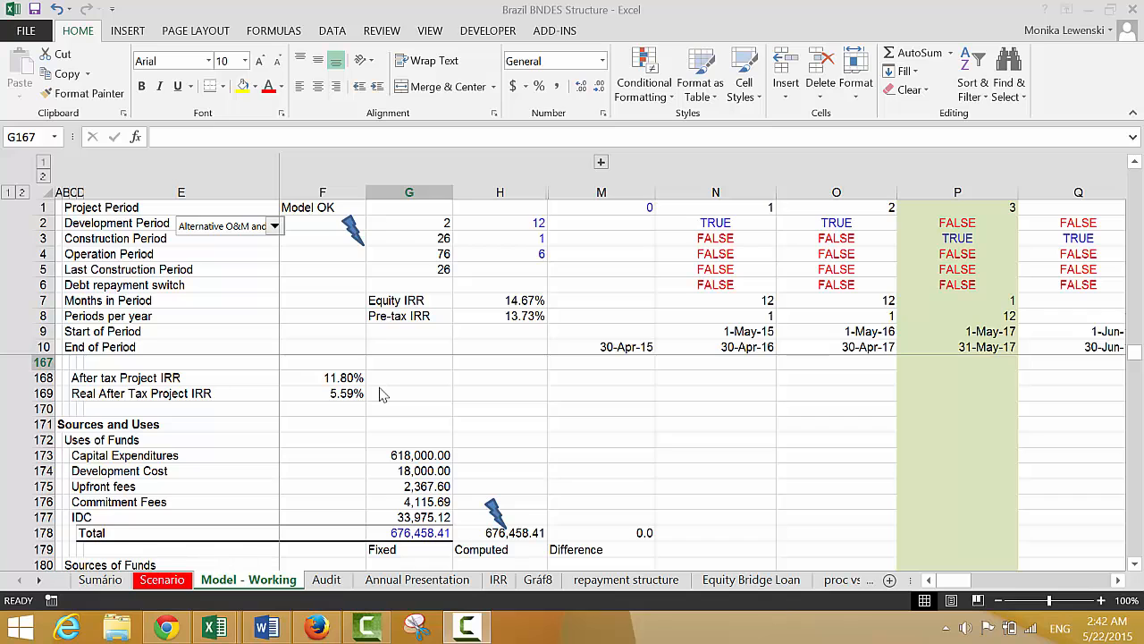
On the Sumário sheet, label cell B9 "Target Debt Leverage" under Debt Structuring Assumptions
key(ctrl+Page_Up)
key(ctrl+Page_Up)
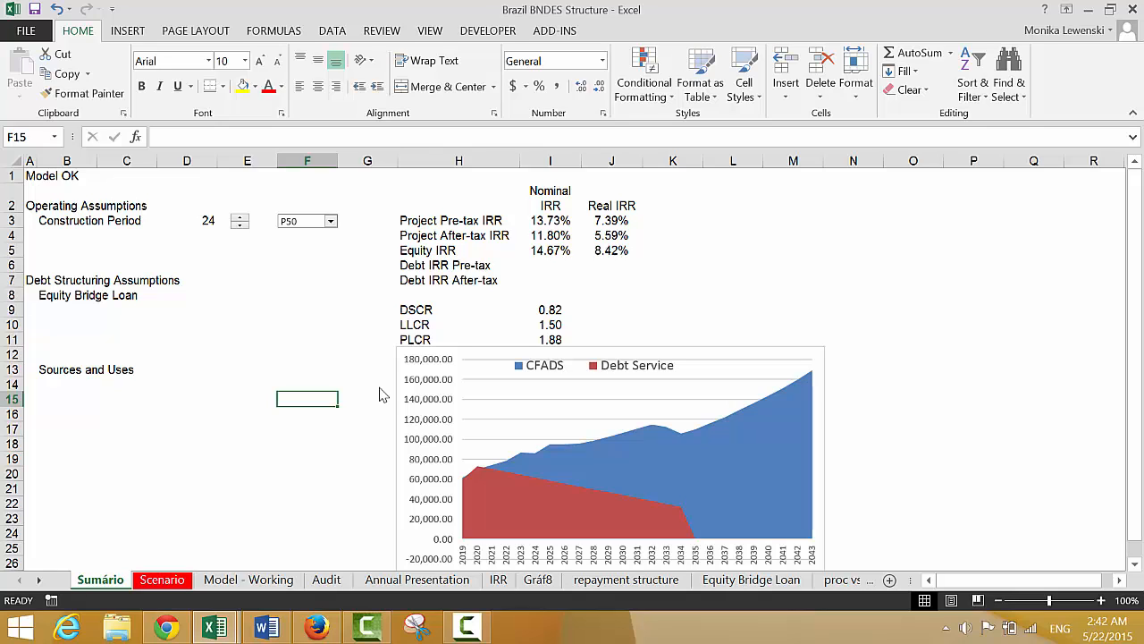
key(Up)
key(Up)
key(Up)
key(Up)
key(Up)
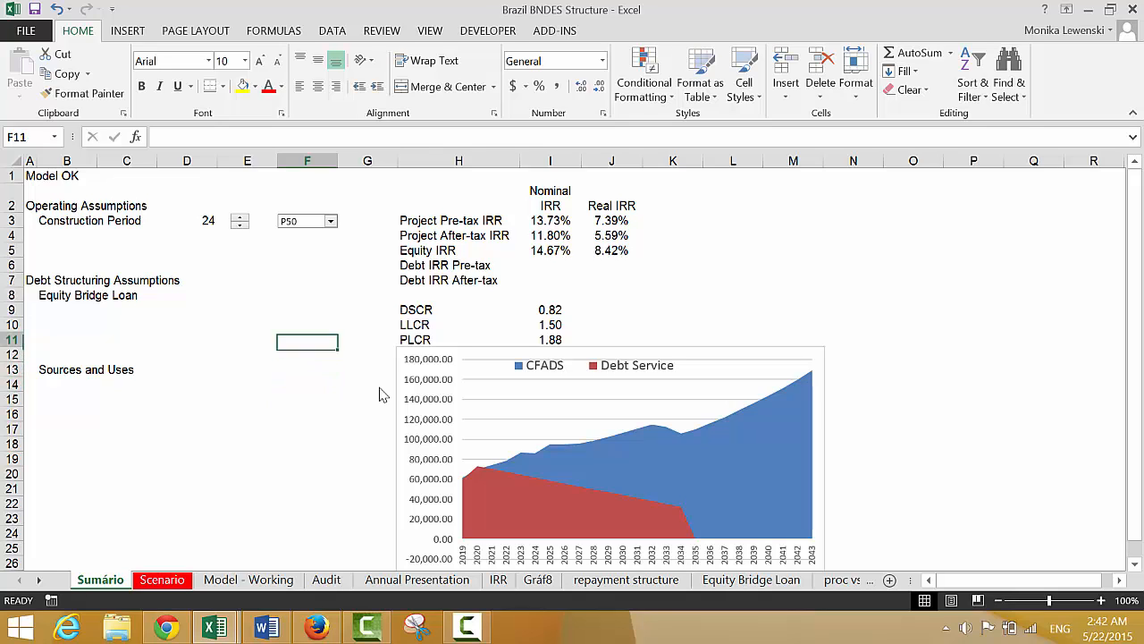
key(Right)
key(Up)
key(Left)
key(Left)
key(Left)
key(Left)
key(Left)
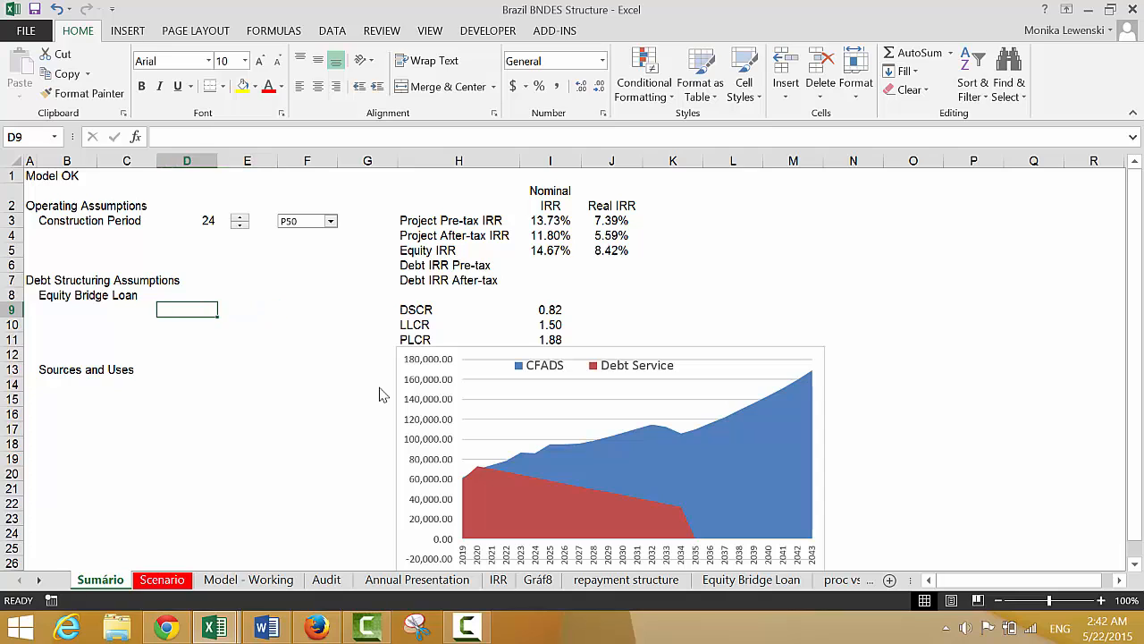
text(Ta)
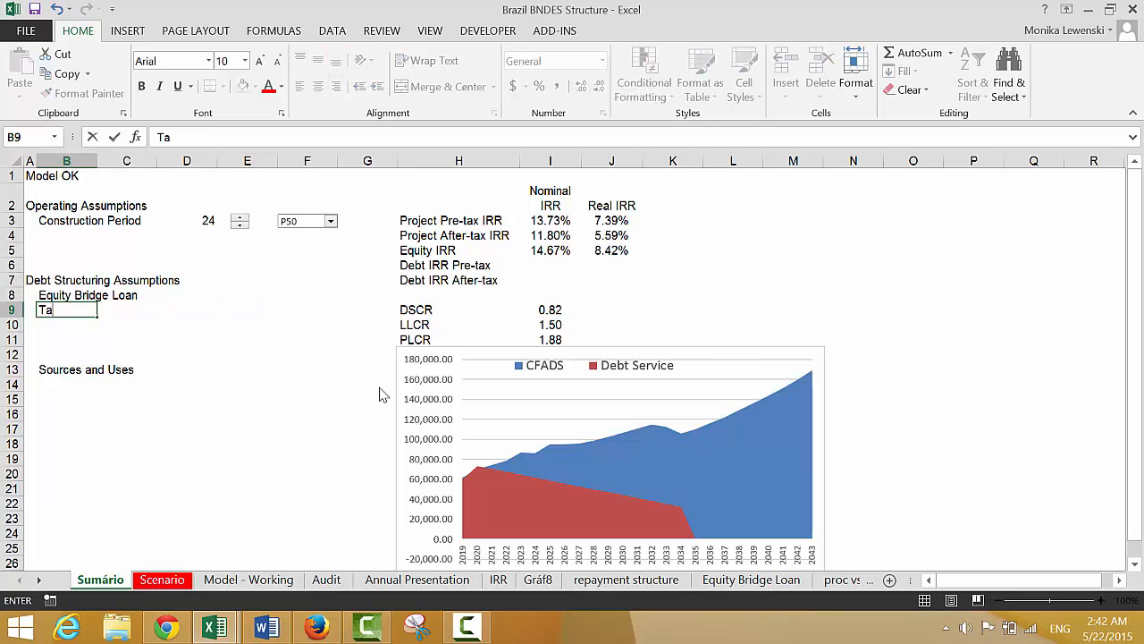
text(rget Debt)
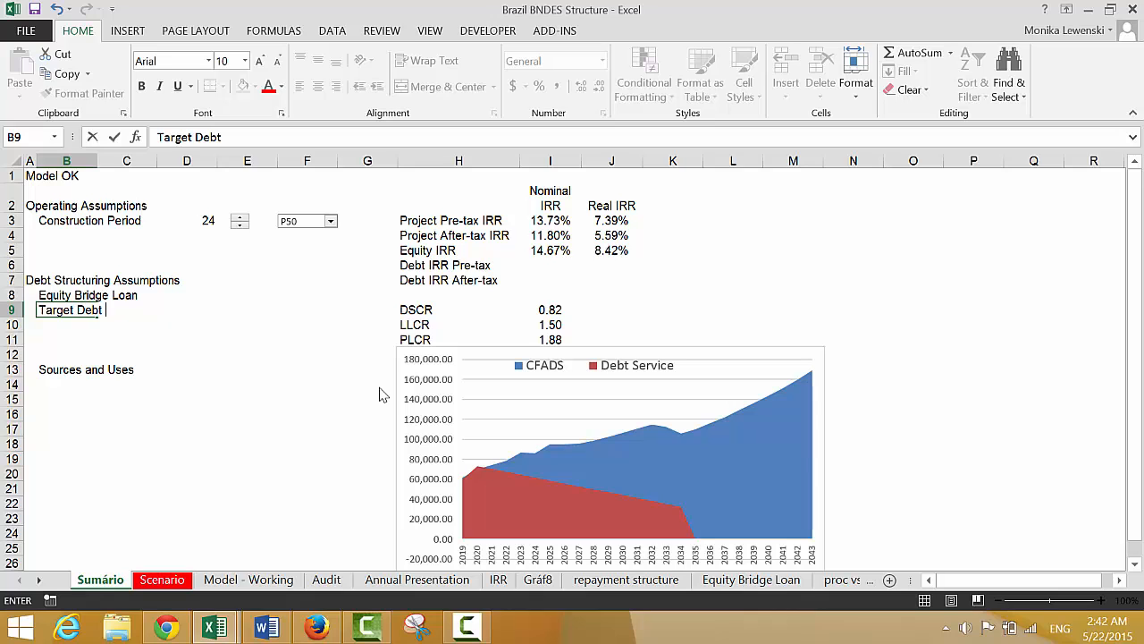
text( Leverage)
key(Return)
Label cell B10 "Target DSCR" directly below the leverage label
text(Targ)
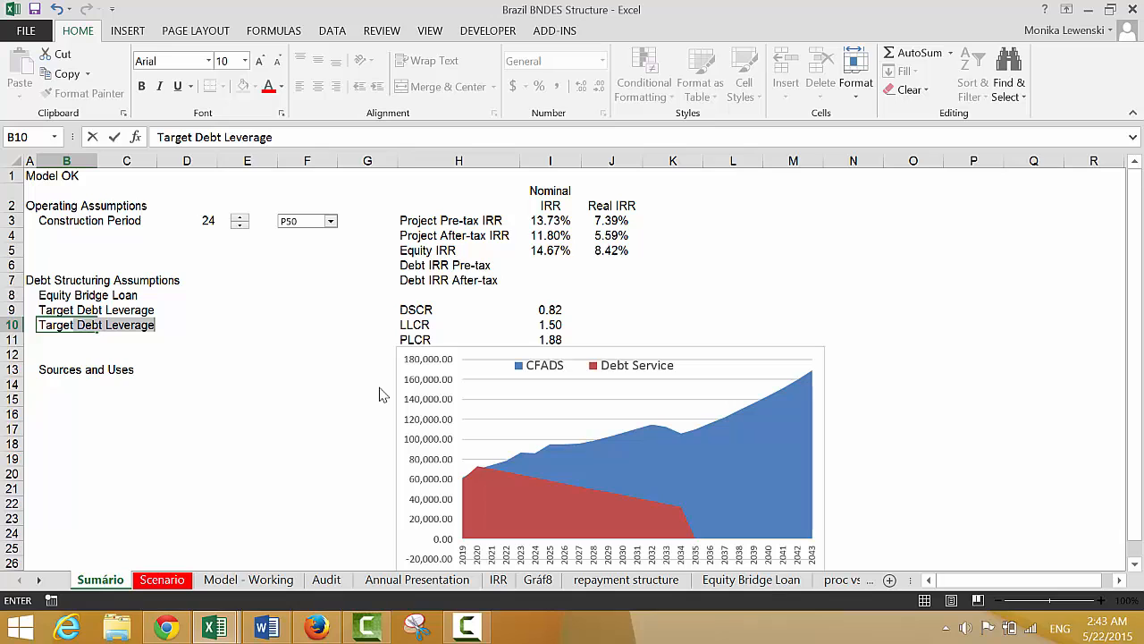
text(et DSCR)
key(Return)
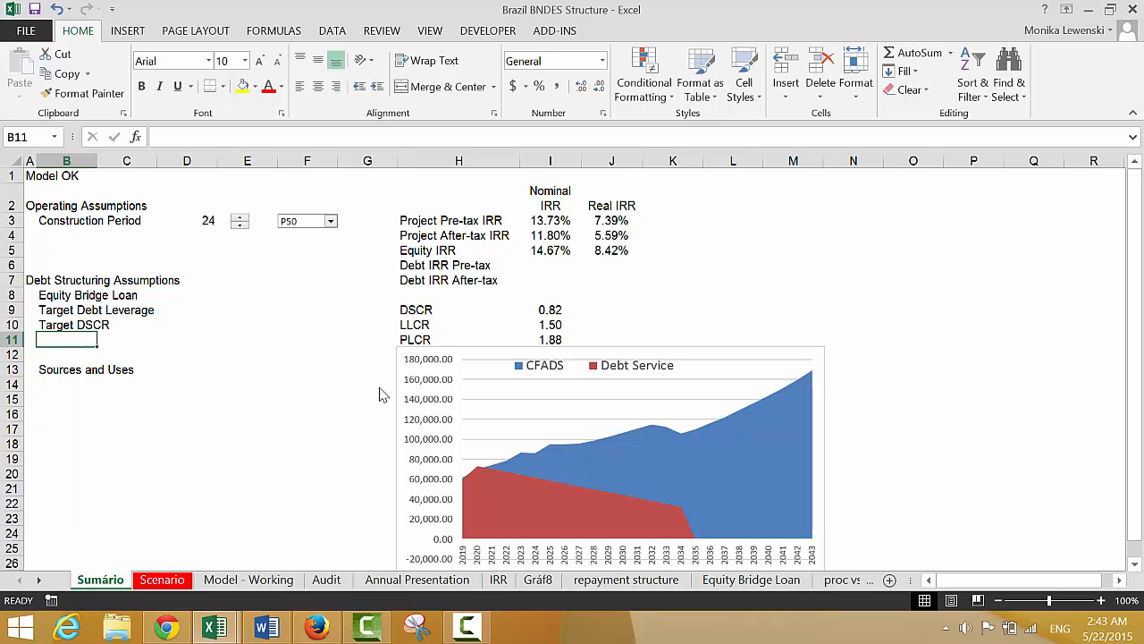
In D9 of the Sumário sheet, enter a formula linking to the Min DSCR assumption in 'Model - Working'!F67
key(Up)
key(Up)
key(Right)
key(Right)
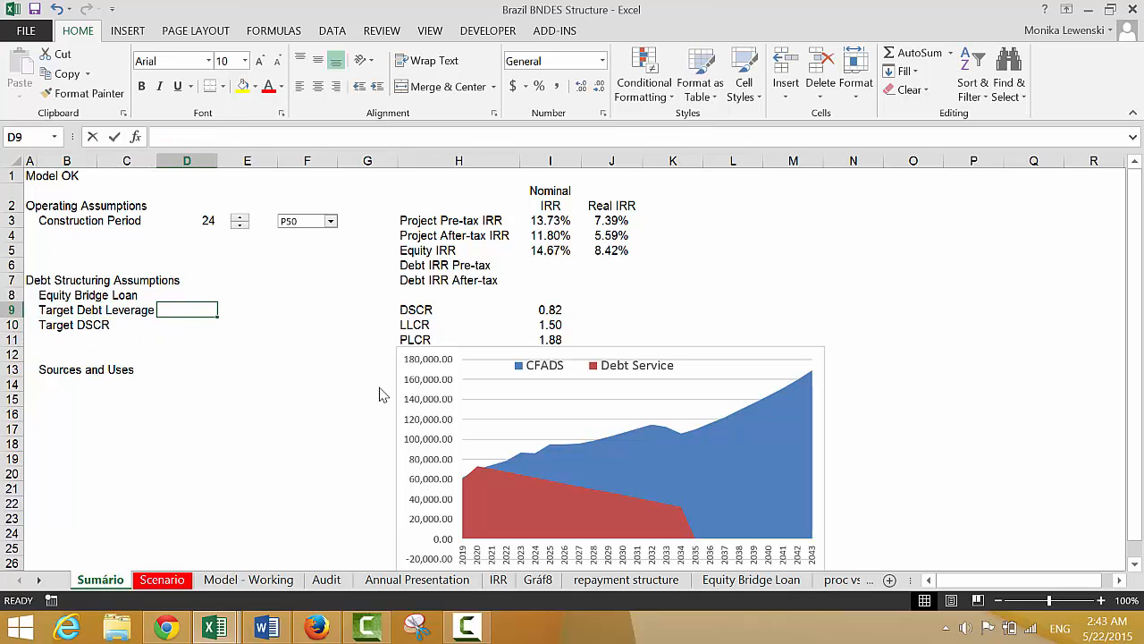
text(=)
key(ctrl+Page_Down)
key(ctrl+Page_Down)
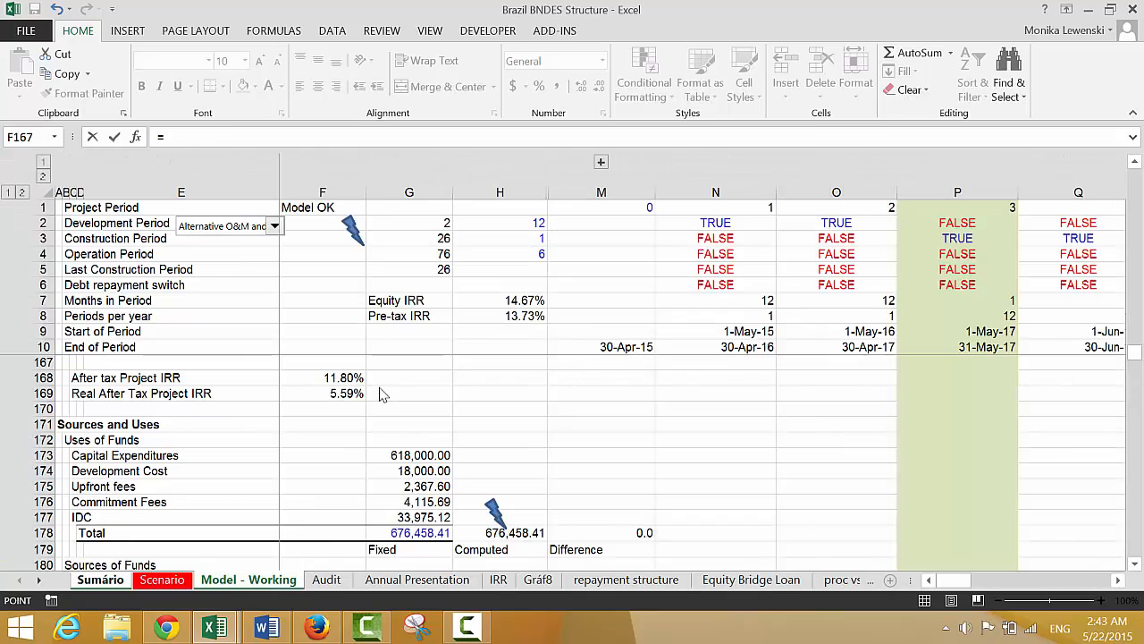
key(ctrl+Page_Down)
key(ctrl+Page_Up)
key(Up)
key(Up)
key(Up)
key(Up)
key(Up)
key(Up)
key(Up)
key(Up)
key(Up)
key(Up)
key(Up)
key(Up)
key(Up)
key(Up)
key(Up)
key(Up)
key(Up)
key(Up)
key(Up)
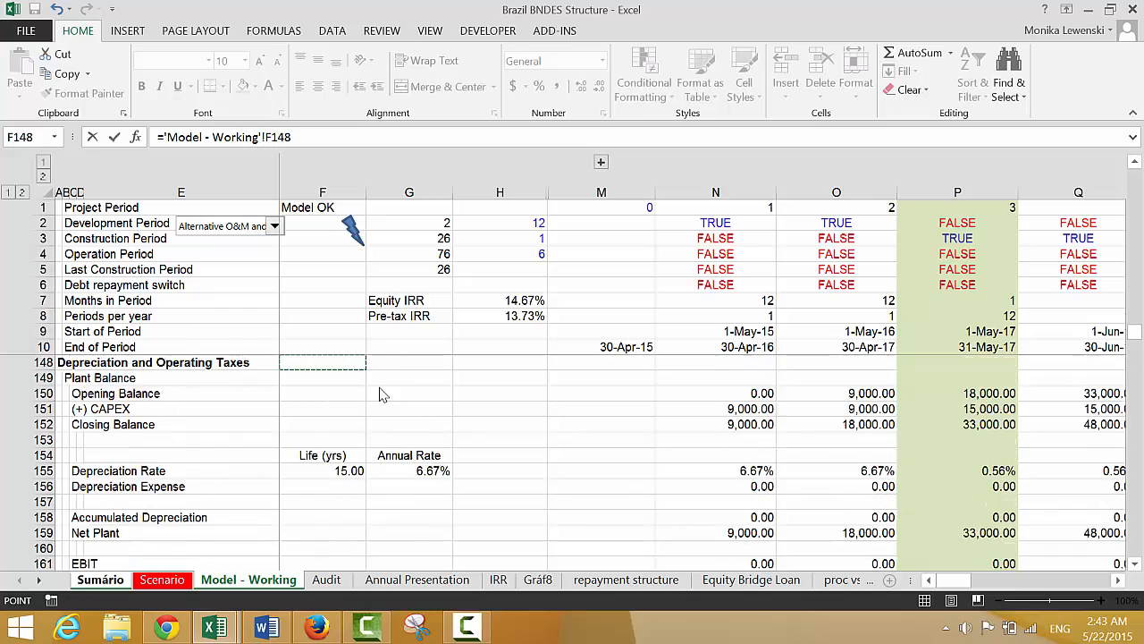
key(Up)
key(Up)
key(Up)
key(Up)
key(Up)
key(Up)
key(Up)
key(Up)
key(Up)
key(Up)
key(Up)
key(Up)
key(Up)
key(Up)
key(Up)
key(Up)
key(Up)
key(Up)
key(Up)
key(Up)
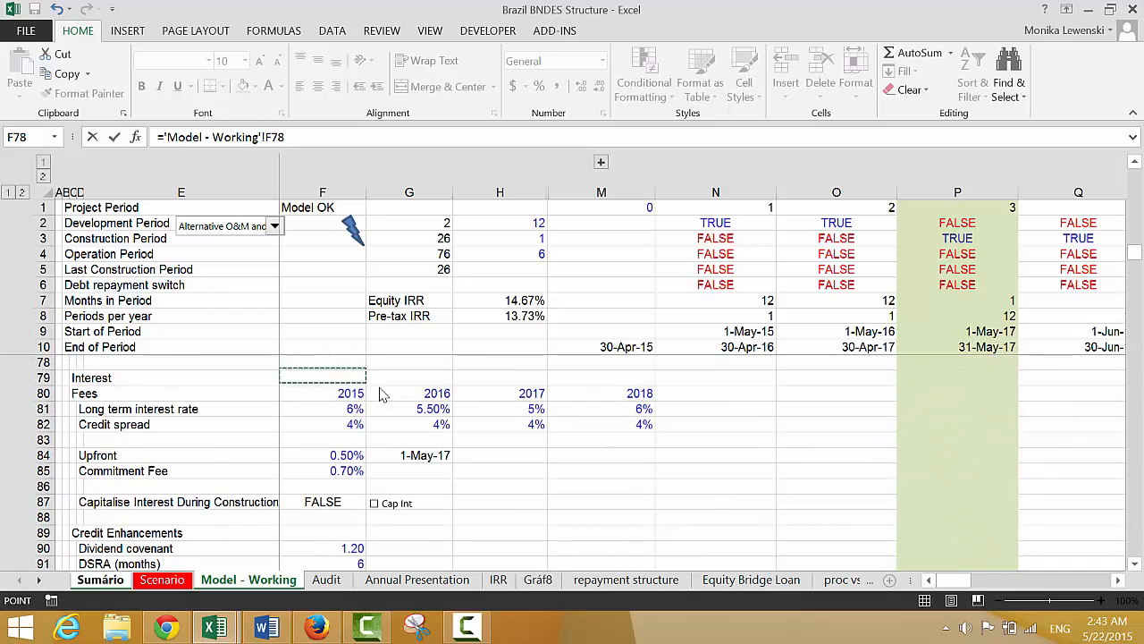
key(Up)
key(Up)
key(Up)
key(Up)
key(Up)
key(Up)
key(Down)
key(Down)
key(Down)
key(Down)
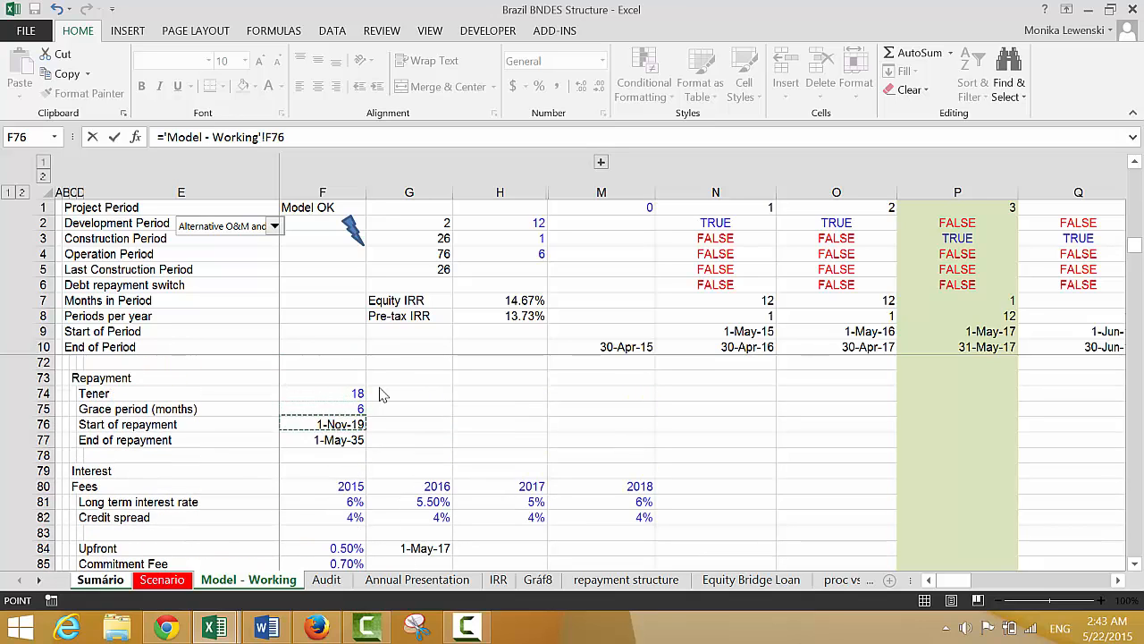
key(Down)
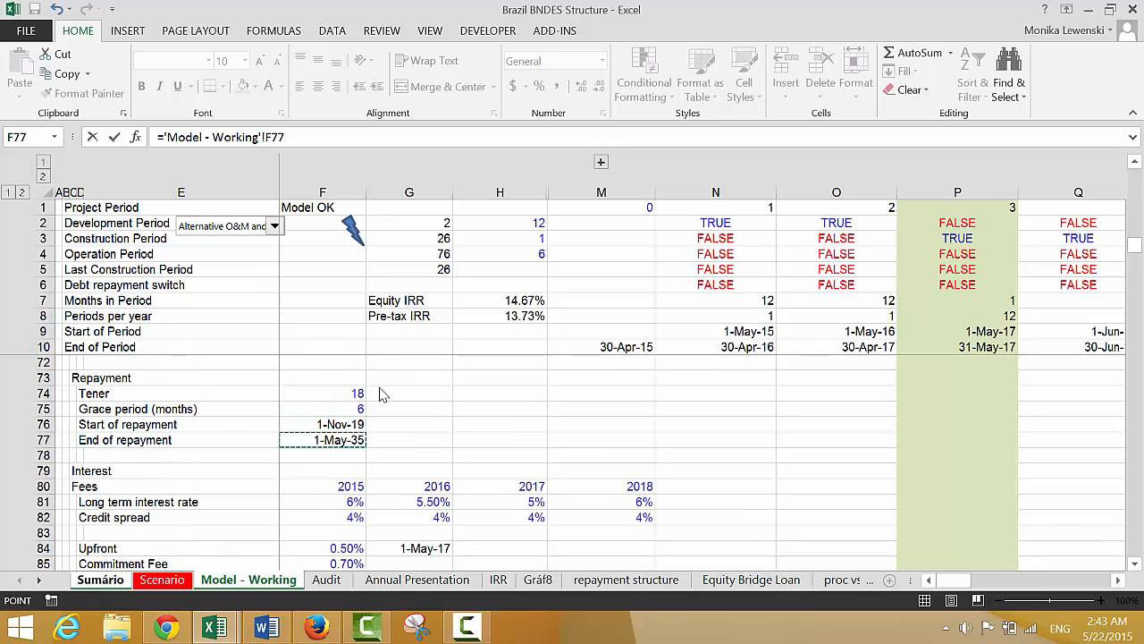
key(Down)
key(Up)
key(Up)
key(Up)
key(Up)
key(Up)
key(Up)
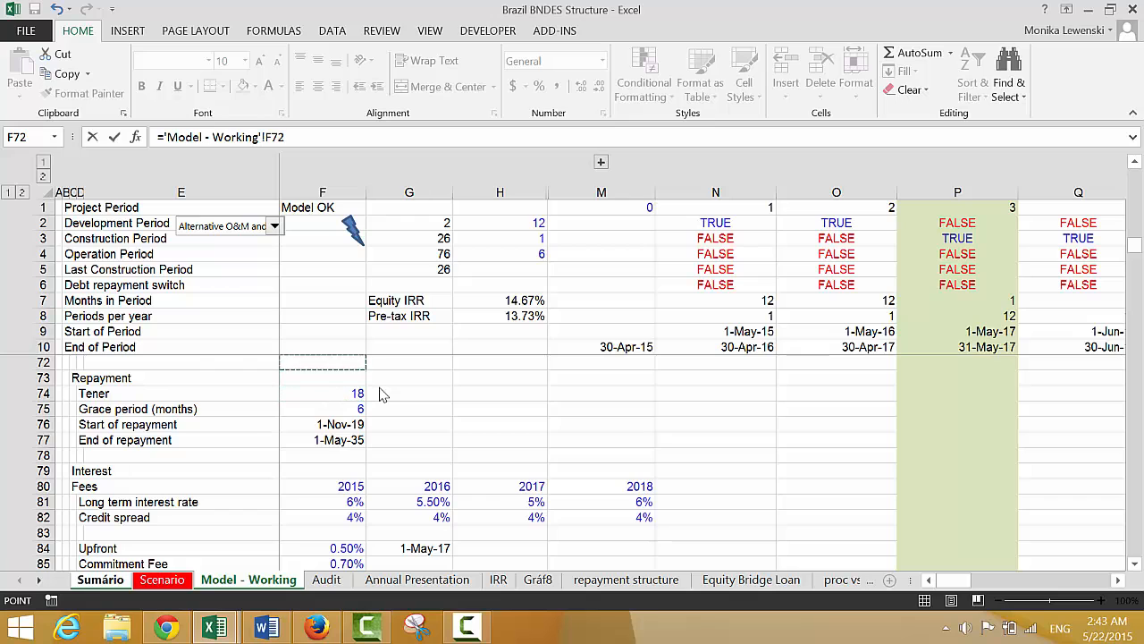
key(Down)
key(Down)
key(Down)
key(Down)
key(Down)
key(Down)
key(Down)
key(Down)
key(Down)
key(Down)
key(Down)
key(Down)
key(Down)
key(Down)
key(Down)
key(Down)
key(Down)
key(Down)
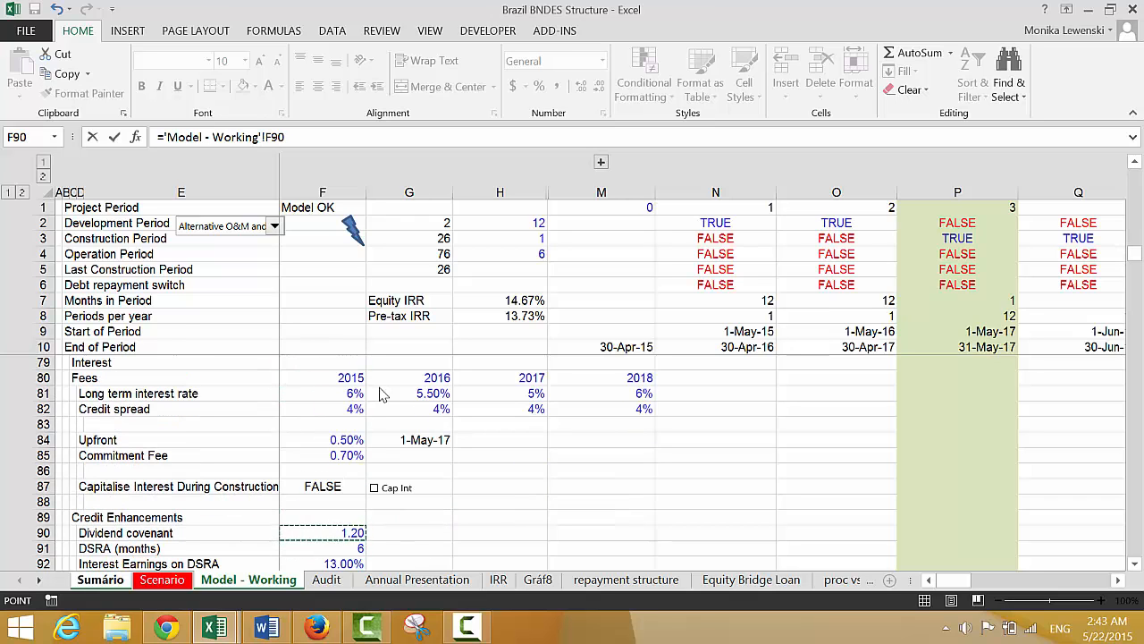
key(Up)
key(Up)
key(Up)
key(Up)
key(Up)
key(Up)
key(Up)
key(Up)
key(Up)
key(Up)
key(Up)
key(Up)
key(Up)
key(Up)
key(Up)
key(Up)
key(Up)
key(Up)
key(Up)
key(Up)
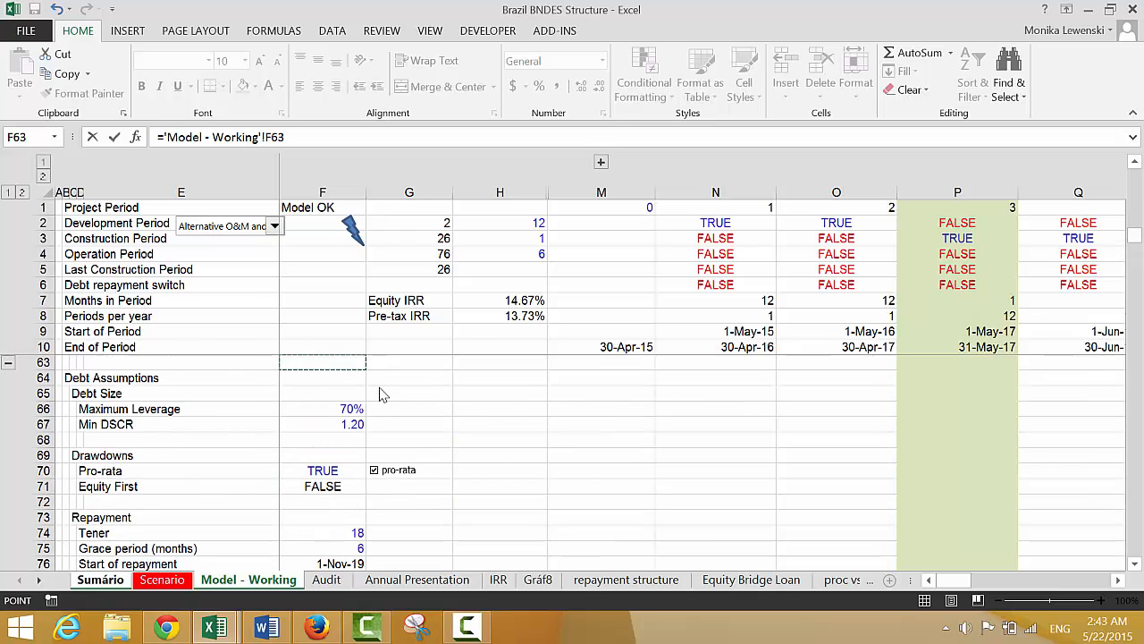
key(Down)
key(Down)
key(Down)
key(Down)
key(Return)
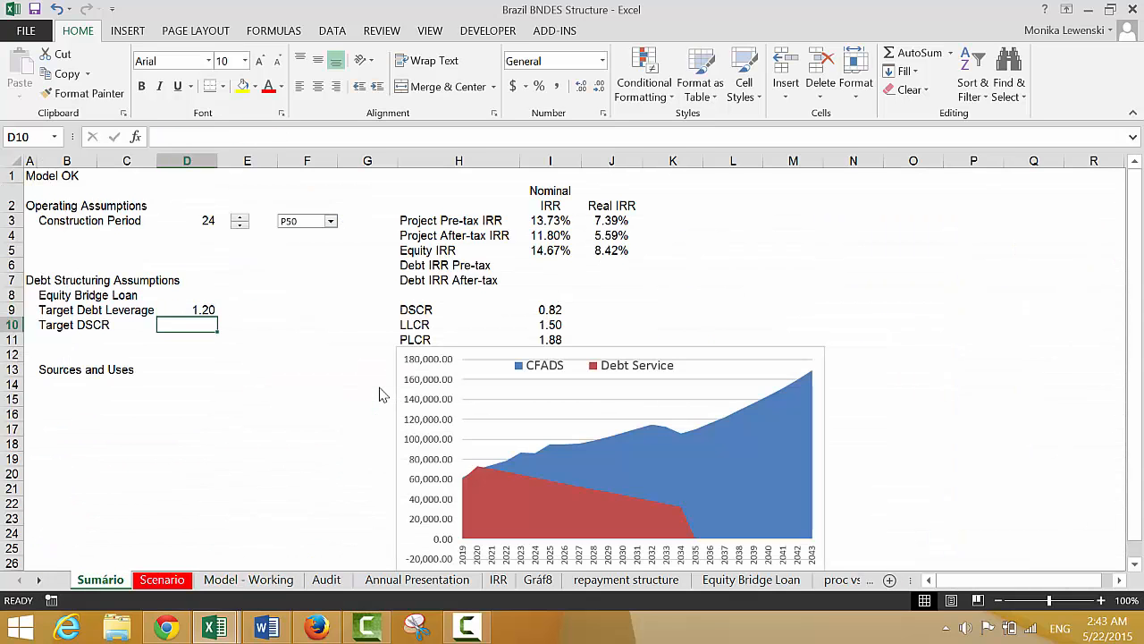
Move the Min DSCR link from D9 to D10, beside the Target DSCR label
key(Up)
key(ctrl+x)
key(Down)
key(ctrl+v)
Link D9, the Target Debt Leverage value, to the Maximum Leverage assumption in 'Model - Working'!F66
key(Up)
text(=)
key(ctrl+Page_Down)
key(ctrl+Page_Down)
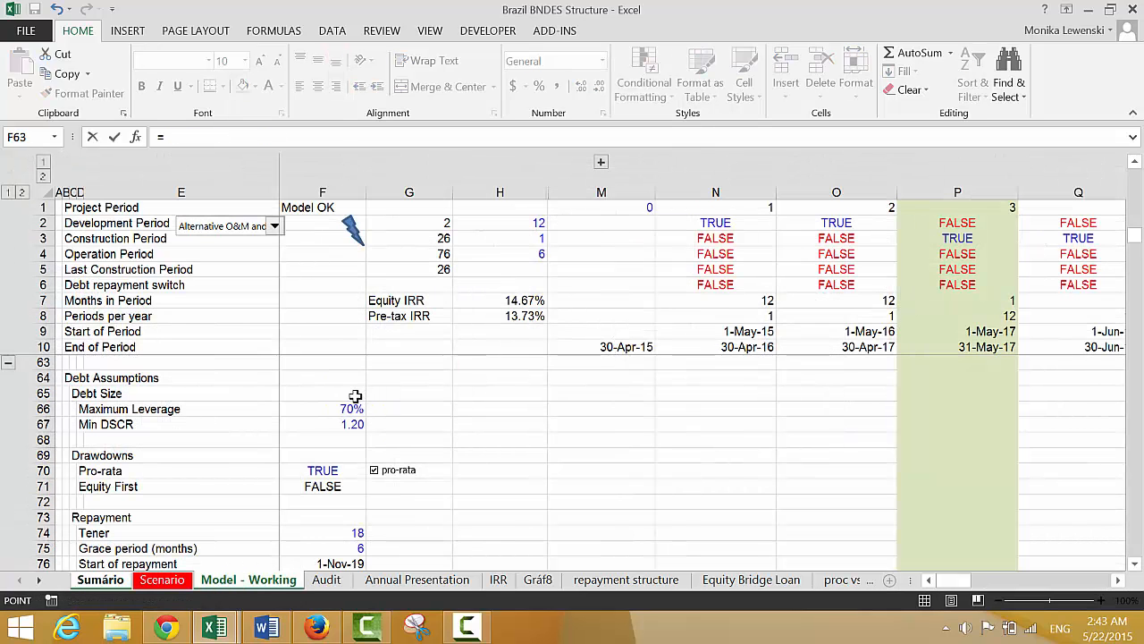
click(349, 408)
key(Return)
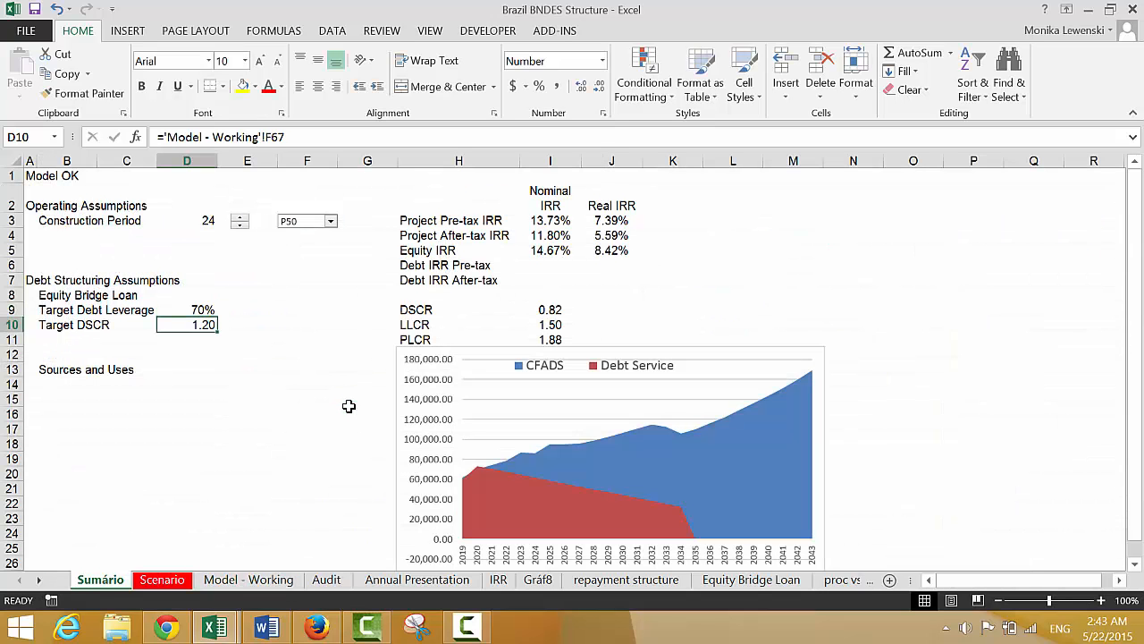
key(Up)
key(Up)
key(Left)
key(Right)
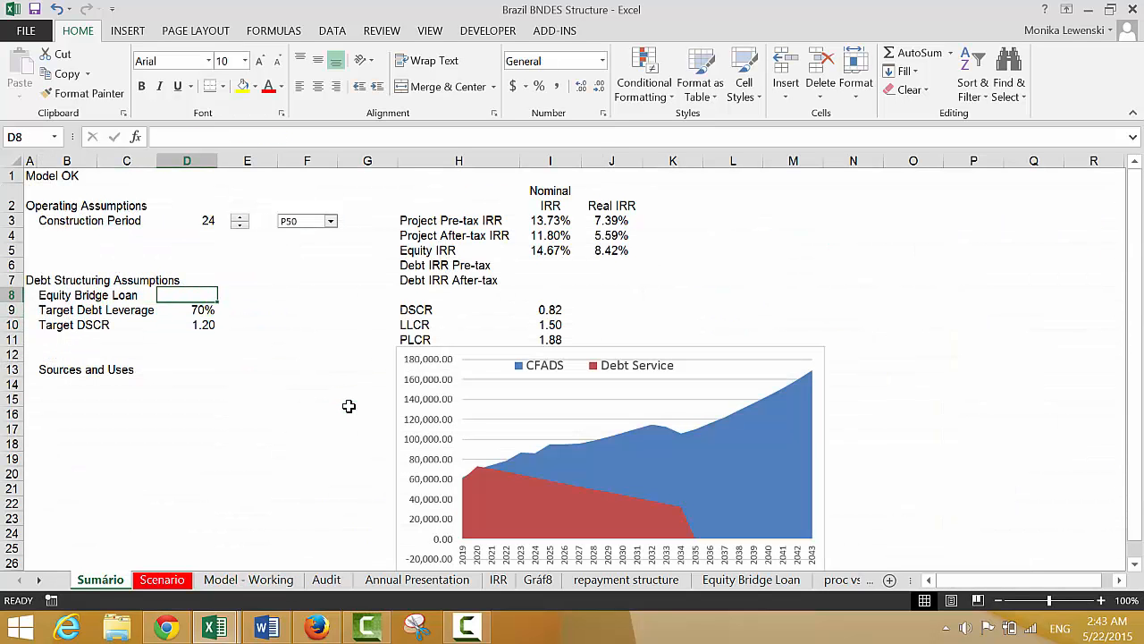
key(Down)
key(Down)
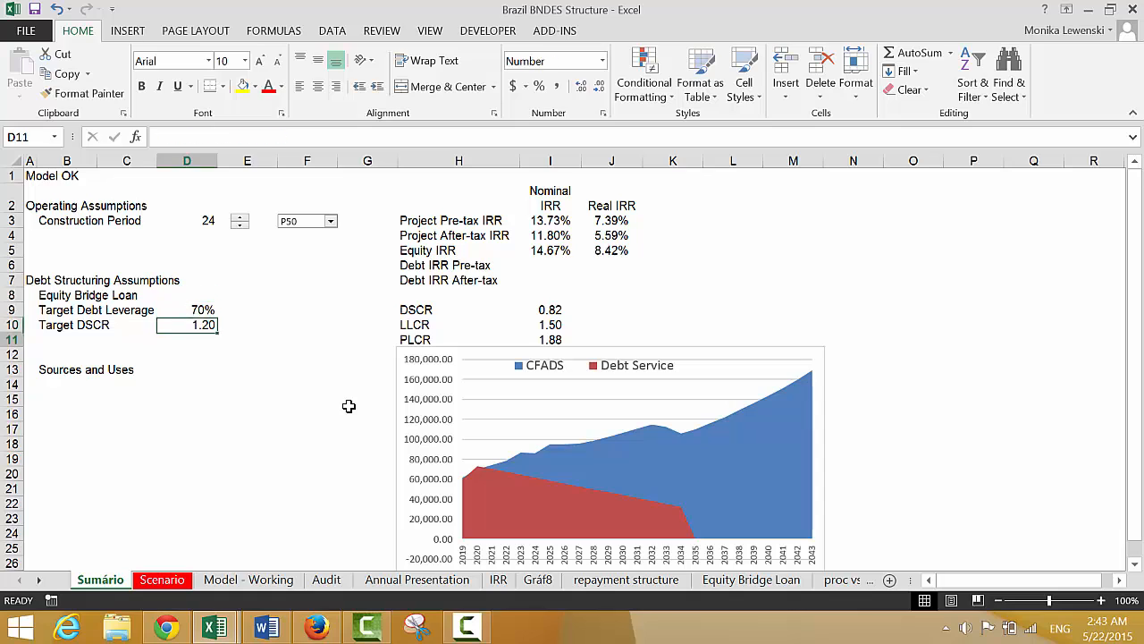
key(Down)
key(Left)
key(Left)
key(Left)
key(Right)
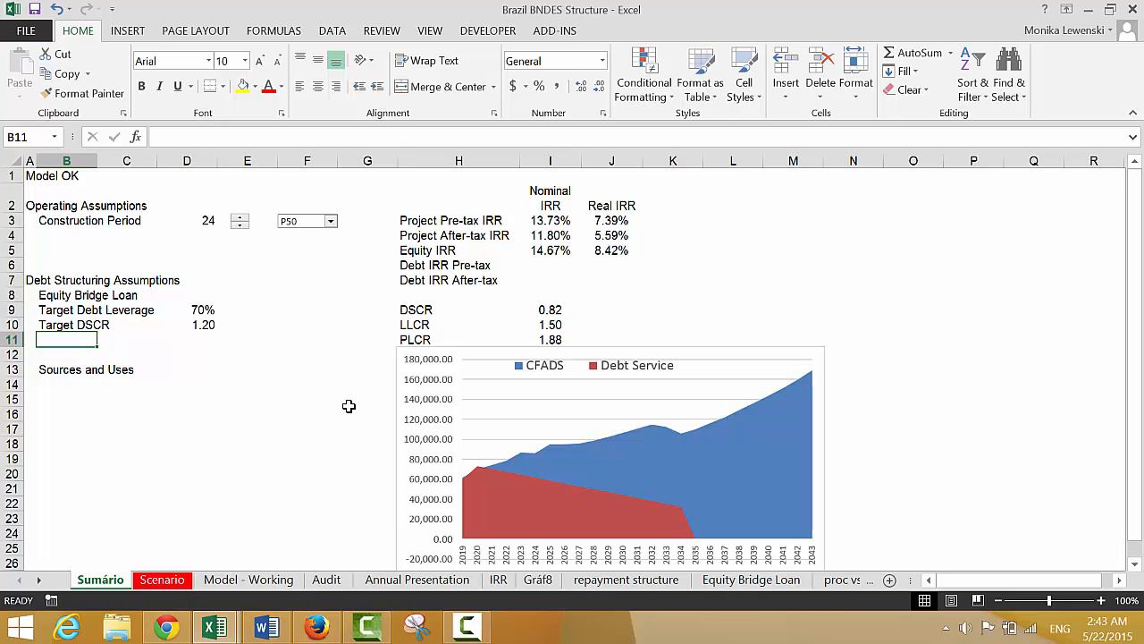
key(Up)
key(Up)
key(Right)
key(Right)
key(Right)
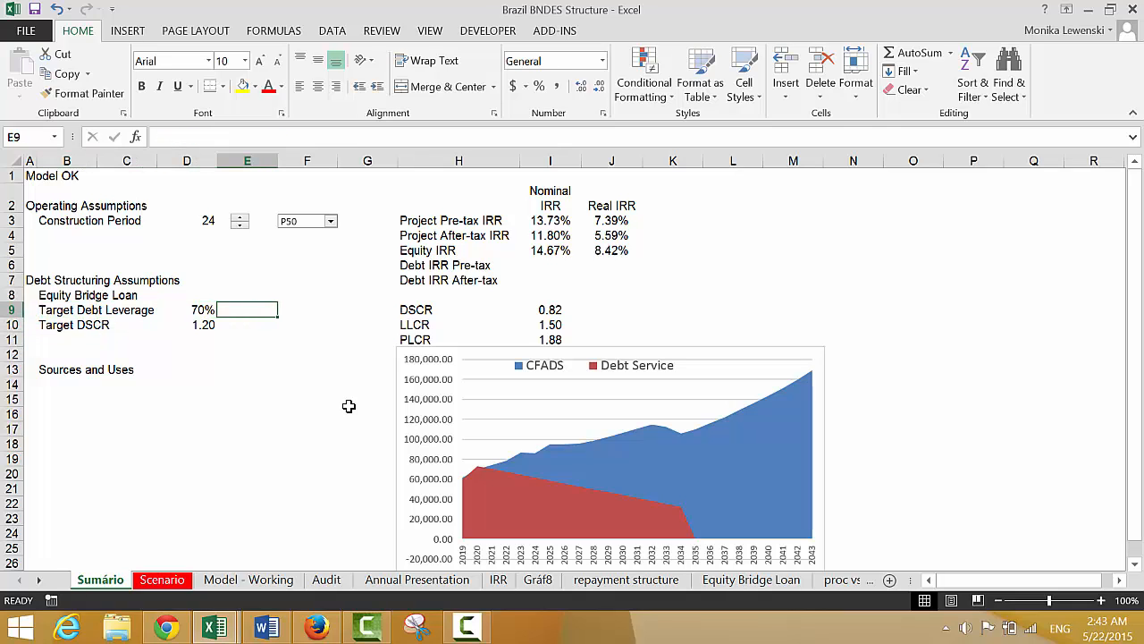
key(Down)
key(Left)
key(Right)
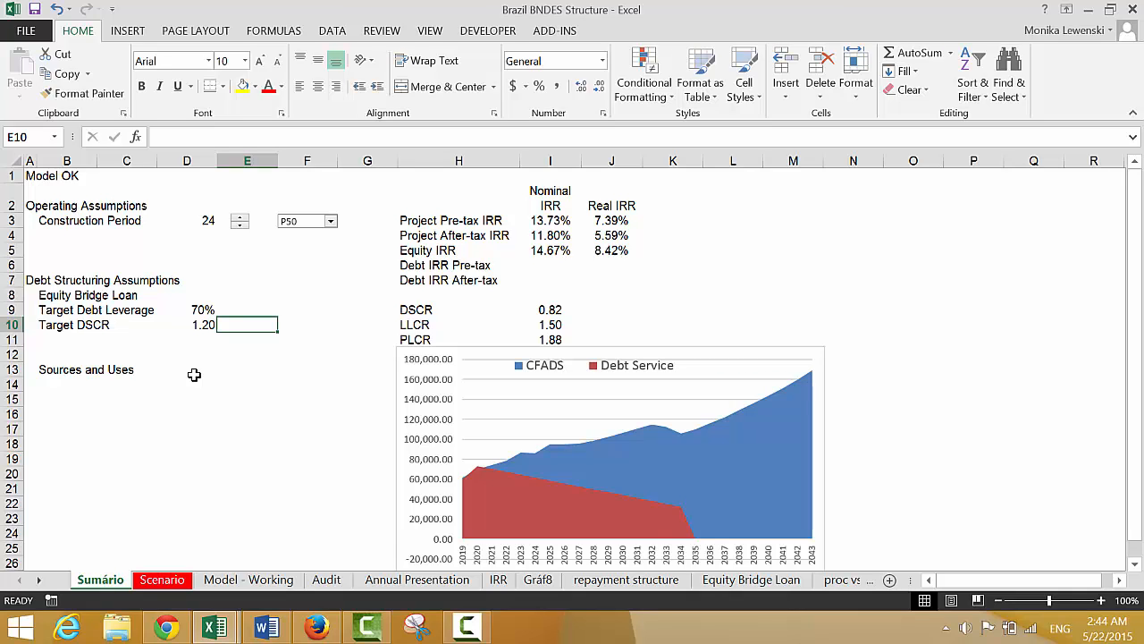
Label cell B11 "Pro Rata Funding" below the Target DSCR row
key(Left)
key(Left)
key(Left)
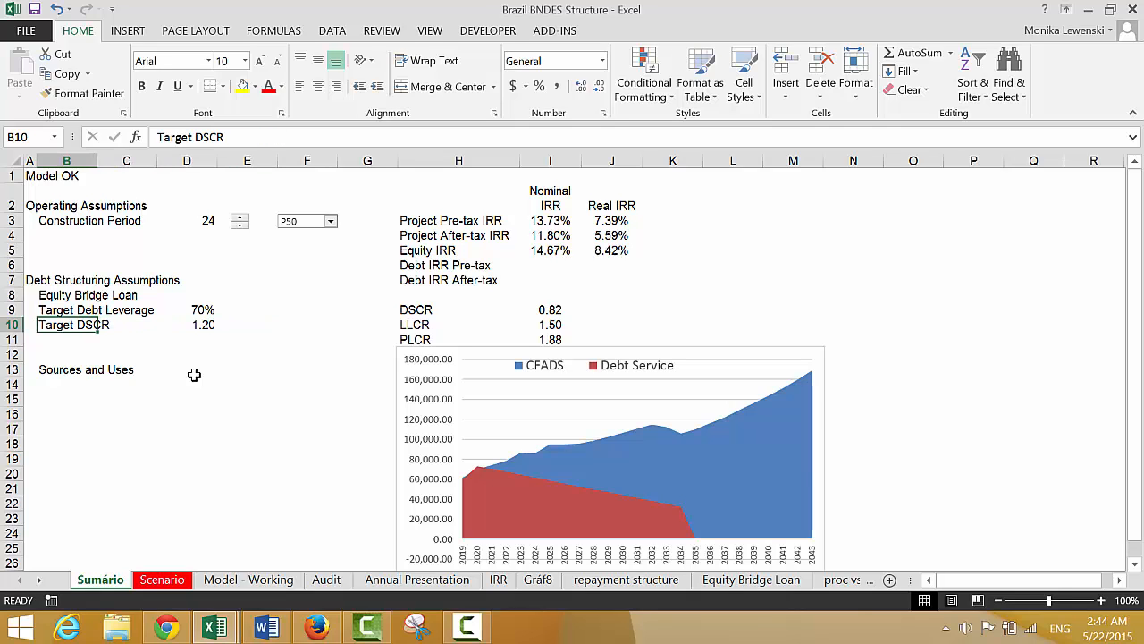
key(Down)
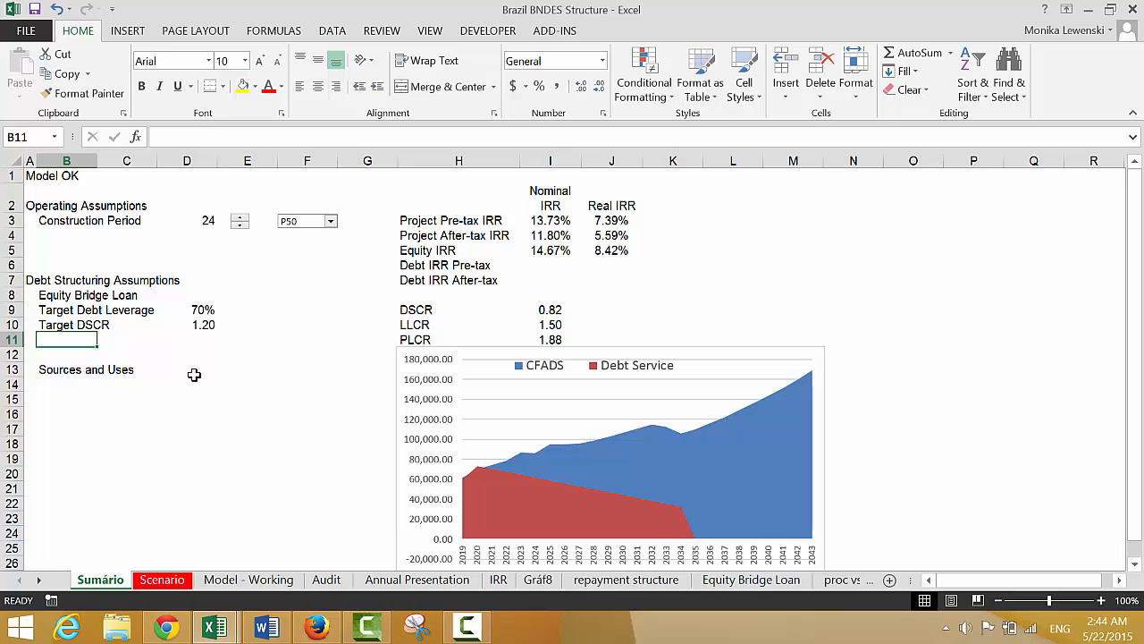
text(Cap)
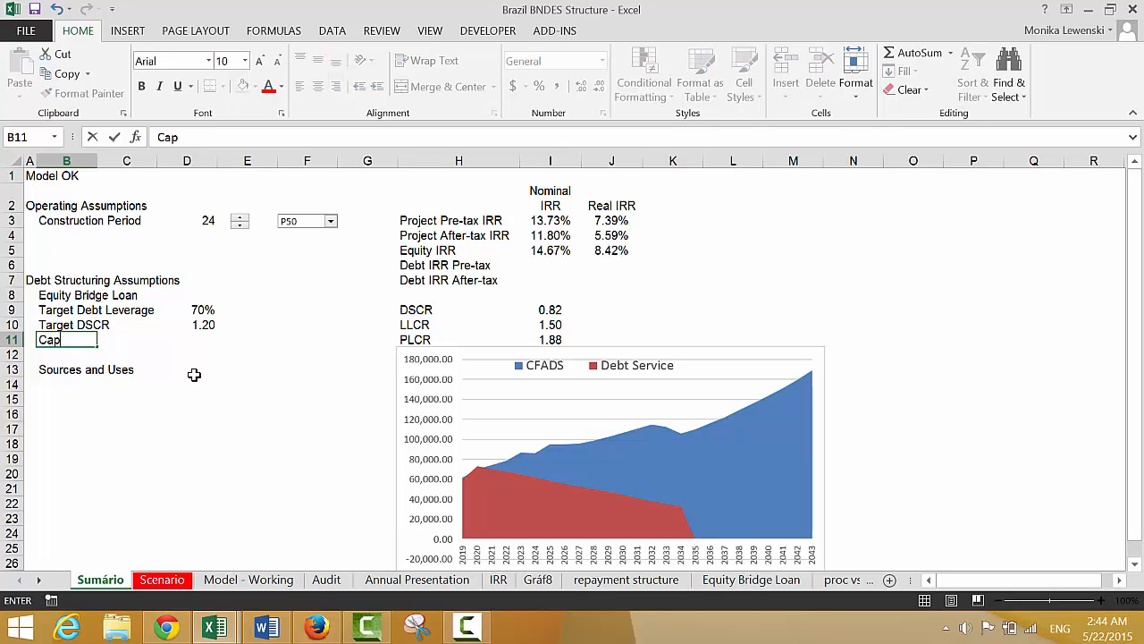
key(Escape)
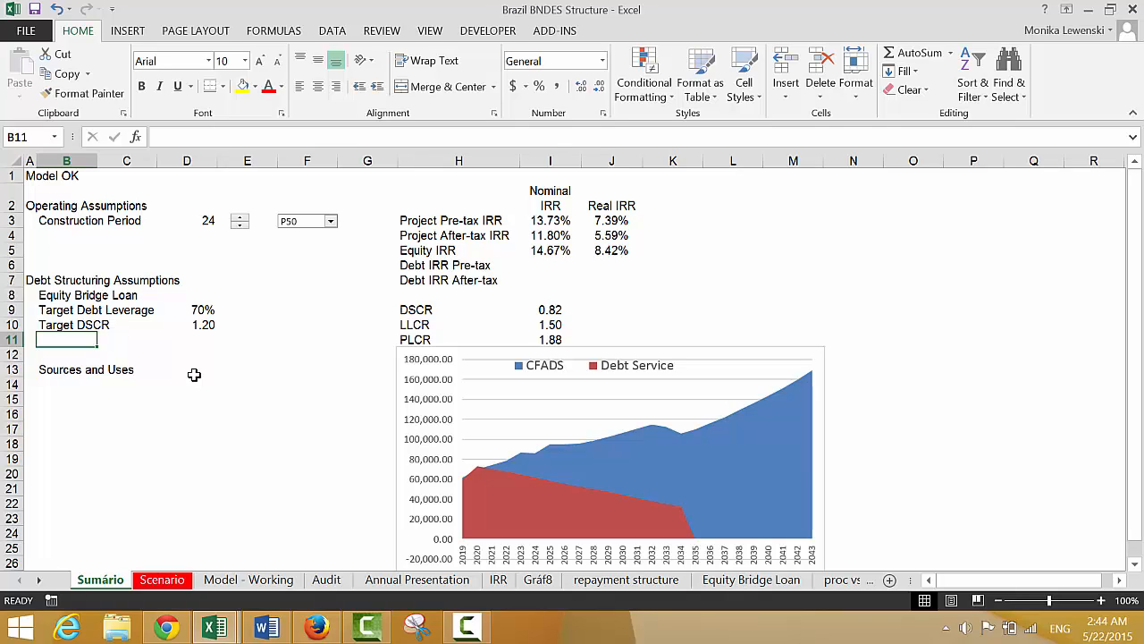
text(Proj)
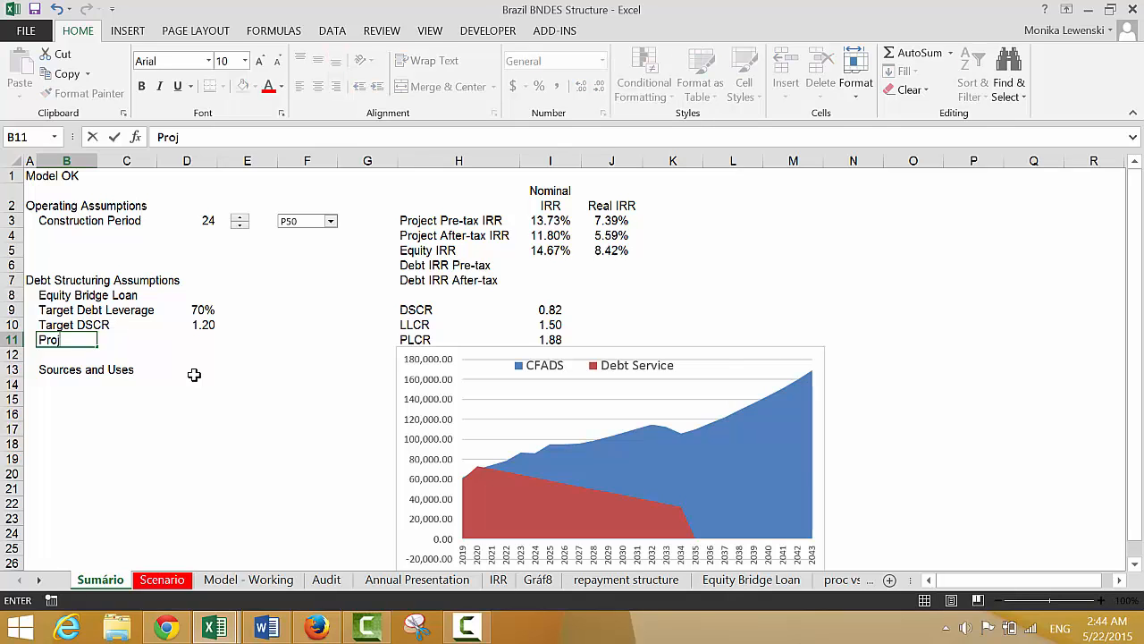
key(BackSpace)
key(BackSpace)
key(BackSpace)
text(Pro Rate)
text(unding)
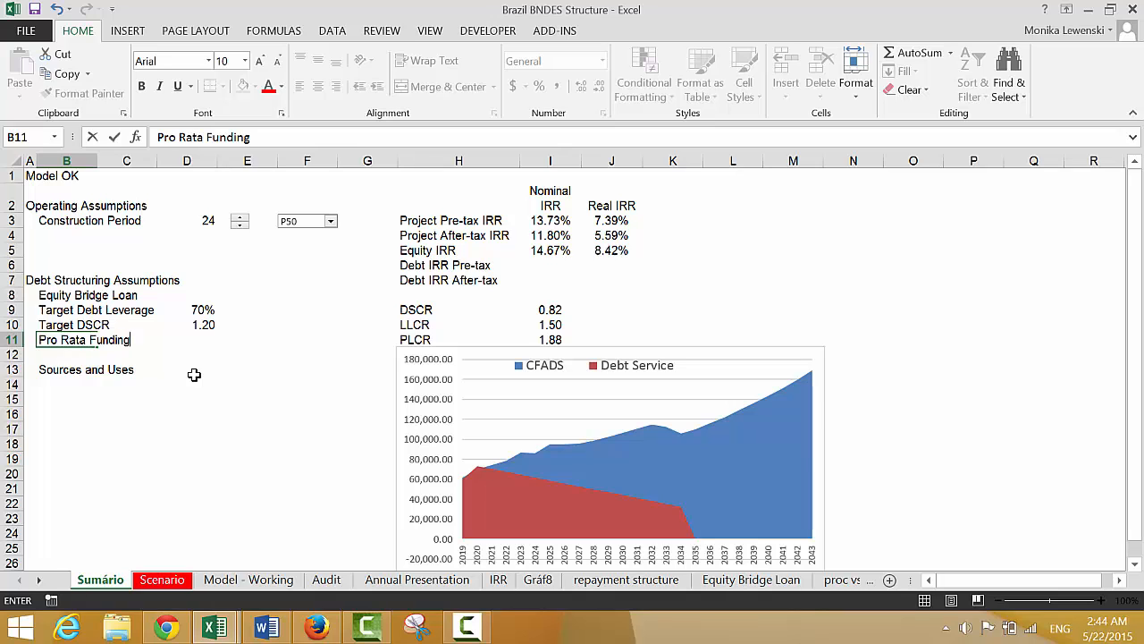
key(Return)
Link D11, the Pro Rata Funding value, to the Pro-rata drawdown switch in 'Model - Working'!F70
key(Up)
key(Right)
key(Right)
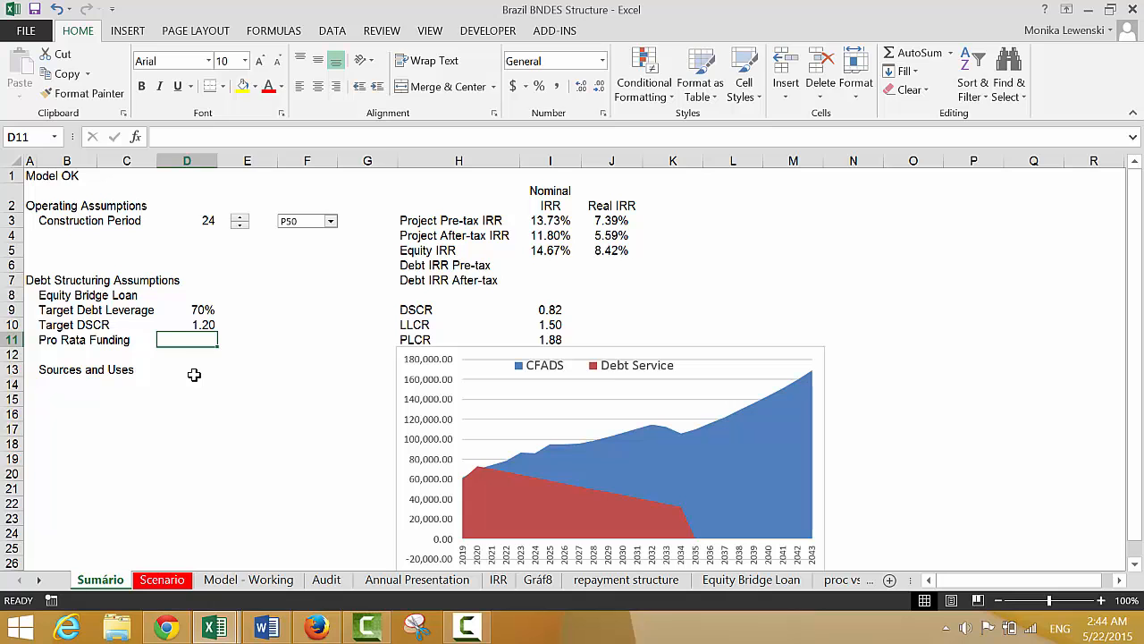
text(=)
key(ctrl+Page_Down)
key(ctrl+Page_Down)
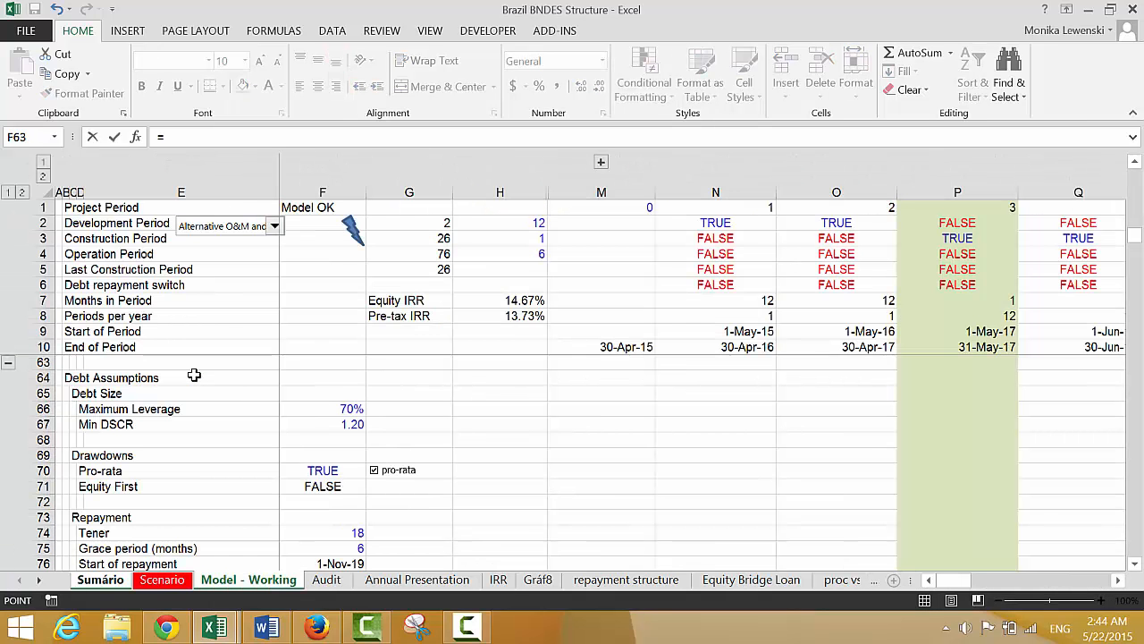
click(295, 469)
key(Return)
key(Up)
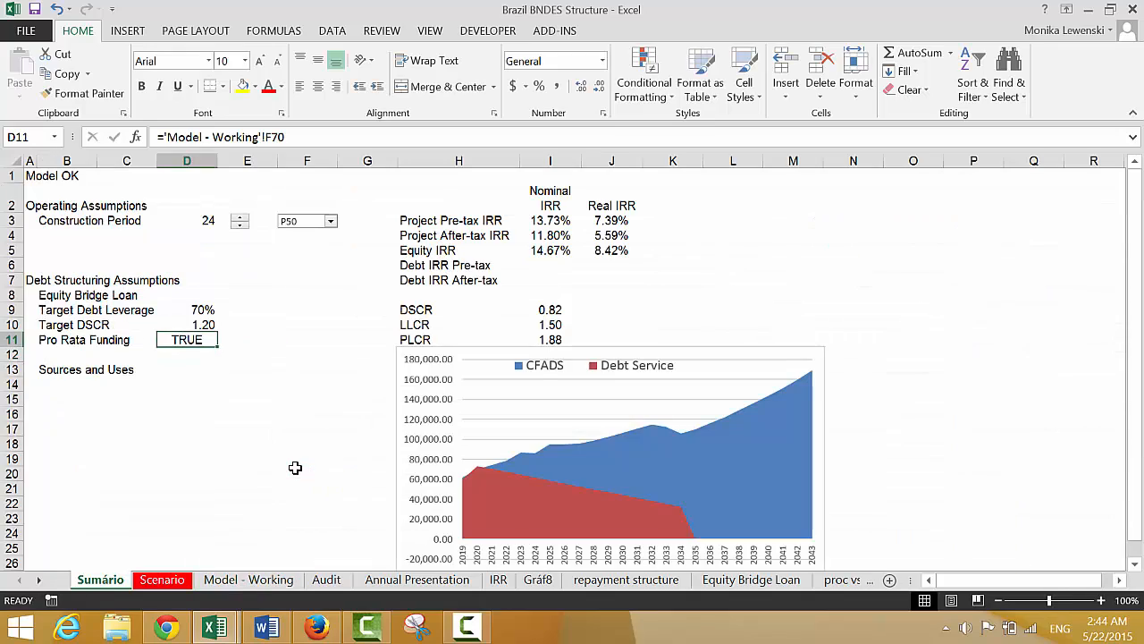
Copy the pro-rata checkbox beside F70 on the 'Model - Working' sheet
key(ctrl+Page_Down)
key(ctrl+Page_Down)
key(ctrl+Page_Down)
key(ctrl+Page_Up)
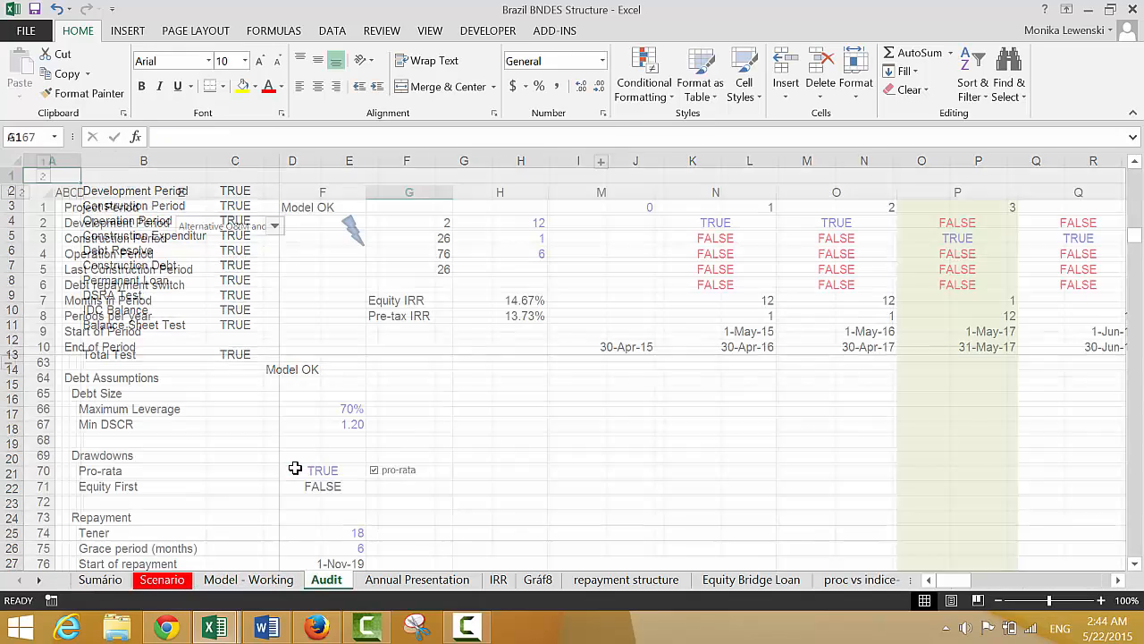
right_click(384, 470)
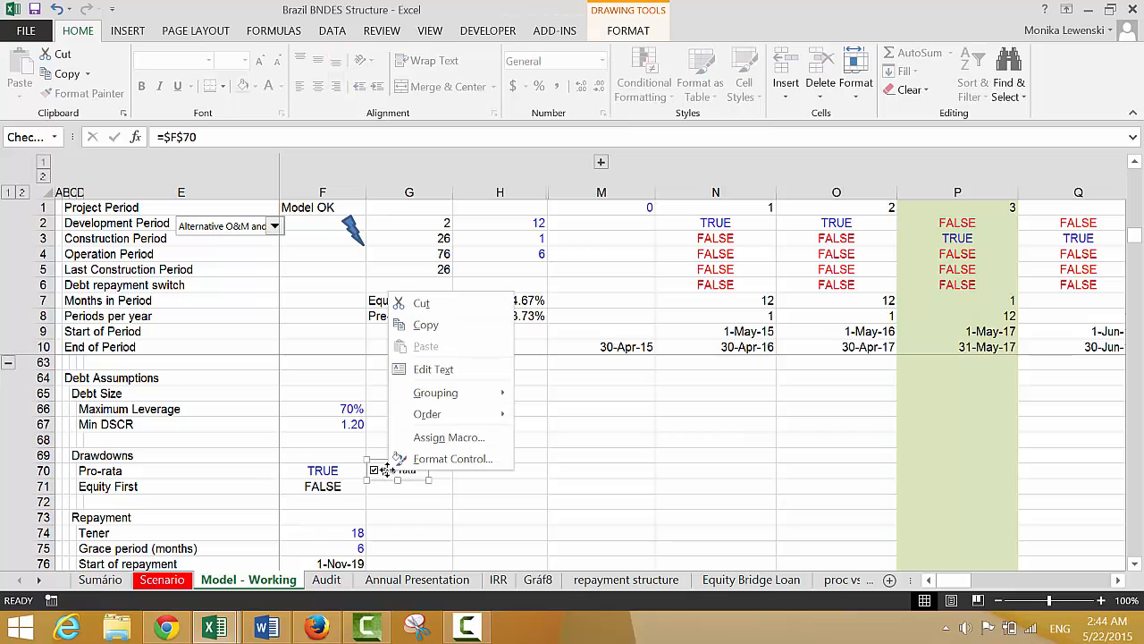
click(409, 327)
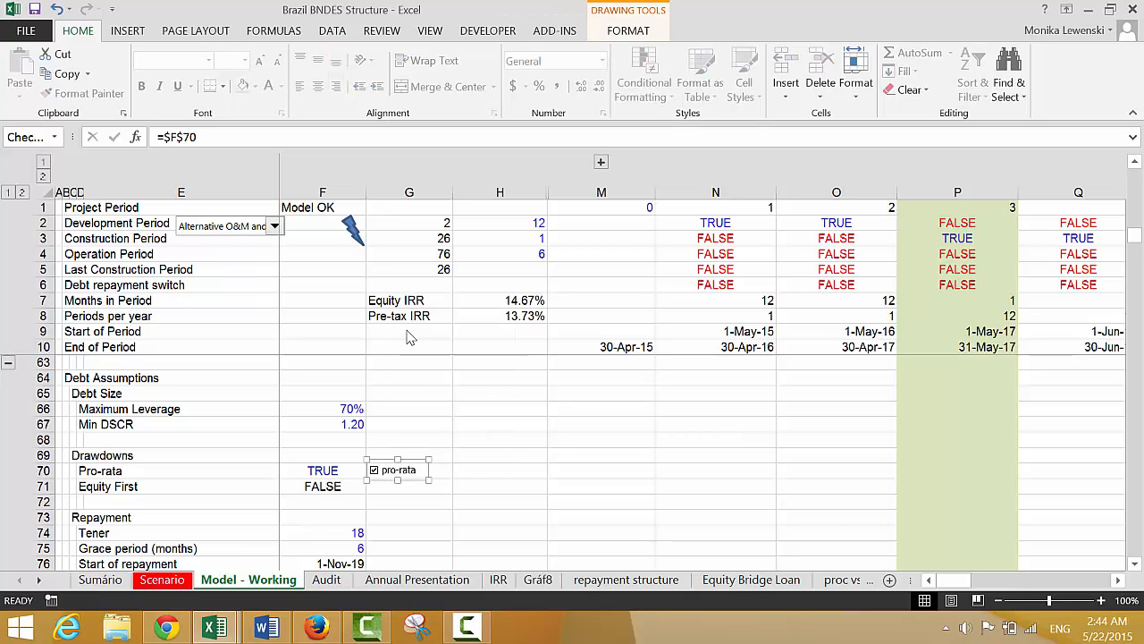
Paste the copied pro-rata checkbox on Sumário and place it in E11, beside the Pro Rata Funding value
key(ctrl+Page_Up)
key(ctrl+Page_Up)
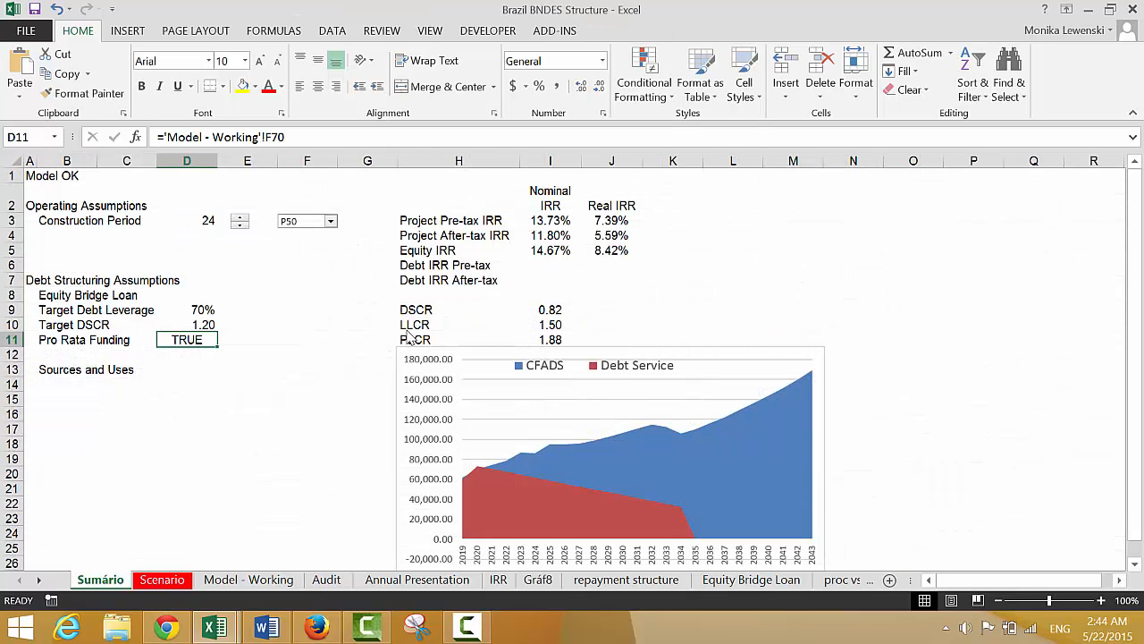
click(249, 339)
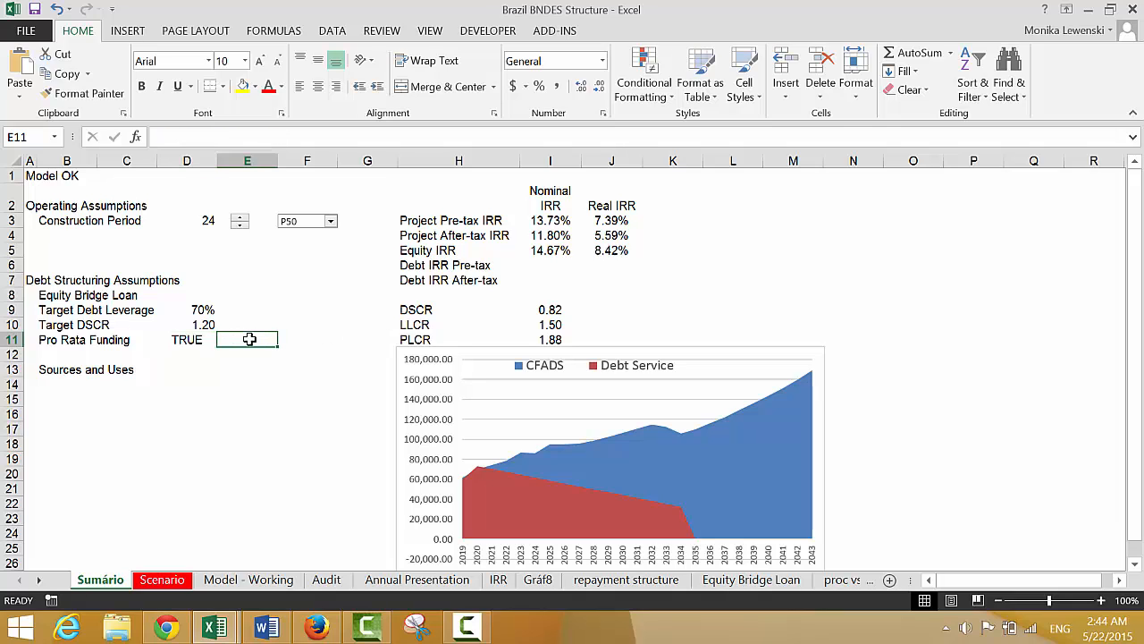
key(ctrl+v)
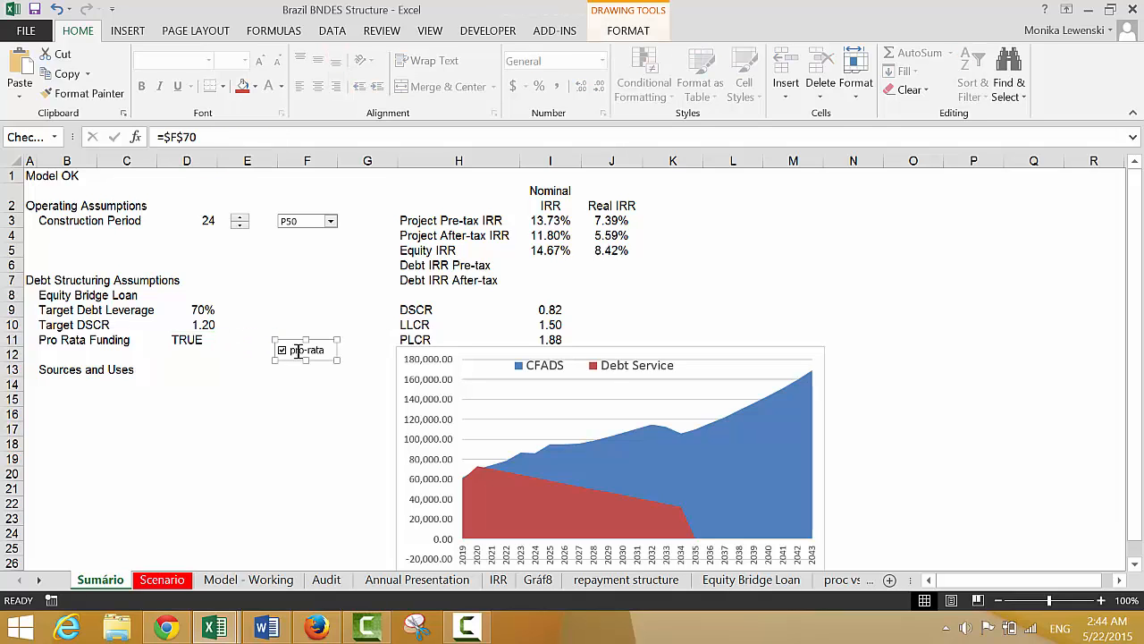
drag(294, 348, 241, 338)
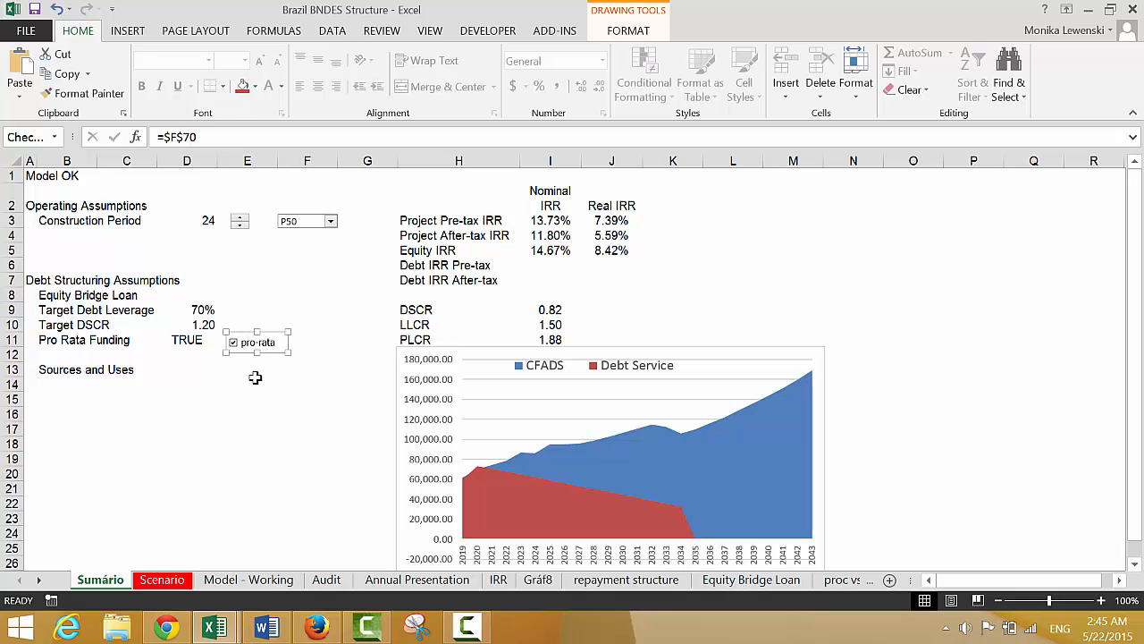
click(250, 379)
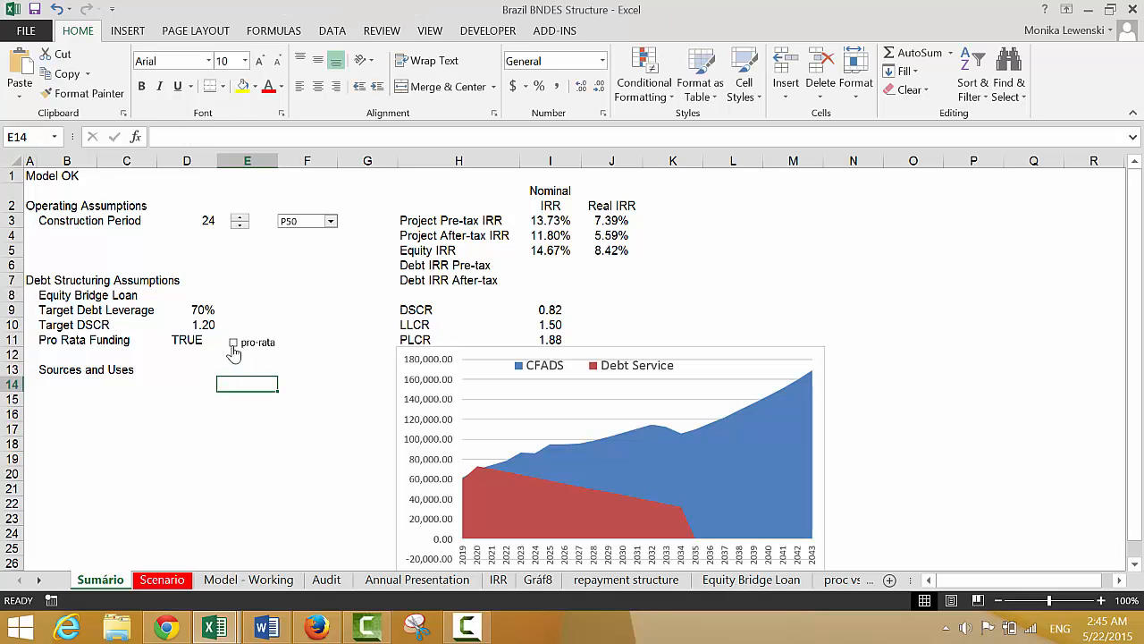
Test the pasted pro-rata checkbox on Sumário by toggling it, and remove it from the sheet
click(232, 347)
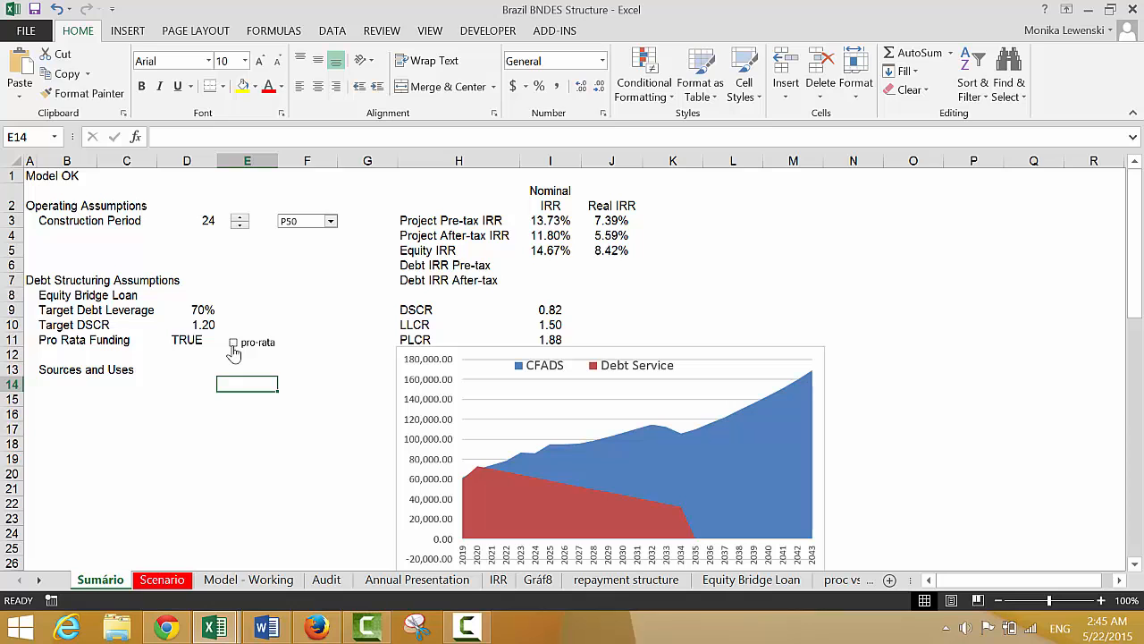
right_click(233, 349)
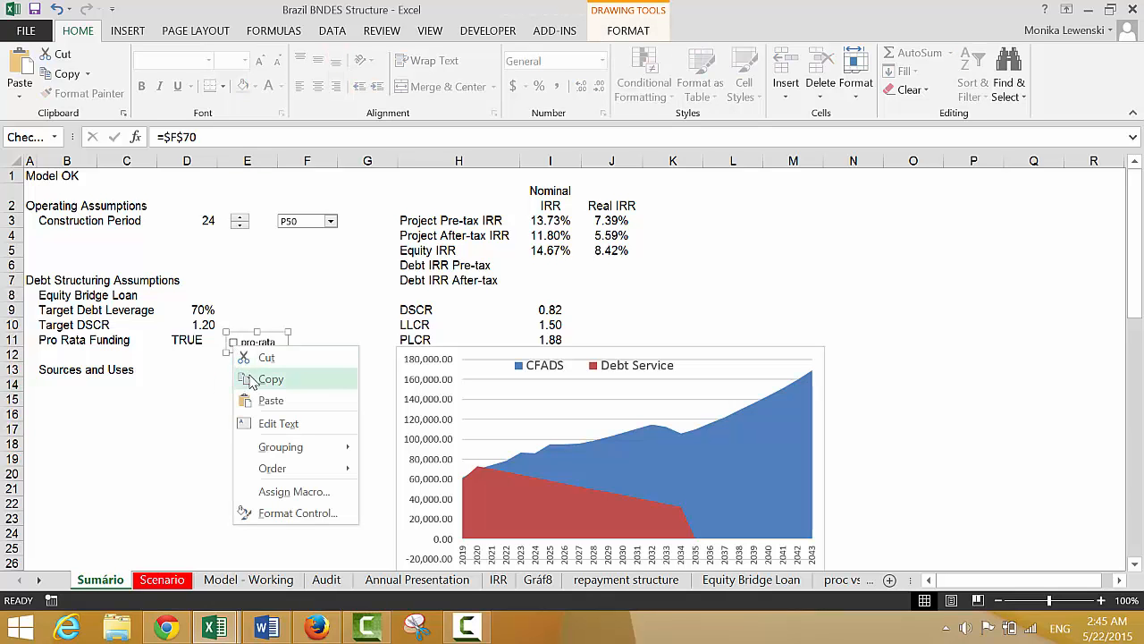
click(247, 384)
Set the cell link of the pro-rata checkbox on 'Model - Working' to 'Model - Working'!$F$70, including the sheet name
key(ctrl+Page_Down)
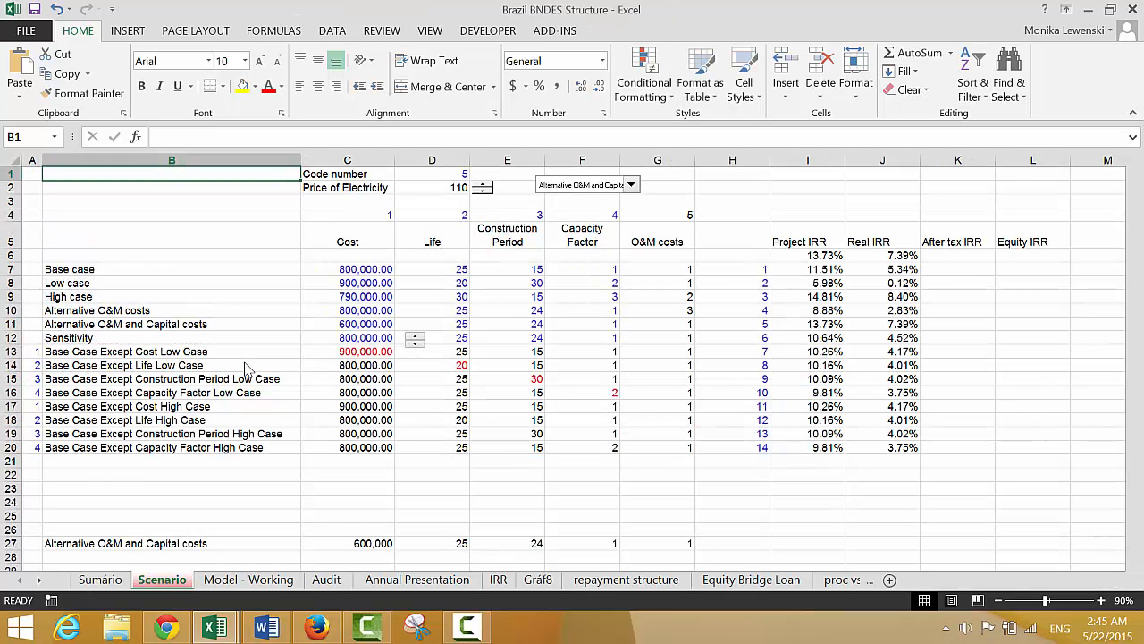
key(ctrl+Page_Down)
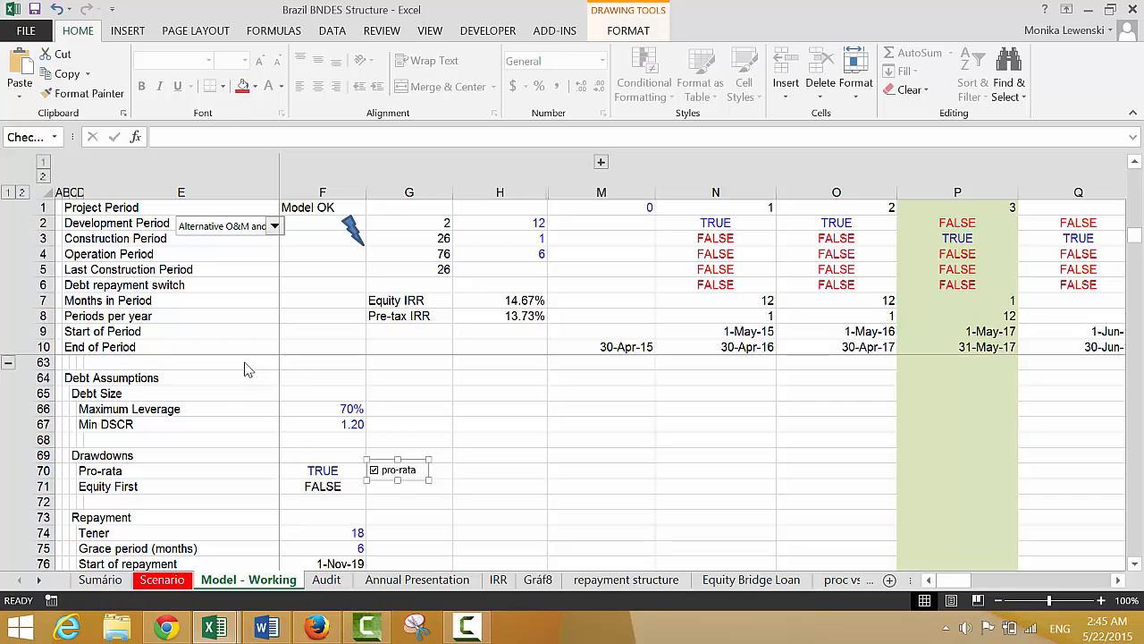
right_click(388, 460)
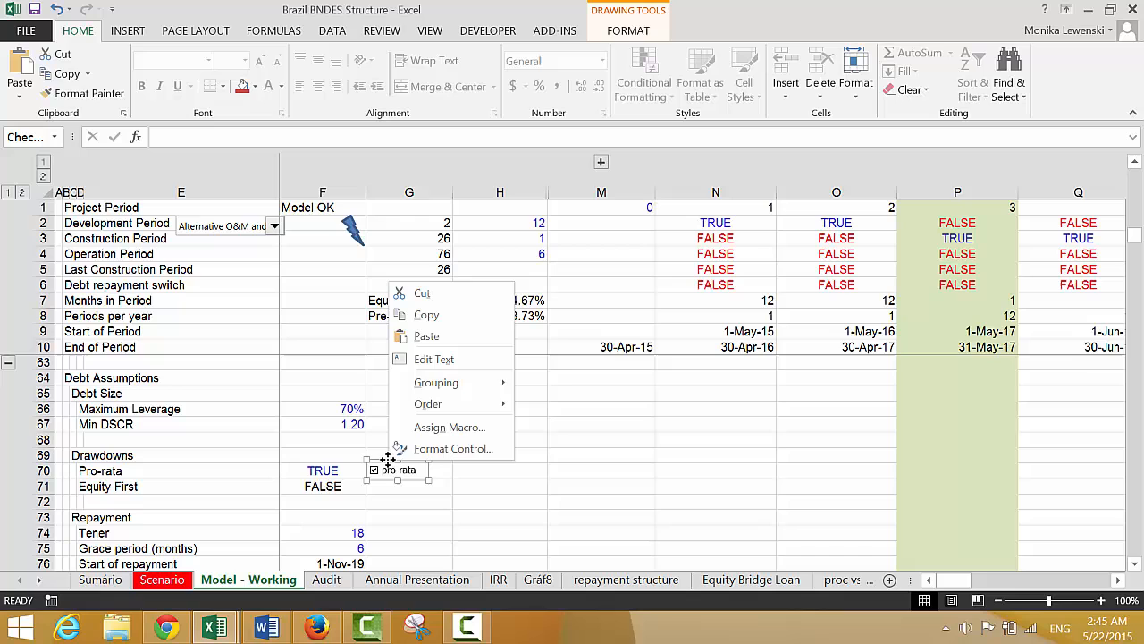
click(407, 449)
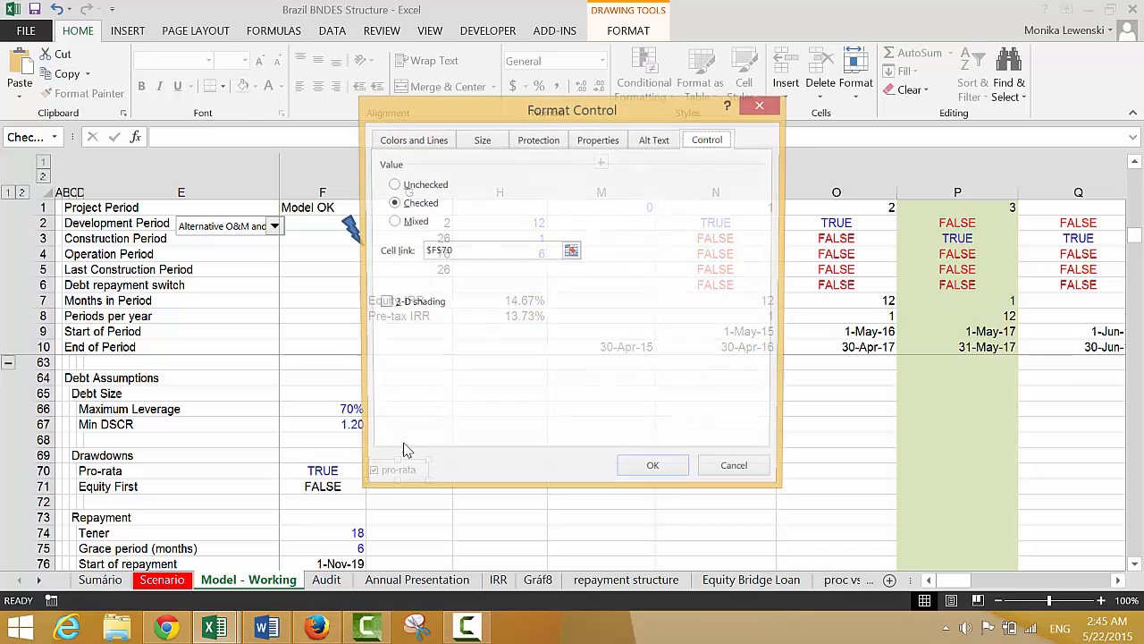
click(570, 251)
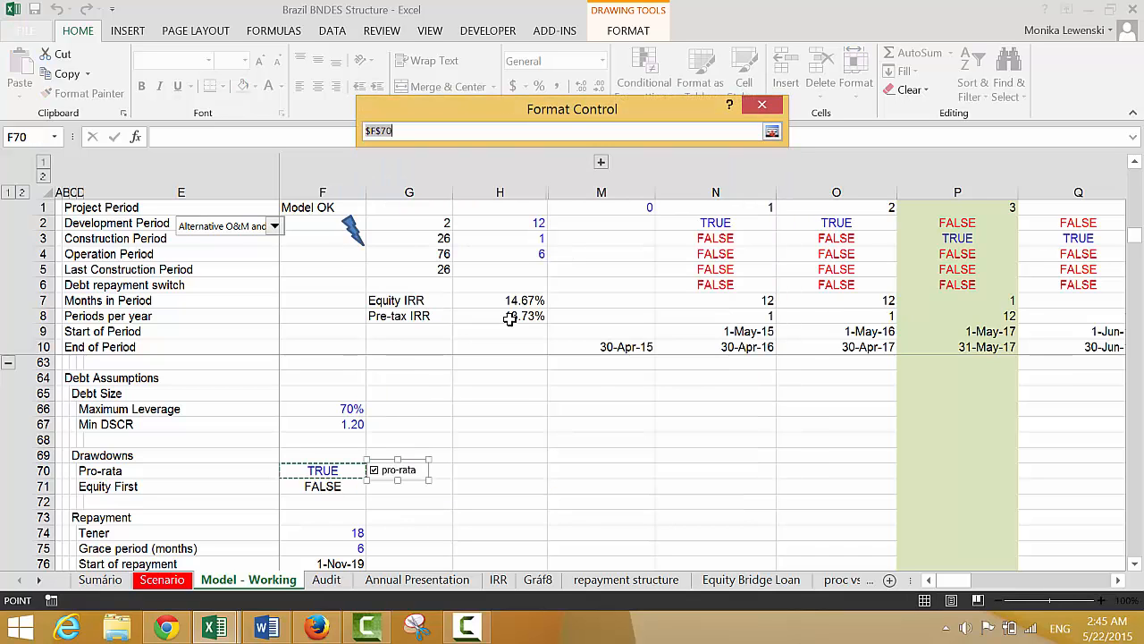
click(327, 581)
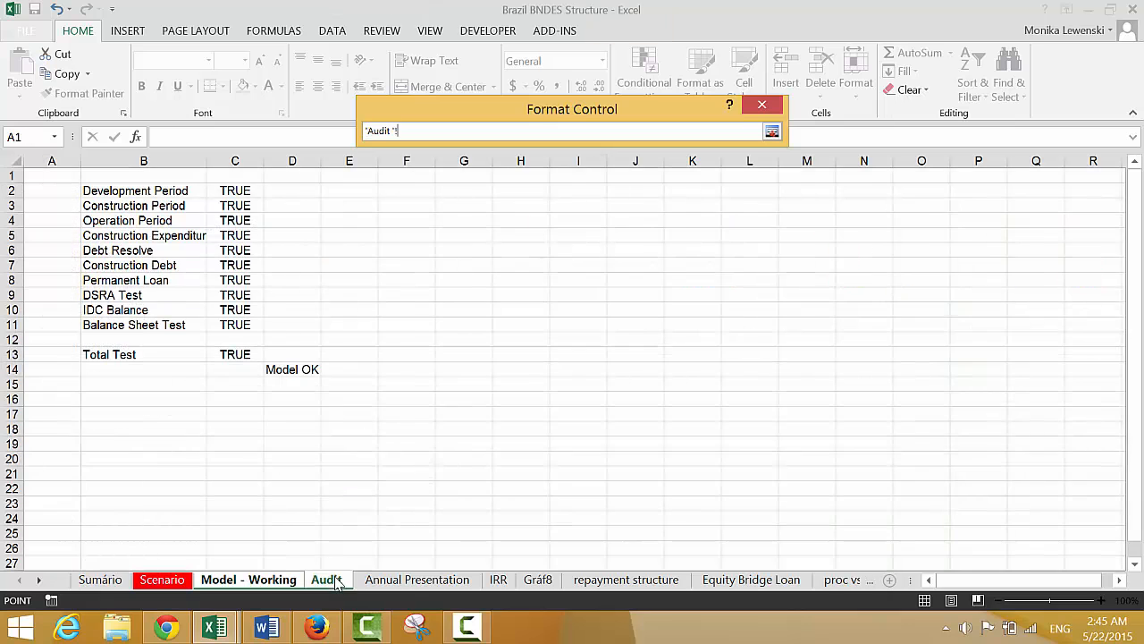
click(280, 580)
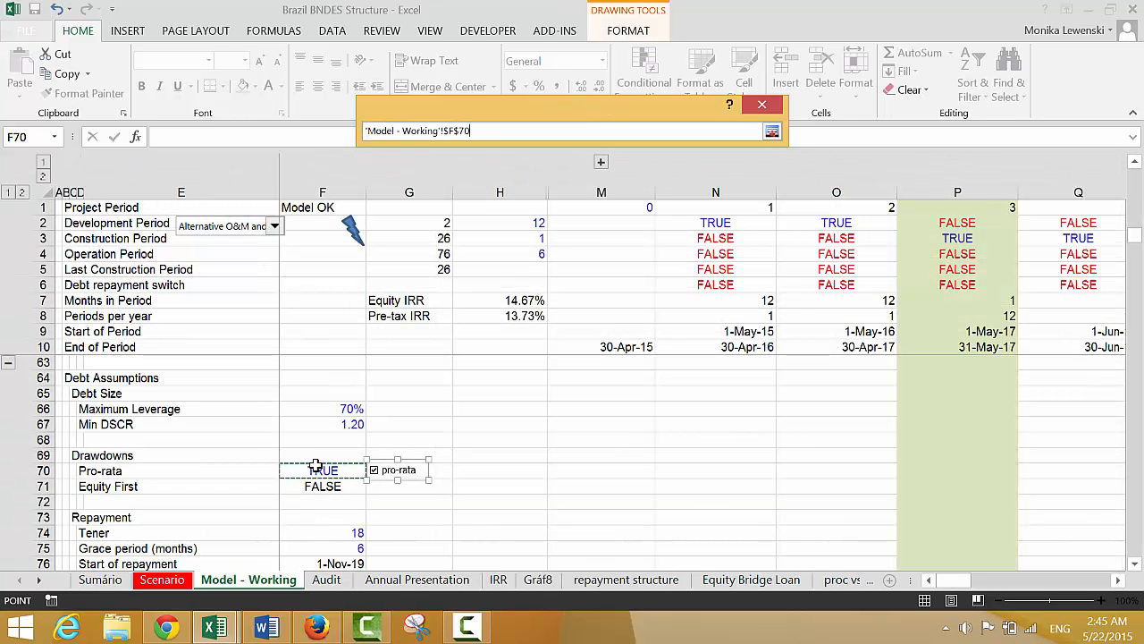
key(Return)
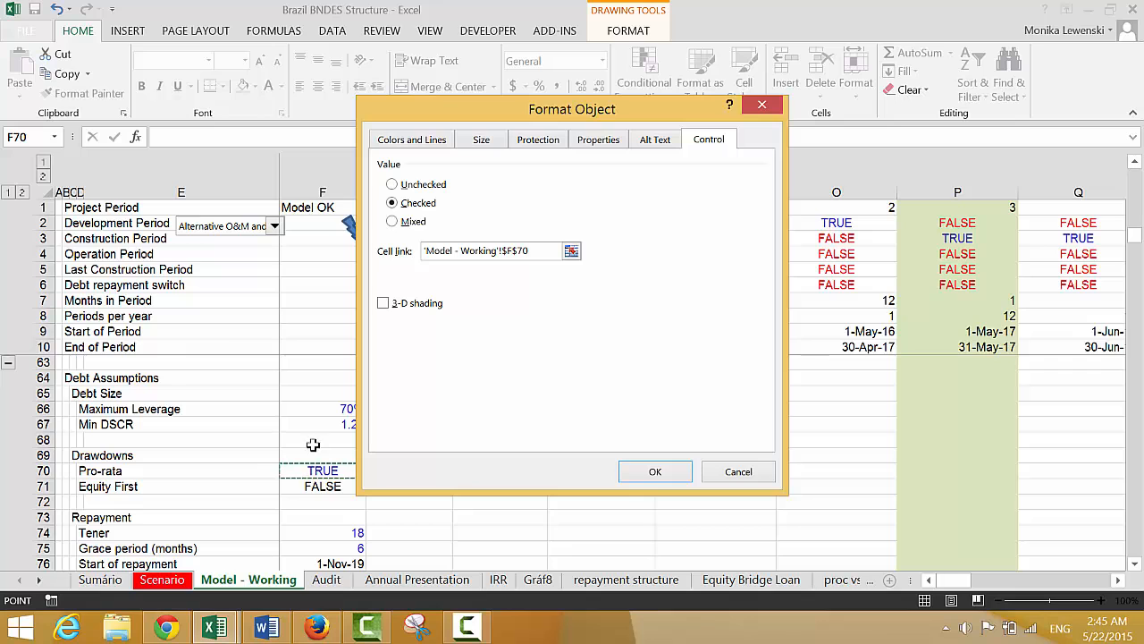
click(655, 479)
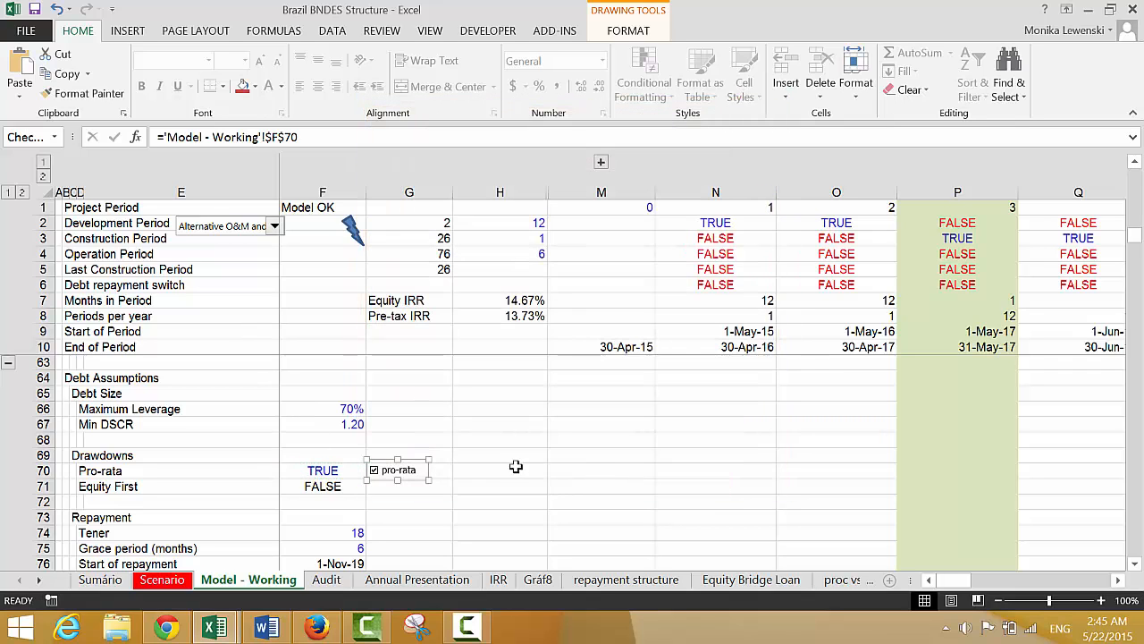
Copy the relinked pro-rata checkbox from 'Model - Working' to Sumário and place it in E11 beside the Pro Rata Funding value
click(483, 440)
right_click(397, 474)
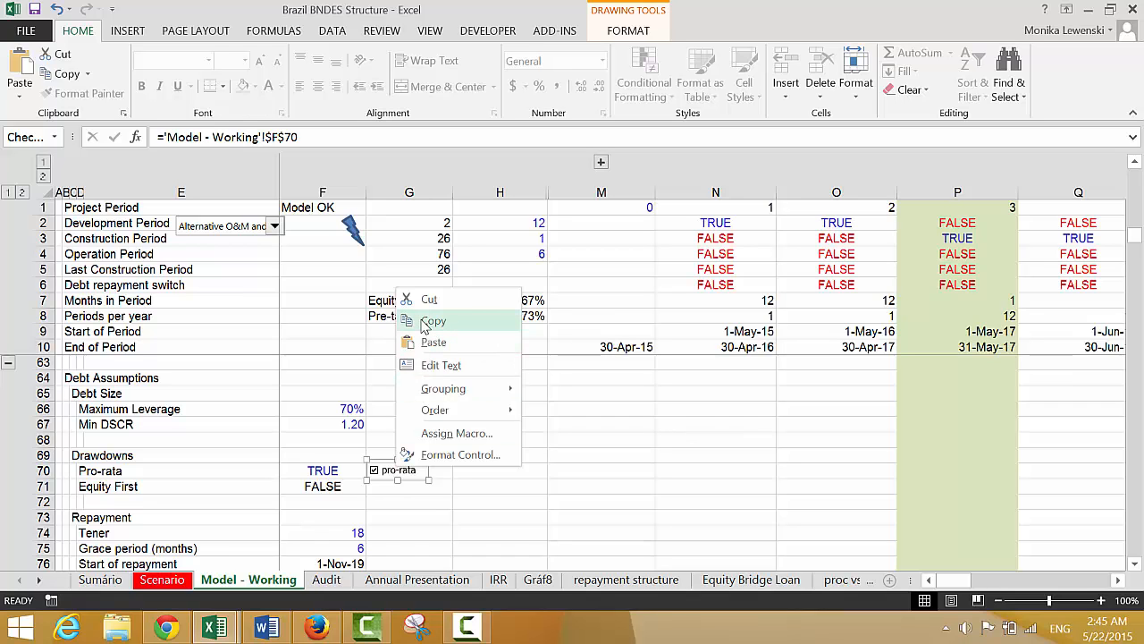
key(Escape)
key(ctrl+Page_Up)
key(ctrl+Page_Up)
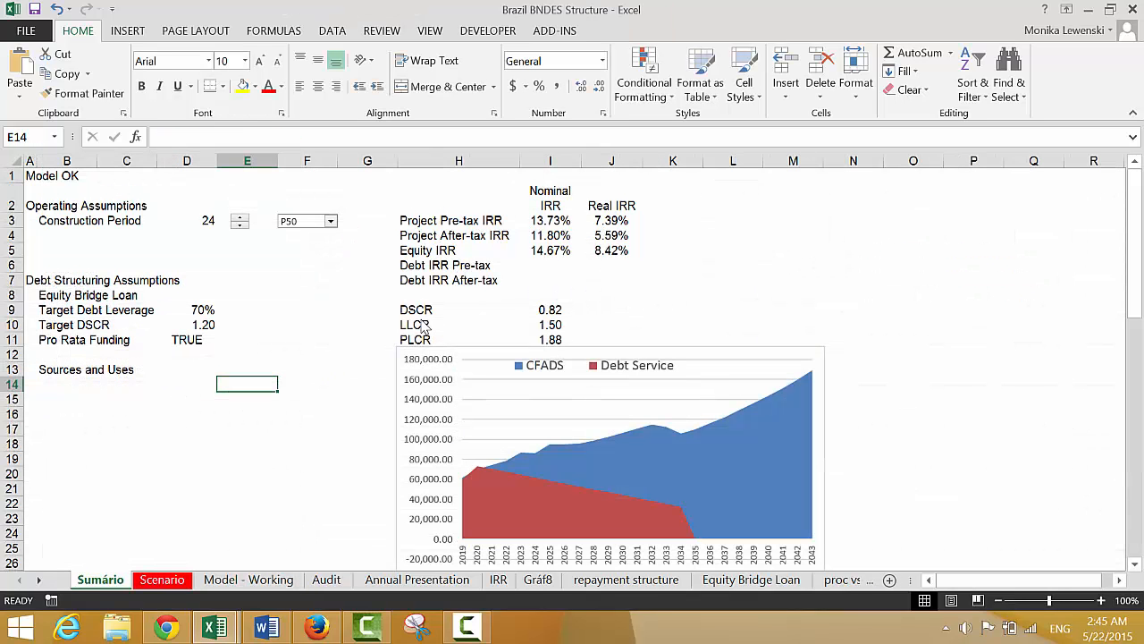
key(Up)
key(Up)
key(Up)
key(ctrl+v)
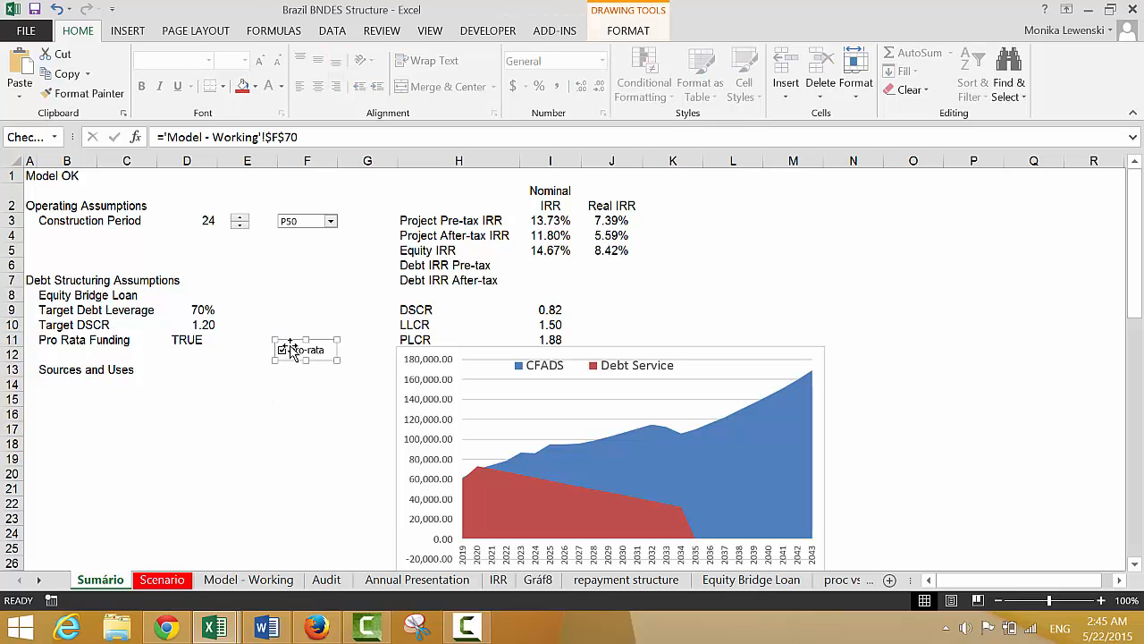
mouse_move(291, 350)
mouse_down()
mouse_move(235, 324)
mouse_move(242, 332)
mouse_up()
click(257, 385)
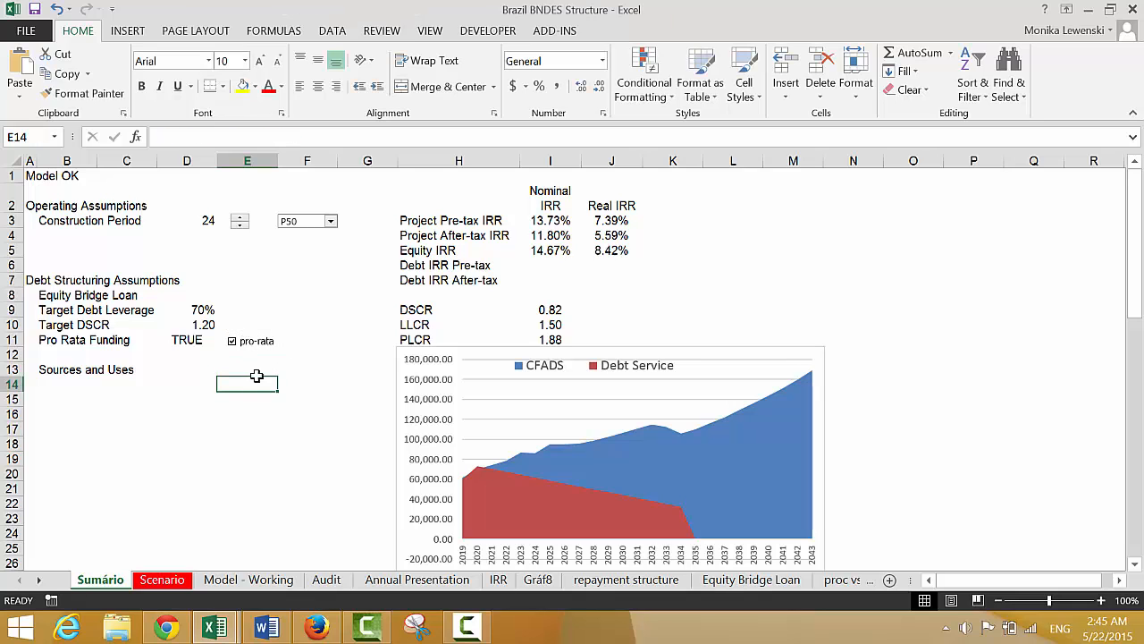
Toggle the pro-rata checkbox on Sumário off and on to test its effect on Pro Rata Funding and the IRRs
click(252, 348)
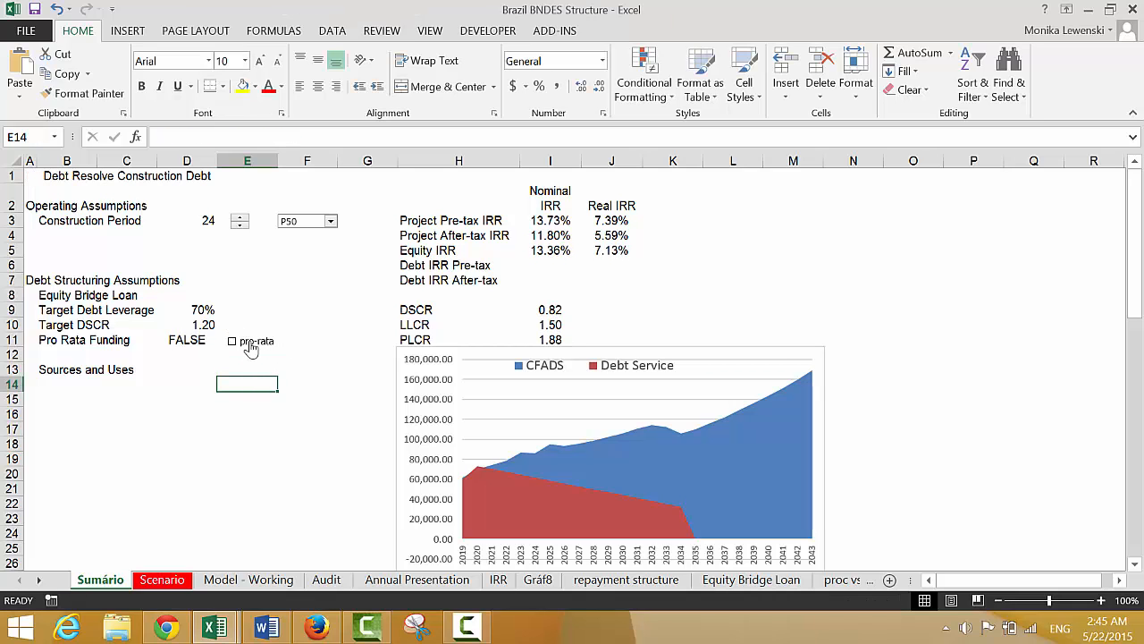
click(251, 347)
click(251, 348)
click(251, 348)
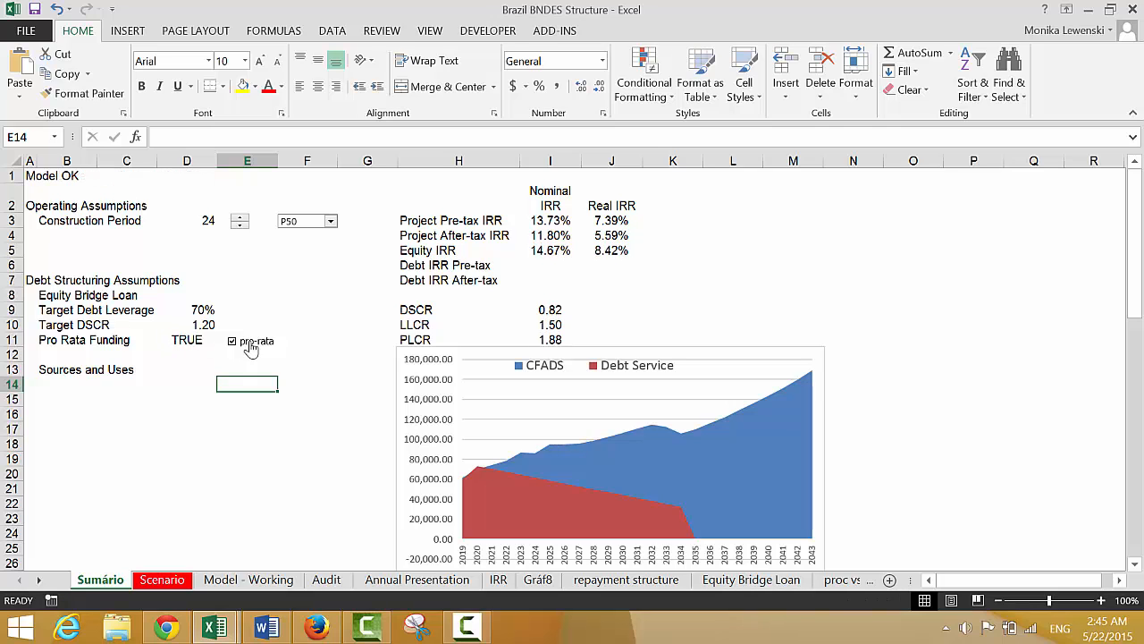
click(251, 348)
click(251, 348)
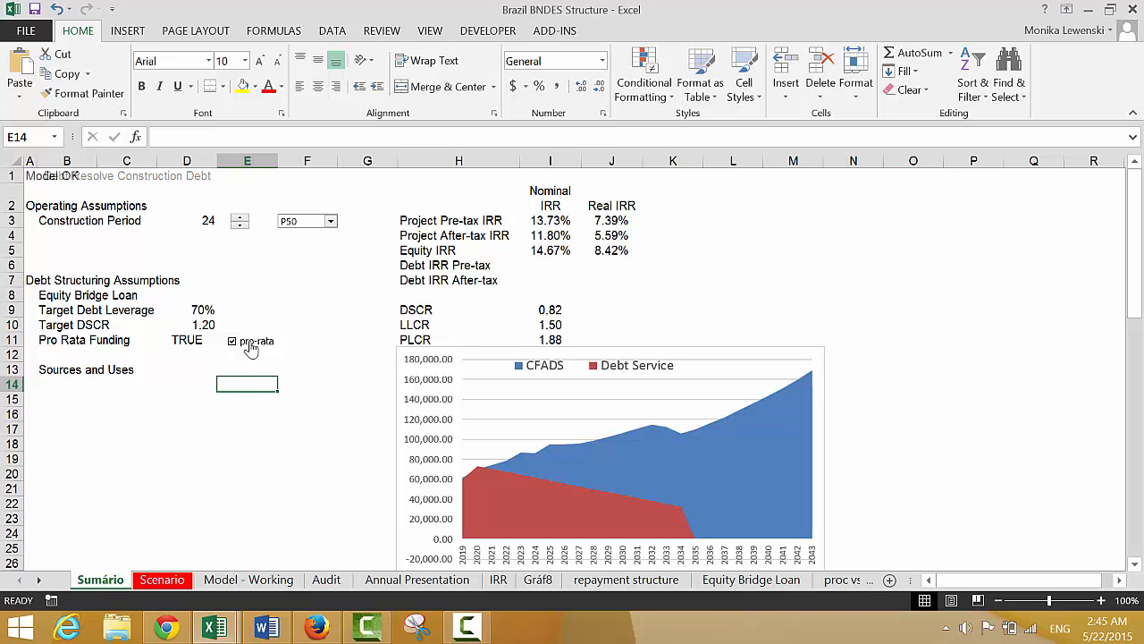
click(246, 403)
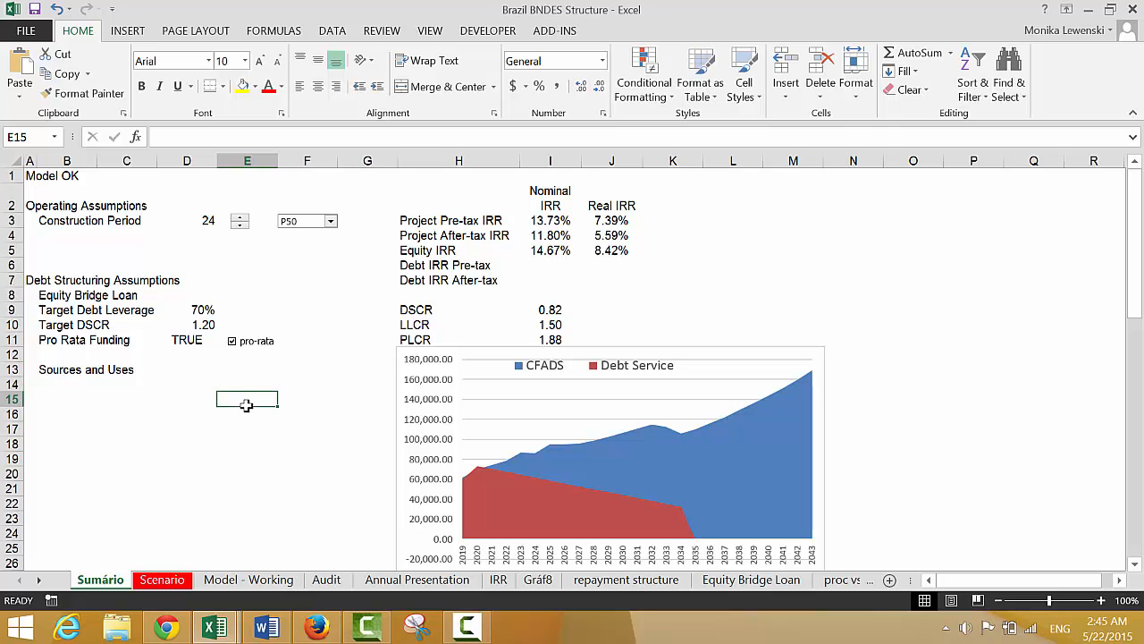
click(259, 347)
click(260, 347)
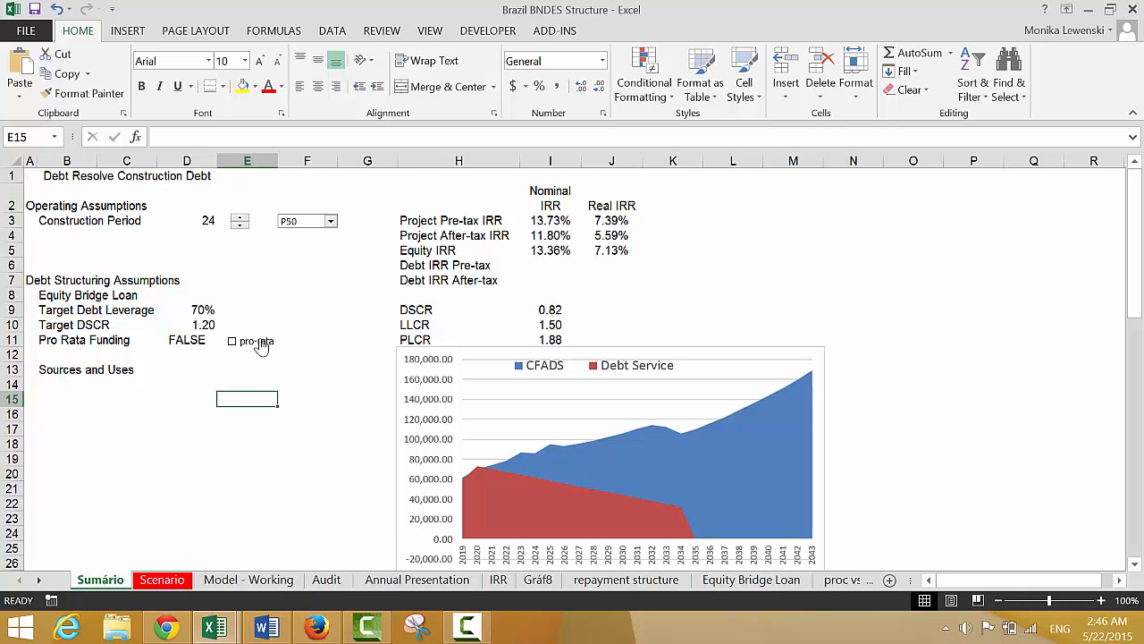
click(260, 347)
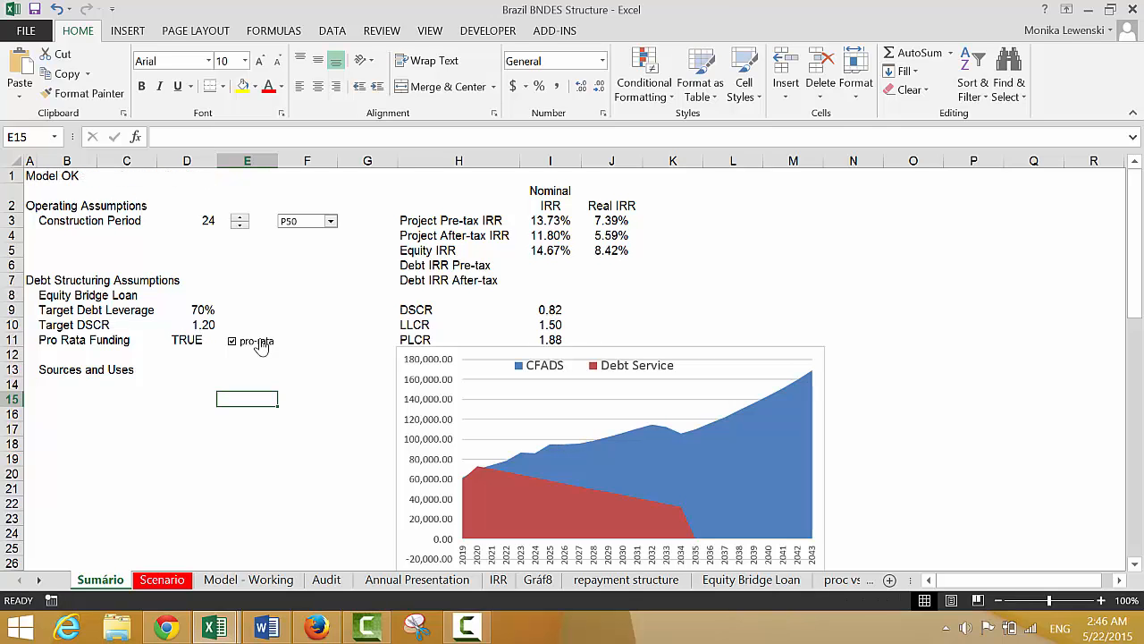
Review the assumptions on 'Model - Working', from the project dates and operational inputs through to the debt repayment terms
key(ctrl+Page_Down)
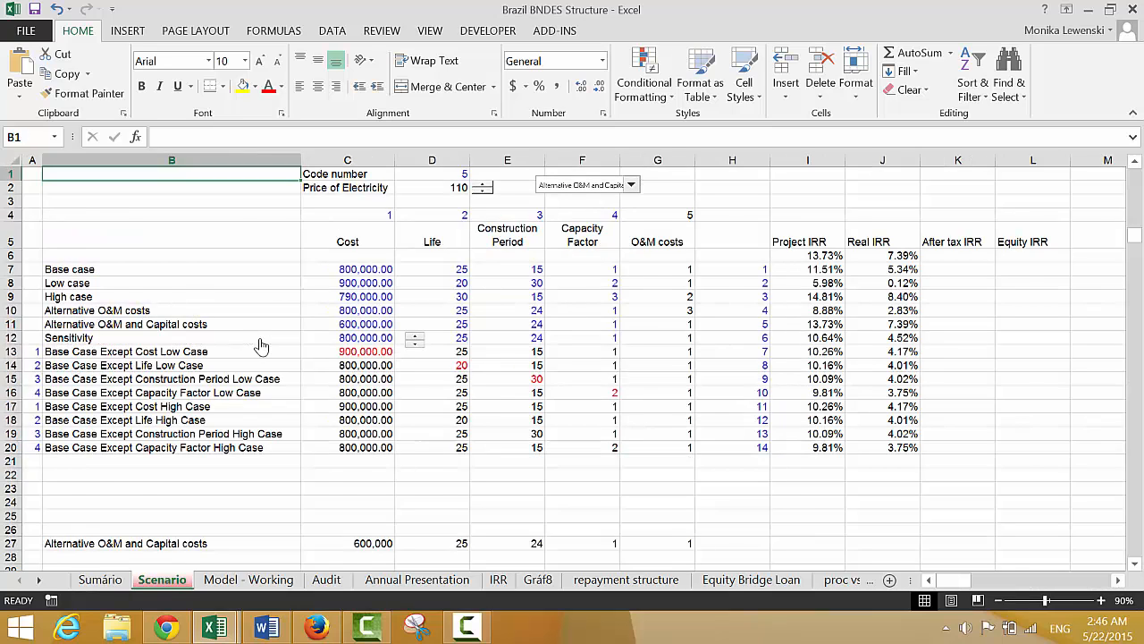
key(ctrl+Page_Down)
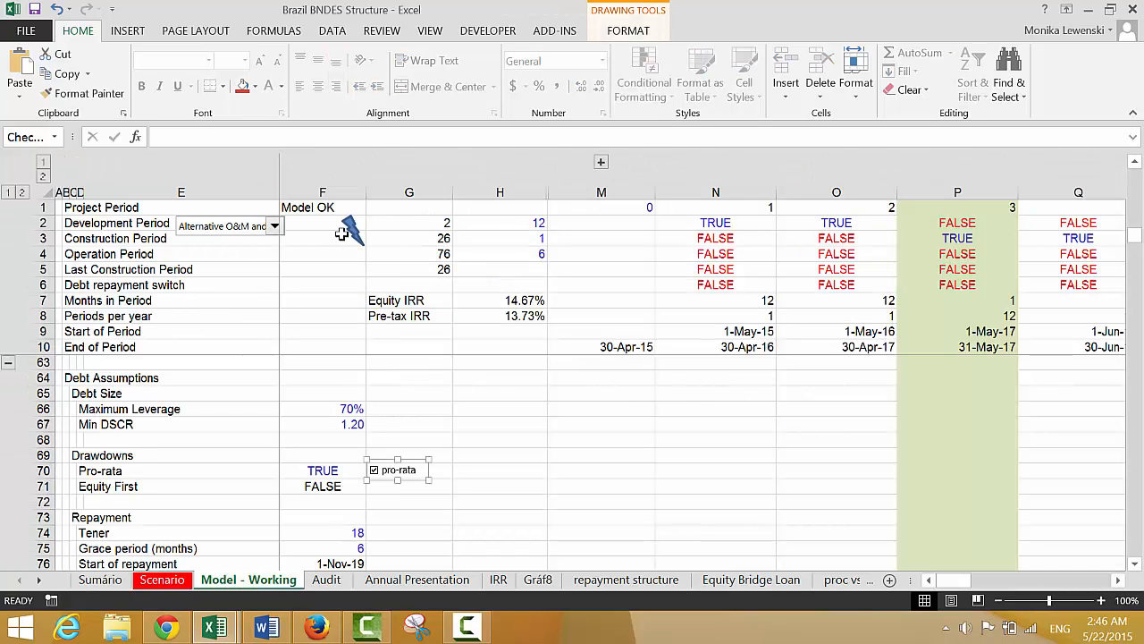
click(304, 291)
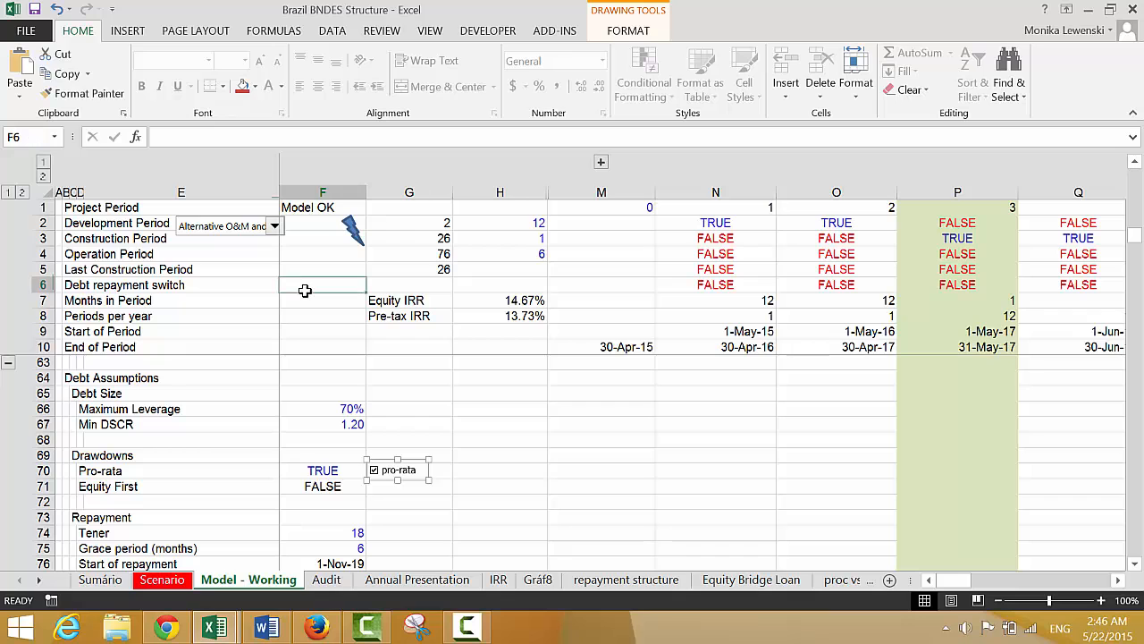
key(Down)
key(Down)
key(Down)
key(Down)
key(Down)
key(Down)
key(Down)
key(Down)
key(Down)
key(Down)
key(Down)
key(Down)
key(Down)
key(Down)
key(Down)
key(Down)
key(Down)
key(Down)
key(Down)
key(Down)
key(Down)
key(Down)
key(Down)
key(Down)
key(Down)
key(Down)
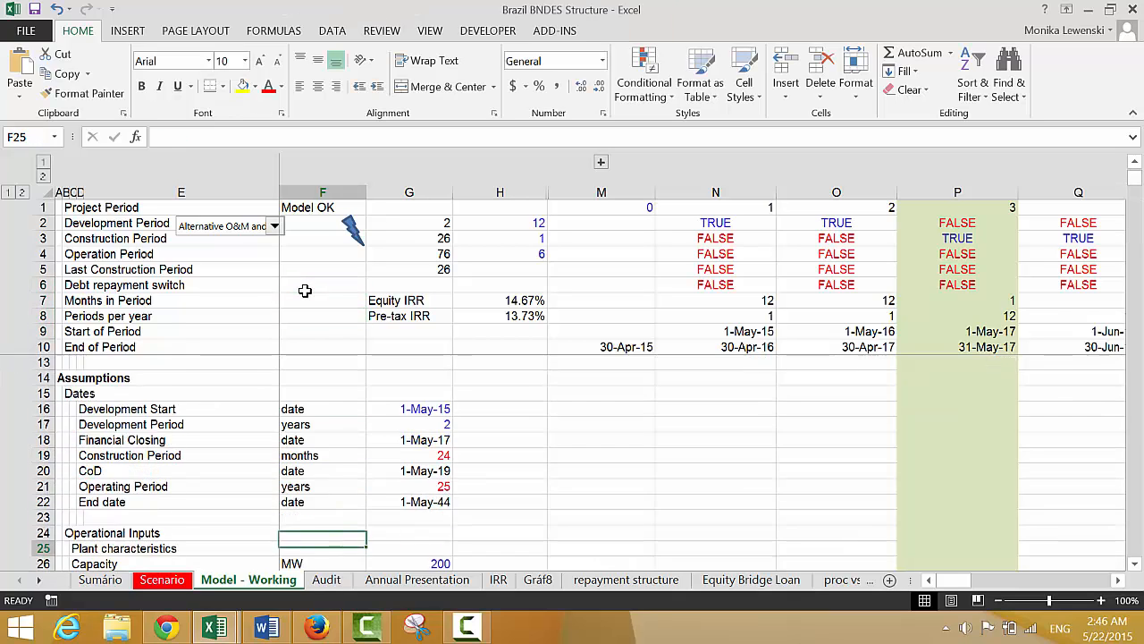
key(Up)
key(Up)
key(Left)
key(Left)
key(Left)
key(Left)
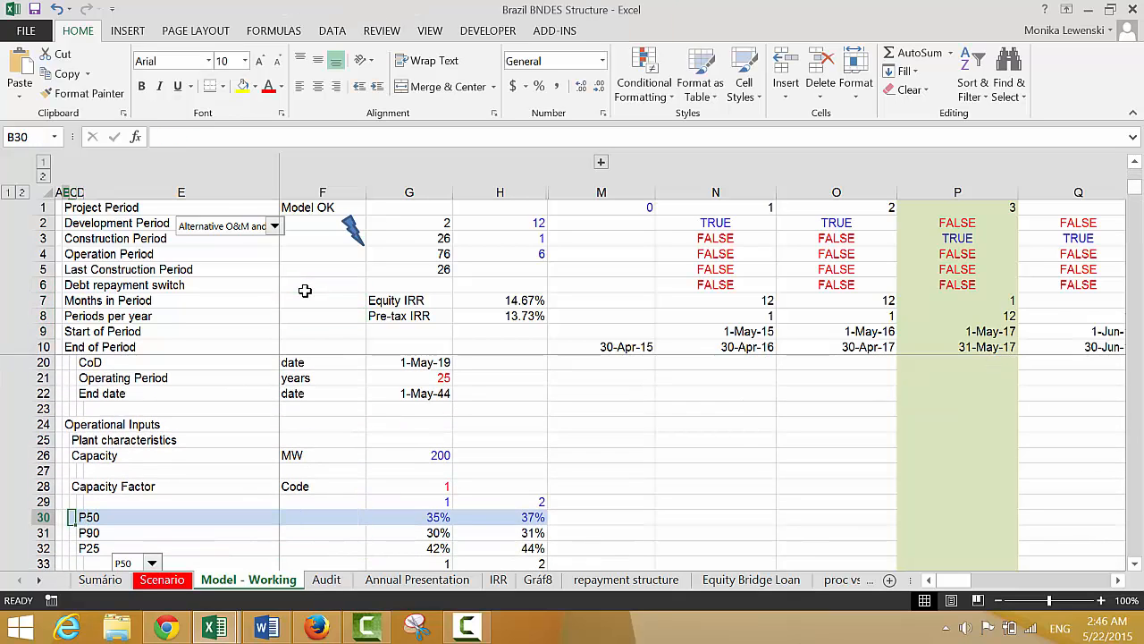
key(Down)
key(Down)
key(Down)
key(Down)
key(Down)
key(Down)
key(Down)
key(Down)
key(Down)
key(Down)
key(Down)
key(Down)
key(Down)
key(Down)
key(Down)
key(Down)
key(Down)
key(Down)
key(Down)
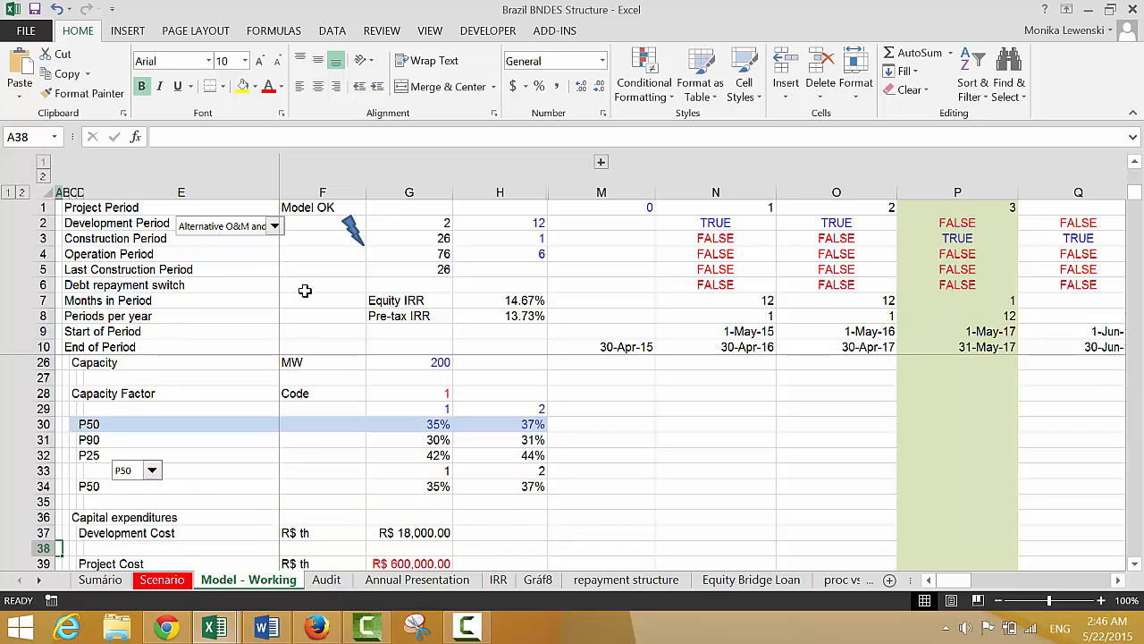
key(Down)
key(Down)
key(Down)
key(Down)
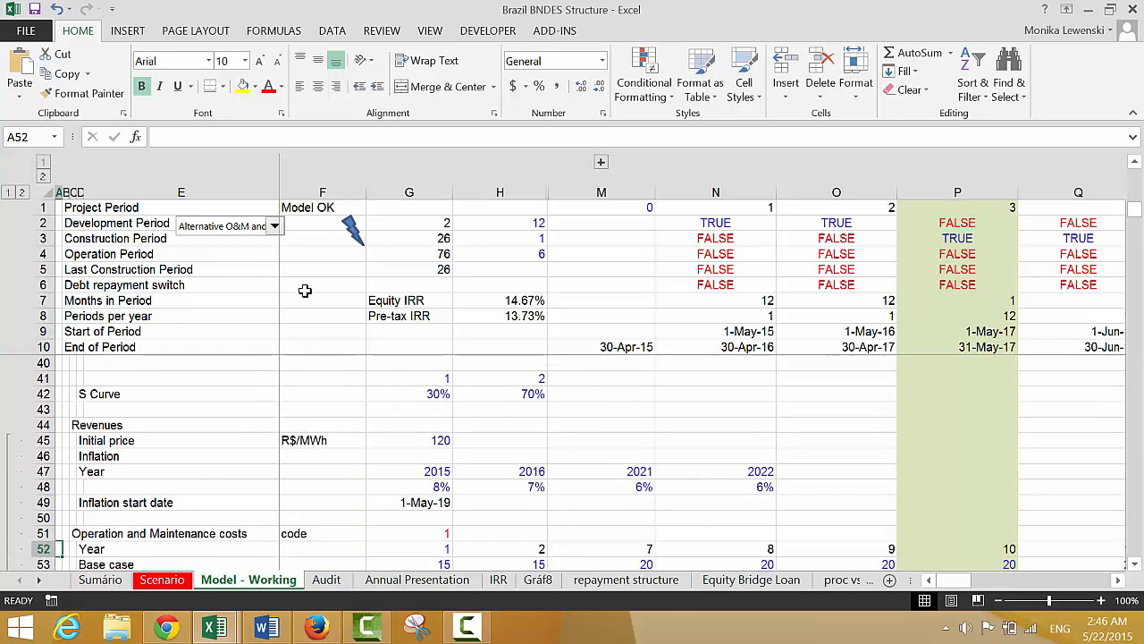
key(Down)
key(Down)
key(Down)
key(Down)
key(Down)
key(Down)
key(Down)
key(Down)
key(Down)
key(Down)
key(Down)
key(Down)
key(Down)
key(Down)
key(Down)
key(Down)
key(Down)
key(Down)
key(Down)
key(Down)
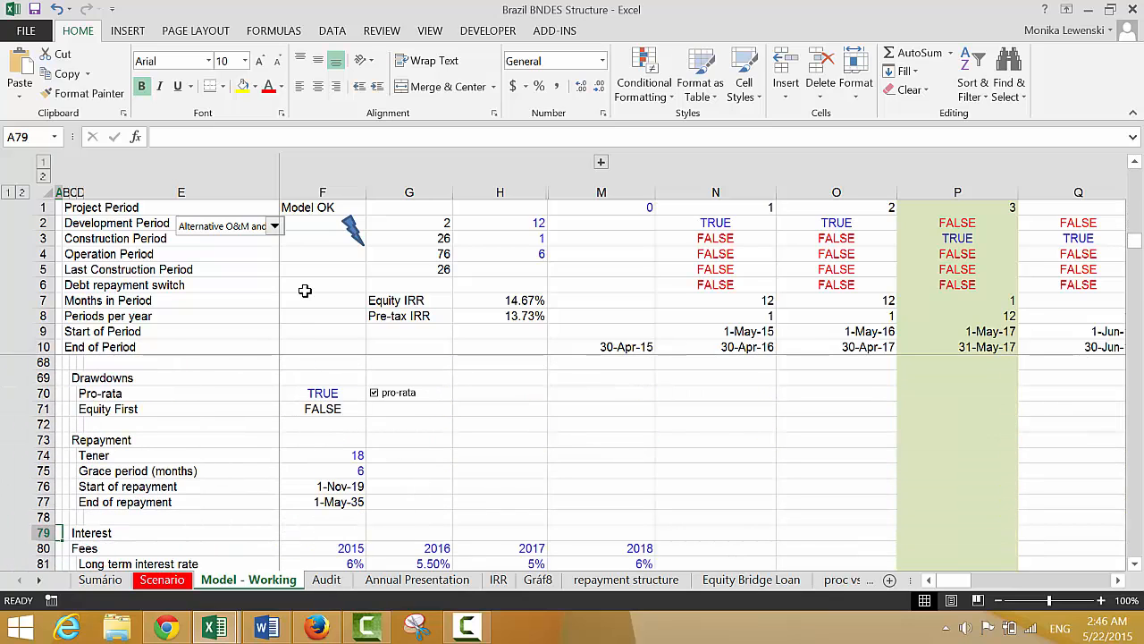
Examine the debt size, drawdown, repayment, interest and fee assumptions in rows 65 to 87 of 'Model - Working'
key(Up)
key(Up)
key(Down)
key(Down)
key(Down)
key(Down)
key(Down)
key(Down)
key(Down)
key(Down)
key(Down)
key(Down)
key(Down)
key(Down)
key(Down)
key(Down)
key(Down)
key(Down)
key(Down)
key(Down)
key(Down)
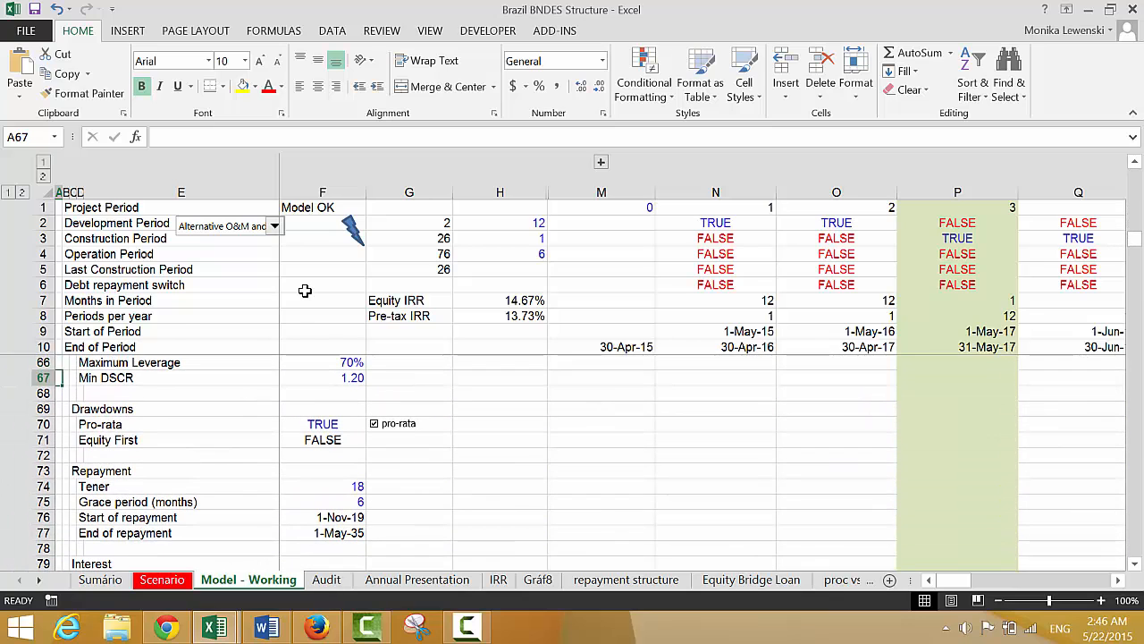
key(Down)
key(Down)
key(Down)
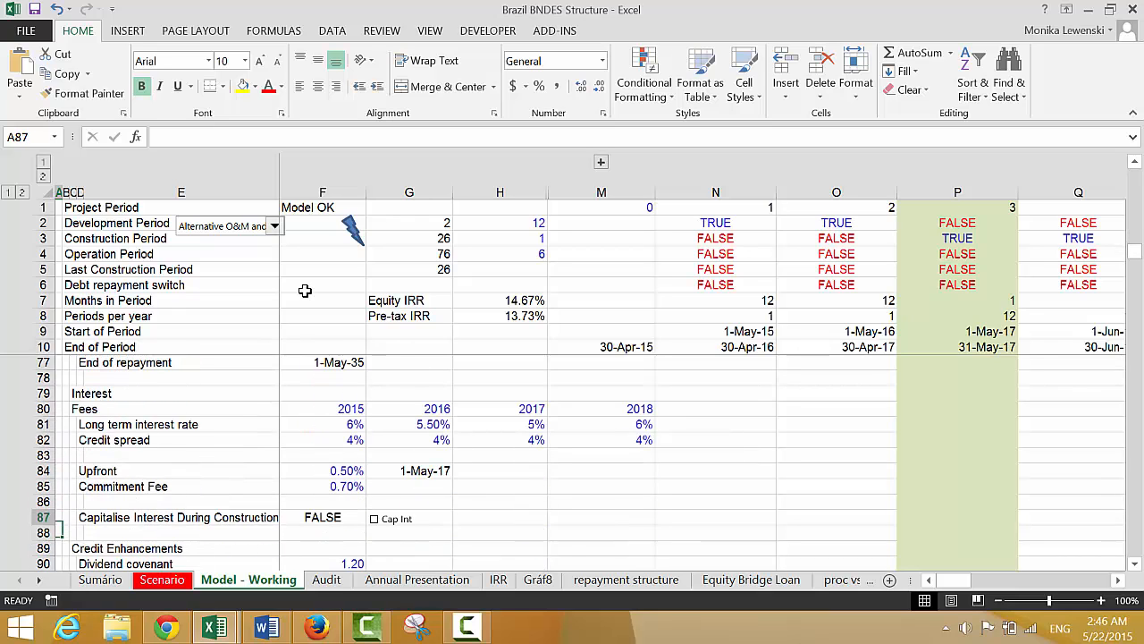
key(Up)
key(Up)
key(Up)
key(Up)
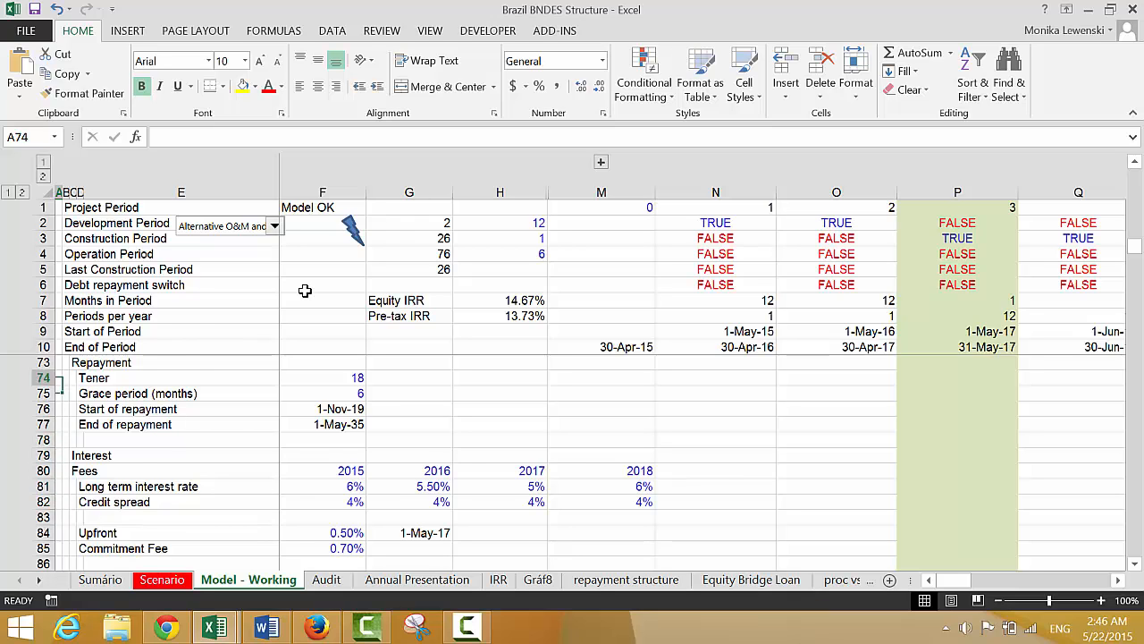
key(Up)
key(Up)
key(Up)
key(Up)
key(Up)
key(Up)
key(Up)
key(Up)
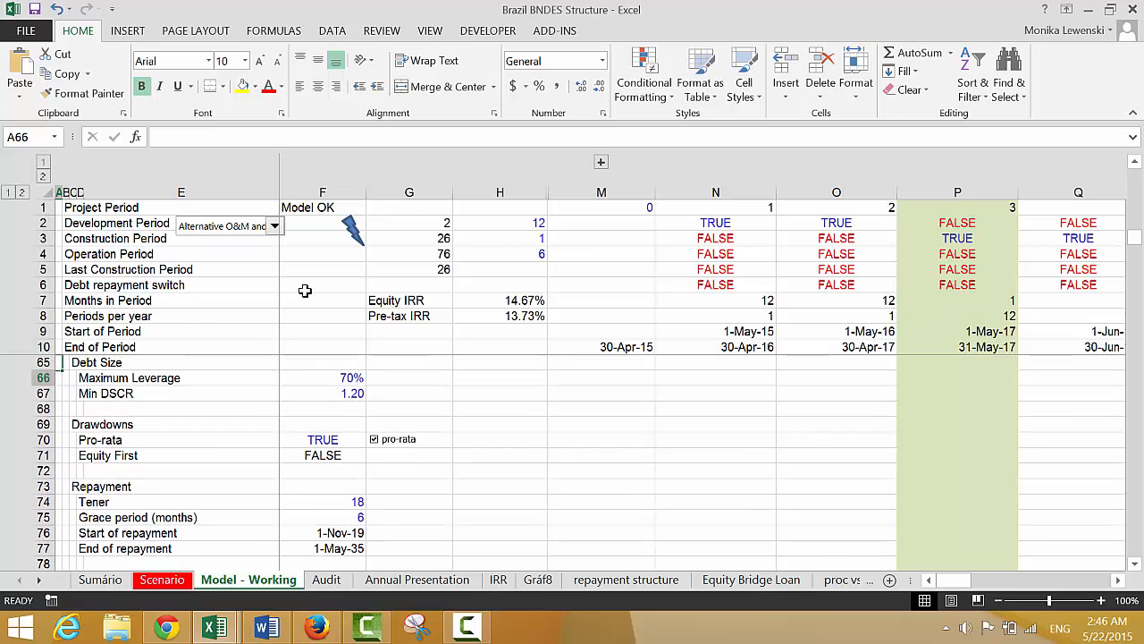
Turn on the Cap Int checkbox beside Capitalise Interest During Construction in row 87
key(Down)
key(Down)
key(Down)
key(Down)
key(Down)
key(Down)
key(Down)
key(Down)
key(Down)
key(Down)
key(Down)
key(Down)
key(Down)
key(Down)
key(Down)
key(Down)
key(Down)
key(Down)
key(Down)
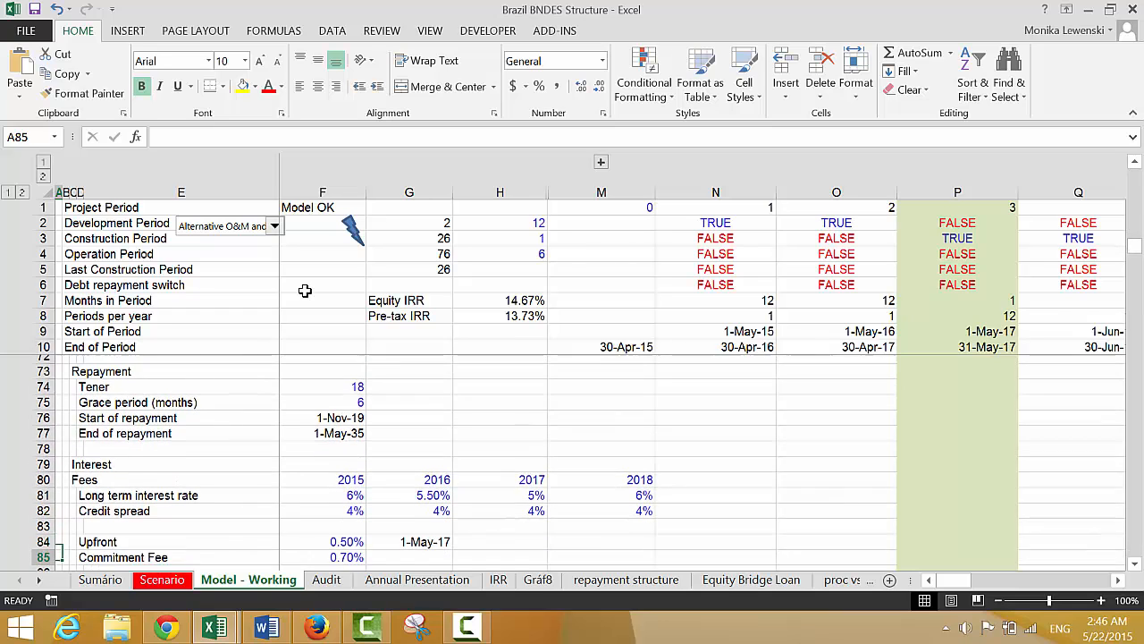
key(Down)
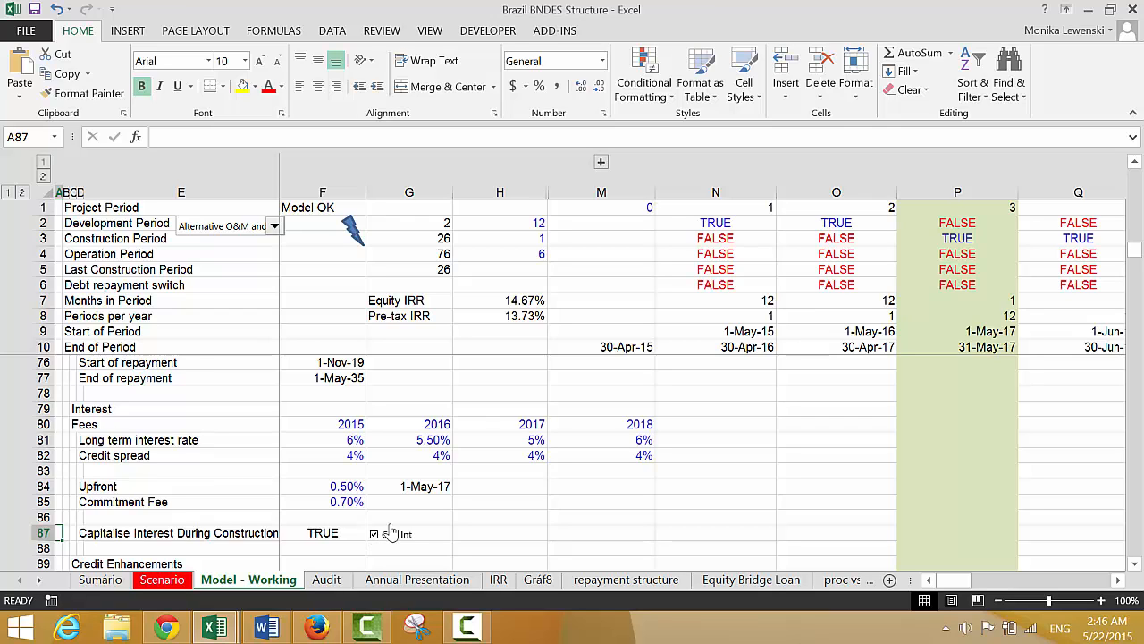
click(546, 481)
Find the Funding needs section of 'Model - Working' and inspect the Fees during construction formula in N193
key(Down)
key(Down)
key(Down)
key(Down)
key(Down)
key(Down)
key(Down)
key(Down)
key(Down)
key(Down)
key(Down)
key(Down)
key(Down)
key(Down)
key(Down)
key(Down)
key(Down)
key(Down)
key(Down)
key(Down)
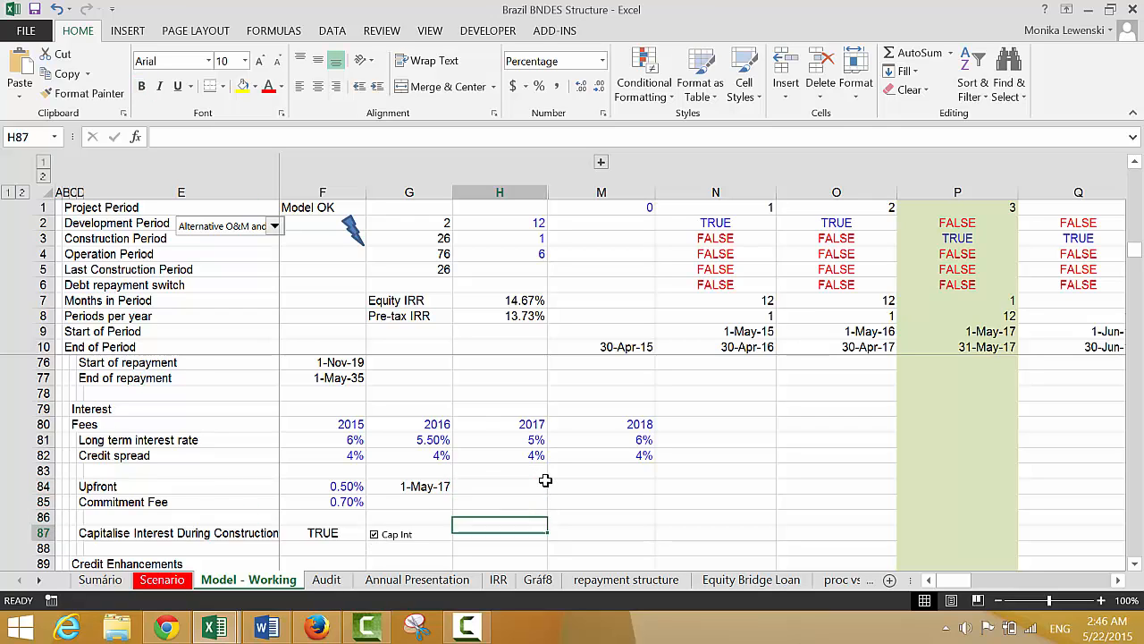
key(Down)
key(Down)
key(Down)
key(Down)
key(Down)
key(Down)
key(Down)
key(Down)
key(Down)
key(Down)
key(Down)
key(Down)
key(Down)
key(Down)
key(Down)
key(Down)
key(Down)
key(Down)
key(Down)
key(Down)
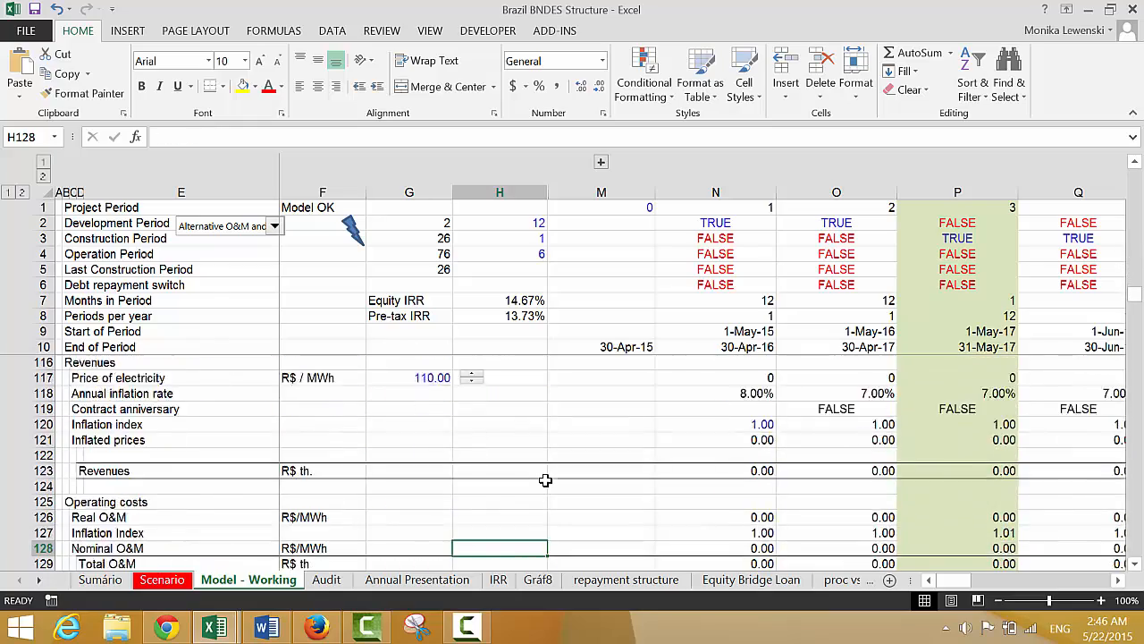
key(Down)
key(Down)
key(Down)
key(Down)
key(Down)
key(Down)
key(Down)
key(Down)
key(Down)
key(Down)
key(Down)
key(Down)
key(Down)
key(Down)
key(Down)
key(Down)
key(Down)
key(Down)
key(Down)
key(Down)
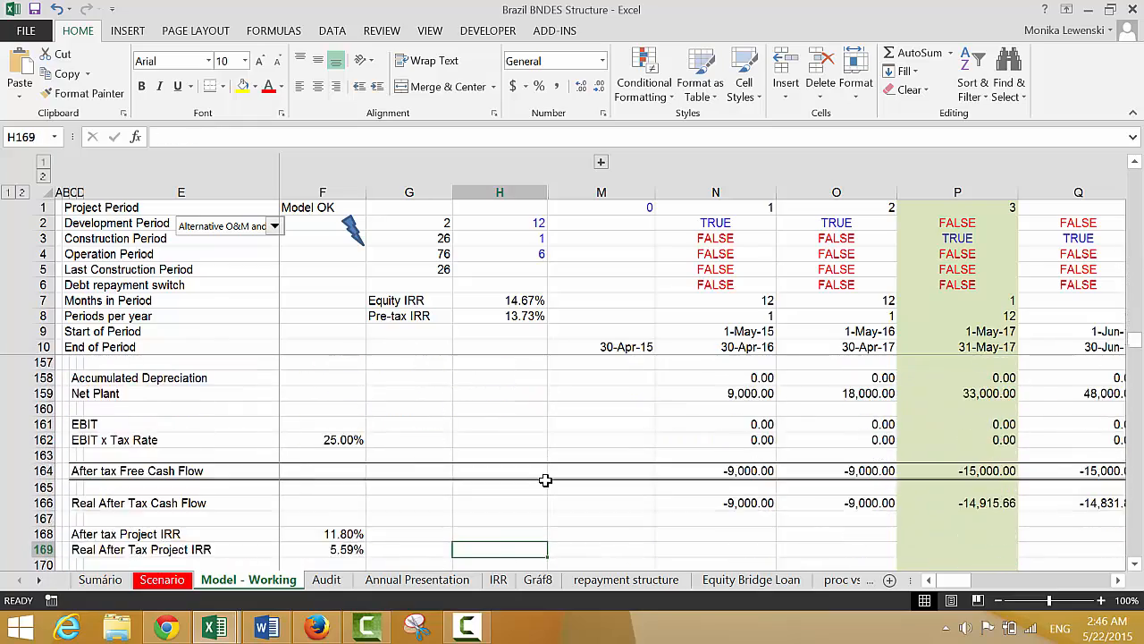
key(Down)
key(Down)
key(Down)
key(Down)
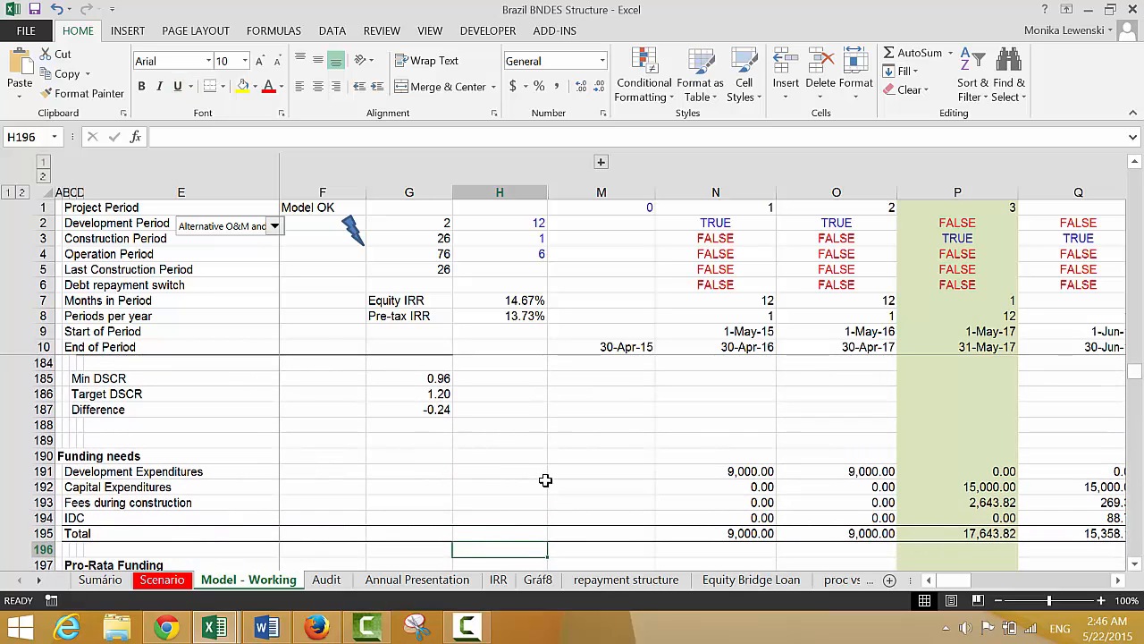
key(Down)
key(Down)
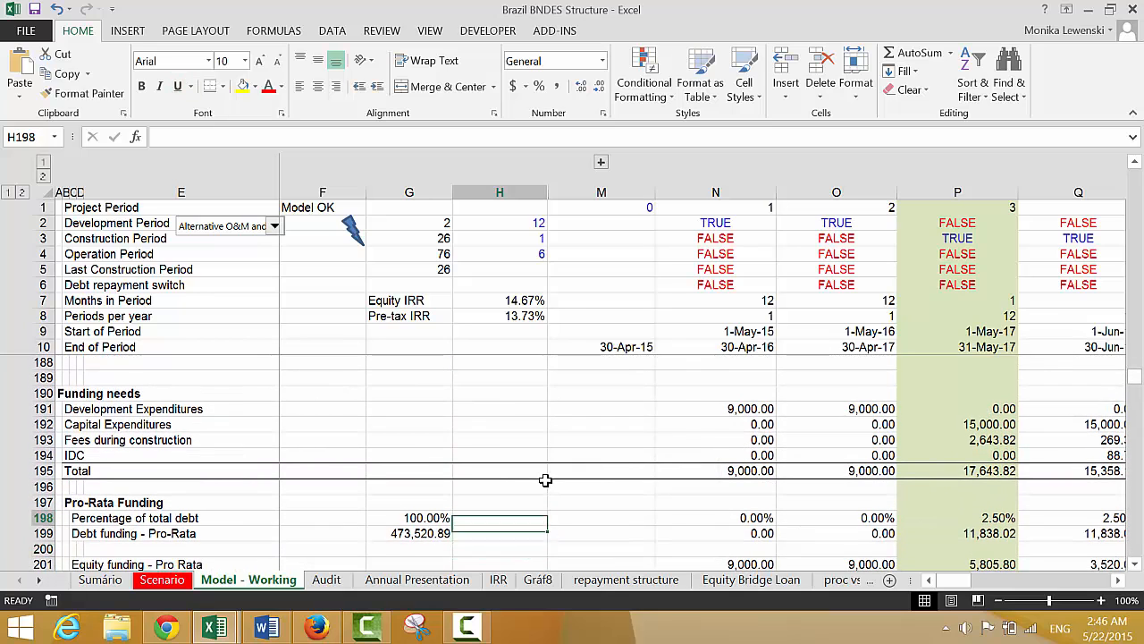
key(Right)
key(Right)
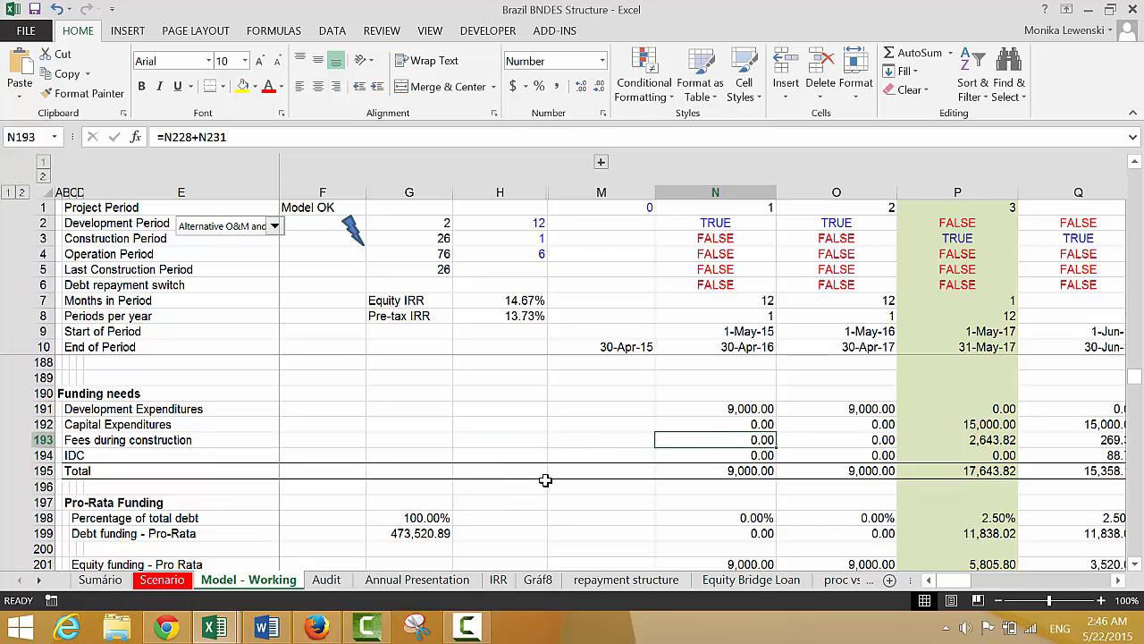
Link F193 in the Fees during construction row to the Capitalise Interest During Construction switch with =F87
key(Left)
key(Left)
key(Left)
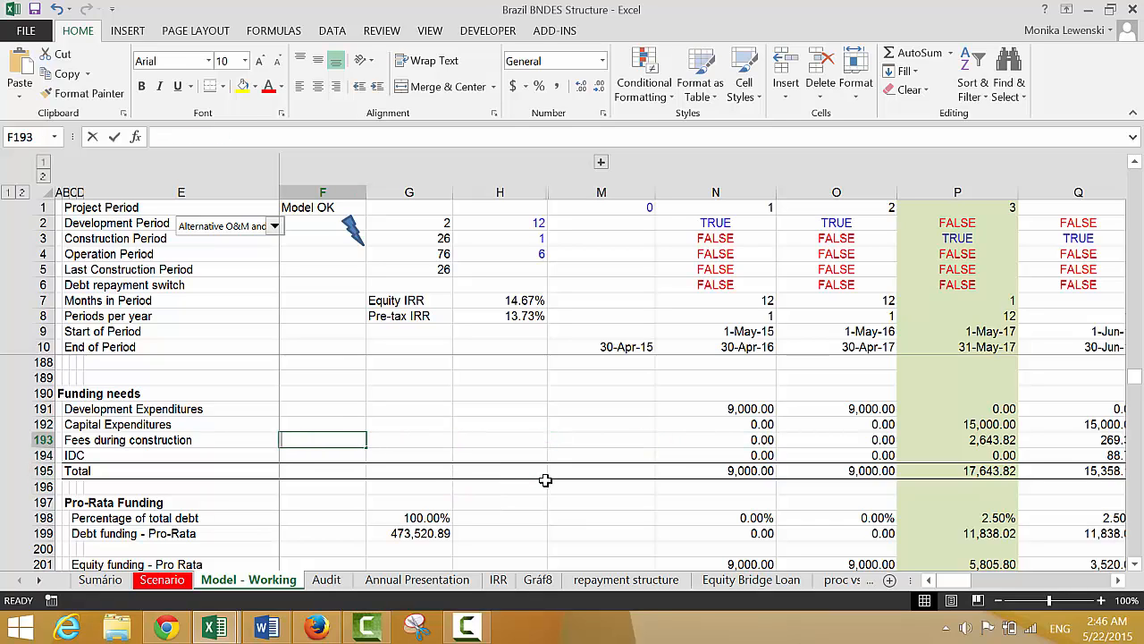
text(=)
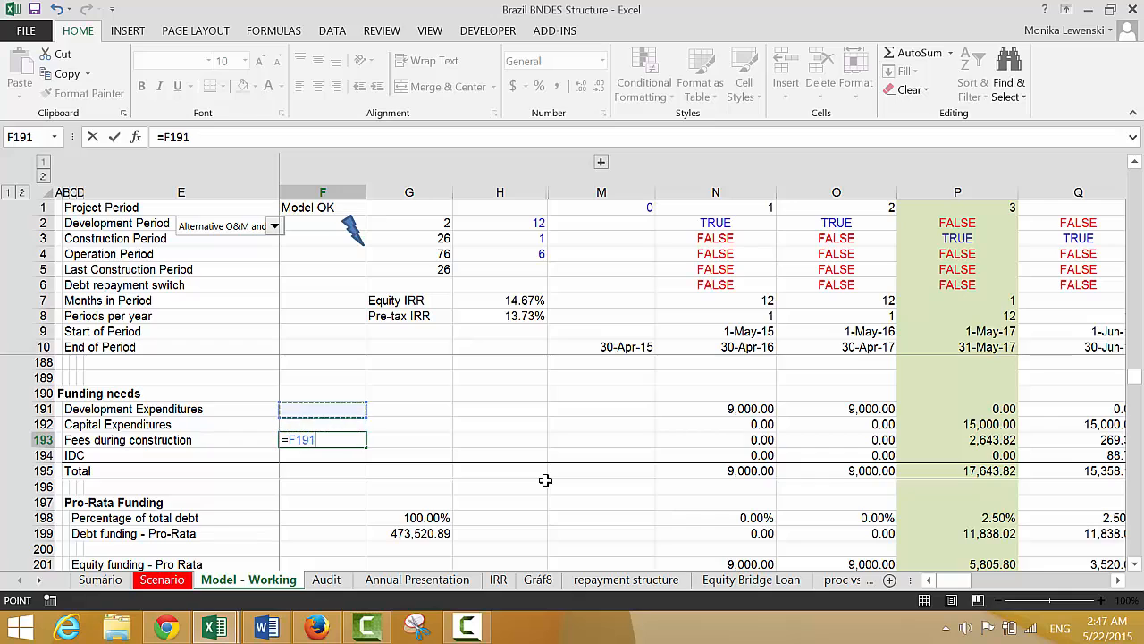
key(Up)
key(Up)
key(Up)
key(Up)
key(Up)
key(Up)
key(Up)
key(Up)
key(Up)
key(Up)
key(Up)
key(Up)
key(Up)
key(Up)
key(Up)
key(Up)
key(Up)
key(Up)
key(Up)
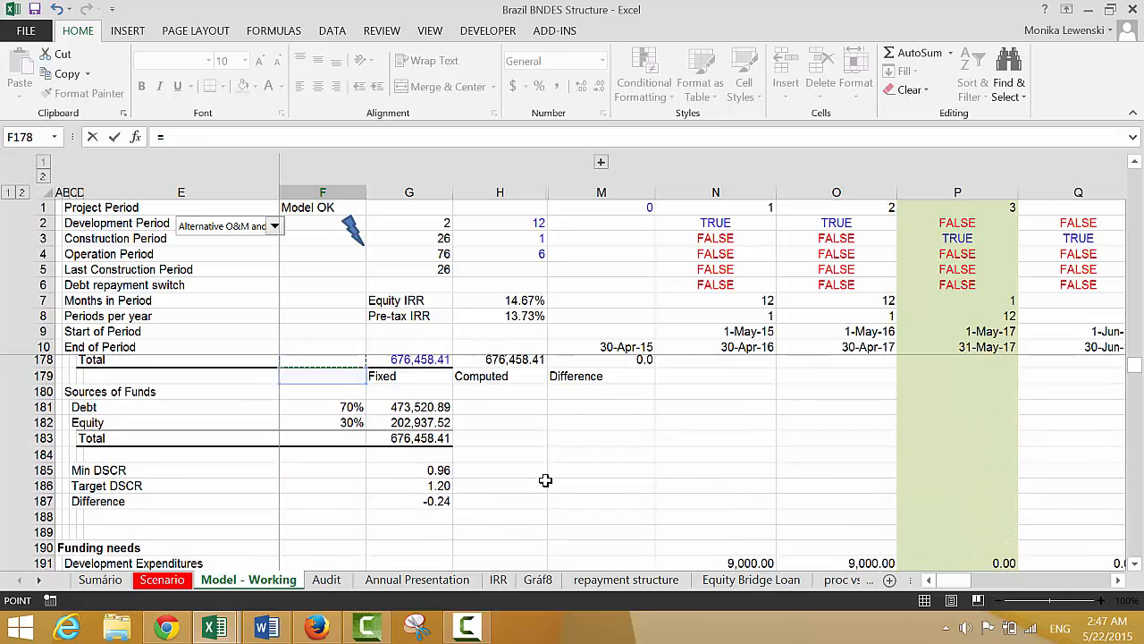
key(Up)
key(Up)
key(Up)
key(Up)
key(Up)
key(Up)
key(Up)
key(Up)
key(Up)
key(Up)
key(Up)
key(Up)
key(Up)
key(Up)
key(Up)
key(Up)
key(Up)
key(Up)
key(Up)
key(Up)
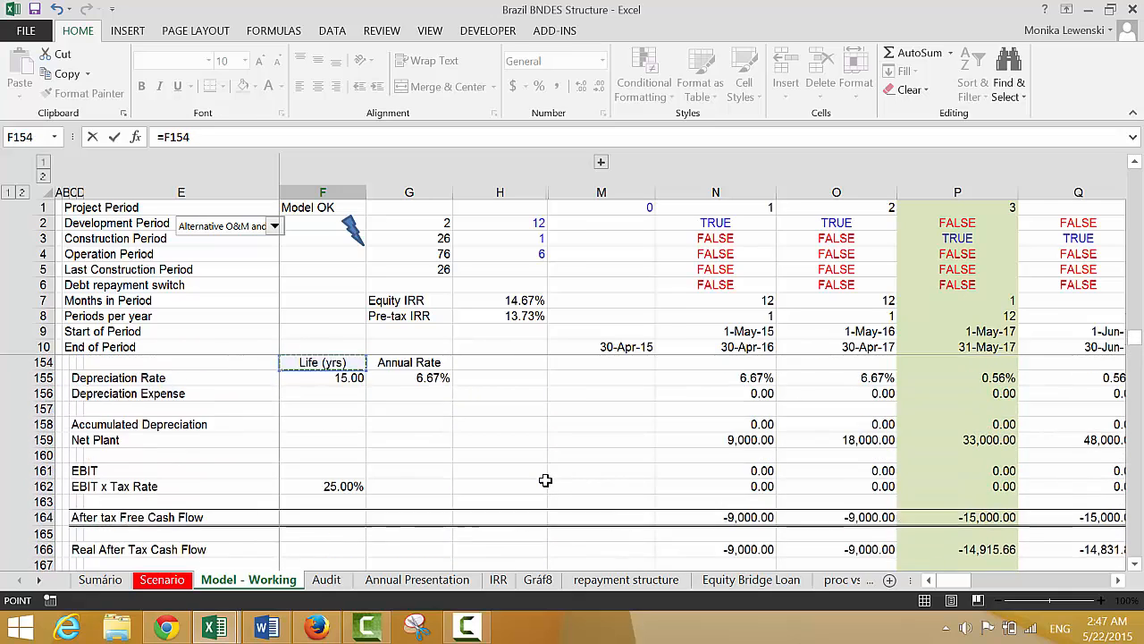
key(Up)
key(Up)
key(Up)
key(Up)
key(Up)
key(Up)
key(Up)
key(Up)
key(Up)
key(Up)
key(Up)
key(Up)
key(Up)
key(Up)
key(Up)
key(Up)
key(Up)
key(Up)
key(Up)
key(Up)
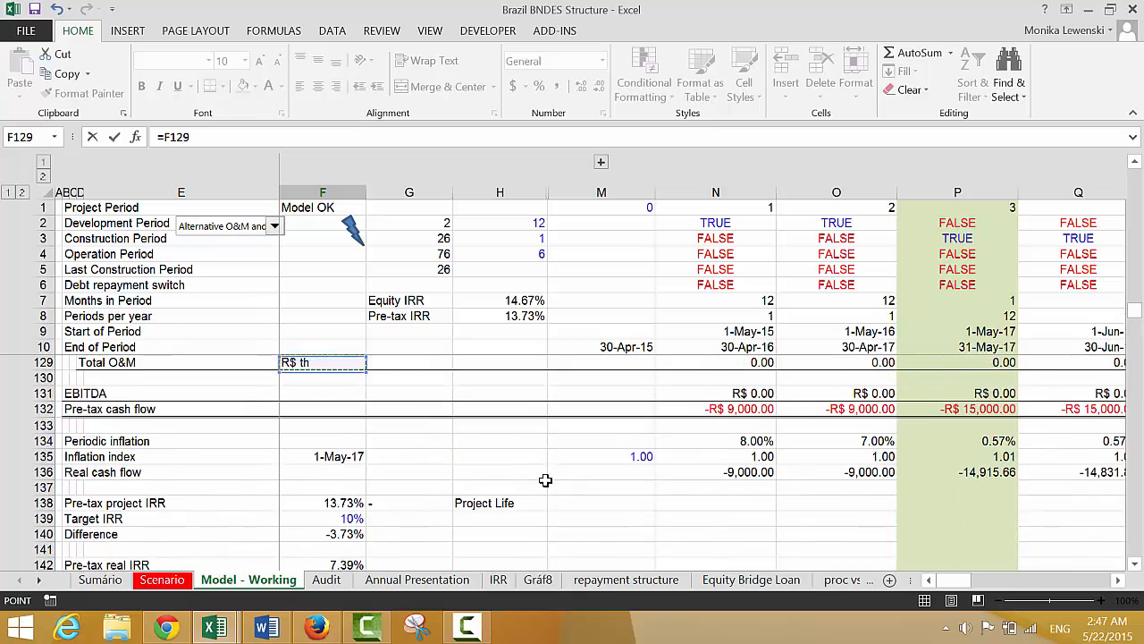
key(Up)
key(Up)
key(Up)
key(Up)
key(Up)
key(Up)
key(Up)
key(Up)
key(Up)
key(Up)
key(Up)
key(Up)
key(Up)
key(Up)
key(Up)
key(Up)
key(Up)
key(Up)
key(Up)
key(Up)
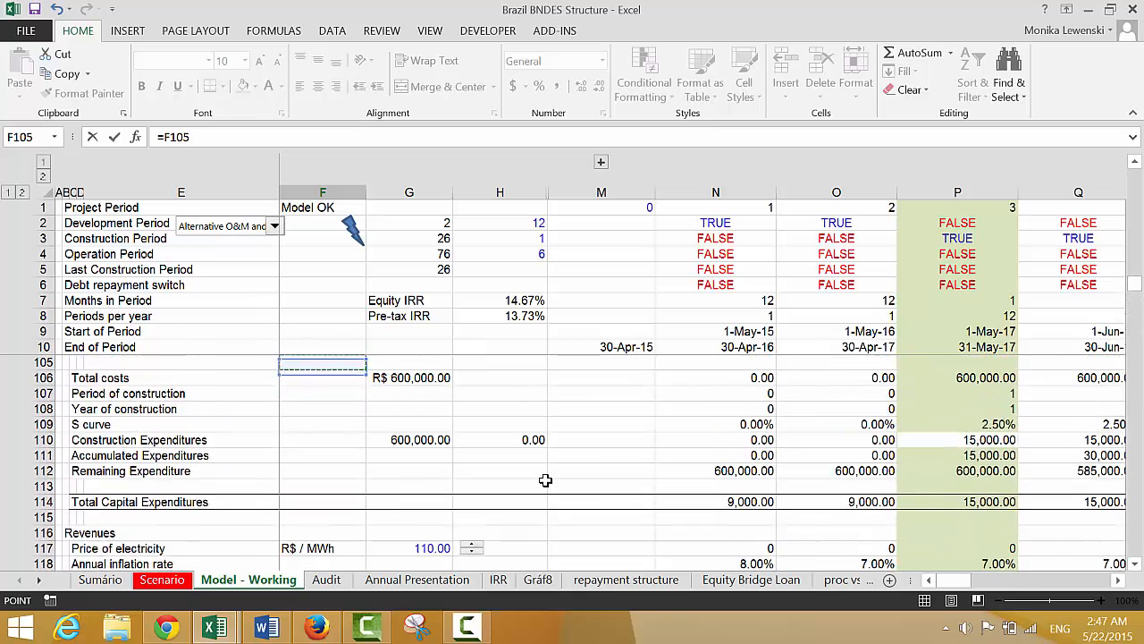
key(Up)
key(Up)
key(Up)
key(Up)
key(Up)
key(Up)
key(Up)
key(Up)
key(Up)
key(Up)
key(Up)
key(Up)
key(Up)
key(Up)
key(Up)
key(Up)
key(Up)
key(Up)
key(Up)
key(Up)
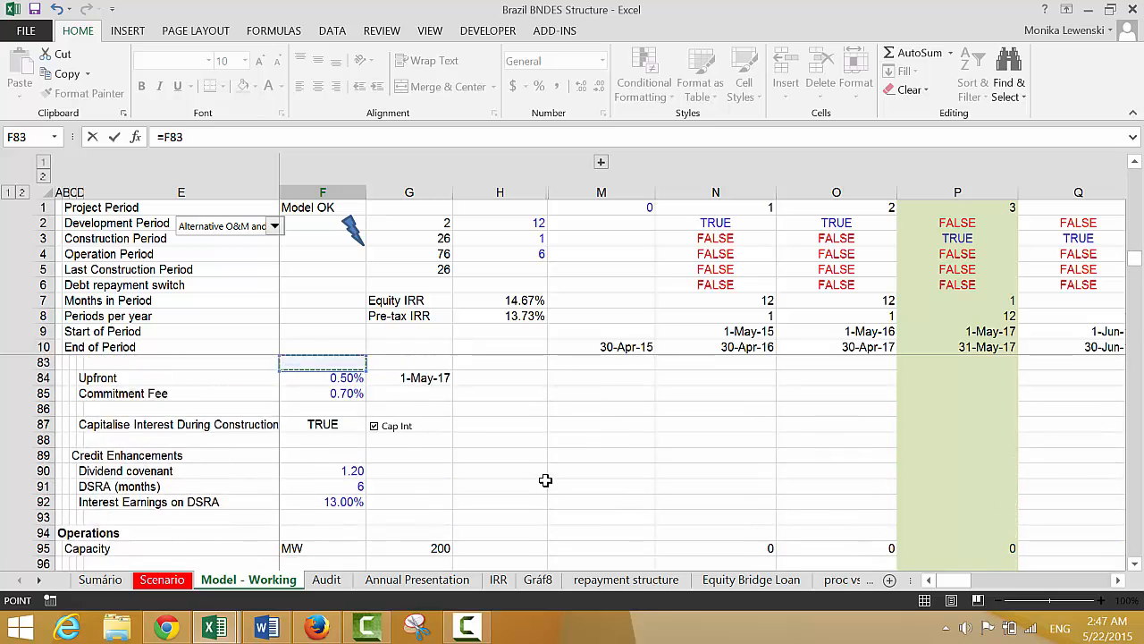
key(Down)
key(Down)
key(Down)
key(Down)
key(Down)
key(Down)
key(Down)
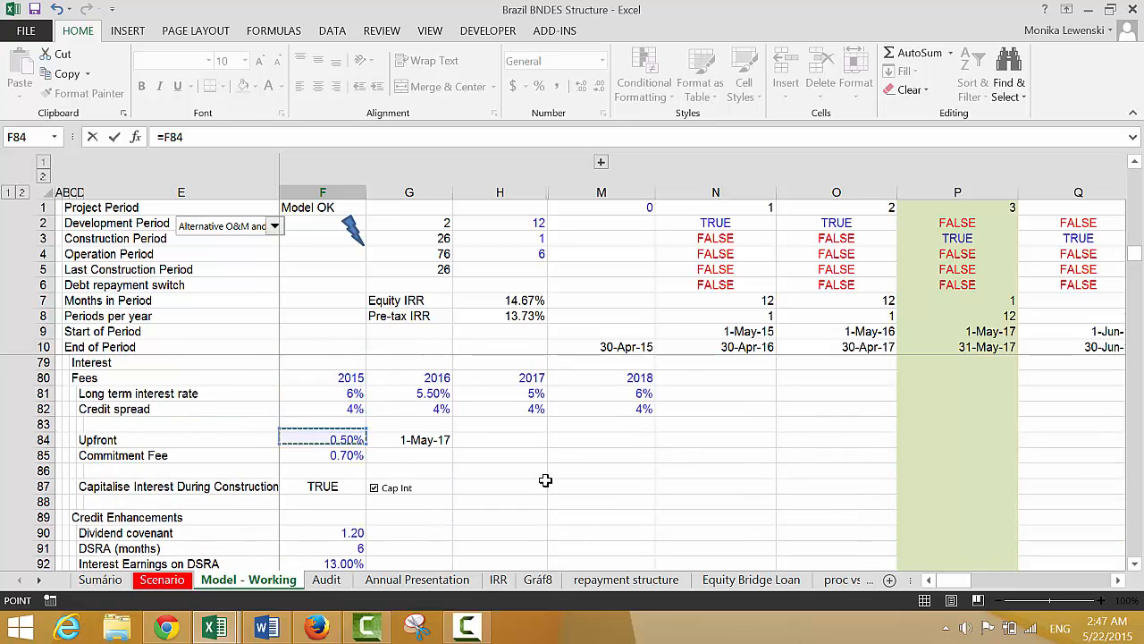
key(Down)
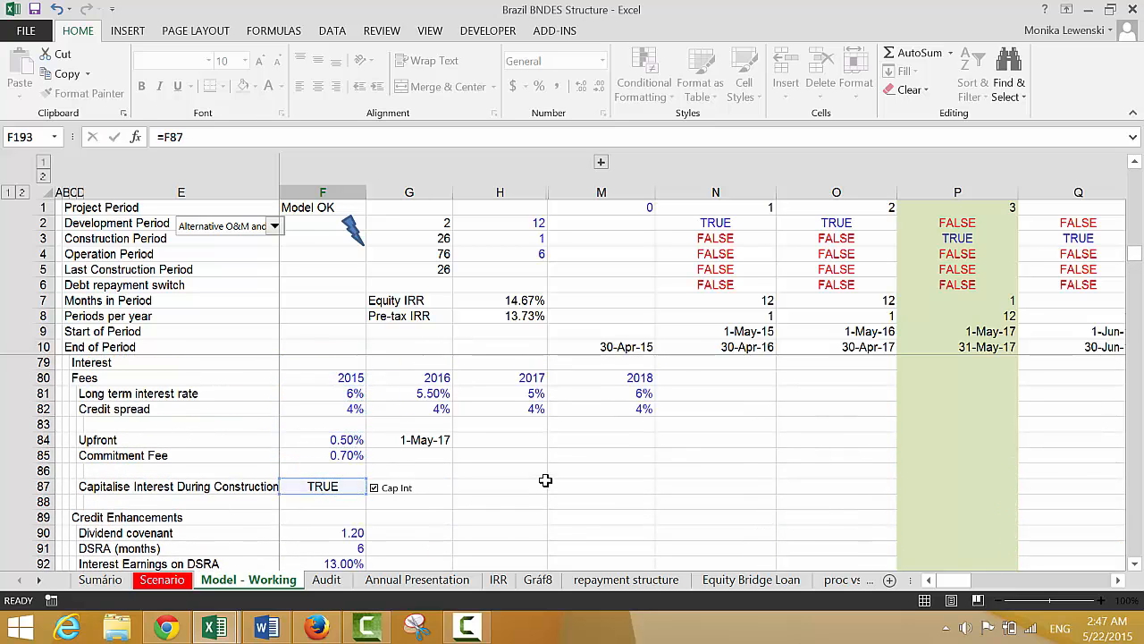
key(Return)
key(Up)
key(Right)
key(Right)
key(Right)
key(Right)
key(Right)
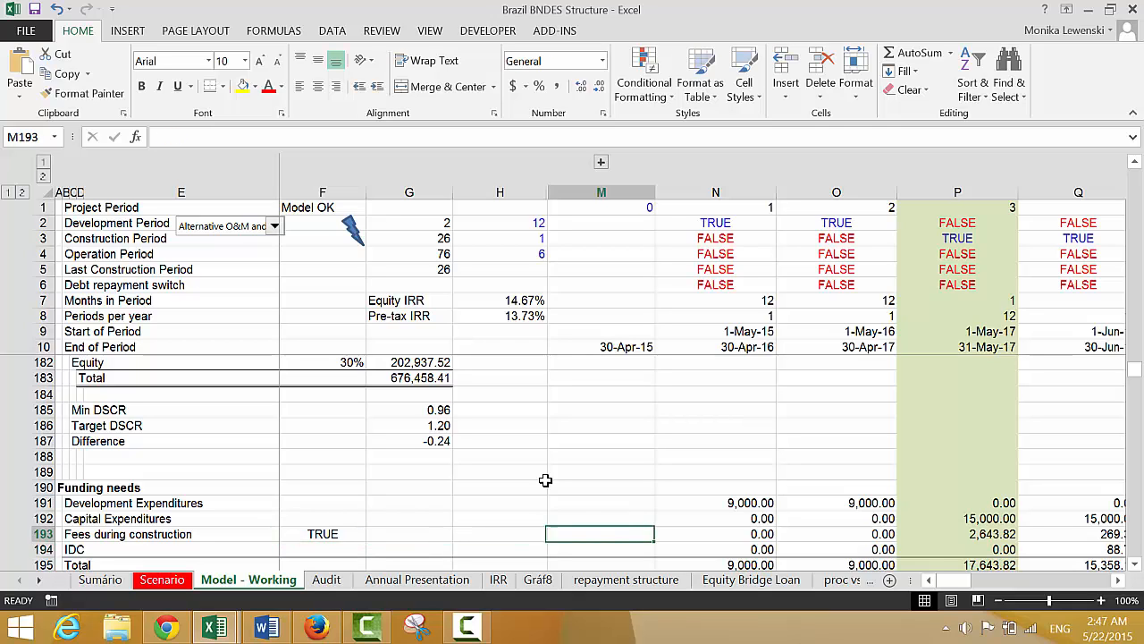
key(Left)
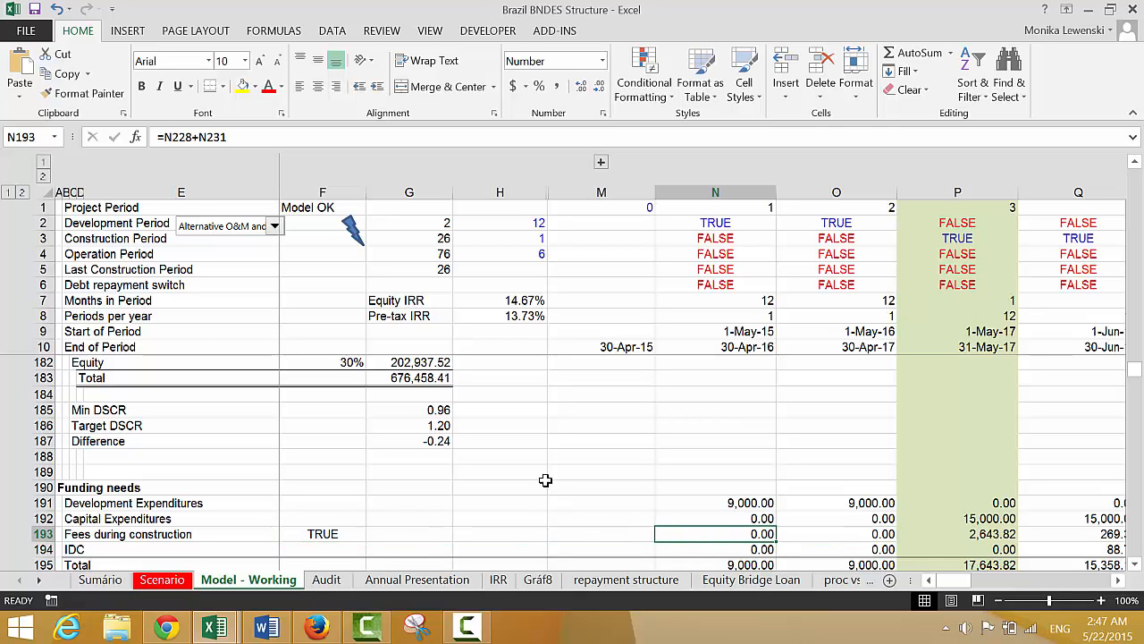
key(F2)
key(Escape)
key(F2)
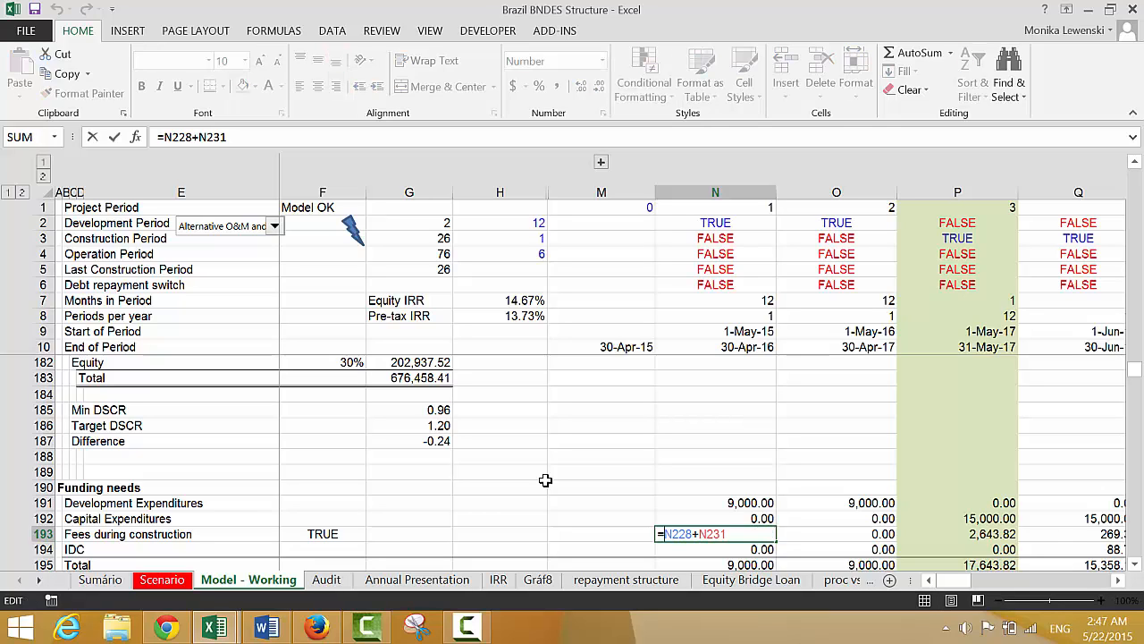
text(if()
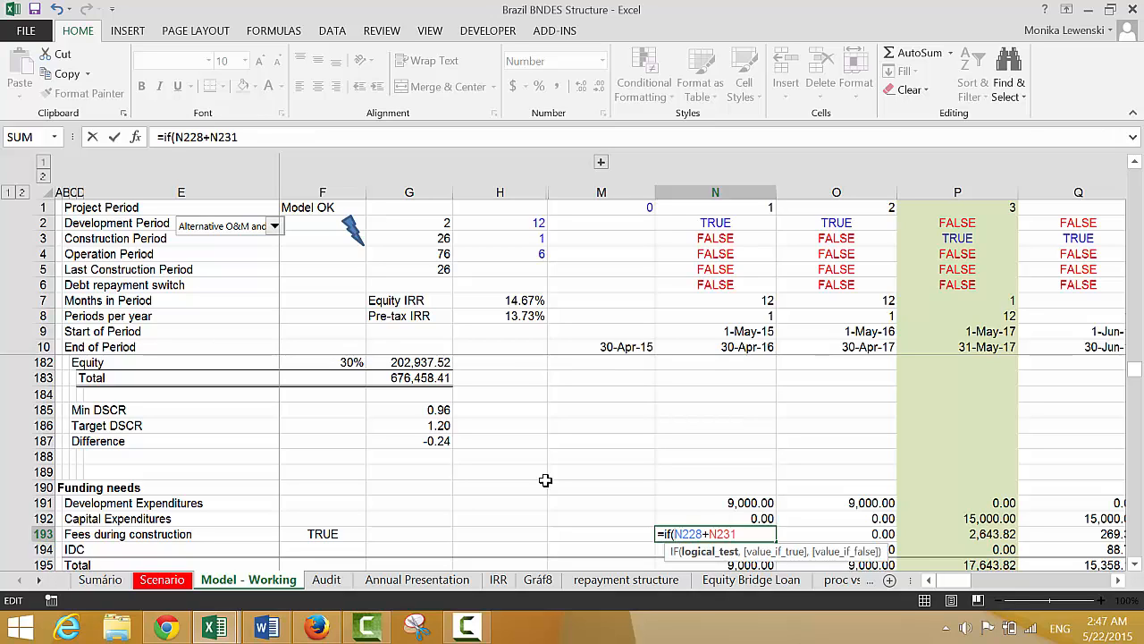
key(Escape)
Leave N193 without adding the IF condition and move the capitalise-interest switch link from F193 to F194 in the IDC row
key(Up)
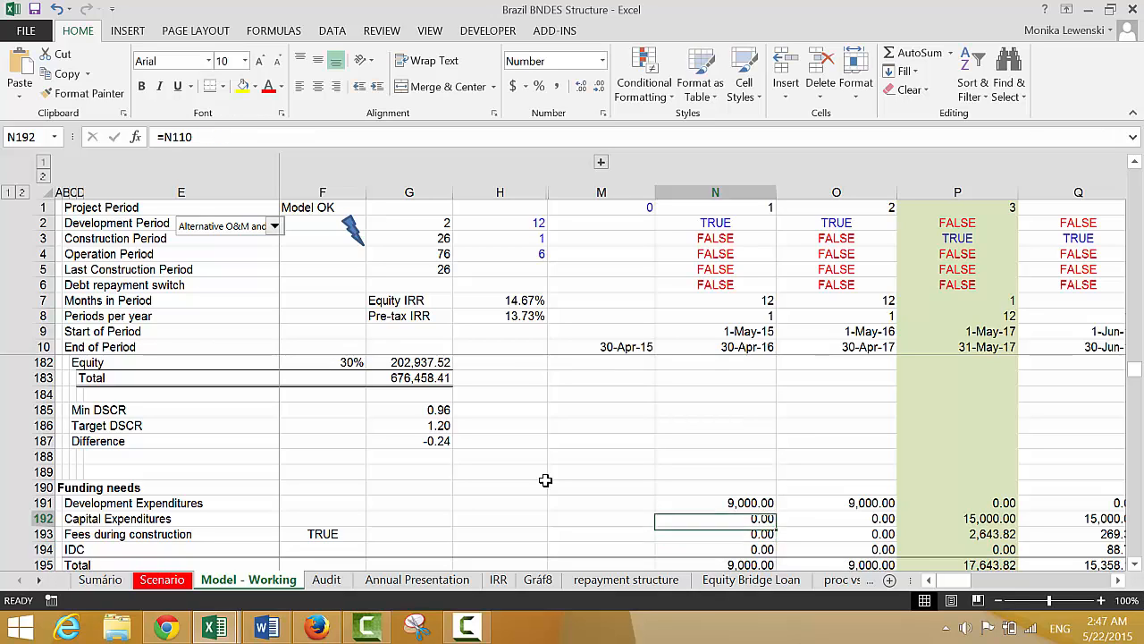
key(F2)
key(Escape)
key(Left)
key(Left)
key(Left)
key(Left)
key(Left)
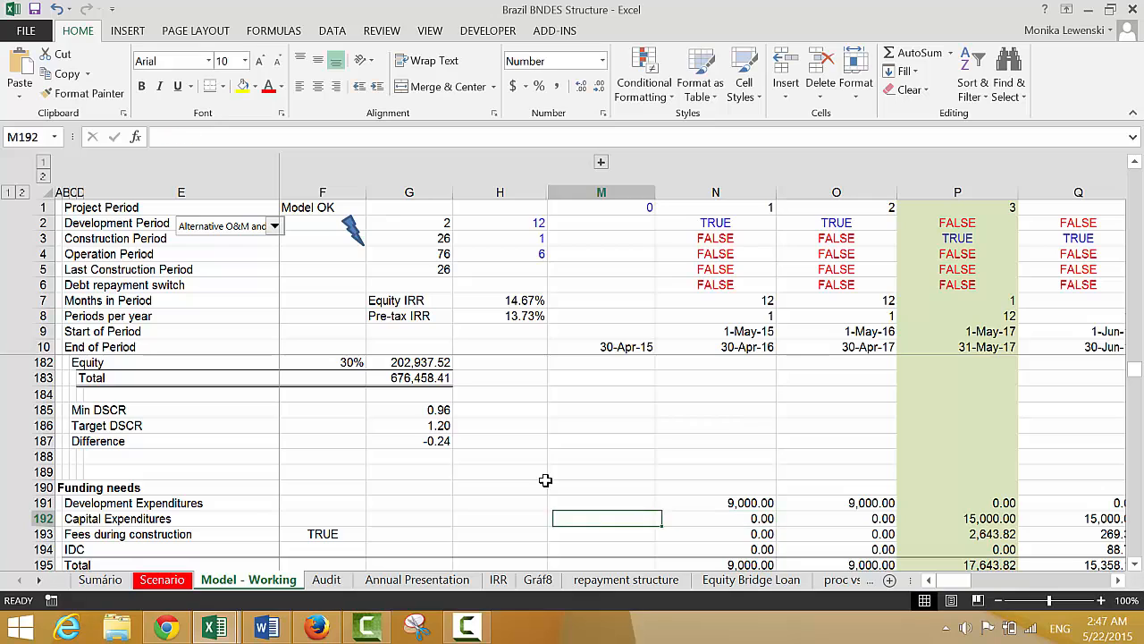
key(Down)
key(Right)
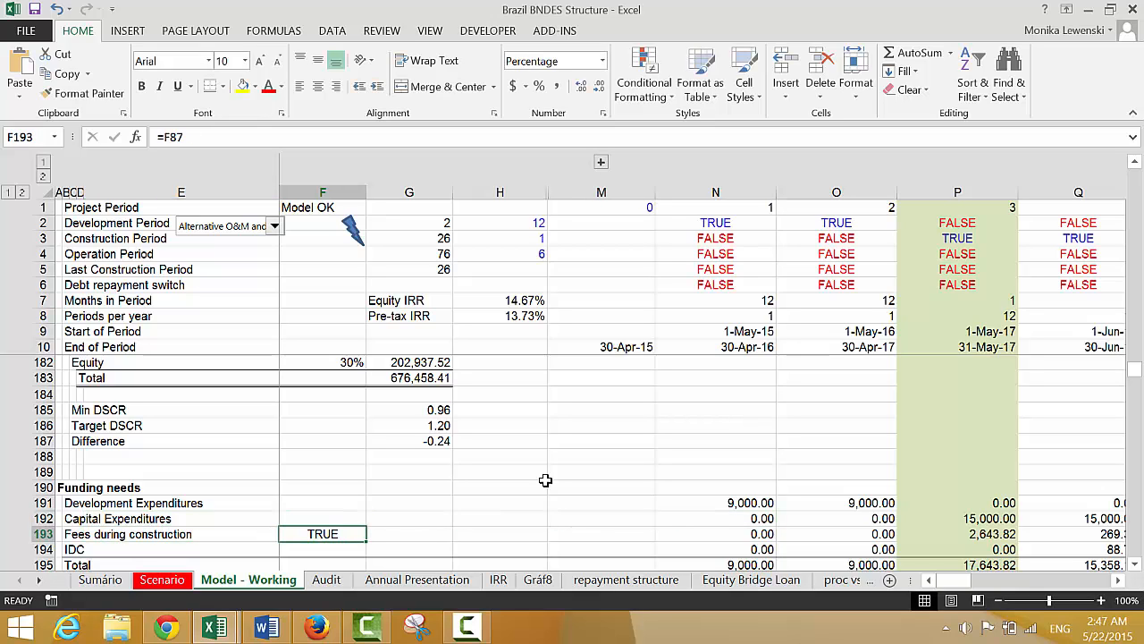
key(ctrl+x)
key(Down)
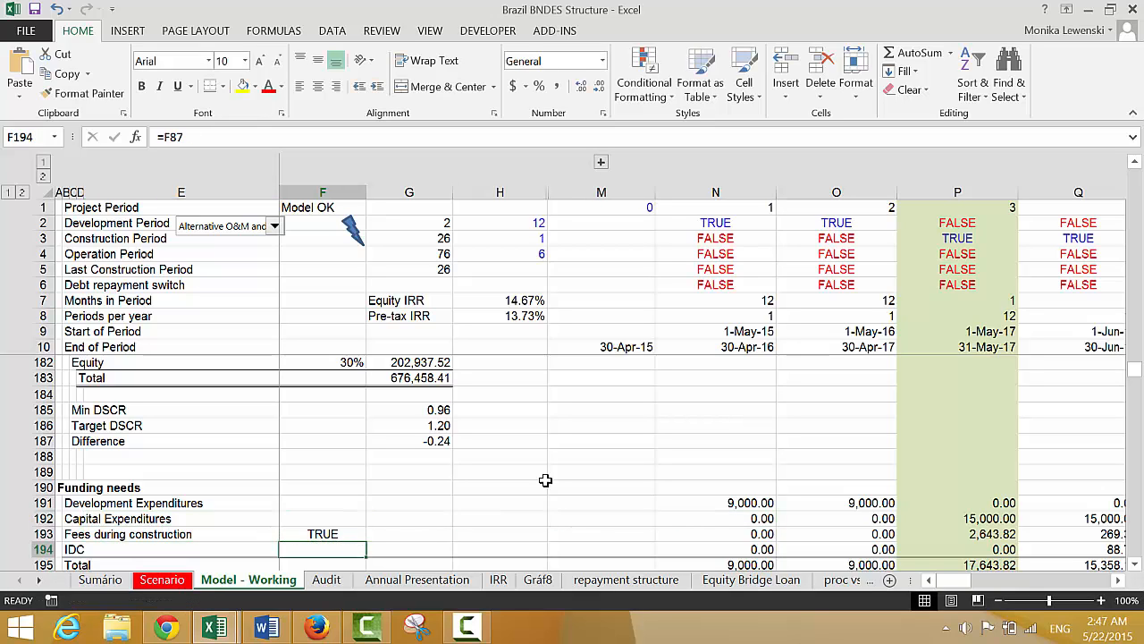
key(Return)
Change the IDC formula in N194 to =IF($F$194,0,N227) and copy it across the row
key(Right)
key(Right)
key(Right)
key(Right)
key(F2)
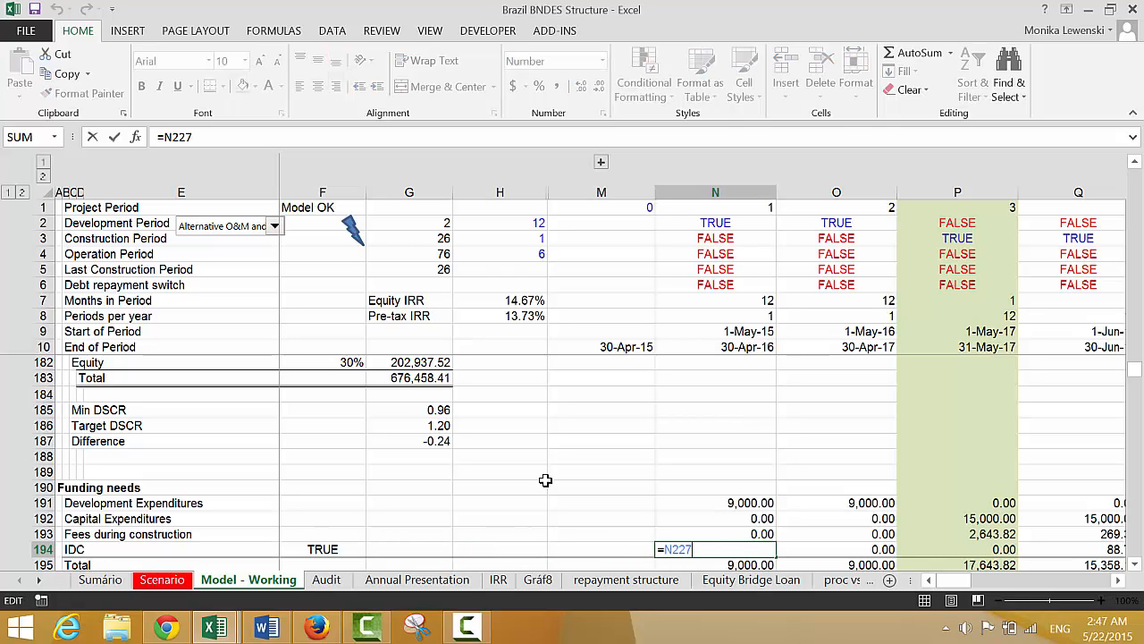
text(if()
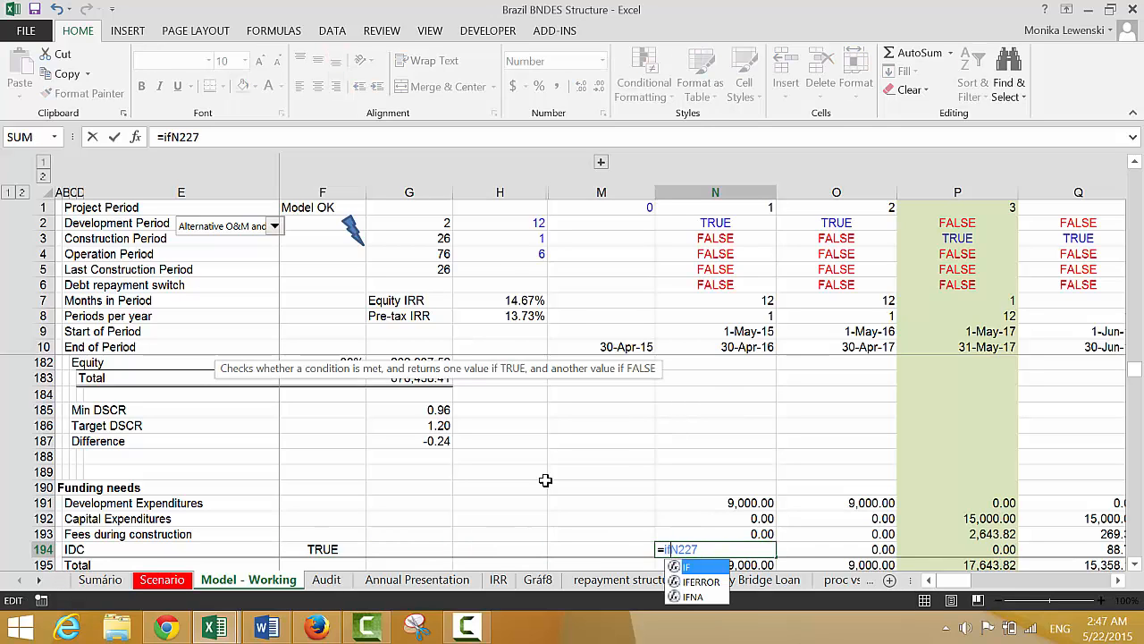
click(331, 544)
key(F4)
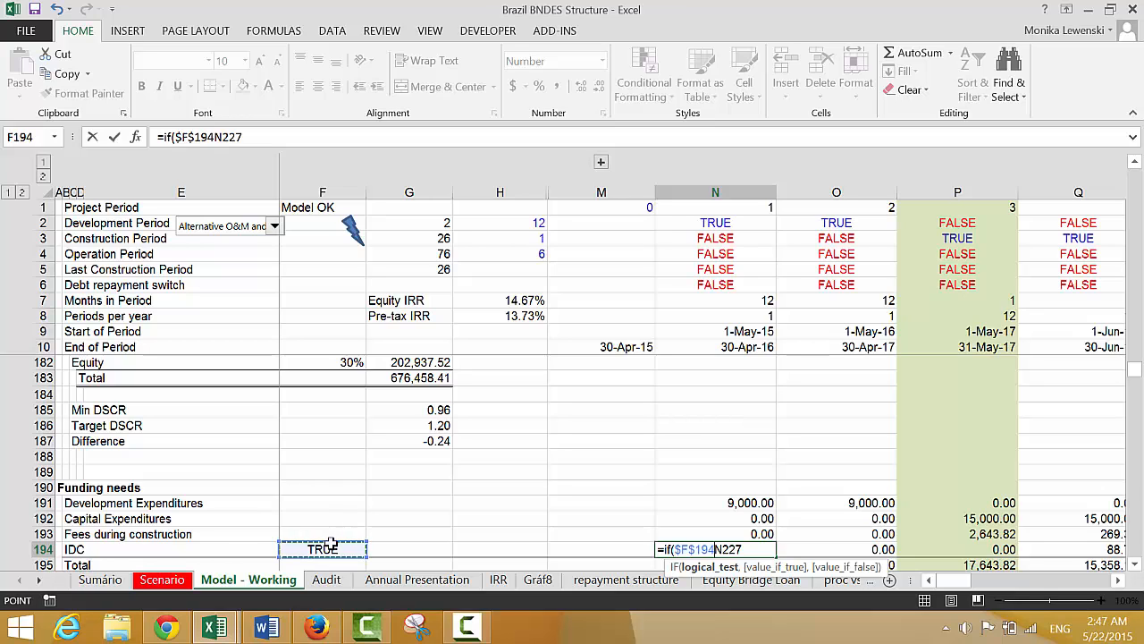
text(,0)
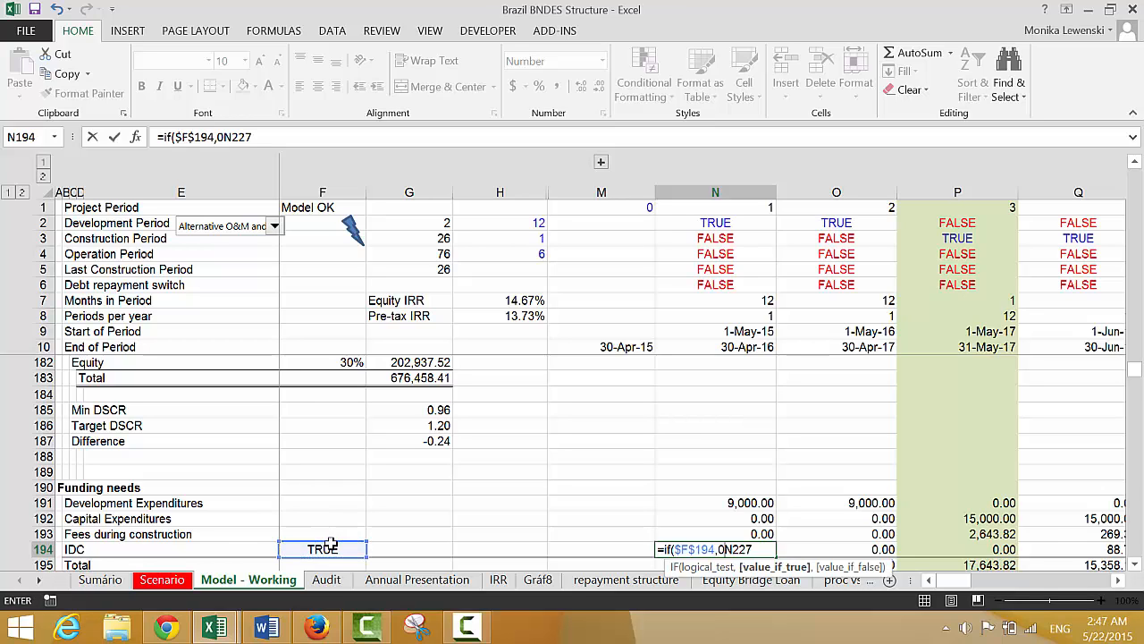
text(,)
key(Return)
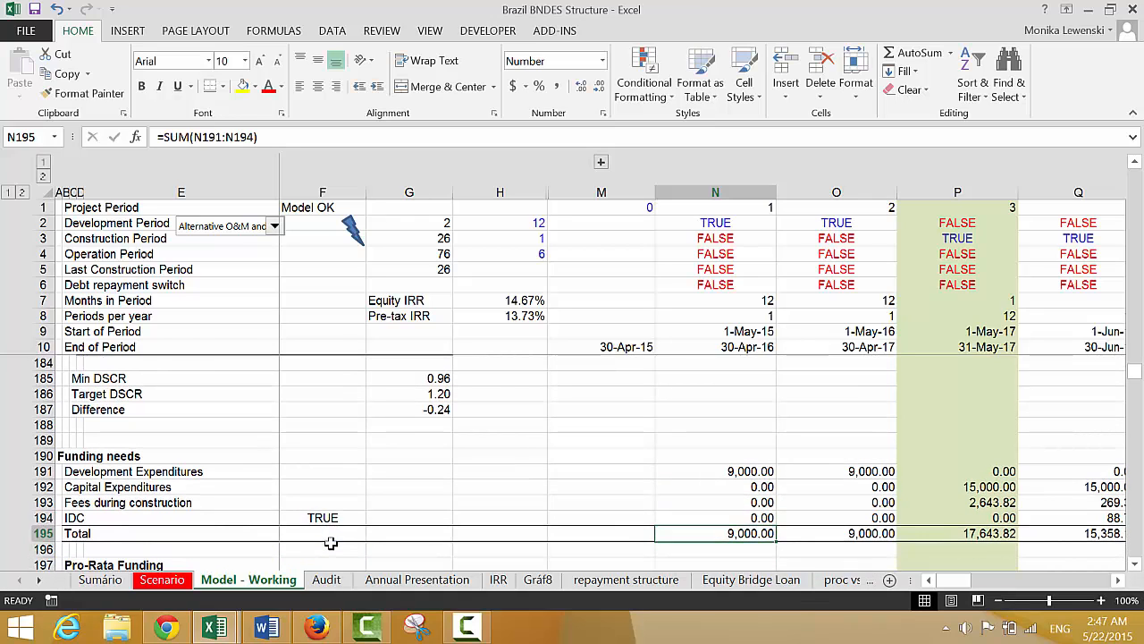
key(Up)
key(ctrl+shift+r)
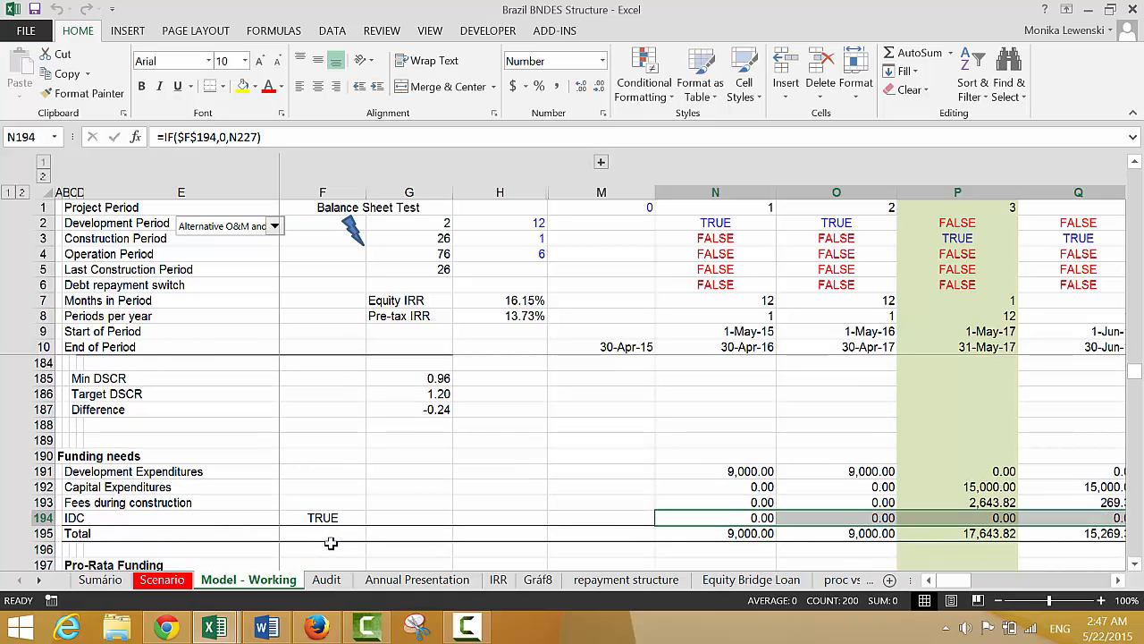
Examine the fees, IDC and total in the uses of funds, rows 173 to 178
key(Left)
key(Down)
key(Down)
key(Down)
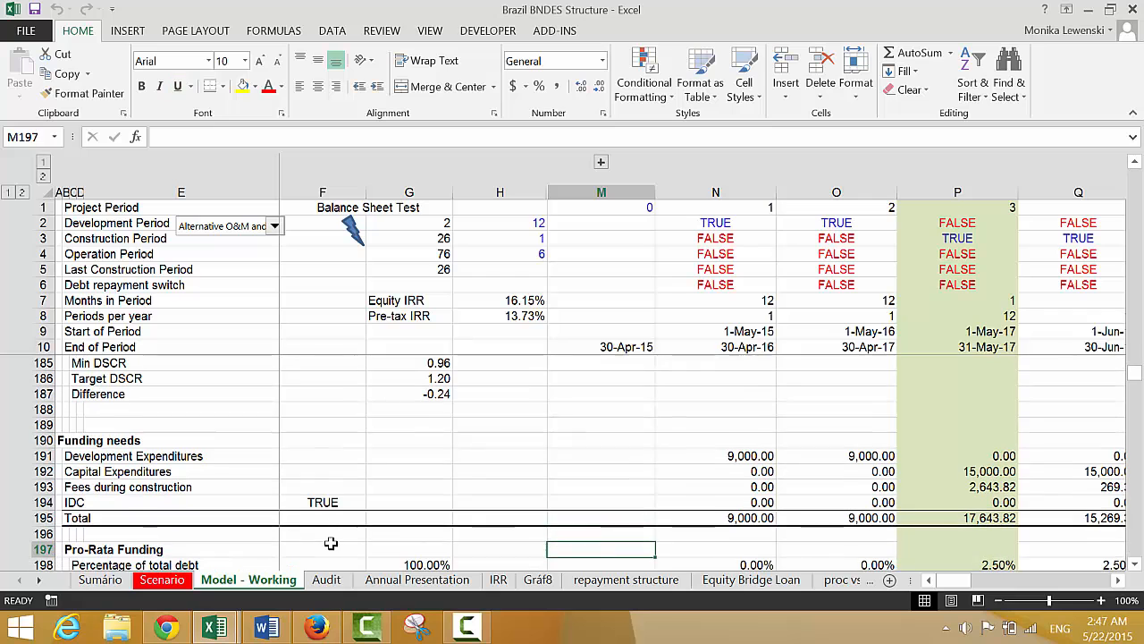
key(Up)
key(Up)
key(Up)
key(Up)
key(Up)
key(Up)
key(Up)
key(Up)
key(Up)
key(Up)
key(Up)
key(Up)
key(Up)
key(Up)
key(Up)
key(Up)
key(Up)
key(Up)
key(Up)
key(Up)
key(Up)
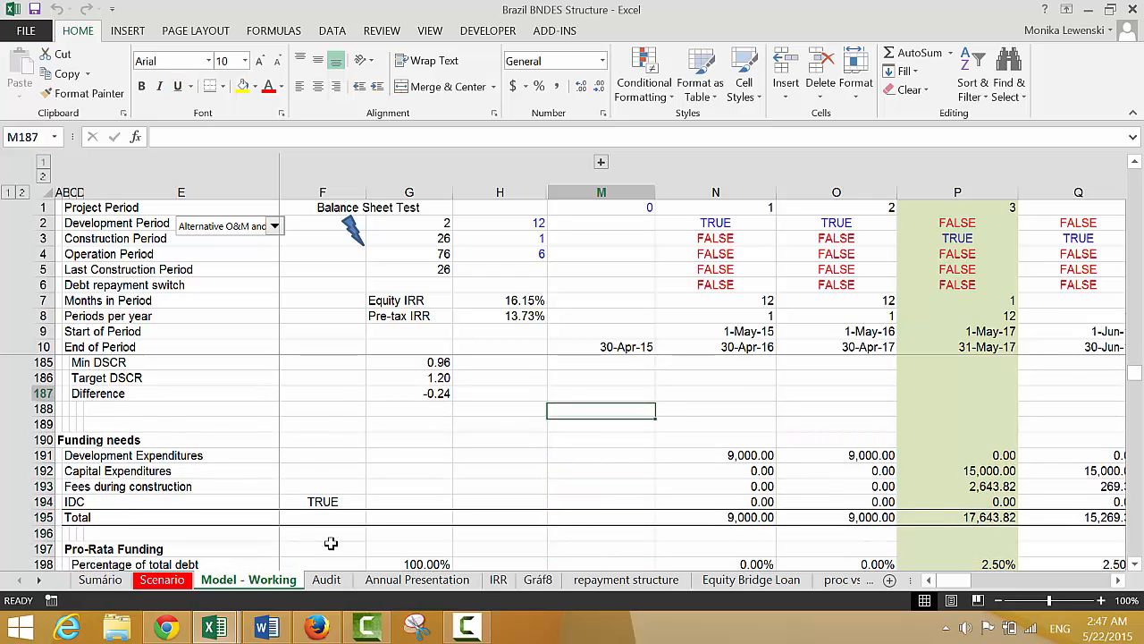
key(Up)
key(Up)
key(Up)
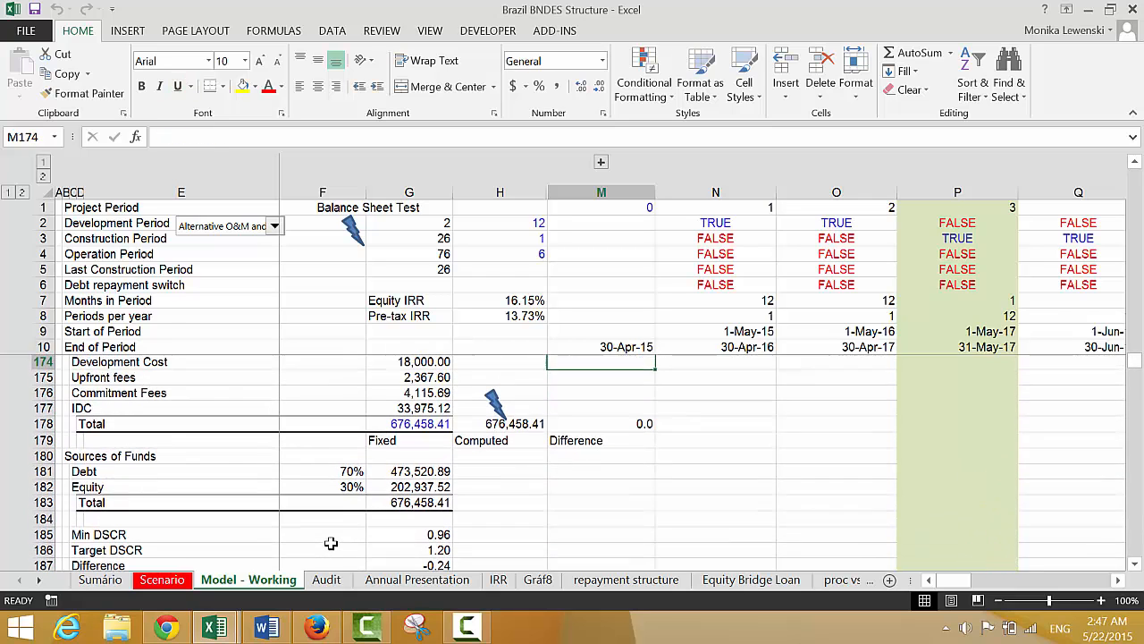
key(Down)
key(Left)
key(Left)
key(Down)
key(Down)
key(Down)
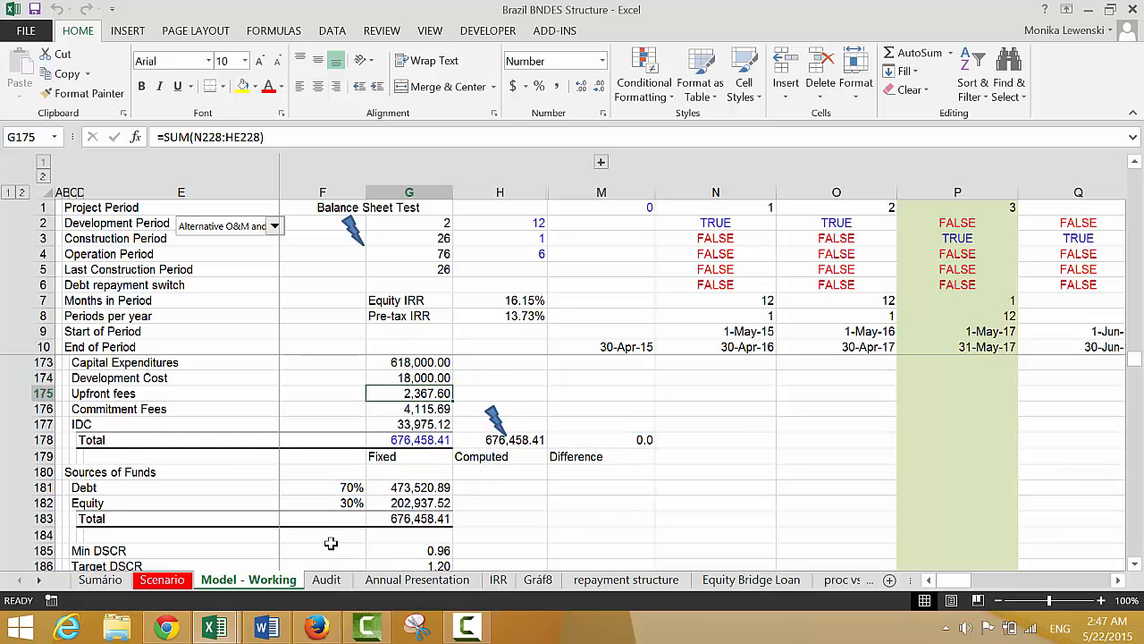
key(Down)
key(Down)
key(Down)
key(Down)
key(Down)
key(Down)
key(Down)
key(Down)
key(Down)
key(Down)
key(Down)
key(Down)
key(Down)
key(Down)
key(Down)
key(Down)
key(Down)
key(Down)
key(Down)
key(Down)
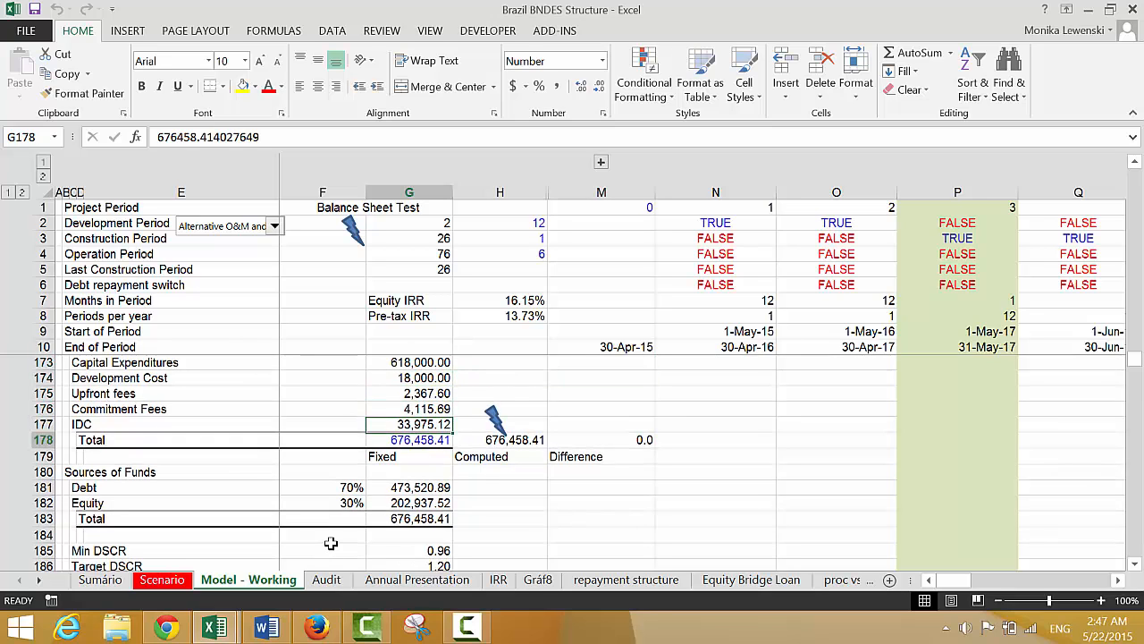
Review the pro-rata and upfront equity funding sections, continuing down to the construction loan in the Debt schedule
key(Down)
key(Down)
key(Down)
key(Down)
key(Down)
key(Down)
key(Down)
key(Down)
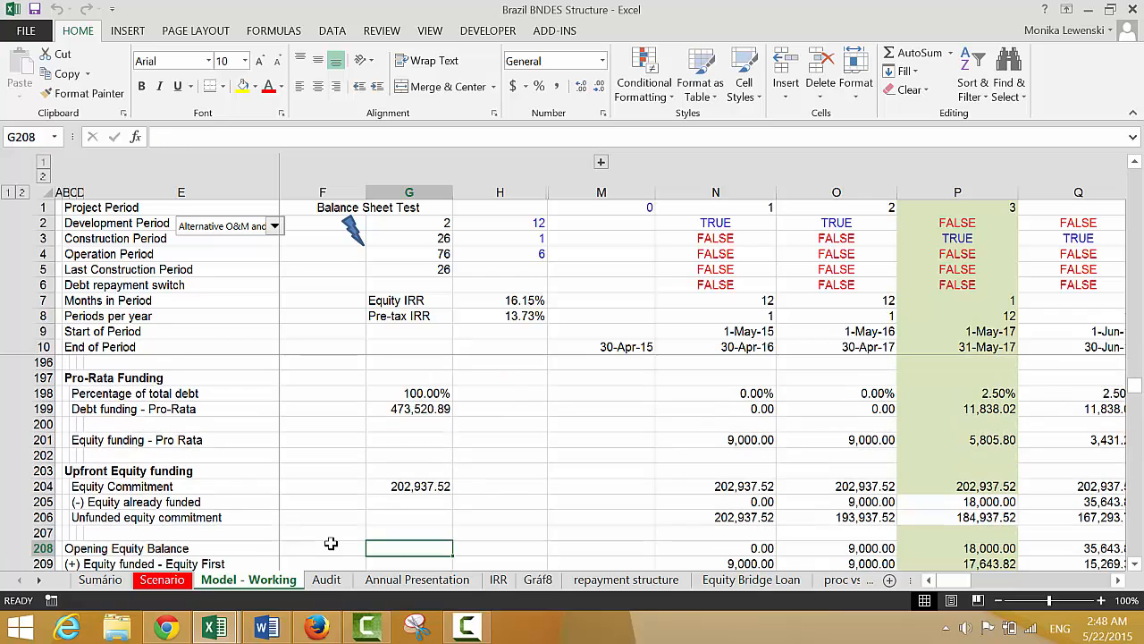
key(Up)
key(Up)
key(Down)
key(Down)
key(Down)
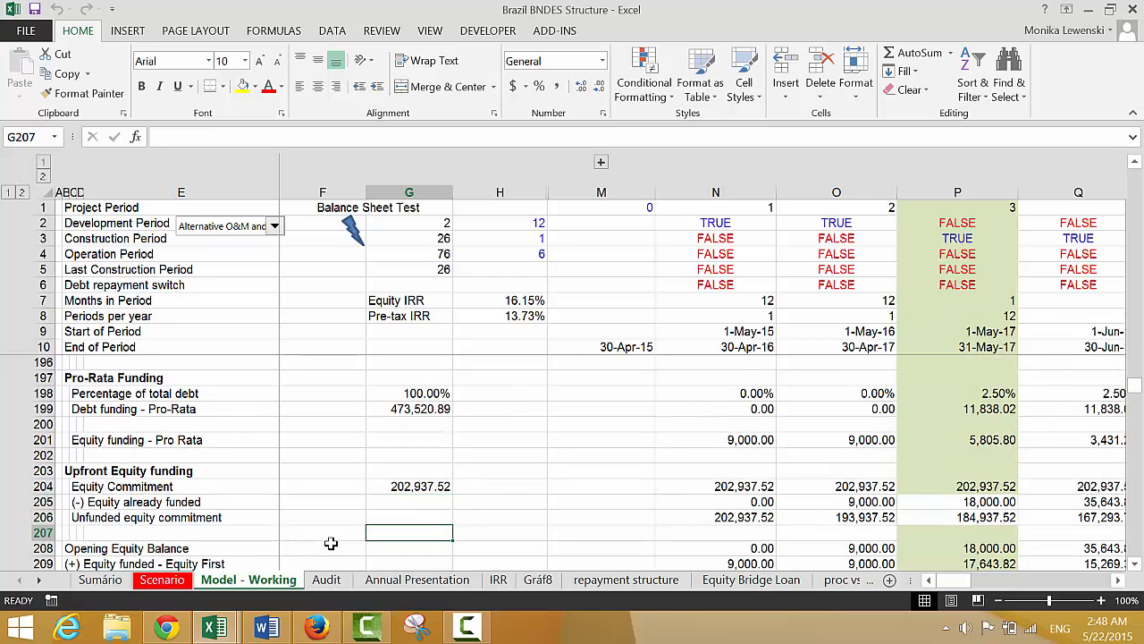
key(Down)
key(Down)
key(Down)
key(Down)
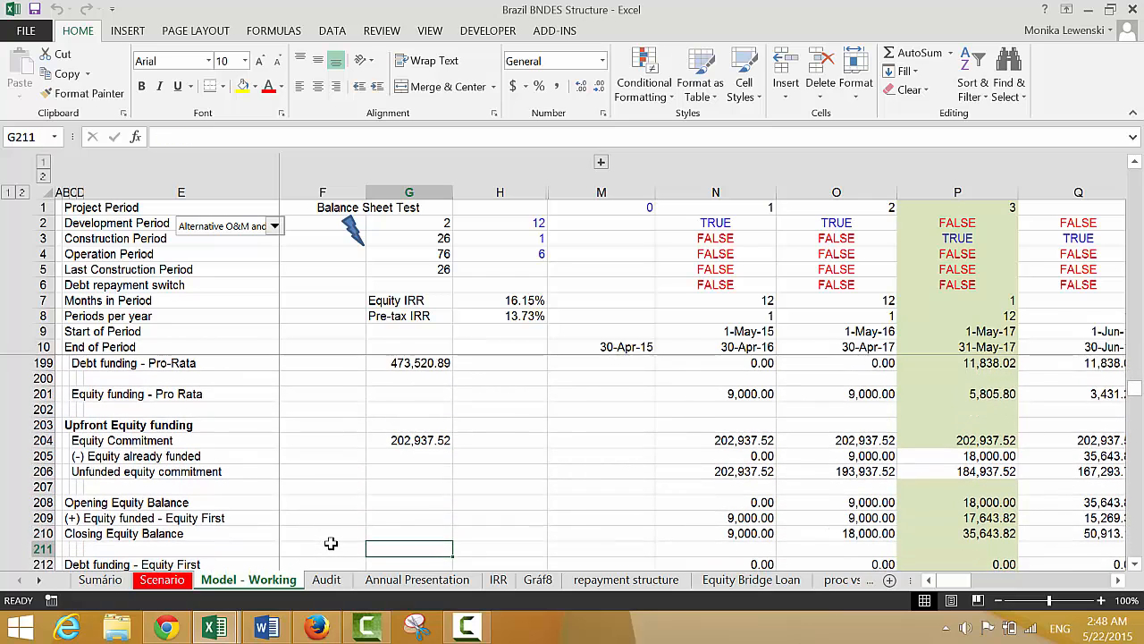
key(Down)
key(Down)
key(Down)
key(Down)
key(Down)
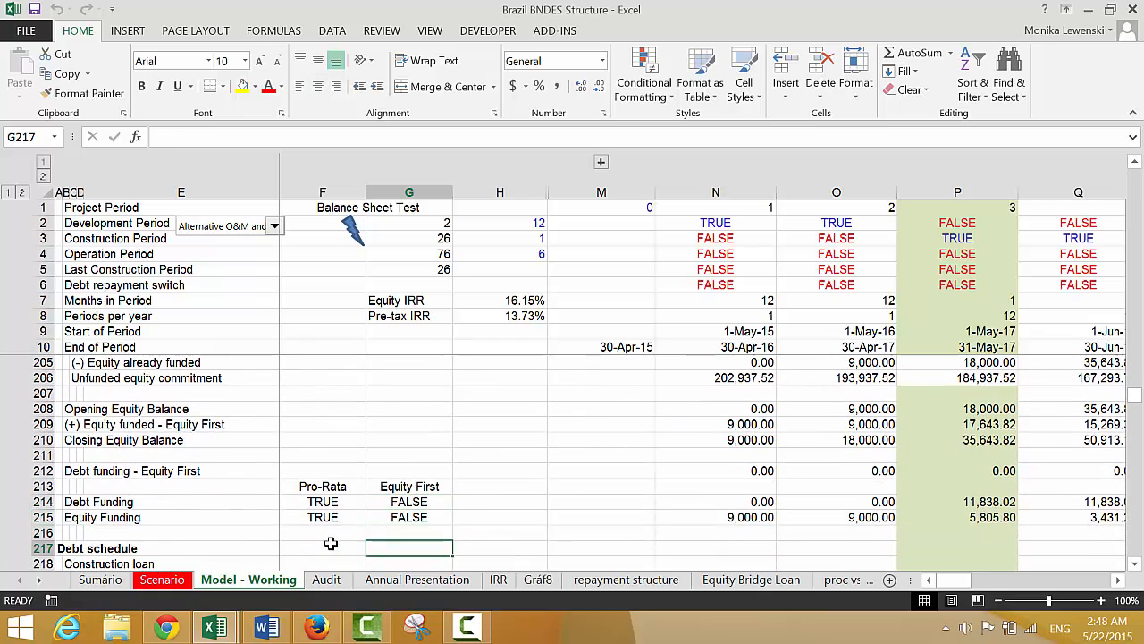
key(Down)
key(Down)
key(Down)
key(Down)
key(Down)
key(Down)
key(Down)
key(Down)
key(Down)
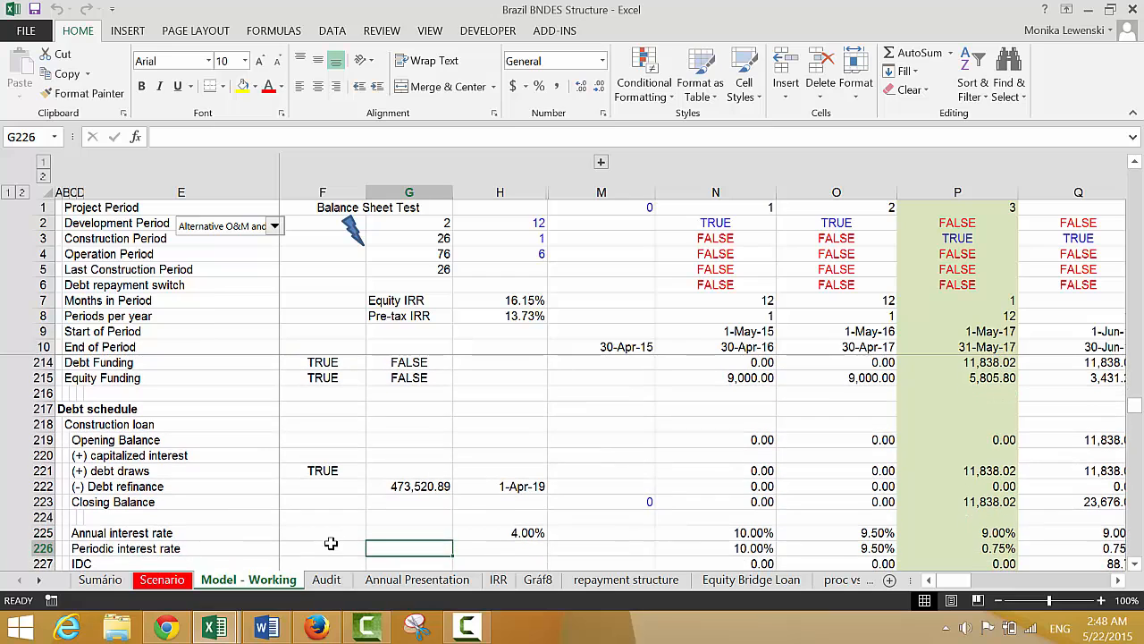
key(Up)
key(Up)
key(Up)
key(Up)
key(Up)
key(Up)
key(Right)
key(Right)
key(Right)
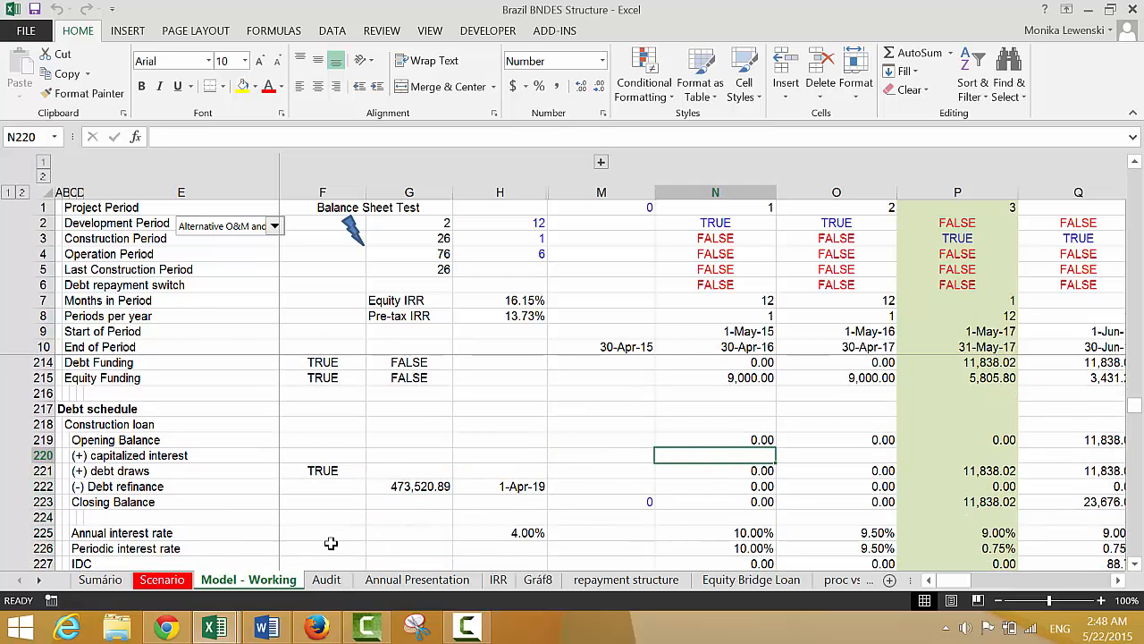
text(=)
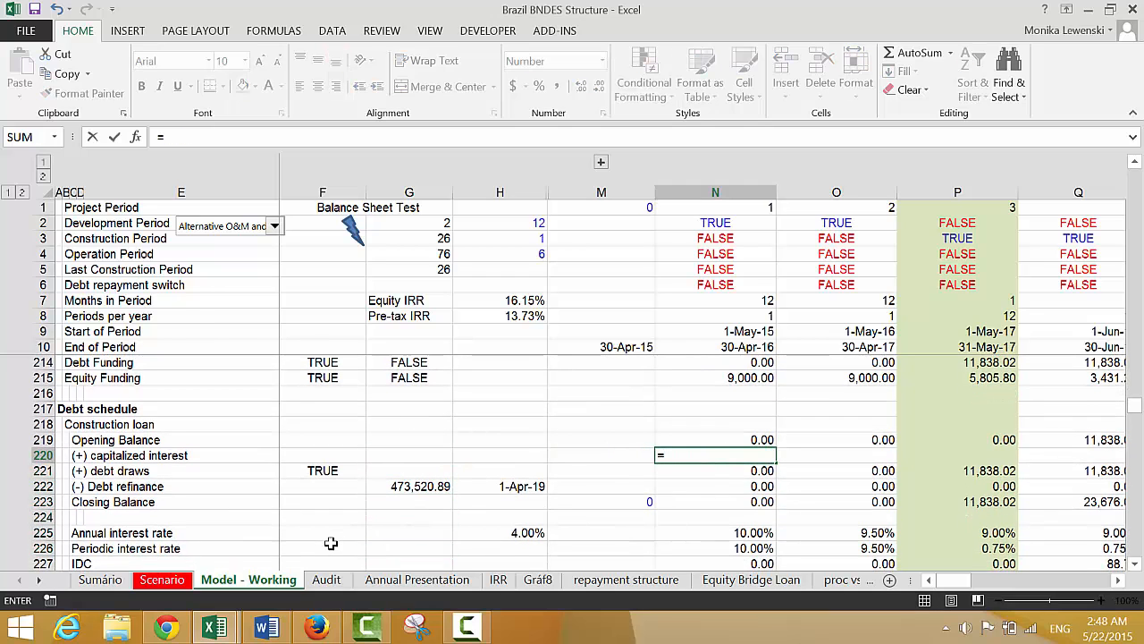
key(Escape)
Link F220 in the (+) capitalized interest row of the construction loan to the IDC switch in F194
key(Left)
key(Left)
key(Left)
key(Left)
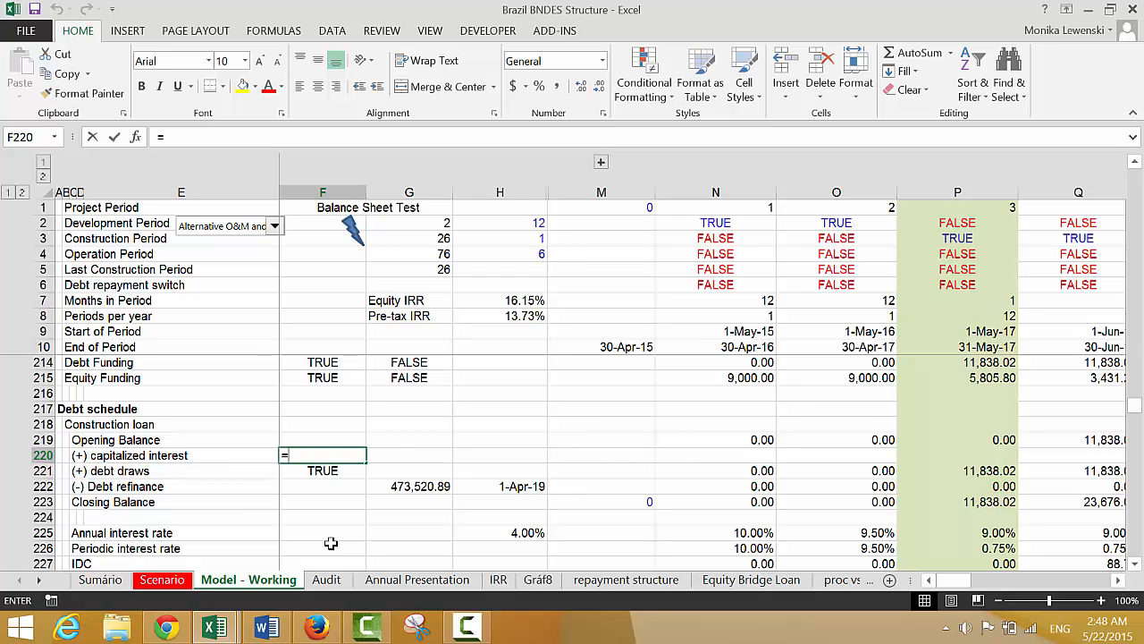
text(=)
key(Up)
key(Up)
key(Up)
key(Up)
key(Up)
key(Up)
key(Up)
key(Up)
key(Up)
key(Up)
key(Up)
key(Up)
key(Up)
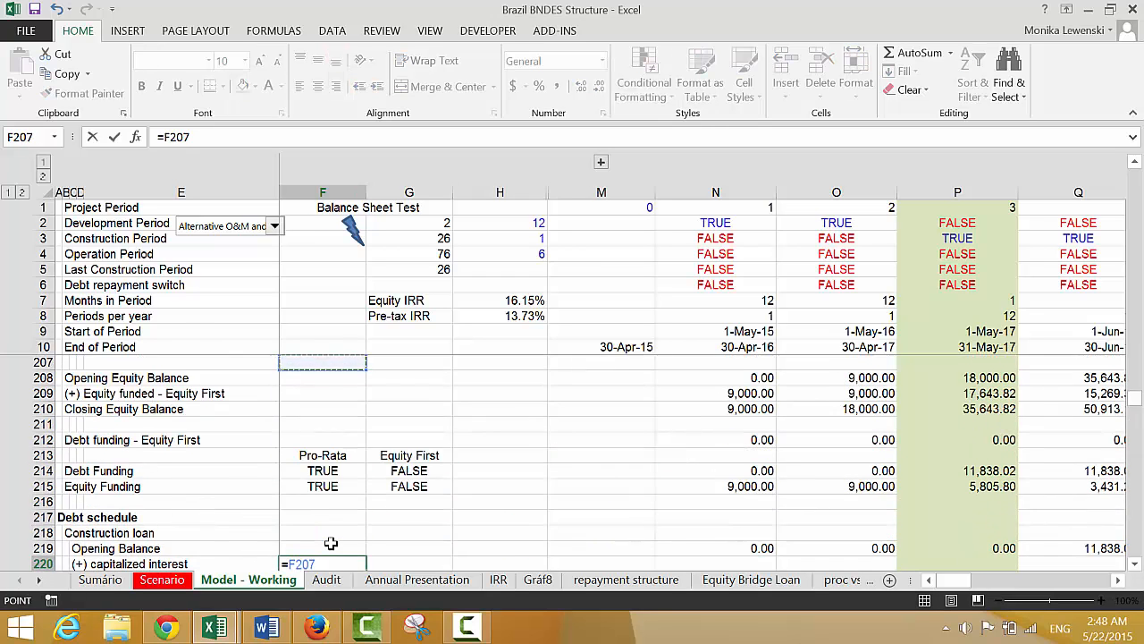
key(Up)
key(Up)
key(Up)
key(Up)
key(Up)
key(Up)
key(Up)
key(Up)
key(Up)
key(Up)
key(Up)
key(Up)
key(Up)
key(Up)
key(Up)
key(Up)
key(Up)
key(Up)
key(Up)
key(Down)
key(Down)
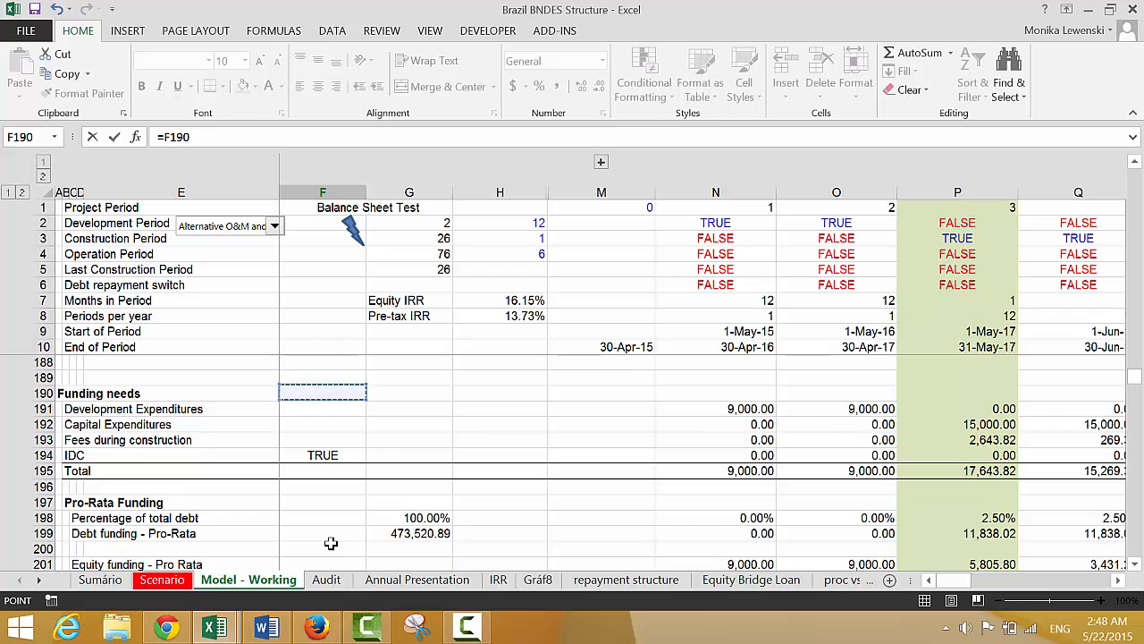
key(Down)
key(Down)
key(Down)
key(Down)
key(Return)
key(Down)
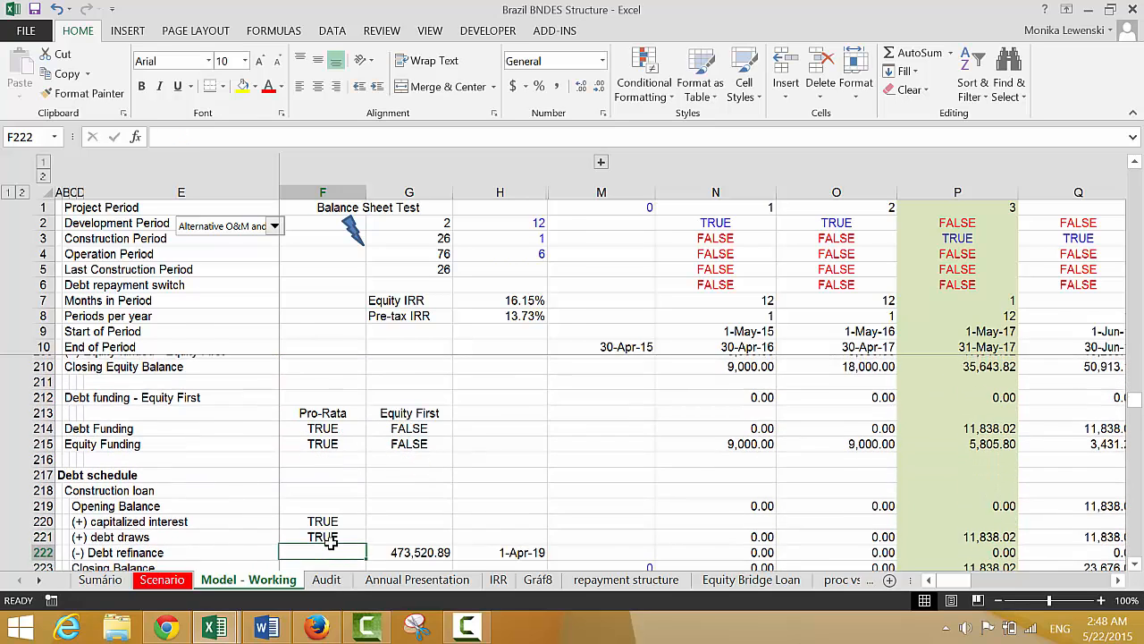
Calculate the construction loan's capitalized interest in N220 as IDC times the switch, with =N227*$F$220
key(Down)
key(Down)
key(Down)
key(Down)
key(Up)
key(Up)
key(Up)
key(Up)
key(Up)
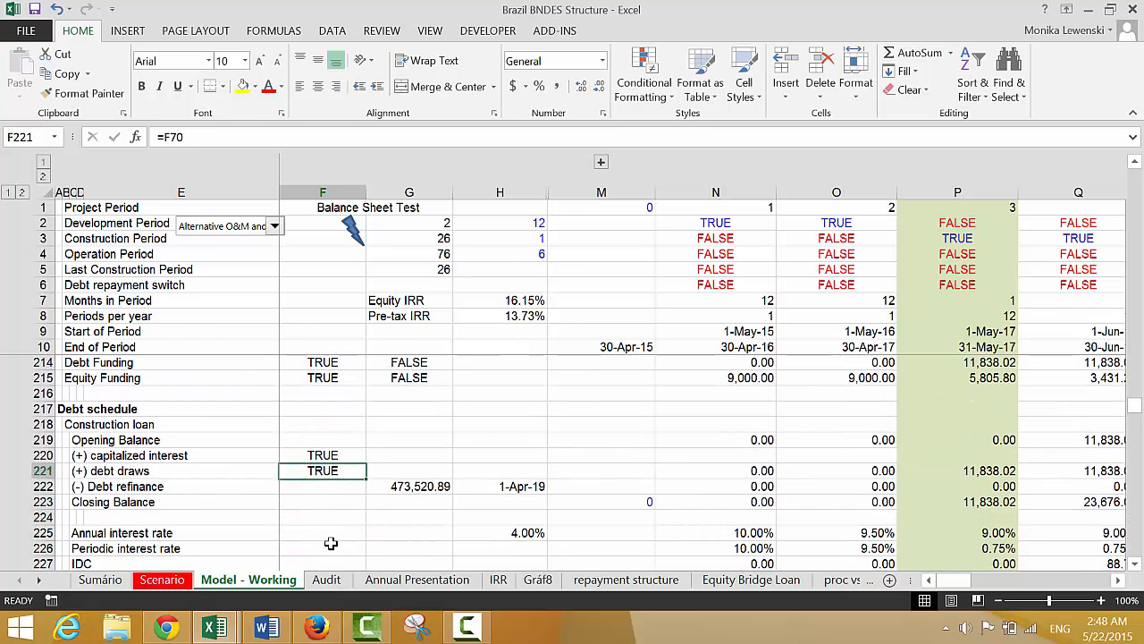
key(Up)
key(Right)
key(Right)
key(Right)
key(Right)
key(Right)
key(Left)
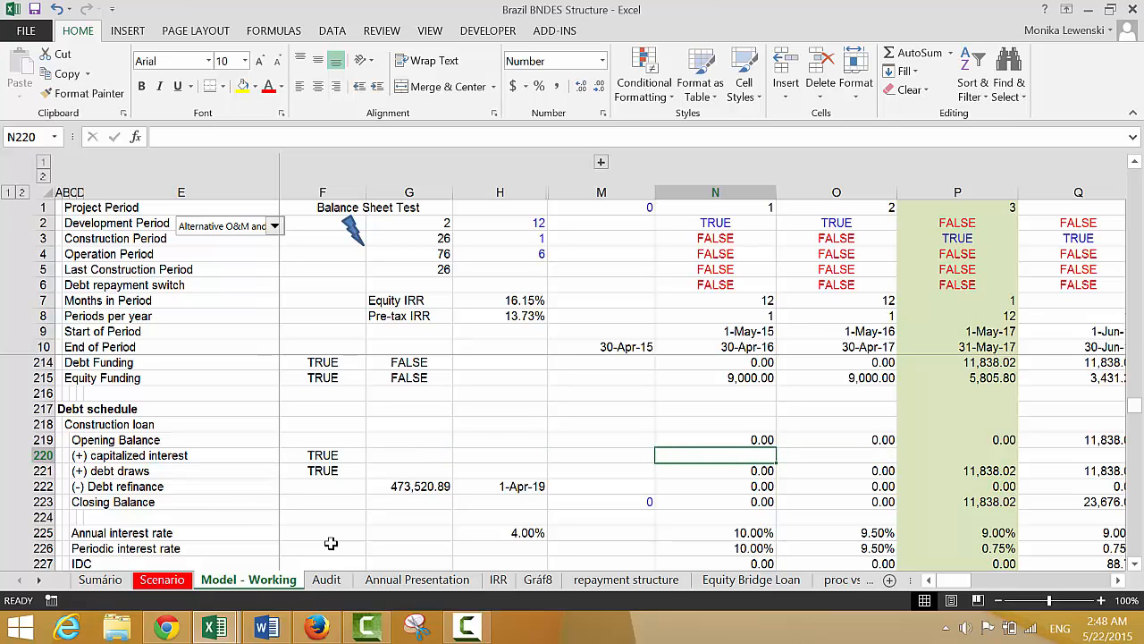
text(=)
key(Down)
key(Down)
key(Down)
key(Down)
key(Down)
key(Down)
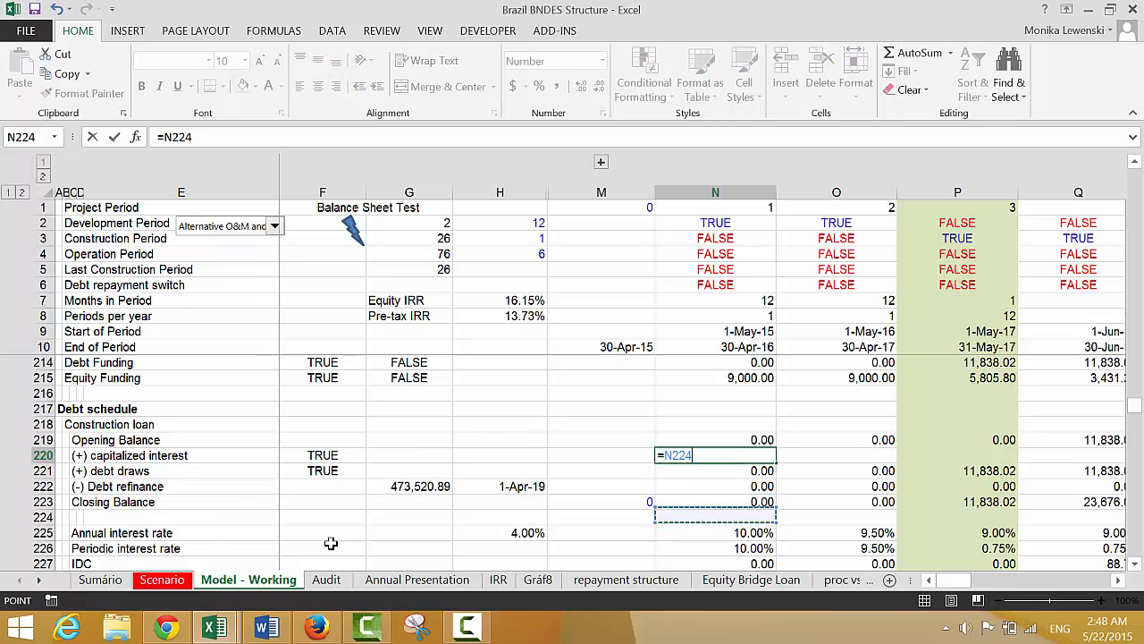
key(Down)
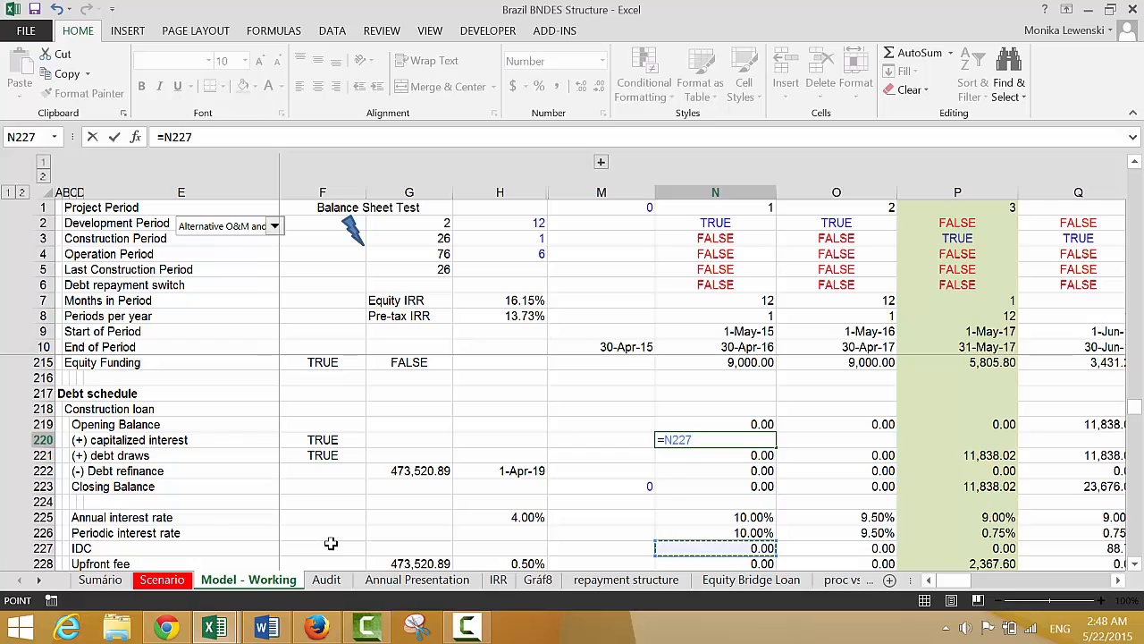
text(*)
key(Left)
key(Left)
key(Left)
key(Left)
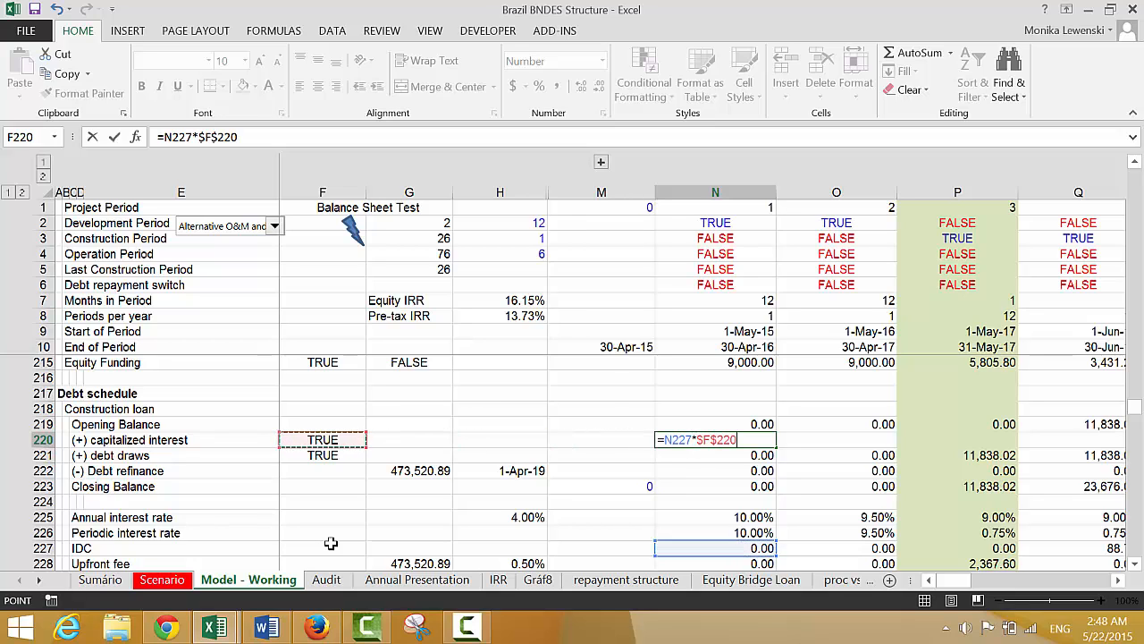
key(Return)
key(Up)
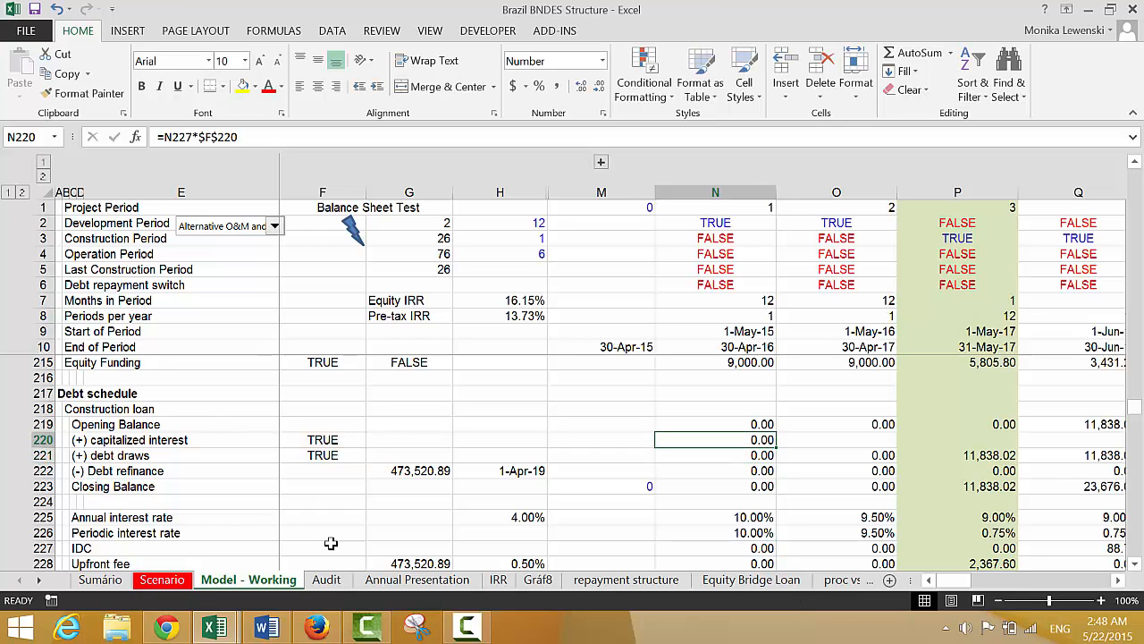
Copy the capitalized interest formula from N220 across the remaining periods of row 220
click(331, 542)
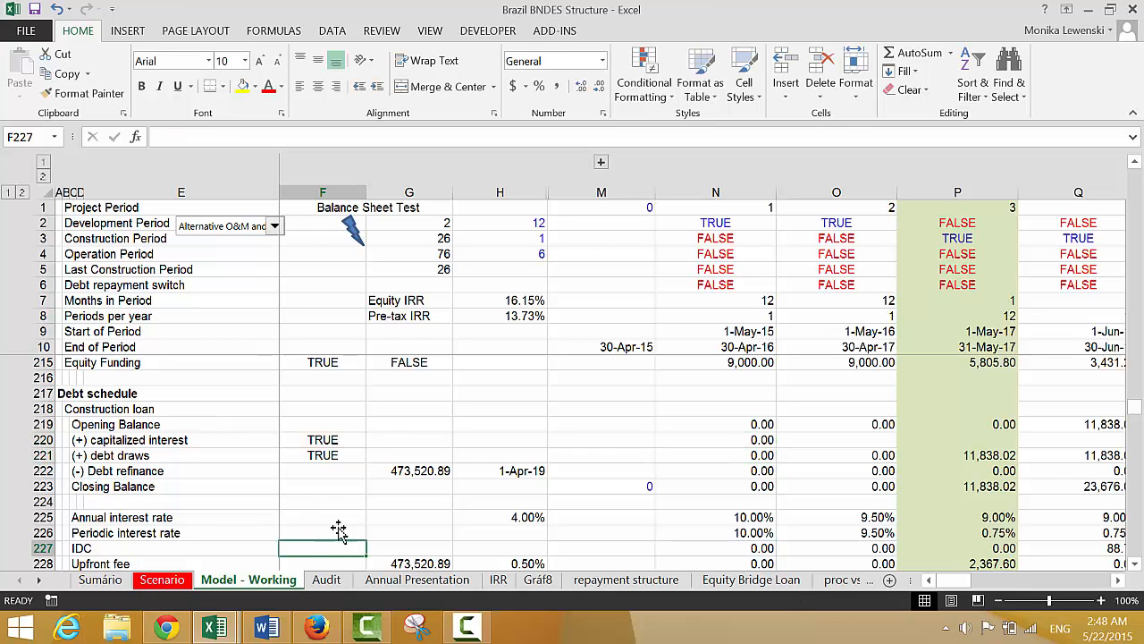
click(735, 449)
key(Up)
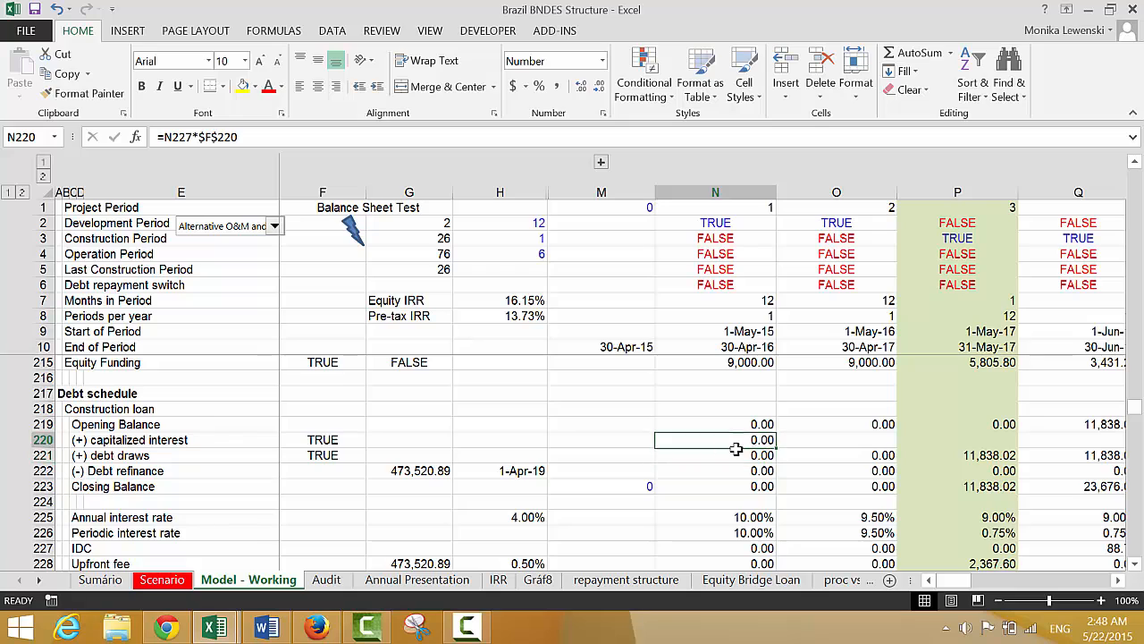
key(ctrl+shift+Right)
key(ctrl+r)
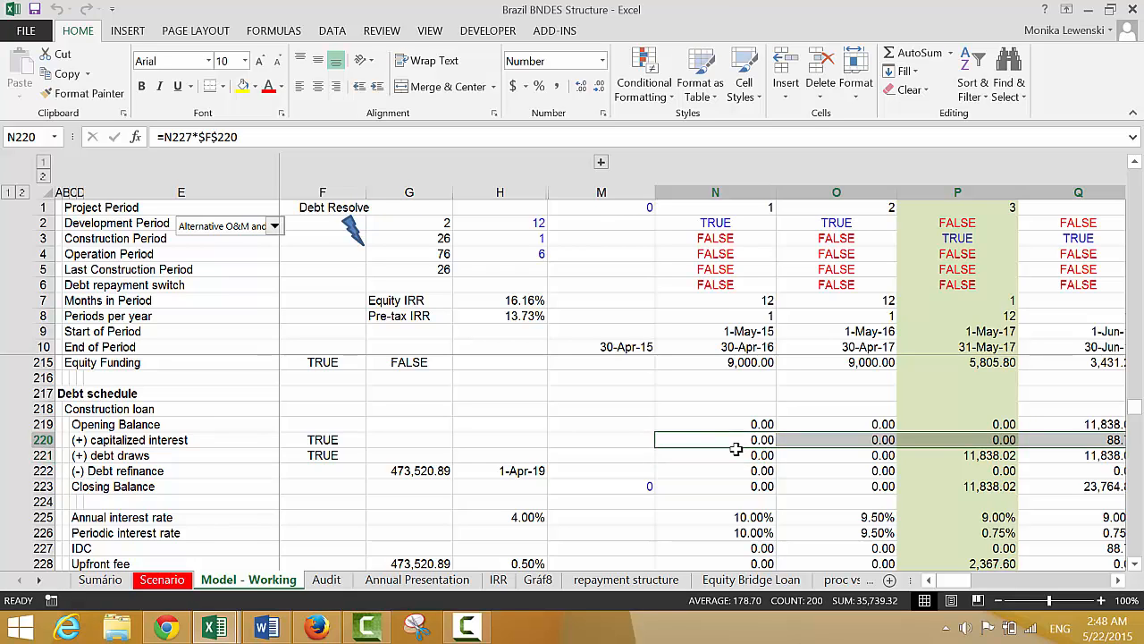
Review the construction loan's capitalized interest formula in row 220 from the first period through the last construction period
click(735, 449)
key(Up)
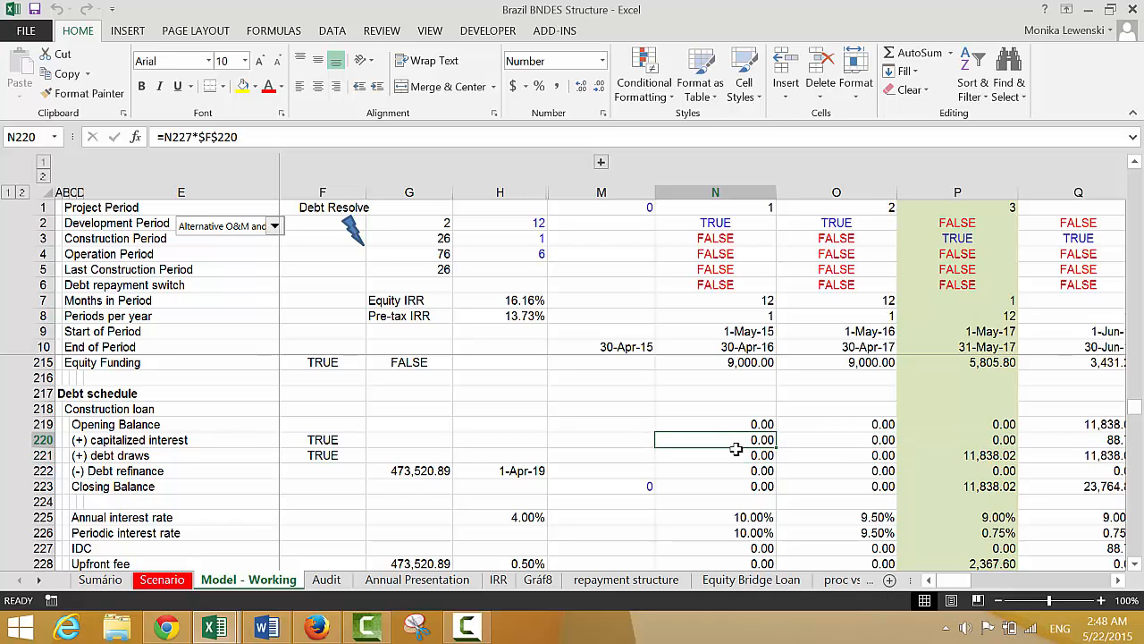
key(Left)
key(Right)
key(Right)
key(Right)
key(Right)
key(Right)
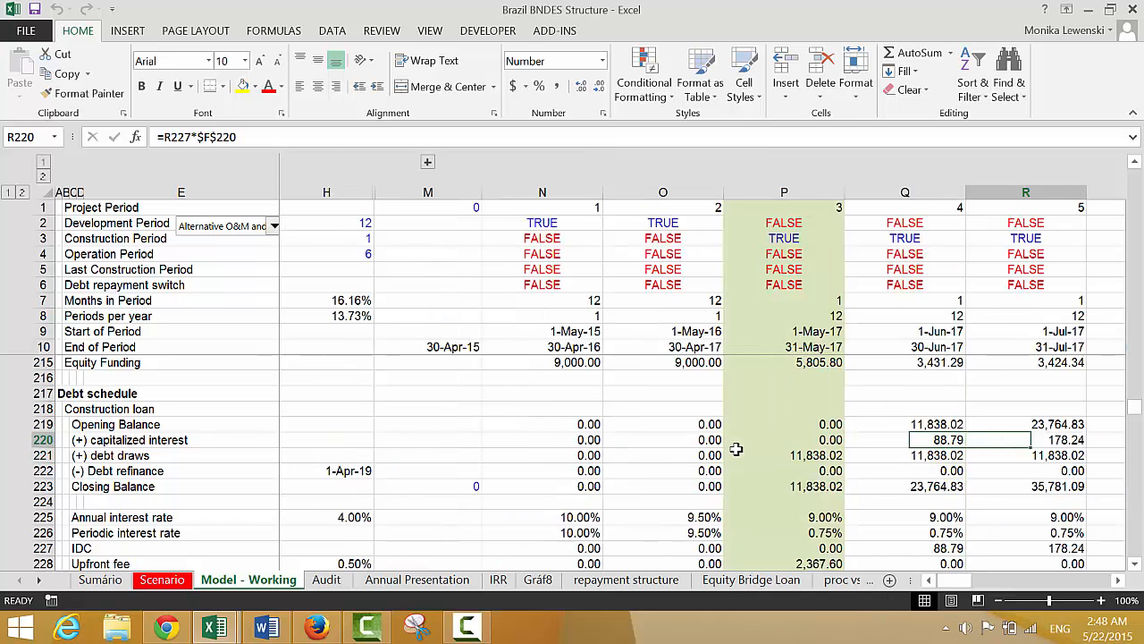
key(Right)
key(Right)
key(Right)
key(Right)
key(Right)
key(Right)
key(Right)
key(Right)
key(Right)
key(Right)
key(Right)
key(Right)
key(Right)
key(Right)
key(Right)
key(Right)
key(Right)
key(Right)
key(Right)
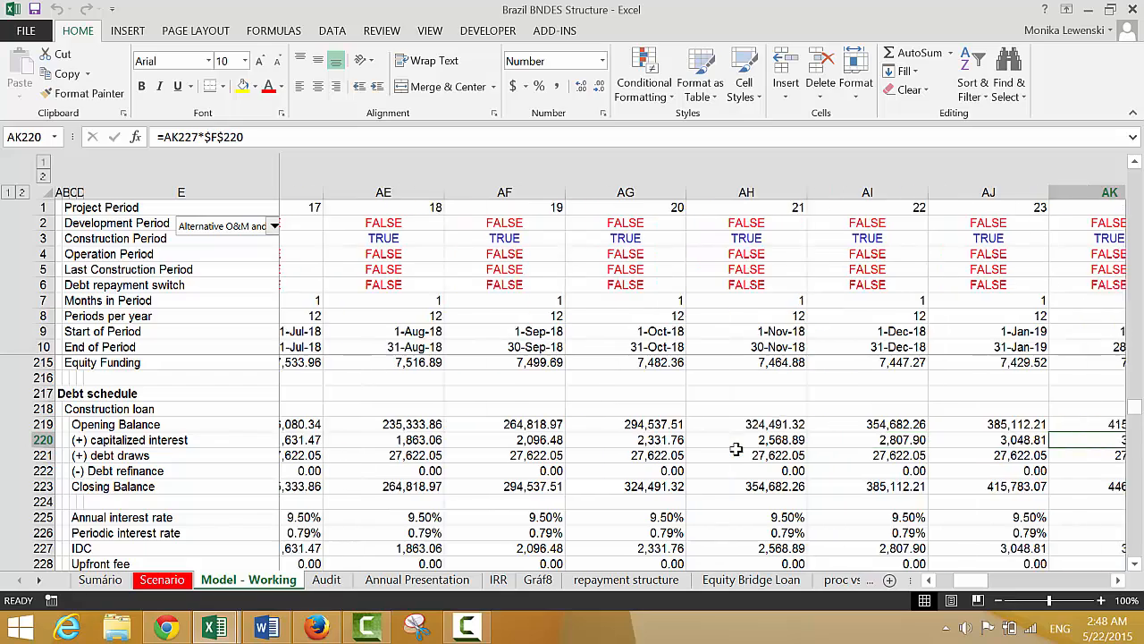
key(Right)
key(Right)
key(Right)
key(Right)
key(Left)
key(Left)
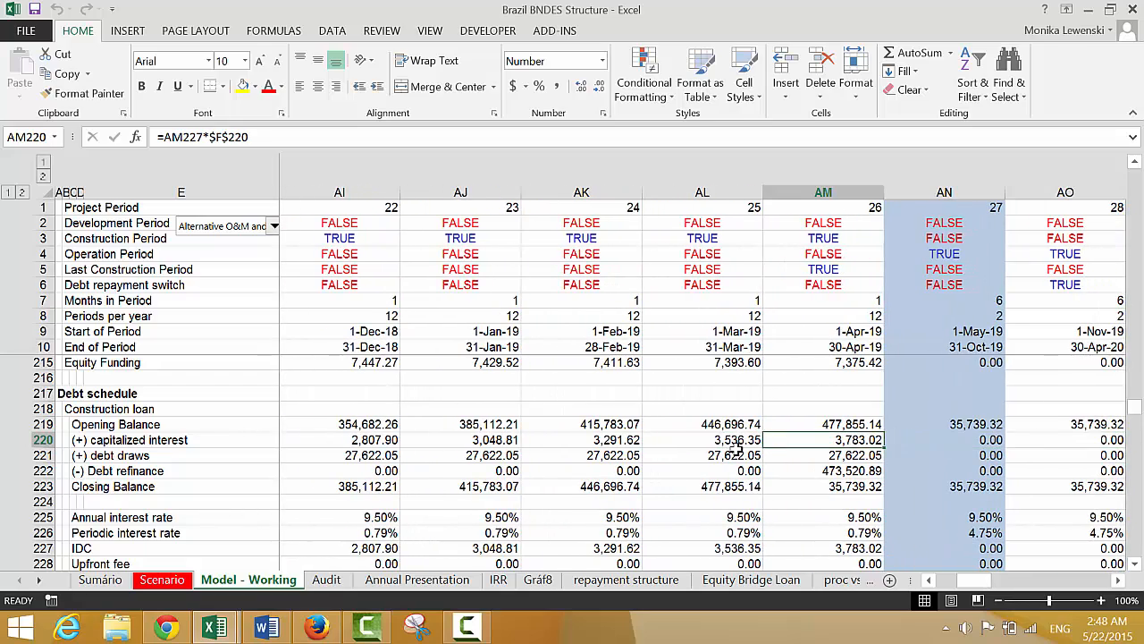
Examine the construction loan's debt refinance, closing balance and interest rate formulas in the last construction period, column AM
key(Down)
key(Down)
key(Right)
key(Left)
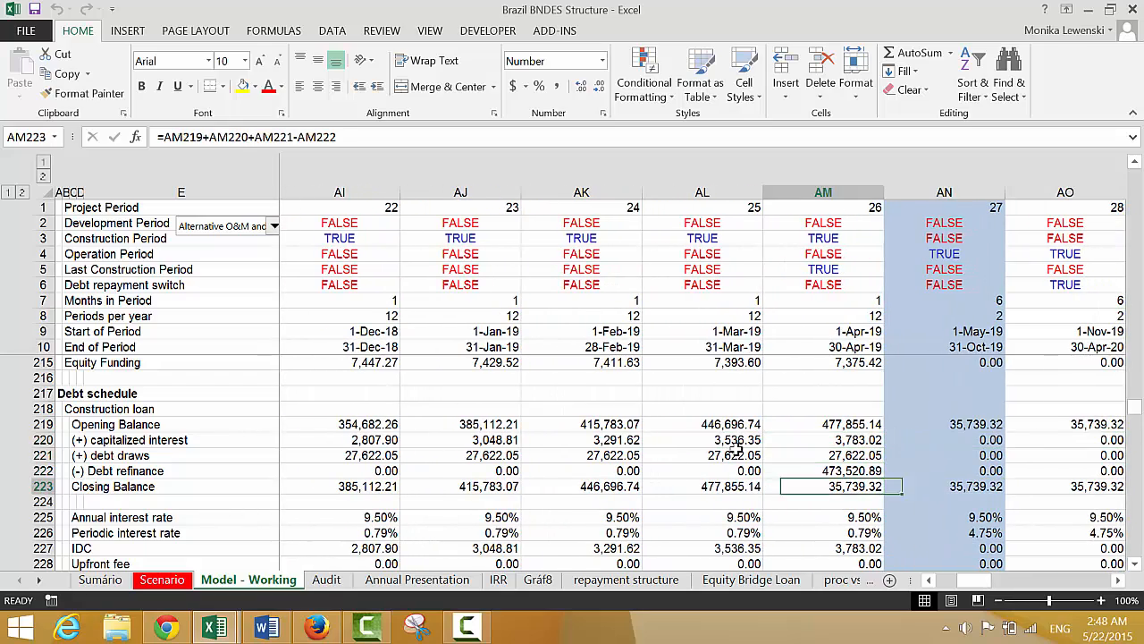
key(Up)
key(Up)
key(Up)
key(Up)
key(Down)
key(Down)
key(Down)
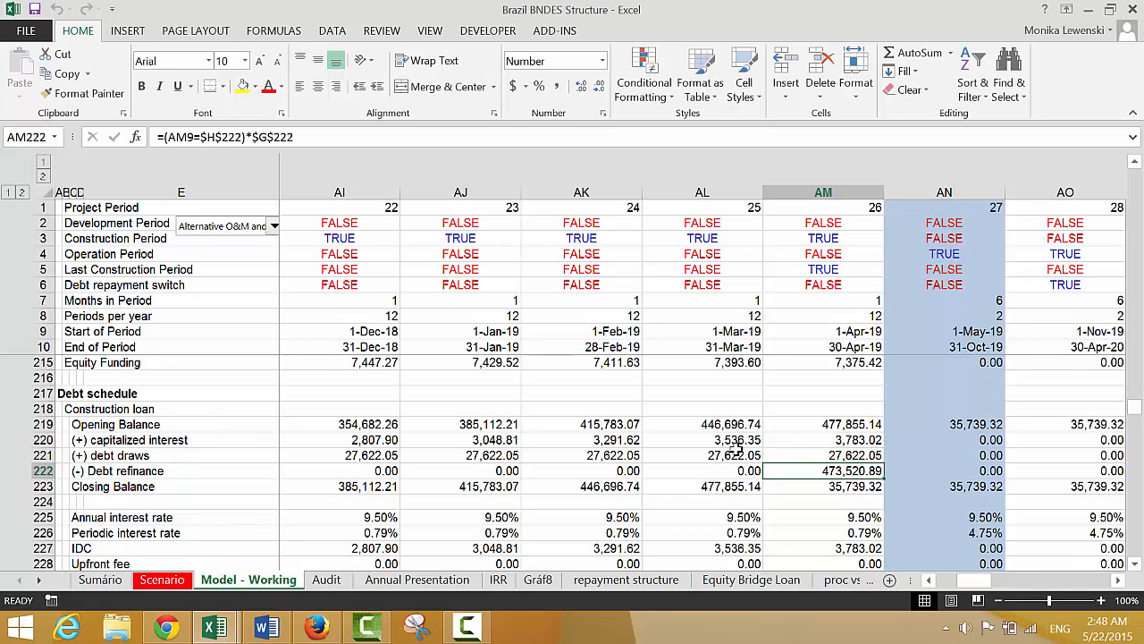
key(Down)
key(Down)
key(Down)
key(Left)
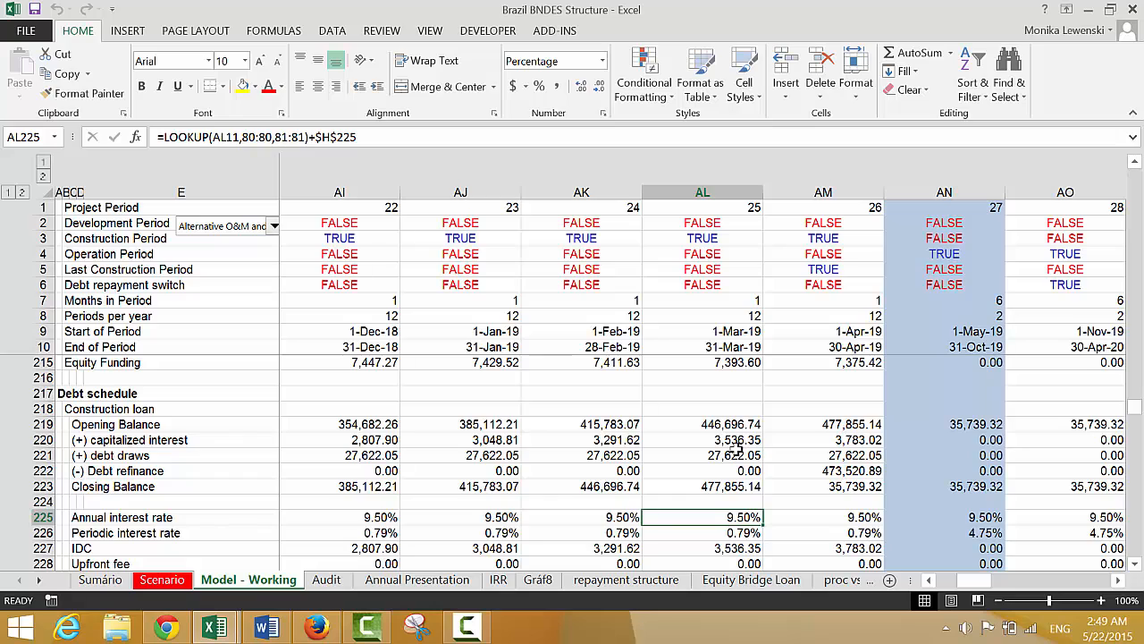
Review the construction loan's interest rate and fee rows down to the Permanent Loan section, returning to the Debt schedule heading
key(Left)
key(Left)
key(Left)
key(Left)
key(Left)
key(Left)
key(Left)
key(Left)
key(Left)
key(Left)
key(Left)
key(Left)
key(Left)
key(Left)
key(Left)
key(Left)
key(Left)
key(Left)
key(Left)
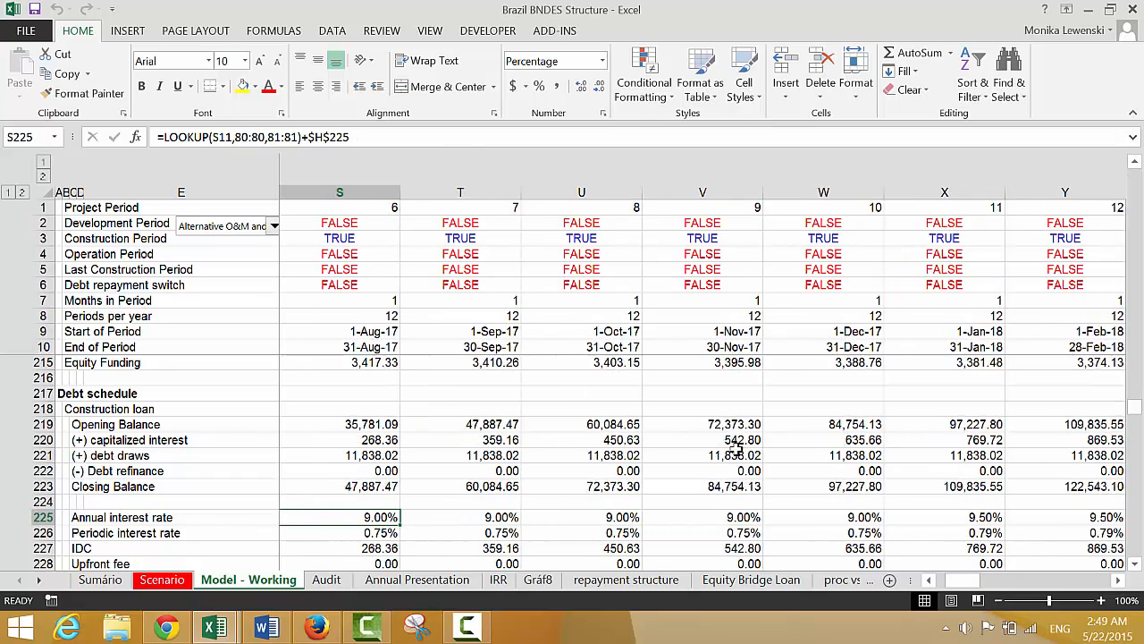
key(Left)
key(Left)
key(Left)
key(Left)
key(Left)
key(Left)
key(Left)
key(Left)
key(Left)
key(Left)
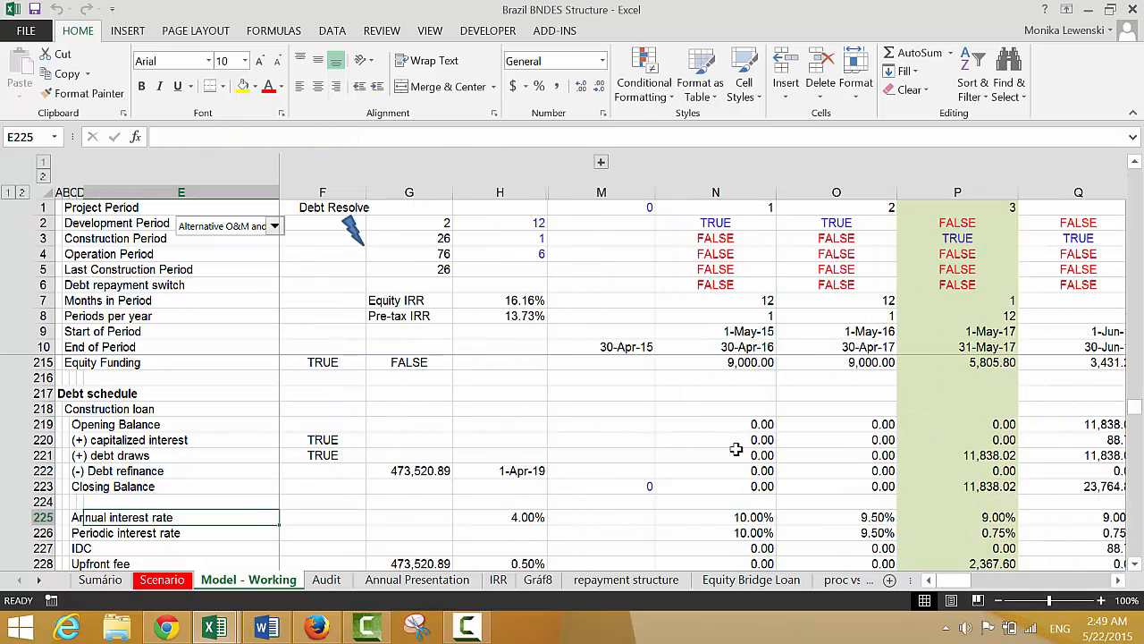
key(Down)
key(Down)
key(Down)
key(Down)
key(Down)
key(Down)
key(Down)
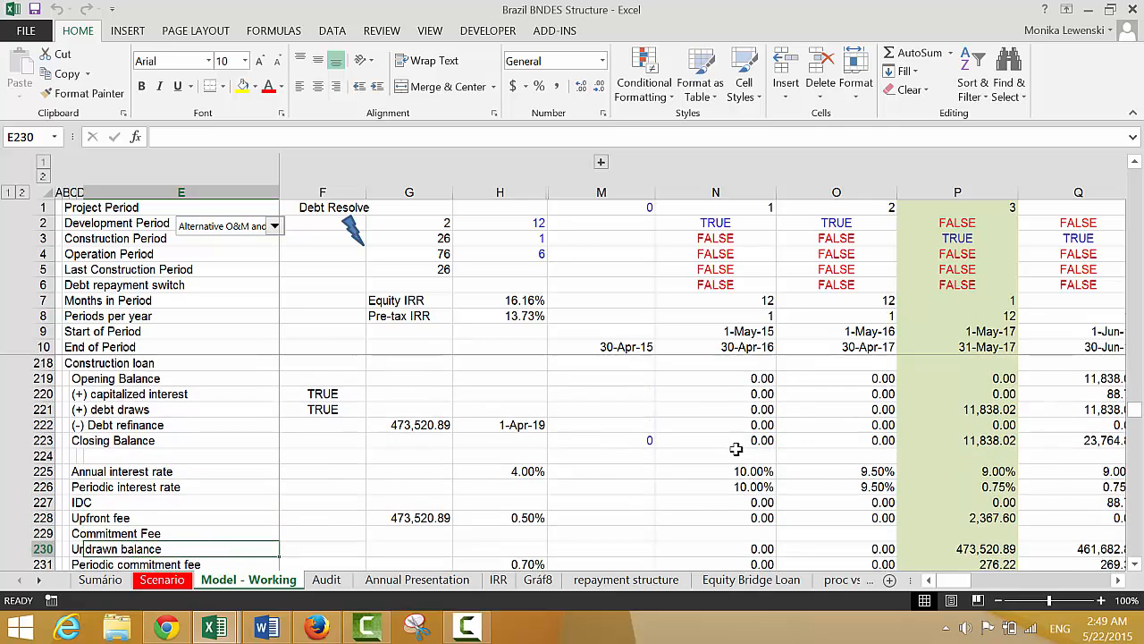
key(Down)
key(Down)
key(Down)
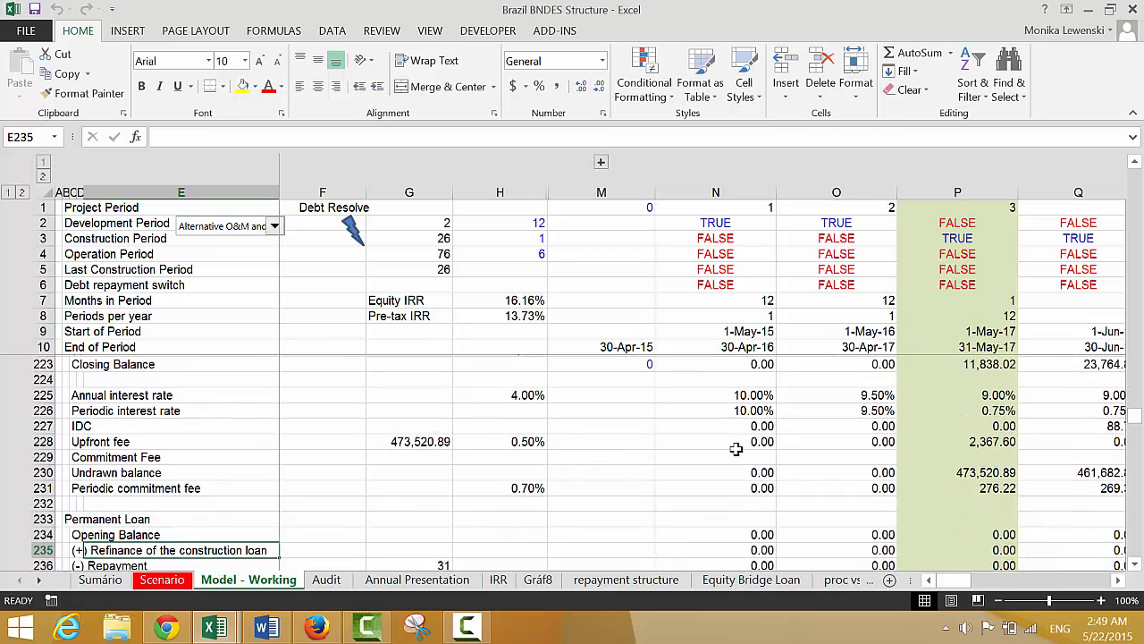
key(Up)
key(Up)
key(Up)
key(Up)
key(Up)
key(Up)
key(Up)
key(Up)
key(Up)
key(Up)
key(Up)
key(Up)
key(Up)
key(Up)
key(Up)
key(Up)
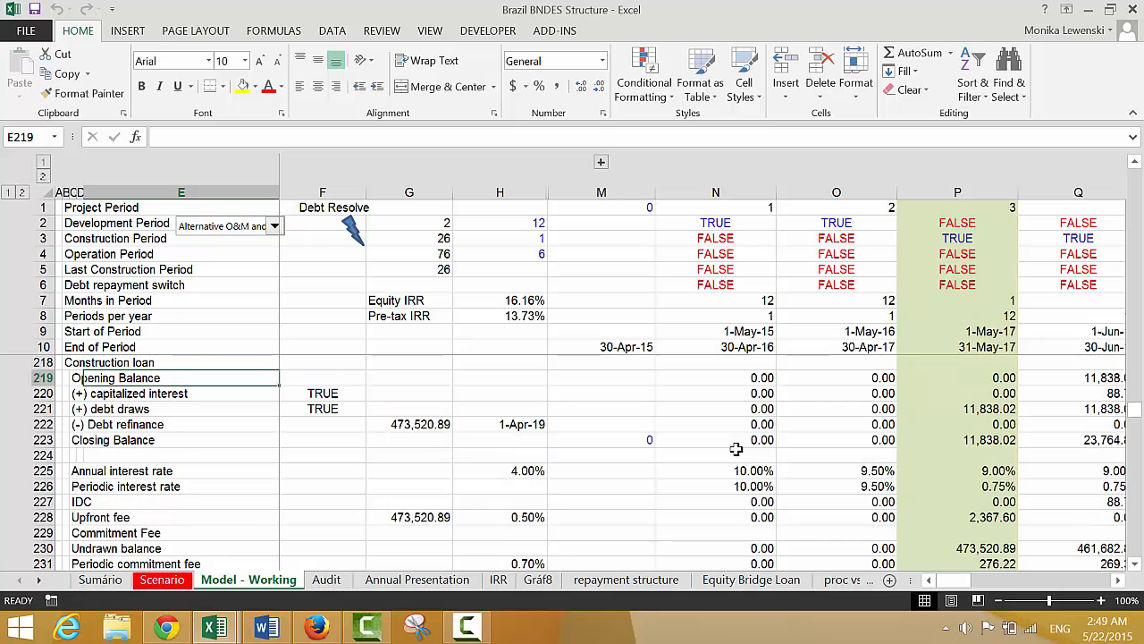
key(Up)
key(Up)
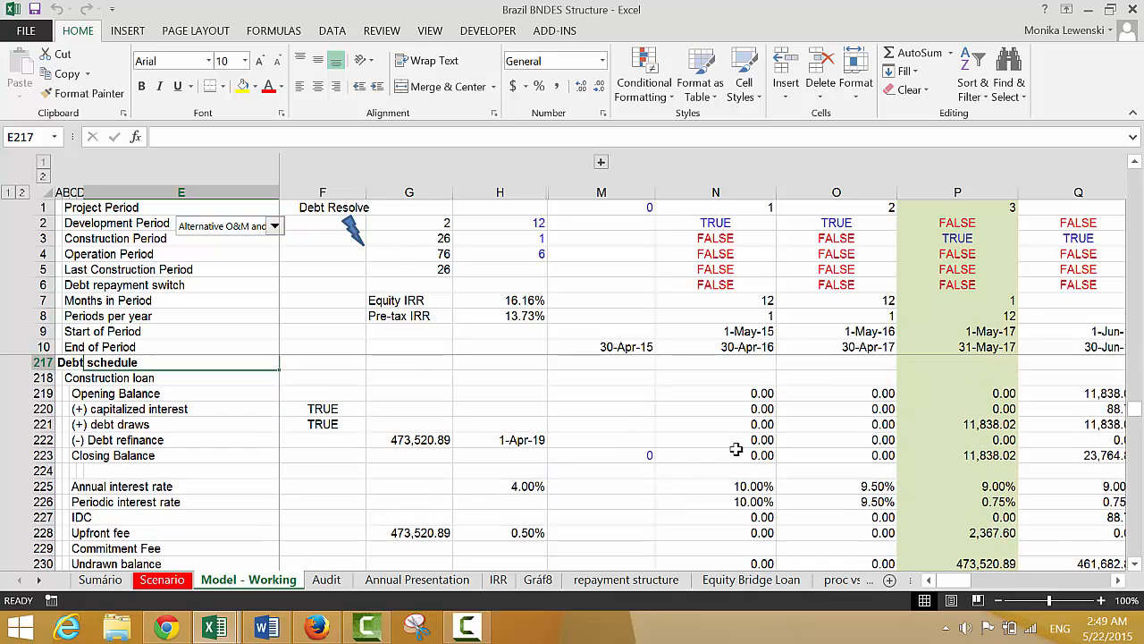
key(Down)
key(Down)
key(Down)
key(Down)
key(Down)
key(Down)
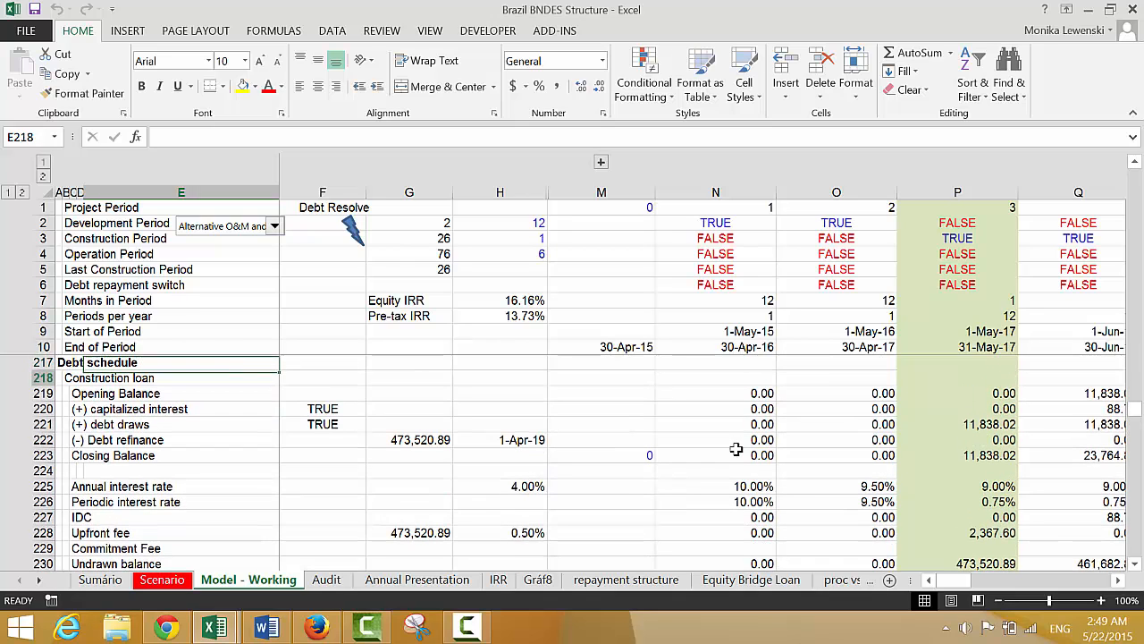
Inspect the construction loan's closing balance formula in N223 and follow the balance across the construction periods
key(Right)
key(Right)
key(Right)
key(Right)
key(Right)
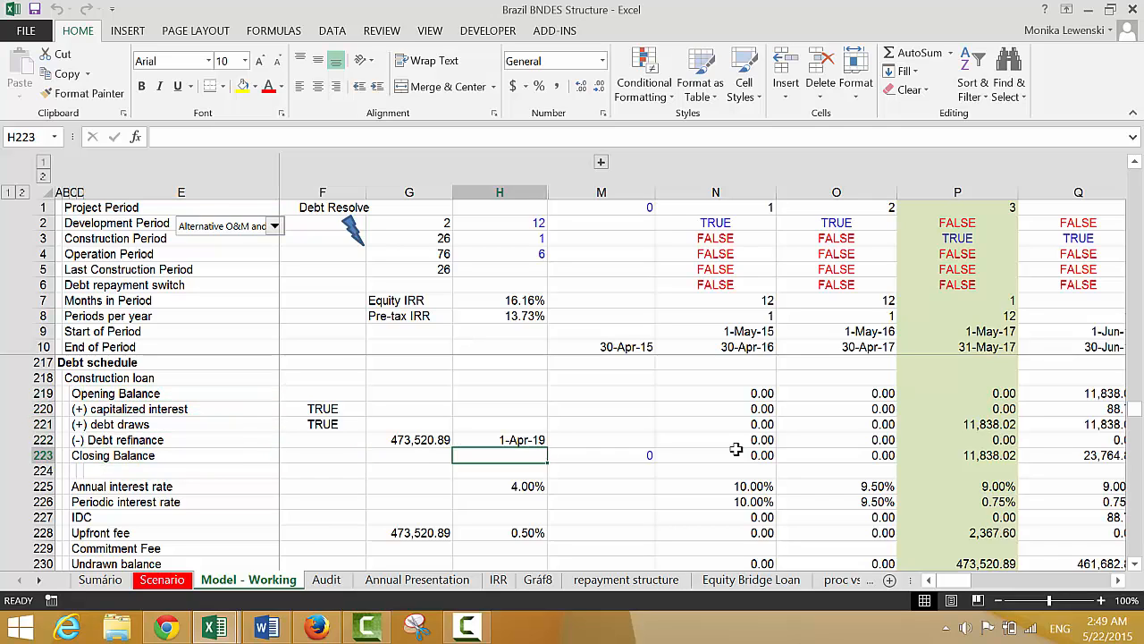
key(F2)
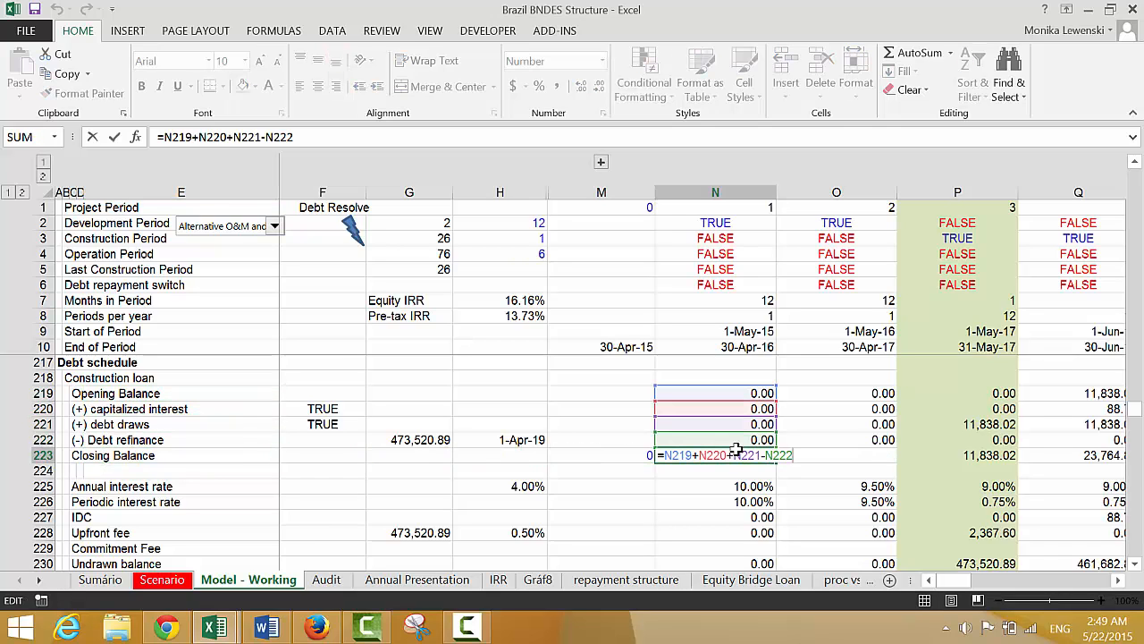
key(Return)
key(Right)
key(Right)
key(Right)
key(Right)
key(Right)
key(Right)
key(Right)
key(Right)
key(Right)
key(Right)
key(Right)
key(Right)
key(Right)
key(Right)
key(Right)
key(Right)
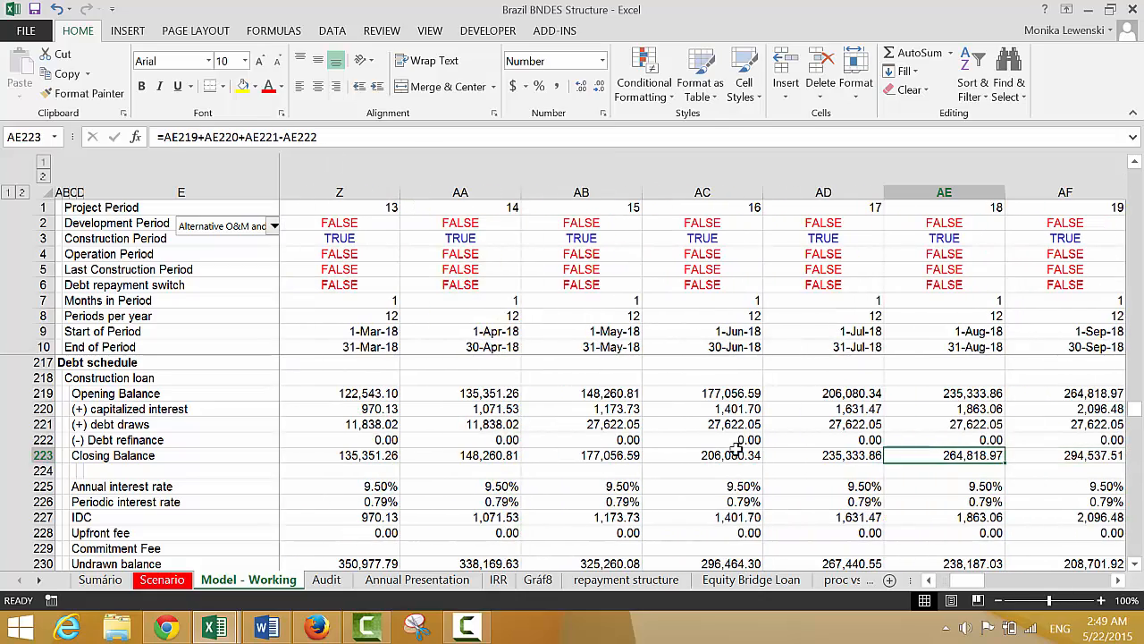
key(Left)
key(Left)
key(Left)
key(Left)
key(Left)
key(Left)
key(Left)
key(Left)
key(Left)
key(Left)
key(Left)
key(Left)
key(Left)
key(Left)
key(Left)
key(Left)
key(Left)
key(Left)
key(Left)
key(Left)
key(Up)
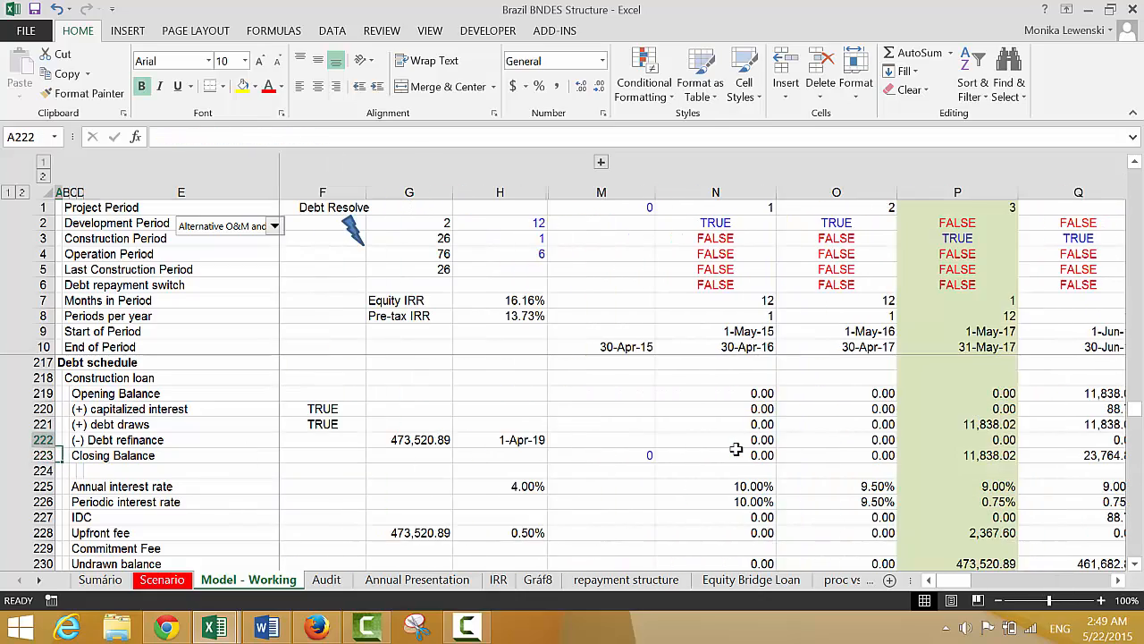
key(Up)
key(Up)
key(Up)
key(Up)
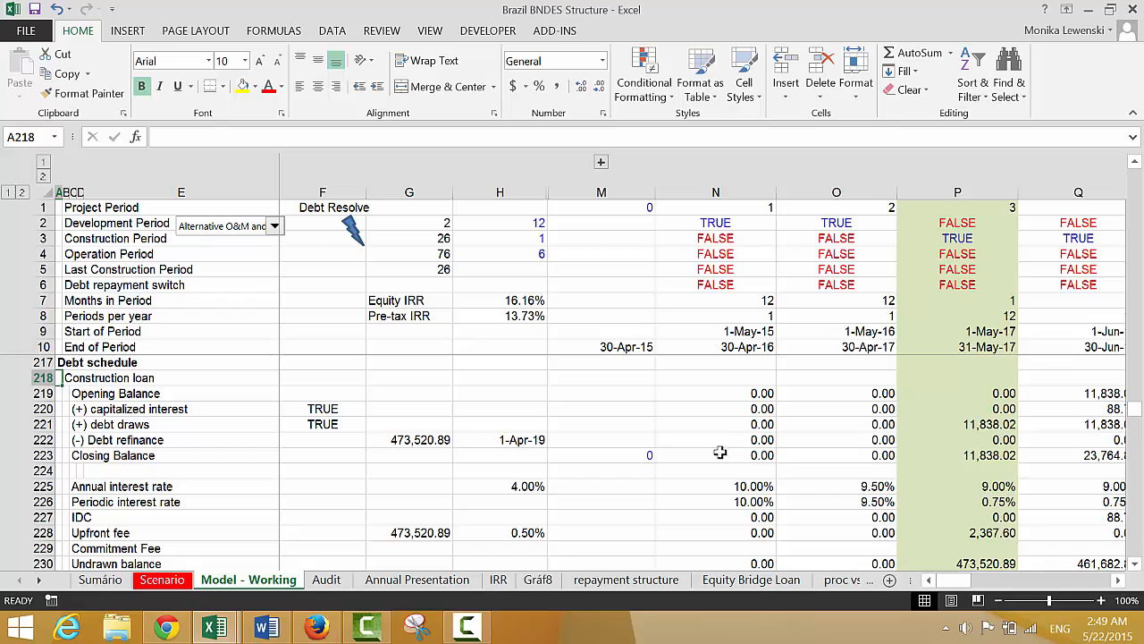
click(466, 626)
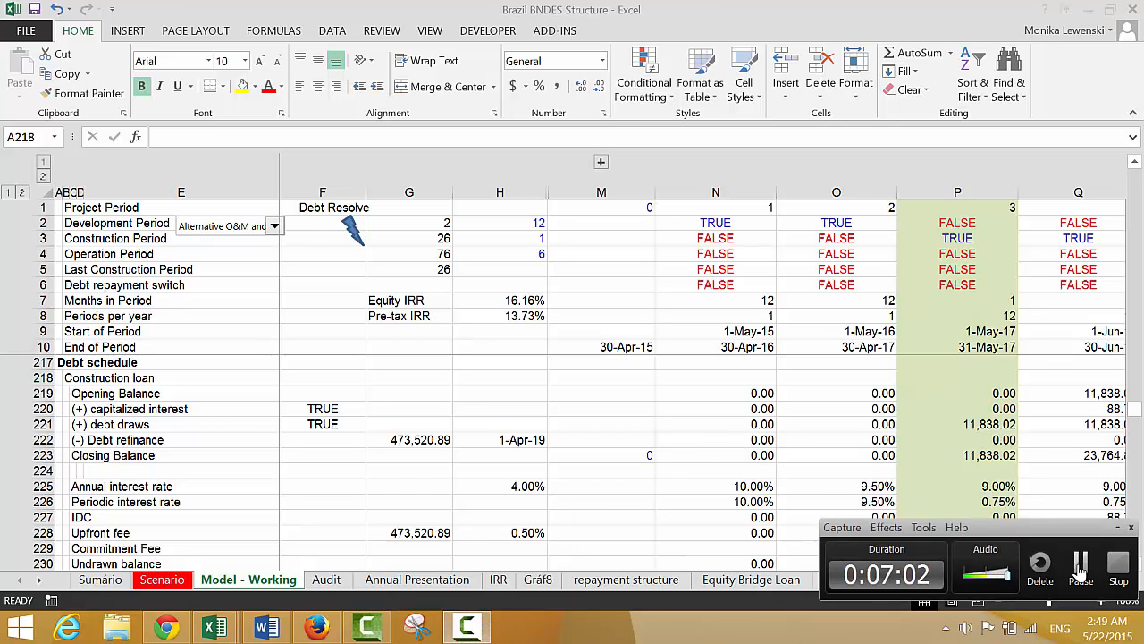
click(1080, 563)
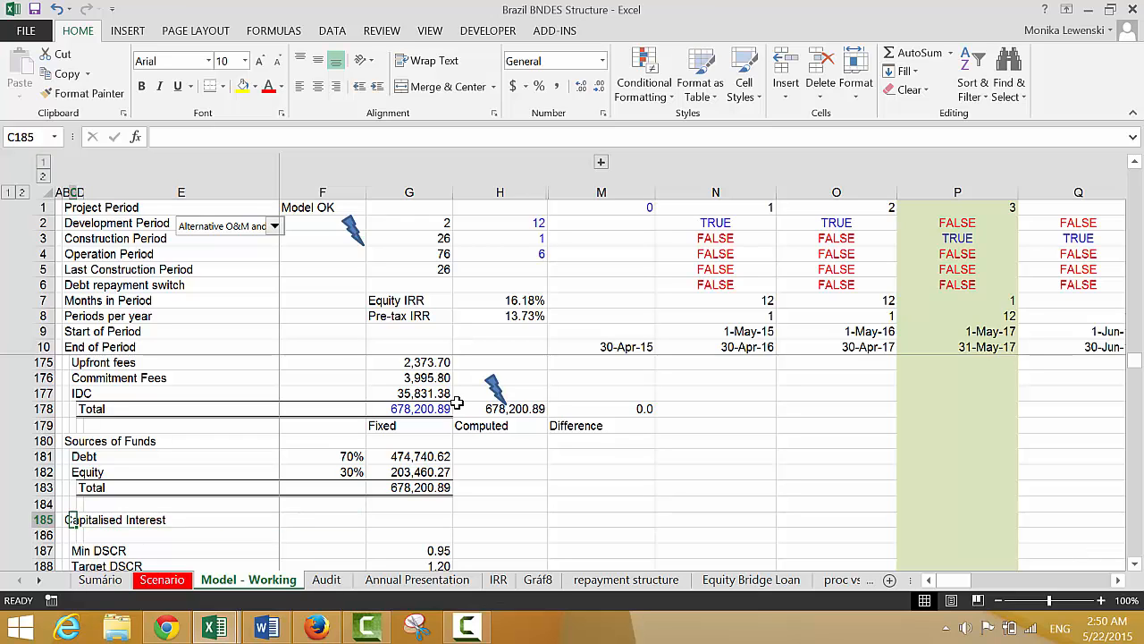
Link F185 in the Capitalised Interest row to the Capitalise Interest During Construction switch, with =F87
key(Right)
key(Right)
key(Right)
key(Right)
key(Left)
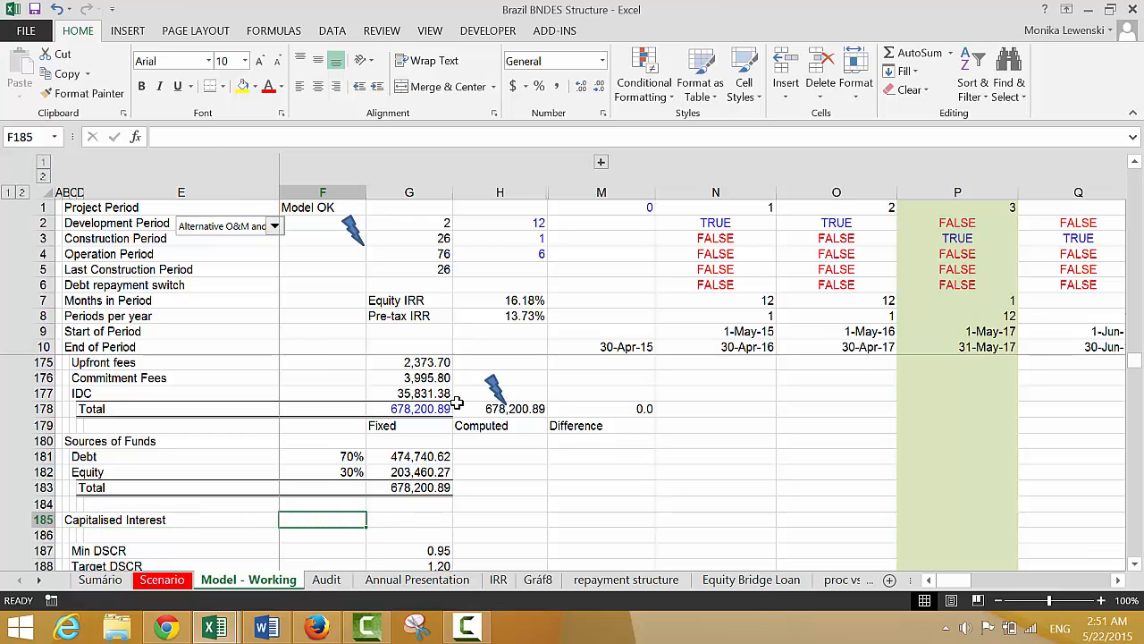
text(=)
key(Up)
key(Up)
key(Up)
key(Up)
key(Up)
key(Up)
key(Up)
key(Up)
key(Up)
key(Up)
key(Up)
key(Up)
key(Up)
key(Up)
key(Up)
key(Up)
key(Up)
key(Up)
key(Up)
key(Up)
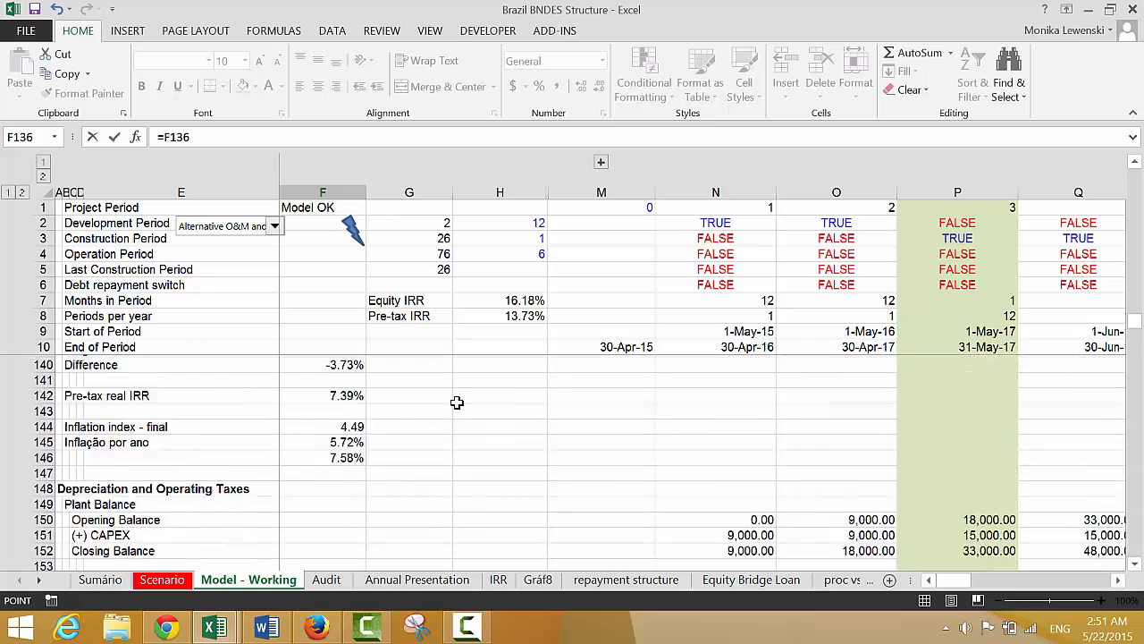
key(Up)
key(Up)
key(Up)
key(Up)
key(Up)
key(Up)
key(Up)
key(Up)
key(Up)
key(Up)
key(Up)
key(Up)
key(Up)
key(Up)
key(Up)
key(Up)
key(Up)
key(Up)
key(Up)
key(Up)
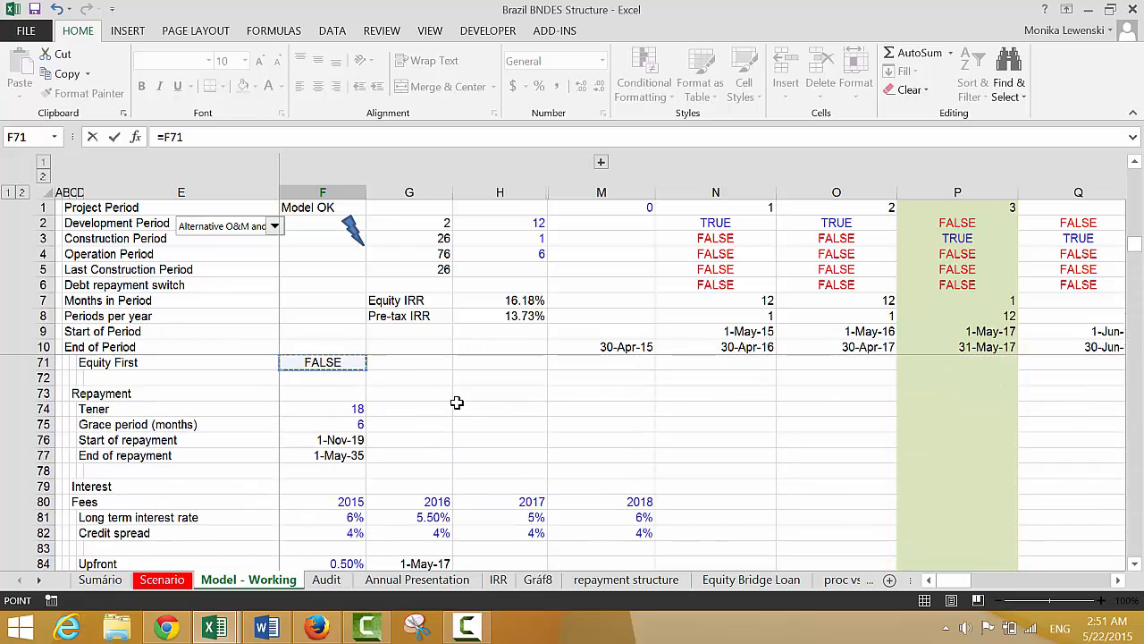
key(Up)
key(Up)
key(Up)
key(Up)
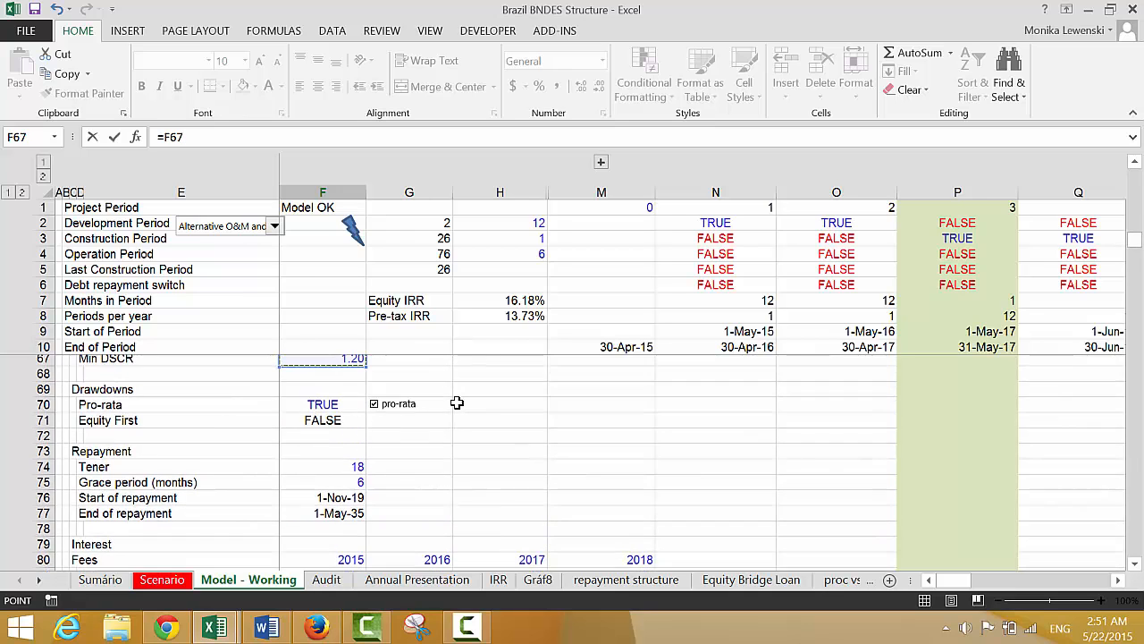
key(Up)
key(Up)
key(Up)
key(Up)
key(Up)
key(Up)
key(Up)
key(Up)
key(Up)
key(Down)
key(Down)
key(Down)
key(Down)
key(Down)
key(Down)
key(Down)
key(Down)
key(Down)
key(Down)
key(Down)
key(Down)
key(Down)
key(Down)
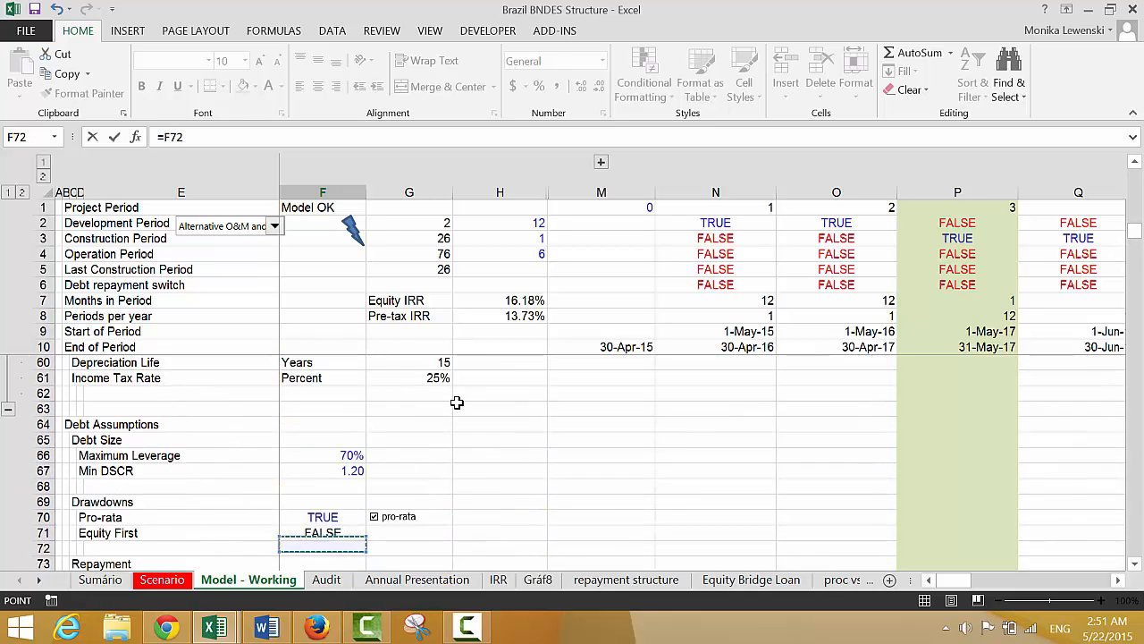
key(Down)
key(Down)
key(Down)
key(Down)
key(Down)
key(Down)
key(Down)
key(Down)
key(Down)
key(Down)
key(Down)
key(Down)
key(Down)
key(Down)
key(Down)
key(Down)
key(Down)
key(Down)
key(Down)
key(Down)
key(Up)
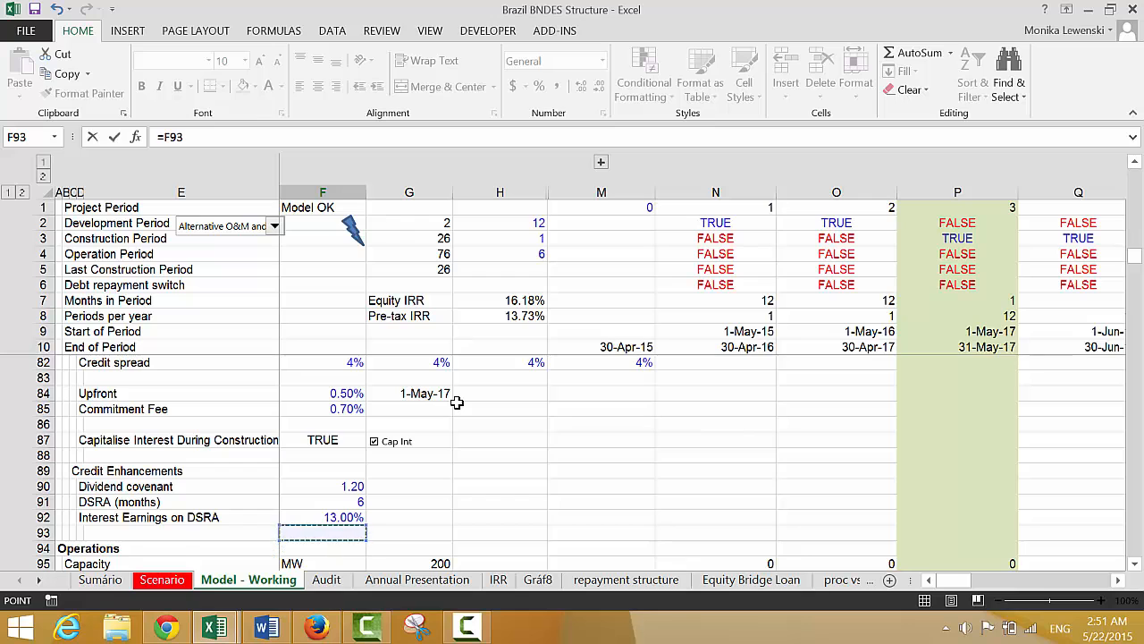
key(Up)
key(Up)
key(Up)
key(Up)
key(Up)
key(Up)
key(Return)
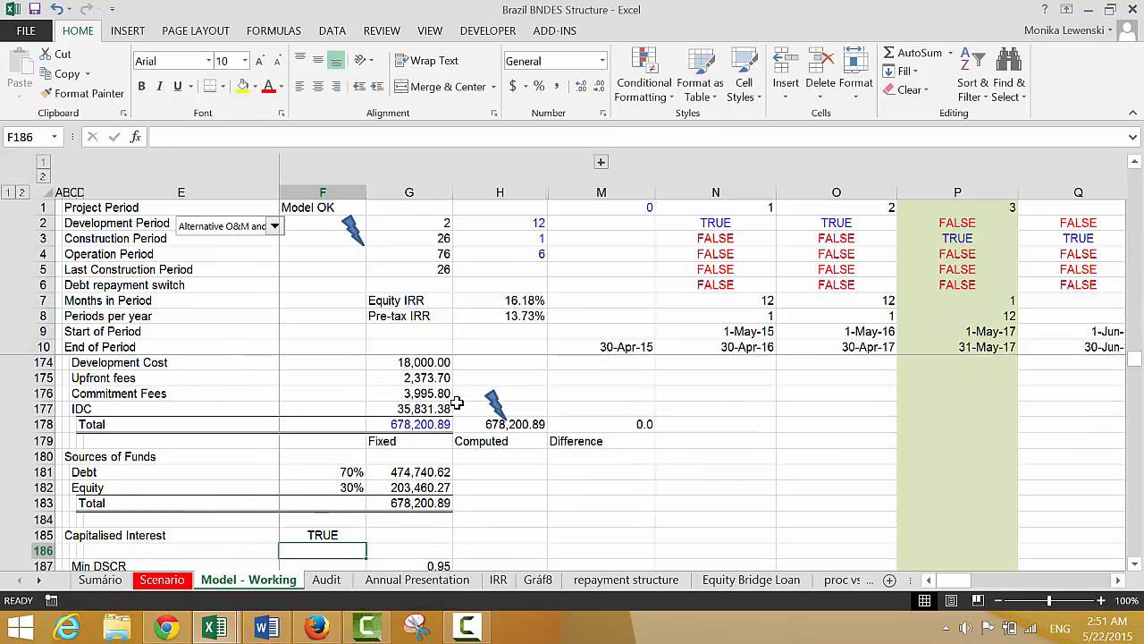
Calculate capitalised interest in G185 as the switch times IDC, with =F185*G177, formatted with thousands separators and two decimals
key(Up)
key(Right)
text(=)
key(Left)
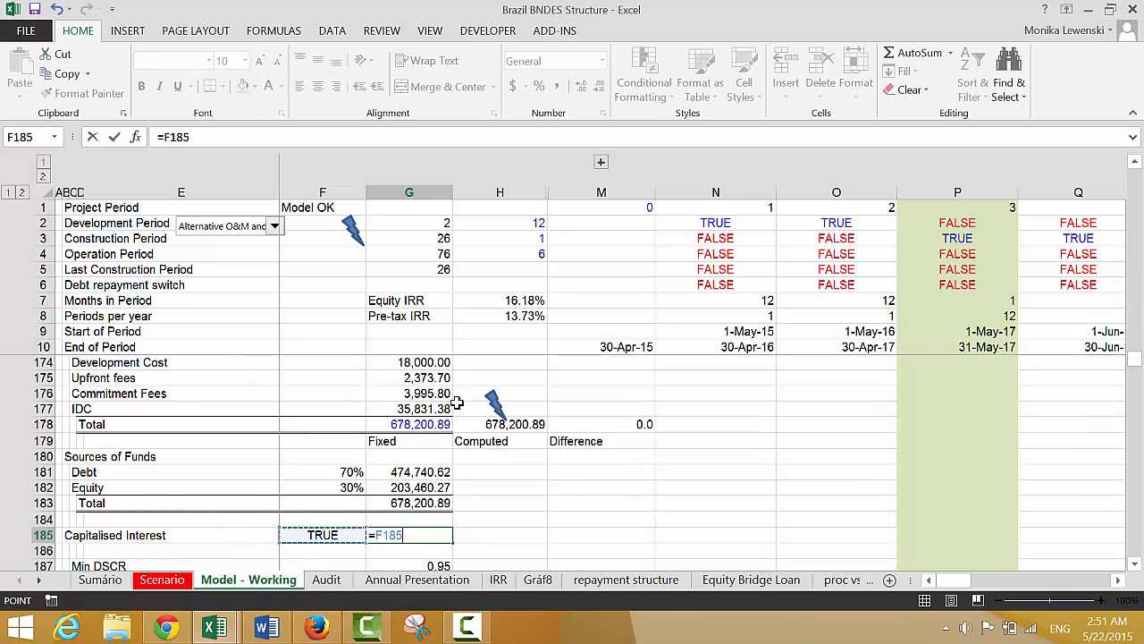
text(*)
key(Up)
key(Up)
key(Up)
key(Up)
key(Up)
key(Up)
key(Up)
key(Up)
key(Up)
key(Up)
key(Up)
key(Up)
key(Up)
key(Up)
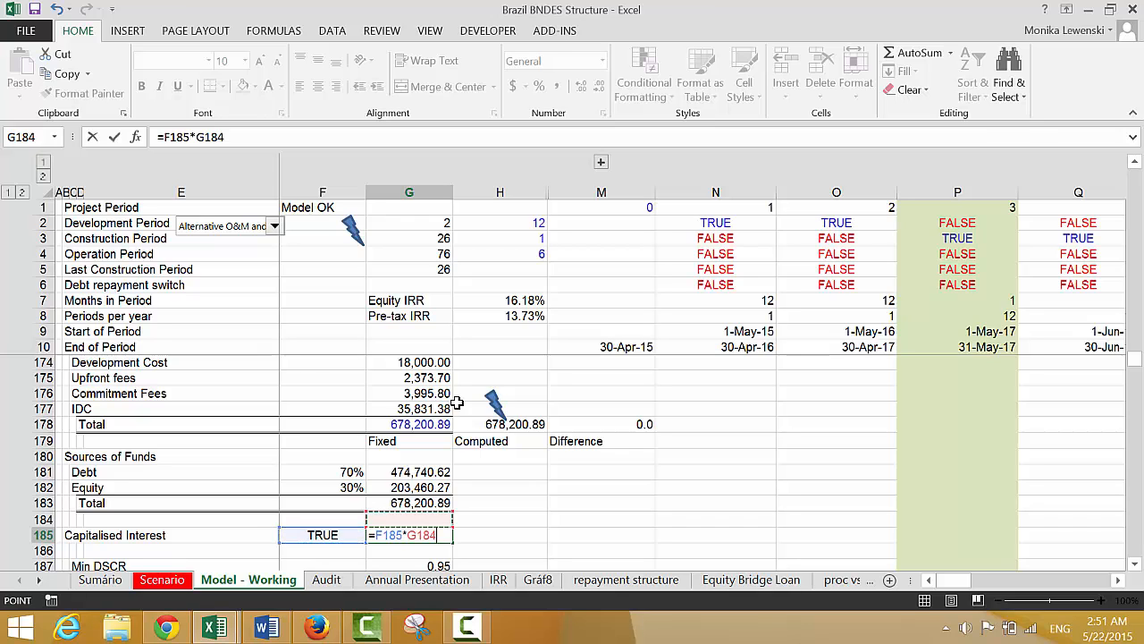
key(Down)
key(Down)
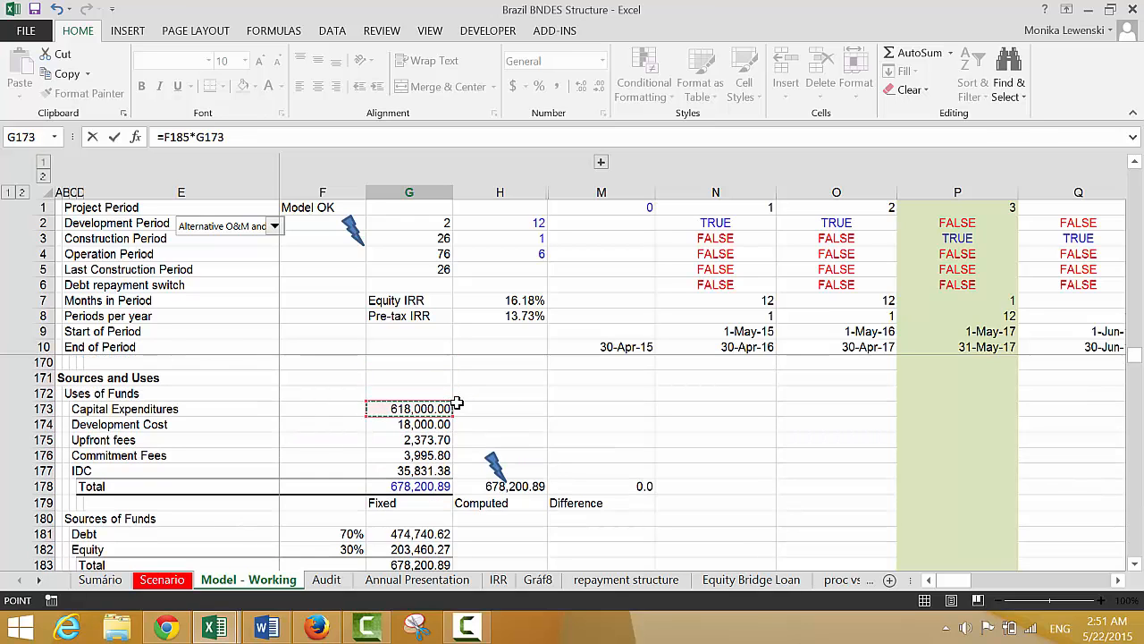
key(Down)
key(Down)
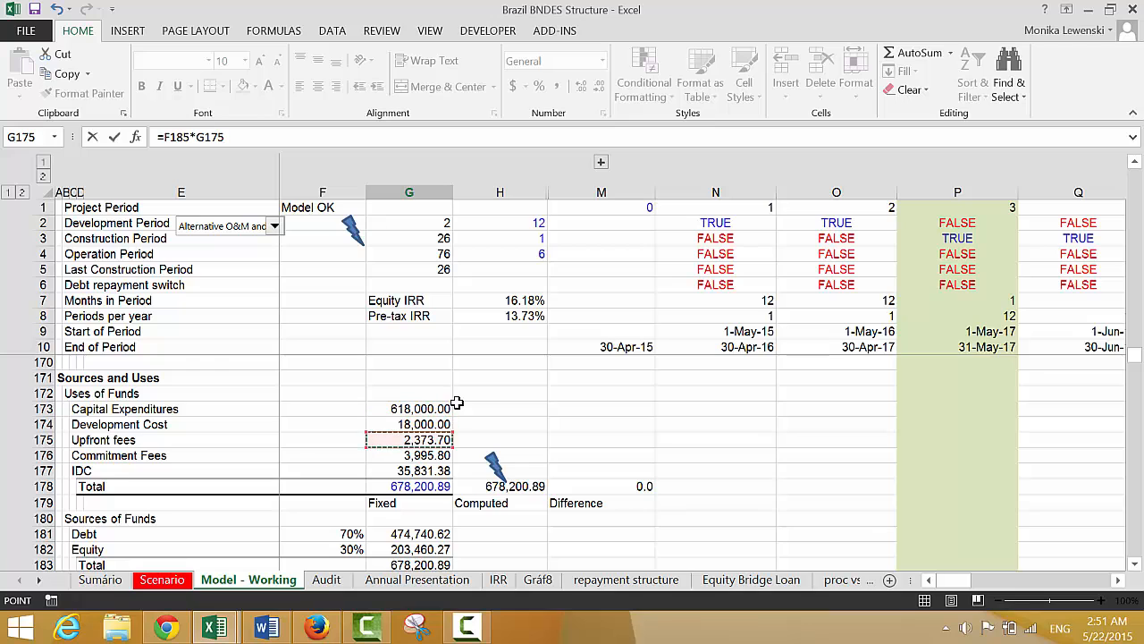
key(Down)
key(Down)
key(Return)
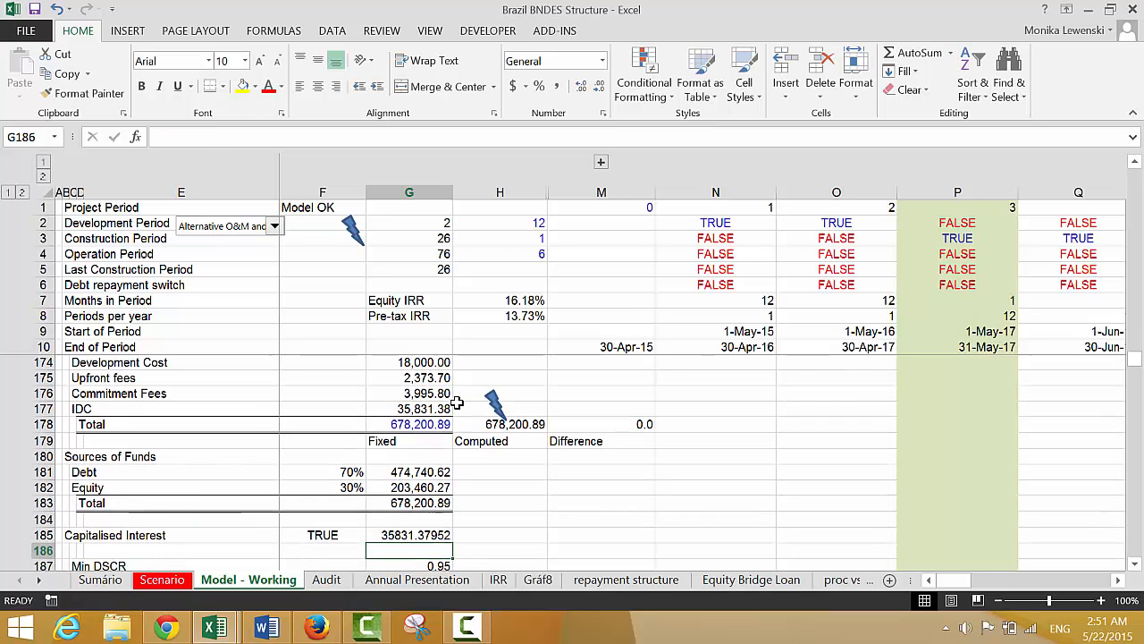
key(Up)
key(ctrl+shift+1)
Insert a row below Capitalised Interest and label it Debt Funding in B186
key(Down)
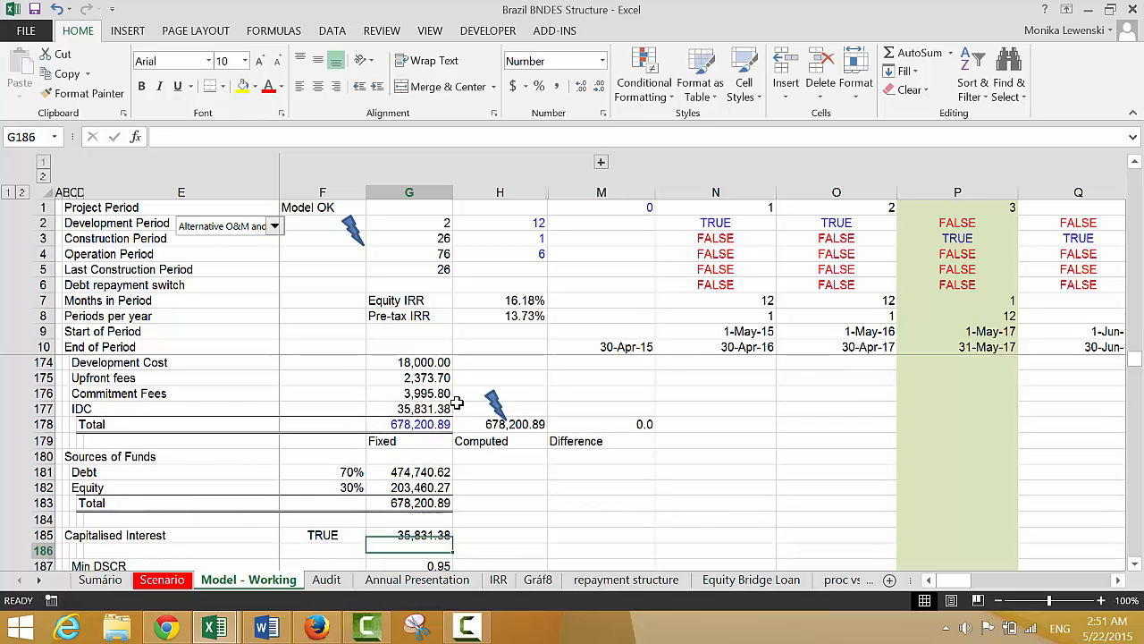
key(shift+space)
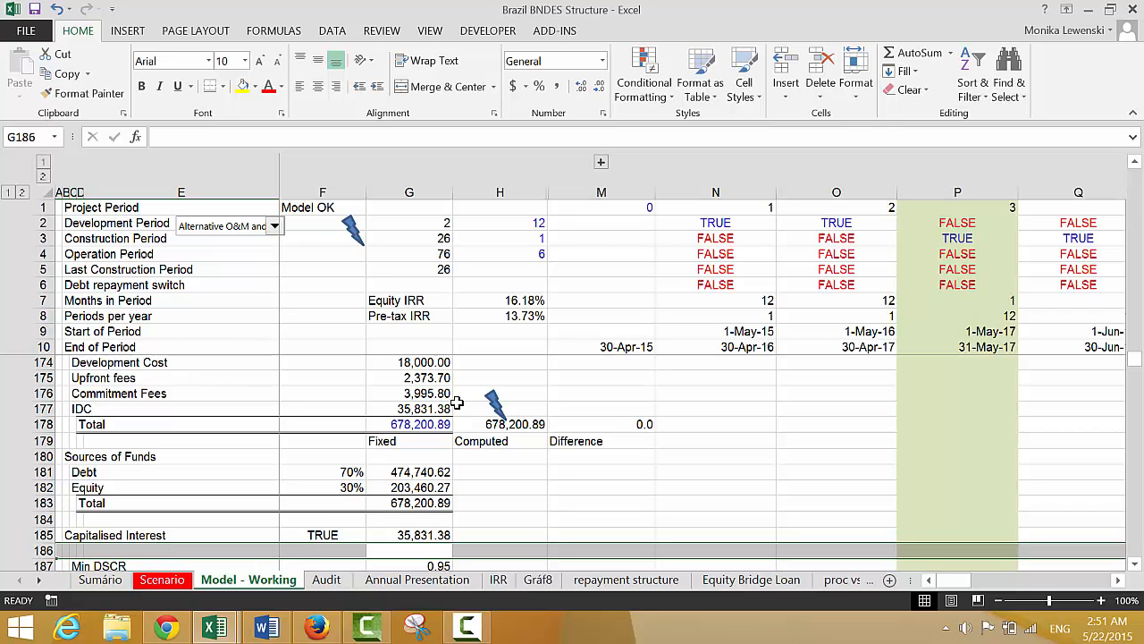
key(Left)
key(Left)
key(Left)
key(Left)
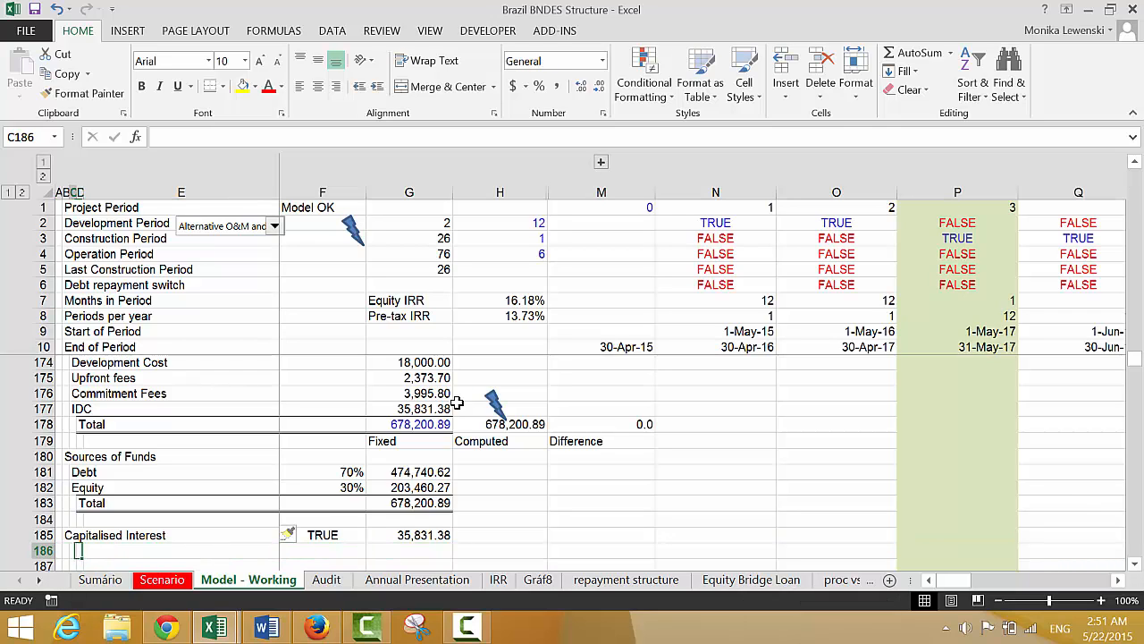
text(Debt)
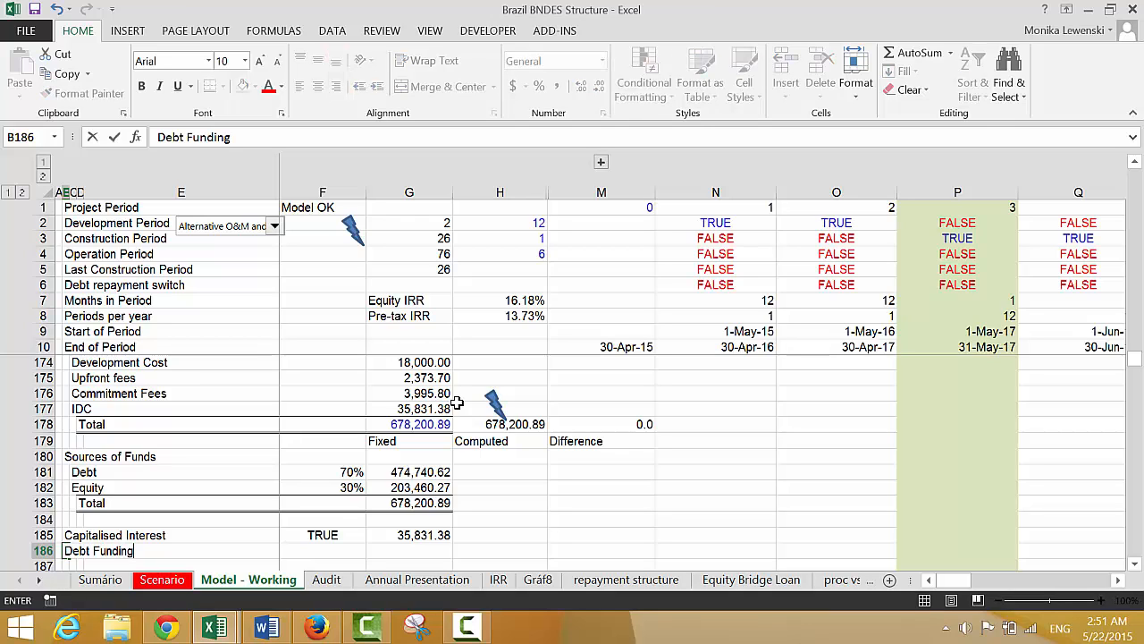
text( Funding)
key(Return)
Calculate debt funding in G186 as total debt less capitalised interest, with =G181-G185
key(Up)
key(Right)
key(Right)
key(Right)
key(Right)
key(Right)
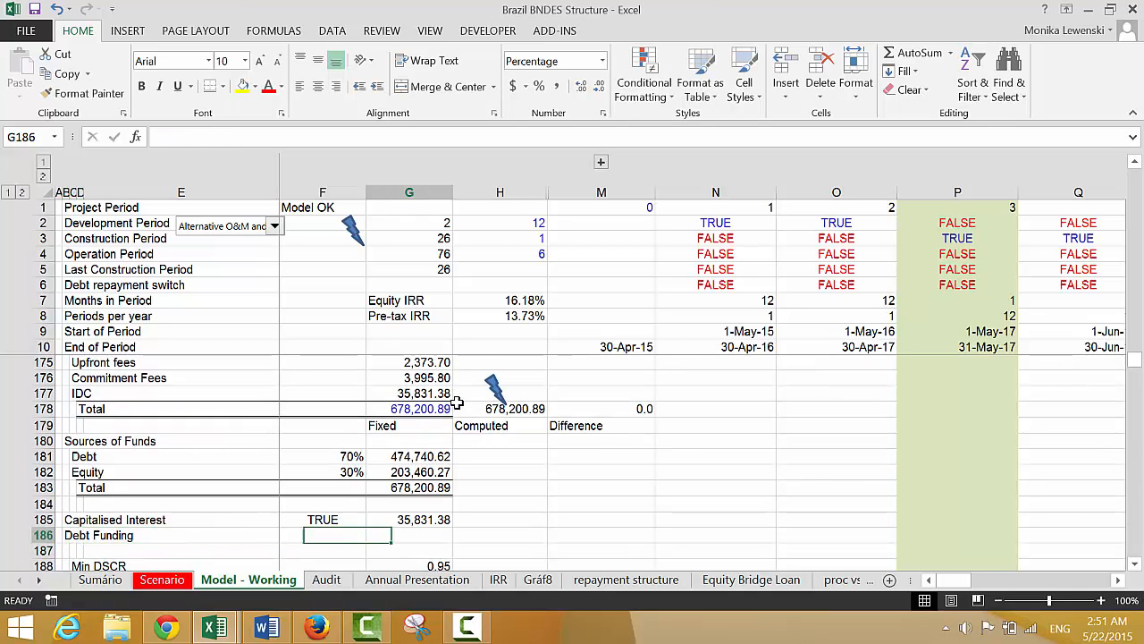
text(=)
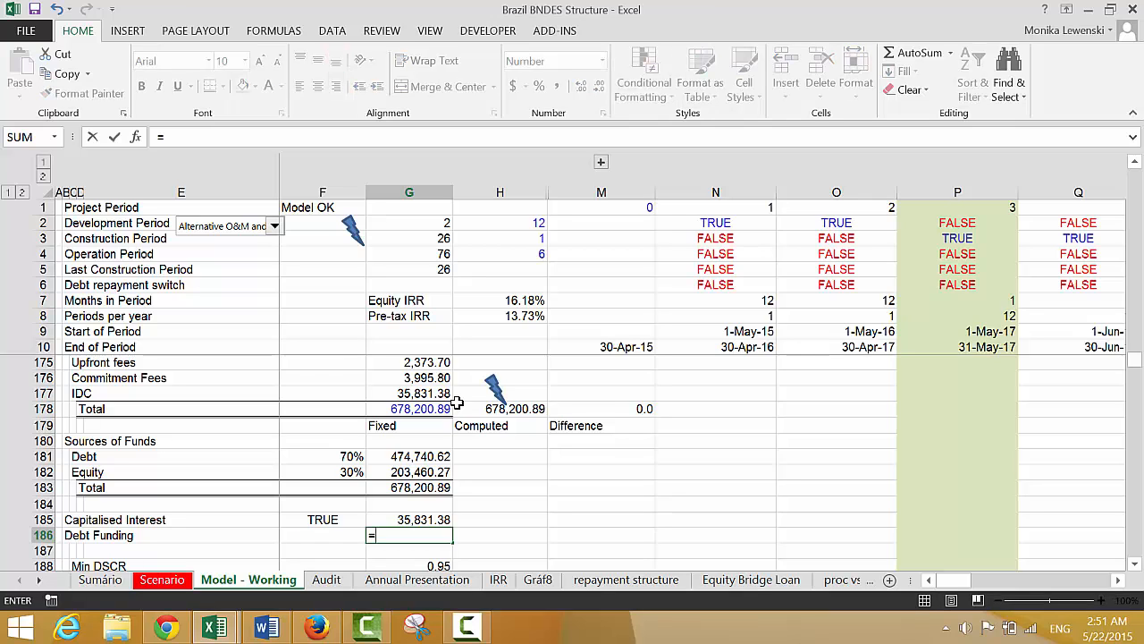
key(Up)
key(Up)
key(Up)
key(Up)
key(Up)
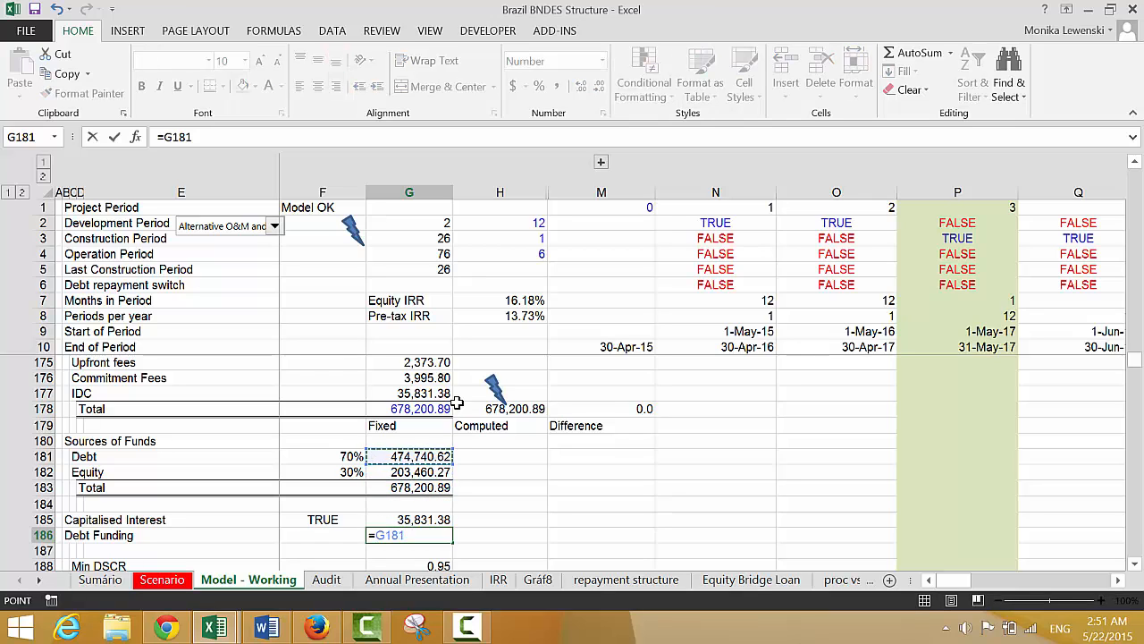
text(-)
key(Up)
key(Return)
key(Up)
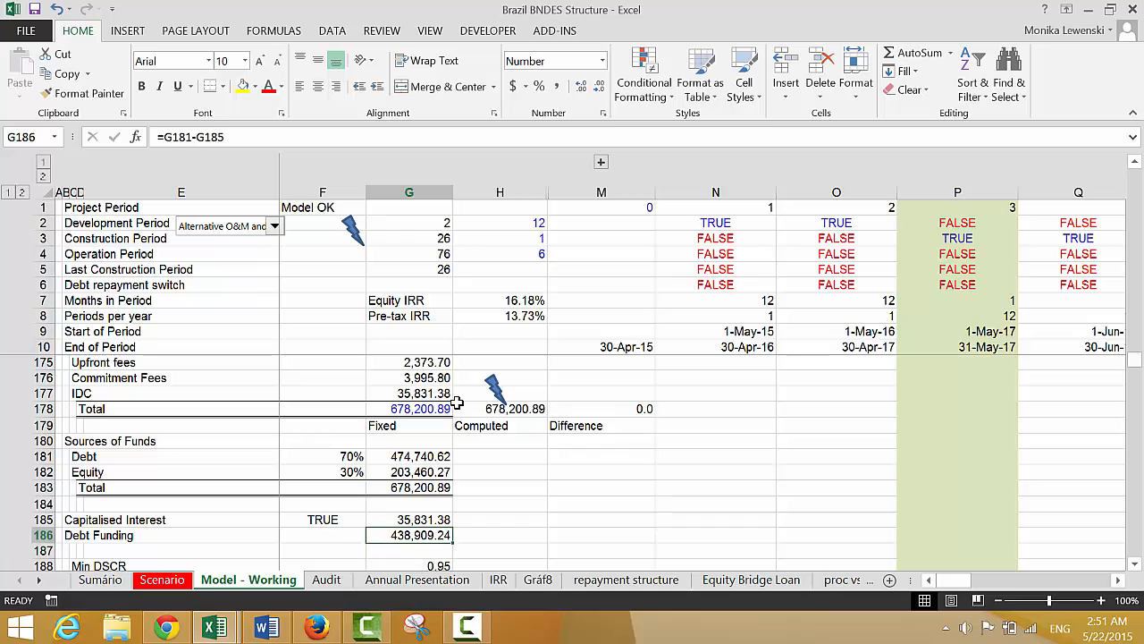
Link the Debt funding - Pro-Rata amount in G202 to the Debt Funding row with =G186, acknowledging the circular reference warning
key(Left)
key(Left)
key(Right)
key(Down)
key(Down)
key(Down)
key(Down)
key(Down)
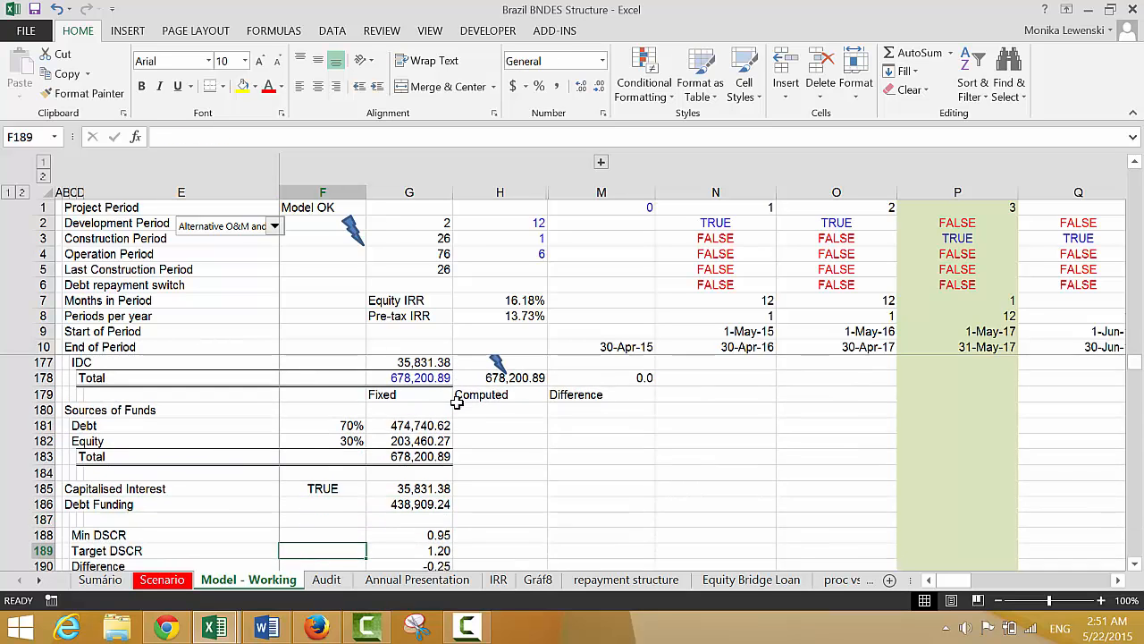
key(Down)
key(Down)
key(Down)
key(Down)
key(Down)
key(Down)
key(Down)
key(Down)
key(Down)
key(Down)
key(Down)
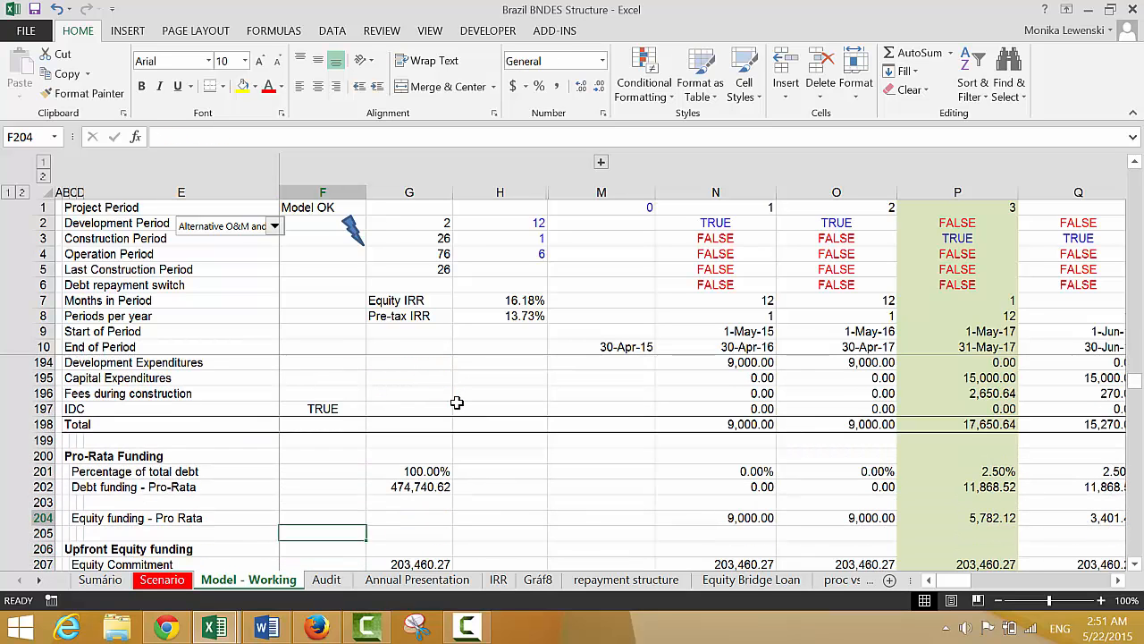
key(Right)
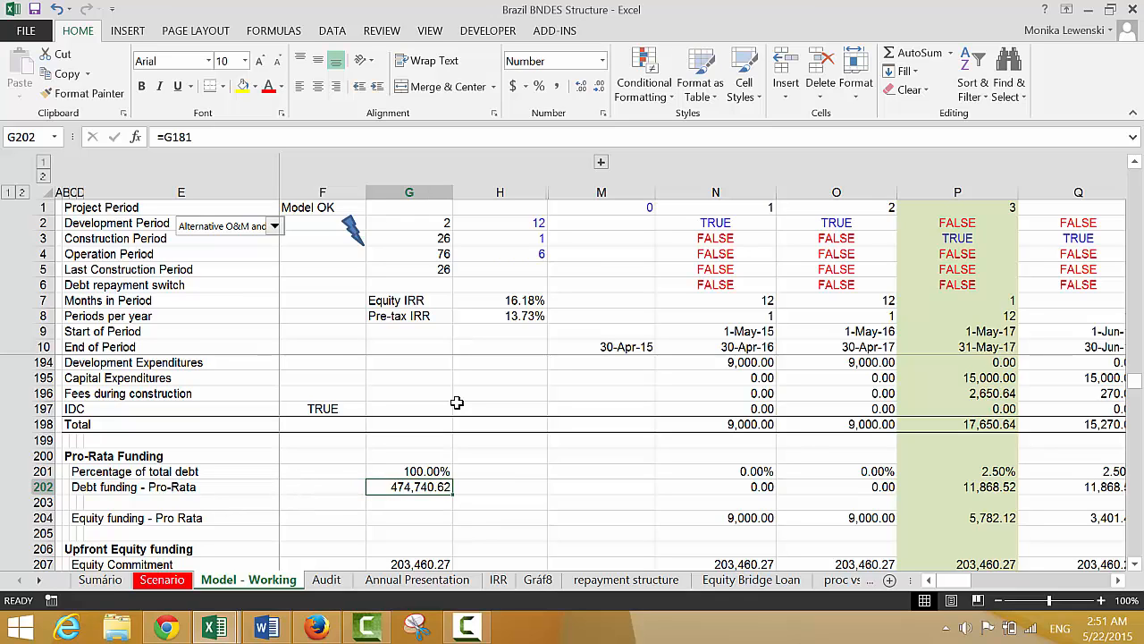
text(=)
key(Up)
key(Up)
key(Up)
key(Up)
key(Up)
key(Up)
key(Up)
key(Up)
key(Up)
key(Up)
key(Up)
key(Up)
key(Up)
key(Up)
key(Up)
key(Up)
key(Up)
key(Up)
key(Up)
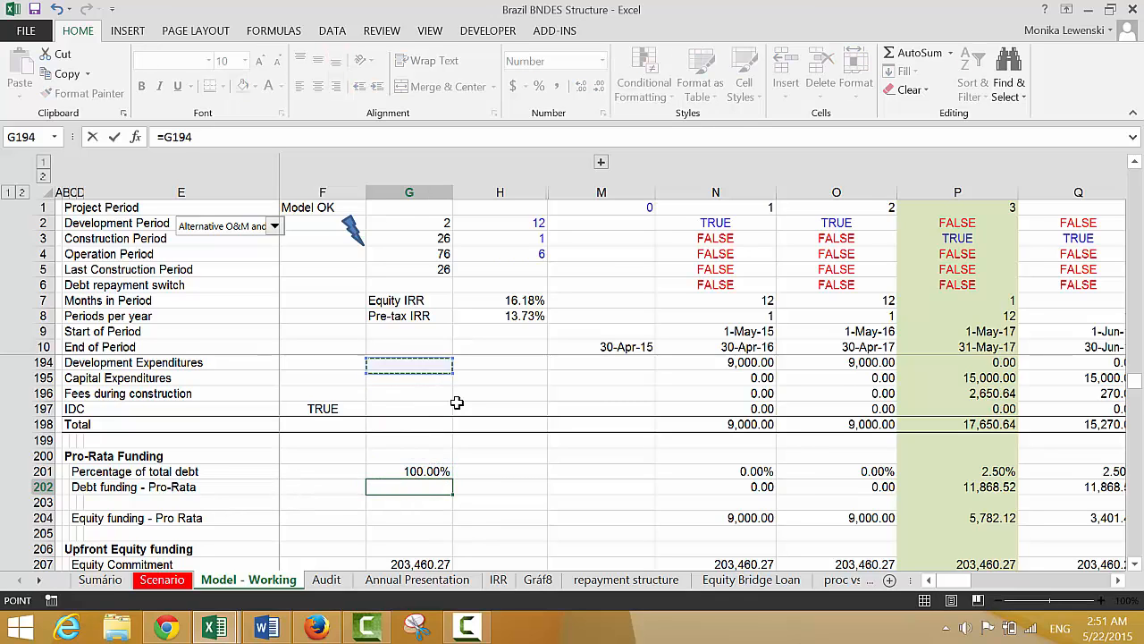
key(Up)
key(Up)
key(Down)
key(Down)
key(Down)
key(Down)
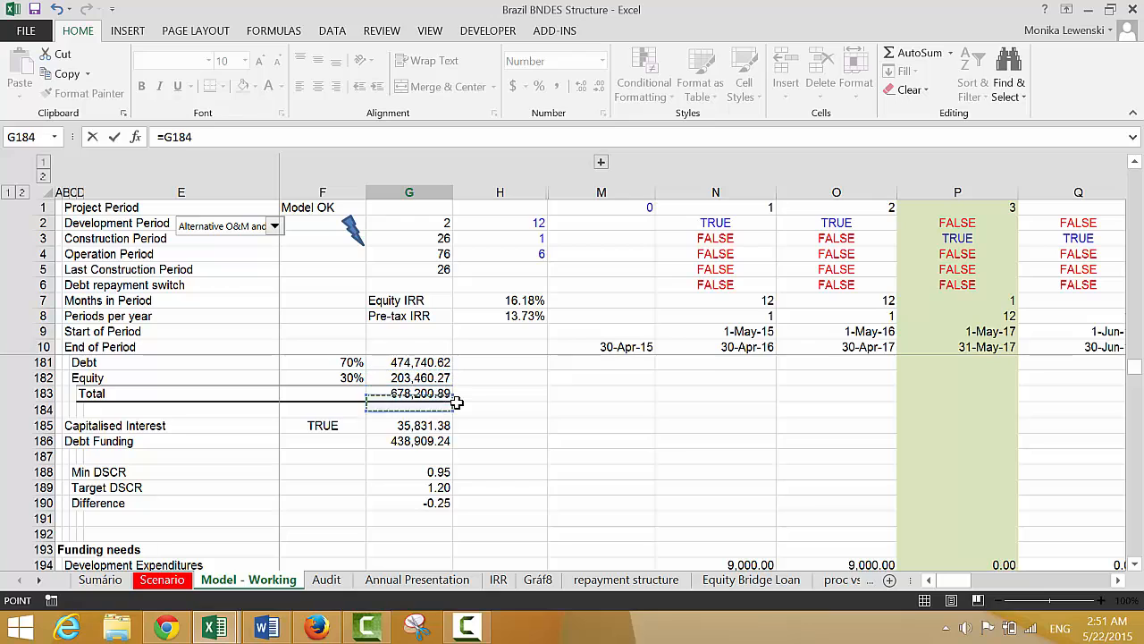
key(Down)
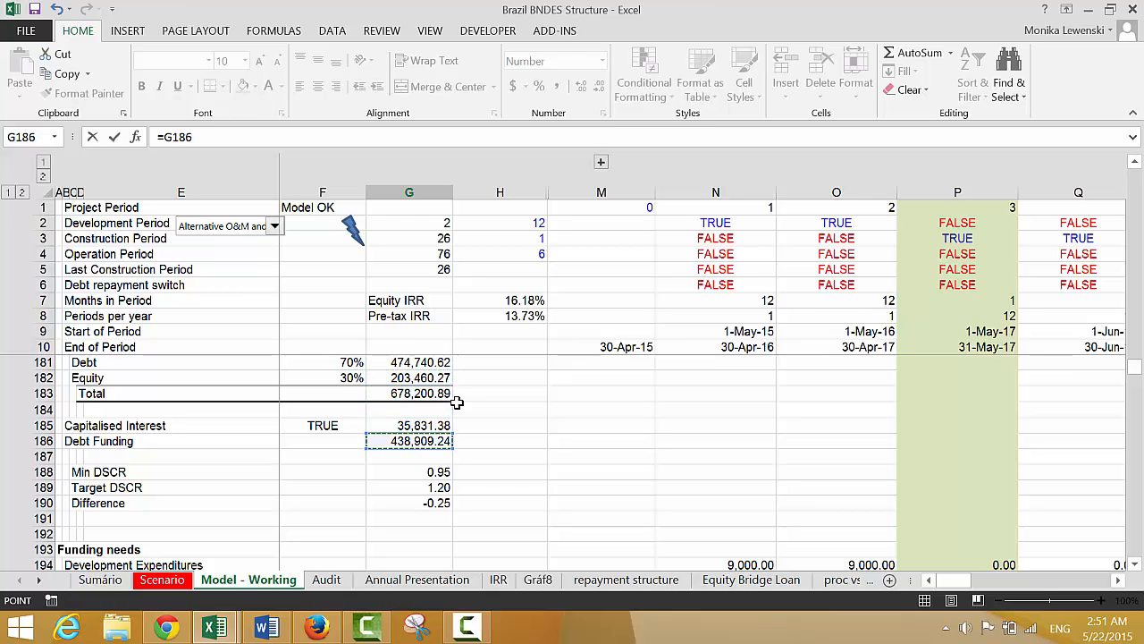
key(Return)
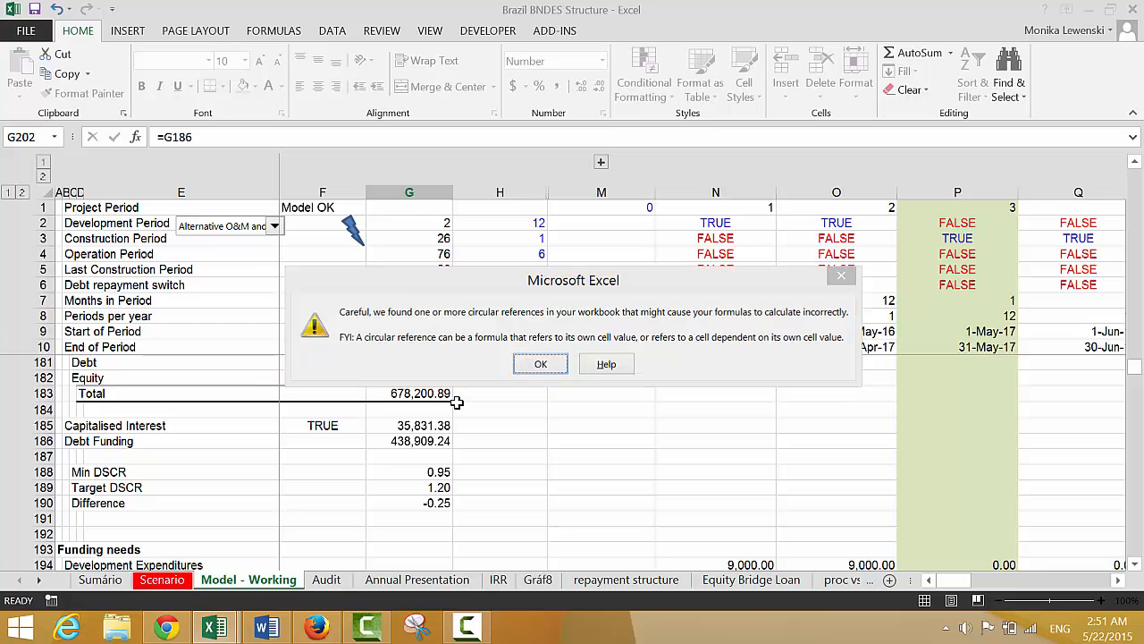
key(Return)
Follow the circular reference arrows through the funding sections into the Debt schedule and inspect the Debt refinance formula in G225
key(Down)
key(Down)
key(Down)
key(Down)
key(Down)
key(Down)
key(Down)
key(Down)
key(Down)
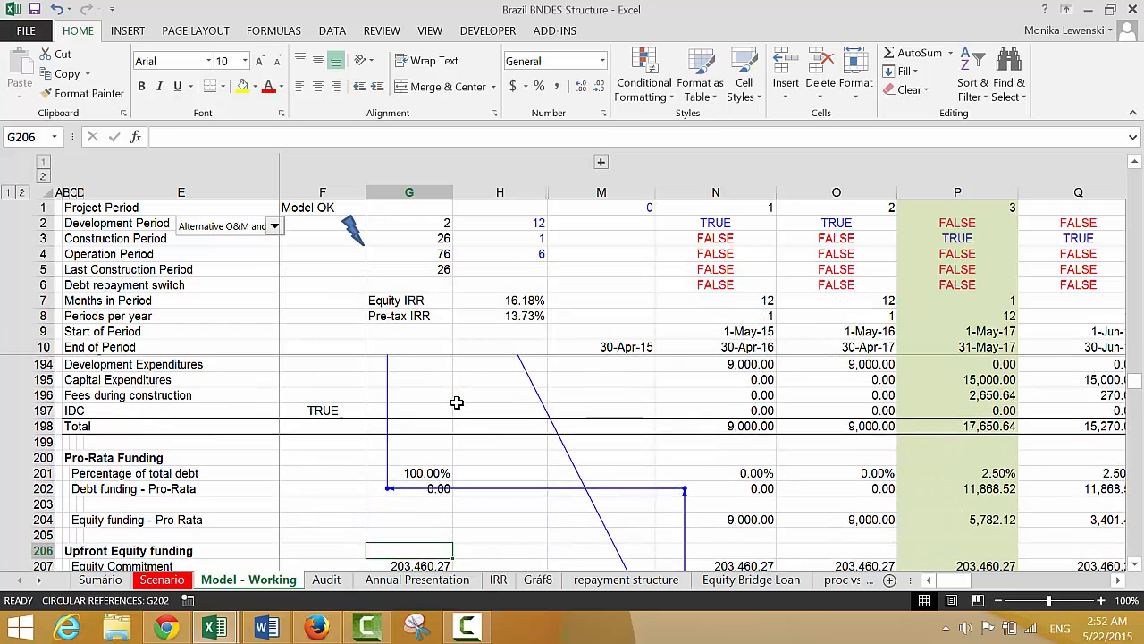
key(Down)
key(Down)
key(Down)
key(Down)
key(Down)
key(Down)
key(Down)
key(Down)
key(Down)
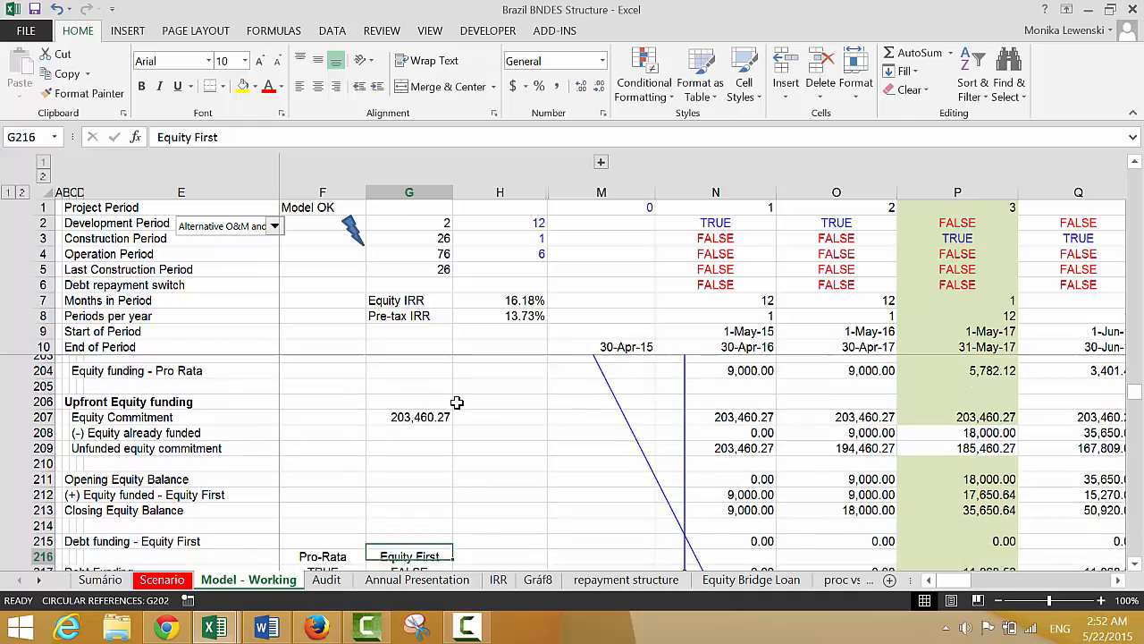
key(Down)
key(Down)
key(Down)
key(Down)
key(Down)
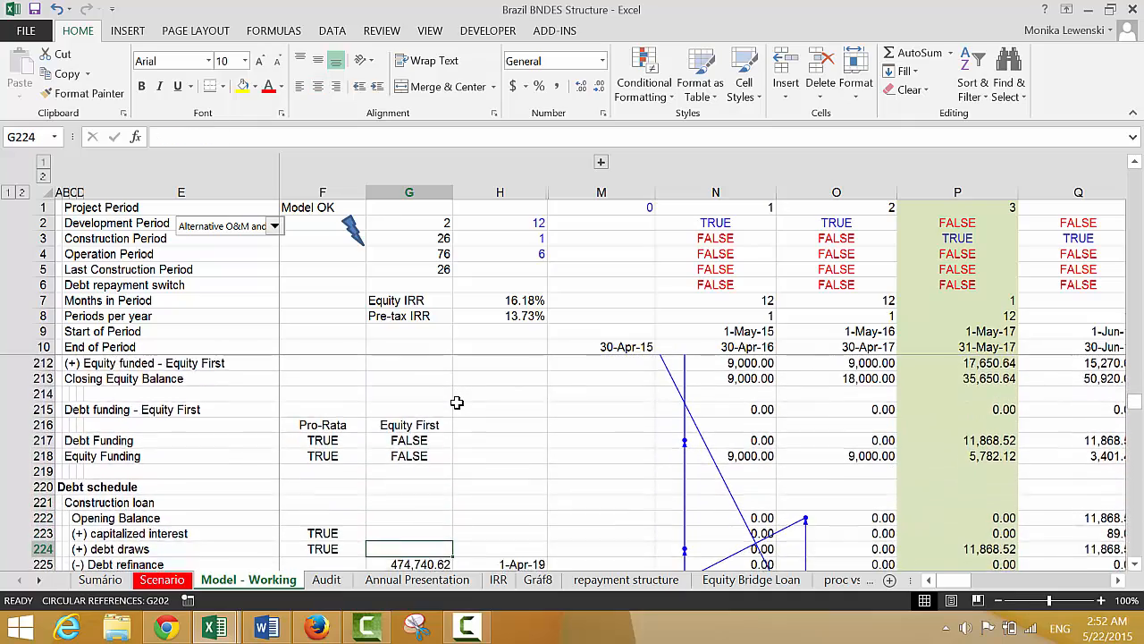
key(Up)
key(Up)
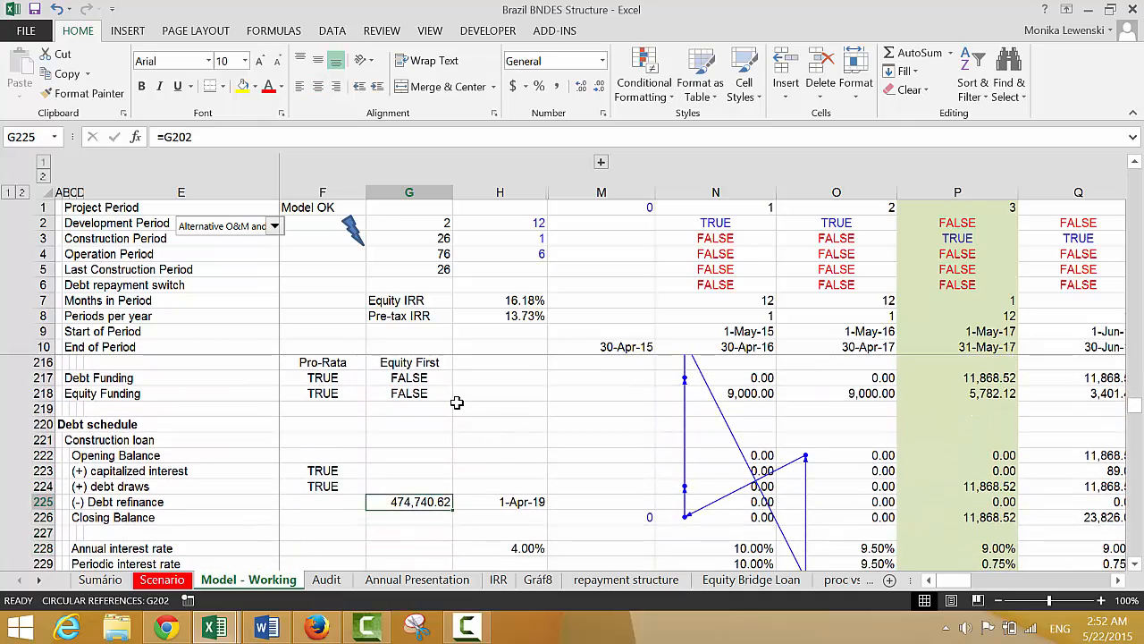
key(Up)
key(Up)
key(Down)
key(Down)
key(Down)
key(Down)
key(Down)
key(Down)
key(Down)
key(Down)
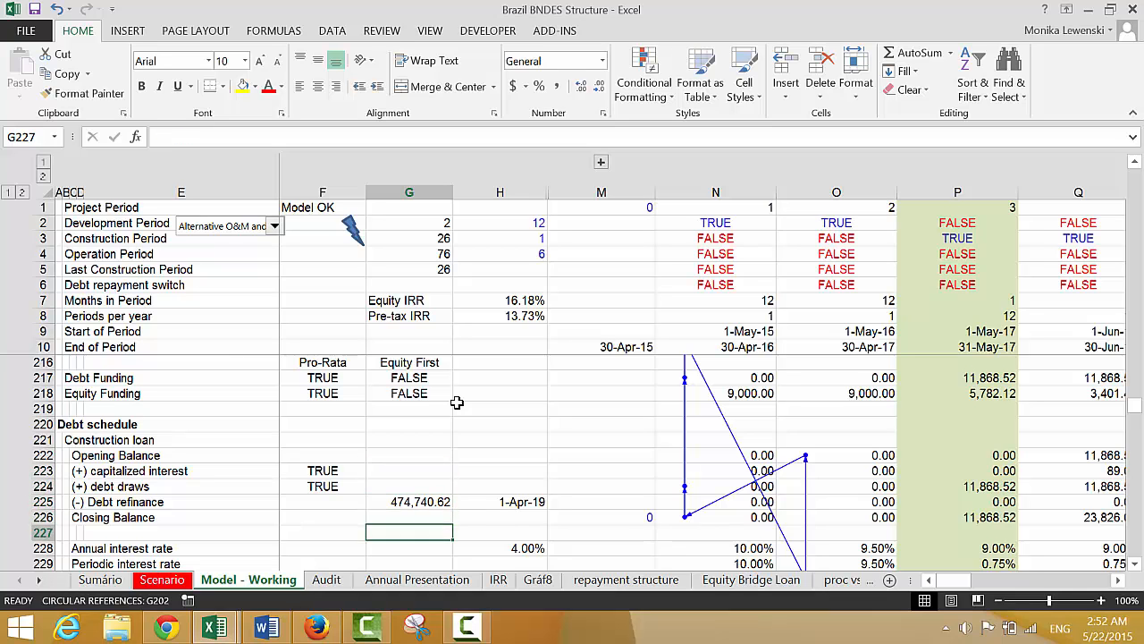
key(Up)
key(Up)
key(Up)
key(Up)
key(Up)
key(Up)
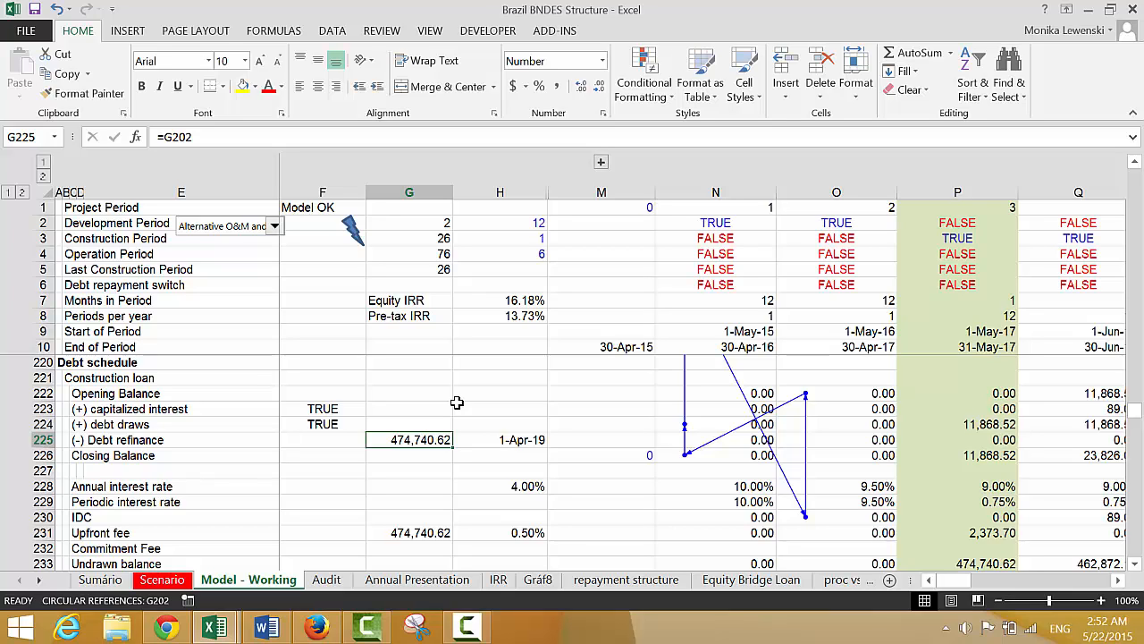
Examine the construction loan fee and Permanent Loan rows, then trace back up to the IDC and Total rows
key(Down)
key(Down)
key(Down)
key(Down)
key(Down)
key(Down)
key(Down)
key(Down)
key(Down)
key(Down)
key(Down)
key(Down)
key(Down)
key(Down)
key(Down)
key(Up)
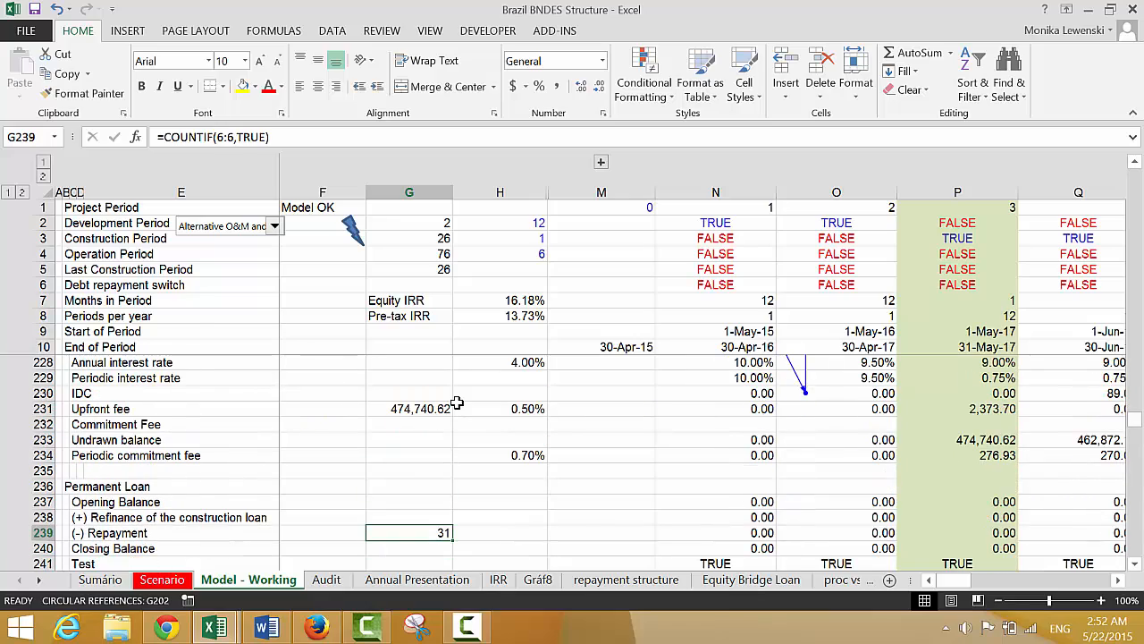
key(Up)
key(Up)
key(Up)
key(Up)
key(Up)
key(Up)
key(Up)
key(Up)
key(Up)
key(Up)
key(Up)
key(Up)
key(Up)
key(Up)
key(Up)
key(Up)
key(Up)
key(Up)
key(Up)
key(Up)
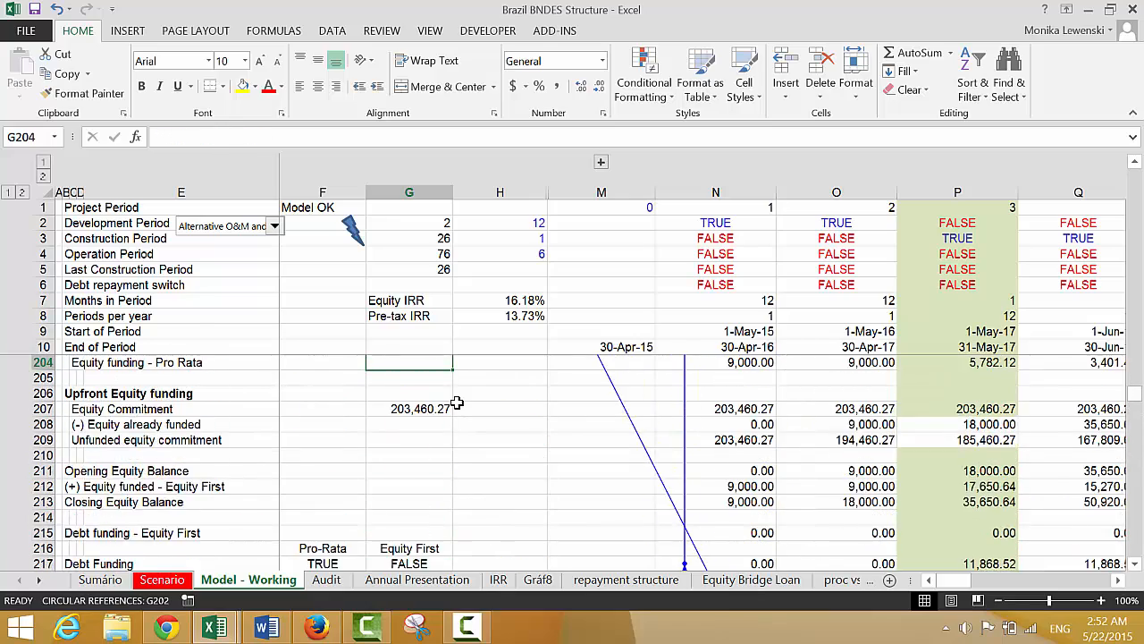
key(Up)
key(Up)
key(Up)
key(Up)
key(Up)
key(Up)
key(Up)
key(Up)
key(Up)
key(Up)
key(Up)
key(Up)
key(Up)
key(Up)
key(Up)
key(Up)
key(Up)
key(Up)
key(Up)
key(Up)
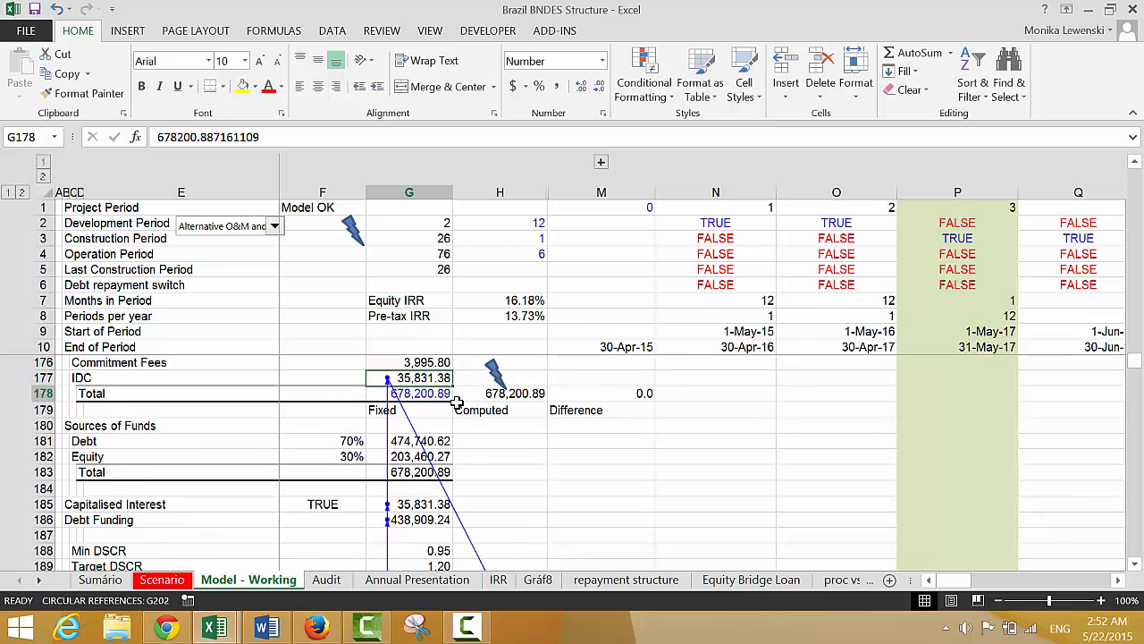
Add a computed capitalised interest figure in H185 that references IDC, with =G177
key(Down)
key(Down)
key(Down)
key(Down)
key(Down)
key(Down)
key(Down)
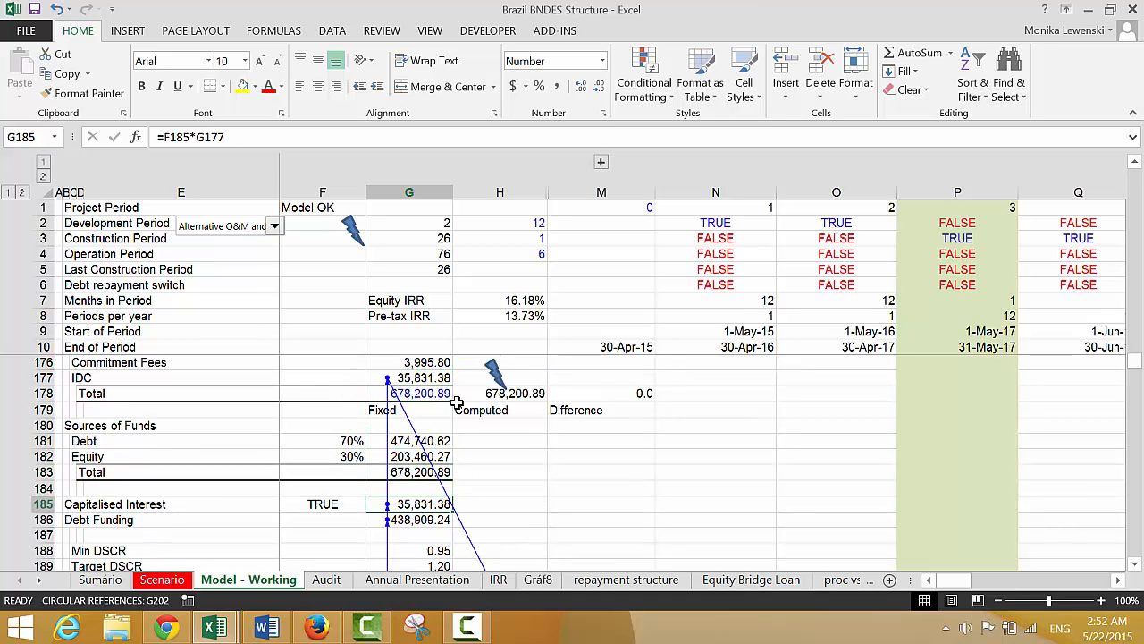
key(Right)
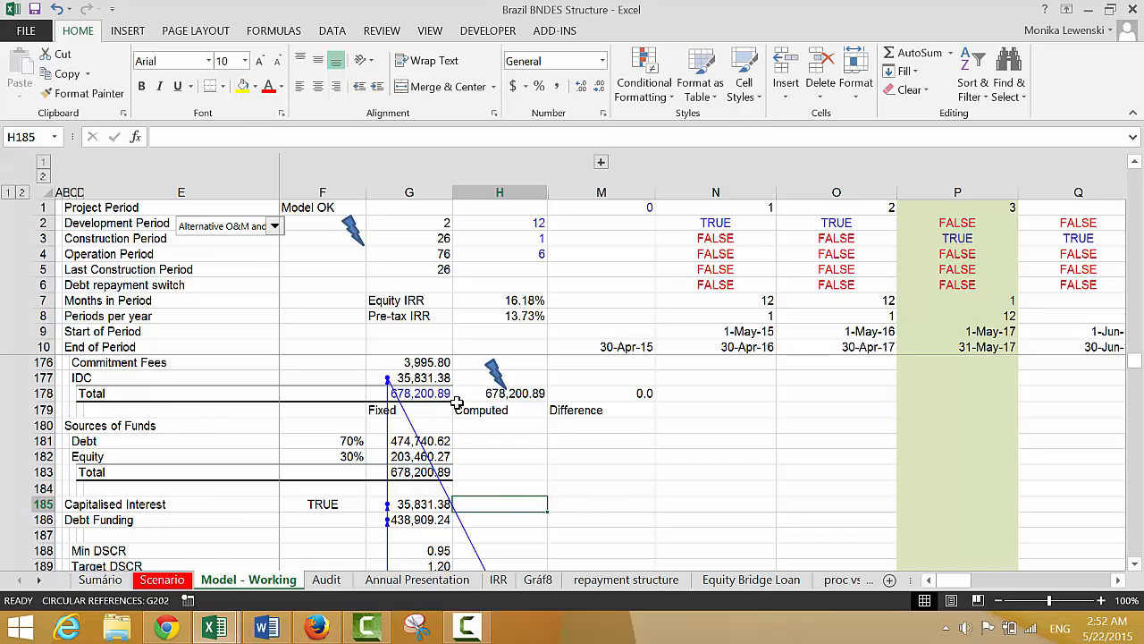
text(=)
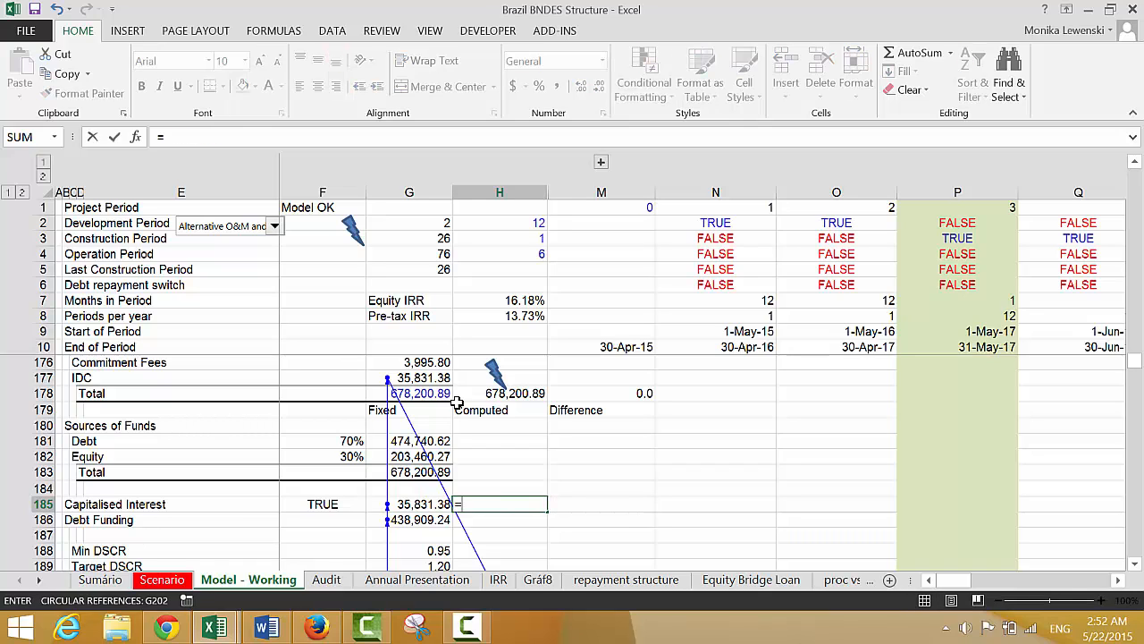
key(Up)
key(Up)
key(Up)
key(Up)
key(Up)
key(Up)
key(Up)
key(Up)
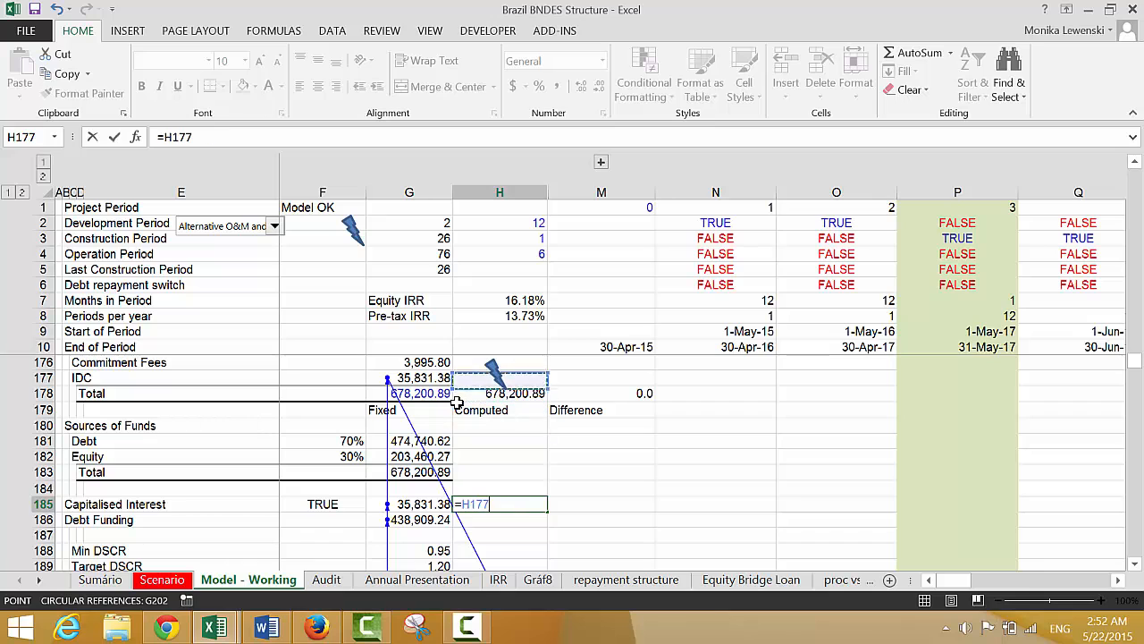
key(Left)
key(Return)
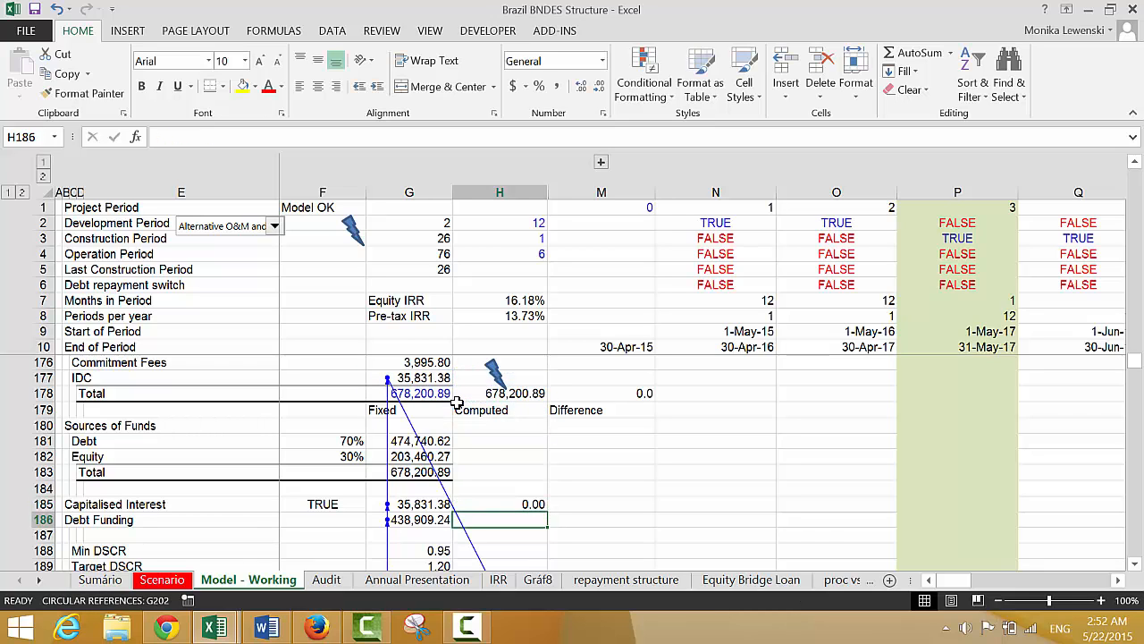
Overwrite the capitalised interest formula in G185 with the fixed value 350,000
key(Up)
key(Left)
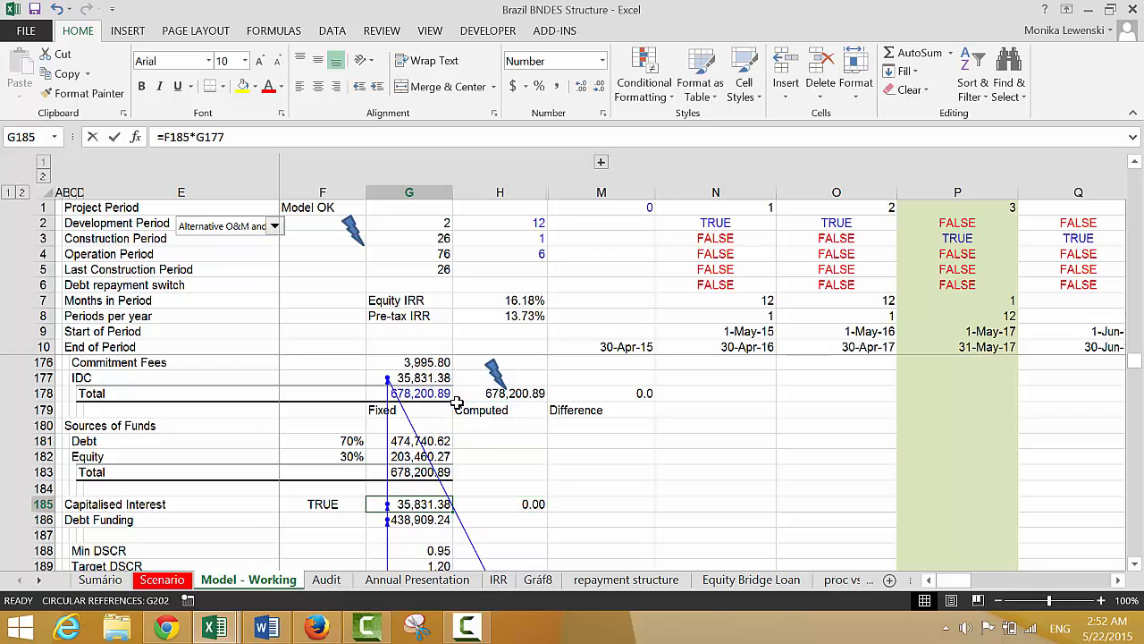
text(35)
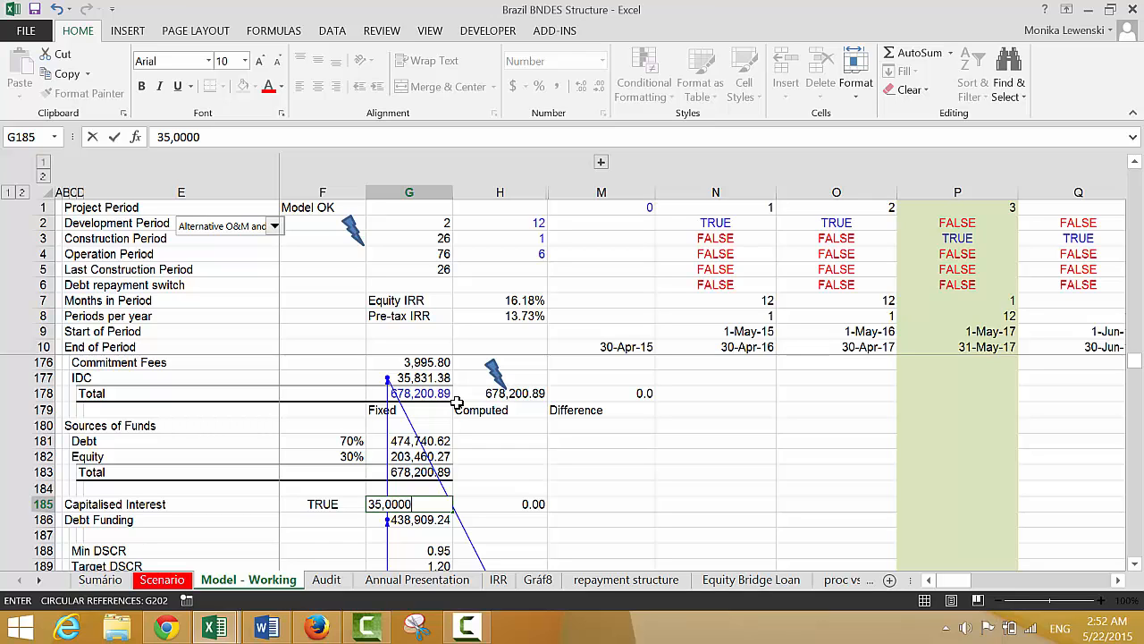
key(Return)
key(Up)
key(Right)
key(Right)
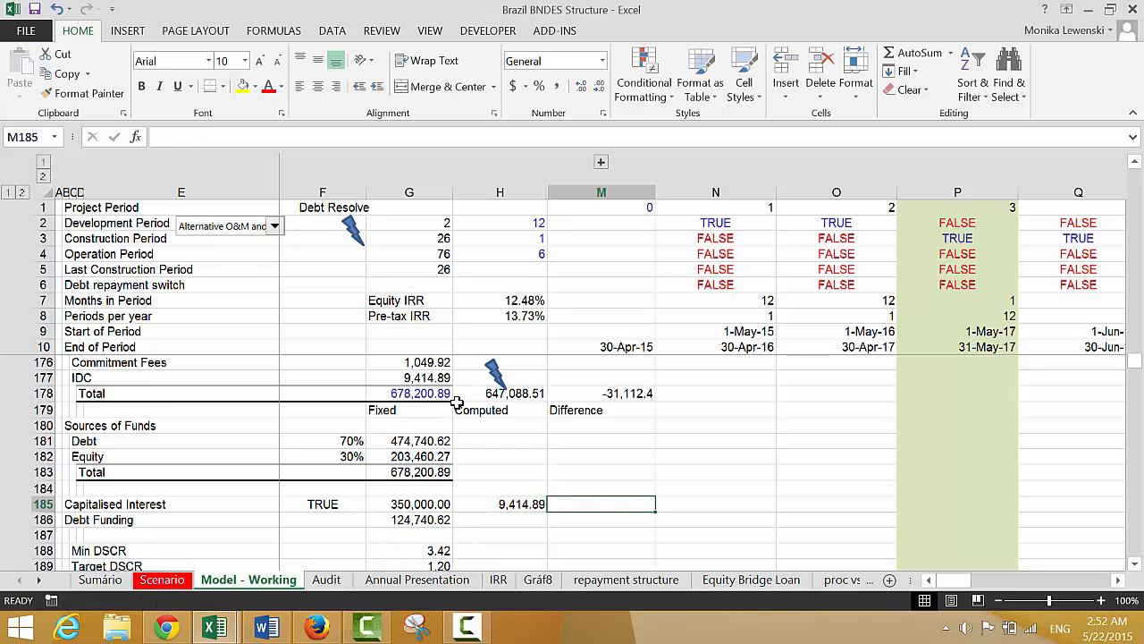
text(=)
key(Left)
key(Left)
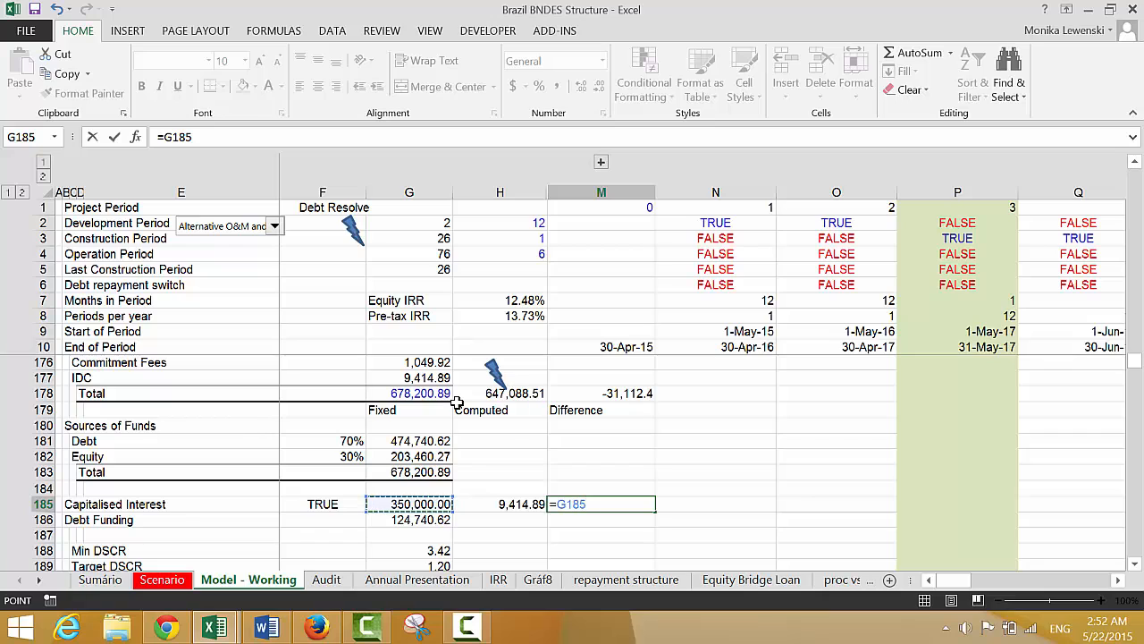
key(Escape)
Set the fixed capitalised interest value in G185 to 35,000
key(Left)
key(Left)
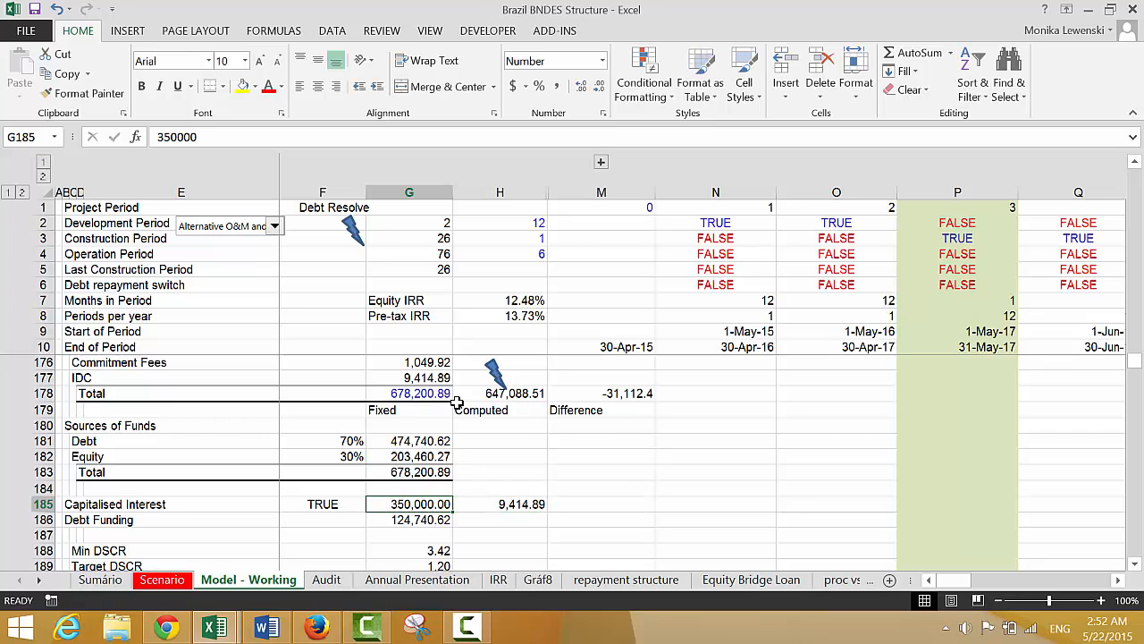
text(3)
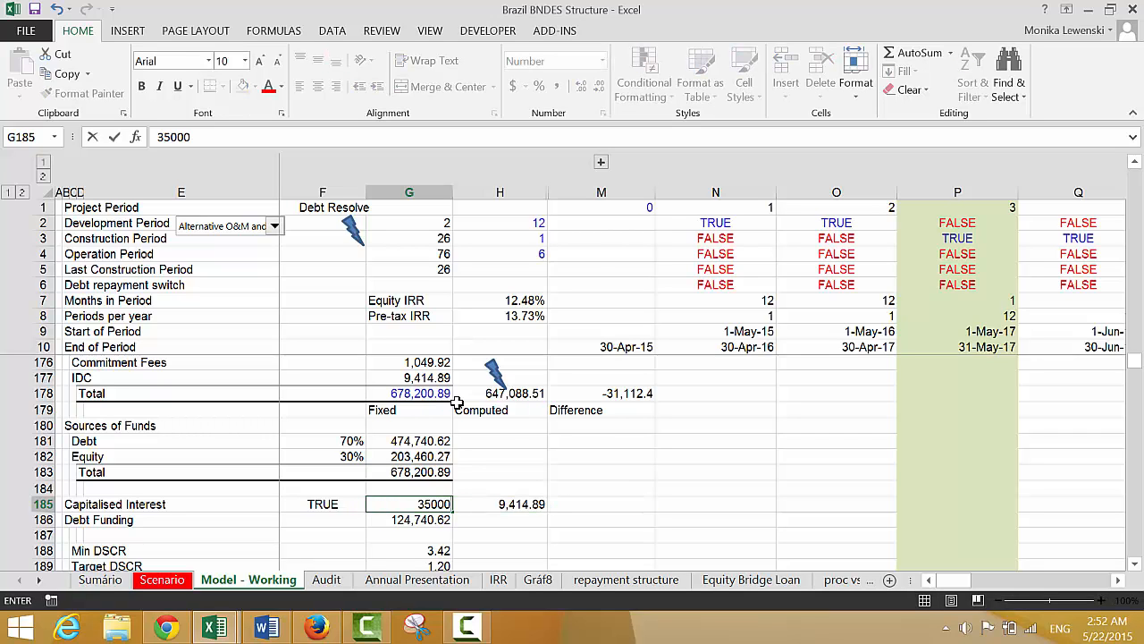
key(Return)
Calculate the capitalised interest difference in M185 as computed minus fixed, with =H185-G185
key(Up)
key(Right)
key(Right)
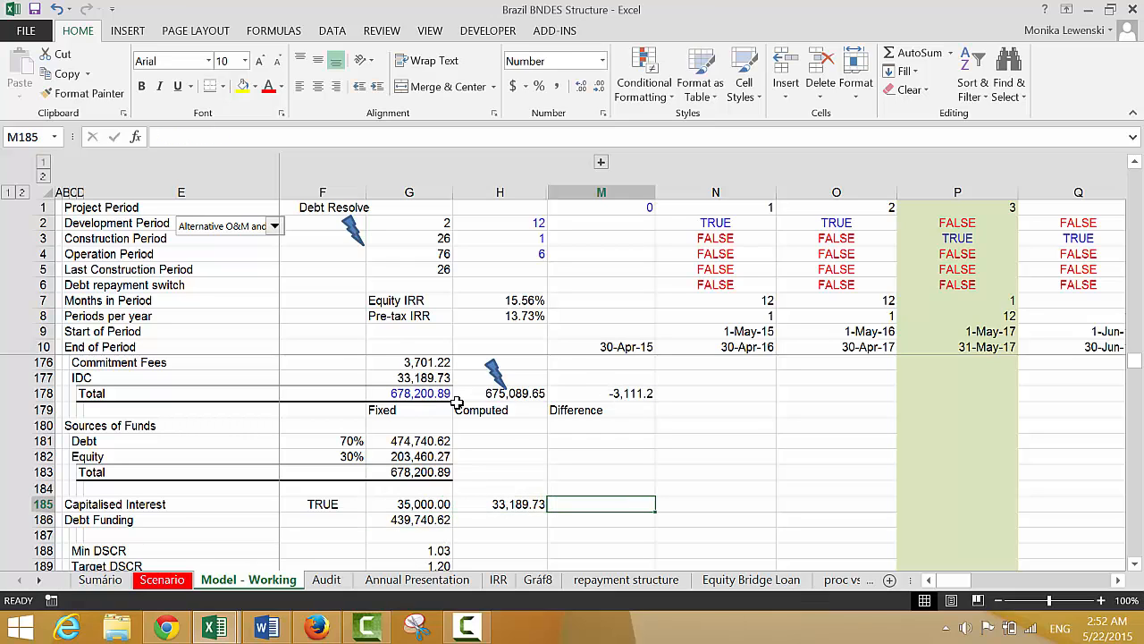
text(=)
key(Left)
text(-)
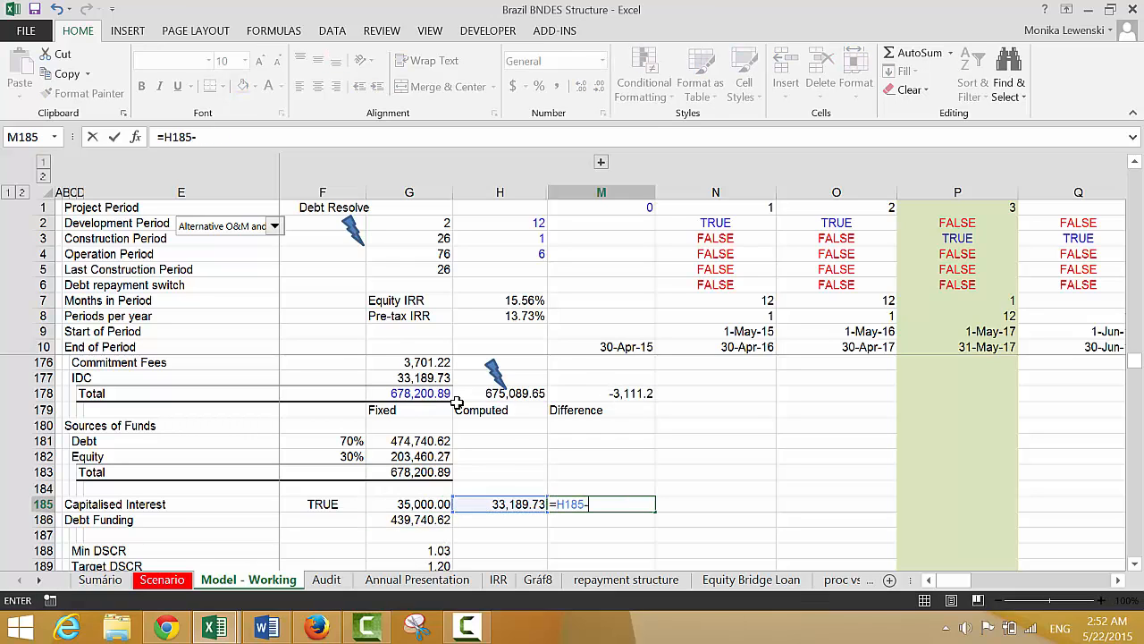
key(Left)
key(Left)
key(Return)
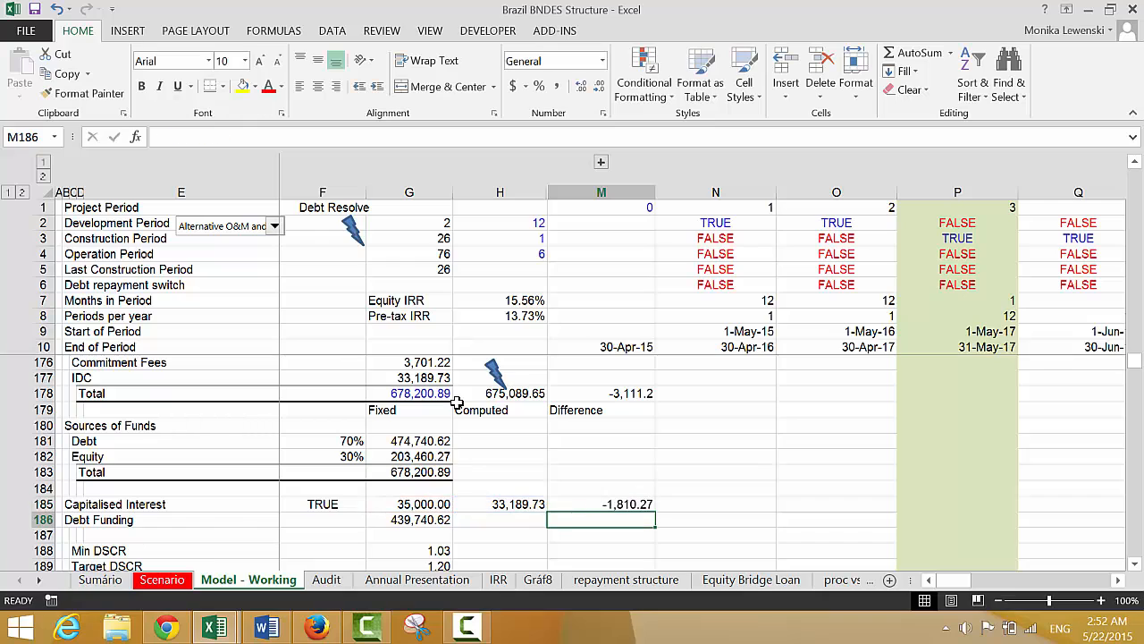
Insert two blank rows between the Capitalised Interest and Debt Funding rows, at row 186
key(Left)
key(Left)
key(Right)
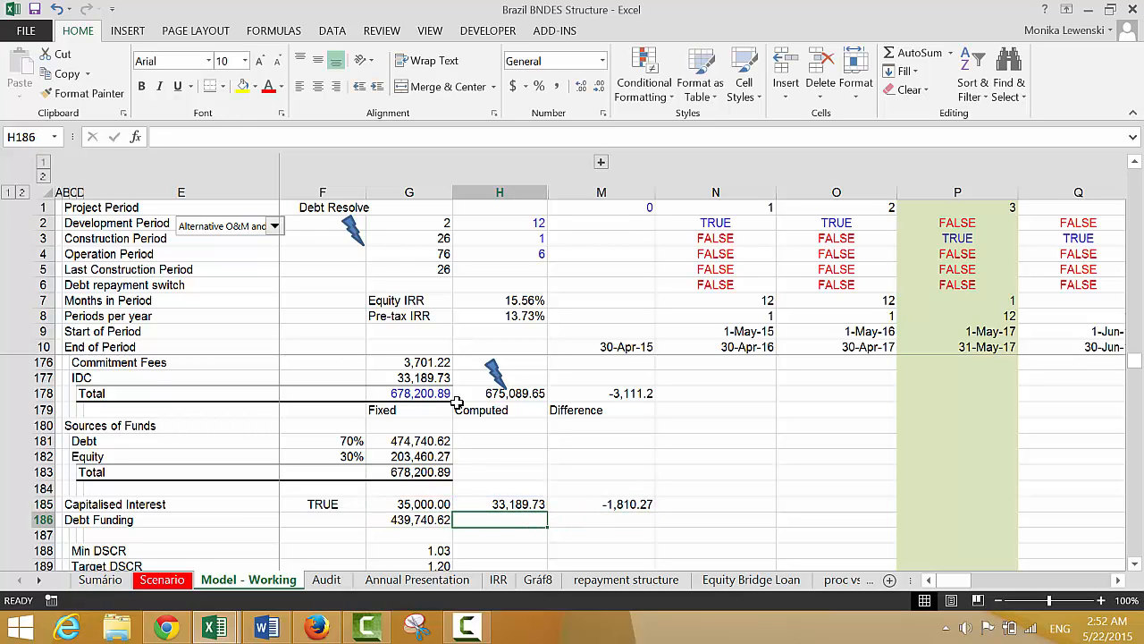
key(Left)
key(Left)
key(Left)
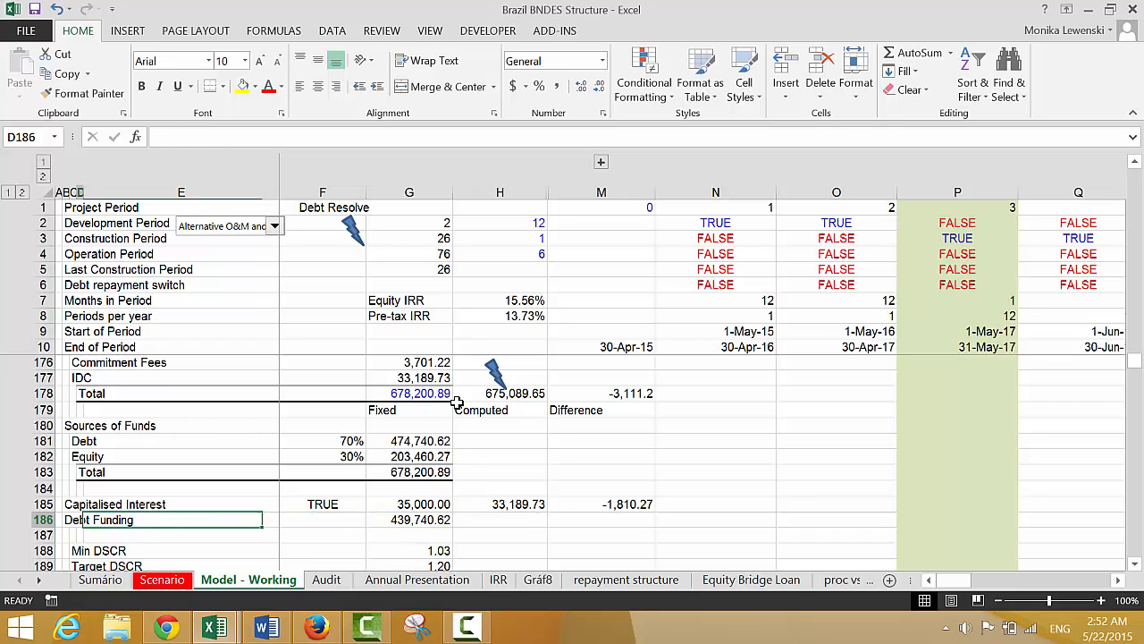
key(Left)
key(shift+space)
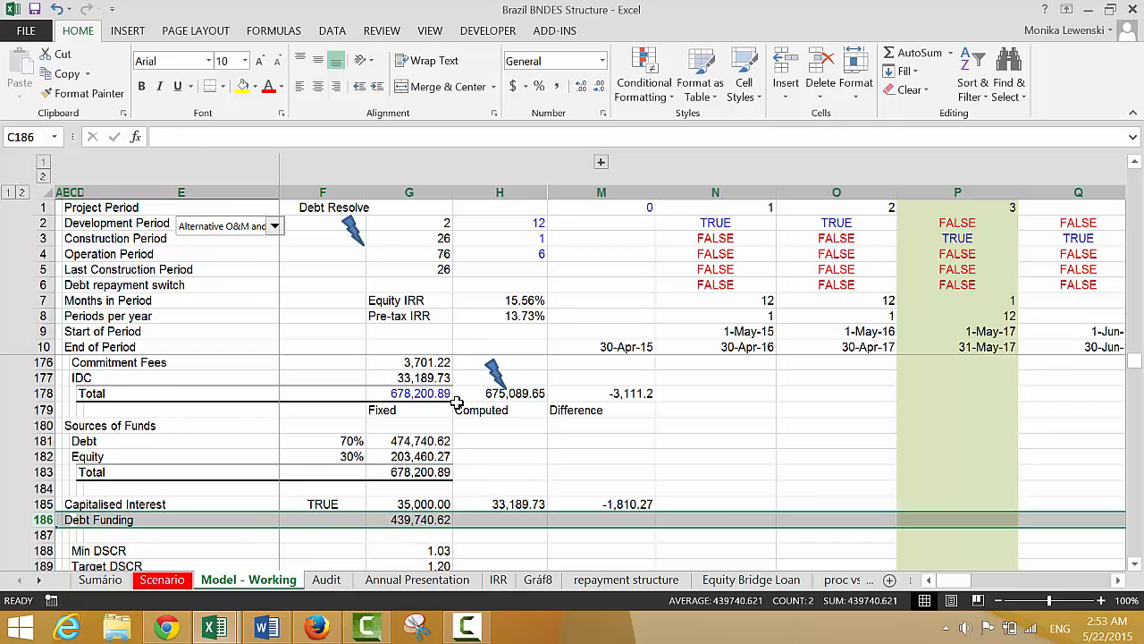
key(ctrl+shift+plus)
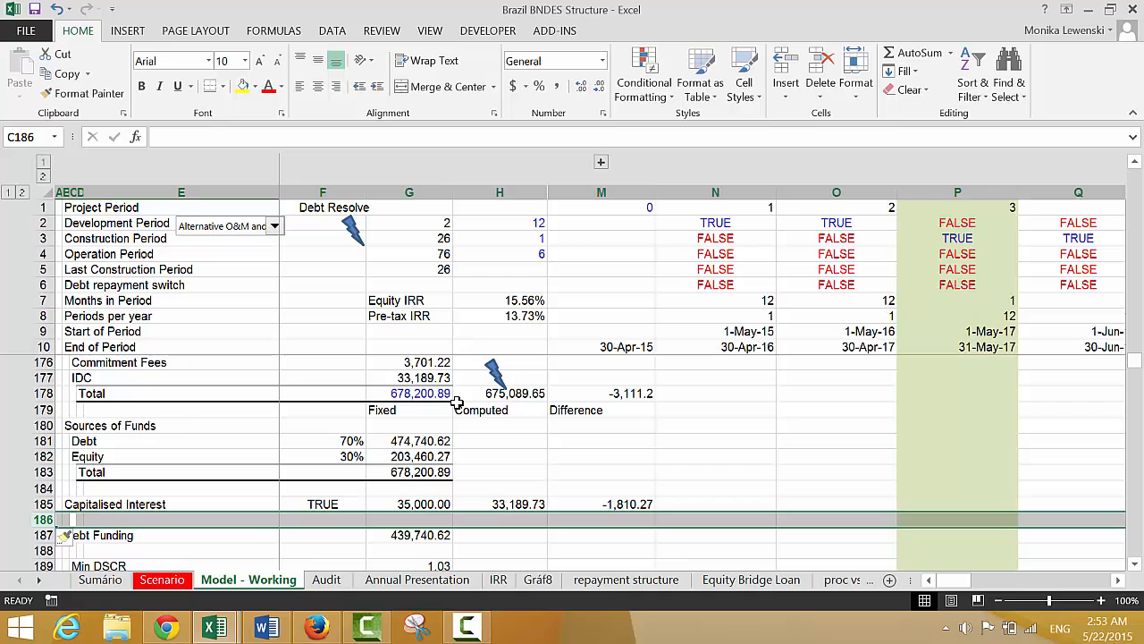
key(ctrl+shift+plus)
Label the fixed capitalised interest value by entering Fix IDC beneath it in G186
key(Right)
key(Right)
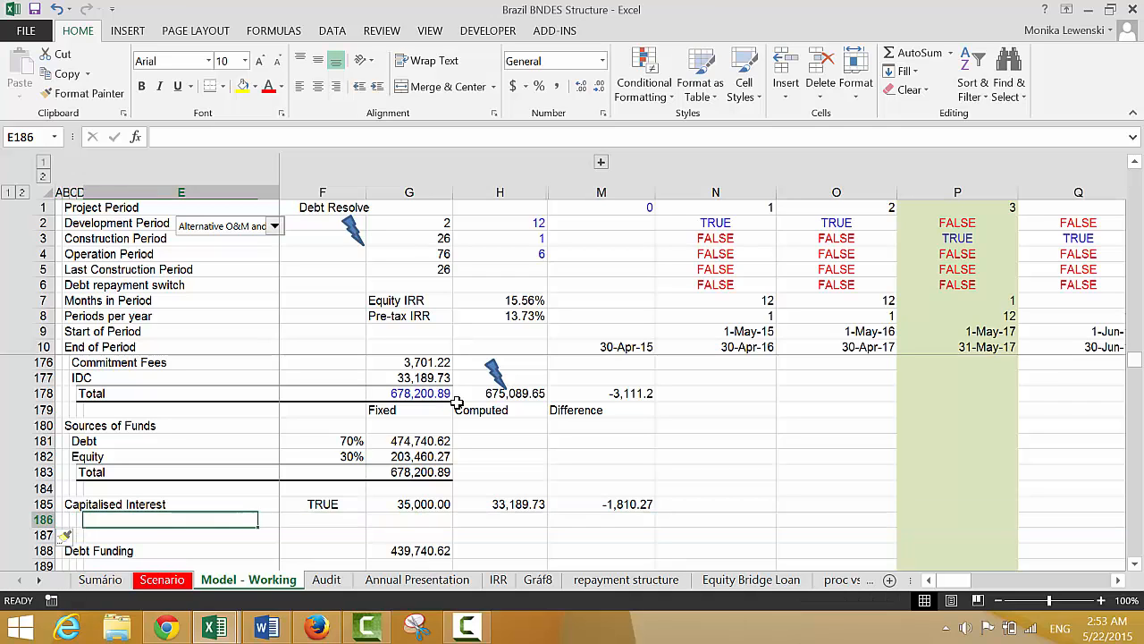
key(Right)
key(Right)
text(Co)
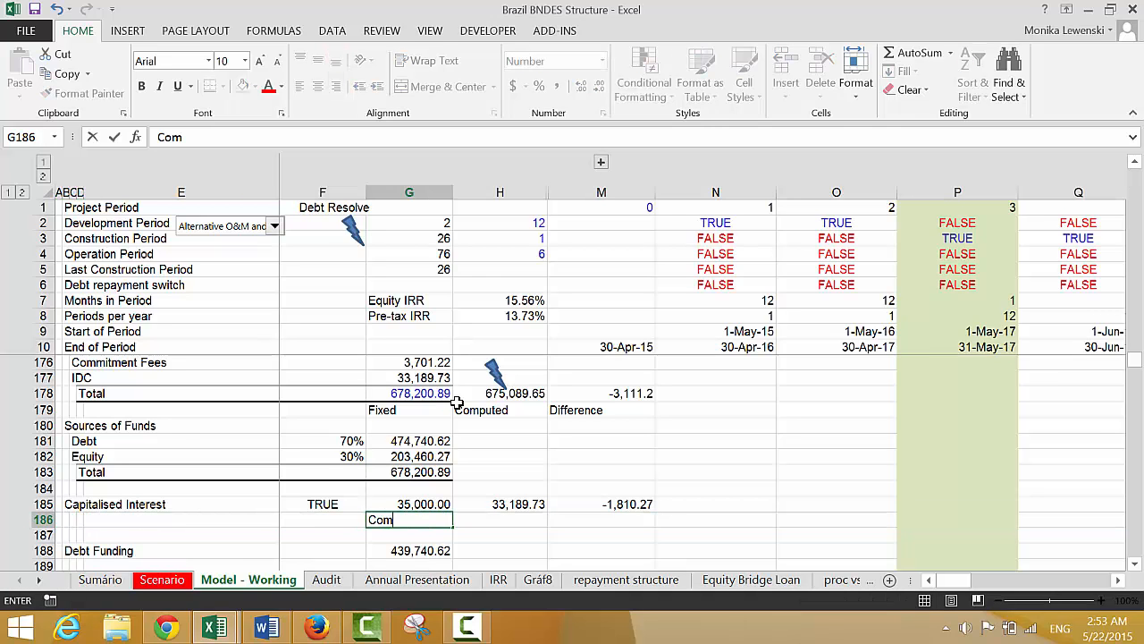
text(m)
key(BackSpace)
key(BackSpace)
key(BackSpace)
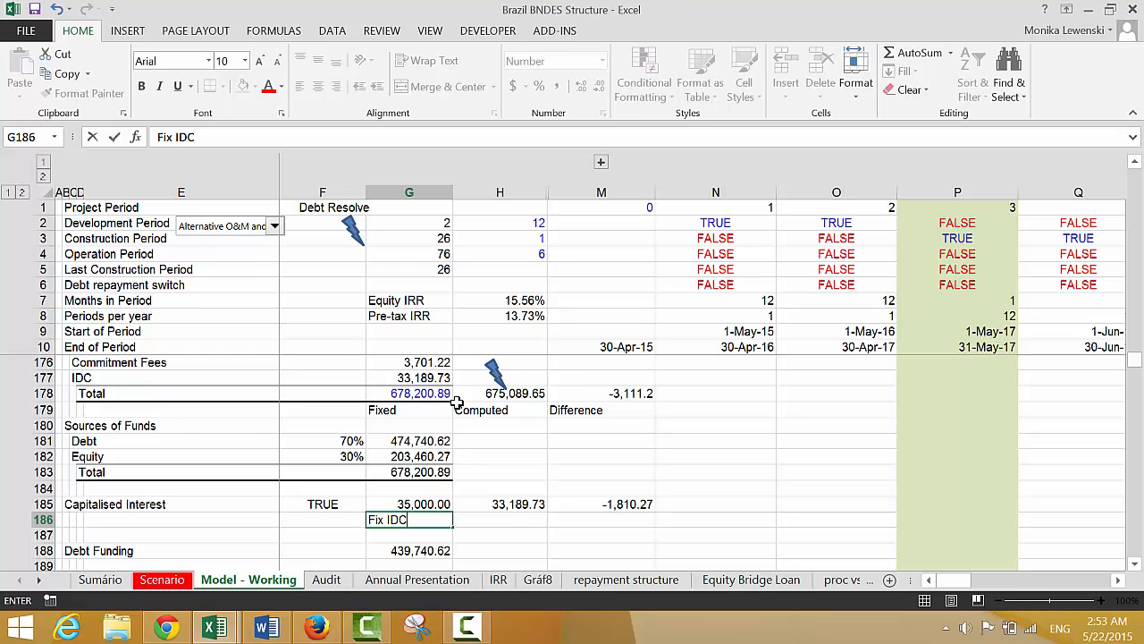
key(Return)
key(Up)
Label the computed and difference values with Comp IDC in H186 and Dff IDC in M186
key(Right)
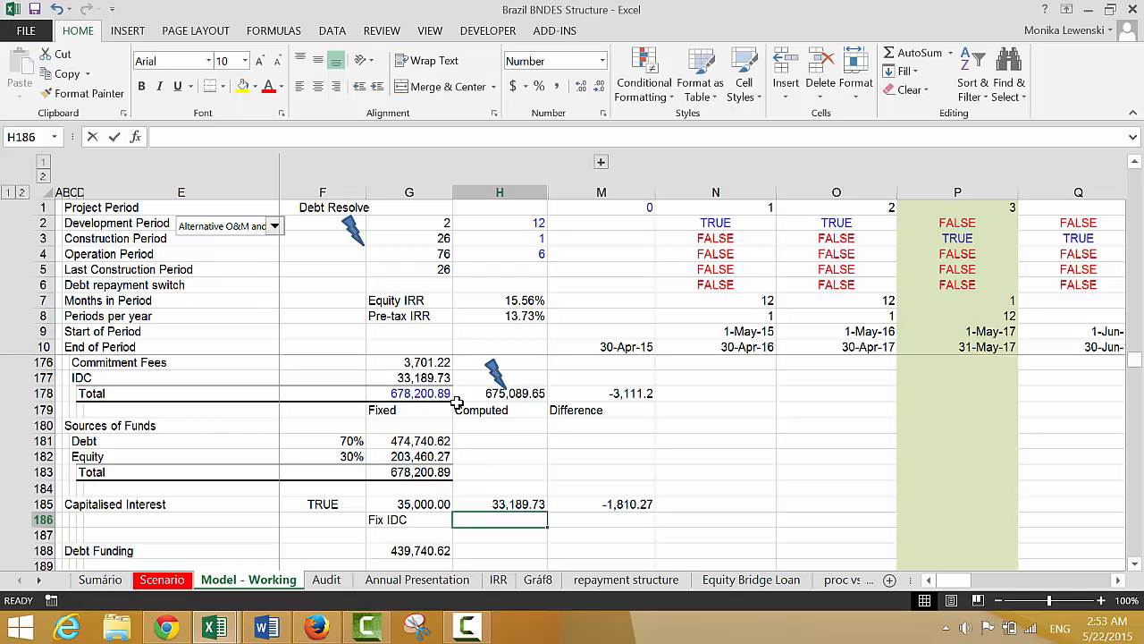
text(Cp)
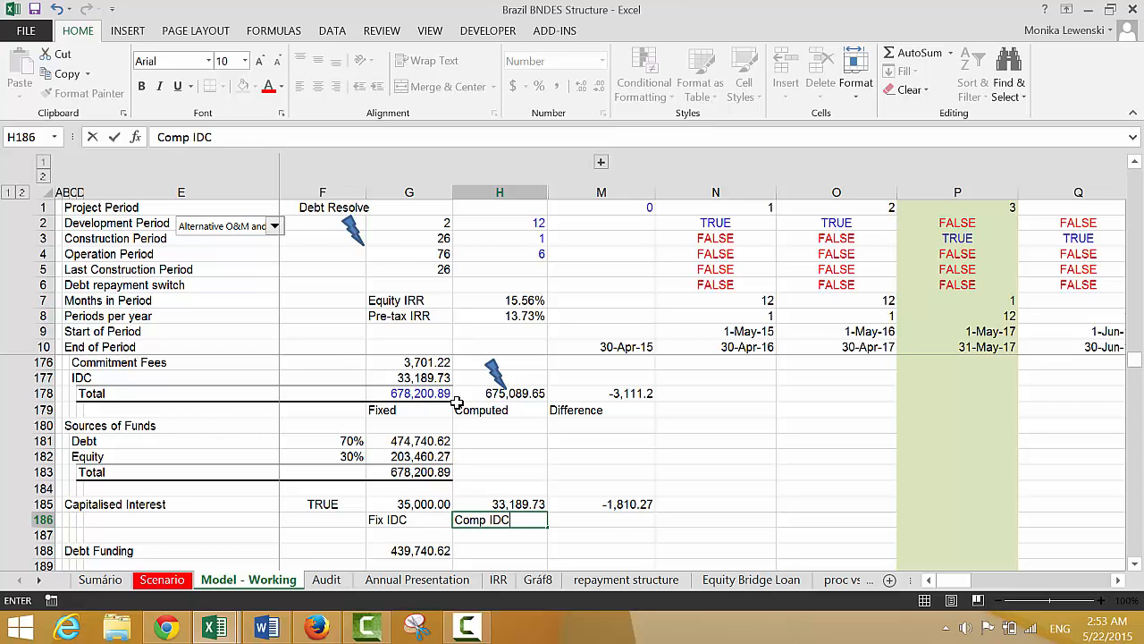
key(Down)
key(Up)
key(Right)
text(D)
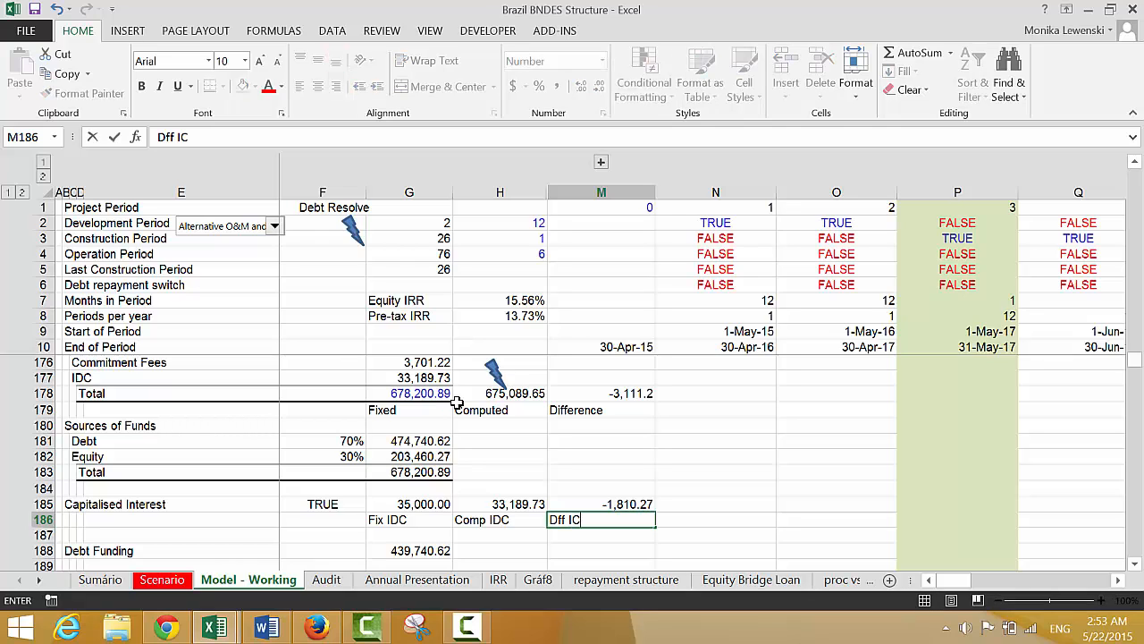
text(ff IDC)
key(Return)
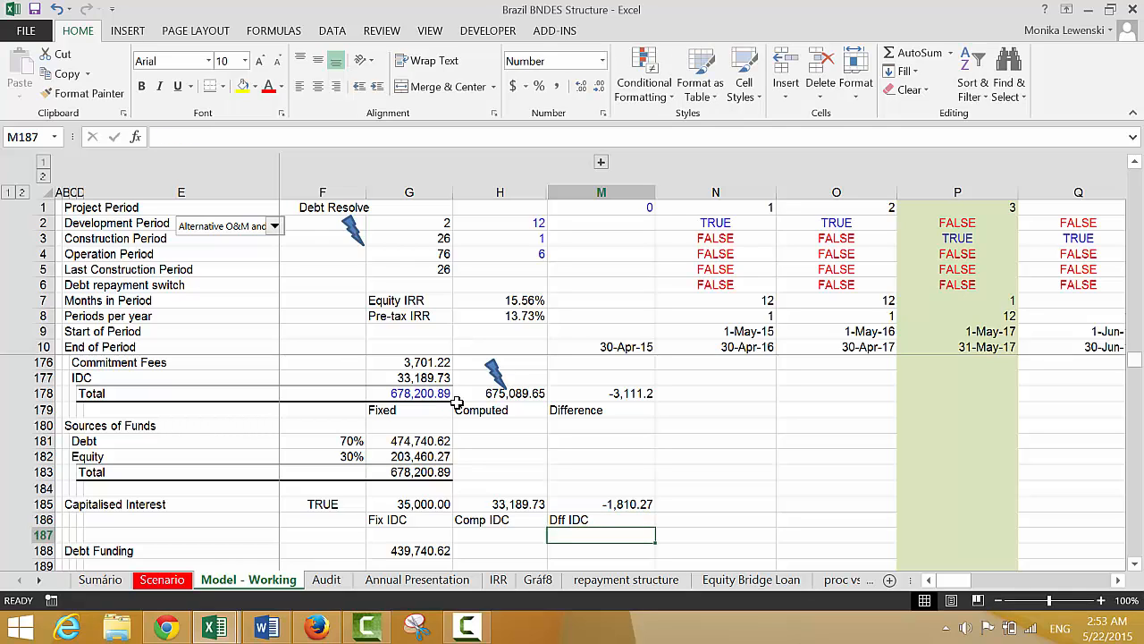
Create range names for G185:M185 from the labels in the bottom row of G185:M186
key(Up)
key(Up)
key(Left)
key(Left)
key(shift+Down)
key(shift+Right)
key(shift+Right)
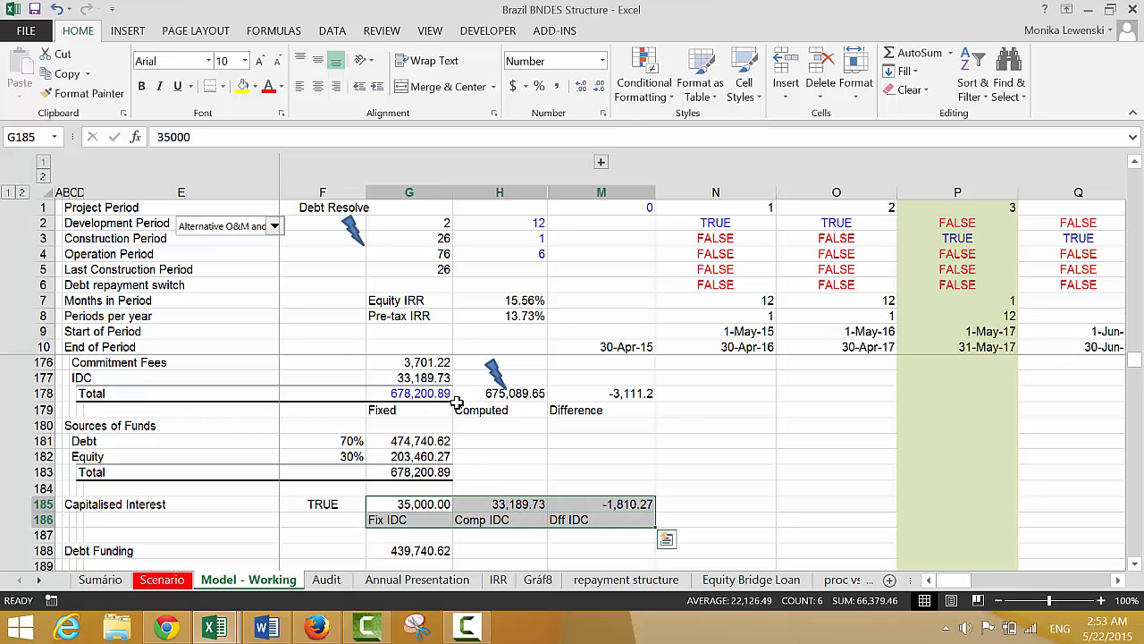
key(ctrl+shift+F3)
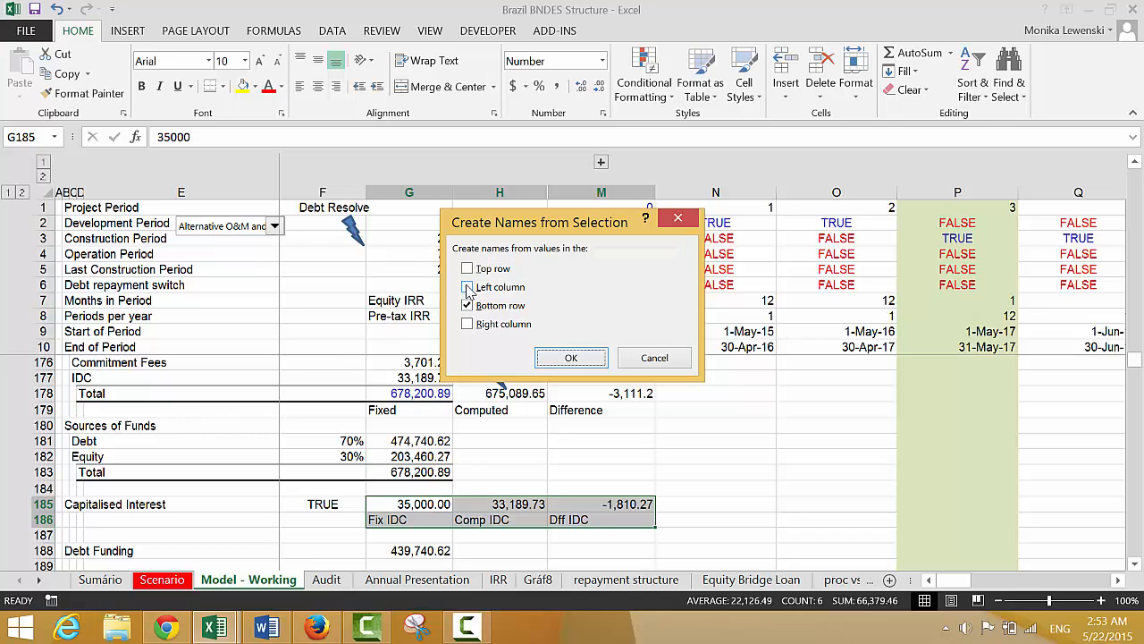
key(Return)
Insert more blank rows directly above the Debt Funding row, at row 188
key(Left)
key(Down)
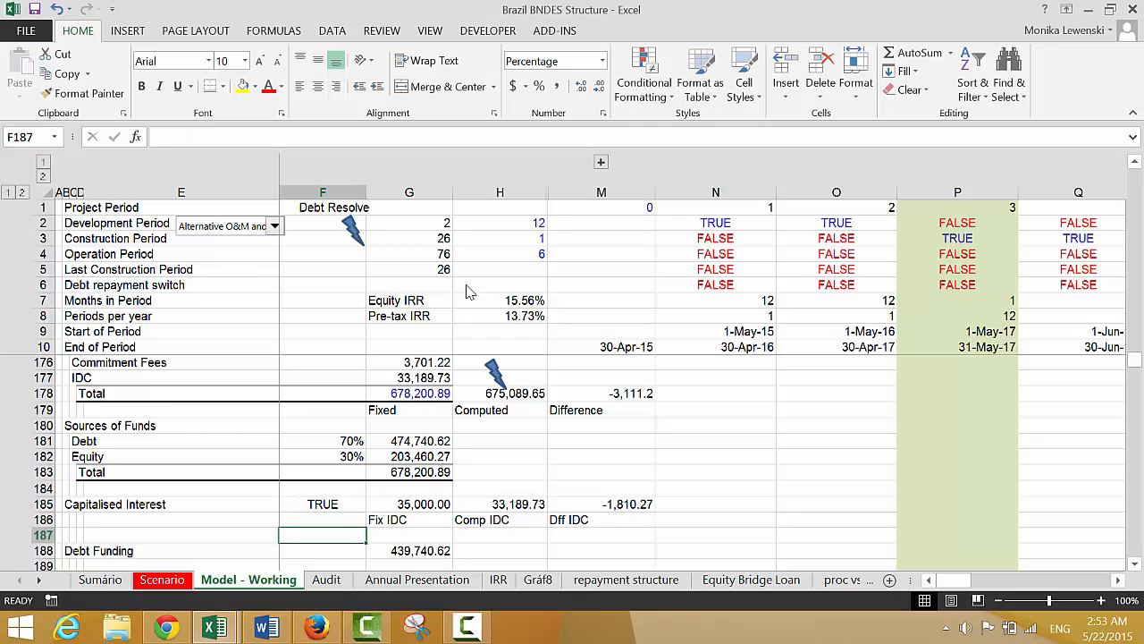
key(Right)
key(Up)
key(Down)
key(Down)
key(Down)
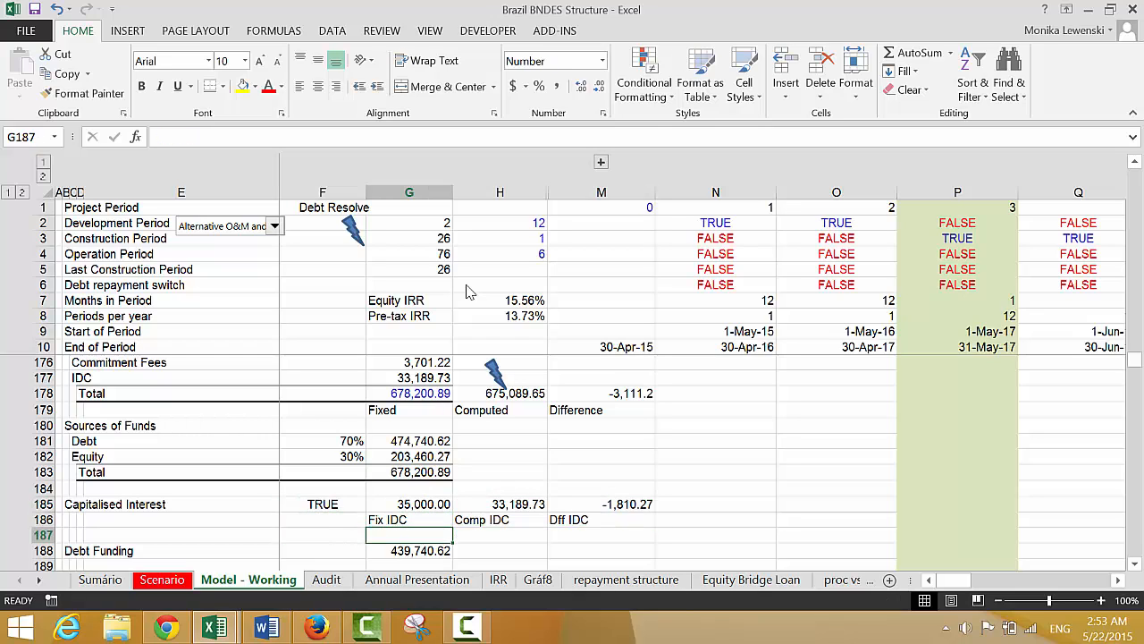
key(Left)
key(Left)
key(Left)
key(Left)
key(Left)
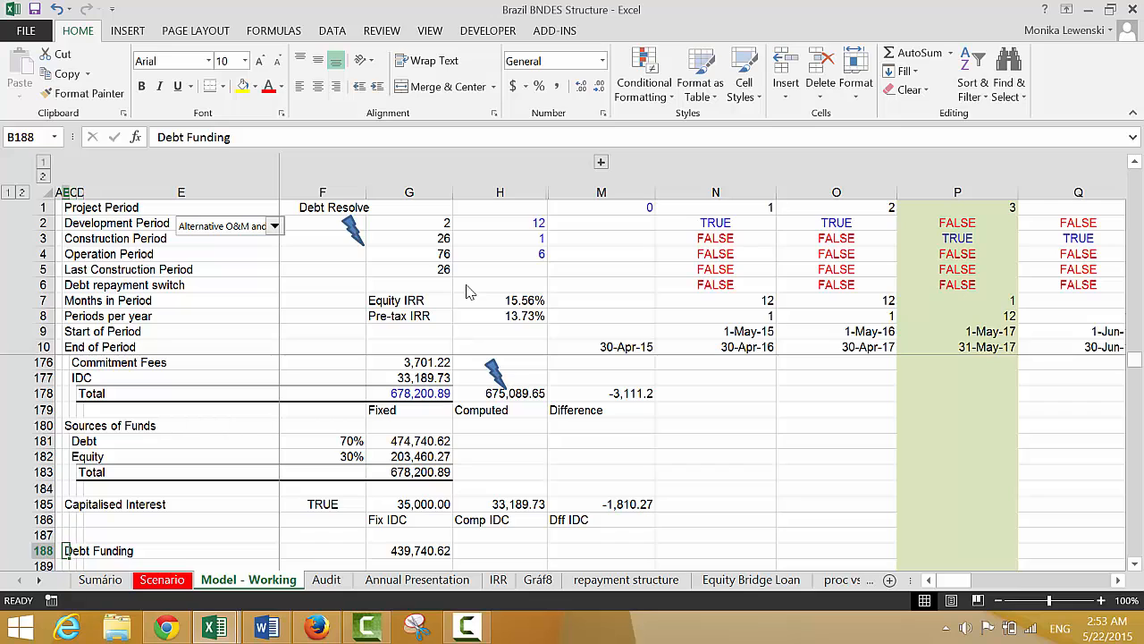
key(shift+space)
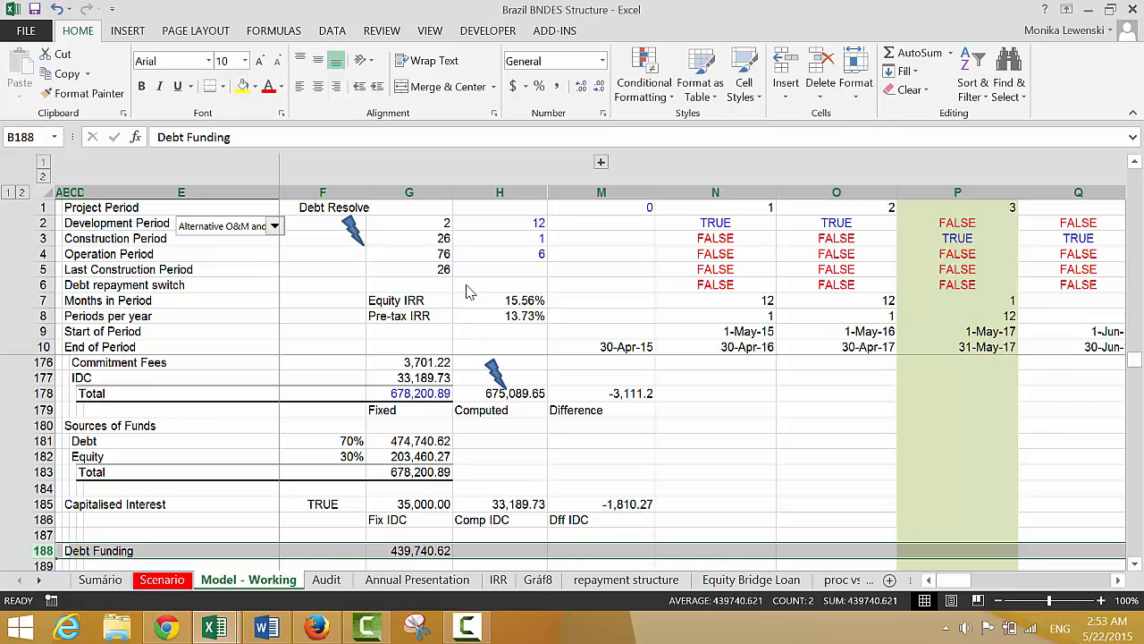
key(ctrl+shift+equal)
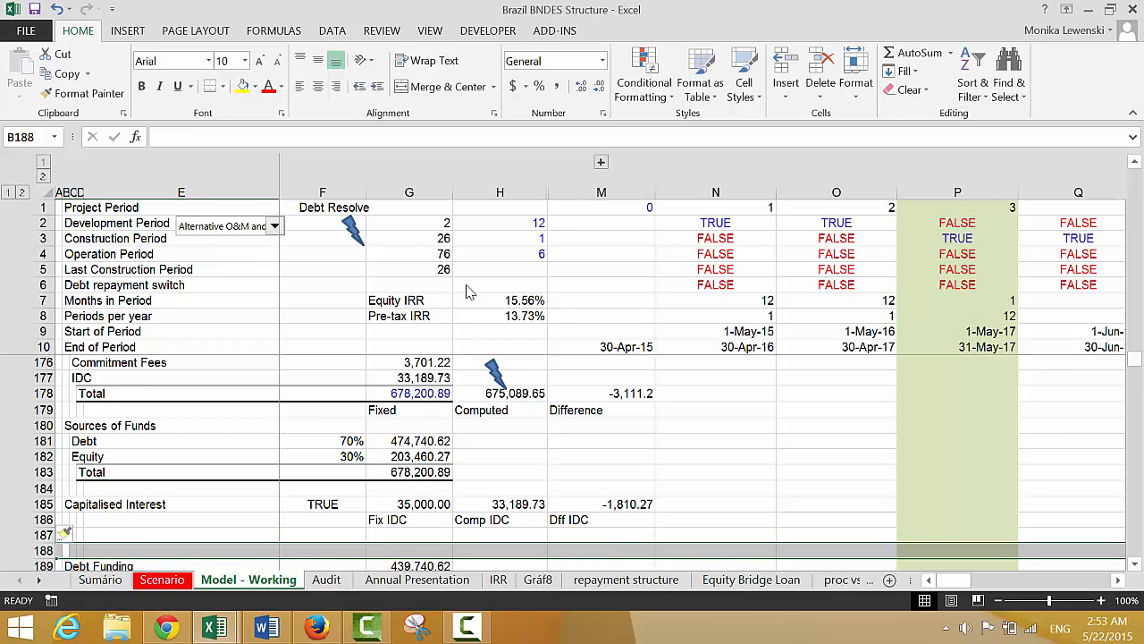
Enter the row label Total Difference in C188
key(Right)
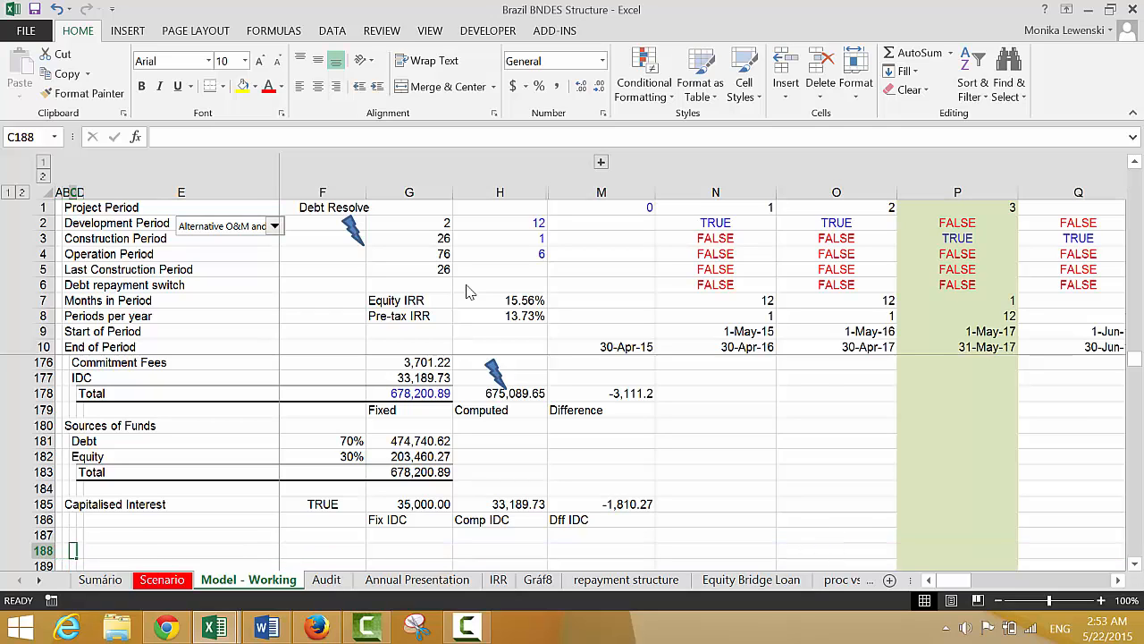
text(Total Difference)
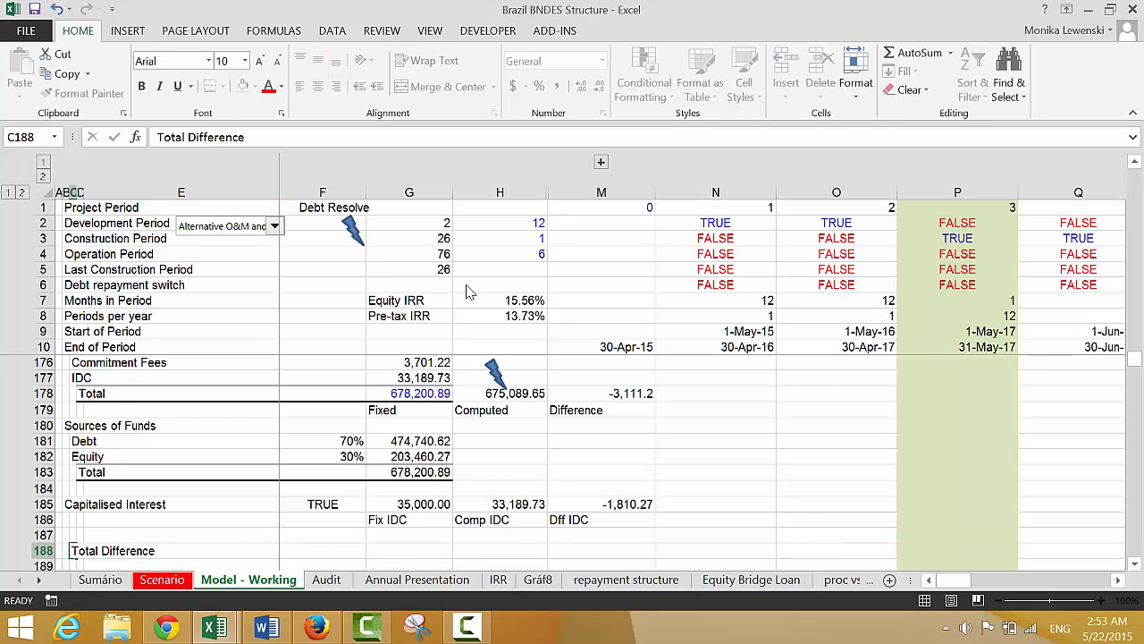
key(Down)
key(Up)
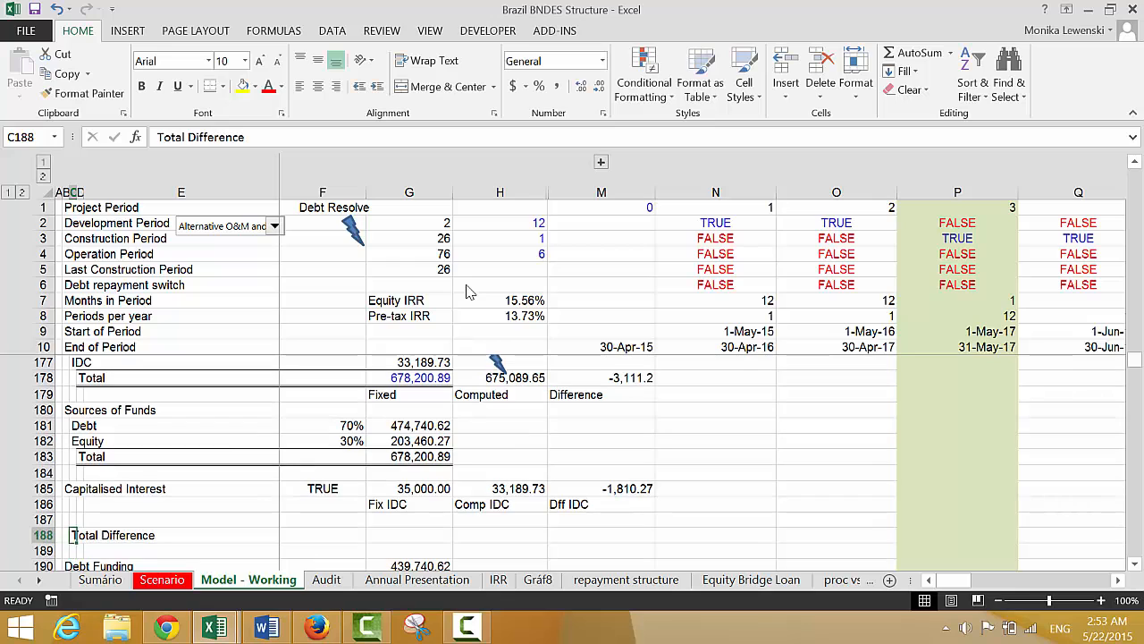
Sum the capitalised interest difference and the total funding difference in M188, with =Dff_IDC+Difference
key(Right)
key(Right)
key(Right)
key(Right)
key(Right)
key(Right)
text(=)
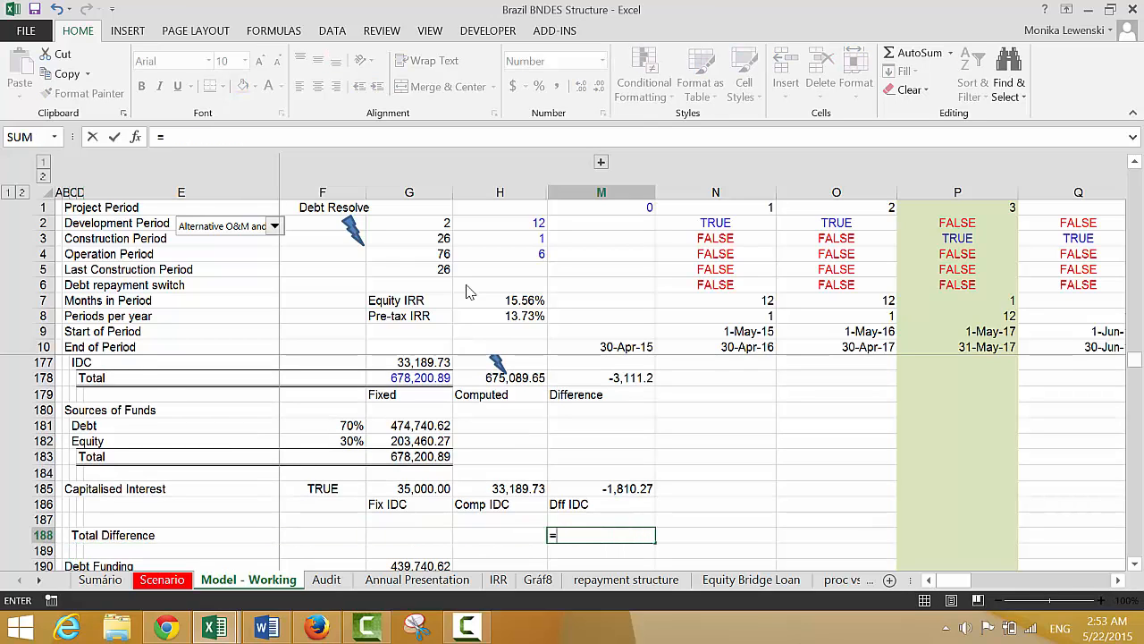
key(Up)
key(Up)
key(Up)
text(+)
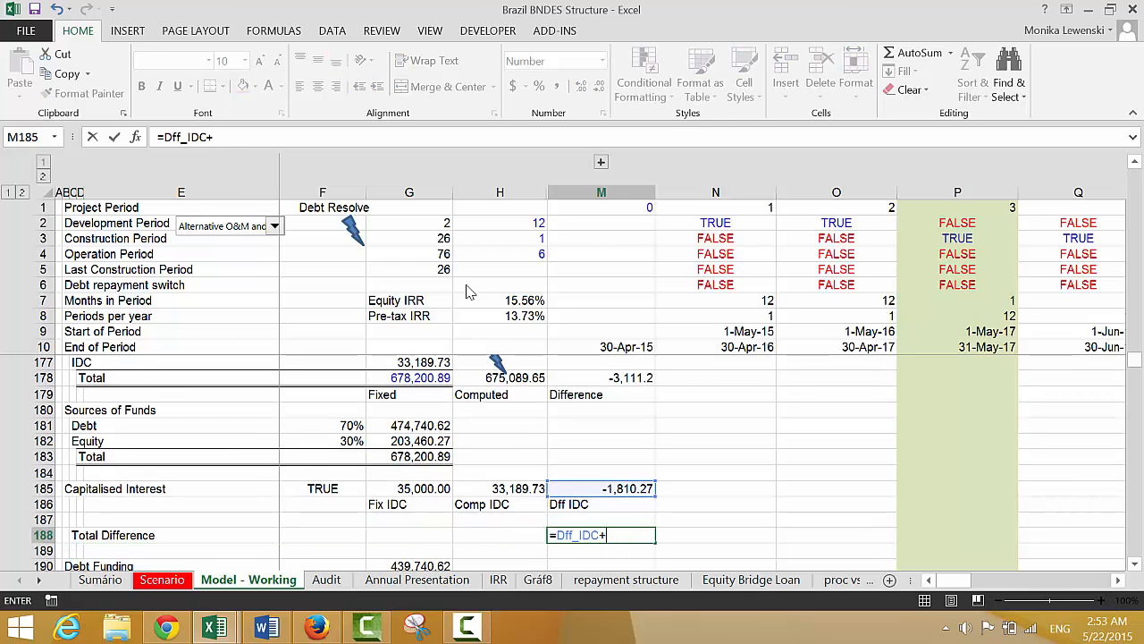
key(Up)
key(Up)
key(Up)
key(Up)
key(Up)
key(Up)
key(Up)
key(Up)
key(Up)
key(Up)
key(Return)
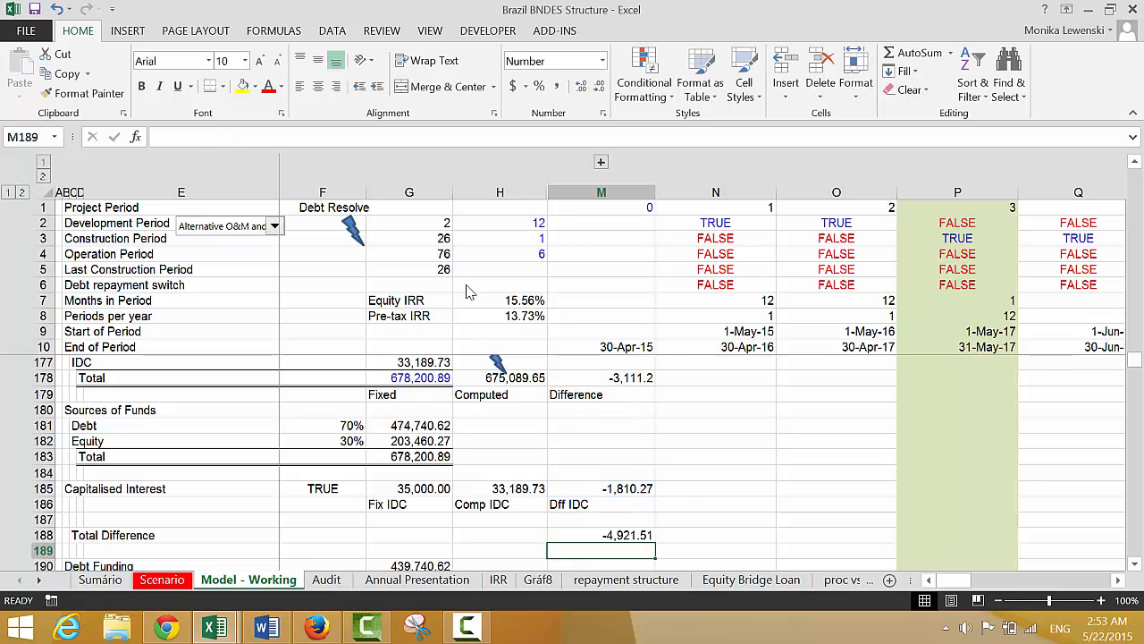
Enter the label Total Difference beneath the summed difference, in M189
text(t)
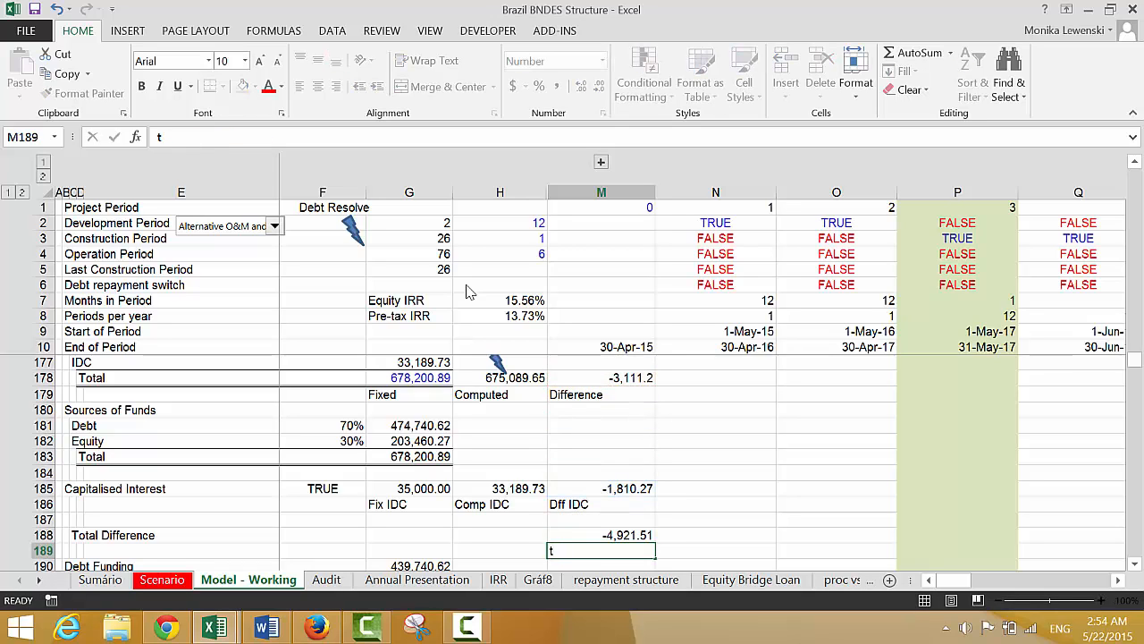
key(Escape)
text(Difference)
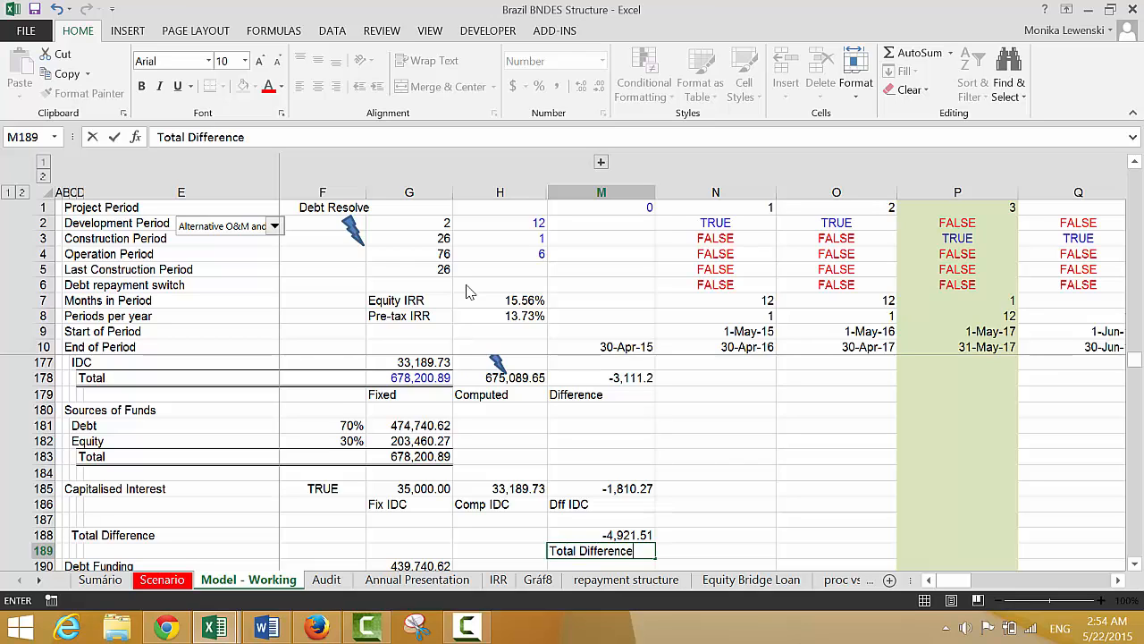
key(ctrl+Return)
Create a range name for M188 from the Total Difference label below it
scroll(466, 292, down, 1)
key(Up)
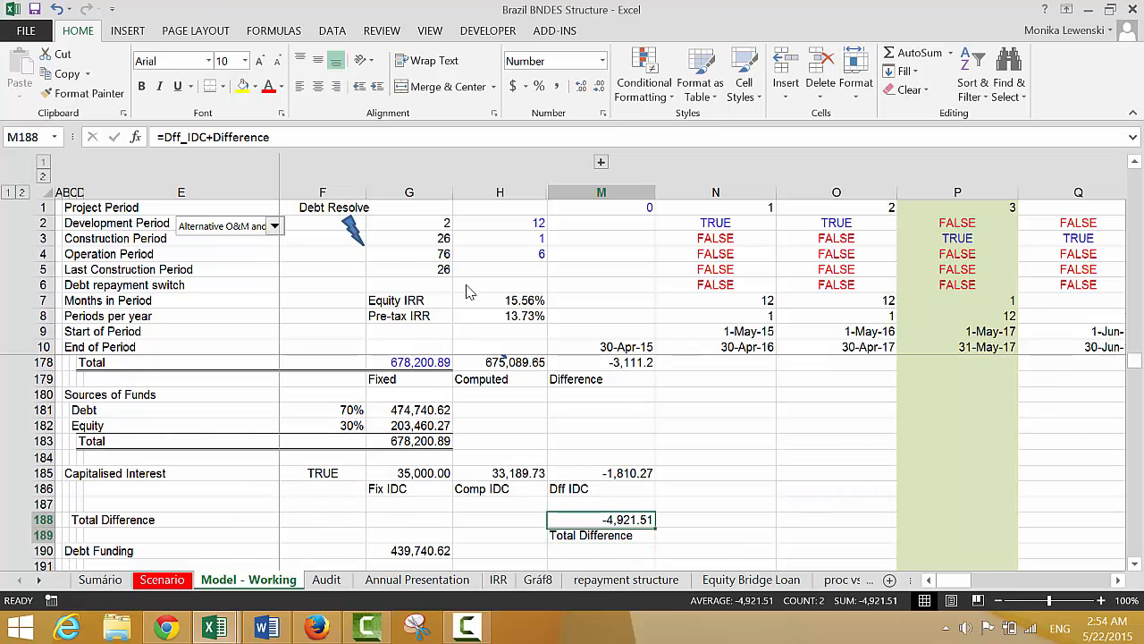
key(shift+Down)
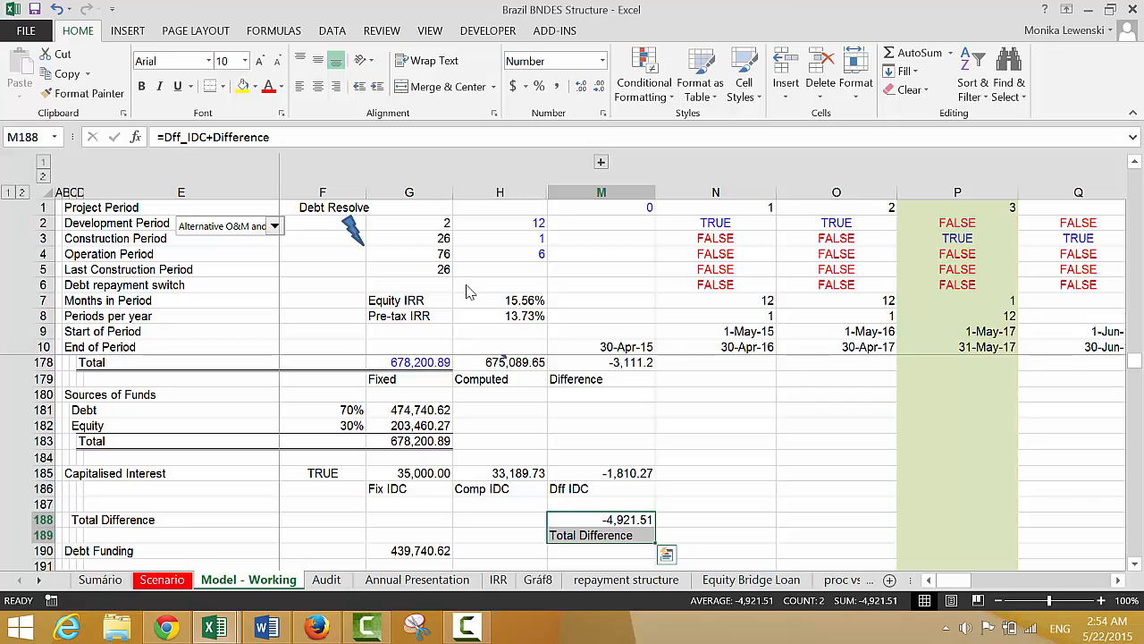
key(ctrl+shift+F3)
key(Return)
Examine the capitalised interest difference formula in M185 and the total funding difference in M178 with its label
key(Left)
key(Right)
key(Up)
key(Up)
key(Up)
key(Up)
key(Up)
key(Up)
key(Up)
key(Up)
key(Up)
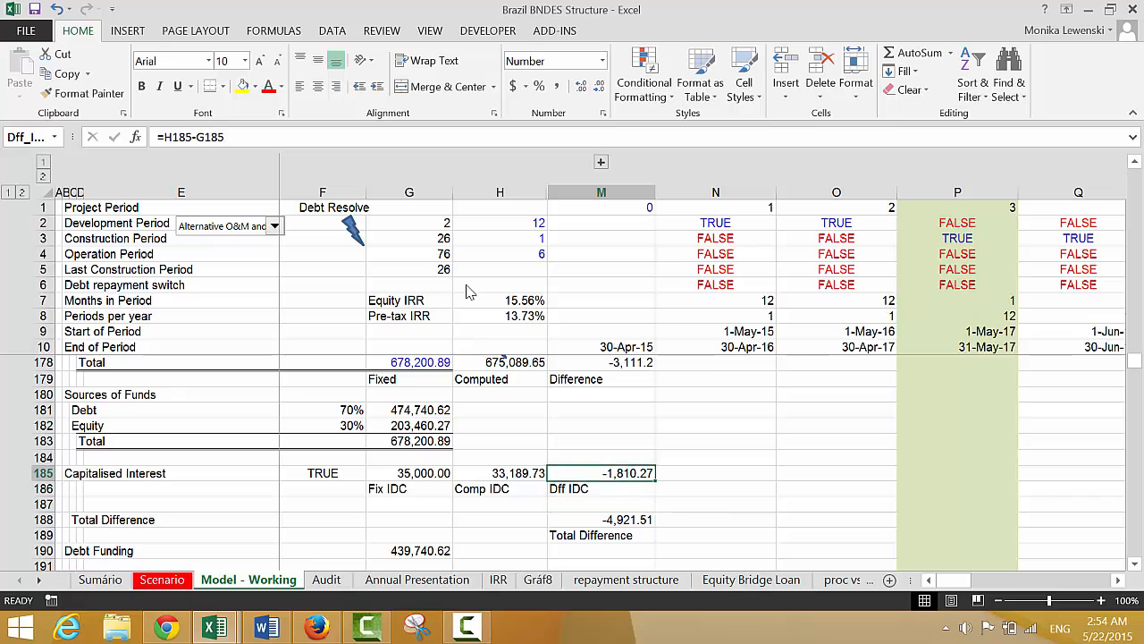
key(Up)
key(Down)
key(Down)
key(Down)
key(Down)
key(Down)
key(Down)
key(Down)
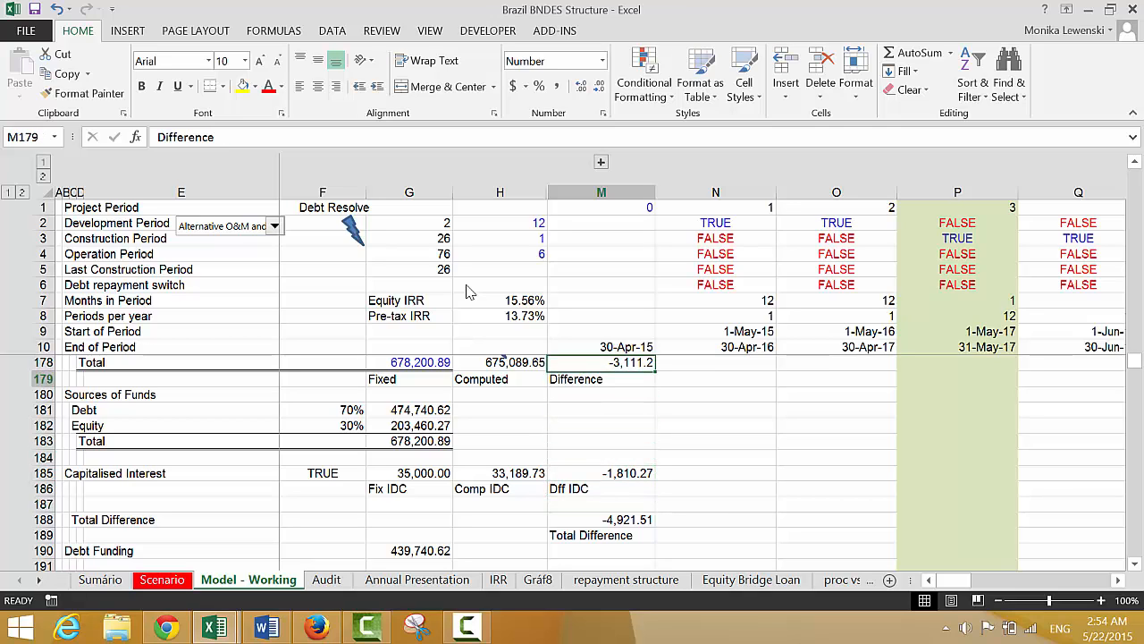
Examine the computed capitalised interest formula in H185, the sources of funds cells and the total difference formula in M188
key(Left)
key(Left)
key(Right)
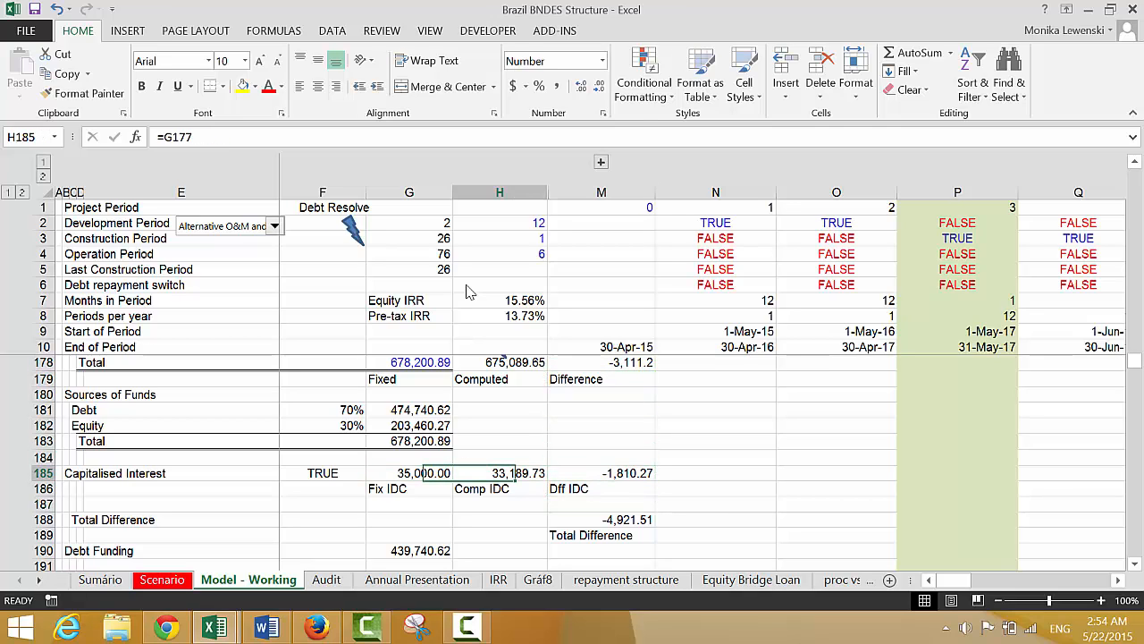
key(Up)
key(Up)
key(Up)
key(Up)
key(Up)
key(Up)
key(Down)
key(Down)
key(Down)
key(Down)
key(Down)
key(Down)
key(Down)
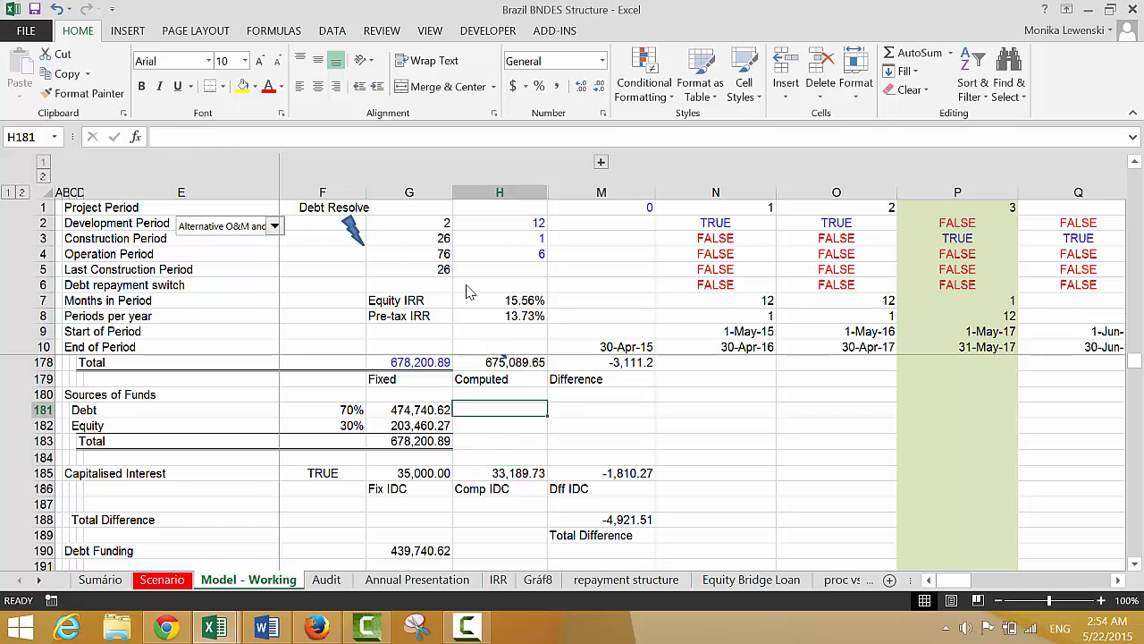
key(Down)
key(Down)
key(Right)
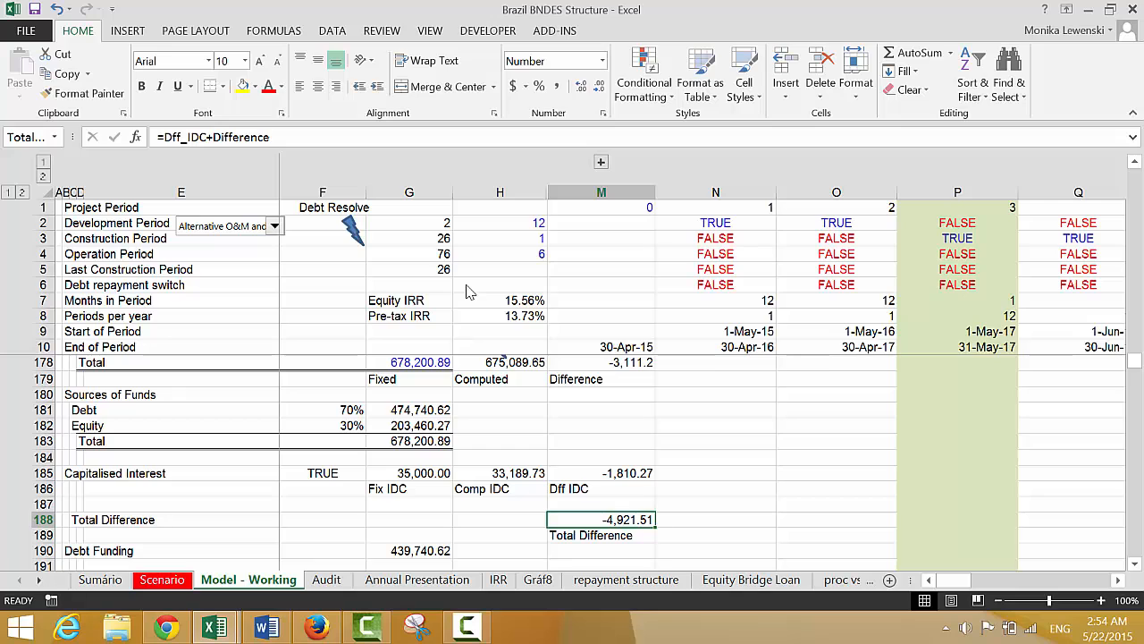
Open the Copy_paste macro assigned to the Debt Resolve lightning bolt shape for editing
click(354, 231)
right_click(355, 230)
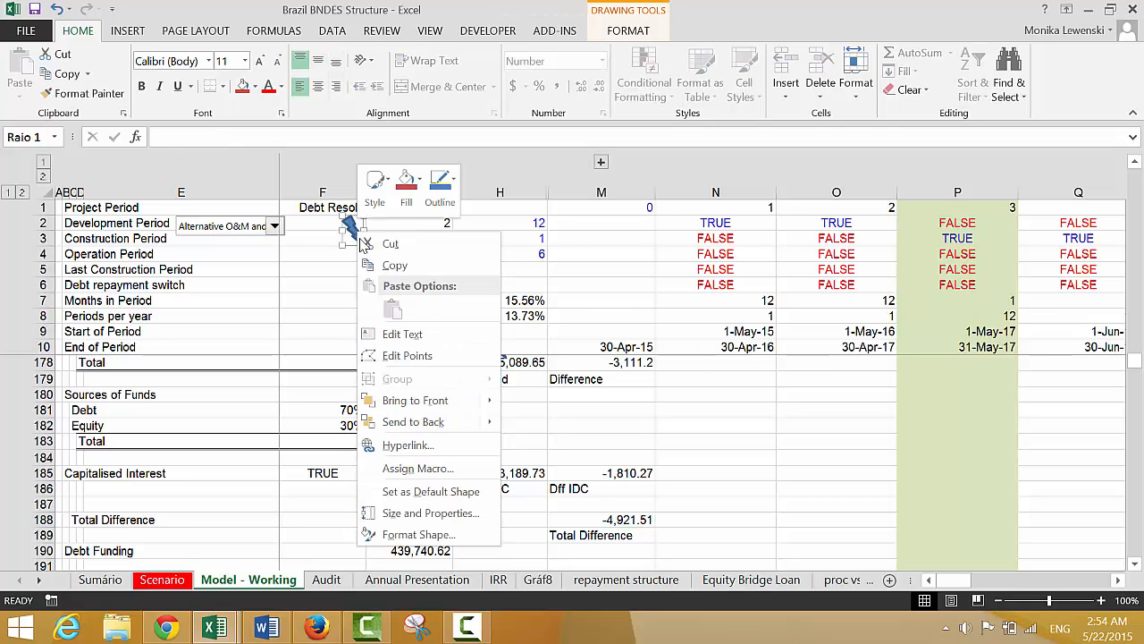
click(386, 470)
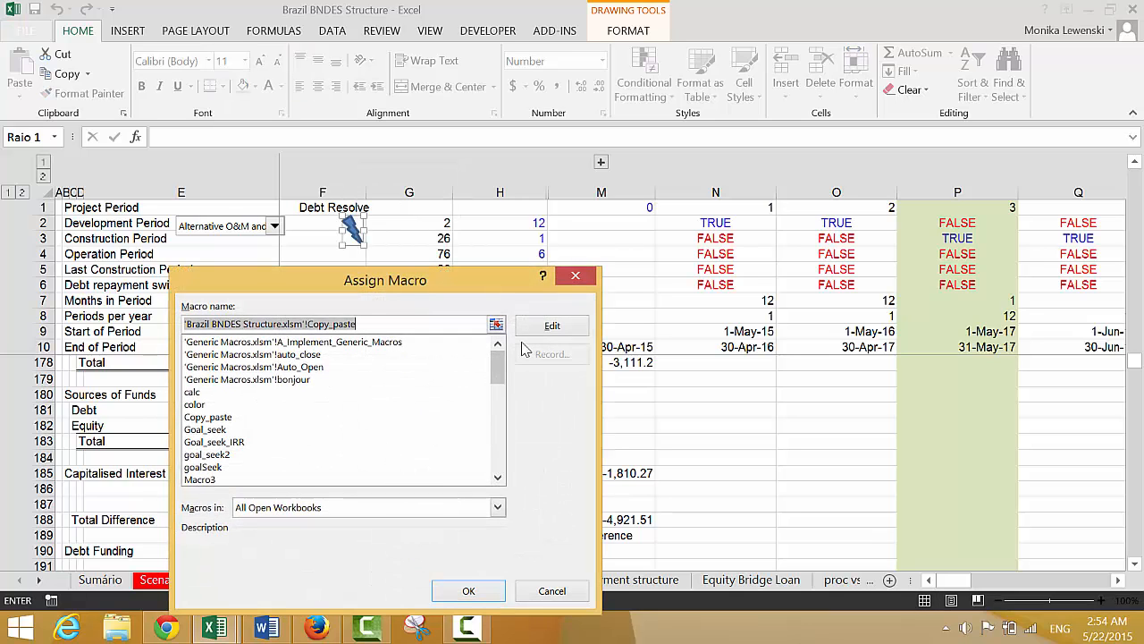
click(537, 327)
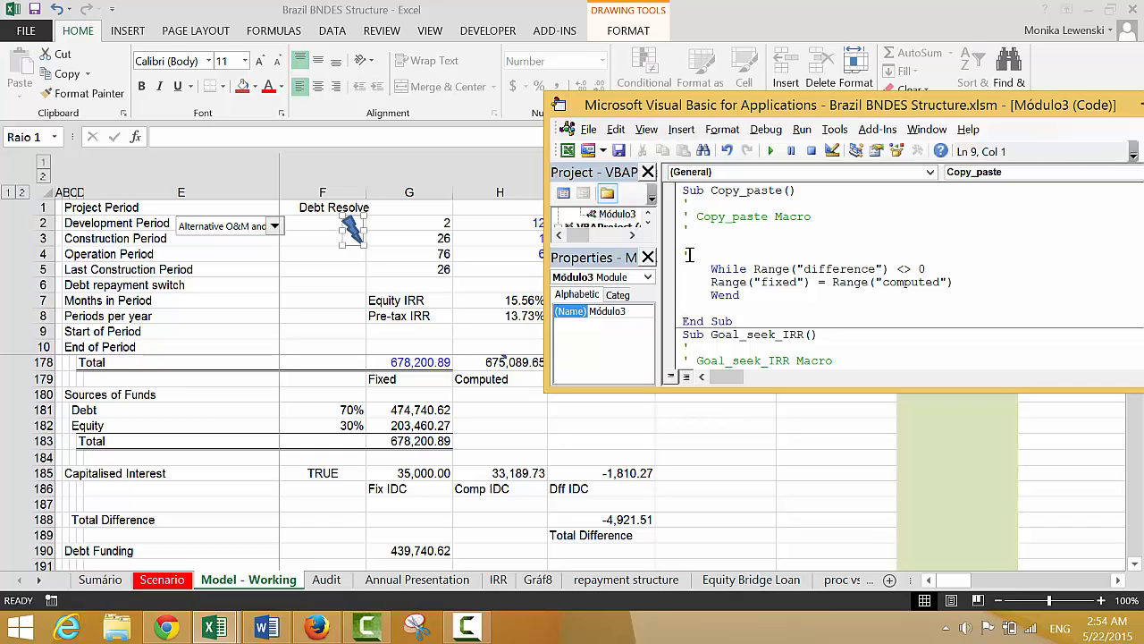
Change the range in the Copy_paste macro's While condition to total_difference
key(Return)
key(Up)
key(Up)
key(Up)
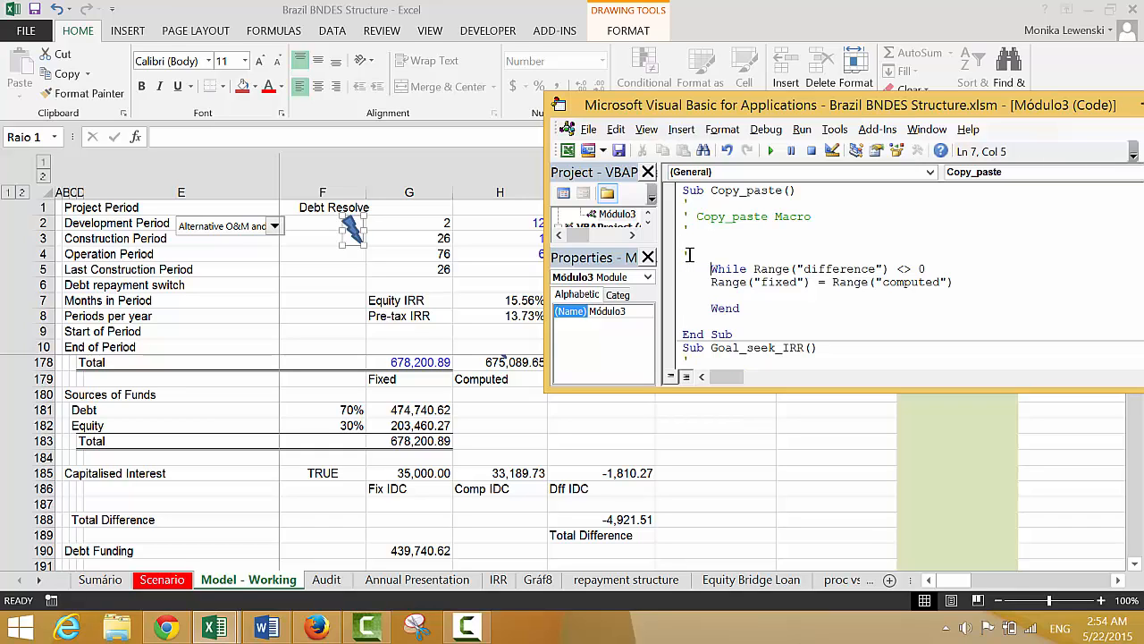
key(Right)
key(Right)
key(Right)
key(Right)
key(Right)
key(Right)
key(Right)
key(Right)
key(Right)
key(Right)
key(Right)
text(total)
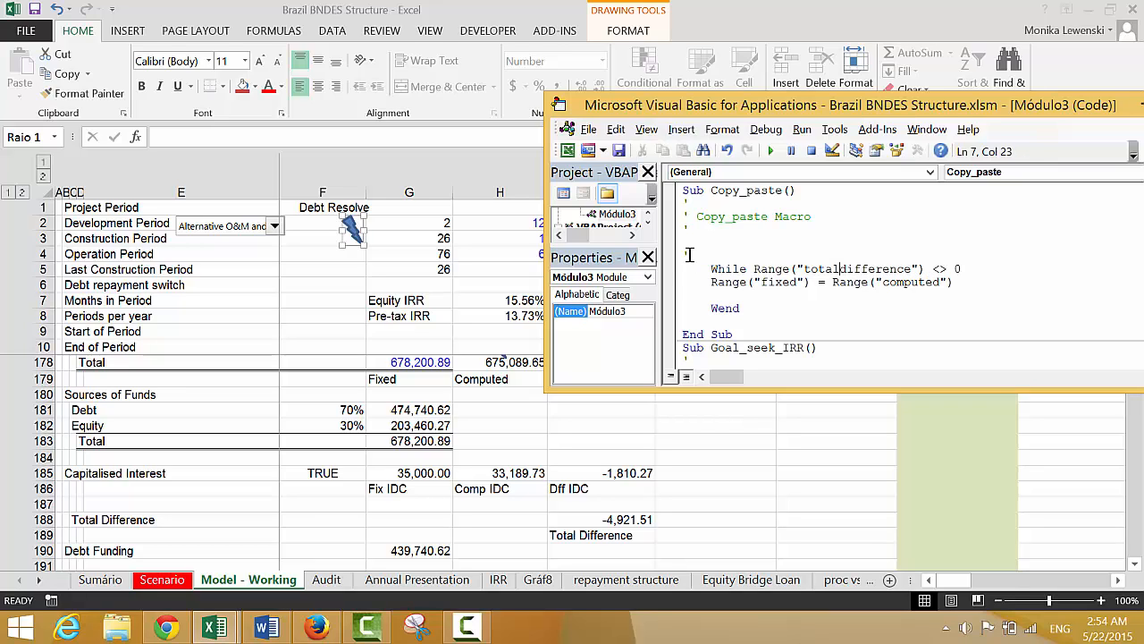
text(_)
Duplicate the Range("fixed") = Range("computed") line directly beneath itself inside the While loop
click(689, 255)
key(shift+Down)
key(ctrl+c)
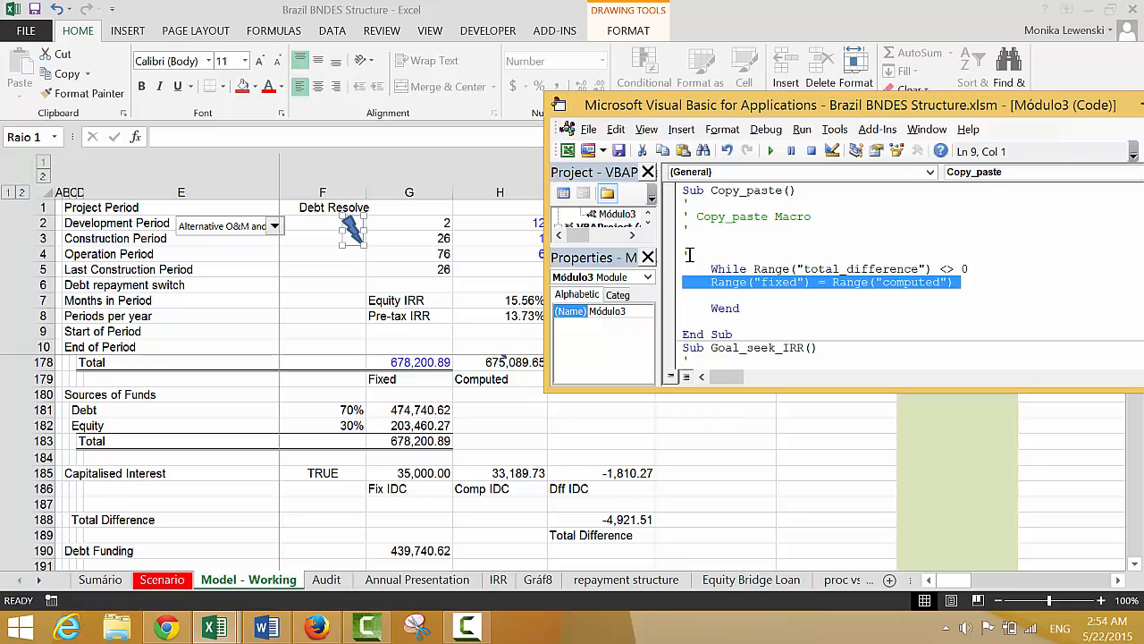
key(ctrl+v)
key(ctrl+v)
Change the duplicated line to Range("fix_idc") = Range("comp_idc")
key(Up)
key(Right)
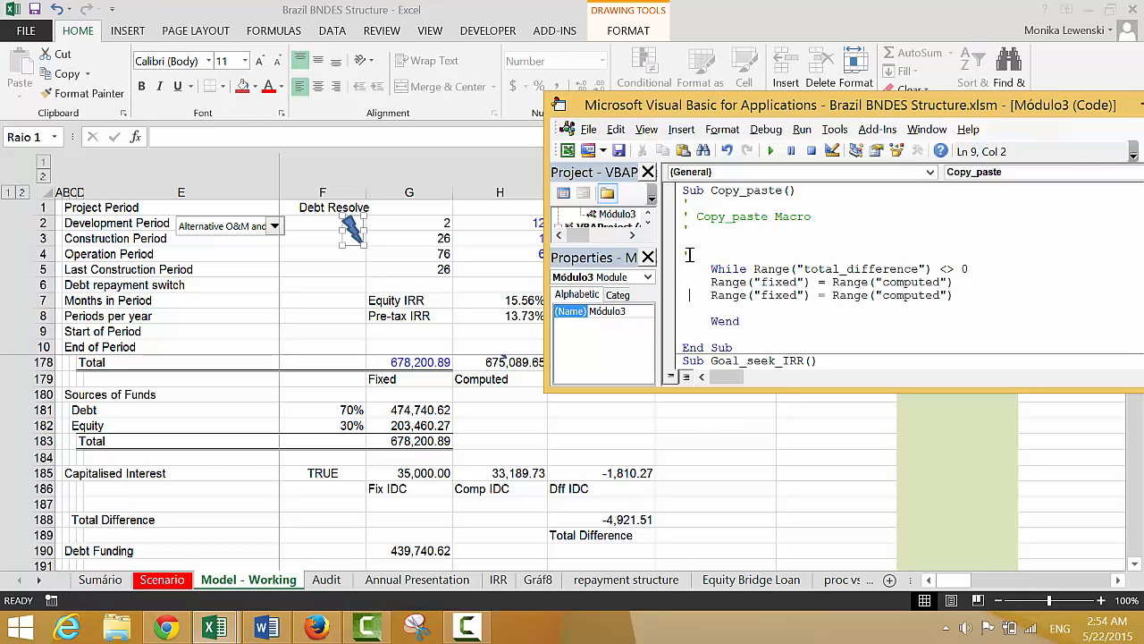
key(Right)
key(Right)
key(Right)
key(Right)
key(Right)
key(Right)
key(Right)
key(Right)
key(Right)
key(Right)
key(Right)
key(Right)
key(Right)
text(_idc)
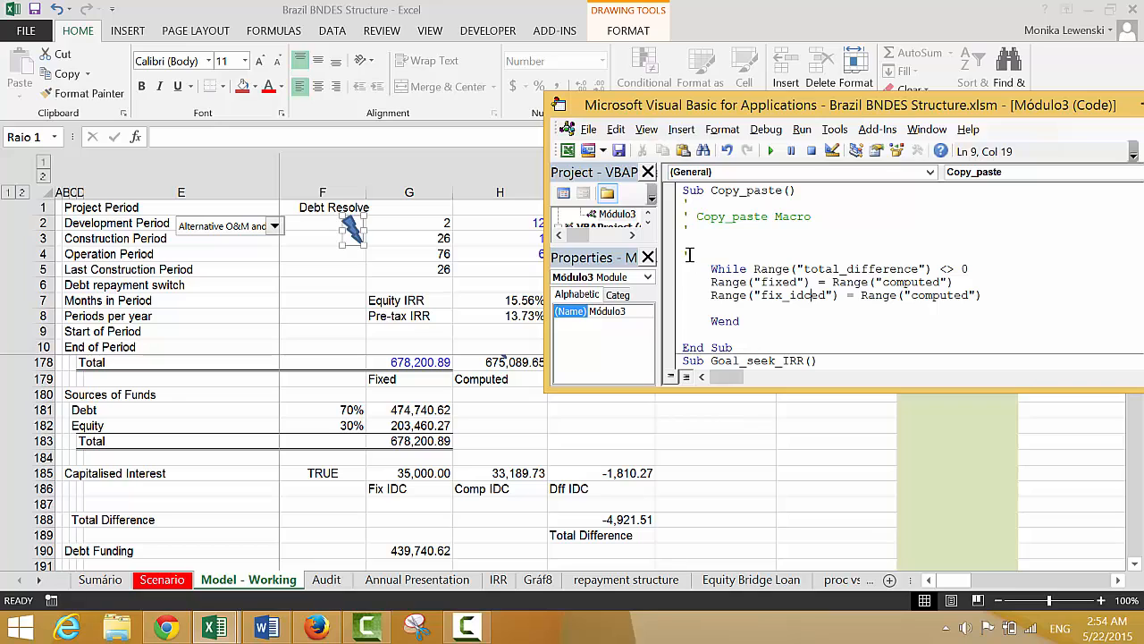
key(Delete)
key(Delete)
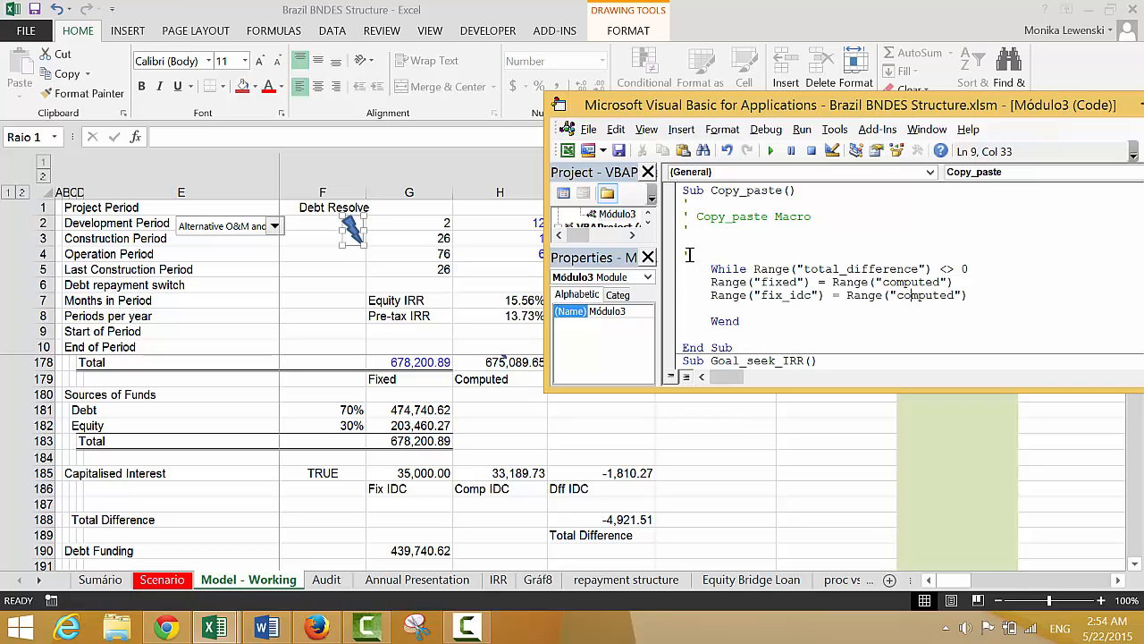
key(Right)
key(Right)
text(_idc)
key(Delete)
key(Delete)
Indent the two assignment lines inside the While loop and remove the blank line before Wend
key(Down)
click(705, 283)
key(shift+Down)
key(Up)
key(Up)
key(Up)
key(Up)
key(Down)
key(Down)
key(shift+Down)
key(shift+Down)
key(Tab)
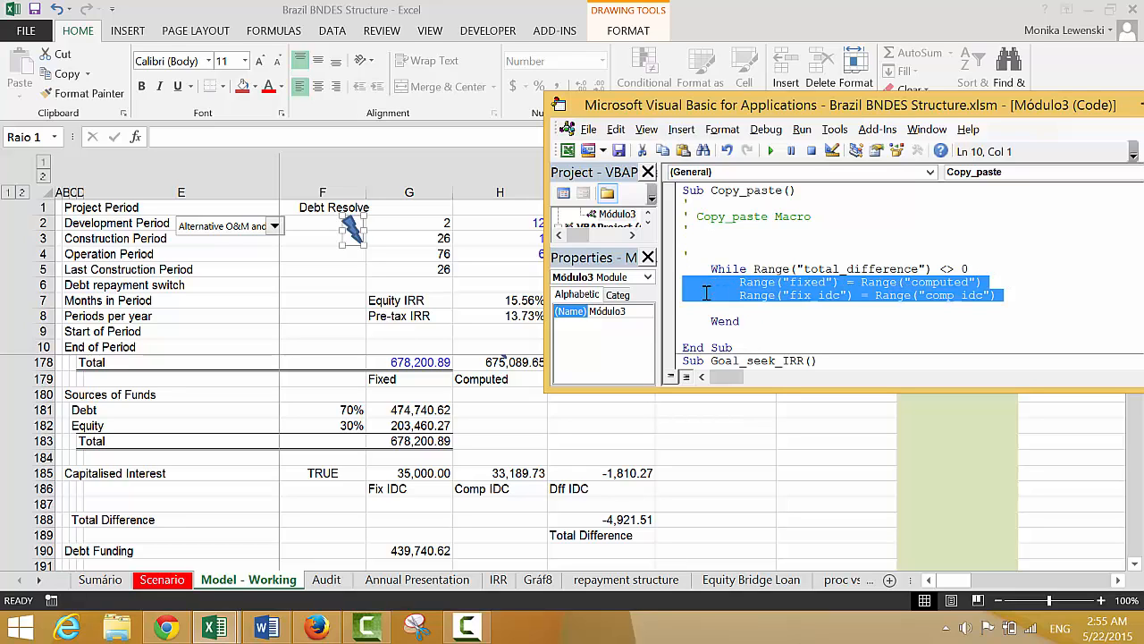
key(Down)
key(BackSpace)
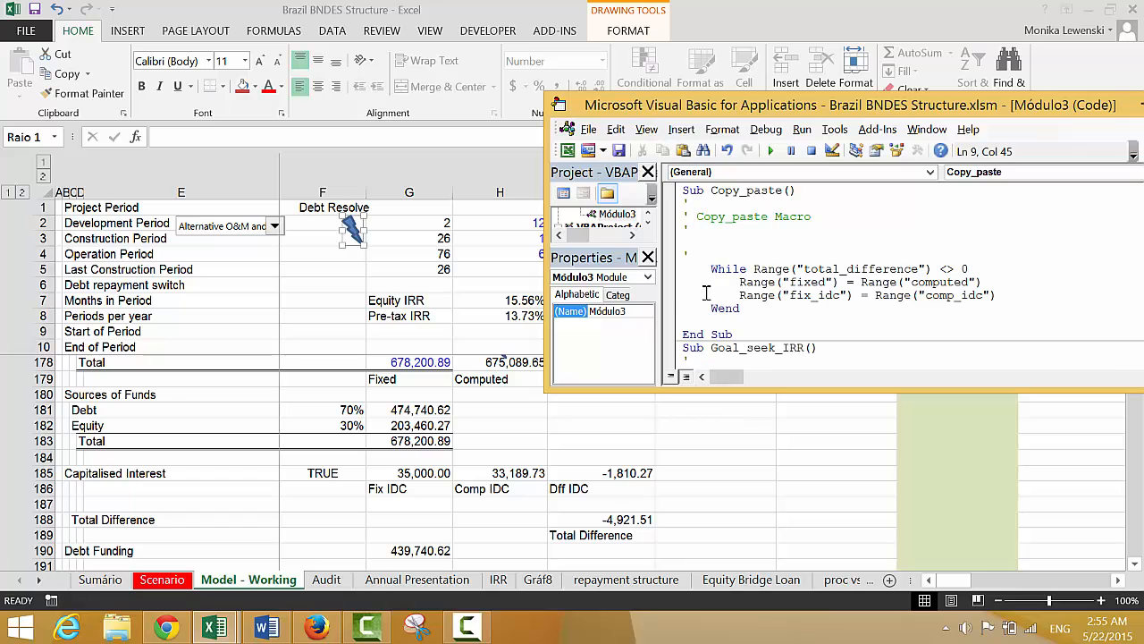
Return to the workbook and run the edited Copy_paste macro from the lightning bolt shape
key(alt+F11)
click(476, 414)
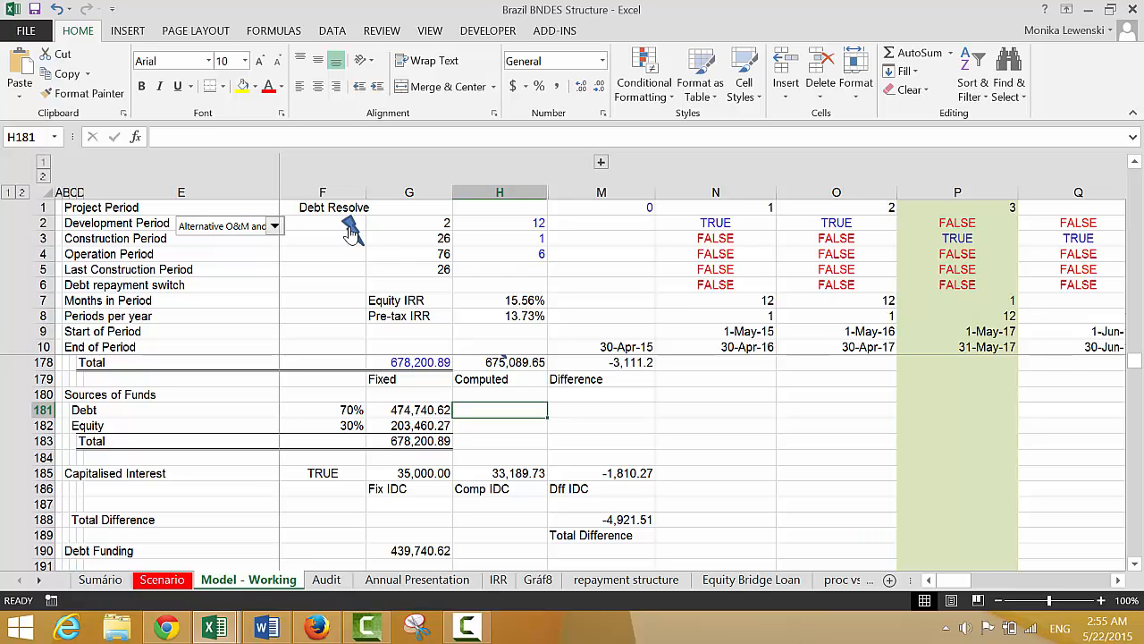
key(Down)
key(Down)
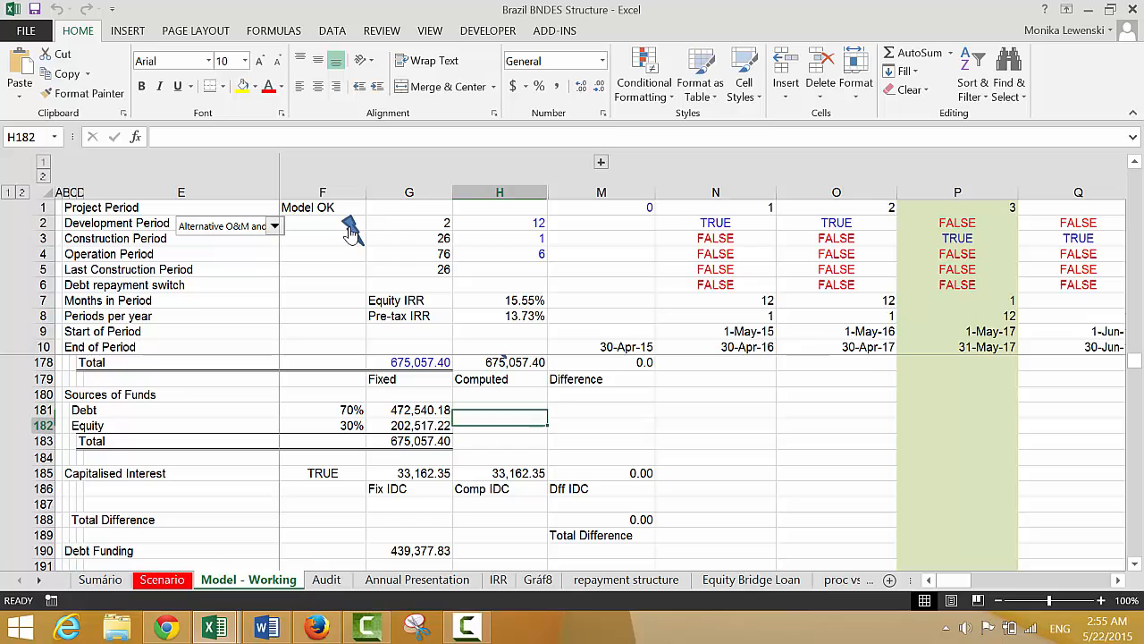
Look through the model's DSCR, funding needs, equity funding and construction loan sections down to the permanent loan
key(Down)
key(Down)
key(Down)
key(Down)
key(Down)
key(Down)
key(Down)
key(Down)
key(Down)
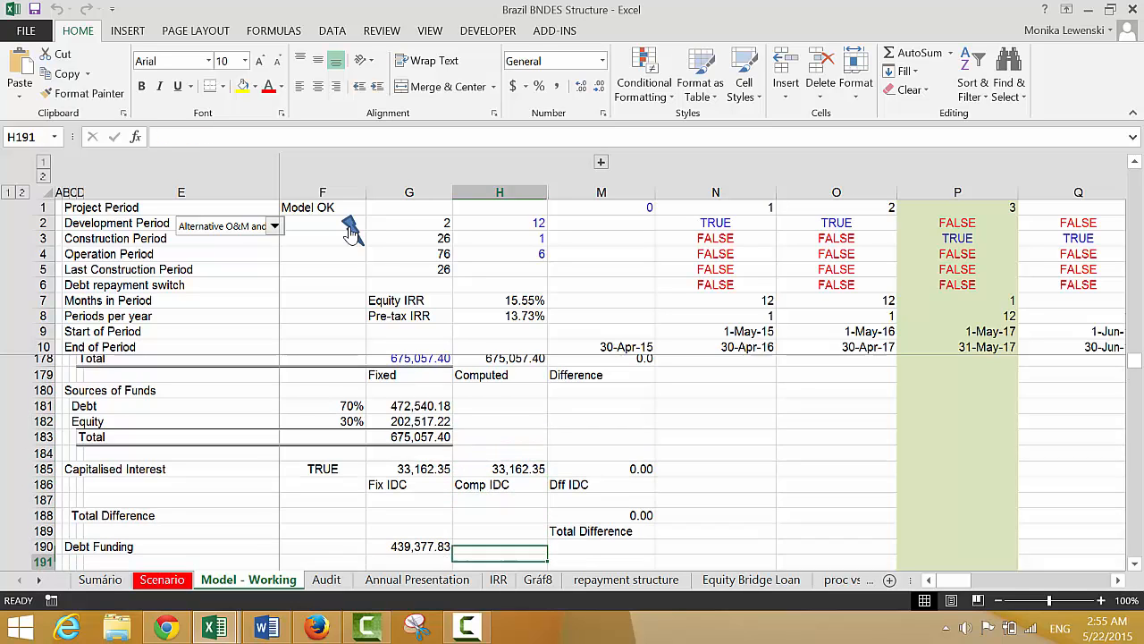
key(Down)
key(Down)
key(Down)
key(Down)
key(Down)
key(Down)
key(Down)
key(Down)
key(Down)
key(Down)
key(Down)
key(Down)
key(Down)
key(Down)
key(Down)
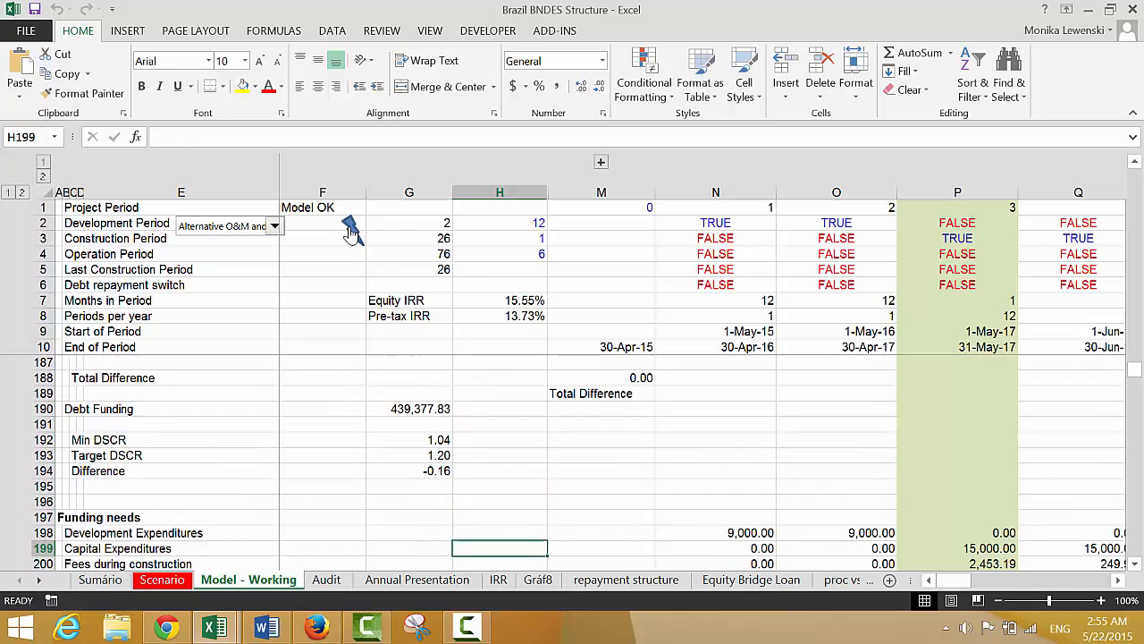
key(Down)
key(Down)
key(Down)
key(Down)
key(Down)
key(Down)
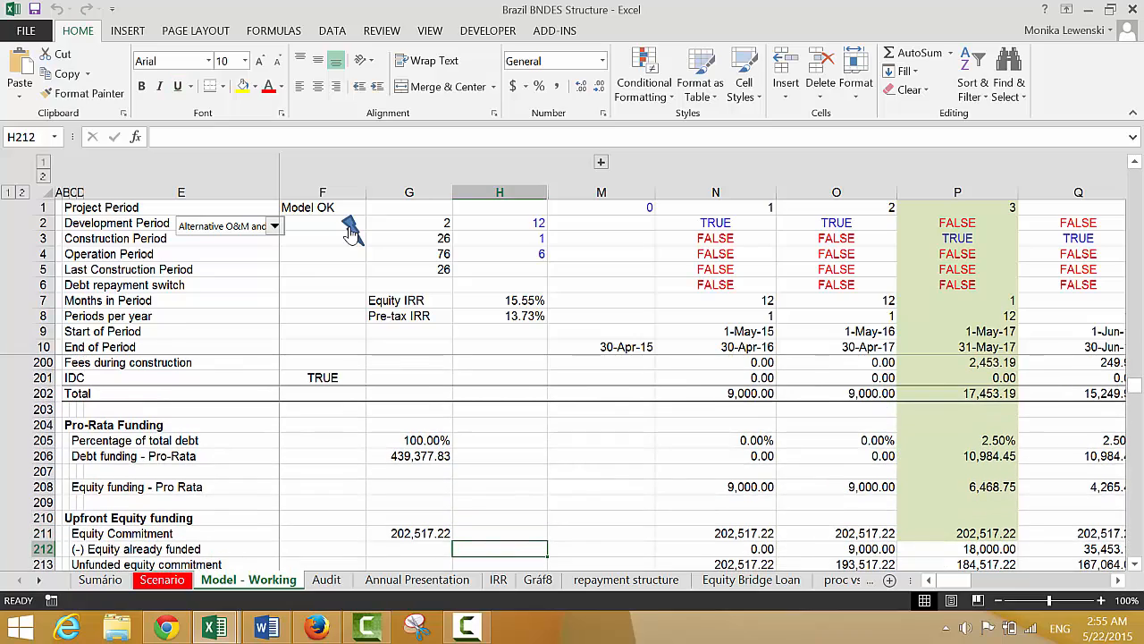
key(Down)
key(Down)
key(Down)
key(Down)
key(Down)
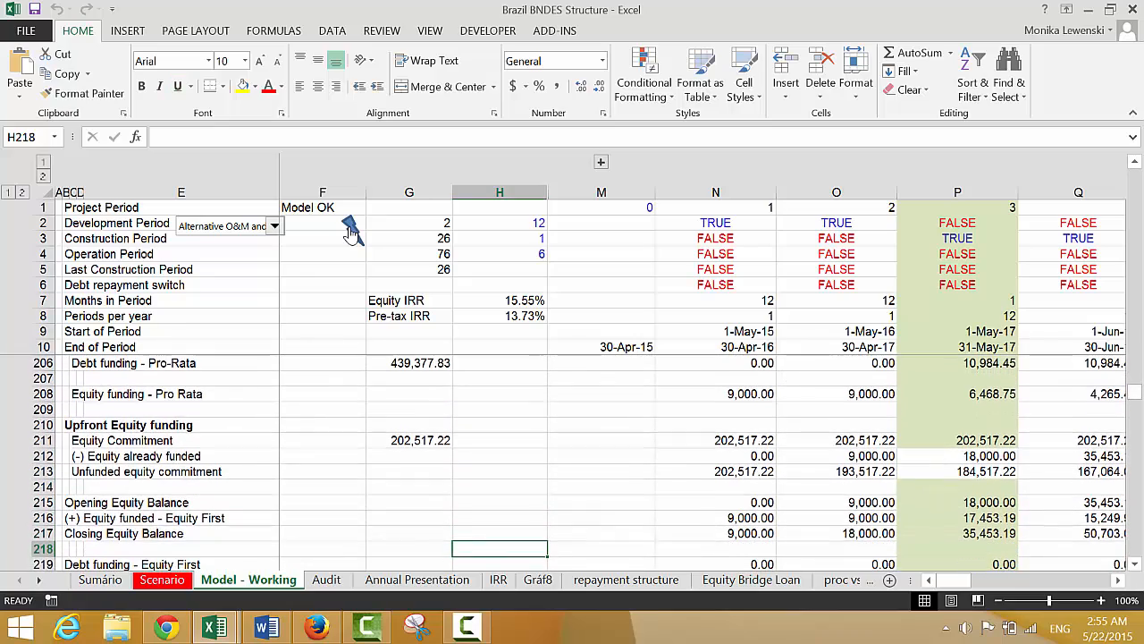
key(Down)
key(Down)
key(Down)
key(Down)
key(Down)
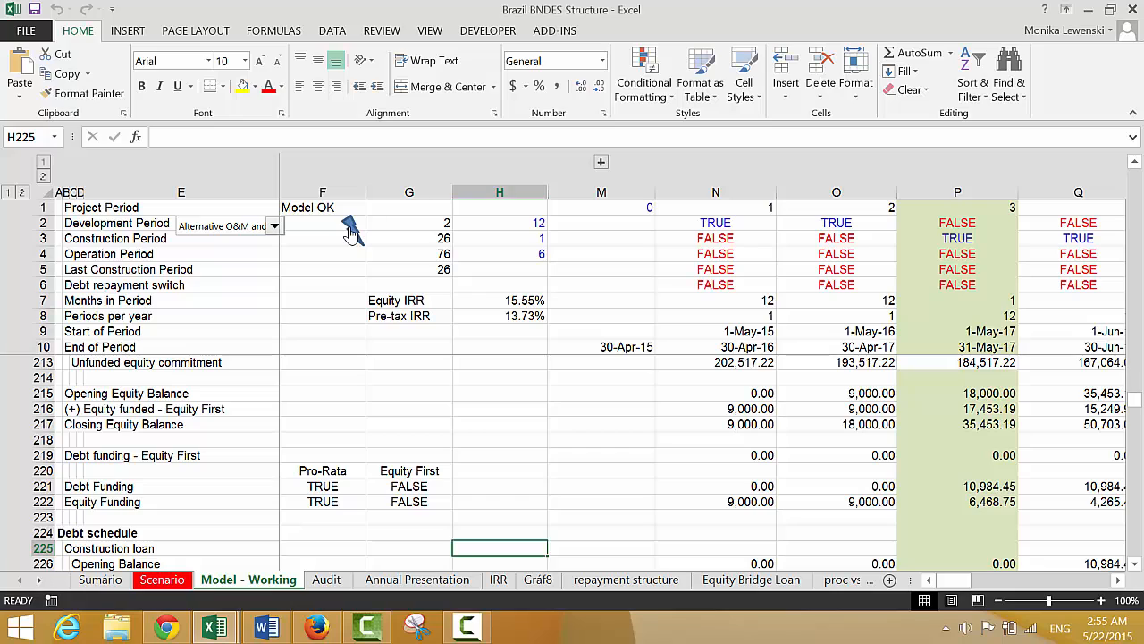
key(Up)
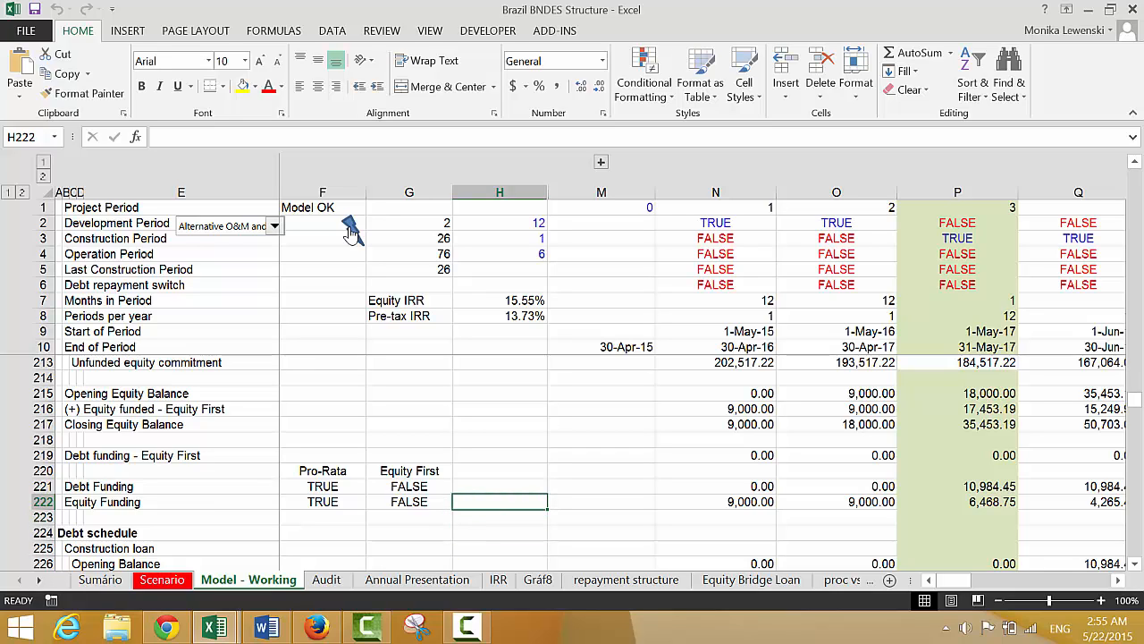
key(Down)
key(Down)
key(Down)
key(Down)
key(Down)
key(Down)
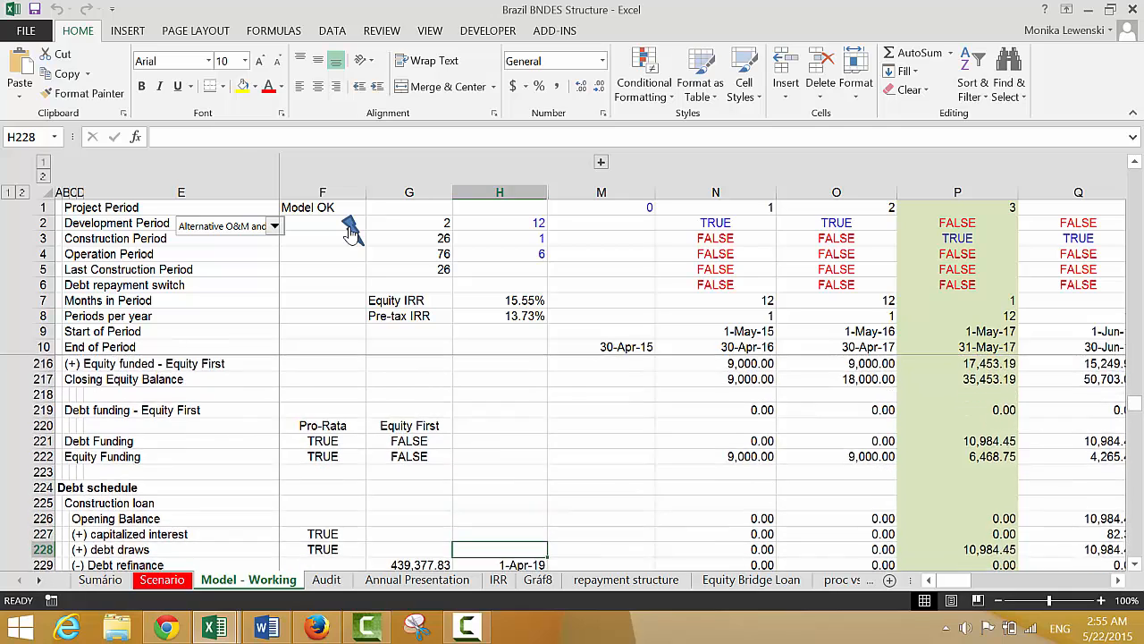
key(Down)
key(Down)
key(Down)
key(Down)
key(Down)
key(Down)
key(Down)
key(Down)
key(Down)
key(Down)
key(Down)
key(Down)
key(Down)
key(Down)
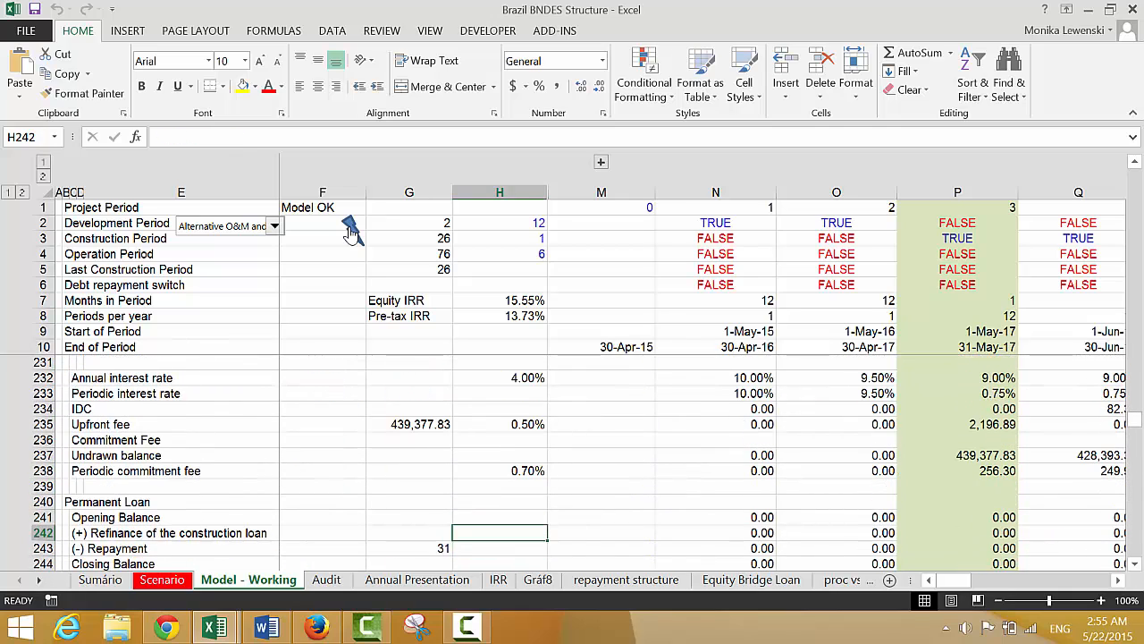
Examine the permanent loan across periods, and the debt service reserve, tax and cashflow waterfall sections down to the equity cash flow
key(Right)
key(Right)
key(Right)
key(Right)
key(Right)
key(Right)
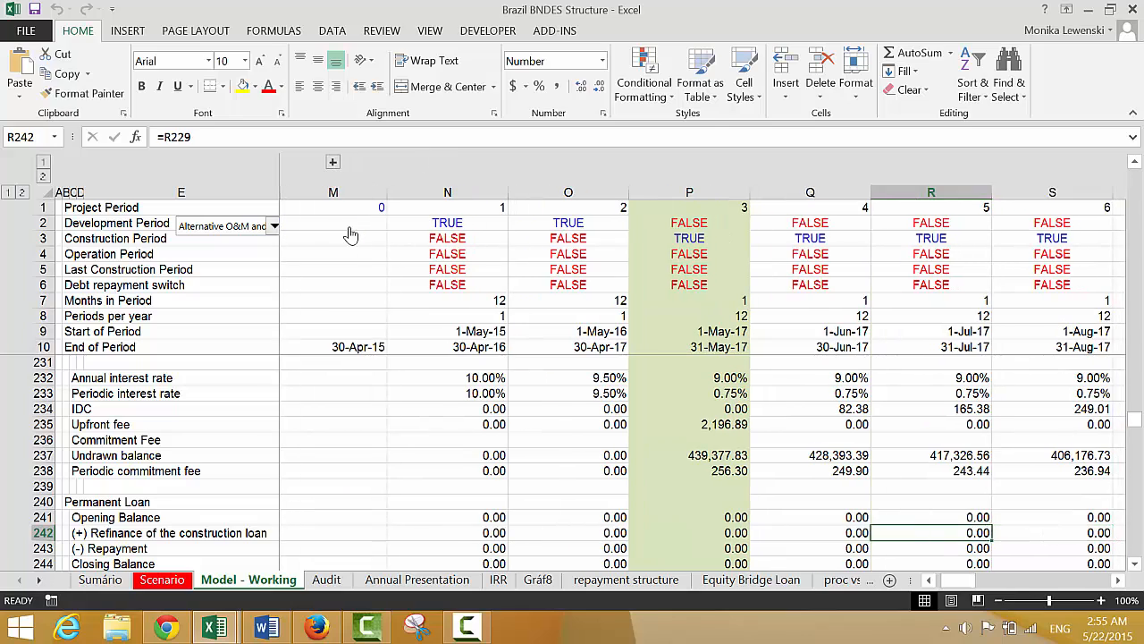
key(Left)
key(Left)
key(Left)
key(Left)
key(Left)
key(Left)
key(Left)
key(Left)
key(Left)
key(Left)
key(Left)
key(Left)
key(Left)
key(Down)
key(Down)
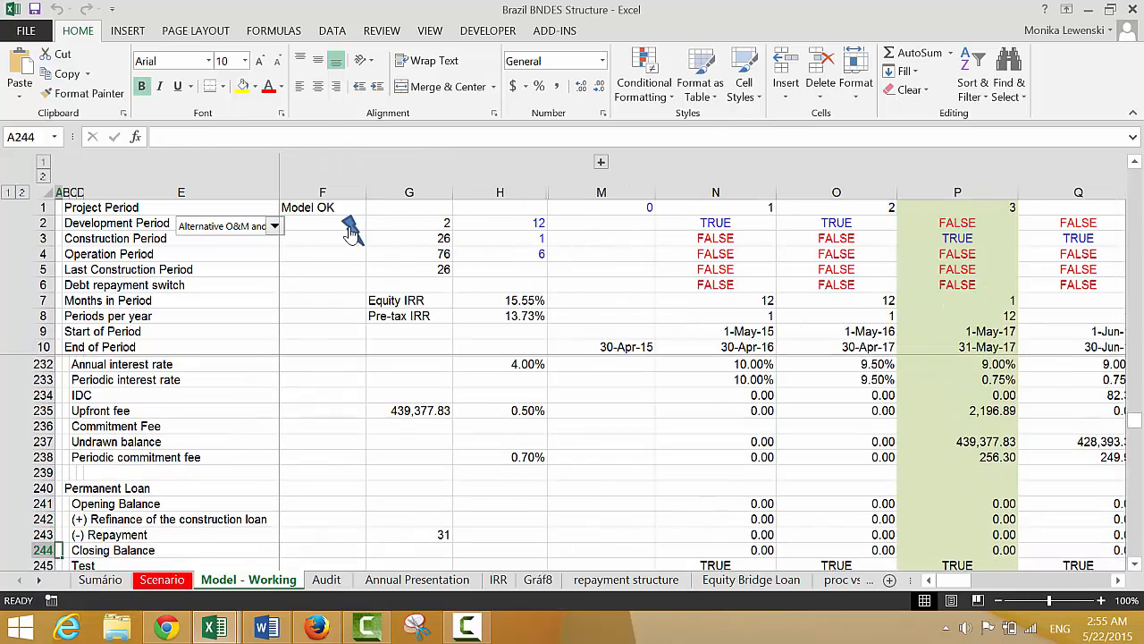
key(Down)
key(Down)
key(Down)
key(Down)
key(Down)
key(Down)
key(Down)
key(Down)
key(Down)
key(Down)
key(Down)
key(Down)
key(Down)
key(Down)
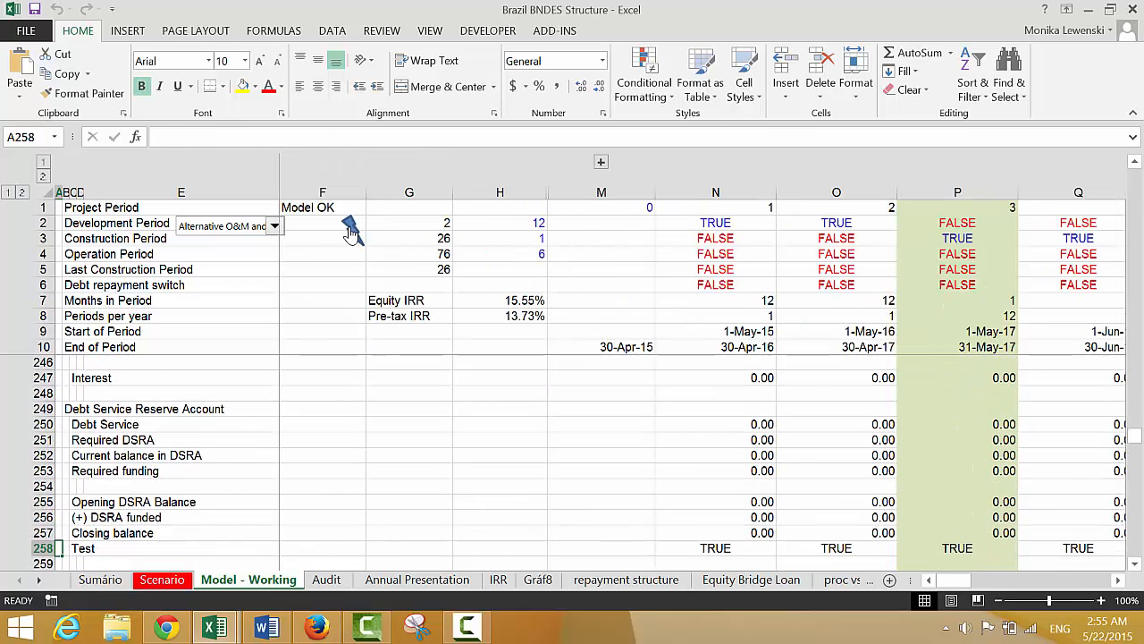
key(Down)
key(Down)
key(Down)
key(Down)
key(Down)
key(Down)
key(Down)
key(Down)
key(Down)
key(Down)
key(Down)
key(Down)
key(Down)
key(Down)
key(Down)
key(Down)
key(Down)
key(Down)
key(Down)
key(Down)
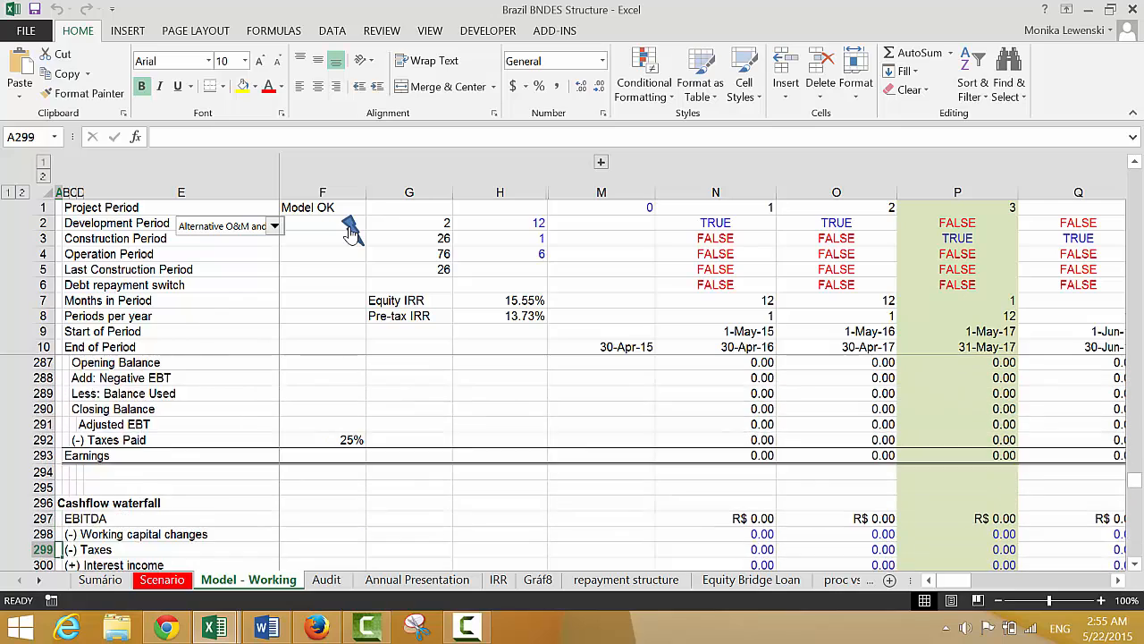
key(Down)
key(Down)
key(Down)
key(Down)
key(Down)
key(Down)
key(Down)
key(Down)
key(Down)
key(Down)
key(Down)
key(Down)
key(Down)
key(Down)
key(Down)
key(Down)
key(Down)
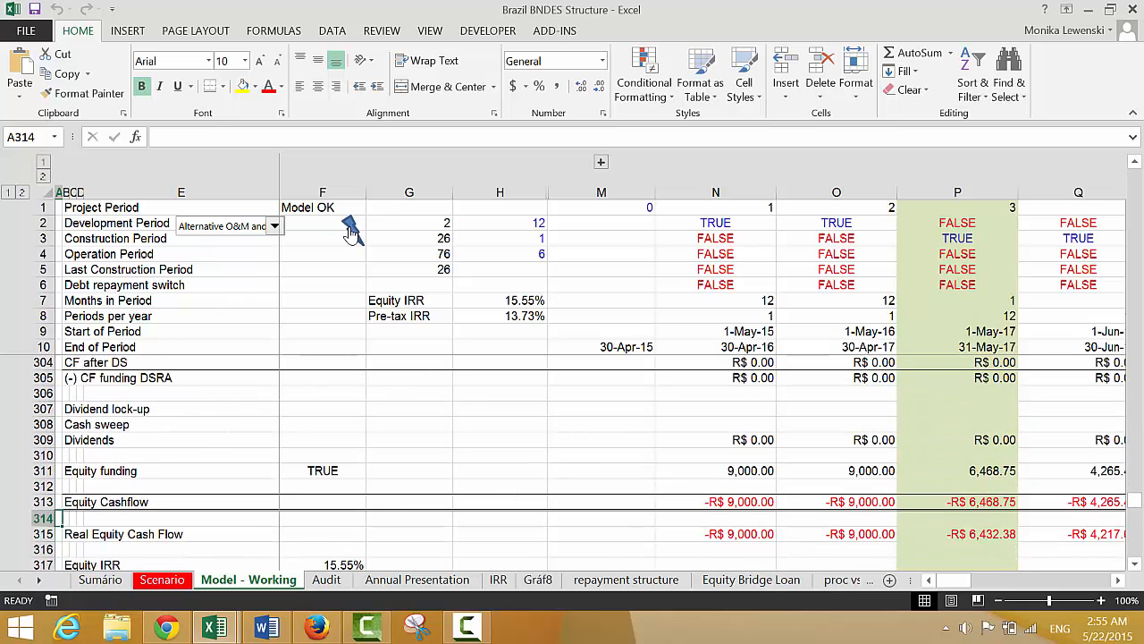
Review the model back up from the income statement through debt, depreciation and revenues to the Operations section
key(Up)
key(Up)
key(Up)
key(Up)
key(Up)
key(Up)
key(Up)
key(Up)
key(Up)
key(Up)
key(Up)
key(Up)
key(Up)
key(Up)
key(Up)
key(Up)
key(Up)
key(Up)
key(Up)
key(Up)
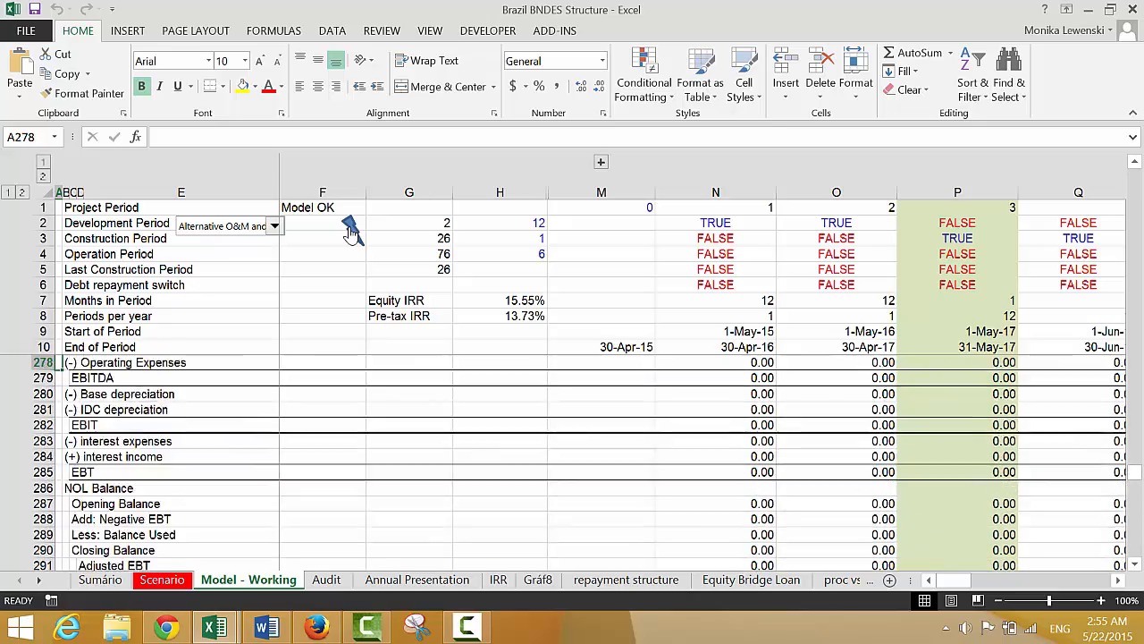
key(Up)
key(Up)
key(Up)
key(Up)
key(Up)
key(Up)
key(Up)
key(Up)
key(Up)
key(Up)
key(Up)
key(Up)
key(Up)
key(Up)
key(Up)
key(Up)
key(Up)
key(Up)
key(Up)
key(Up)
key(Up)
key(Up)
key(Up)
key(Up)
key(Up)
key(Up)
key(Up)
key(Up)
key(Up)
key(Up)
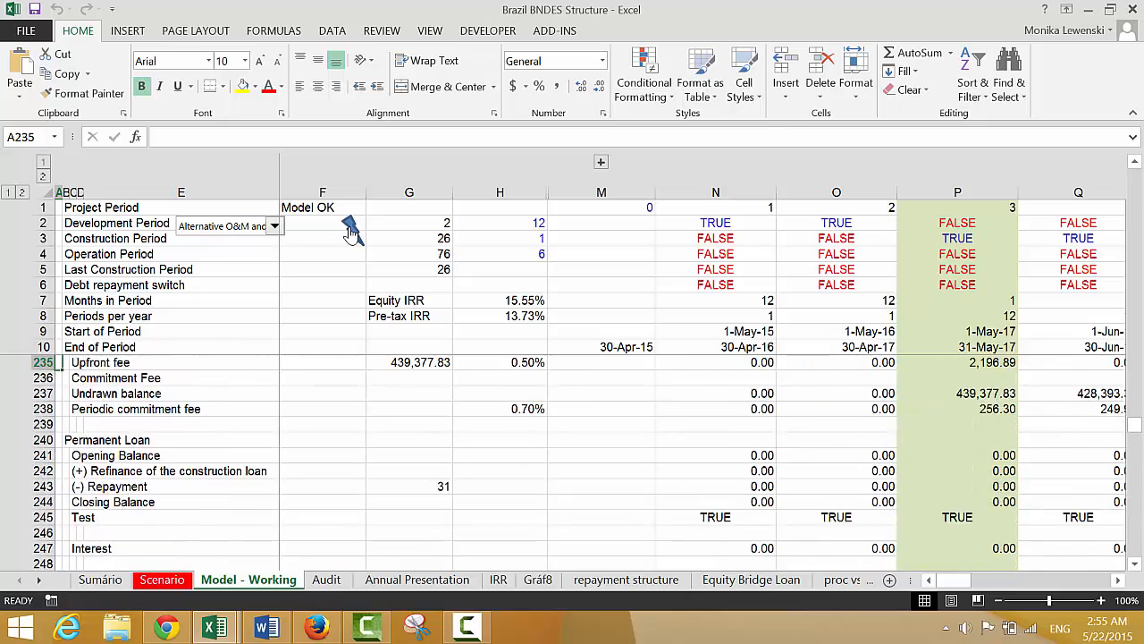
key(Up)
key(Up)
key(Up)
key(Up)
key(Up)
key(Up)
key(Up)
key(Up)
key(Up)
key(Up)
key(Up)
key(Up)
key(Up)
key(Up)
key(Up)
key(Up)
key(Up)
key(Up)
key(Up)
key(Up)
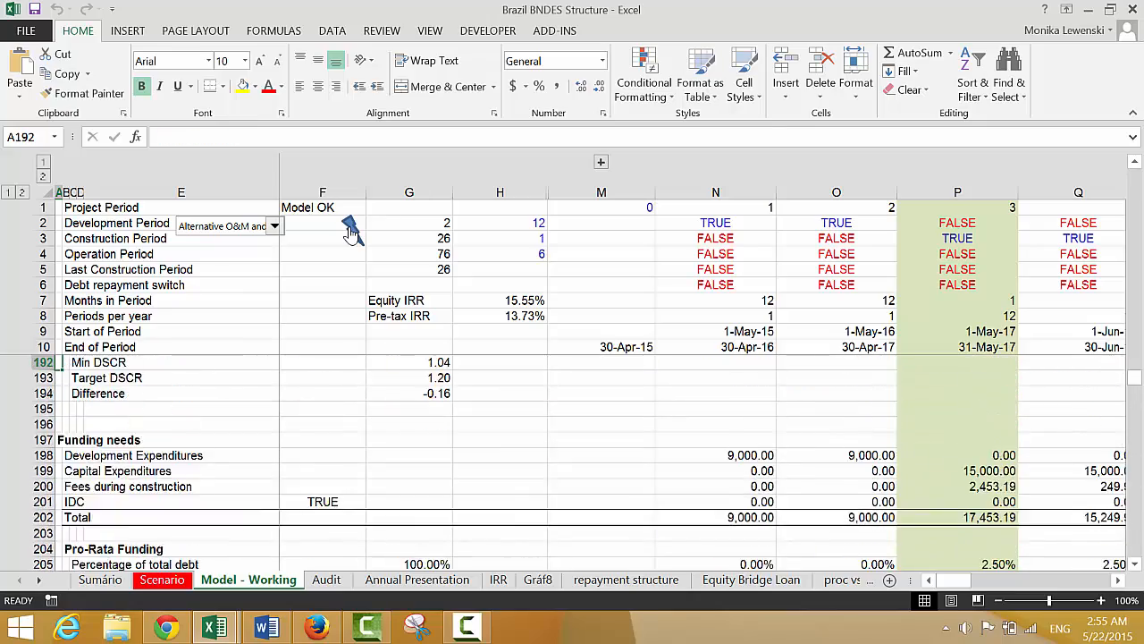
key(Up)
key(Up)
key(Up)
key(Up)
key(Up)
key(Up)
key(Up)
key(Up)
key(Up)
key(Up)
key(Up)
key(Up)
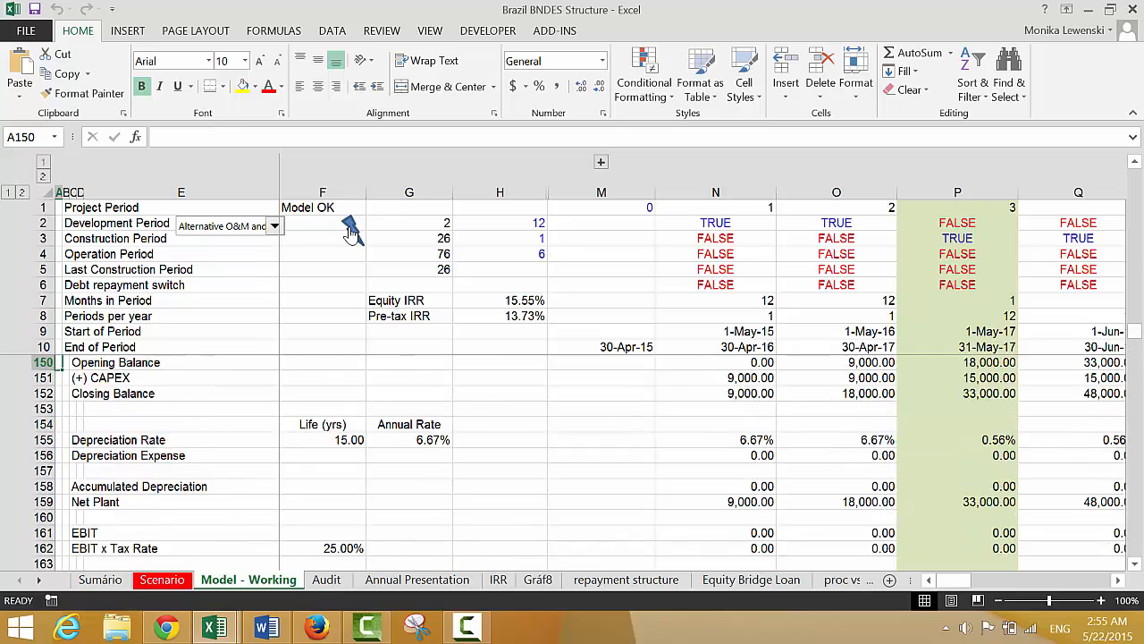
key(Up)
key(Up)
key(Up)
key(Up)
key(Up)
key(Up)
key(Up)
key(Up)
key(Up)
key(Up)
key(Up)
key(Up)
key(Up)
key(Up)
key(Up)
key(Up)
key(Up)
key(Up)
key(Up)
key(Up)
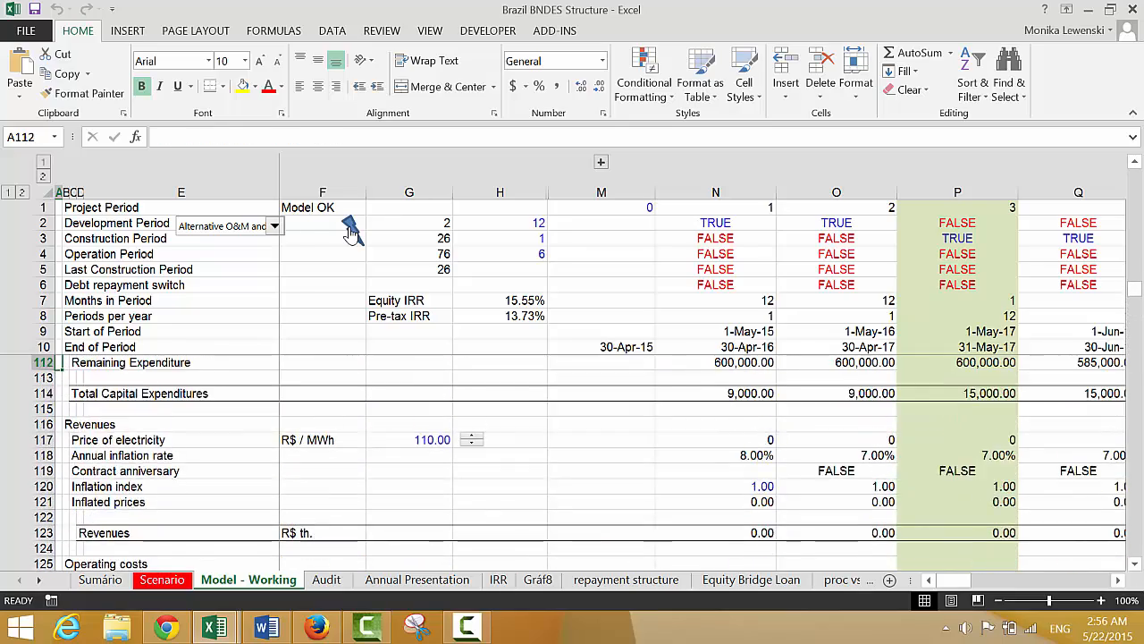
key(Up)
key(Up)
key(Up)
key(Up)
key(Up)
key(Up)
key(Up)
key(Up)
key(Up)
key(Up)
key(Up)
key(Up)
key(Up)
key(Up)
key(Up)
key(Up)
key(Up)
key(Up)
key(Up)
key(Up)
key(Up)
key(Up)
key(Up)
key(Up)
key(Up)
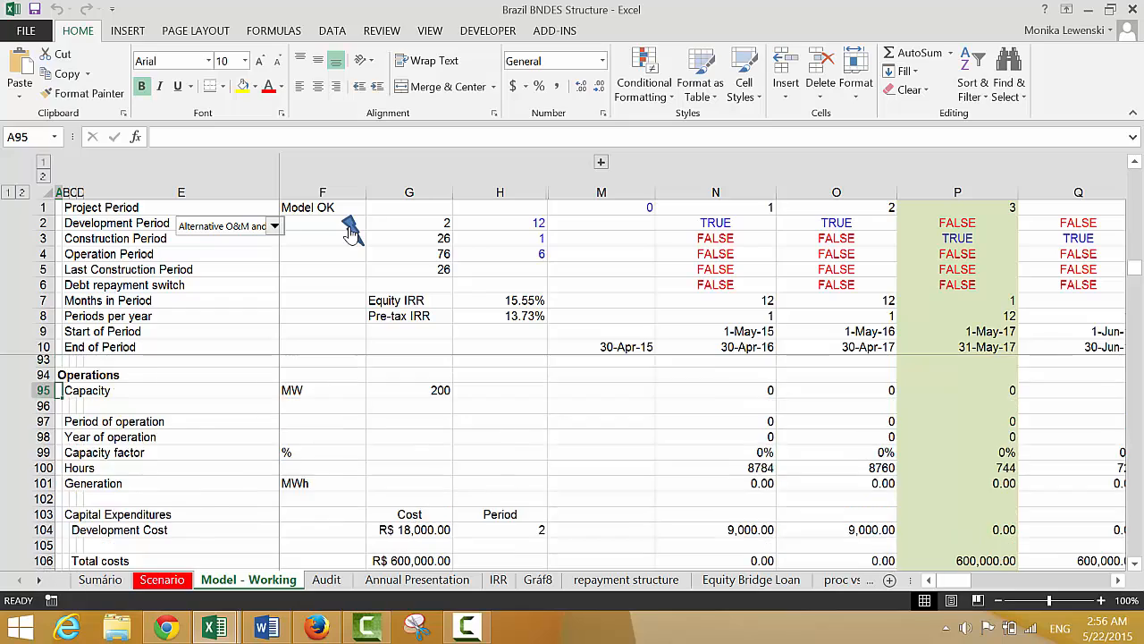
Look through the model from the debt drawdown and repayment assumptions down past Operations to revenues and operating costs
key(Down)
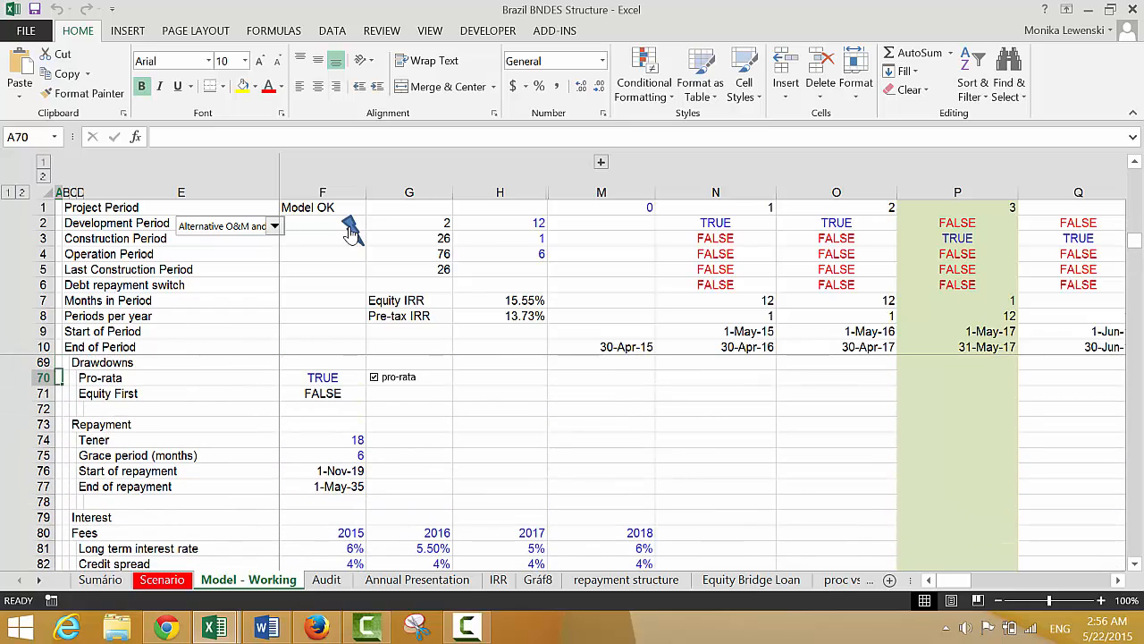
key(Down)
key(Down)
key(Down)
key(Down)
key(Down)
key(Down)
key(Down)
key(Down)
key(Down)
key(Down)
key(Down)
key(Down)
key(Down)
key(Down)
key(Down)
key(Down)
key(Down)
key(Down)
key(Down)
key(Down)
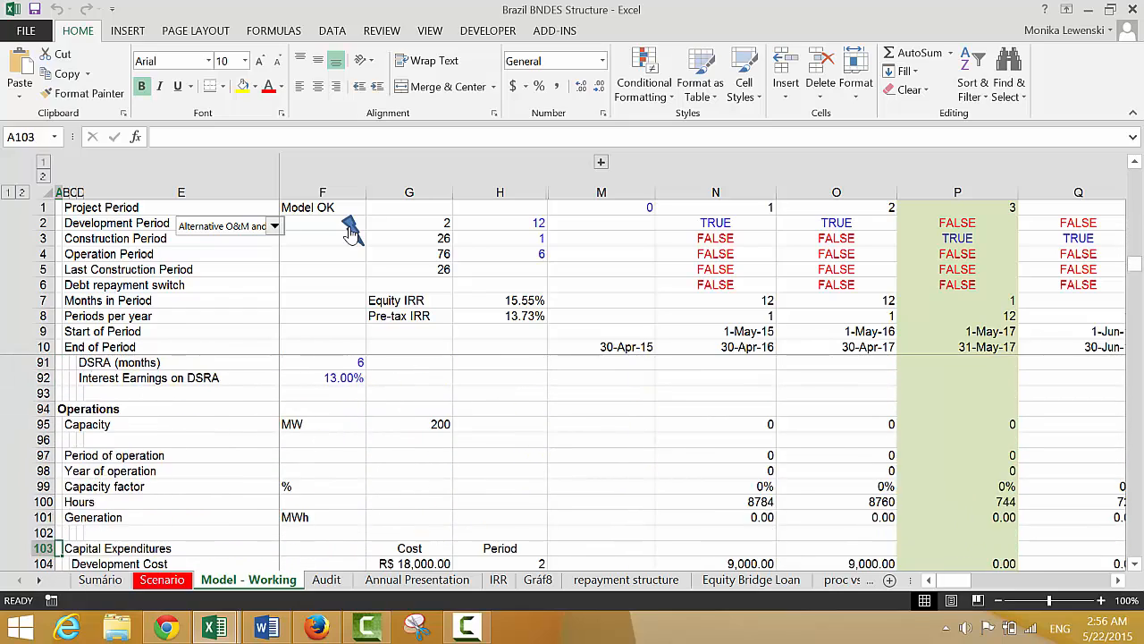
key(Down)
key(Down)
key(Down)
key(Down)
key(Down)
key(Down)
key(Down)
key(Down)
key(Down)
key(Down)
key(Down)
key(Down)
key(Down)
key(Down)
key(Down)
key(Down)
key(Down)
key(Down)
key(Down)
key(Down)
key(Up)
key(Up)
key(Up)
key(Up)
key(Up)
key(Up)
key(Up)
key(Up)
key(Up)
key(Up)
key(Up)
key(Up)
key(Up)
key(Up)
key(Up)
key(Up)
key(Up)
key(Up)
key(Up)
key(Up)
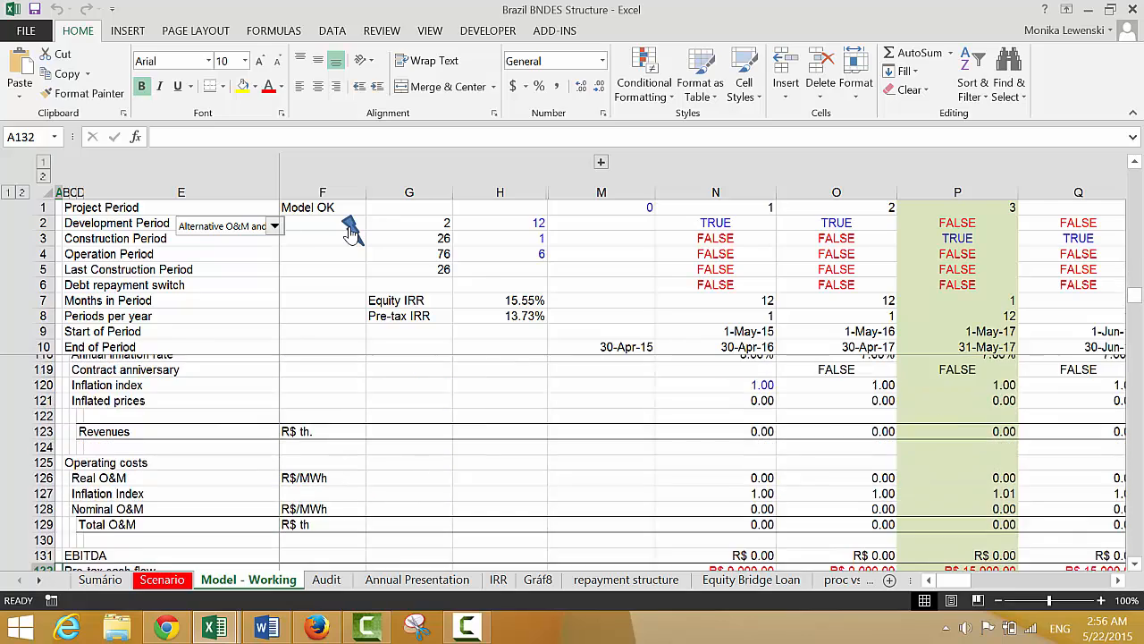
Examine the debt assumptions for drawdowns, repayment, interest, fees and credit enhancements up to the start of the Operations section
key(Up)
key(Up)
key(Up)
key(Up)
key(Up)
key(Up)
key(Up)
key(Up)
key(Up)
key(Up)
key(Up)
key(Up)
key(Up)
key(Up)
key(Up)
key(Up)
key(Up)
key(Up)
key(Up)
key(Up)
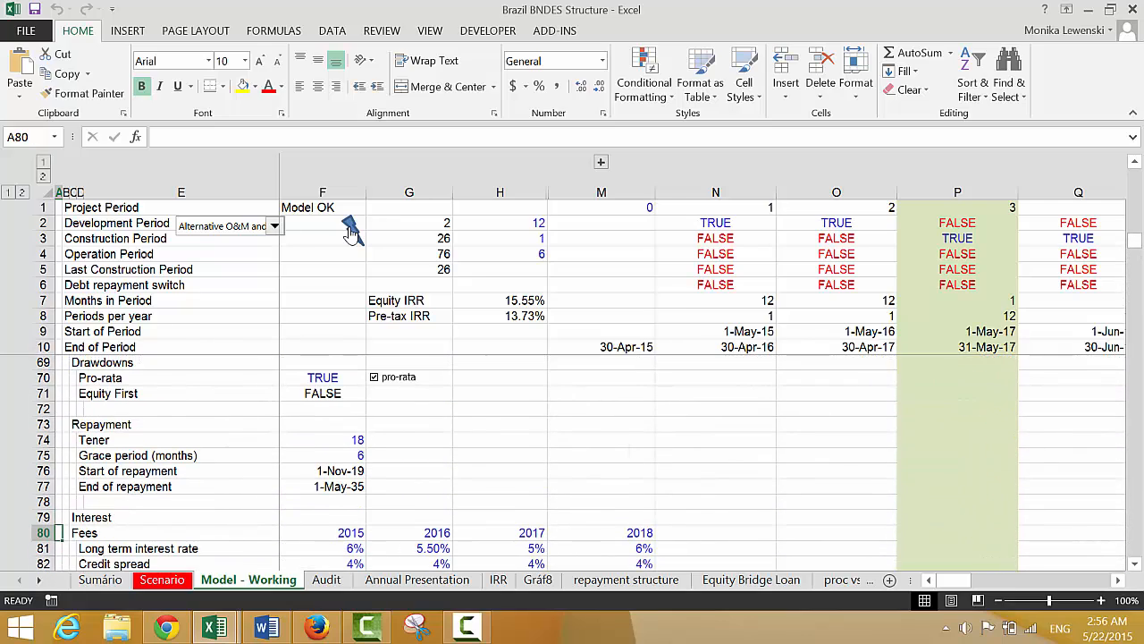
key(Down)
key(Down)
key(Down)
key(Down)
key(Down)
key(Down)
key(Down)
key(Down)
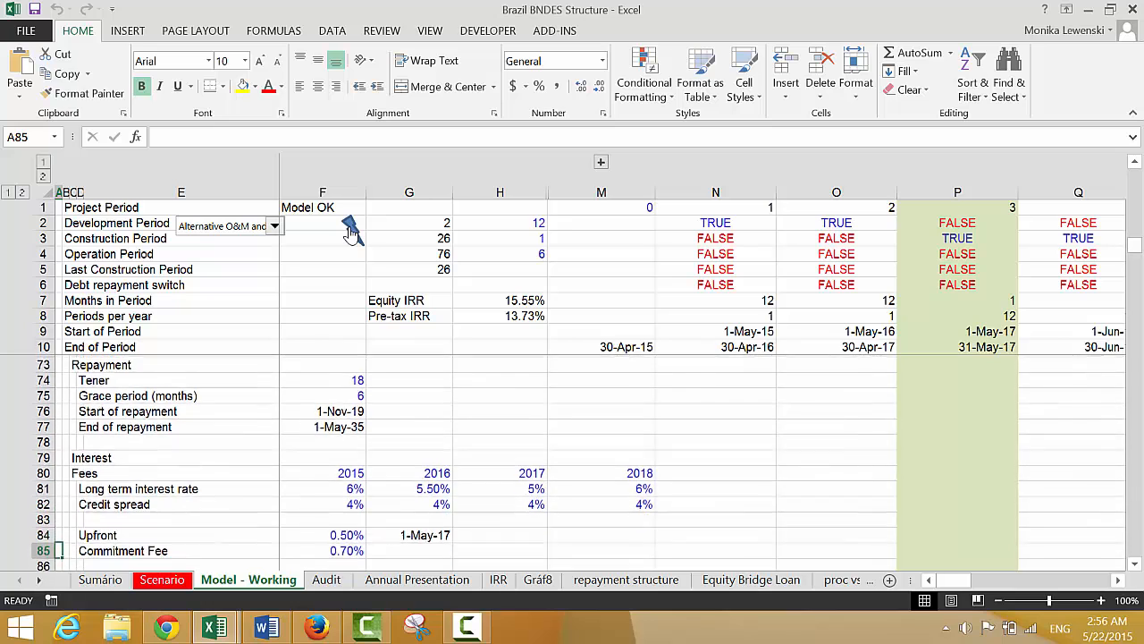
key(Down)
key(Down)
key(Down)
key(Down)
key(Down)
key(Down)
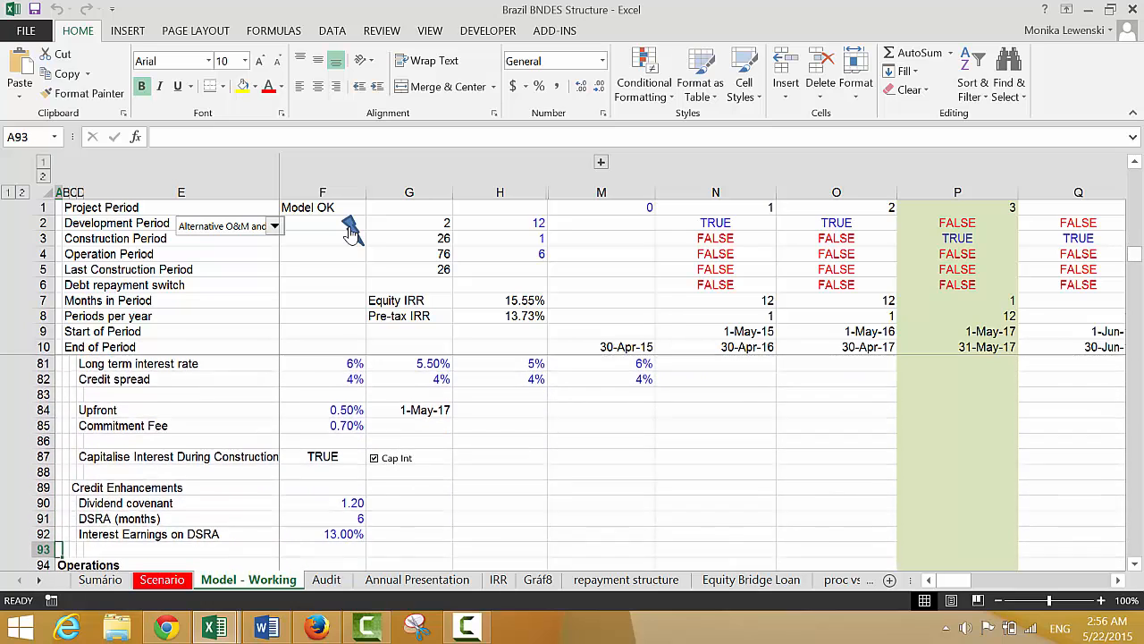
Insert seven blank rows at row 94, directly above the Operations section and below the credit enhancements
key(Up)
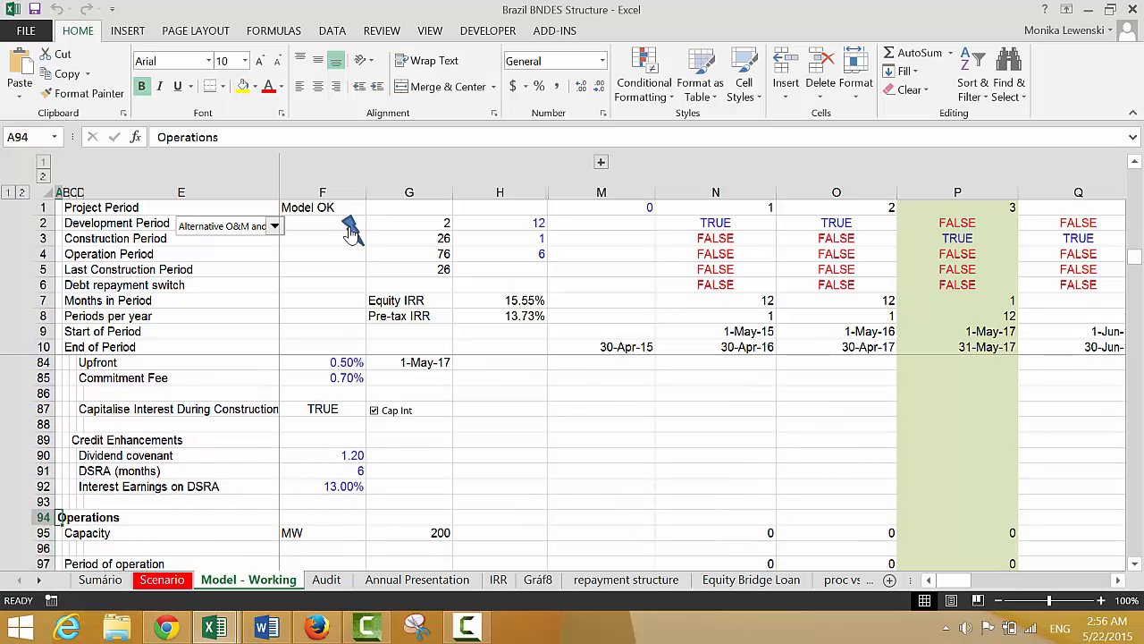
key(Up)
key(Down)
key(shift+space)
key(Down)
key(Up)
key(shift+space)
key(shift+Down)
key(shift+Down)
key(shift+Down)
key(shift+Down)
key(shift+Down)
key(shift+Down)
key(shift+Down)
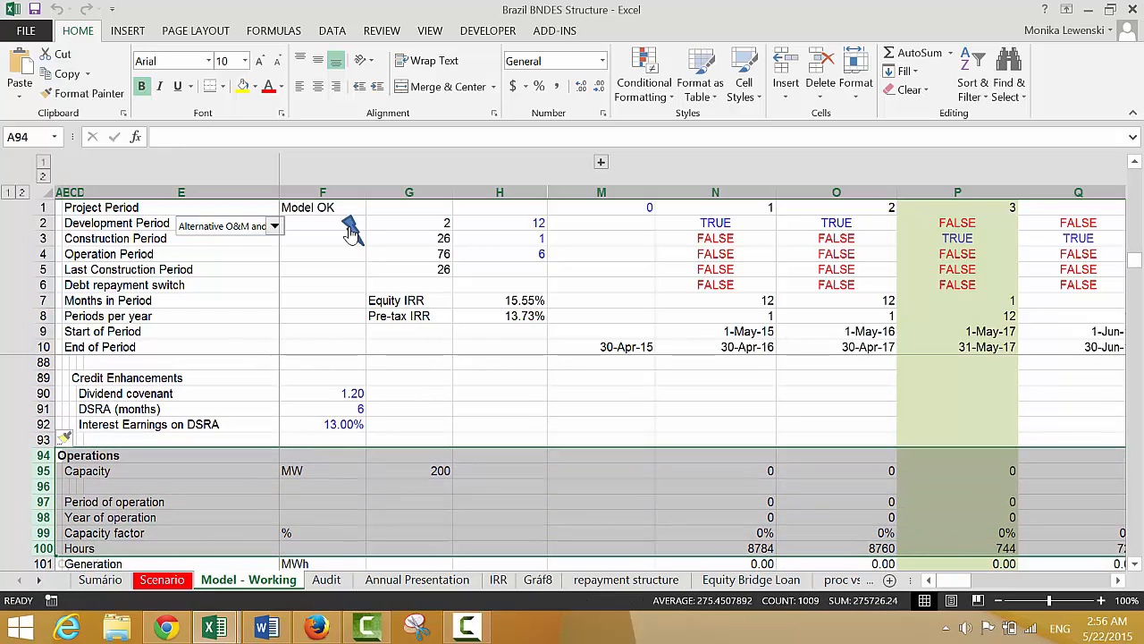
key(ctrl+shift+plus)
key(Right)
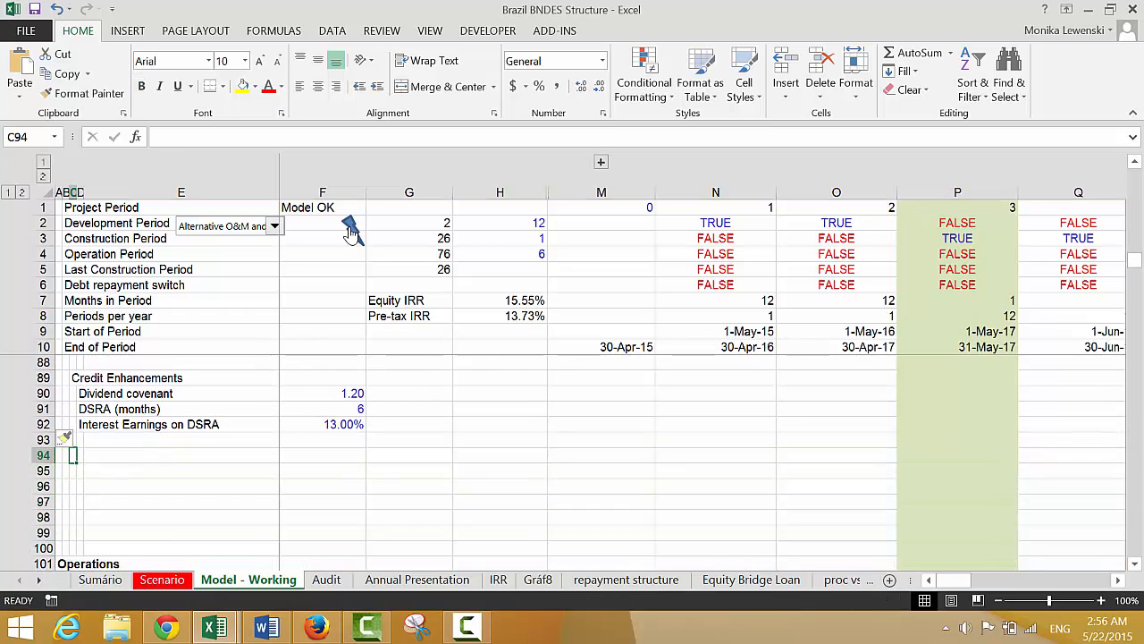
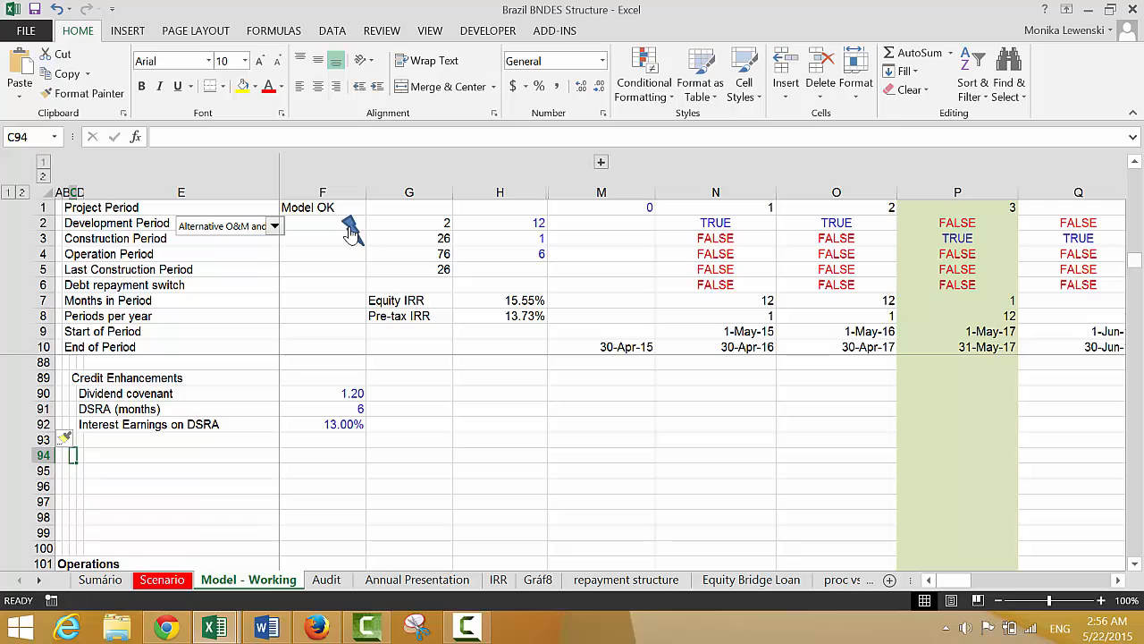
Enter the heading "Equity Bridge Loan" in C94, below the Credit Enhancements inputs
text(D)
key(BackSpace)
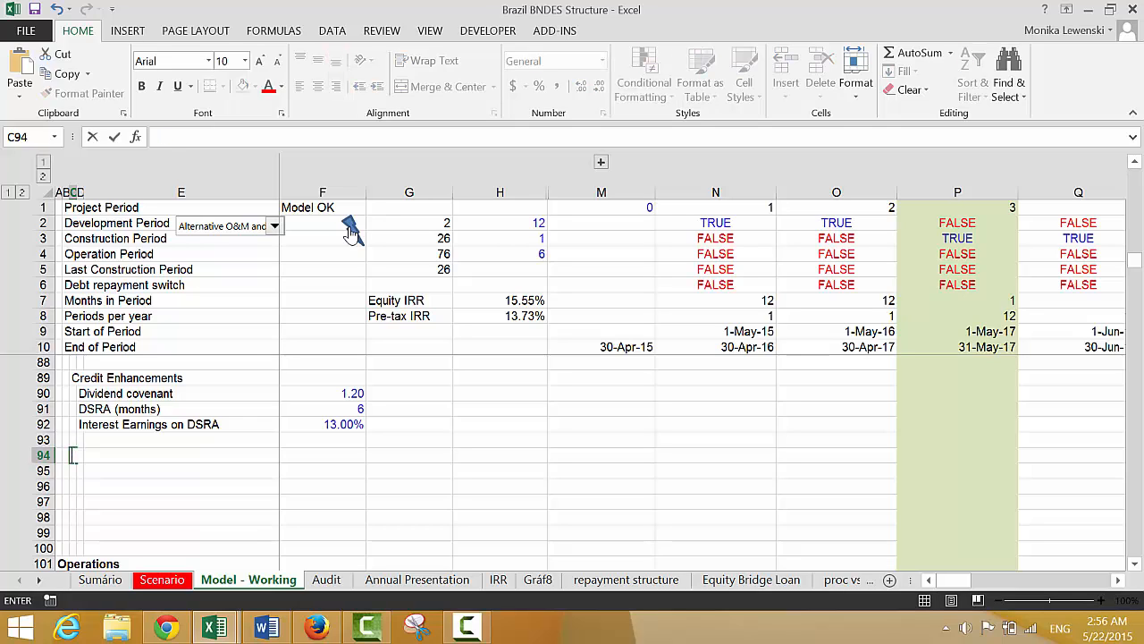
text(Equit)
key(BackSpace)
key(BackSpace)
text(uity Brid)
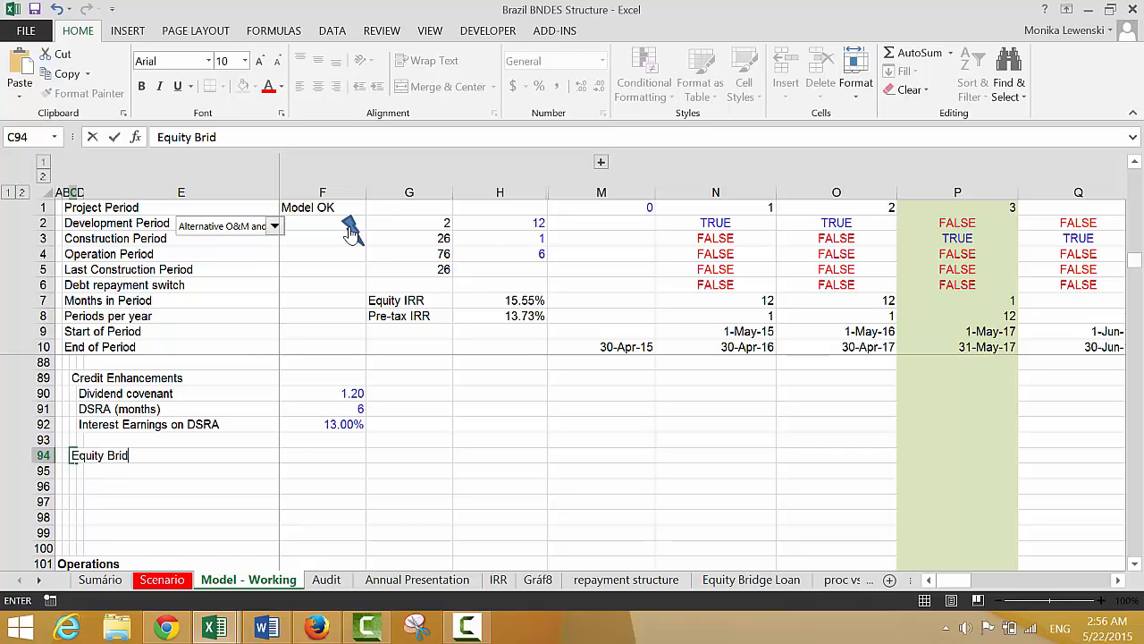
text(ge Loan)
key(Return)
Label row 95 "Apply Loan" in D95 and enter TRUE in F95
key(Right)
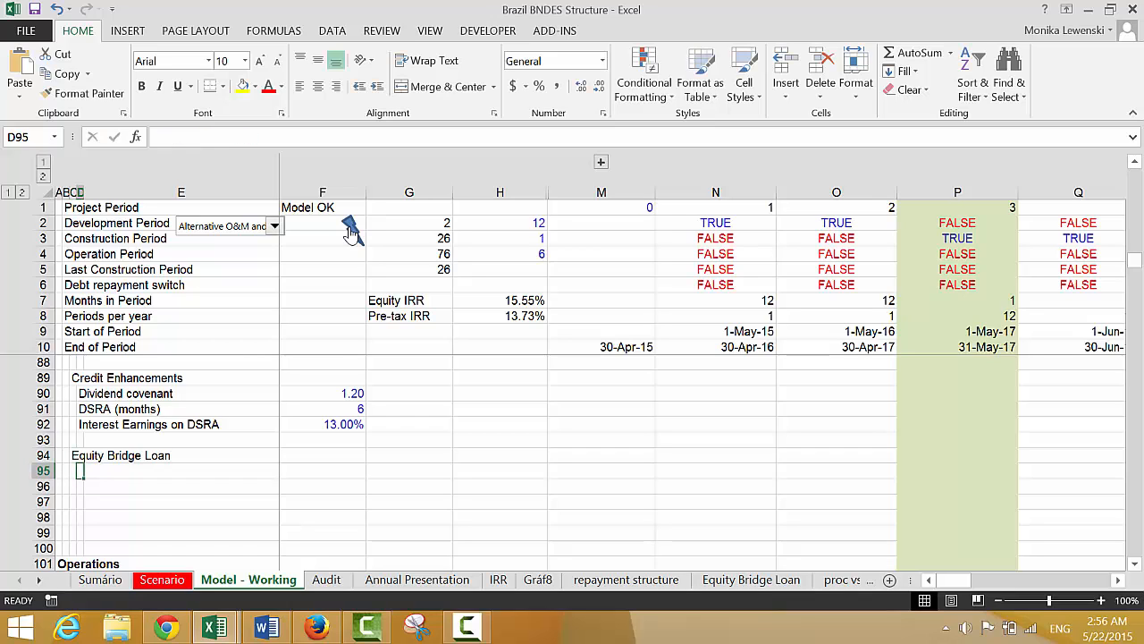
text(Appla)
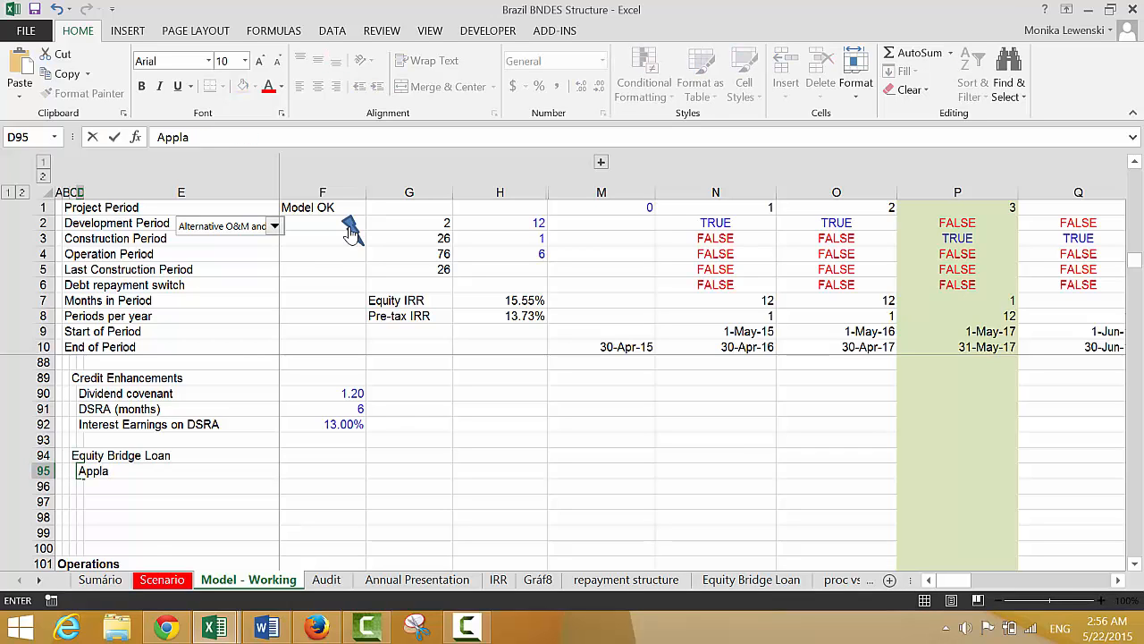
key(BackSpace)
text(y Loan)
key(Right)
key(Right)
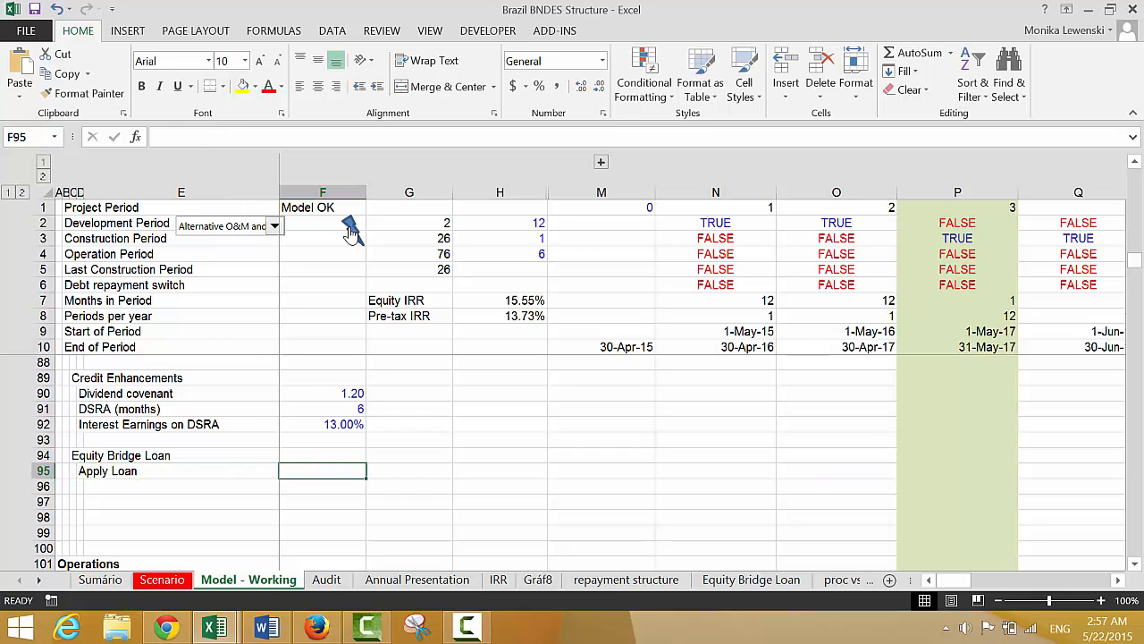
text(true)
key(ctrl+Return)
key(Right)
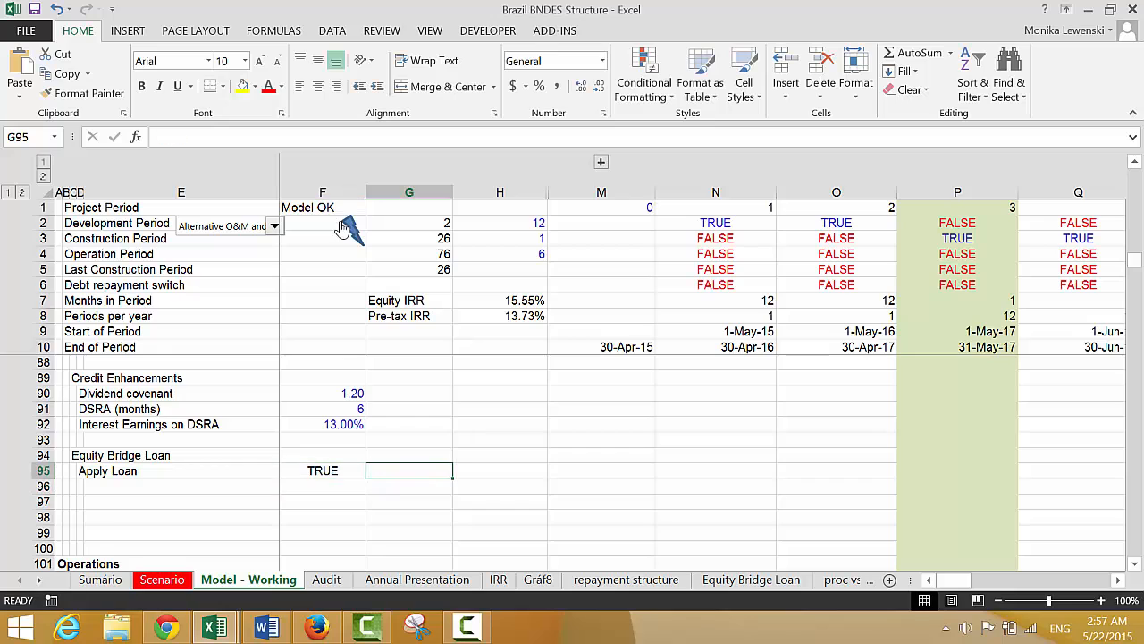
Draw a check box form control over cell G95, beside the Apply Loan value
click(480, 34)
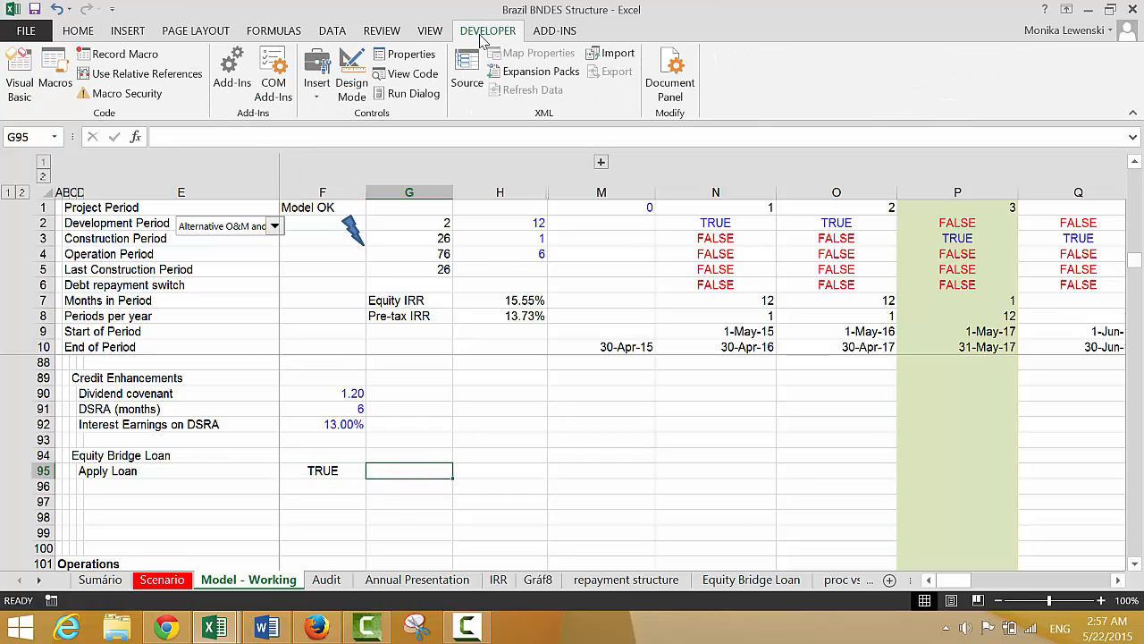
click(322, 72)
click(345, 132)
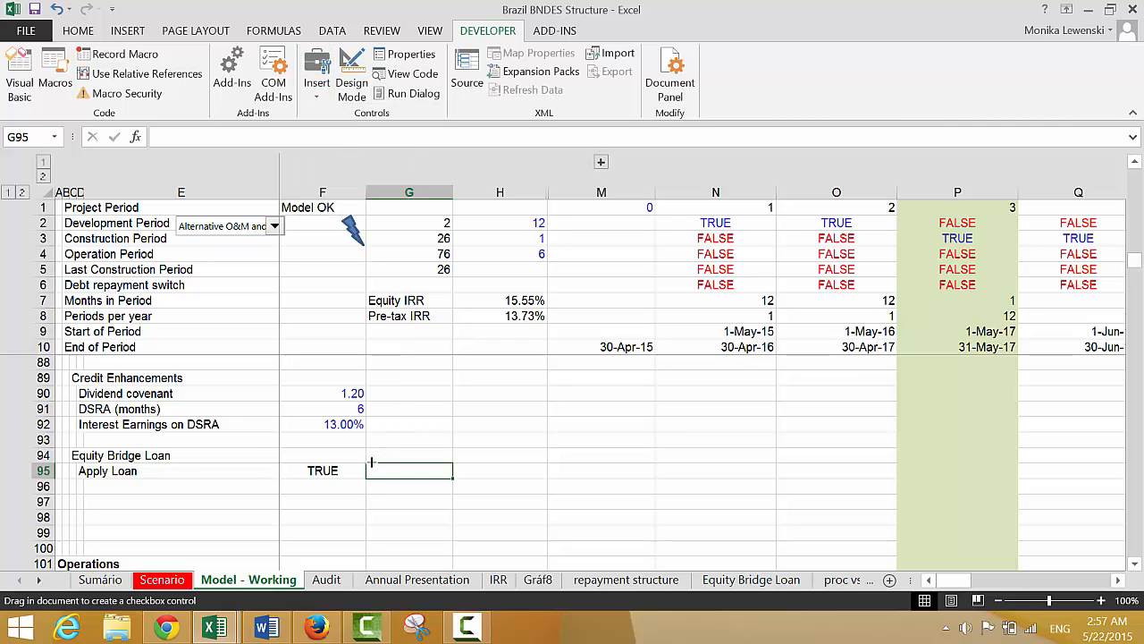
drag(370, 462, 444, 469)
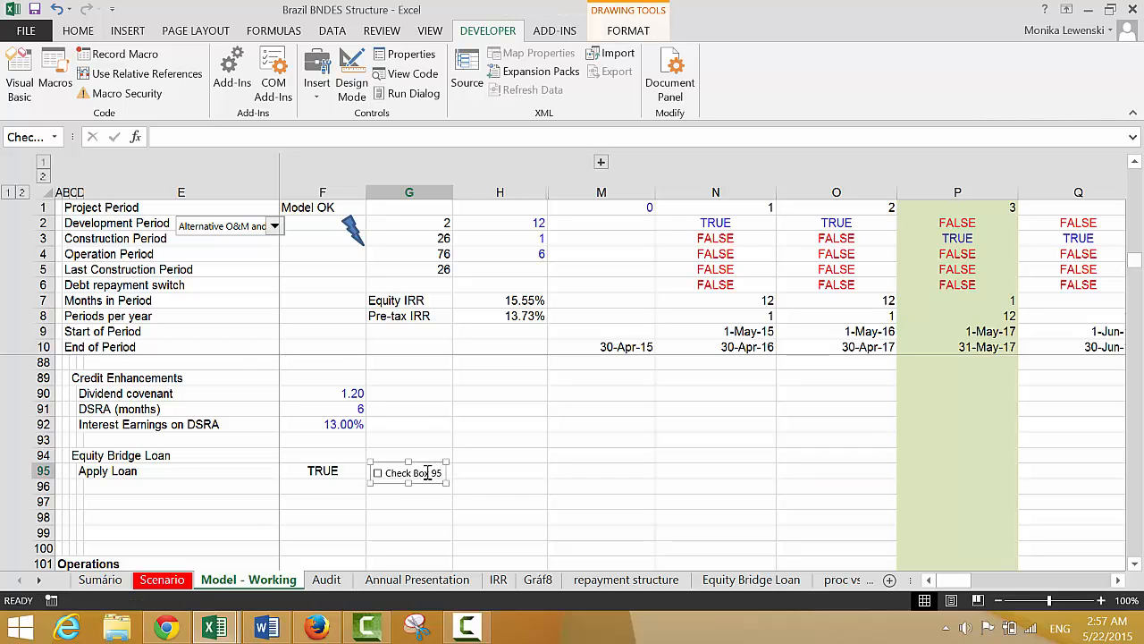
Replace the caption of the check box in G95 with "Equity Bridge"
click(427, 473)
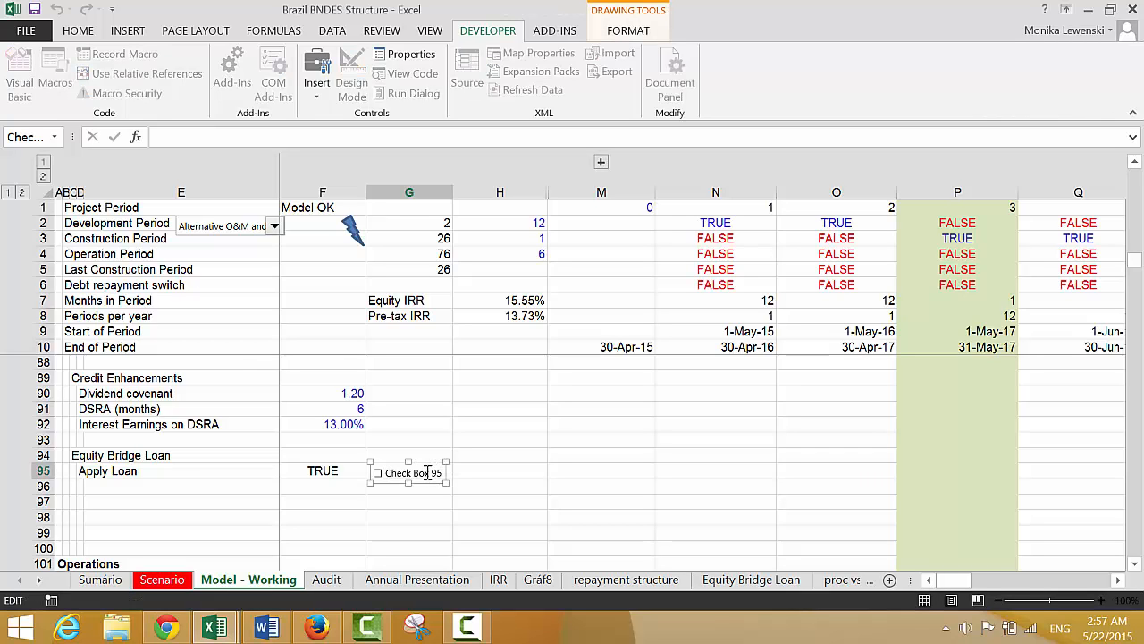
key(BackSpace)
key(BackSpace)
key(BackSpace)
key(BackSpace)
key(BackSpace)
key(BackSpace)
key(BackSpace)
key(ctrl+z)
key(Delete)
key(Delete)
key(Delete)
key(Delete)
key(Delete)
key(Delete)
key(Delete)
key(Delete)
key(Delete)
key(Delete)
key(Delete)
key(Delete)
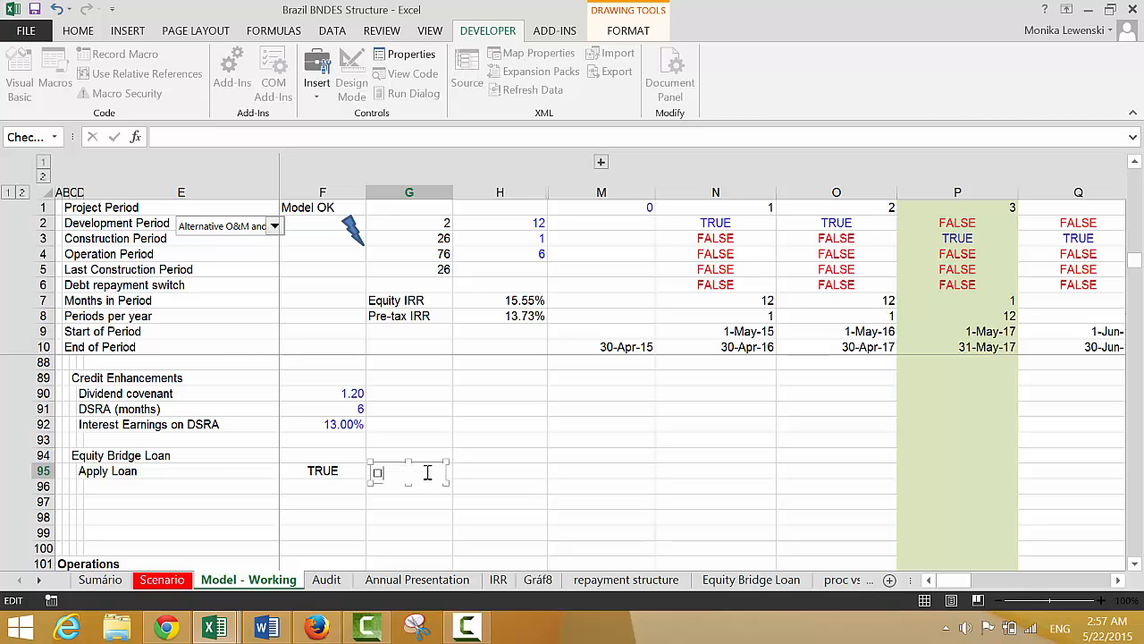
key(ctrl+z)
key(ctrl+a)
text(E)
key(ctrl+z)
key(Right)
key(Right)
key(Right)
key(Right)
key(Right)
key(Right)
key(Right)
key(Right)
click(536, 458)
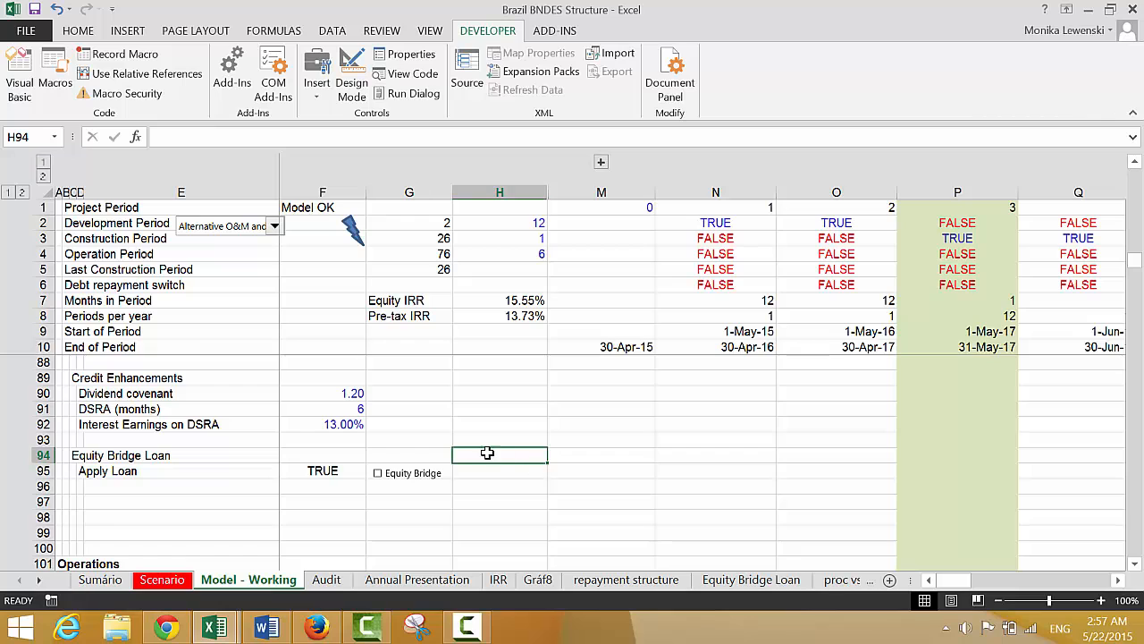
Link the Equity Bridge check box to cell F95 on the Model - Working sheet
right_click(395, 487)
click(407, 470)
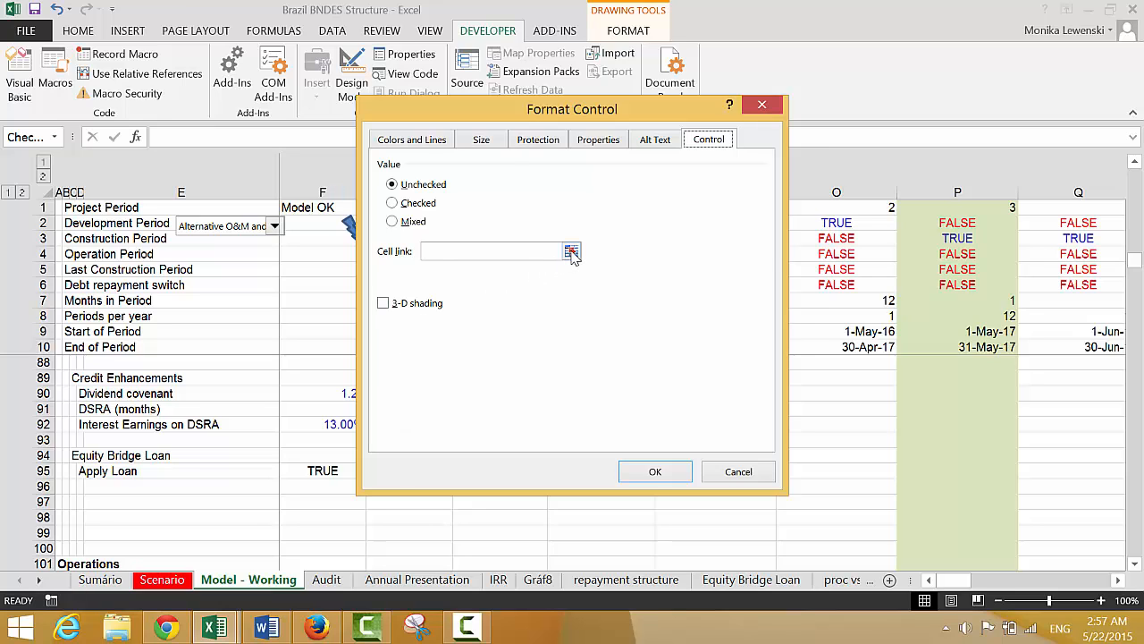
click(571, 253)
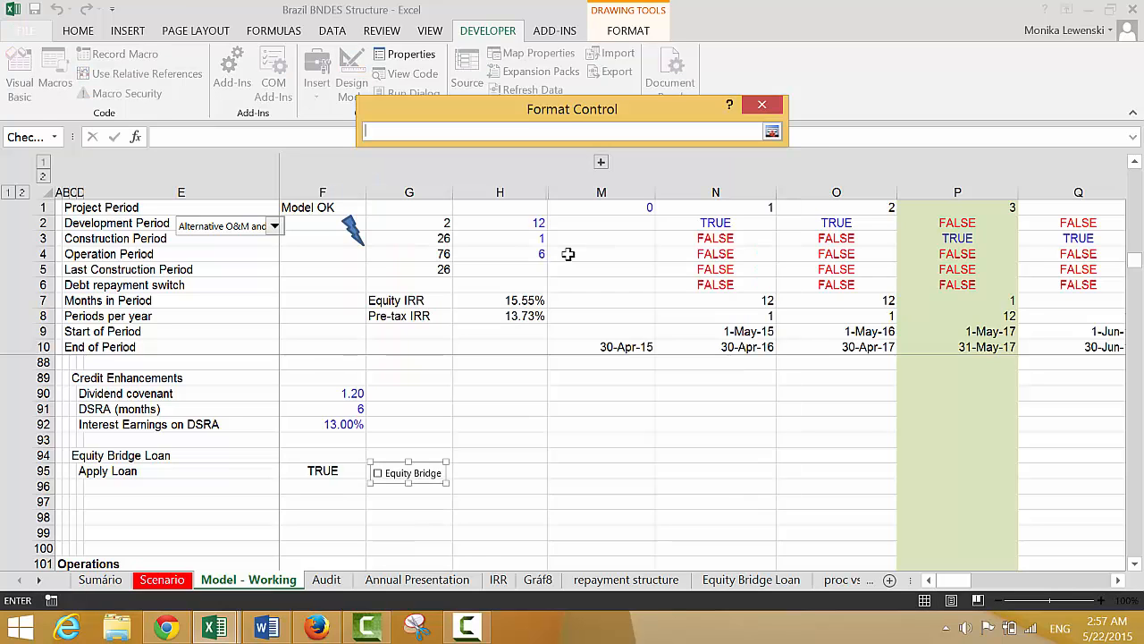
click(327, 580)
click(277, 580)
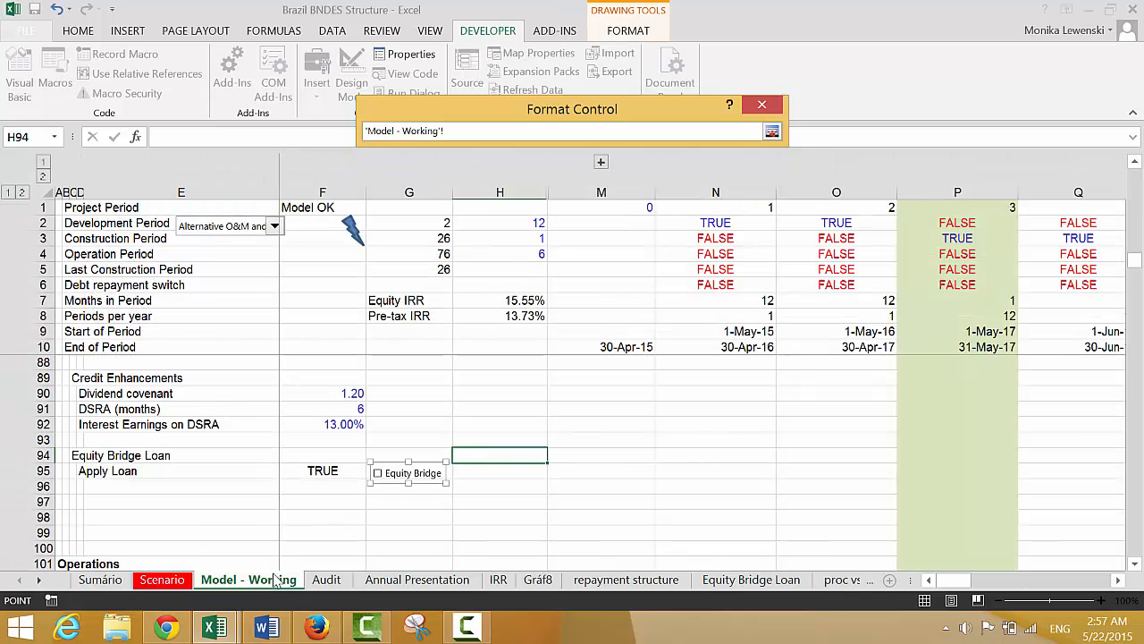
click(306, 468)
key(Return)
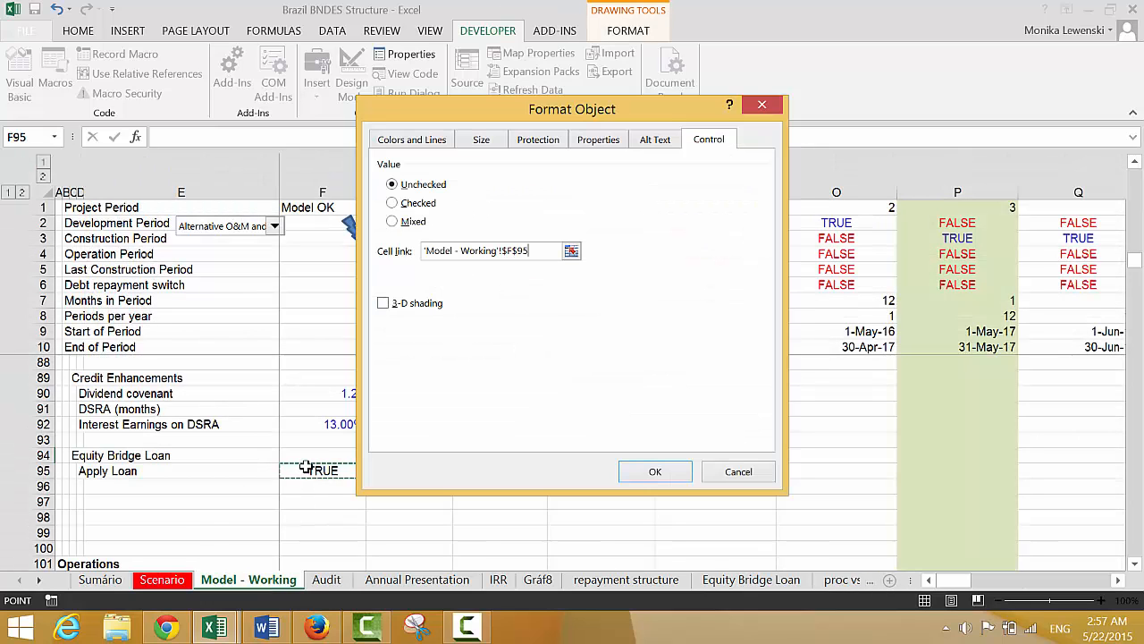
click(671, 471)
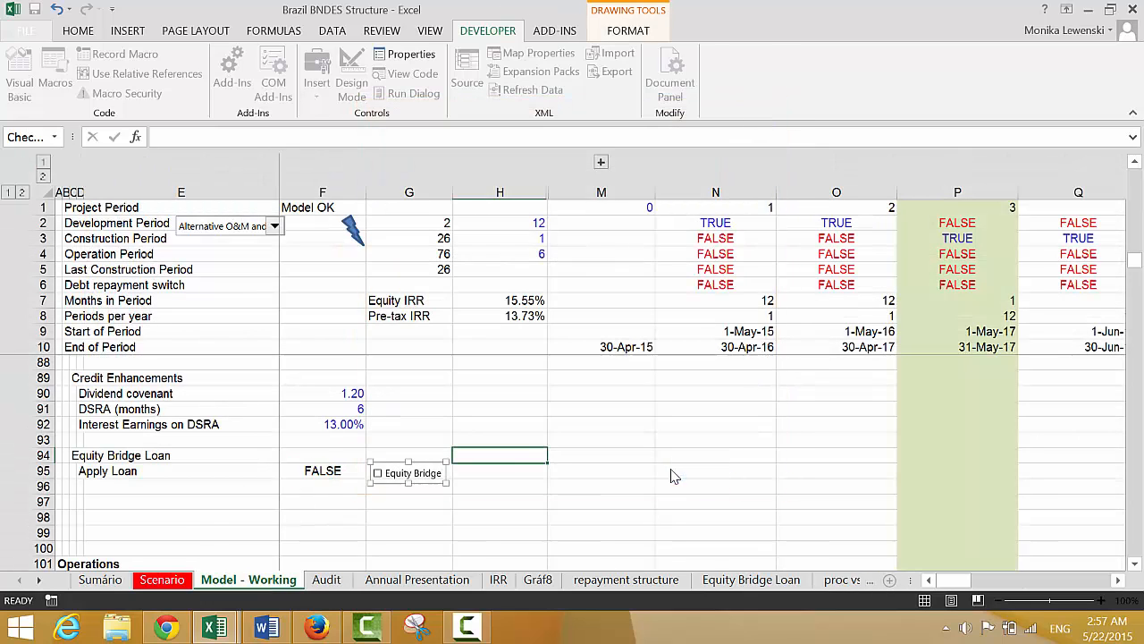
Test the Equity Bridge check box by toggling it, leaving it ticked
click(457, 471)
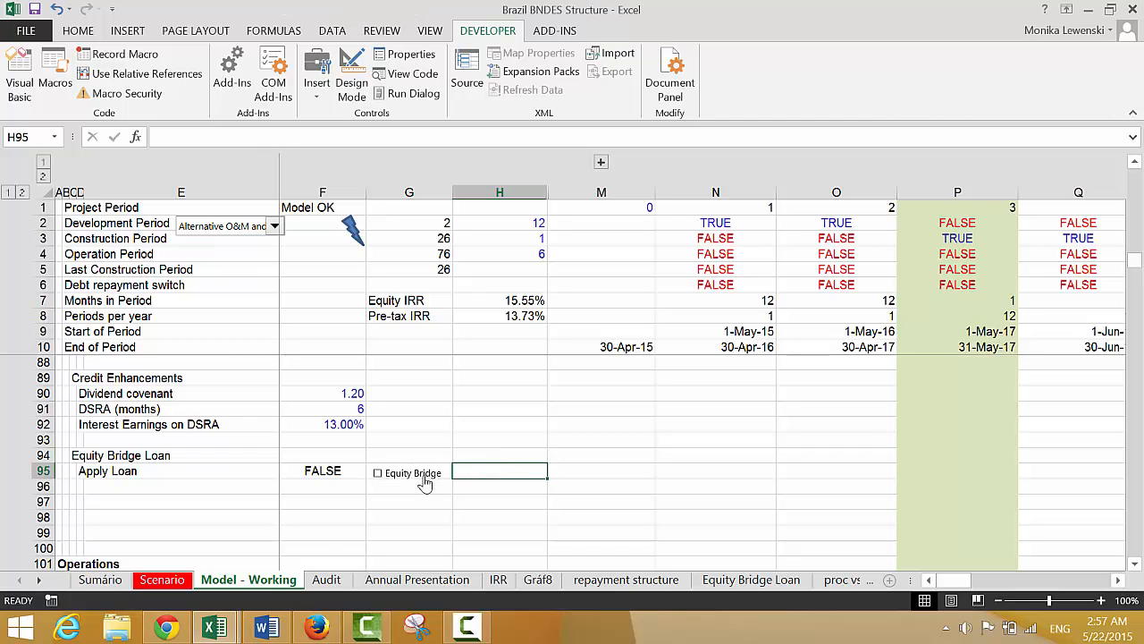
click(425, 483)
click(425, 483)
click(426, 483)
Enter the label "Maturity of Loan" in D96, below Apply Loan
key(Left)
key(Left)
key(Left)
key(Left)
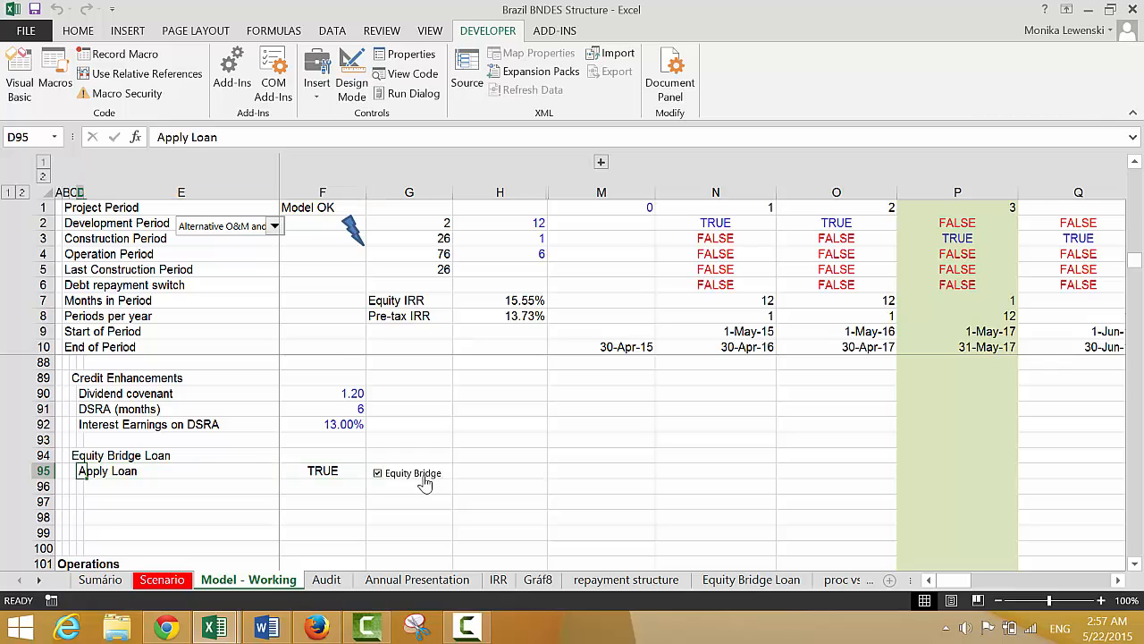
key(Down)
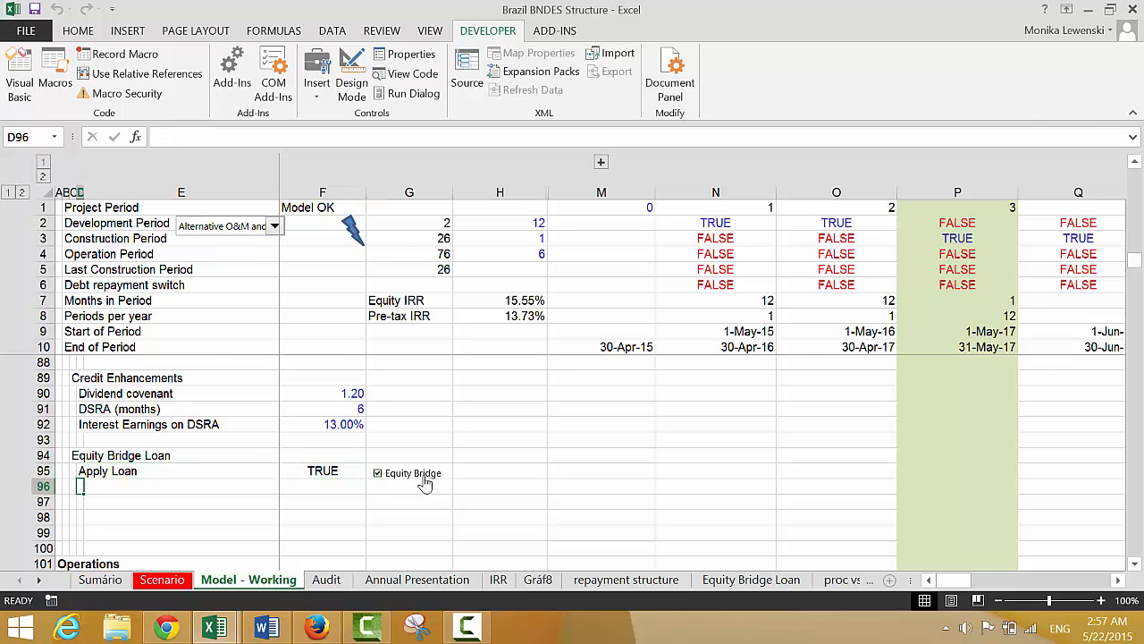
text(Ma)
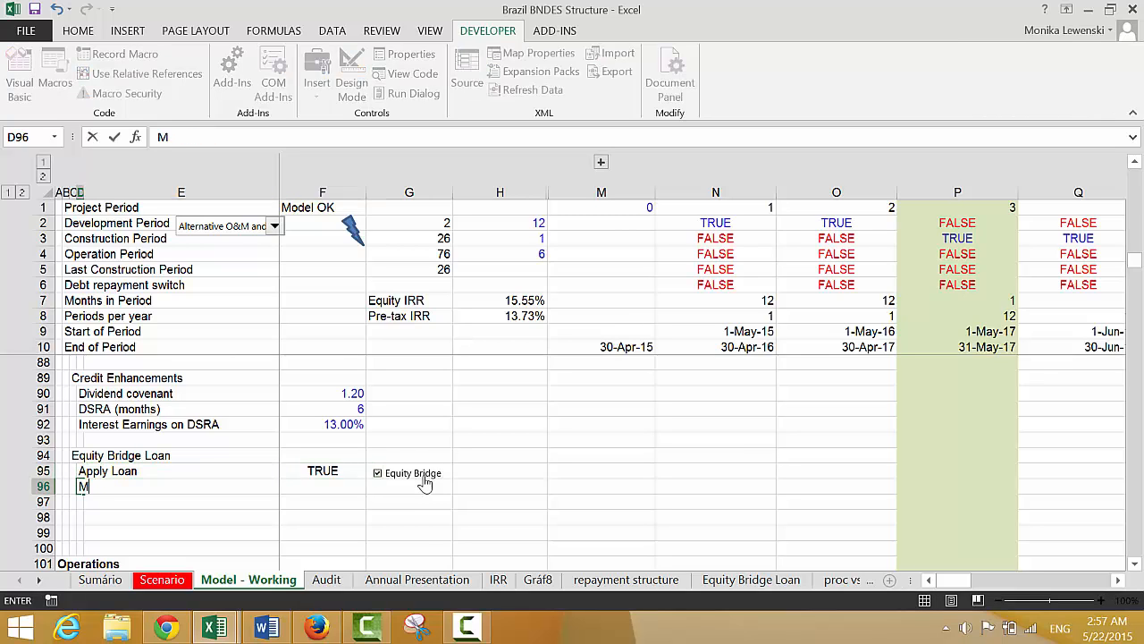
key(BackSpace)
text(Maturity of Loan)
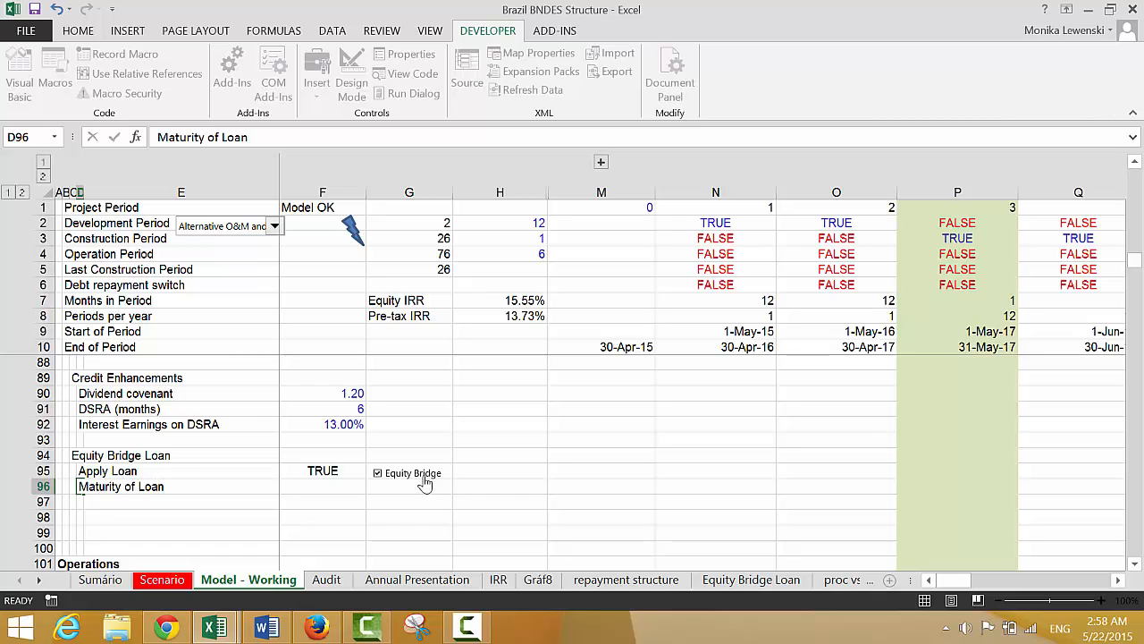
key(Return)
key(Up)
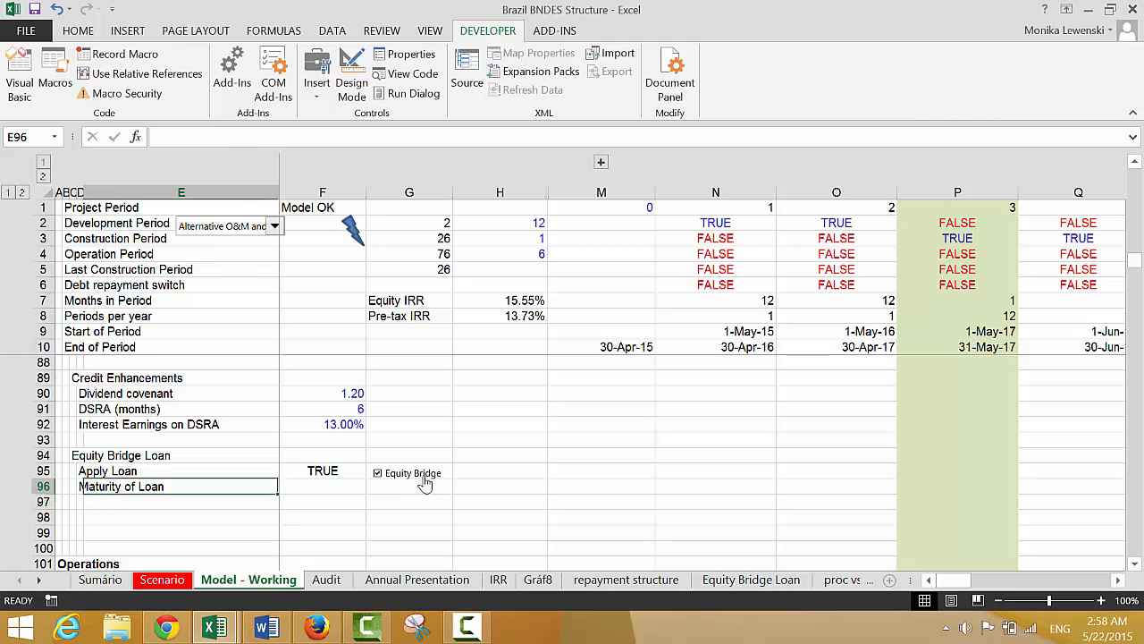
Link the loan maturity in F96 to the CoD date in the Dates assumptions with the formula =G20
key(Right)
text(=)
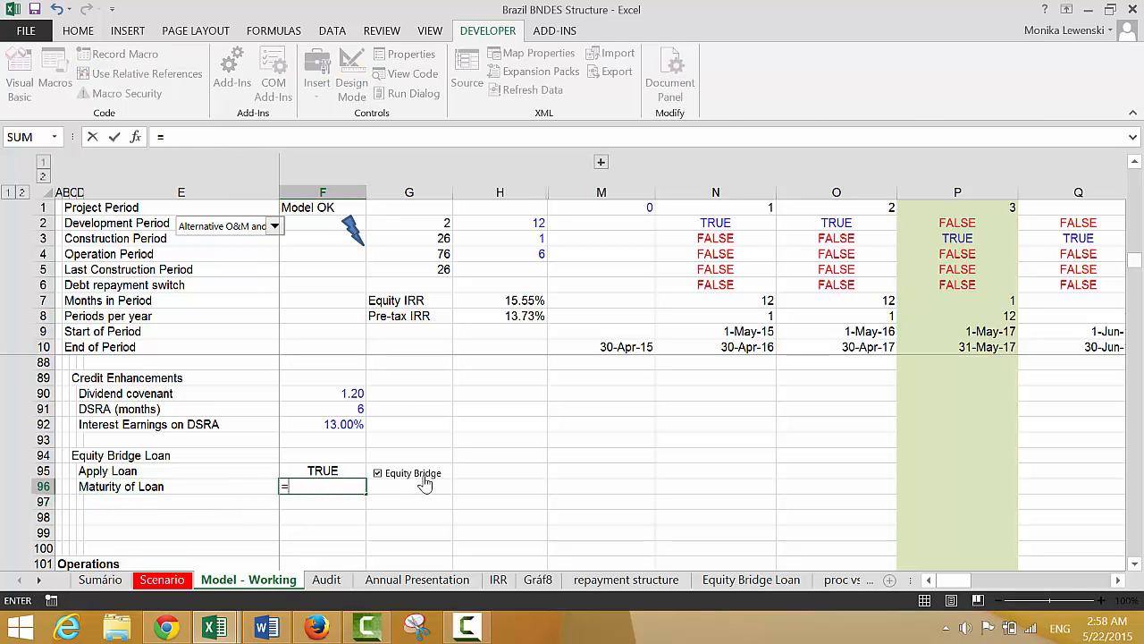
key(Up)
key(Up)
key(Up)
key(Up)
key(Up)
key(Up)
key(Up)
key(Up)
key(Up)
key(Up)
key(Up)
key(Up)
key(Up)
key(Up)
key(Up)
key(Up)
key(Up)
key(Up)
key(Up)
key(Up)
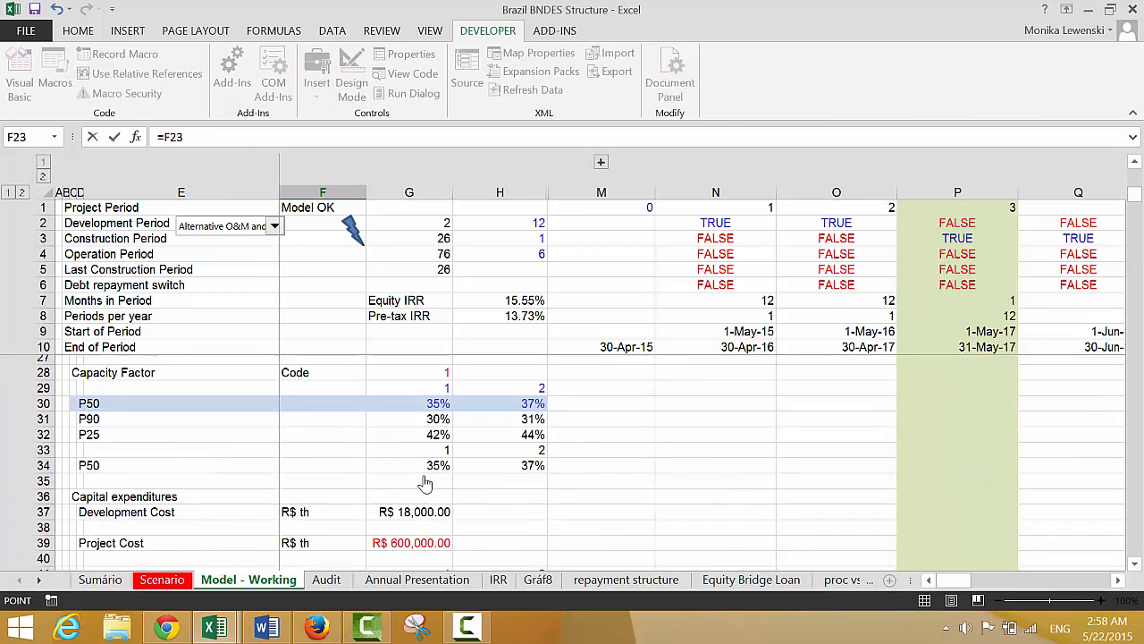
key(Down)
key(Down)
key(Down)
key(Down)
key(Down)
key(Down)
key(Down)
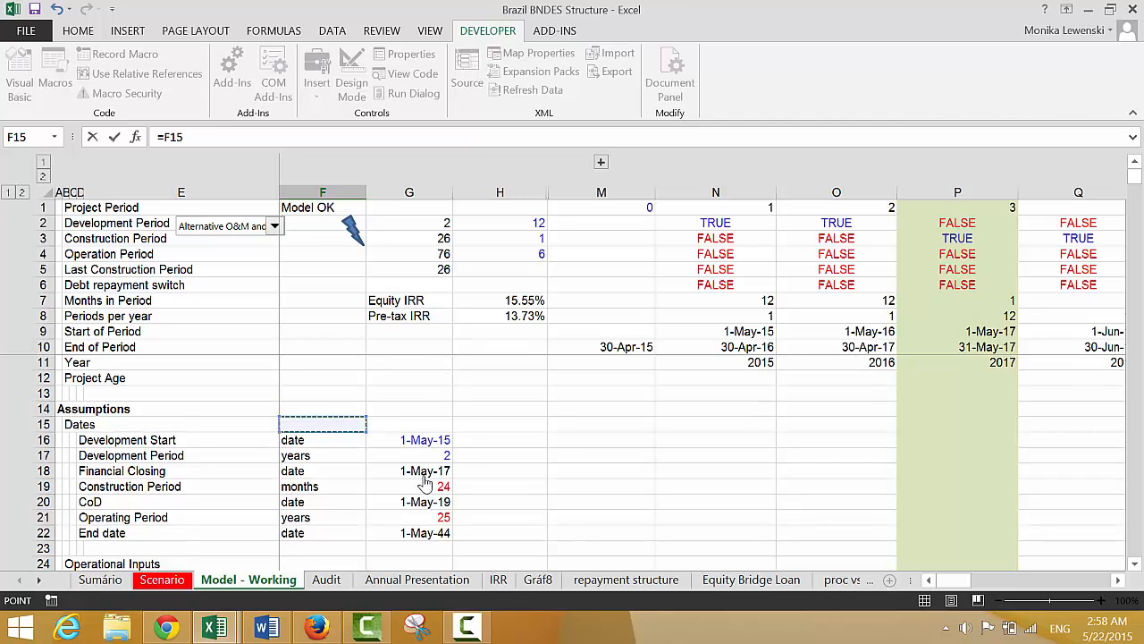
key(Down)
key(Down)
key(Right)
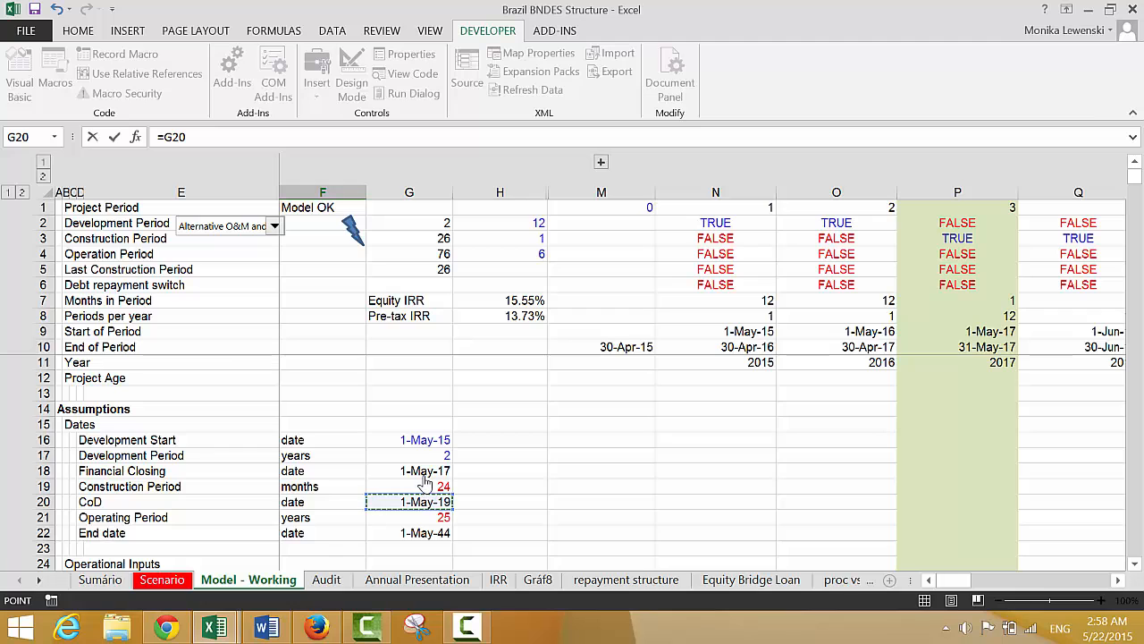
key(Return)
key(Return)
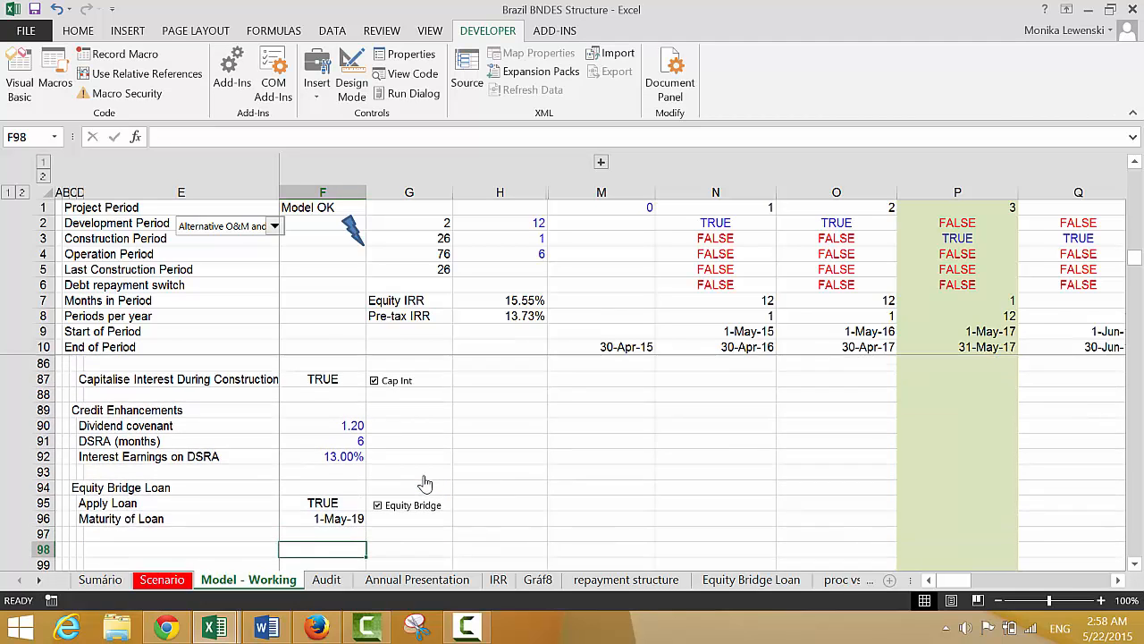
Enter the label "Interest Rate" in D97, below Maturity of Loan, and select its input cell F97
key(Up)
key(Up)
key(Left)
key(Left)
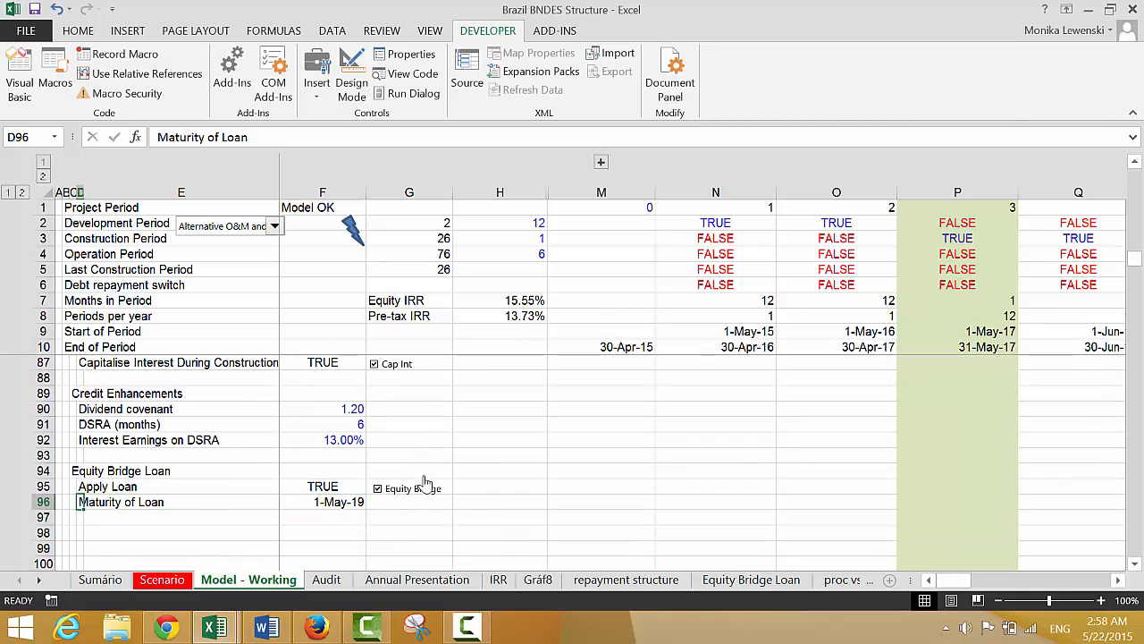
key(Down)
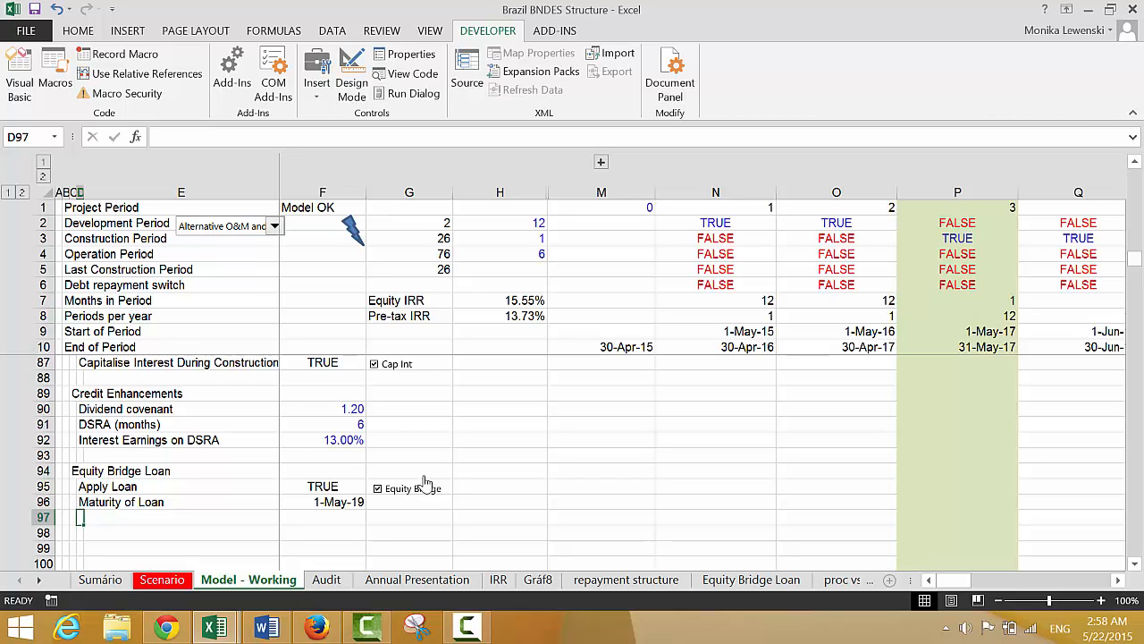
key(Up)
key(Up)
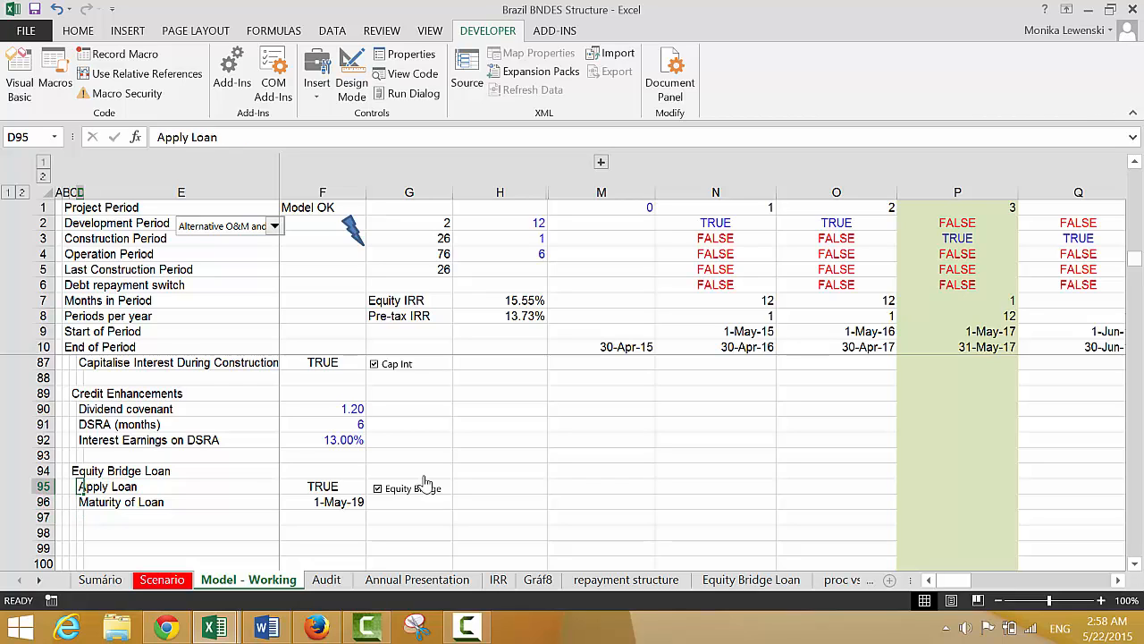
key(Down)
key(Down)
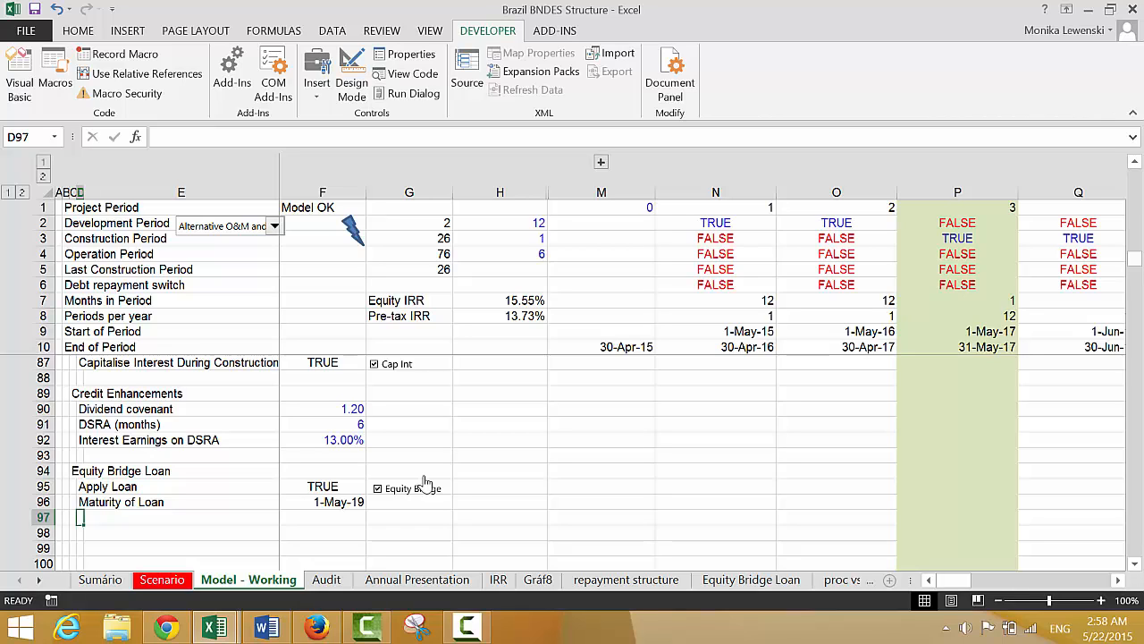
text(Interest )
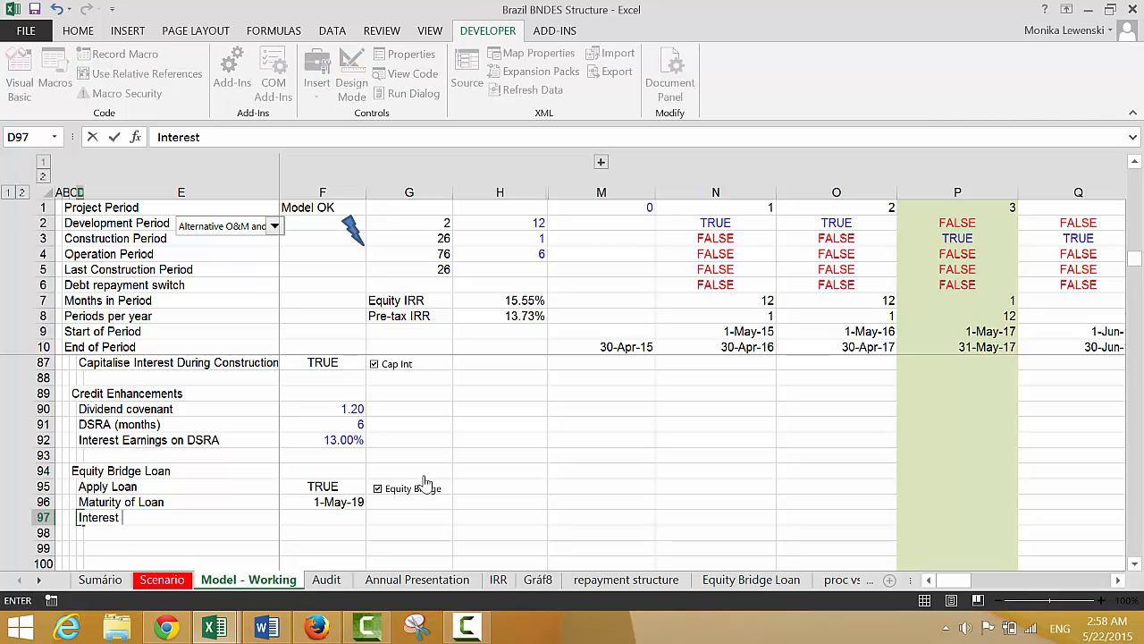
text(Rate)
key(Return)
key(Up)
key(Right)
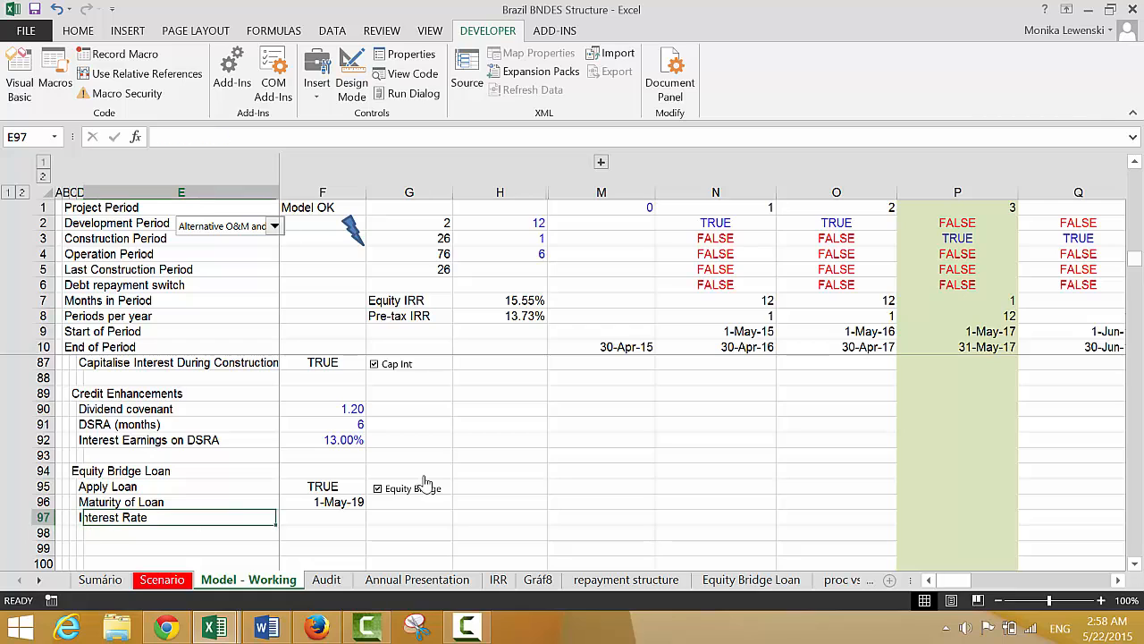
key(Right)
key(Right)
key(Left)
key(Up)
key(Down)
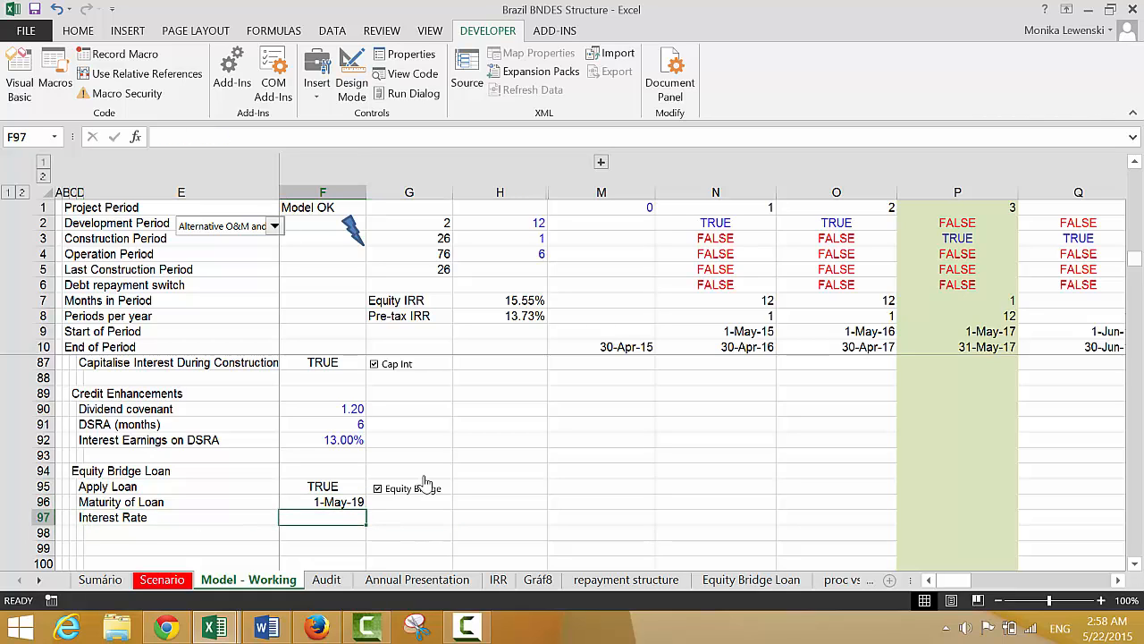
Set the Equity Bridge Loan interest rate in F97 to 8%
text(8%)
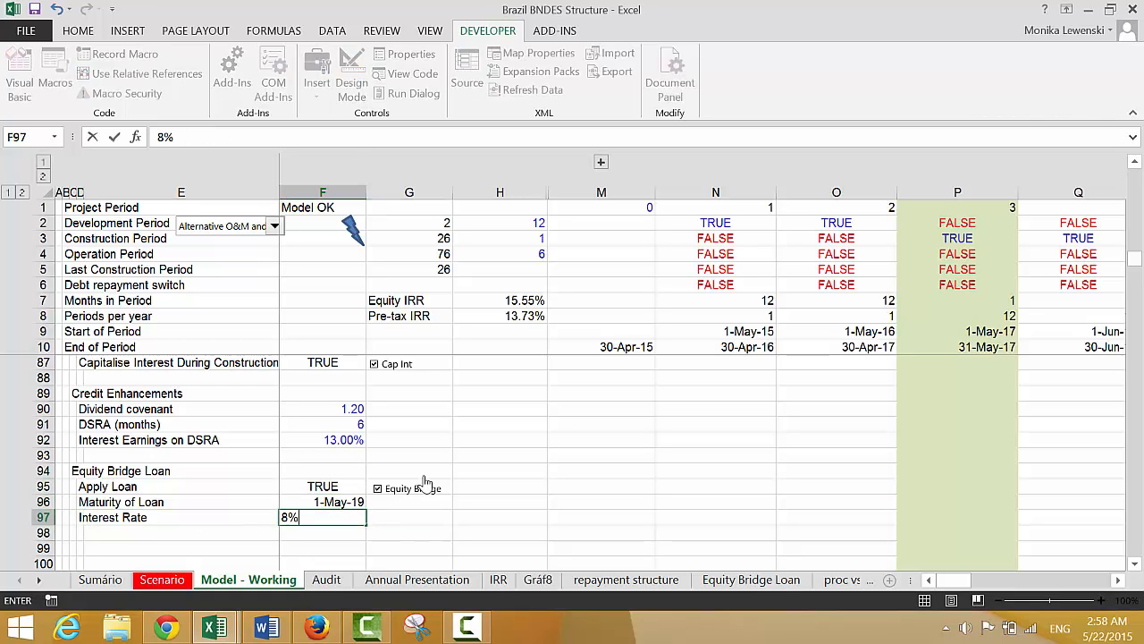
key(Return)
key(Up)
key(Down)
key(Down)
key(Down)
key(Down)
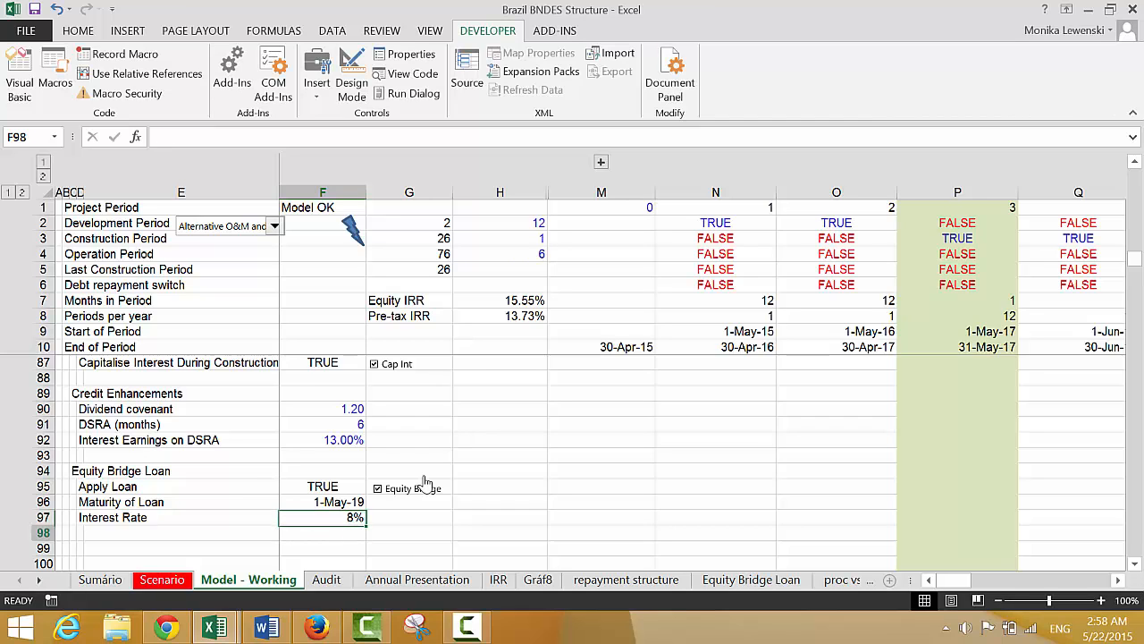
Delete two spare blank rows between the Equity Bridge Loan inputs and the Operations heading, leaving one blank row
key(Up)
key(Up)
key(Left)
key(Left)
key(Left)
key(Left)
key(Left)
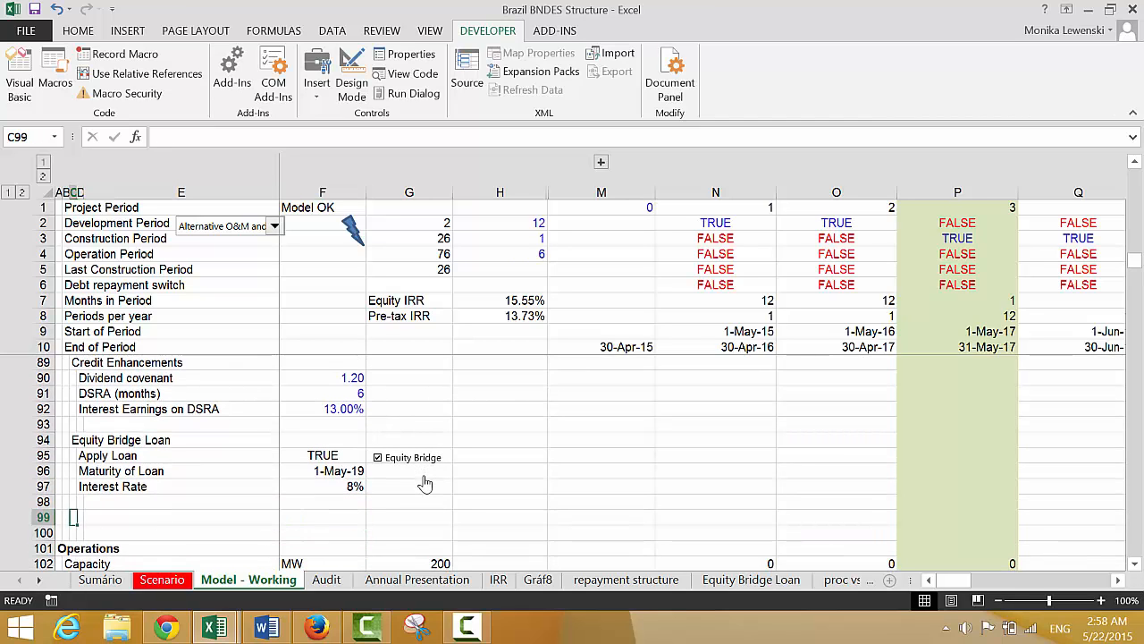
key(Up)
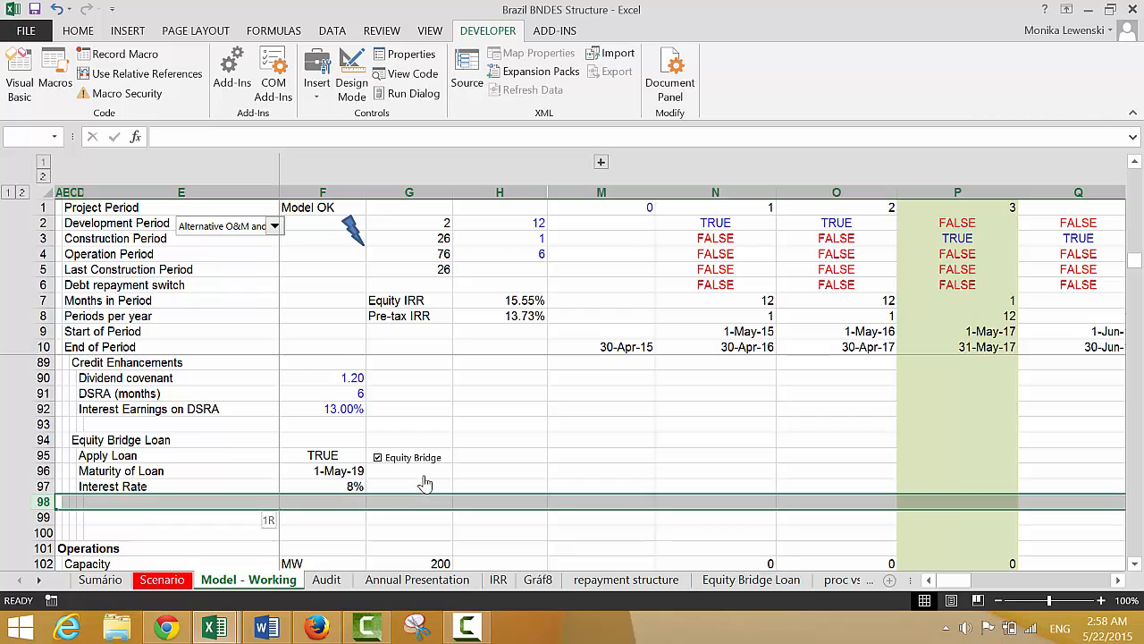
key(shift+space)
key(ctrl+minus)
key(ctrl+minus)
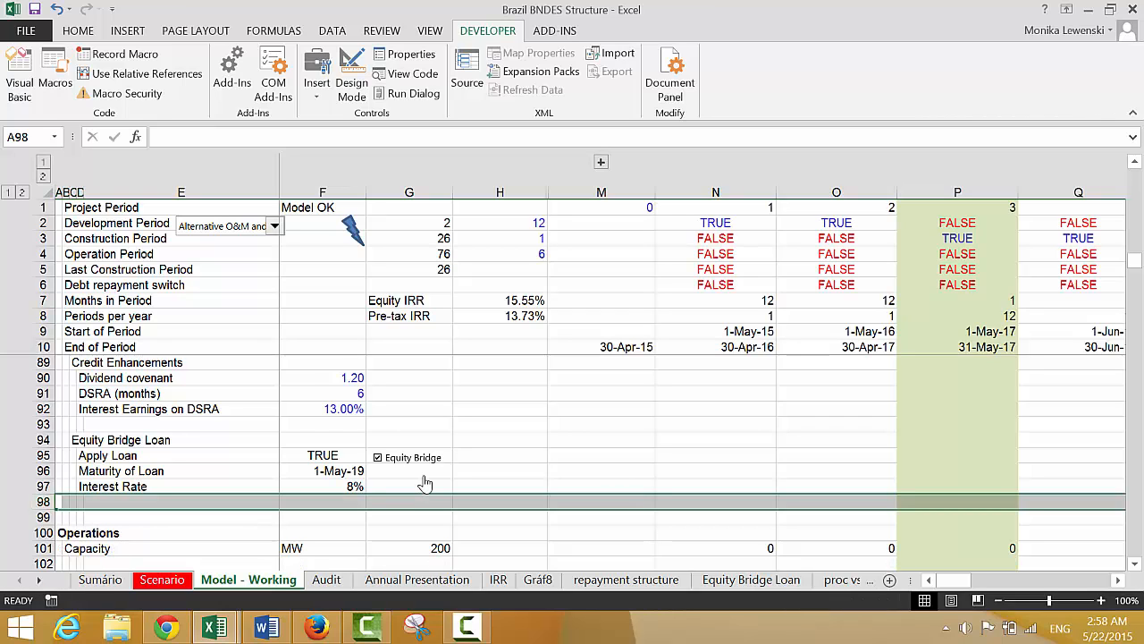
key(Down)
key(Down)
key(Down)
key(Down)
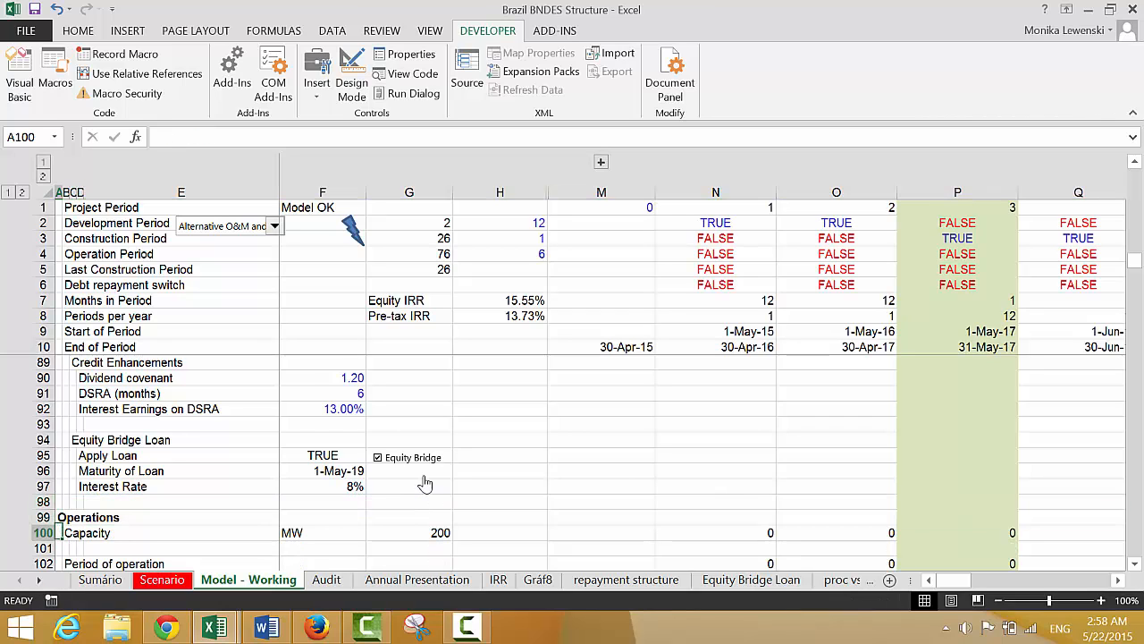
Recolour the entire Model - Working sheet so that hard-coded inputs, including the Apply Loan switch and 8% interest rate, use a blue font
key(Up)
key(Up)
key(Up)
key(Up)
key(Up)
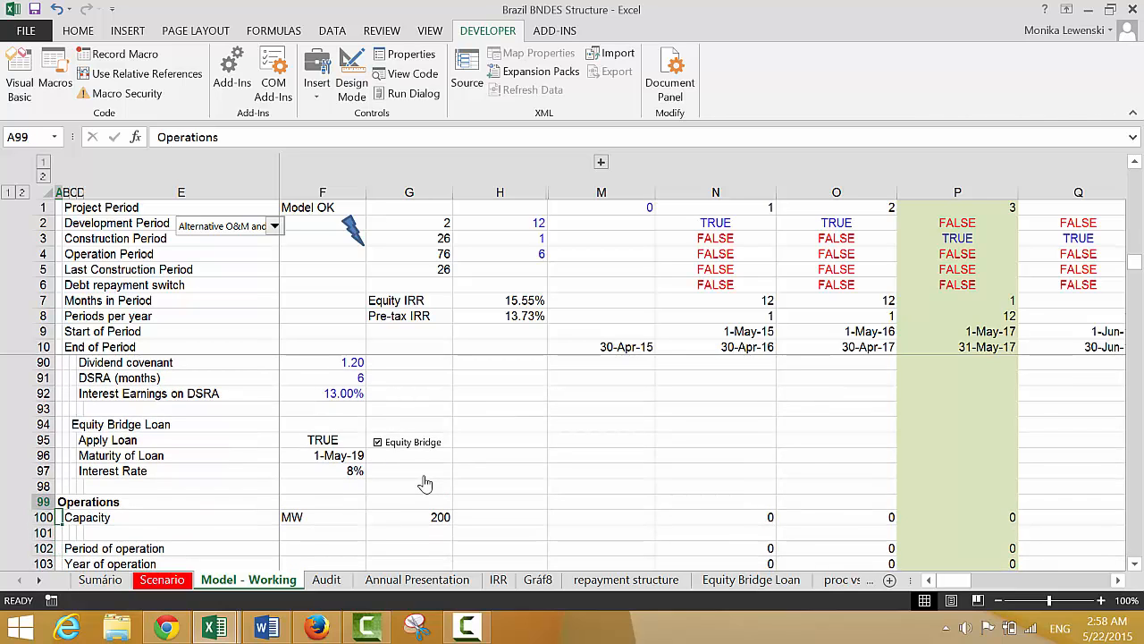
key(Right)
key(Right)
key(Right)
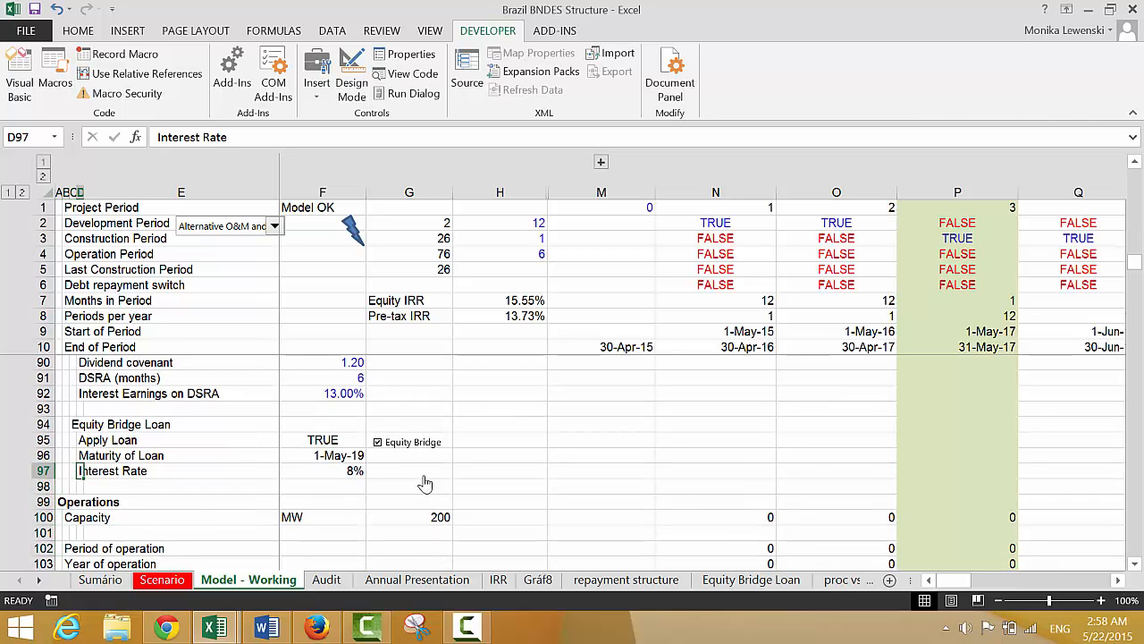
key(ctrl+a)
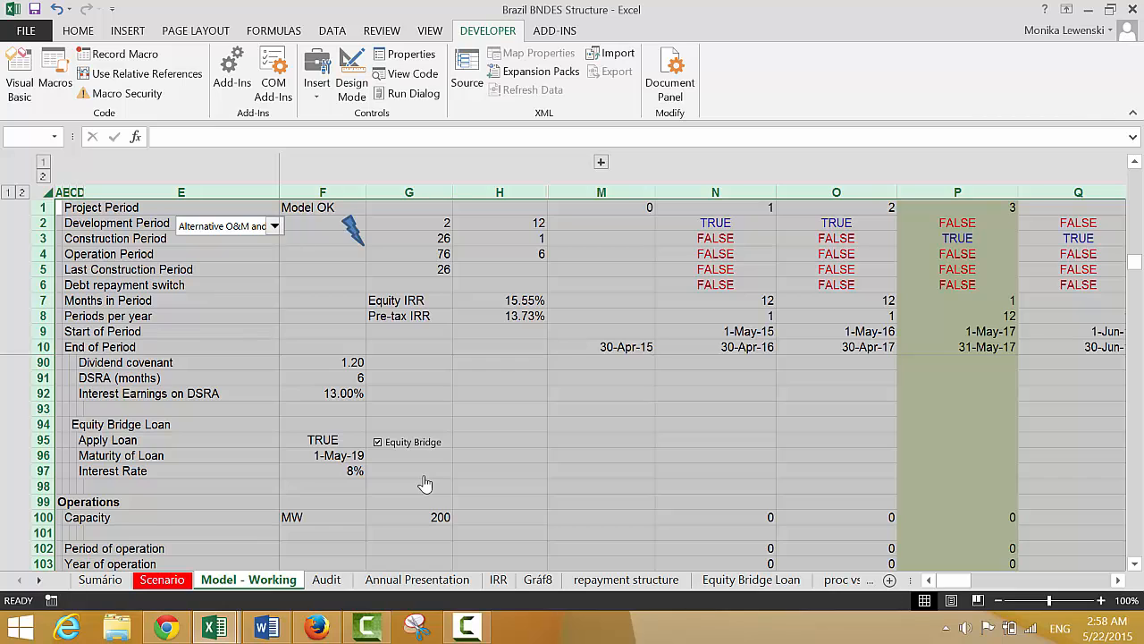
key(ctrl+Home)
Enter the section heading "Equity Bridge Loan" in A367, below the final Difference and Check rows of the sheet
key(Left)
key(Left)
key(Left)
key(Left)
key(Left)
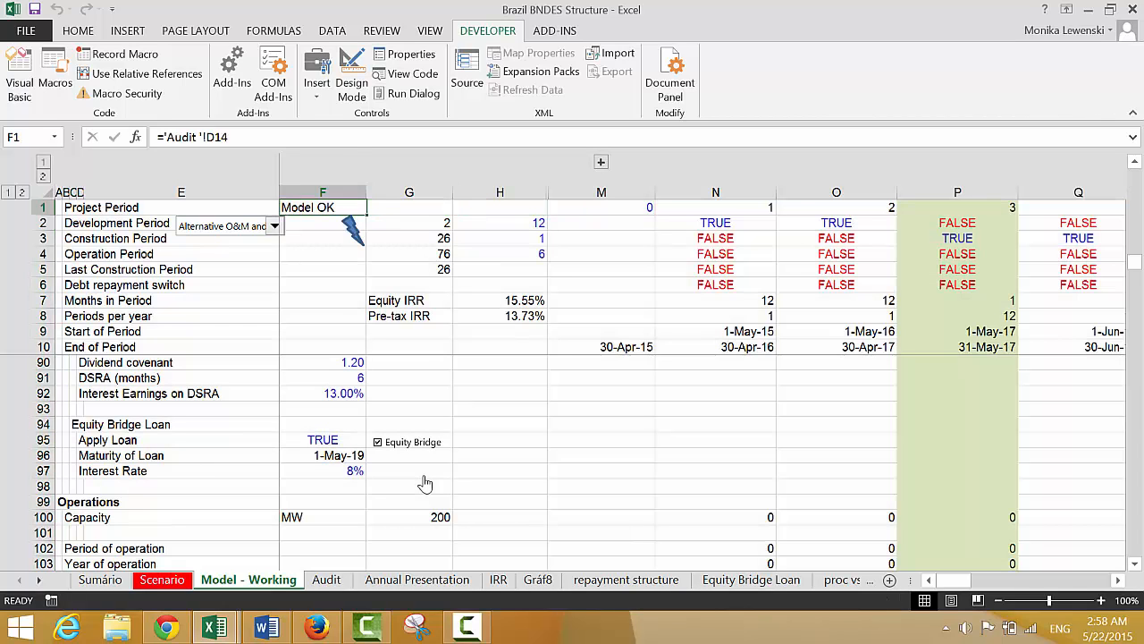
key(Left)
key(Left)
key(Left)
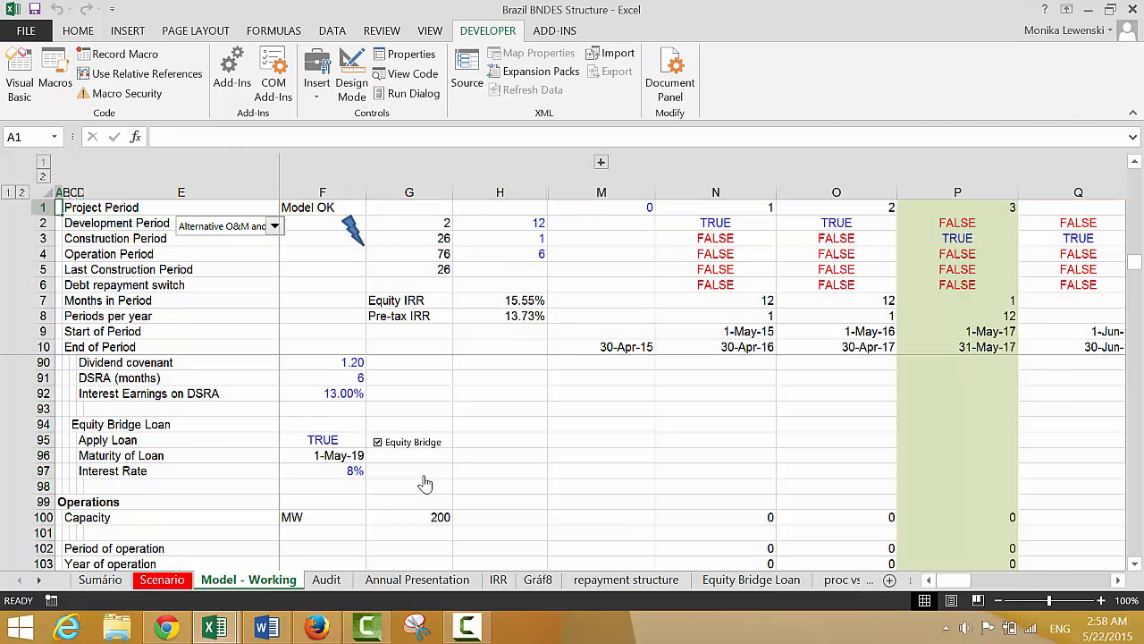
key(Page_Down)
key(Page_Down)
key(Page_Down)
key(Page_Down)
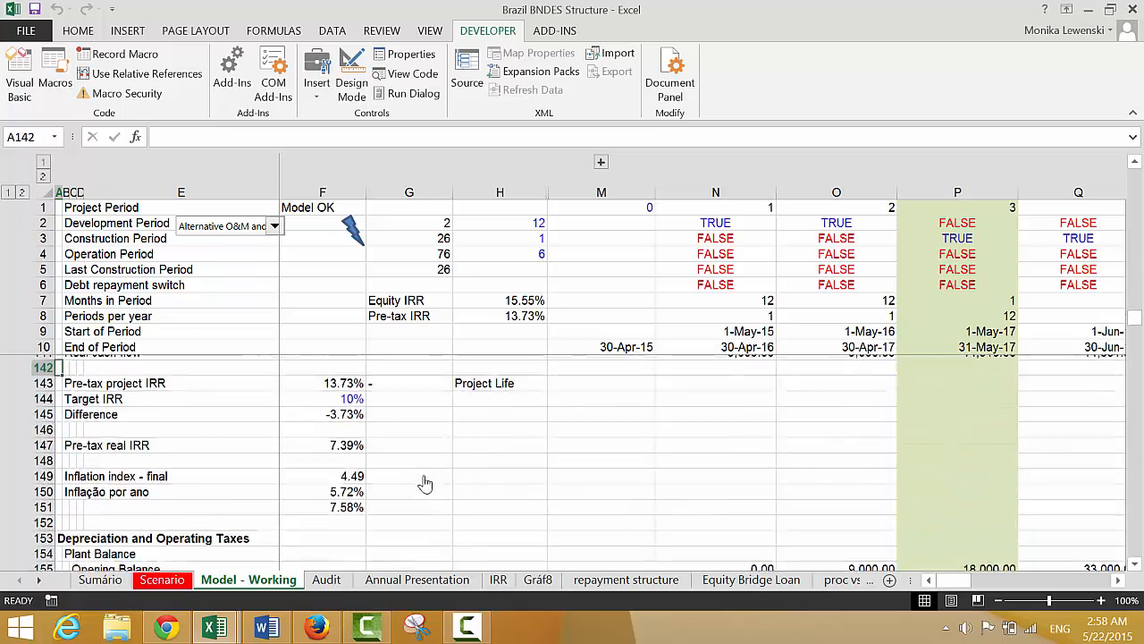
key(Page_Down)
key(Page_Down)
key(Page_Down)
key(Page_Down)
key(Page_Down)
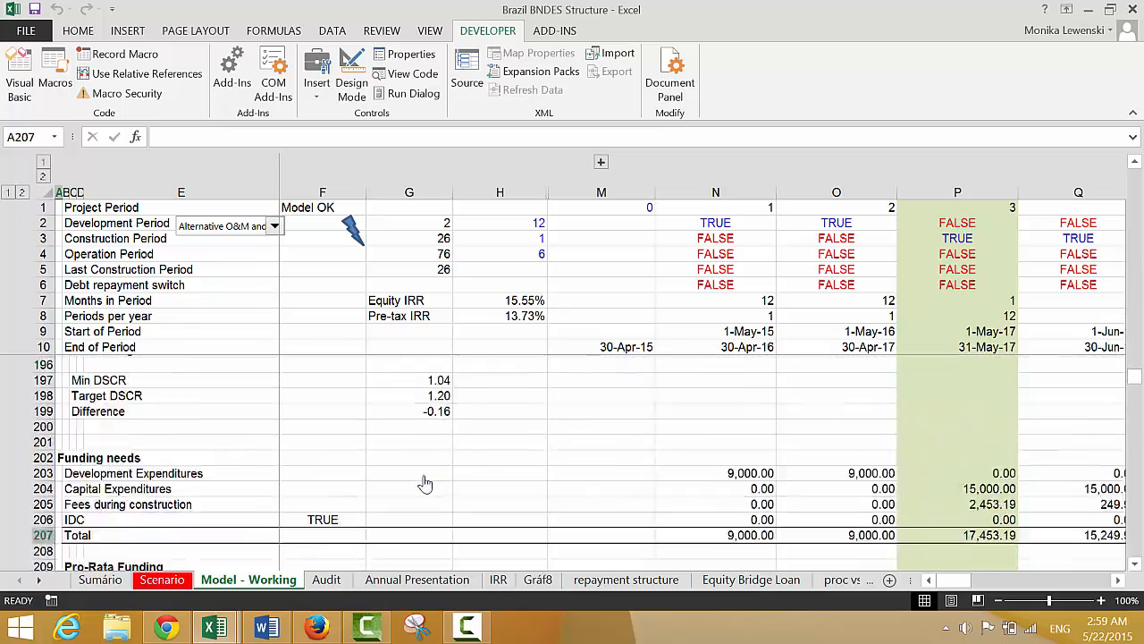
key(Page_Down)
key(Page_Down)
key(Page_Down)
key(Page_Down)
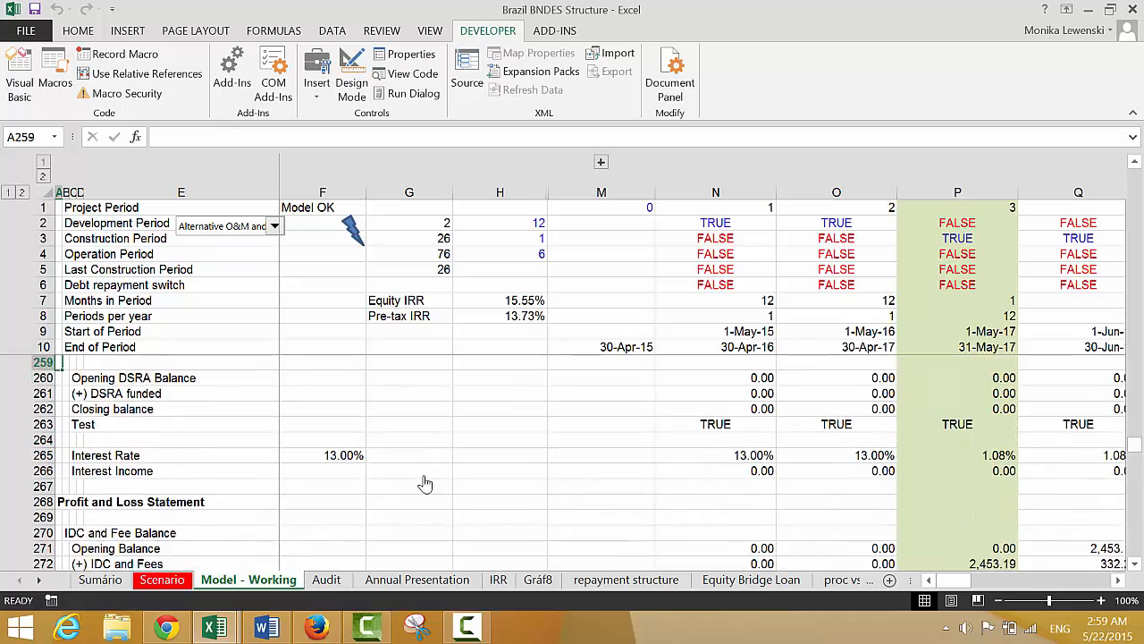
key(Page_Down)
key(Page_Down)
key(Page_Down)
key(Page_Down)
key(Page_Down)
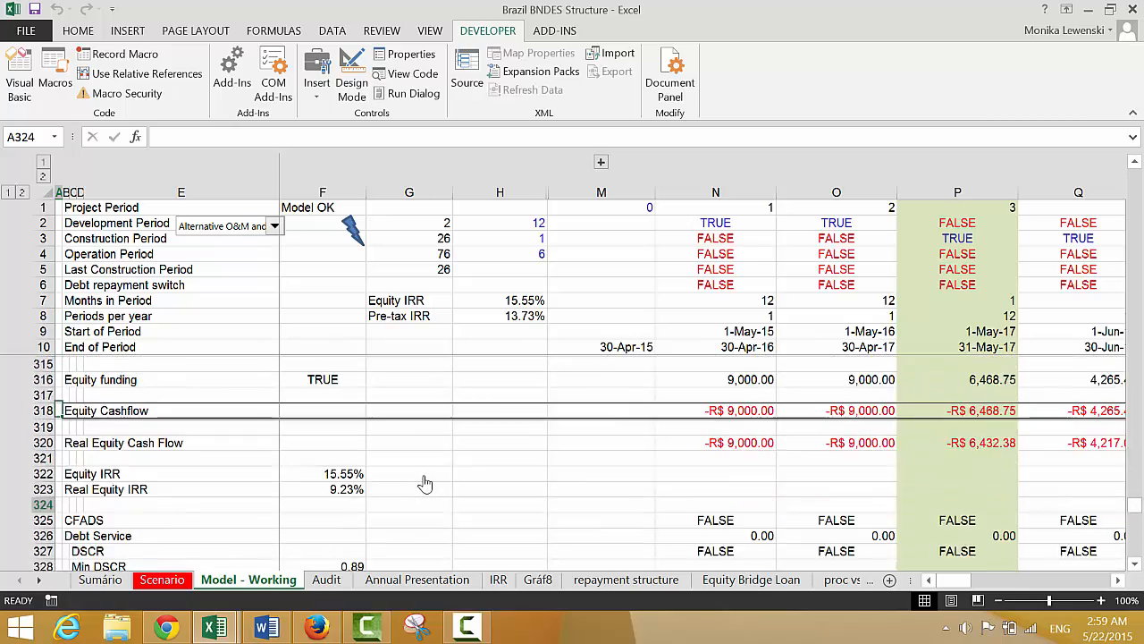
key(Page_Down)
key(Page_Down)
key(Page_Down)
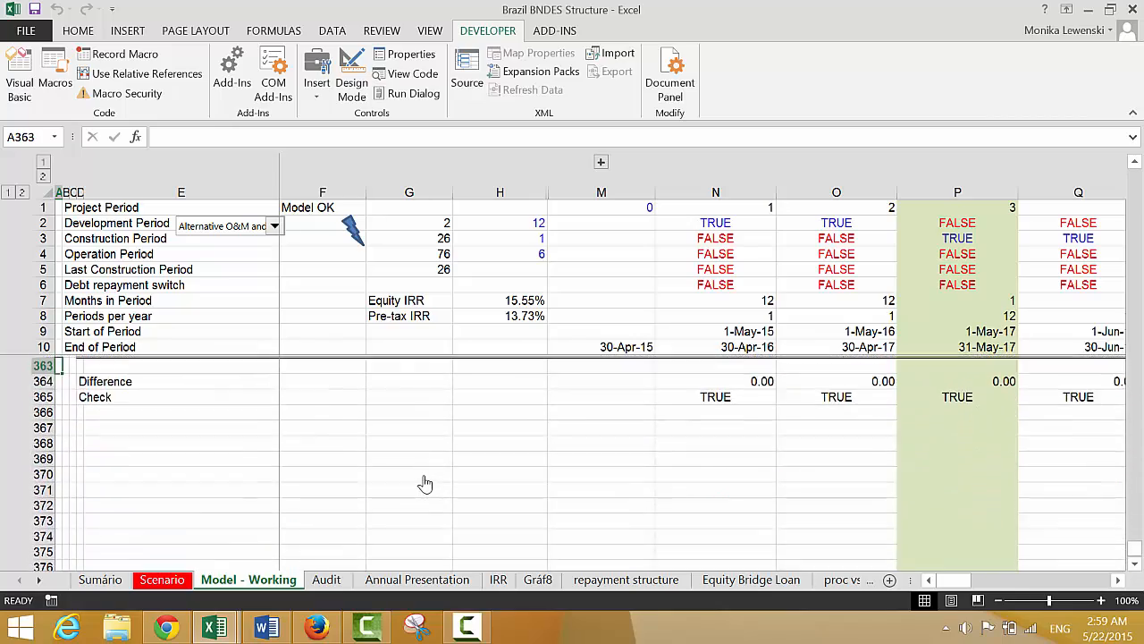
key(Down)
key(Down)
key(Down)
key(Down)
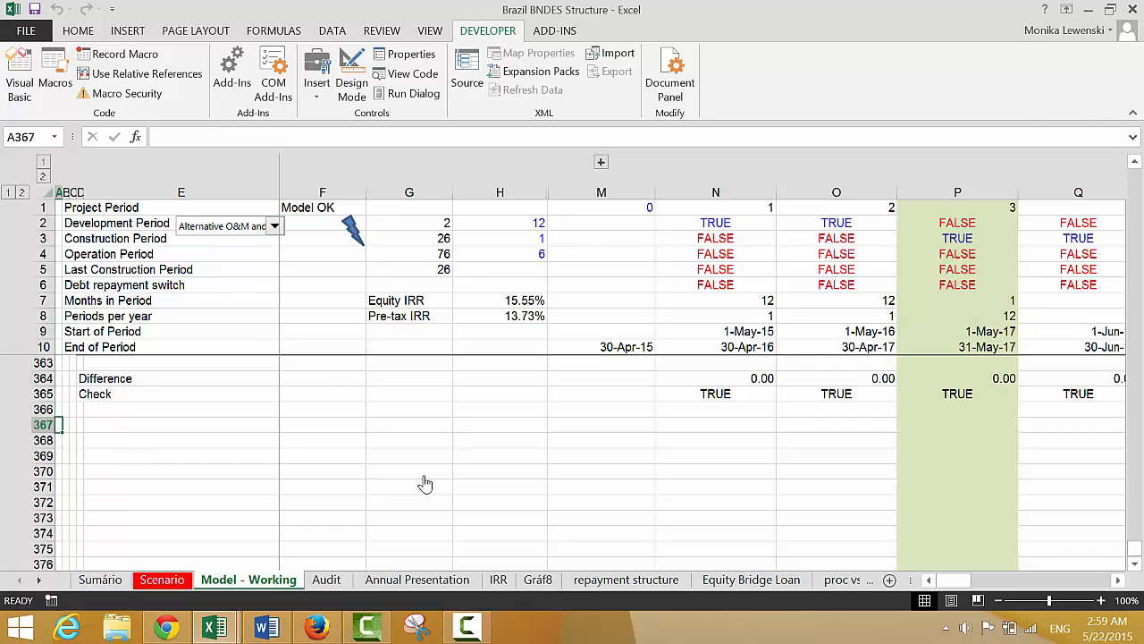
text(Equity)
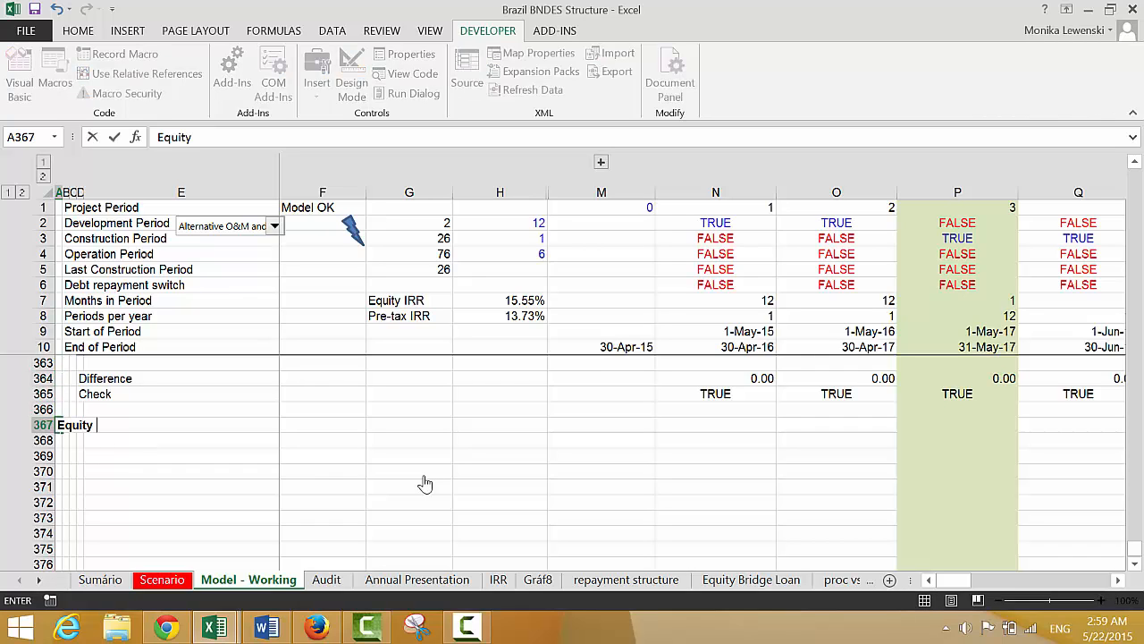
text( Bridge Loan)
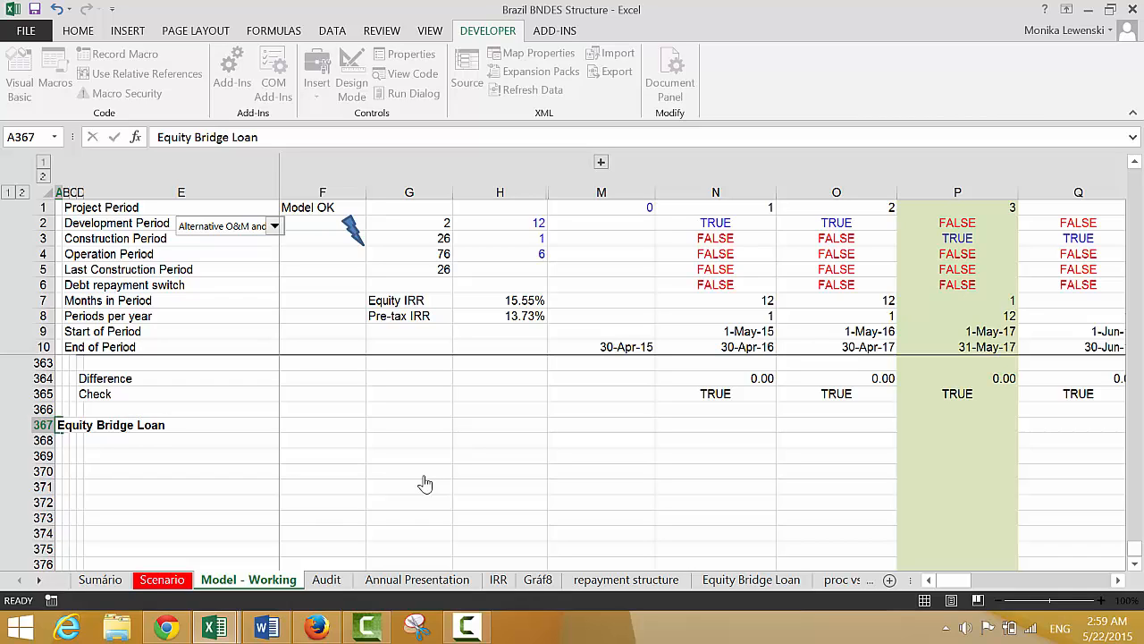
key(Return)
Enter the label "Opening Balance" in B368, under the new Equity Bridge Loan heading
key(Right)
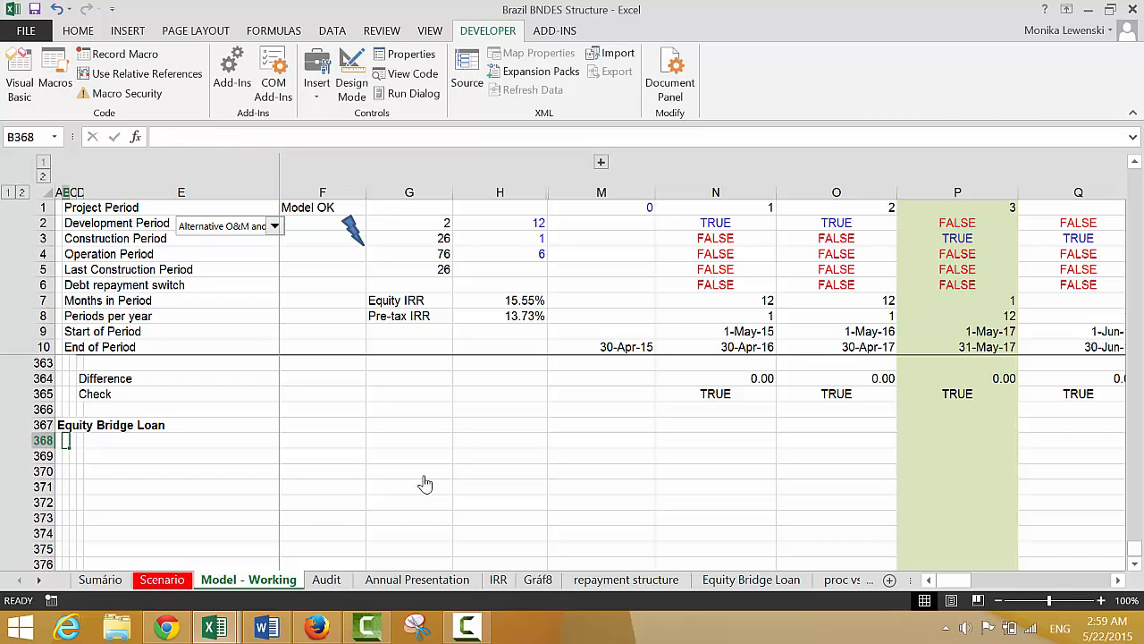
text(Opening Ba)
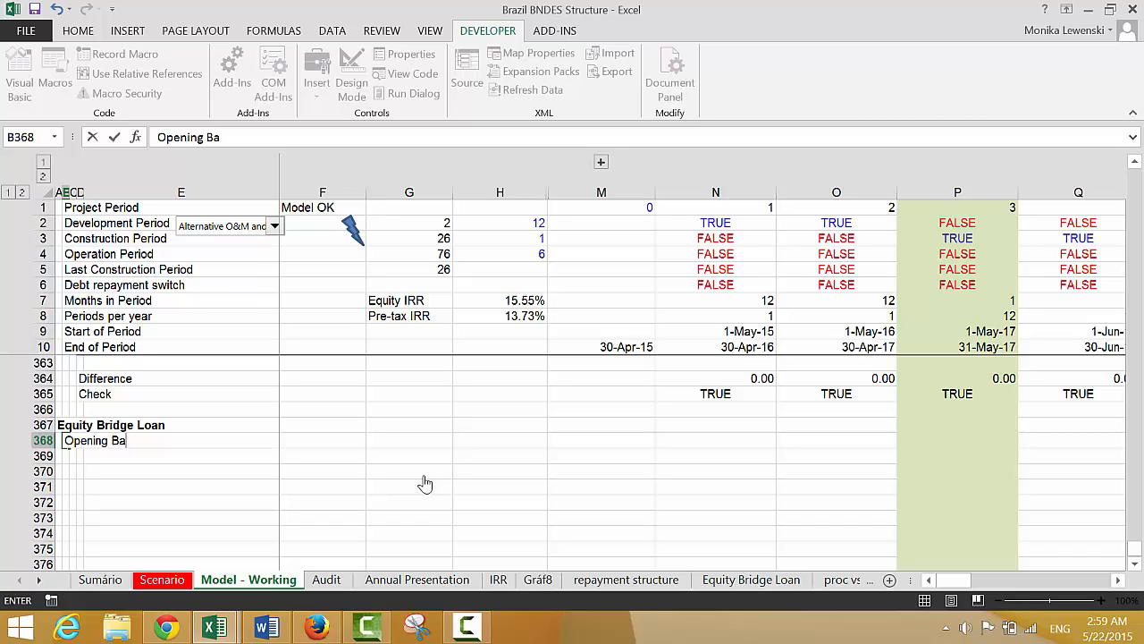
text(lance)
key(Return)
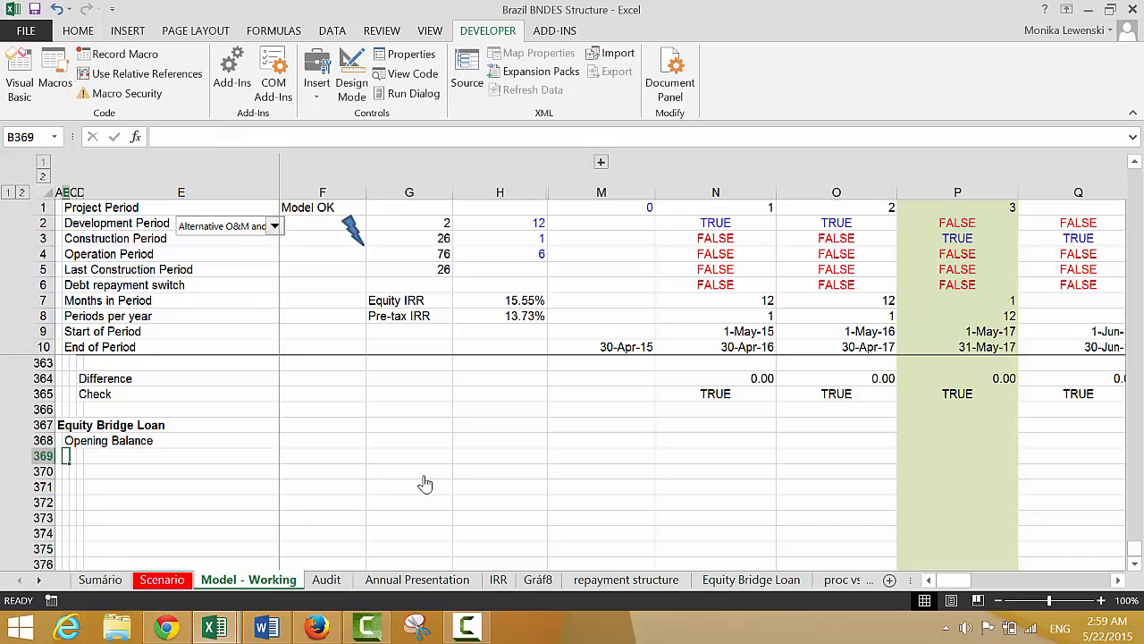
Enter the label "Add: Draws for Loan" in B369, below Opening Balance
text(Add: Dra)
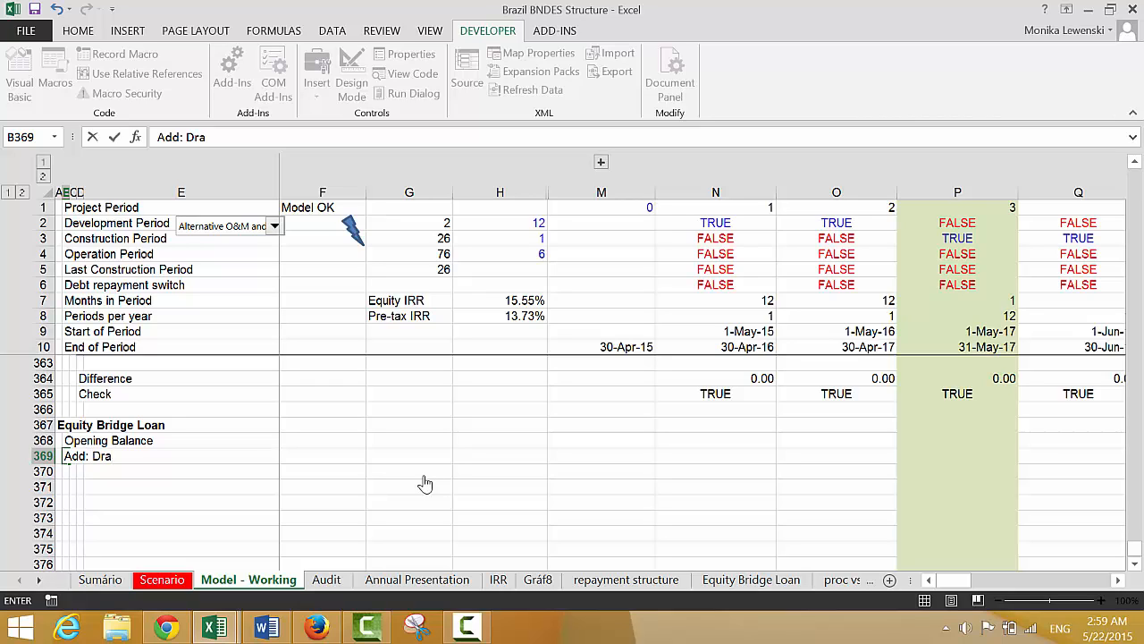
text(ws for)
key(BackSpace)
key(BackSpace)
text(for Loa)
key(Return)
Enter the label "Less: Repayment" in B370, below the loan draws row
text(L)
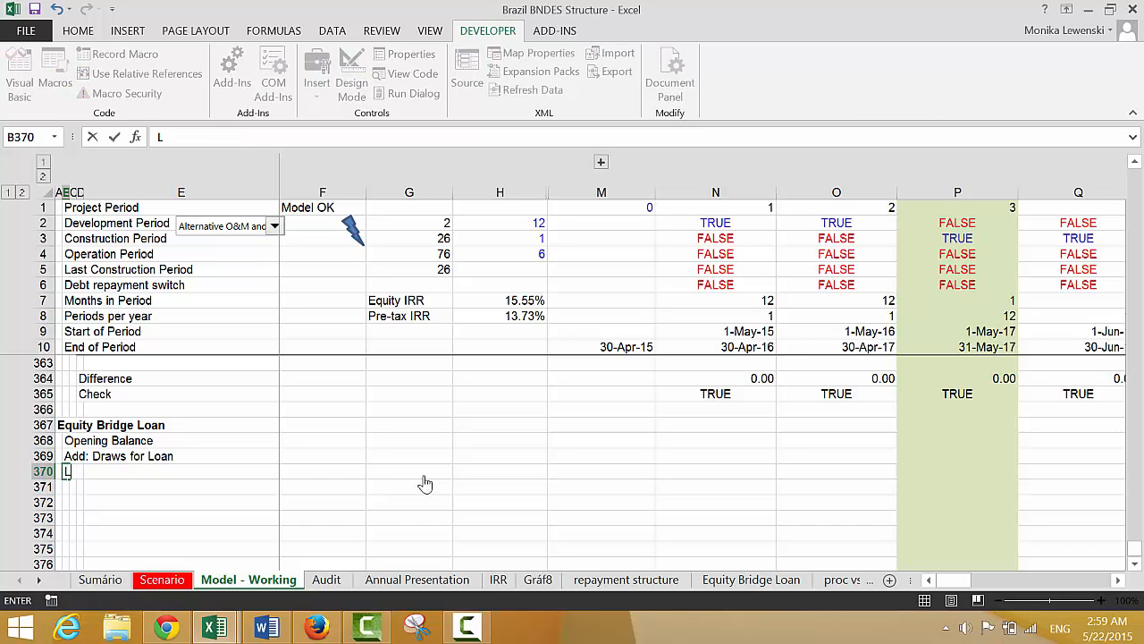
text(ess: Repayment)
key(Return)
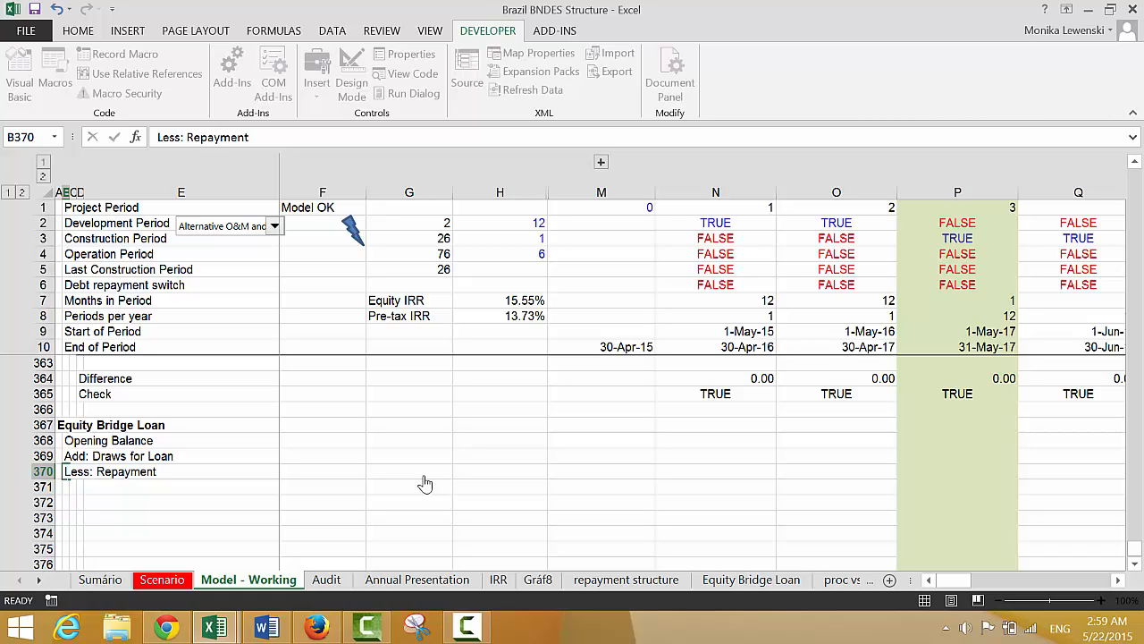
Enter the label "Closing Balance" in B371, below Less: Repayment
text(Closi)
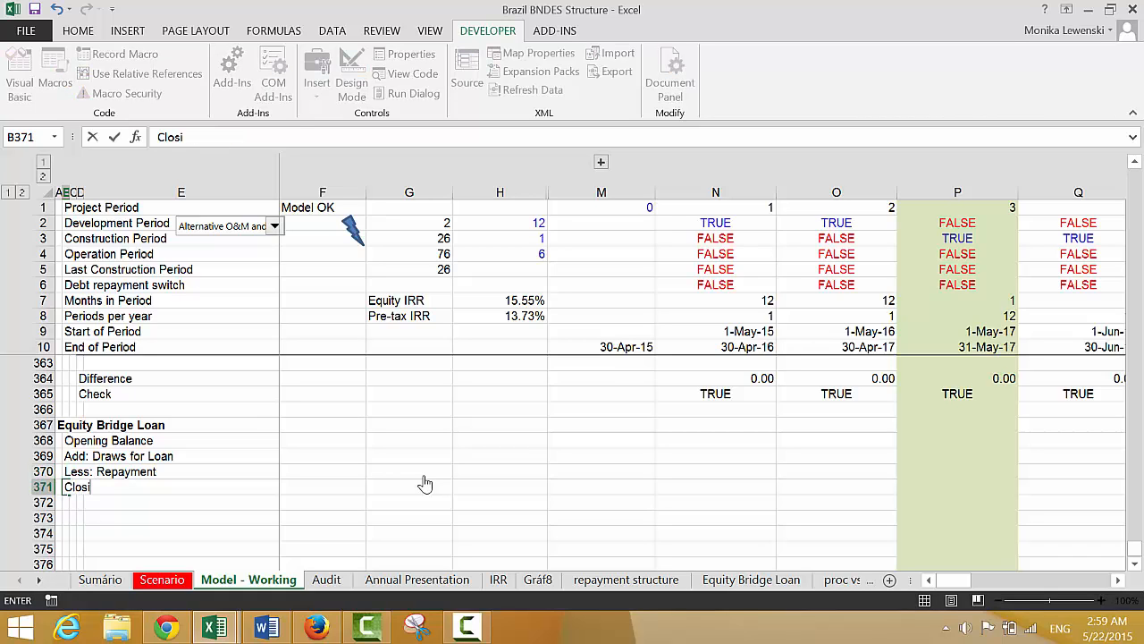
text(ng Balance)
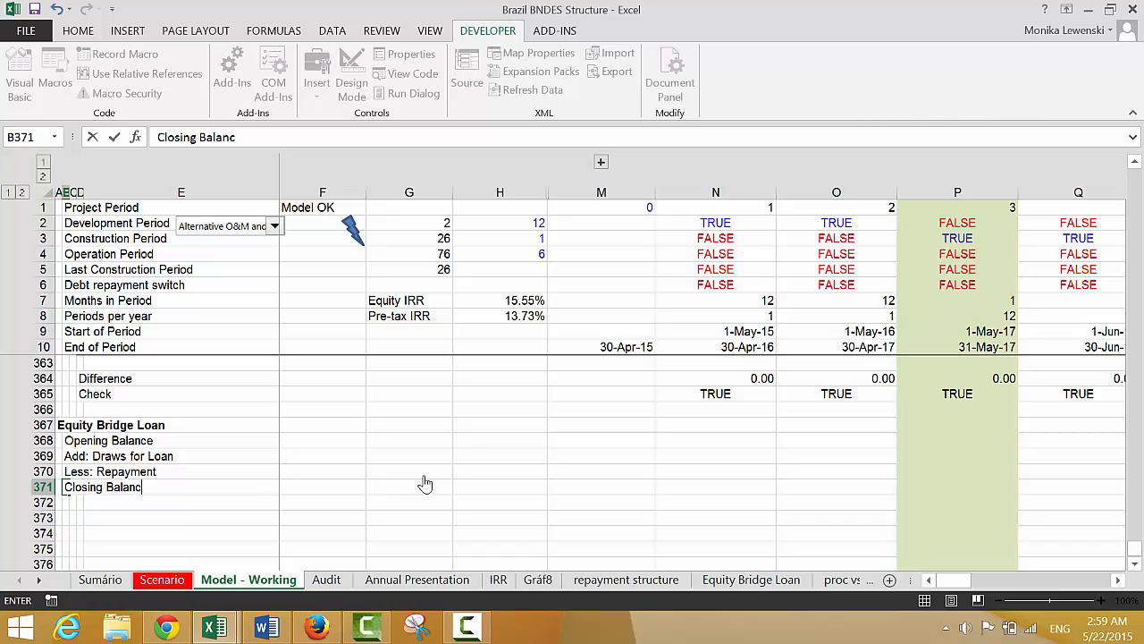
key(Return)
key(Return)
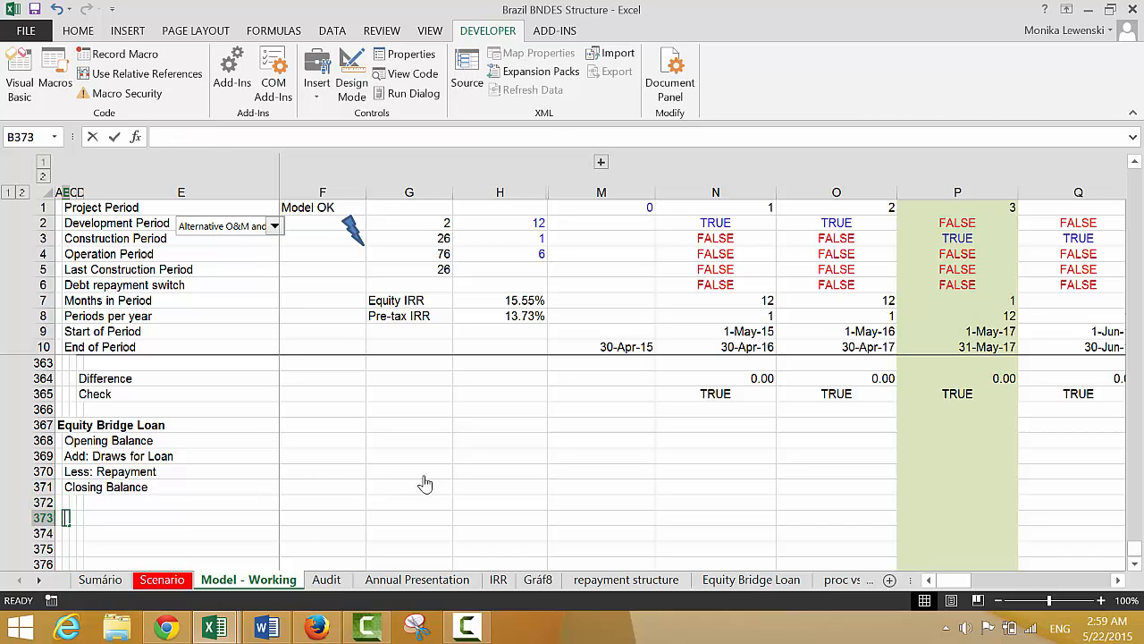
Enter the label "Interest Rate" in B373, one blank row below Closing Balance
text(Interest Rate)
key(ctrl+Return)
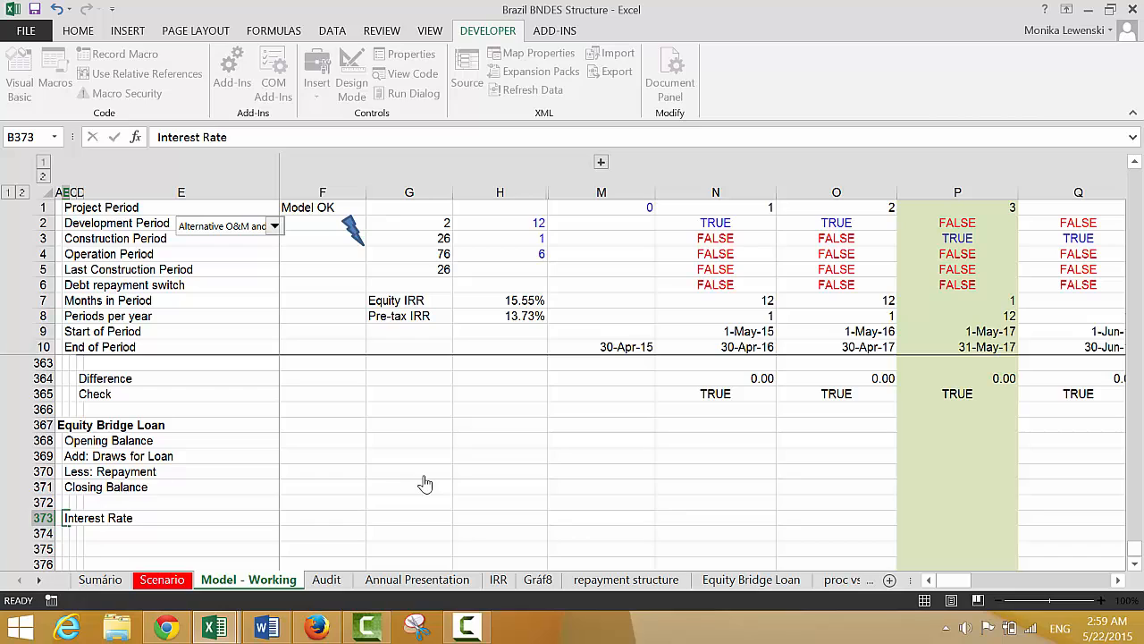
Enter the label "Interest Expense on Bridge Loan" in B374, below Interest Rate
key(Down)
text(In)
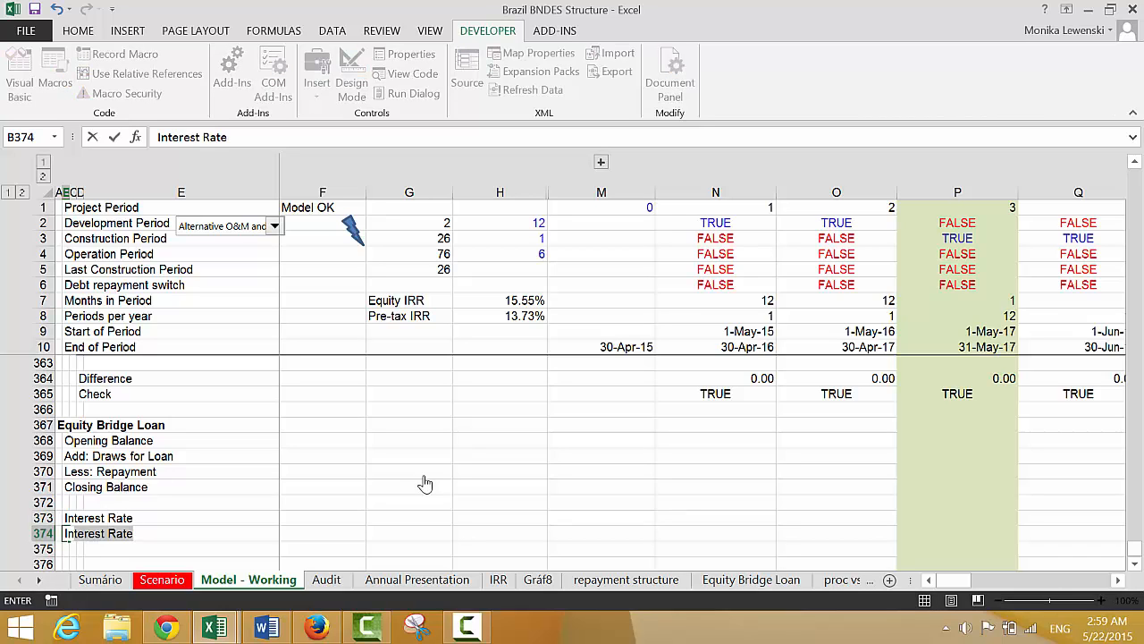
text(nterest Expene)
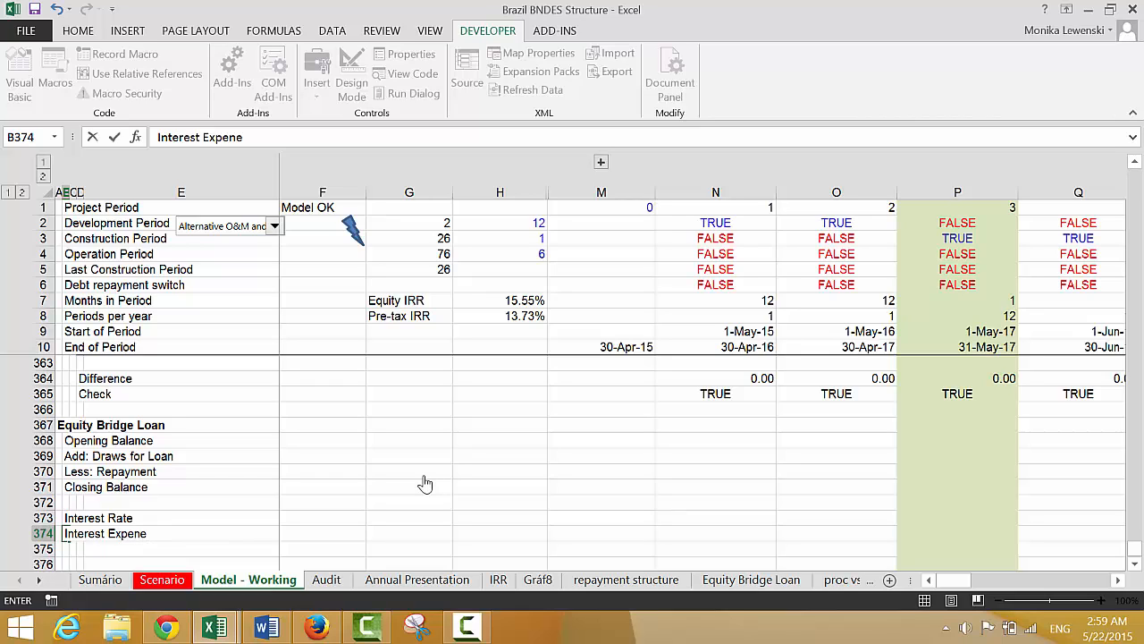
key(BackSpace)
key(BackSpace)
key(BackSpace)
text(enso)
text( on Br)
text(idge Loan)
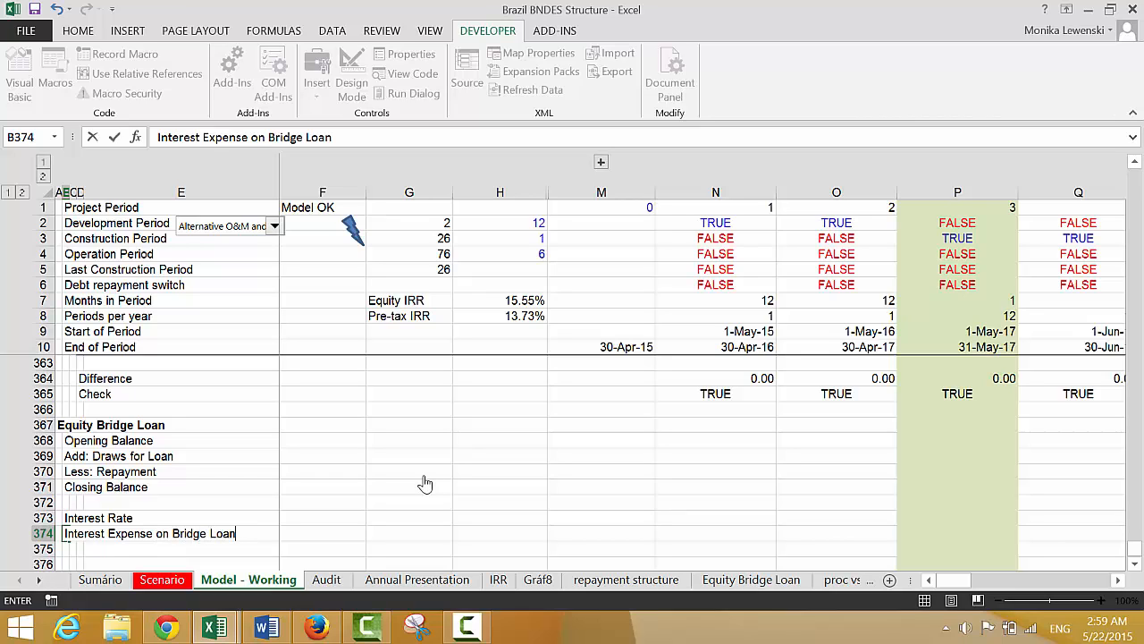
key(Return)
Enter the label "Equity Cash Flows with Bridge Loan" in B376, one blank row below Interest Expense on Bridge Loan
scroll(424, 484, down, 1)
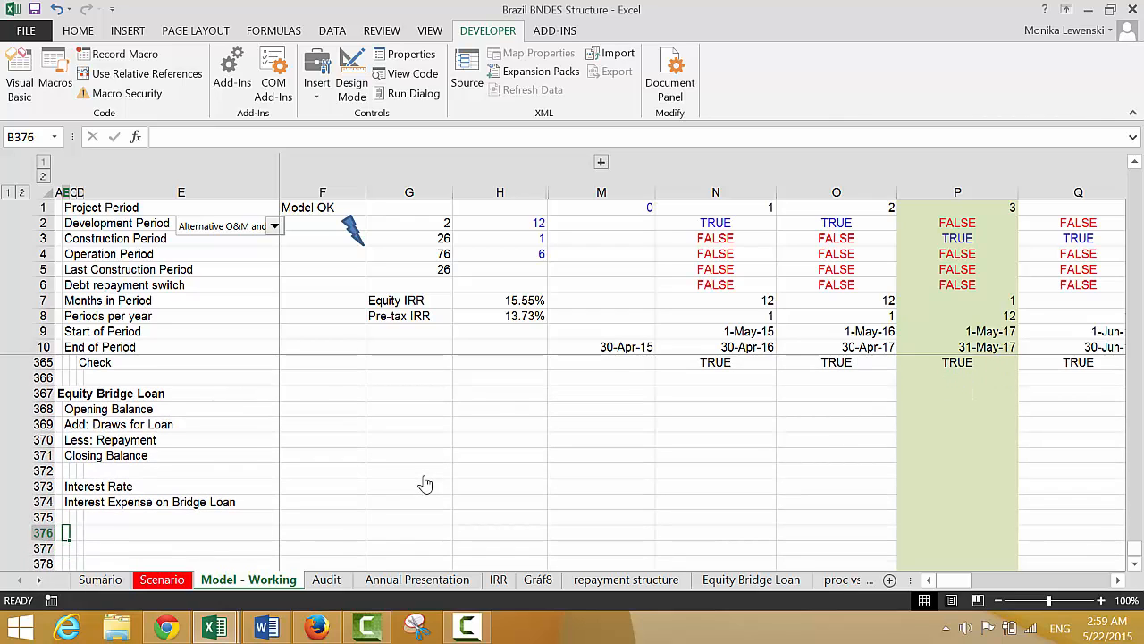
key(Up)
key(Up)
key(Down)
key(Down)
key(Down)
key(Left)
key(Right)
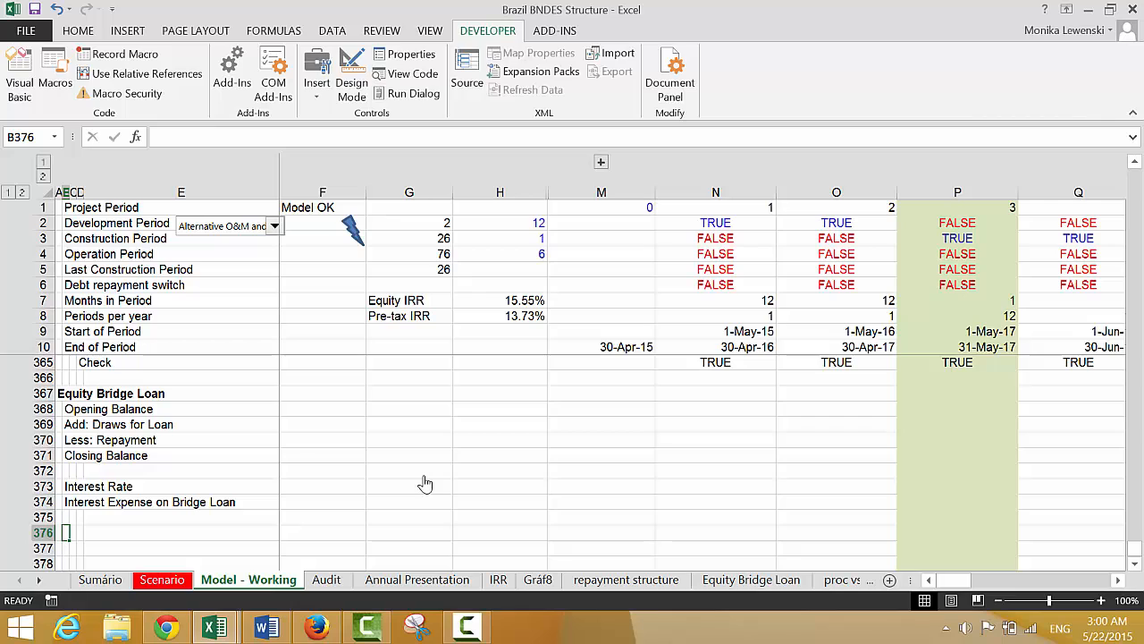
text(Equity C)
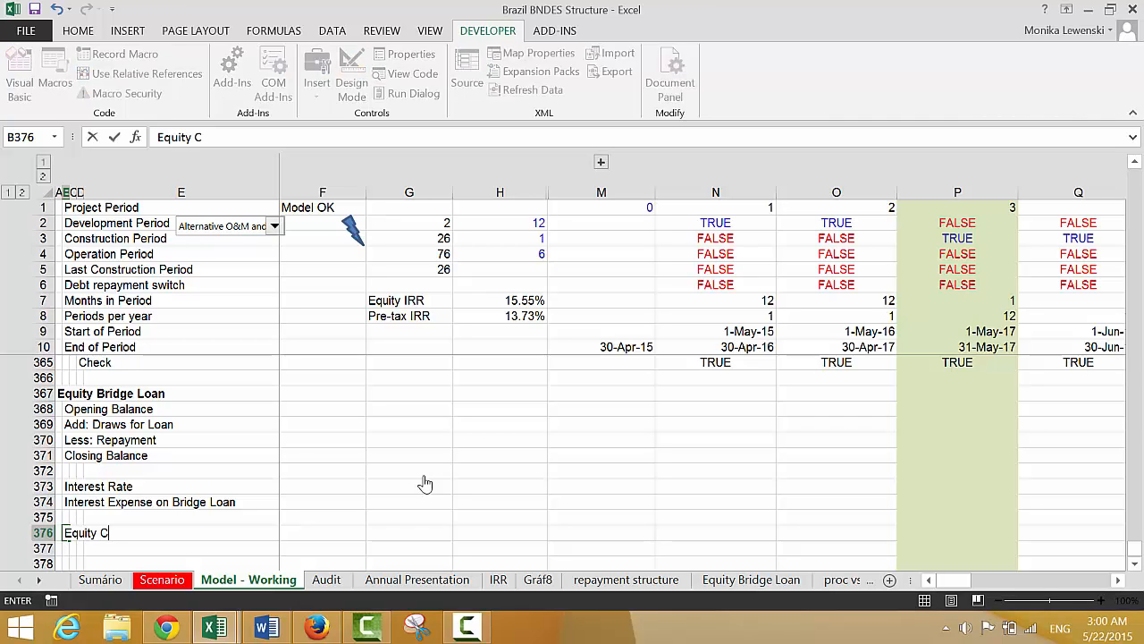
text(ash Flows)
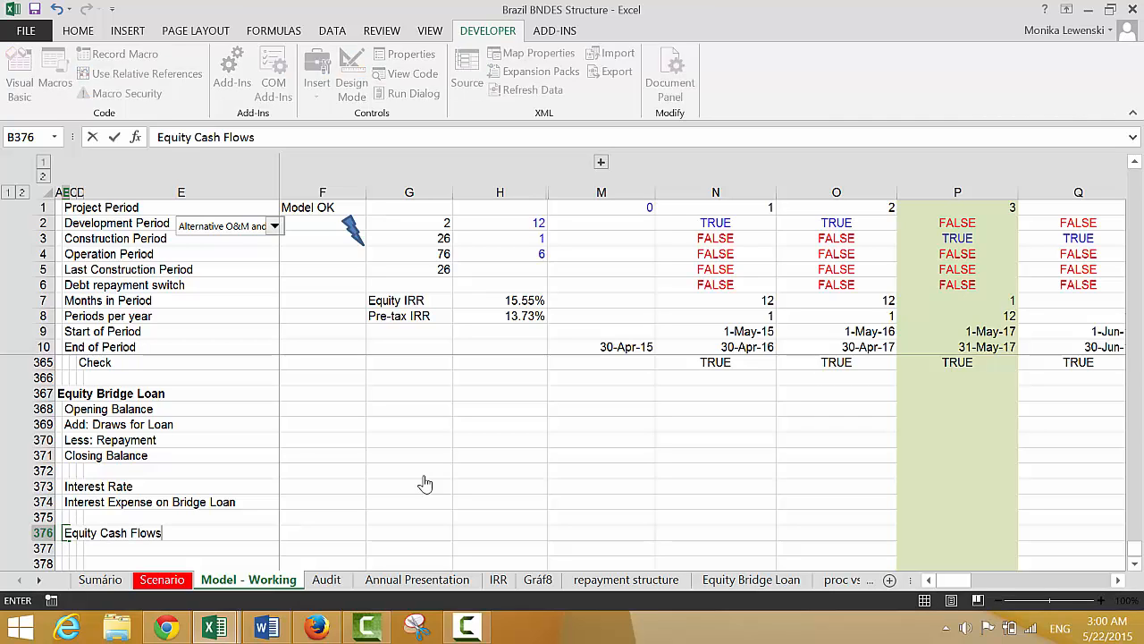
text( with Bridge )
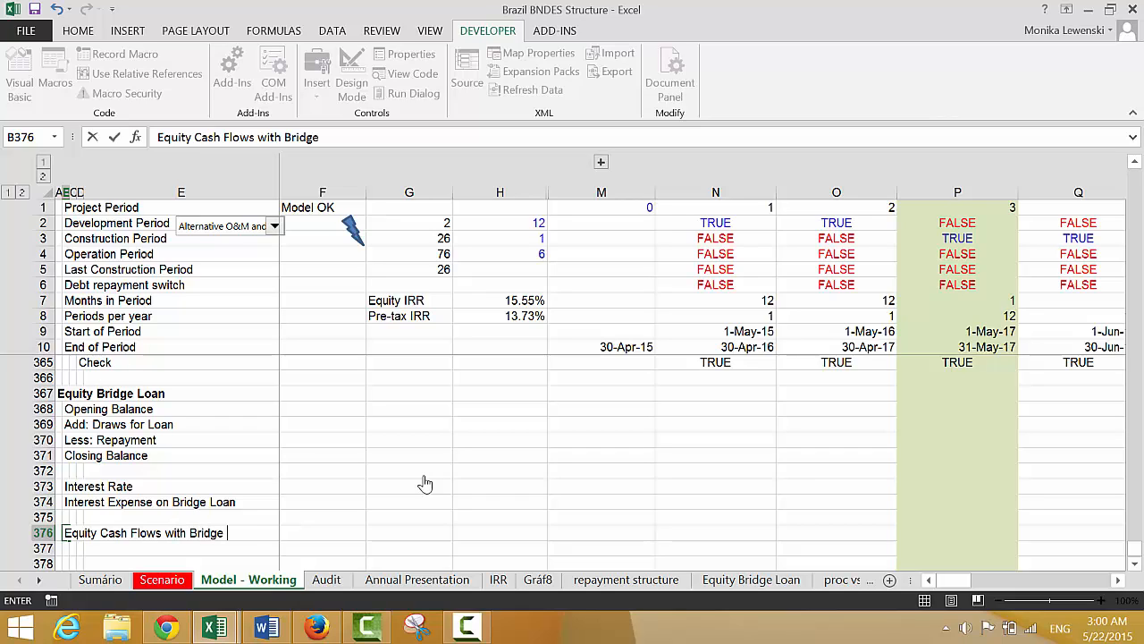
text(Loan)
key(Return)
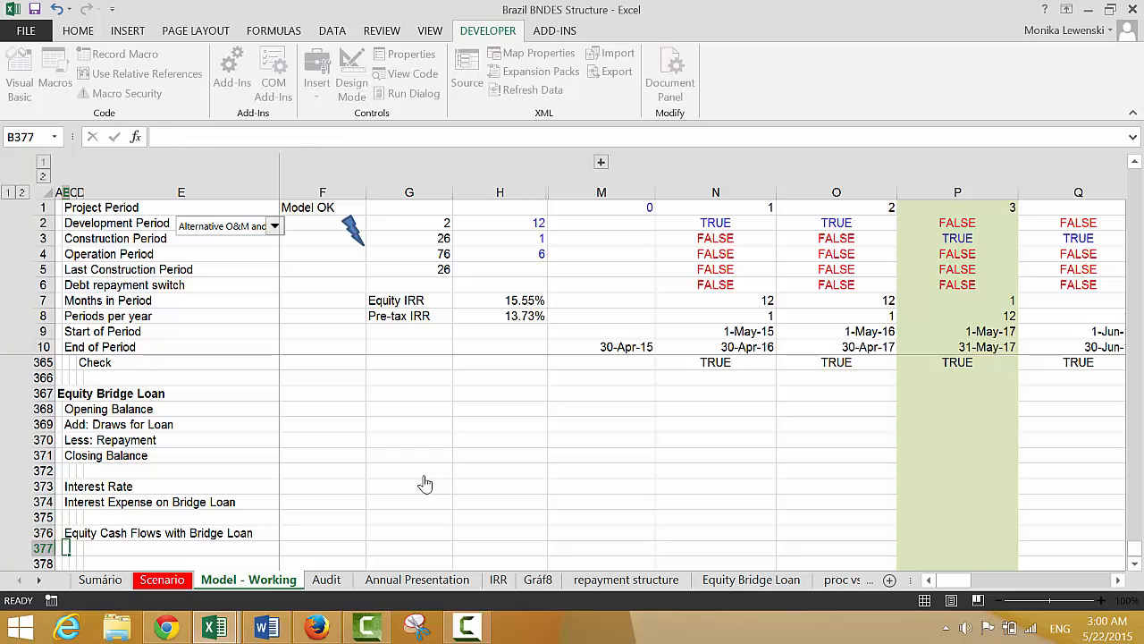
Insert two blank rows above Opening Balance, directly below the Equity Bridge Loan heading
key(Up)
key(Up)
key(Up)
key(Up)
key(Up)
key(Up)
key(Up)
key(Up)
key(Up)
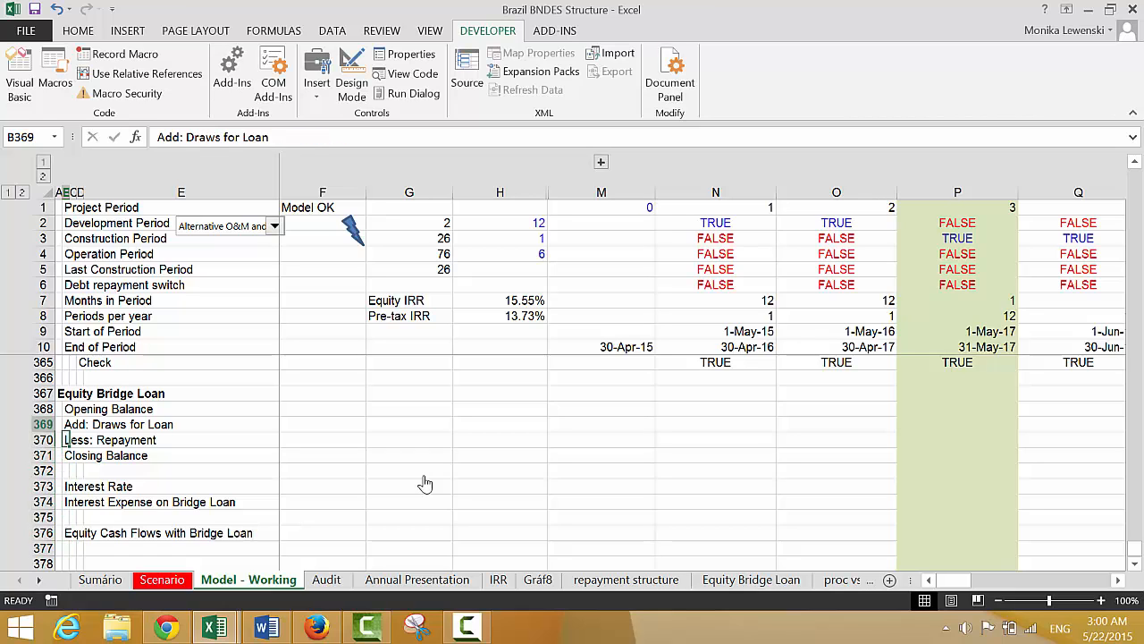
key(shift+space)
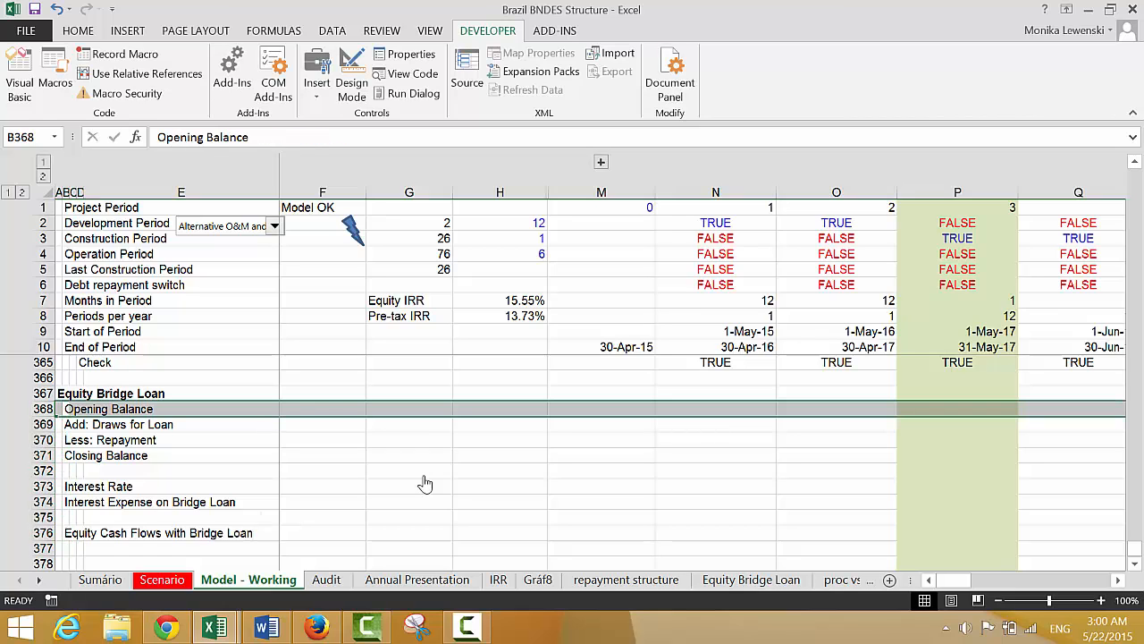
key(ctrl+shift+plus)
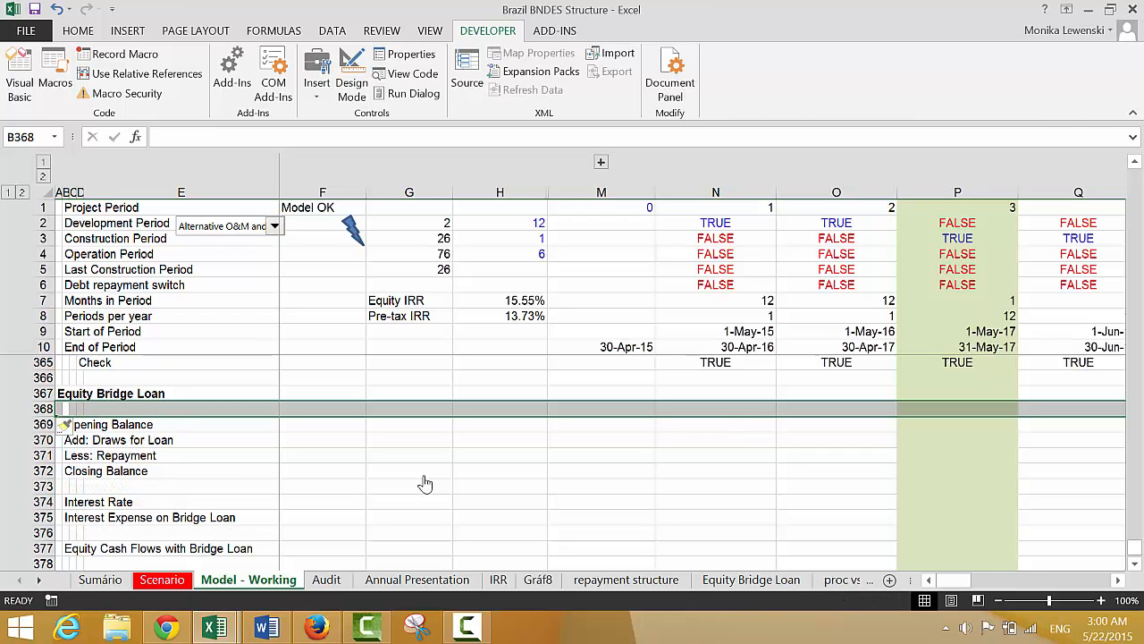
key(ctrl+shift+plus)
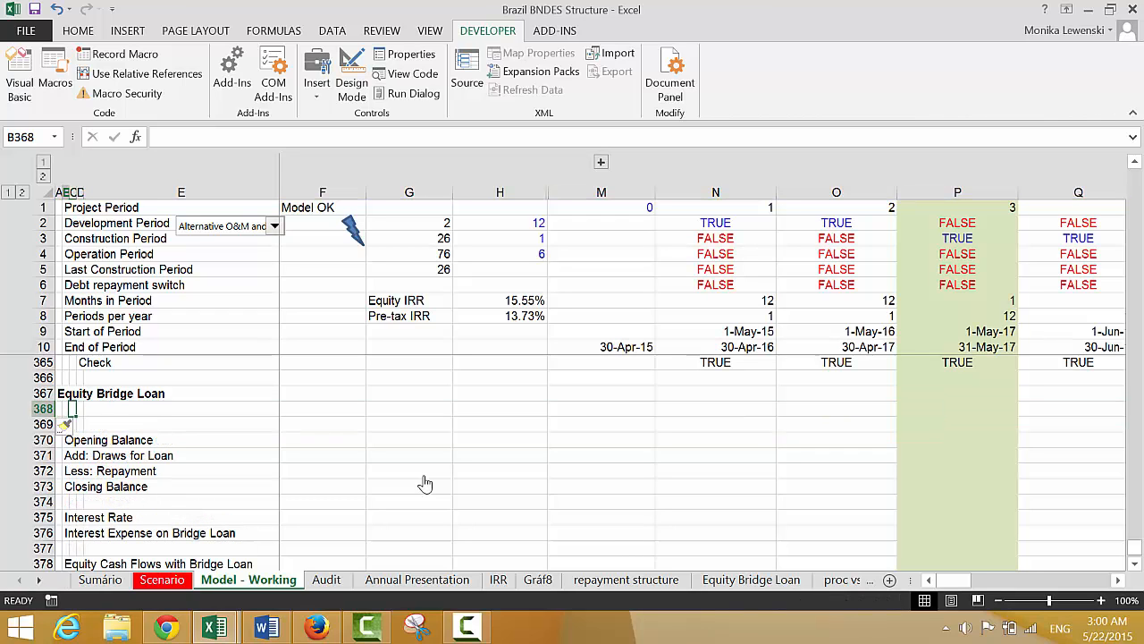
Enter the label "Equity" in B368, directly below the Equity Bridge Loan heading
text(Equit)
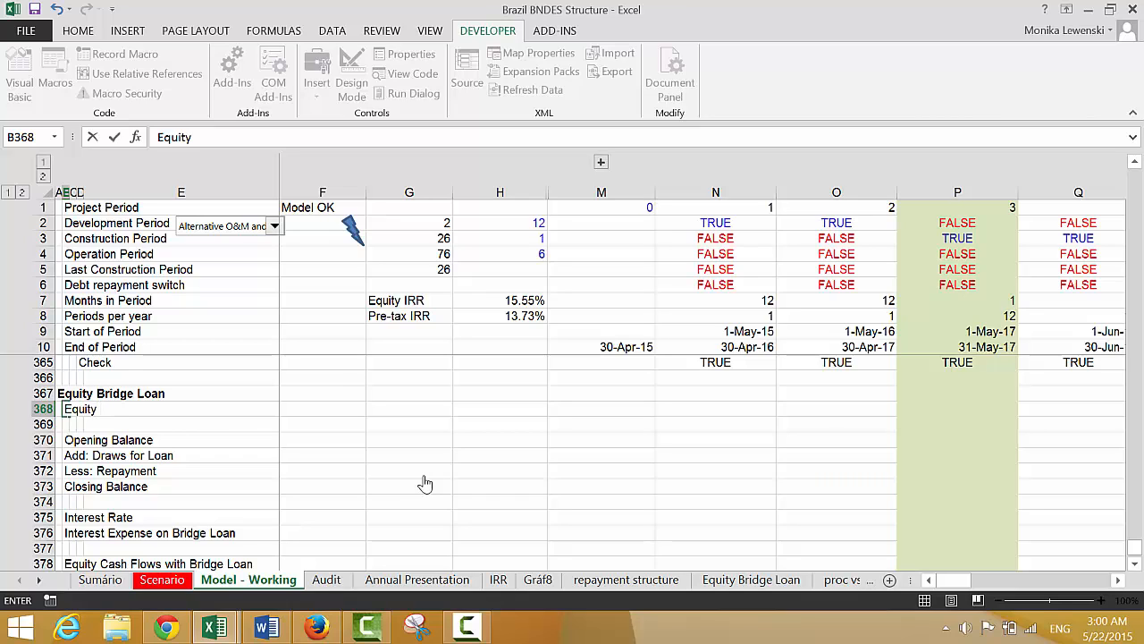
text(y)
key(Return)
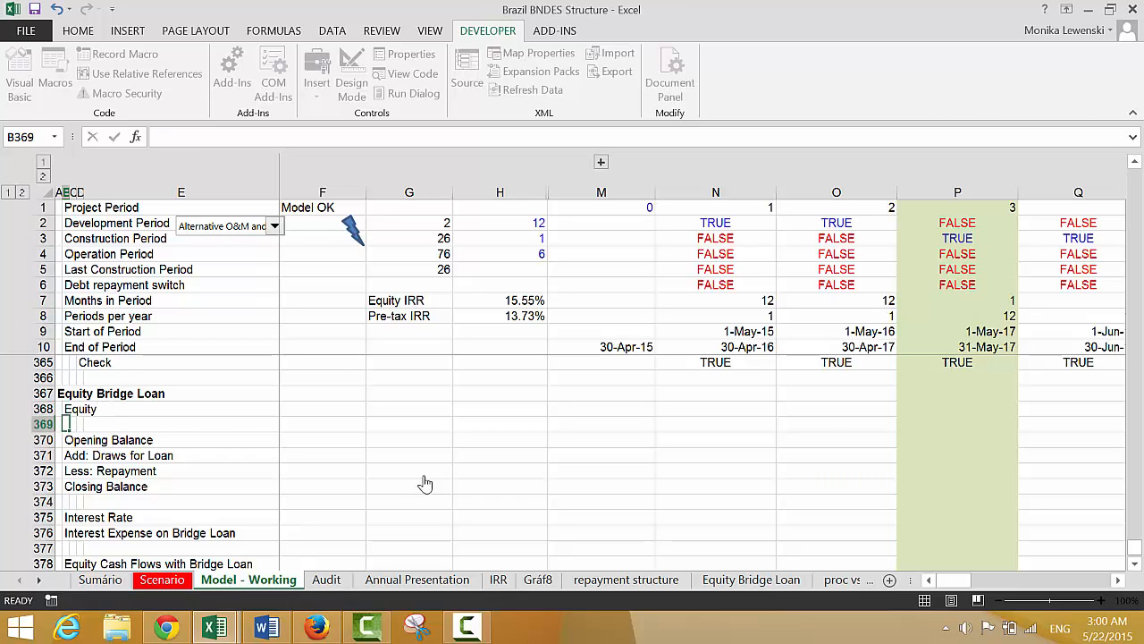
Review the equity funding and equity cash flow rows above the balance sheet, and return to the Equity Bridge Loan section
key(Up)
key(Up)
key(Up)
key(Up)
key(Up)
key(Up)
key(Up)
key(Up)
key(Up)
key(Up)
key(Up)
key(Up)
key(Up)
key(Up)
key(Up)
key(Up)
key(Up)
key(Up)
key(Up)
key(Up)
key(Up)
key(Up)
key(Up)
key(Up)
key(Up)
key(Up)
key(Up)
key(Up)
key(Up)
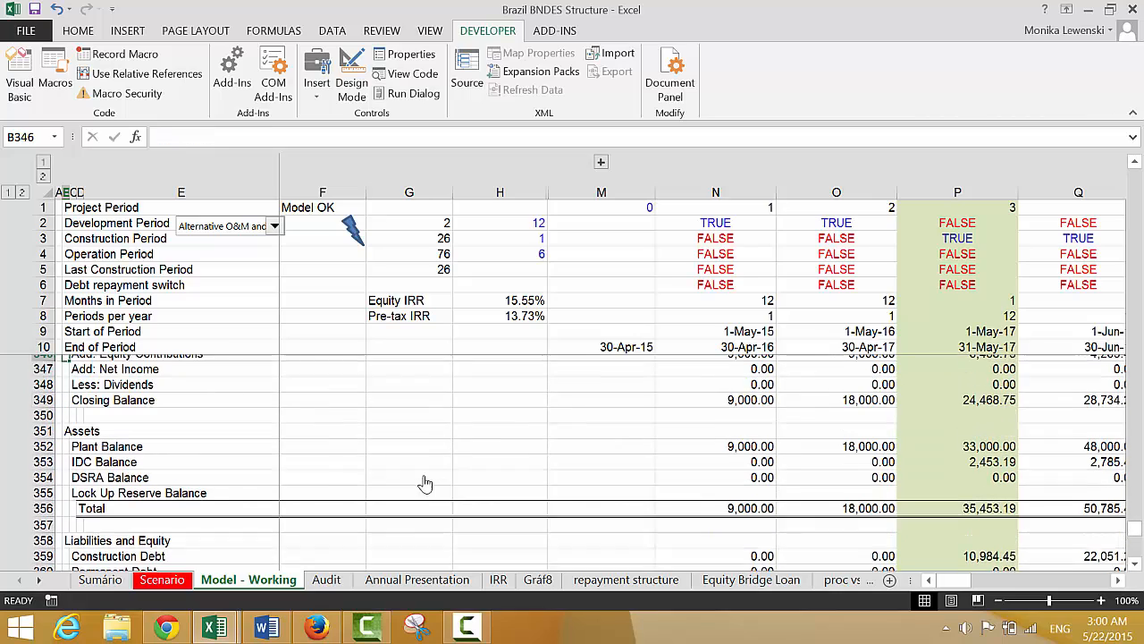
key(Up)
key(Up)
key(Up)
key(Up)
key(Up)
key(Up)
key(Up)
key(Up)
key(Up)
key(Up)
key(Up)
key(Up)
key(Up)
key(Up)
key(Up)
key(Up)
key(Up)
key(Up)
key(Up)
key(Up)
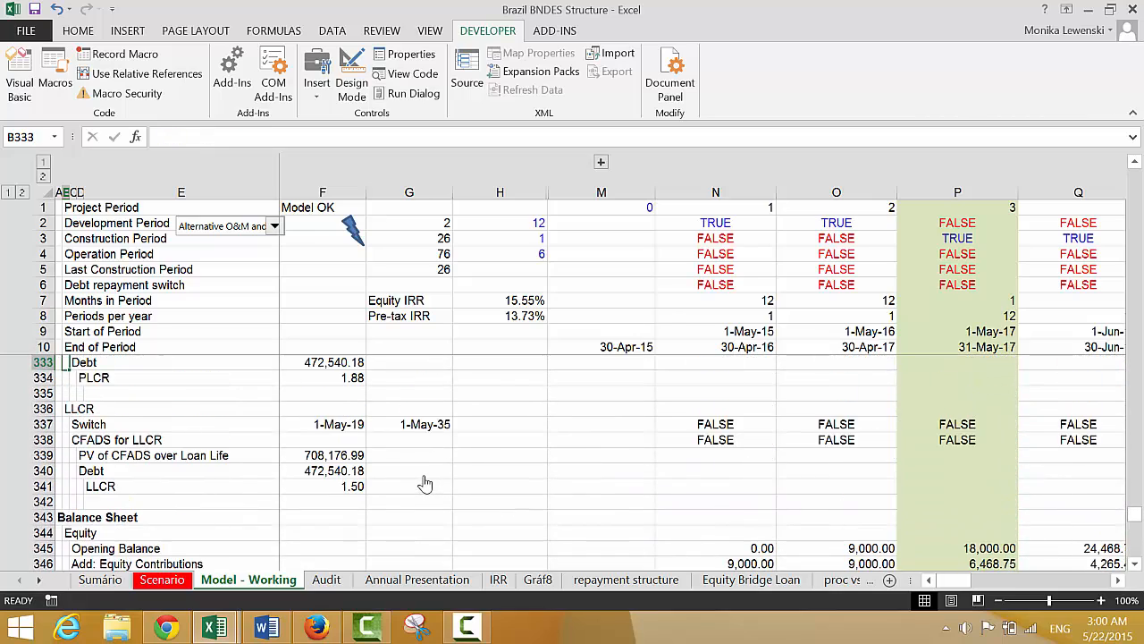
key(Up)
key(Up)
key(Up)
key(Up)
key(Up)
key(Up)
key(Up)
key(Up)
key(Up)
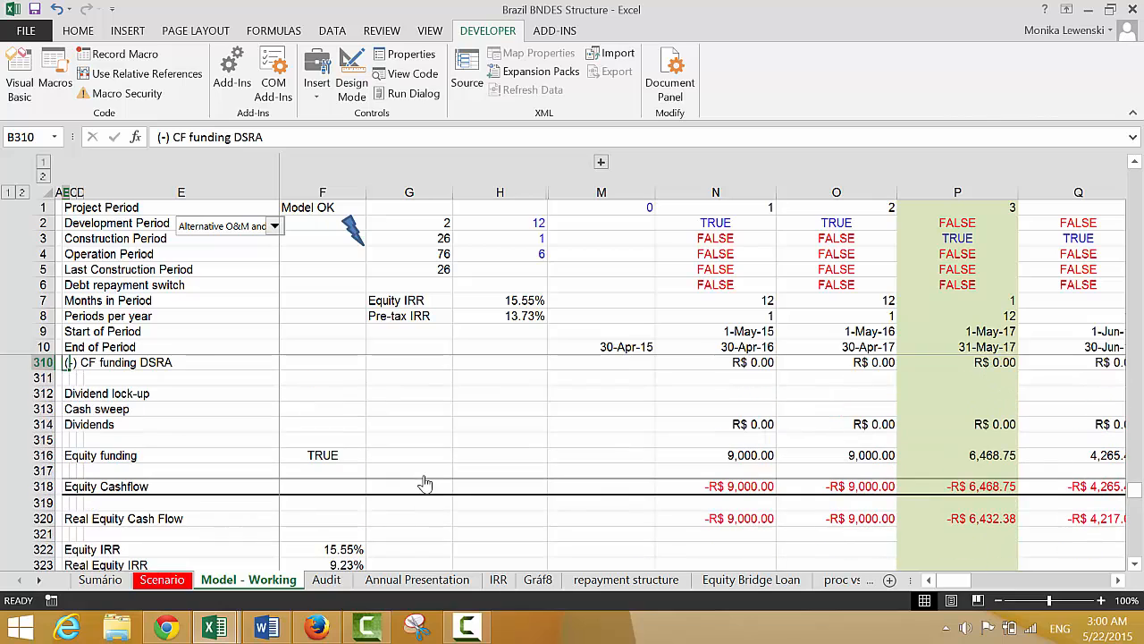
key(Down)
key(Down)
key(Down)
key(Down)
key(Down)
key(Down)
key(Down)
key(Down)
key(Down)
key(Down)
key(Down)
key(Down)
key(Down)
key(Down)
key(Down)
key(Down)
key(Down)
key(Down)
key(Down)
key(Down)
key(Down)
key(Down)
key(Down)
key(Down)
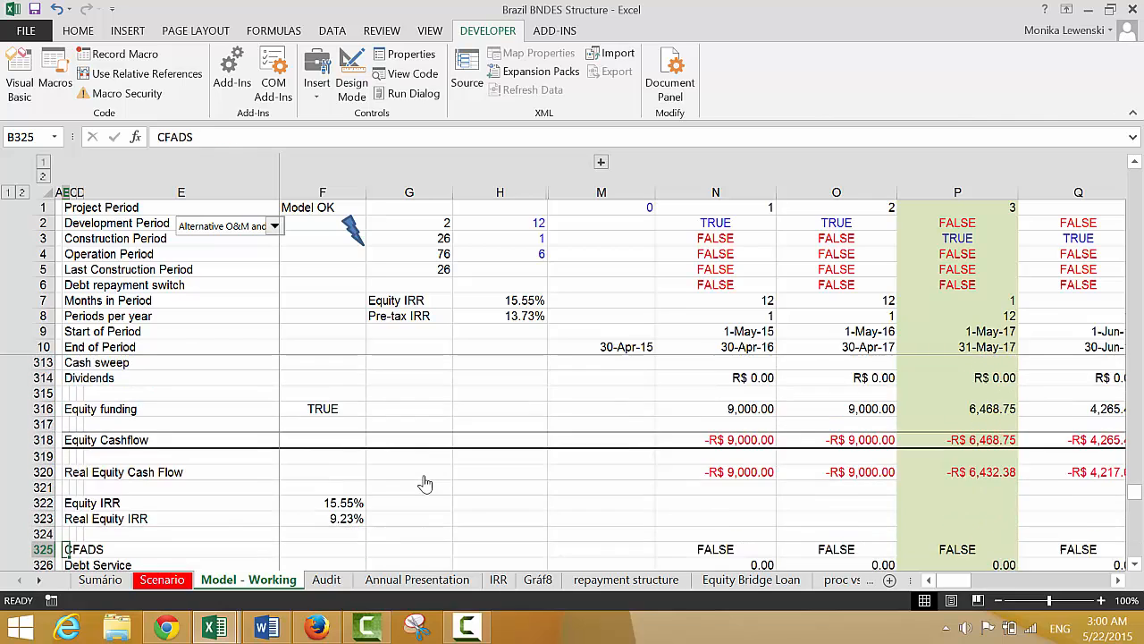
key(Down)
key(Down)
key(Down)
key(Down)
key(Down)
key(Down)
key(Down)
key(Down)
key(Down)
key(Down)
key(Down)
key(Down)
key(Down)
key(Down)
key(Down)
key(Down)
key(Down)
key(Down)
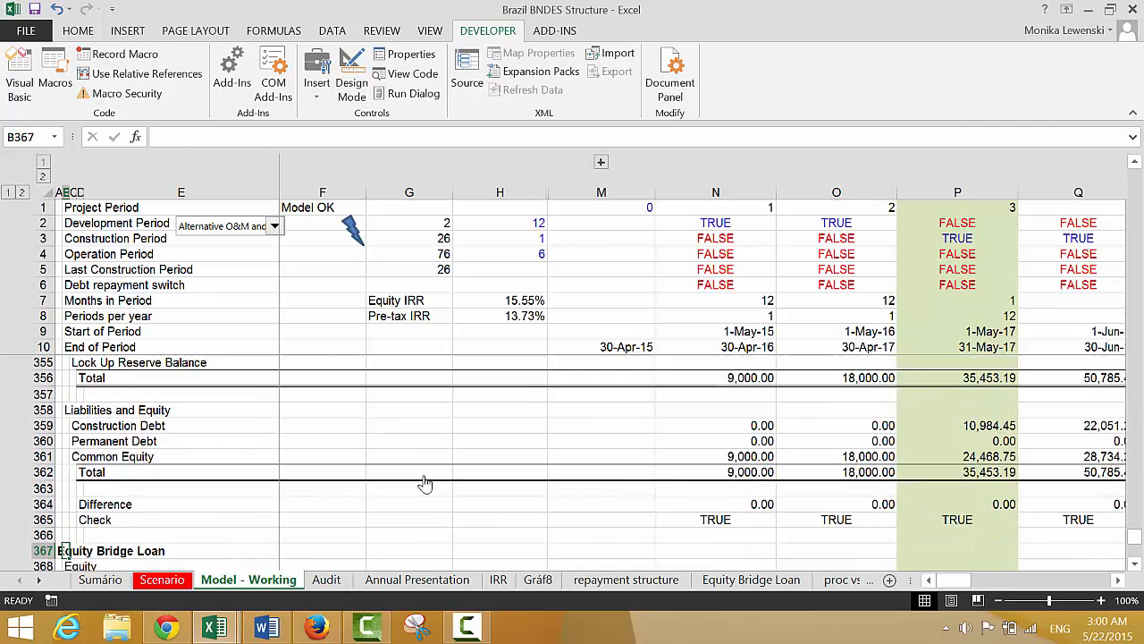
key(Up)
key(Up)
key(Up)
key(Up)
key(Up)
key(Up)
key(Up)
key(Up)
key(Up)
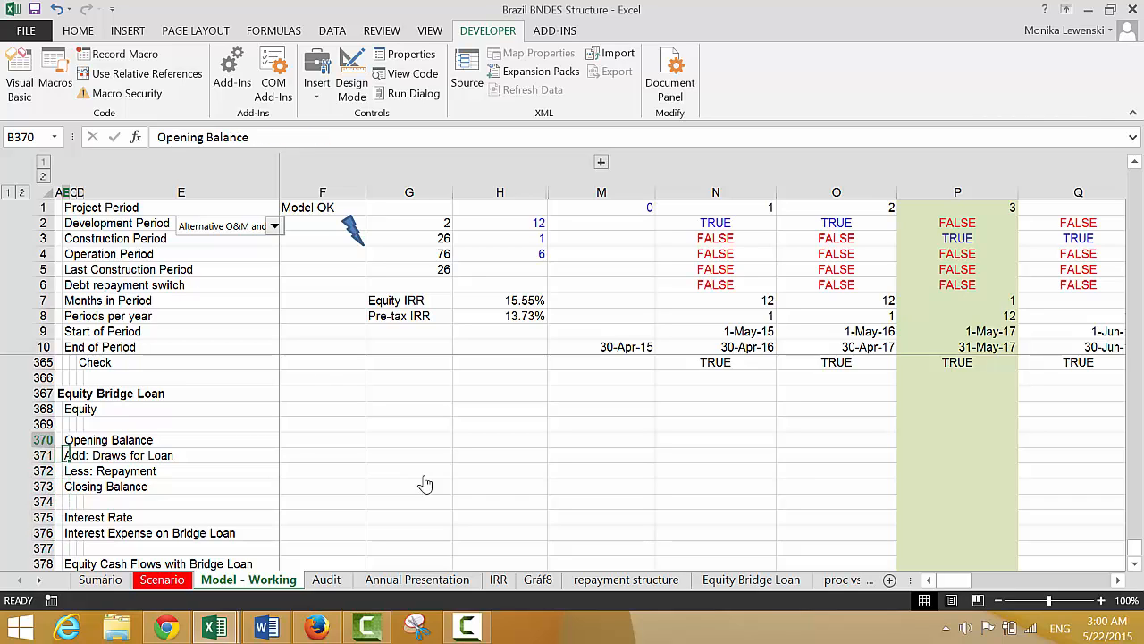
Extend the label in B368 to "Equity Funing Over Constrution Period"
key(F2)
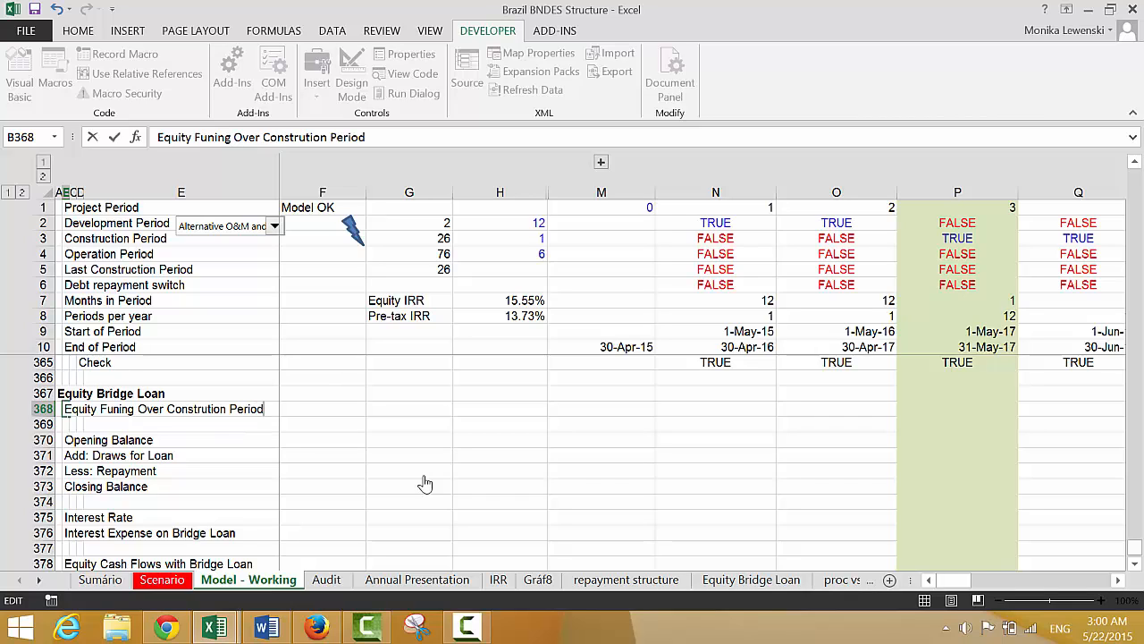
key(Return)
Enter the formula =N316*N3 in N368, multiplying Equity funding by the Construction Period flag
key(Up)
key(Right)
key(Right)
key(Right)
key(Right)
key(Right)
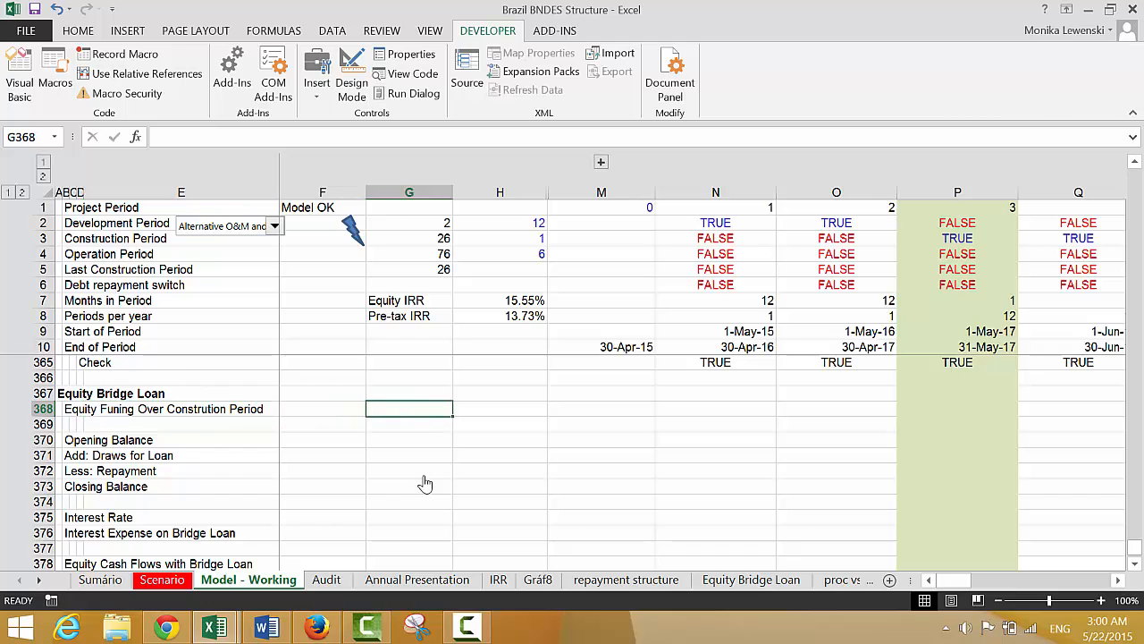
key(Right)
key(Right)
key(Right)
text(=)
key(Up)
key(Up)
key(Up)
key(Up)
key(Up)
key(Up)
key(Up)
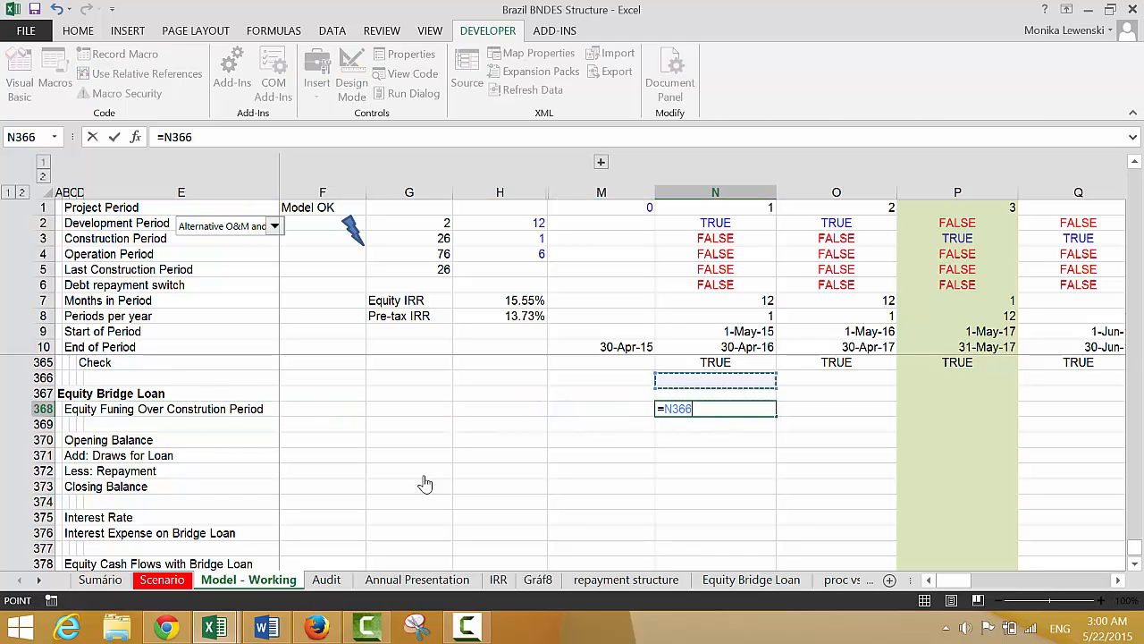
key(Up)
key(Up)
key(Up)
key(Up)
key(Up)
key(Up)
key(Up)
key(Up)
key(Up)
key(Up)
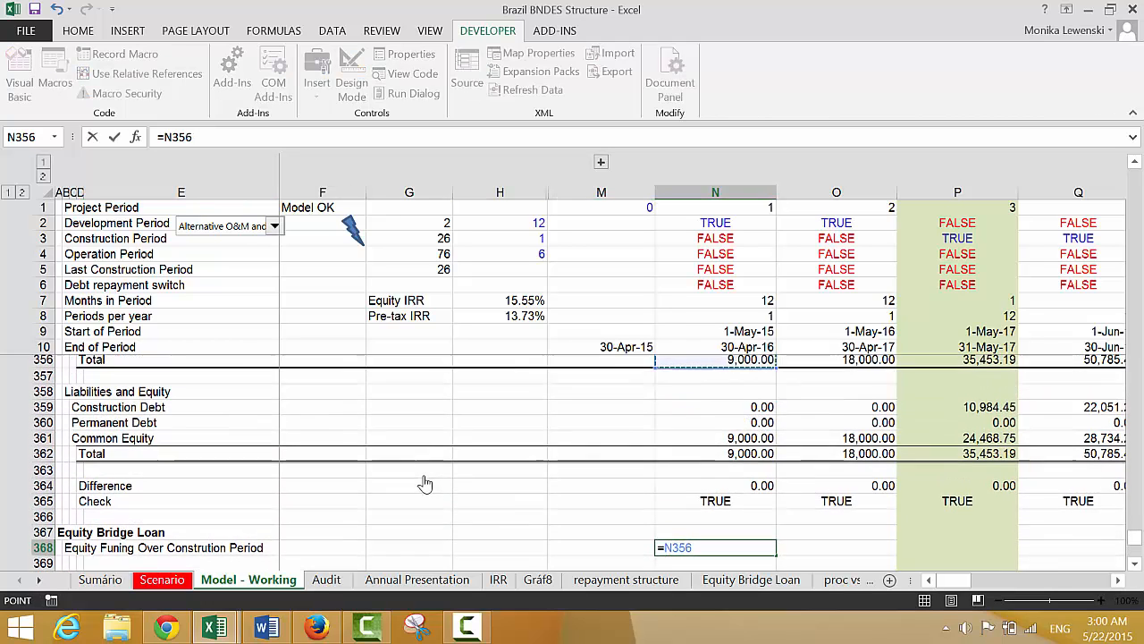
key(Up)
key(Up)
key(Up)
key(Up)
key(Up)
key(Up)
key(Up)
key(Up)
key(Up)
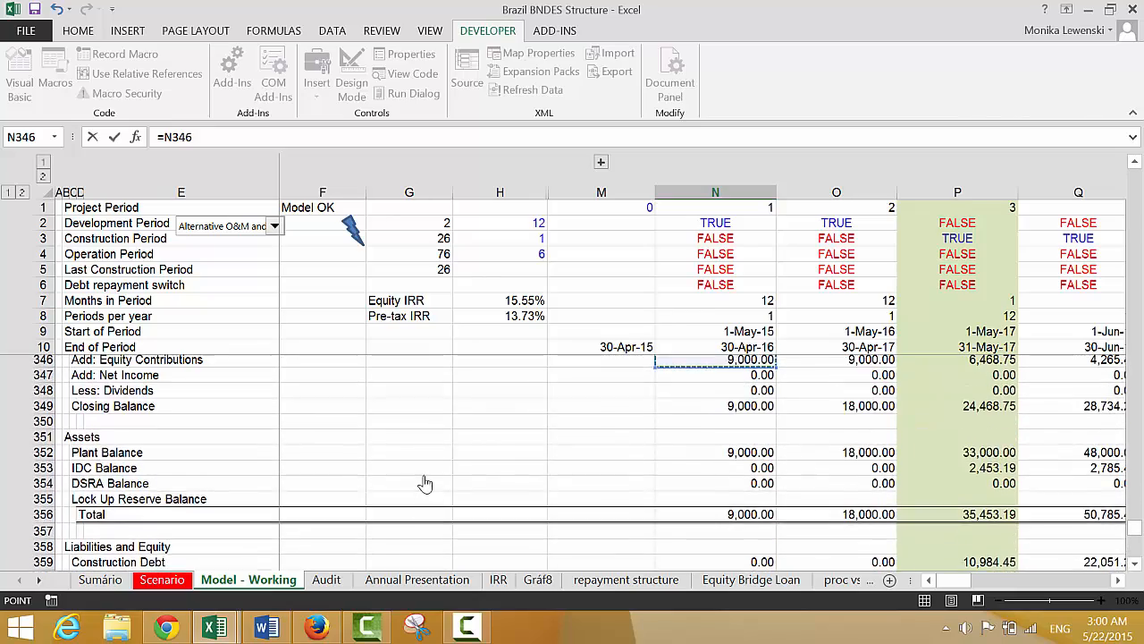
key(Up)
key(Up)
key(Up)
key(Up)
key(Up)
key(Up)
key(Up)
key(Up)
key(Up)
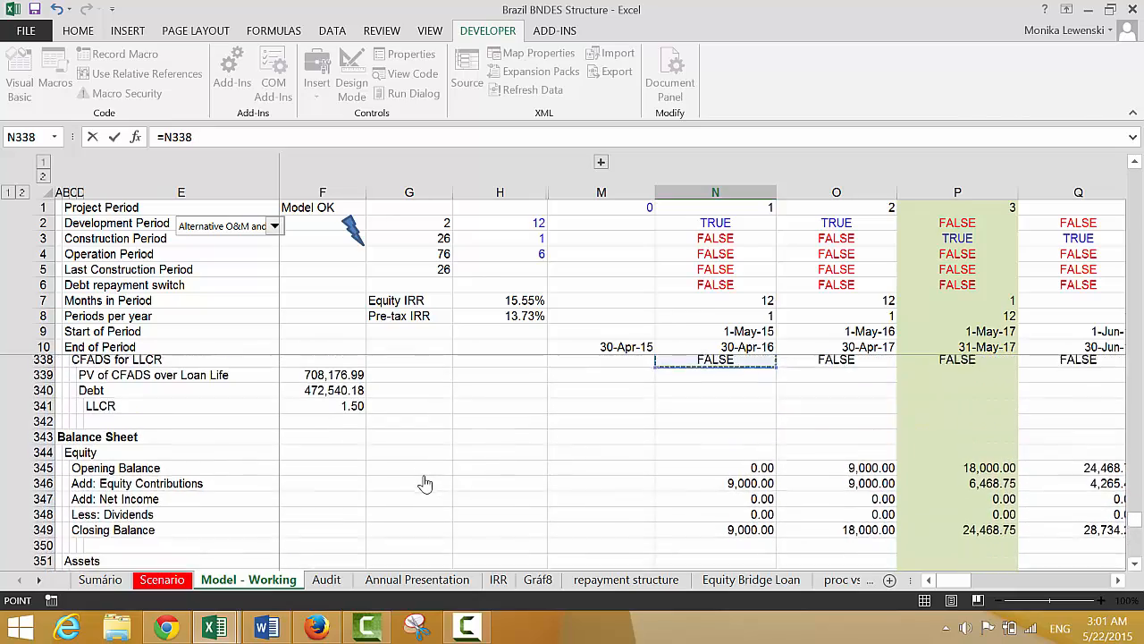
key(Up)
key(Up)
key(Up)
key(Up)
key(Up)
key(Up)
key(Up)
key(Up)
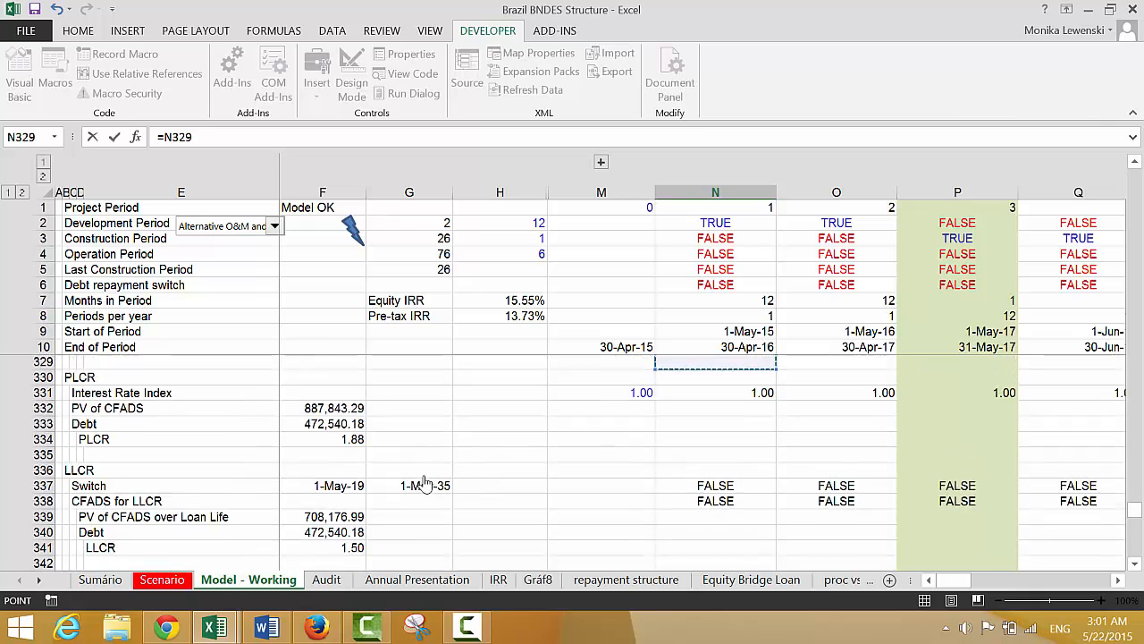
key(Up)
key(Up)
key(Up)
key(Up)
key(Up)
key(Up)
key(Up)
key(Up)
key(Up)
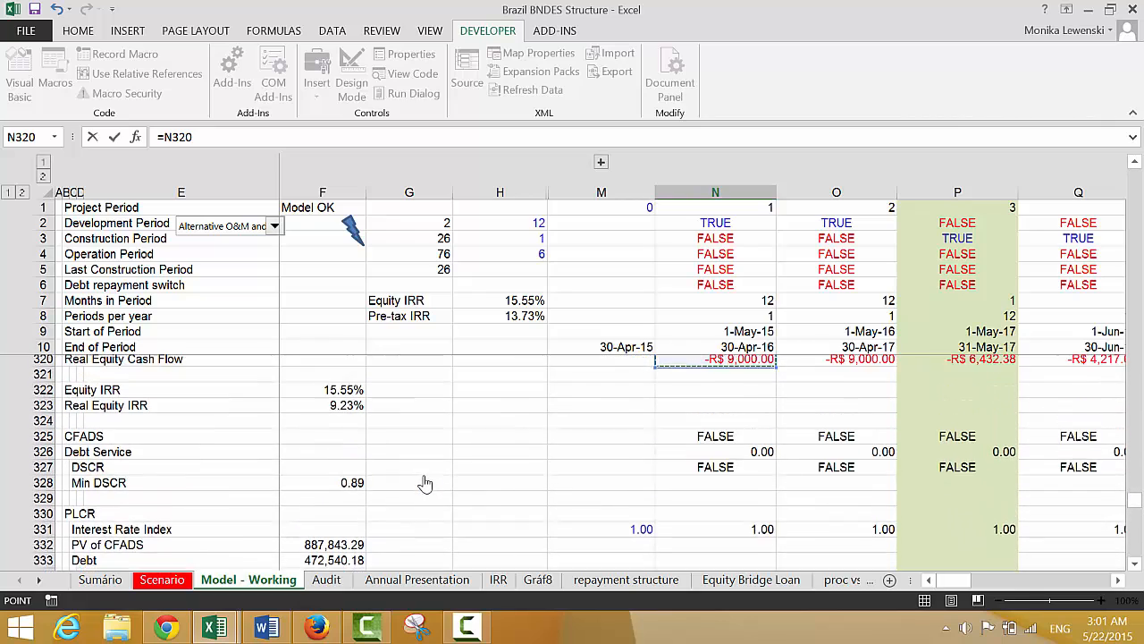
key(Down)
key(Down)
key(Down)
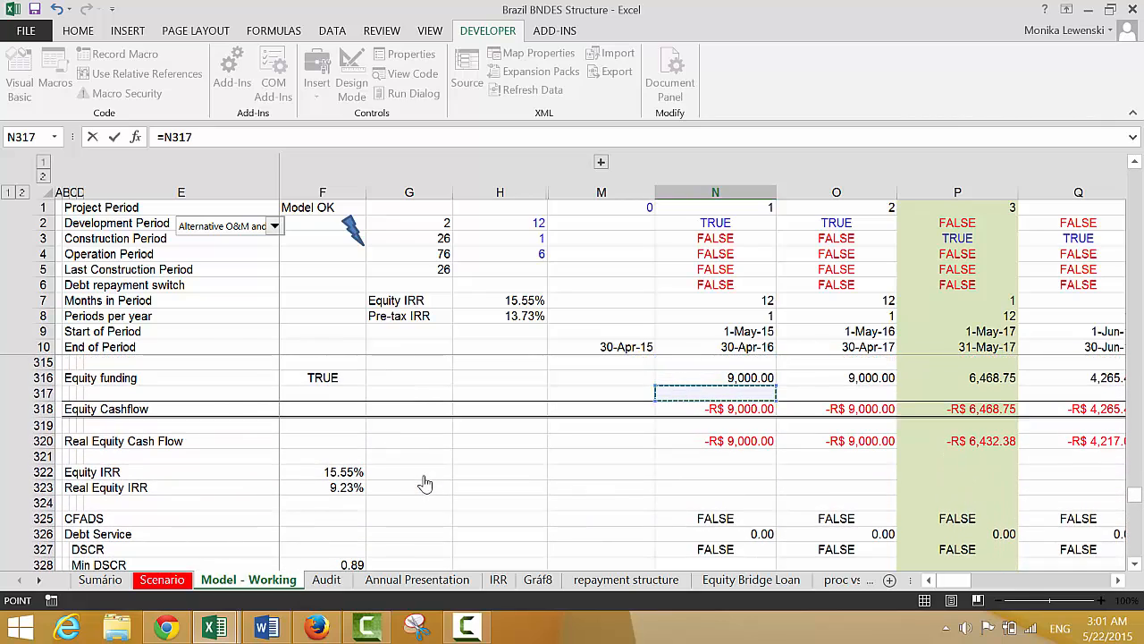
key(Up)
key(Up)
key(Up)
key(Up)
key(Up)
key(Up)
key(Up)
key(Up)
key(Up)
key(Up)
key(Up)
key(Up)
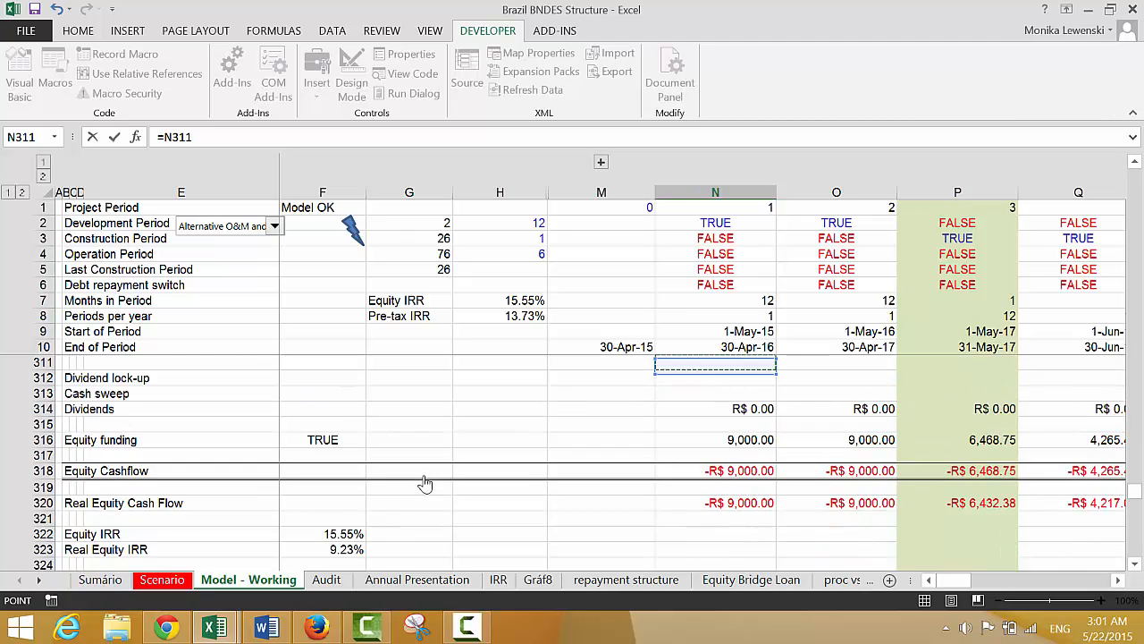
key(Down)
key(Down)
key(Down)
key(Down)
key(Down)
key(Down)
key(Down)
key(Down)
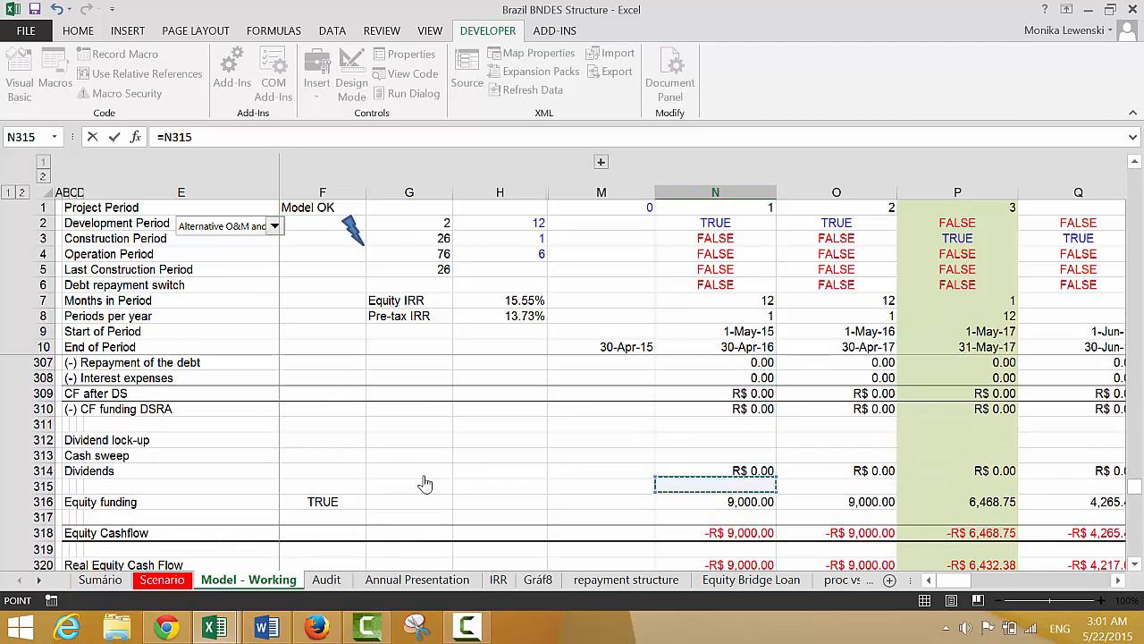
key(Down)
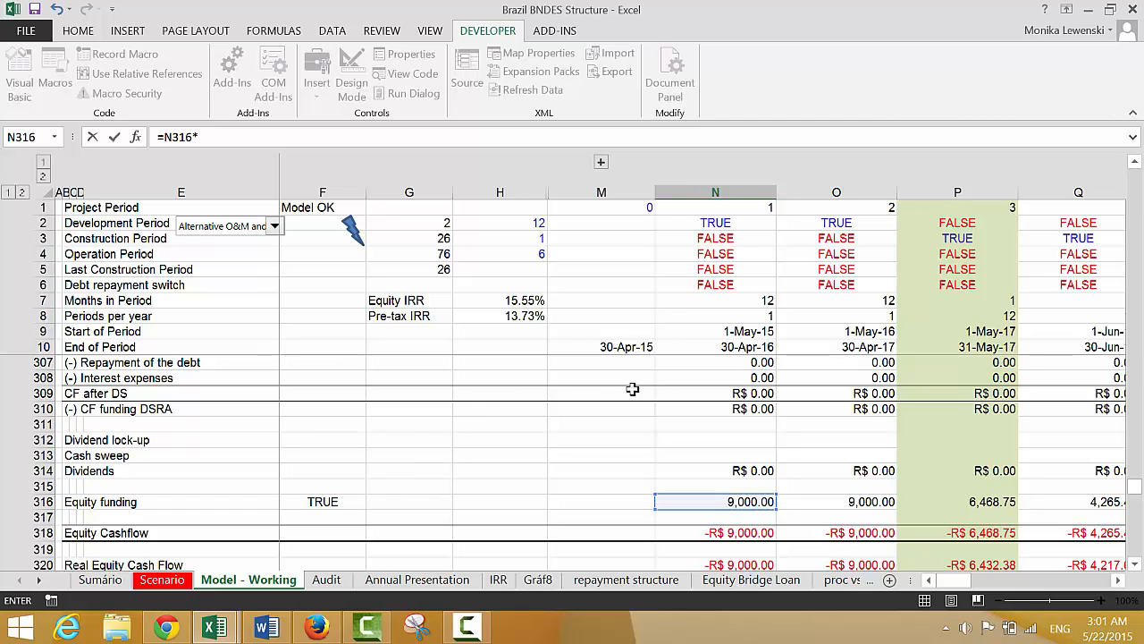
click(707, 232)
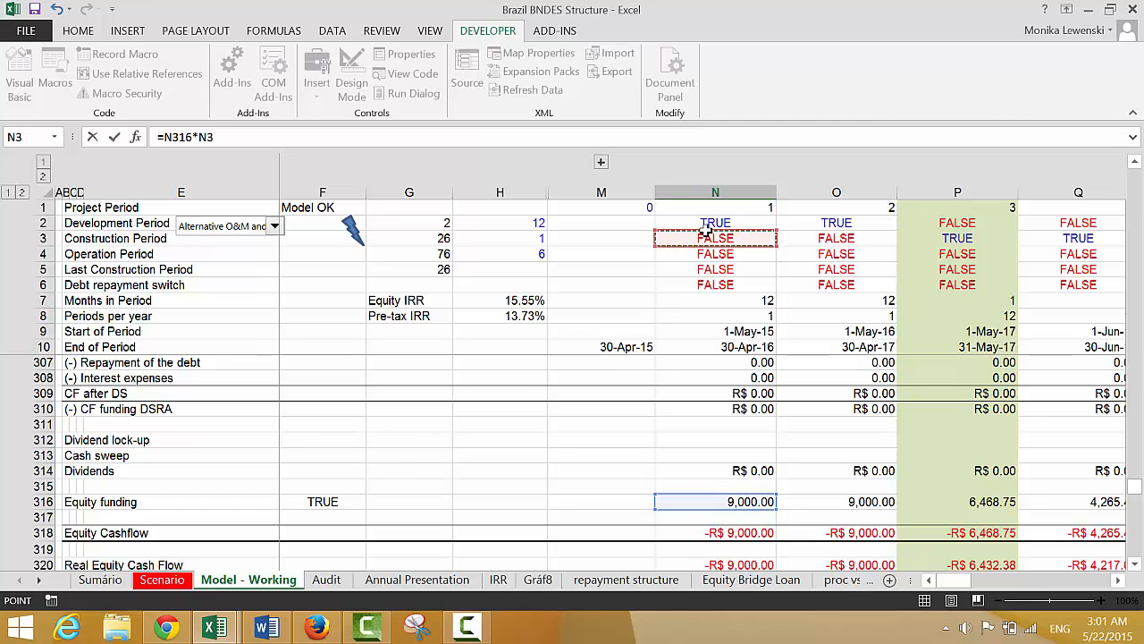
key(ctrl+Return)
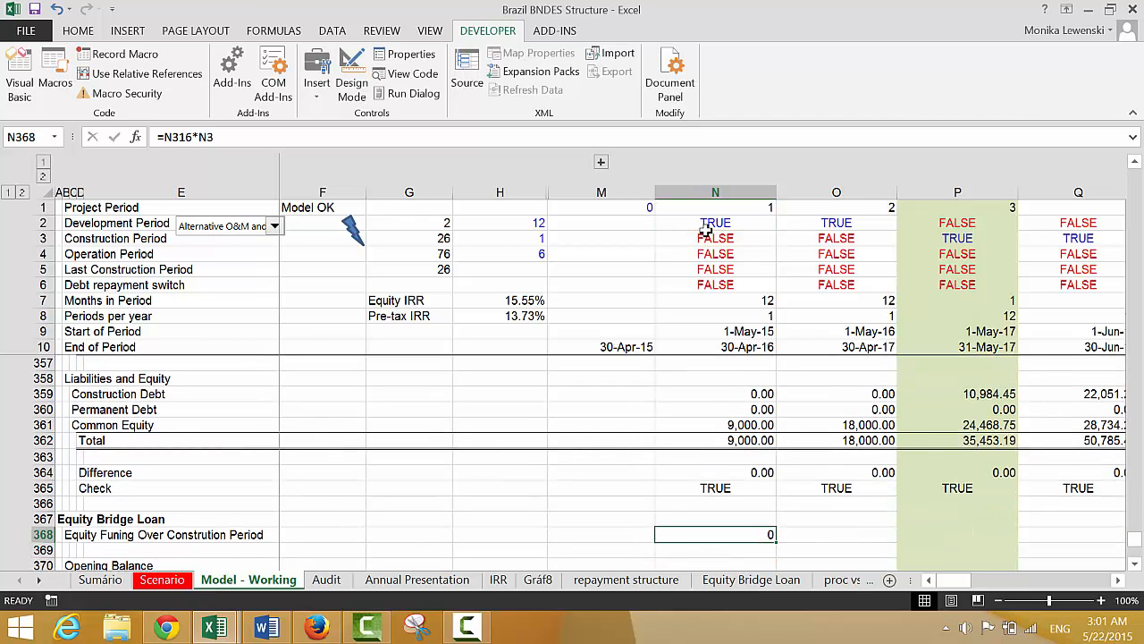
Fill the N368 formula across the rest of row 368 and format it with thousands separators and two decimals
key(ctrl+shift+Right)
key(ctrl+r)
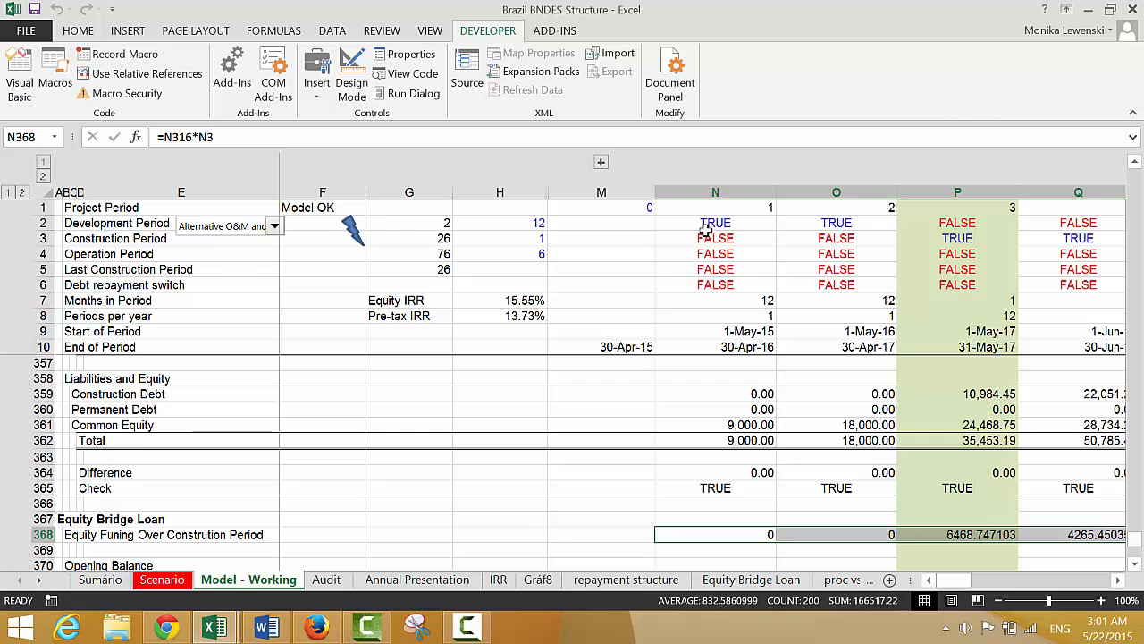
key(ctrl+shift+1)
Enter the formula =M373 in N370 so the Opening Balance takes the prior Closing Balance, and format it with two decimals
key(Down)
key(Down)
key(Down)
key(Down)
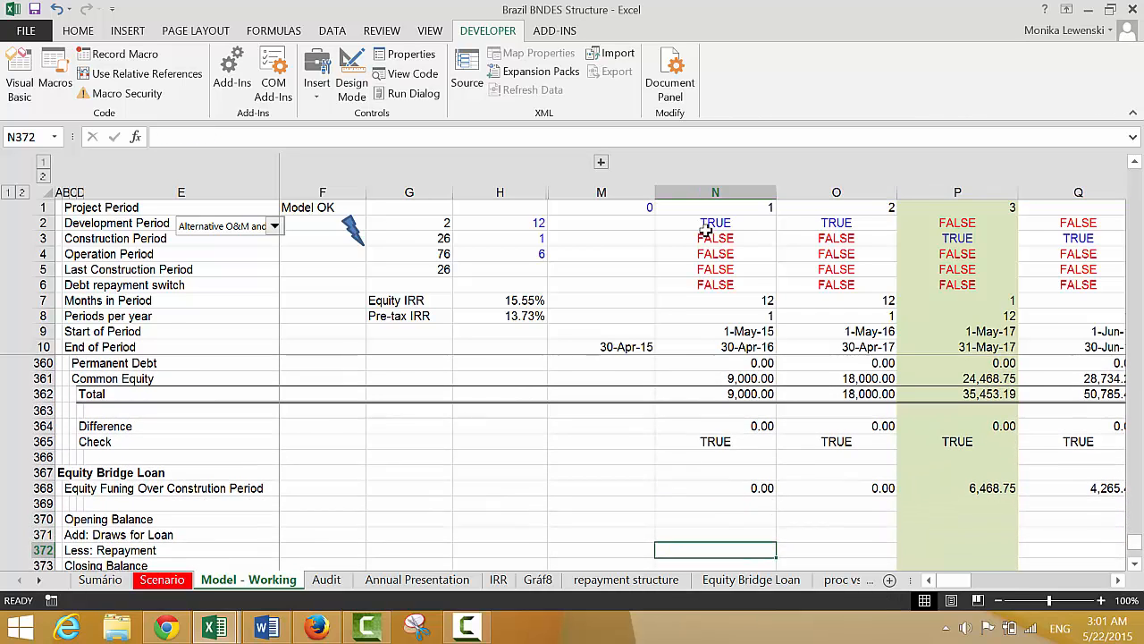
key(Up)
key(Left)
key(Left)
key(Left)
key(Left)
key(Left)
key(Up)
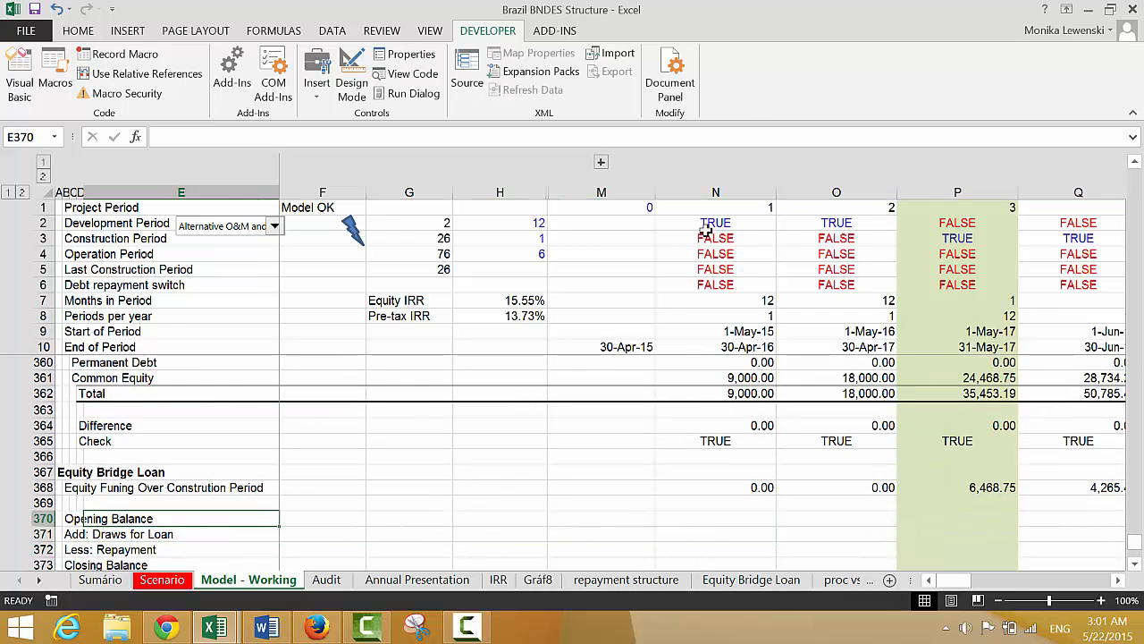
key(Right)
key(Right)
key(Right)
key(Right)
key(Right)
text(=)
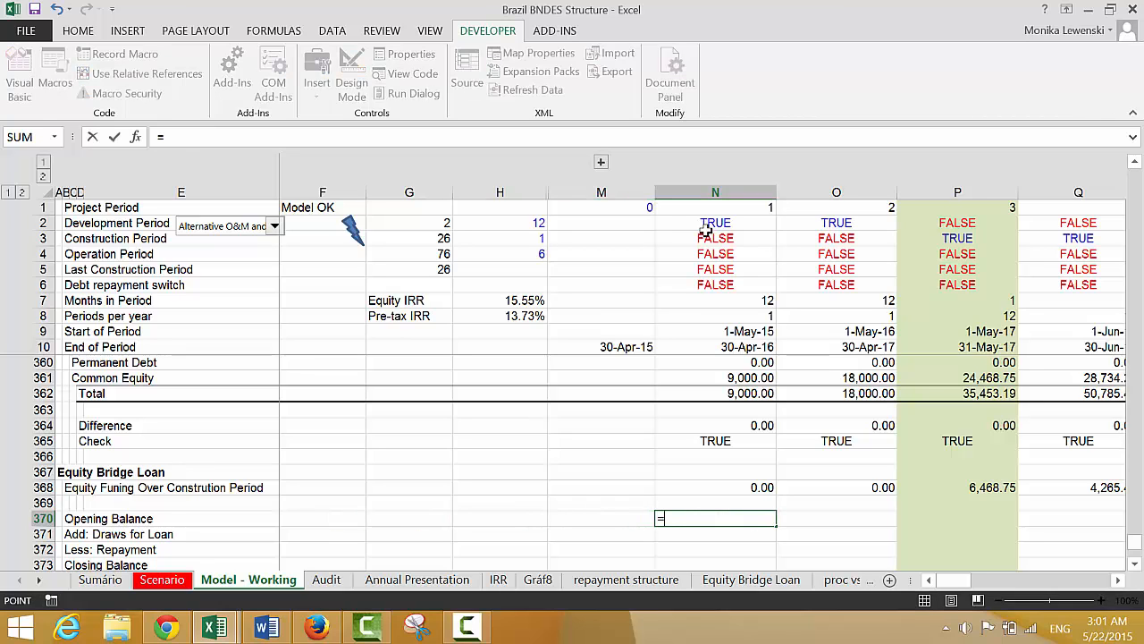
key(Down)
key(Down)
key(Down)
key(Left)
key(Return)
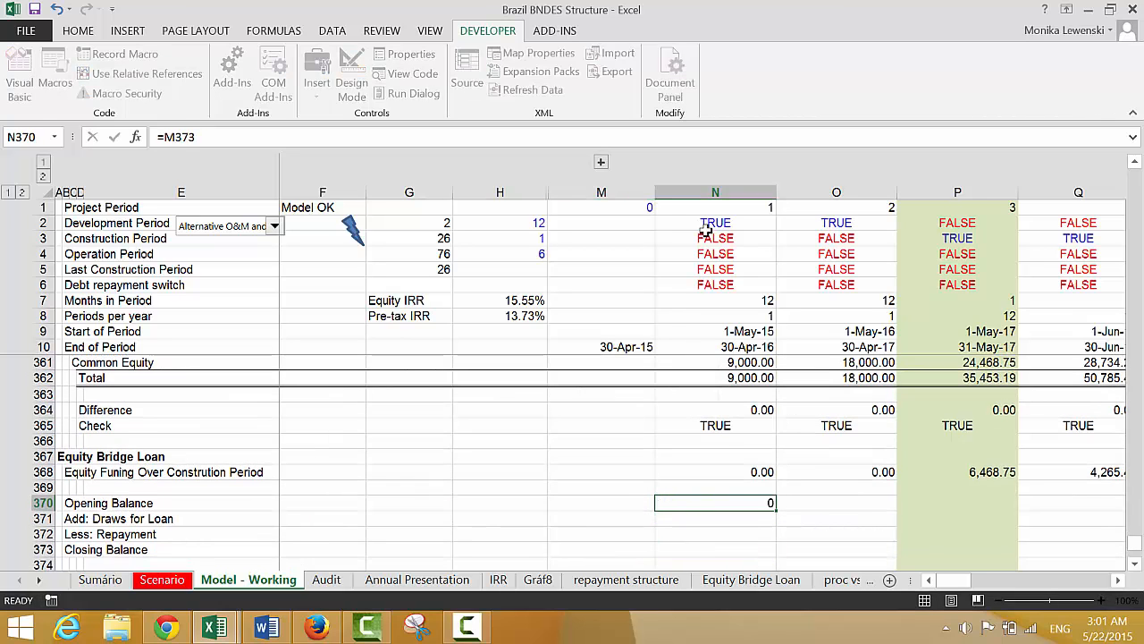
key(Up)
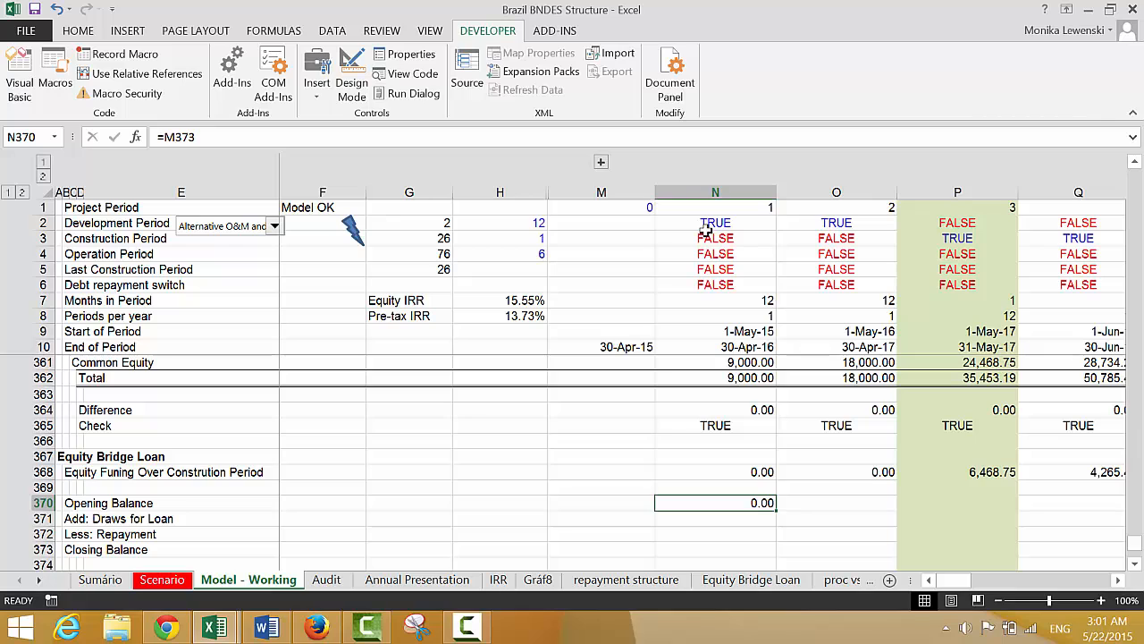
Enter the formula =N368 in N371 so the loan draws equal the equity funding over the construction period
key(Down)
text(=)
key(Up)
key(Up)
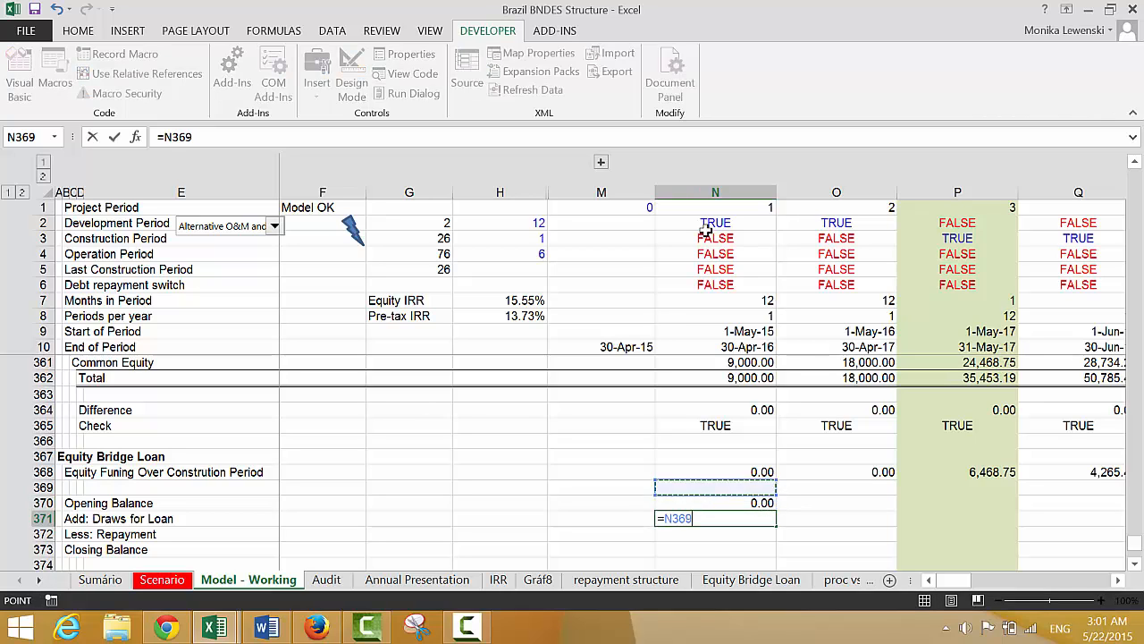
key(Up)
key(Return)
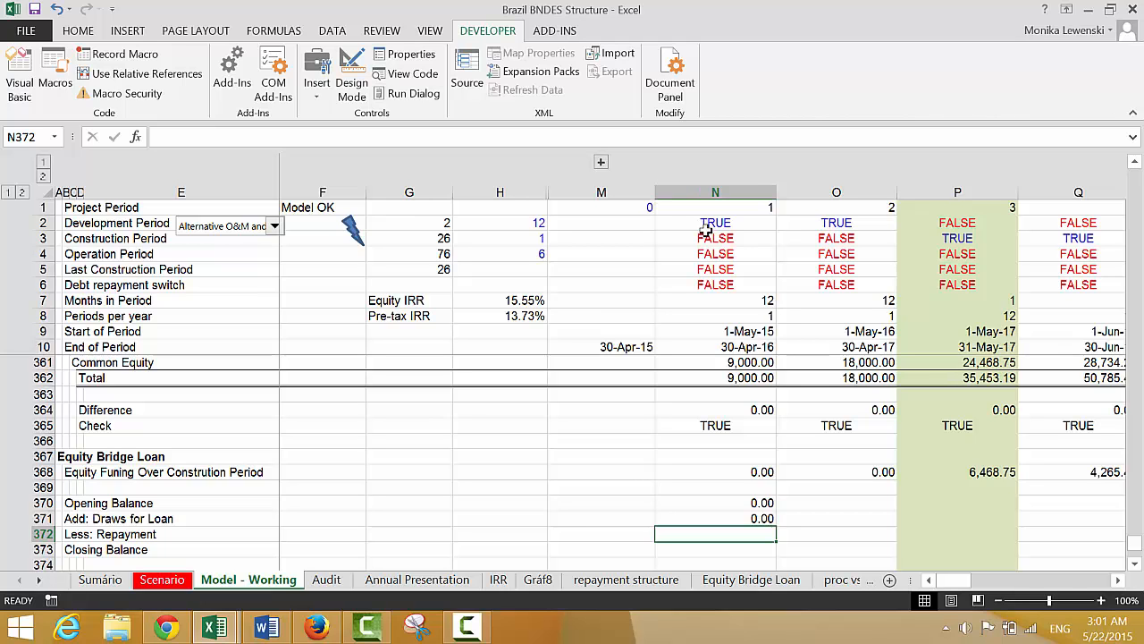
Link F372 on the Less: Repayment row to the Maturity of Loan input with the formula =F96
key(Left)
key(Left)
key(Left)
key(Left)
text(=)
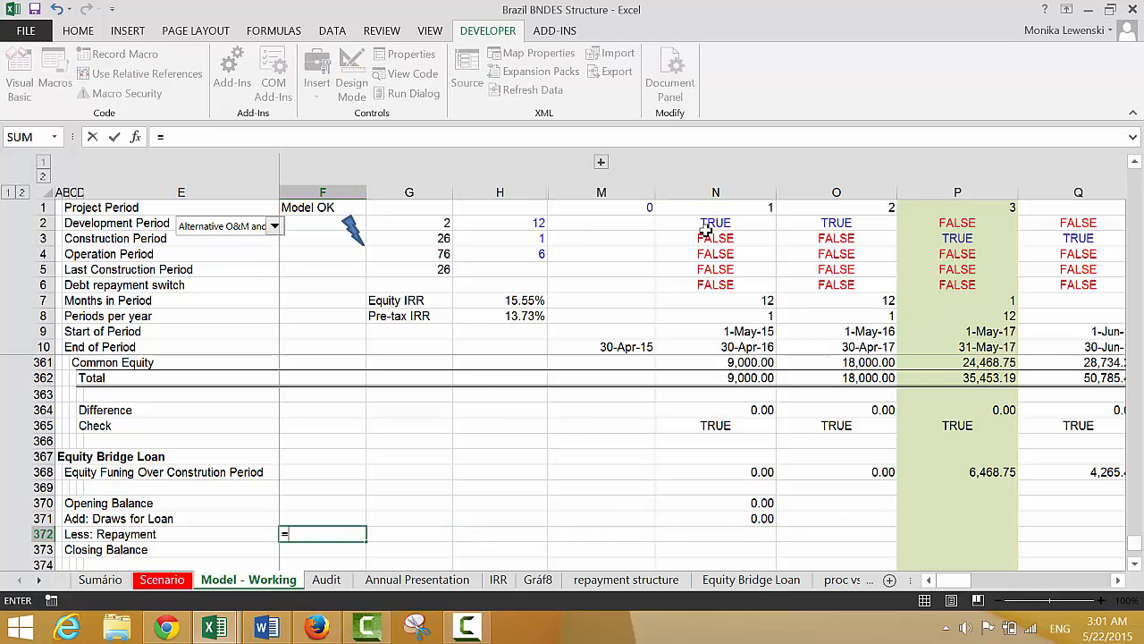
key(Up)
key(Up)
key(Up)
key(Up)
key(Up)
key(Up)
key(Up)
key(Up)
key(Up)
key(Up)
key(Up)
key(Up)
key(Up)
key(Up)
key(Up)
key(Up)
key(Up)
key(Up)
key(Up)
key(Up)
key(Up)
key(Up)
key(Up)
key(Up)
key(Up)
key(Up)
key(Up)
key(Up)
key(Up)
key(Up)
key(Up)
key(Up)
key(Up)
key(Up)
key(Up)
key(Up)
key(Up)
key(Up)
key(Up)
key(Up)
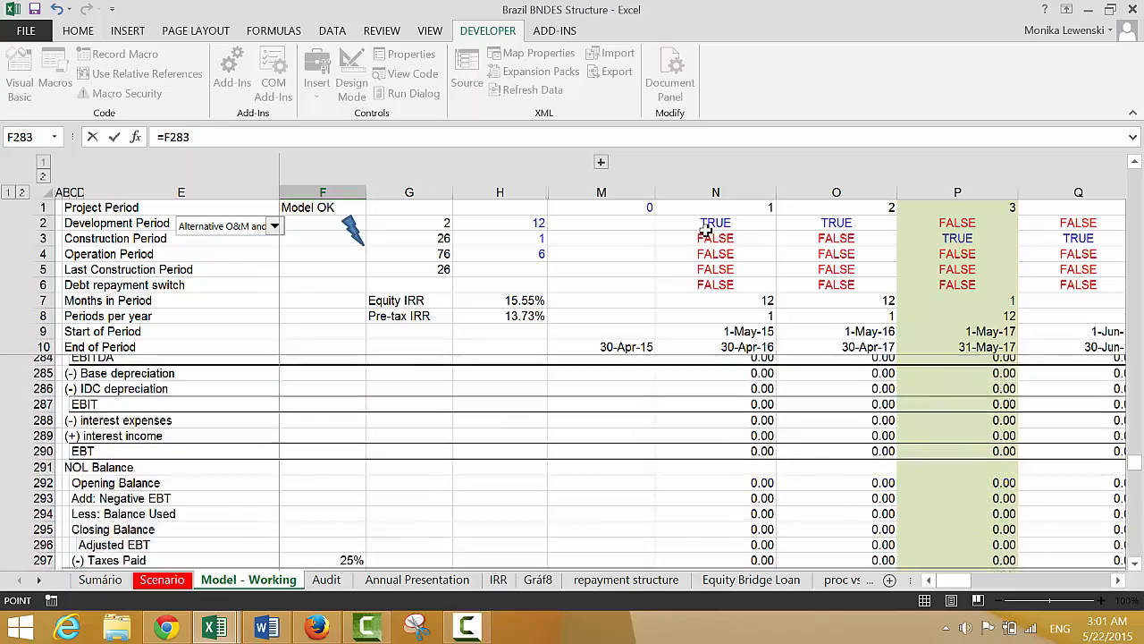
key(Up)
key(Up)
key(Up)
key(Up)
key(Up)
key(Up)
key(Up)
key(Up)
key(Up)
key(Up)
key(Up)
key(Up)
key(Up)
key(Up)
key(Up)
key(Up)
key(Up)
key(Up)
key(Up)
key(Up)
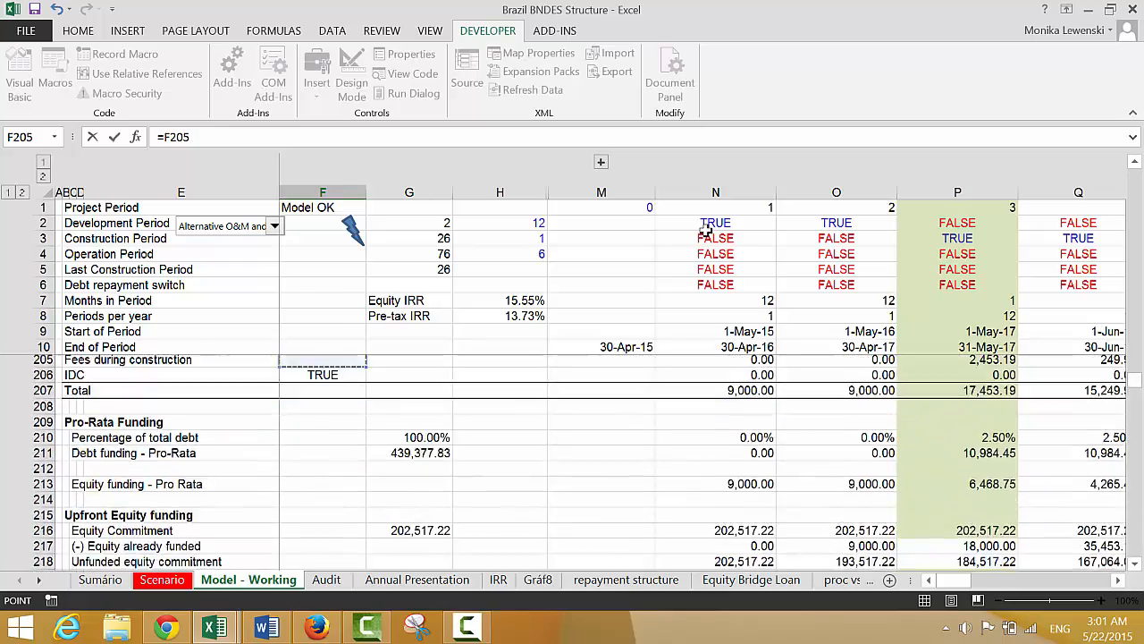
key(Up)
key(Up)
key(Up)
key(Up)
key(Up)
key(Up)
key(Up)
key(Up)
key(Up)
key(Up)
key(Up)
key(Up)
key(Up)
key(Up)
key(Up)
key(Up)
key(Up)
key(Up)
key(Up)
key(Up)
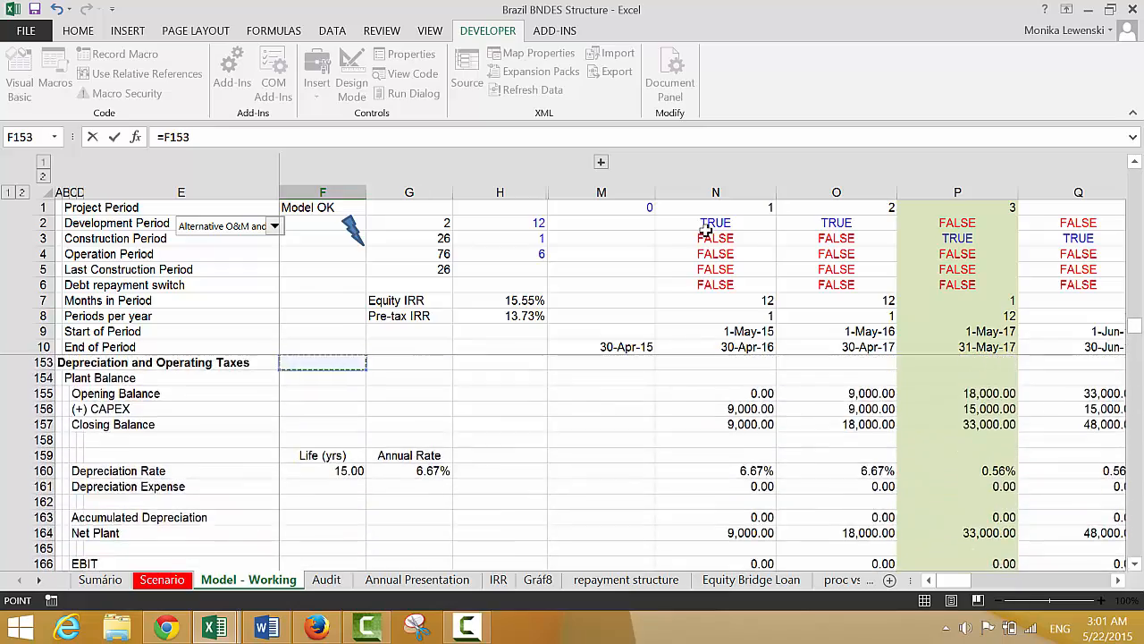
key(Up)
key(Up)
key(Up)
key(Up)
key(Up)
key(Up)
key(Up)
key(Up)
key(Up)
key(Up)
key(Up)
key(Up)
key(Up)
key(Up)
key(Up)
key(Up)
key(Up)
key(Up)
key(Up)
key(Up)
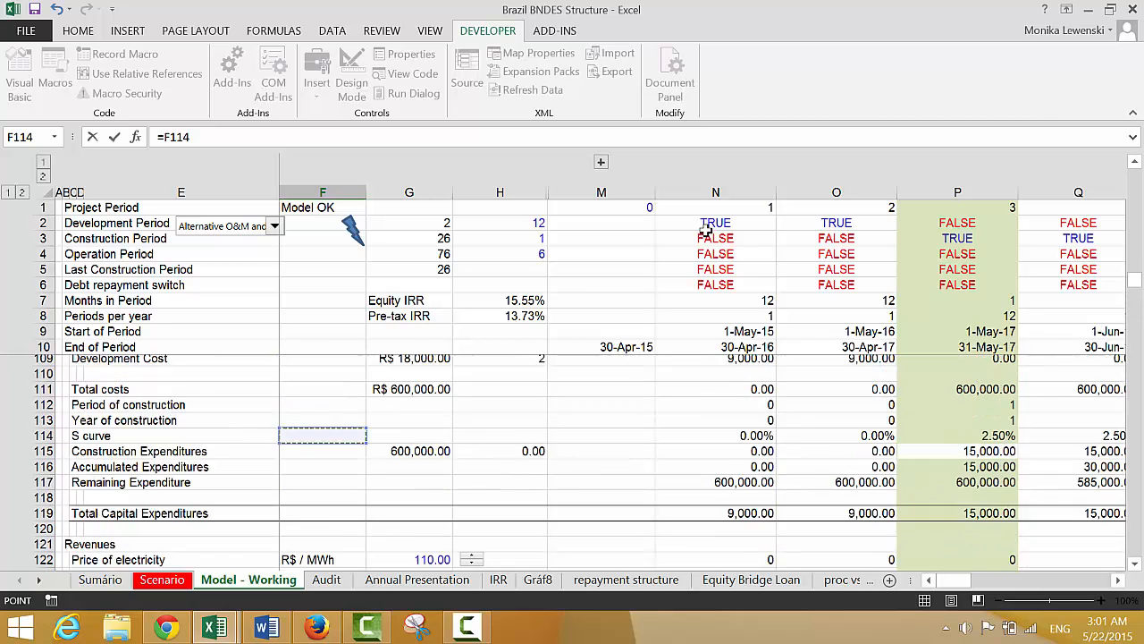
key(Down)
key(Down)
key(Down)
key(Down)
key(Down)
key(Down)
key(Down)
key(Down)
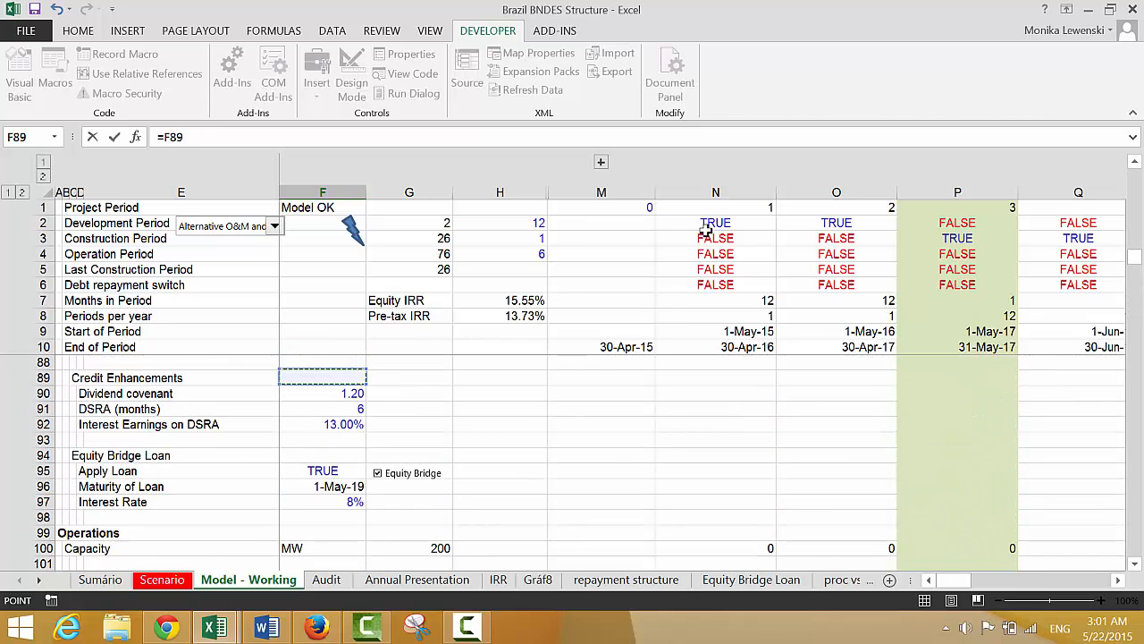
key(Return)
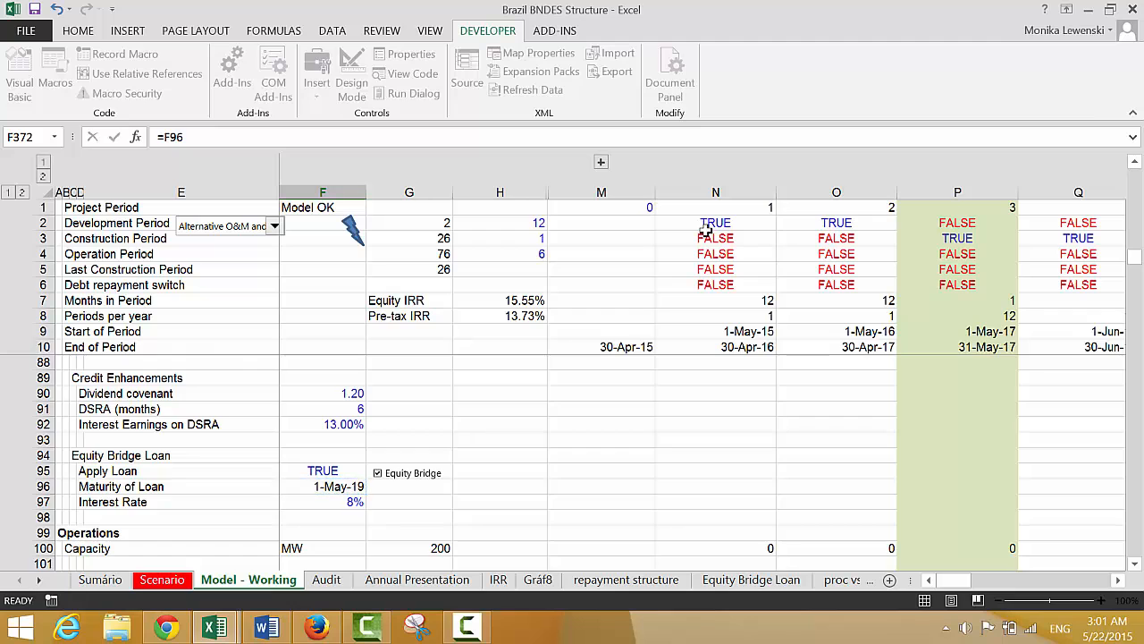
key(Right)
key(Right)
key(Right)
key(Right)
key(Right)
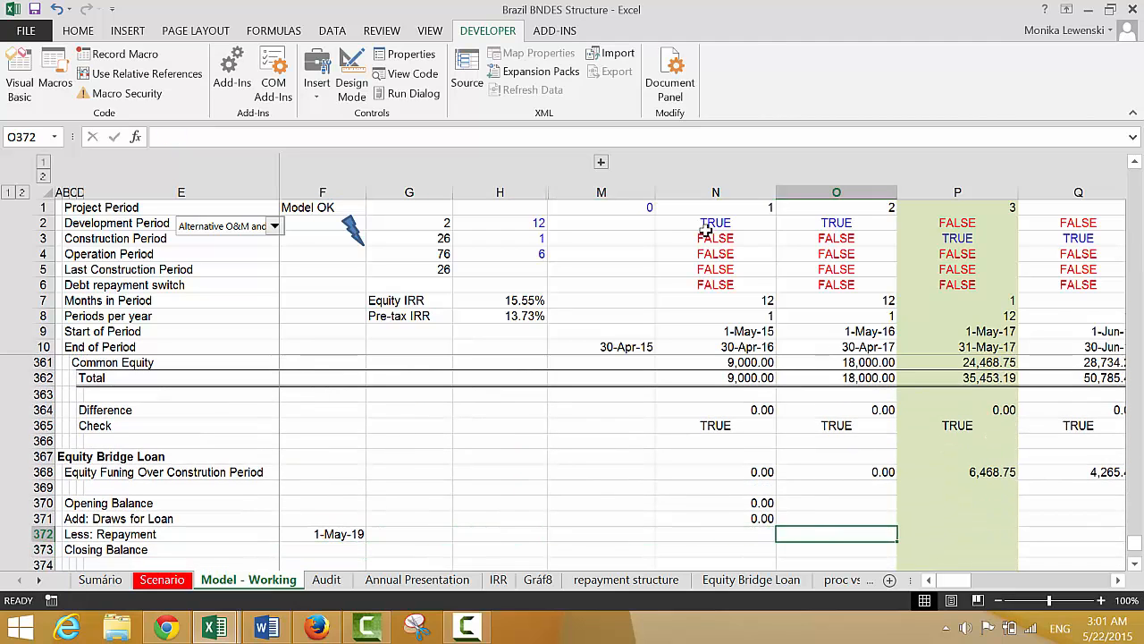
key(Left)
text(=)
key(Left)
key(Left)
key(Left)
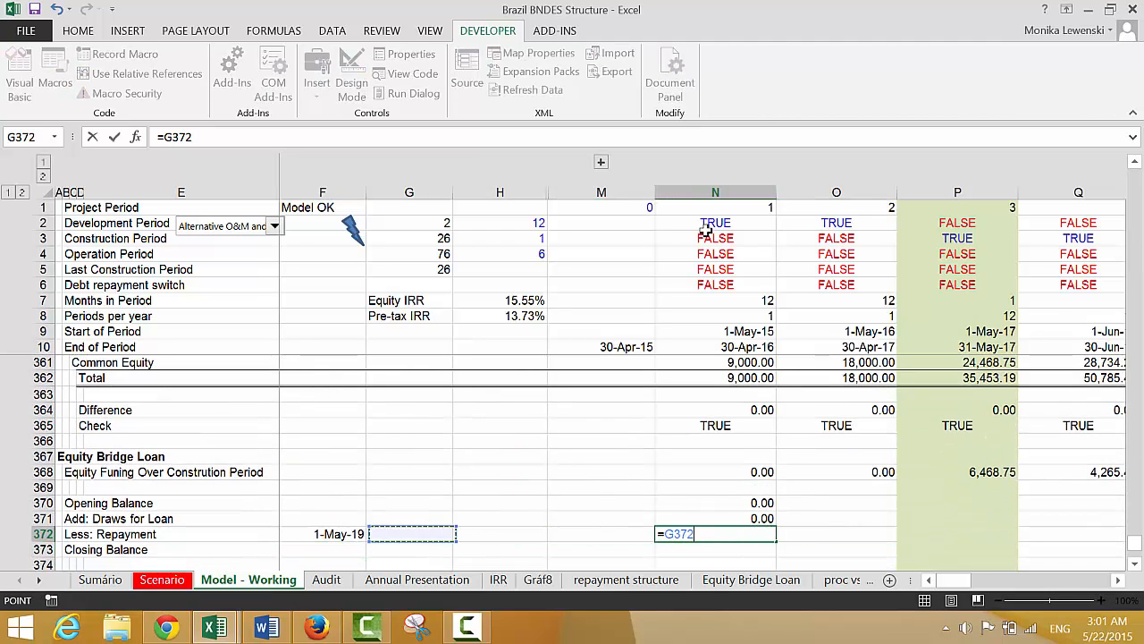
key(Escape)
Enter the repayment formula =($F$372=N9)*N370+N371 in N372, comparing the maturity date with the Start of Period
text(=)
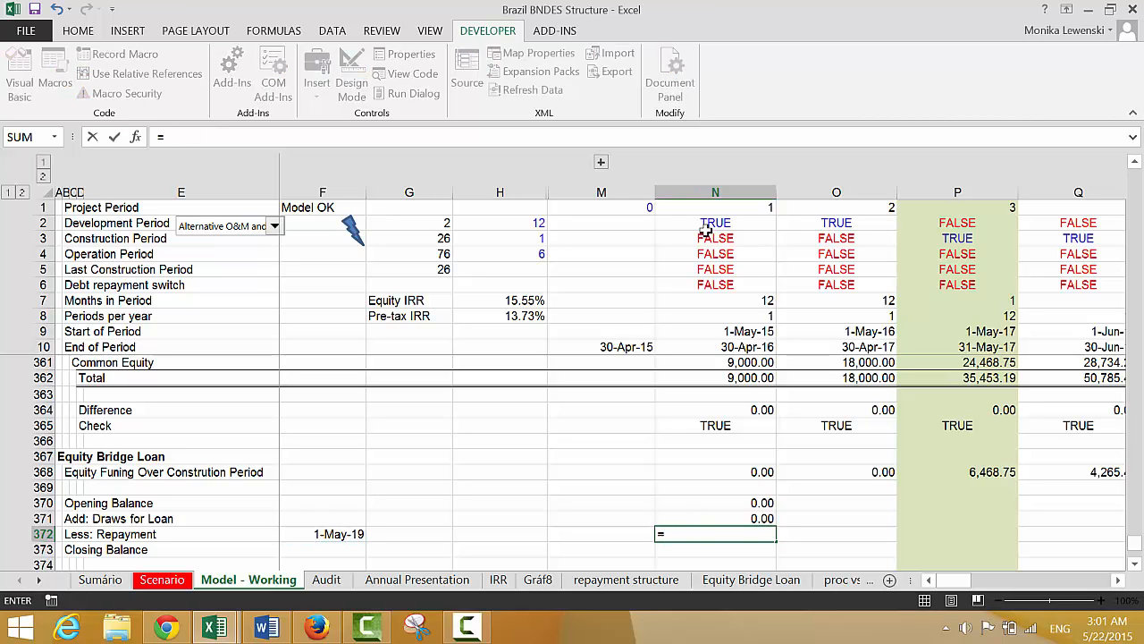
text(()
key(Left)
key(Left)
key(Left)
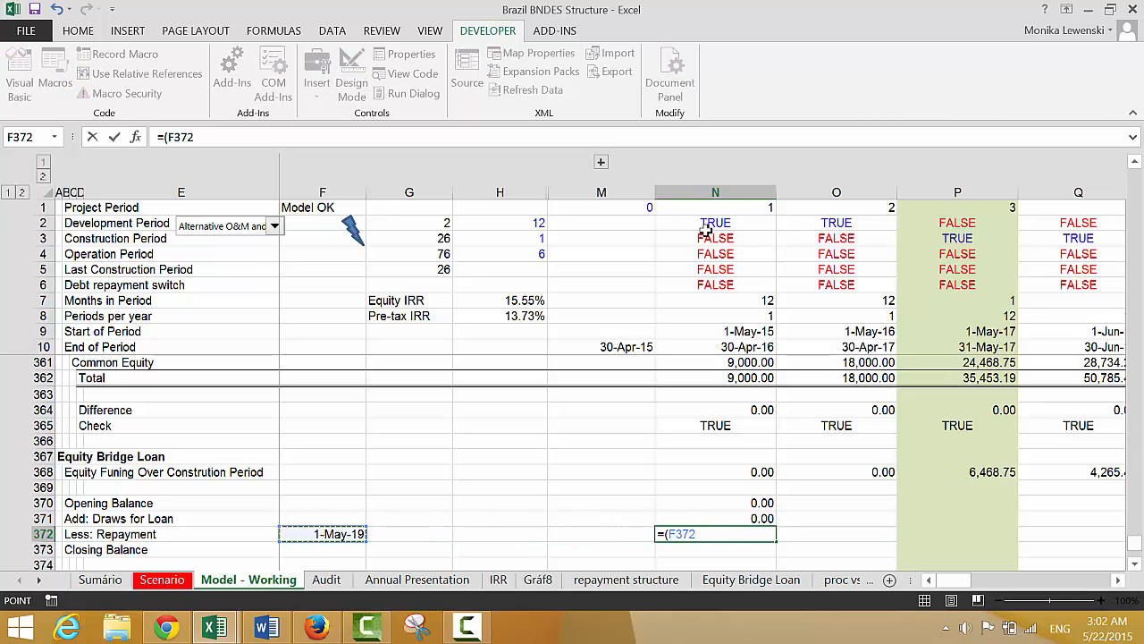
text(=)
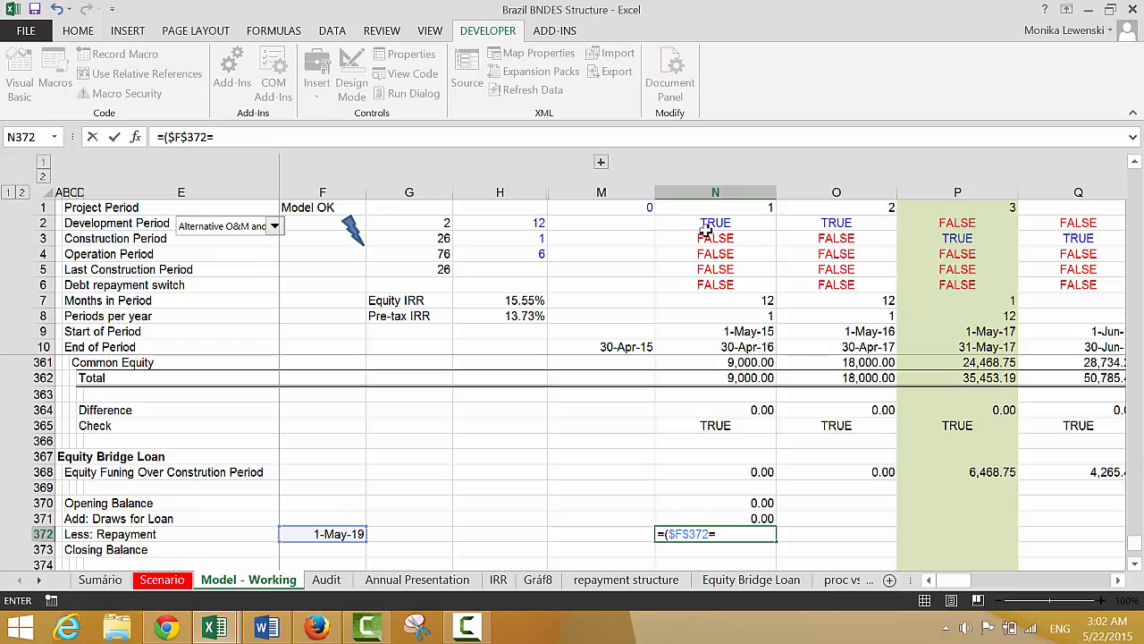
click(739, 331)
text(_)
key(BackSpace)
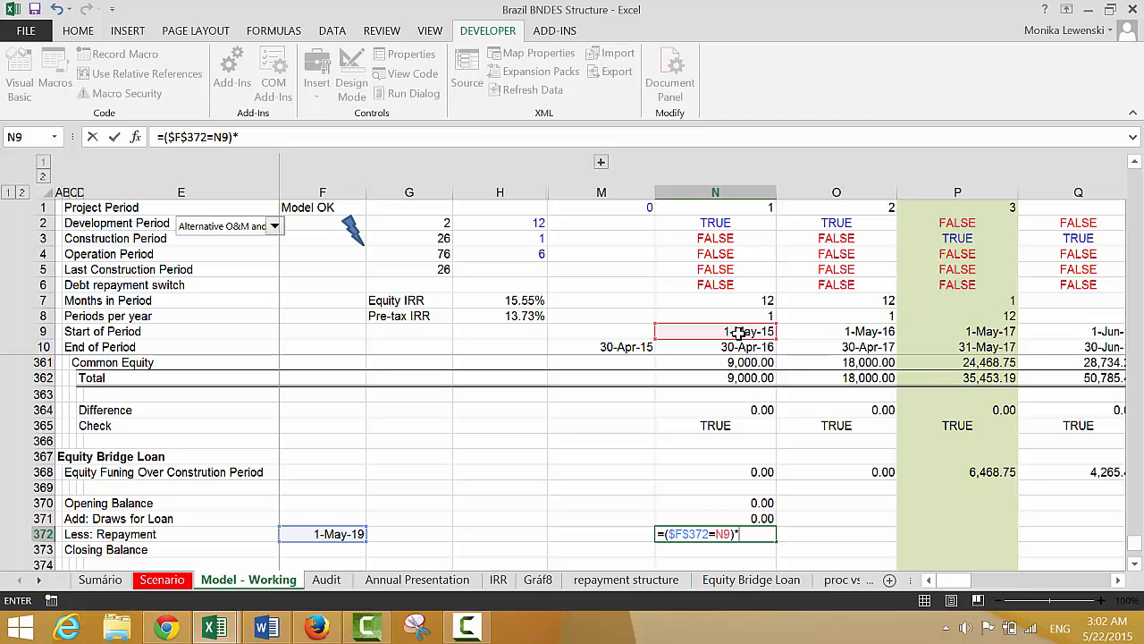
text()*)
key(Up)
key(Up)
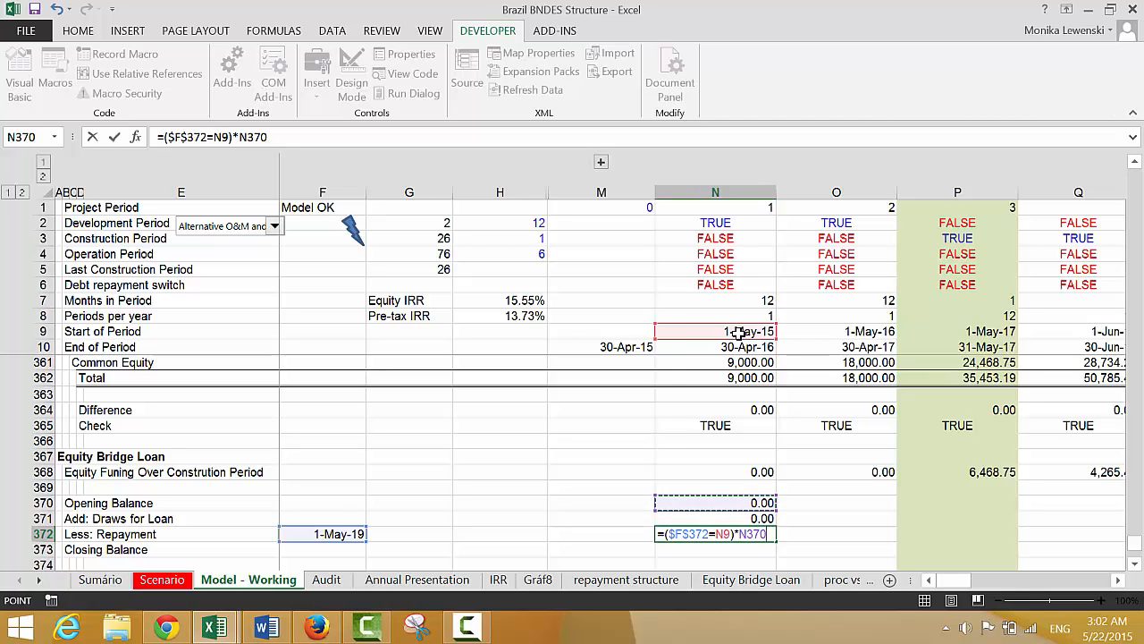
key(Up)
key(Return)
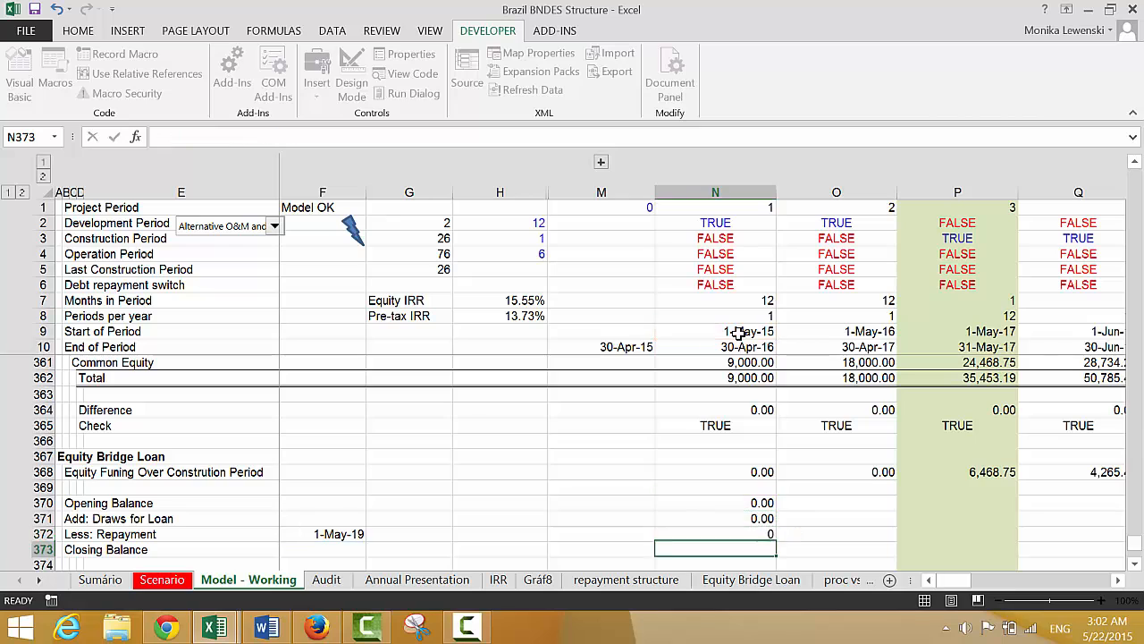
Put N370+N371 in parentheses in the N372 repayment formula and format the cell with two decimals
key(Up)
key(F2)
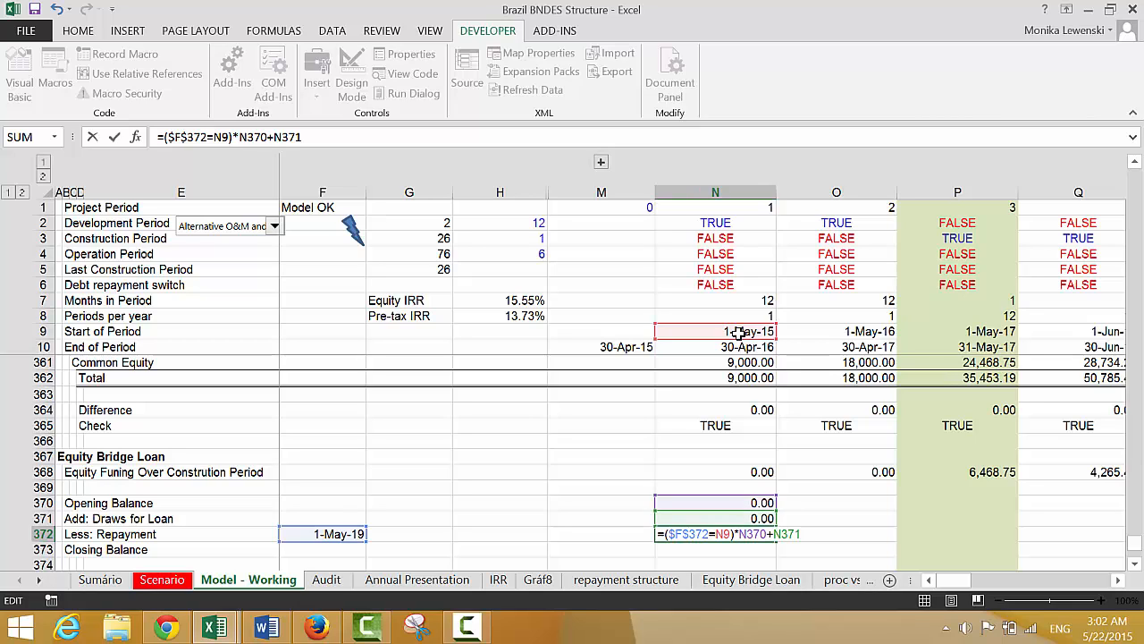
text(()
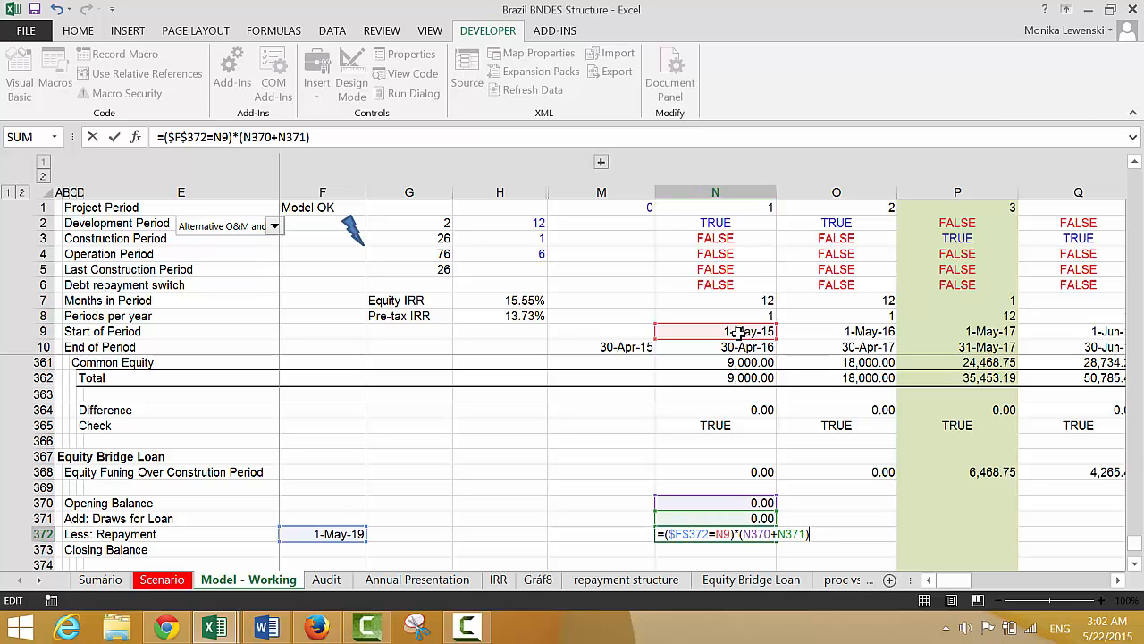
key(Return)
key(Up)
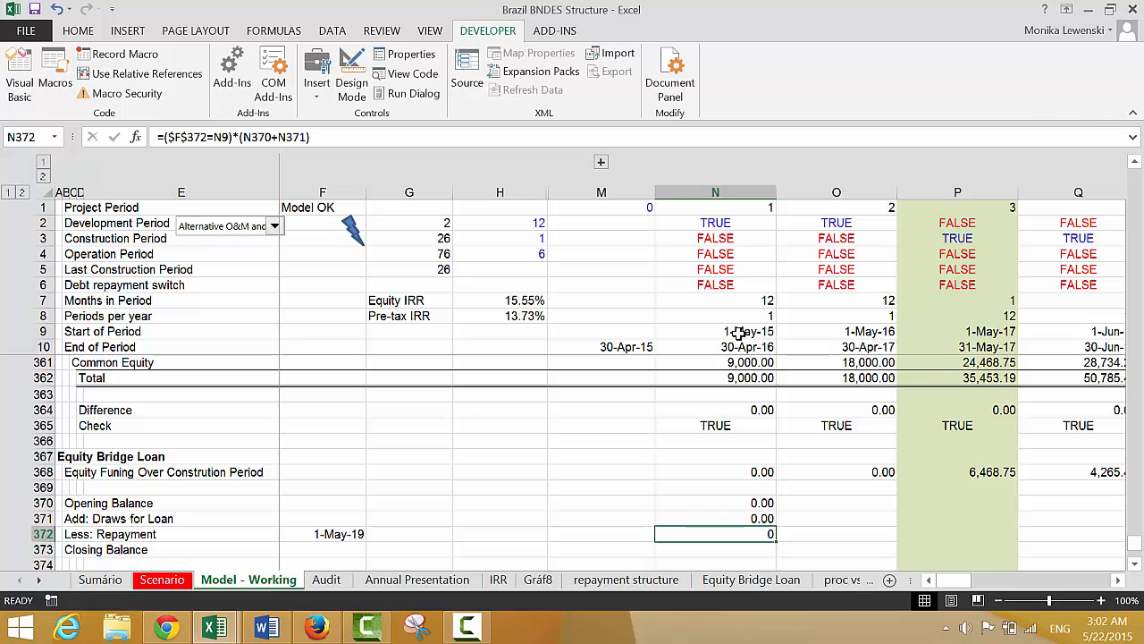
Enter the Closing Balance formula =N370+N371-N372 in N373
key(Down)
text(=)
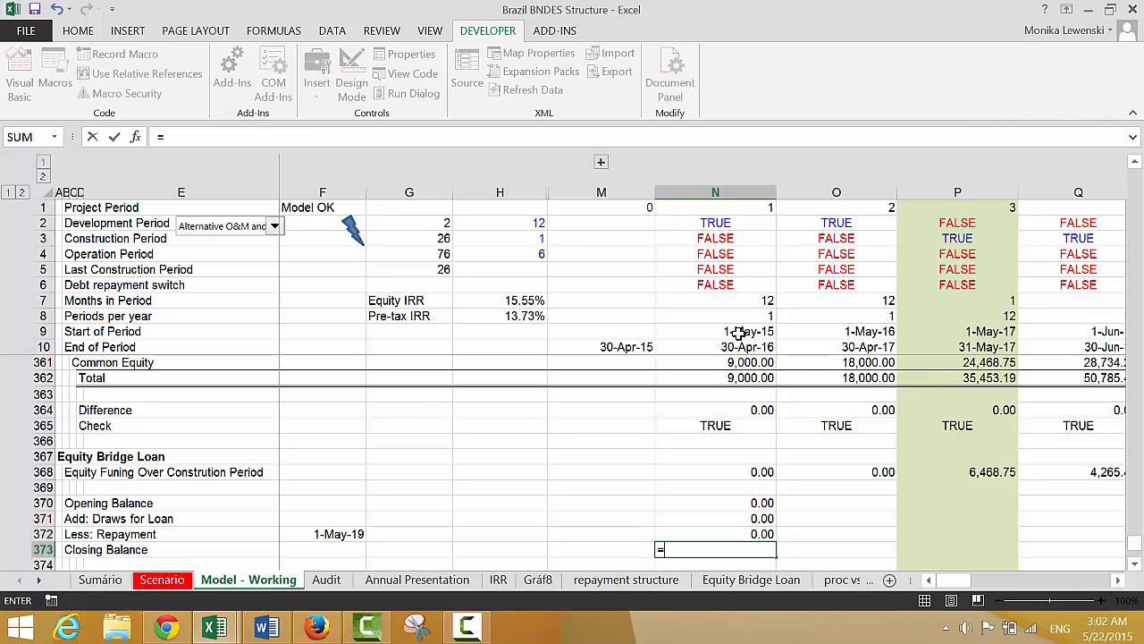
key(Up)
key(Up)
text(+)
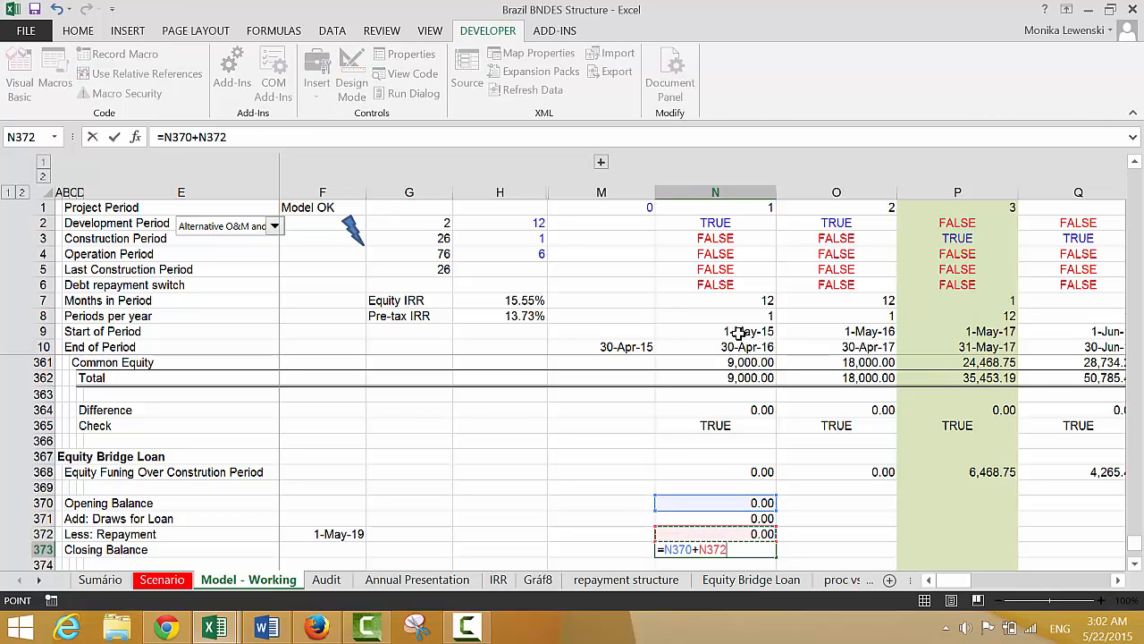
key(Up)
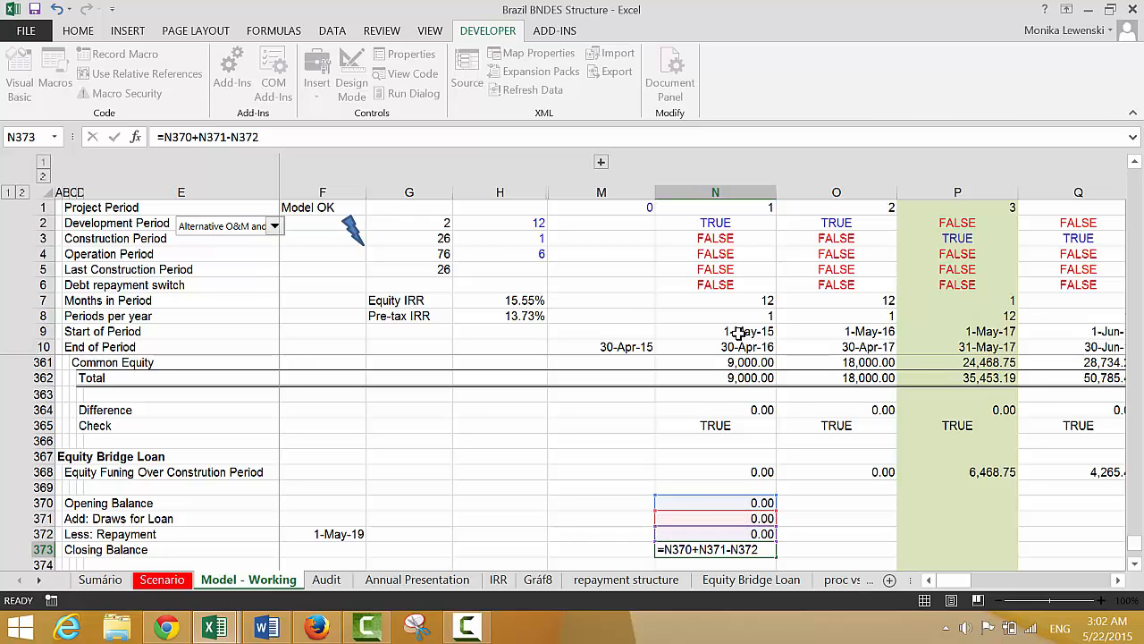
key(Return)
Link F375 on the Interest Rate row to the Equity Bridge Loan interest rate input with the formula =F97
key(Down)
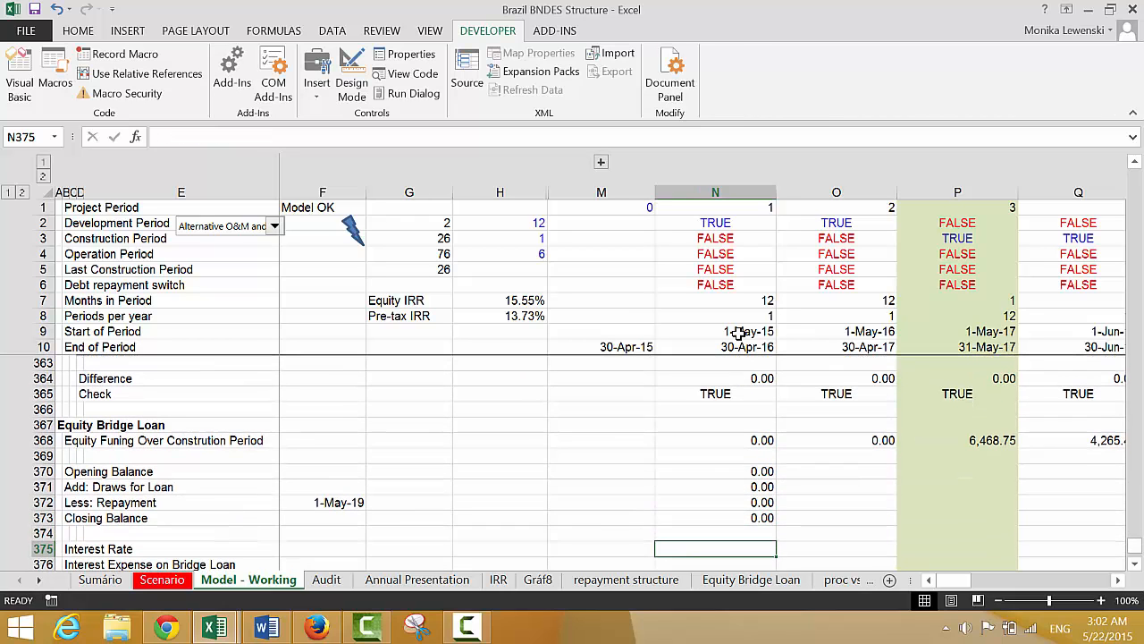
key(Left)
key(Left)
key(Left)
key(Left)
key(Left)
key(Right)
text(=)
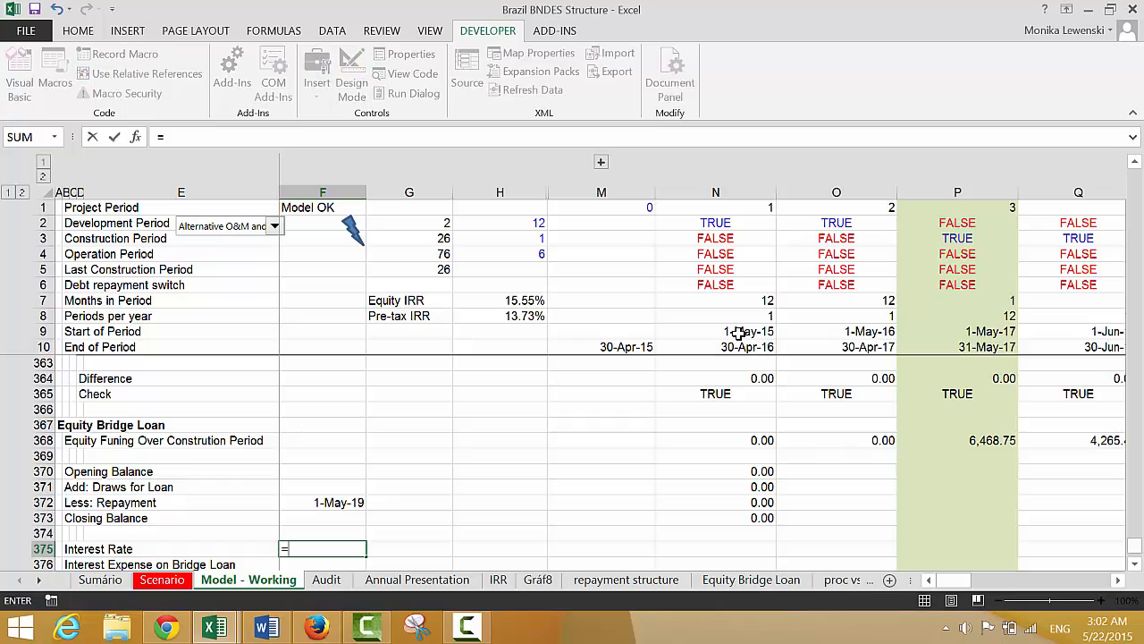
key(Up)
key(Up)
key(Up)
key(Up)
key(Up)
key(Up)
key(Up)
key(Up)
key(Up)
key(Up)
key(Up)
key(Up)
key(Up)
key(Up)
key(Up)
key(Up)
key(Up)
key(Up)
key(Up)
key(Up)
key(Up)
key(Up)
key(Up)
key(Up)
key(Up)
key(Up)
key(Up)
key(Up)
key(Up)
key(Up)
key(Up)
key(Up)
key(Up)
key(Up)
key(Up)
key(Up)
key(Up)
key(Up)
key(Up)
key(Up)
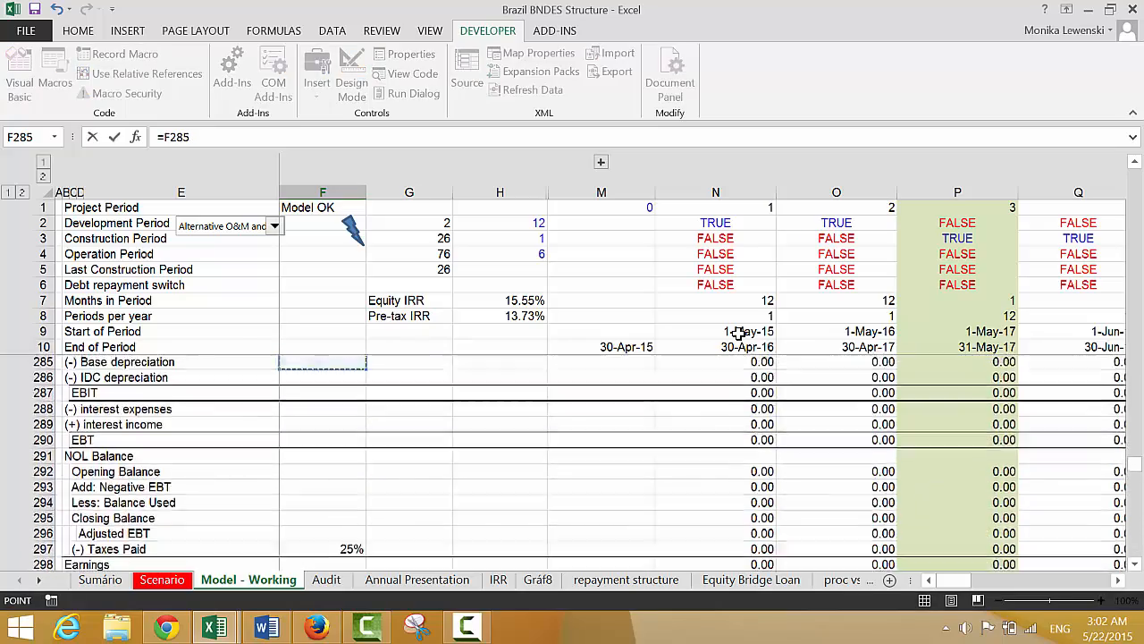
key(Up)
key(Up)
key(Up)
key(Up)
key(Up)
key(Up)
key(Up)
key(Up)
key(Up)
key(Up)
key(Up)
key(Up)
key(Up)
key(Up)
key(Up)
key(Up)
key(Up)
key(Up)
key(Up)
key(Up)
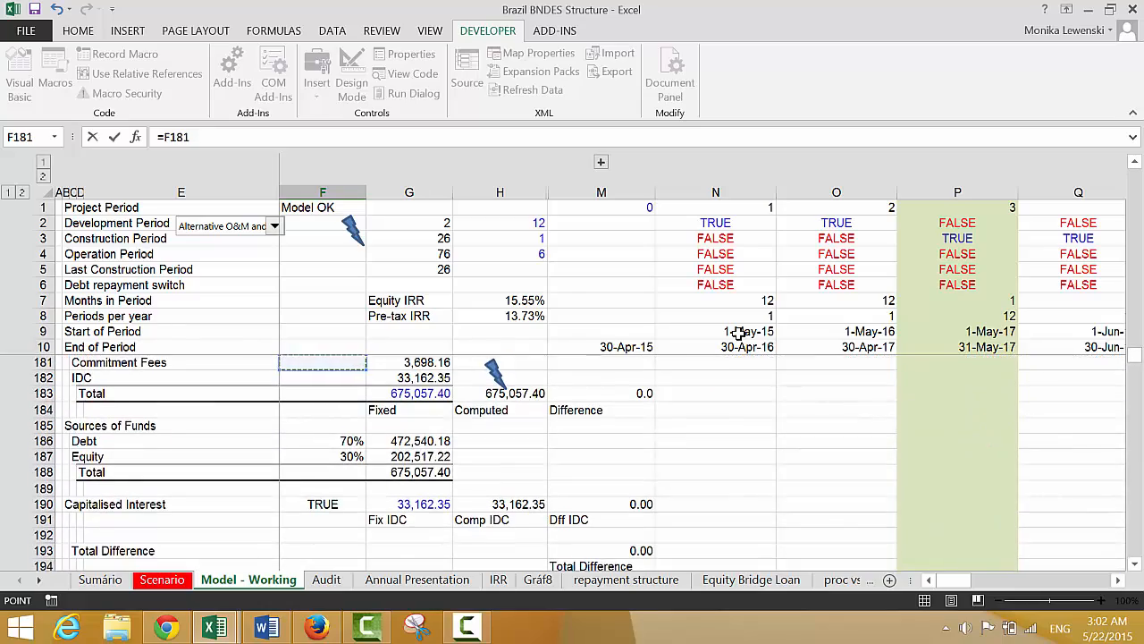
key(Up)
key(Up)
key(Up)
key(Up)
key(Up)
key(Up)
key(Up)
key(Up)
key(Up)
key(Up)
key(Up)
key(Up)
key(Up)
key(Up)
key(Up)
key(Up)
key(Up)
key(Up)
key(Up)
key(Up)
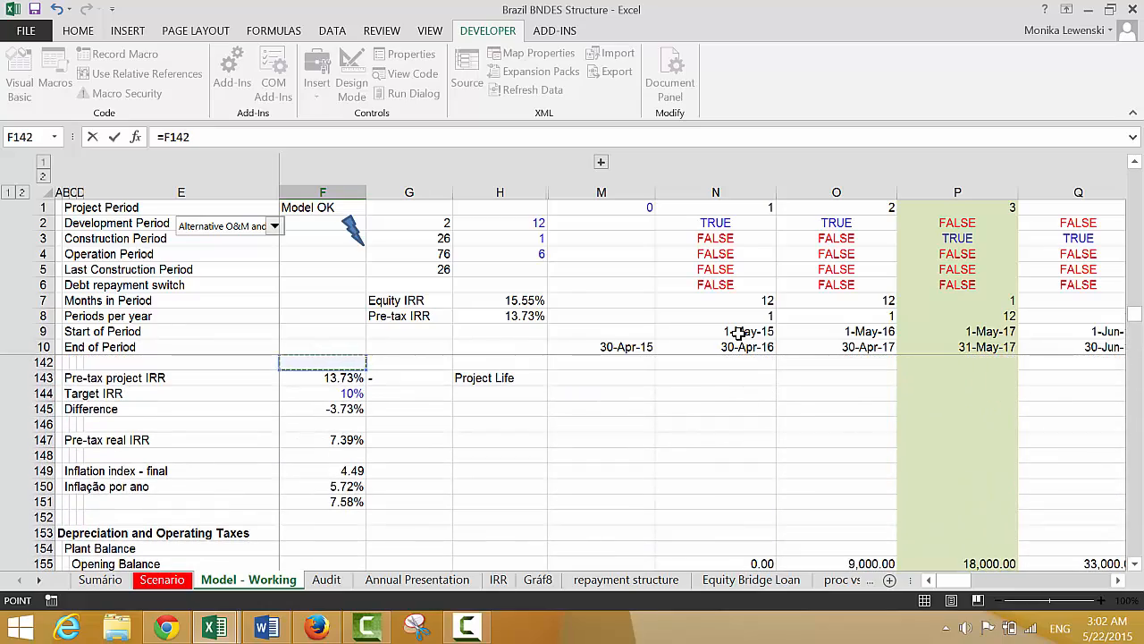
key(Up)
key(Up)
key(Up)
key(Up)
key(Up)
key(Up)
key(Up)
key(Up)
key(Up)
key(Up)
key(Up)
key(Up)
key(Up)
key(Up)
key(Up)
key(Up)
key(Up)
key(Up)
key(Up)
key(Up)
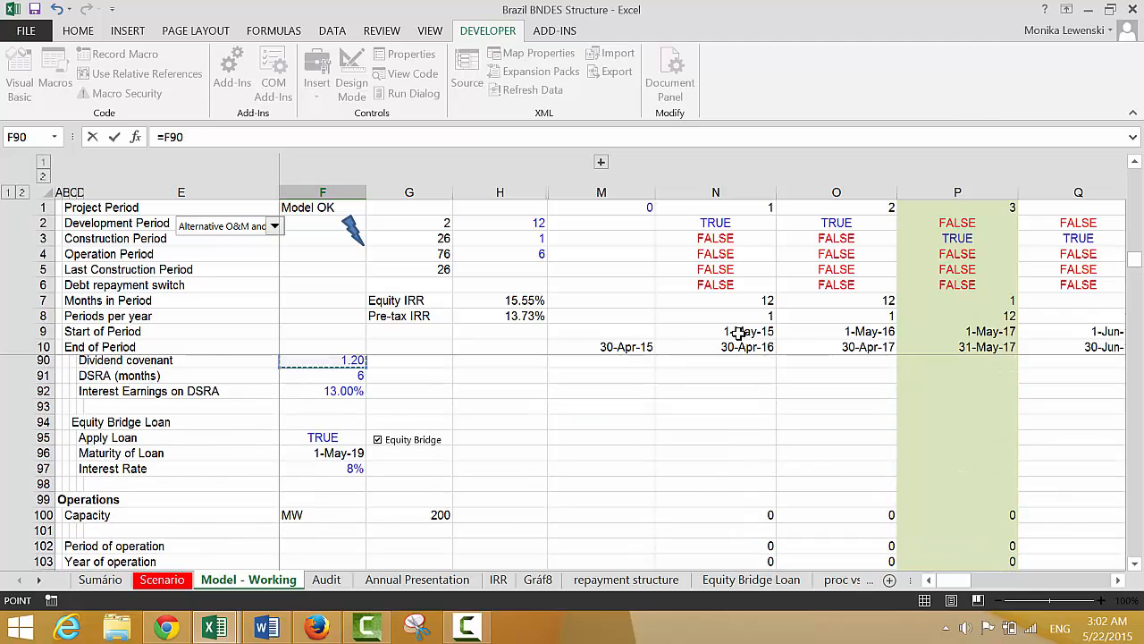
key(Down)
key(Down)
key(Down)
key(Down)
key(Down)
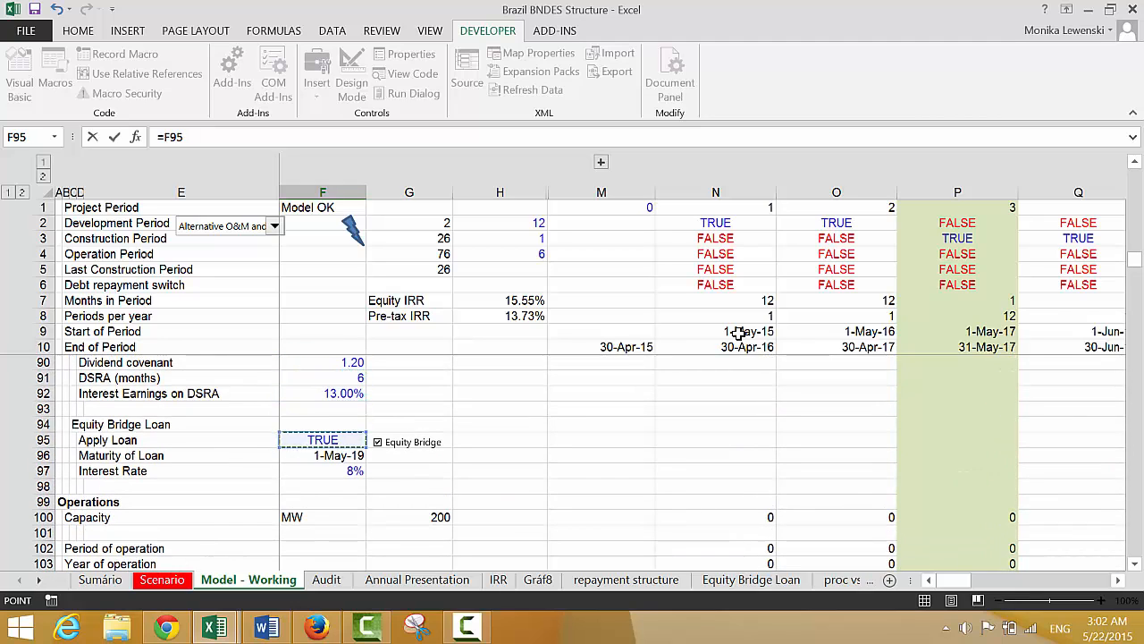
key(Down)
key(Down)
key(Return)
key(Up)
Enter the periodic interest rate formula =$F$375/N8 in N375, dividing the annual rate by the periods per year
key(Right)
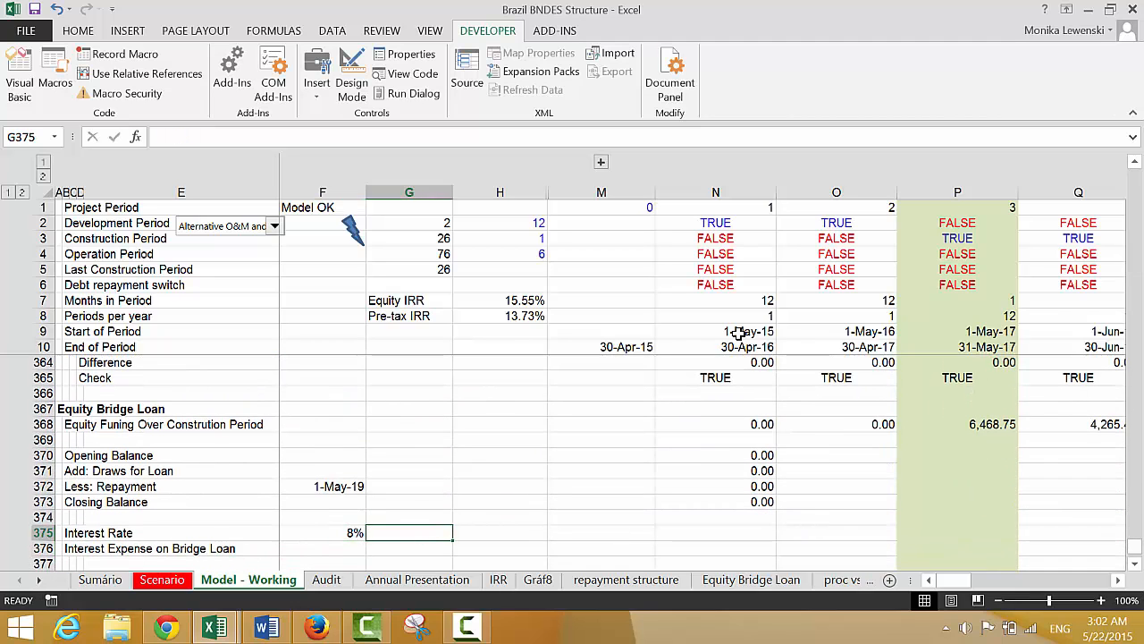
key(Right)
key(Right)
key(Right)
text(=)
key(Left)
key(Left)
key(Left)
key(Left)
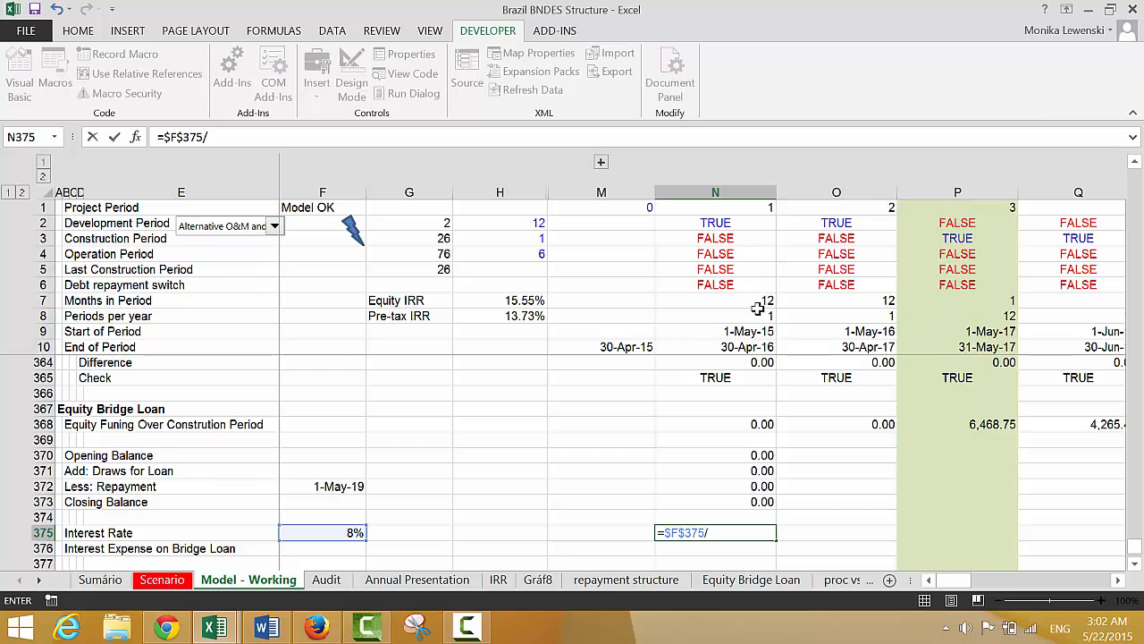
text(/)
click(757, 310)
key(Return)
key(Up)
key(Up)
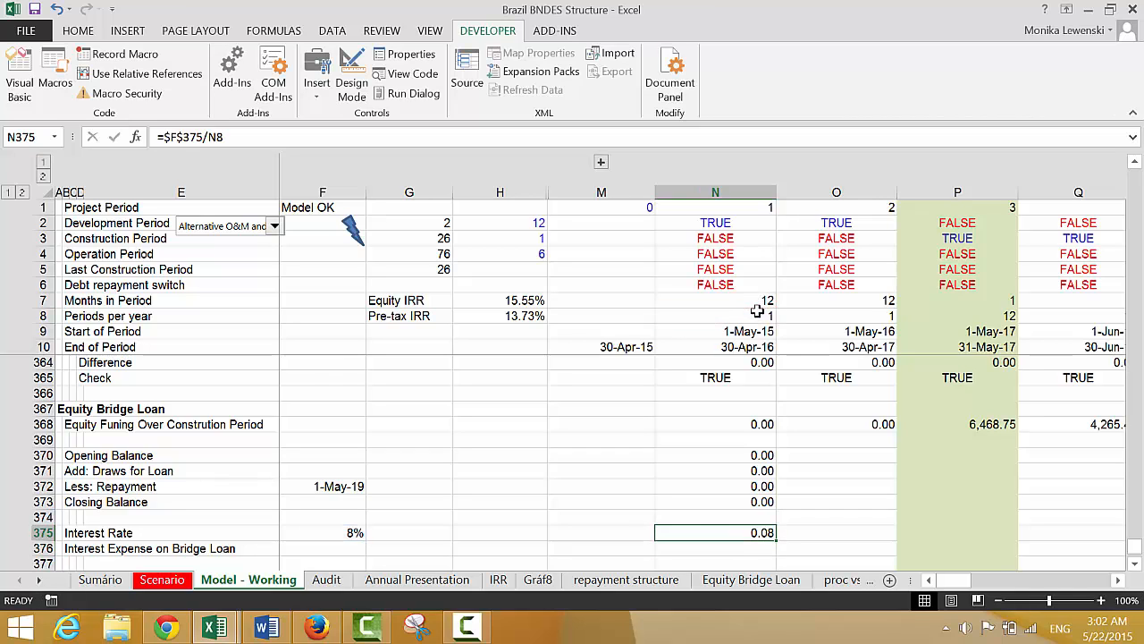
Enter the bridge loan interest expense formula =N375*N370 in N376, and format N376 with two decimals and N375 as a two-decimal percentage
key(Up)
key(Up)
key(Up)
key(Up)
key(Down)
key(Down)
key(Down)
key(Down)
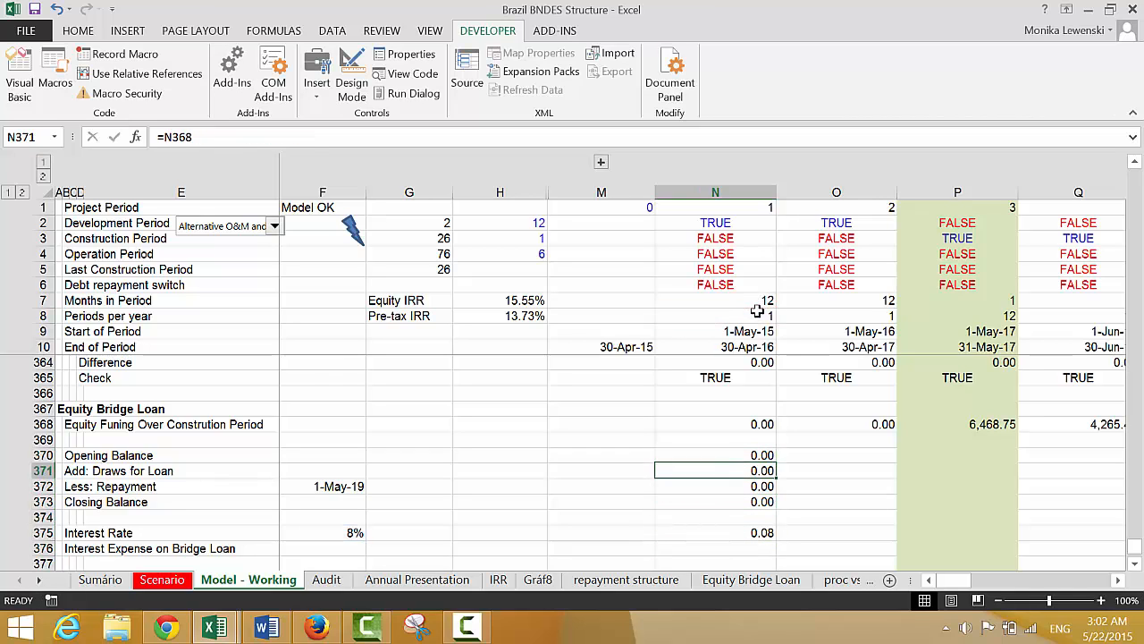
key(Down)
key(Down)
text(=)
key(Up)
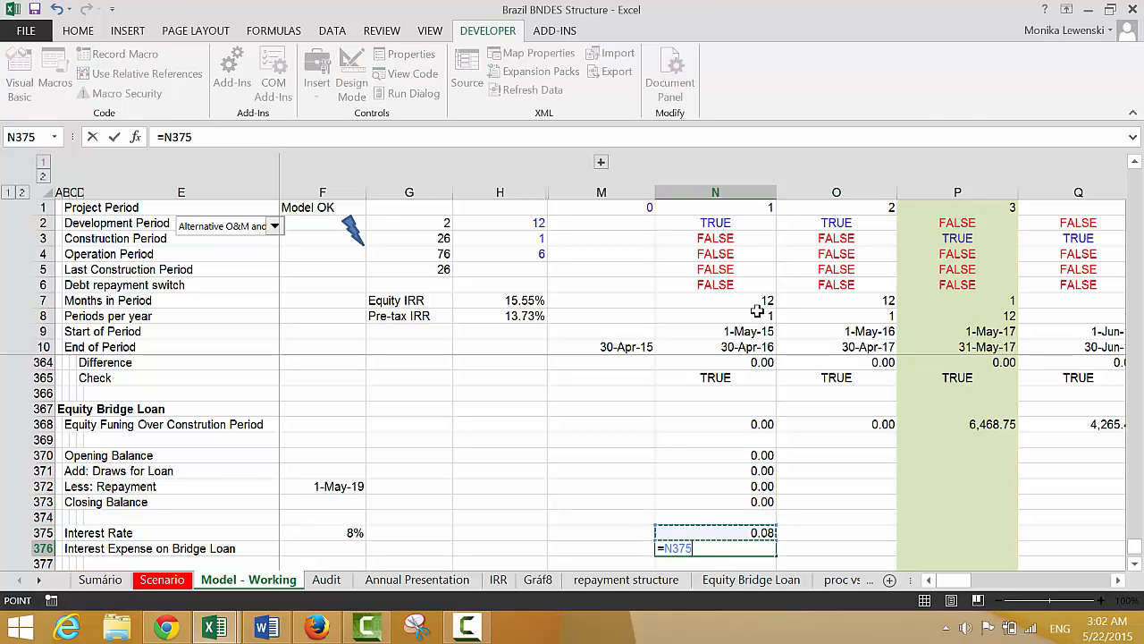
text(*)
key(Up)
key(Up)
key(Up)
key(Up)
key(Up)
key(Up)
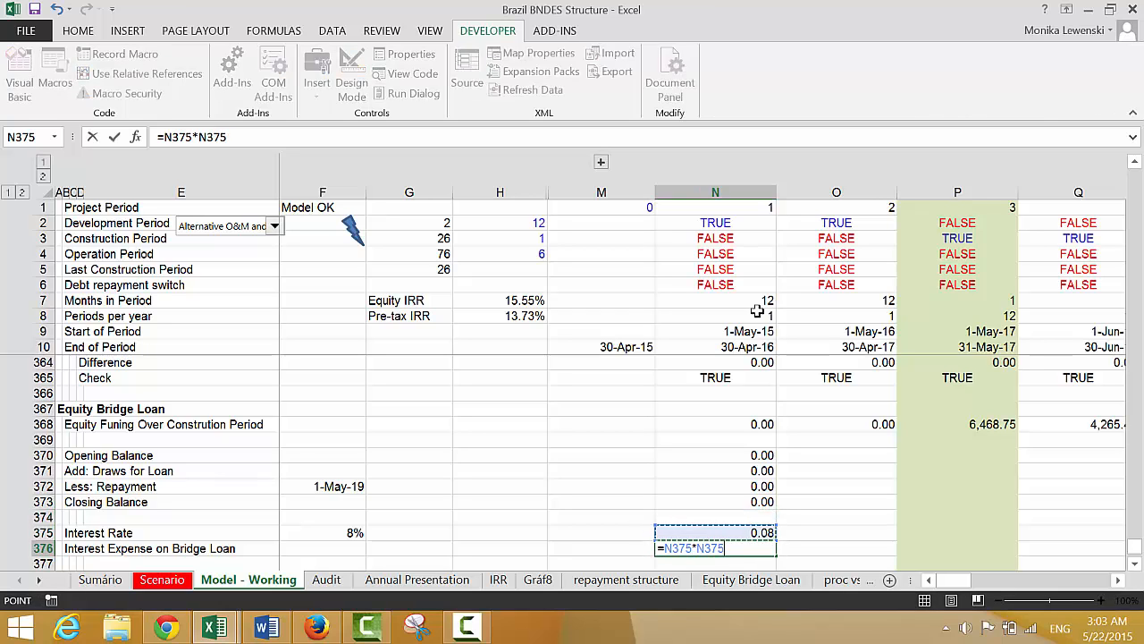
key(Return)
key(Up)
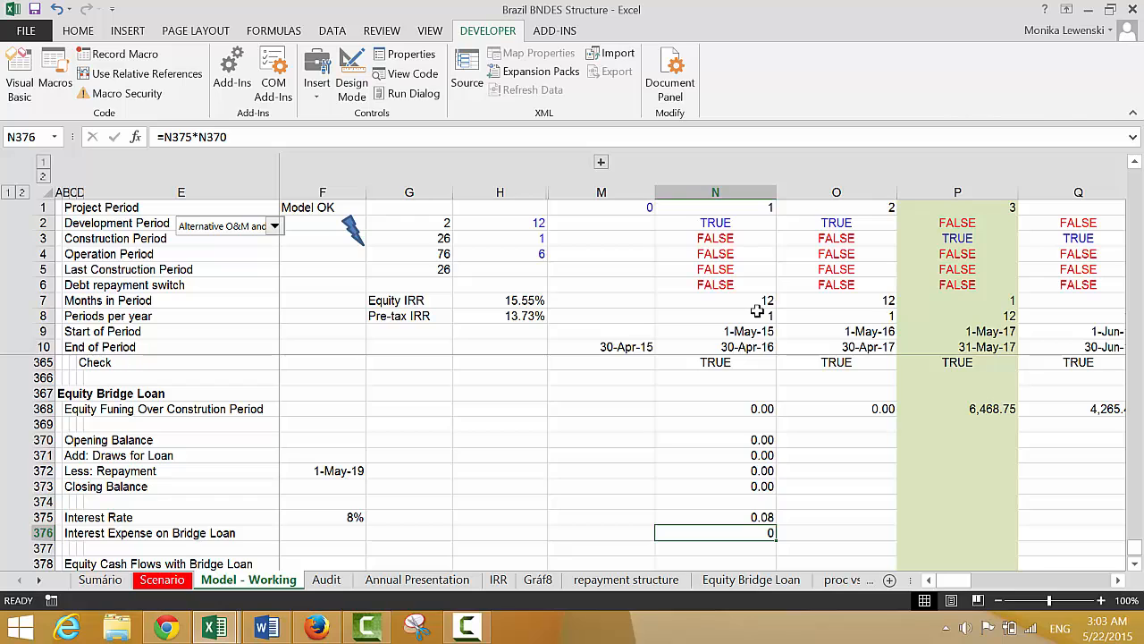
key(Up)
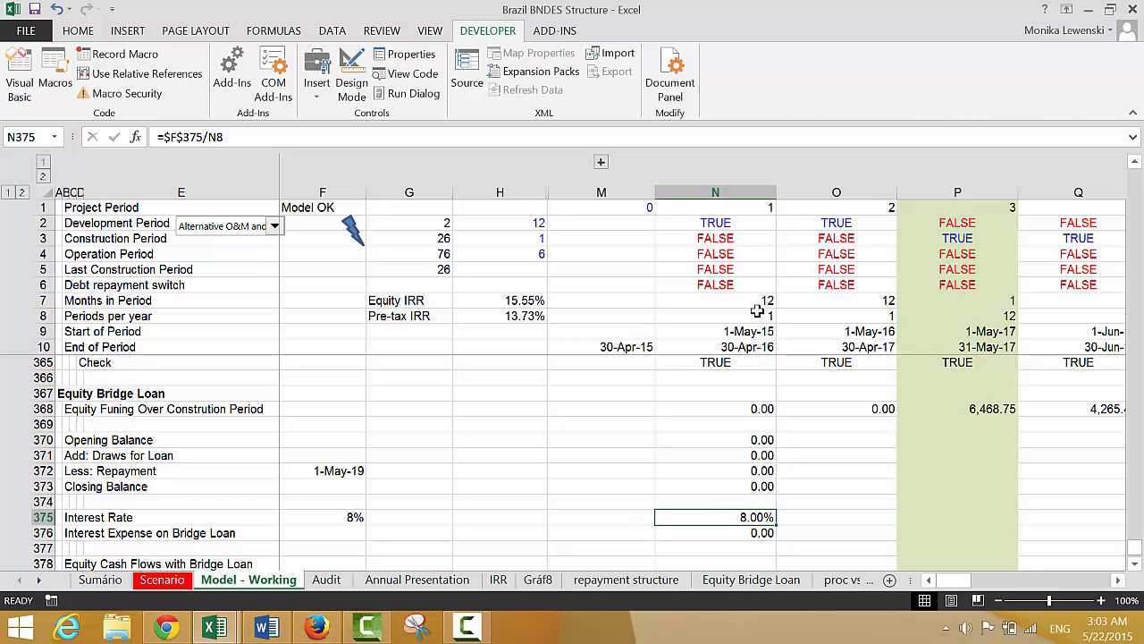
Insert a blank row above the Equity Cash Flows with Bridge Loan row
key(Down)
key(Down)
key(Down)
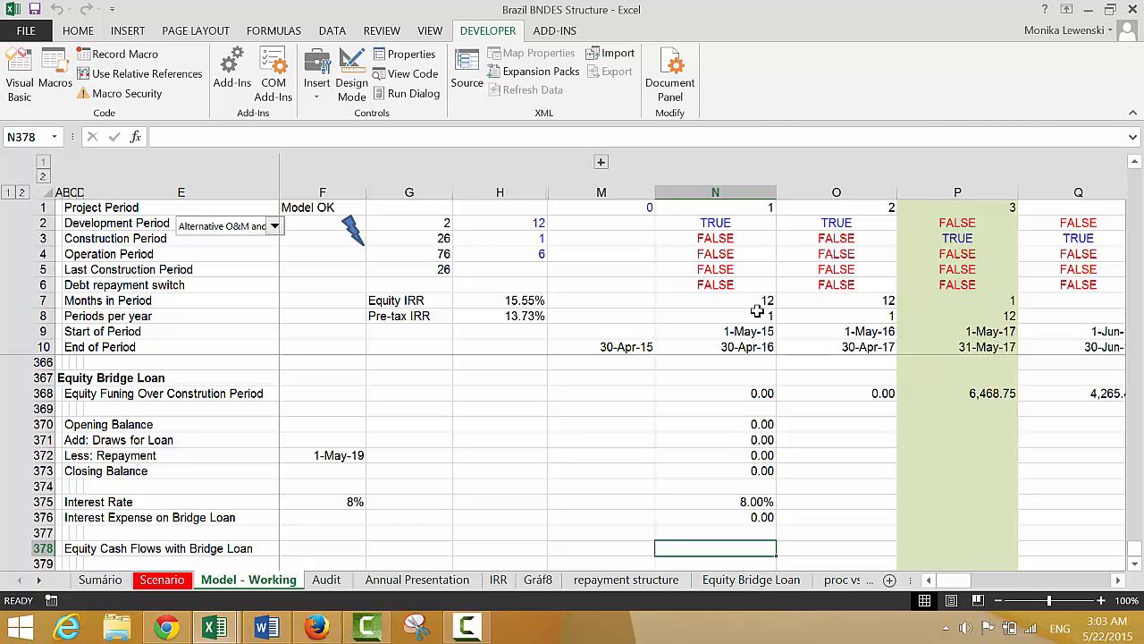
key(Left)
key(Left)
key(Left)
key(Left)
key(Left)
key(Left)
key(Left)
key(Left)
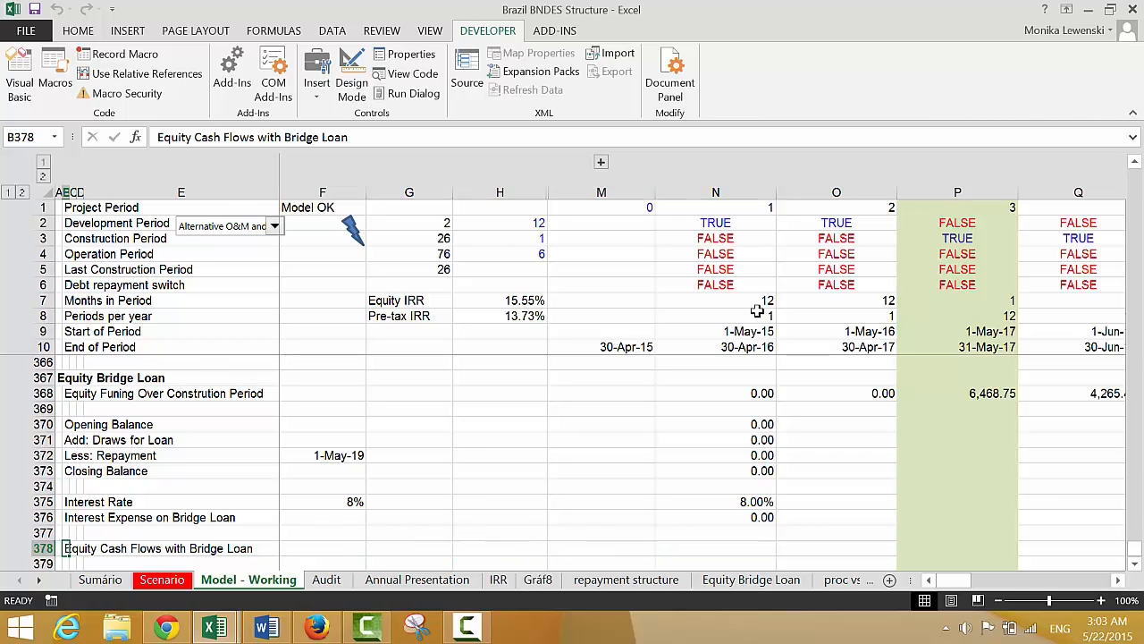
key(shift+space)
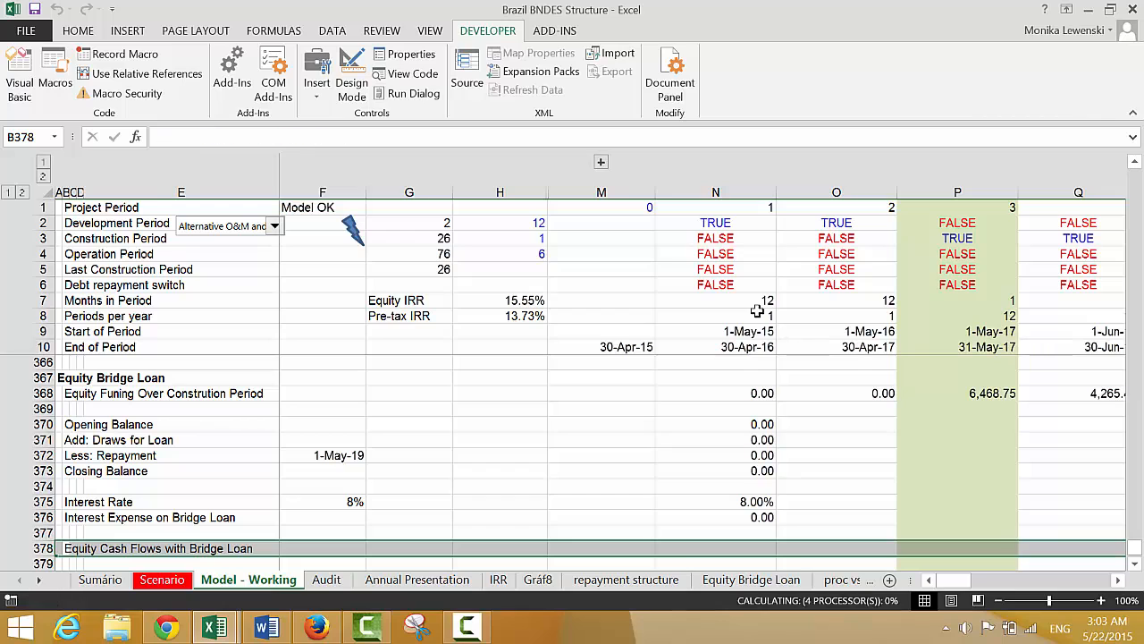
key(ctrl+shift+plus)
Label the blank row 378 "Original Equity Cash Flow" in column B
key(Right)
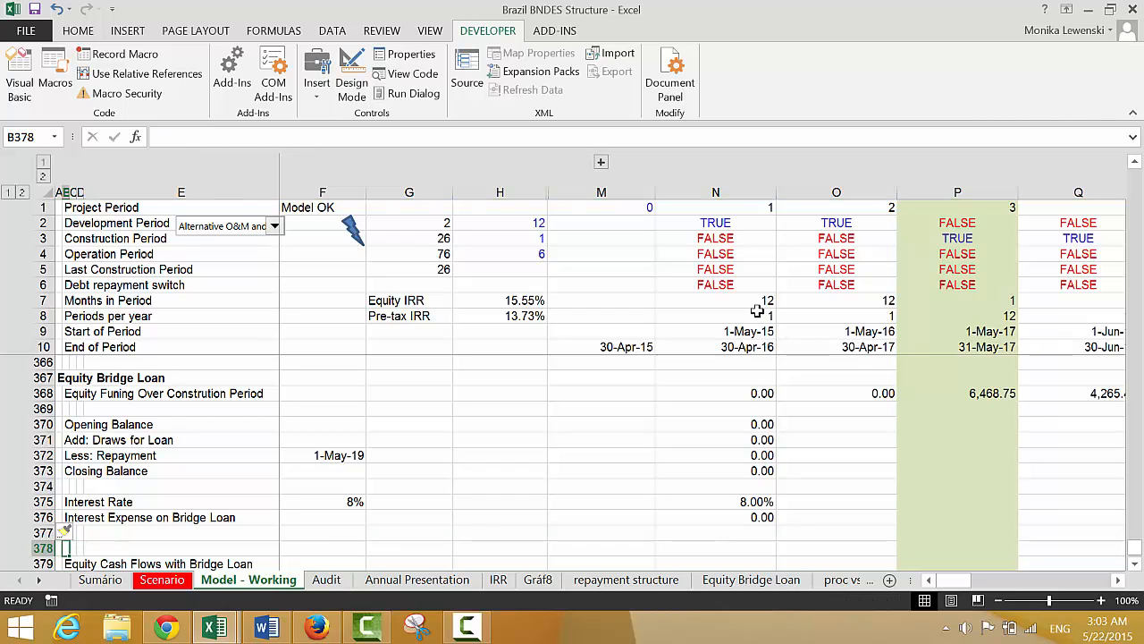
text(Orig)
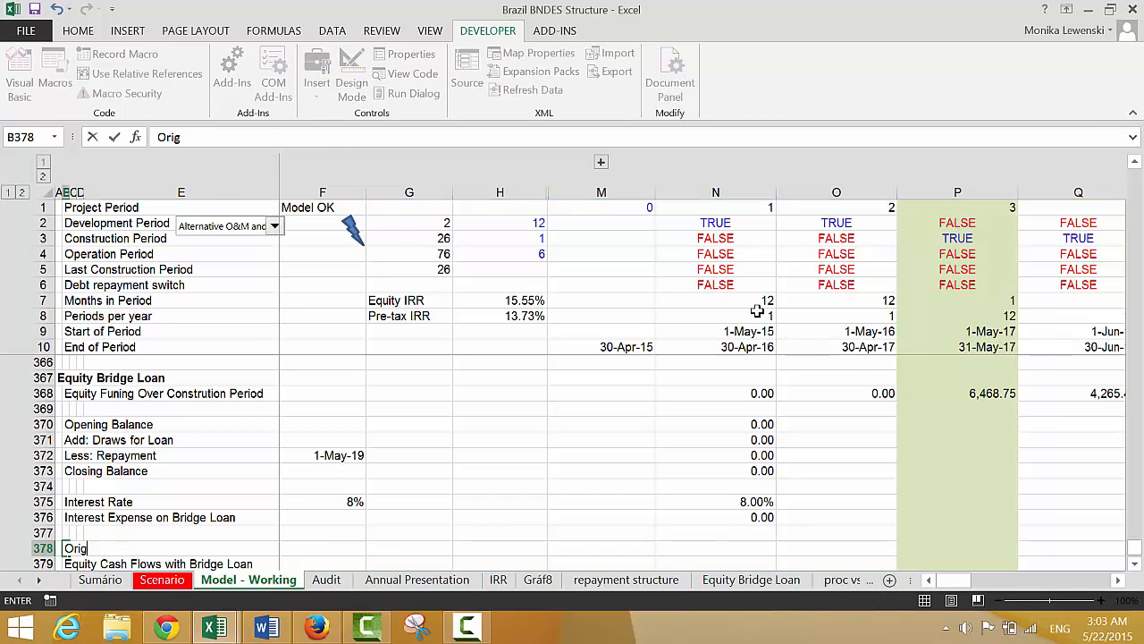
text(inal Equity Cash F)
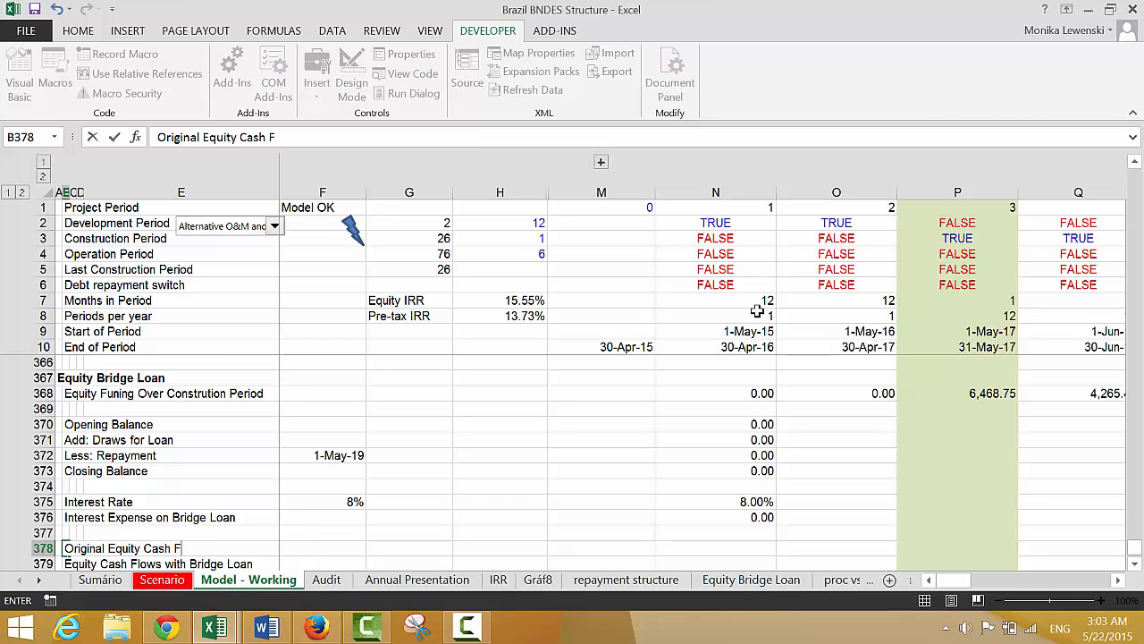
key(Return)
Link N378 on the Original Equity Cash Flow row to the Equity Cashflow row with the formula =N318
key(Up)
key(Right)
key(Right)
key(Right)
key(Right)
key(Right)
key(Right)
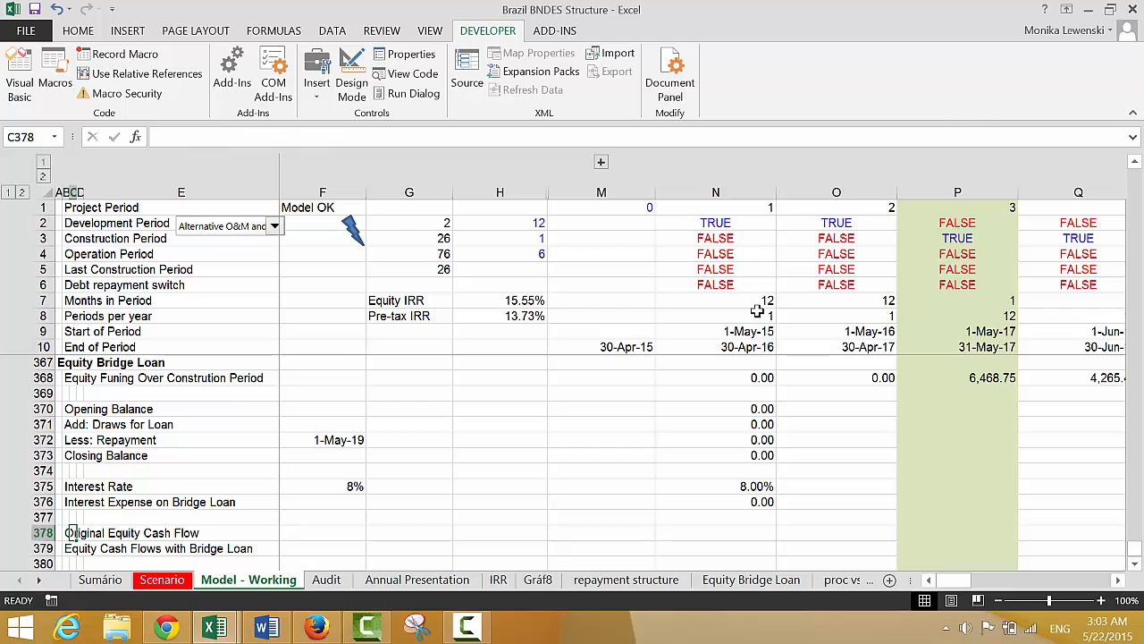
key(Right)
key(Right)
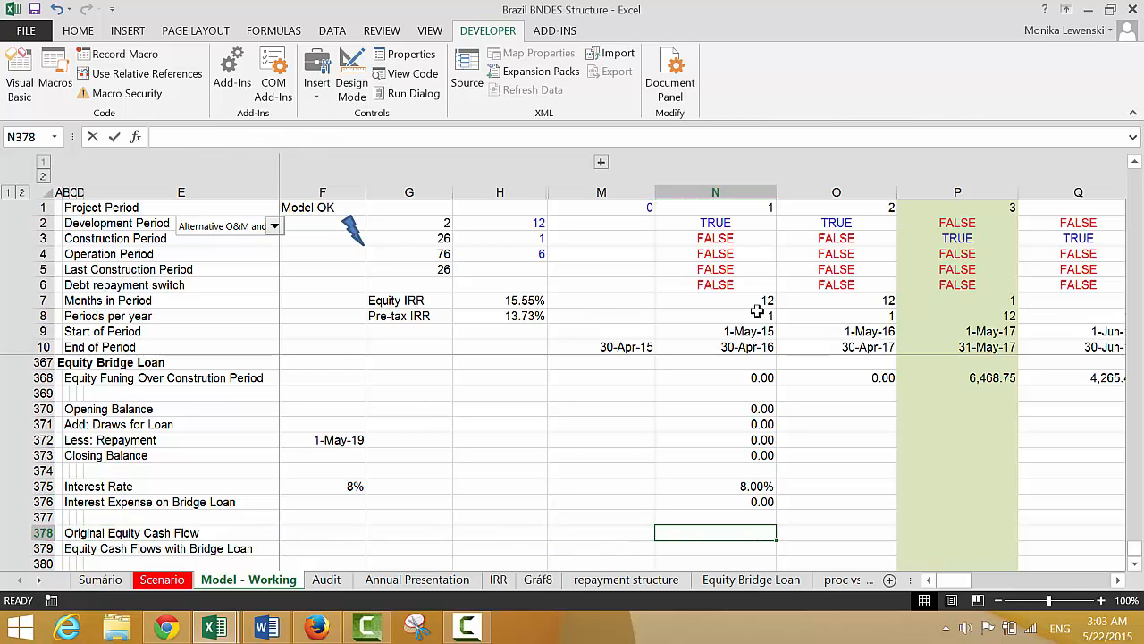
text(=)
key(Up)
key(Up)
key(Up)
key(Up)
key(Up)
key(Up)
key(Up)
key(Up)
key(Up)
key(Up)
key(Up)
key(Up)
key(Up)
key(Up)
key(Up)
key(Up)
key(Up)
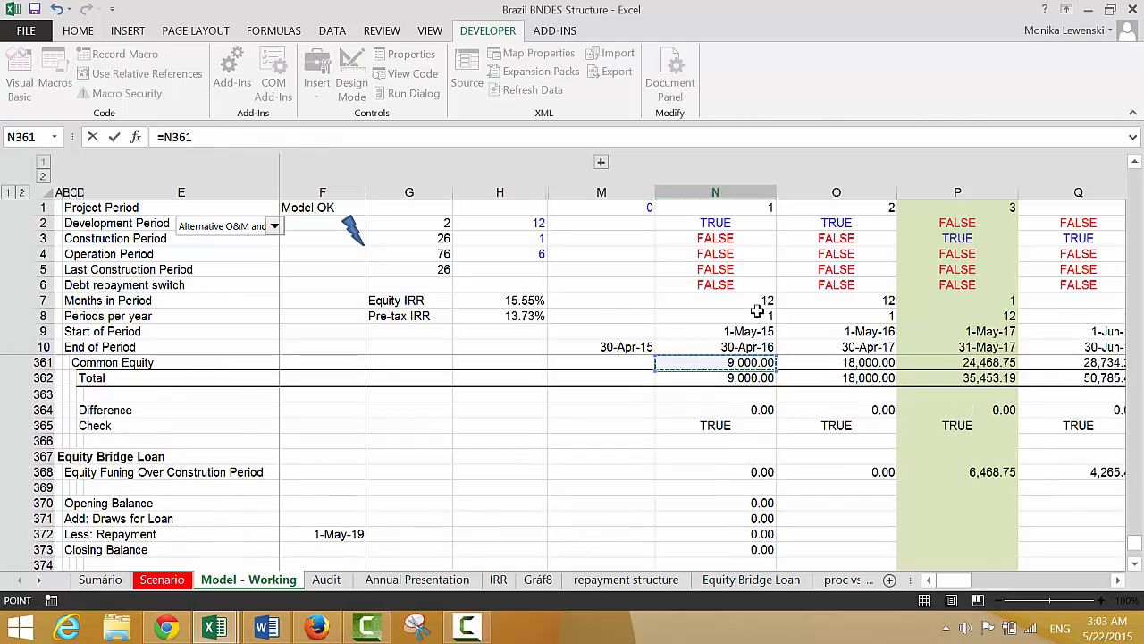
key(Up)
key(Up)
key(Up)
key(Up)
key(Up)
key(Up)
key(Up)
key(Up)
key(Up)
key(Up)
key(Up)
key(Up)
key(Up)
key(Up)
key(Up)
key(Up)
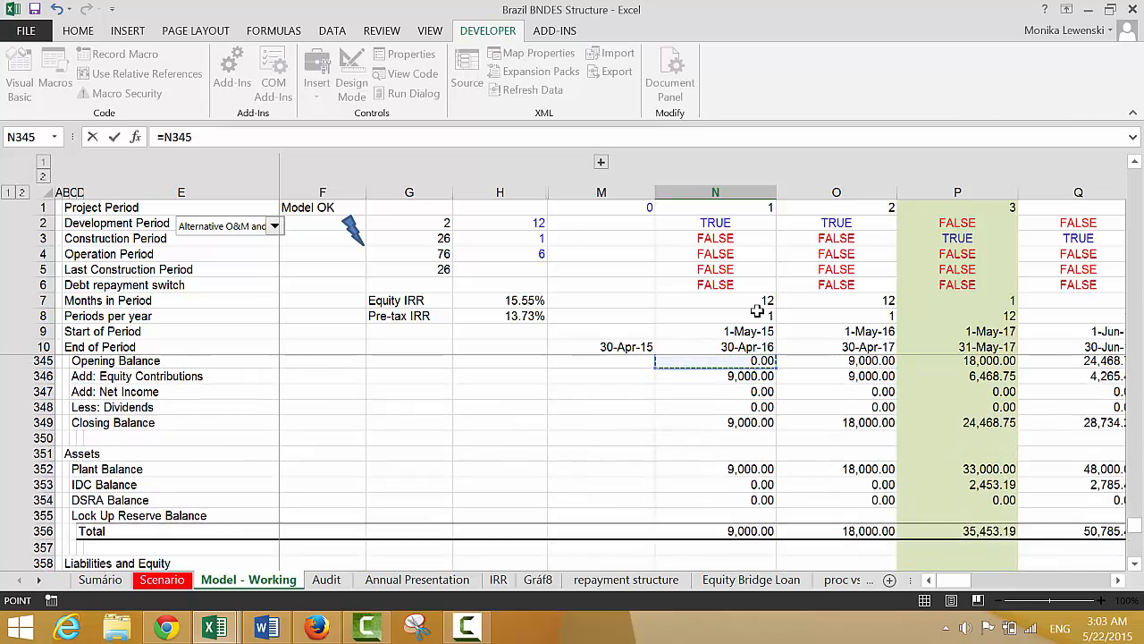
key(Up)
key(Up)
key(Up)
key(Up)
key(Up)
key(Up)
key(Up)
key(Up)
key(Up)
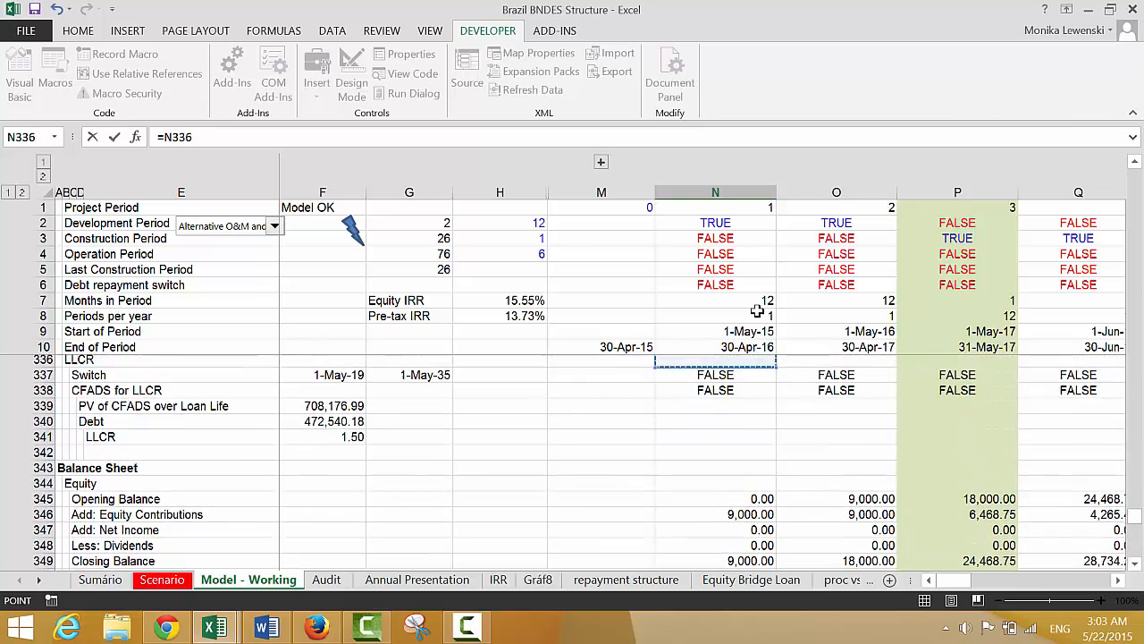
key(Up)
key(Up)
key(Up)
key(Up)
key(Up)
key(Up)
key(Up)
key(Up)
key(Up)
key(Up)
key(Up)
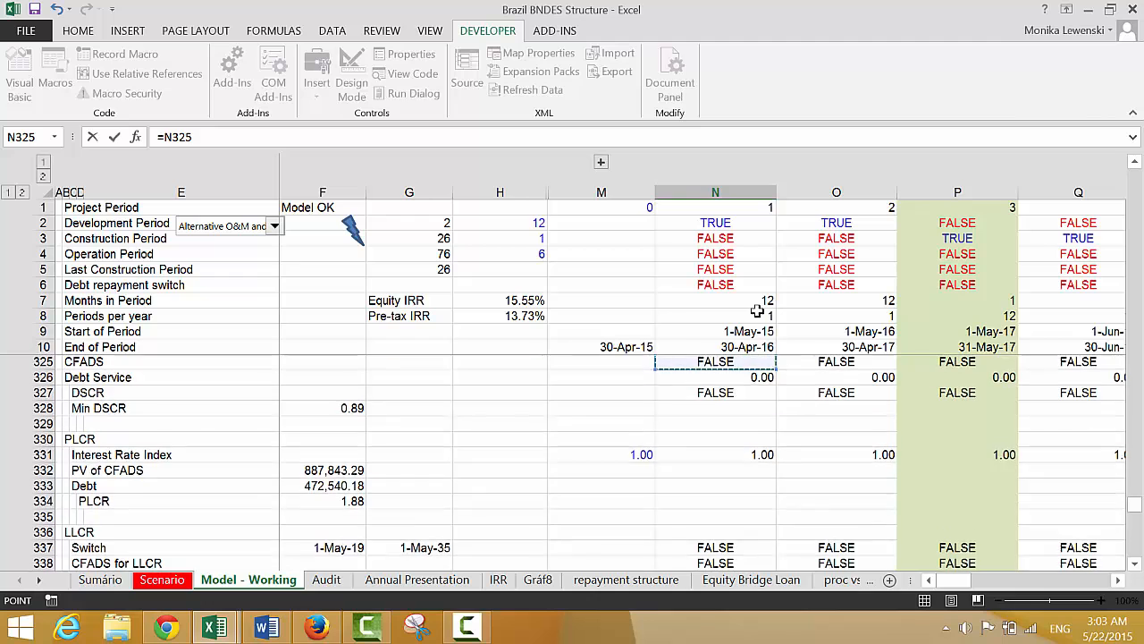
key(Up)
key(Up)
key(Up)
key(Up)
key(Up)
key(Up)
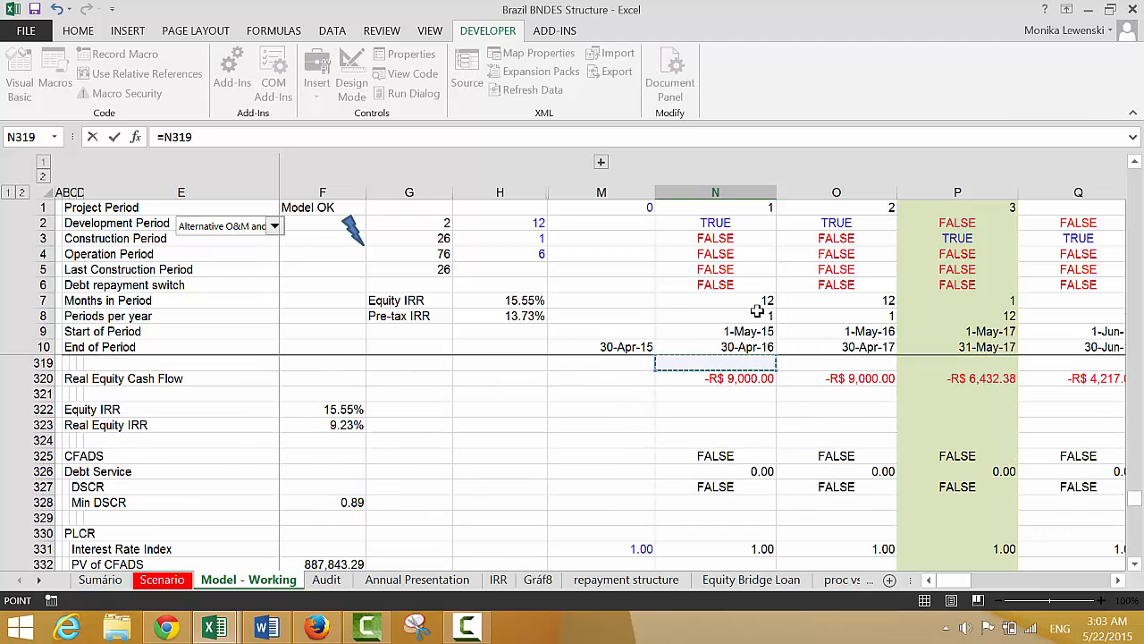
key(Up)
key(Up)
key(Down)
key(Down)
key(Up)
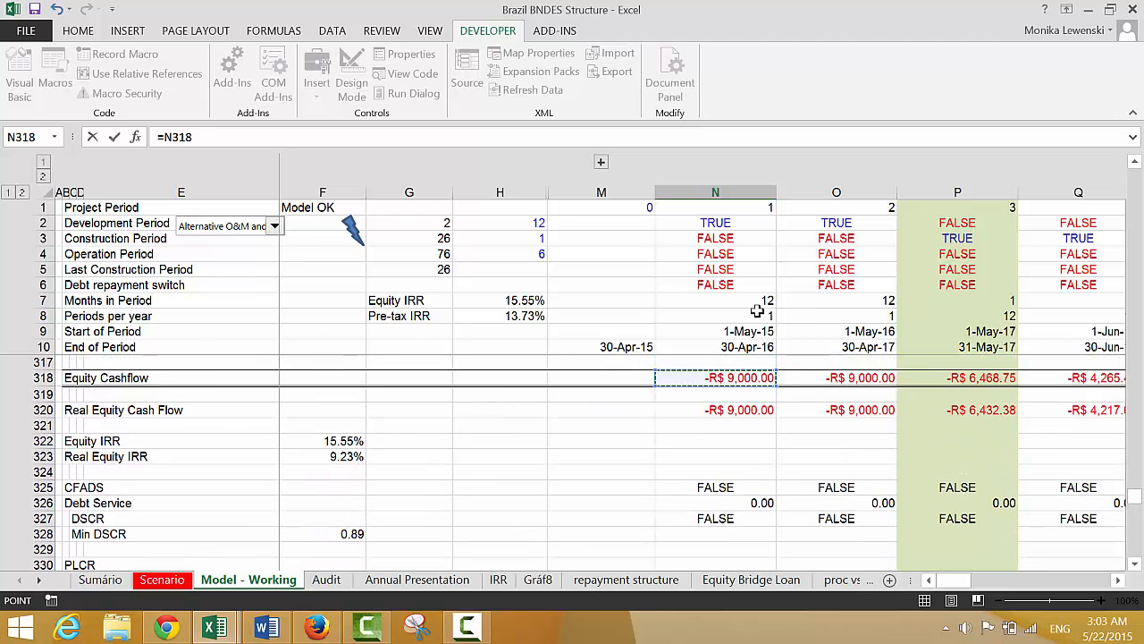
key(Return)
key(Up)
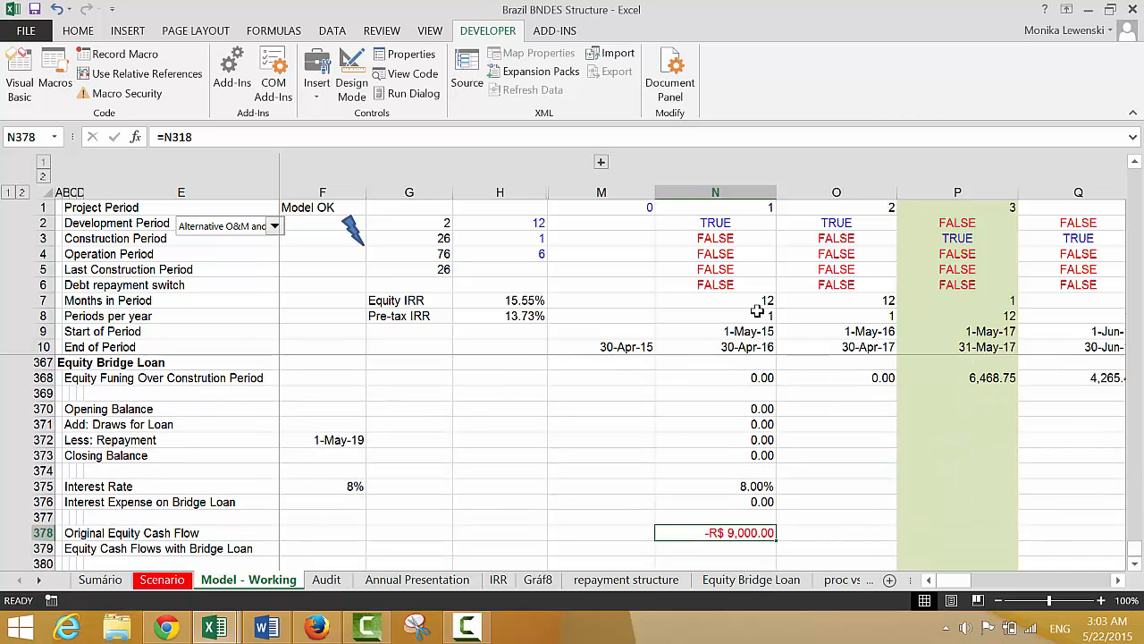
Enter the formula =N378+N371-N372 in N379 for the Equity Cash Flows with Bridge Loan row
key(Down)
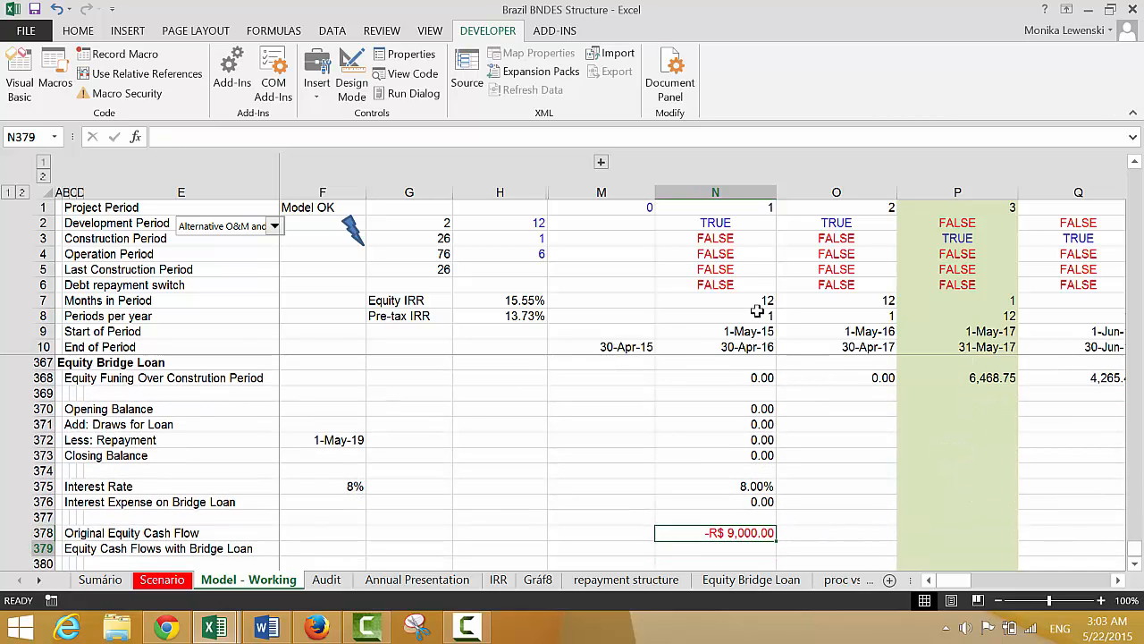
text(=)
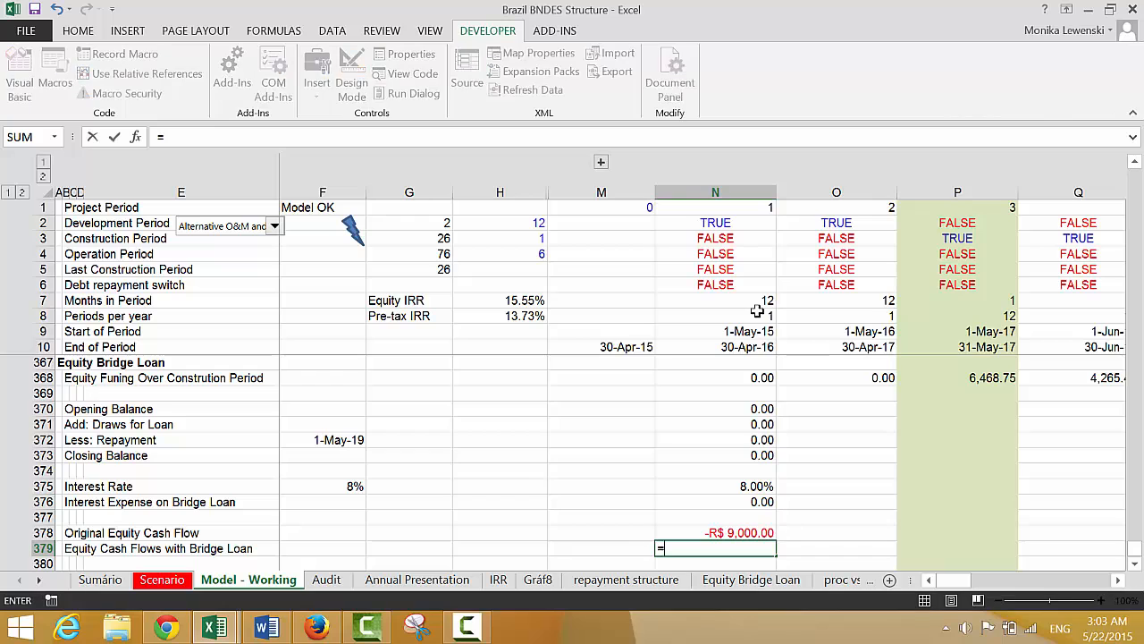
key(Up)
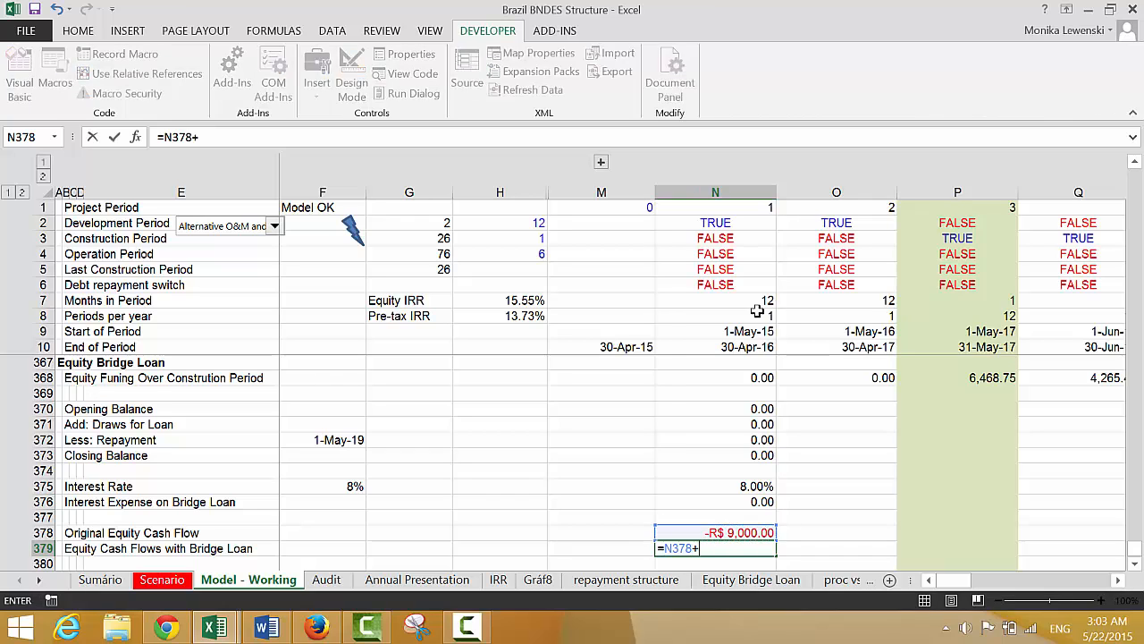
text(+)
key(Up)
key(Up)
key(Up)
key(Up)
key(Up)
key(Up)
key(Up)
key(Up)
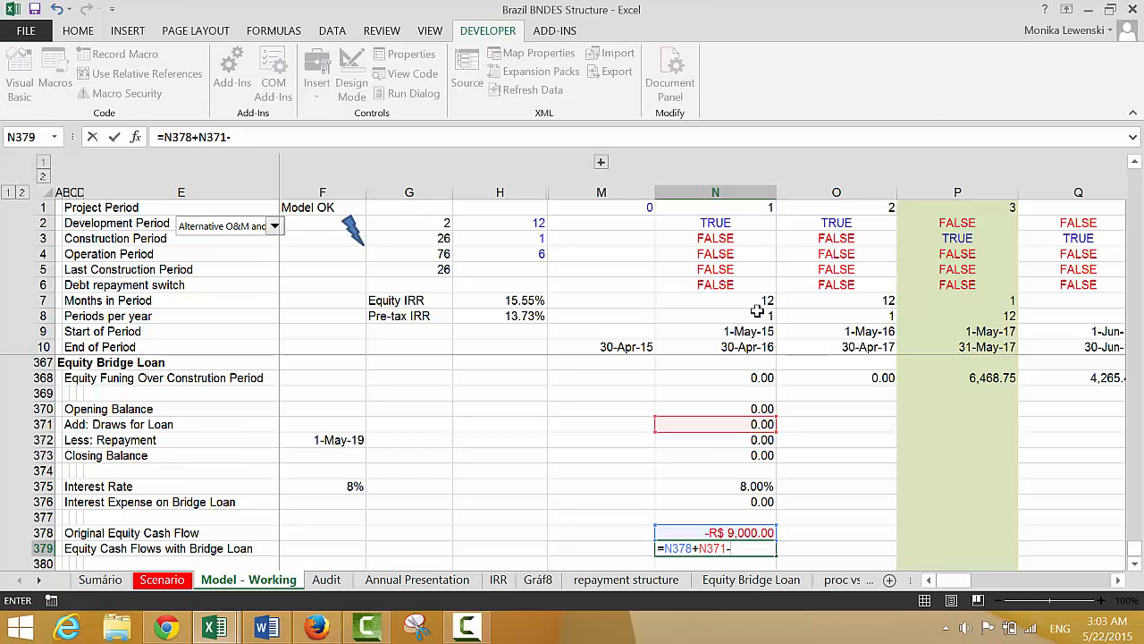
text(-)
key(Up)
key(Up)
key(Up)
key(Up)
key(Up)
key(Up)
key(Up)
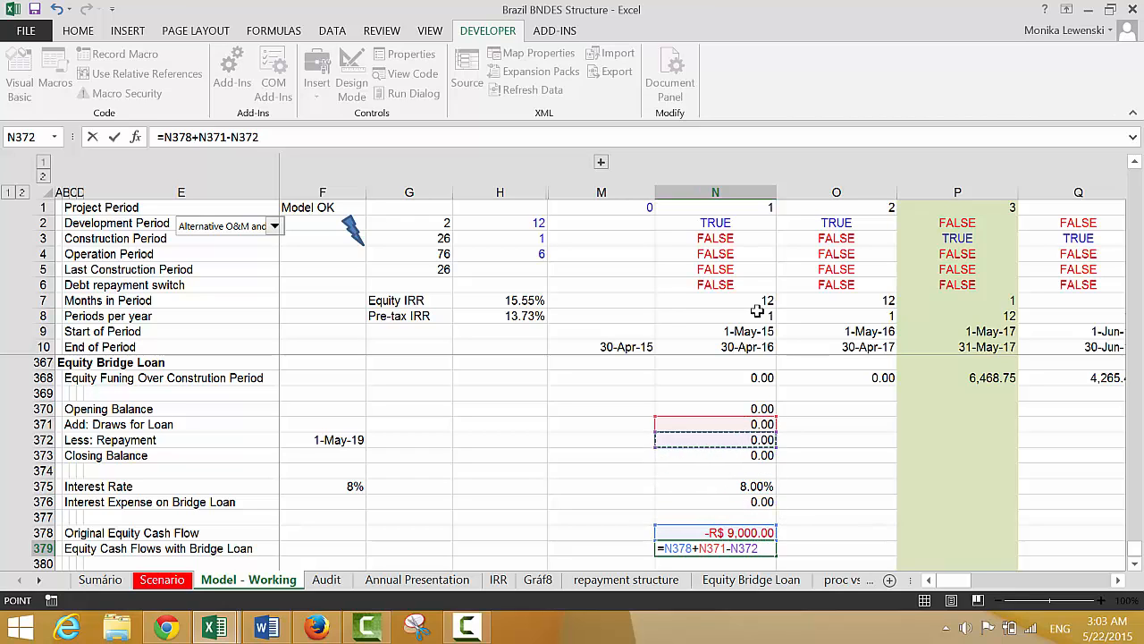
key(Return)
key(Up)
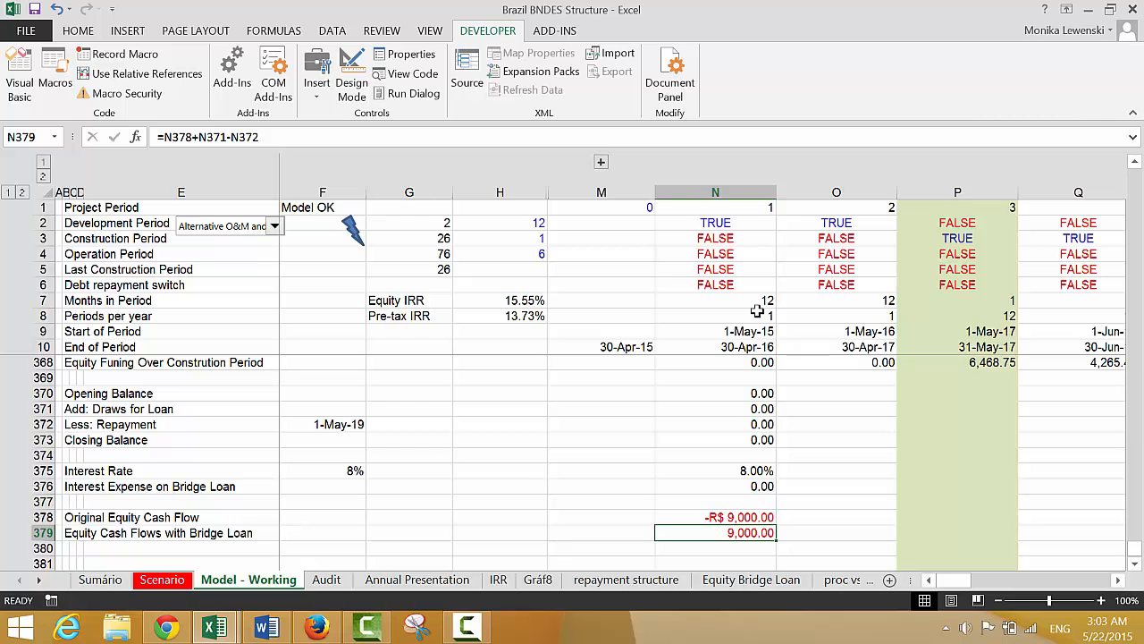
Copy the bridge loan formulas in N370:N379 across all project periods
key(Up)
key(Up)
key(Up)
key(Up)
key(Up)
key(Up)
key(Up)
key(Up)
key(Up)
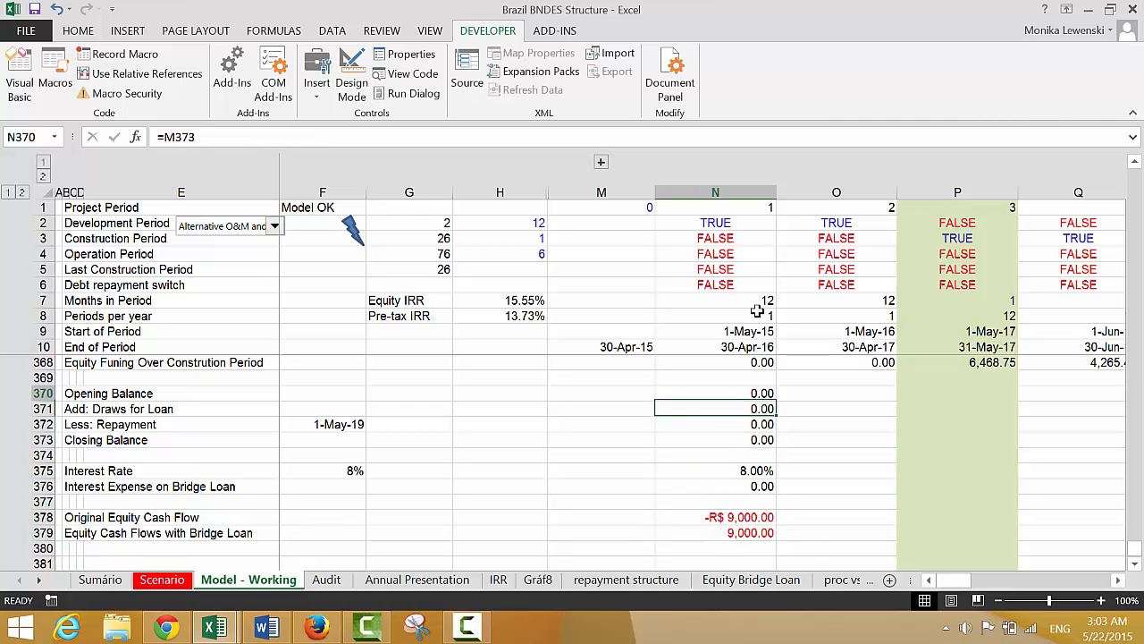
key(Up)
key(Up)
key(Up)
key(Down)
key(Down)
key(Down)
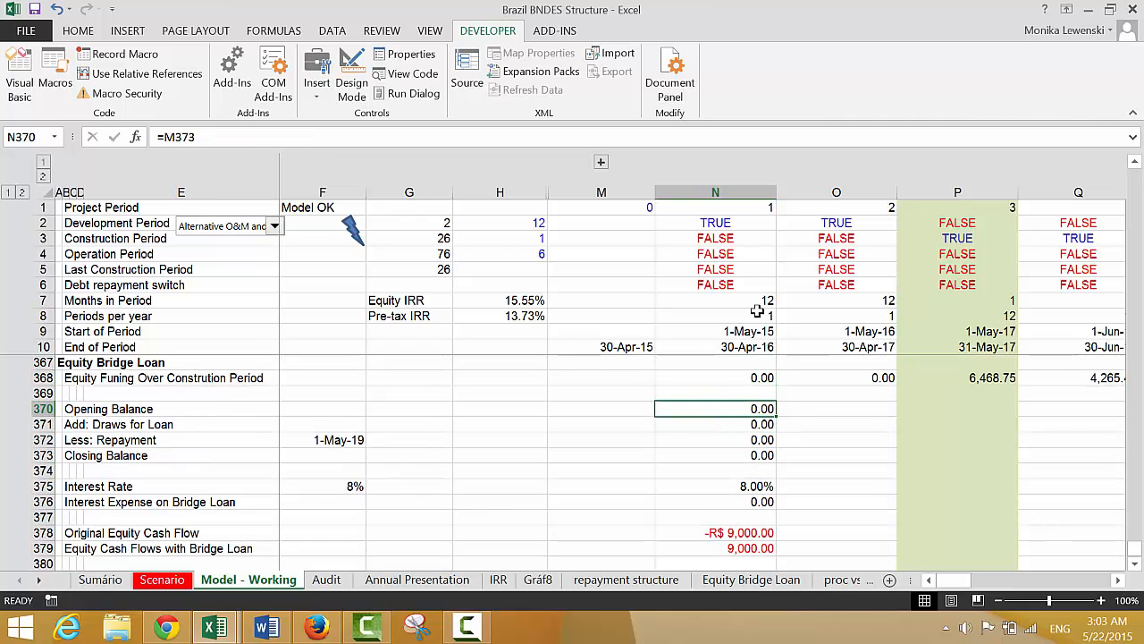
key(shift+Down)
key(shift+Down)
key(shift+Down)
key(shift+Down)
key(shift+Down)
key(shift+Down)
key(shift+Down)
key(shift+Down)
key(shift+Down)
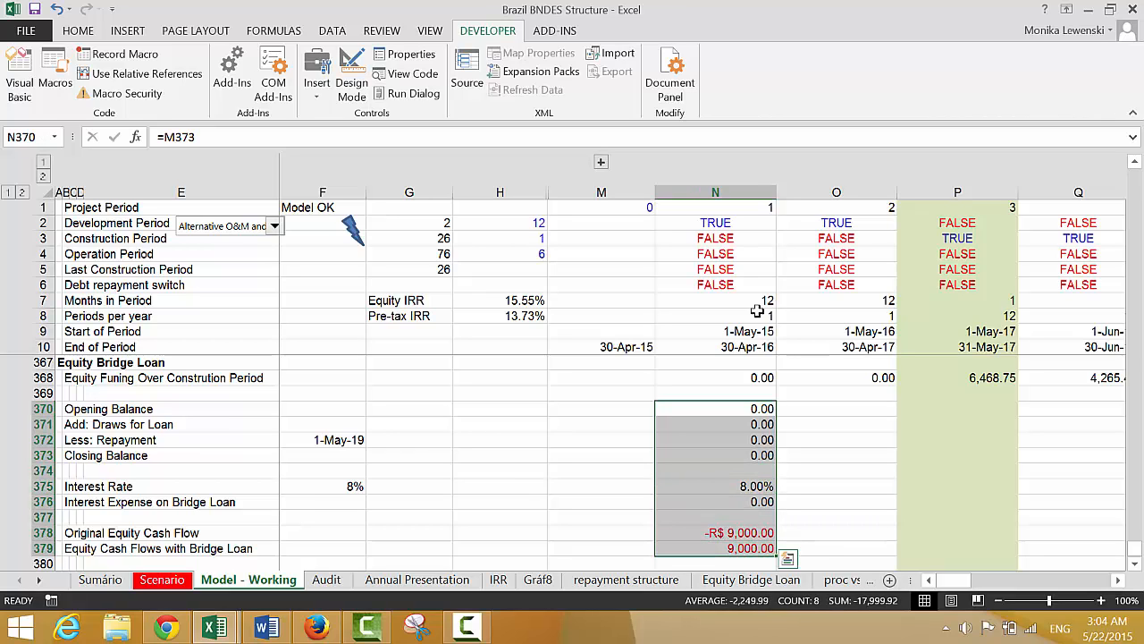
key(ctrl+shift+r)
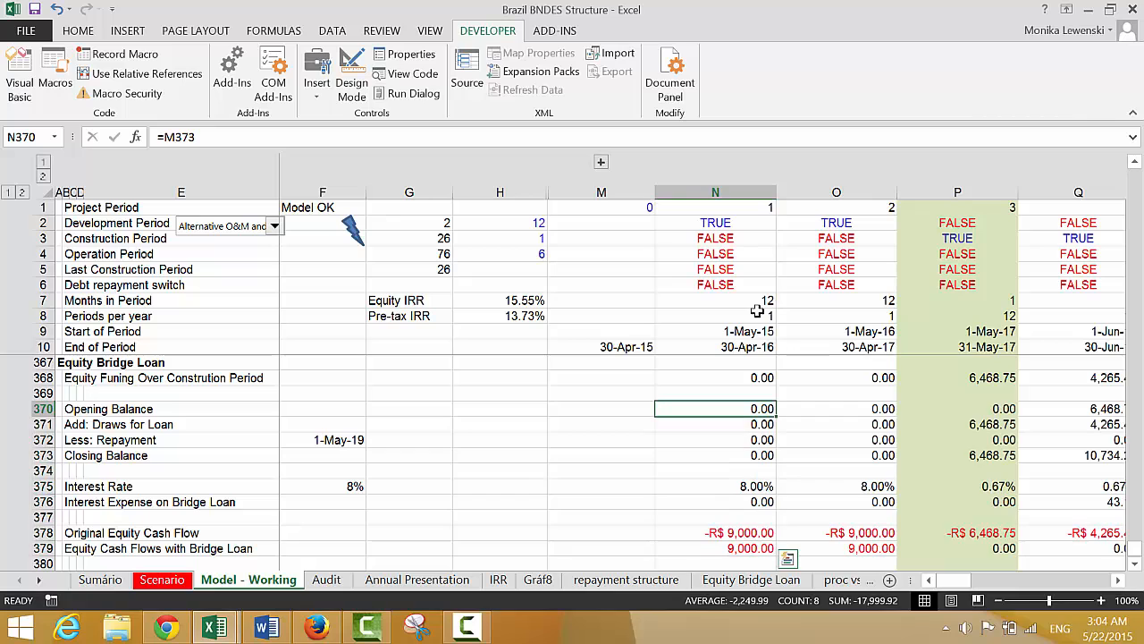
Format the Equity Cash Flows with Bridge Loan row from N379 through HE379 with thousands separators and two decimals
key(Down)
key(Down)
key(Down)
key(Down)
key(Down)
key(Down)
key(Down)
key(Down)
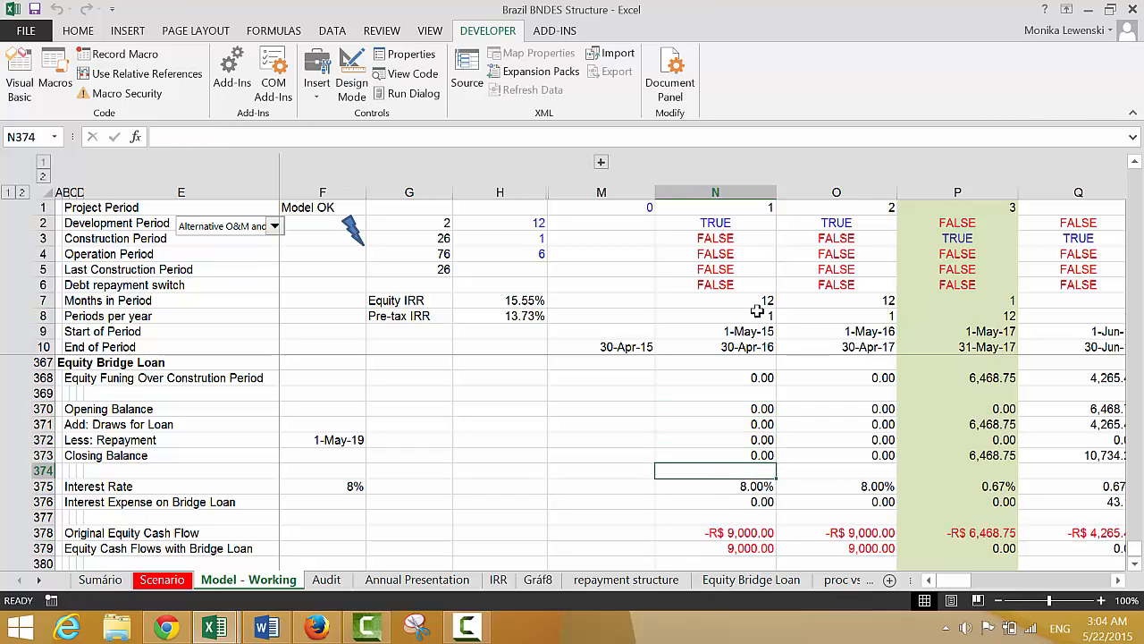
key(Down)
key(Right)
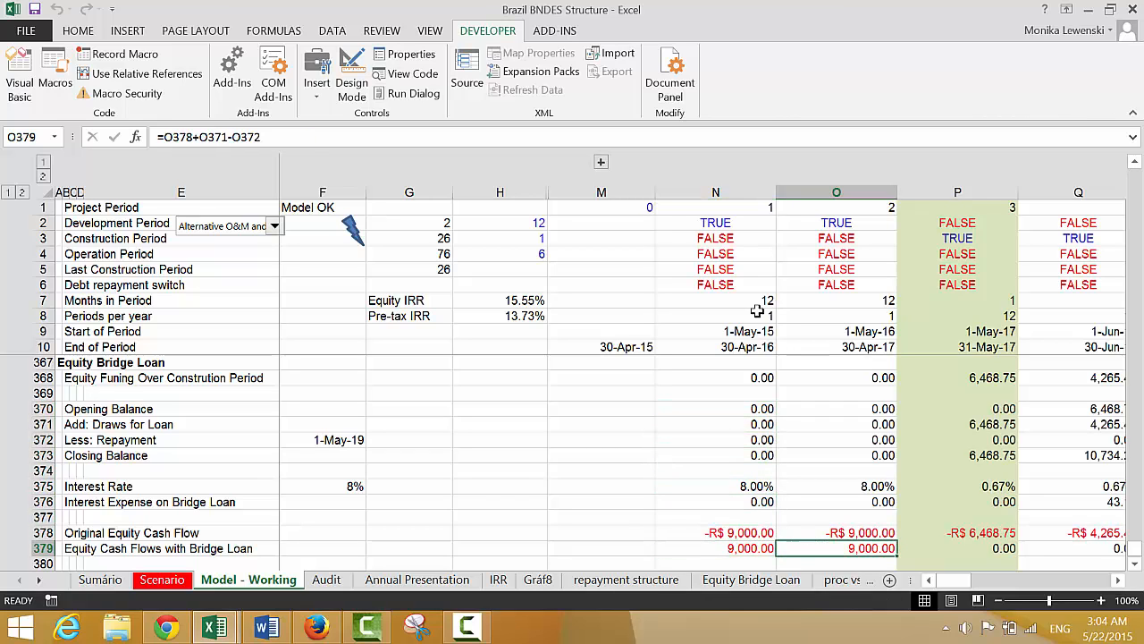
key(Left)
key(Left)
key(Right)
key(Right)
key(Left)
key(F2)
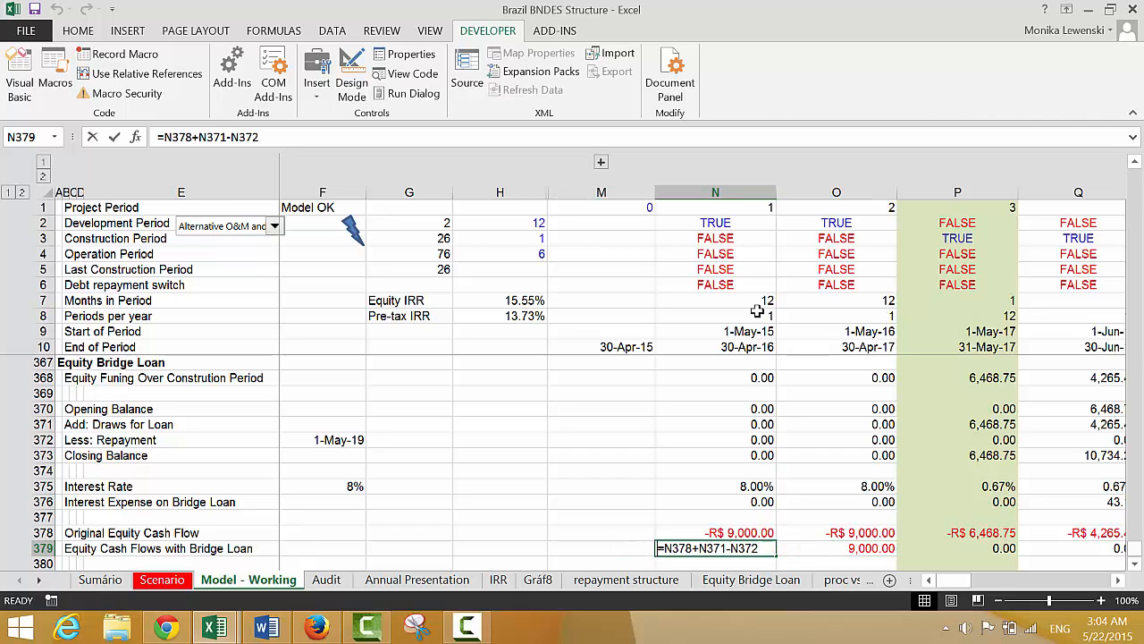
key(Escape)
text(=)
key(Escape)
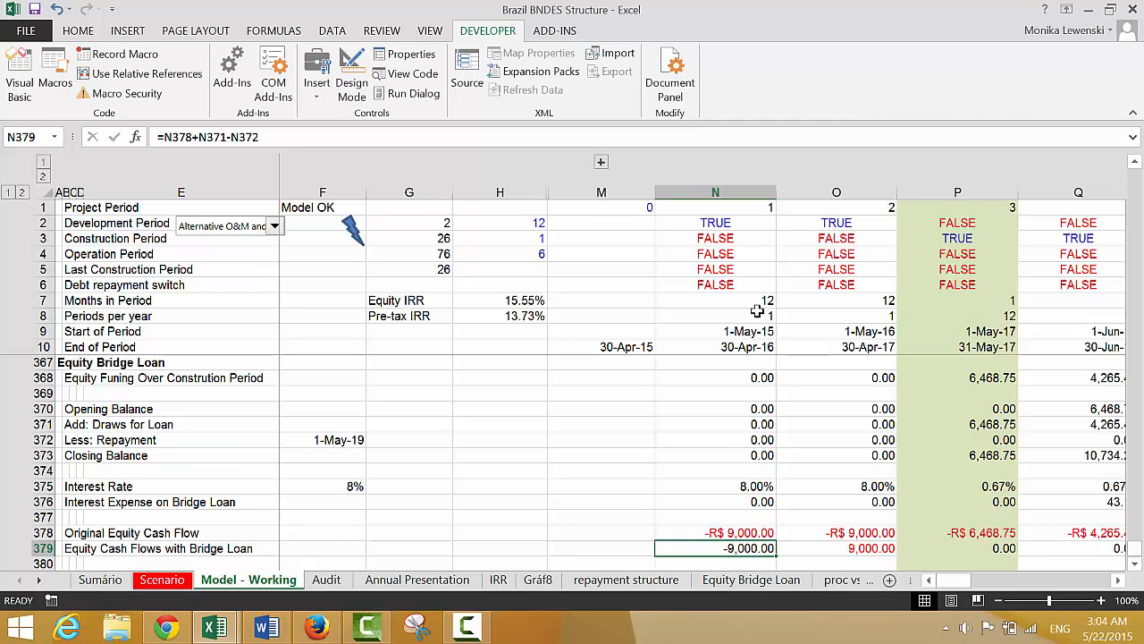
key(ctrl+shift+Right)
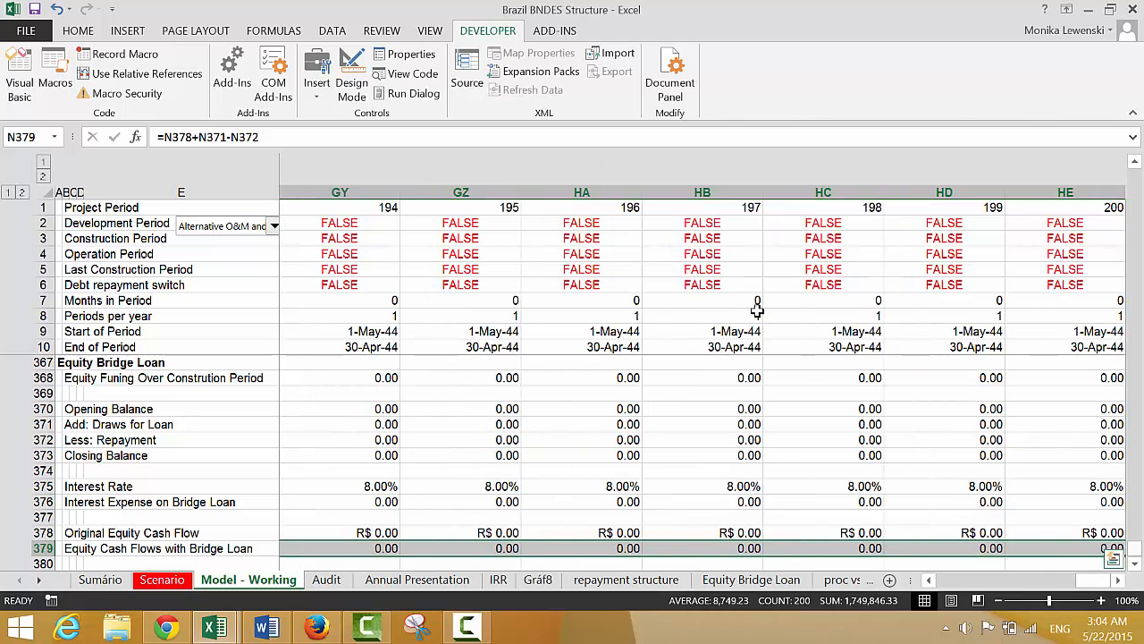
Format the Original Equity Cash Flow row from N378 through HE378 with two decimals and no currency symbol
key(Left)
key(Up)
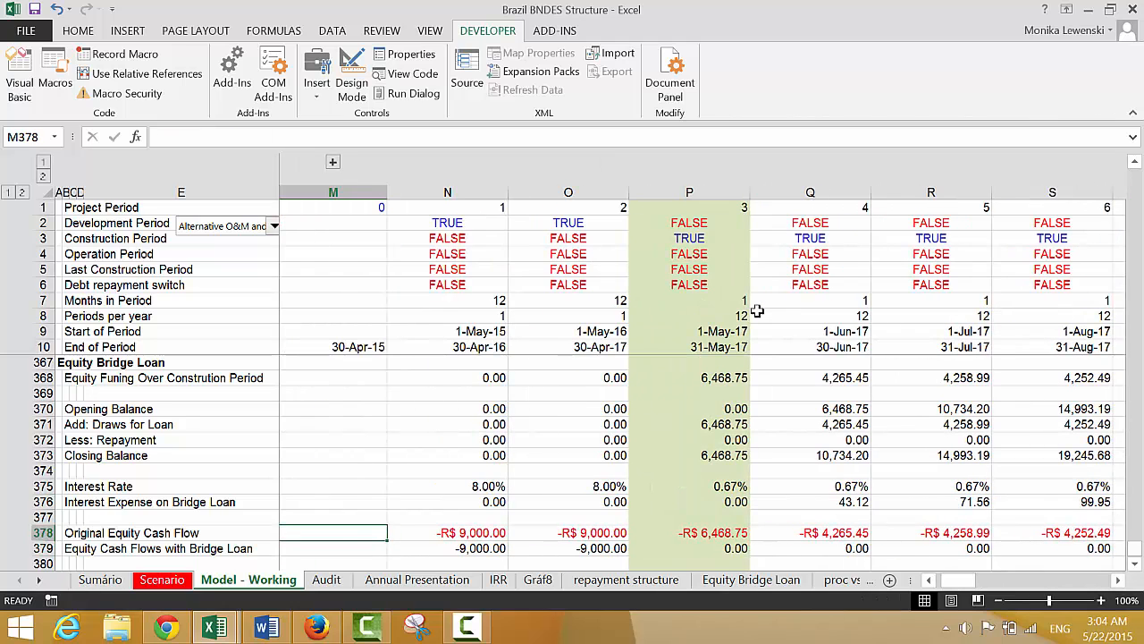
key(Right)
key(ctrl+shift+Right)
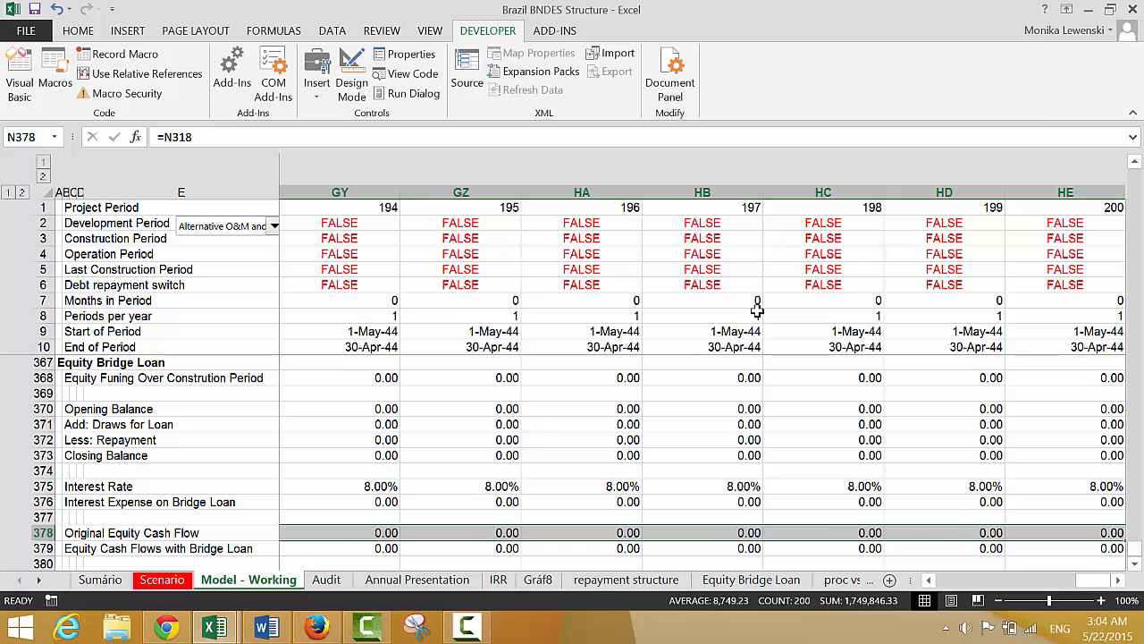
Examine the Equity Cash Flows with Bridge Loan row from the development periods through the first operating period
key(Left)
key(Left)
key(Left)
key(Left)
key(Left)
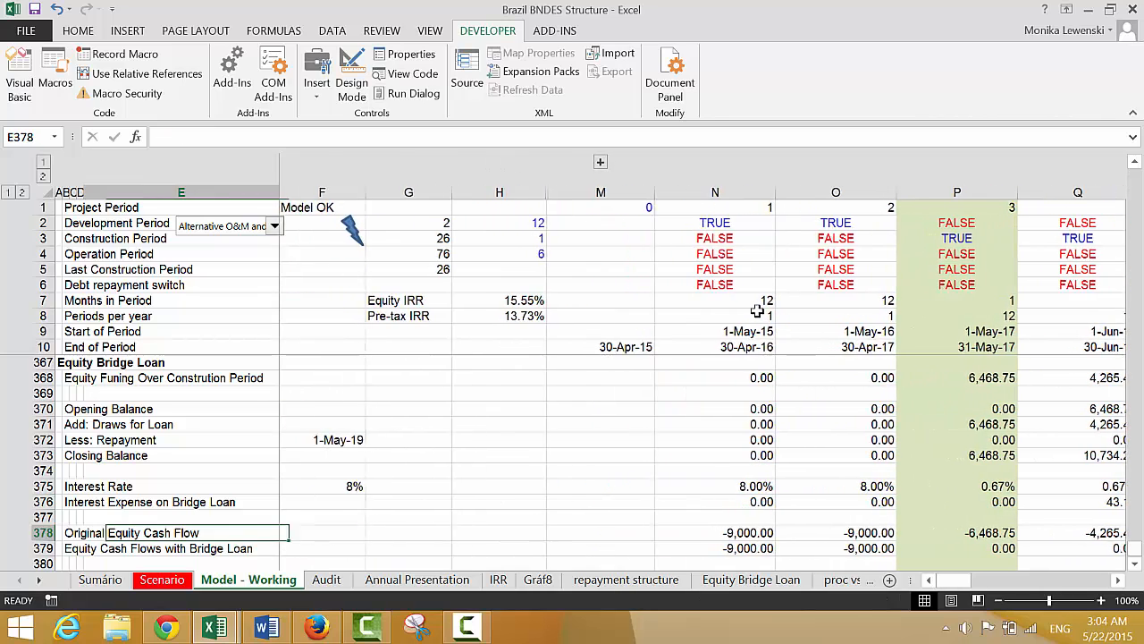
key(Right)
key(Right)
key(Right)
key(Right)
key(Right)
key(Right)
key(Right)
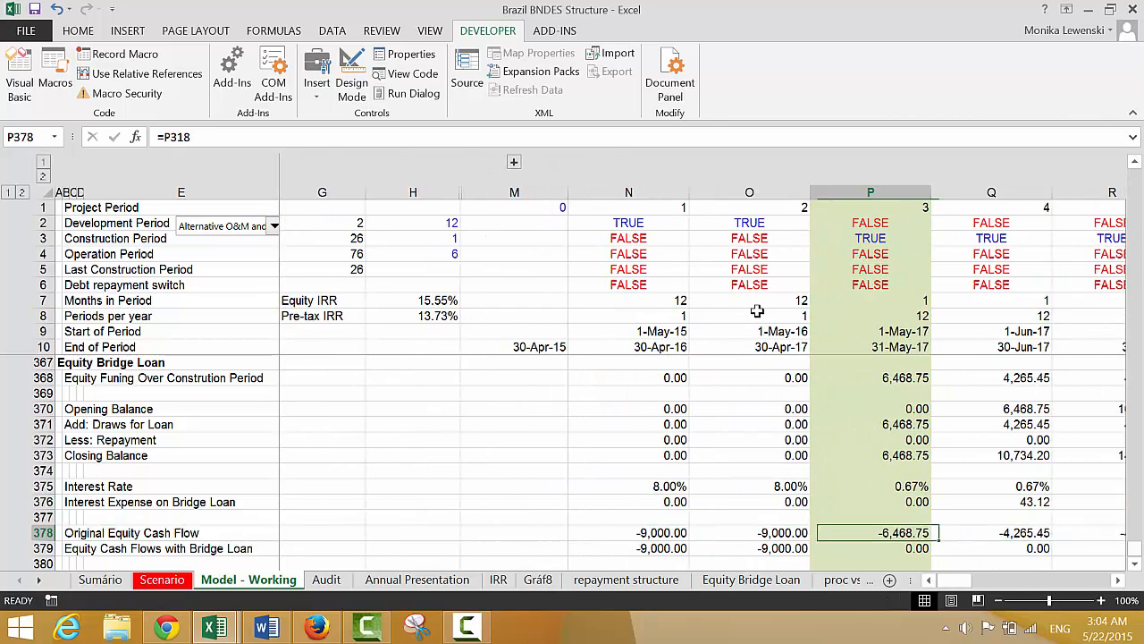
key(Down)
key(Left)
key(Right)
key(Right)
key(Right)
key(Right)
key(Right)
key(Right)
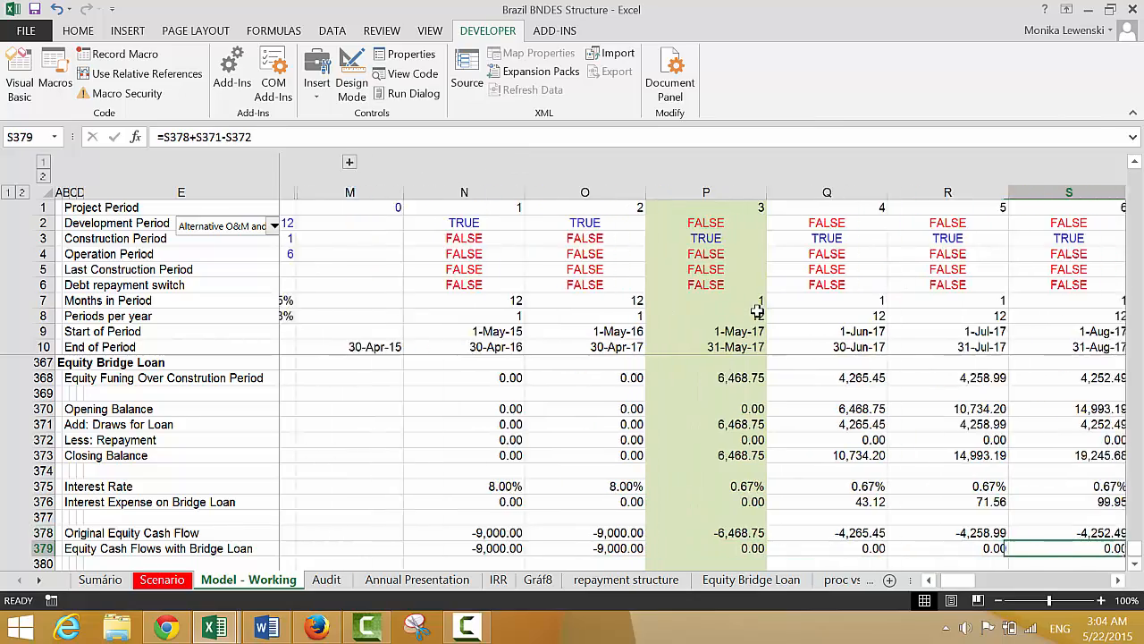
key(Right)
key(Right)
key(Right)
key(Right)
key(Right)
key(Right)
key(Right)
key(Right)
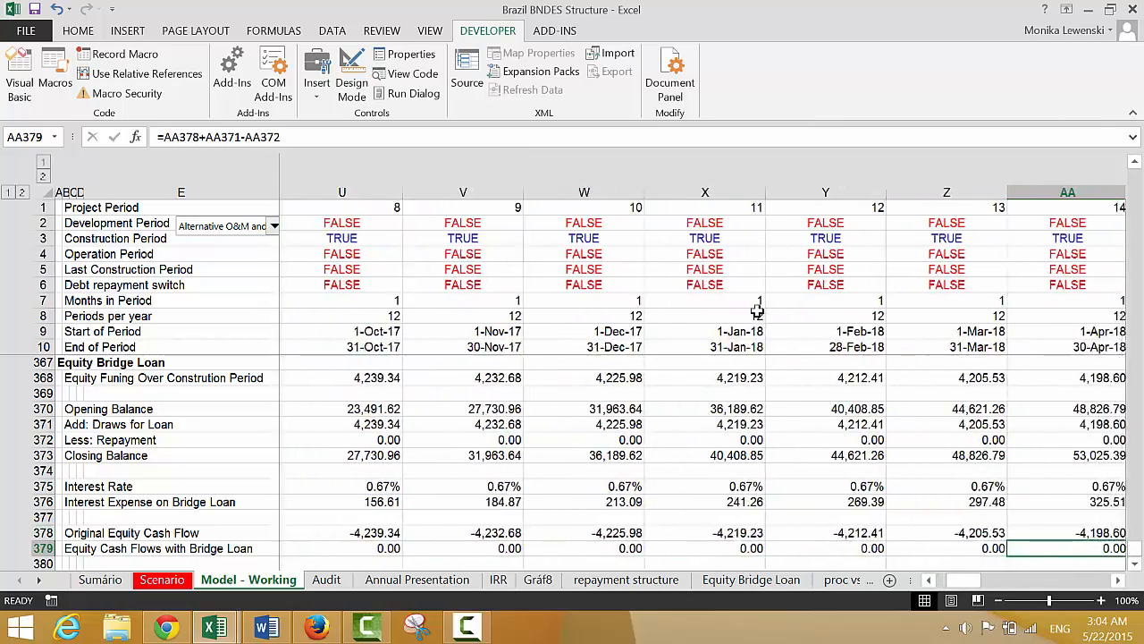
key(Right)
key(Right)
key(Right)
key(Right)
key(Right)
key(Right)
key(Right)
key(Right)
key(Right)
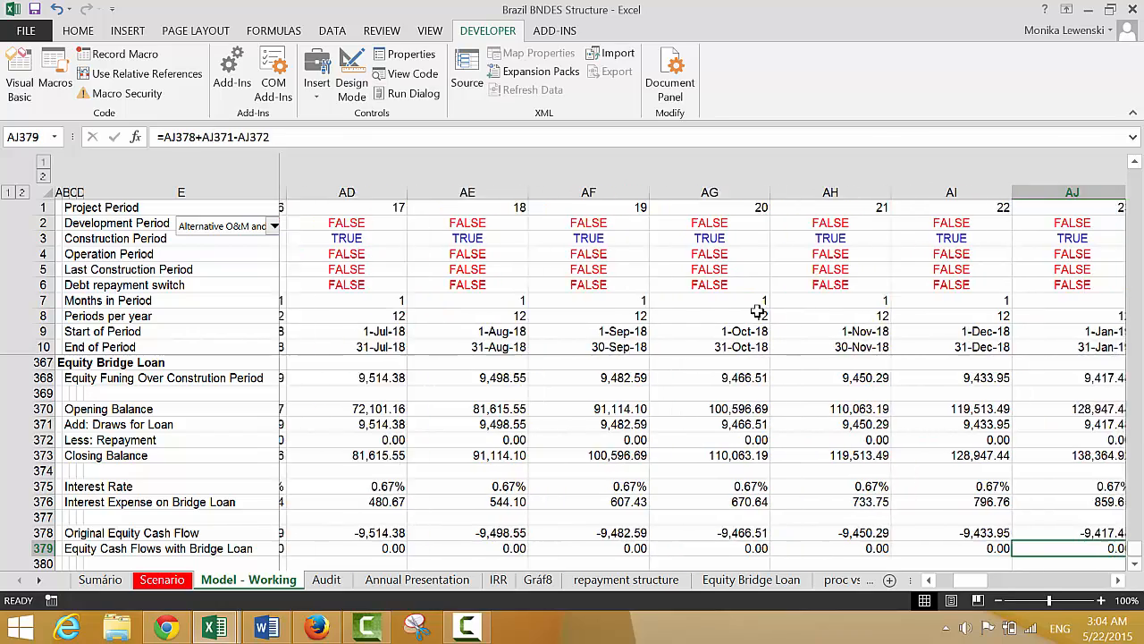
key(Right)
key(Right)
key(Right)
key(Right)
key(Right)
key(Right)
key(Right)
key(Left)
key(Left)
key(Left)
key(Left)
key(Left)
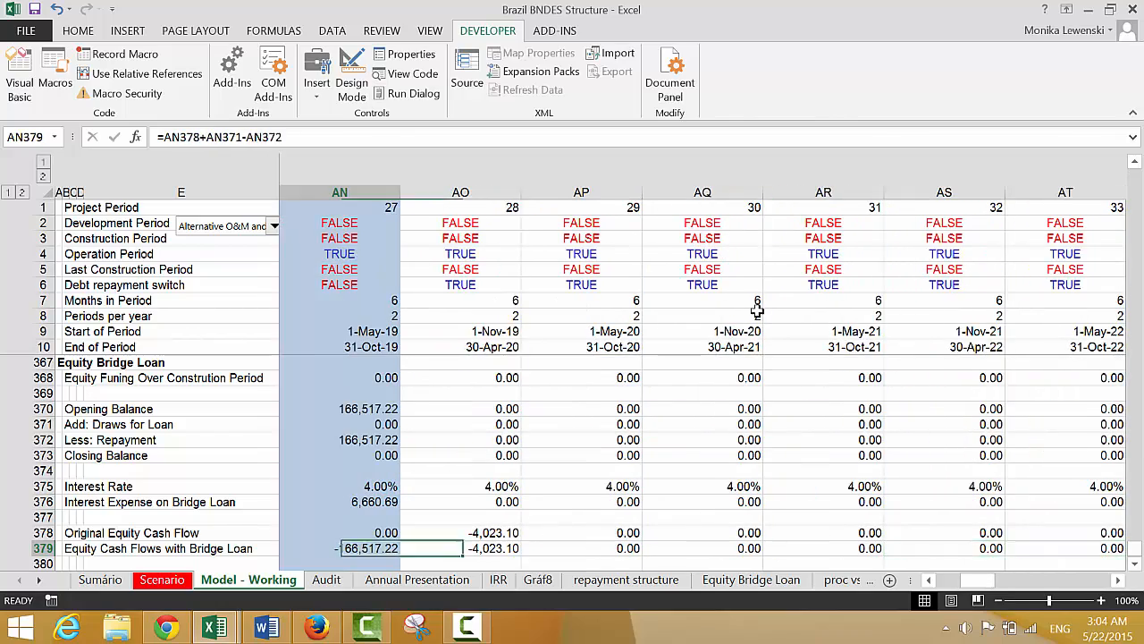
key(Left)
key(Right)
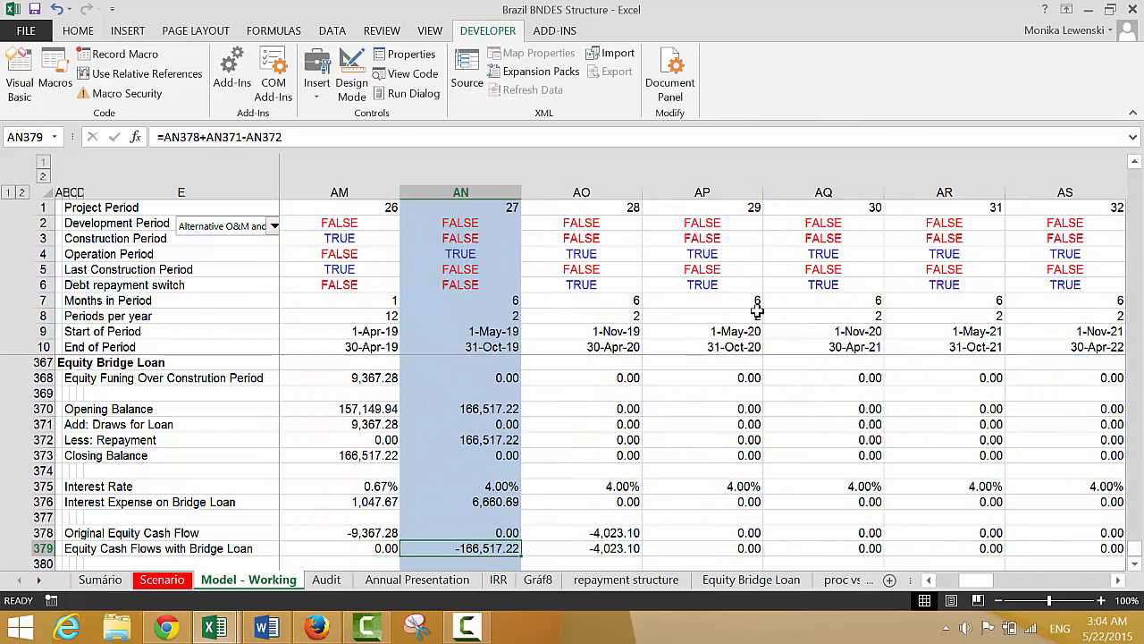
Compare the equity cash flows with the loan draws across the construction periods, back to the start of the timeline
key(Left)
key(Left)
key(Left)
key(Left)
key(Left)
key(Left)
key(Left)
key(Left)
key(Left)
key(Left)
key(Left)
key(Left)
key(Left)
key(Left)
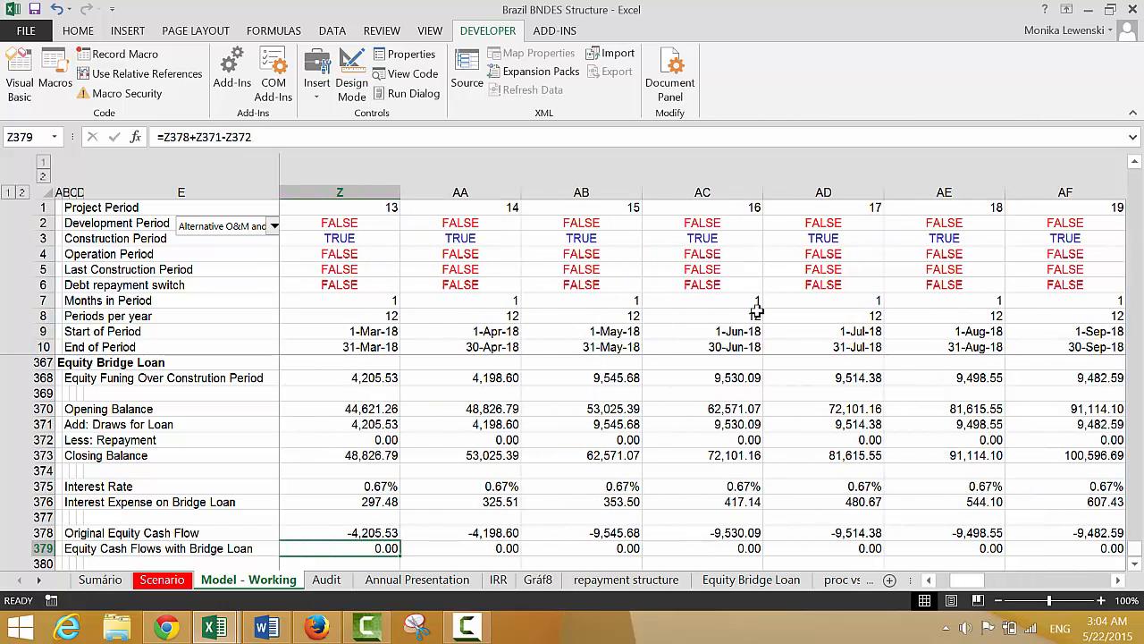
key(Right)
key(Right)
key(Right)
key(Right)
key(Right)
key(Right)
key(Right)
key(Right)
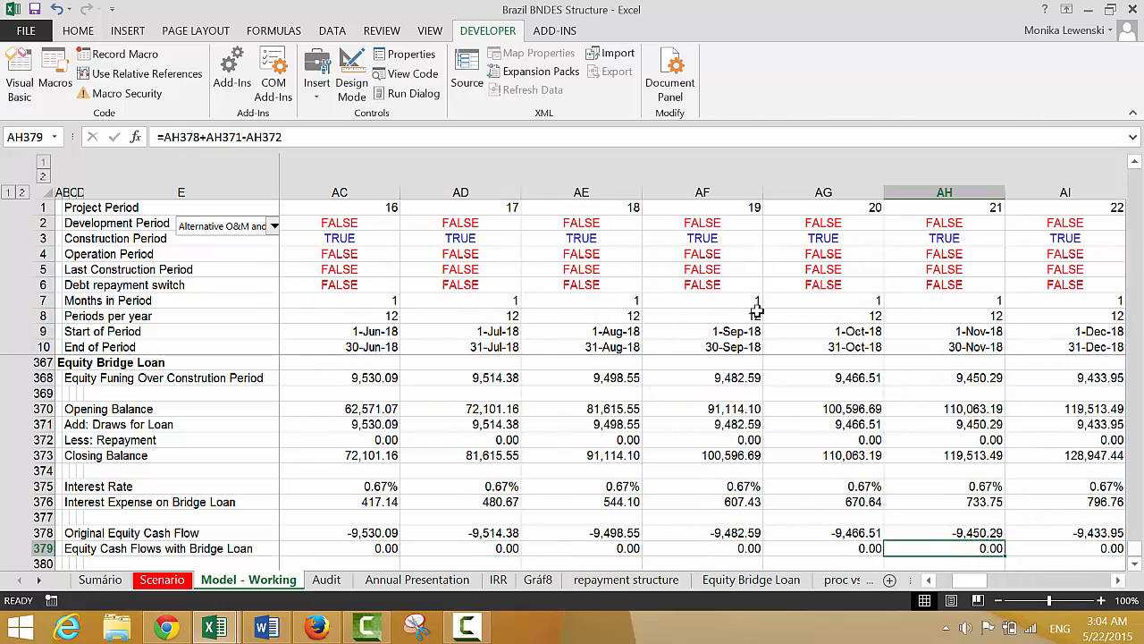
key(Left)
key(Up)
key(Up)
key(Up)
key(Up)
key(Up)
key(Up)
key(Up)
key(Up)
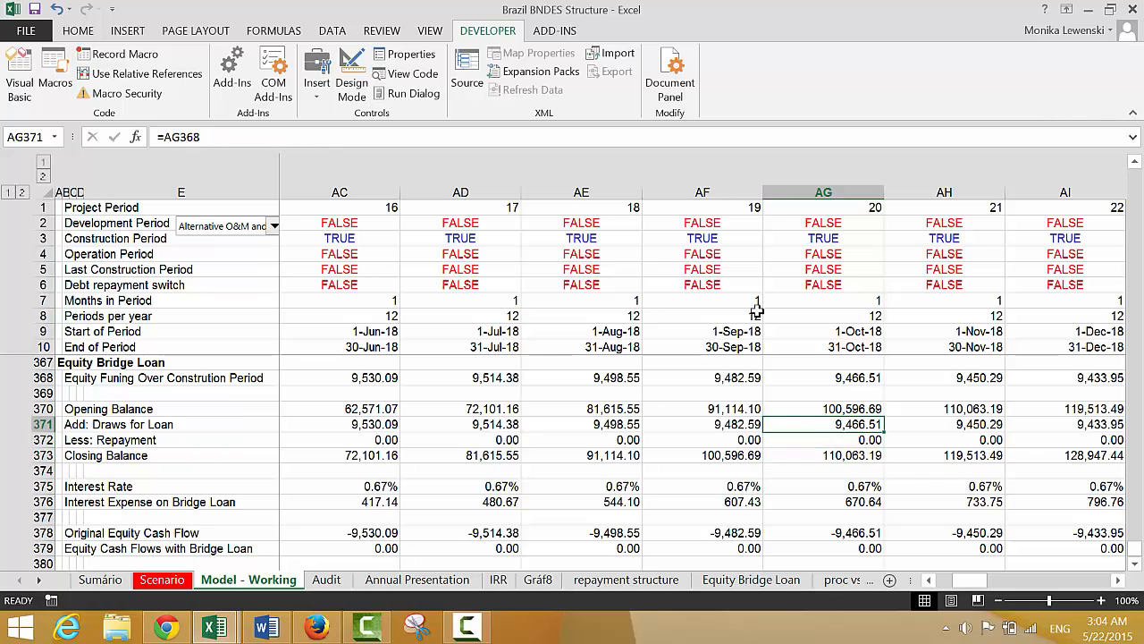
key(Left)
key(Left)
key(Left)
key(Left)
key(Left)
key(Left)
key(Left)
key(Left)
key(Left)
key(Left)
key(Left)
key(Left)
key(Left)
key(Left)
key(Left)
key(Left)
key(Left)
key(Left)
key(Left)
key(Left)
key(Left)
key(Left)
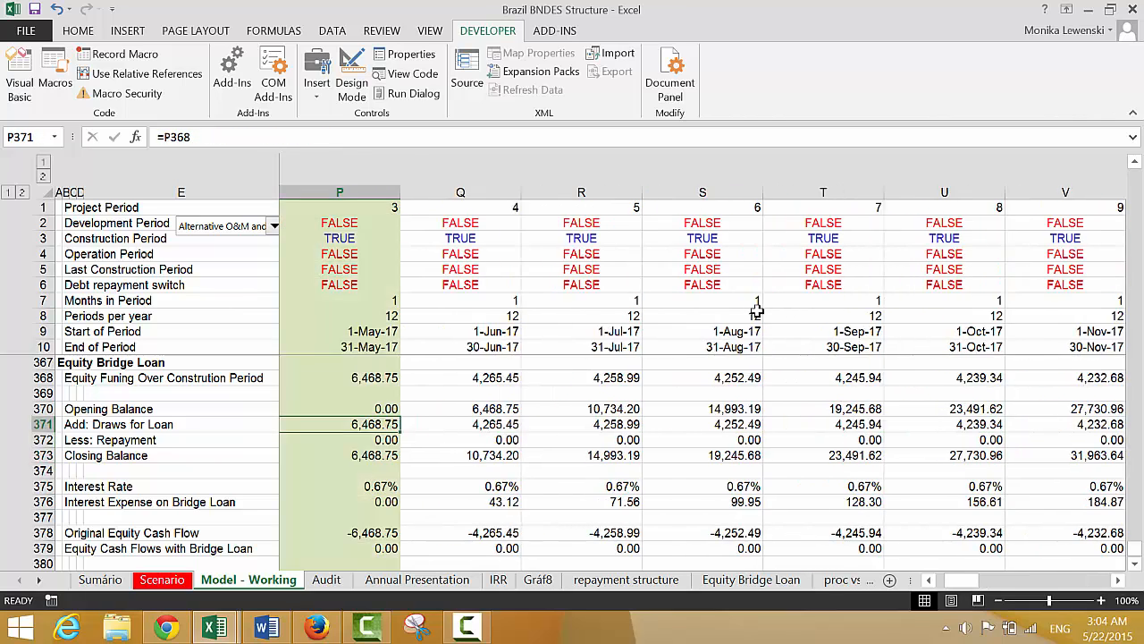
key(Left)
key(Left)
Label row 381 "Equity IRR" in column B, below the equity cash flow rows
key(Down)
key(Down)
key(Down)
key(Down)
key(Down)
key(Down)
key(Down)
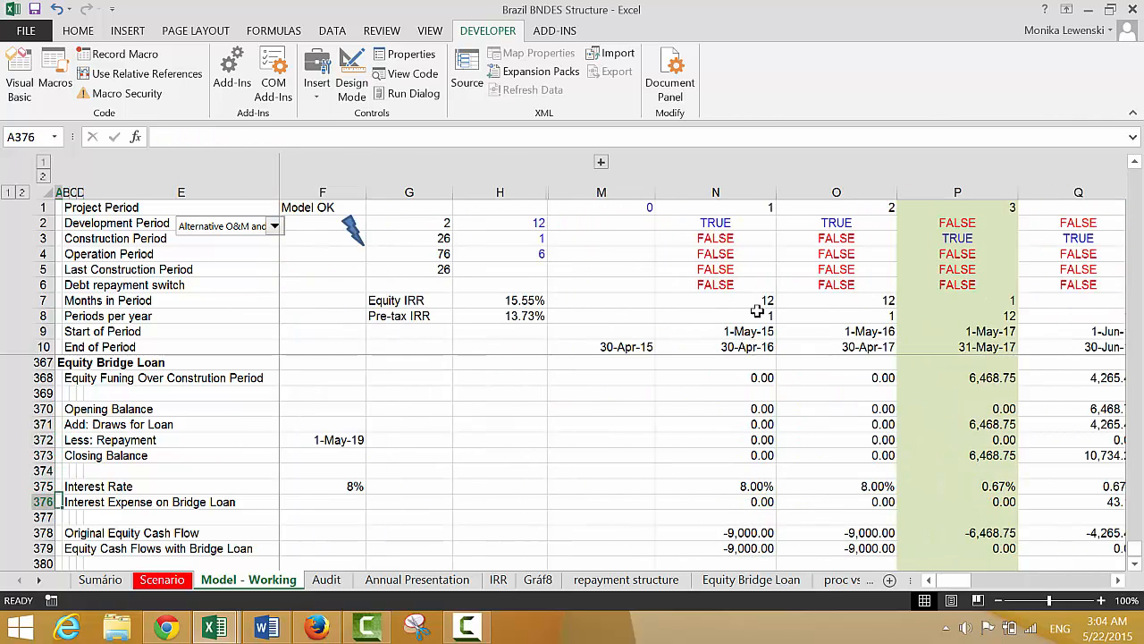
key(Down)
key(Down)
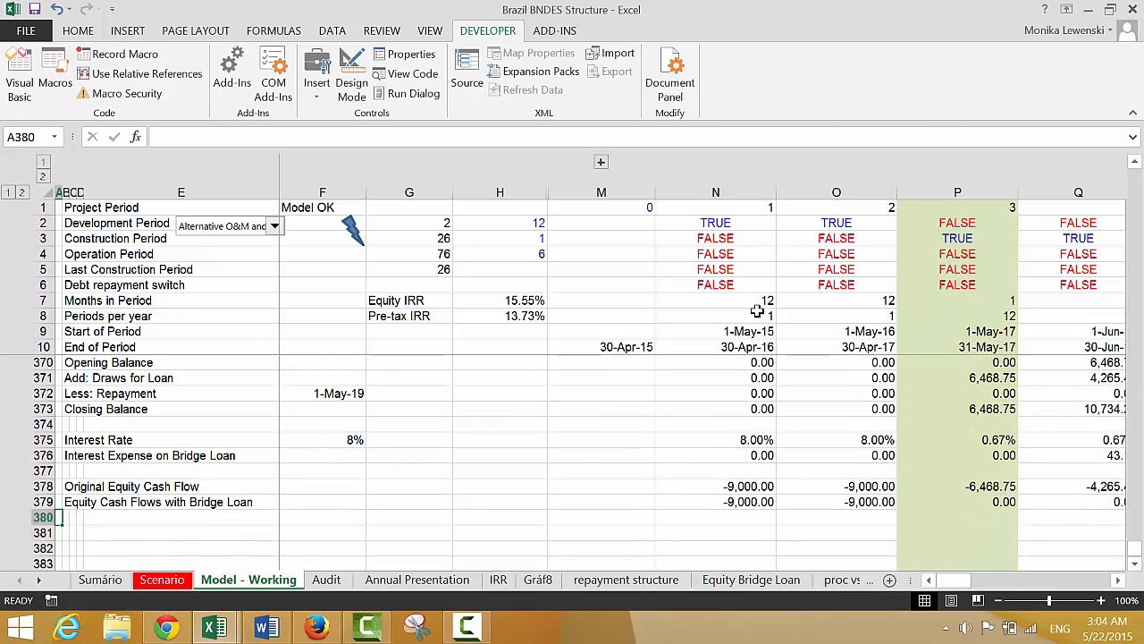
key(Down)
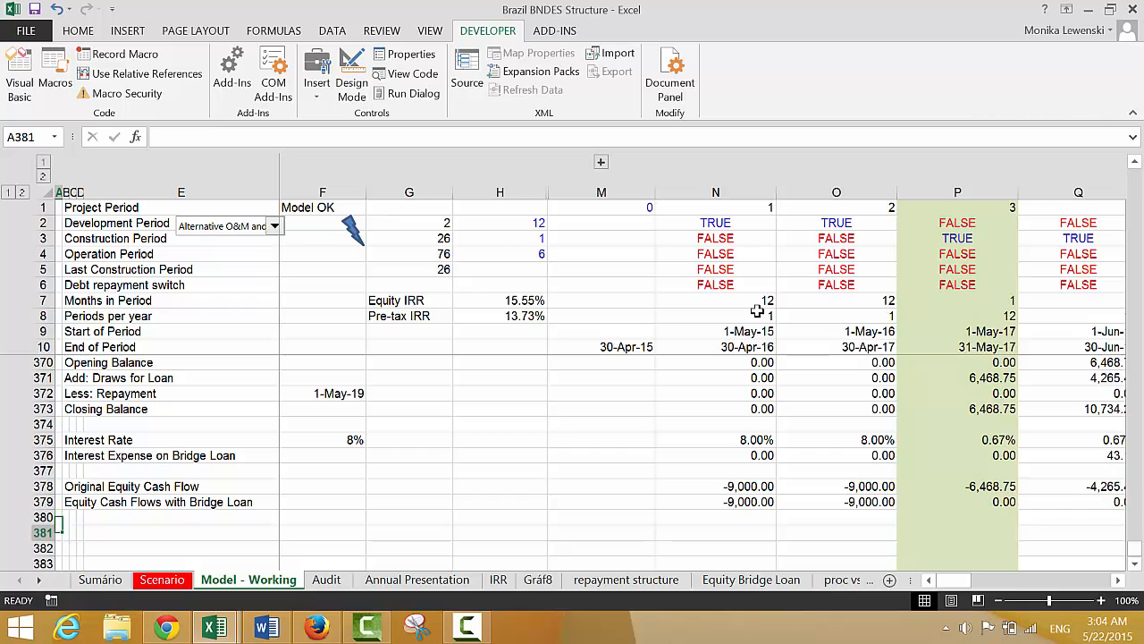
key(Right)
text(E)
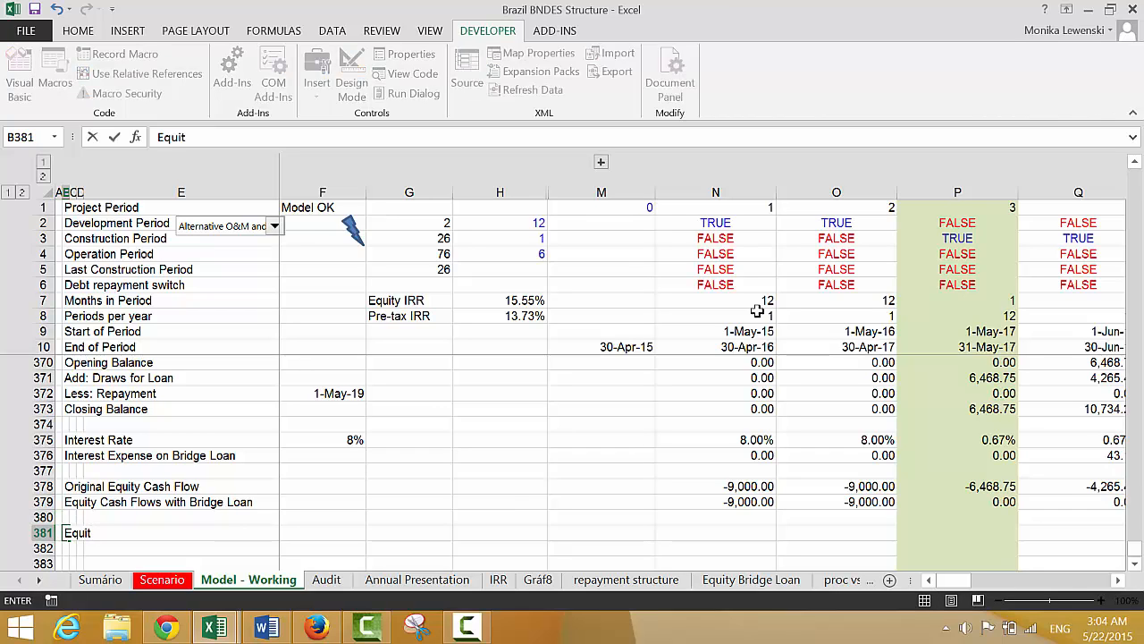
text(quity IRR)
key(ctrl+Return)
Calculate the bridge-loan equity IRR in F381 using XIRR on N379:HE379 and dates N10:HE10, formatted as a percentage with two decimals
key(Right)
key(Right)
key(Right)
key(Right)
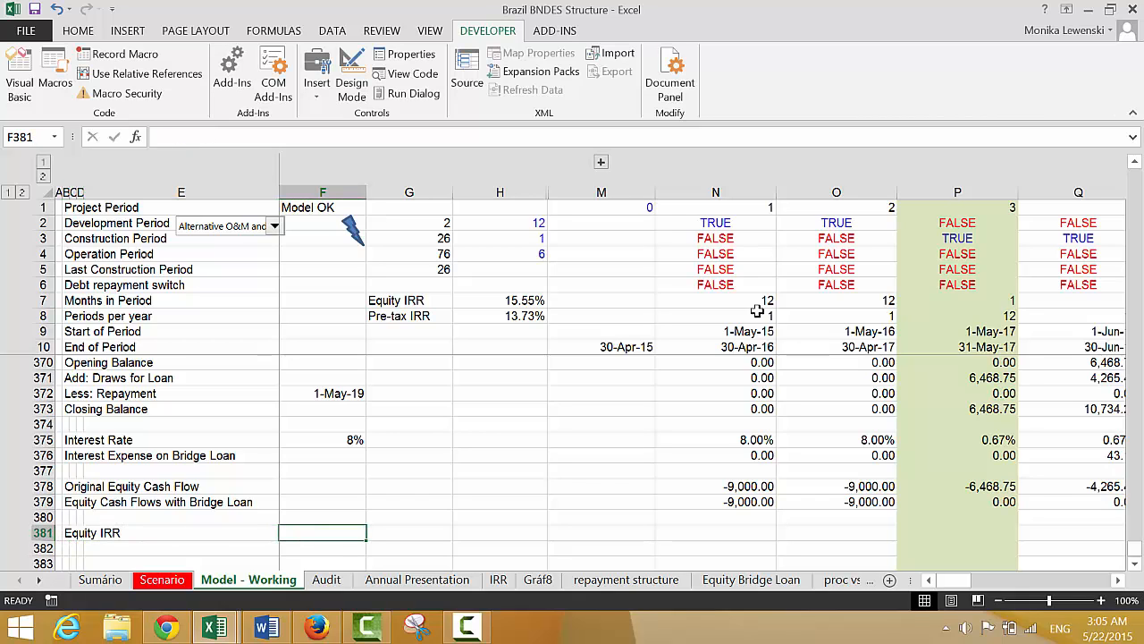
text(=xir)
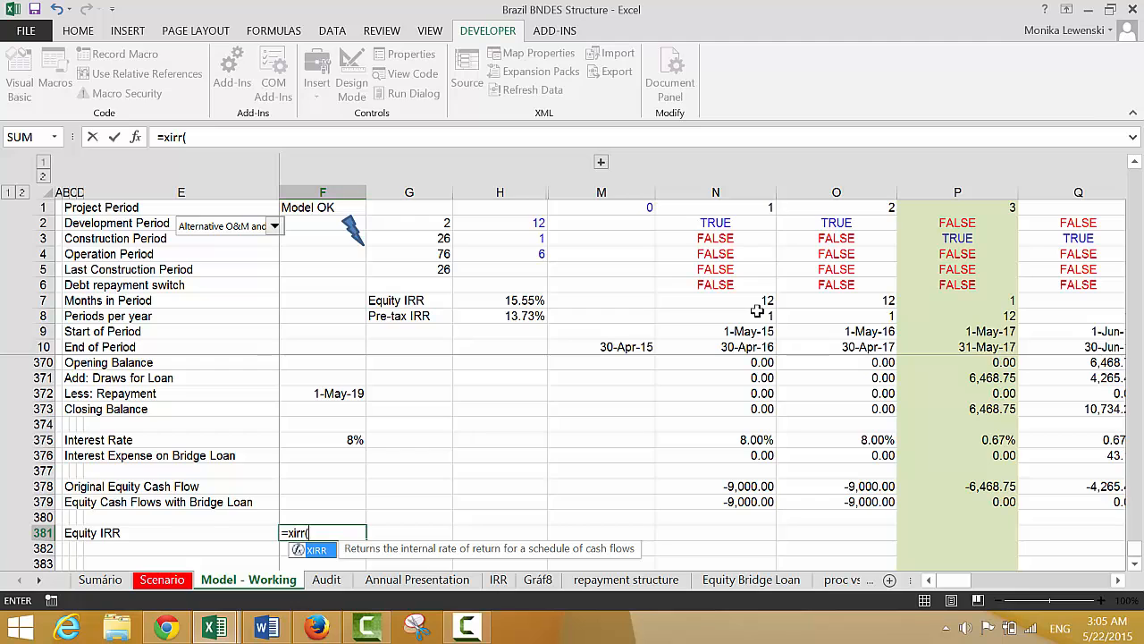
text(r()
key(Up)
key(Up)
key(Right)
key(Right)
key(Right)
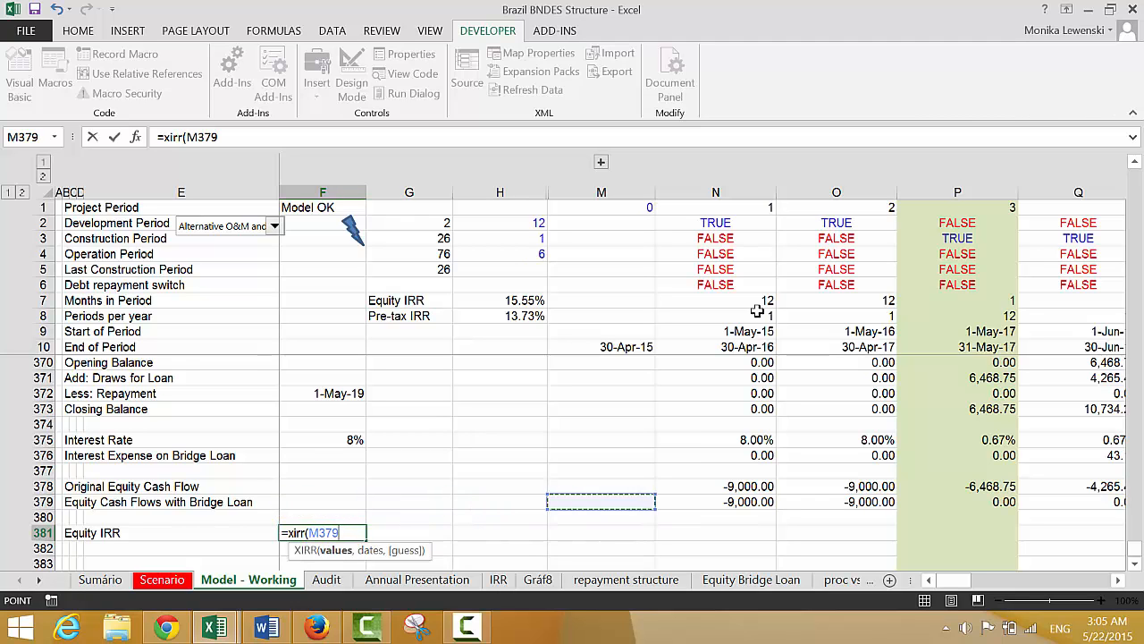
key(Right)
key(ctrl+shift+Right)
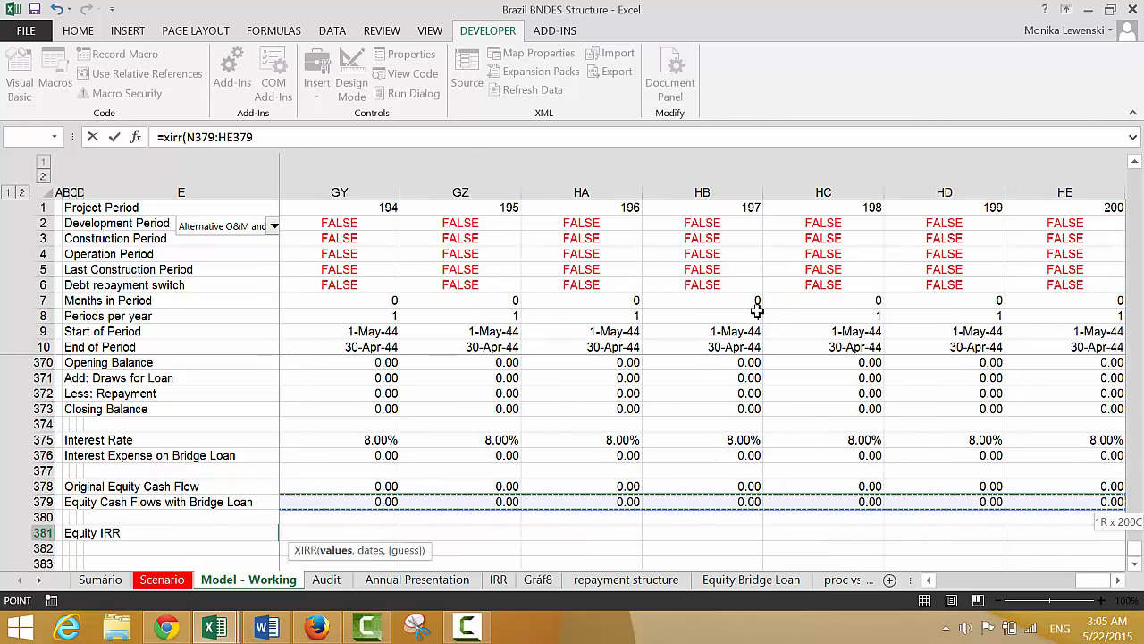
text(,)
key(Left)
key(Right)
key(Right)
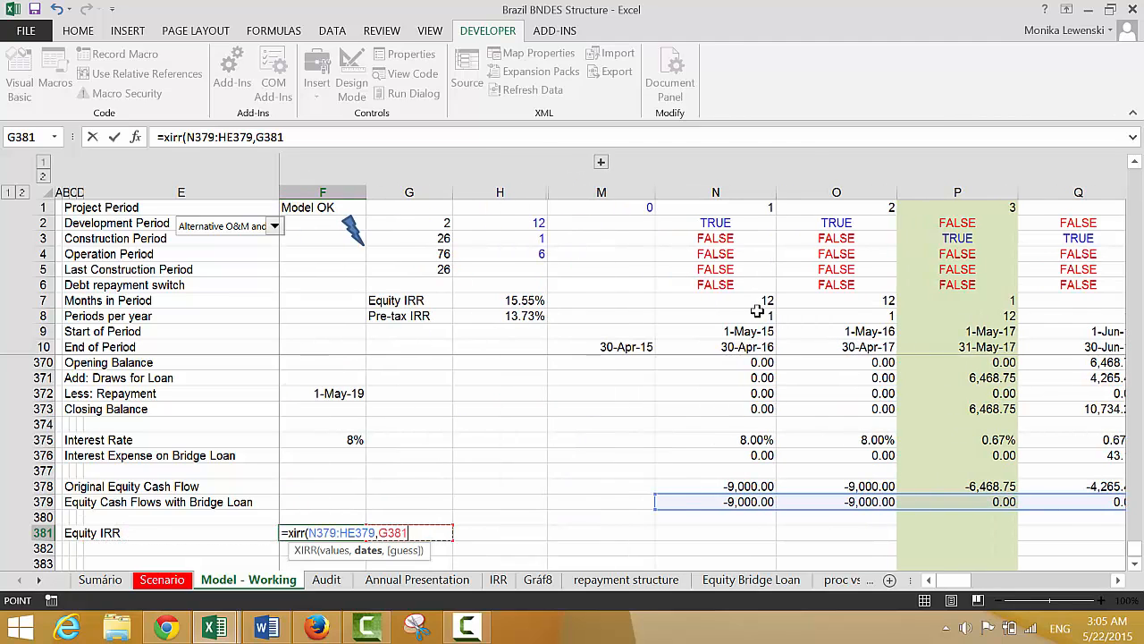
click(728, 343)
key(ctrl+shift+Right)
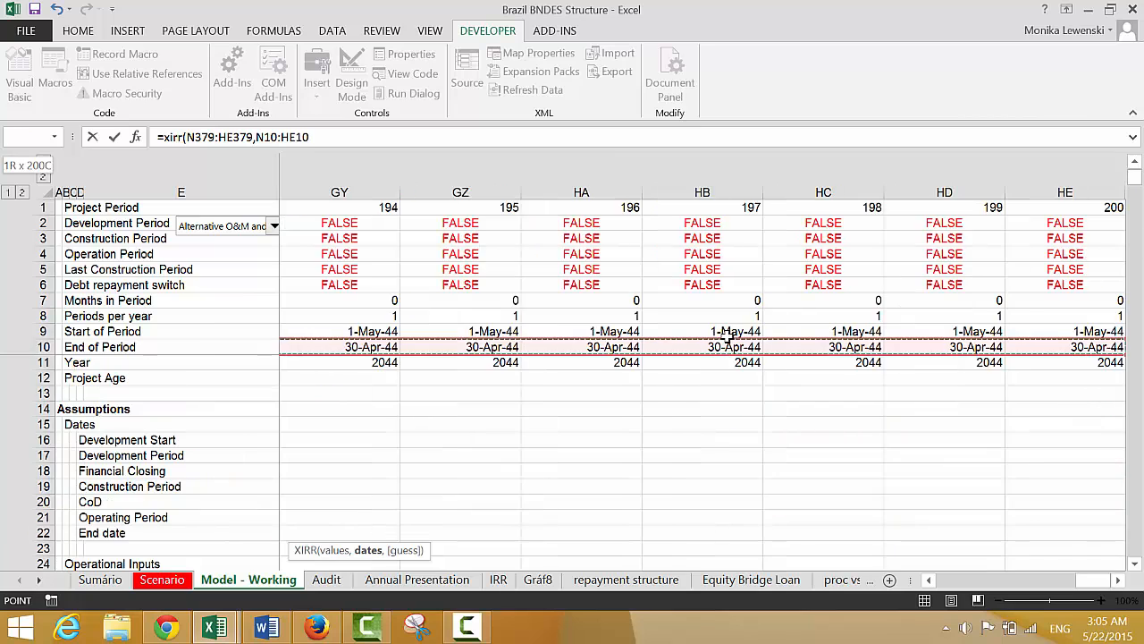
key(Return)
key(Up)
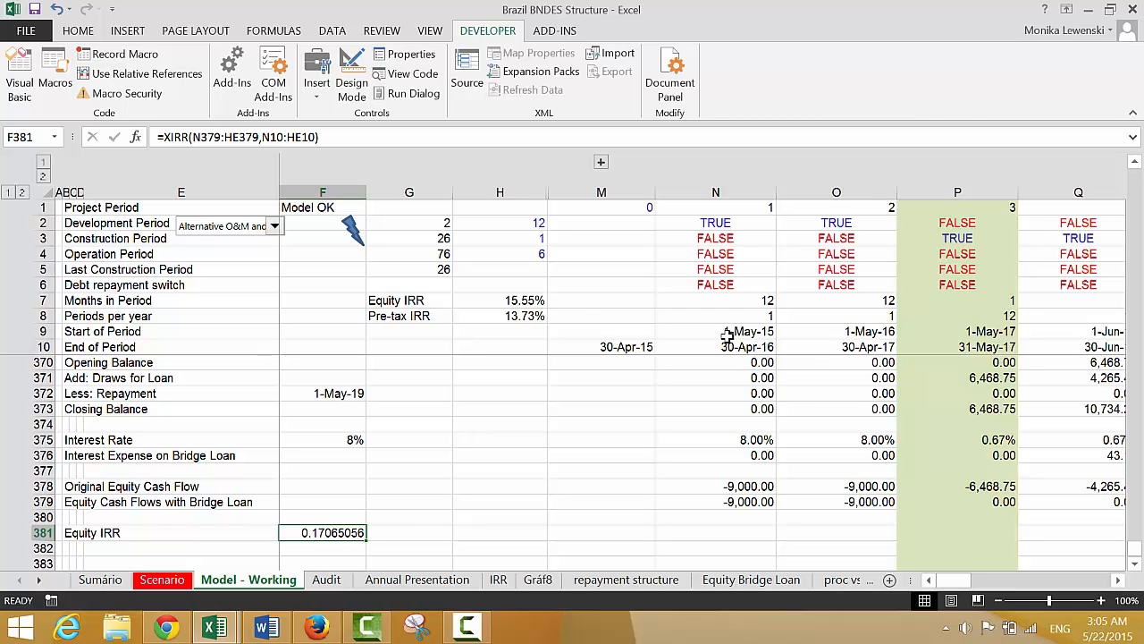
Examine the existing Real Equity Cash Flow and Real Equity IRR rows around row 320, then return to the bridge loan's Equity IRR in F381
key(Up)
key(Up)
key(Up)
key(Up)
key(Up)
key(Up)
key(Up)
key(Up)
key(Up)
key(Up)
key(Up)
key(Up)
key(Up)
key(Up)
key(Up)
key(Up)
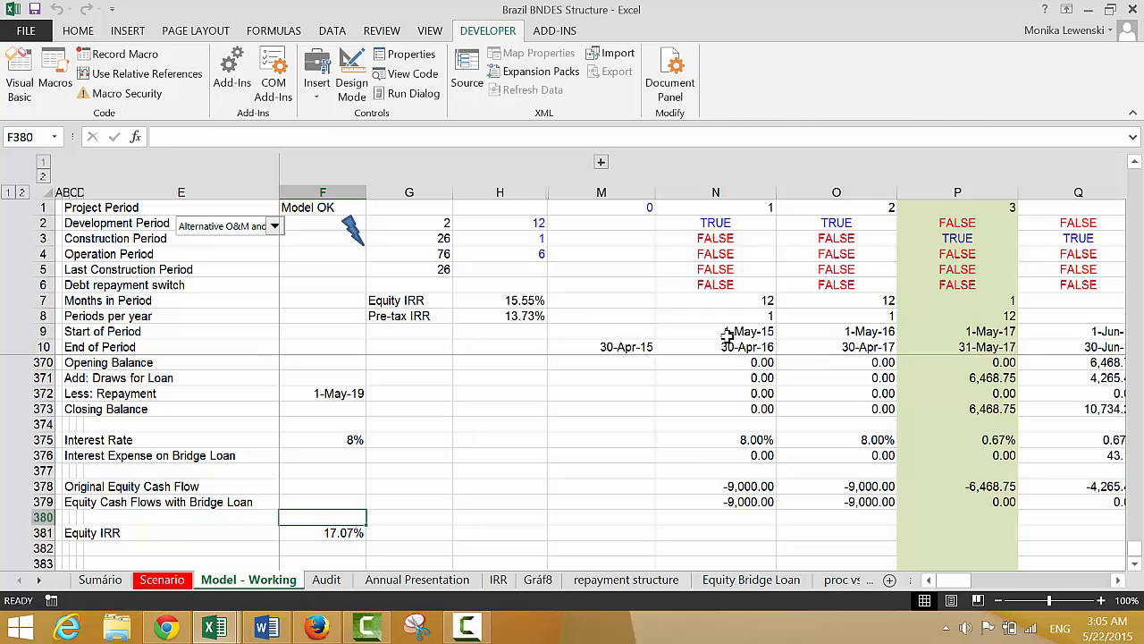
key(Up)
key(Up)
key(Up)
key(Up)
key(Up)
key(Up)
key(Up)
key(Up)
key(Up)
key(Up)
key(Up)
key(Up)
key(Up)
key(Up)
key(Up)
key(Up)
key(Up)
key(Up)
key(Up)
key(Up)
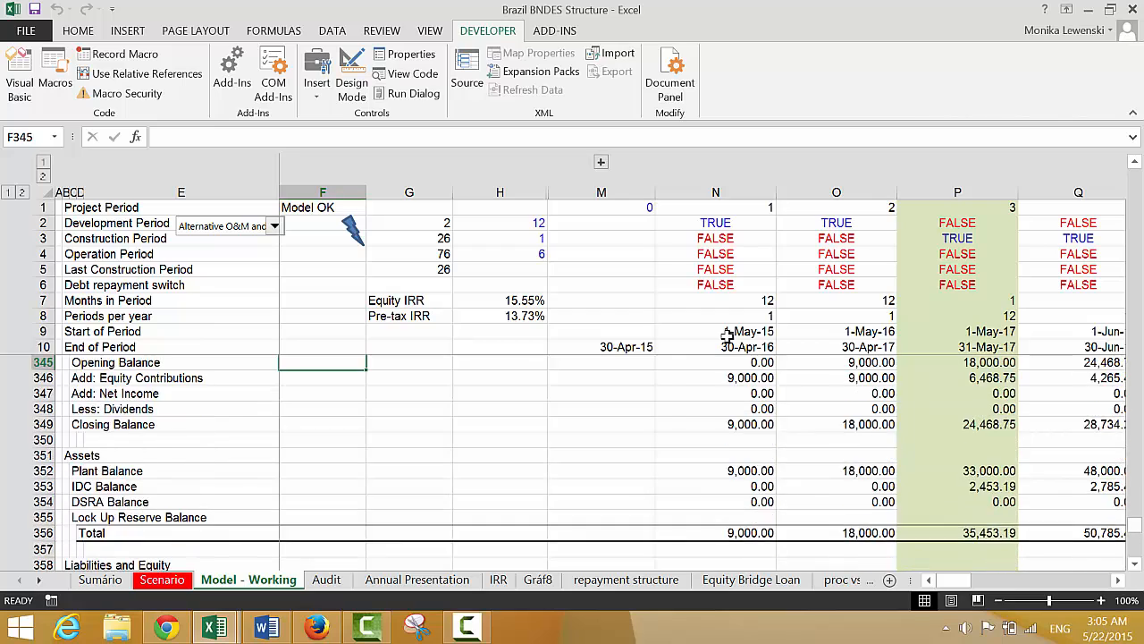
key(Up)
key(Up)
key(Up)
key(Up)
key(Up)
key(Up)
key(Up)
key(Up)
key(Up)
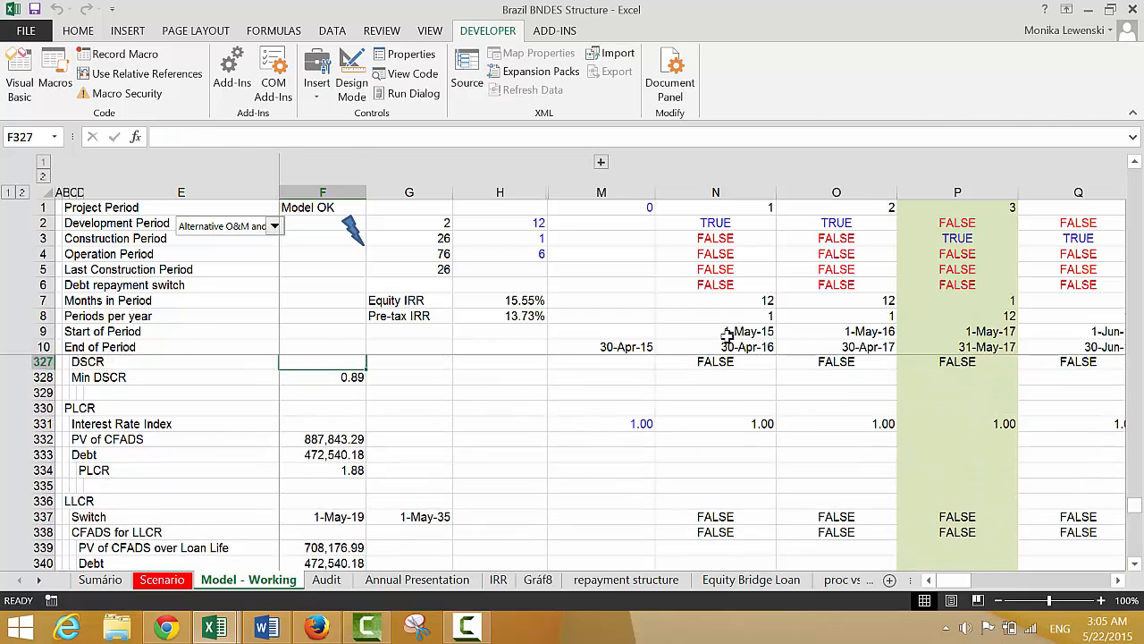
key(Down)
key(Down)
key(Down)
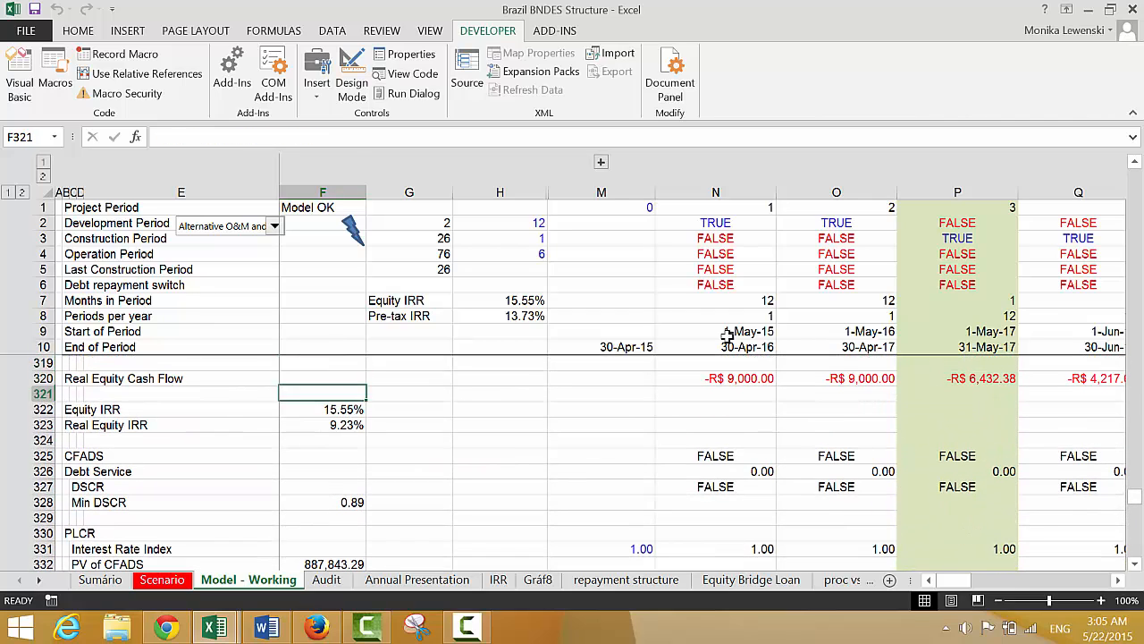
key(Down)
key(Down)
key(Down)
key(Down)
key(Down)
key(Down)
key(Down)
key(Down)
key(Down)
key(Down)
key(Down)
key(Down)
key(Down)
key(Down)
key(Down)
key(Down)
key(Down)
key(Down)
key(Down)
key(Down)
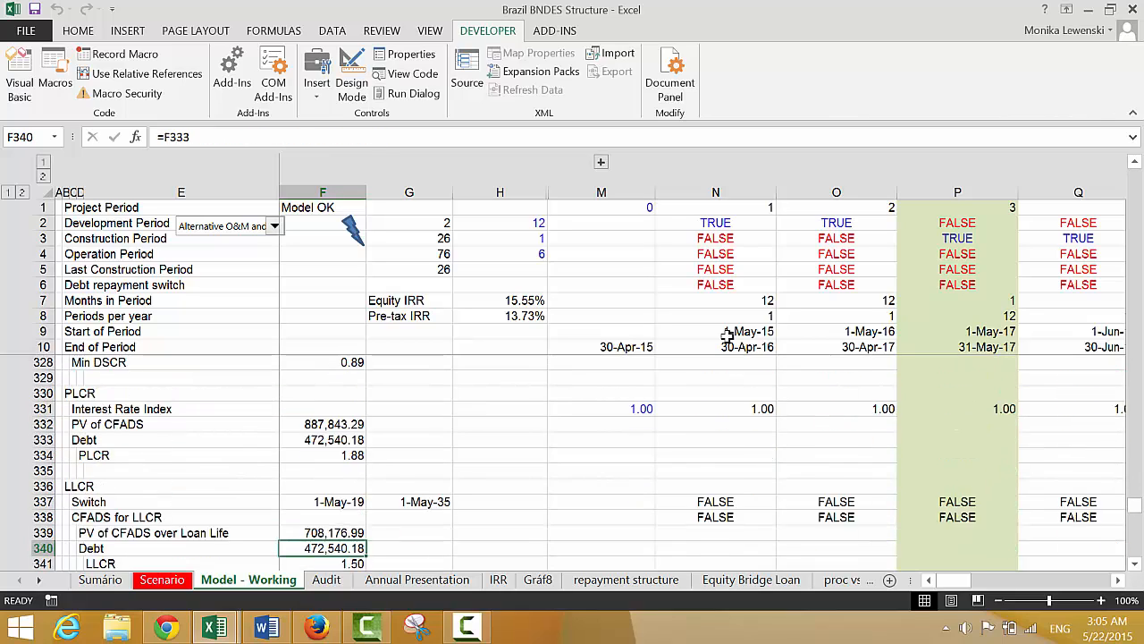
key(Down)
key(Down)
key(Down)
key(Down)
key(Down)
key(Down)
key(Down)
key(Down)
key(Down)
key(Down)
key(Down)
key(Down)
key(Down)
key(Down)
key(Down)
key(Down)
key(Down)
key(Down)
key(Down)
key(Down)
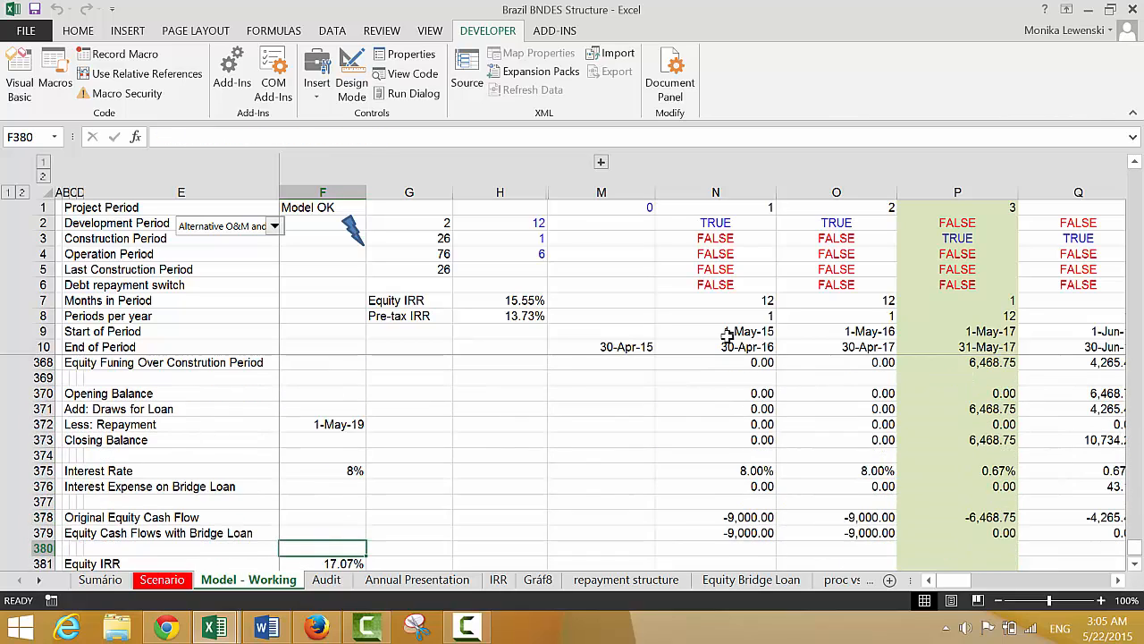
key(Down)
key(Up)
key(Up)
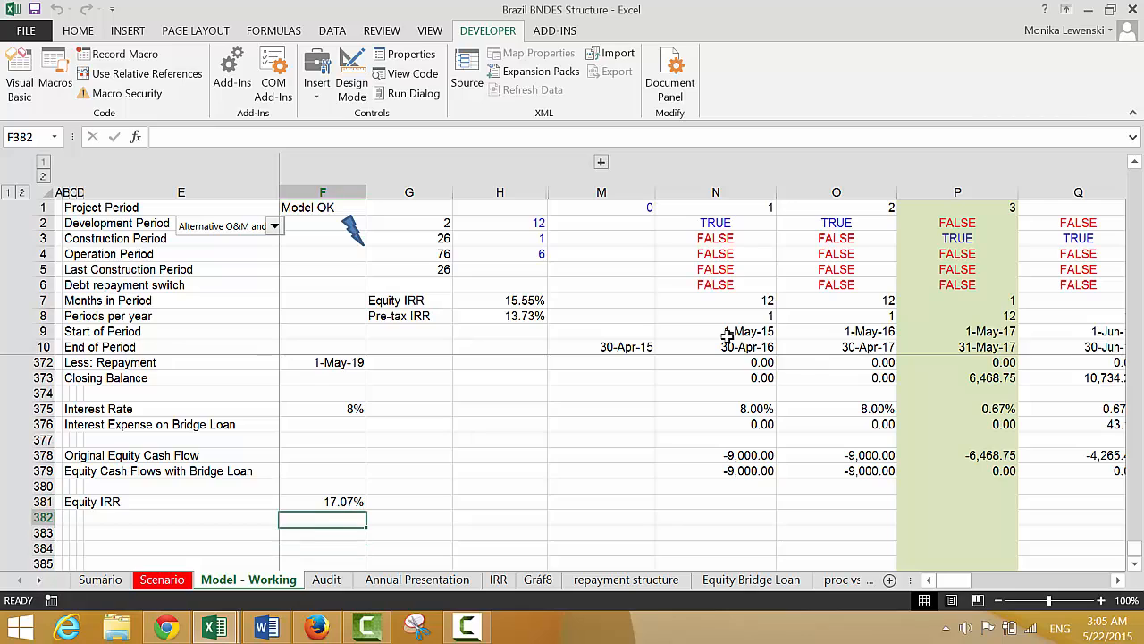
key(Up)
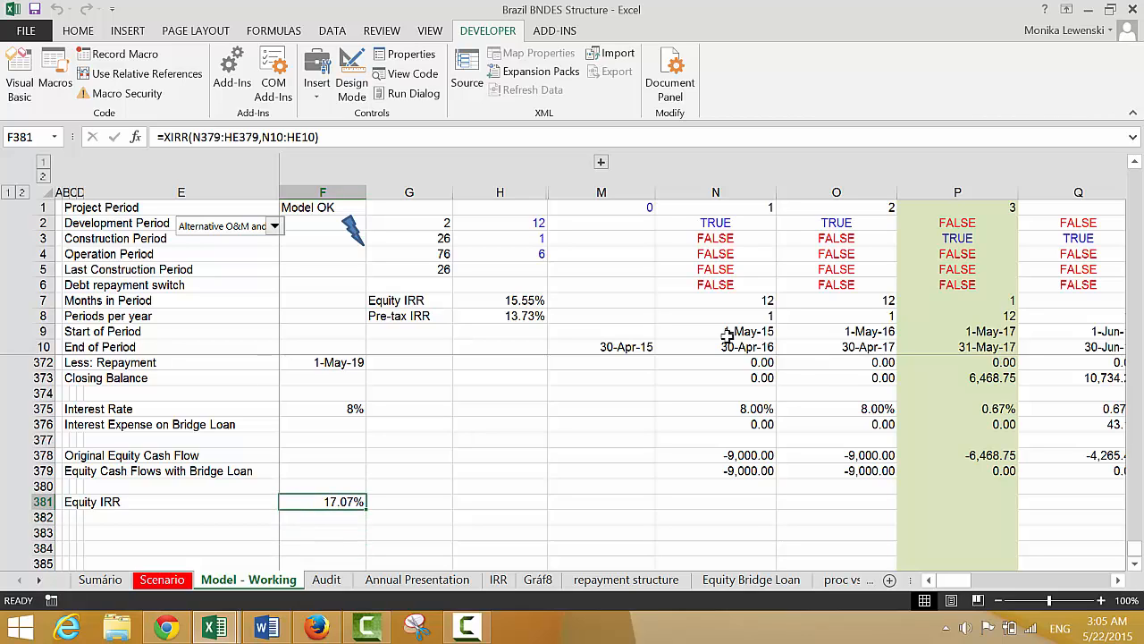
Label row 383 "Real Equity Cash Flows with Bridge Loan" in column B, below the Equity IRR row
key(Down)
key(Down)
key(Left)
key(Left)
key(Left)
key(Left)
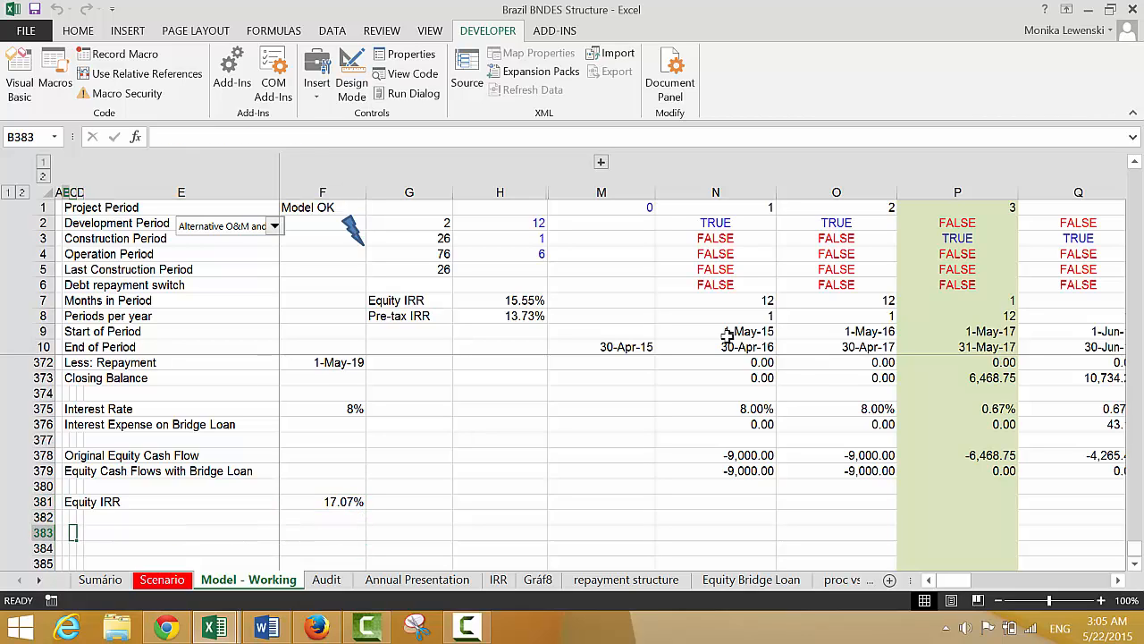
text(Real)
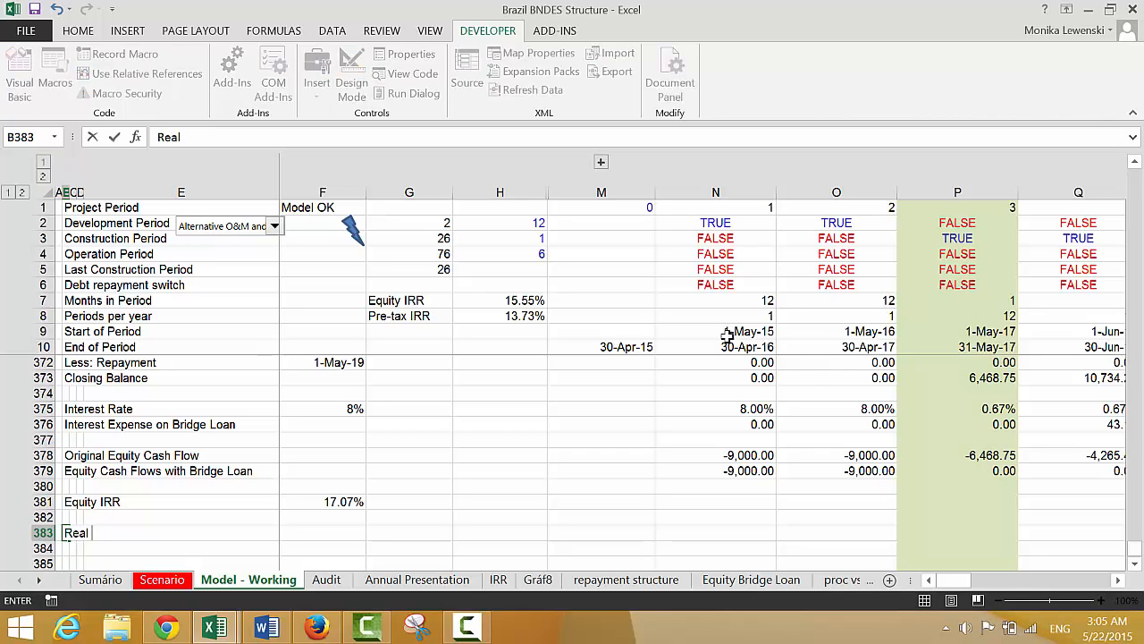
text( Equity Cash)
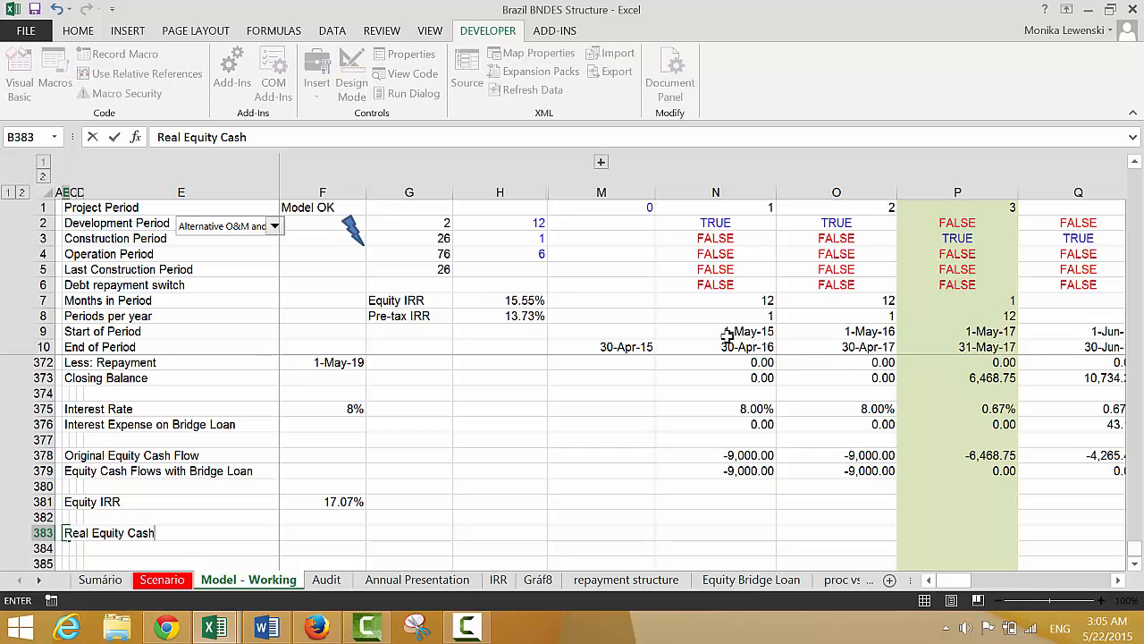
text( Flows with Bridg)
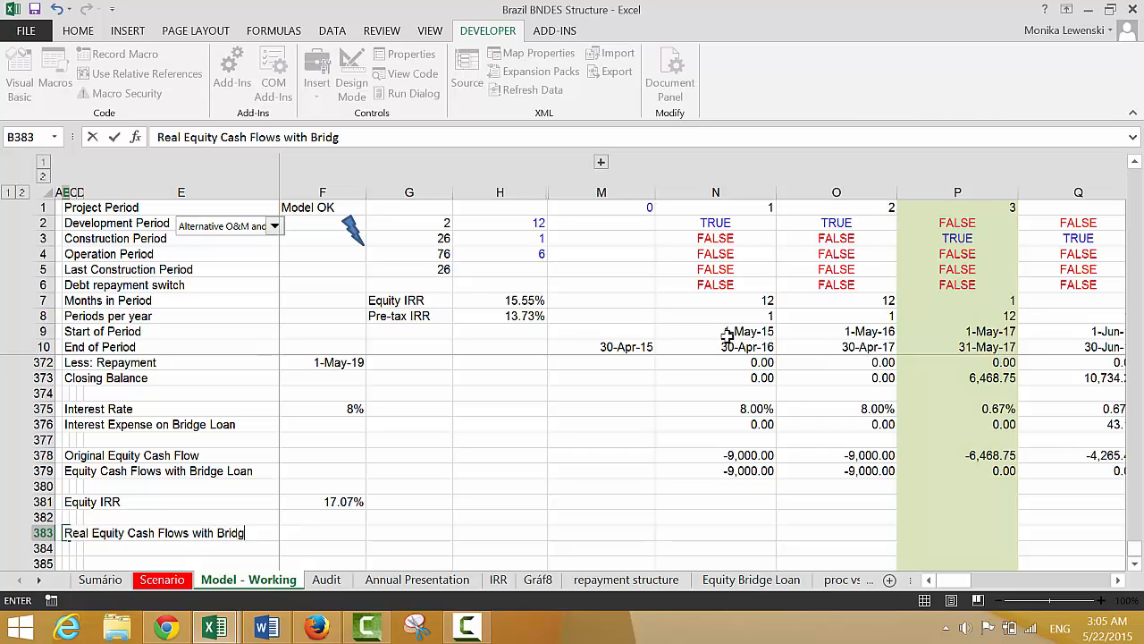
text(e Loan)
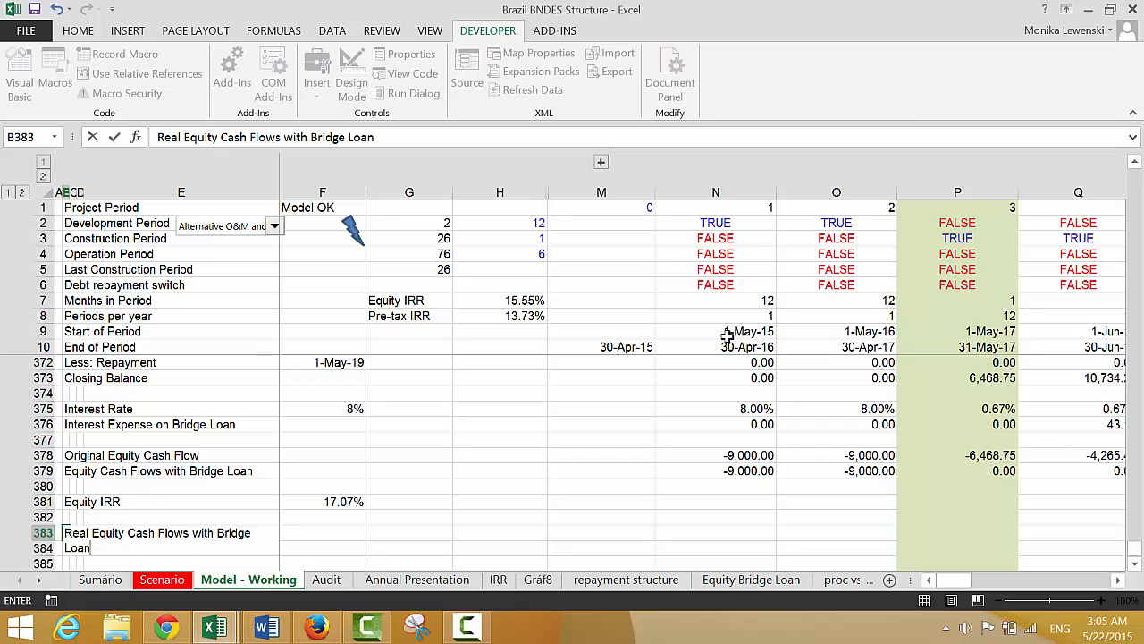
key(Tab)
Calculate the first real equity cash flow in N383 by dividing the bridge-loan equity cash flow by the inflation index, =N379/N140
key(Right)
key(Right)
key(Right)
key(Right)
key(Right)
key(Right)
key(Right)
key(Right)
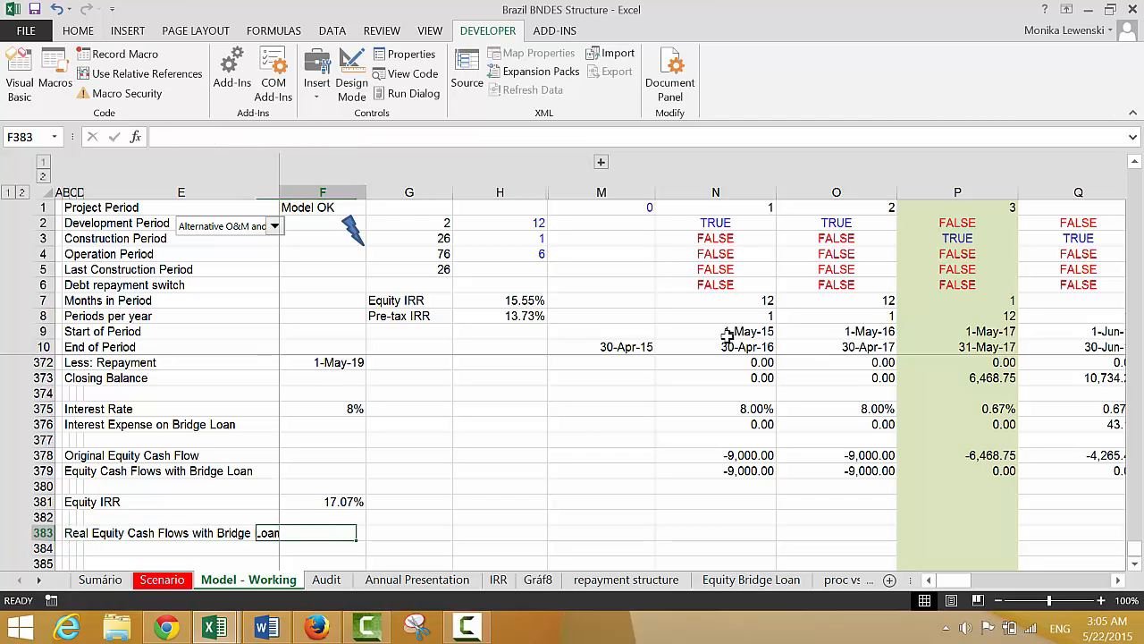
key(Left)
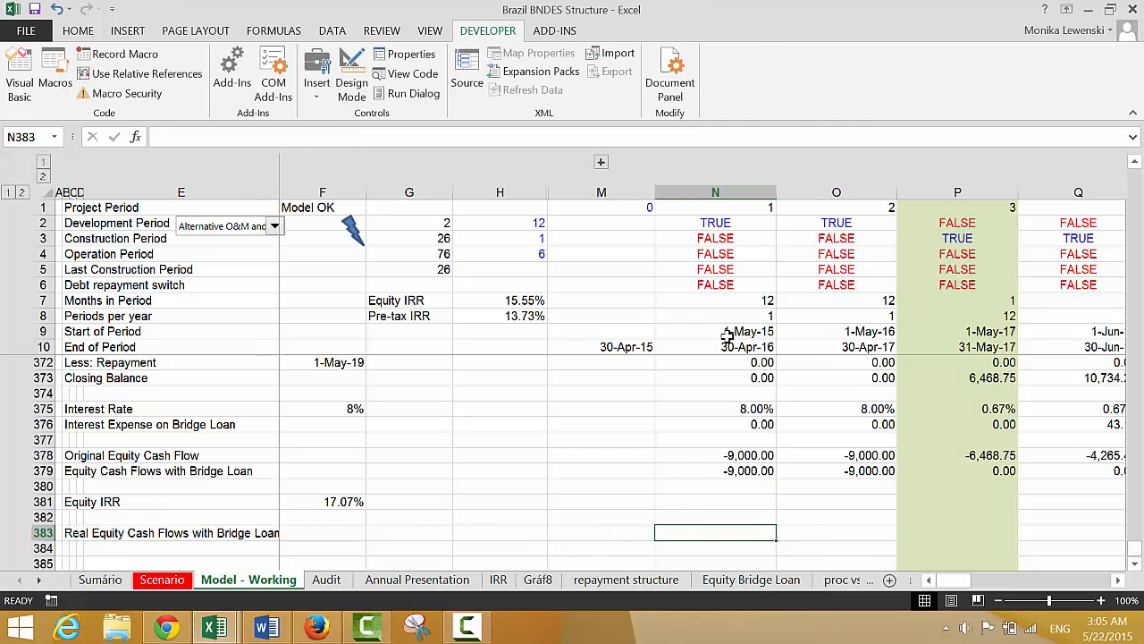
text(=)
key(Up)
key(Up)
key(Up)
key(Up)
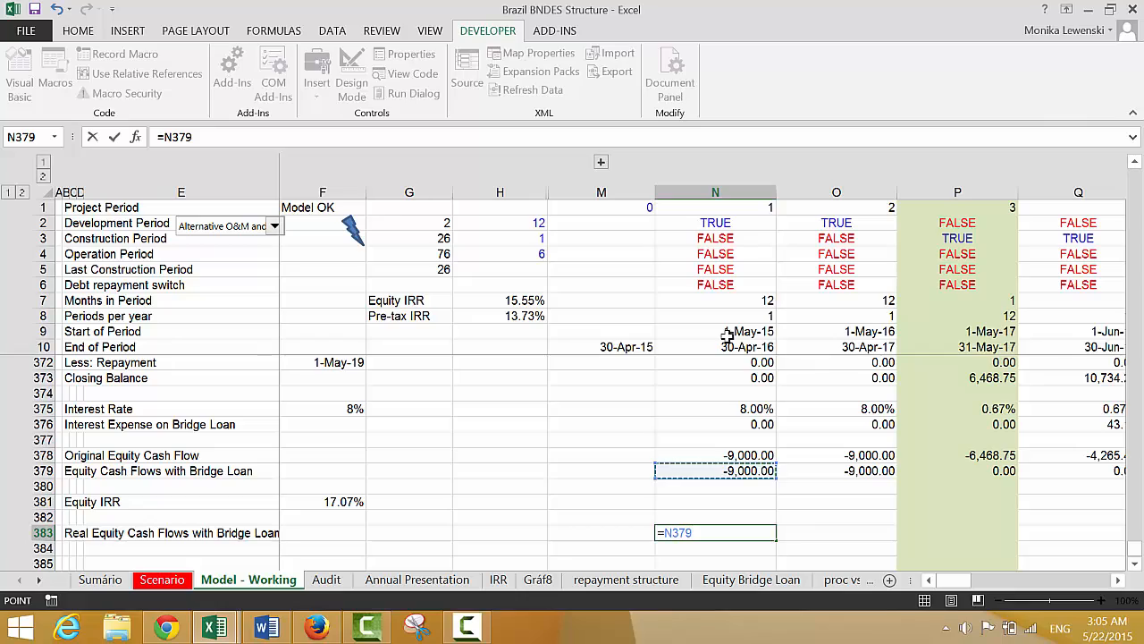
text(/)
key(Page_Up)
key(Page_Up)
key(Page_Up)
key(Page_Up)
key(Page_Up)
key(Page_Up)
key(Page_Up)
key(Page_Up)
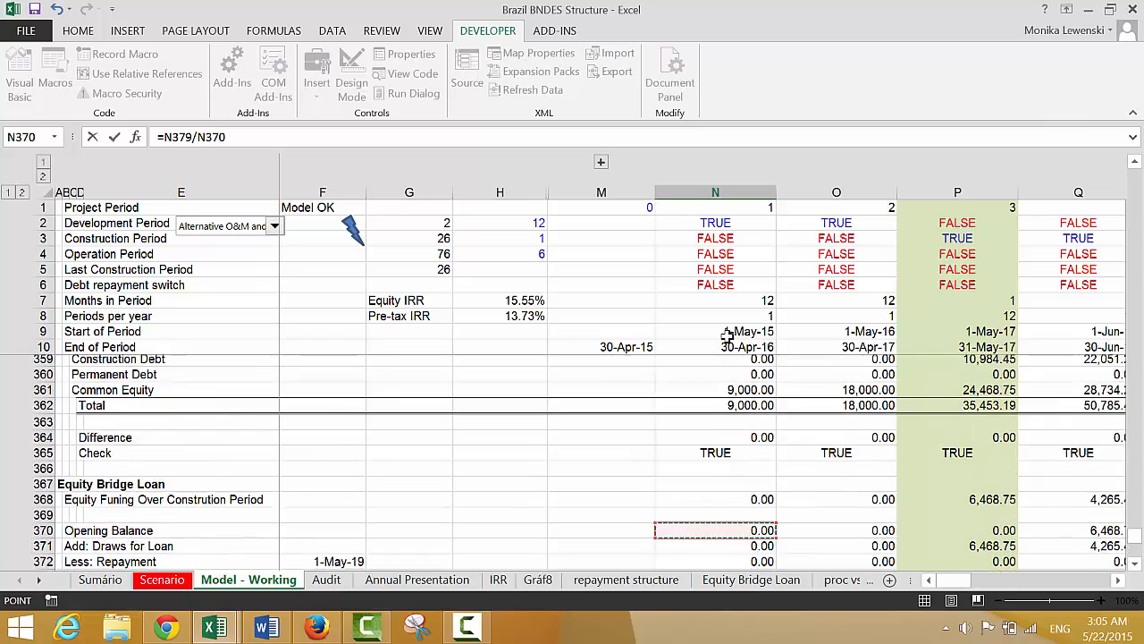
key(Page_Up)
key(Page_Up)
key(Page_Up)
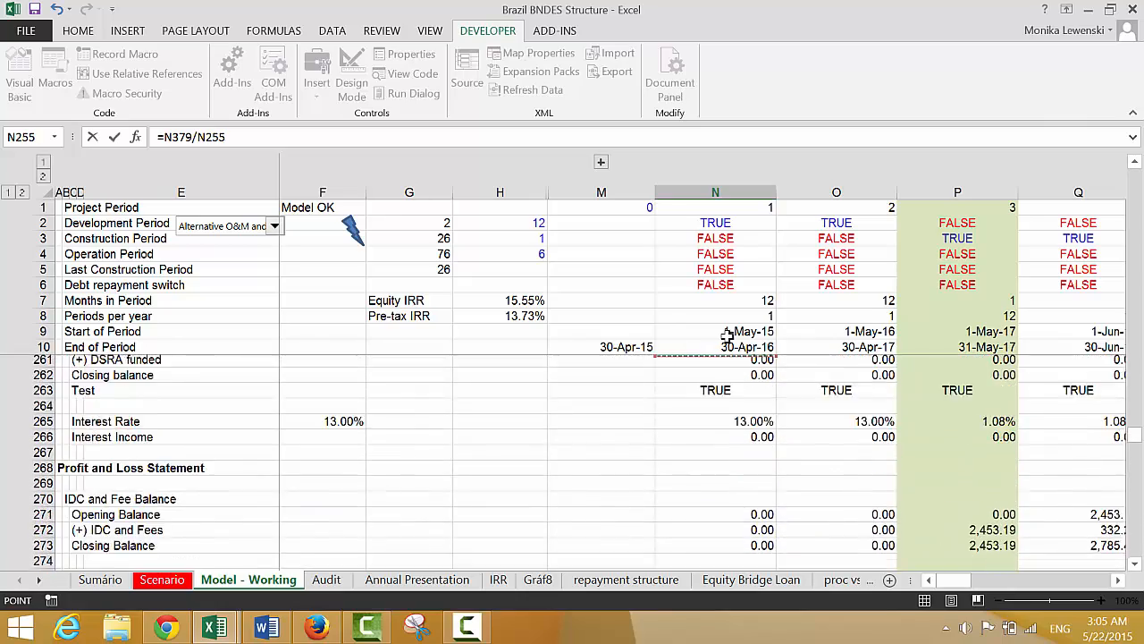
key(Page_Up)
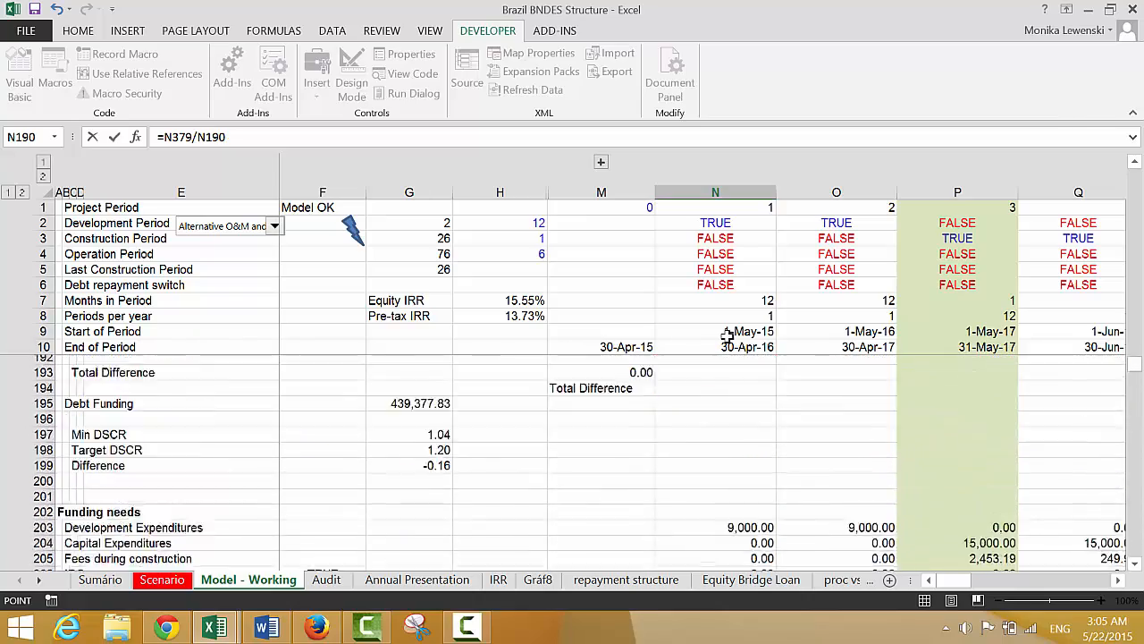
key(Page_Down)
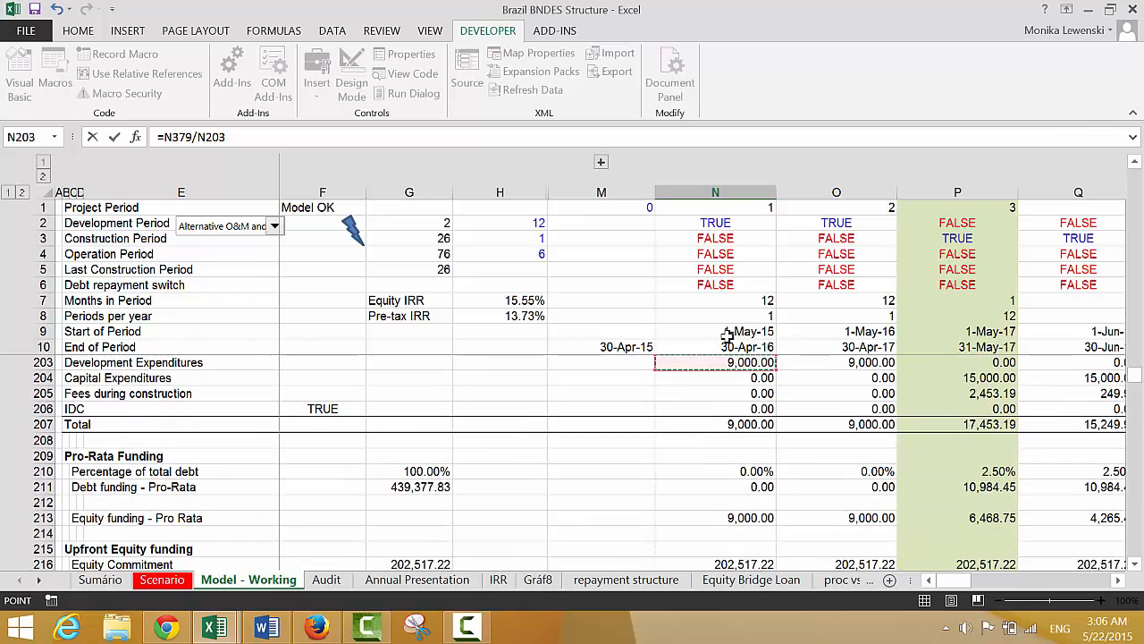
key(Page_Up)
key(Page_Up)
key(Page_Up)
key(Page_Up)
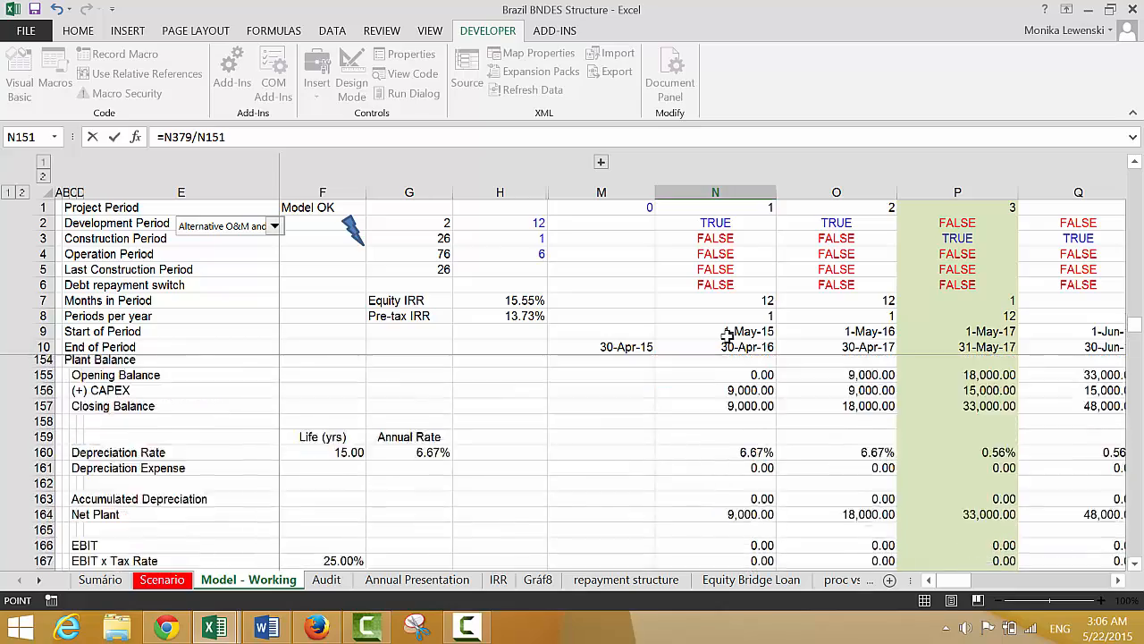
key(Page_Down)
key(Page_Down)
key(Page_Down)
key(Page_Down)
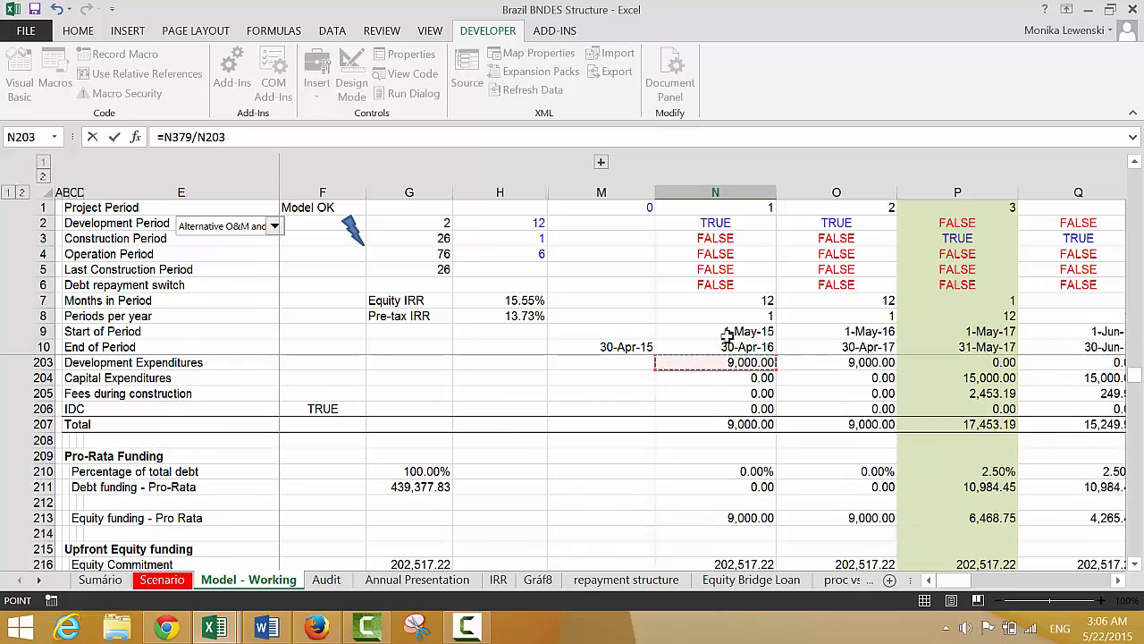
key(Page_Down)
key(Page_Up)
key(Page_Up)
key(Page_Up)
key(Page_Up)
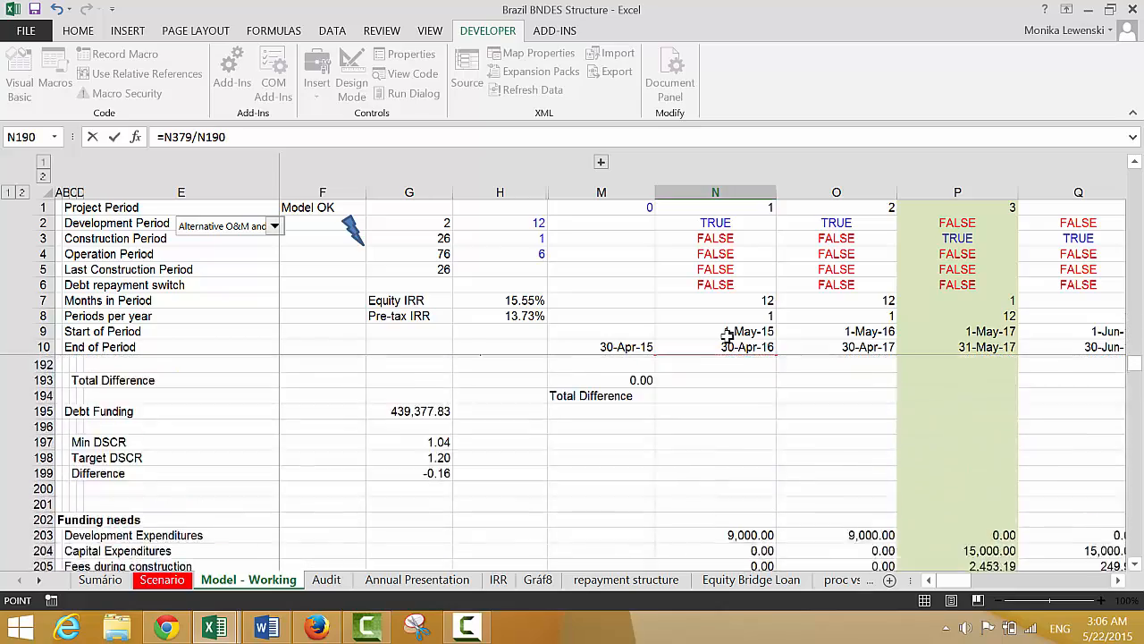
key(Page_Up)
key(Page_Up)
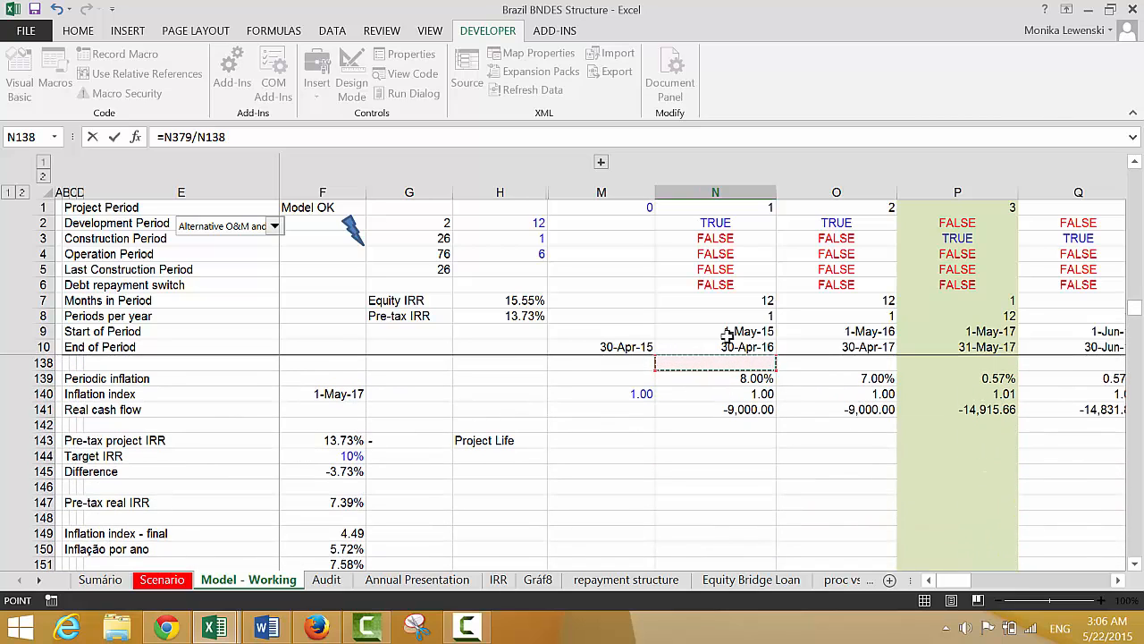
key(Down)
key(Return)
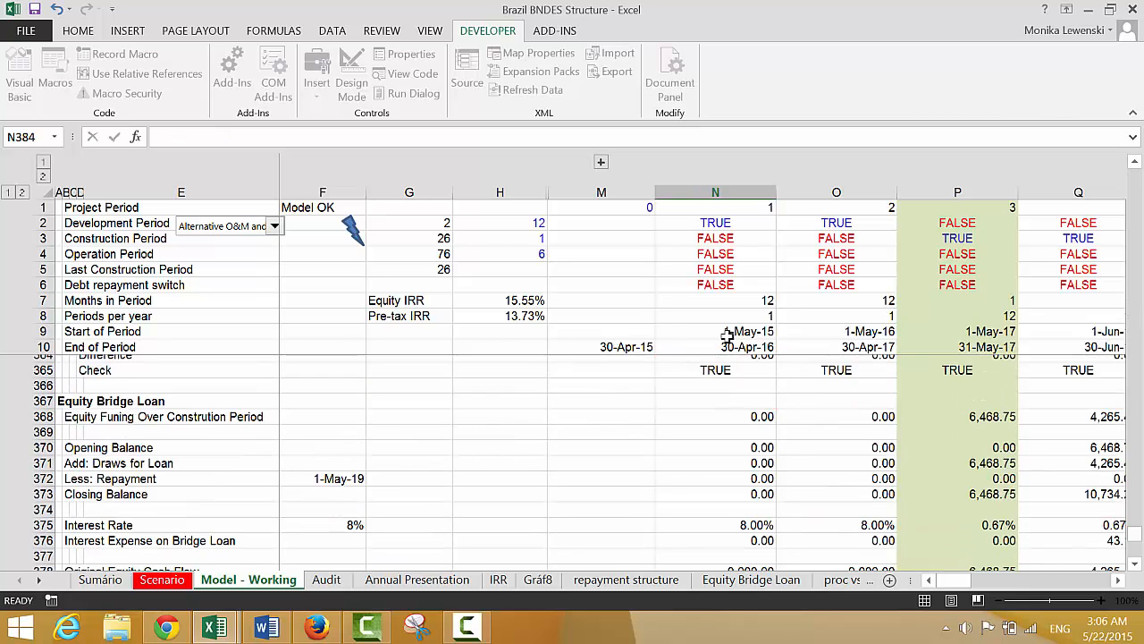
Format N383 with thousands separators and two decimals, and fill its formula across the timeline through HE383
key(Up)
key(ctrl+shift+1)
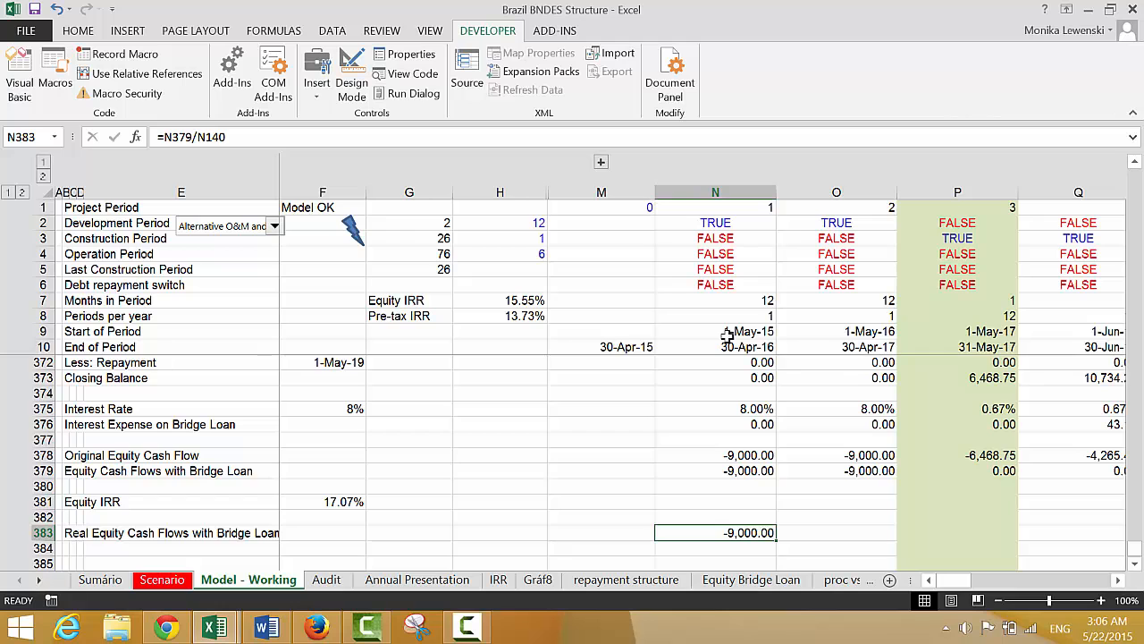
key(ctrl+shift+Right)
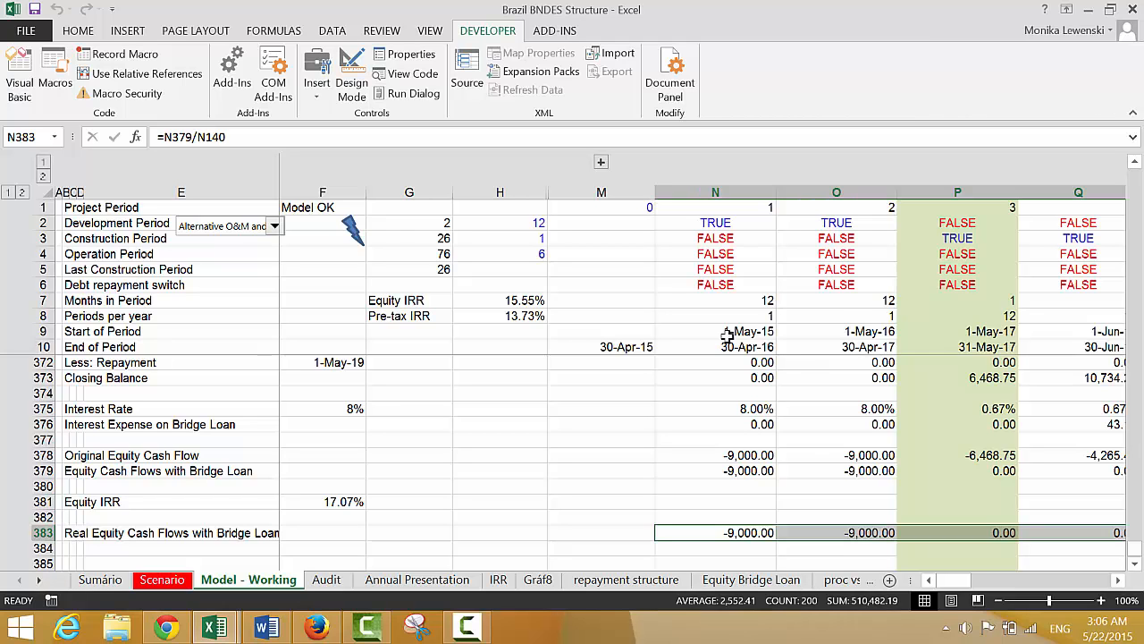
key(Right)
key(Right)
key(Right)
key(Right)
key(Right)
key(Right)
key(Right)
key(Right)
key(Right)
key(Right)
key(Right)
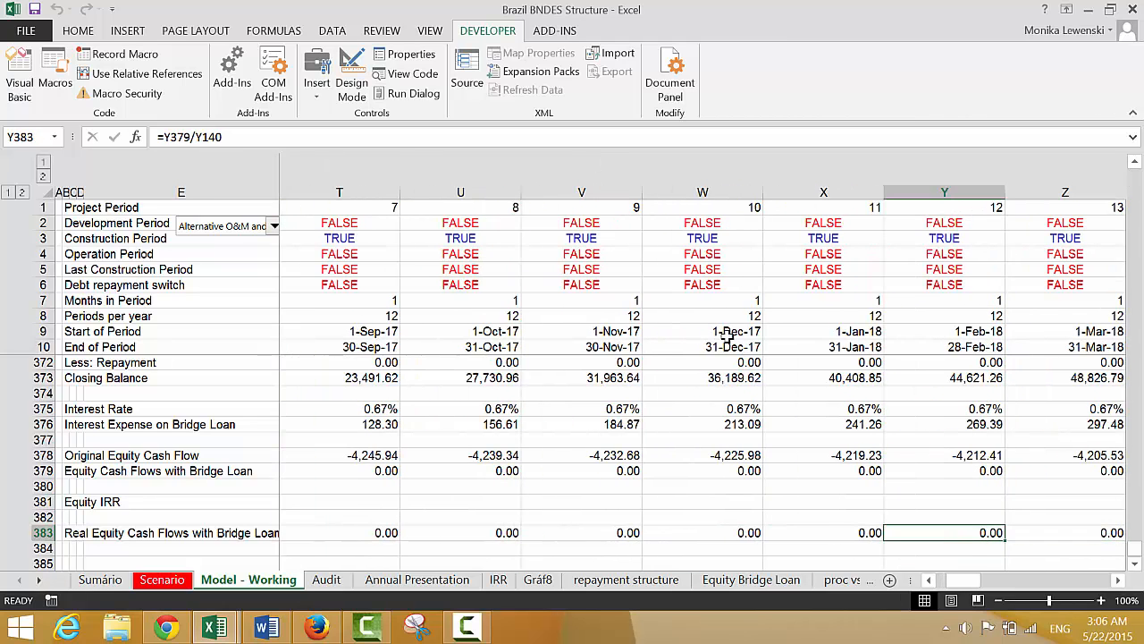
Label row 384 "Real Equity IRR with Bridge Loan" in column B, directly below the real equity cash flows
key(Left)
key(Left)
key(Left)
key(Left)
key(Left)
key(Left)
key(Left)
key(Left)
key(Left)
key(Left)
key(Left)
key(Left)
key(Left)
key(Left)
key(Left)
key(Left)
key(Left)
key(Left)
key(Left)
key(Left)
key(Down)
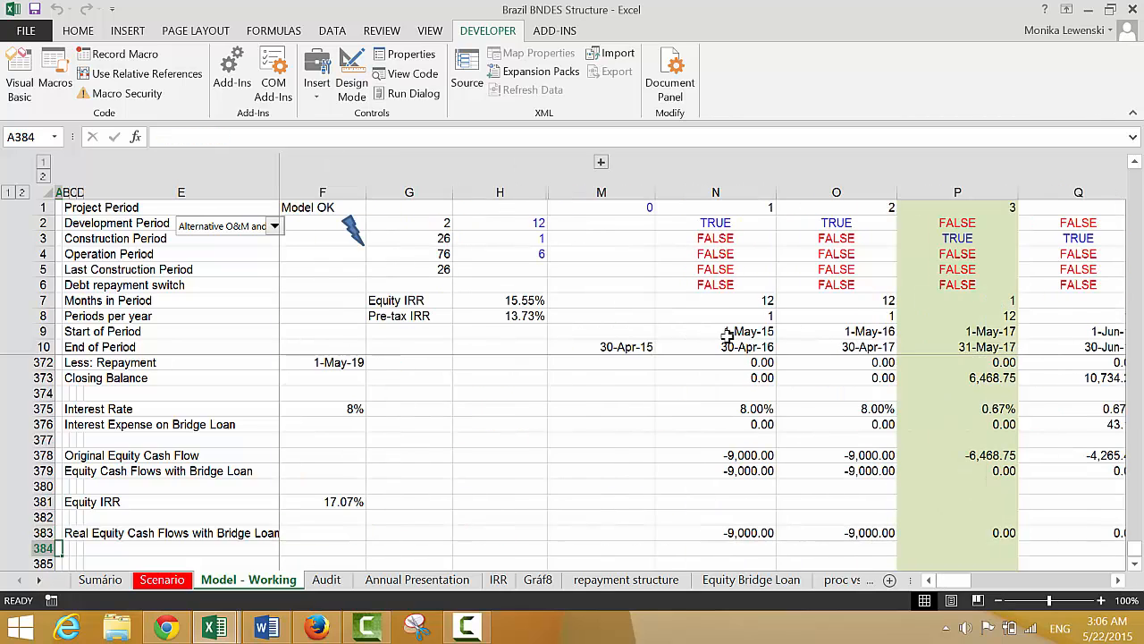
key(Right)
text(Real )
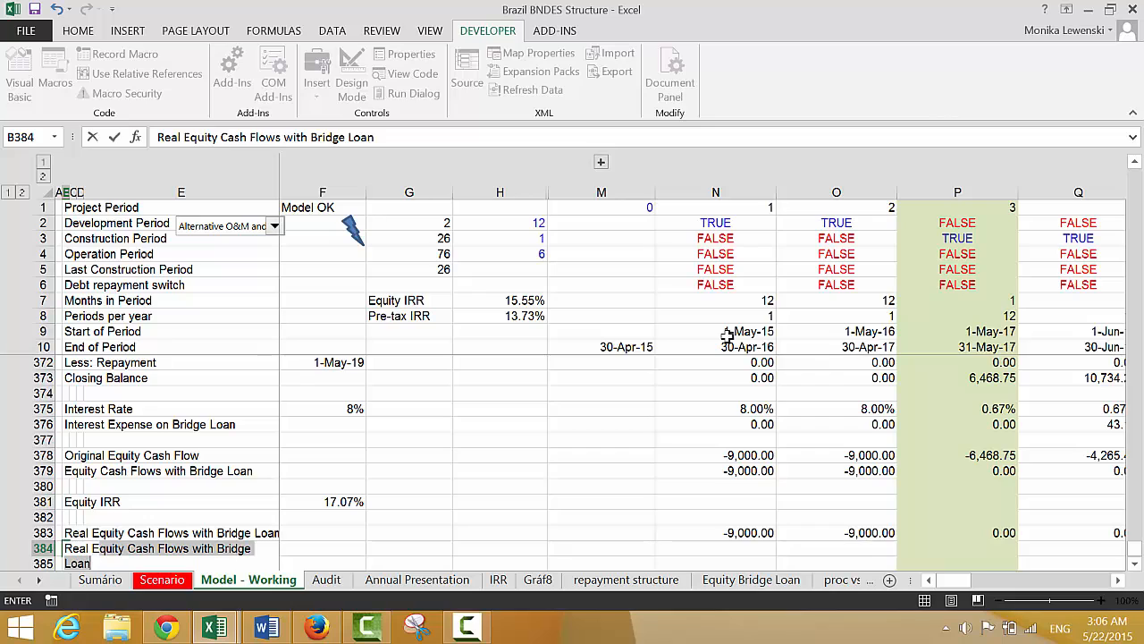
text(Equity IRR wi)
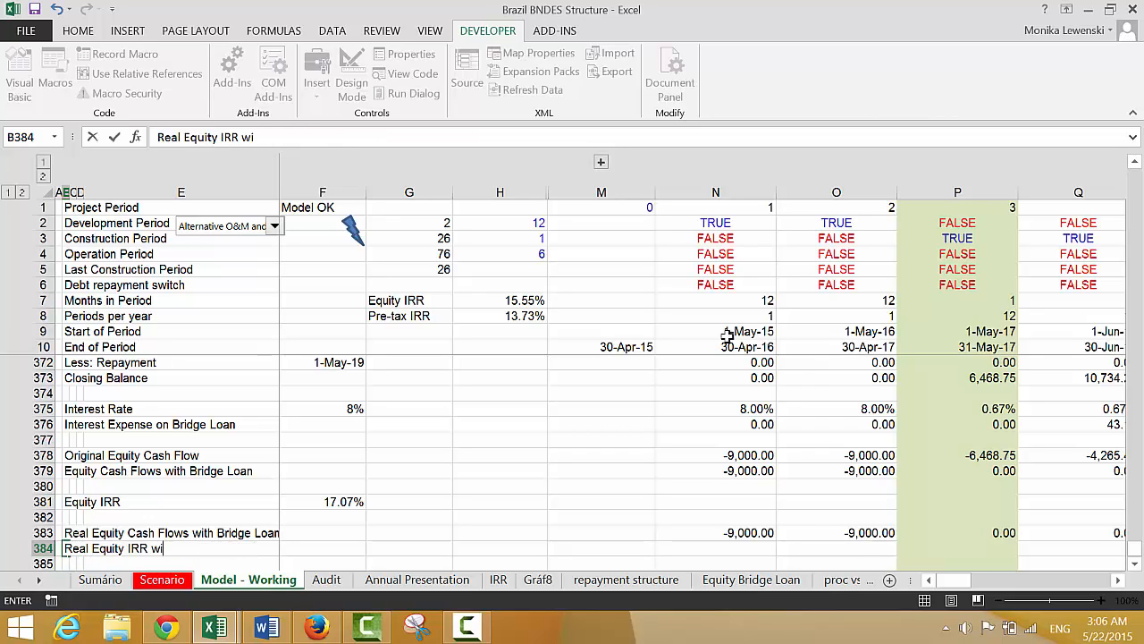
text(th Bridge Loan)
key(Return)
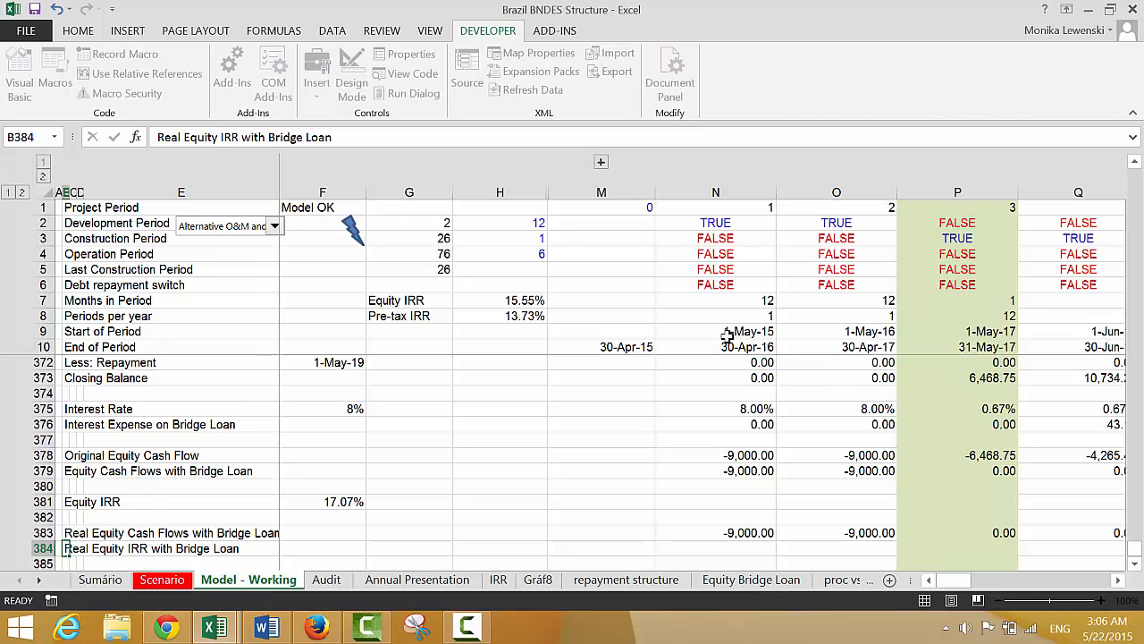
Enter an IRR formula in F384 using the real equity cash flows and the End of Period dates, =IRR(N383:HE383,N10:HE10)
key(Up)
key(Right)
key(Right)
key(Right)
key(Right)
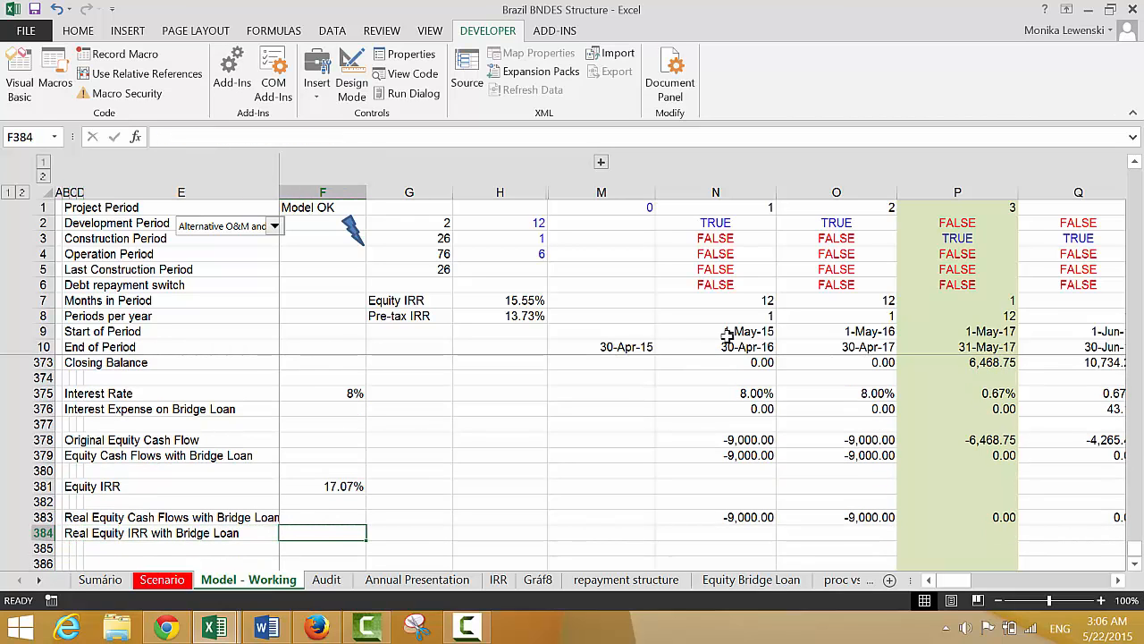
text(=irr()
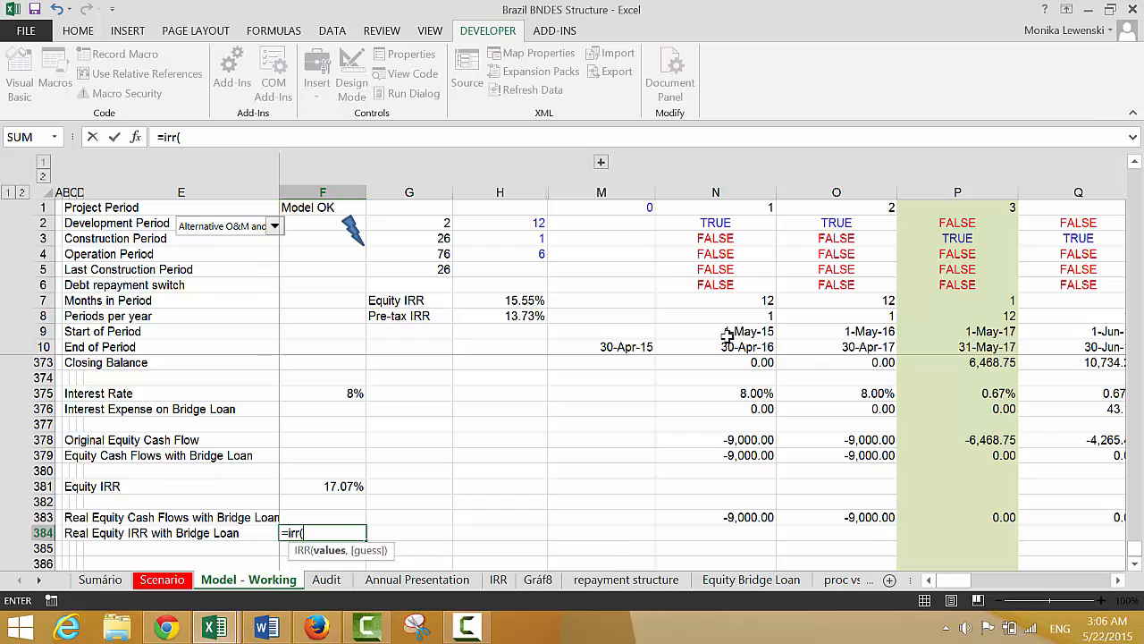
key(Up)
key(Right)
key(Right)
key(Right)
key(Right)
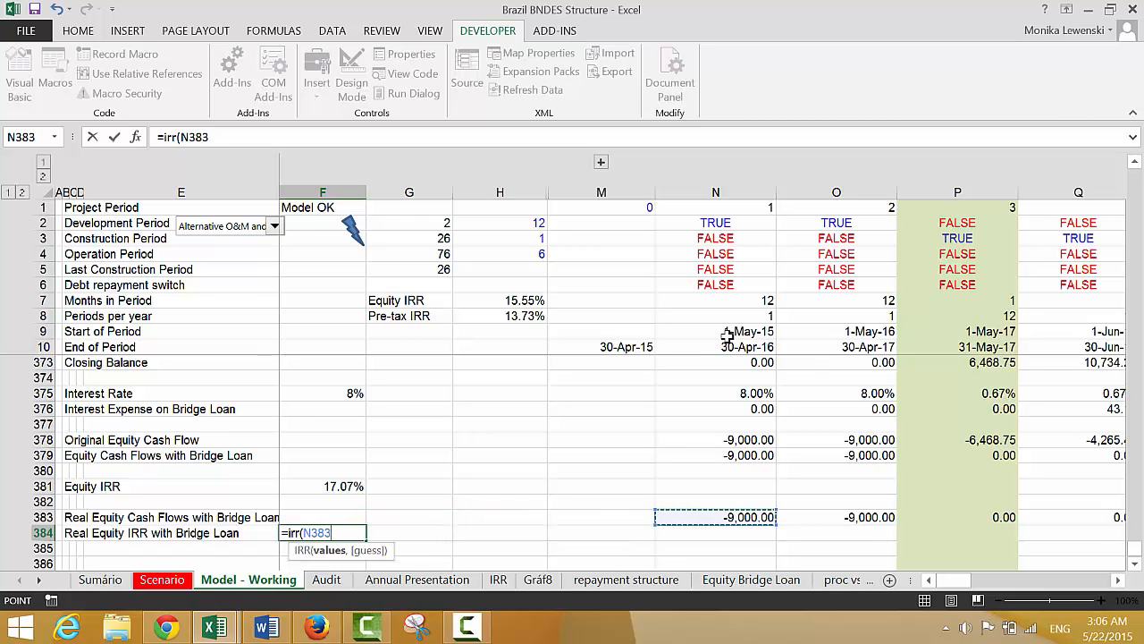
key(ctrl+shift+Right)
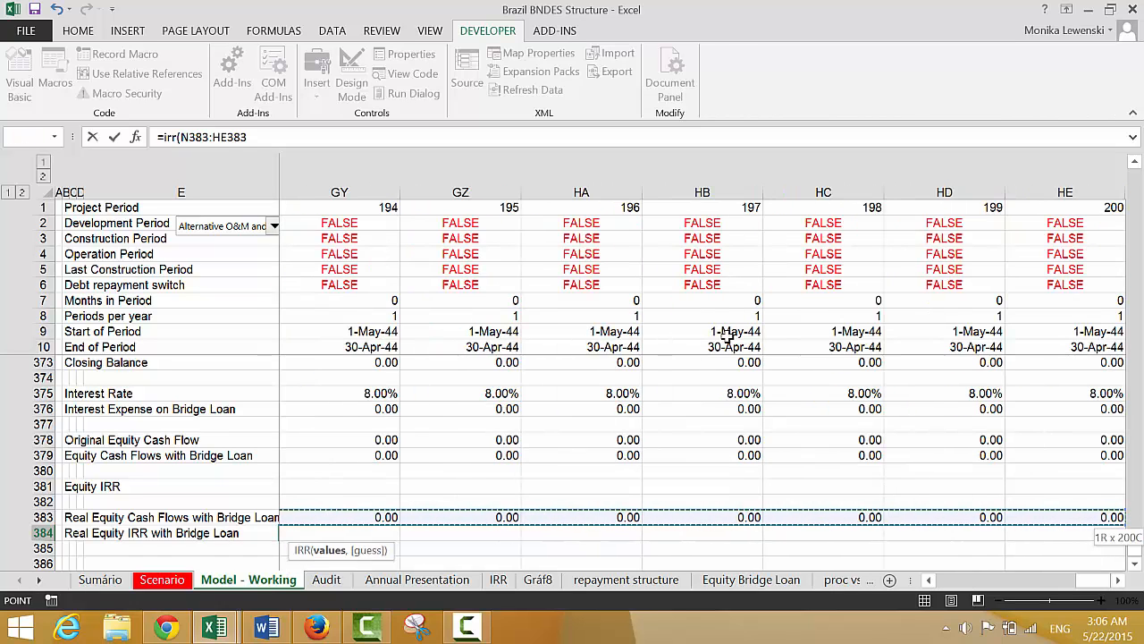
text(,)
key(Right)
key(Right)
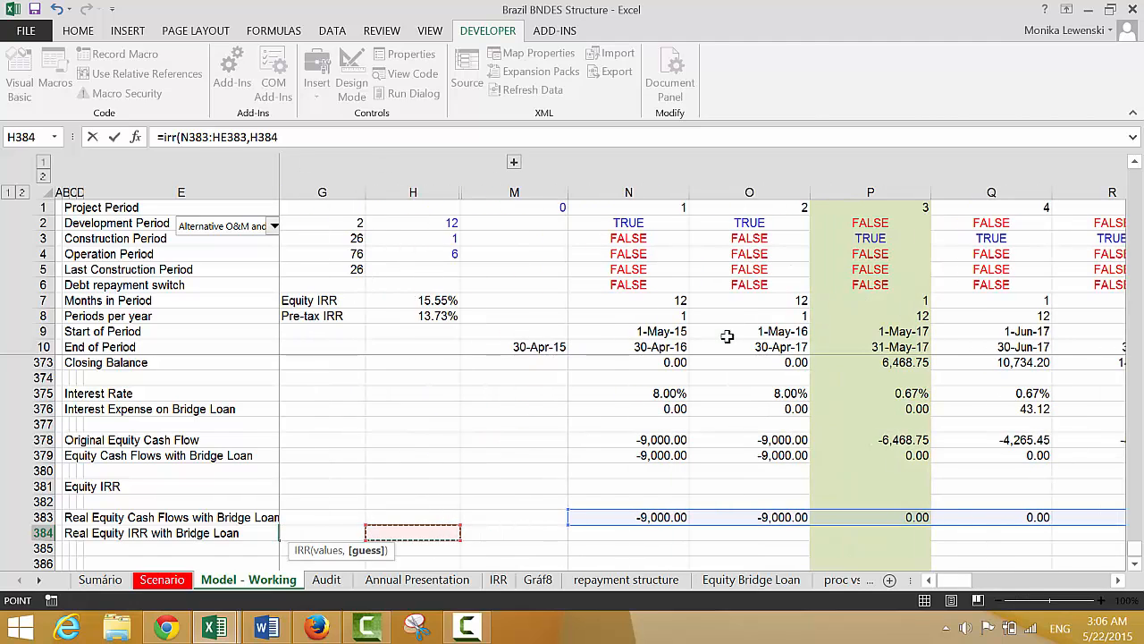
click(666, 344)
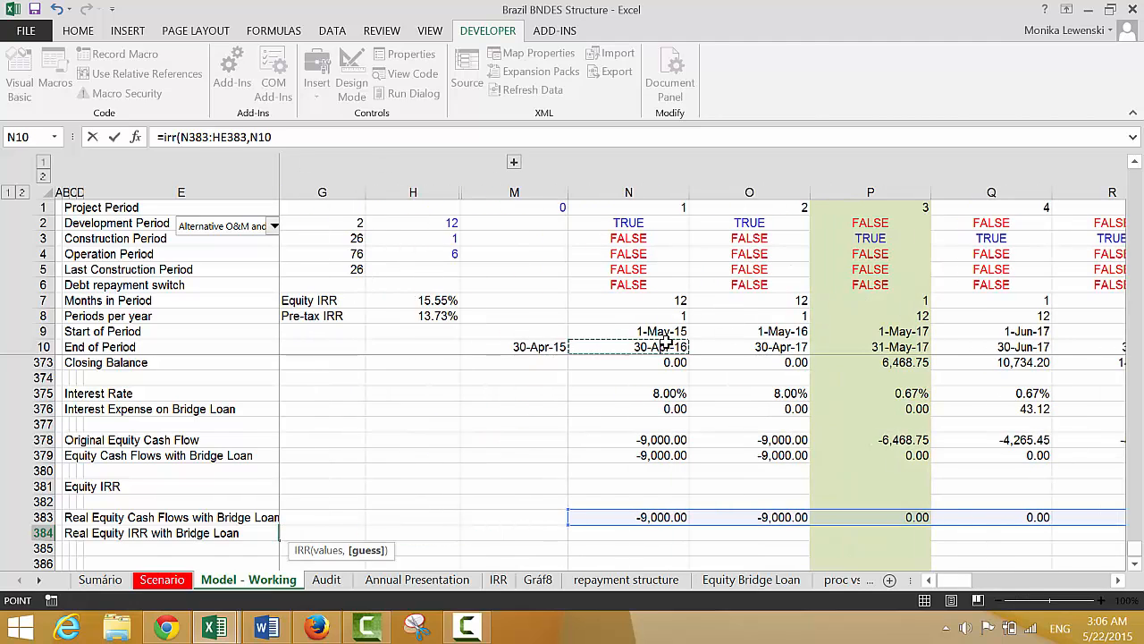
key(ctrl+shift+Right)
key(Return)
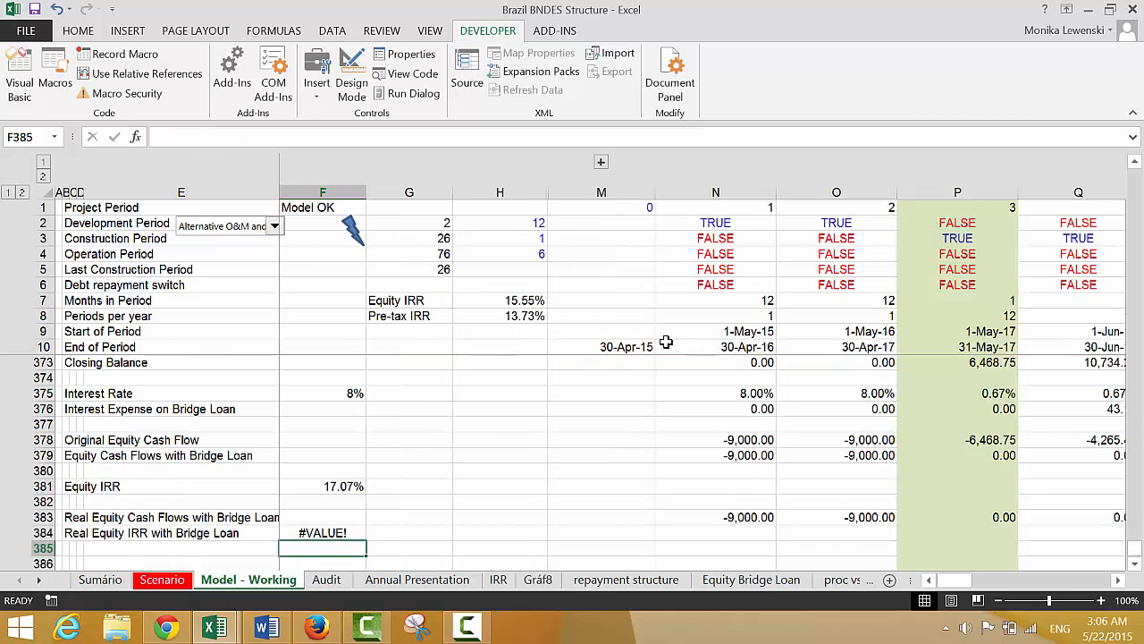
Open the Real Equity IRR with Bridge Loan formula in F384 for editing
key(Up)
key(Right)
key(Right)
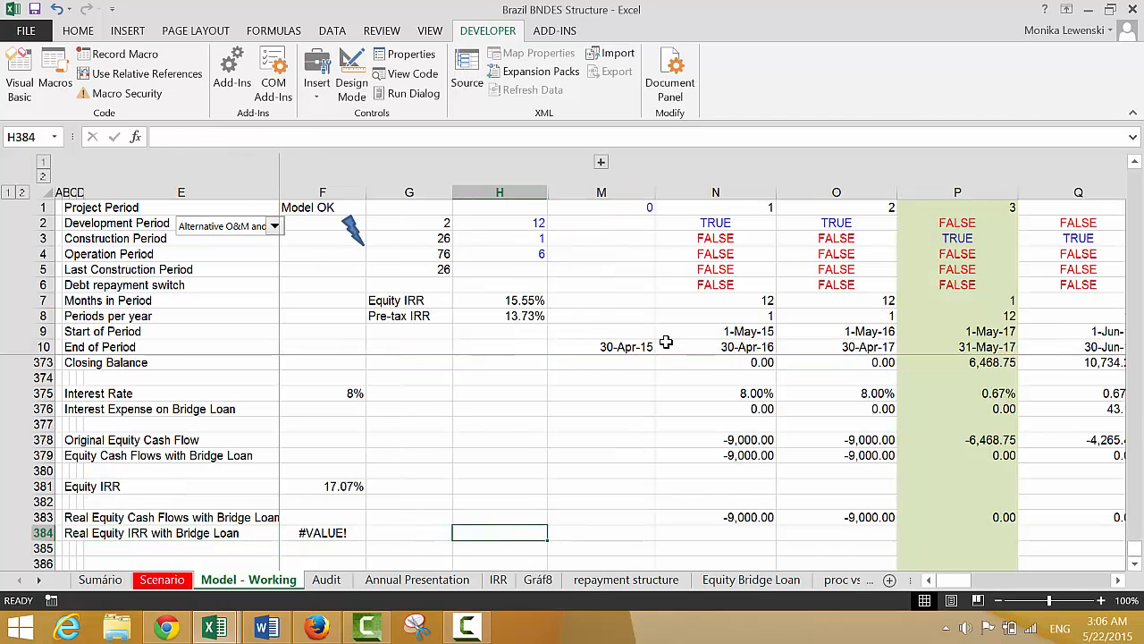
key(Left)
key(Left)
key(F2)
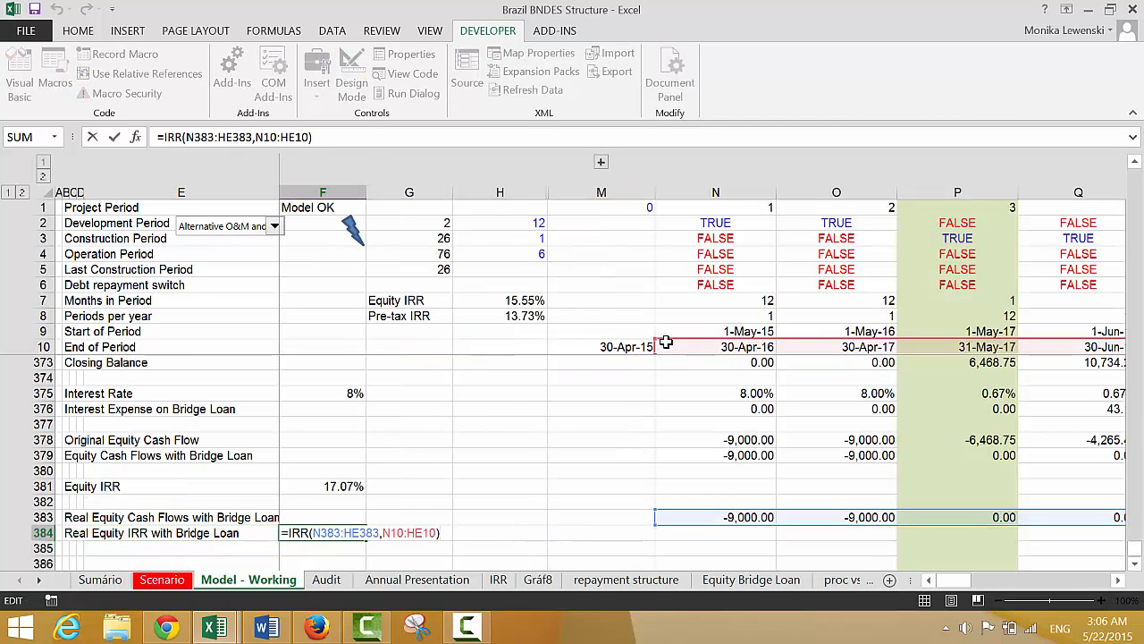
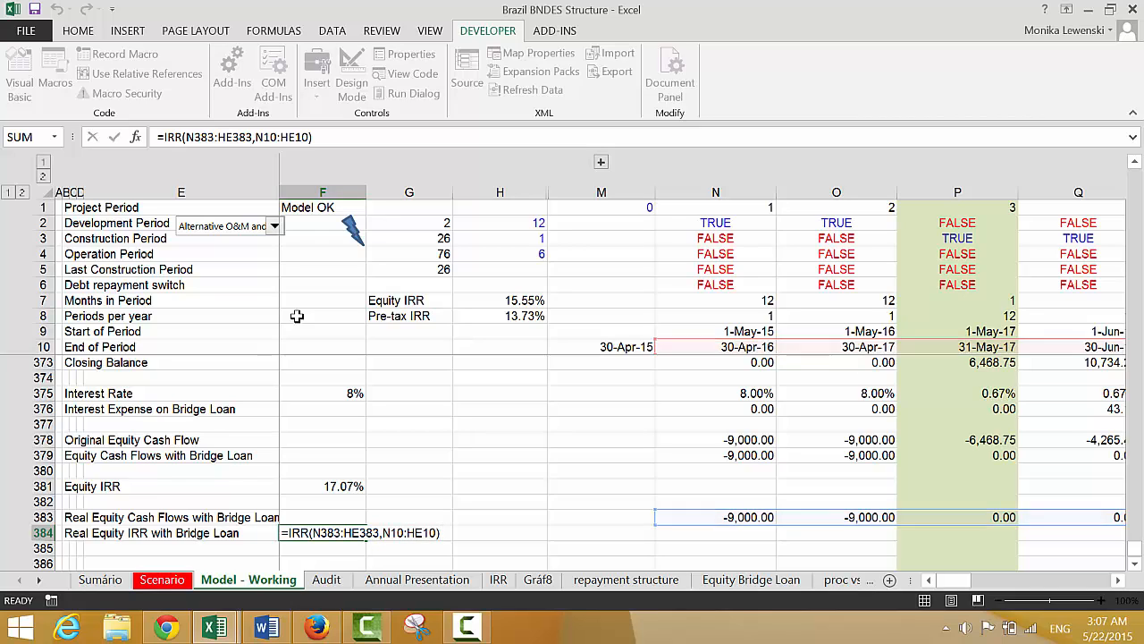
Change the Real Equity IRR with Bridge Loan formula in F384 to =XIRR(N383:HE383,N10:HE10) and show it as a percentage with two decimals
key(ctrl+Return)
key(F2)
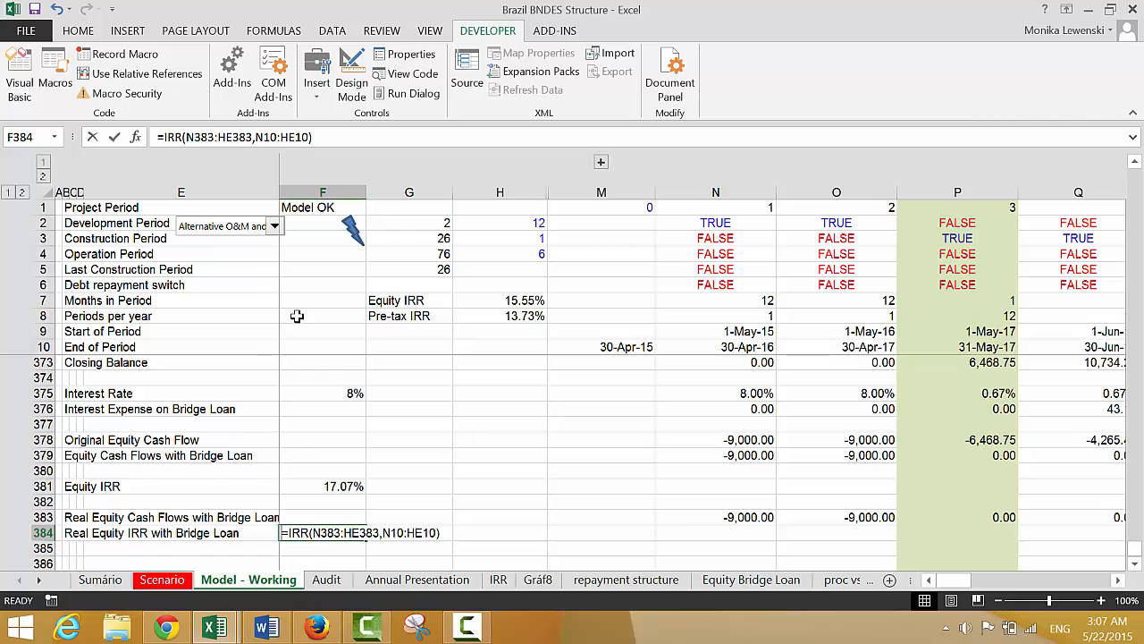
key(Escape)
key(F2)
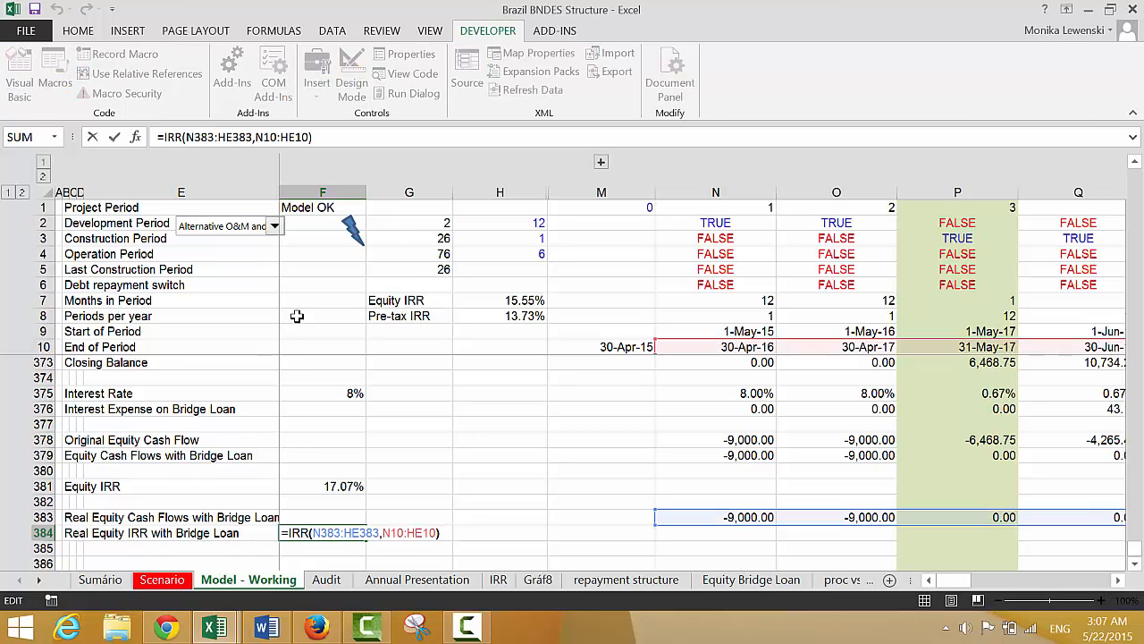
key(Left)
key(Left)
key(Left)
key(Left)
key(Left)
key(Left)
key(Left)
key(Left)
key(Left)
key(Left)
key(Left)
key(Left)
key(Left)
key(Left)
key(Left)
key(Left)
key(Left)
key(Left)
key(Left)
key(Left)
text(X)
key(ctrl+Return)
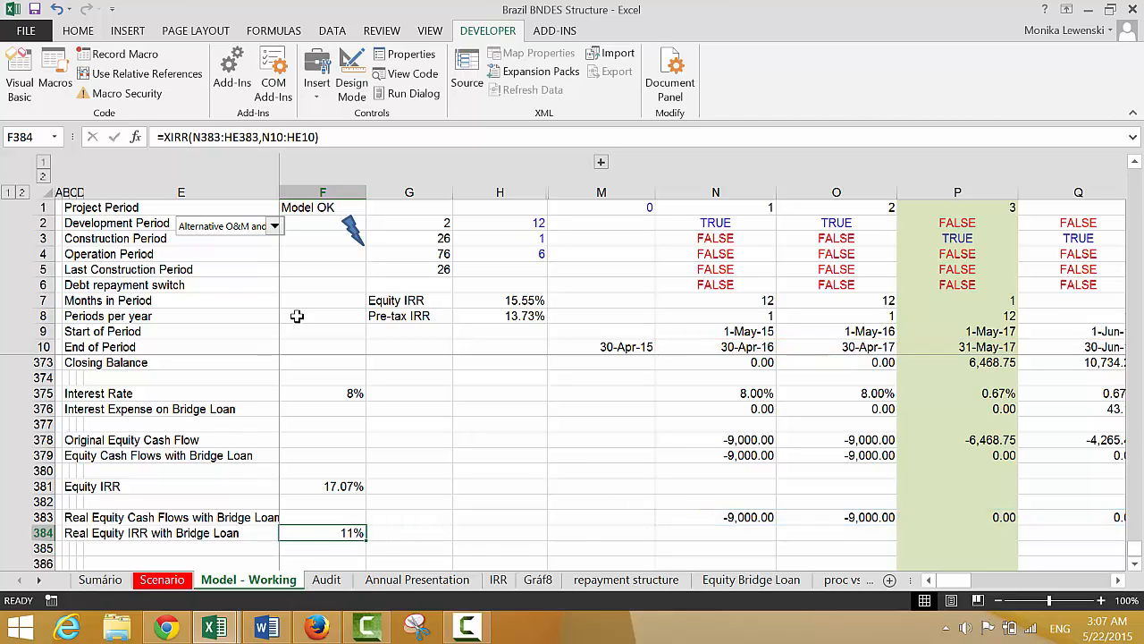
key(Left)
key(Left)
key(Left)
key(Left)
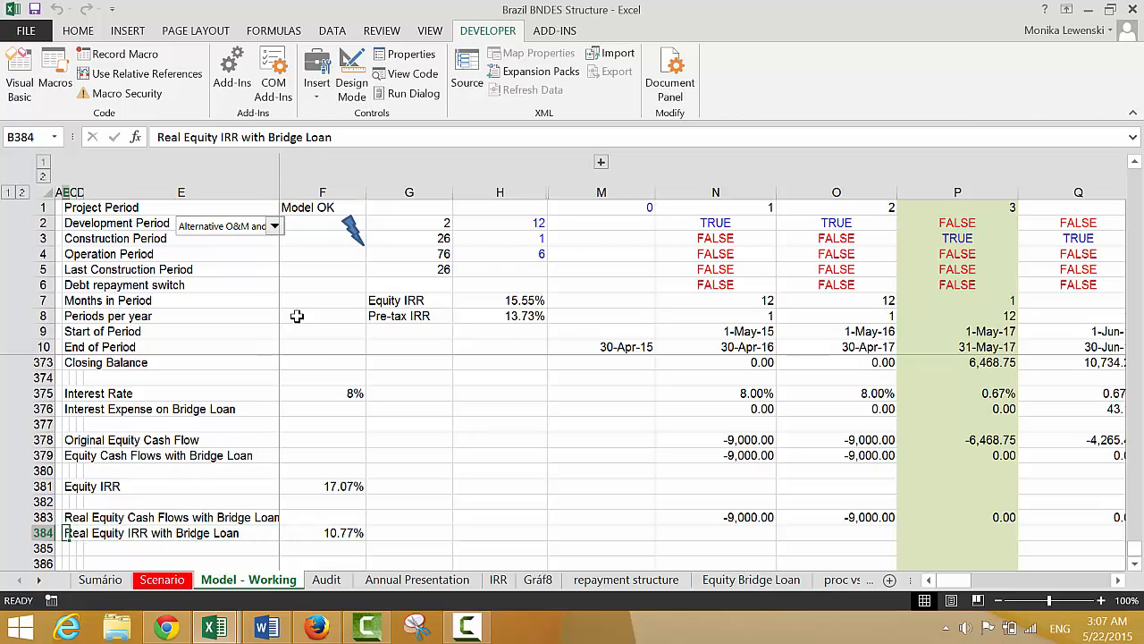
key(Right)
key(Right)
key(Right)
key(Right)
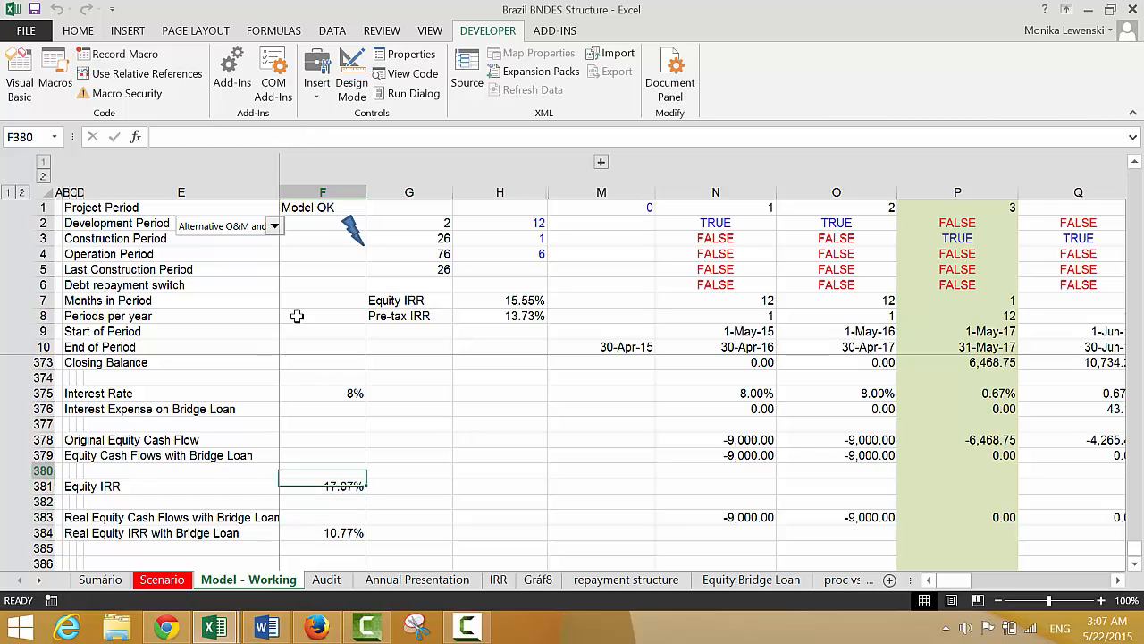
Look back over the income statement, cashflow waterfall, equity IRR and coverage ratio rows above the Equity Bridge Loan section
key(Up)
key(Up)
key(Up)
key(Up)
key(Up)
key(Up)
key(Up)
key(Up)
key(Up)
key(Up)
key(Up)
key(Up)
key(Up)
key(Up)
key(Up)
key(Up)
key(Up)
key(Up)
key(Up)
key(Up)
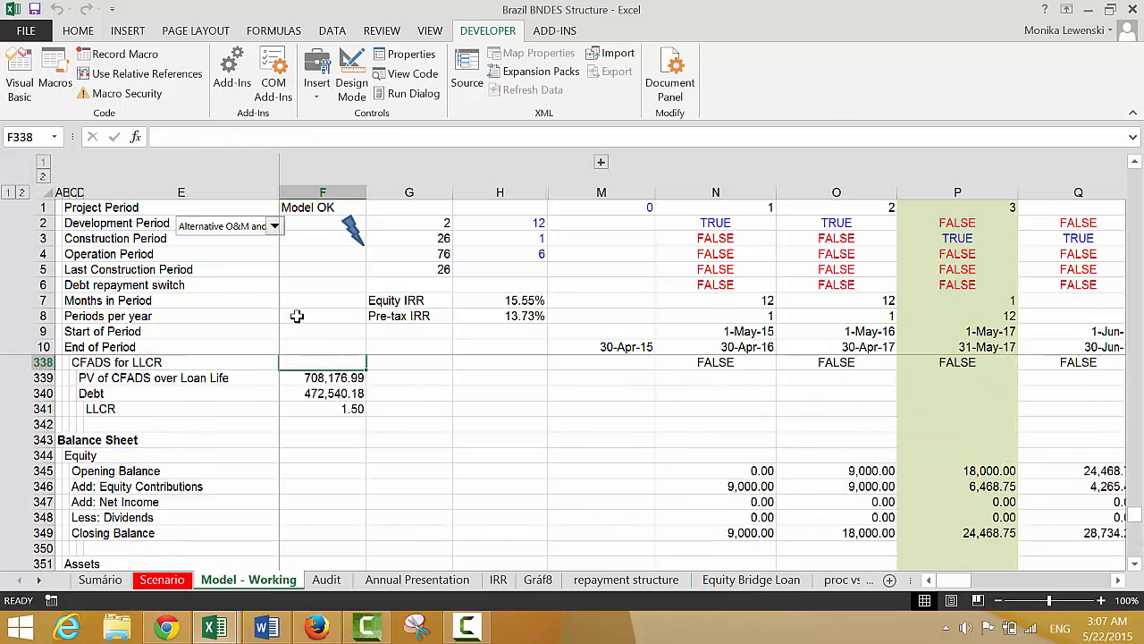
key(Up)
key(Up)
key(Up)
key(Up)
key(Up)
key(Up)
key(Up)
key(Up)
key(Up)
key(Up)
key(Up)
key(Up)
key(Up)
key(Up)
key(Up)
key(Up)
key(Up)
key(Up)
key(Up)
key(Up)
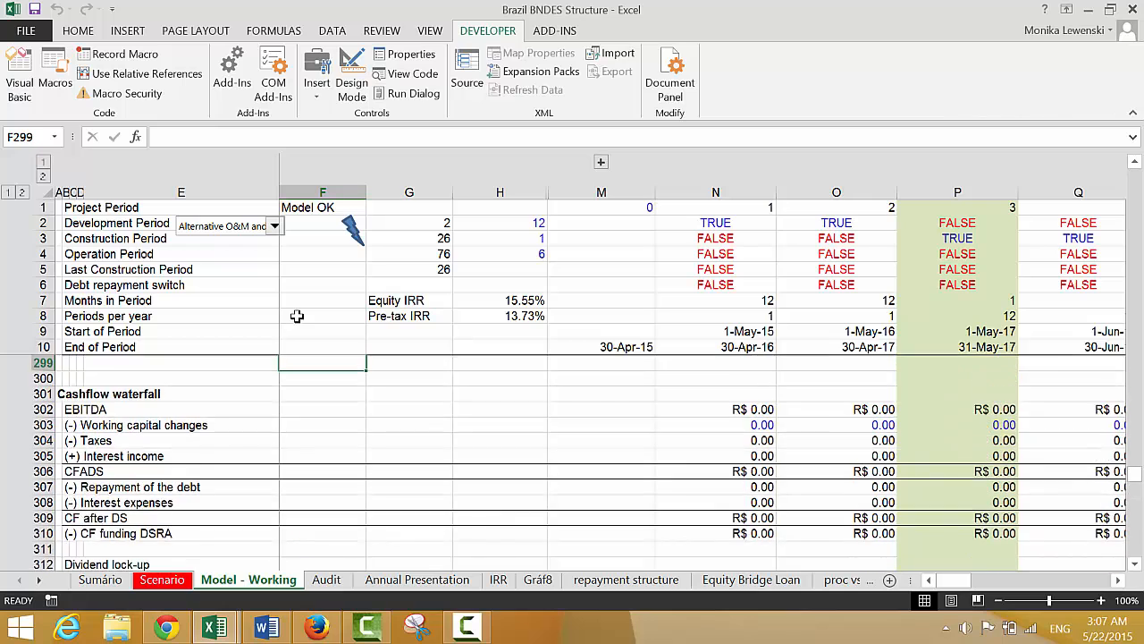
key(Up)
key(Up)
key(Up)
key(Up)
key(Up)
key(Up)
key(Up)
key(Up)
key(Up)
key(Up)
key(Up)
key(Up)
key(Up)
key(Up)
key(Up)
key(Up)
key(Up)
key(Up)
key(Up)
key(Up)
key(Up)
key(Up)
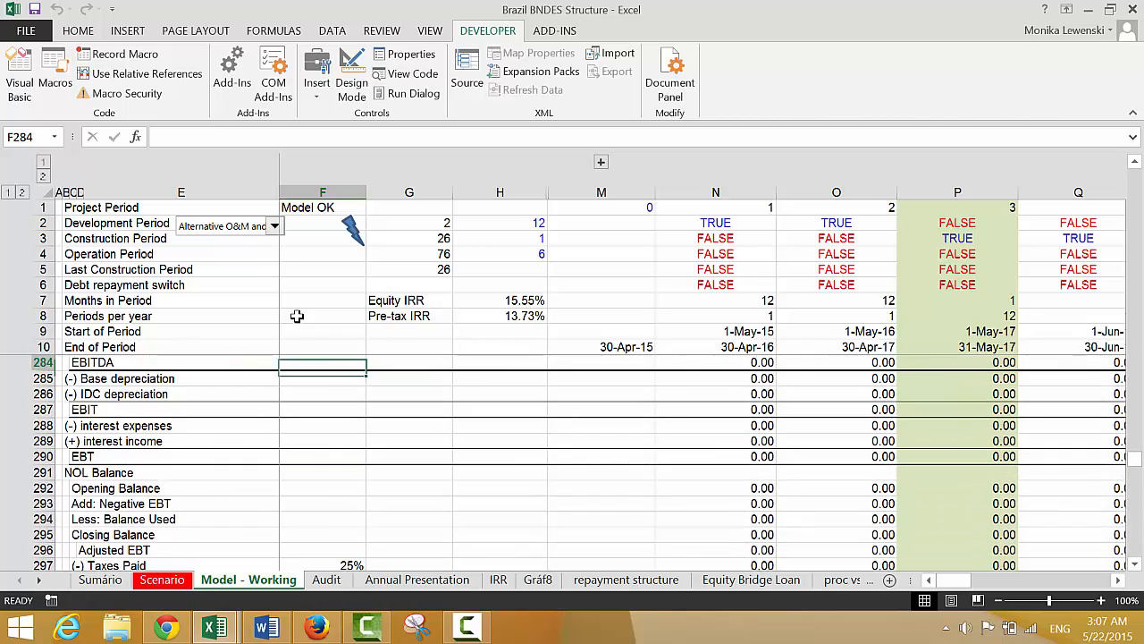
key(Down)
key(Down)
key(Down)
key(Down)
key(Down)
key(Down)
key(Down)
key(Down)
key(Down)
key(Down)
key(Down)
key(Down)
key(Down)
key(Down)
key(Down)
key(Down)
key(Down)
key(Down)
key(Down)
key(Down)
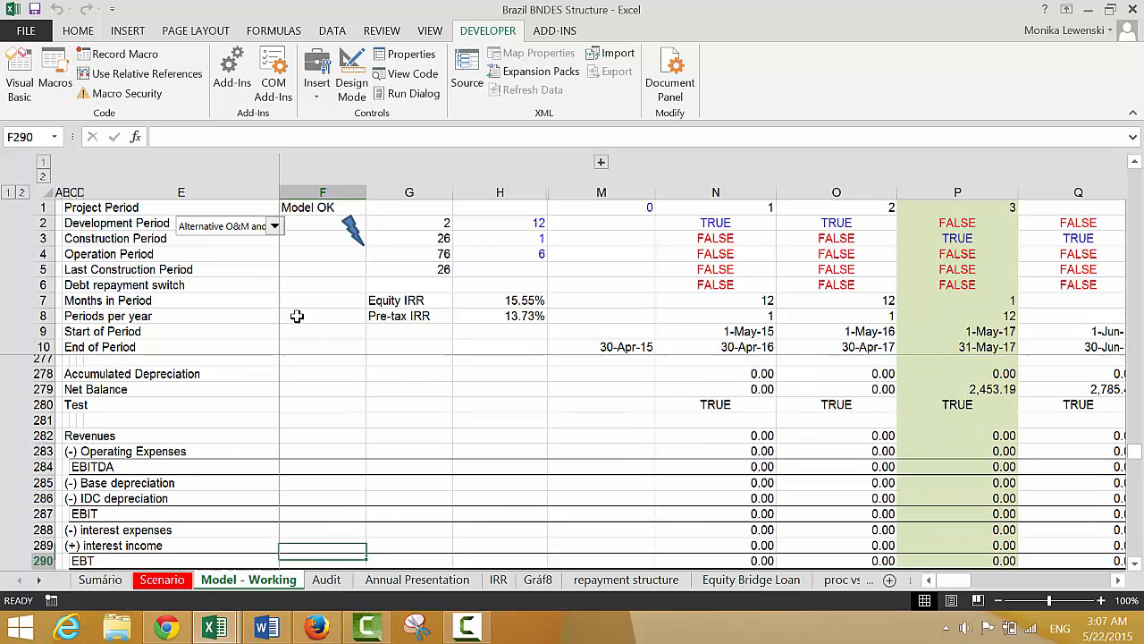
key(Down)
key(Down)
key(Down)
key(Down)
key(Down)
key(Down)
key(Down)
key(Down)
key(Down)
key(Down)
key(Down)
key(Down)
key(Down)
key(Down)
key(Down)
key(Down)
key(Down)
key(Down)
key(Down)
key(Down)
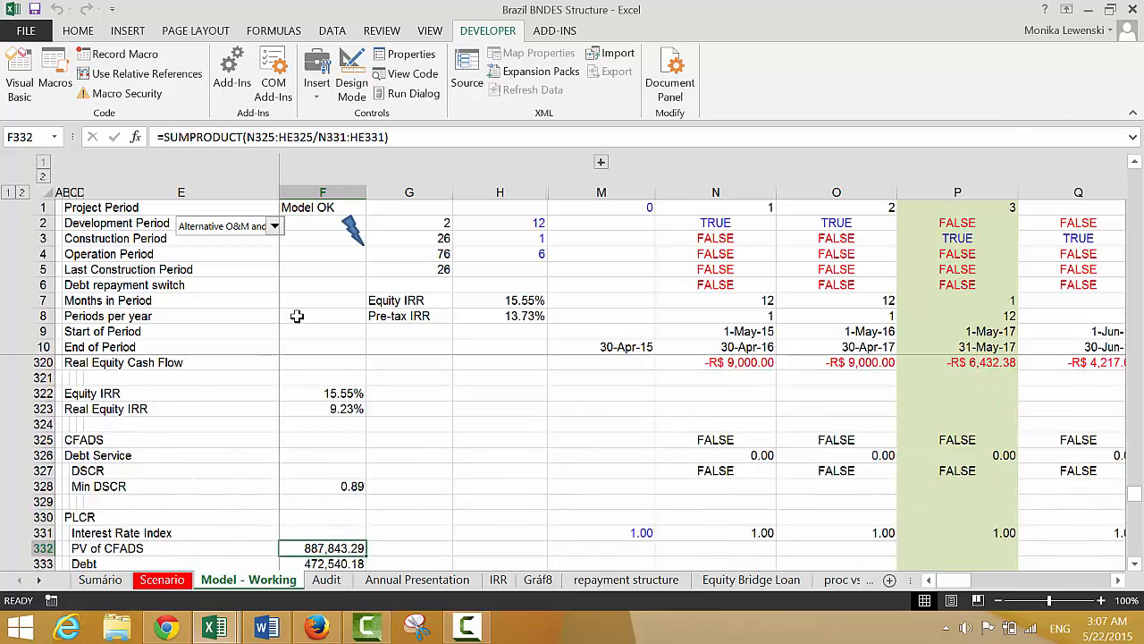
key(Down)
key(Down)
key(Down)
key(Down)
key(Down)
key(Down)
key(Down)
key(Down)
key(Down)
key(Down)
key(Down)
key(Down)
key(Down)
key(Down)
key(Down)
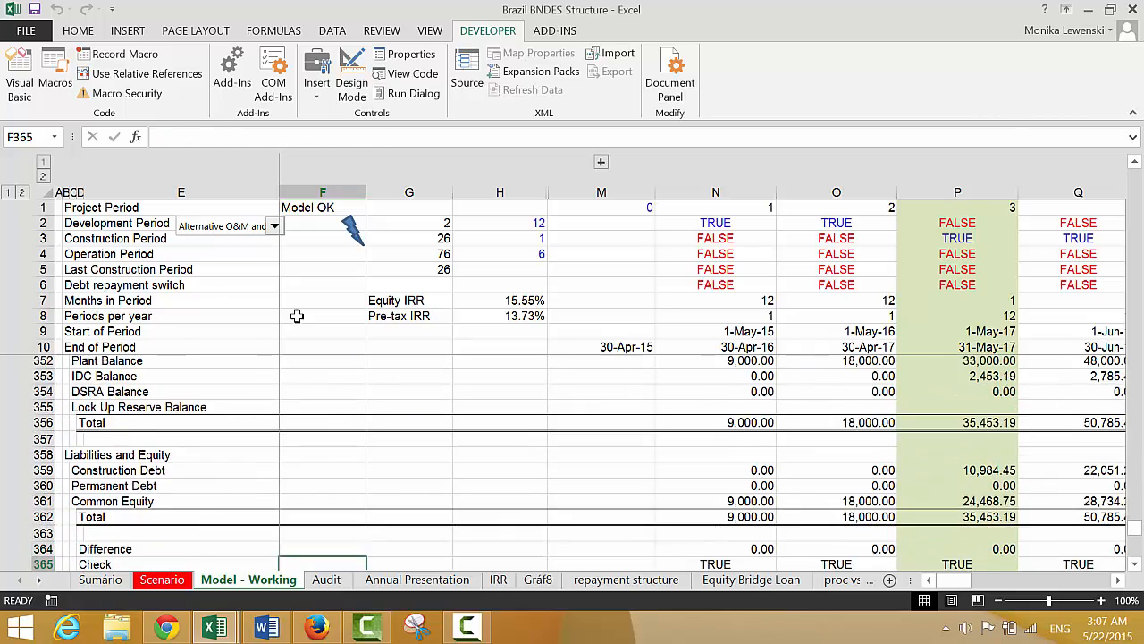
key(Down)
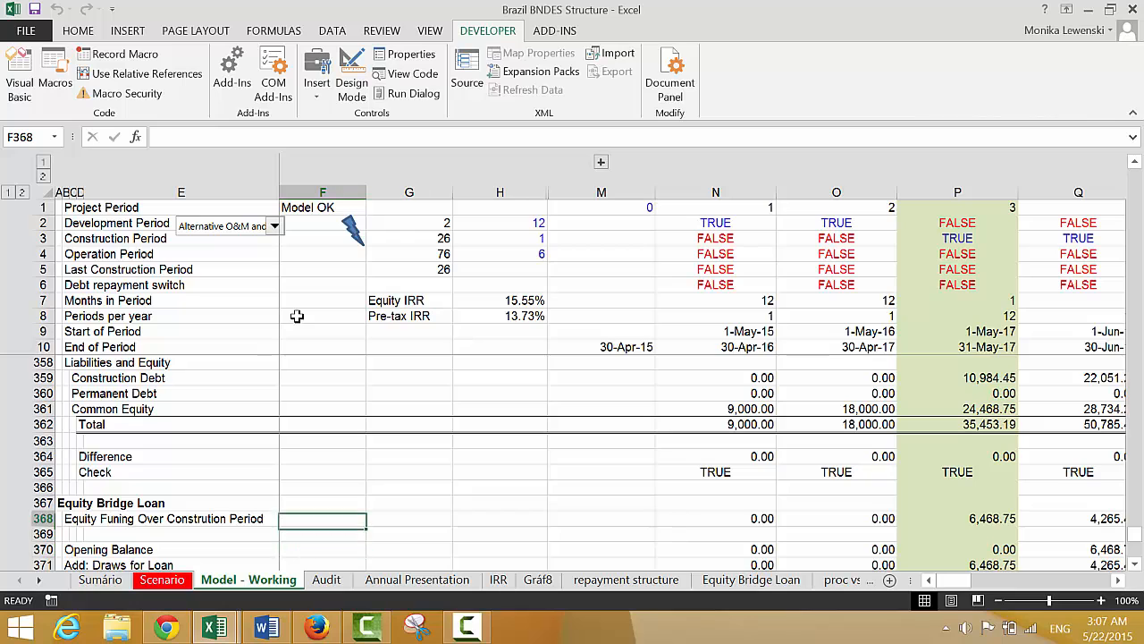
Examine the Balance Sheet's equity, assets, and liabilities and equity rows for where the bridge loan belongs
key(Up)
key(Up)
key(Up)
key(Up)
key(Up)
key(Up)
key(Up)
key(Up)
key(Up)
key(Up)
key(Up)
key(Up)
key(Up)
key(Up)
key(Up)
key(Up)
key(Up)
key(Up)
key(Up)
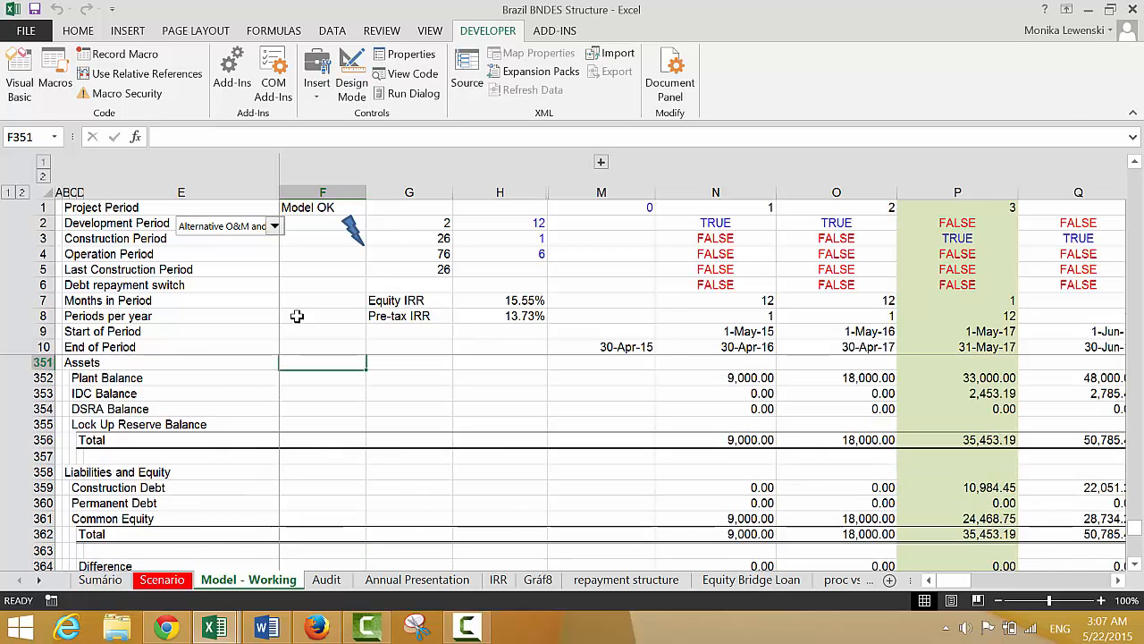
key(Up)
key(Up)
key(Up)
key(Up)
key(Up)
key(Up)
key(Up)
key(Up)
key(Up)
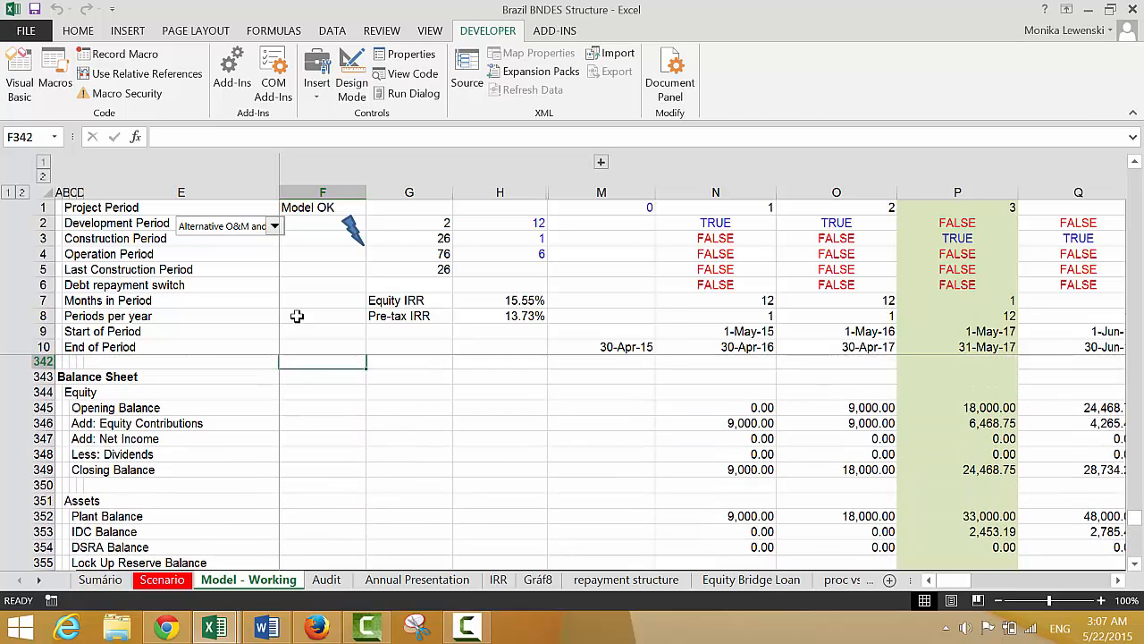
key(Down)
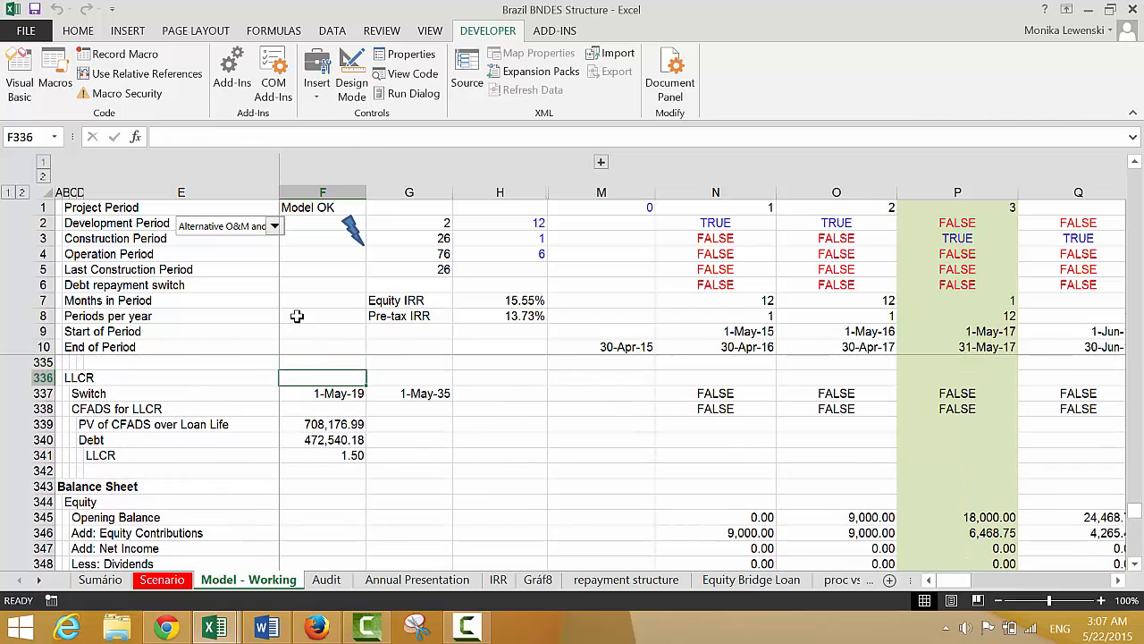
key(Down)
key(Down)
key(Down)
key(Down)
key(Down)
key(Down)
key(Down)
key(Down)
key(Down)
key(Down)
key(Down)
key(Down)
key(Down)
key(Down)
key(Down)
key(Down)
key(Down)
key(Down)
key(Down)
key(Down)
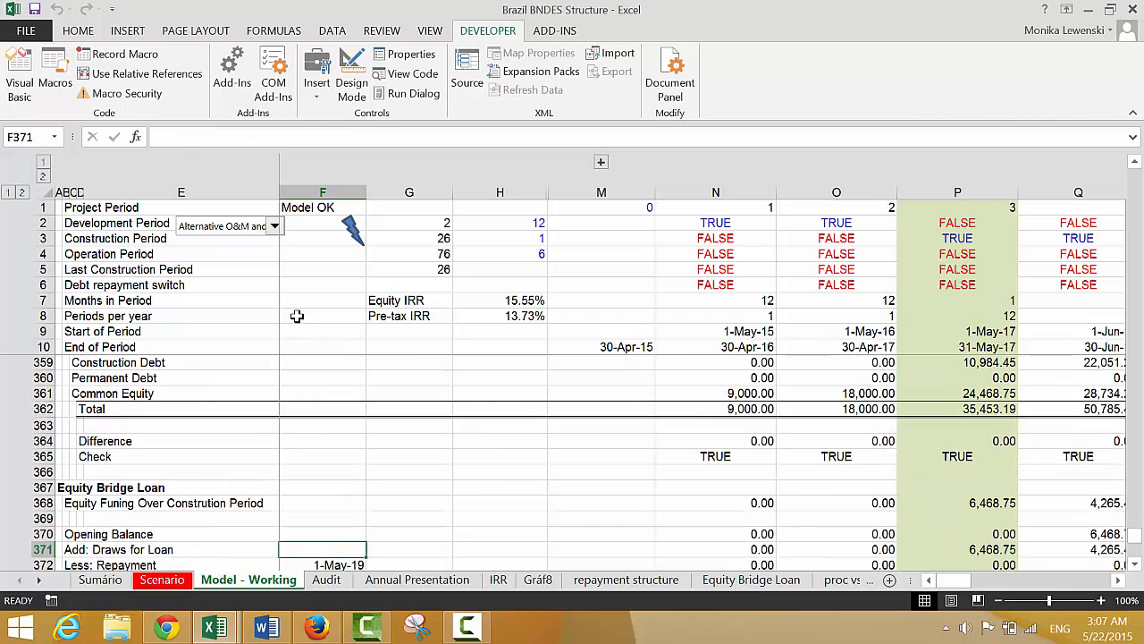
key(Up)
key(Up)
key(Up)
key(Up)
key(Up)
key(Up)
key(Up)
key(Up)
key(Up)
key(Up)
key(Up)
key(Up)
key(Up)
key(Up)
key(Up)
key(Up)
key(Up)
key(Up)
key(Up)
key(Up)
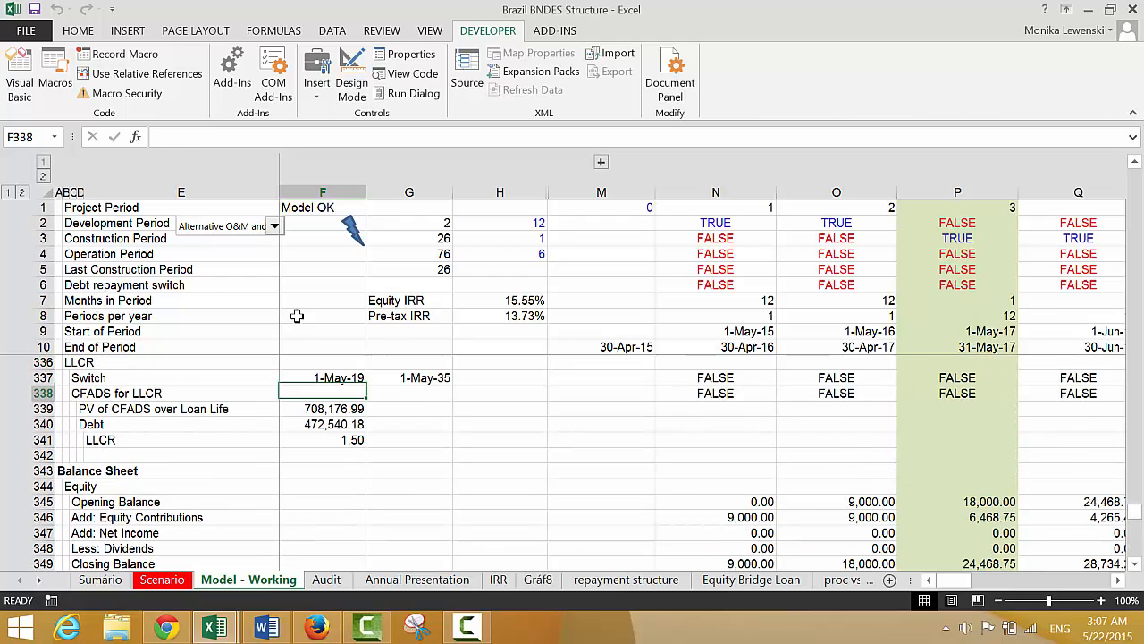
key(Down)
key(Down)
key(Down)
key(Down)
key(Down)
key(Down)
key(Down)
key(Down)
key(Down)
key(Down)
key(Down)
key(Down)
key(Down)
key(Down)
key(Down)
key(Down)
key(Down)
key(Down)
key(Down)
key(Down)
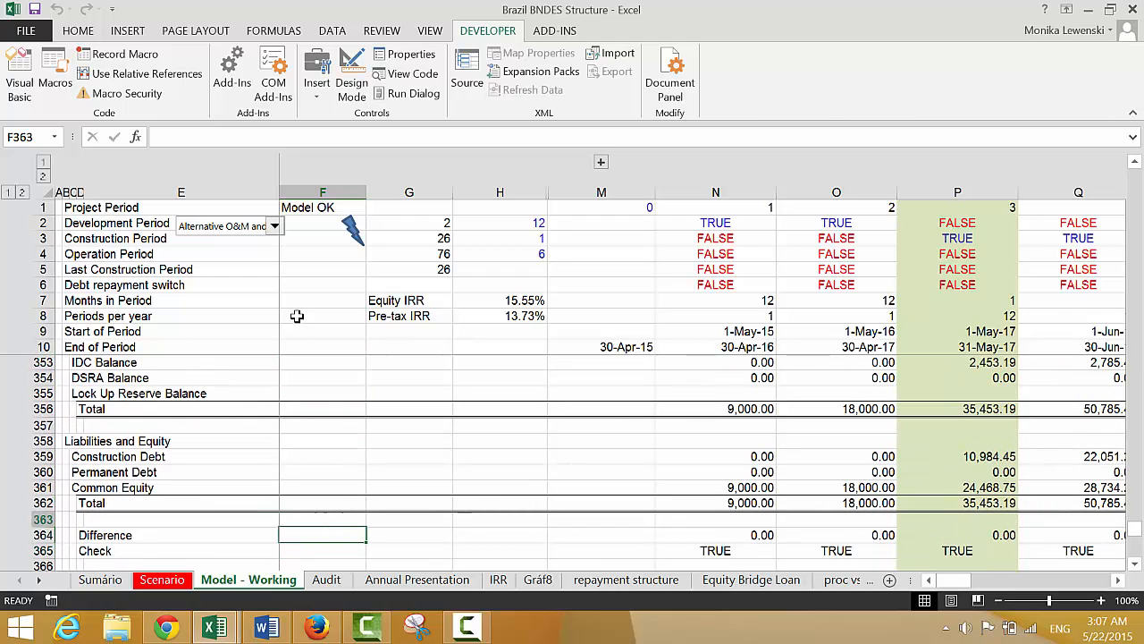
Insert a row above Common Equity in the balance sheet's Liabilities and Equity block and label it "Equity Bridge Loan" in C361
key(Up)
key(Up)
key(Left)
key(Left)
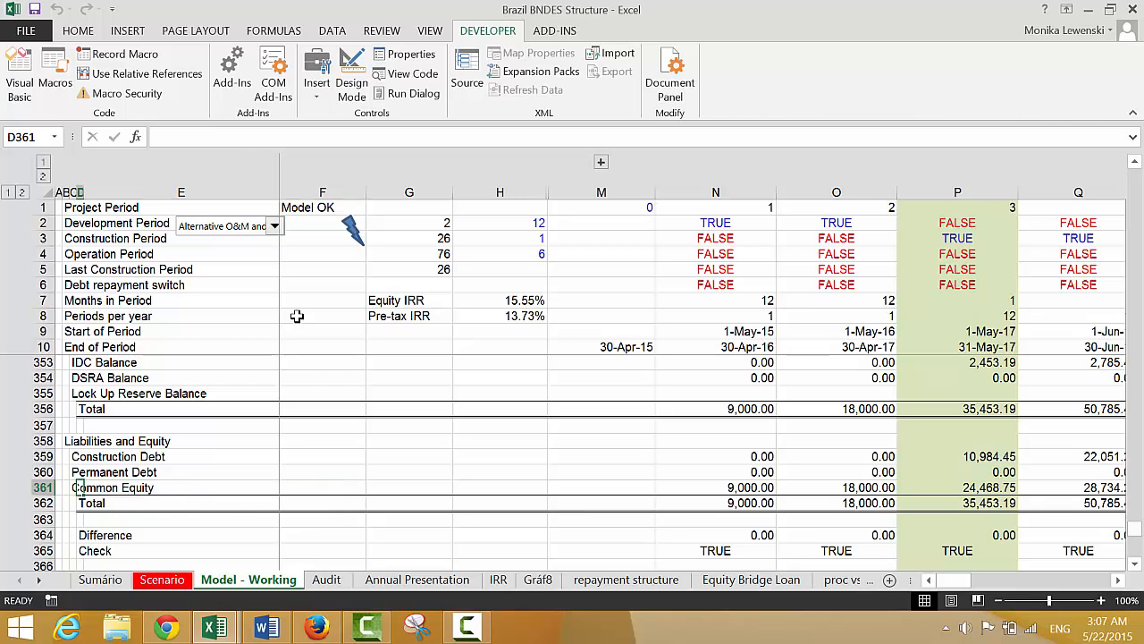
key(shift+space)
key(ctrl+c)
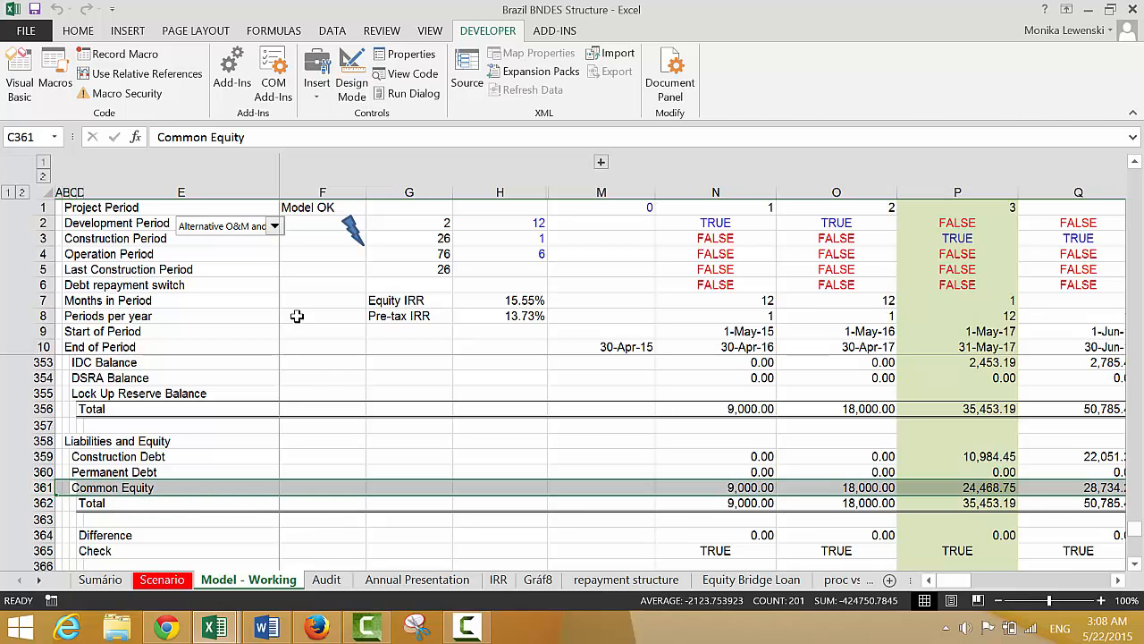
key(ctrl+shift+plus)
key(Right)
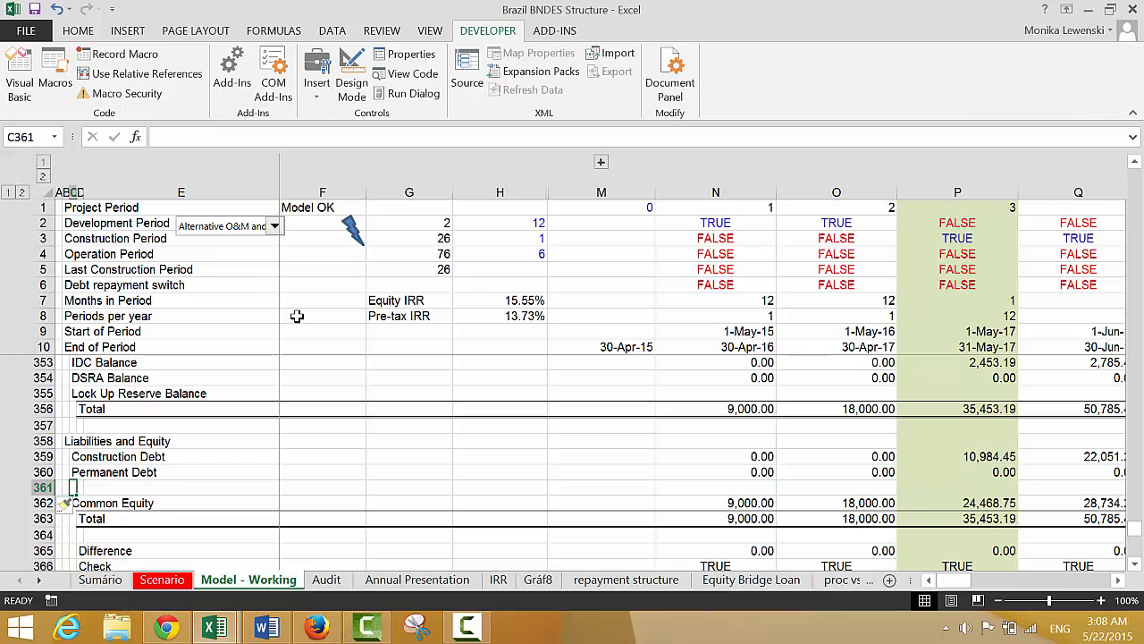
text(Equity Bridge Loan)
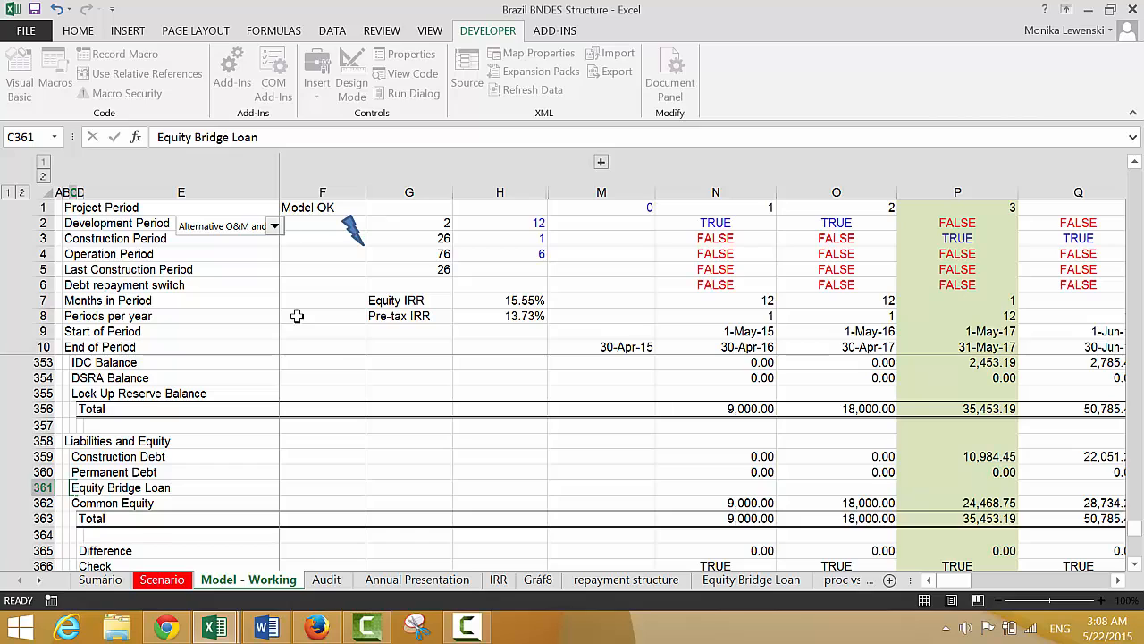
key(Return)
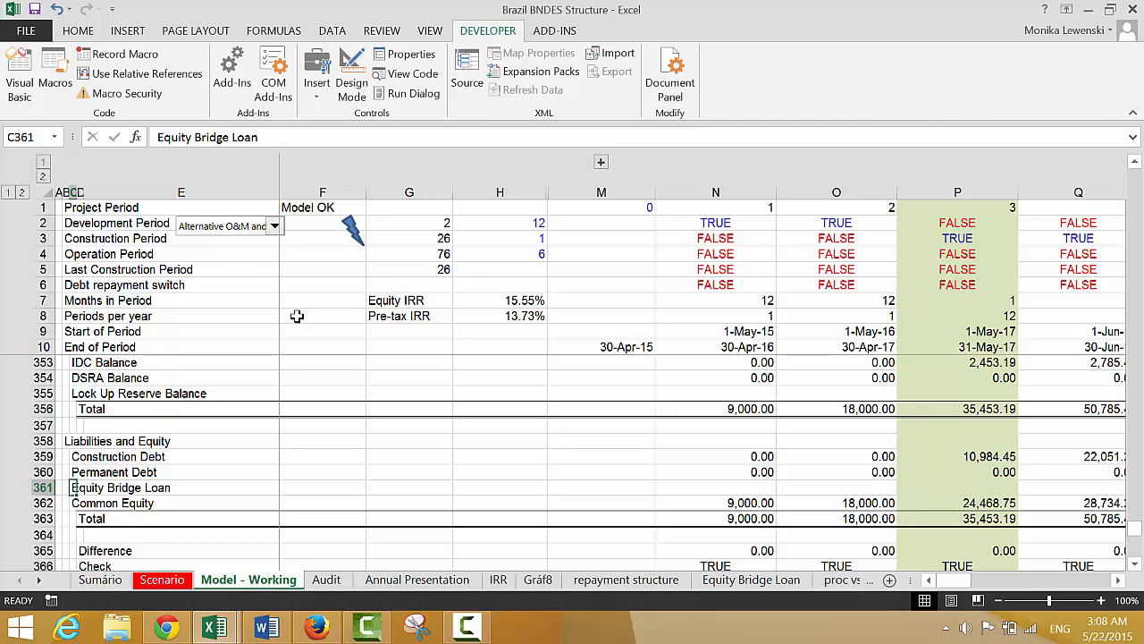
Link the first timeline cell of the balance sheet's Equity Bridge Loan row, N361, to the loan's Closing Balance with =N374
key(Right)
key(Right)
key(Right)
key(Right)
key(Right)
key(Right)
key(Right)
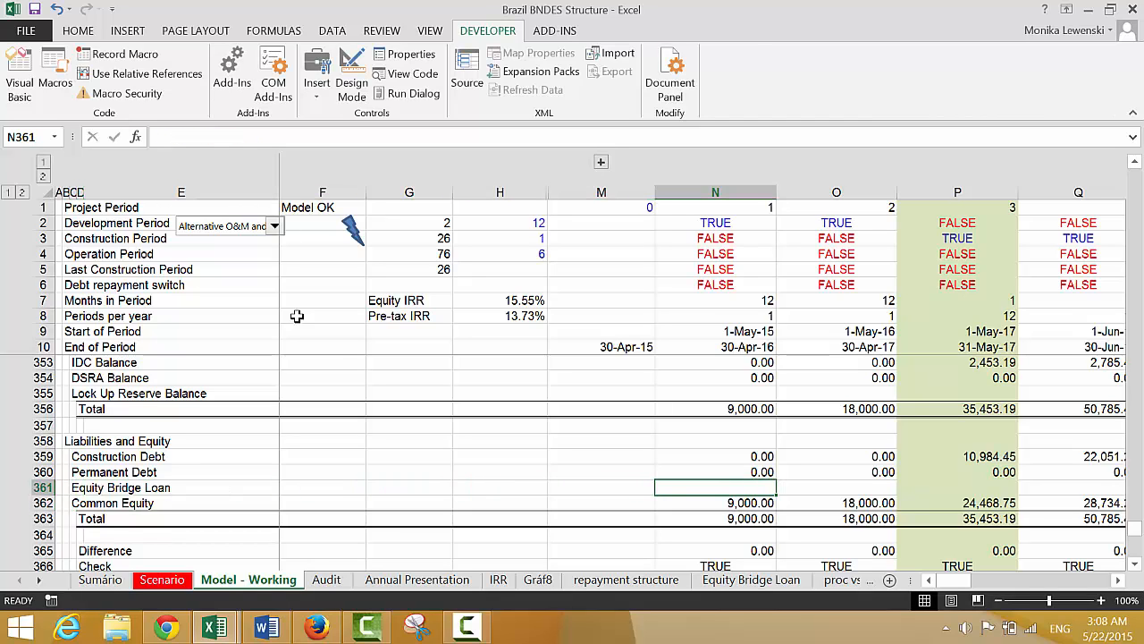
text(=)
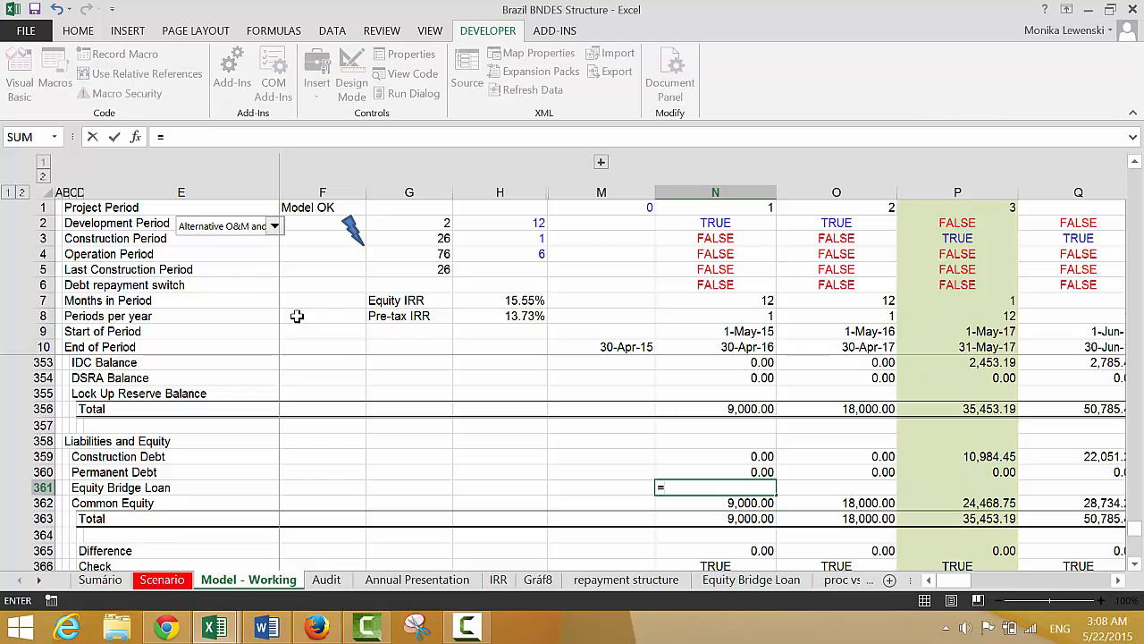
key(Down)
key(Down)
key(Down)
key(Down)
key(Down)
key(Down)
key(Down)
key(Down)
key(Down)
key(Down)
key(Down)
key(Down)
key(Down)
key(Down)
key(Down)
key(Down)
key(Down)
key(Down)
key(Down)
key(Down)
key(Down)
key(Down)
key(Down)
key(Down)
key(Down)
key(Down)
key(Down)
key(Down)
key(Down)
key(Down)
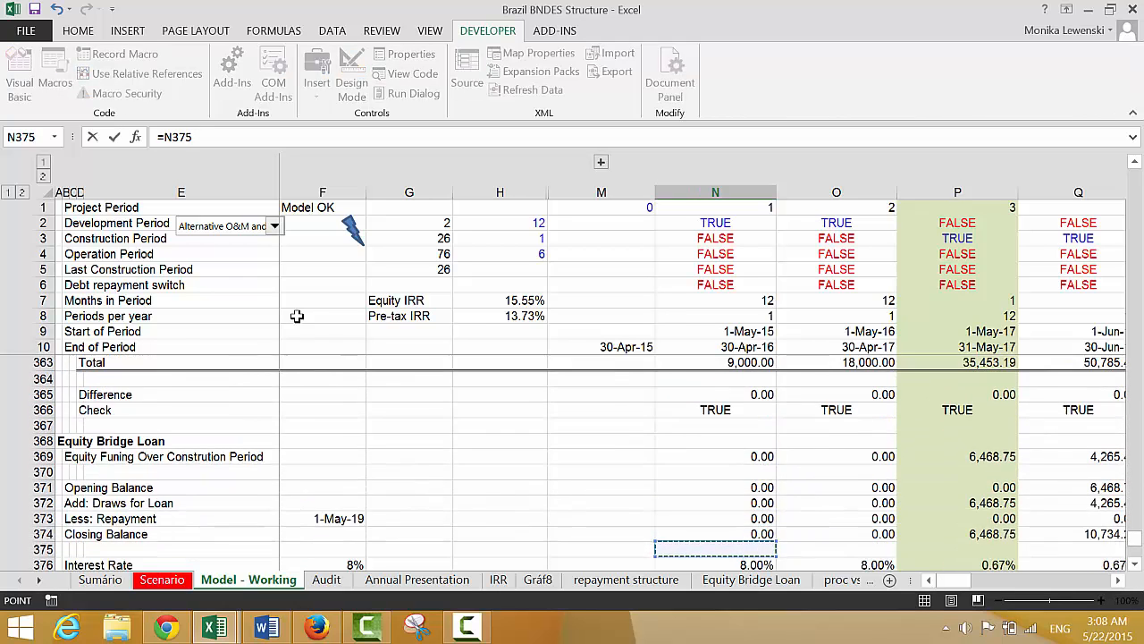
key(Up)
key(Up)
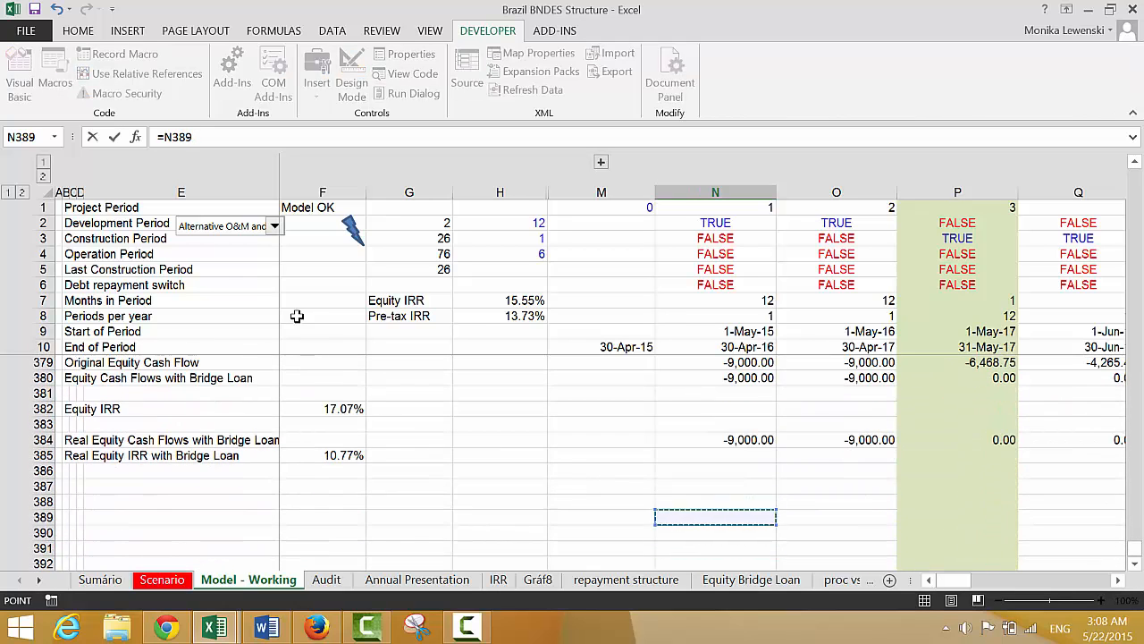
key(Up)
key(Up)
key(Up)
key(Up)
key(Up)
key(Up)
key(Up)
key(Up)
key(Up)
key(Up)
key(Up)
key(Up)
key(Up)
key(Up)
key(Up)
key(Up)
key(Up)
key(Up)
key(Up)
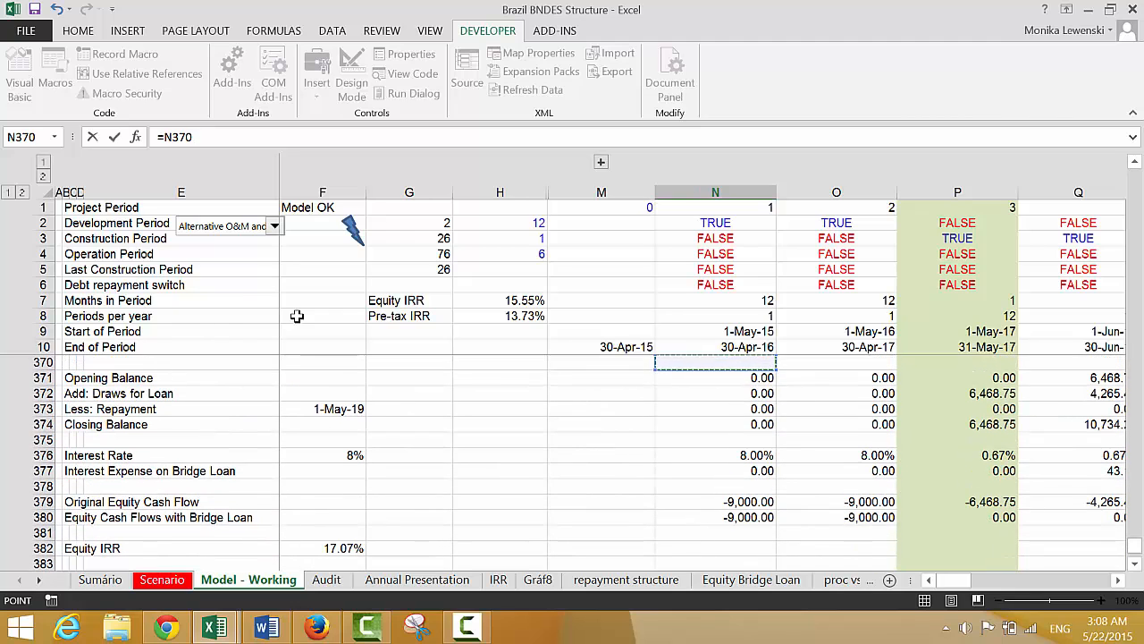
key(Down)
key(Down)
key(Down)
key(Down)
key(Return)
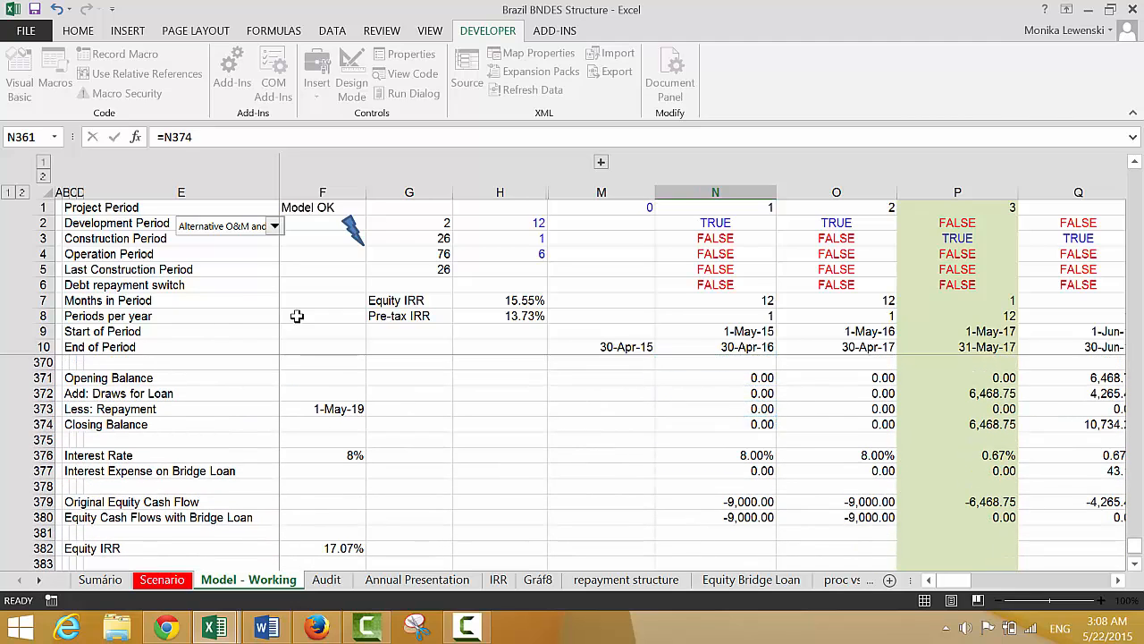
Fill the Equity Bridge Loan formula in N361 across the timeline through HE361
key(Up)
key(Up)
key(Down)
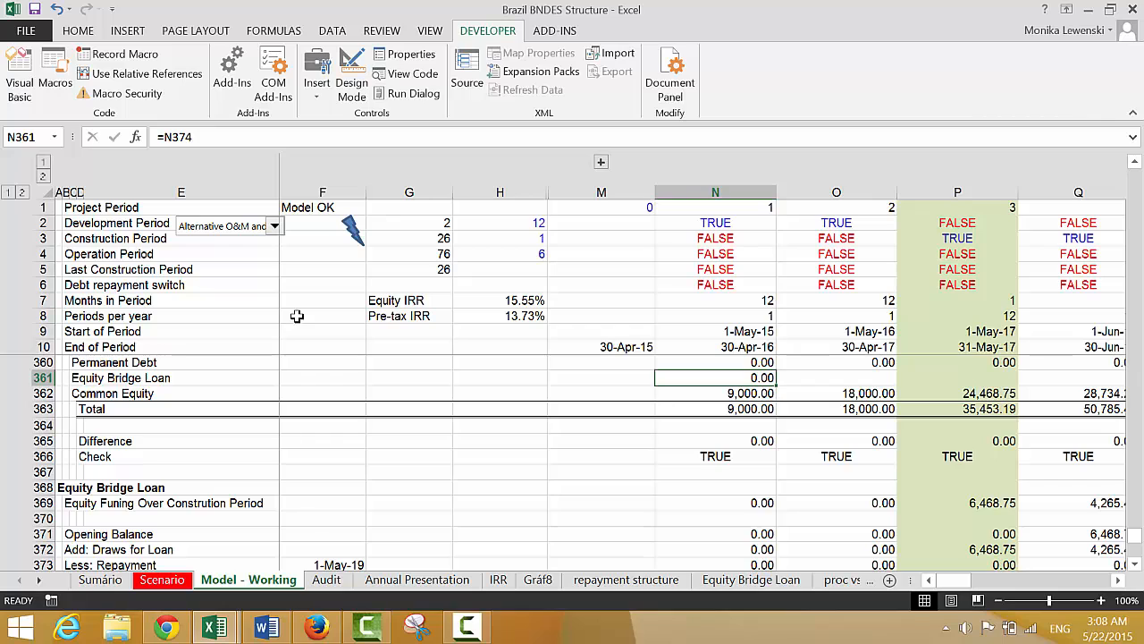
key(ctrl+shift+Right)
key(ctrl+r)
Check the balance sheet from the liabilities total and assets up to the Add: Equity Contributions row, N346, for the cause of the imbalance
key(Down)
key(Down)
key(Down)
key(Down)
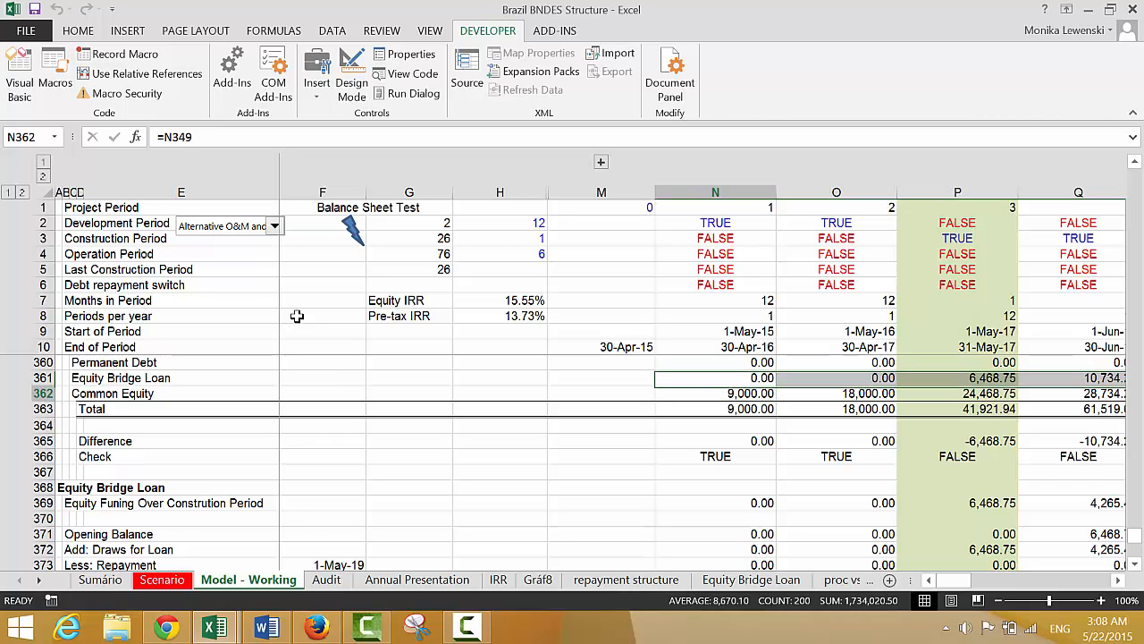
key(Up)
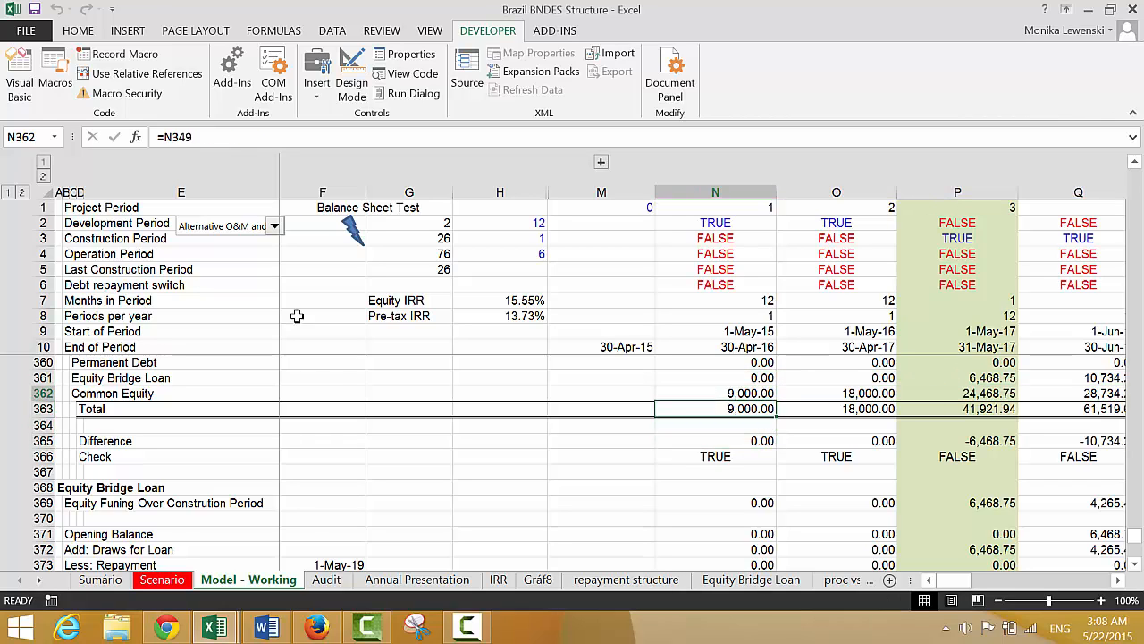
key(Up)
key(Up)
key(Up)
key(Up)
key(Up)
key(Up)
key(Up)
key(Up)
key(Up)
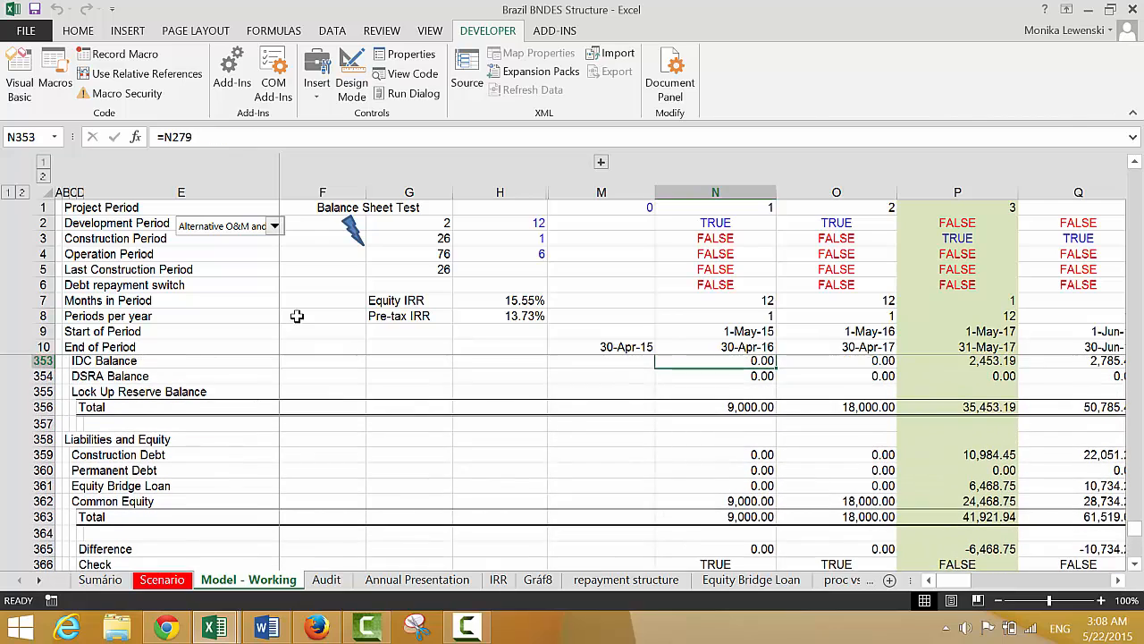
key(Up)
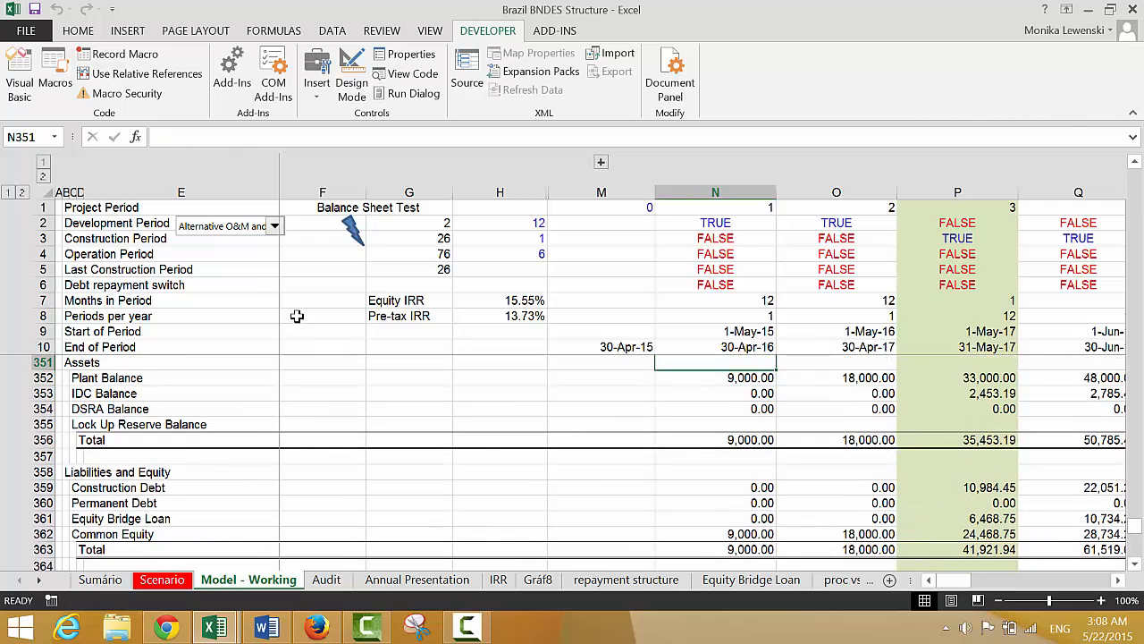
key(Up)
key(Up)
key(Up)
key(Up)
key(Up)
key(Up)
key(Up)
key(Up)
key(Up)
key(Up)
key(Up)
key(Up)
key(Down)
key(Down)
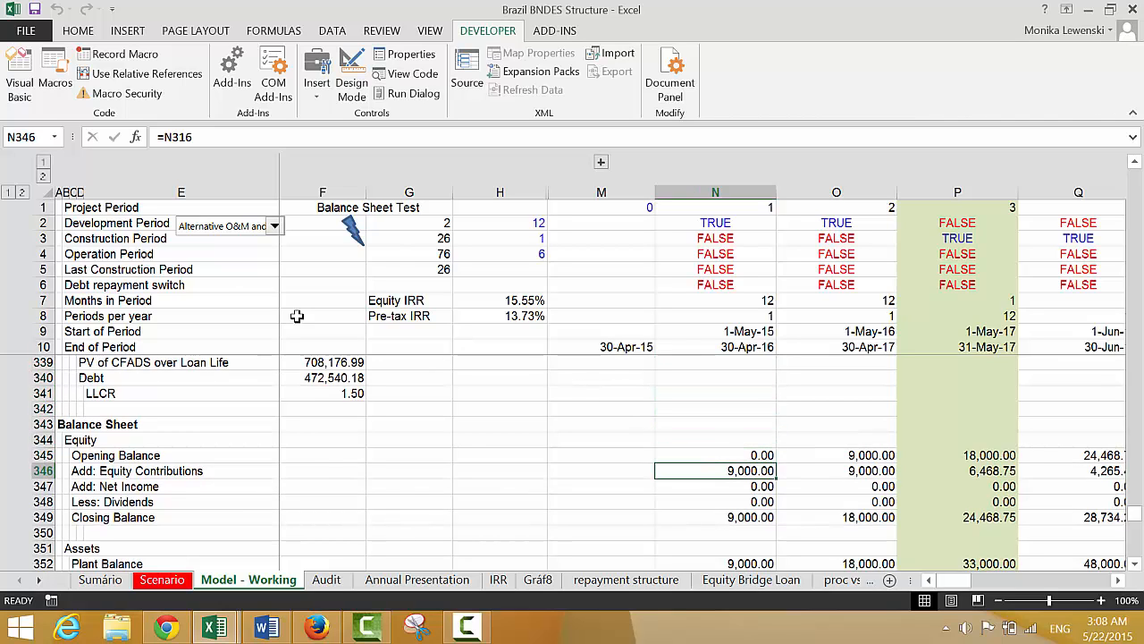
text(=)
key(Down)
key(Down)
key(Down)
key(Down)
key(Down)
key(Down)
key(Down)
key(Down)
key(Down)
key(Down)
key(Down)
key(Down)
key(Down)
key(Down)
key(Down)
key(Down)
key(Down)
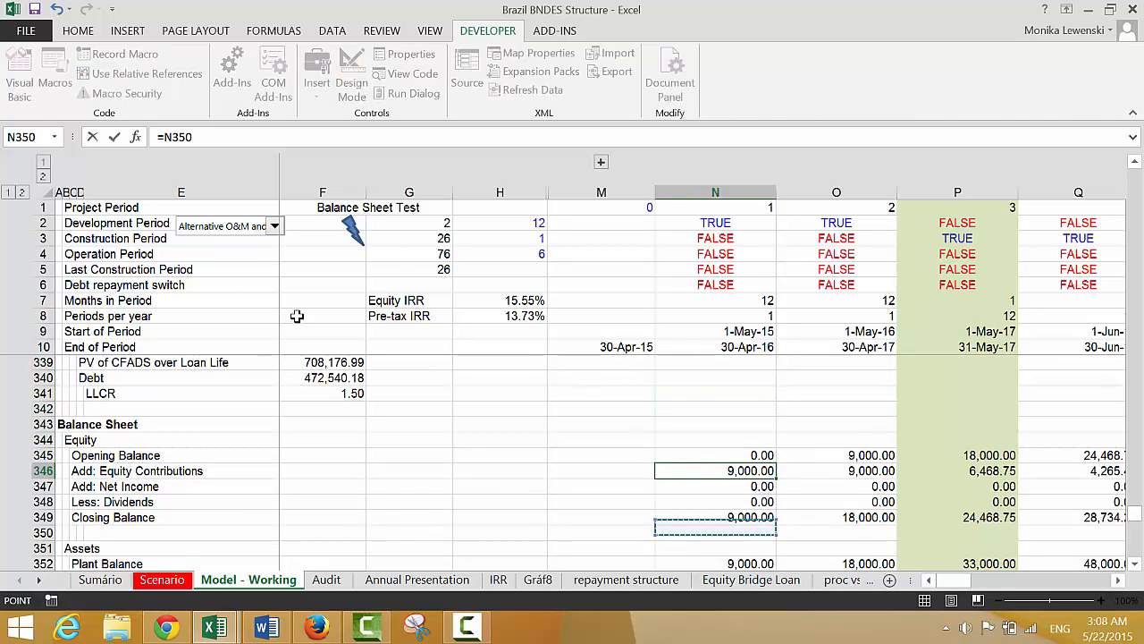
key(Down)
key(Down)
key(Down)
key(Down)
key(Down)
key(Down)
key(Down)
key(Down)
key(Down)
key(Down)
key(Down)
key(Down)
key(Down)
key(Down)
key(Down)
key(Down)
key(Down)
key(Down)
key(Down)
key(Down)
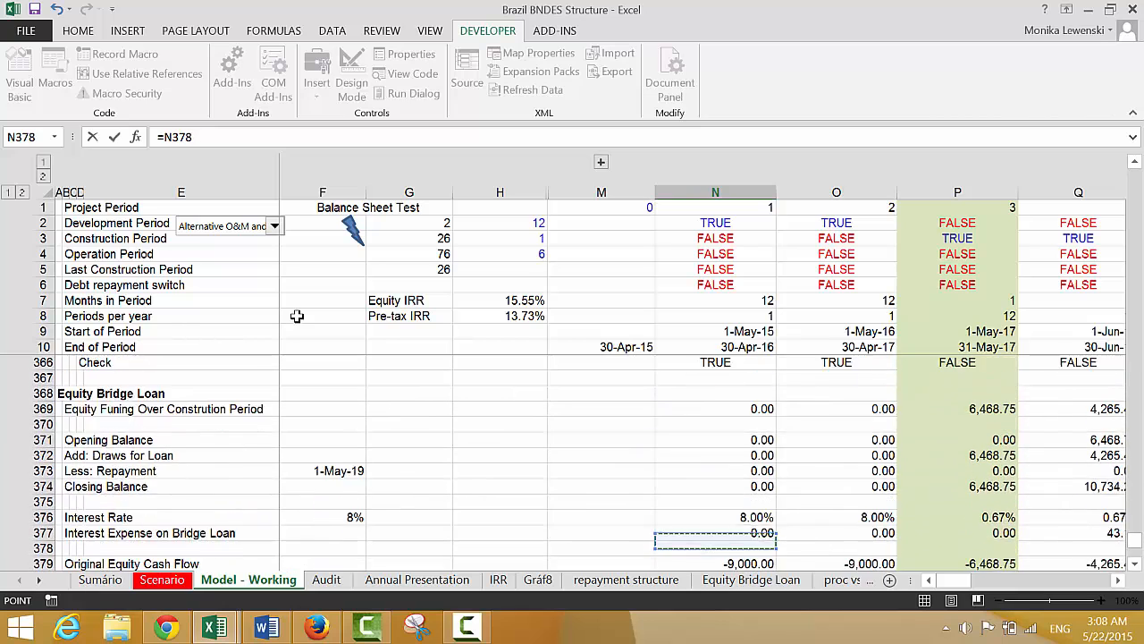
key(Up)
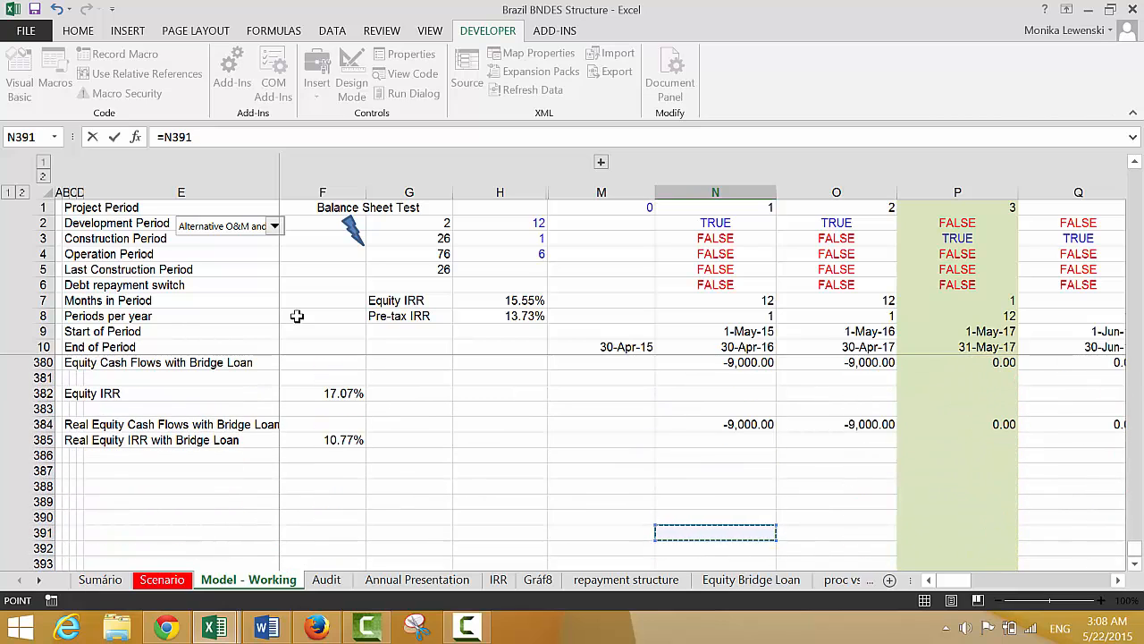
key(Up)
key(Up)
key(Up)
key(Up)
key(Up)
key(Up)
key(Up)
key(Up)
key(Up)
key(Up)
key(Up)
key(Up)
key(Up)
key(Up)
key(Up)
key(Up)
key(Up)
key(Up)
key(Up)
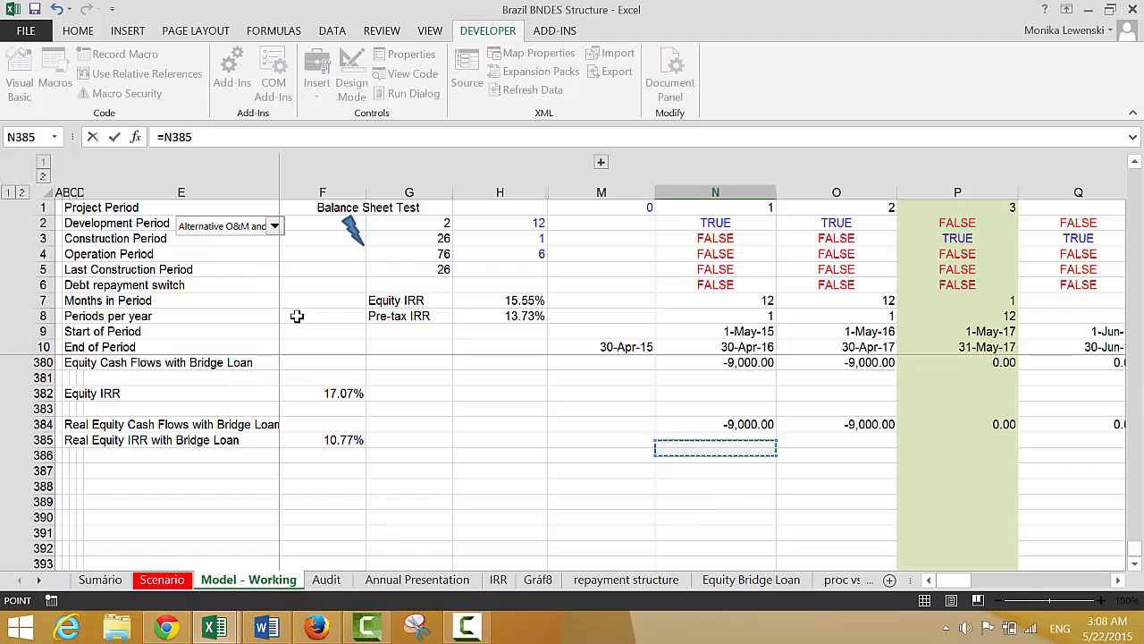
key(Up)
key(Up)
key(Up)
key(Up)
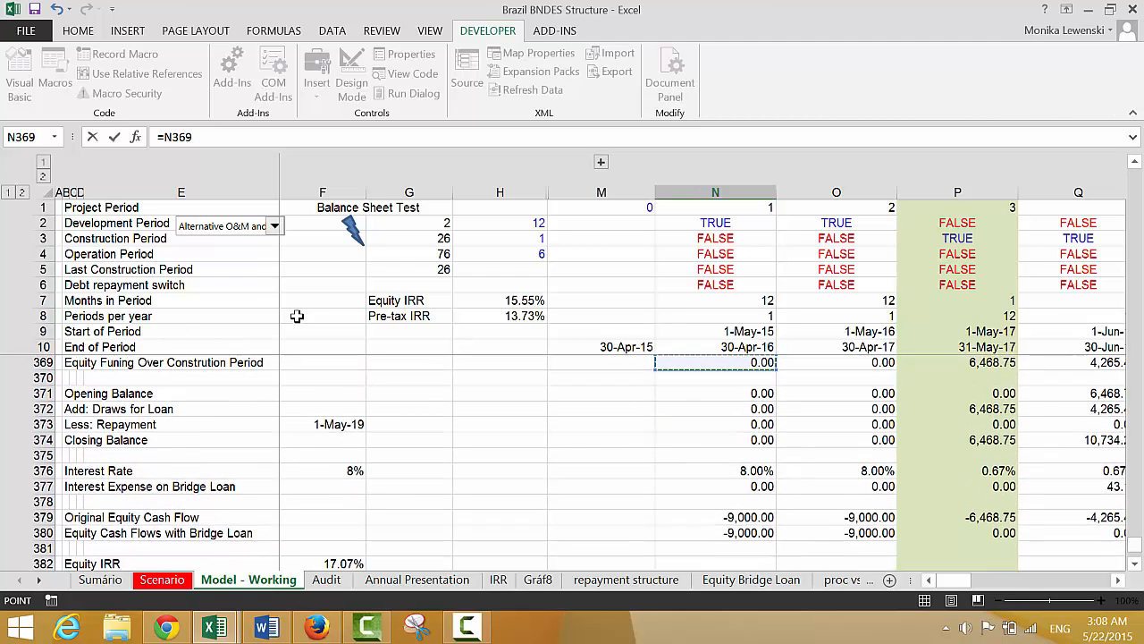
key(Down)
key(Down)
key(Down)
key(Up)
key(Up)
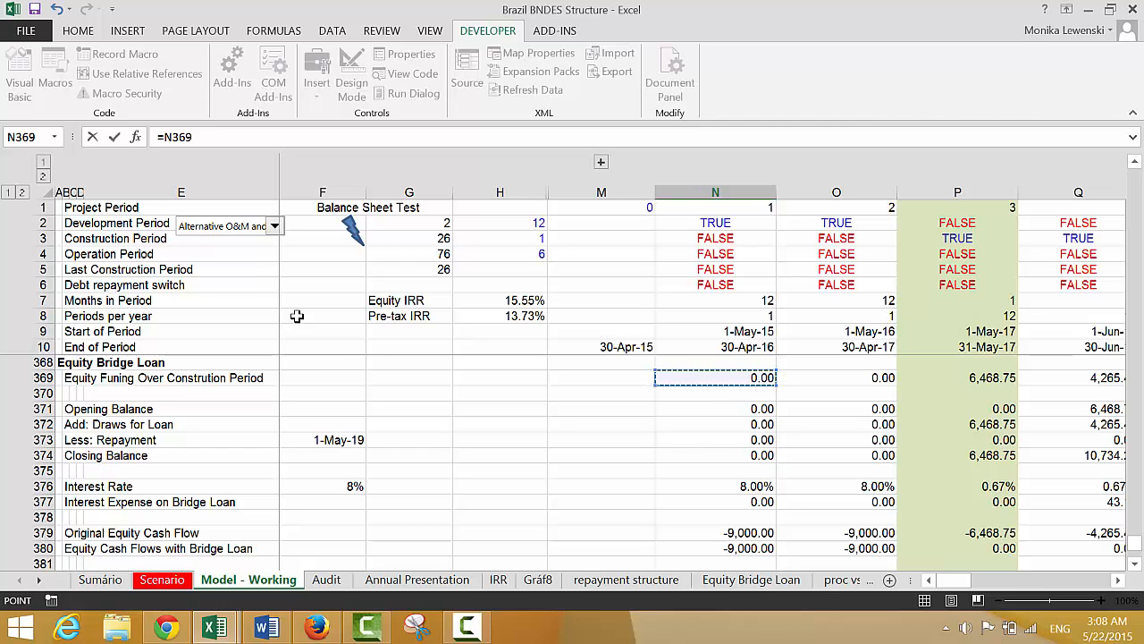
key(Return)
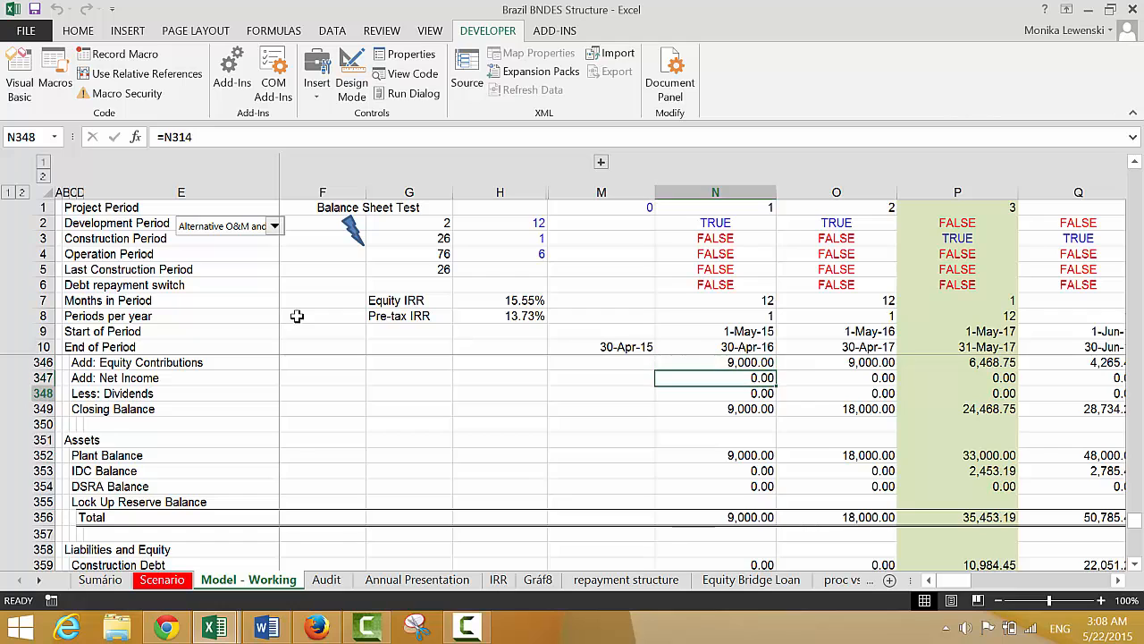
Add a row label "Equity Contributions with Bridge Loan" in B387, below the Real Equity IRR with Bridge Loan
key(Down)
key(Down)
key(Down)
key(Down)
key(Down)
key(Down)
key(Down)
key(Down)
key(Down)
key(Down)
key(Down)
key(Down)
key(Down)
key(Down)
key(Down)
key(Down)
key(Down)
key(Down)
key(Down)
key(Down)
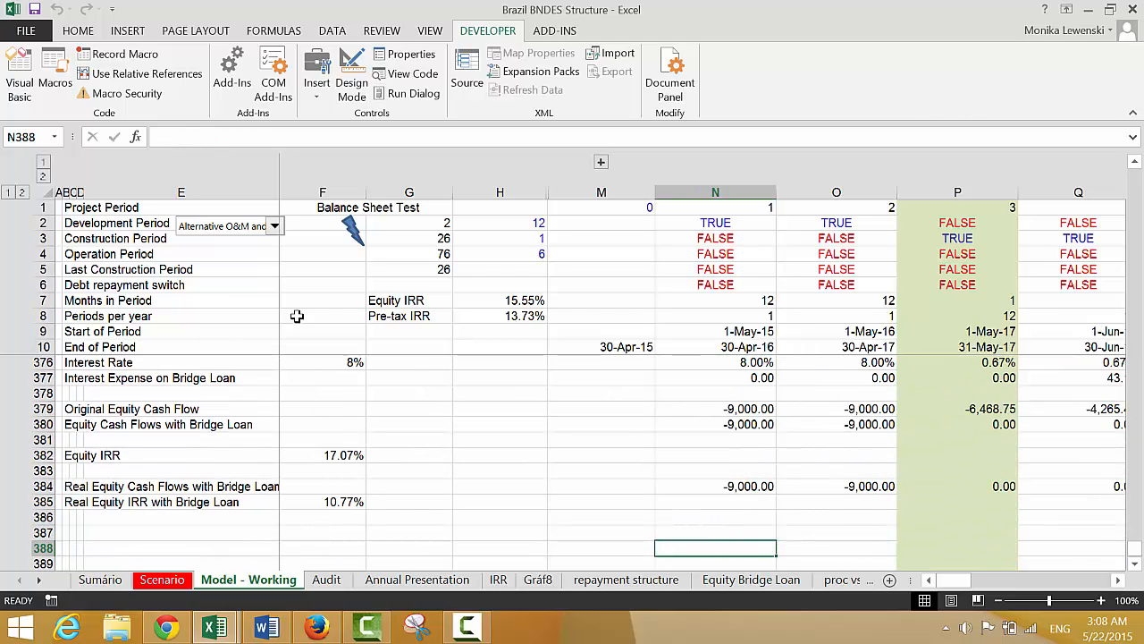
key(Up)
key(Left)
key(Left)
key(Left)
key(Left)
key(Left)
key(Left)
key(Left)
key(Left)
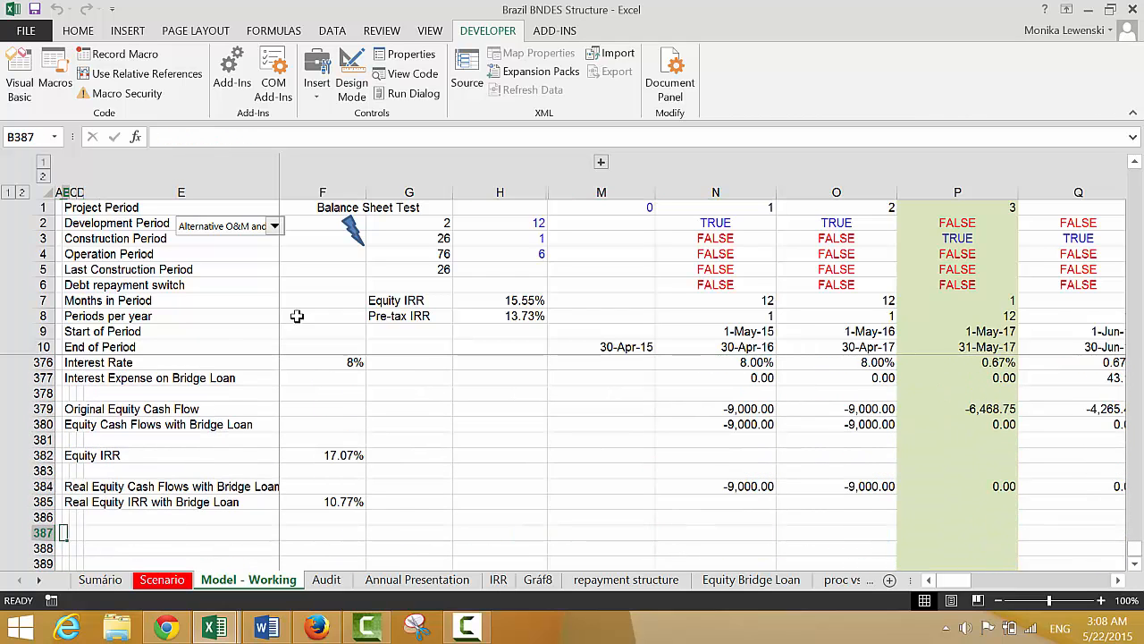
text(E)
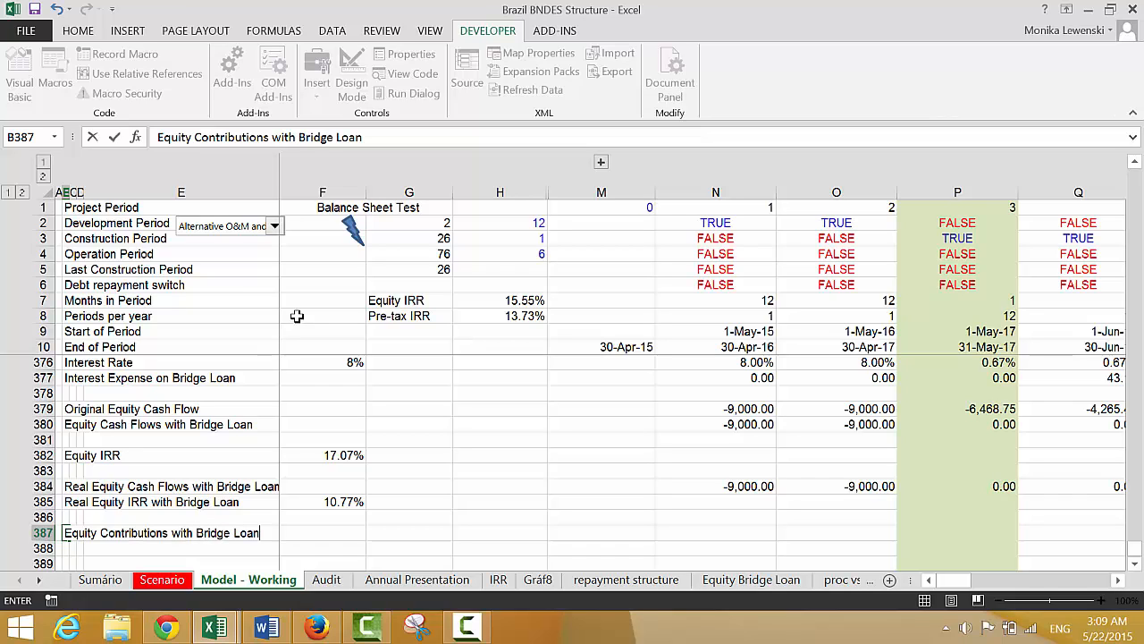
Link the first timeline cell of the Equity Contributions with Bridge Loan row, N387, to Equity funding with =N316
key(Right)
key(Right)
key(Right)
key(Right)
key(Right)
key(Right)
key(Right)
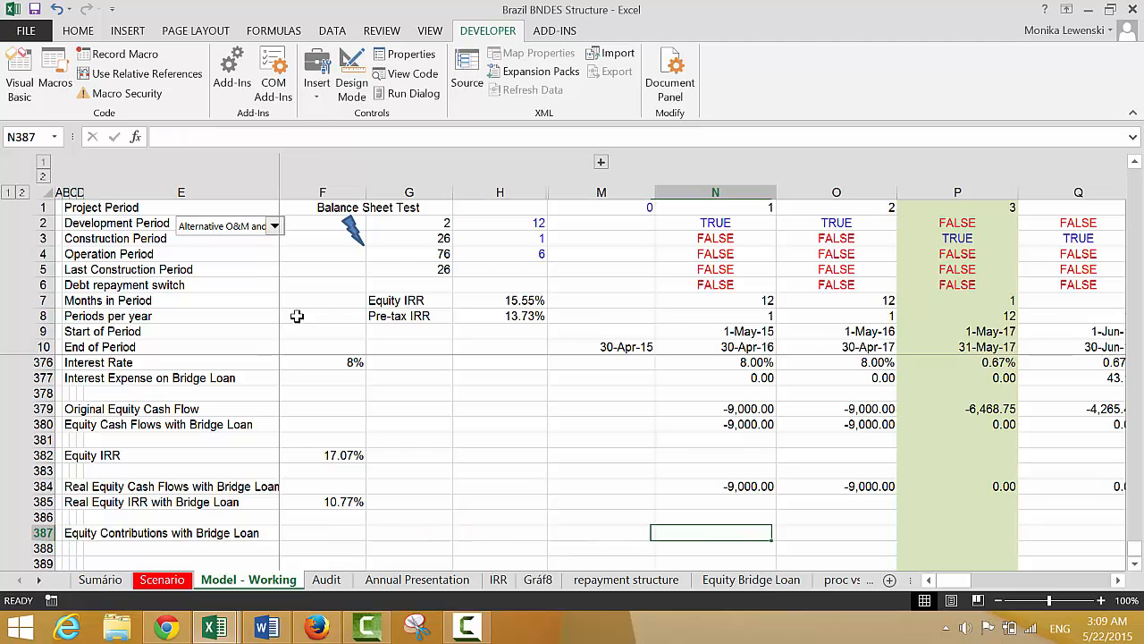
text(=)
key(Up)
key(Up)
key(Up)
key(Up)
key(Up)
key(Up)
key(Up)
key(Up)
key(Up)
key(Up)
key(Up)
key(Up)
key(Up)
key(Up)
key(Up)
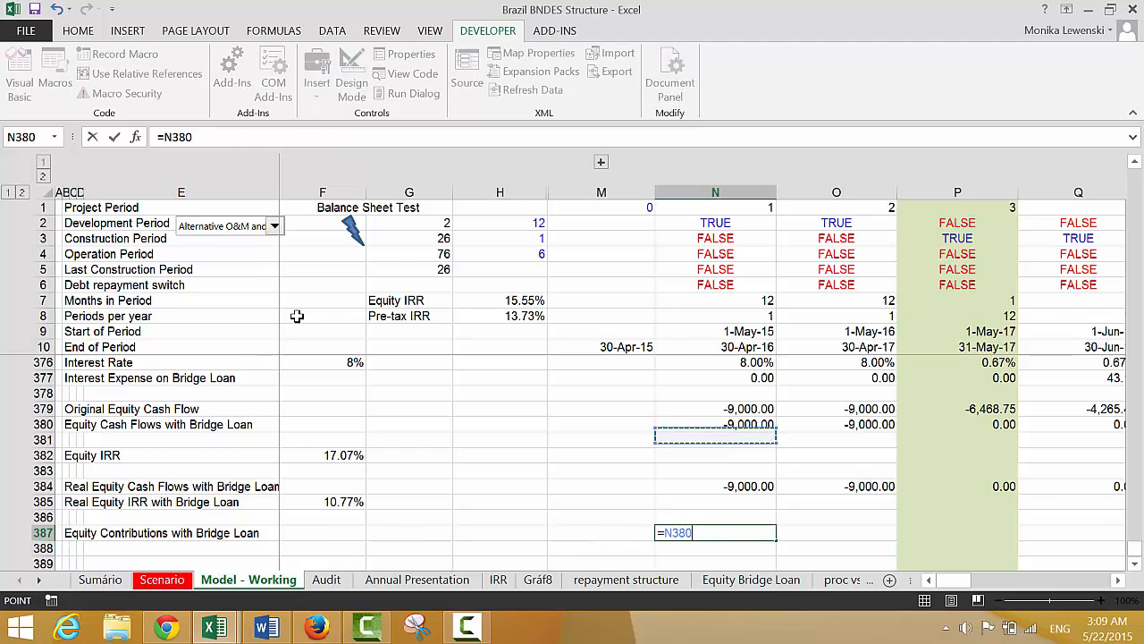
key(Up)
key(Up)
key(Up)
key(Up)
key(Up)
key(Up)
key(Up)
key(Up)
key(Up)
key(Up)
key(Up)
key(Up)
key(Up)
key(Up)
key(Up)
key(Up)
key(Up)
key(Up)
key(Up)
key(Up)
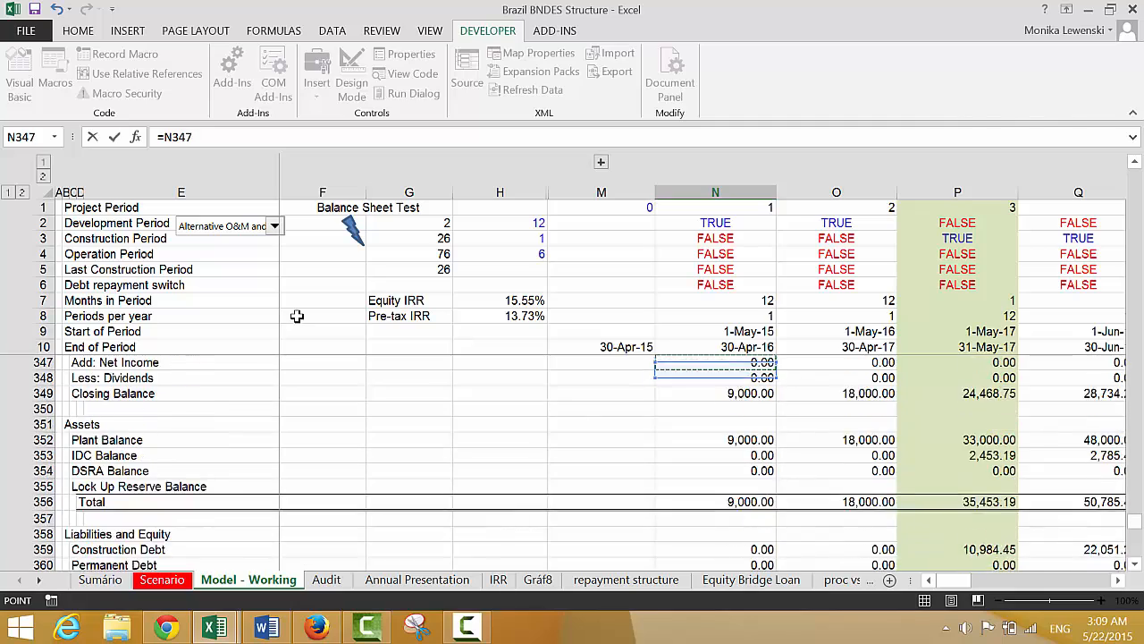
key(Up)
key(Up)
key(Up)
key(Up)
key(Up)
key(Up)
key(Up)
key(Up)
key(Up)
key(Up)
key(Up)
key(Up)
key(Up)
key(Up)
key(Up)
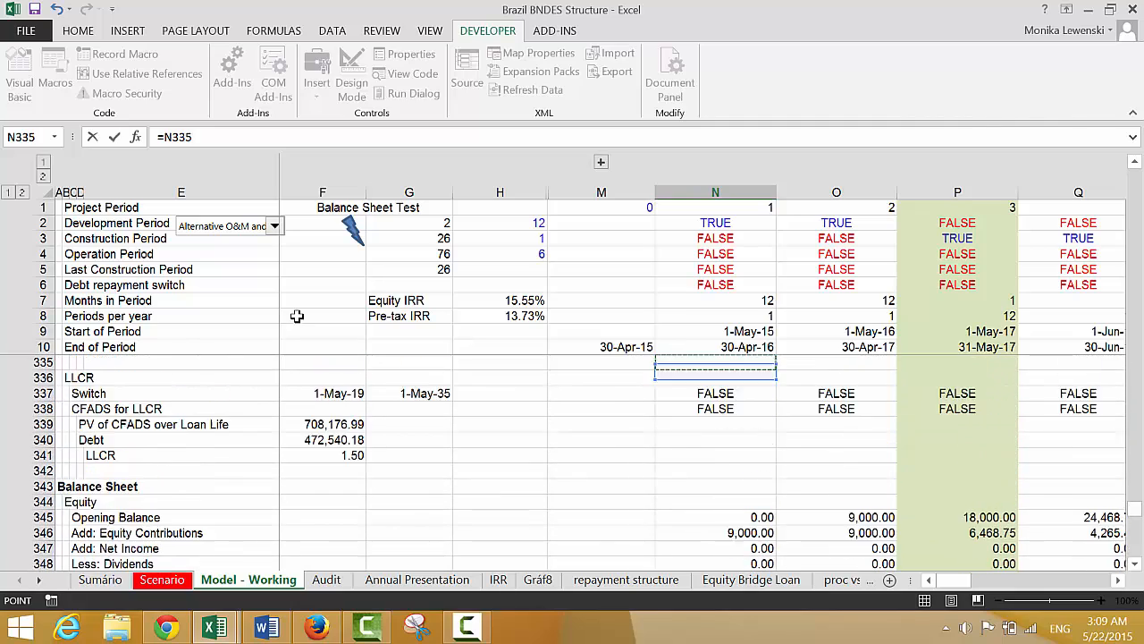
key(Up)
key(Up)
key(Up)
key(Up)
key(Up)
key(Up)
key(Up)
key(Up)
key(Up)
key(Up)
key(Up)
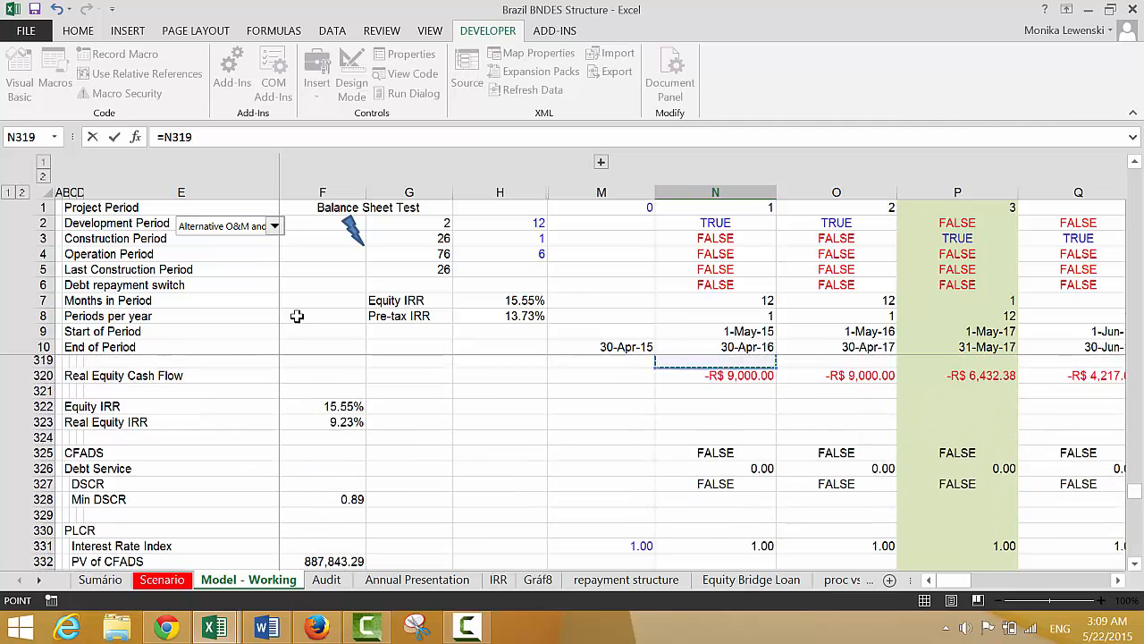
key(Up)
key(Up)
key(Up)
key(Down)
key(Down)
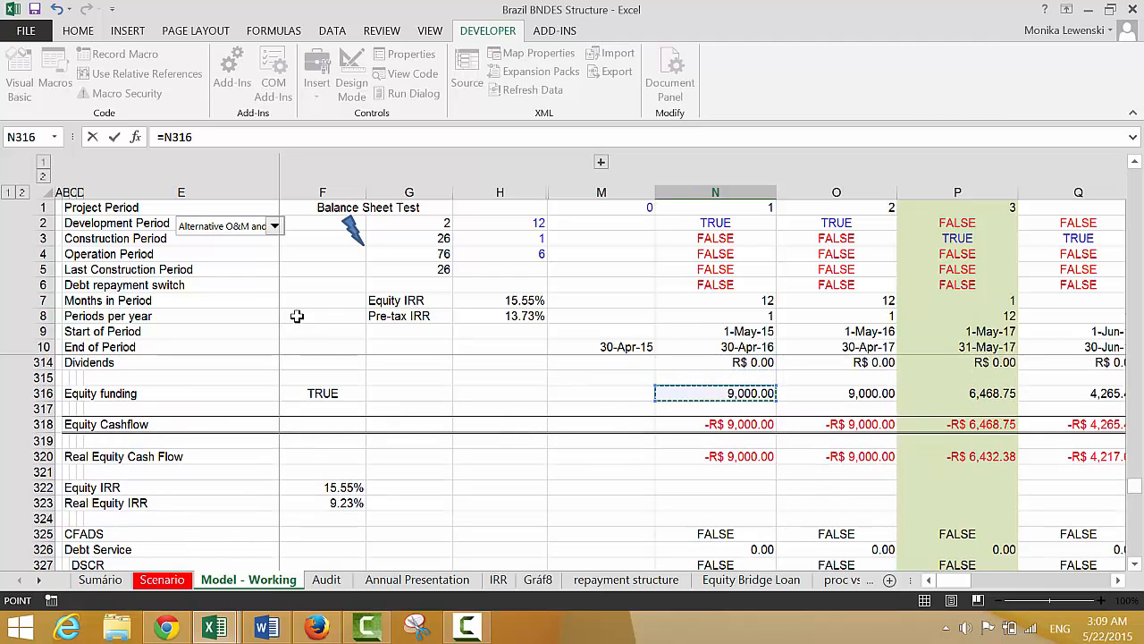
key(Return)
key(Up)
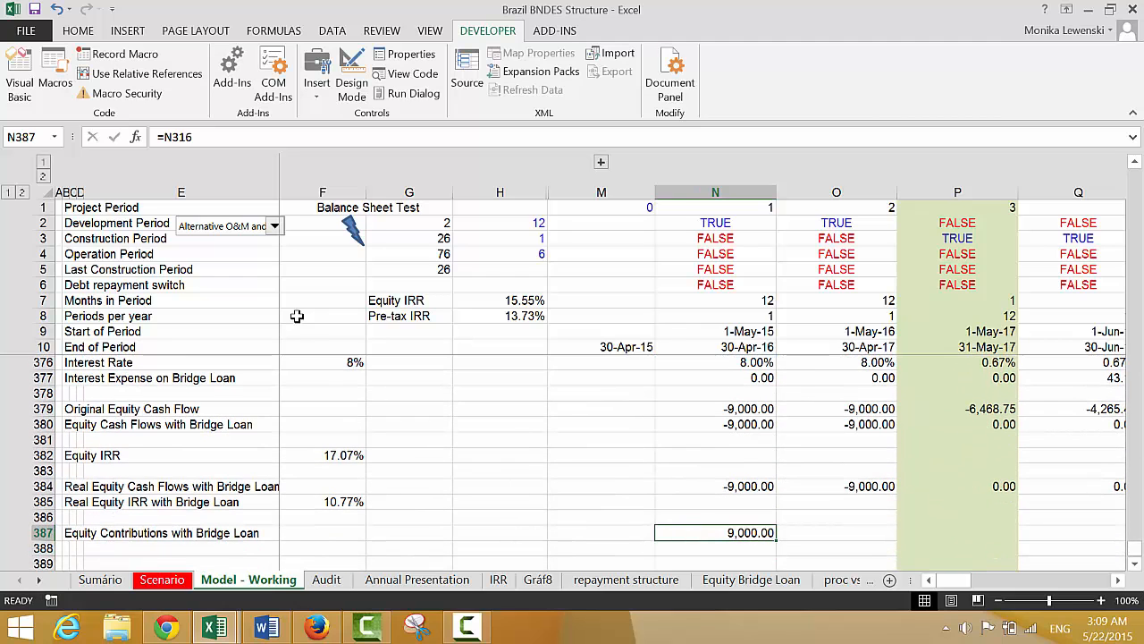
Subtract the bridge loan draws in the N387 formula, making it =N316-N372
key(F2)
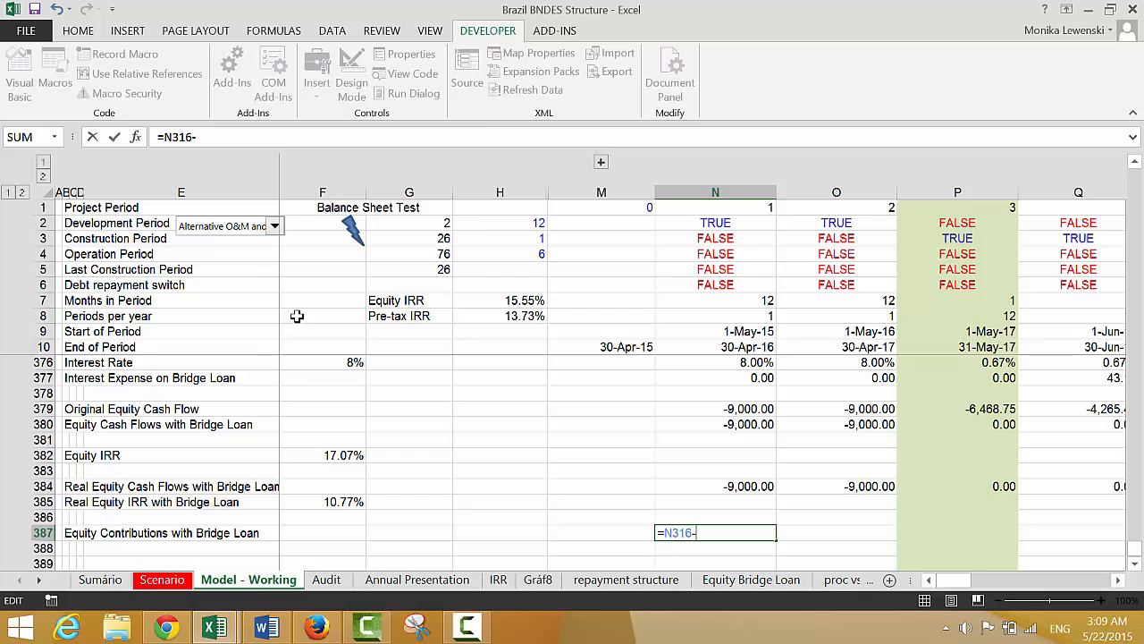
text(-)
key(Up)
key(Up)
key(Up)
key(Up)
key(Up)
key(Up)
key(Up)
key(Up)
key(Up)
key(Up)
key(Up)
key(Up)
key(Up)
key(Up)
key(Up)
key(Up)
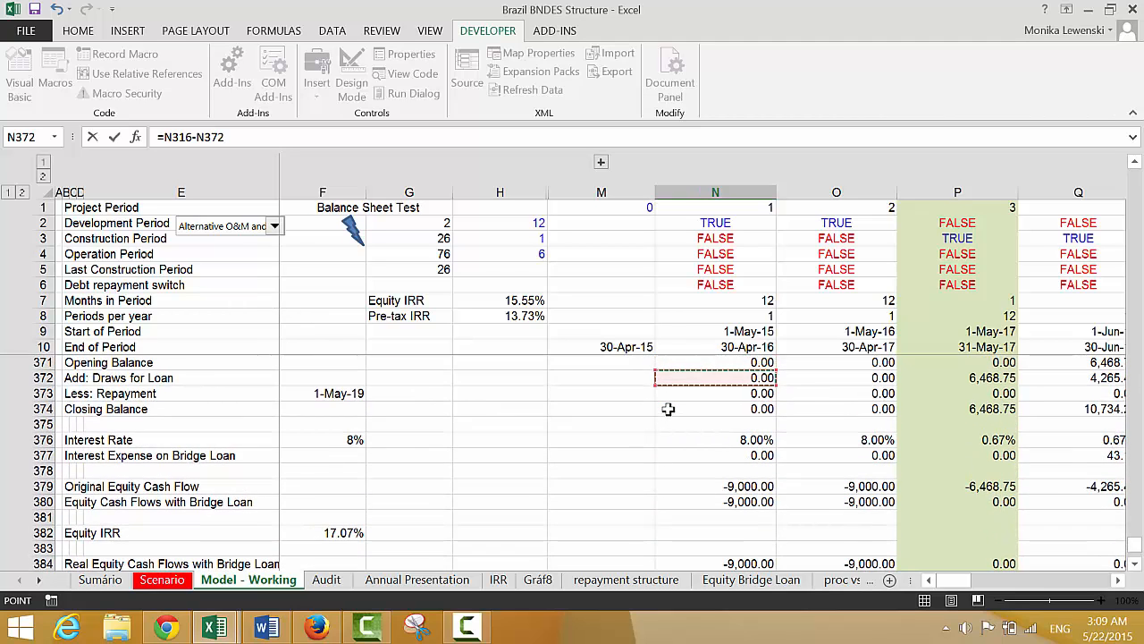
key(Return)
key(Up)
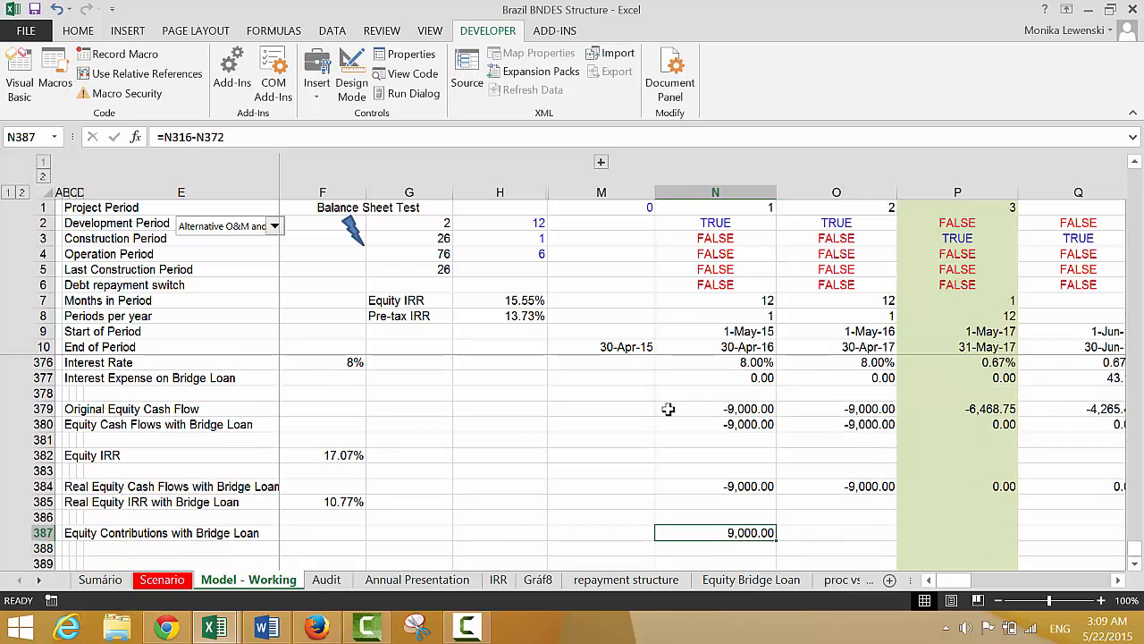
Add the bridge loan repayment to the N387 formula, making it =N316-N372+N373
key(F1)
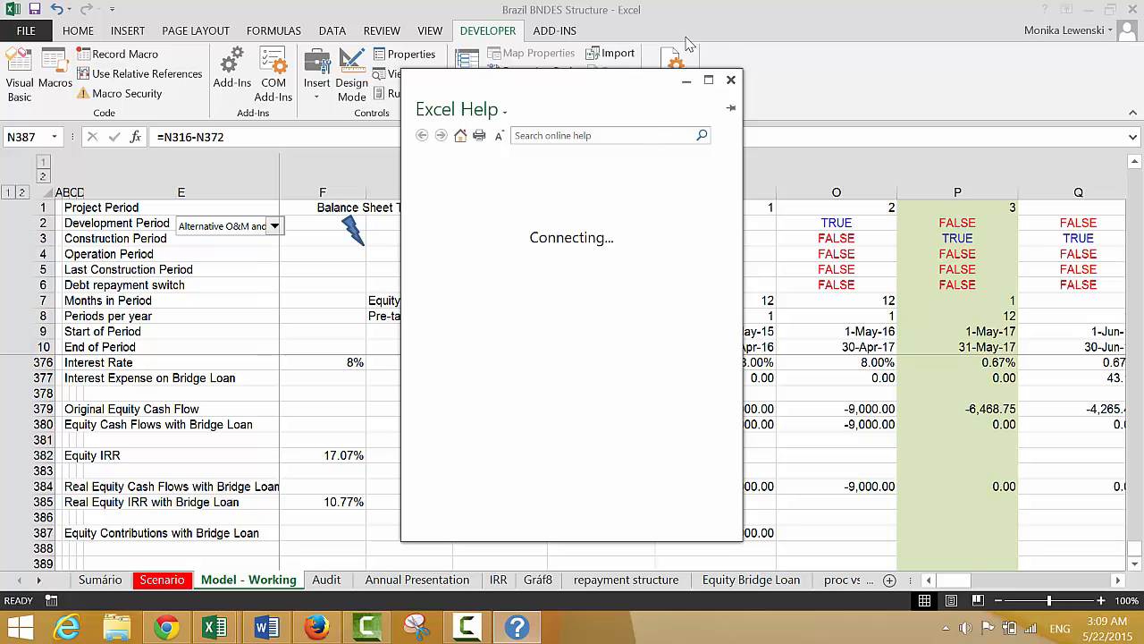
click(731, 80)
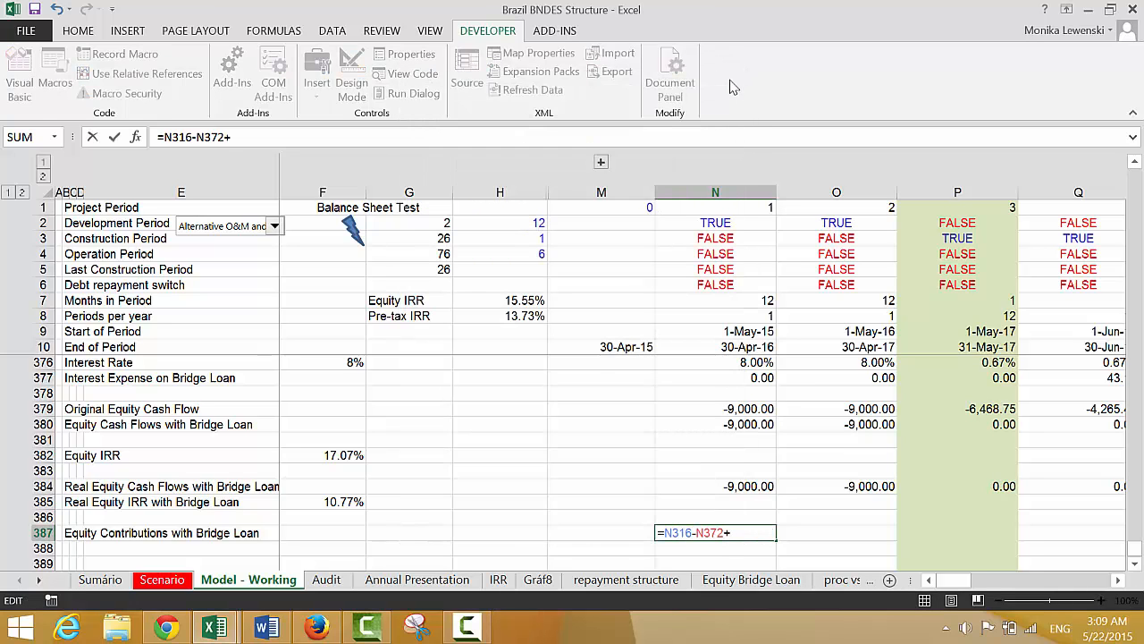
click(737, 395)
key(Up)
key(Up)
key(Up)
key(Up)
key(Up)
key(Up)
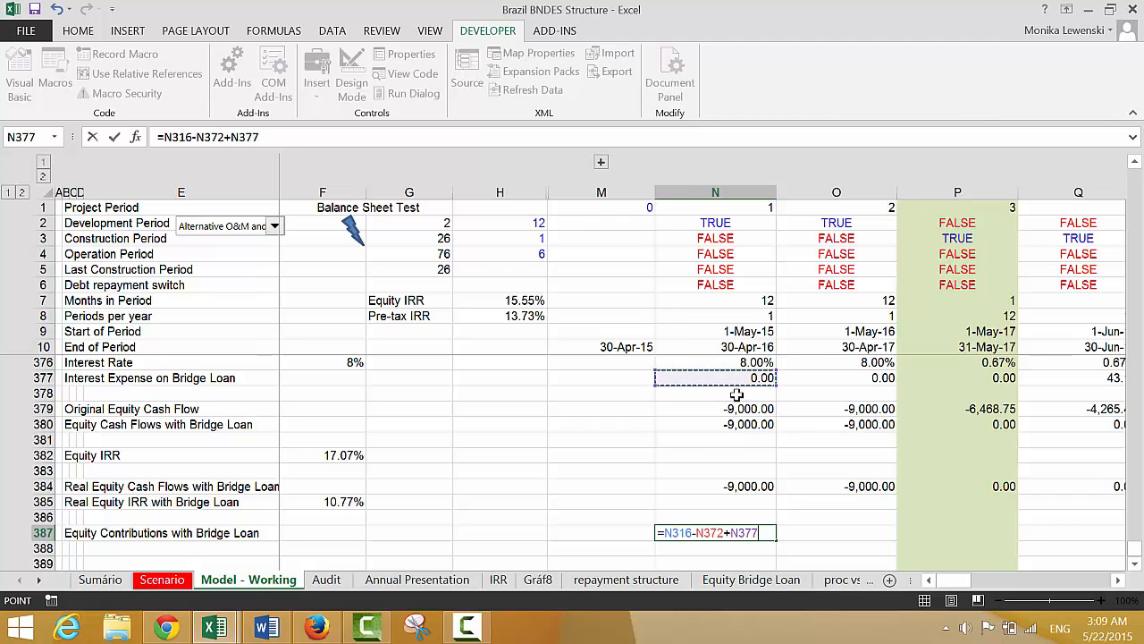
key(Up)
key(Up)
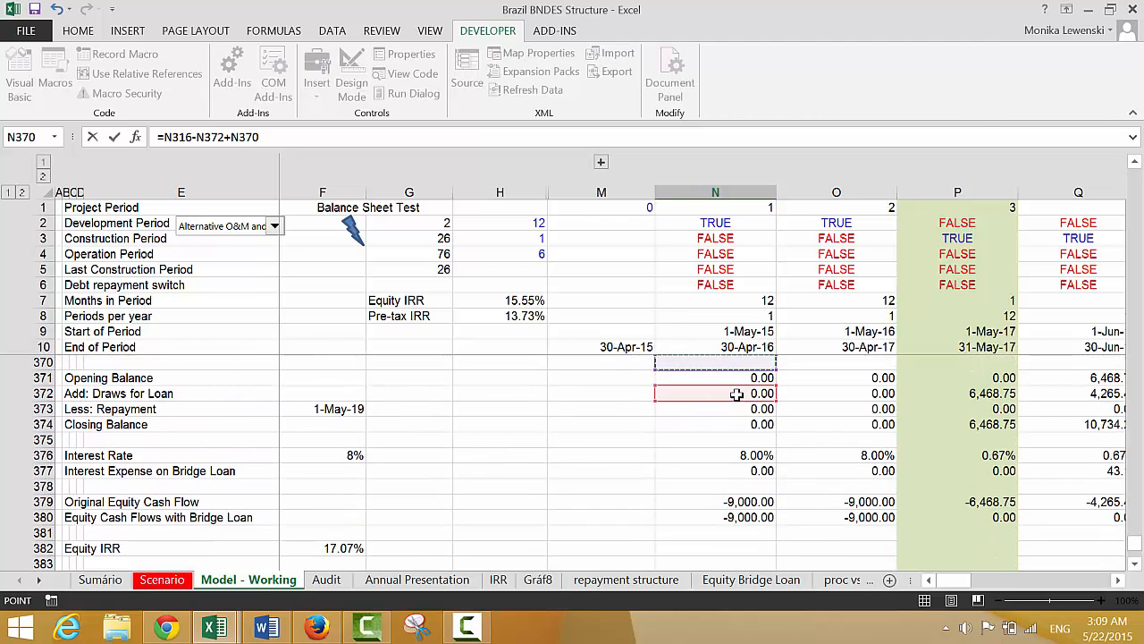
key(Up)
key(Up)
key(Down)
key(Down)
key(Down)
key(Down)
key(Down)
key(Return)
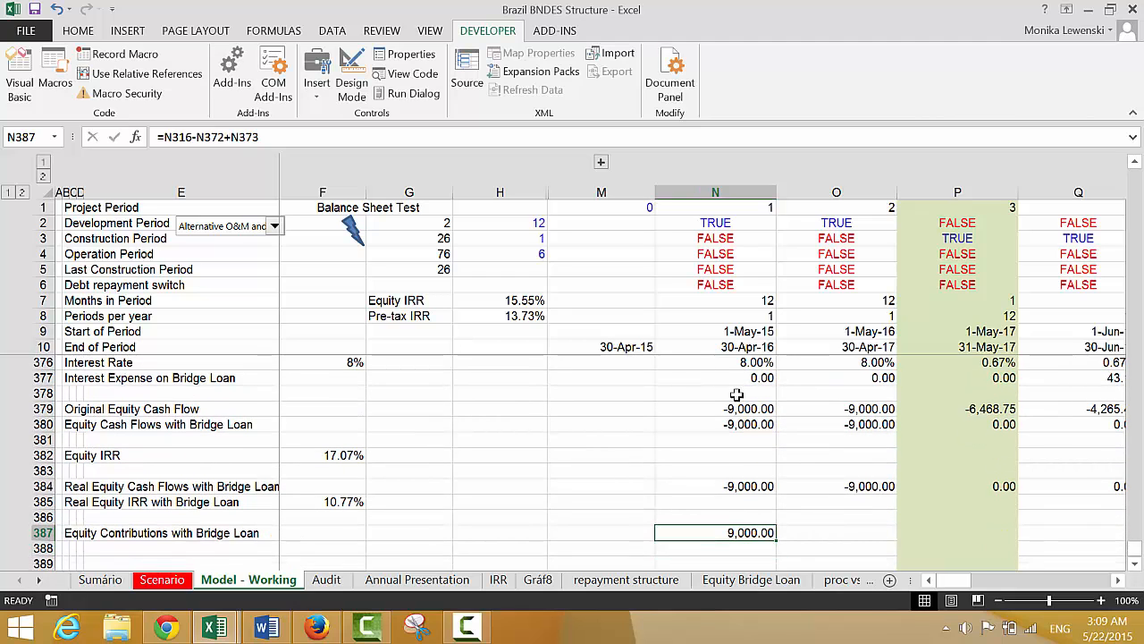
Fill the Equity Contributions with Bridge Loan formula in N387 across the timeline
key(ctrl+shift+Right)
key(Right)
key(Right)
key(Right)
key(Right)
key(Right)
key(Right)
key(Right)
key(Right)
key(Right)
key(Right)
key(Right)
key(Right)
key(Right)
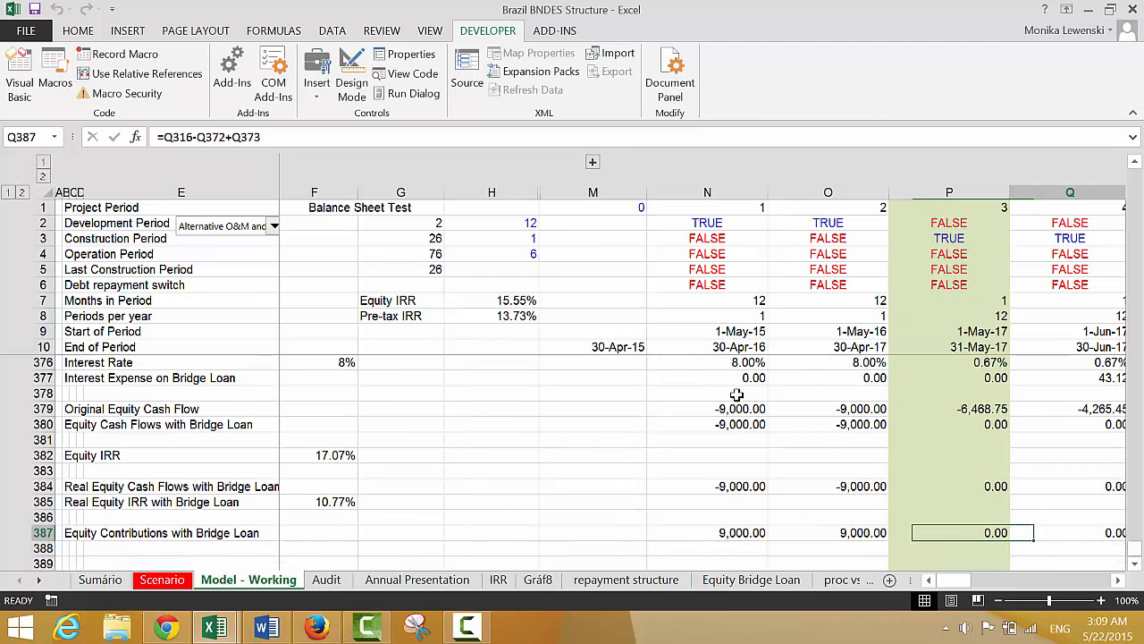
Check the Equity Contributions with Bridge Loan row through the construction periods up to the first operating period, column AN
key(Right)
key(Right)
key(Right)
key(Right)
key(Right)
key(Right)
key(Right)
key(Right)
key(Right)
key(Right)
key(Right)
key(Right)
key(Right)
key(Right)
key(Right)
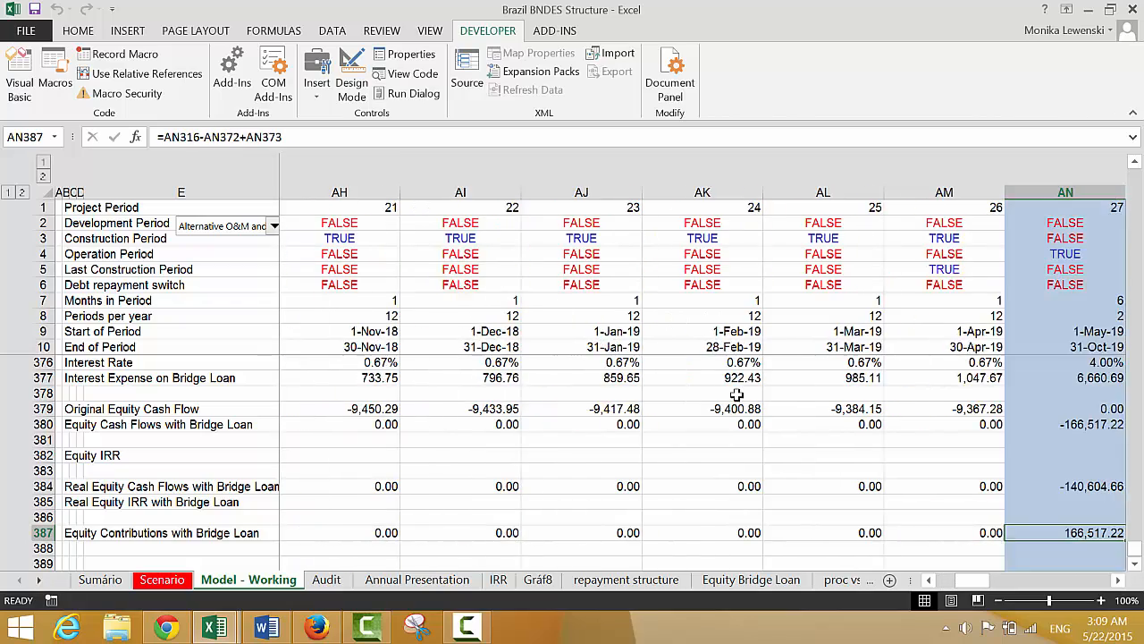
key(Left)
key(Left)
key(Left)
key(Left)
key(Left)
key(Left)
key(Left)
key(Left)
key(Left)
key(Left)
key(Left)
key(Left)
key(Left)
key(Left)
key(Left)
key(Left)
key(Left)
key(Left)
key(Left)
key(Left)
key(Left)
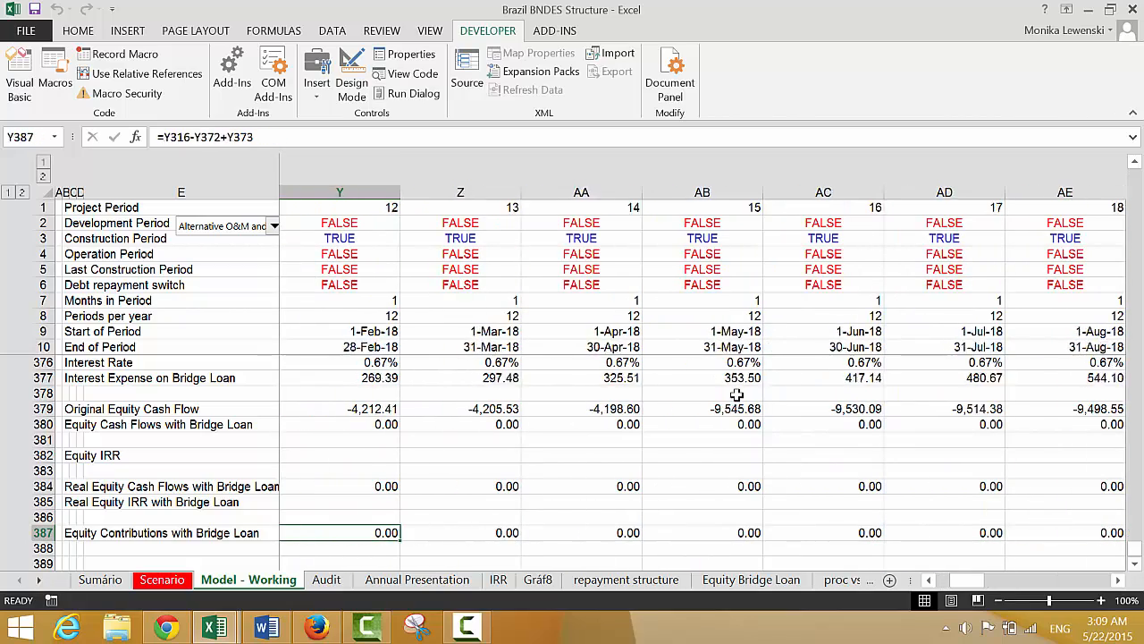
key(Left)
key(Left)
key(Left)
key(Left)
key(Left)
key(Left)
key(Left)
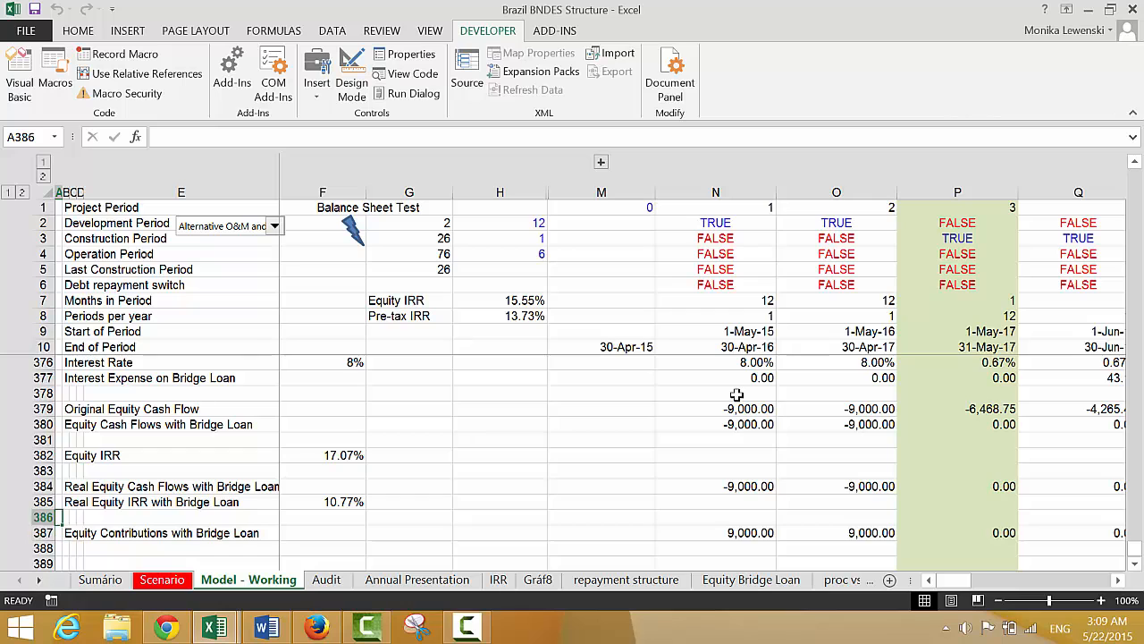
Relink the balance sheet's Add: Equity Contributions cell N346 to the contributions with bridge loan, using =N387
key(Up)
key(Up)
key(Up)
key(Up)
key(Up)
key(Up)
key(Up)
key(Up)
key(Up)
key(Up)
key(Up)
key(Up)
key(Up)
key(Up)
key(Up)
key(Up)
key(Up)
key(Up)
key(Up)
key(Up)
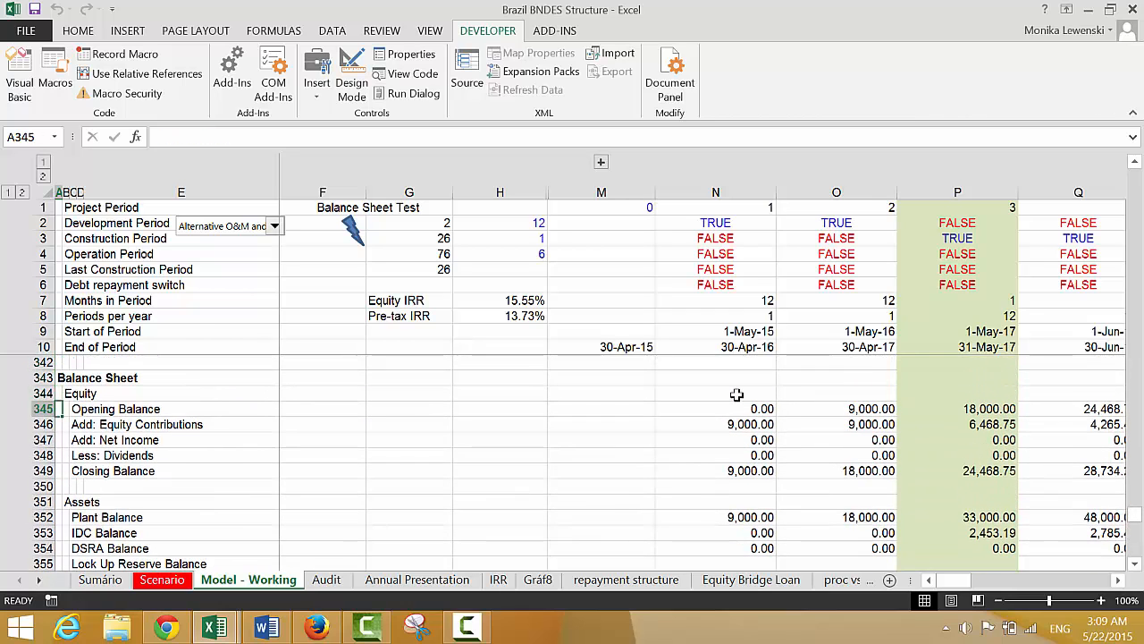
key(Down)
key(Right)
key(Right)
key(Right)
key(Right)
key(Right)
key(Right)
key(Right)
key(Right)
key(Right)
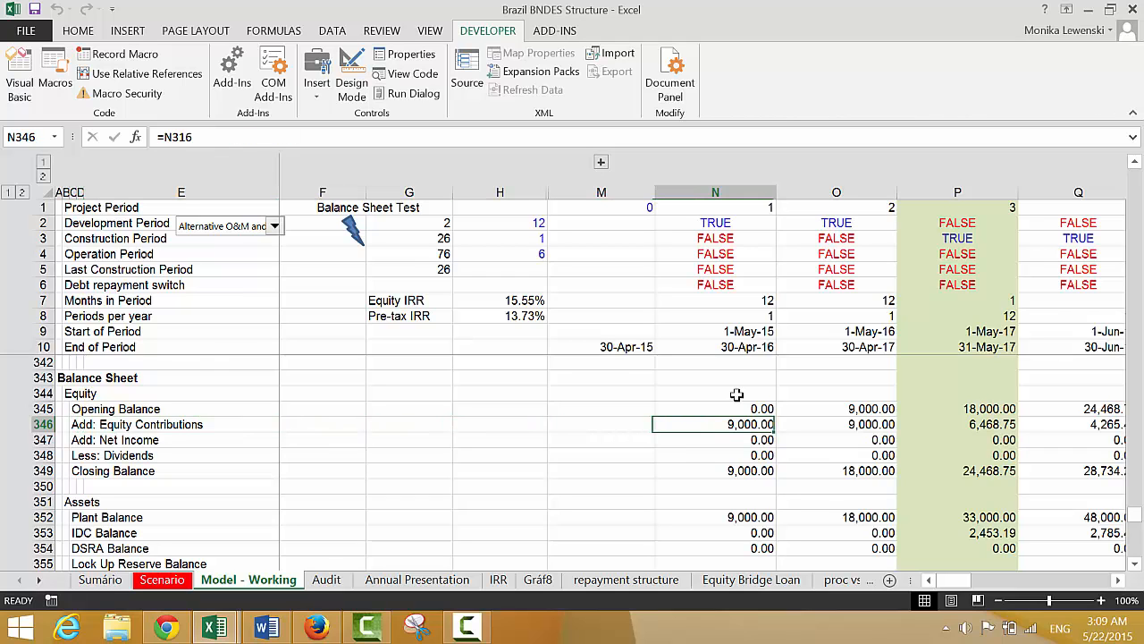
text(=)
key(Down)
key(Down)
key(Down)
key(Down)
key(Down)
key(Down)
key(Down)
key(Down)
key(Down)
key(Down)
key(Down)
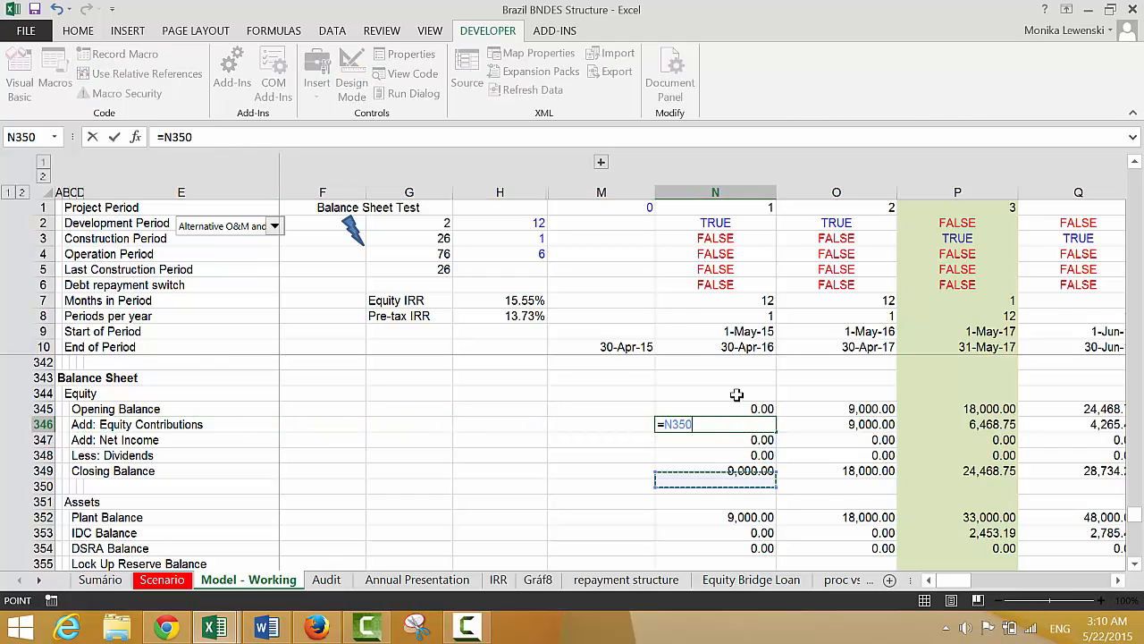
key(Down)
key(Down)
key(Down)
key(Down)
key(Down)
key(Down)
key(Down)
key(Down)
key(Down)
key(Down)
key(Down)
key(Down)
key(Down)
key(Down)
key(Down)
key(Down)
key(Down)
key(Down)
key(Down)
key(Down)
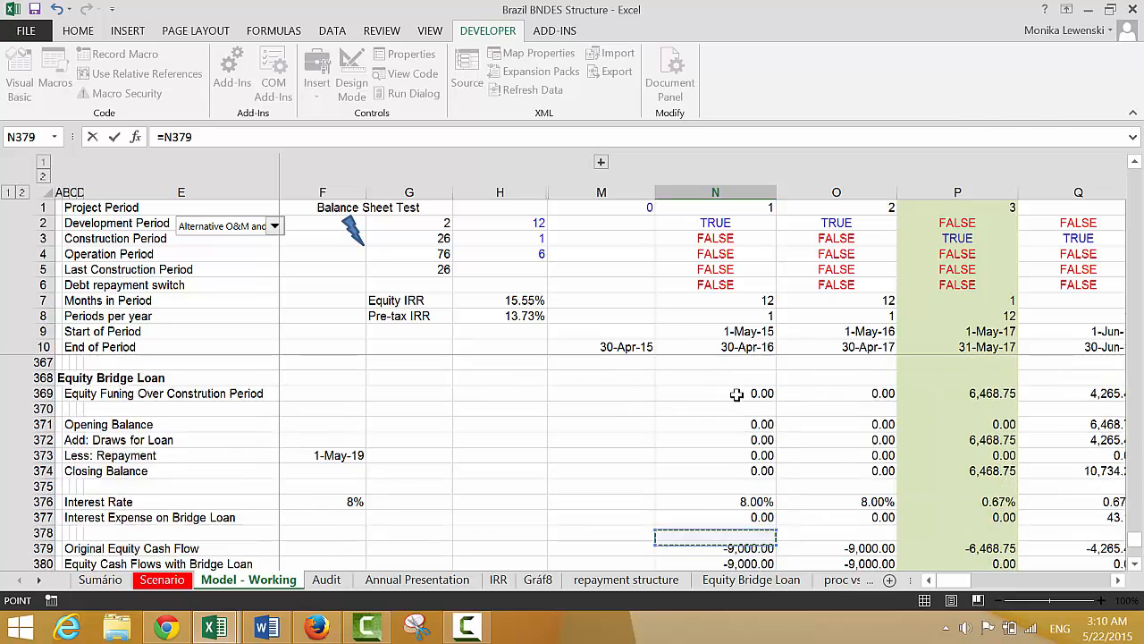
key(Down)
key(Down)
key(Down)
key(Up)
key(Up)
key(Return)
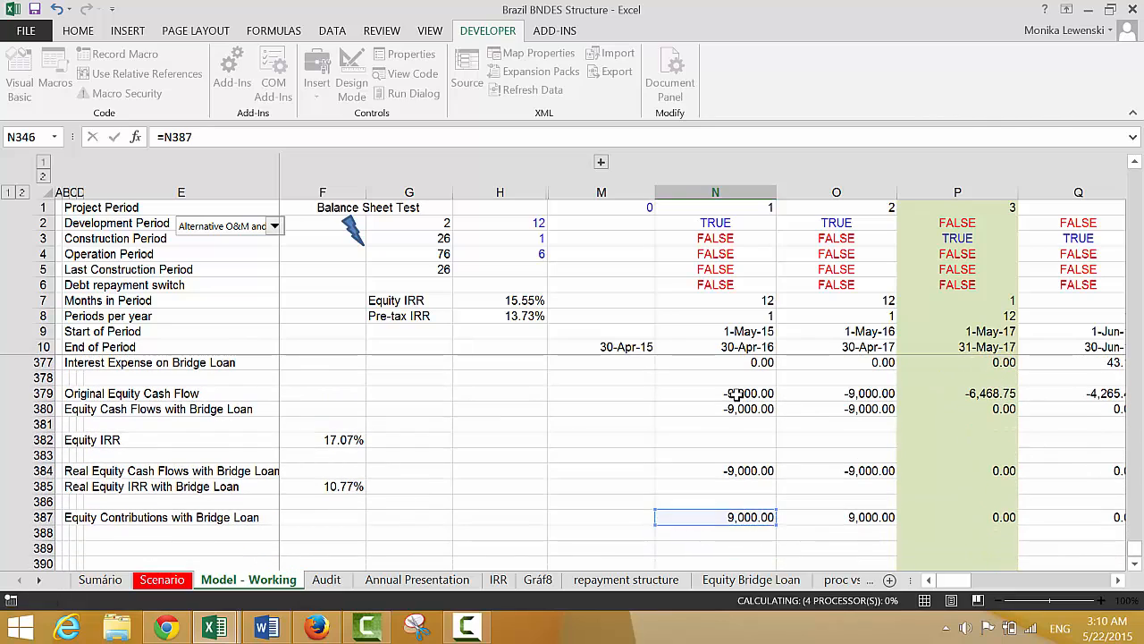
key(Up)
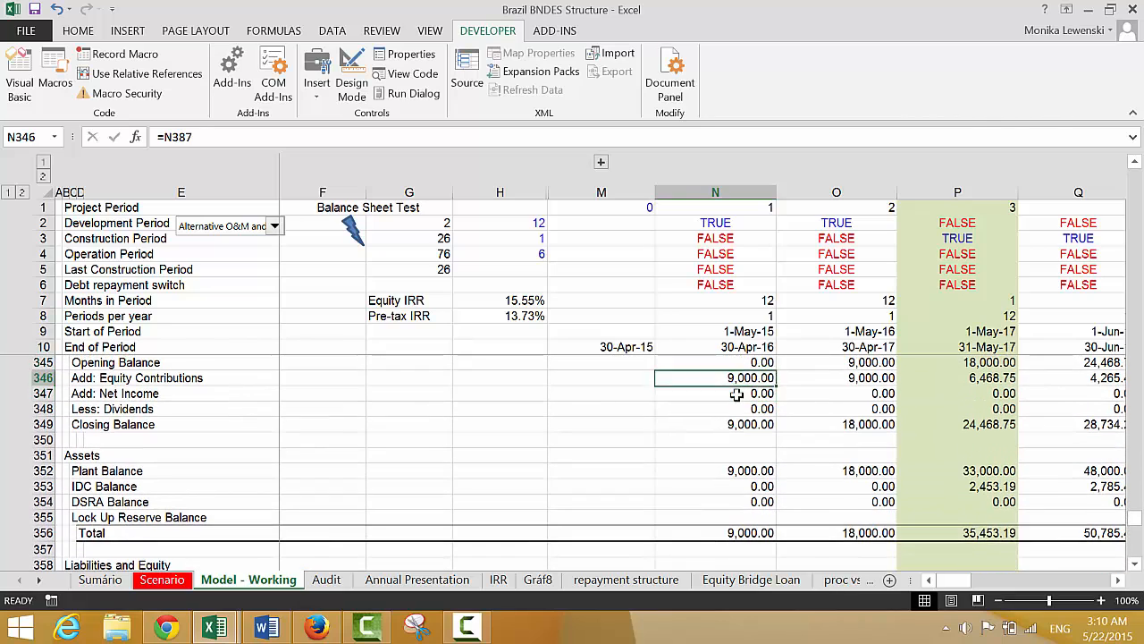
Fill the =N387 link in the balance sheet's Add: Equity Contributions row across the timeline
key(Up)
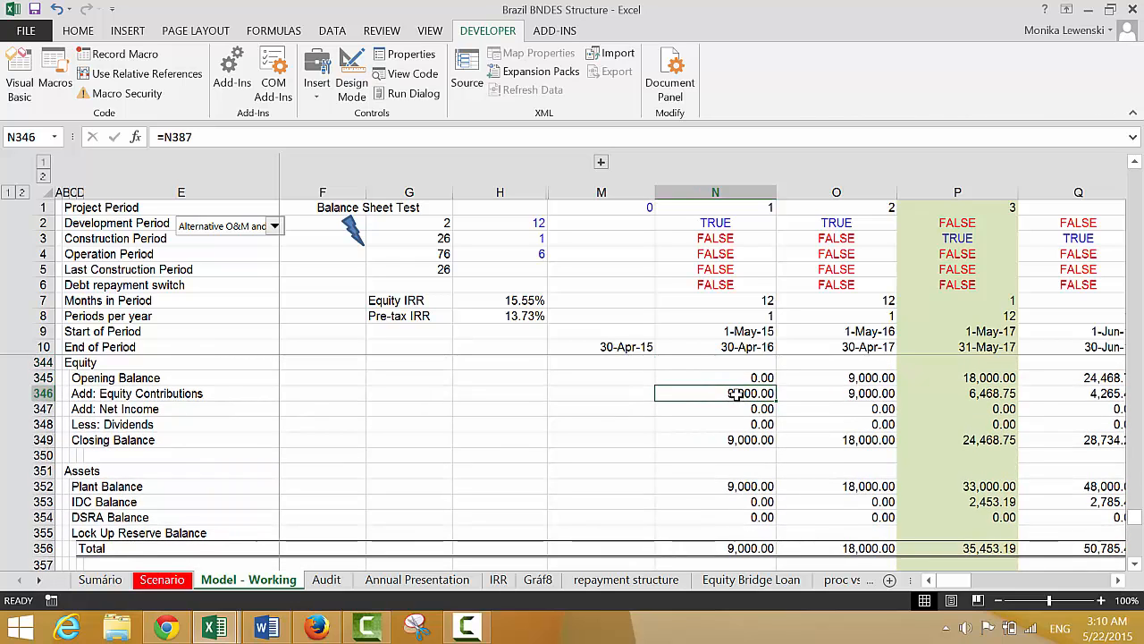
key(ctrl+shift+Right)
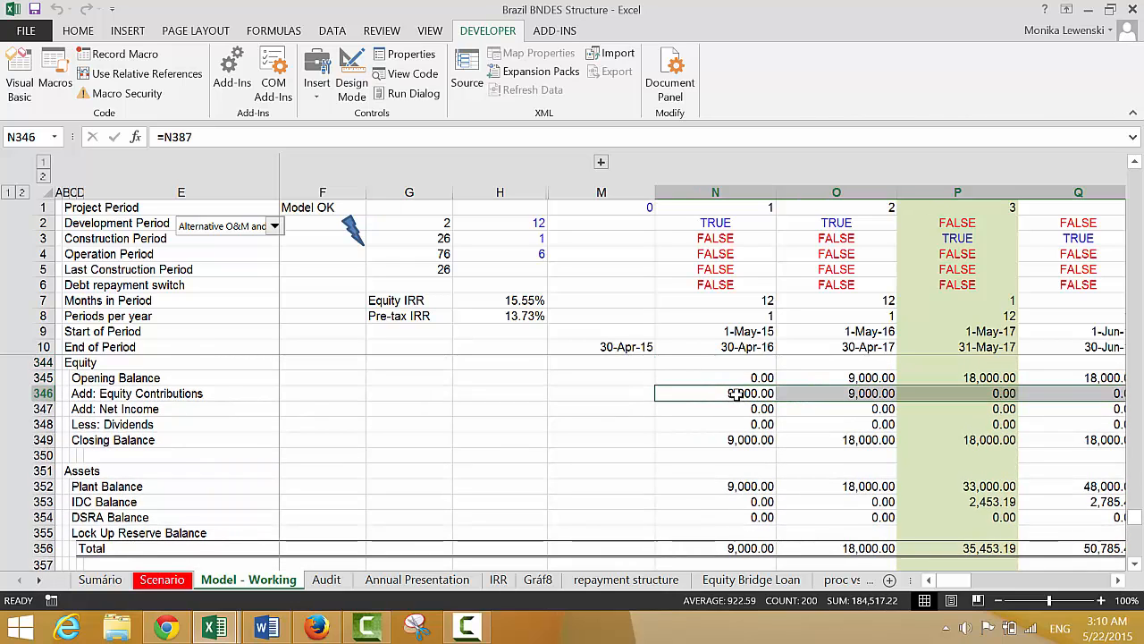
Check the relinked Add: Equity Contributions row through the construction periods and into the first operating periods
key(Right)
key(Right)
key(Right)
key(Right)
key(Right)
key(Right)
key(Right)
key(Right)
key(Right)
key(Right)
key(Right)
key(Right)
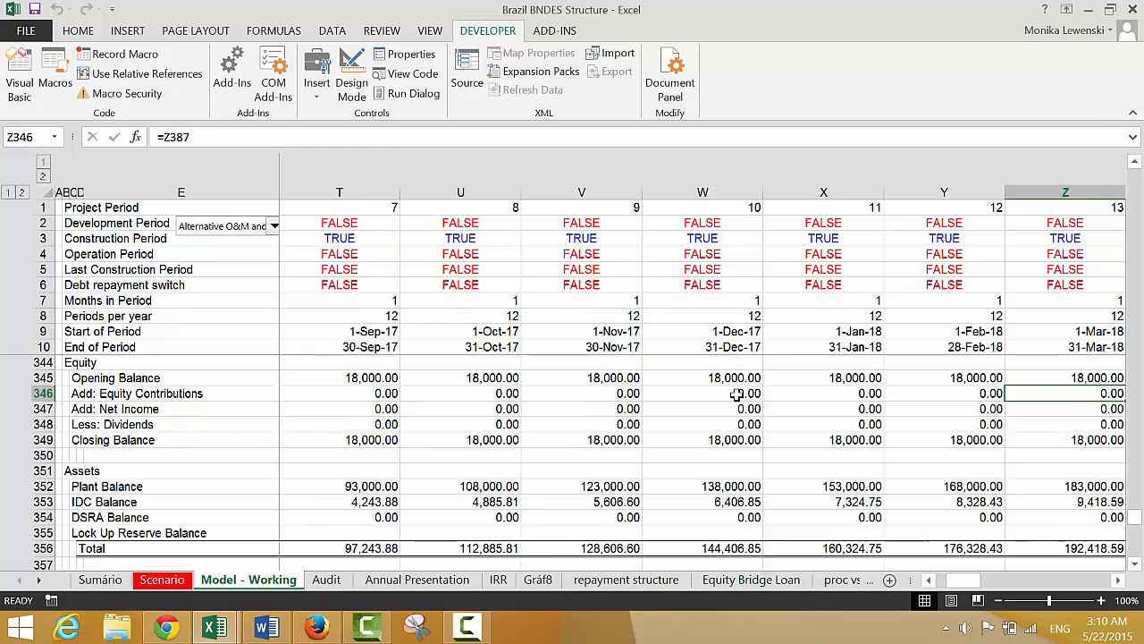
key(Right)
key(Right)
key(Right)
key(Right)
key(Right)
key(Right)
key(Right)
key(Right)
key(Right)
key(Right)
key(Right)
key(Right)
key(Right)
key(Right)
key(Right)
key(Right)
key(Right)
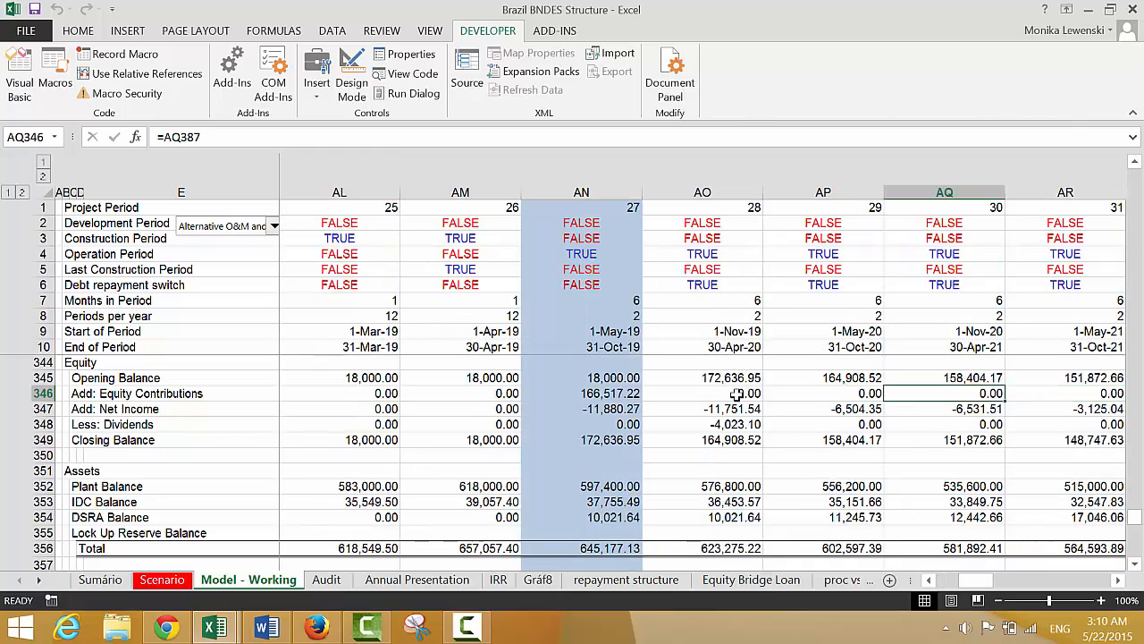
key(Left)
key(Left)
key(Left)
key(Left)
key(Left)
key(Left)
key(Left)
key(Left)
key(Left)
key(Left)
key(Left)
key(Left)
key(Left)
key(Left)
key(Left)
key(Left)
key(Left)
key(Left)
key(Left)
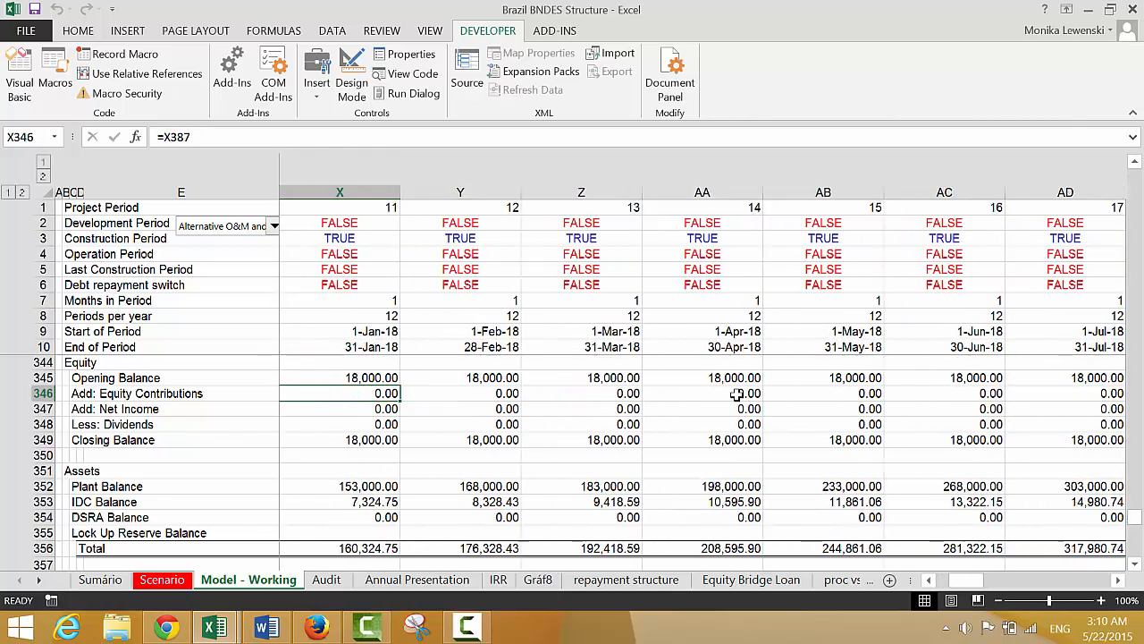
key(Left)
key(Left)
key(Left)
key(Left)
key(Left)
key(Left)
key(Left)
key(Left)
key(Left)
key(Left)
key(Left)
key(Left)
key(Left)
key(Left)
key(Left)
key(Left)
key(Left)
key(Left)
key(Left)
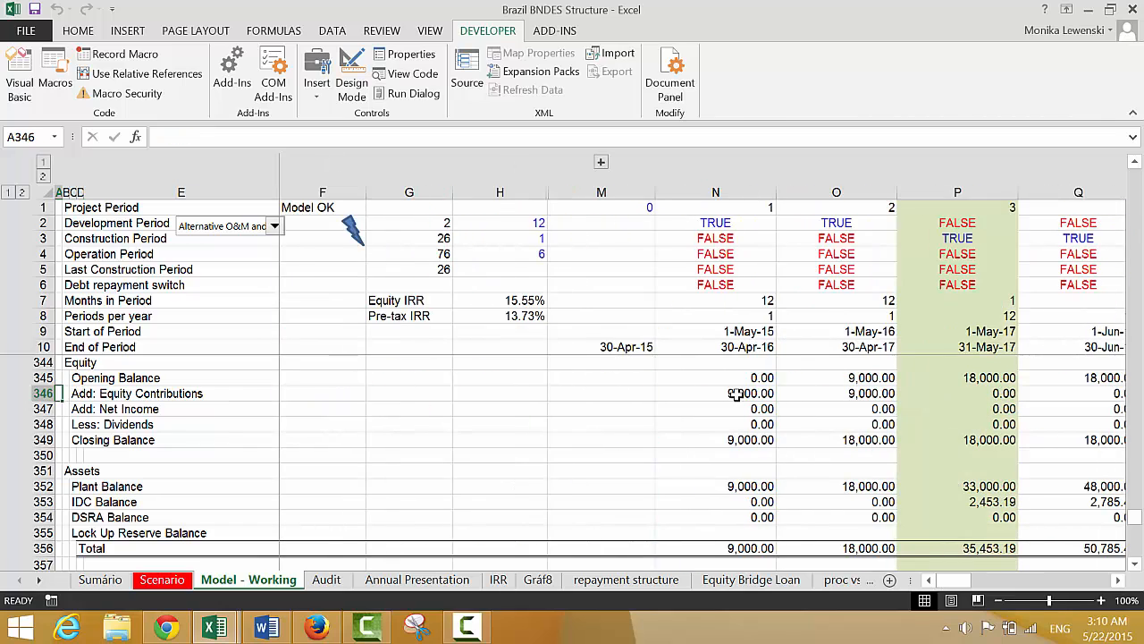
Check the balance sheet's Difference row through construction and into the early operating periods
key(Down)
key(Down)
key(Down)
key(Down)
key(Down)
key(Down)
key(Down)
key(Down)
key(Down)
key(Down)
key(Down)
key(Down)
key(Down)
key(Down)
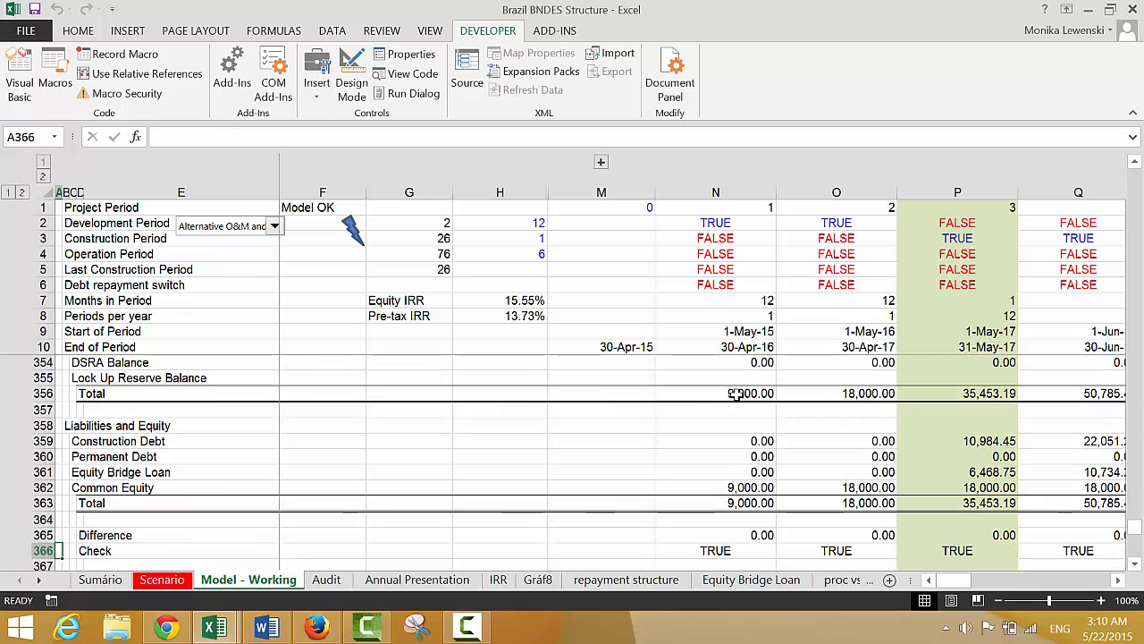
key(Right)
key(Right)
key(Right)
key(Right)
key(Right)
key(Right)
key(Right)
key(Right)
key(Right)
key(Right)
key(Right)
key(Right)
key(Right)
key(Right)
key(Right)
key(Right)
key(Right)
key(Right)
key(Right)
key(Right)
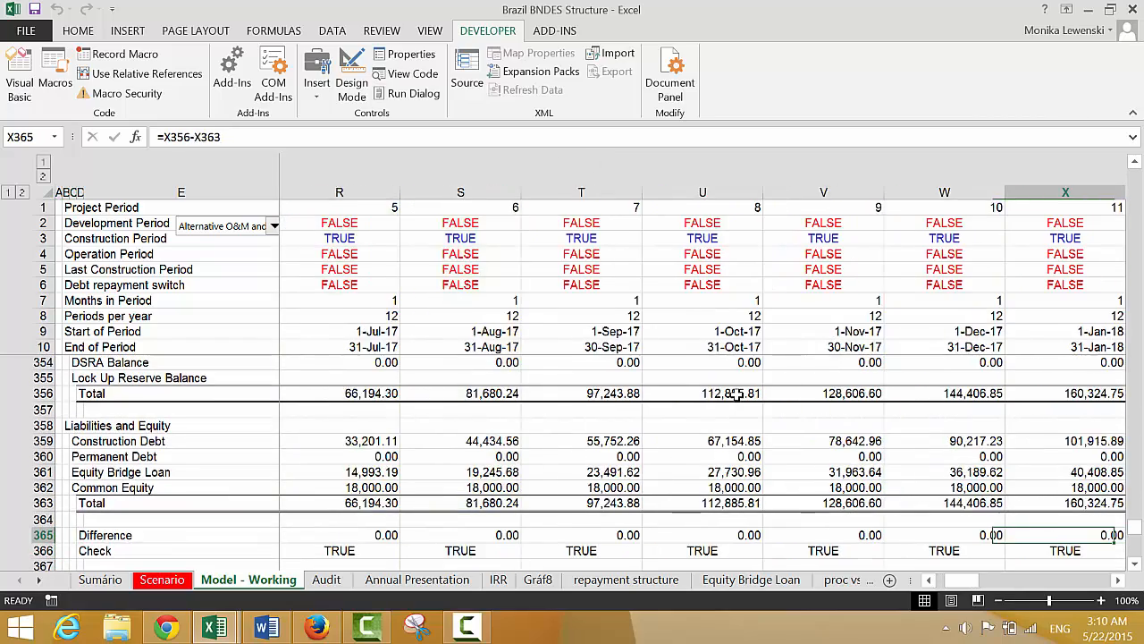
key(Right)
key(Right)
key(Right)
key(Right)
key(Right)
key(Right)
key(Right)
key(Right)
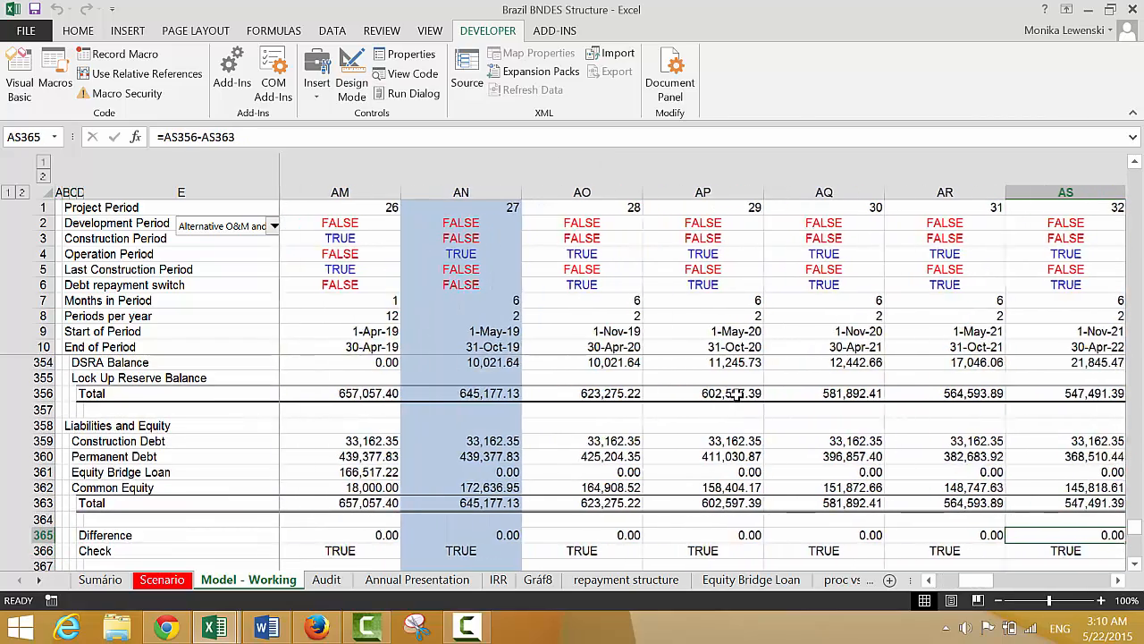
Check the balance sheet's Check row through the operating periods up to column BI, and return to the start of the timeline
key(Down)
key(Right)
key(Right)
key(Right)
key(Right)
key(Right)
key(Right)
key(Right)
key(Right)
key(Right)
key(Right)
key(Right)
key(Right)
key(Right)
key(Right)
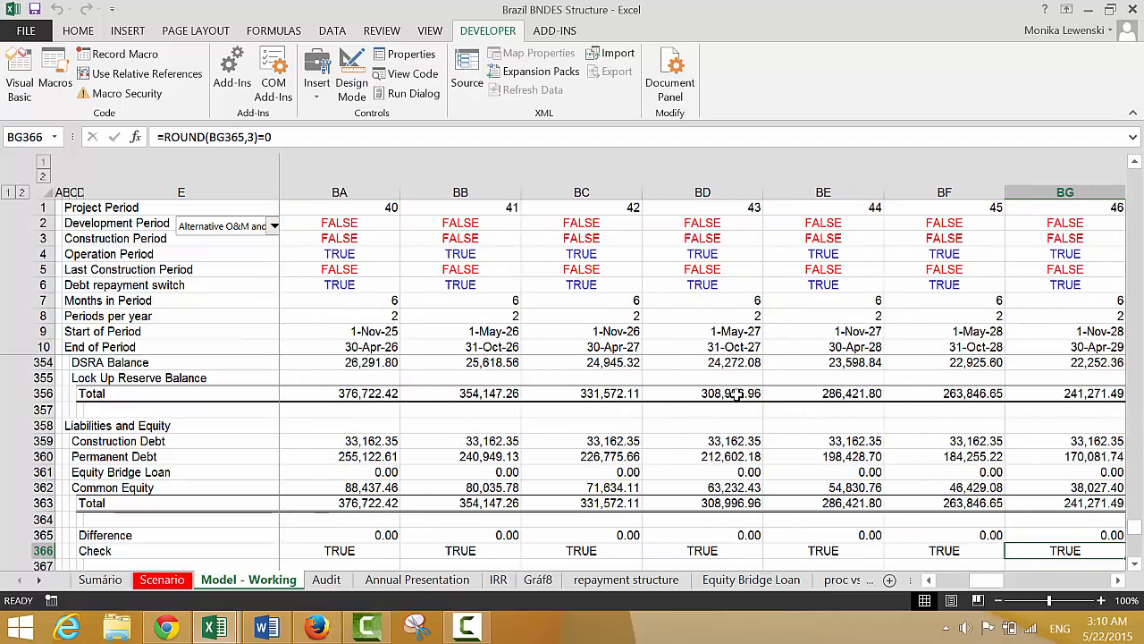
key(Left)
key(Right)
key(Right)
key(Right)
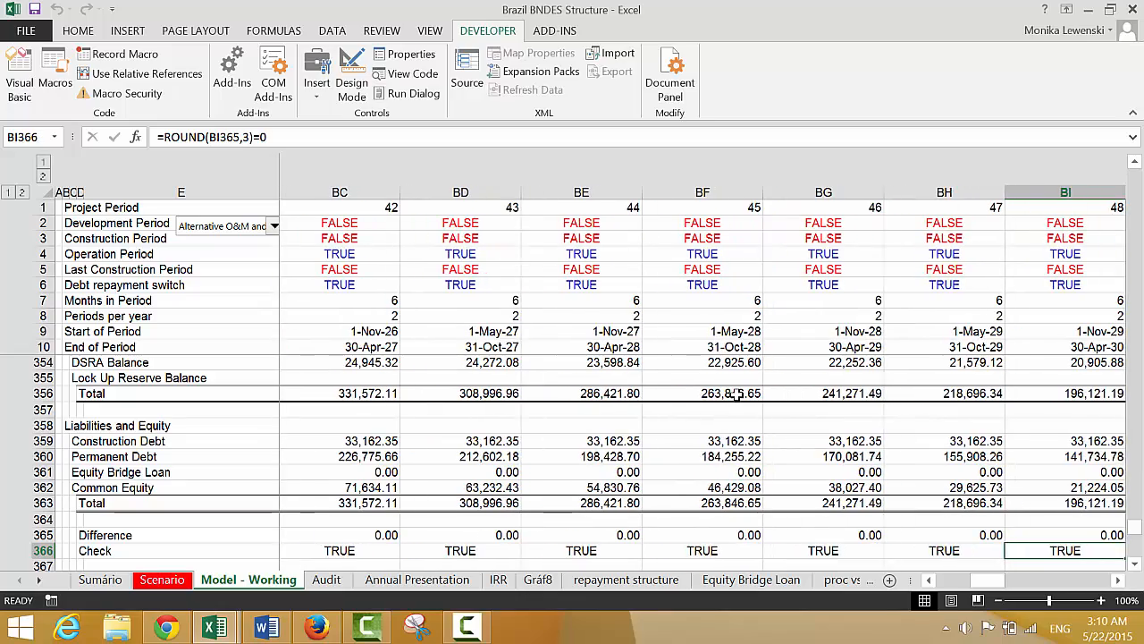
key(Left)
key(Left)
key(ctrl+Left)
key(Left)
key(Left)
key(Left)
key(Left)
key(Left)
key(Left)
key(Left)
key(Left)
key(Left)
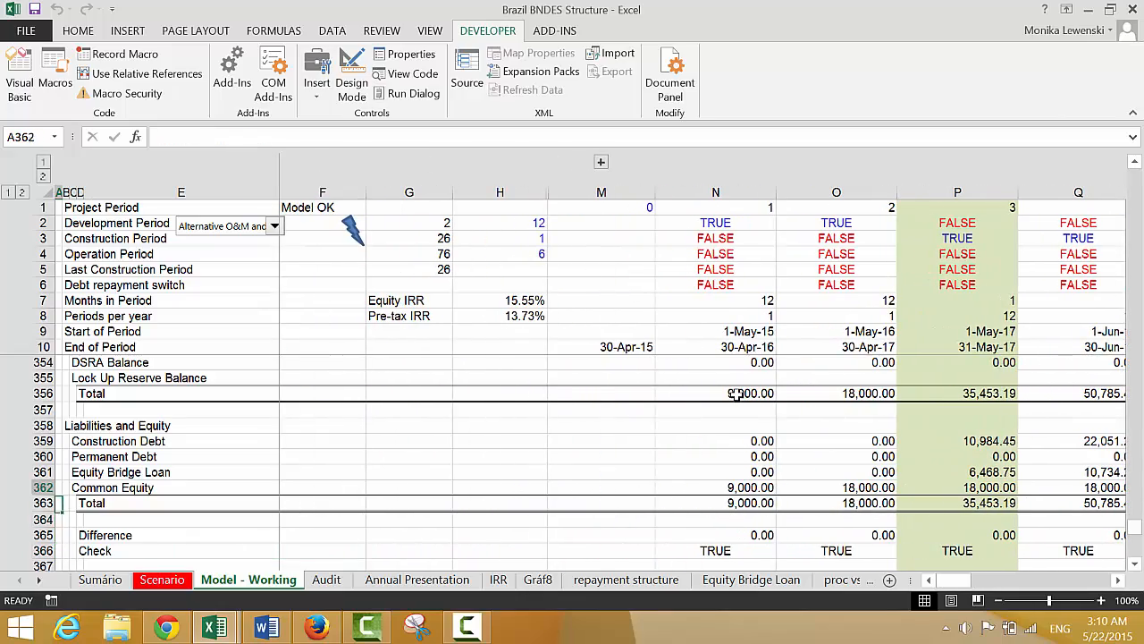
Look over the LLCR, PLCR and Cashflow waterfall sections above the balance sheet, including the Equity funding and Equity Cashflow rows
key(Up)
key(Up)
key(Up)
key(Up)
key(Up)
key(Up)
key(Up)
key(Up)
key(Up)
key(Up)
key(Up)
key(Up)
key(Up)
key(Up)
key(Up)
key(Up)
key(Up)
key(Up)
key(Up)
key(Up)
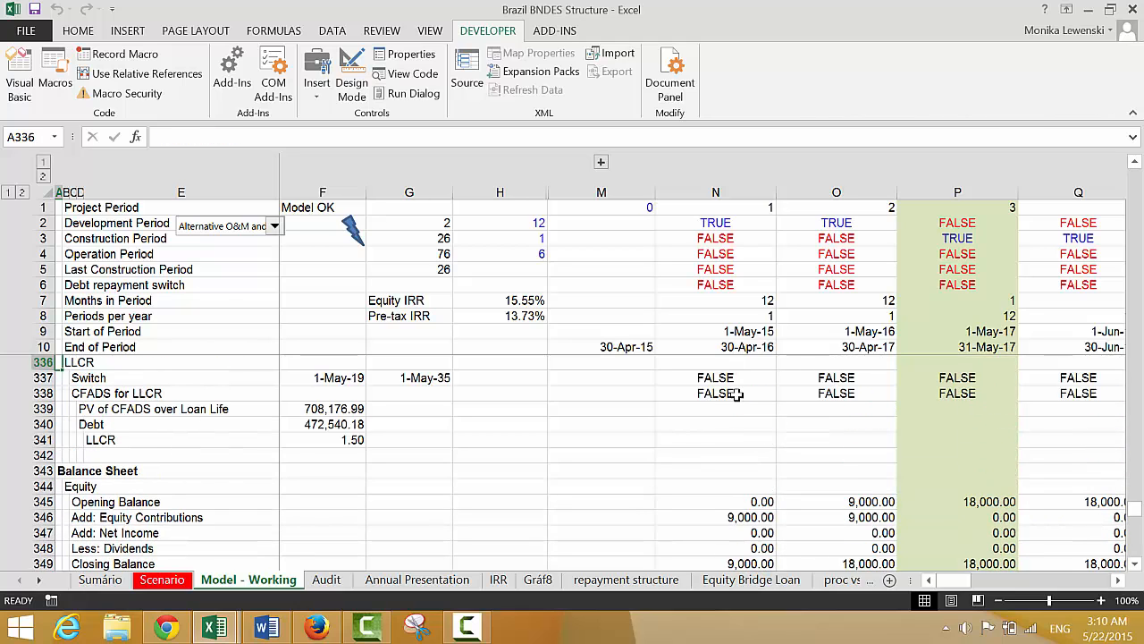
key(Up)
key(Up)
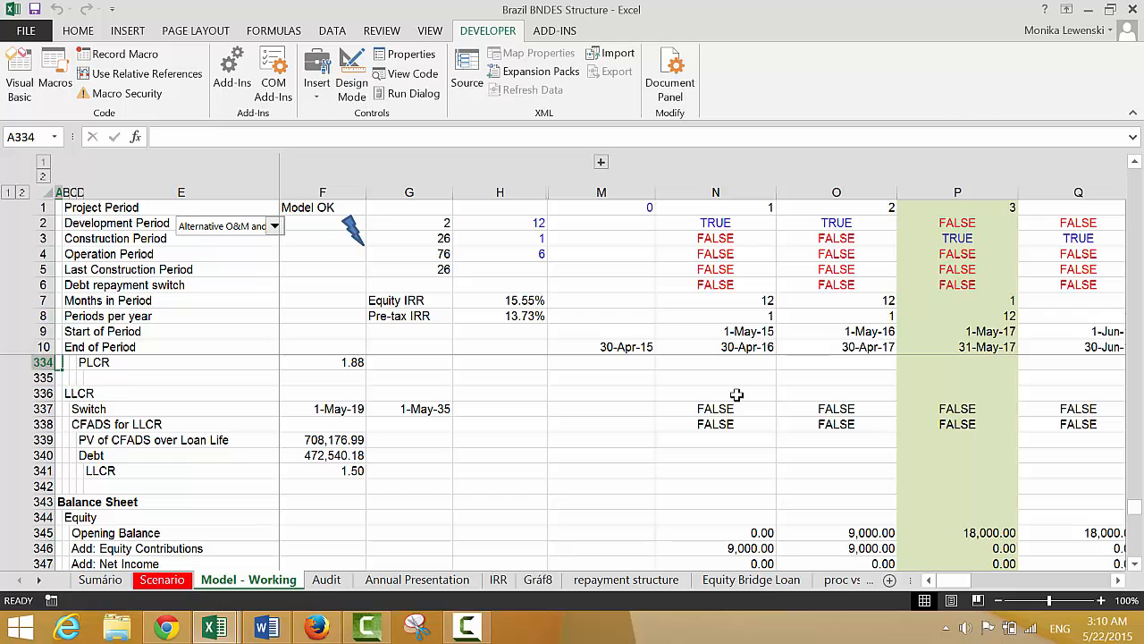
key(Up)
key(Up)
key(Up)
key(Up)
key(Up)
key(Up)
key(Up)
key(Up)
key(Up)
key(Up)
key(Up)
key(Up)
key(Up)
key(Up)
key(Up)
key(Up)
key(Up)
key(Up)
key(Up)
key(Up)
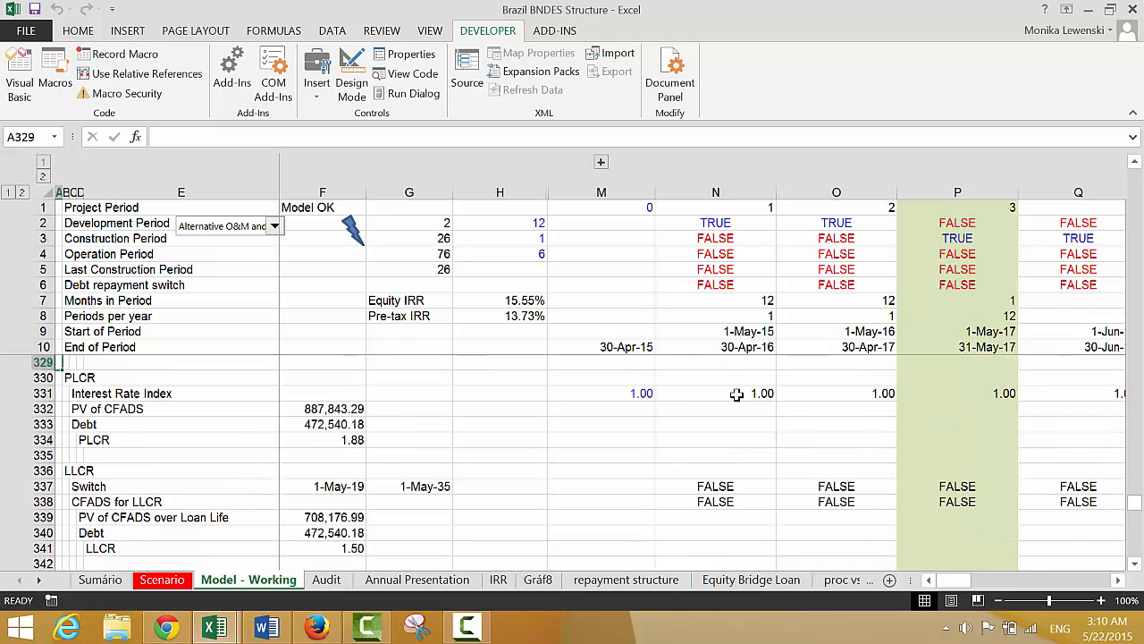
key(Up)
key(Up)
key(Up)
key(Up)
key(Up)
key(Up)
key(Up)
key(Up)
key(Up)
key(Up)
key(Up)
key(Up)
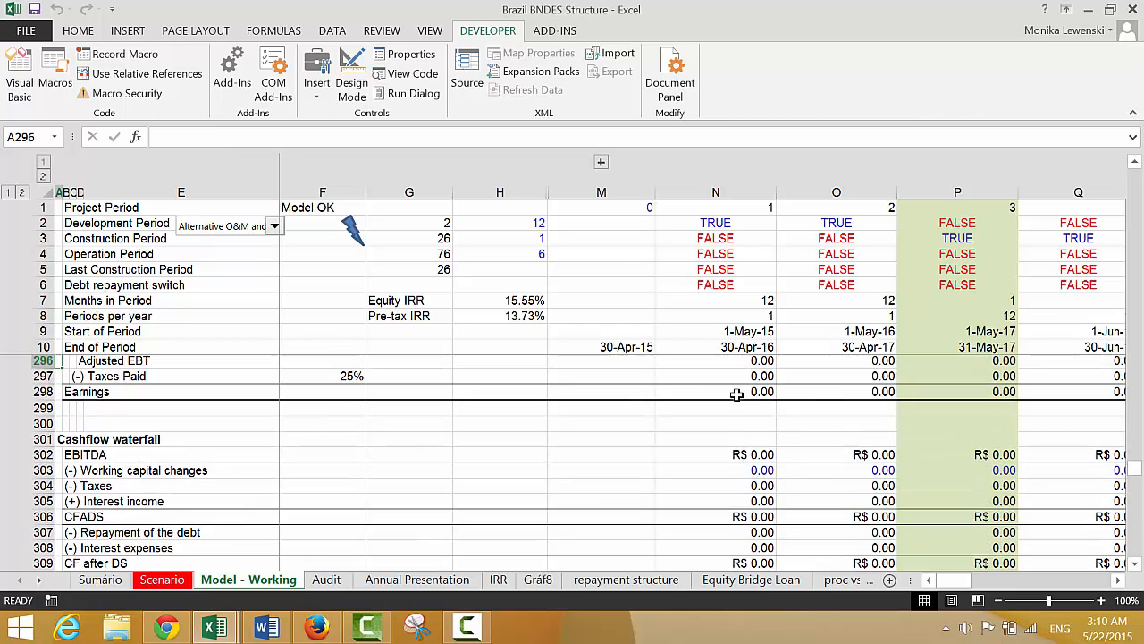
key(Down)
key(Down)
key(Down)
key(Down)
key(Down)
key(Down)
key(Down)
key(Down)
key(Down)
key(Down)
key(Down)
key(Down)
key(Down)
key(Down)
key(Down)
key(Down)
key(Down)
key(Down)
key(Down)
key(Down)
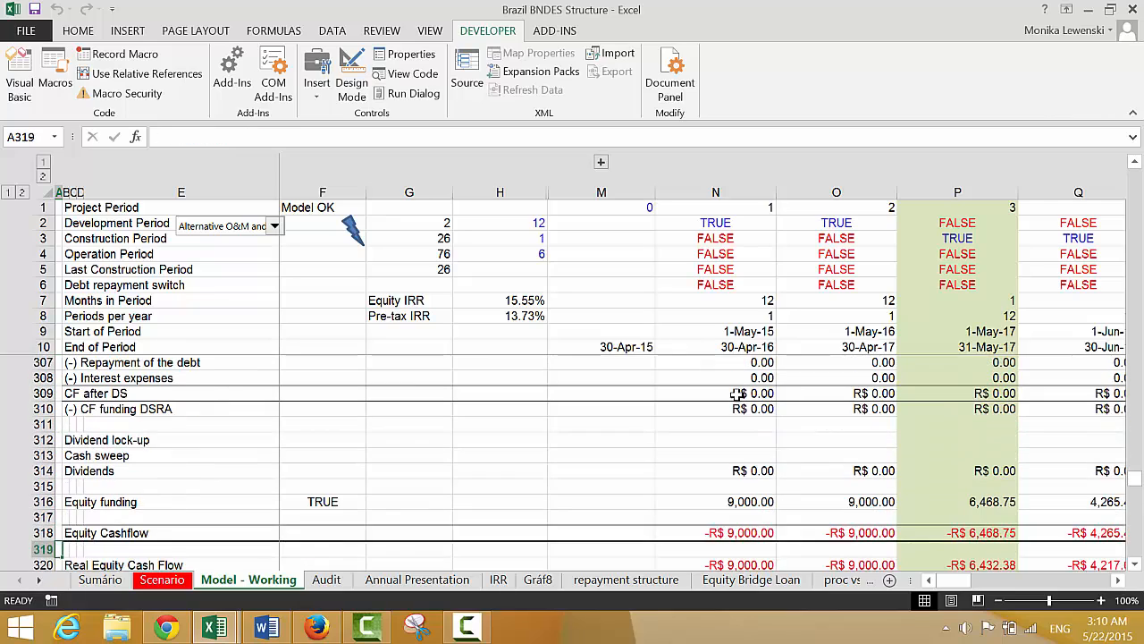
Review the bottom of the Equity Bridge Loan section, covering Real Equity Cash Flows, Real Equity IRR and Equity Contributions with Bridge Loan
key(Down)
key(Down)
key(Down)
key(Down)
key(Down)
key(Down)
key(Down)
key(Down)
key(Down)
key(Down)
key(Down)
key(Down)
key(Down)
key(Down)
key(Down)
key(Down)
key(Down)
key(Down)
key(Down)
key(Down)
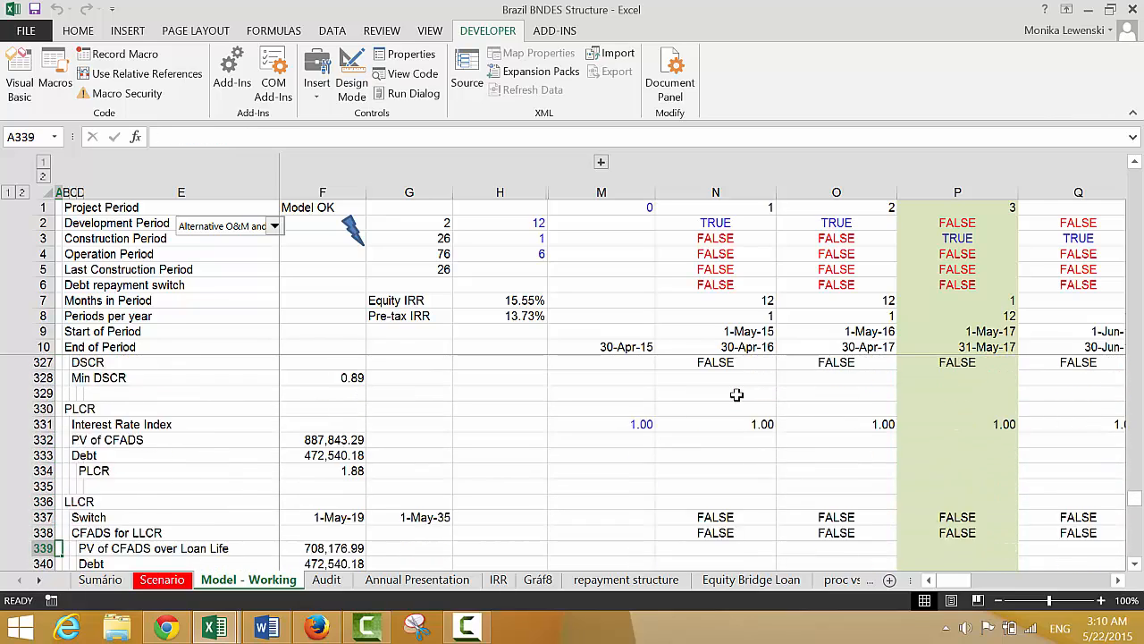
key(Down)
key(Down)
key(Down)
key(Down)
key(Down)
key(Down)
key(Down)
key(Down)
key(Down)
key(Down)
key(Down)
key(Down)
key(Down)
key(Down)
key(Down)
key(Down)
key(Down)
key(Down)
key(Down)
key(Down)
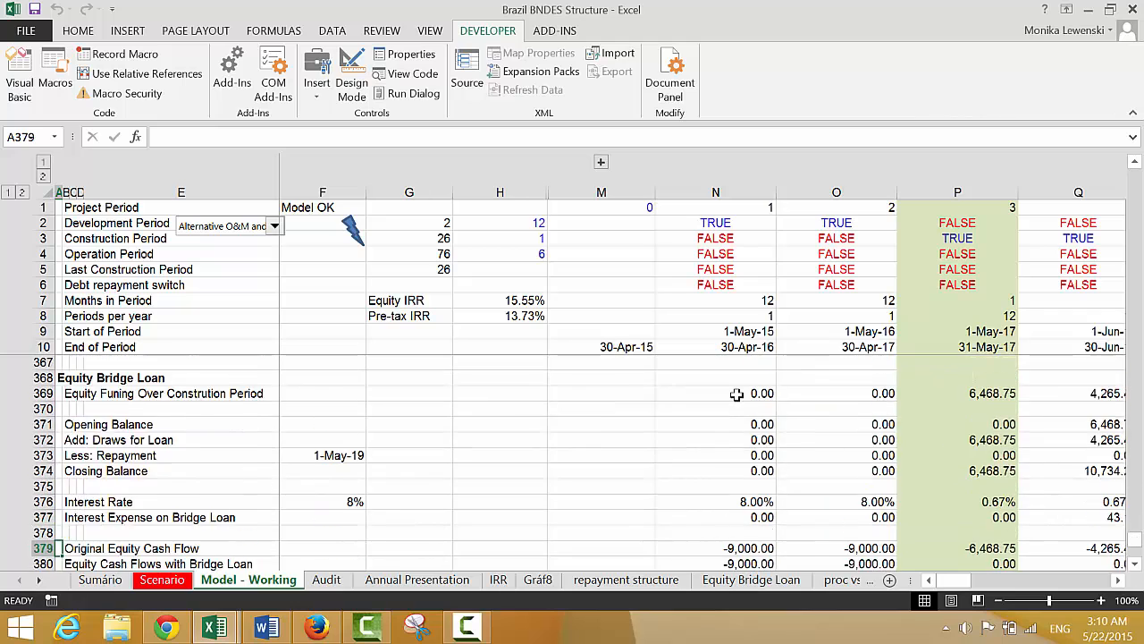
key(Up)
key(Up)
key(Up)
key(Up)
key(Up)
key(Up)
key(Up)
key(Up)
key(Up)
key(Up)
key(Up)
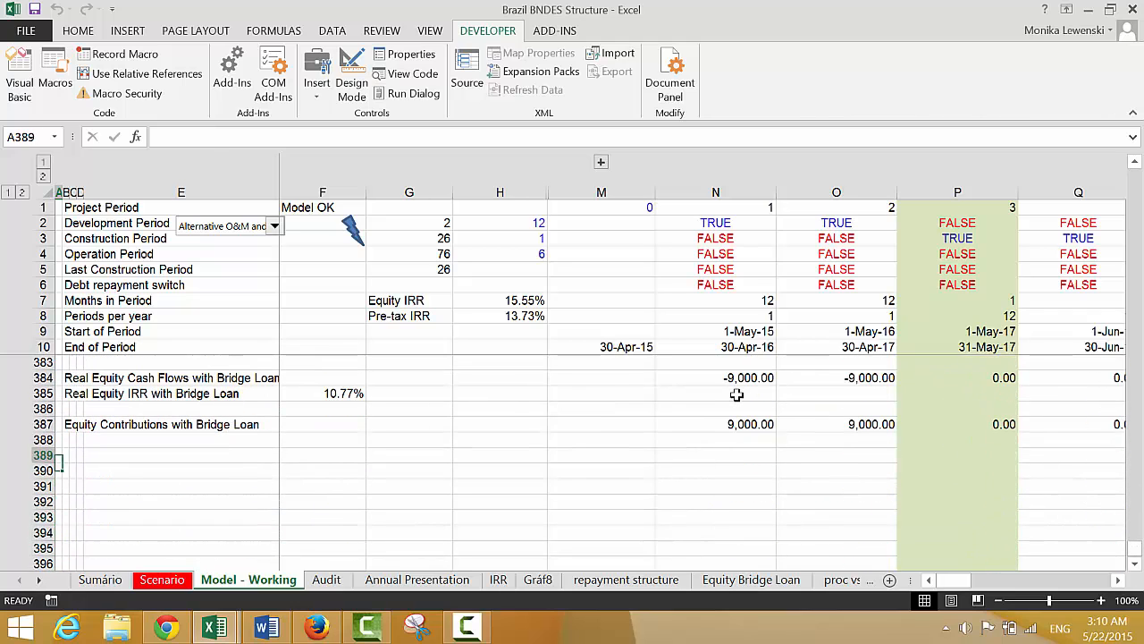
key(Right)
key(Right)
key(Right)
Review the Equity IRR, interest expense and loan balance rows back up to the Equity Bridge Loan heading
key(Right)
key(Right)
key(Right)
key(Right)
key(Right)
key(Right)
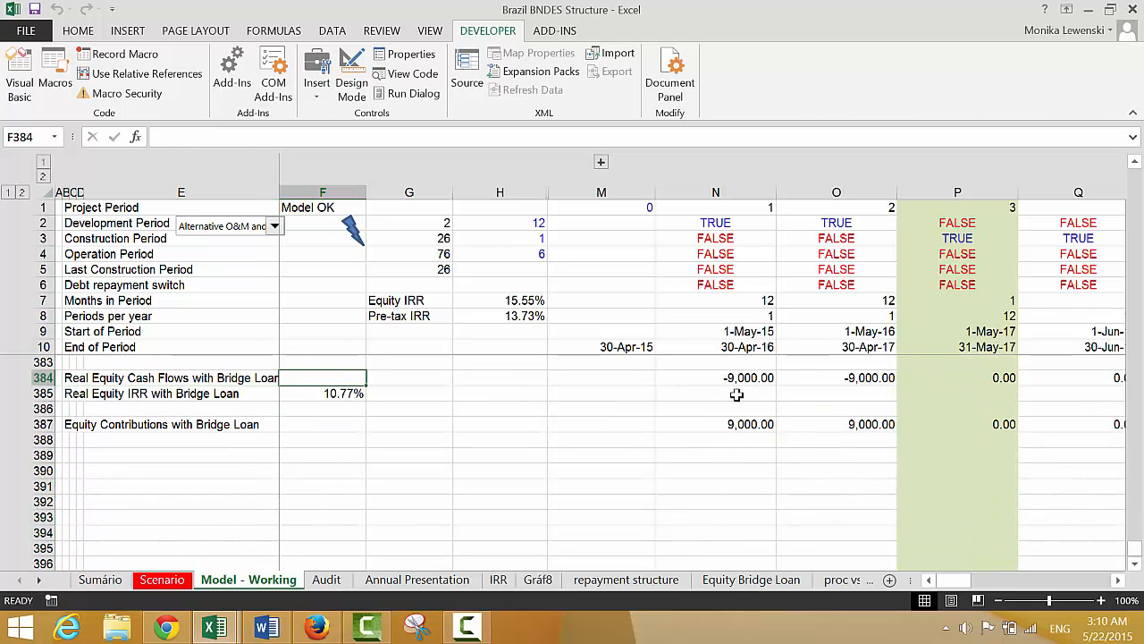
key(Right)
key(Up)
key(Up)
key(Up)
key(Up)
key(Up)
key(Up)
key(Up)
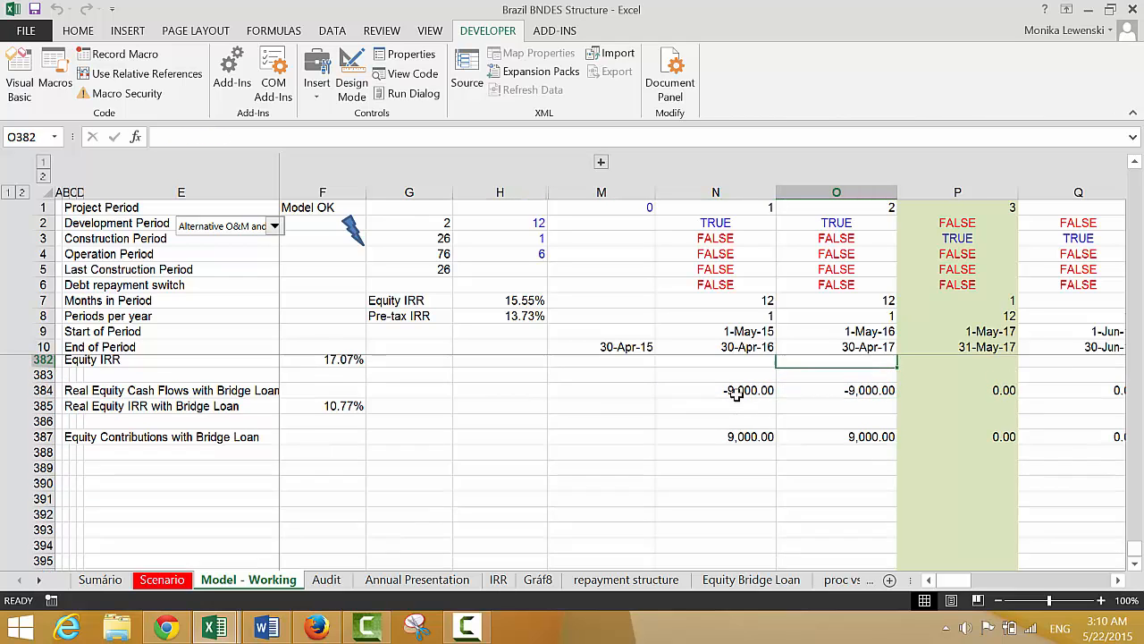
key(Up)
key(Up)
key(Up)
key(Up)
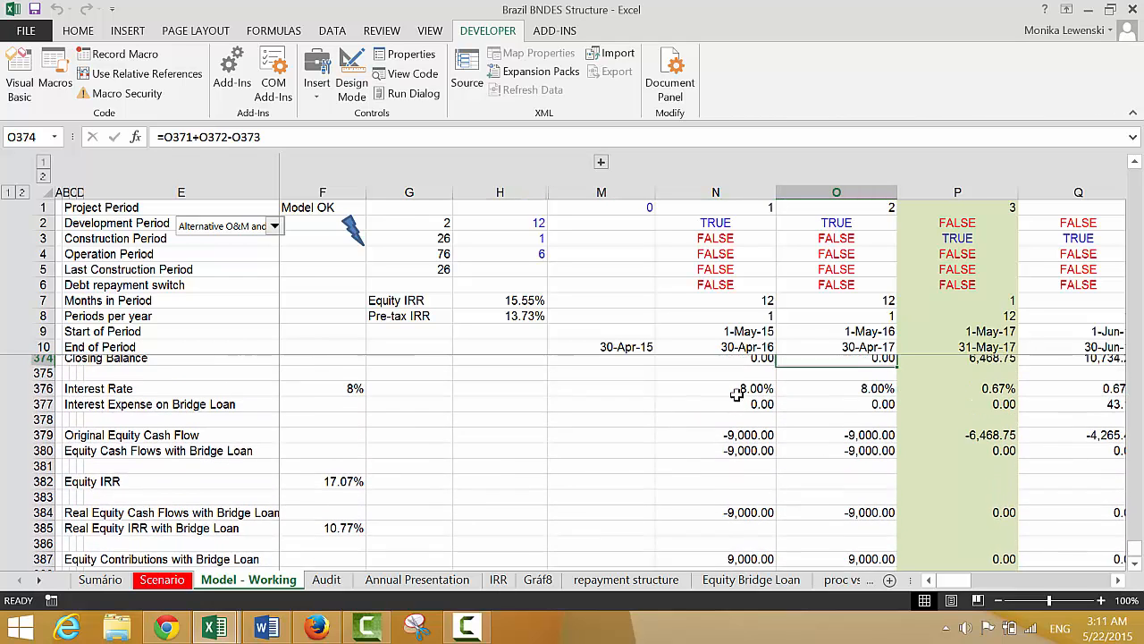
key(Up)
key(Up)
key(Up)
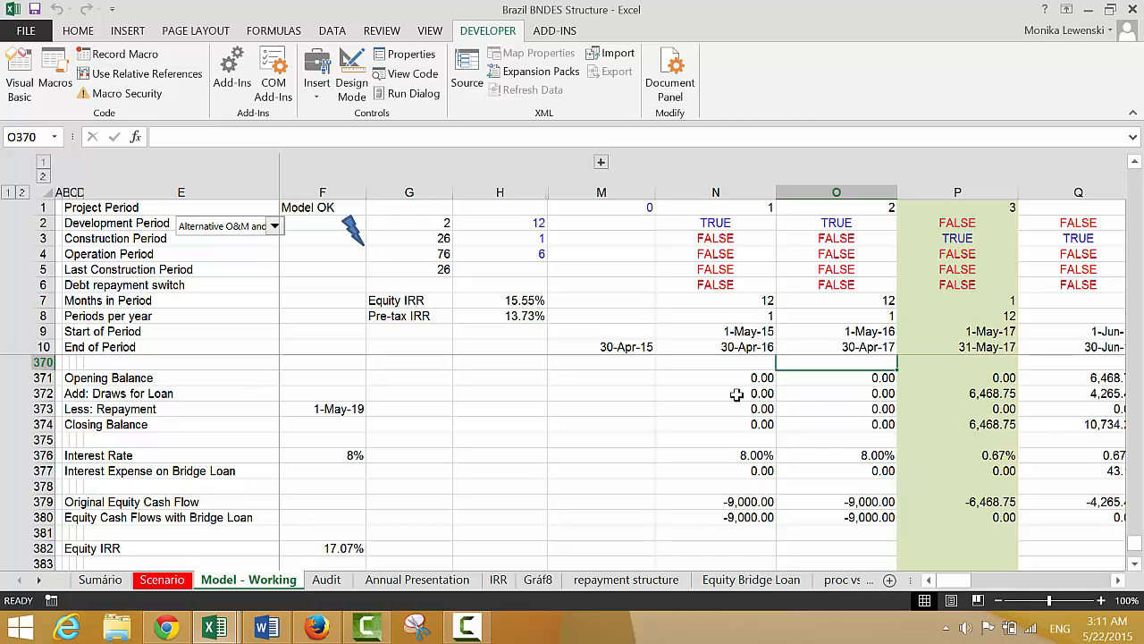
key(Up)
key(Up)
key(Up)
key(Up)
key(Up)
key(Up)
key(Up)
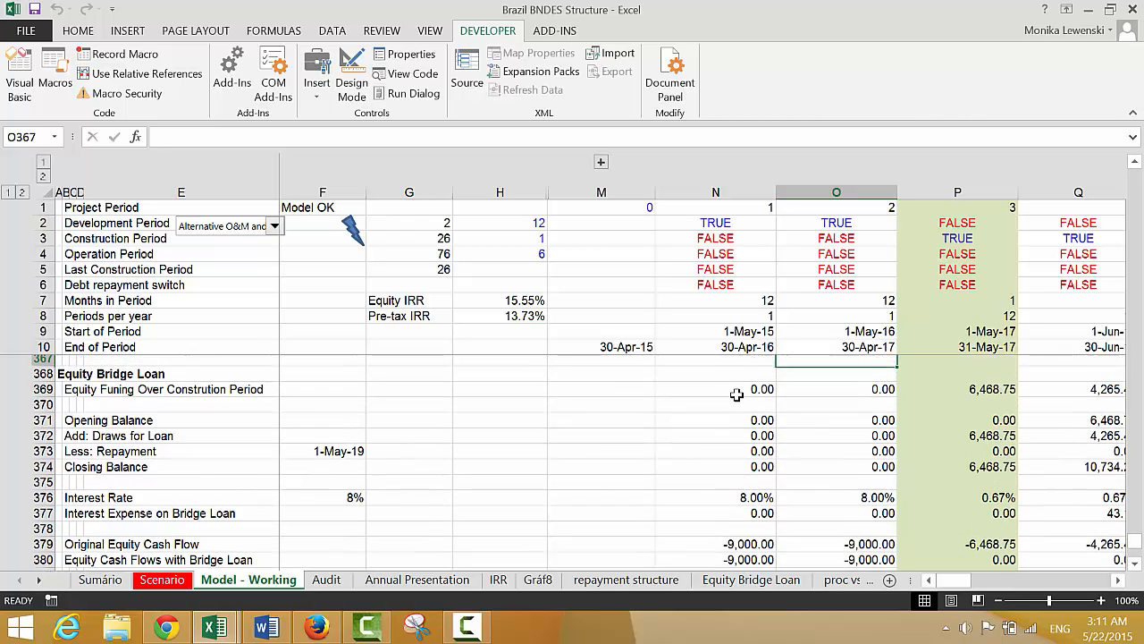
Inspect the Common Equity row under Liabilities and Equity through the construction periods
key(Up)
key(Up)
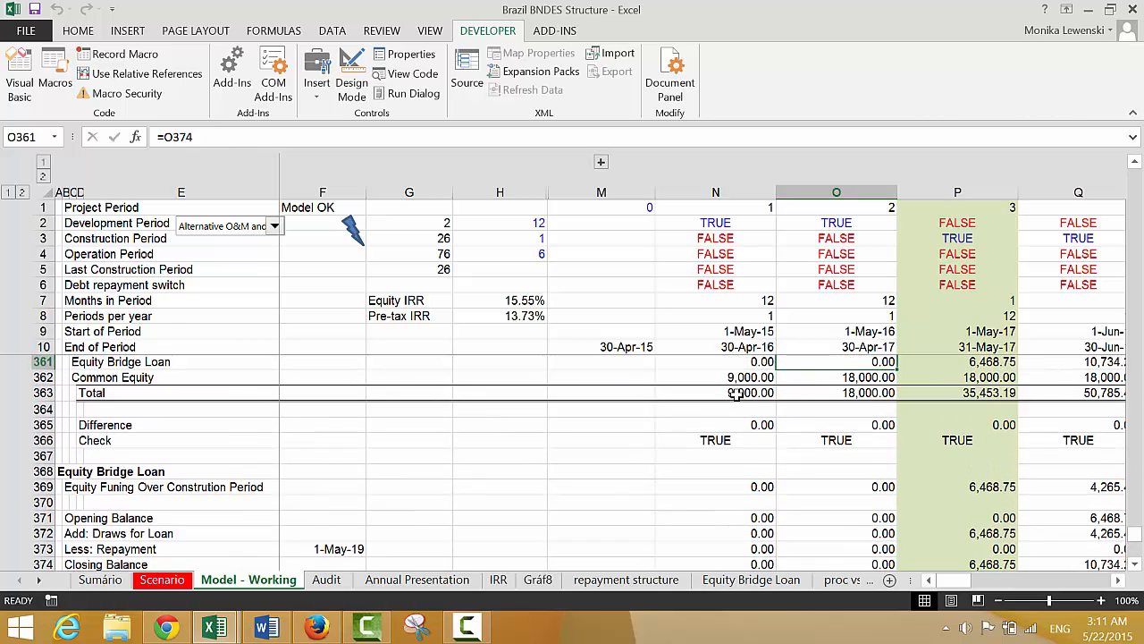
key(Down)
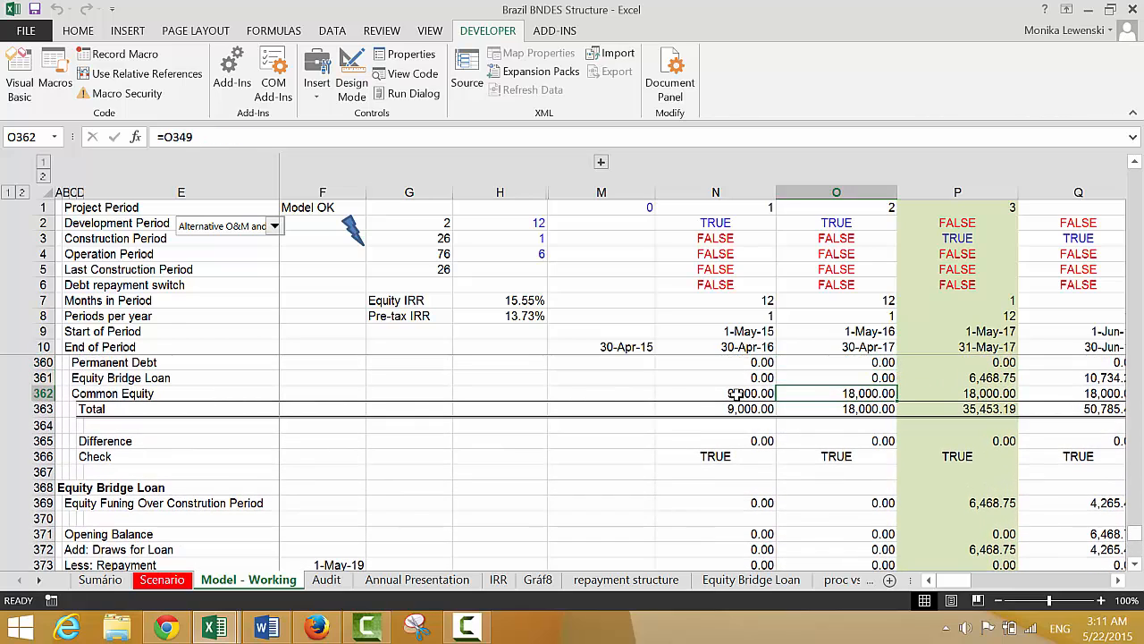
key(Right)
key(Right)
key(Right)
key(Right)
key(Right)
key(Right)
key(Right)
key(Right)
key(Right)
key(Right)
key(Right)
key(Right)
key(Right)
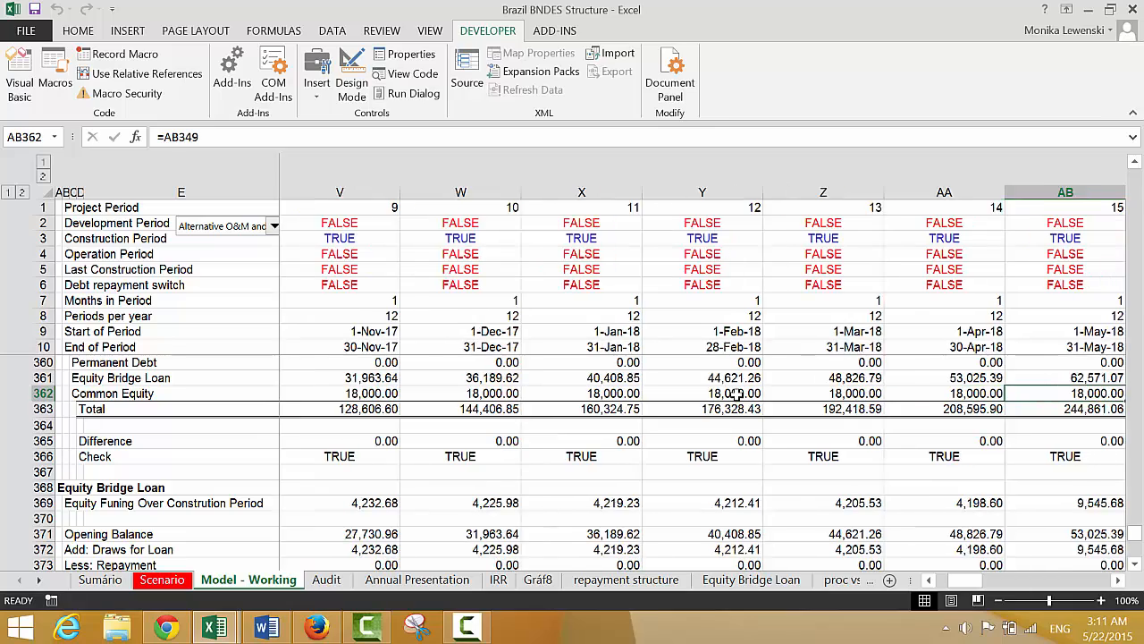
key(Right)
key(Left)
key(Left)
key(Left)
key(Left)
key(Left)
key(Left)
key(Left)
key(Left)
key(Left)
key(Left)
key(Left)
key(Left)
key(Left)
key(Left)
key(Left)
key(Left)
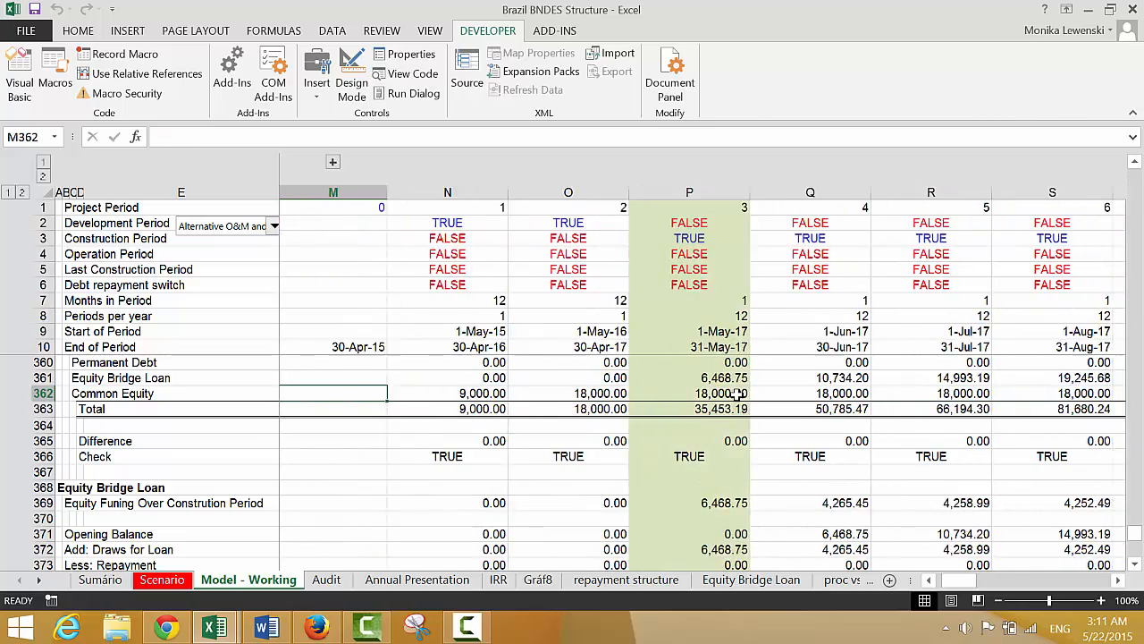
key(Left)
key(Left)
key(Left)
key(Left)
key(Left)
key(Left)
key(Left)
key(Left)
Follow the balance sheet's Equity Bridge Loan row through construction to the first operating periods
key(Right)
key(Right)
key(Up)
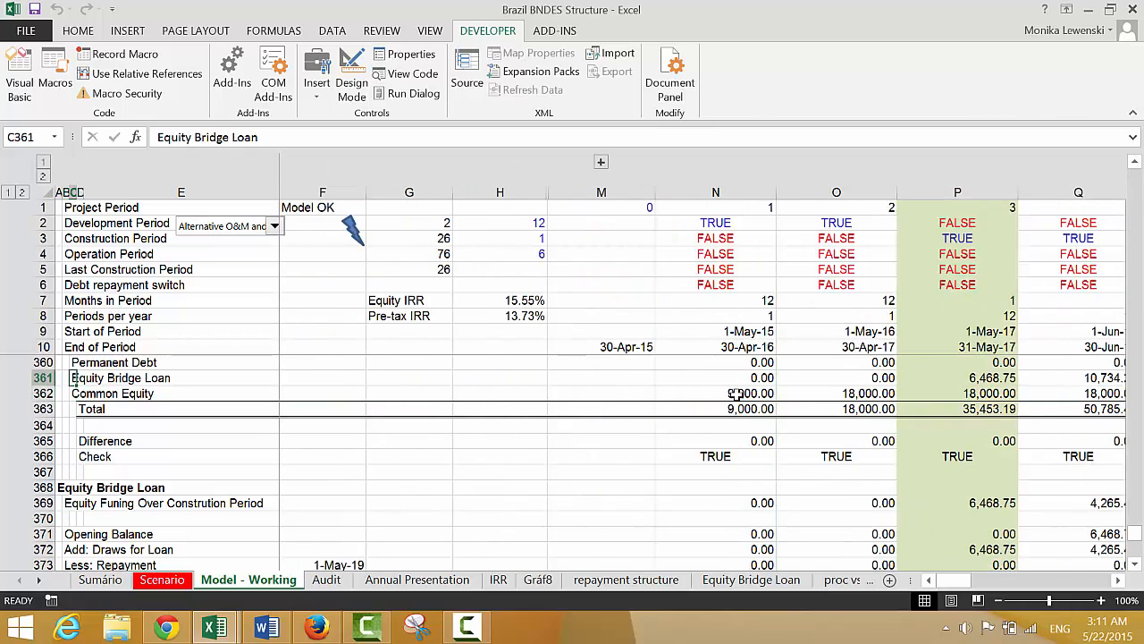
key(Up)
key(Down)
key(Right)
key(Right)
key(Right)
key(Right)
key(Right)
key(Right)
key(Right)
key(Right)
key(Right)
key(Right)
key(Right)
key(Right)
key(Right)
key(Right)
key(Right)
key(Right)
key(Right)
key(Right)
key(Right)
key(Right)
key(Right)
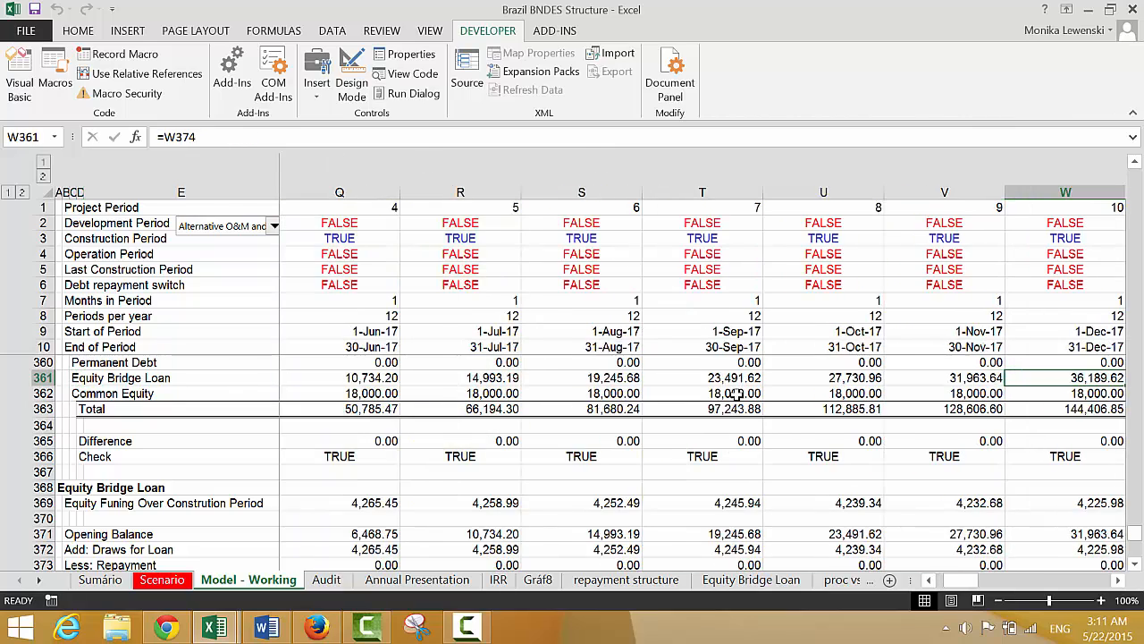
Compare the Equity Bridge Loan balance in the last construction period, column AM, with the first operating period, column AN
key(Right)
key(Right)
key(Right)
key(Right)
key(Right)
key(Left)
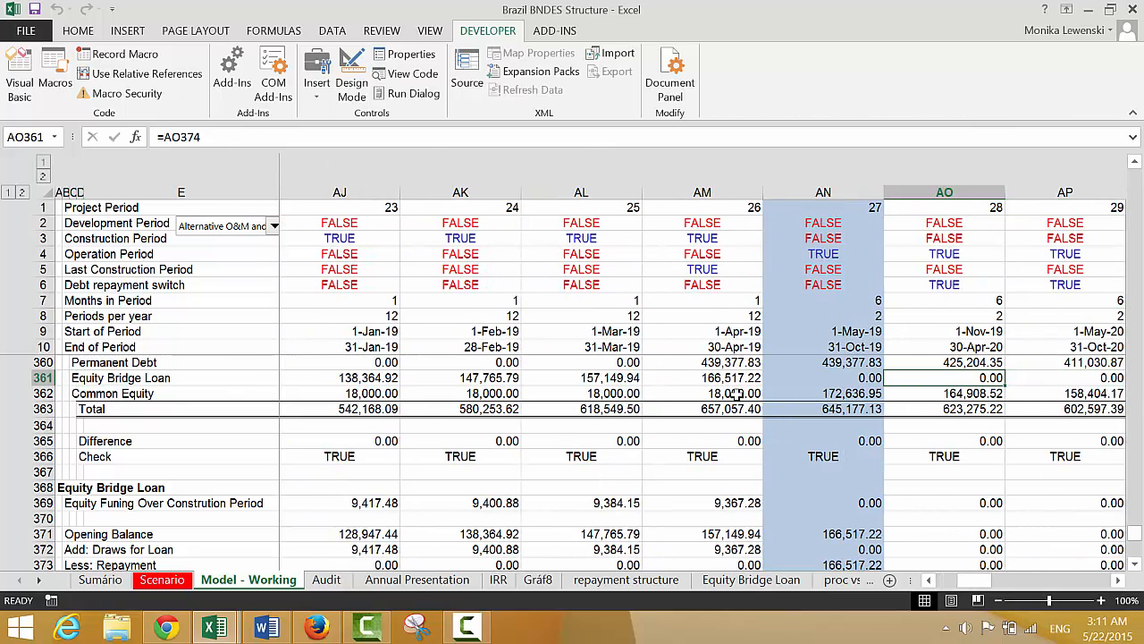
key(Left)
key(Left)
key(Right)
key(Right)
key(Left)
key(Left)
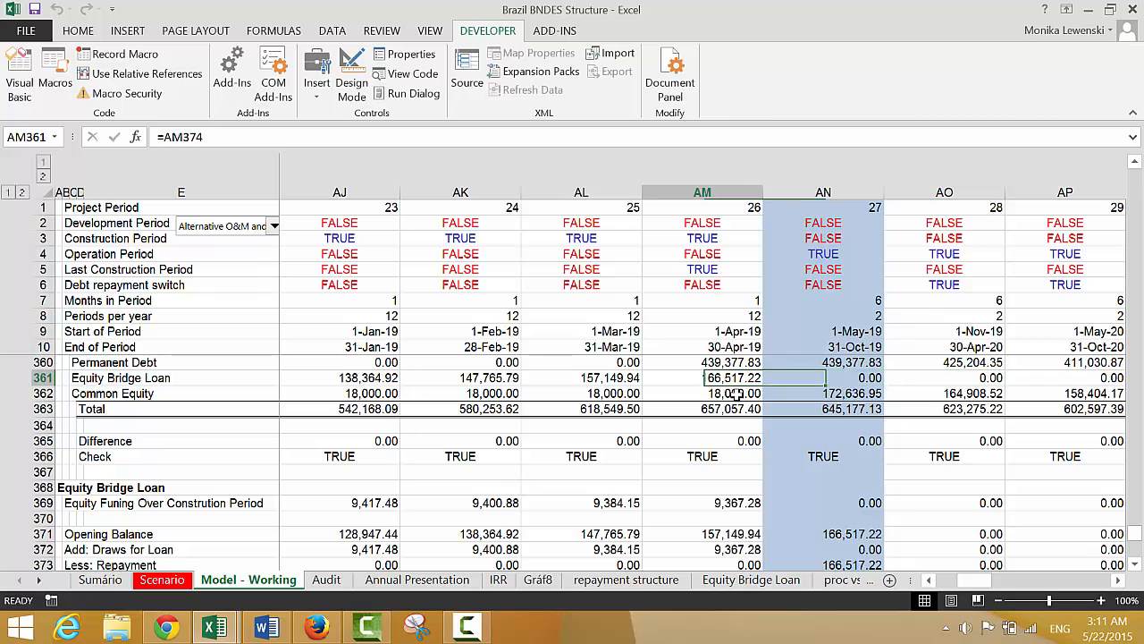
key(Left)
key(Left)
key(Left)
key(Left)
key(Left)
key(Left)
key(Left)
key(Left)
key(Left)
key(Left)
key(Left)
key(Left)
key(Left)
key(Left)
key(Left)
key(Left)
key(Left)
key(Left)
key(Left)
key(Left)
key(Left)
key(Left)
key(Left)
key(Left)
key(Left)
key(Left)
key(Left)
key(Left)
key(Left)
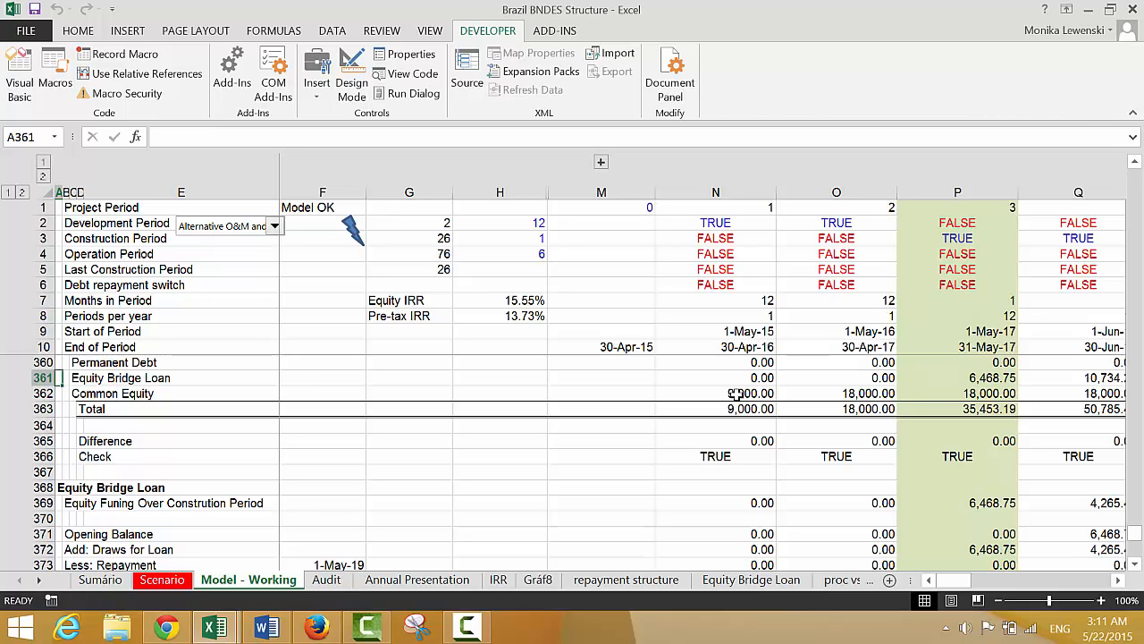
Inspect the Liabilities and Equity Total formula in N363
key(Right)
key(Right)
key(Right)
key(Right)
key(Right)
key(Right)
key(Right)
key(Right)
key(Right)
key(Down)
key(Down)
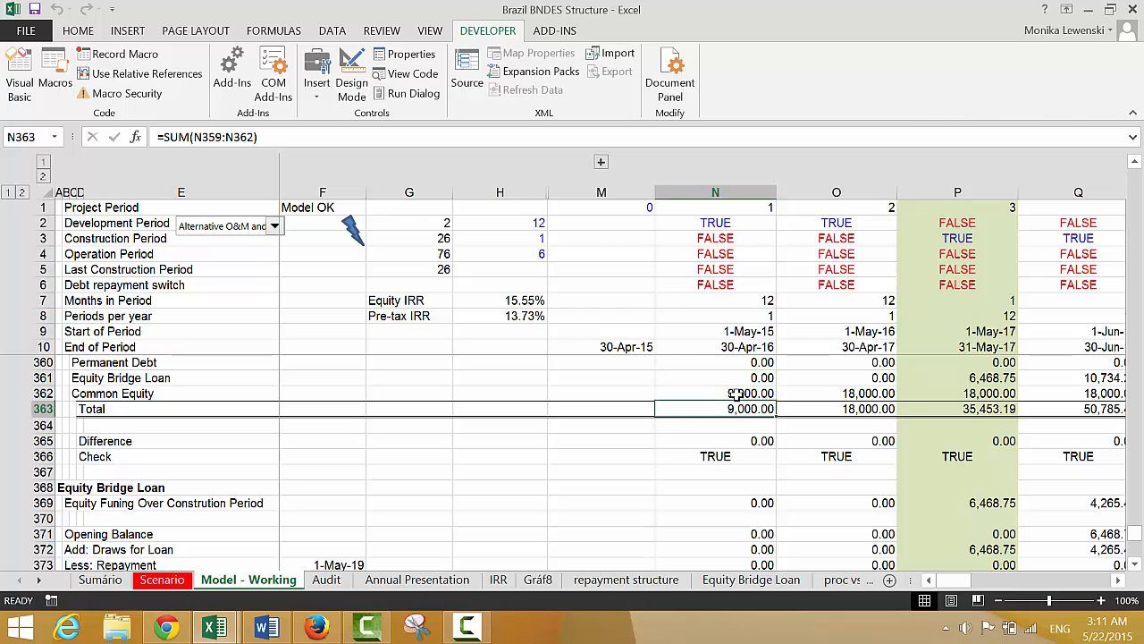
Compare the Liabilities and Equity Total formulas in N363 and O363
key(F2)
key(Return)
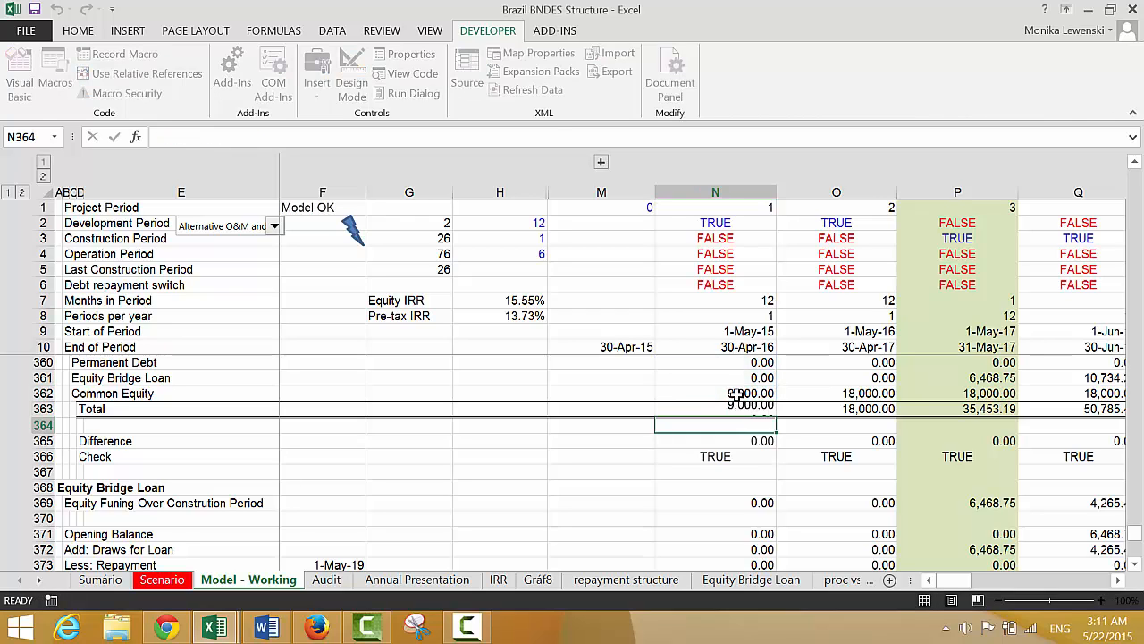
key(Up)
key(Right)
key(F2)
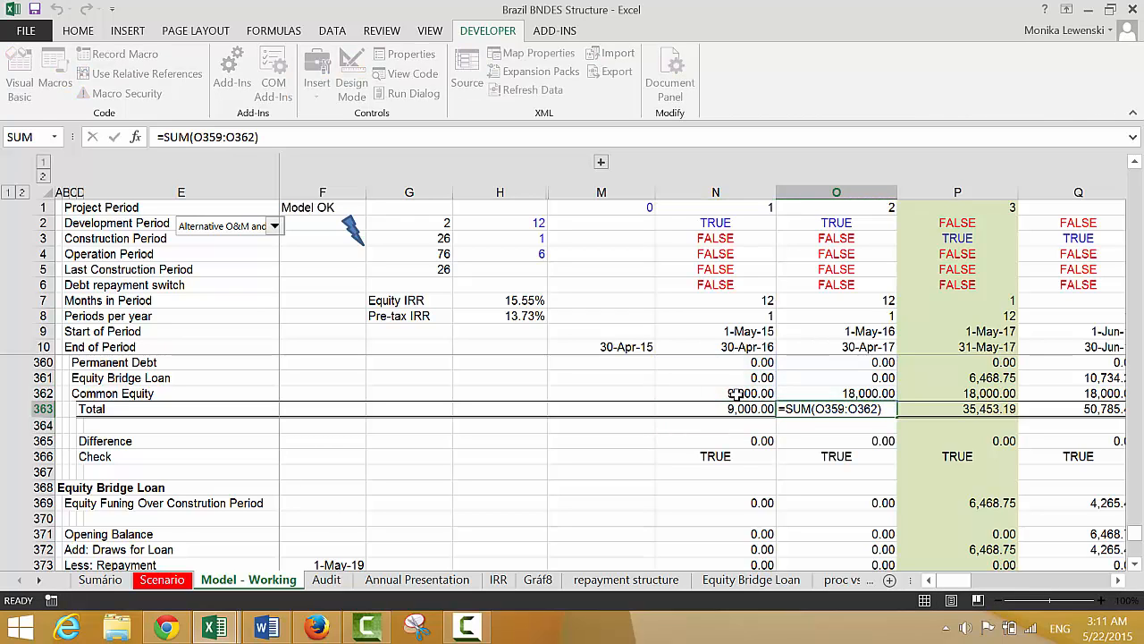
key(Return)
Insert a blank row above Closing Balance in the IDC and Fee Balance block of the Profit and Loss Statement
key(Up)
key(Up)
key(Up)
key(Up)
key(Up)
key(Up)
key(Up)
key(Up)
key(Up)
key(Up)
key(Up)
key(Up)
key(Up)
key(Up)
key(Up)
key(Up)
key(Up)
key(Up)
key(Up)
key(Up)
key(Up)
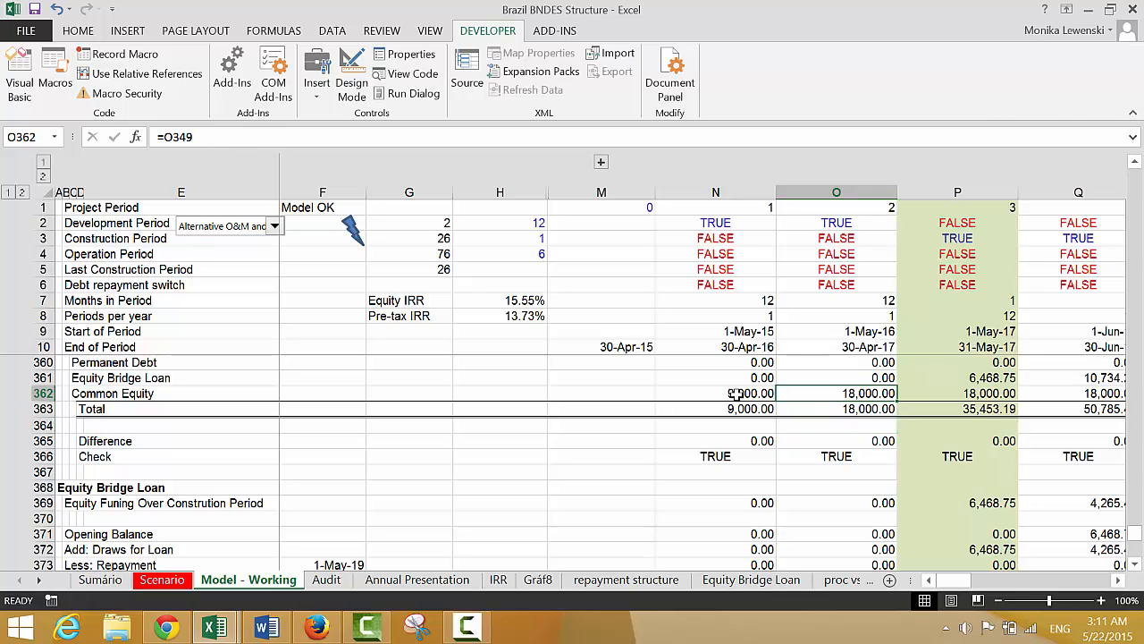
key(Up)
key(Up)
key(Up)
key(Up)
key(Up)
key(Up)
key(Up)
key(Up)
key(Up)
key(Up)
key(Up)
key(Up)
key(Up)
key(Up)
key(Up)
key(Up)
key(Up)
key(Up)
key(Up)
key(Up)
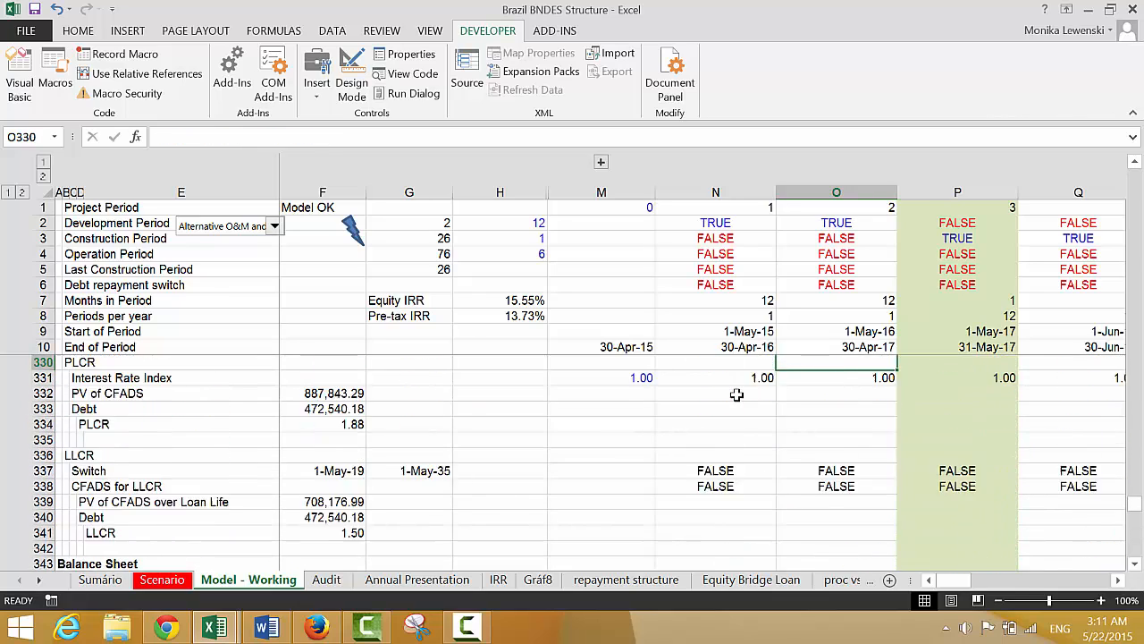
key(Up)
key(Up)
key(Up)
key(Up)
key(Up)
key(Up)
key(Up)
key(Up)
key(Up)
key(Up)
key(Up)
key(Up)
key(Up)
key(Up)
key(Up)
key(Up)
key(Up)
key(Up)
key(Up)
key(Up)
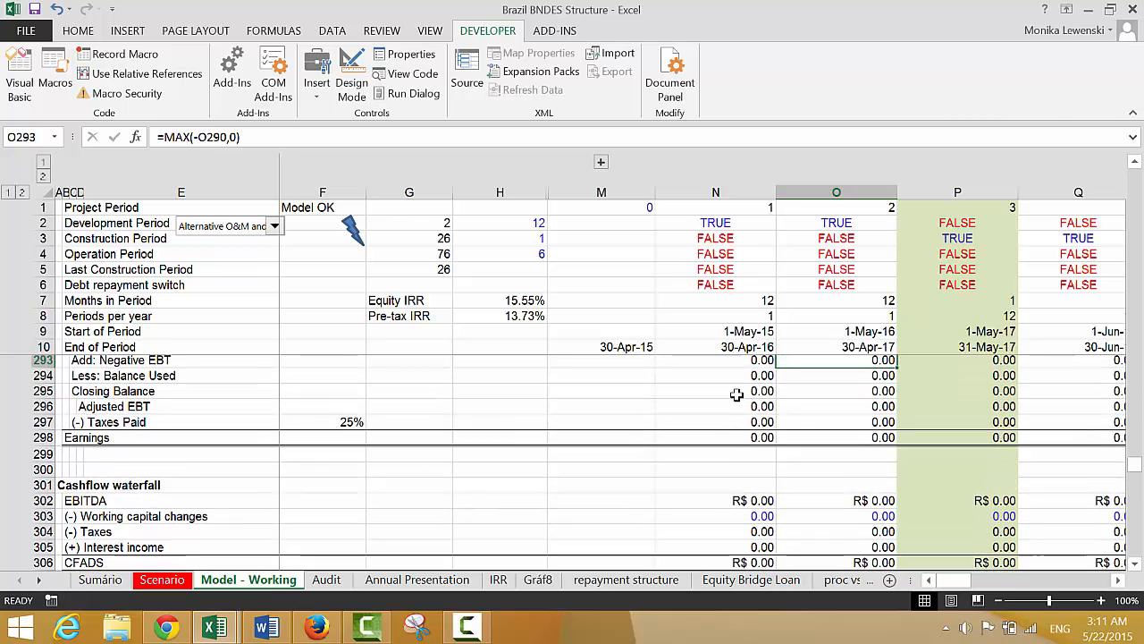
key(Up)
key(Up)
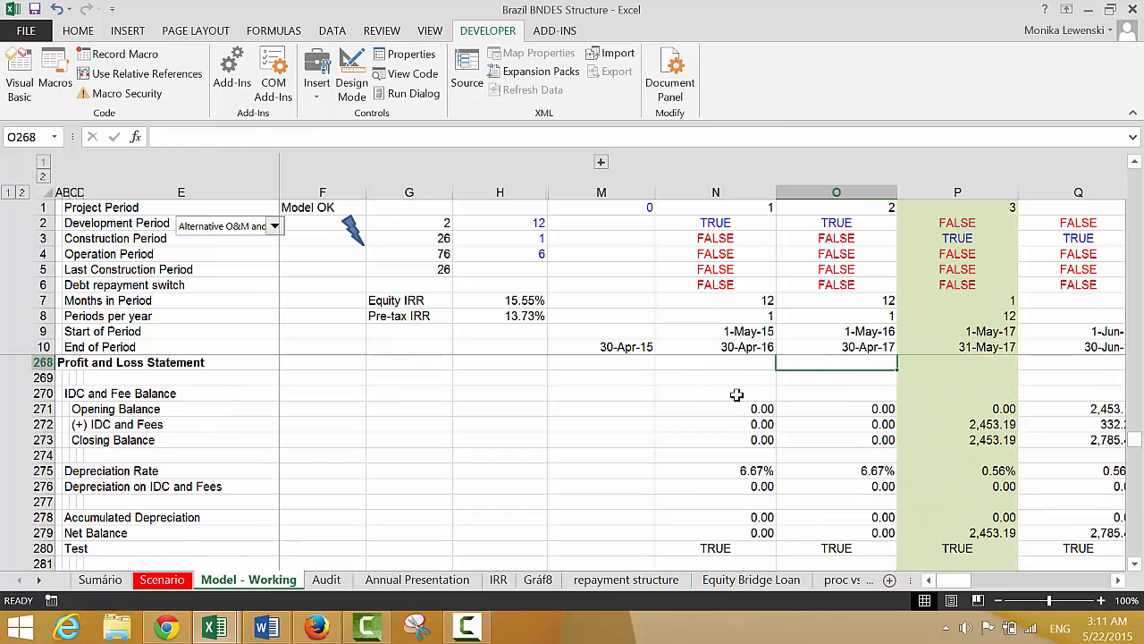
key(Down)
key(Down)
key(Down)
key(Down)
key(Down)
key(shift+space)
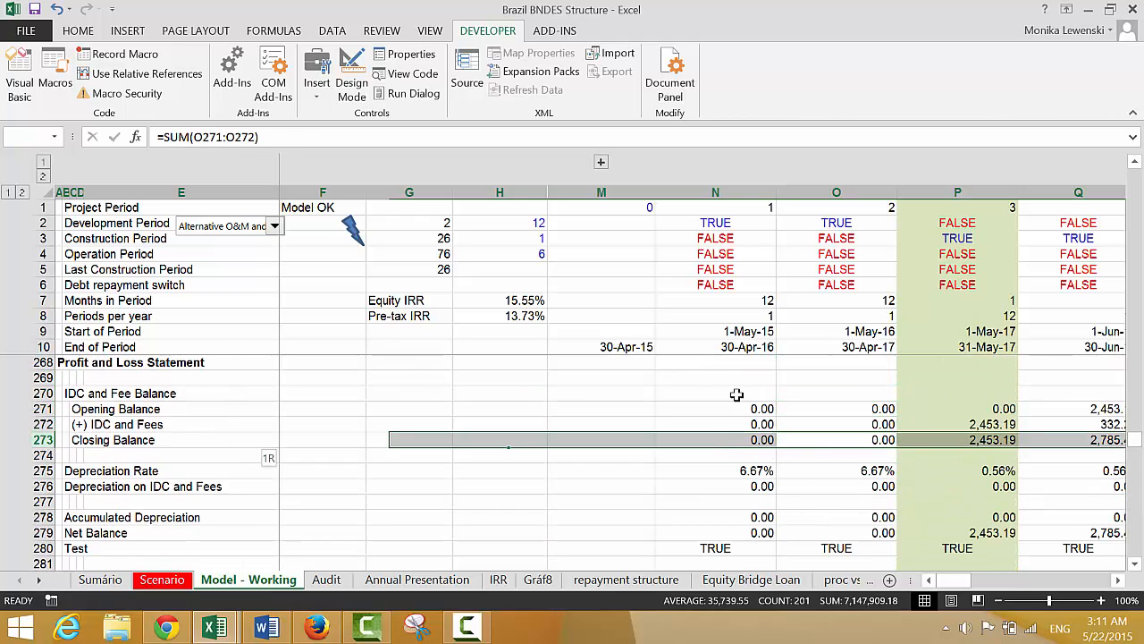
key(ctrl+shift+equal)
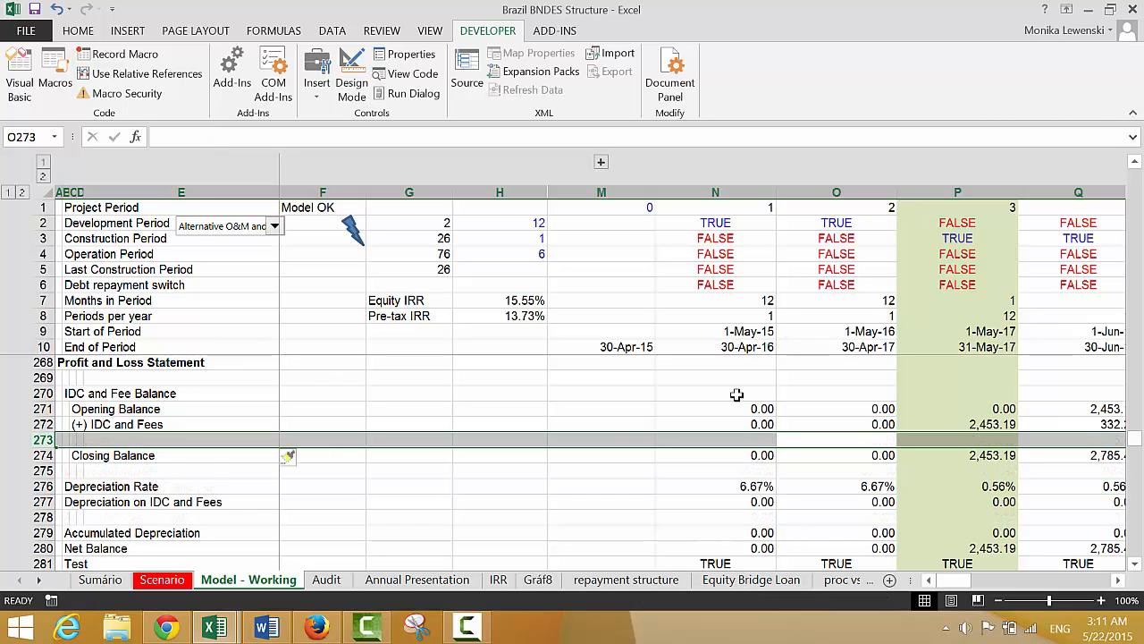
Copy the "(+) IDC and Fees" label into C273 and change it to "(+) IDC on Brige Loan"
key(Left)
key(Up)
key(Left)
key(Left)
key(Left)
key(Left)
key(Left)
key(Left)
key(Left)
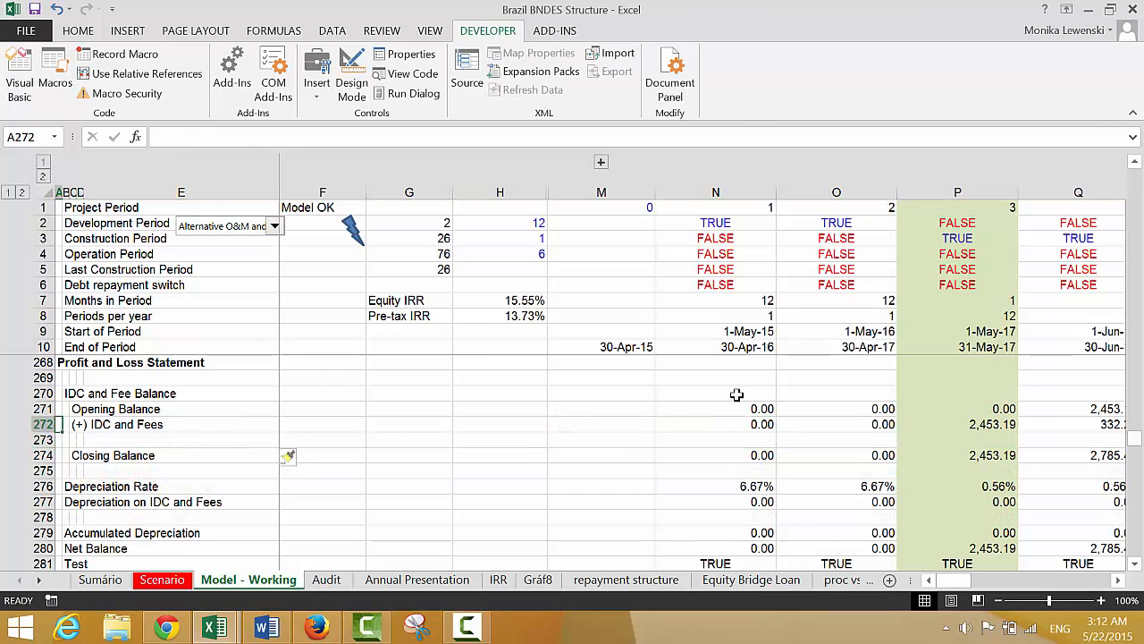
key(ctrl+c)
key(Down)
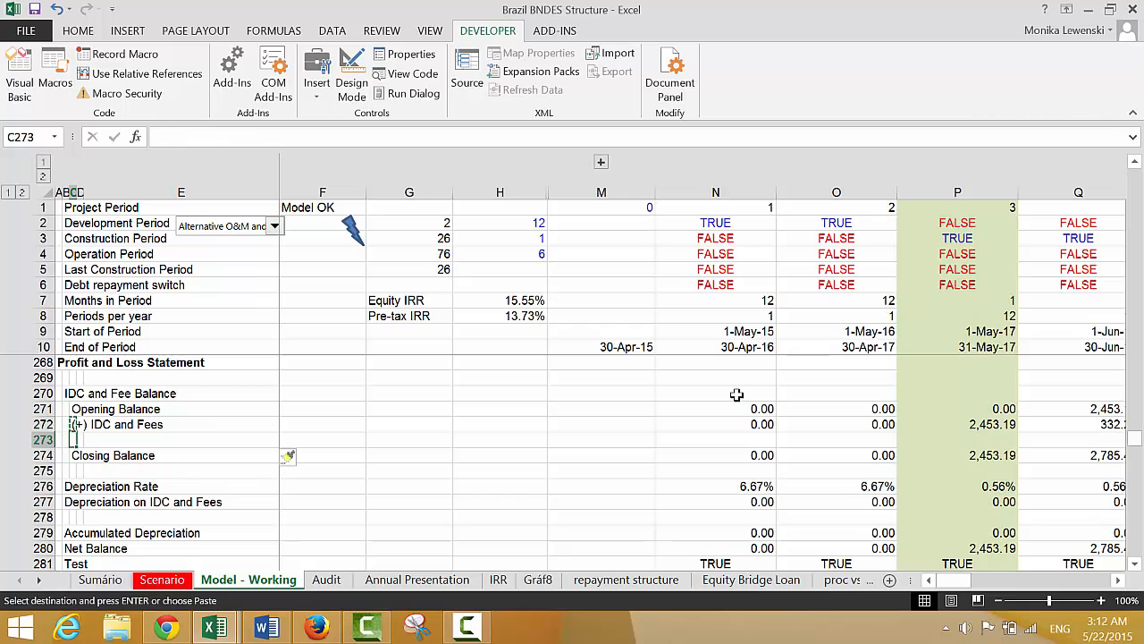
key(alt+shift+F10)
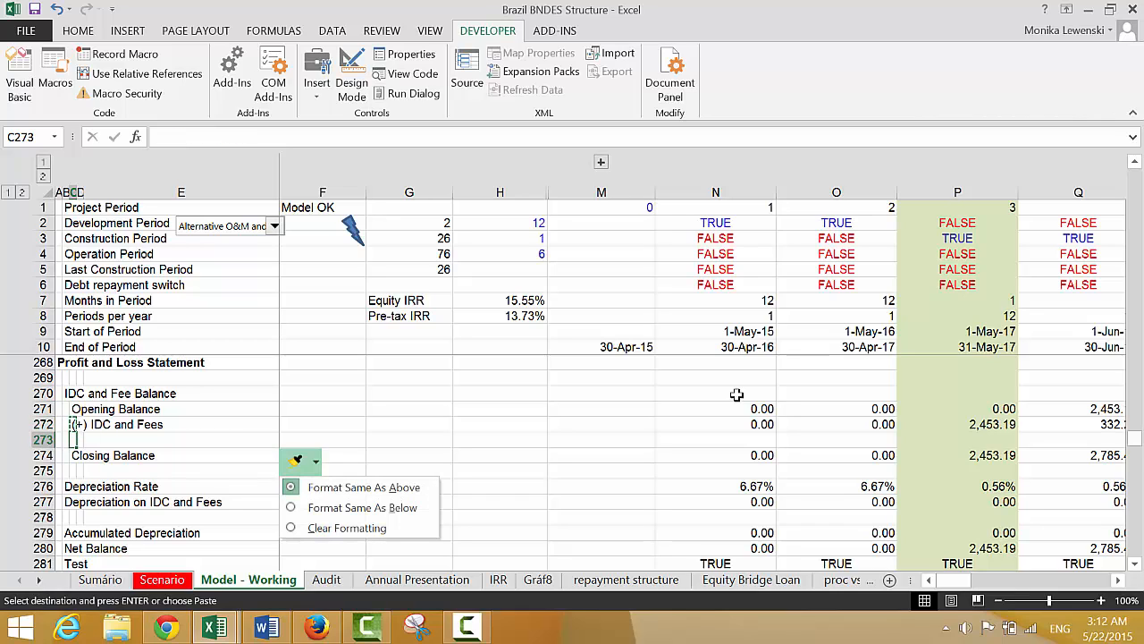
key(Escape)
key(Up)
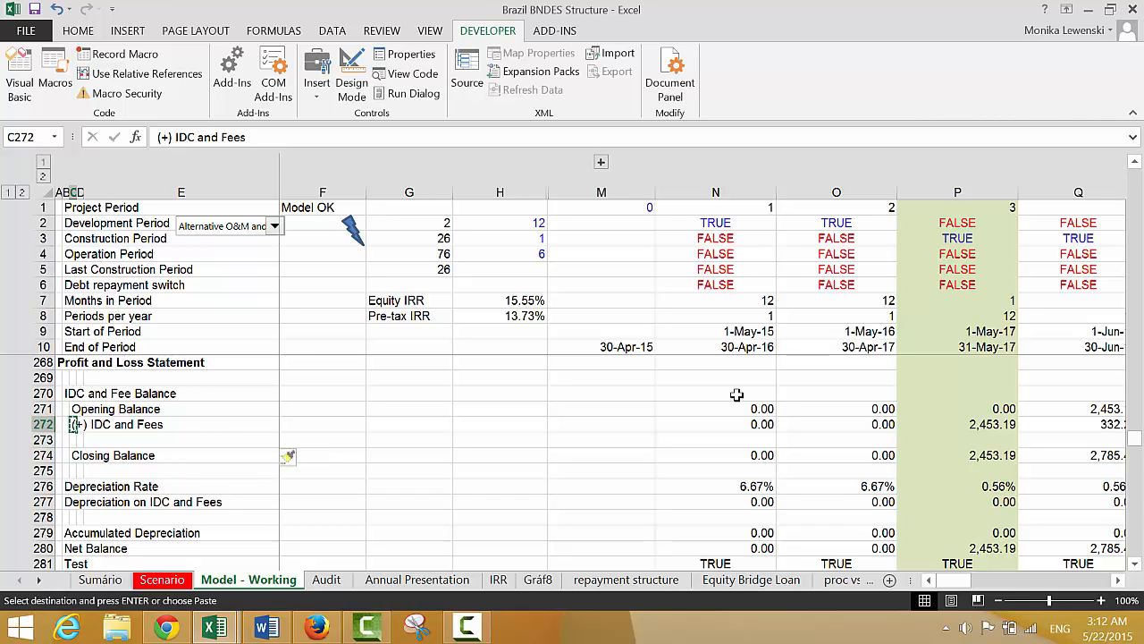
key(Down)
key(ctrl+v)
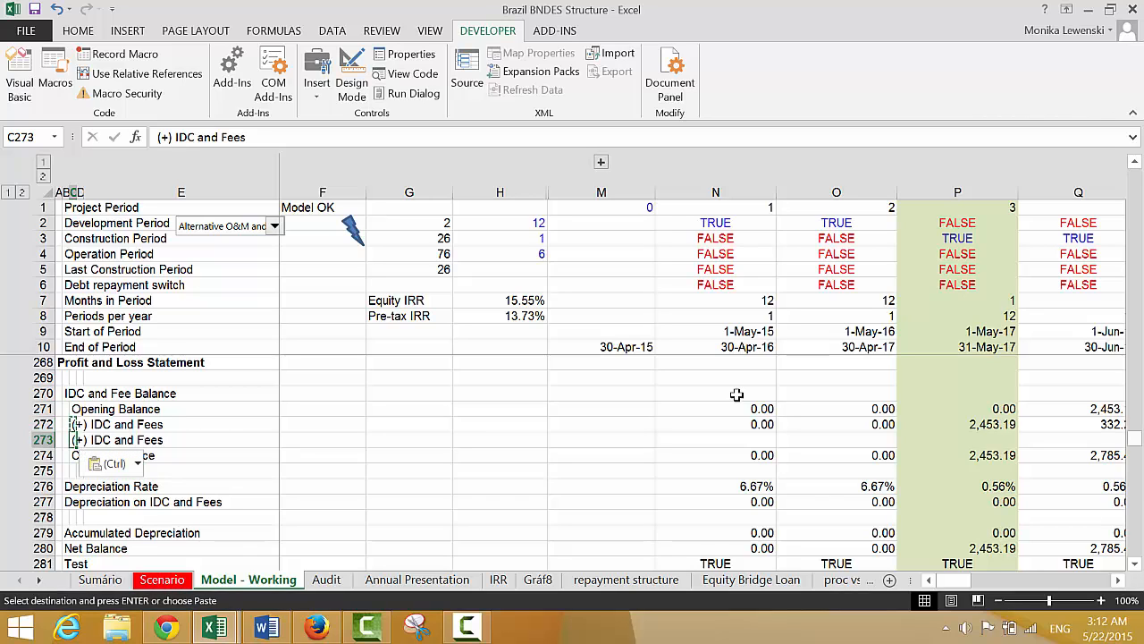
key(F2)
key(BackSpace)
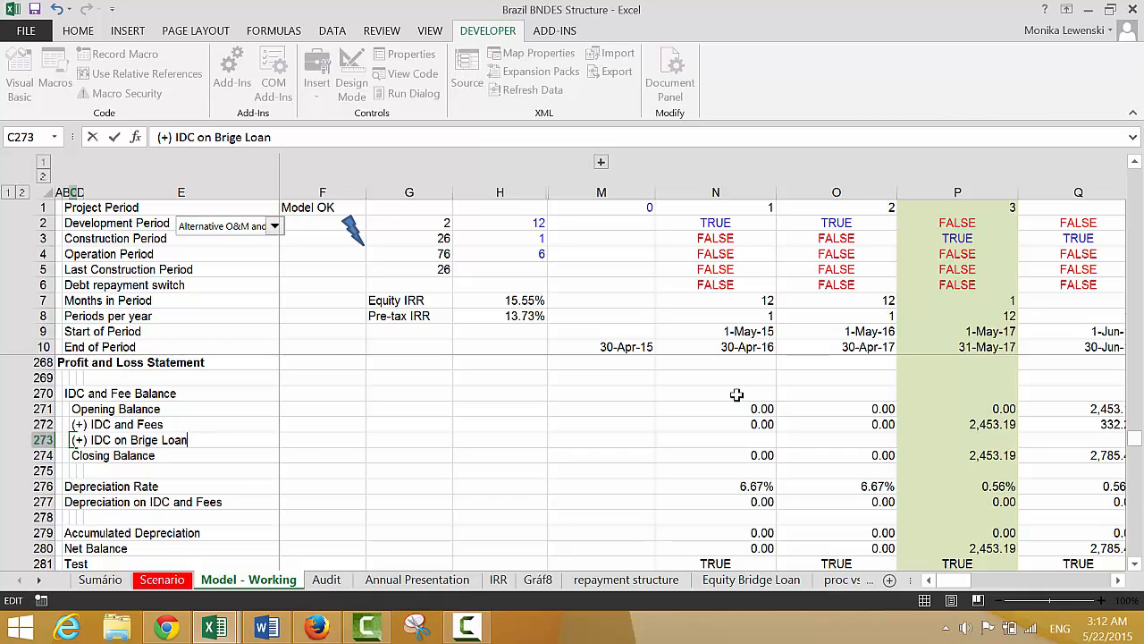
Link N273 to the Interest Expense on Bridge Loan in N378 with the formula =N378
key(Right)
key(Right)
key(Right)
key(Right)
key(Right)
key(Right)
key(Right)
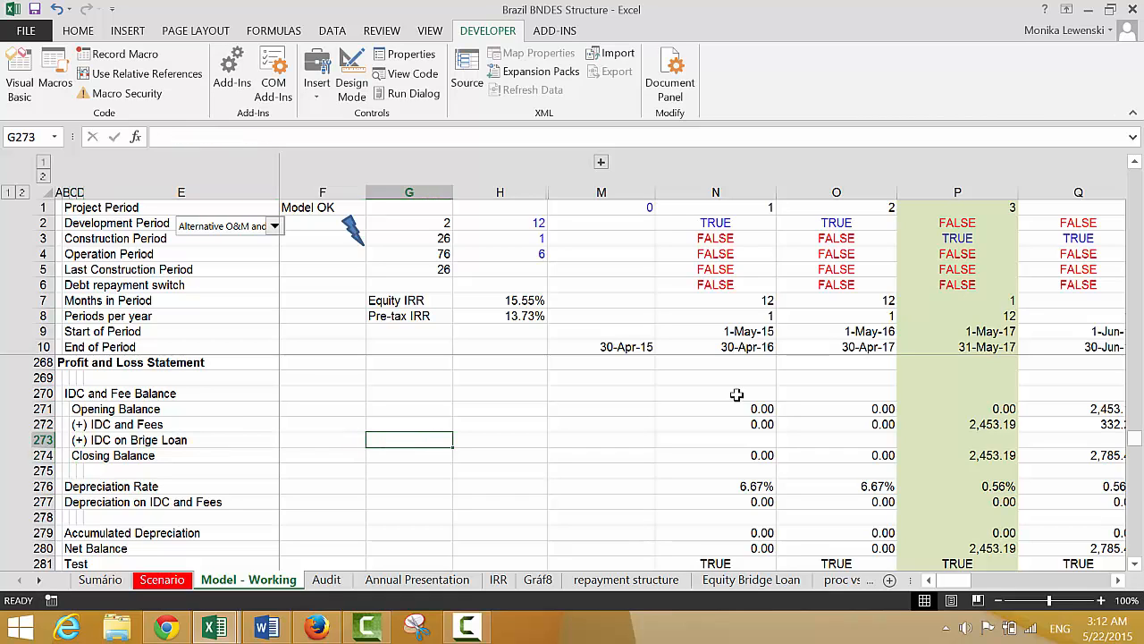
key(Right)
key(Left)
text(=)
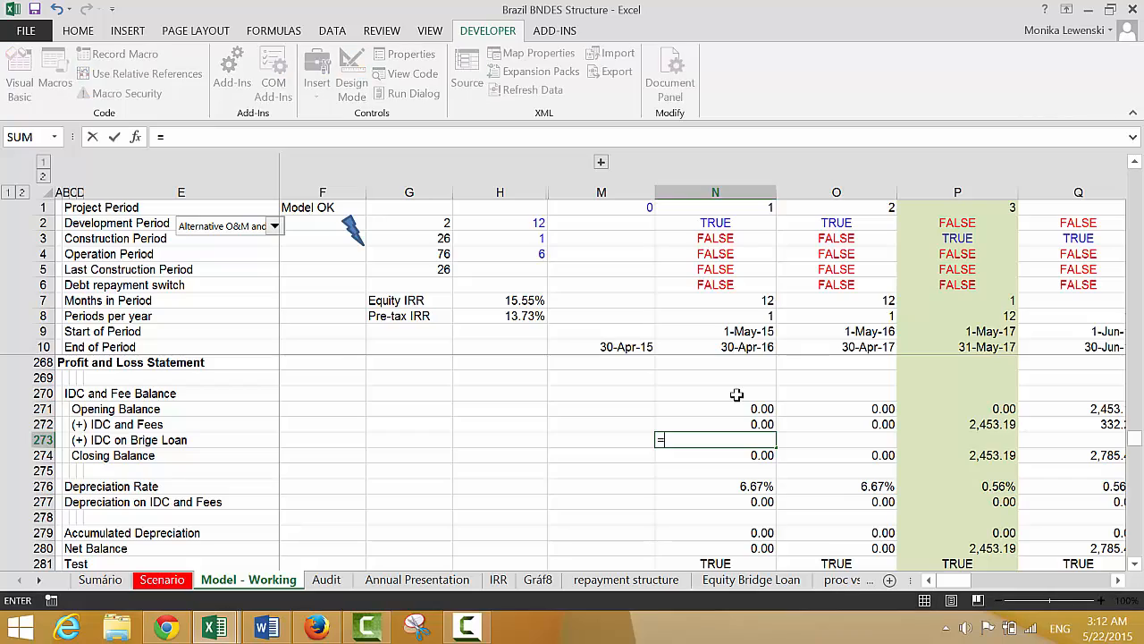
key(Down)
key(Down)
key(Down)
key(Down)
key(Down)
key(Down)
key(Down)
key(Down)
key(Down)
key(Down)
key(Down)
key(Down)
key(Down)
key(Down)
key(Down)
key(Down)
key(Down)
key(Down)
key(Down)
key(Down)
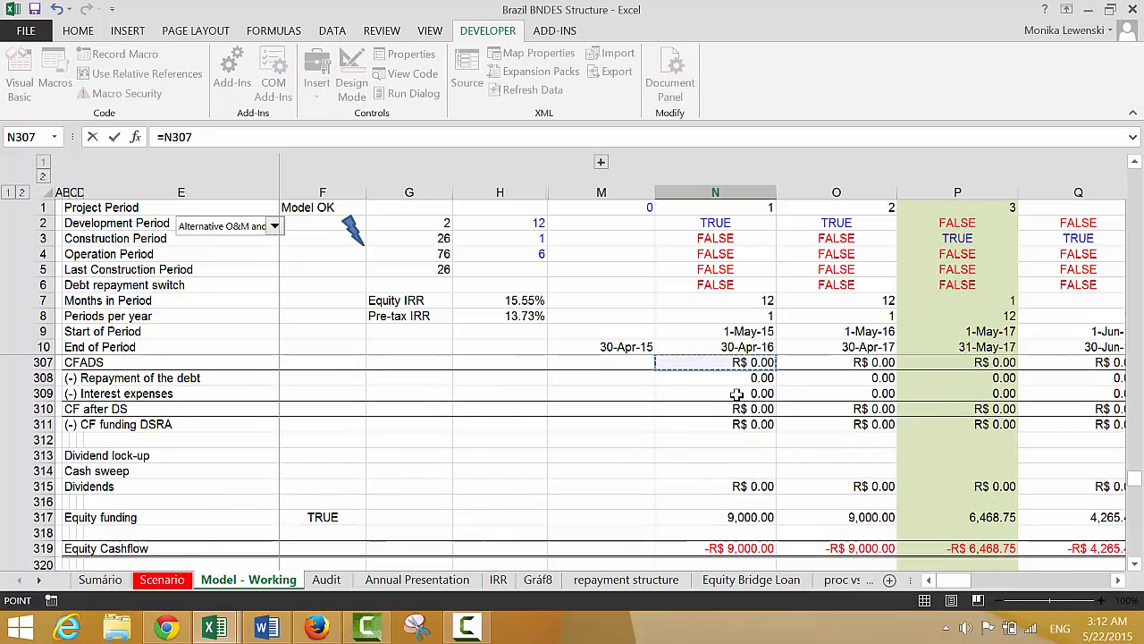
key(Down)
key(Down)
key(Down)
key(Down)
key(Down)
key(Down)
key(Down)
key(Down)
key(Down)
key(Down)
key(Down)
key(Down)
key(Down)
key(Down)
key(Down)
key(Down)
key(Down)
key(Down)
key(Down)
key(Down)
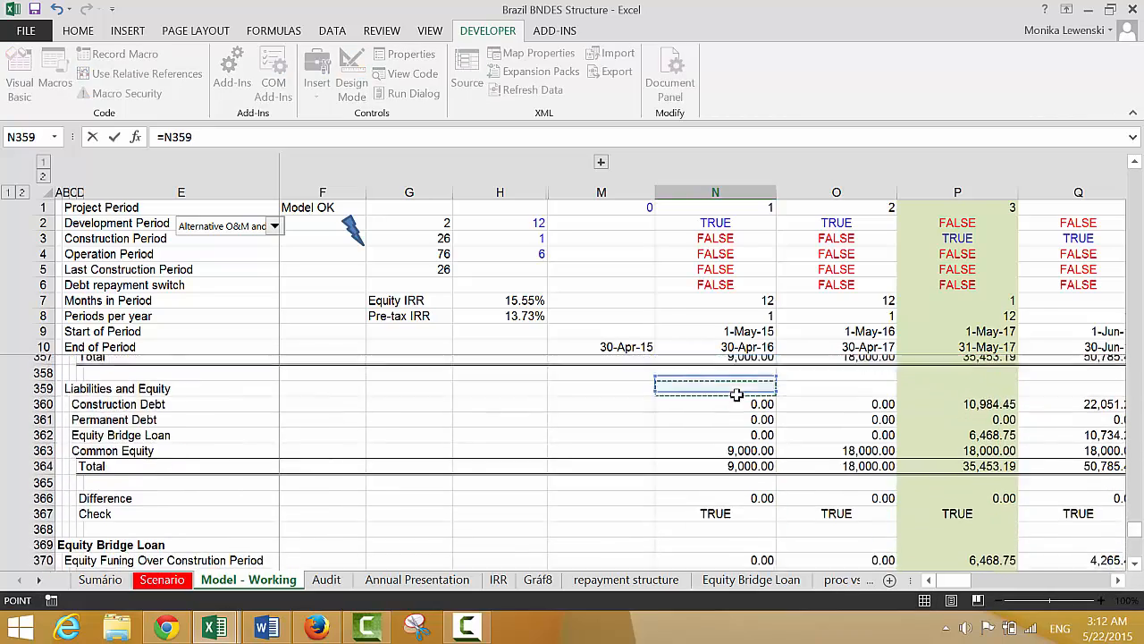
key(Down)
key(Down)
key(Down)
key(Down)
key(Down)
key(Down)
key(Down)
key(Down)
key(Down)
key(Down)
key(Down)
key(Down)
key(Down)
key(Down)
key(Down)
key(Down)
key(Down)
key(Down)
key(Down)
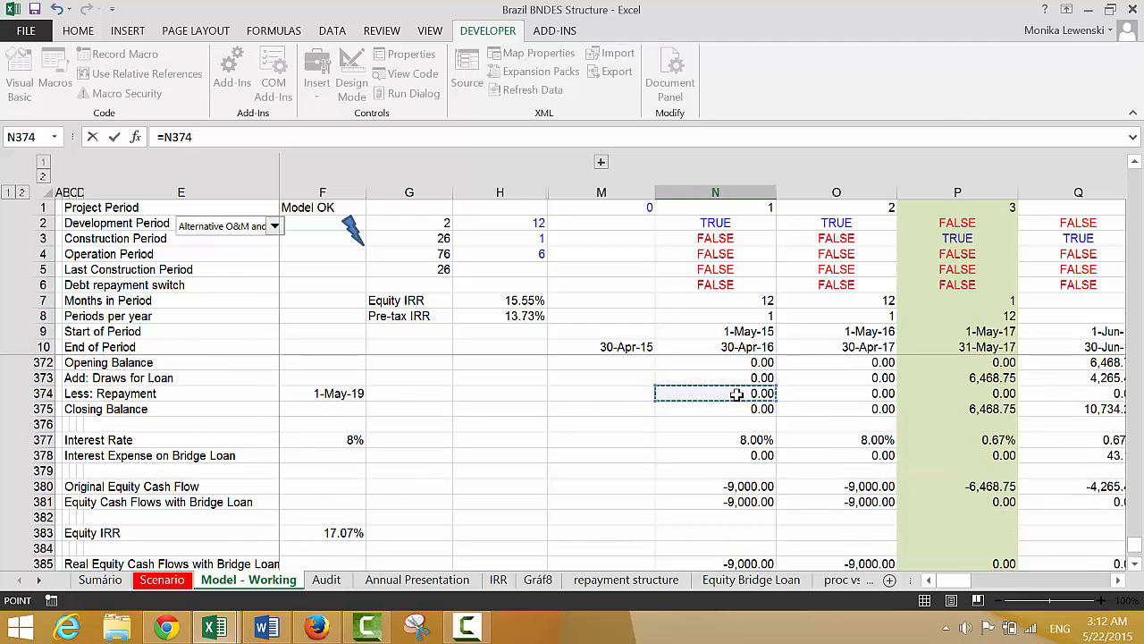
key(Escape)
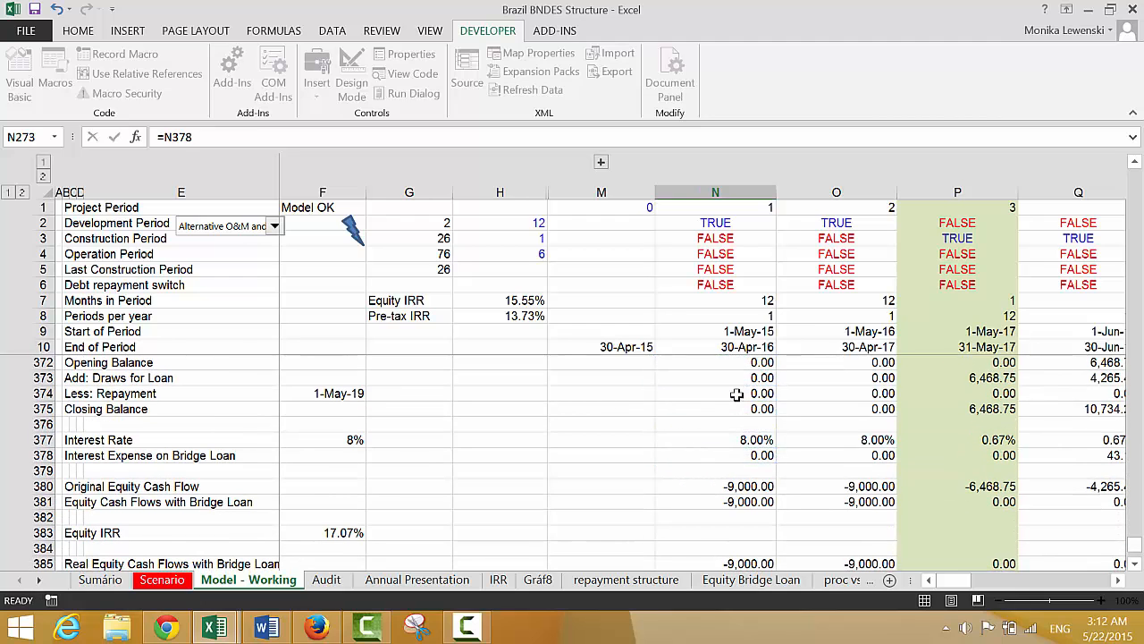
Copy the bridge loan IDC formula in N273 across all project periods
key(Up)
key(Up)
key(Down)
key(Down)
key(Up)
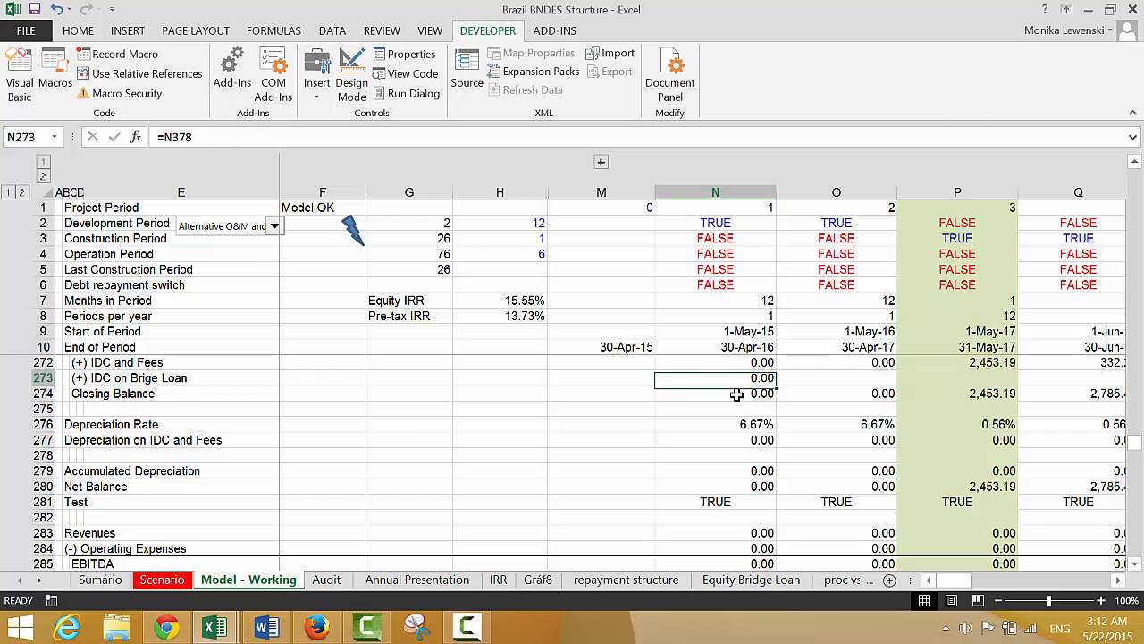
key(Up)
key(Up)
key(Up)
key(Down)
key(Down)
key(Down)
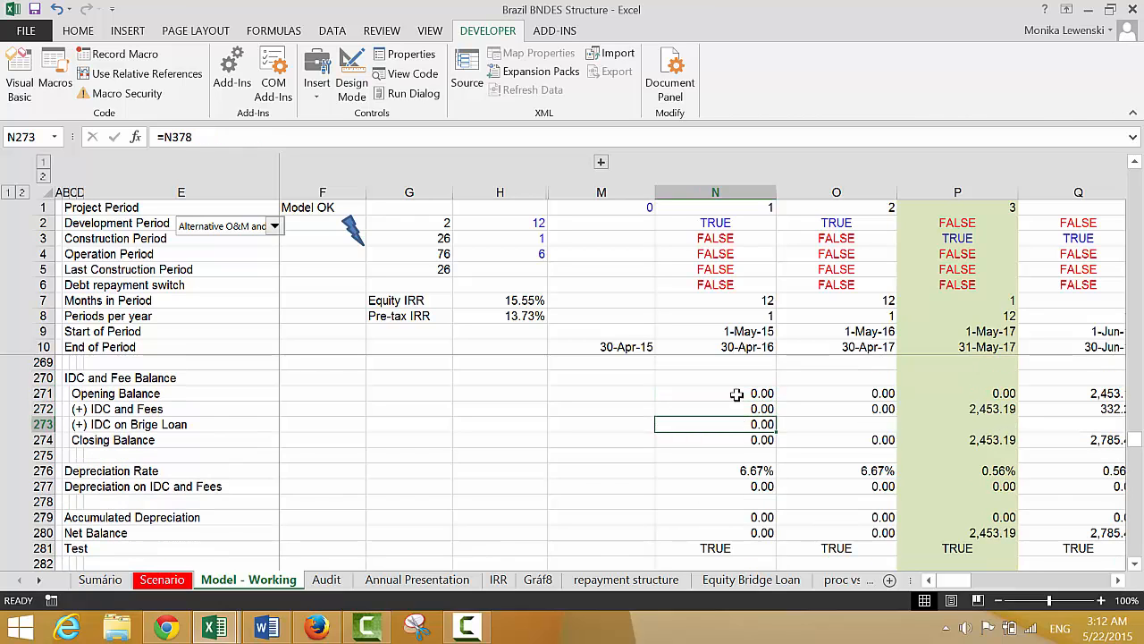
Extend the Closing Balance formula in N274 to =SUM(N271:N273) and copy it across all periods
key(Down)
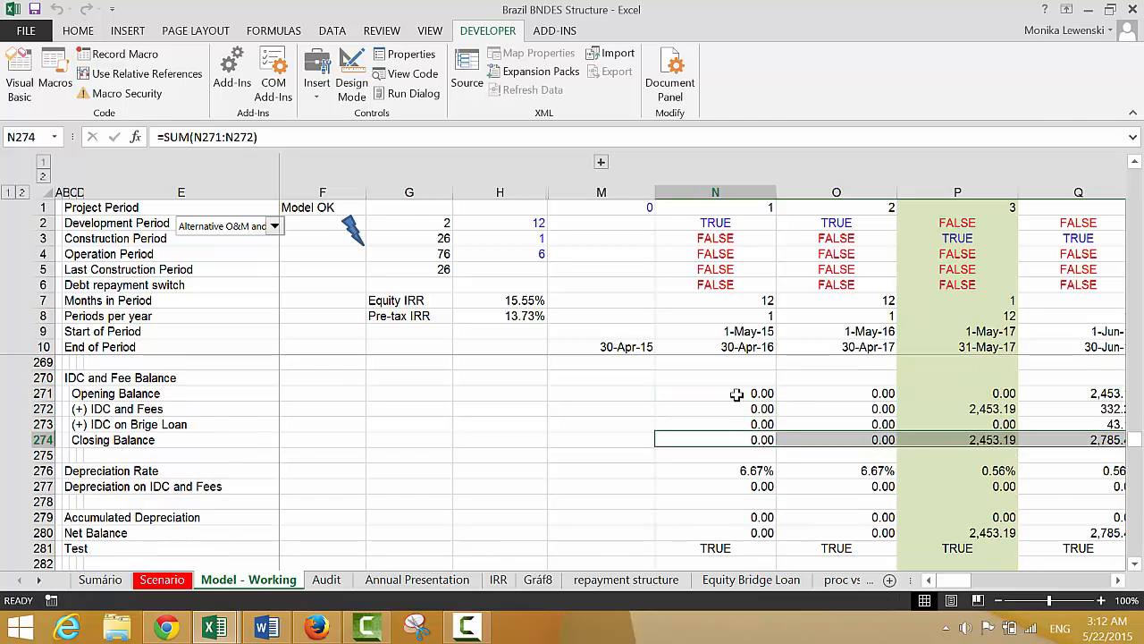
key(F2)
key(Escape)
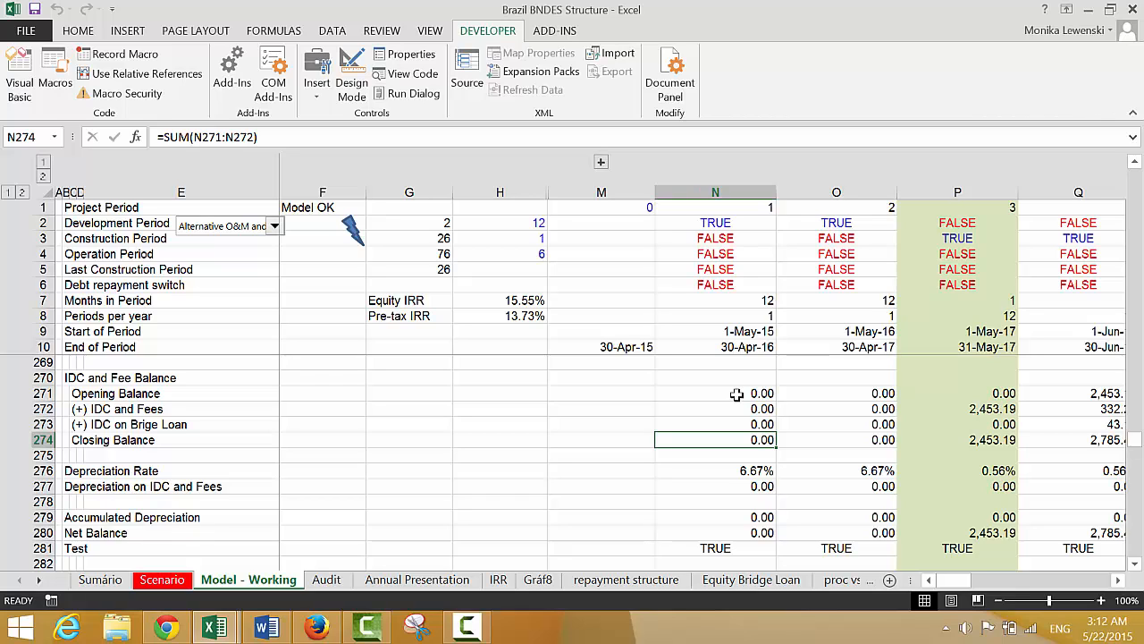
key(F2)
key(BackSpace)
key(BackSpace)
text(3))
key(Return)
key(Up)
key(ctrl+shift+Right)
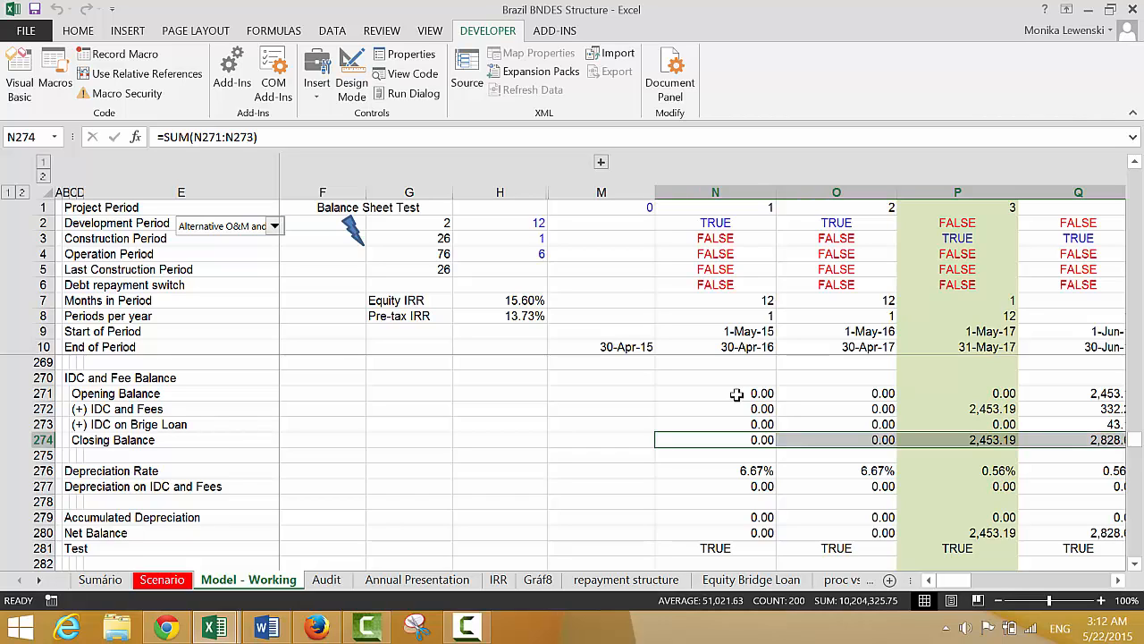
Examine the IDC and Fee Closing Balance row from construction into the operating periods and return to its start
key(Down)
key(Up)
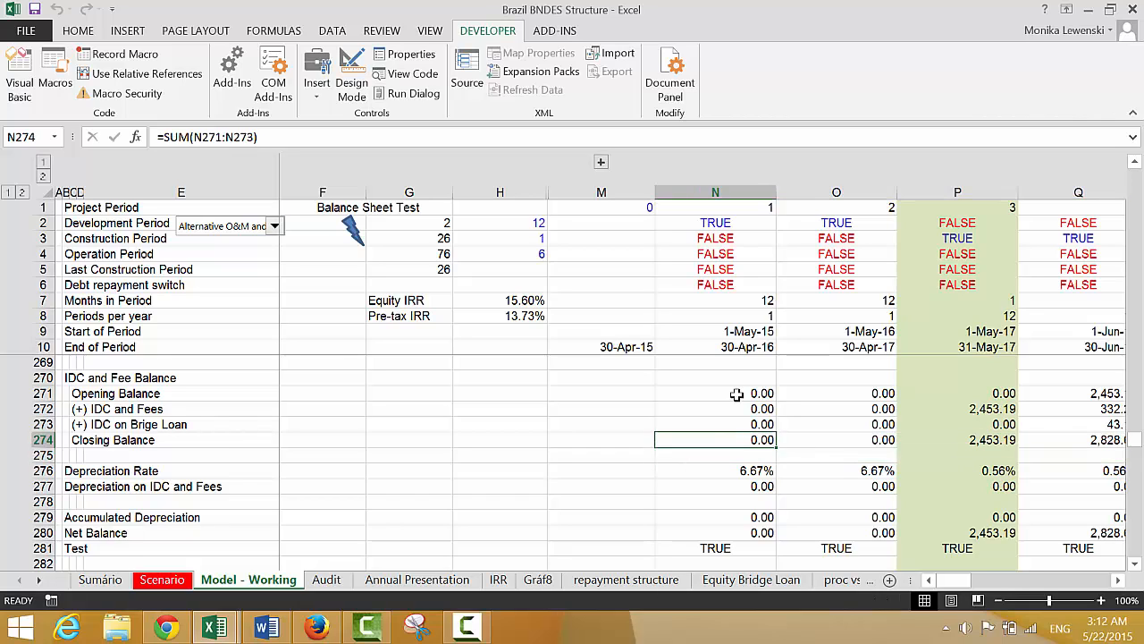
key(Down)
key(Up)
key(Right)
key(Right)
key(Right)
key(Right)
key(Right)
key(Right)
key(Right)
key(Right)
key(Right)
key(Right)
key(Right)
key(Right)
key(Right)
key(Right)
key(Right)
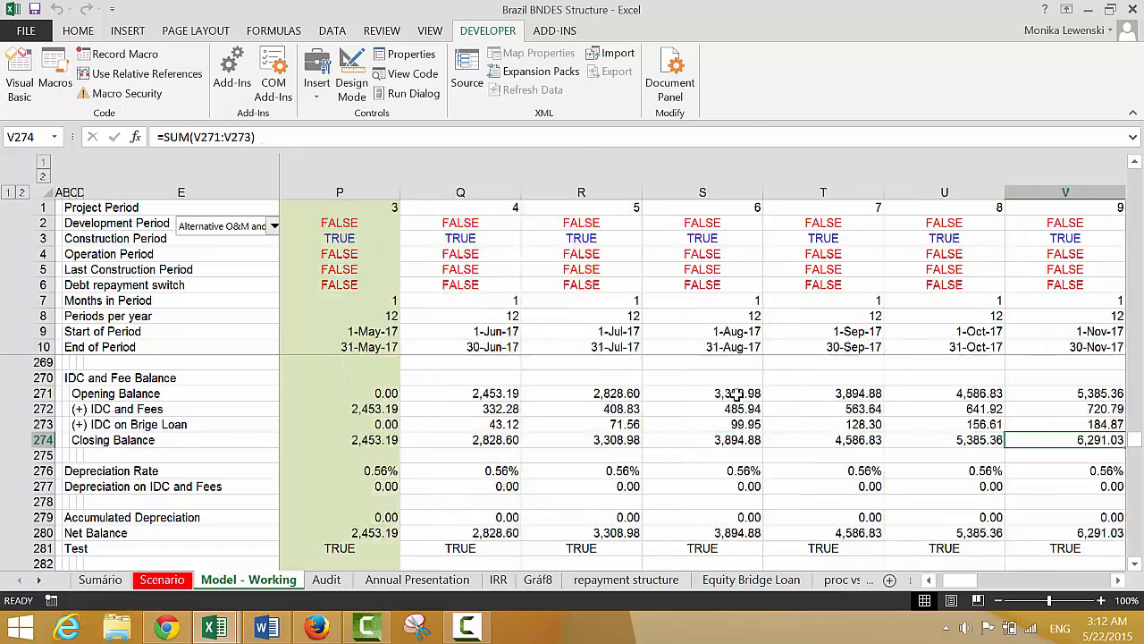
key(Right)
key(Right)
key(Right)
key(Right)
key(Right)
key(Right)
key(Right)
key(Right)
key(Right)
key(Right)
key(Right)
key(Right)
key(Right)
key(Right)
key(Right)
key(Right)
key(Right)
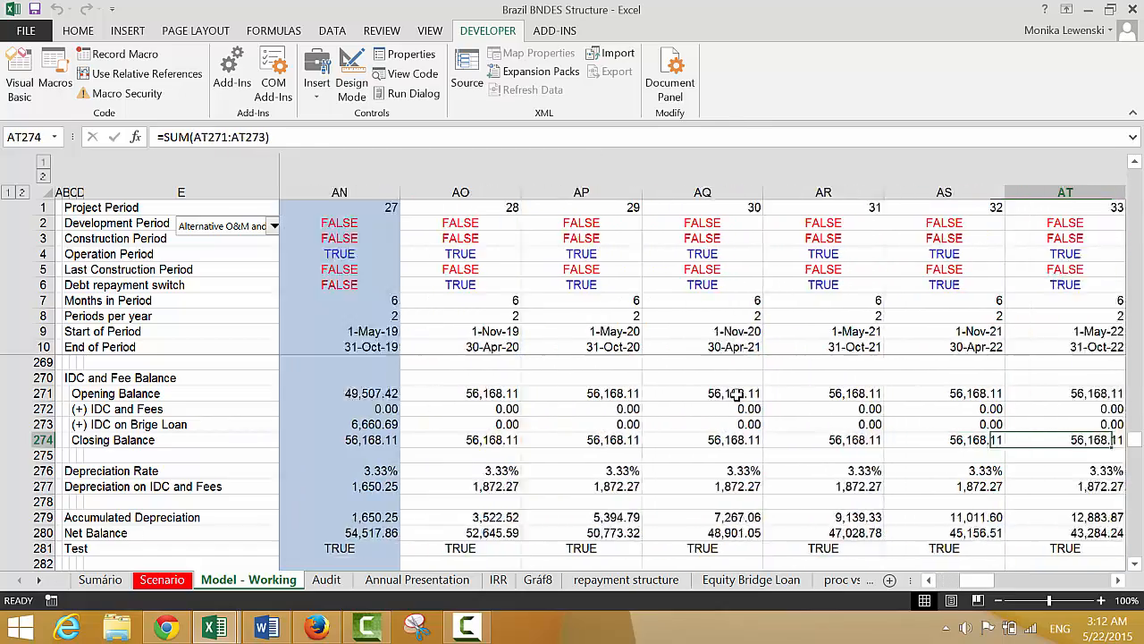
key(Left)
key(Left)
key(Left)
key(Left)
key(Left)
key(Left)
key(Left)
key(Left)
key(Left)
key(Left)
key(Left)
key(Left)
key(Left)
key(Left)
key(Left)
key(Left)
key(Left)
key(Left)
key(Left)
key(Left)
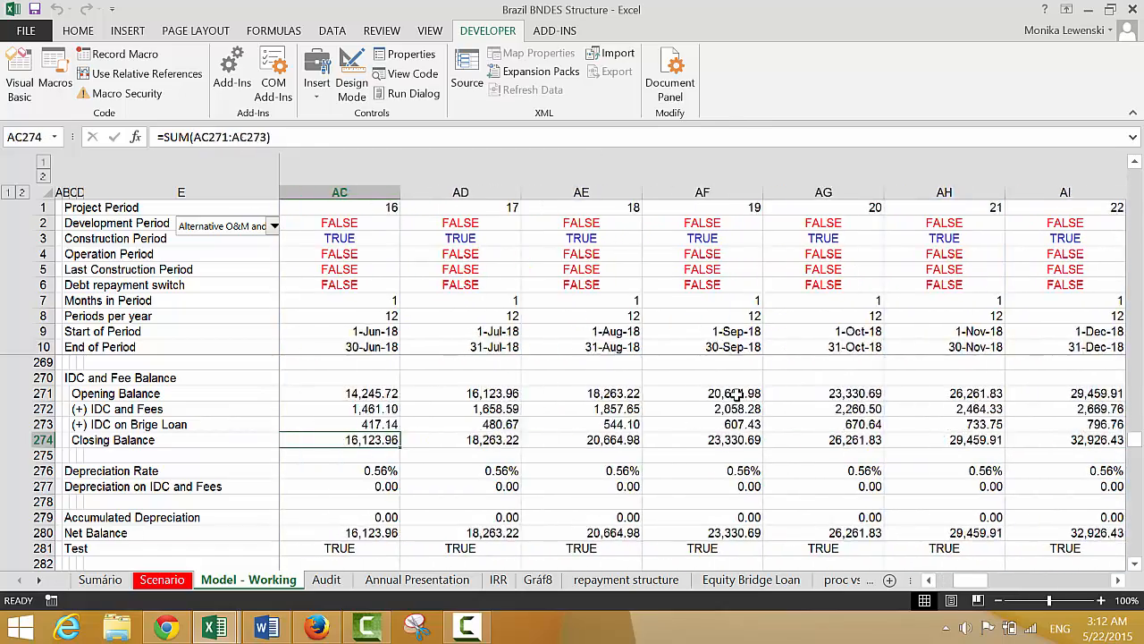
key(Left)
key(Left)
key(Left)
key(Left)
key(Left)
key(Left)
key(Left)
key(Left)
key(Left)
key(Left)
key(Left)
key(Left)
key(Left)
key(Left)
key(Left)
key(Left)
key(Left)
key(Left)
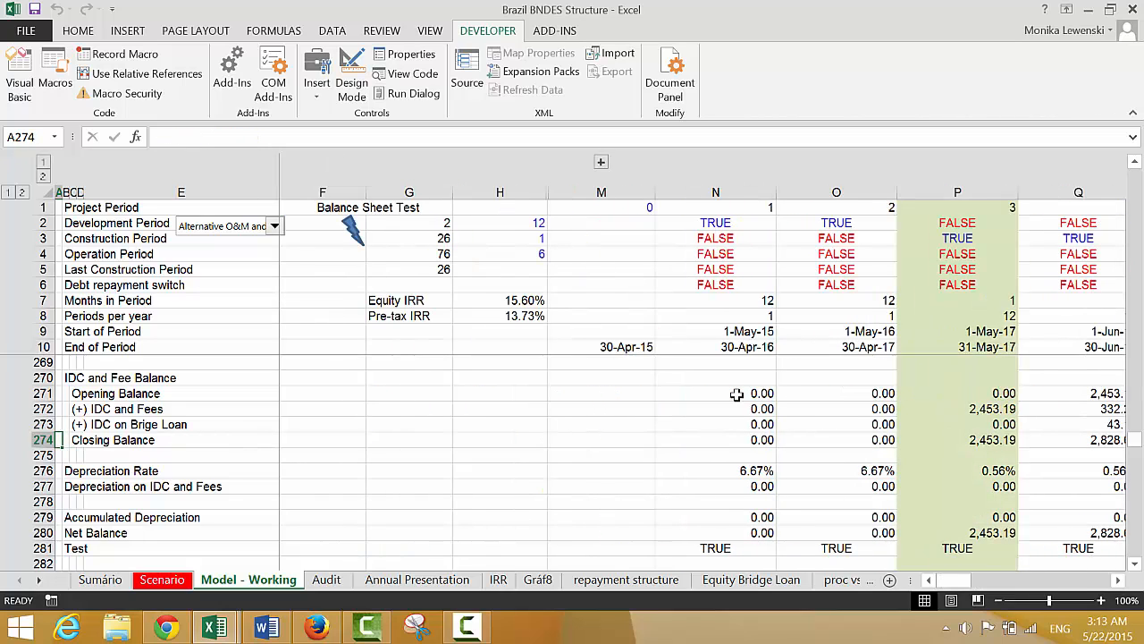
Review the sections below down to the balance sheet's Difference and Check rows
key(Down)
key(Down)
key(Down)
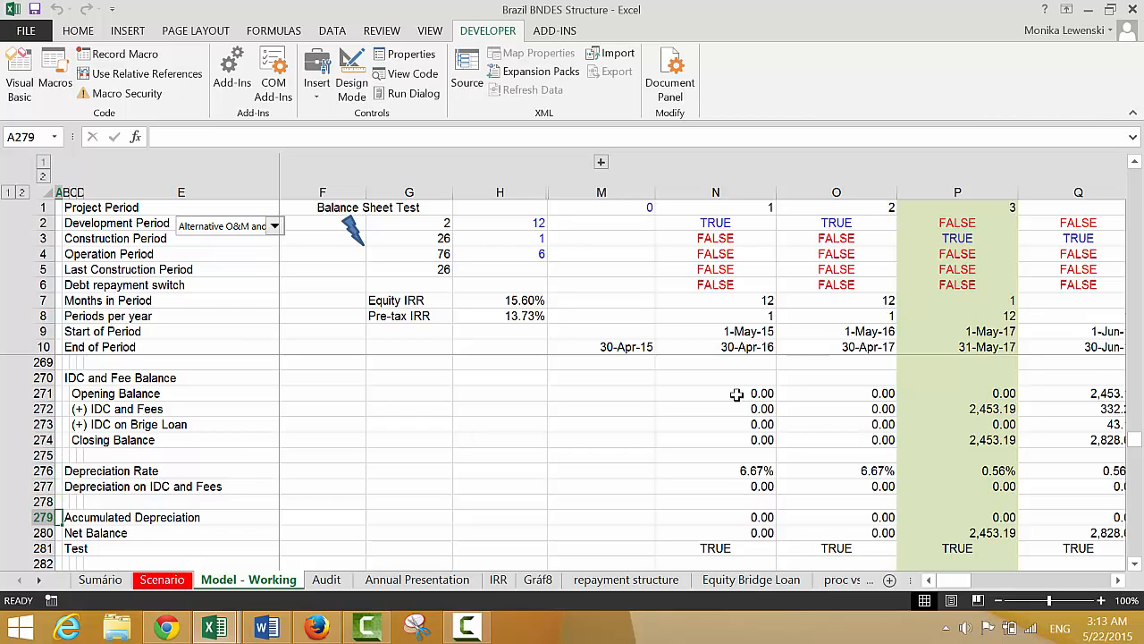
key(Down)
key(Down)
key(Down)
key(Down)
key(Down)
key(Down)
key(Down)
key(Down)
key(Down)
key(Down)
key(Down)
key(Down)
key(Down)
key(Down)
key(Down)
key(Down)
key(Down)
key(Down)
key(Down)
key(Down)
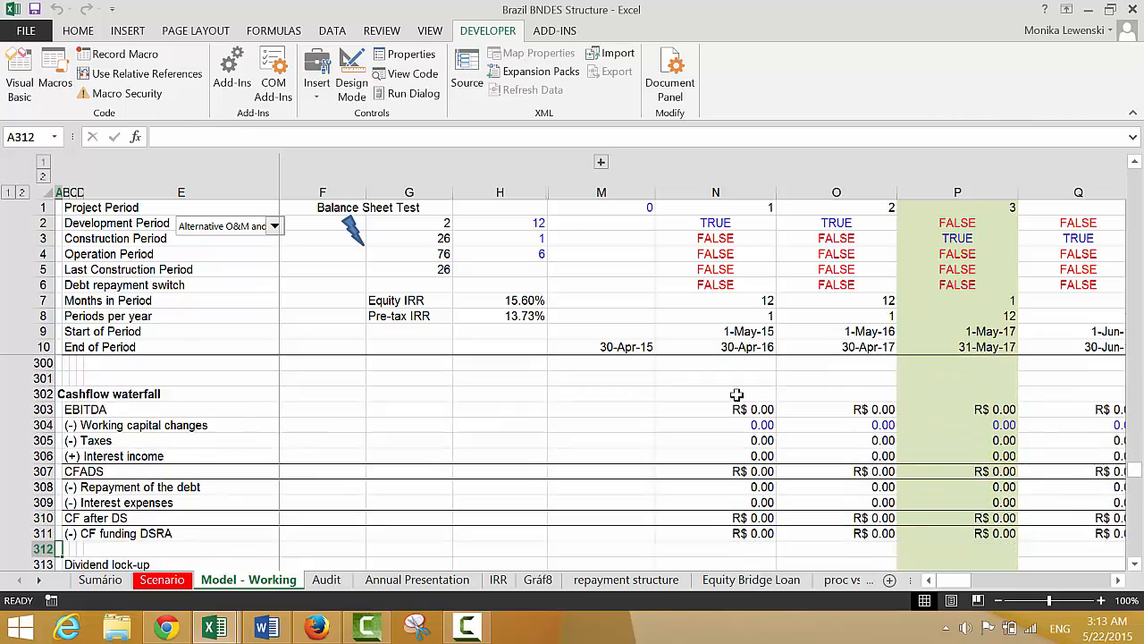
key(Down)
key(Down)
key(Down)
key(Down)
key(Down)
key(Down)
key(Down)
key(Down)
key(Down)
key(Down)
key(Down)
key(Down)
key(Down)
key(Down)
key(Down)
key(Down)
key(Down)
key(Down)
key(Down)
key(Down)
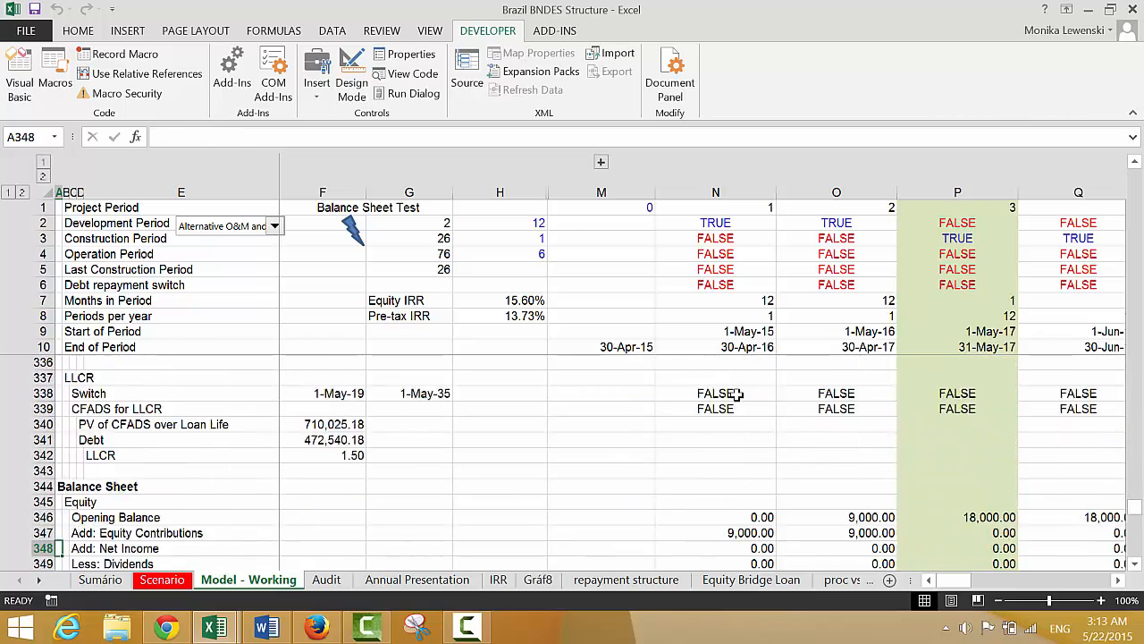
key(Down)
key(Down)
key(Down)
key(Down)
key(Down)
key(Down)
key(Down)
key(Down)
key(Down)
key(Down)
key(Down)
key(Down)
key(Down)
key(Down)
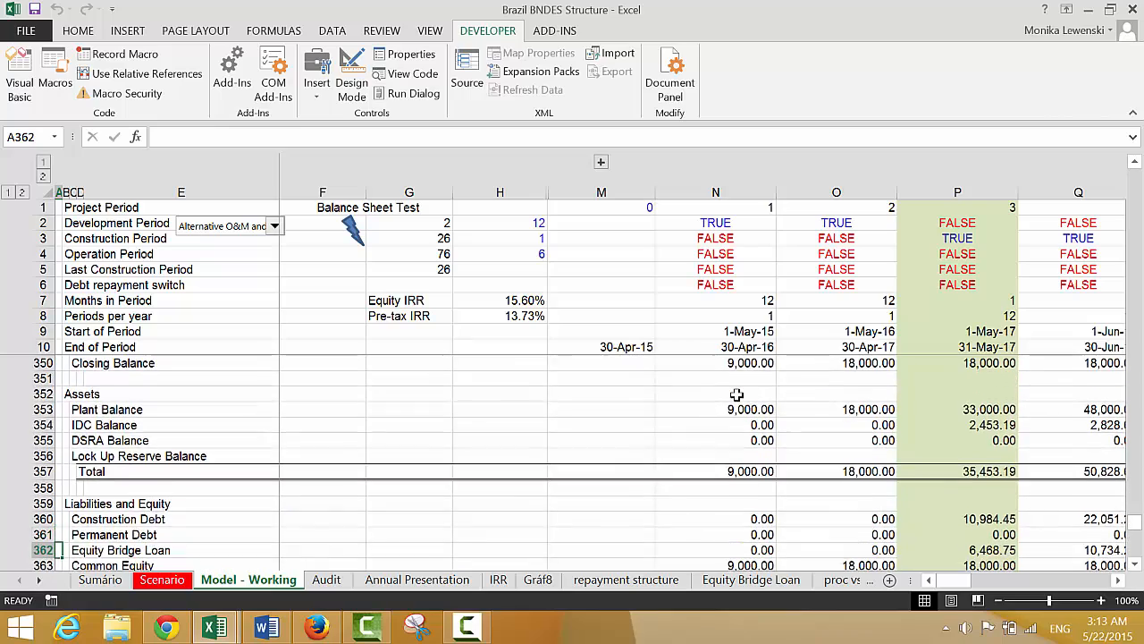
key(Down)
key(Down)
key(Down)
key(Down)
key(Down)
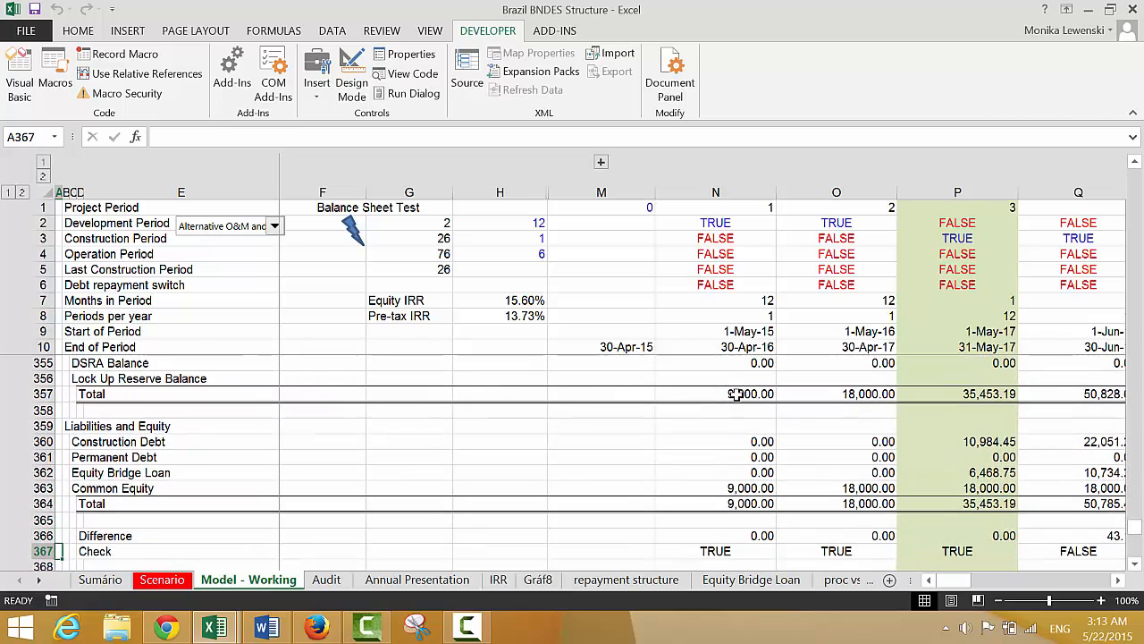
Examine the balance sheet's Difference and Check rows across the construction periods
key(Right)
key(Right)
key(Right)
key(Right)
key(Right)
key(Right)
key(Right)
key(Right)
key(Right)
key(Right)
key(Right)
key(Right)
key(Right)
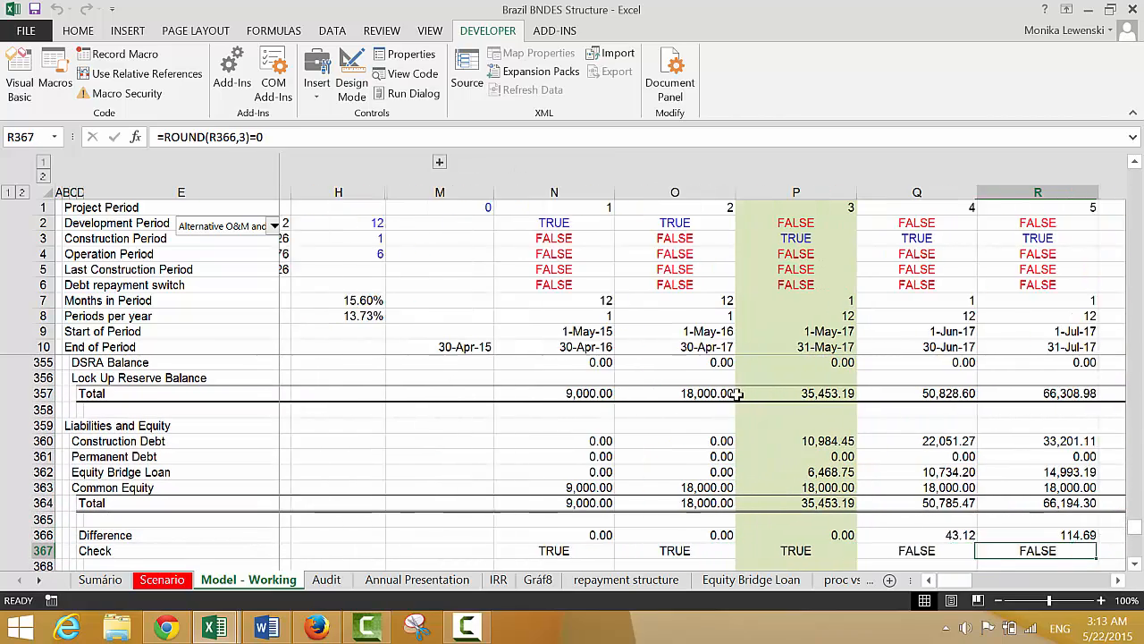
key(Right)
key(Right)
key(Right)
key(Right)
key(Right)
key(Right)
key(Right)
key(Right)
key(Right)
key(Right)
key(Right)
key(Right)
key(Right)
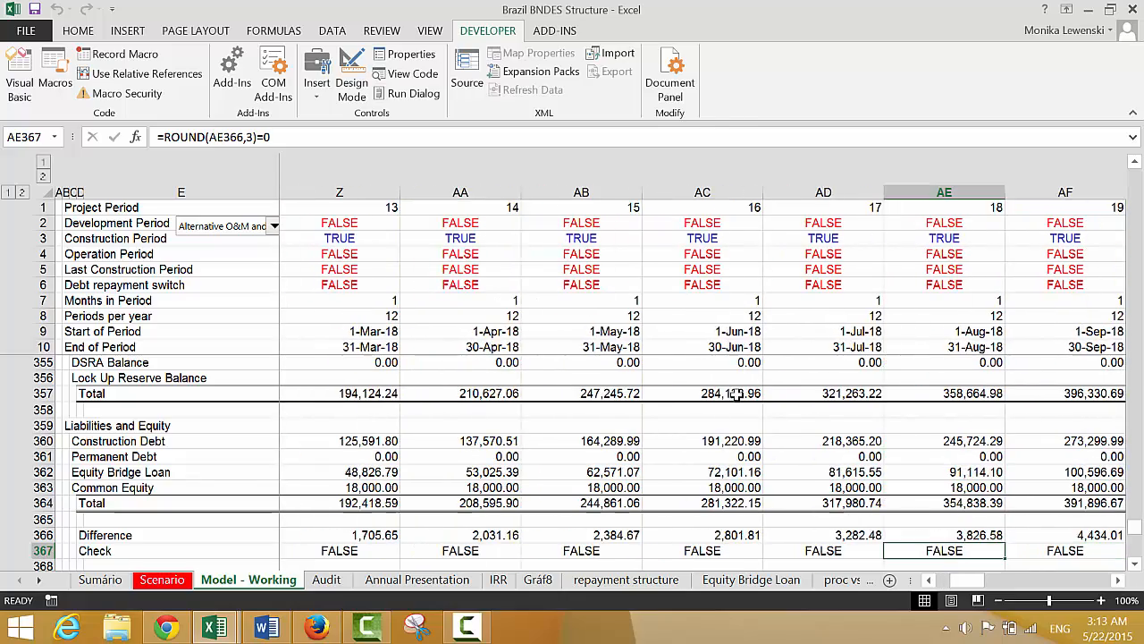
key(Left)
key(Left)
key(Left)
key(Left)
key(Left)
key(Left)
key(Left)
key(Left)
key(Left)
key(Left)
key(Left)
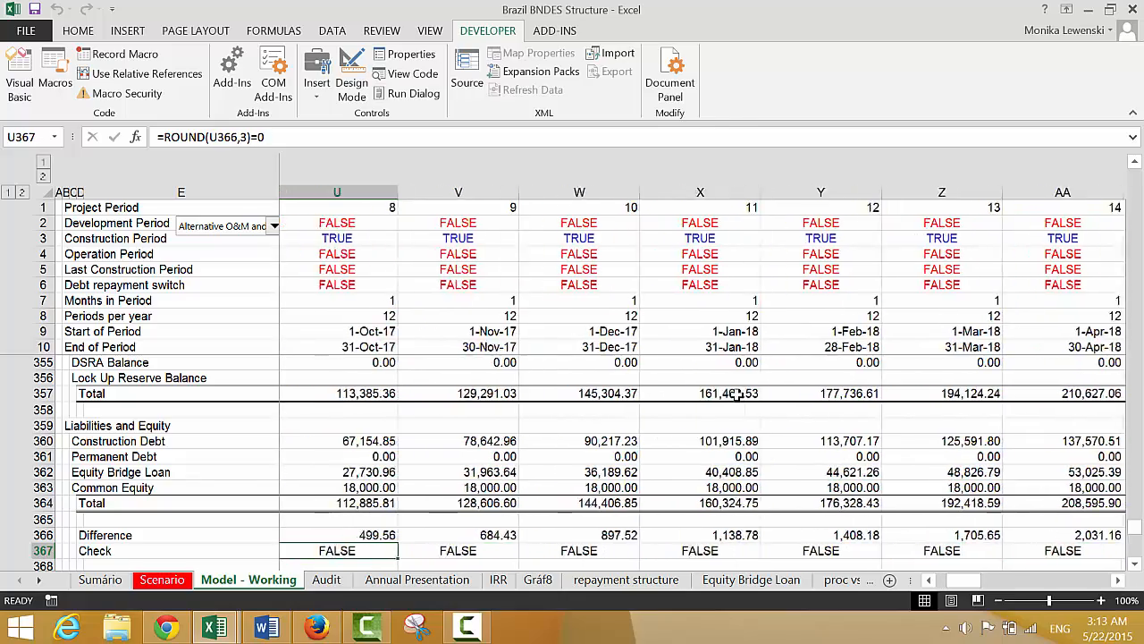
key(Left)
key(Left)
key(Left)
key(Left)
key(Left)
key(Left)
key(Left)
key(Left)
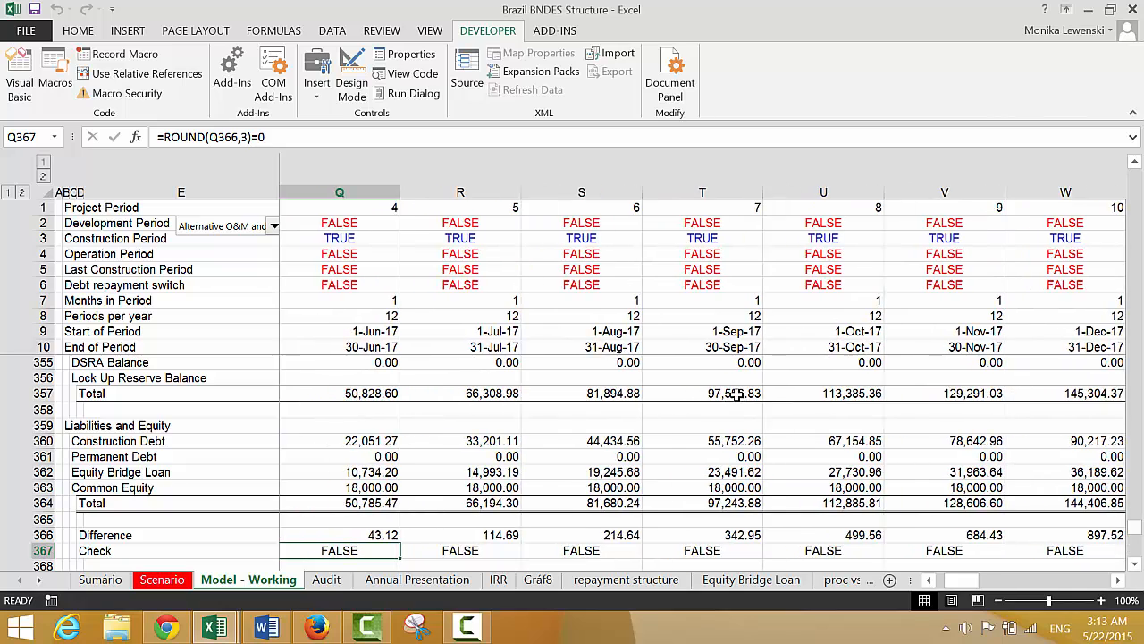
Inspect the IDC Balance formulas in row 354 of the balance sheet's assets, starting at the first period
key(Home)
key(Up)
key(Up)
key(Up)
key(Up)
key(Up)
key(Up)
key(Up)
key(Up)
key(Up)
key(Up)
key(Up)
key(Up)
key(Up)
key(Up)
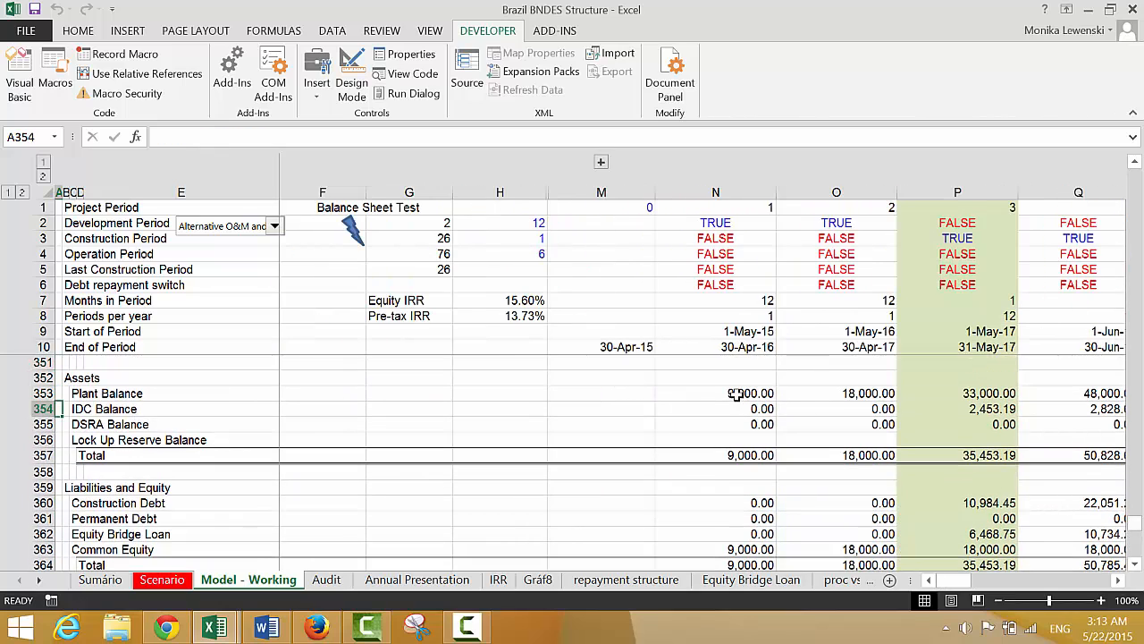
key(Up)
key(Up)
key(Up)
key(Up)
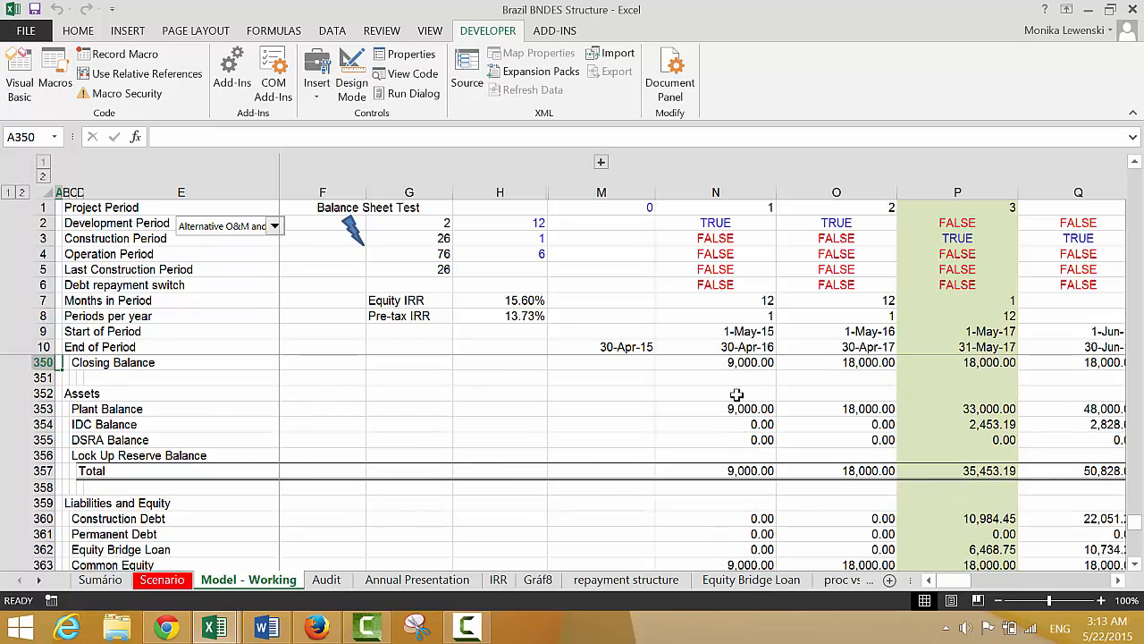
key(Right)
key(Right)
key(Right)
key(Right)
key(Right)
key(Right)
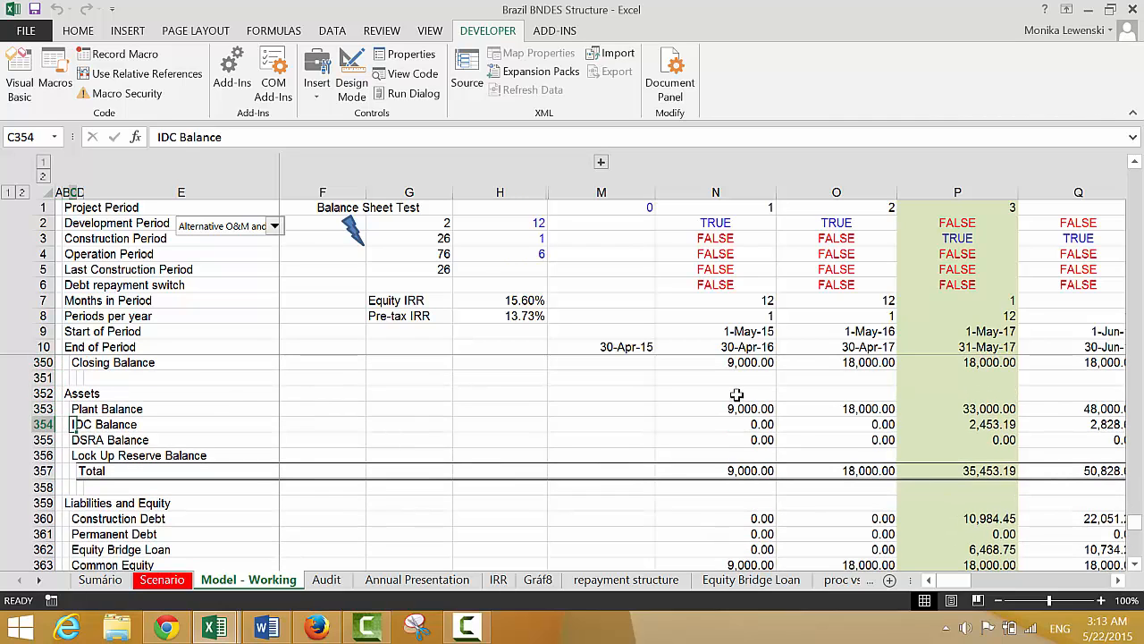
key(Right)
key(Right)
key(Right)
key(Right)
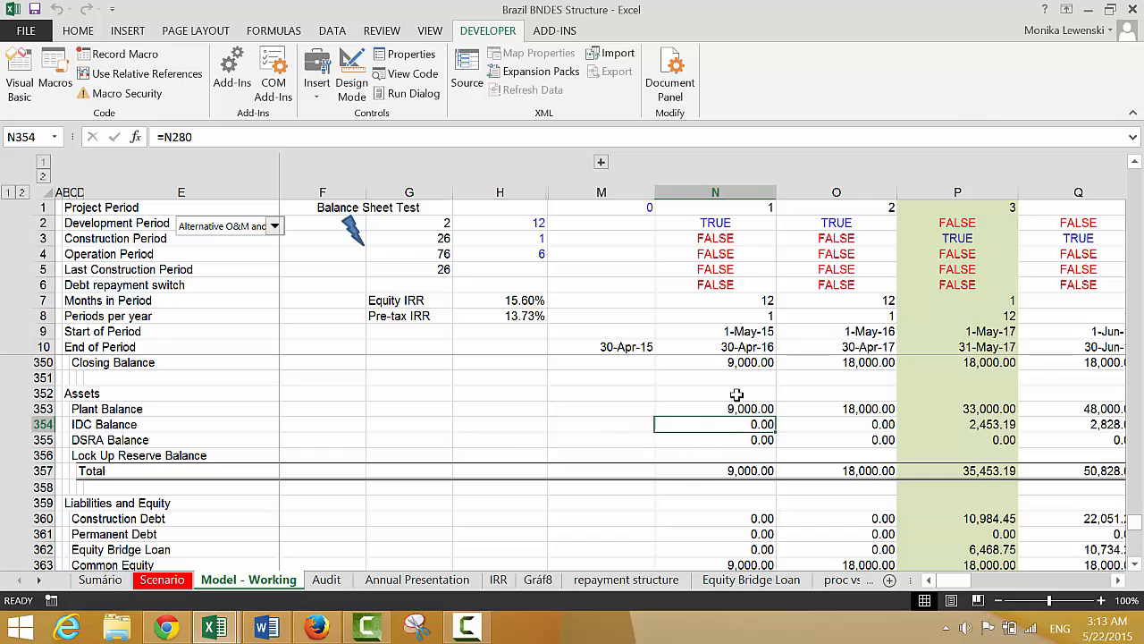
key(Left)
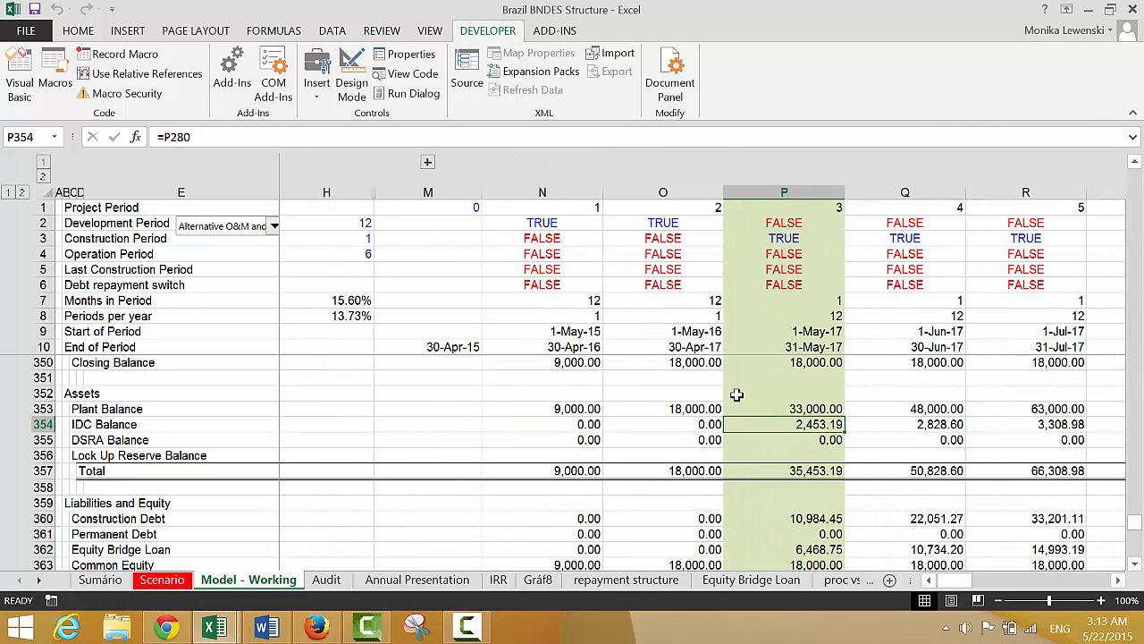
key(Home)
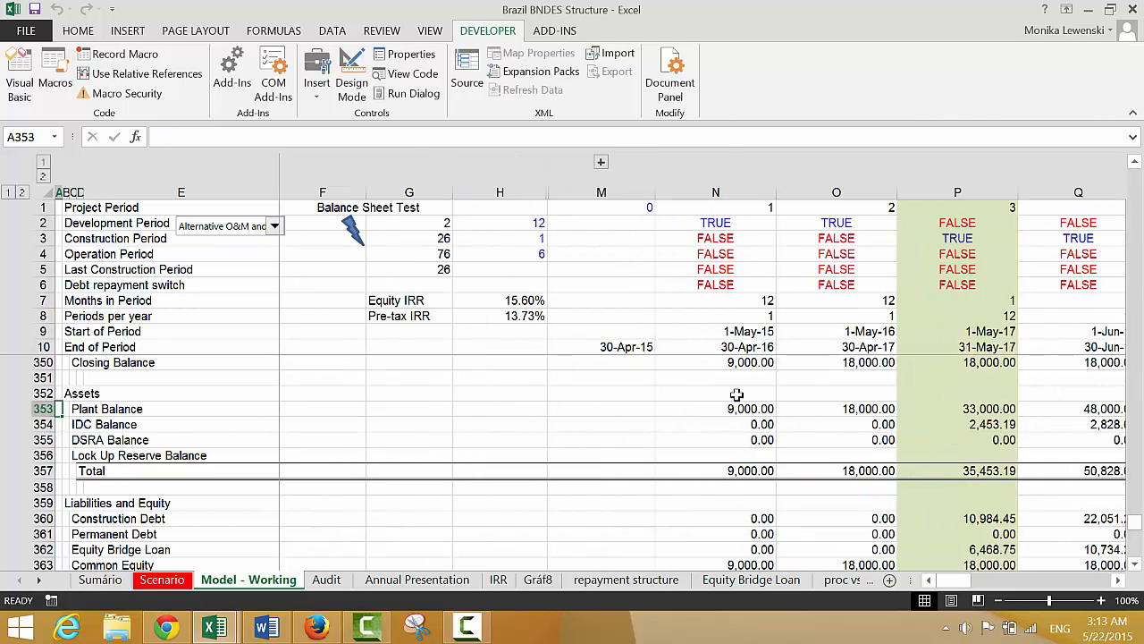
Review the balance sheet and Equity Bridge Loan section down to the Interest Expense on Bridge Loan row
key(Up)
key(Up)
key(Up)
key(Up)
key(Up)
key(Up)
key(Up)
key(Up)
key(Up)
key(Up)
key(Up)
key(Down)
key(Down)
key(Down)
key(Down)
key(Down)
key(Down)
key(Down)
key(Down)
key(Down)
key(Down)
key(Down)
key(Down)
key(Down)
key(Down)
key(Down)
key(Down)
key(Down)
key(Down)
key(Down)
key(Down)
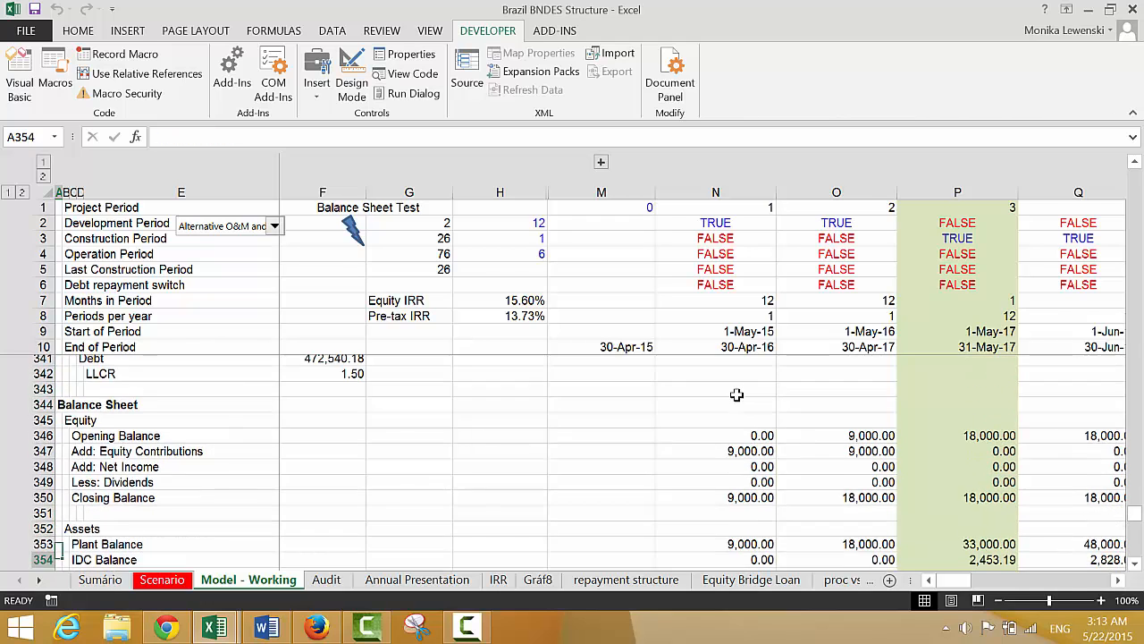
key(Down)
key(Down)
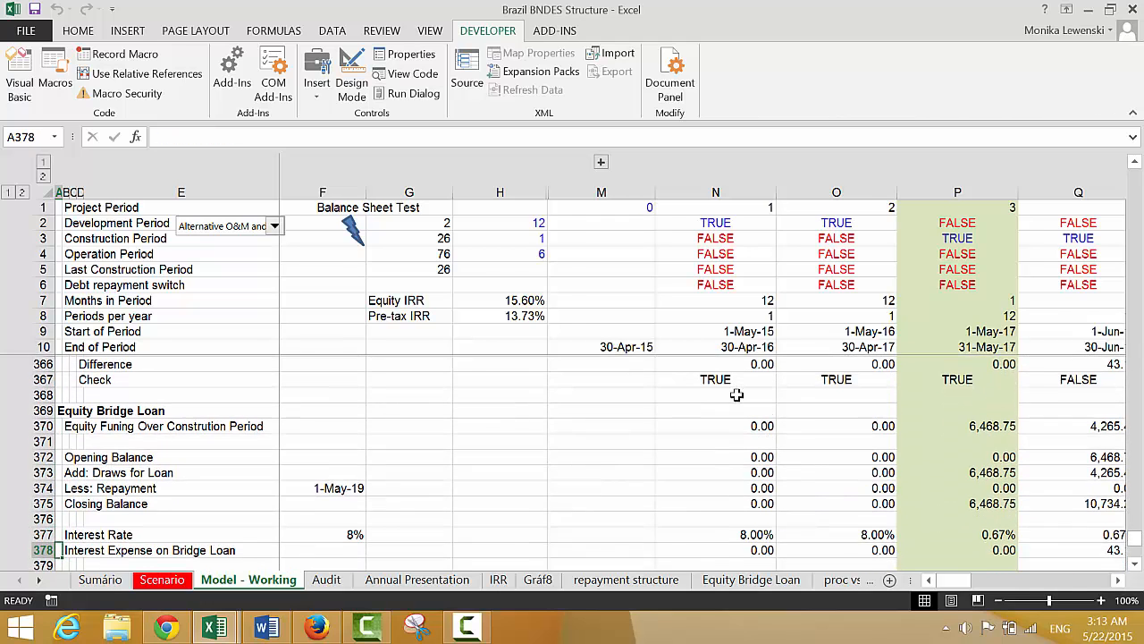
click(470, 628)
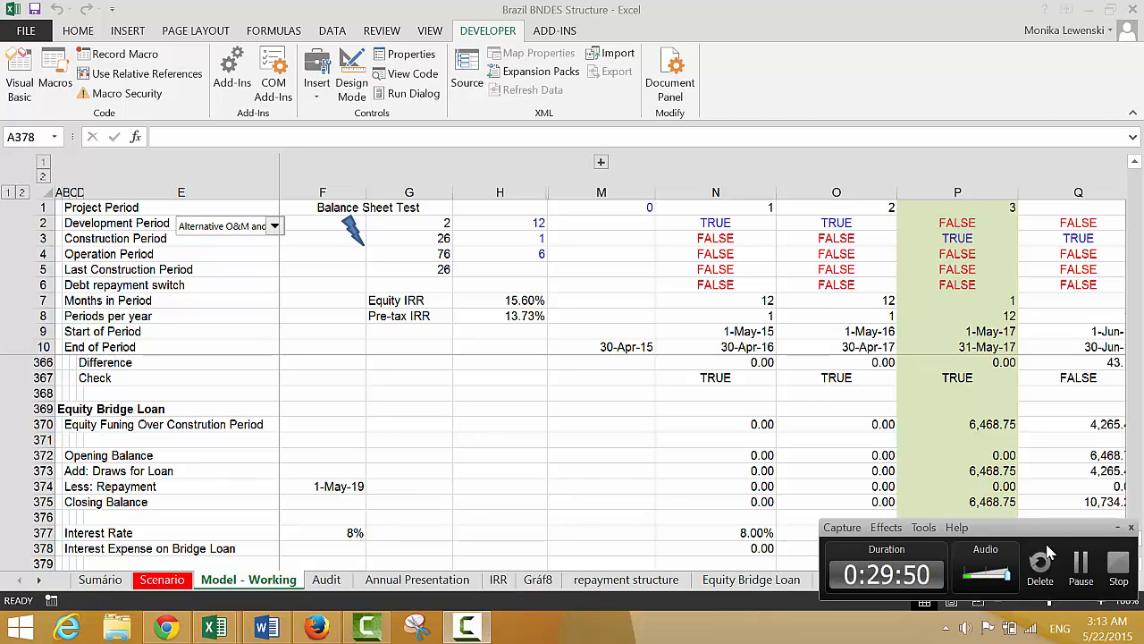
click(1082, 579)
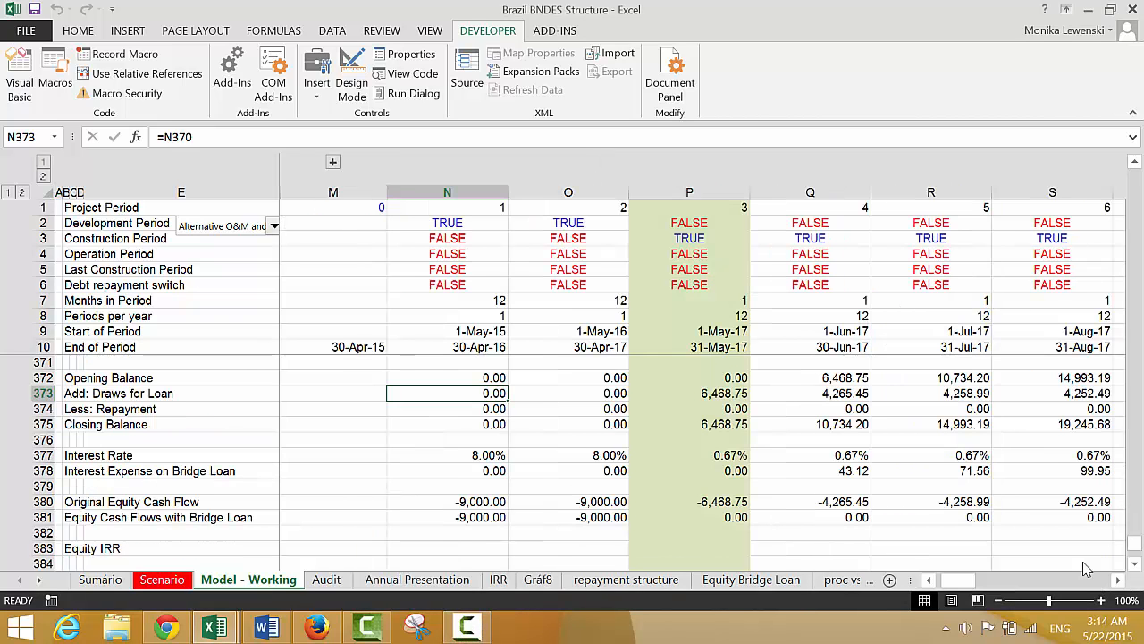
Insert a row above Add: Draws for Loan in the Equity Bridge Loan section and label it Add: Capitalised Interest
key(Left)
key(Left)
key(Left)
key(Left)
key(Left)
key(Left)
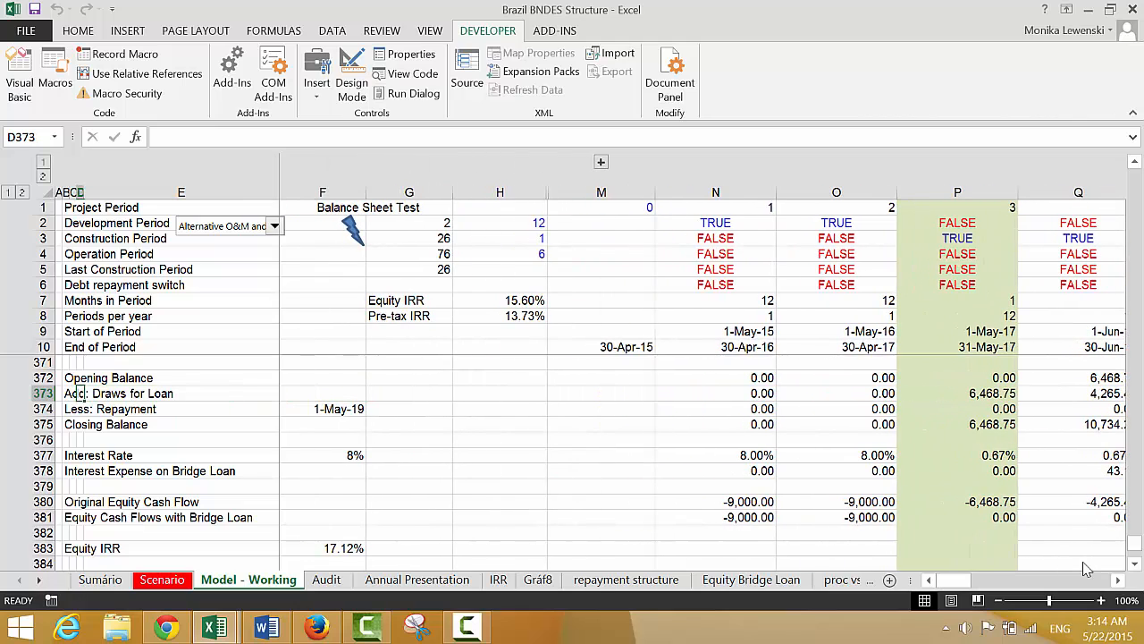
key(shift+space)
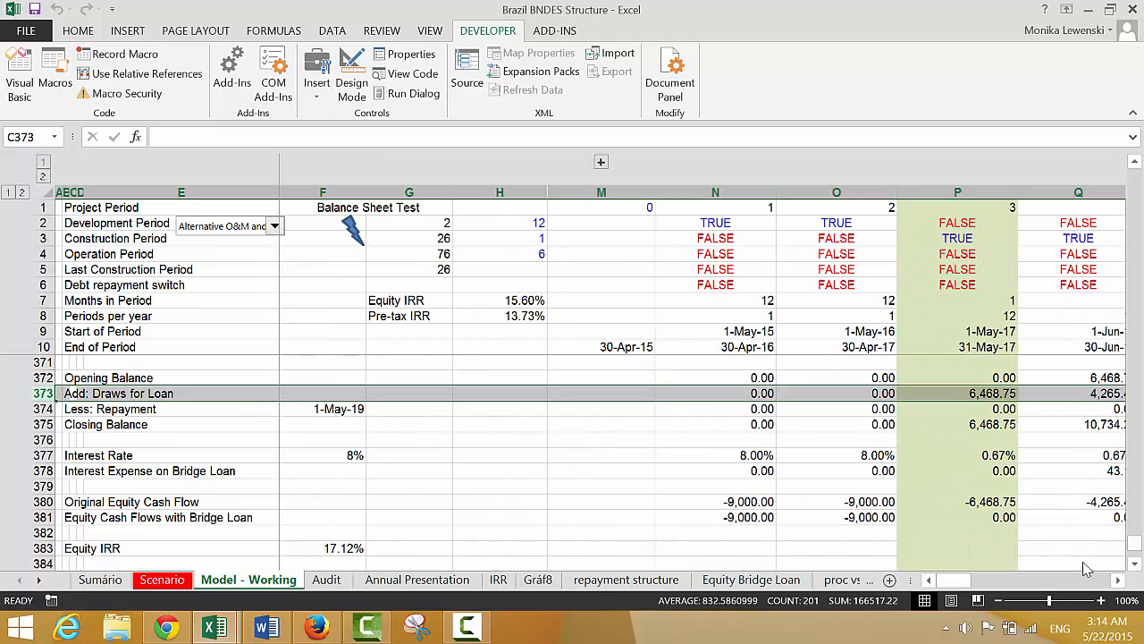
key(ctrl+shift+plus)
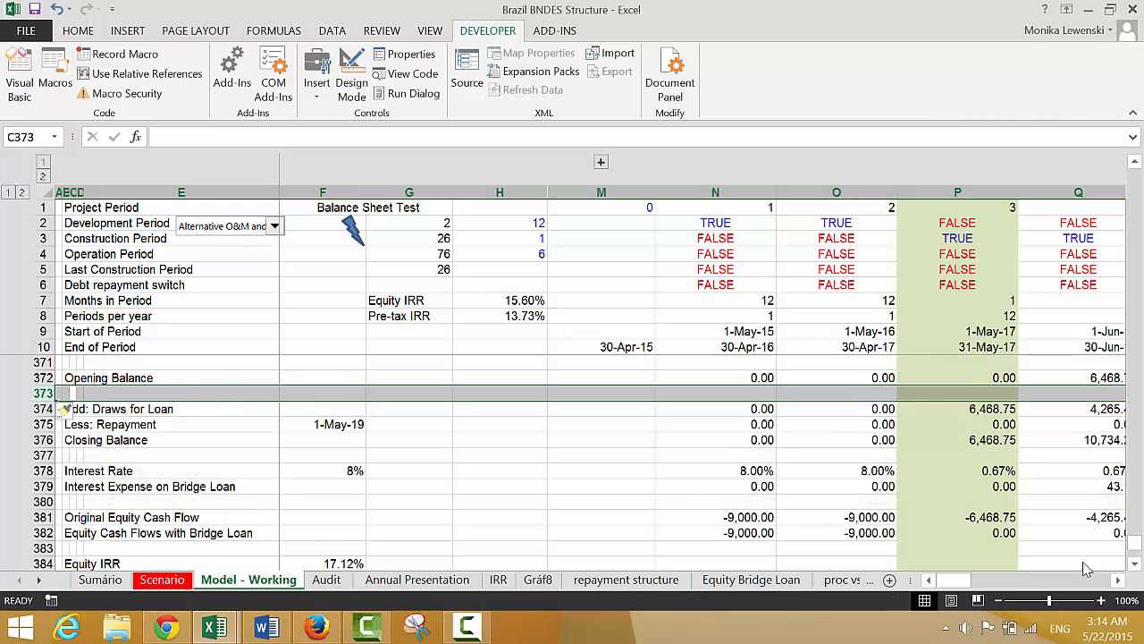
text(A)
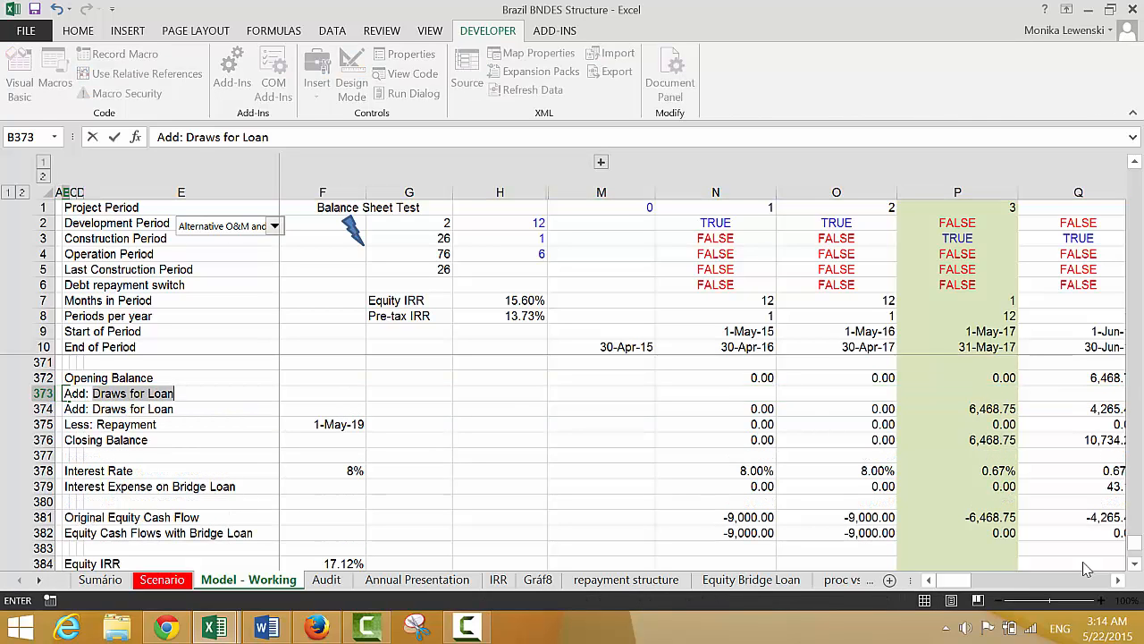
text(dd: Capitalised)
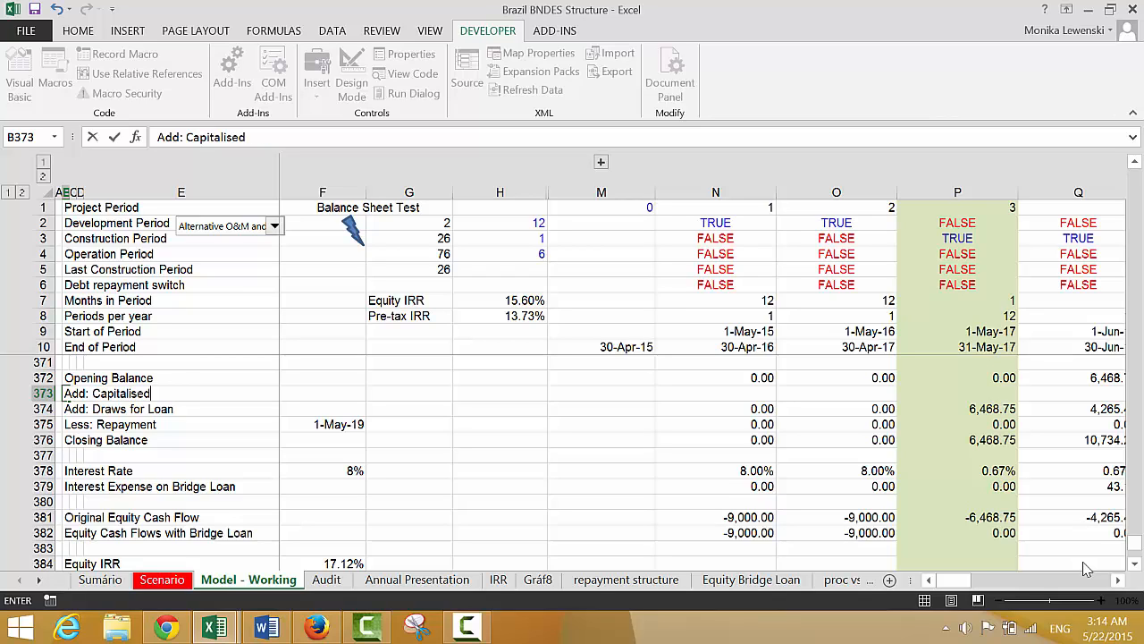
text(t)
key(Return)
Link the first period's capitalised interest in N373 to the bridge loan interest expense with =N379
key(Up)
key(Right)
key(Right)
key(Right)
key(Right)
key(Right)
key(Right)
key(Right)
key(Right)
key(Right)
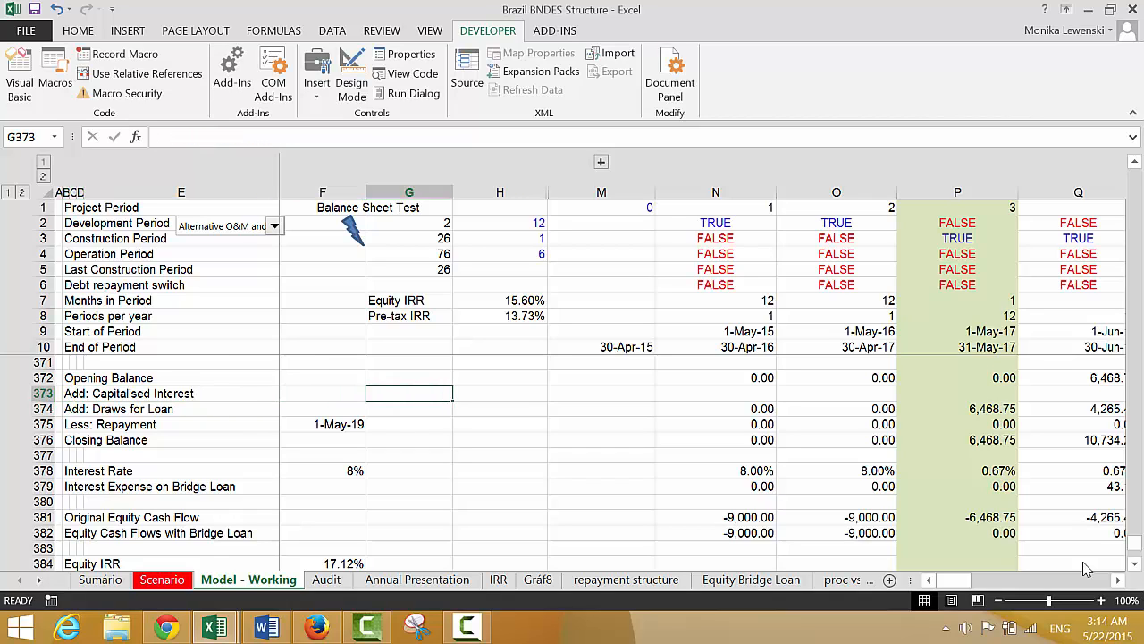
key(Left)
text(=)
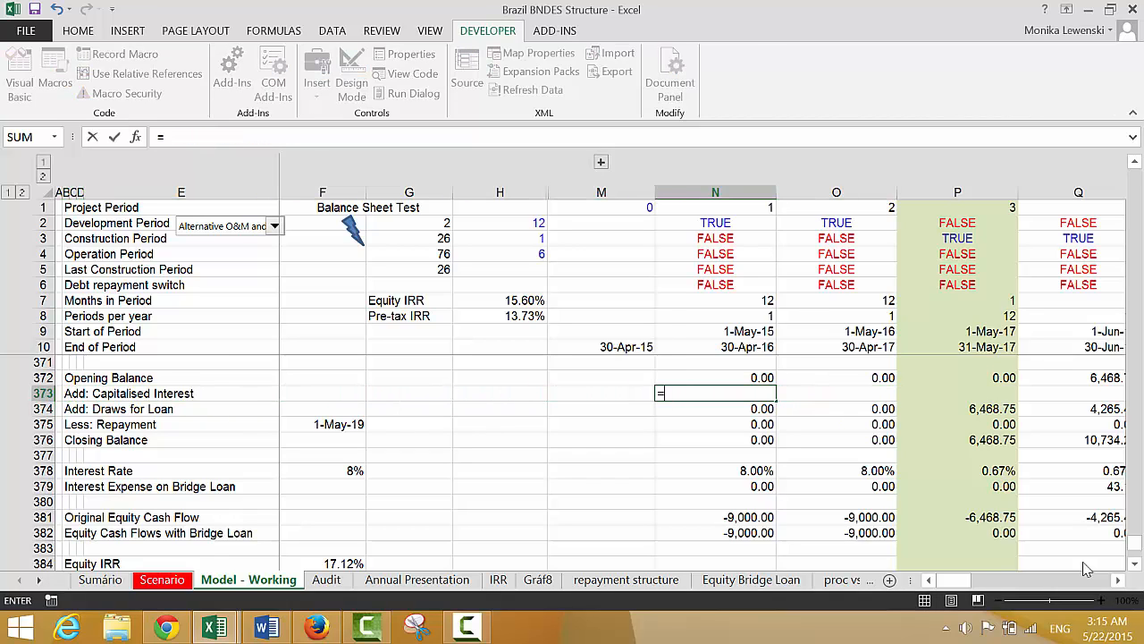
key(Down)
key(Down)
key(Down)
key(Down)
key(Down)
Extend the bridge loan's Closing Balance formula in N376 to =N372+N374-N375+N373
key(Down)
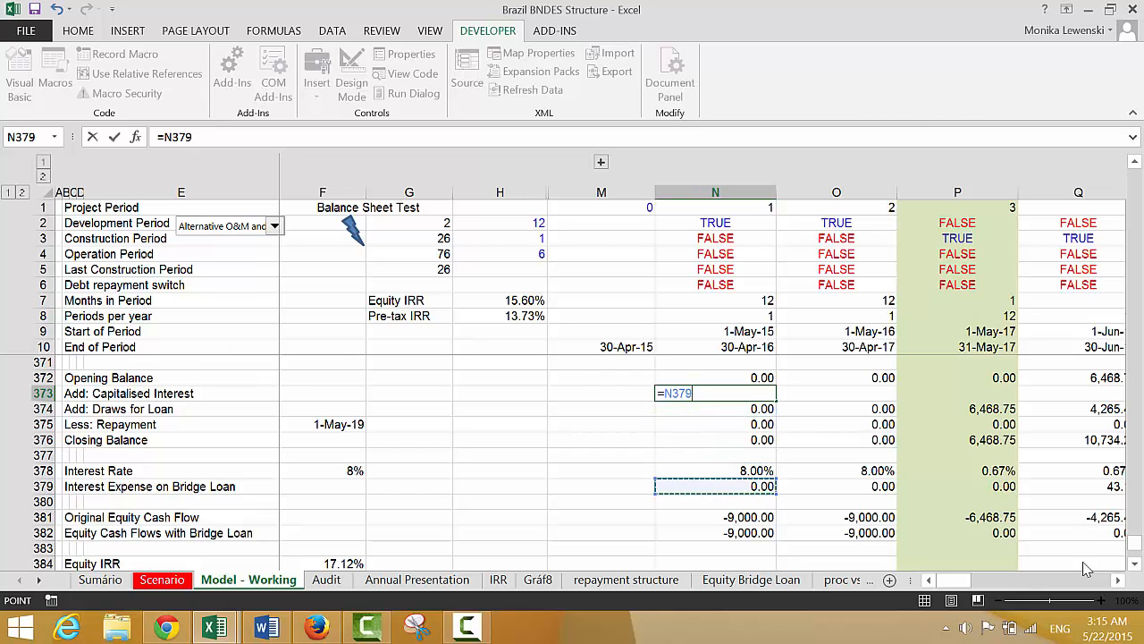
key(Return)
key(Down)
key(Down)
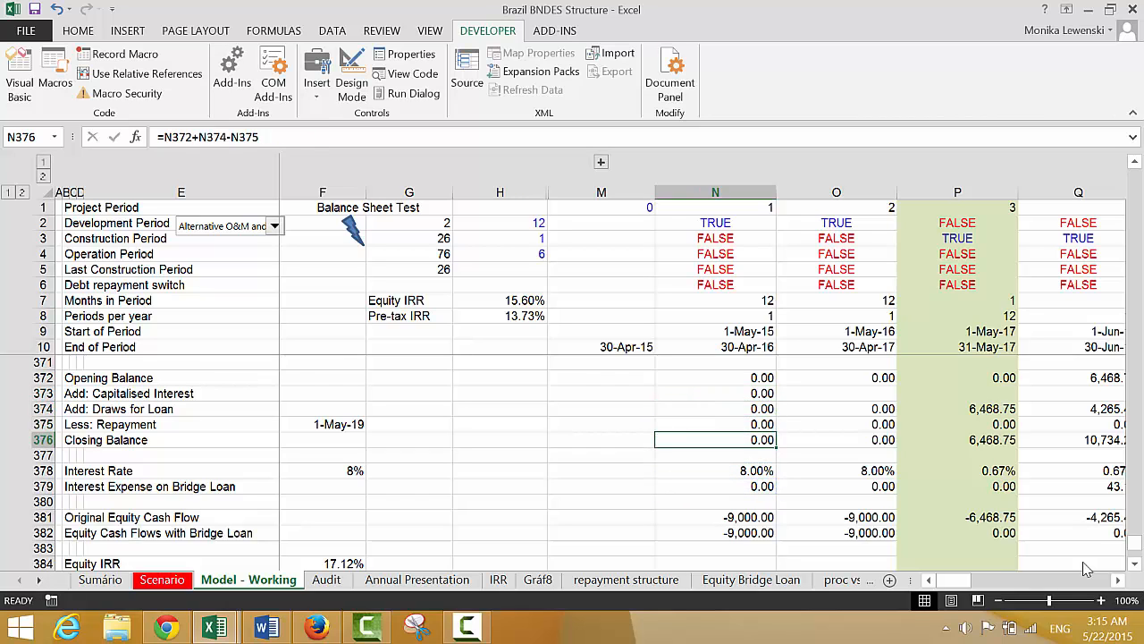
key(F2)
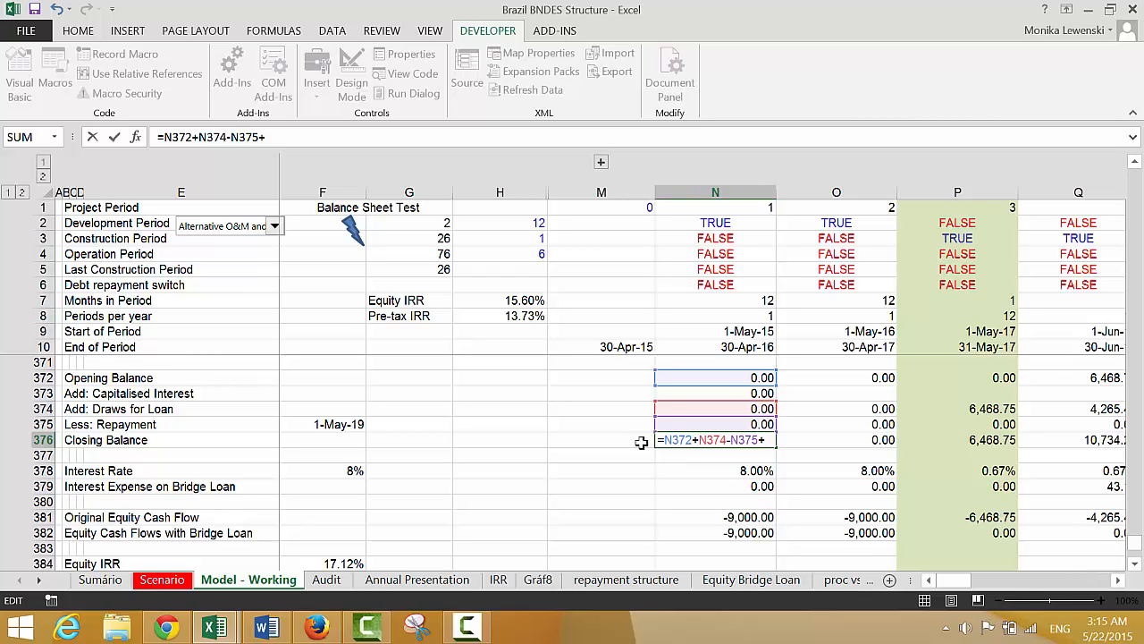
click(691, 394)
key(Return)
Copy the bridge loan's Closing Balance and Capitalised Interest formulas across all project periods
key(Up)
key(Up)
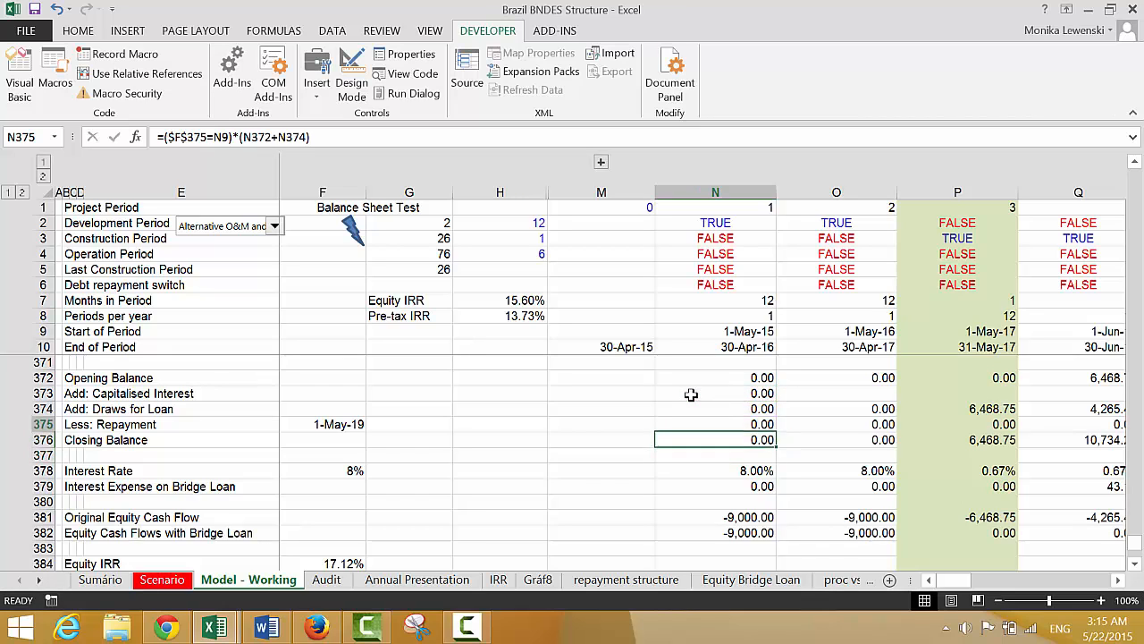
key(Down)
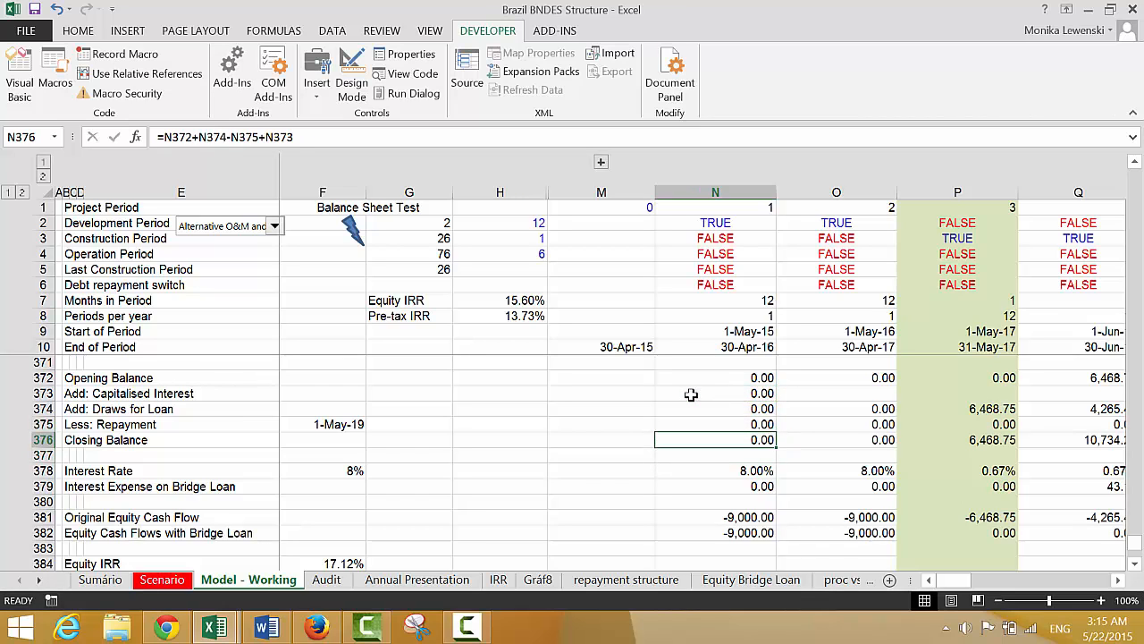
key(Up)
key(Up)
key(Up)
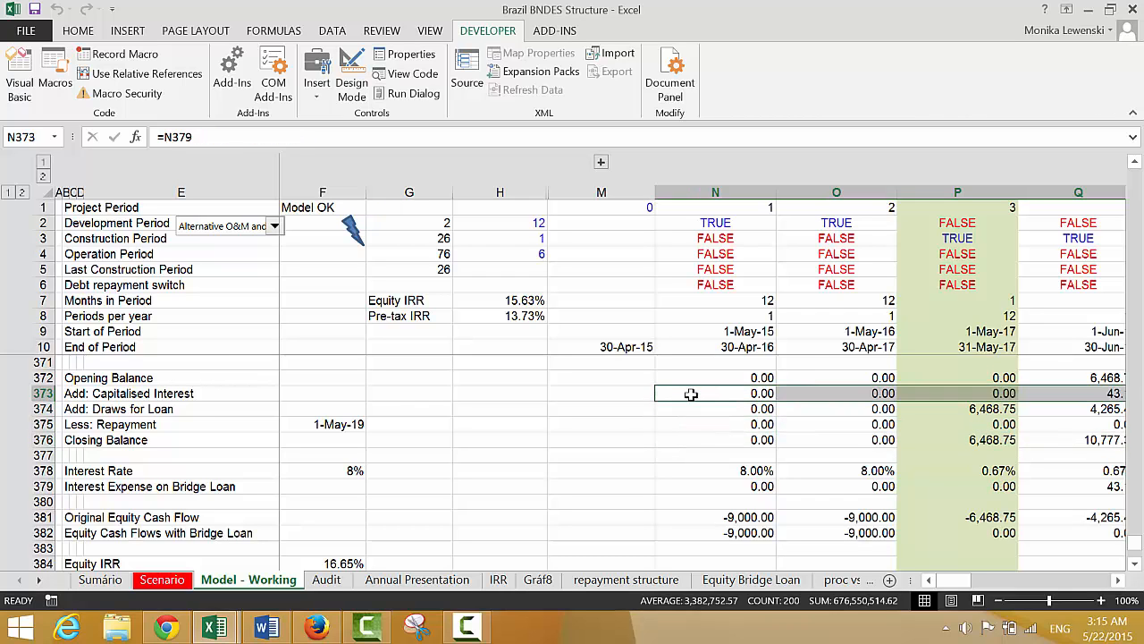
Check the balance sheet's Difference and Check rows and inspect the Real Equity IRR with Bridge Loan formula
key(Up)
key(Up)
key(Up)
key(Up)
key(Up)
key(Up)
key(Up)
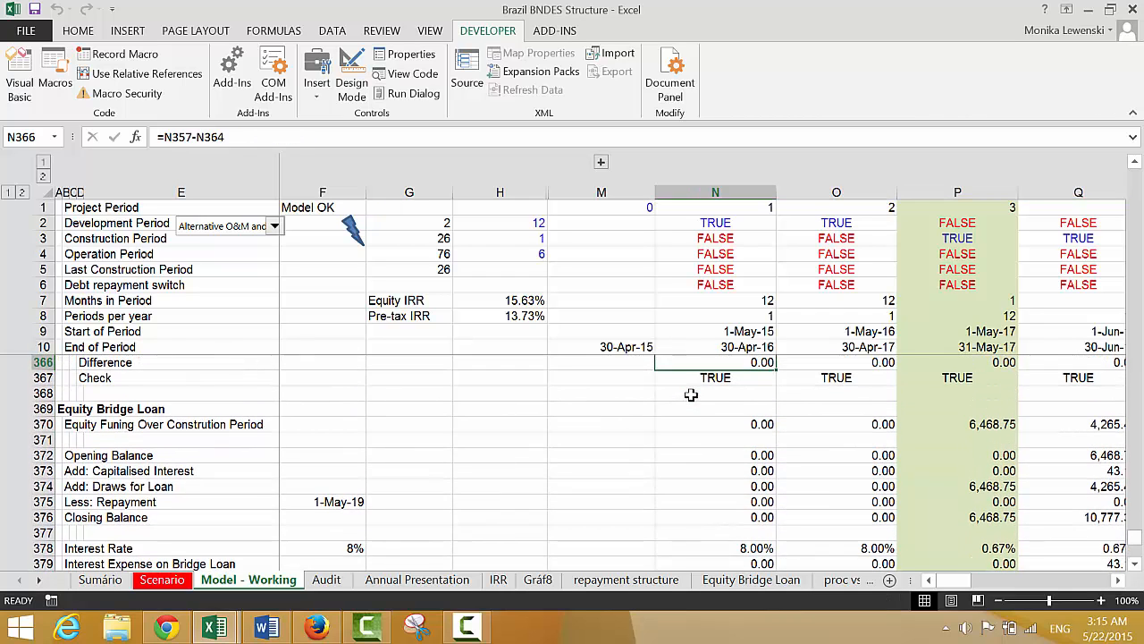
key(Down)
key(Down)
key(Down)
key(Down)
key(Down)
key(Down)
key(Down)
key(Down)
key(Down)
key(Down)
key(Down)
key(Down)
key(Down)
key(Down)
key(Down)
key(Down)
key(Down)
key(Down)
key(Down)
key(Down)
key(Down)
key(Down)
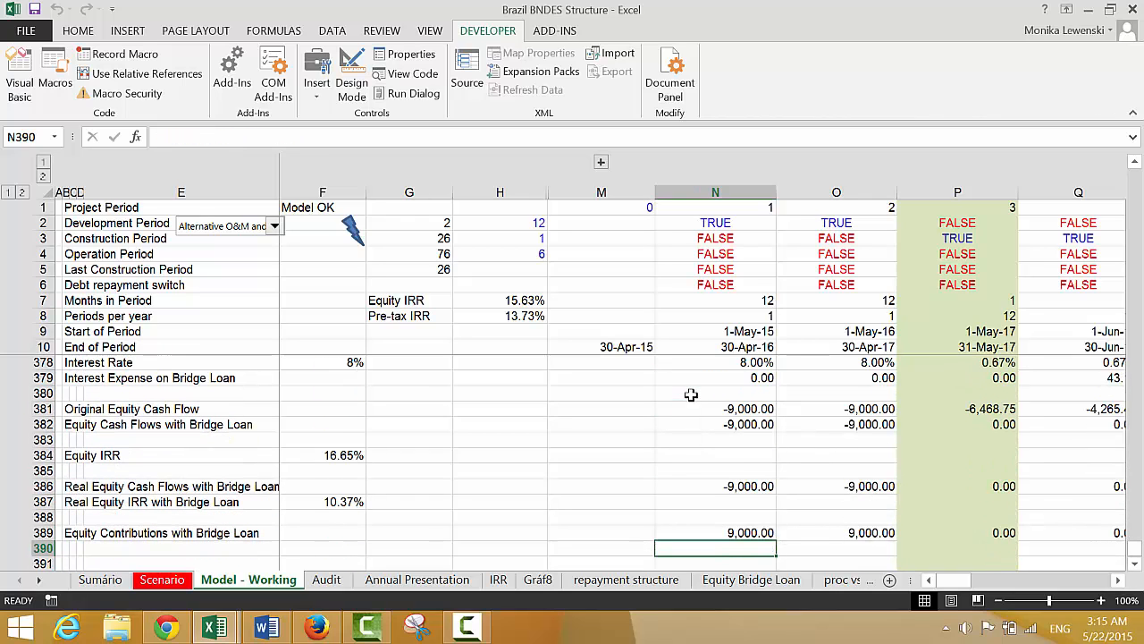
key(Left)
key(Left)
key(Left)
key(Left)
key(Up)
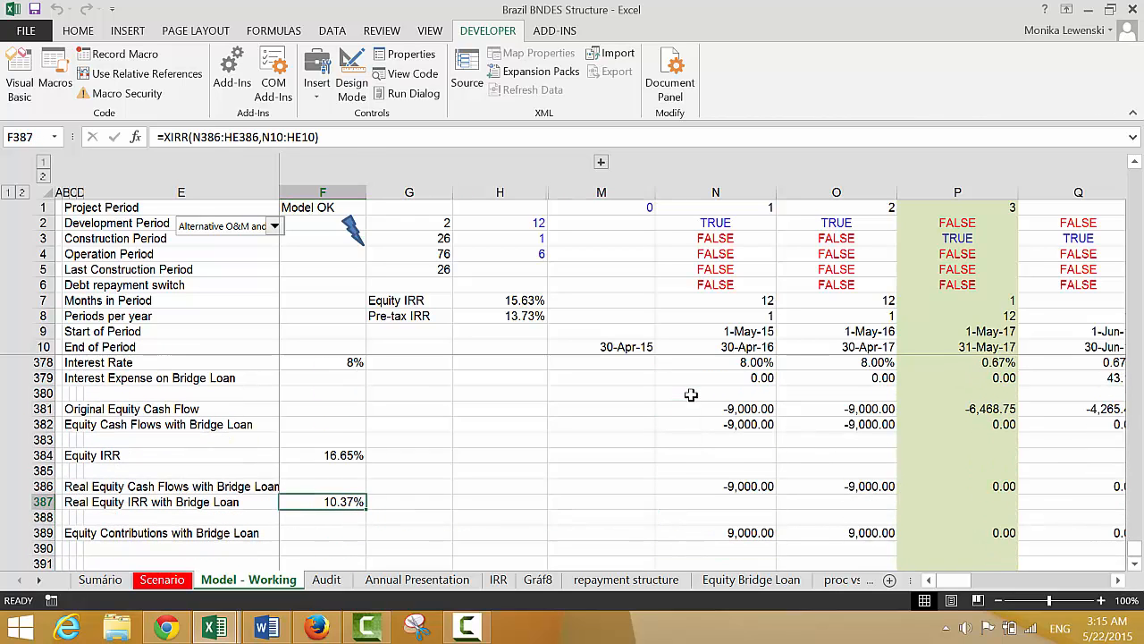
Examine the Equity IRR and Real Equity IRR without the bridge loan in the model's equity cash flow section
key(Up)
key(Up)
key(Up)
key(Up)
key(Up)
key(Up)
key(Up)
key(Up)
key(Up)
key(Up)
key(Up)
key(Up)
key(Up)
key(Up)
key(Up)
key(Up)
key(Up)
key(Up)
key(Up)
key(Up)
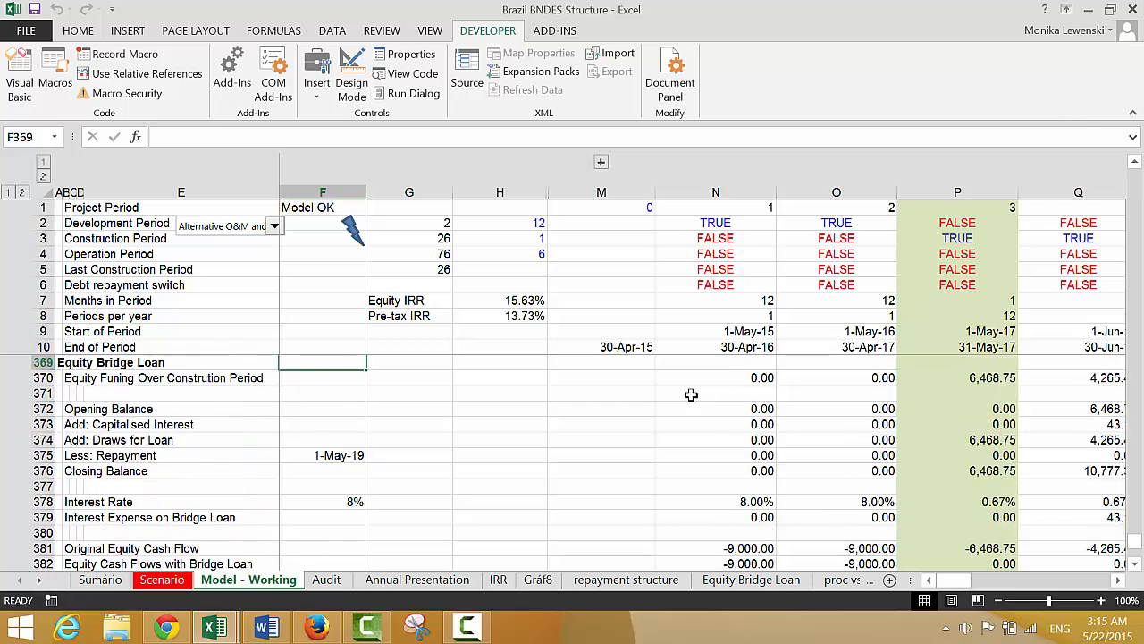
key(Up)
key(Up)
key(Up)
key(Up)
key(Up)
key(Up)
key(Up)
key(Up)
key(Up)
key(Up)
key(Up)
key(Up)
key(Up)
key(Up)
key(Up)
key(Up)
key(Up)
key(Up)
key(Up)
key(Up)
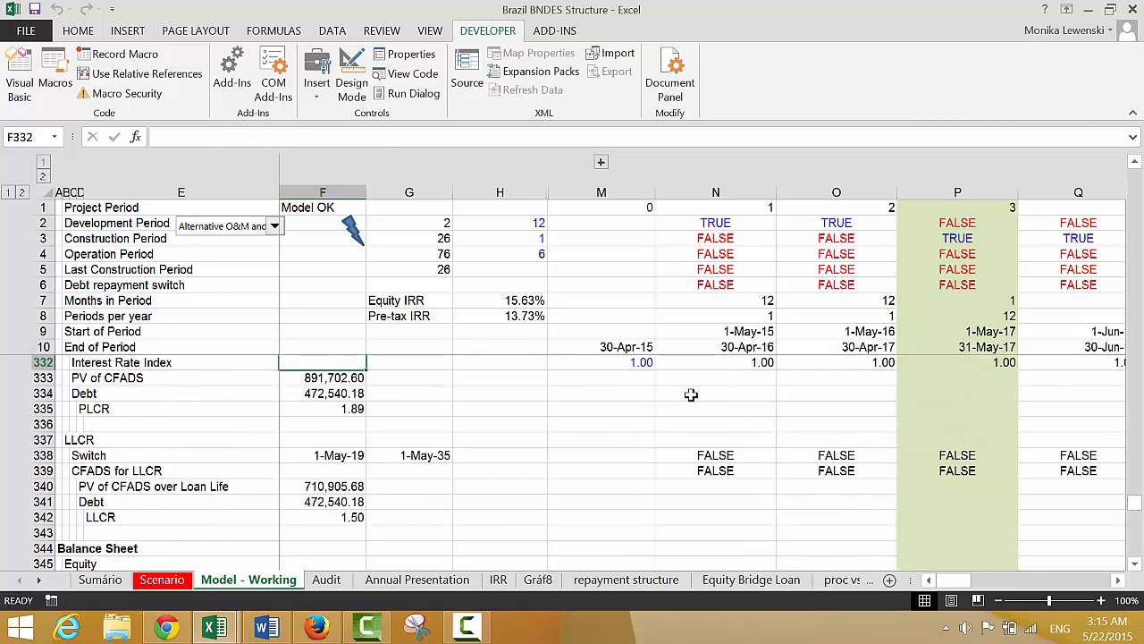
key(Up)
key(Up)
key(Up)
key(Up)
key(Up)
key(Up)
key(Up)
key(Up)
key(Up)
key(Up)
key(Up)
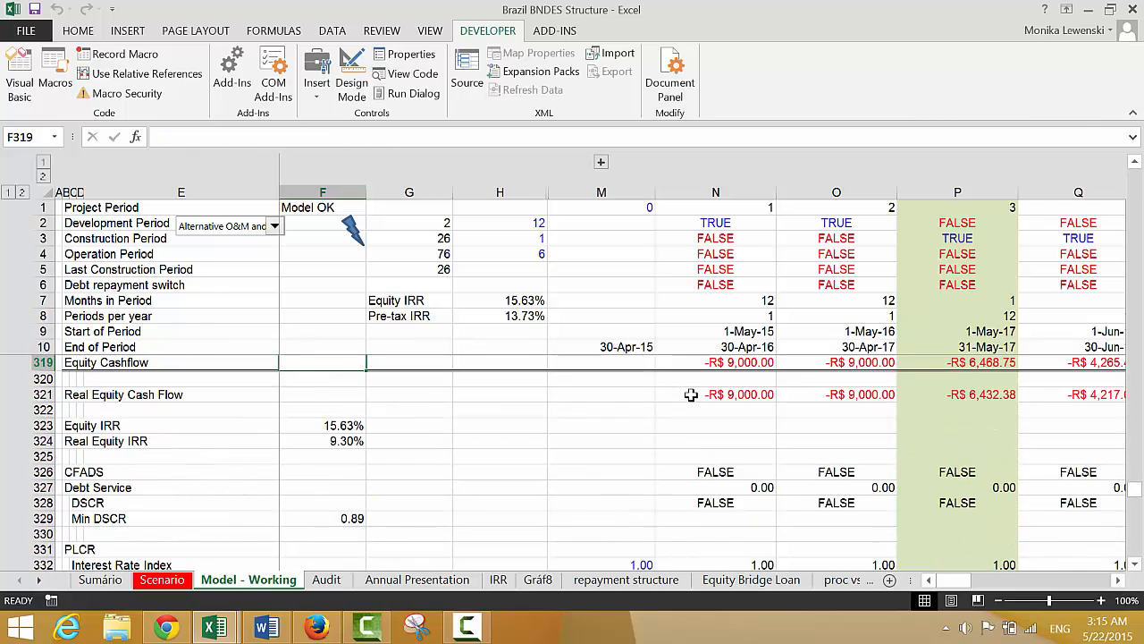
key(Down)
key(Up)
key(Up)
key(Up)
key(Up)
key(Up)
key(Up)
key(Up)
key(Up)
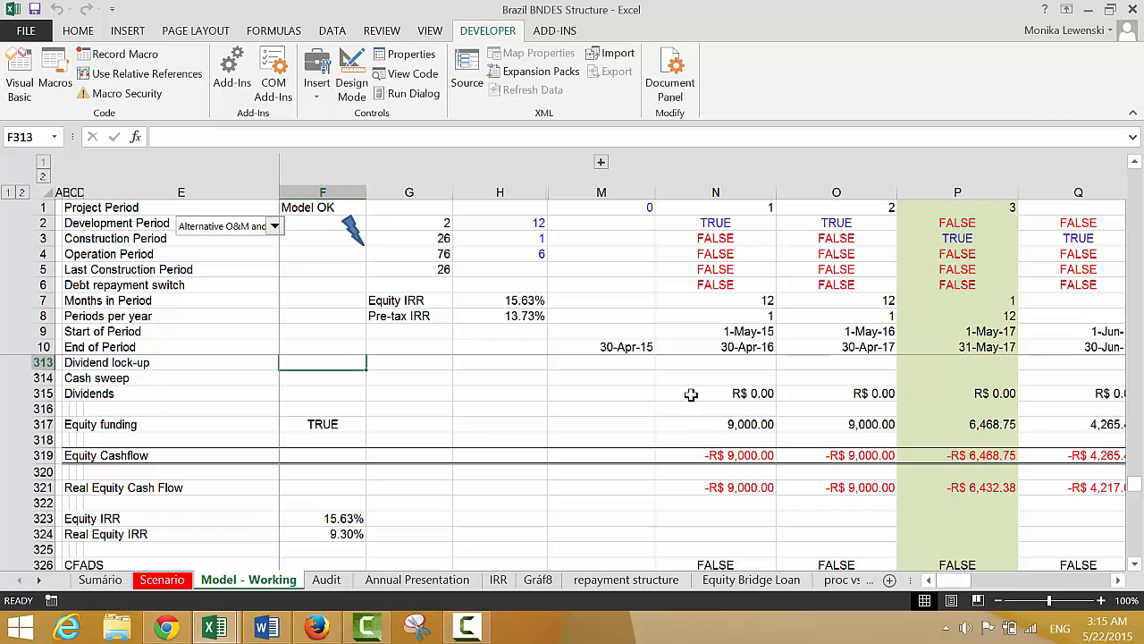
Set the Equity Bridge Loan's Interest Rate in F97 to 12% in the model's financing assumptions
key(Page_Up)
key(Page_Up)
key(Page_Up)
key(Page_Up)
key(Page_Up)
key(Page_Up)
key(Page_Up)
key(Page_Up)
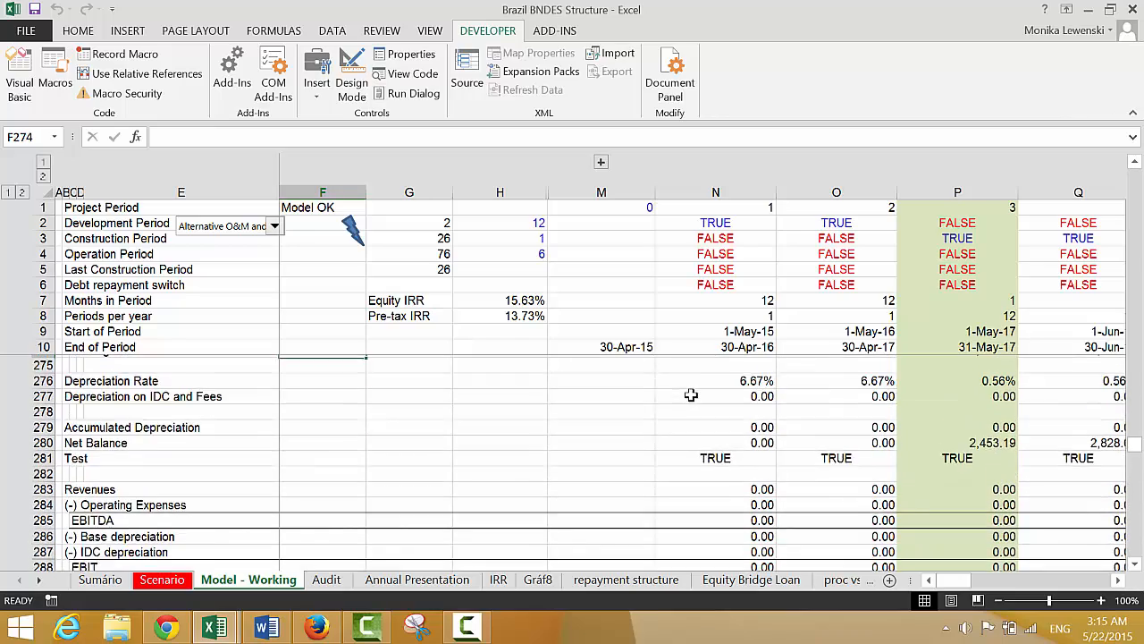
key(Page_Up)
key(Page_Up)
key(Page_Up)
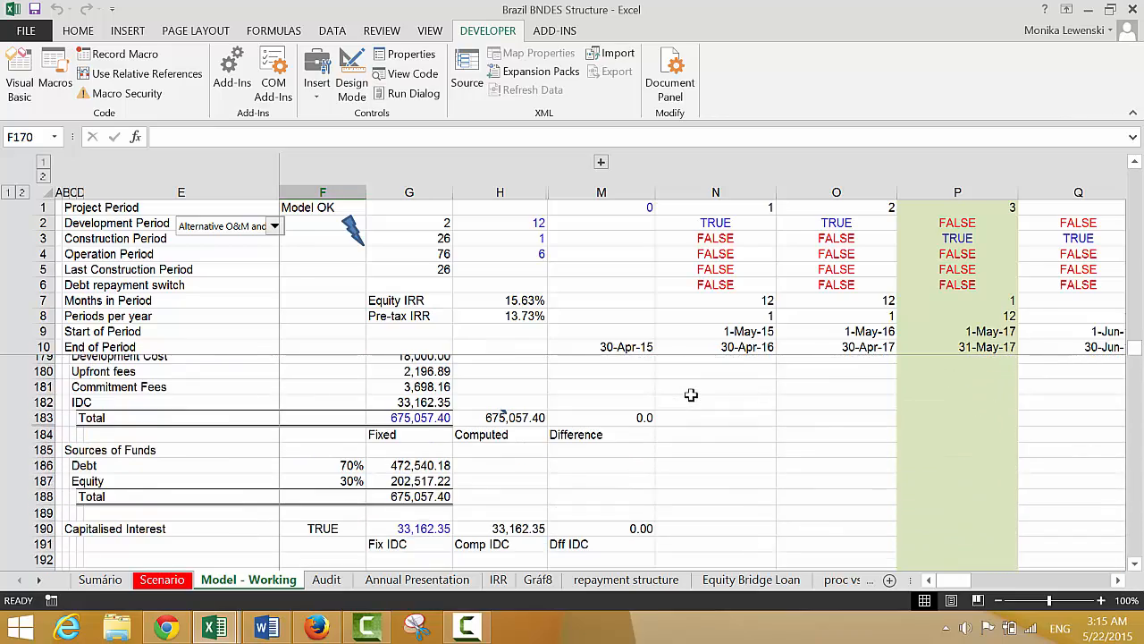
key(Page_Up)
key(Page_Up)
key(Page_Up)
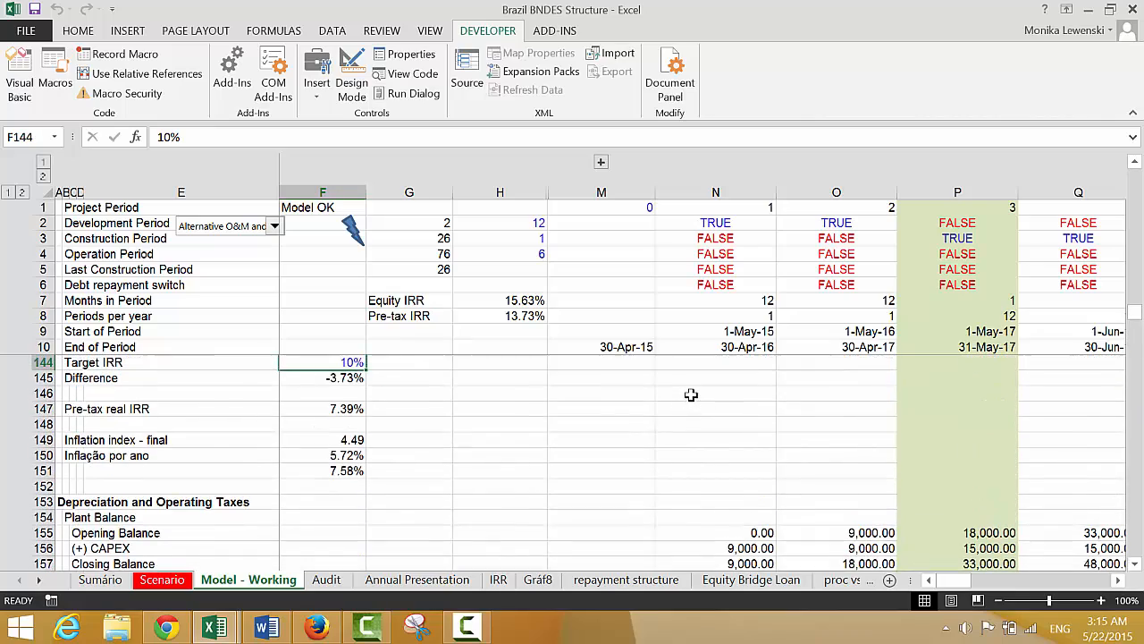
key(Page_Up)
key(Page_Up)
key(Page_Up)
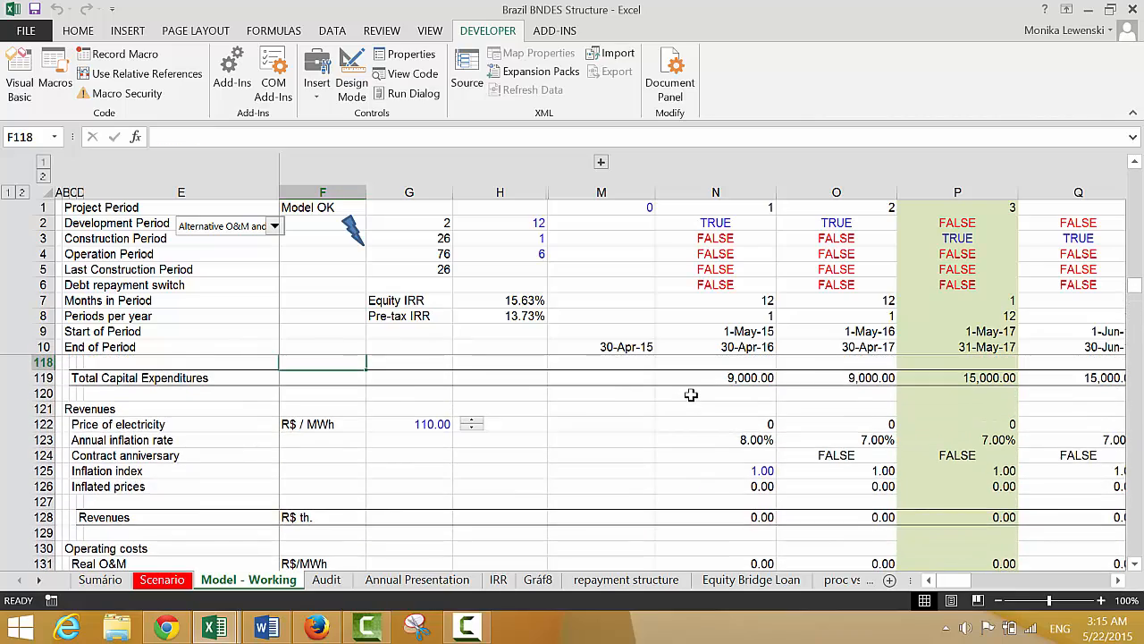
key(Page_Up)
key(Down)
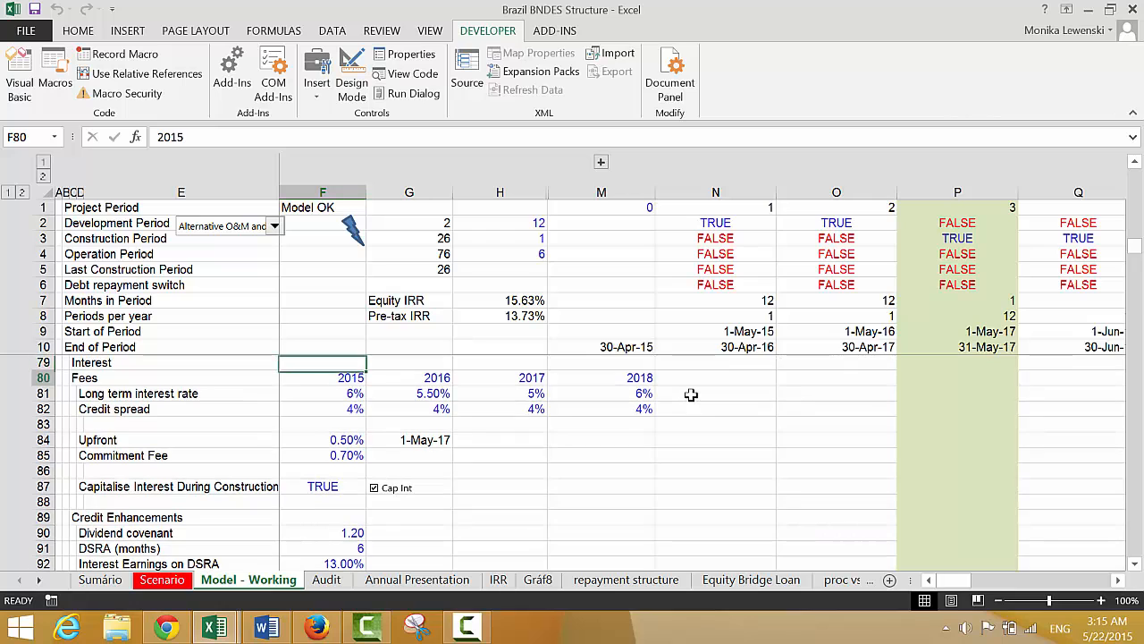
key(Down)
key(Down)
key(Down)
key(Down)
key(Down)
key(Down)
key(Down)
key(Down)
key(Down)
key(Down)
key(Down)
key(Down)
key(Down)
key(Down)
key(Down)
key(Down)
key(Down)
key(Down)
key(Down)
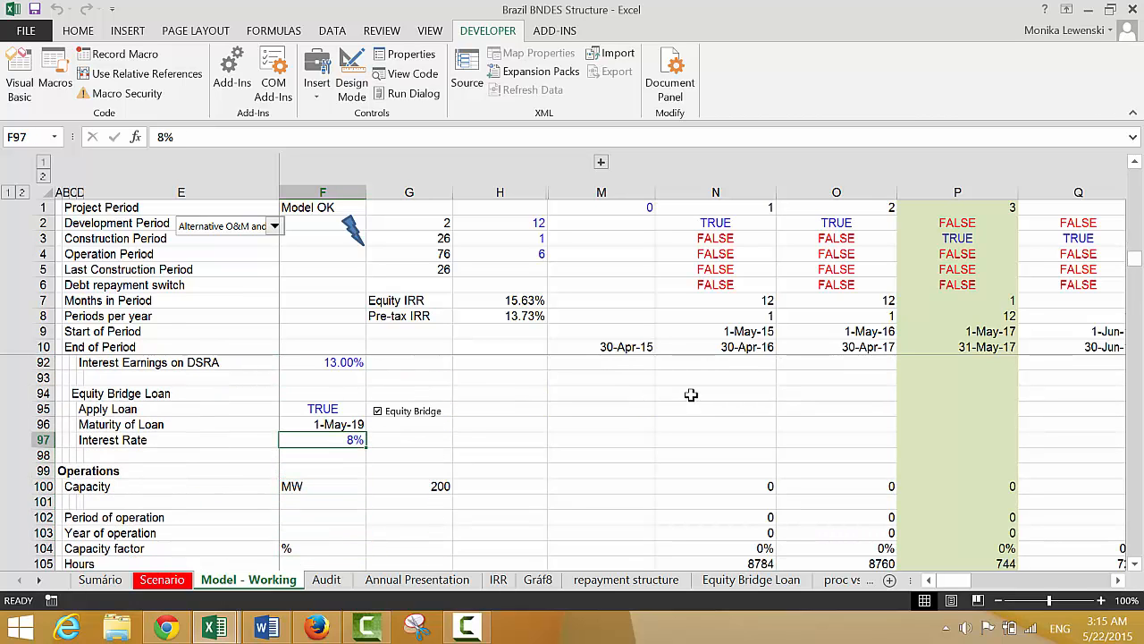
text(12)
key(Return)
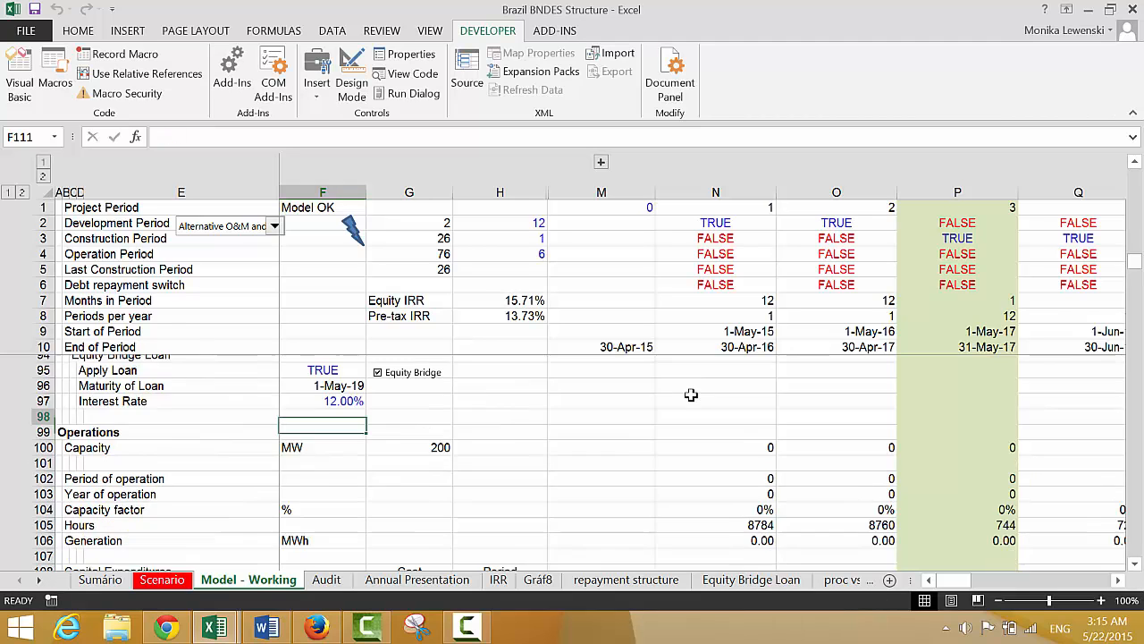
Compare the original equity IRRs with the Equity IRR and Real Equity IRR in the bridge loan section
key(Page_Down)
key(Page_Down)
key(Page_Down)
key(Page_Down)
key(Page_Down)
key(Page_Down)
key(Page_Down)
key(Page_Down)
key(Page_Down)
key(Page_Down)
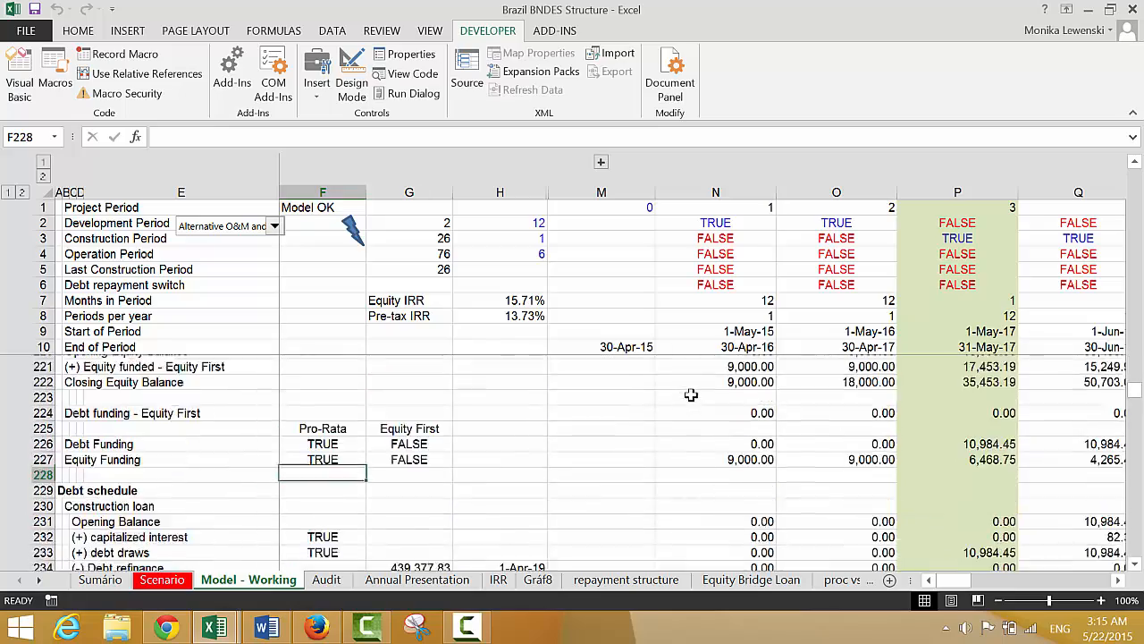
key(Page_Down)
key(Page_Down)
key(Page_Up)
key(Page_Up)
key(Page_Down)
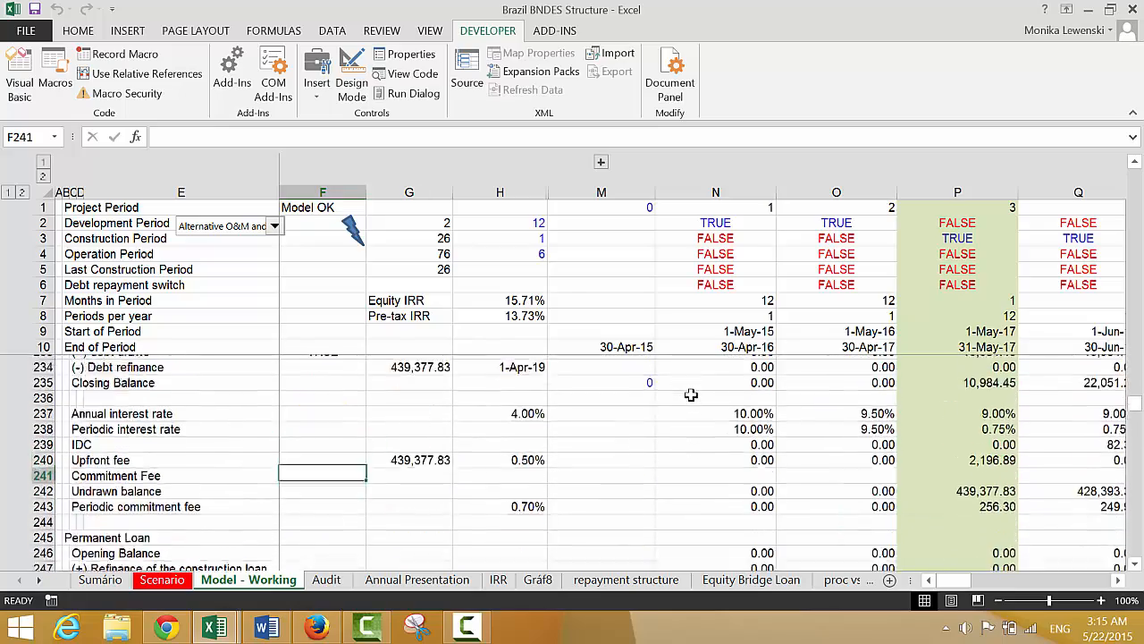
key(Page_Down)
key(Page_Down)
key(Page_Down)
key(Page_Down)
key(Page_Down)
key(Page_Down)
key(Page_Down)
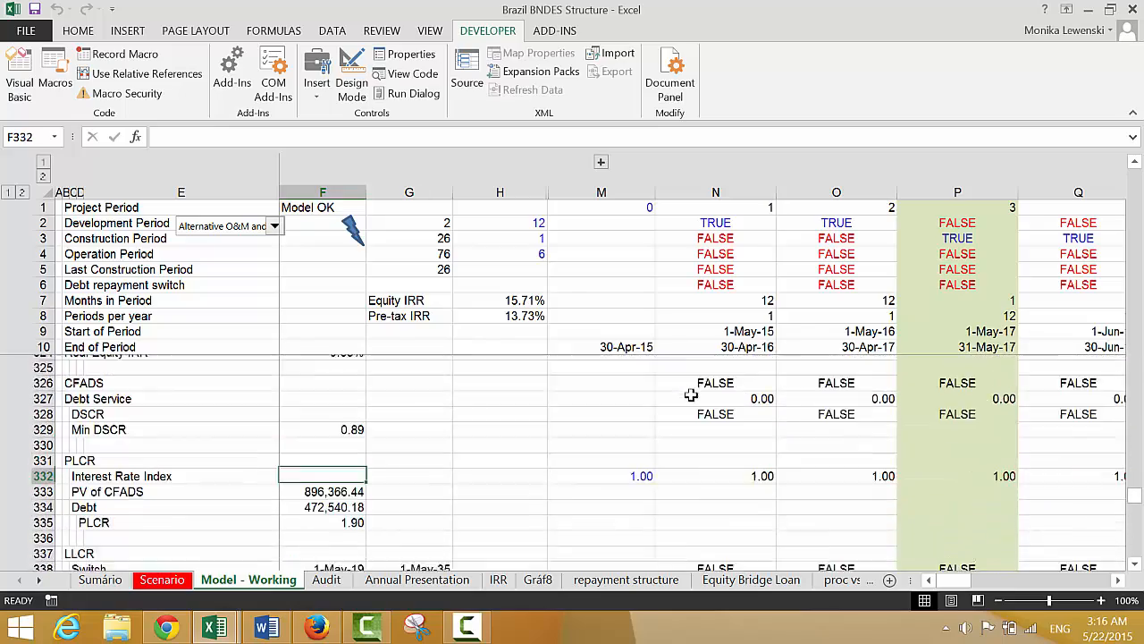
key(Page_Down)
key(Page_Up)
key(Page_Up)
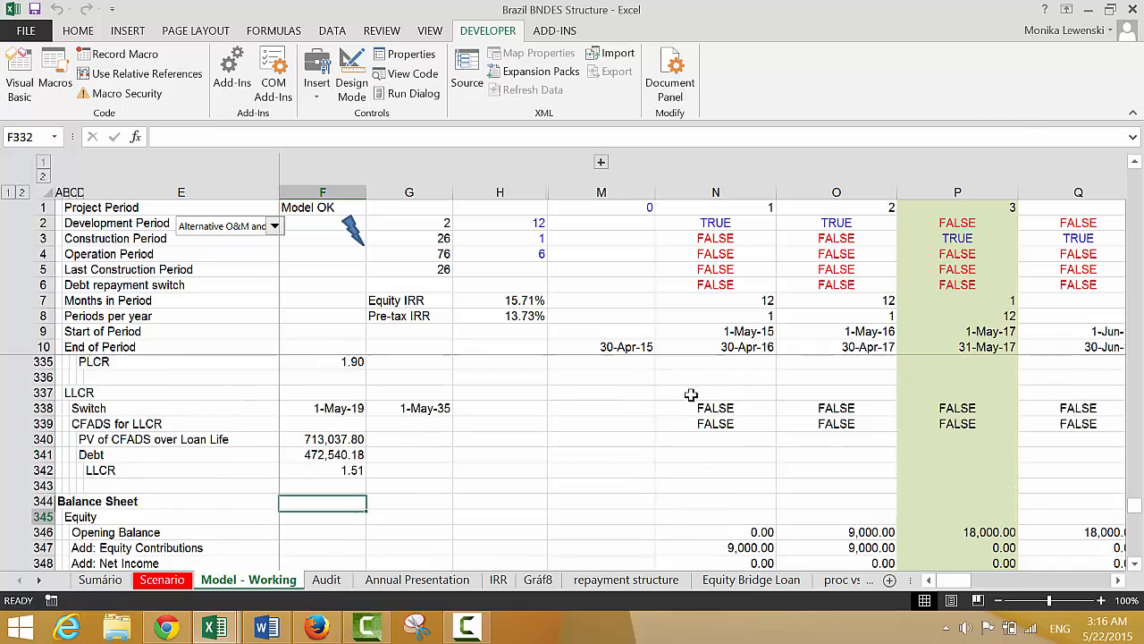
key(Page_Down)
key(Page_Down)
key(Page_Down)
key(Page_Down)
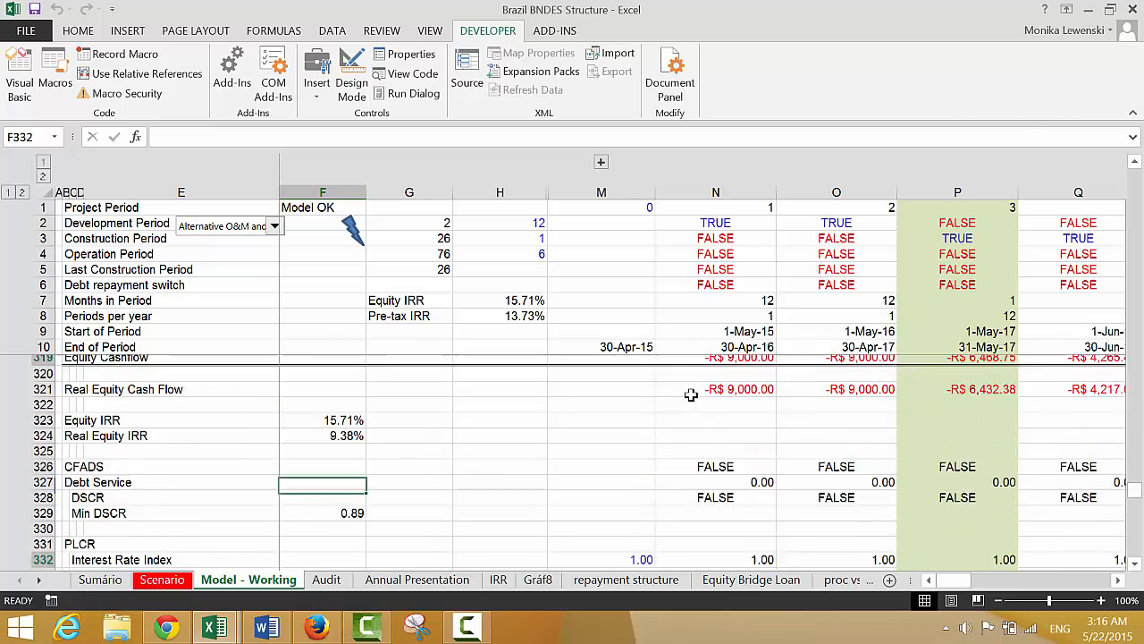
key(Page_Down)
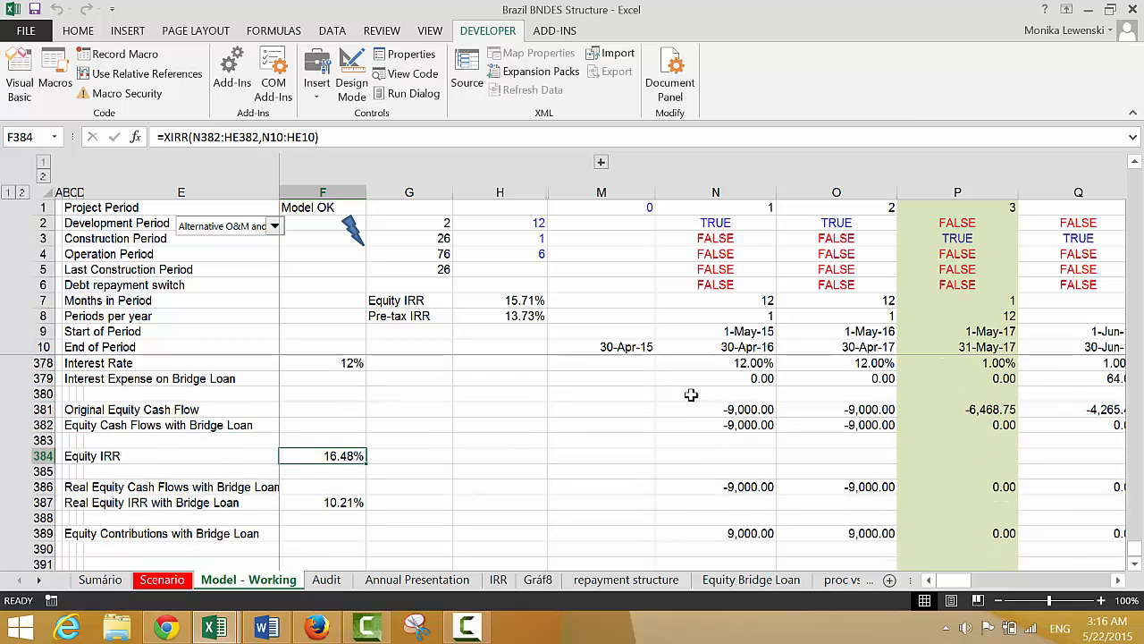
key(Page_Down)
key(Page_Up)
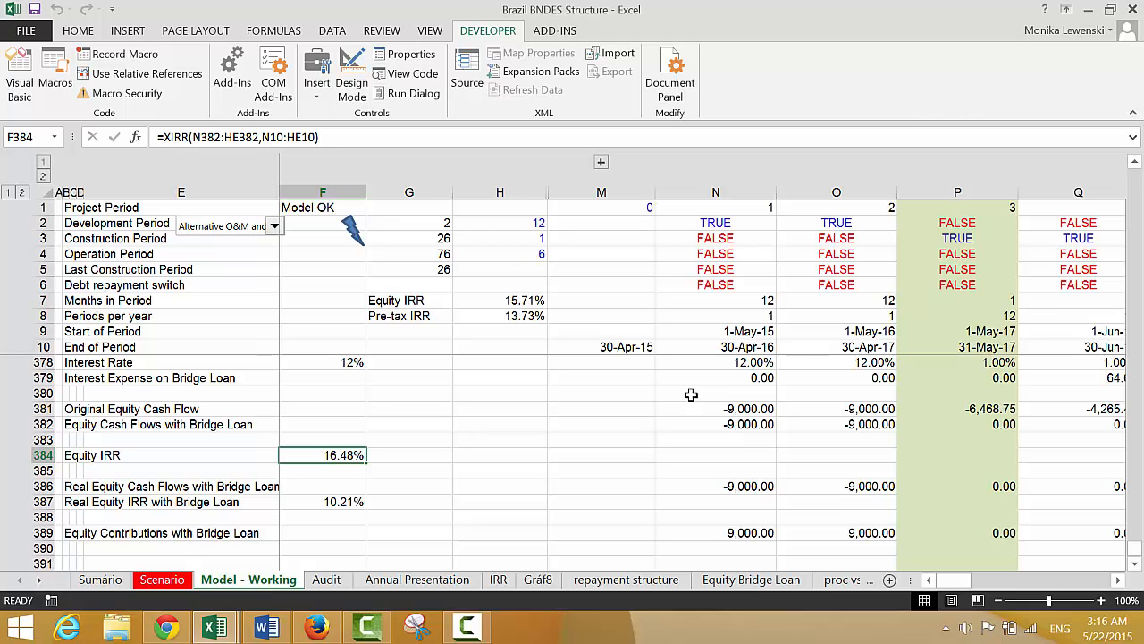
Examine the balance sheet's Equity Bridge Loan, Difference and Check rows across the construction and operation periods
key(Up)
key(Up)
key(Up)
key(Up)
key(Up)
key(Up)
key(Up)
key(Up)
key(Up)
key(Up)
key(Up)
key(Up)
key(Up)
key(Up)
key(Up)
key(Up)
key(Up)
key(Up)
key(Up)
key(Up)
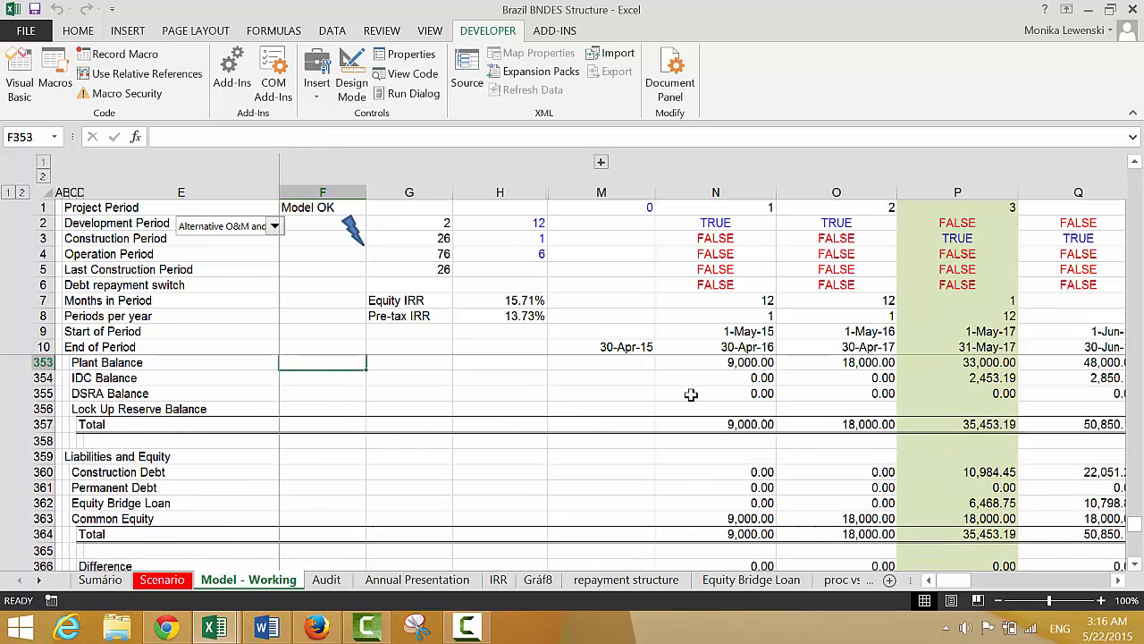
key(Down)
key(Down)
key(Down)
key(Down)
key(Down)
key(Down)
key(Down)
key(Down)
key(Down)
key(Down)
key(Down)
key(Down)
key(Down)
key(Down)
key(Down)
key(Down)
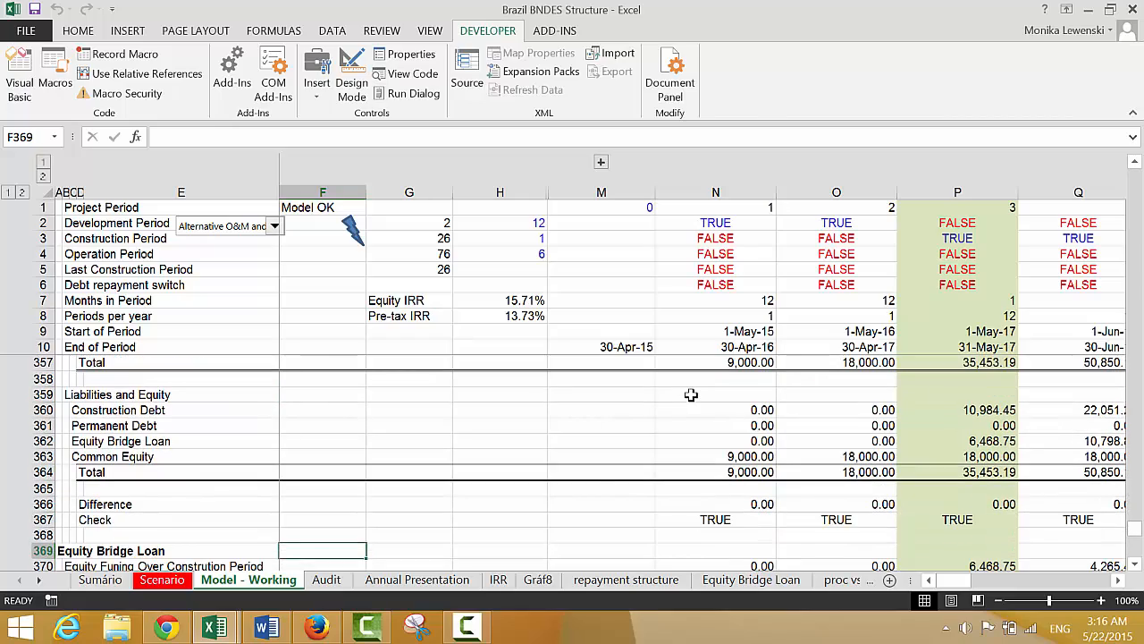
key(Right)
key(Right)
key(Right)
key(Right)
key(Right)
key(Right)
key(Right)
key(Right)
key(Right)
key(Right)
key(Right)
key(Right)
key(Right)
key(Right)
key(Right)
key(Right)
key(Right)
key(Right)
key(Right)
key(Right)
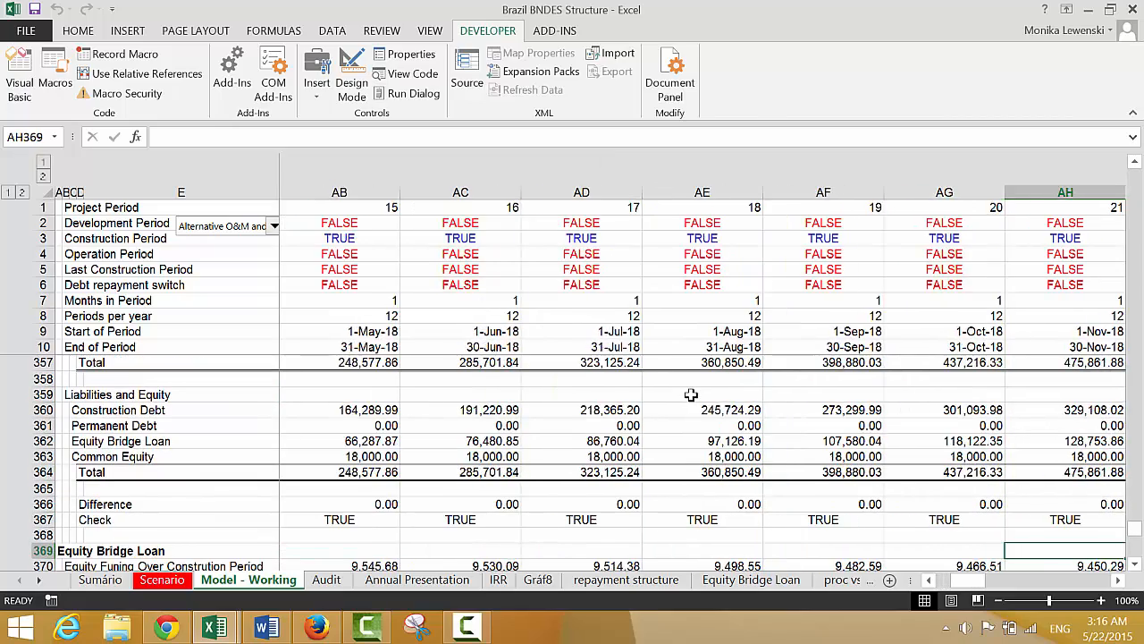
key(Right)
key(Right)
key(Right)
key(Right)
key(Right)
key(Right)
key(Right)
key(Right)
key(Right)
key(Right)
key(Right)
key(Right)
key(Right)
key(Right)
key(Right)
key(Right)
key(Right)
key(Right)
key(Right)
key(Right)
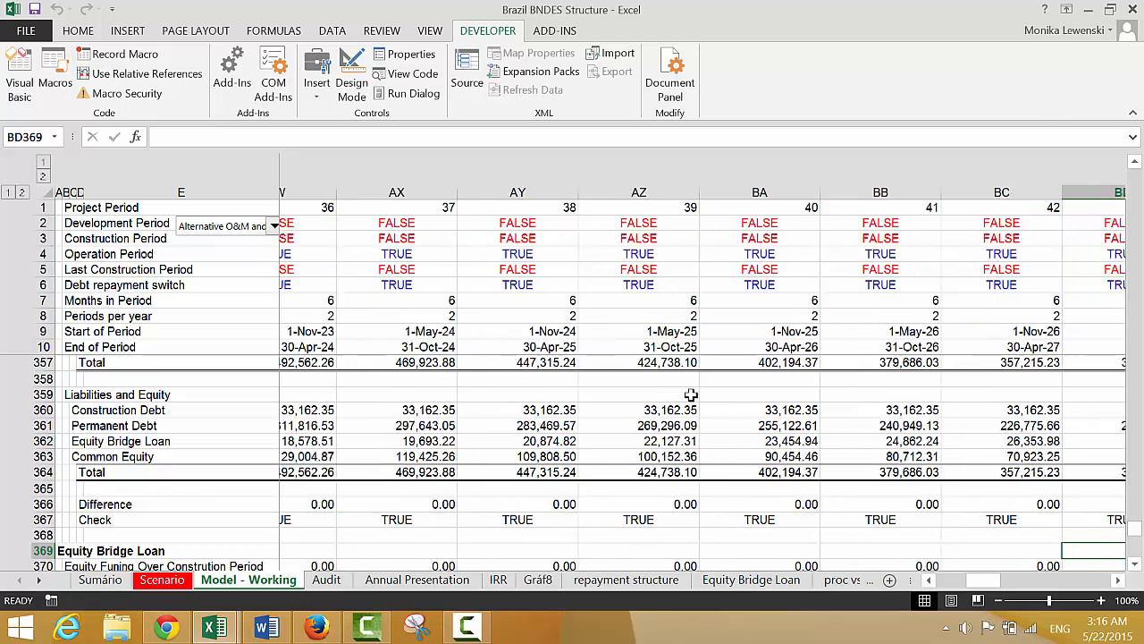
key(Right)
key(ctrl+Left)
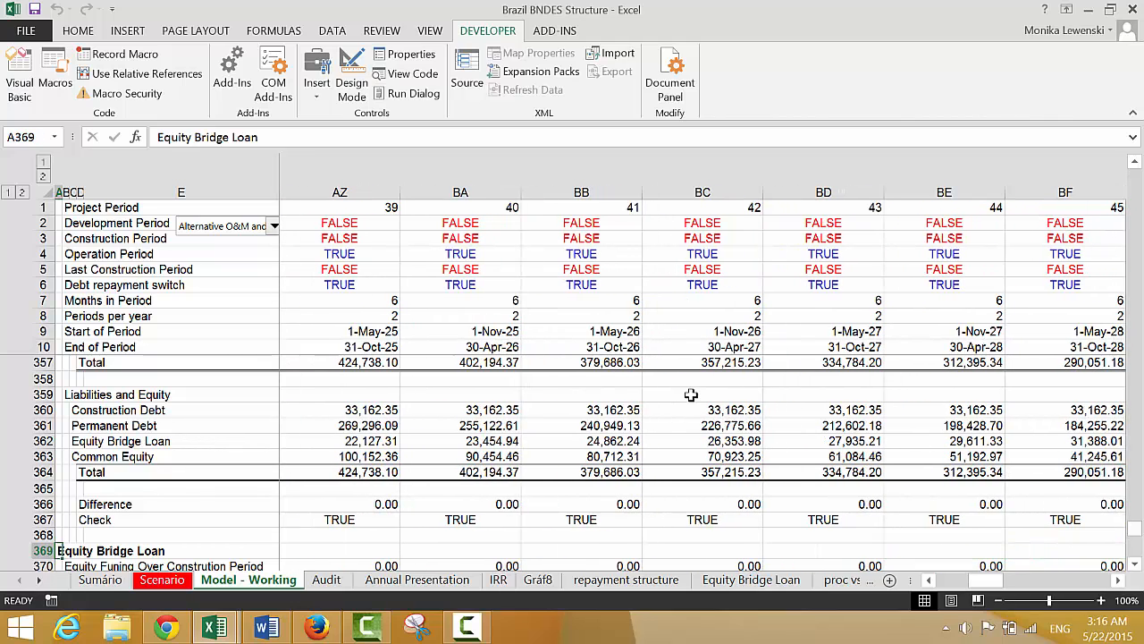
key(Up)
key(Up)
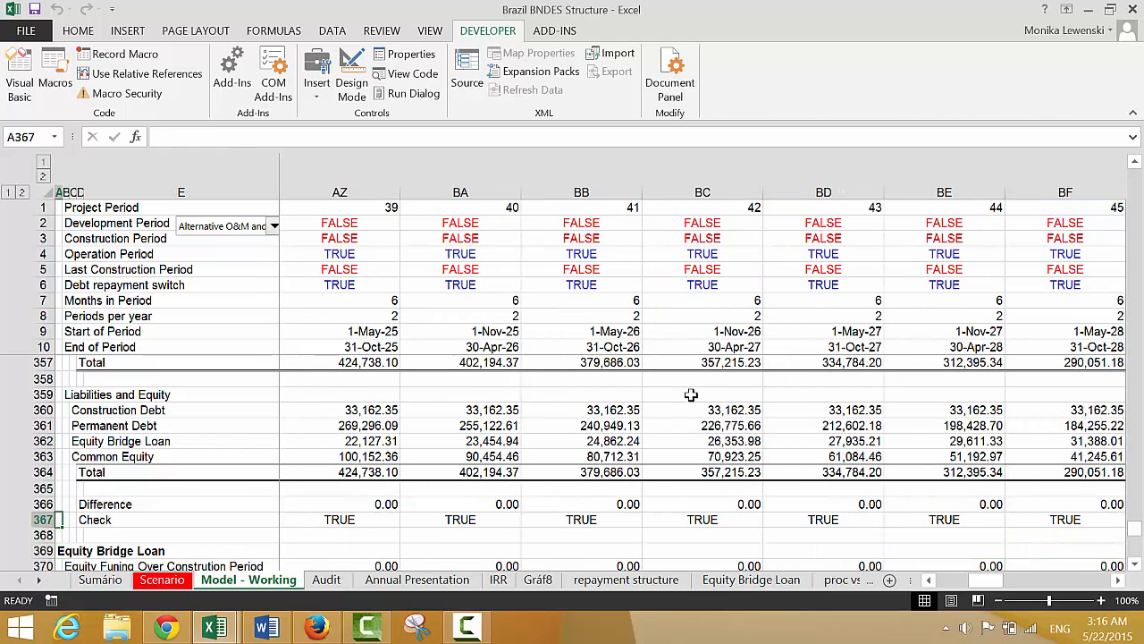
Link the nominal Equity IRR in I5 of the Sumário sheet to the bridge loan Equity IRR with ='Model - Working'!F384
key(ctrl+Page_Up)
key(ctrl+Page_Up)
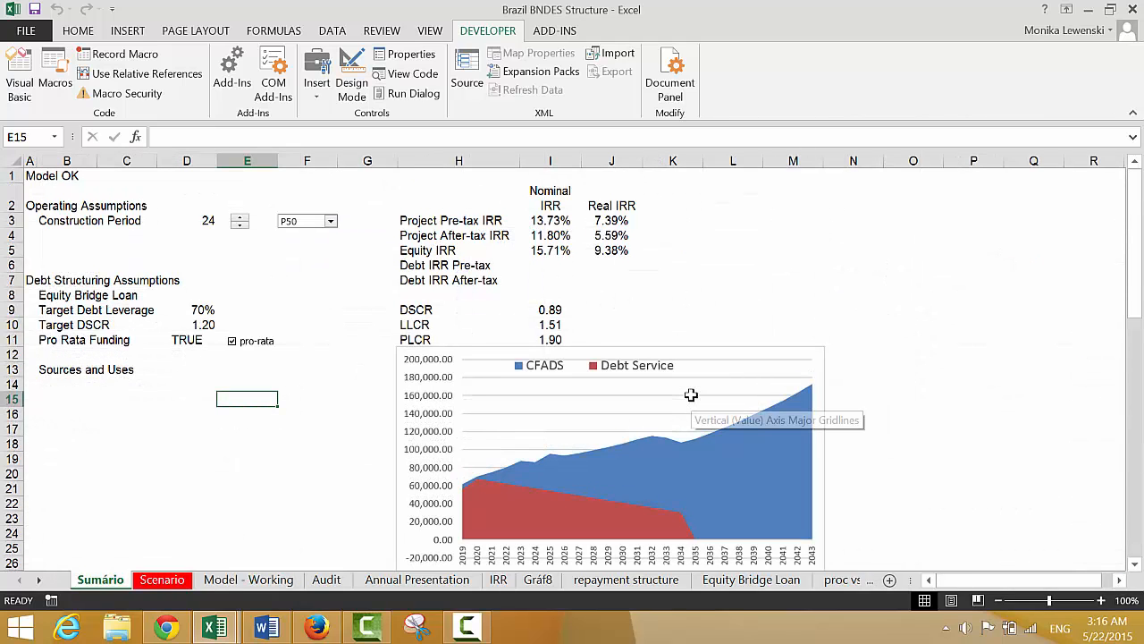
key(Up)
key(Up)
key(Up)
key(Up)
key(Up)
key(Up)
key(Up)
key(Up)
key(Up)
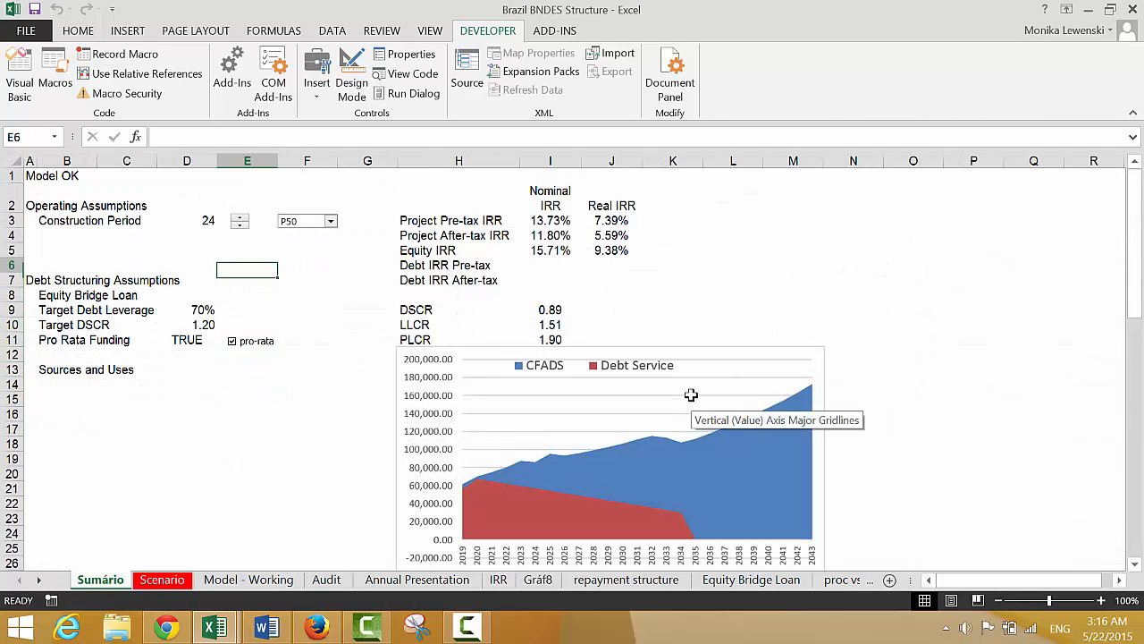
key(Right)
key(Right)
key(Right)
key(Right)
text(=)
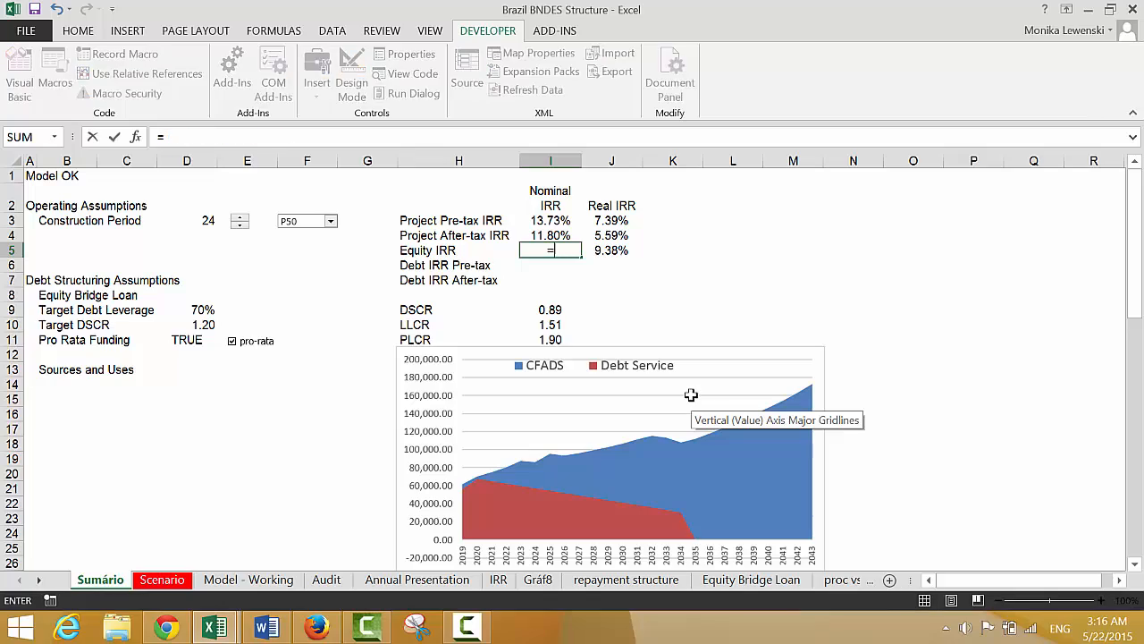
key(ctrl+Page_Down)
key(ctrl+Page_Down)
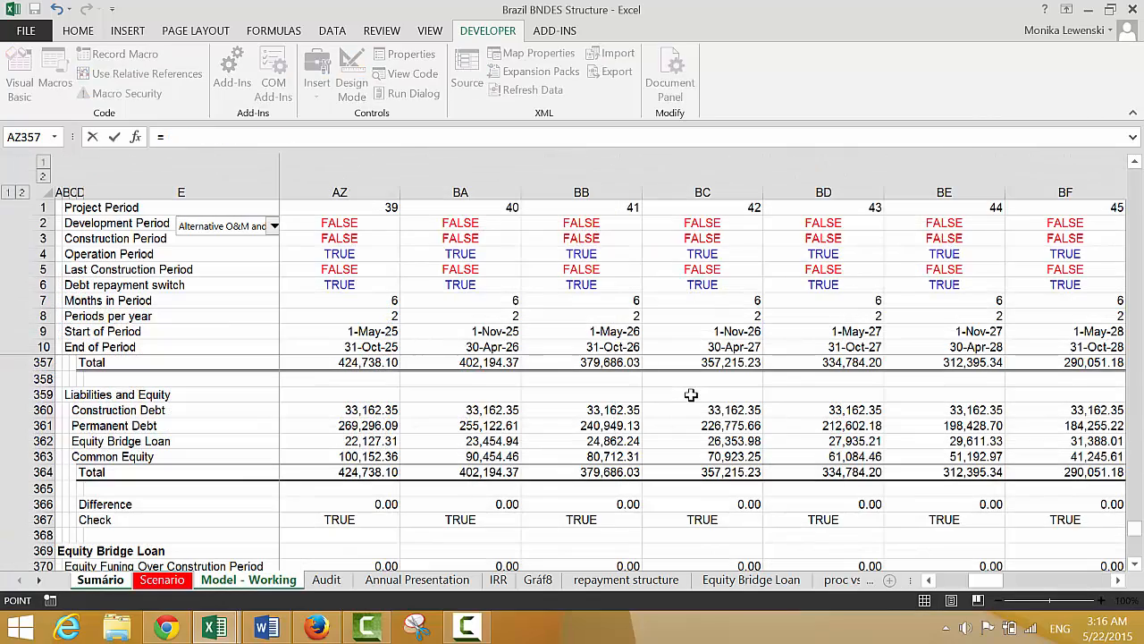
key(Down)
key(Down)
key(Down)
key(Down)
key(Down)
key(Down)
key(Down)
key(Down)
key(Down)
key(Down)
key(Down)
key(Down)
key(Down)
key(Down)
key(Down)
key(Down)
key(Down)
key(Down)
key(Down)
key(Down)
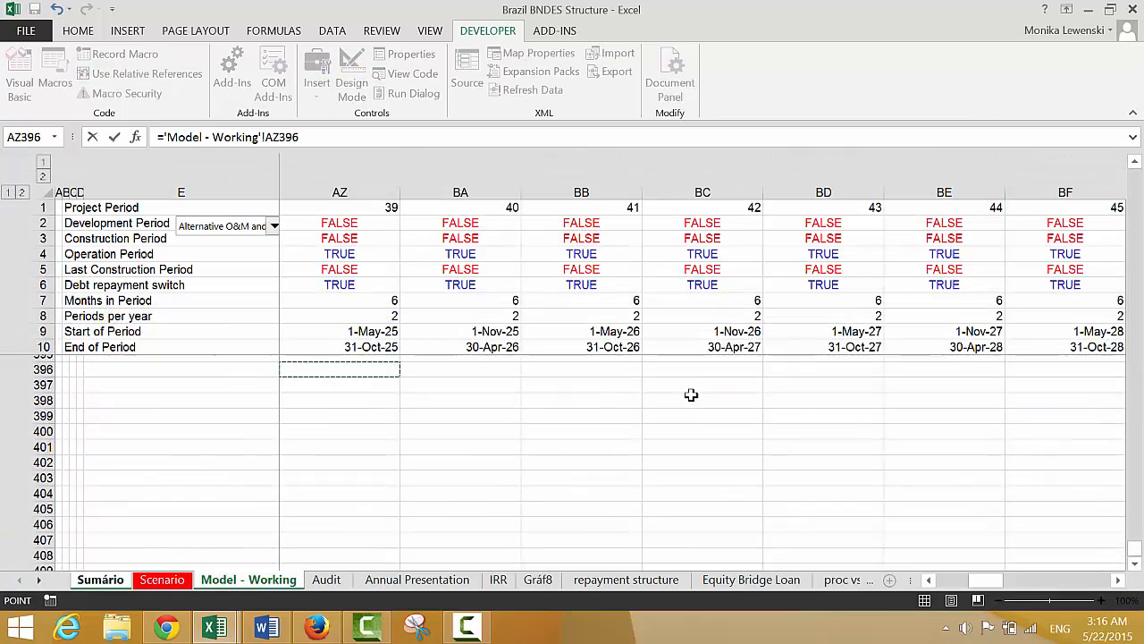
key(Up)
key(Up)
key(Up)
key(Up)
key(Up)
key(Up)
key(Up)
key(Up)
key(Up)
key(Up)
key(Up)
key(Up)
key(Up)
key(Left)
key(Left)
key(Left)
key(Left)
key(Left)
key(Left)
key(Left)
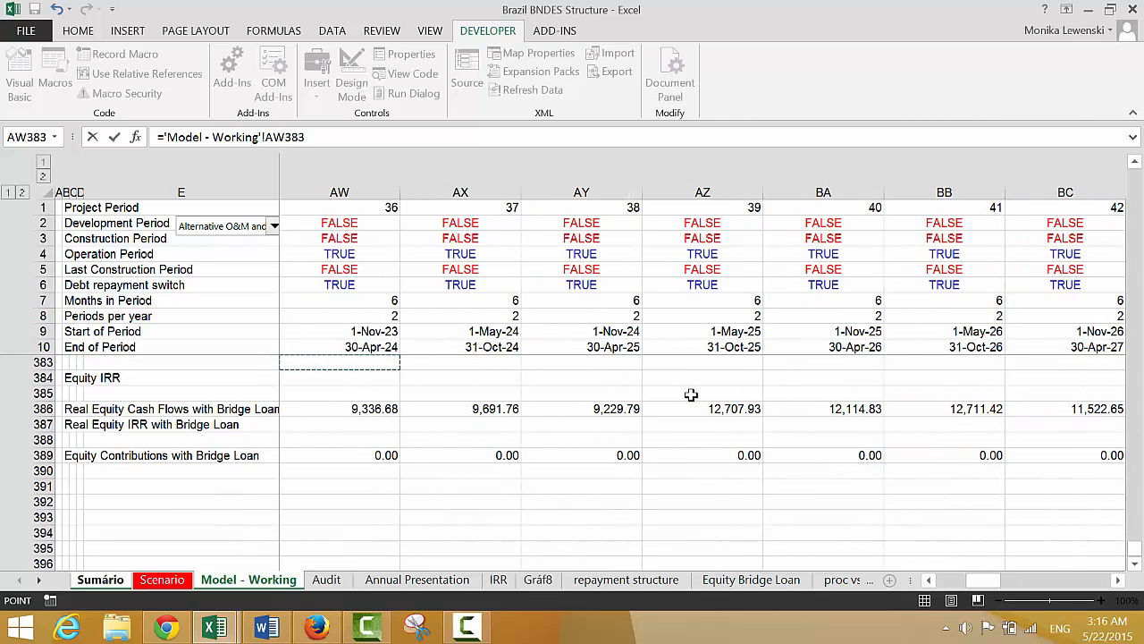
key(Home)
key(Down)
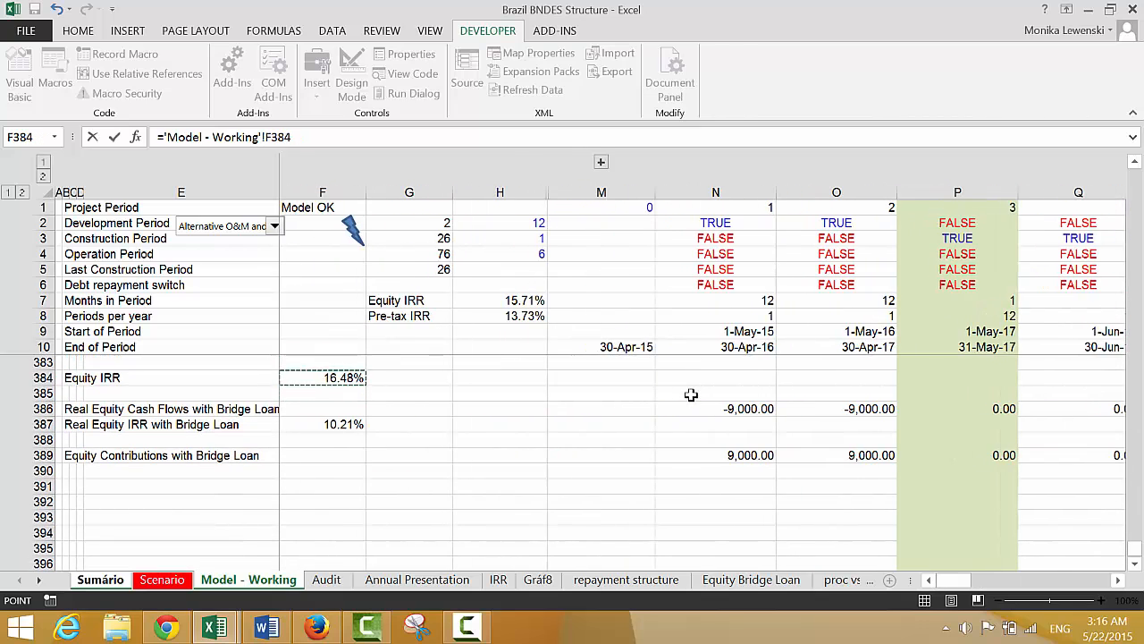
key(Up)
key(Down)
key(Return)
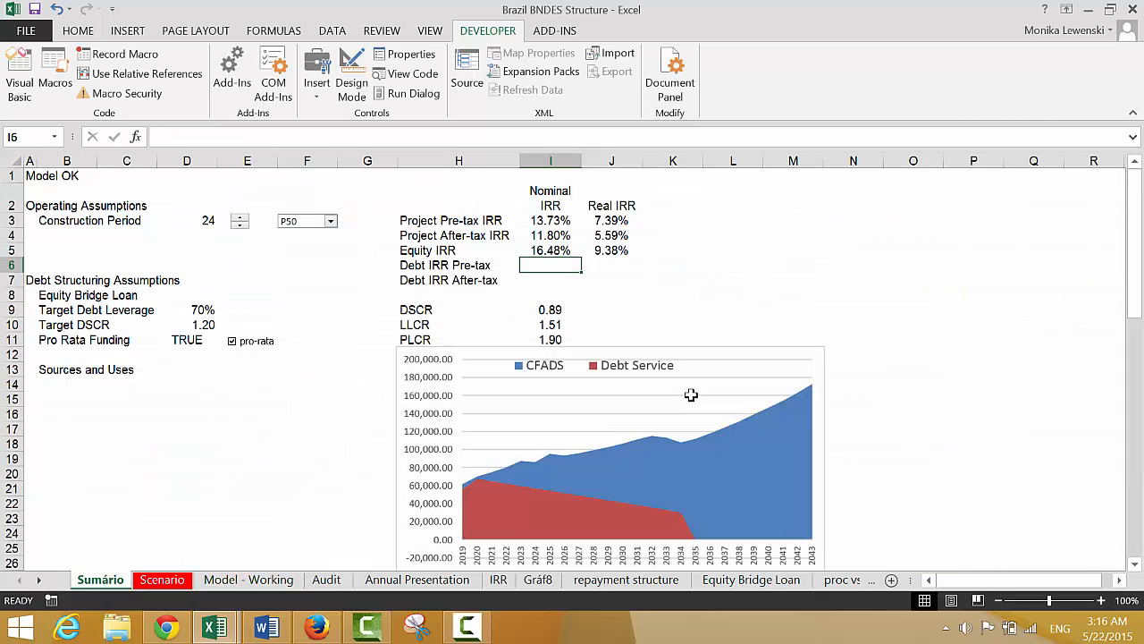
Link the real Equity IRR in J5 of the Sumário sheet to the Real Equity IRR with Bridge Loan in F387 of Model - Working
key(Right)
text(=)
key(ctrl+Page_Down)
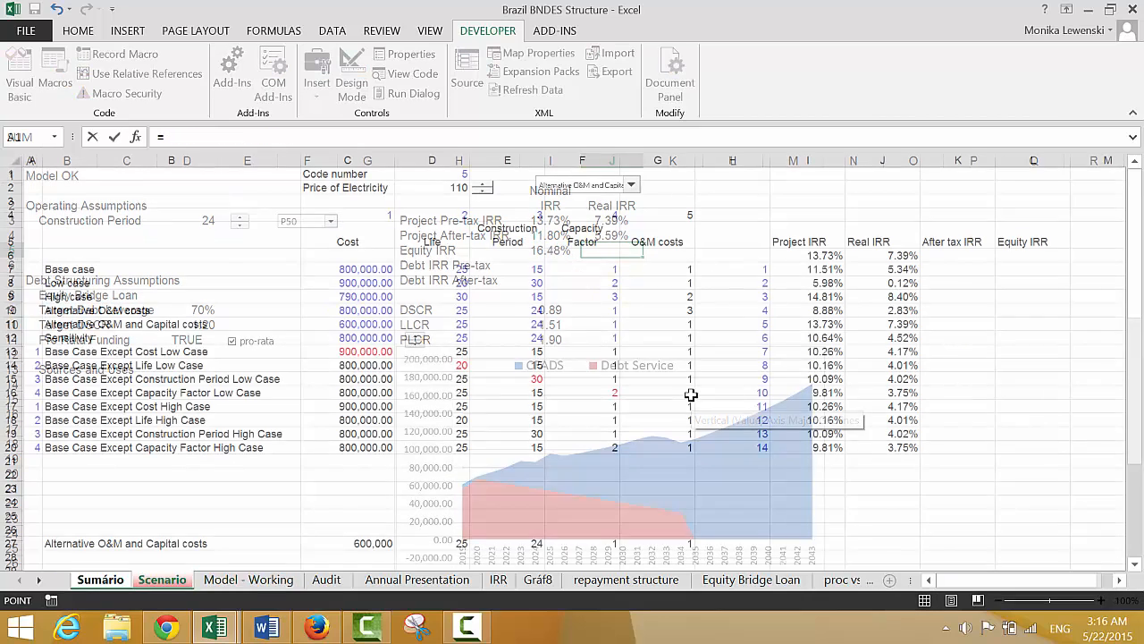
key(ctrl+Page_Down)
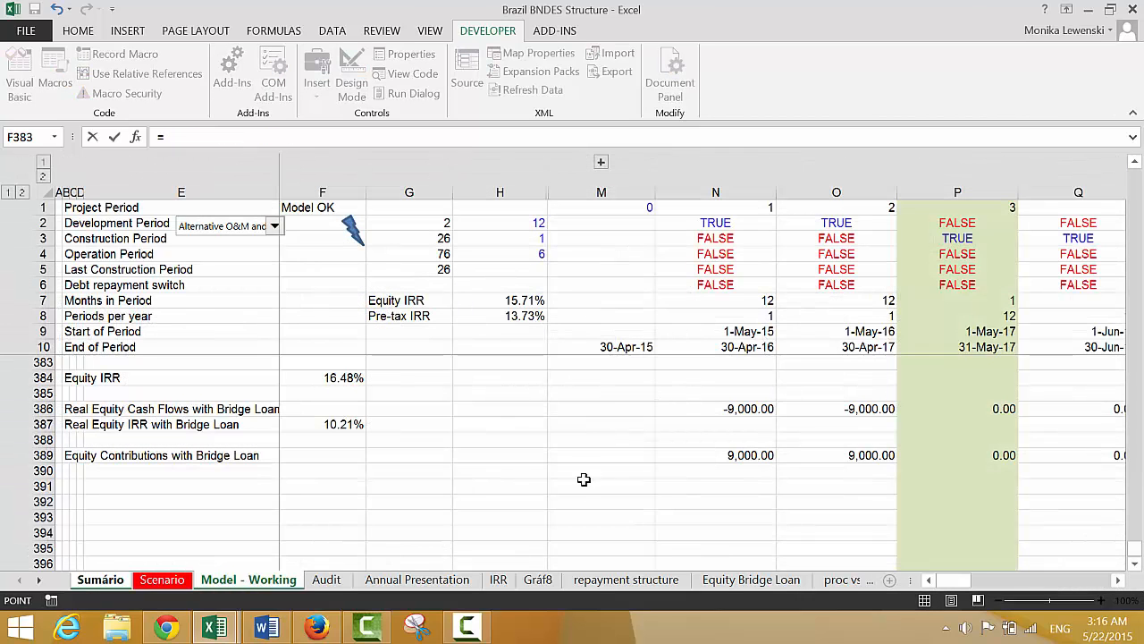
click(353, 427)
key(Return)
key(Up)
key(Left)
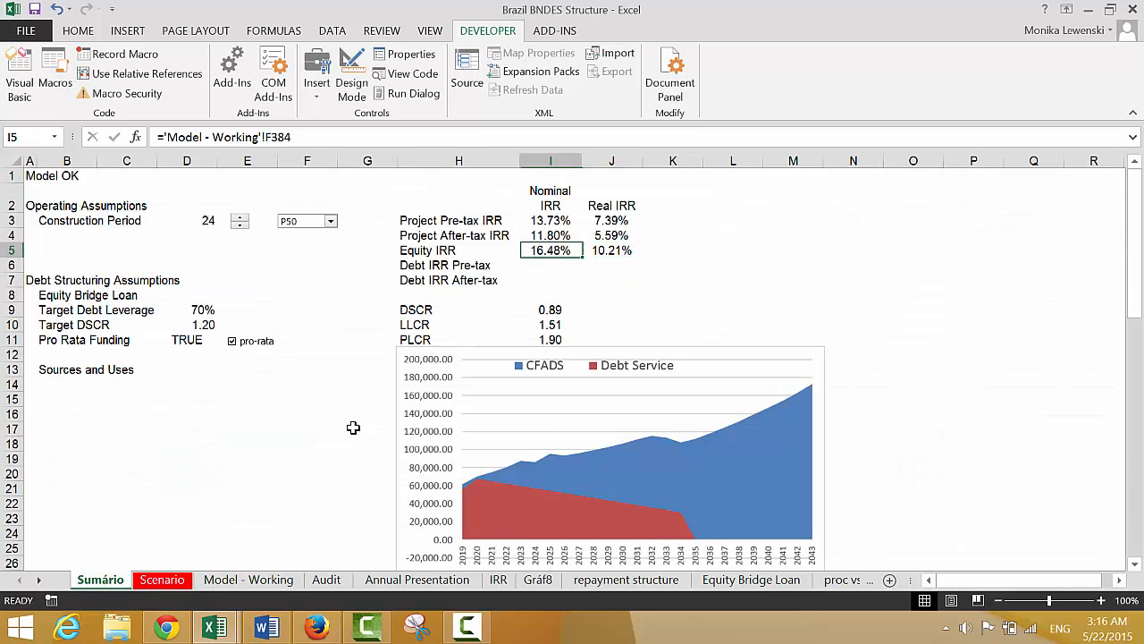
Insert a blank row above the Equity IRR row on the Sumário sheet and make the CFADS and Debt Service chart slightly narrower
key(Left)
key(shift+space)
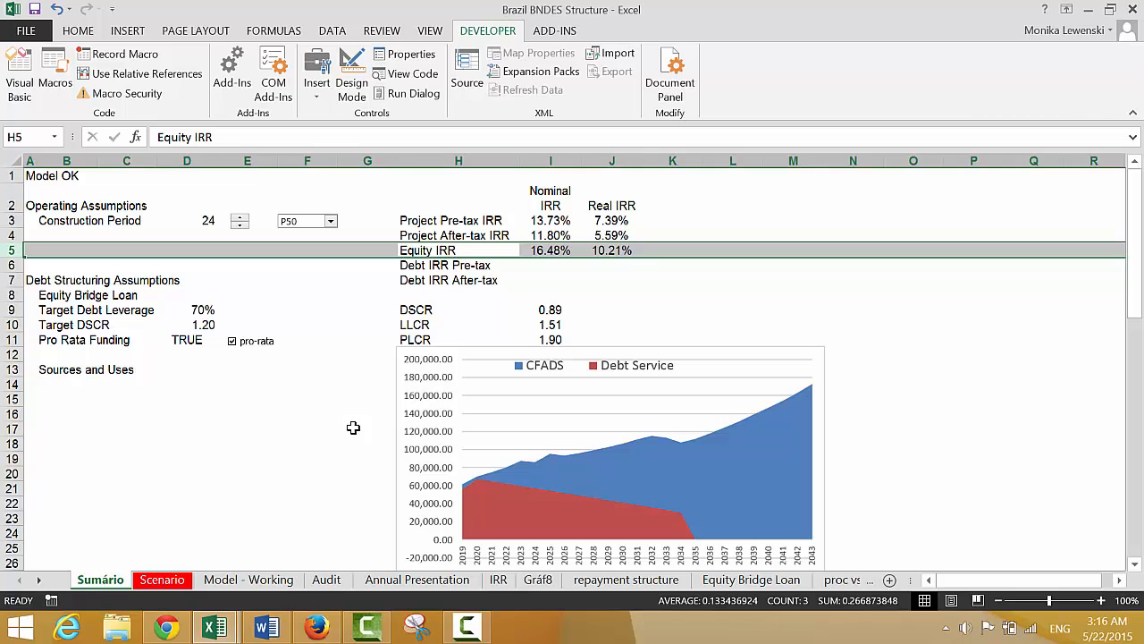
key(ctrl+shift+plus)
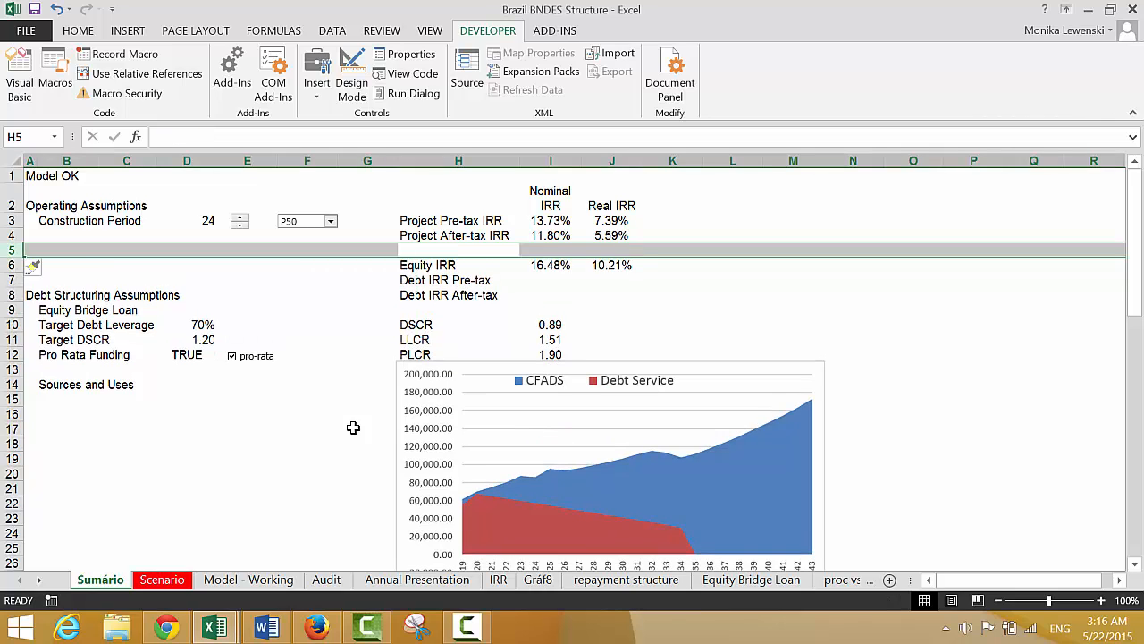
click(806, 366)
mouse_move(827, 360)
mouse_down()
mouse_move(805, 380)
mouse_move(773, 375)
mouse_up()
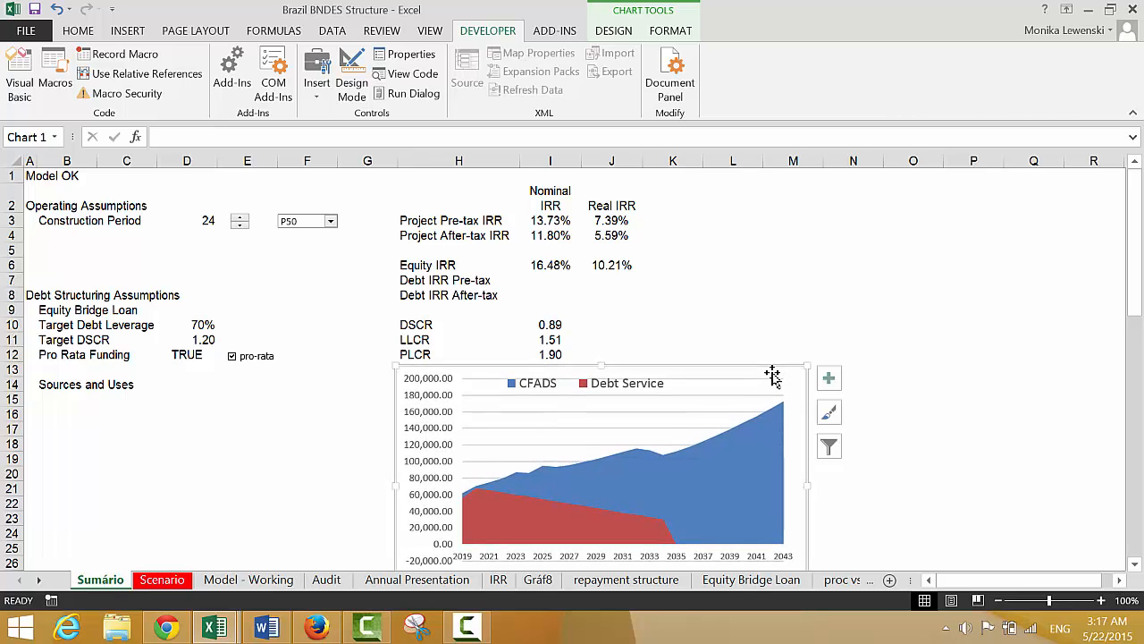
Label the new row in H5 as "Equity IRR without Bridge Loan"
click(761, 275)
key(Up)
key(Left)
key(Left)
key(Left)
key(Left)
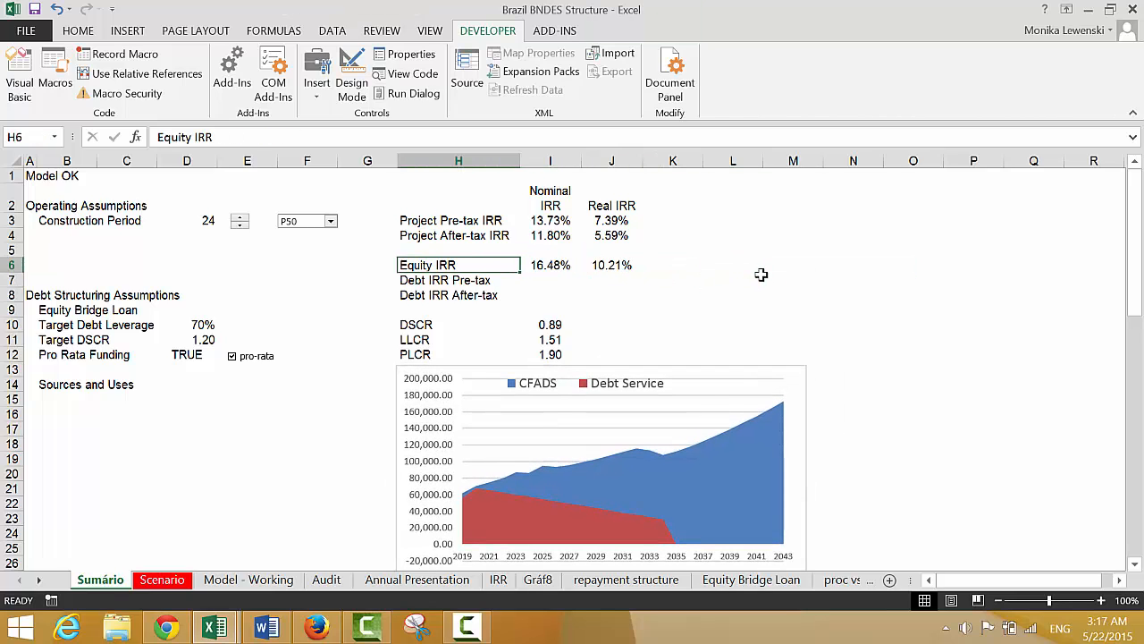
key(Up)
text(Equity IRR)
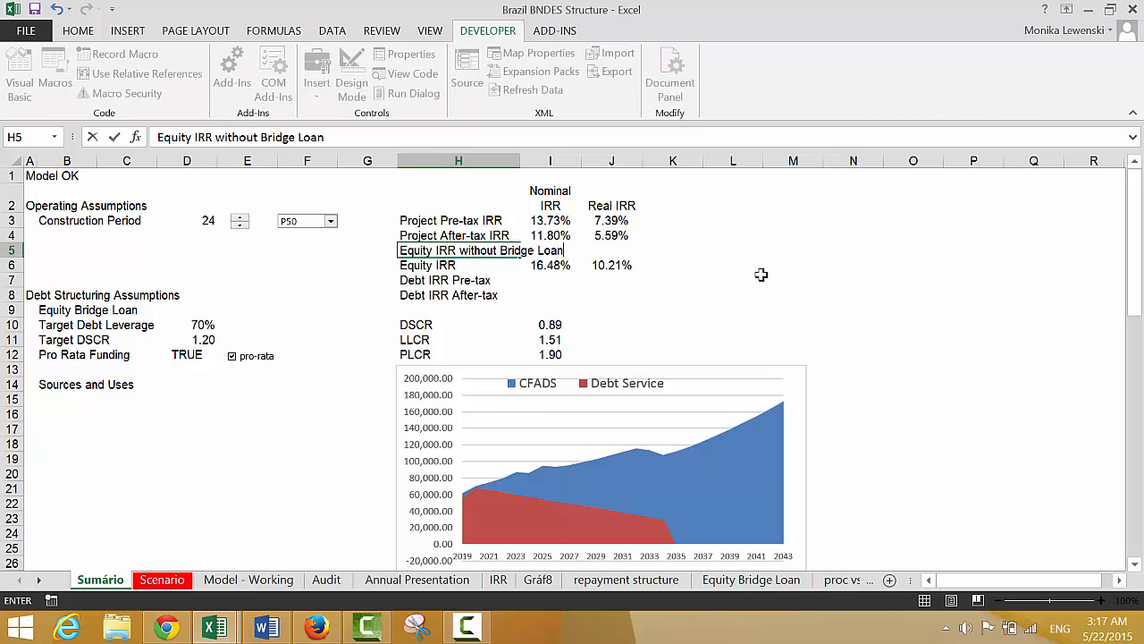
key(Return)
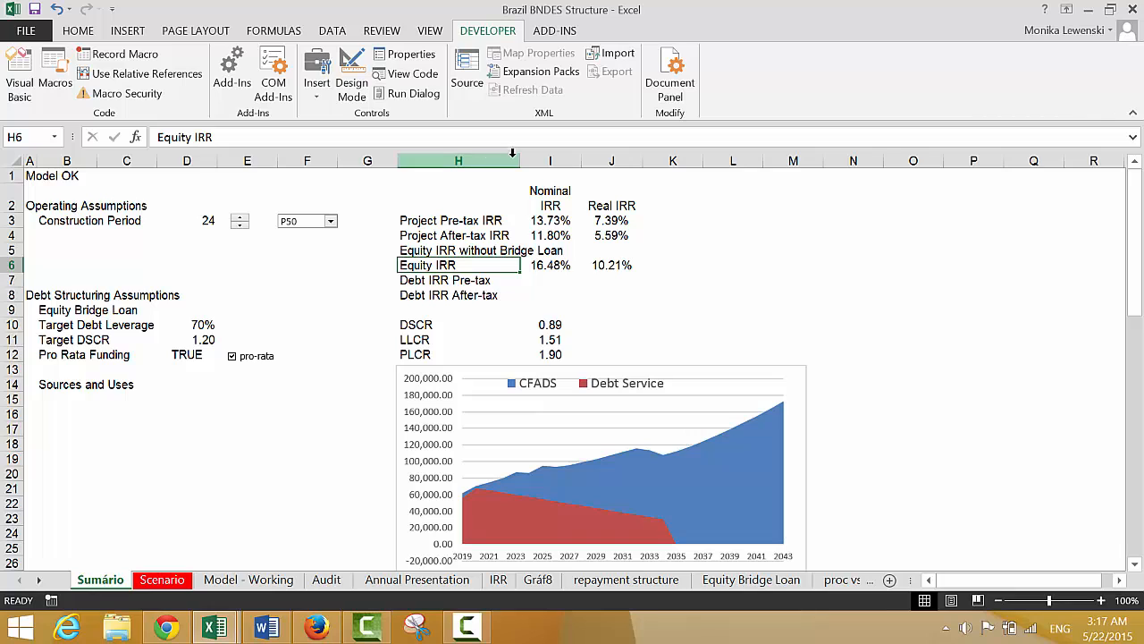
Widen column H to fit the new label and narrow the CFADS and Debt Service chart again
drag(519, 160, 590, 161)
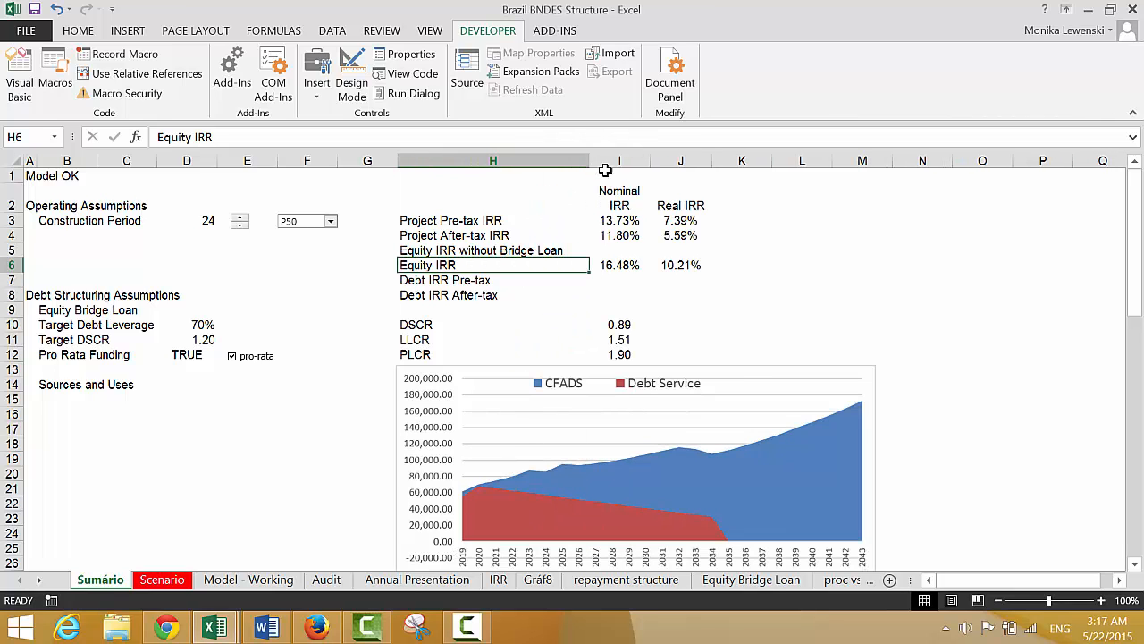
click(845, 373)
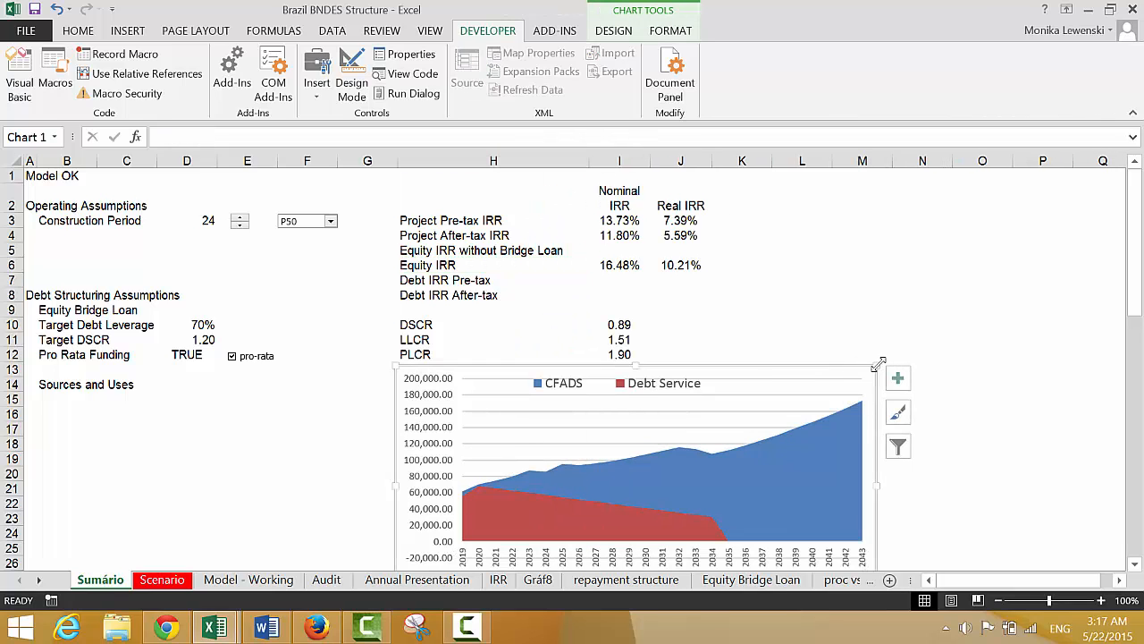
drag(880, 364, 798, 364)
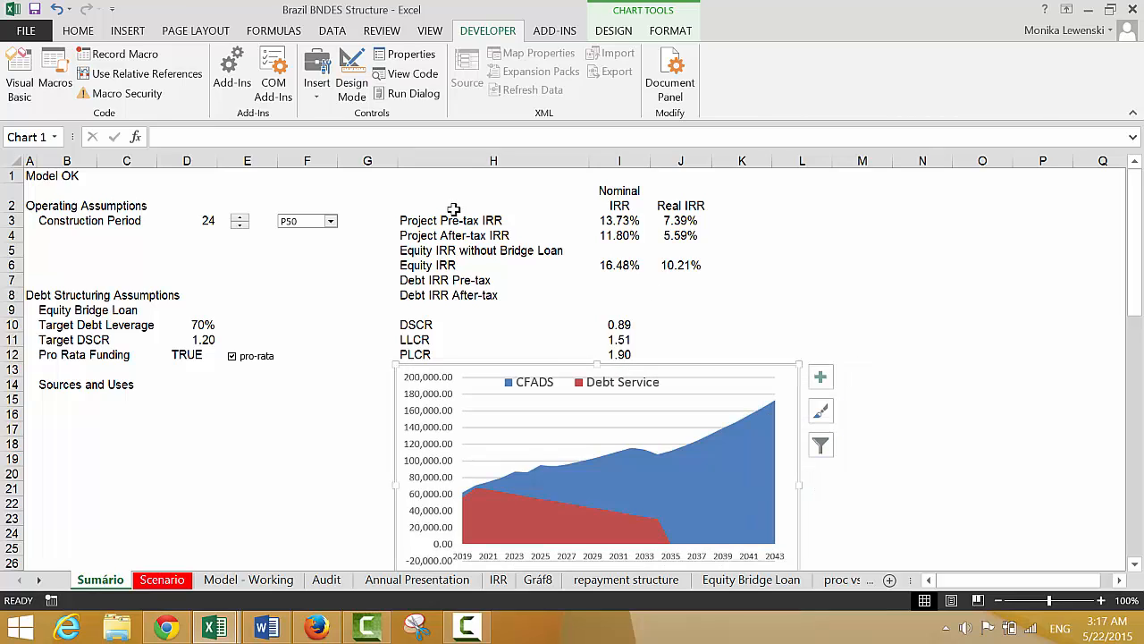
Link the nominal Equity IRR without Bridge Loan in I5 to the original Equity IRR with ='Model - Working'!F323
click(611, 255)
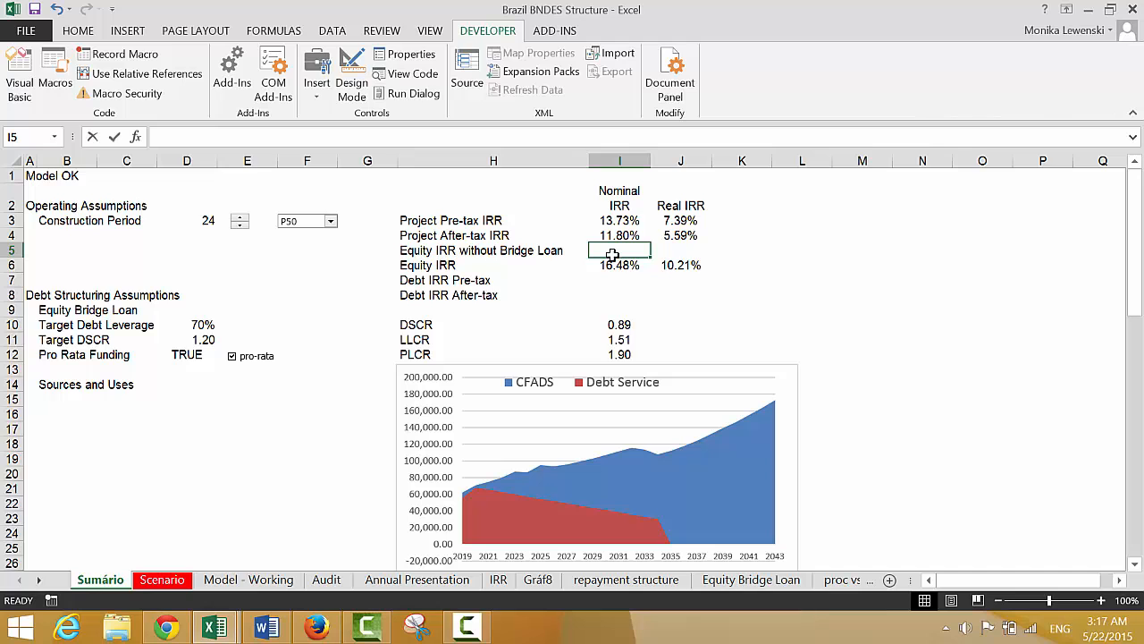
text(=)
key(ctrl+Page_Down)
key(ctrl+Page_Down)
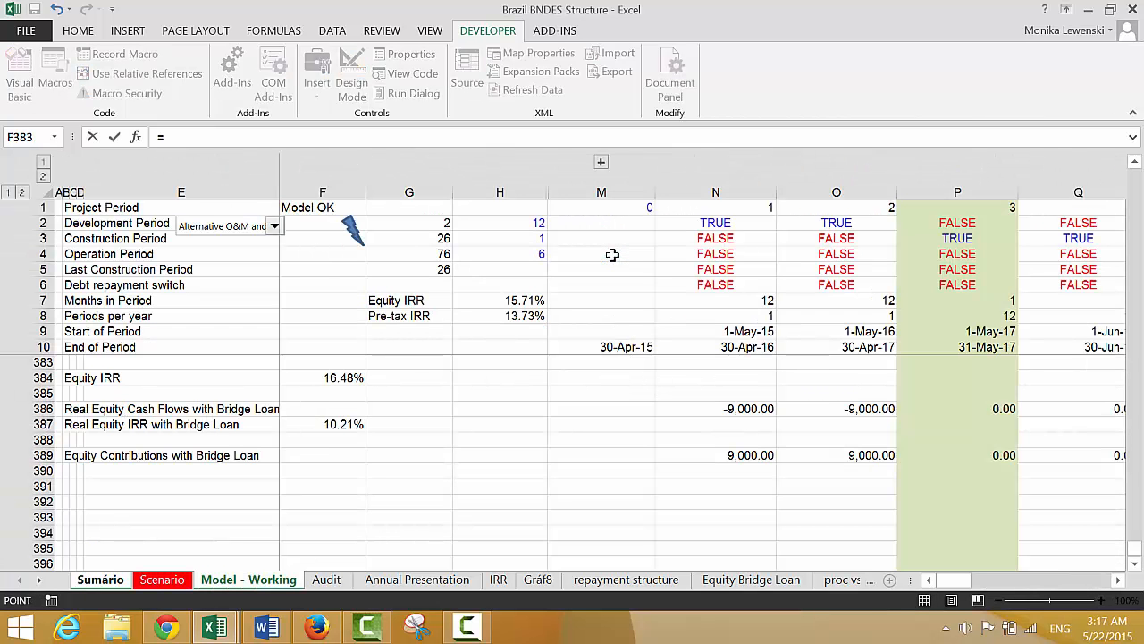
key(Up)
key(Up)
key(Up)
key(Up)
key(Up)
key(Up)
key(Up)
key(Up)
key(Up)
key(Up)
key(Up)
key(Up)
key(Up)
key(Up)
key(Up)
key(Up)
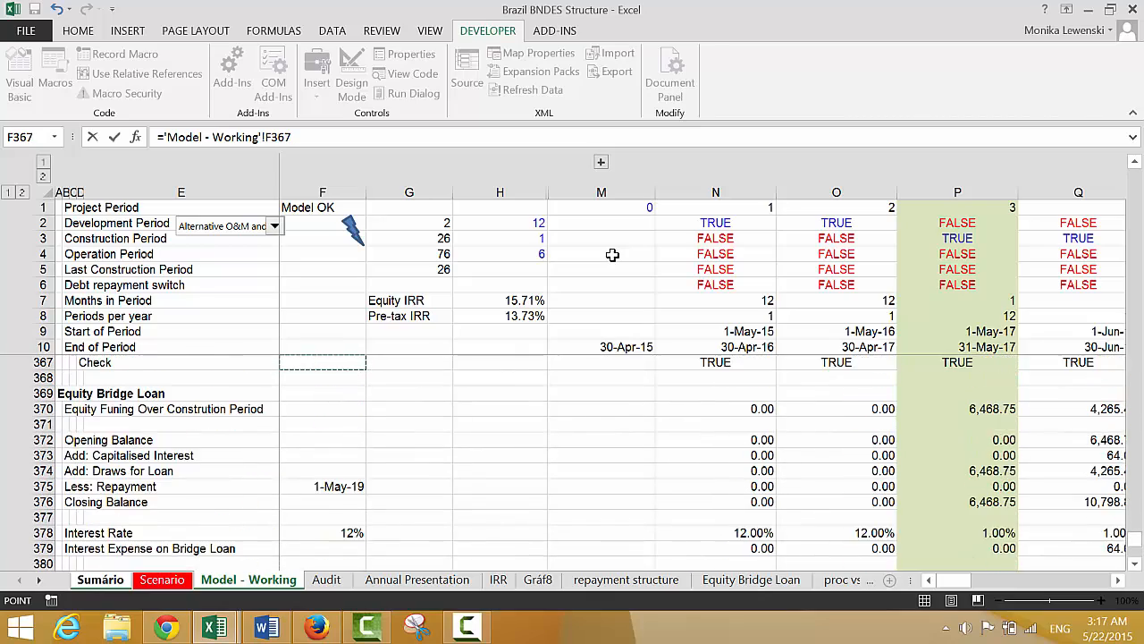
key(Up)
key(Up)
key(Up)
key(Up)
key(Up)
key(Up)
key(Up)
key(Up)
key(Up)
key(Up)
key(Up)
key(Up)
key(Up)
key(Up)
key(Up)
key(Up)
key(Up)
key(Up)
key(Up)
key(Up)
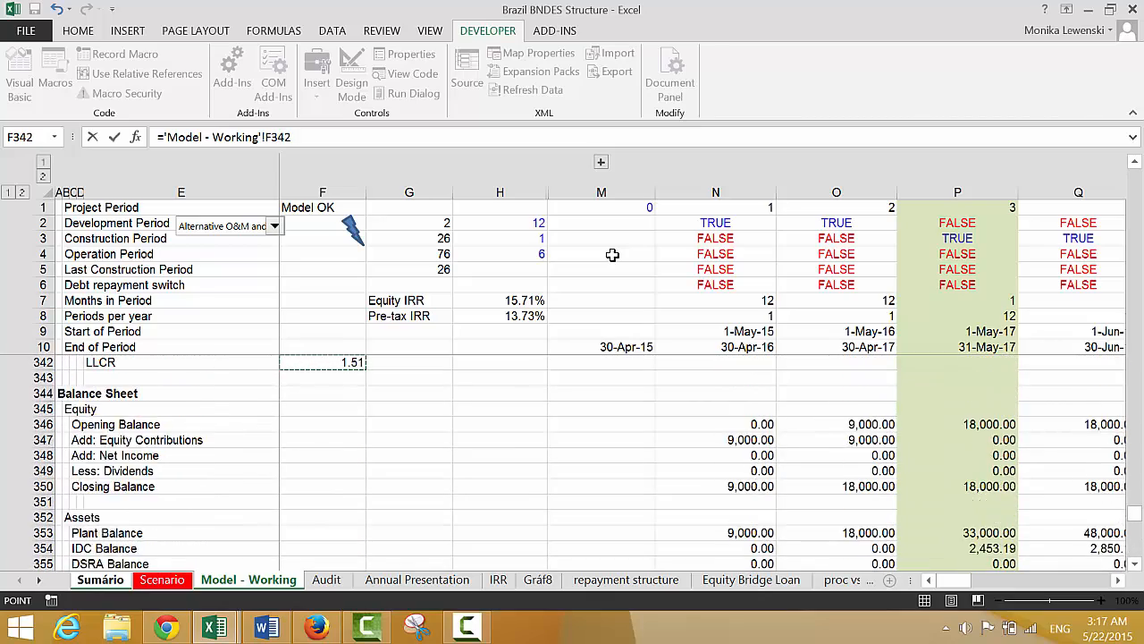
key(Up)
key(Up)
key(Up)
key(Up)
key(Up)
key(Up)
key(Up)
key(Up)
key(Up)
key(Up)
key(Up)
key(Up)
key(Up)
key(Up)
key(Up)
key(Up)
key(Up)
key(Up)
key(Up)
key(Up)
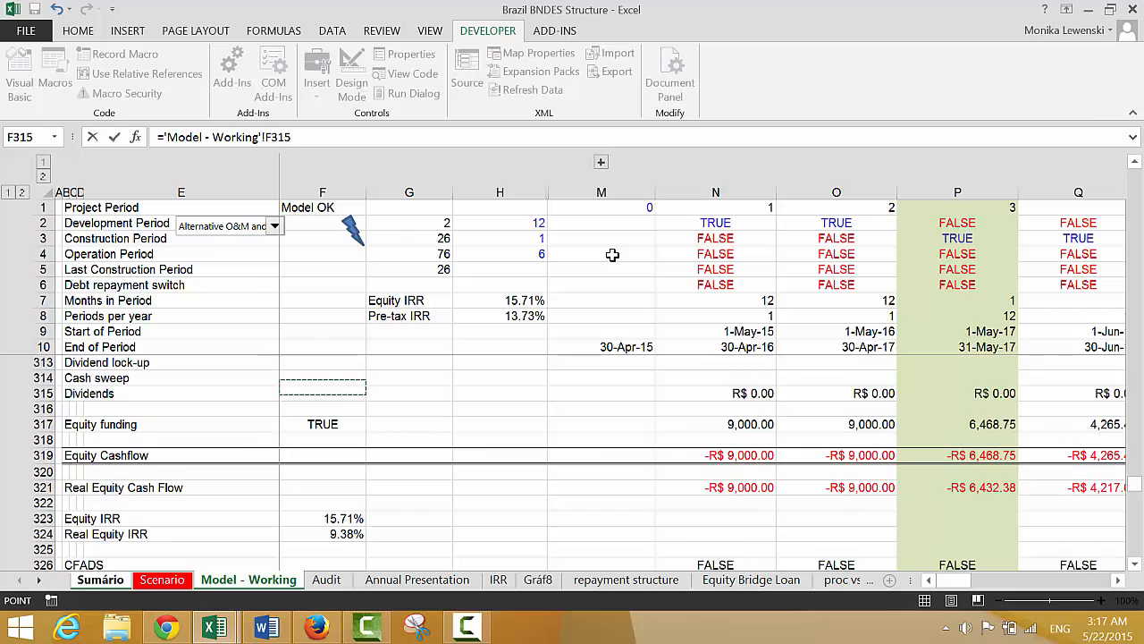
key(Down)
key(Down)
key(Down)
key(Down)
key(Down)
key(Down)
key(Down)
key(Down)
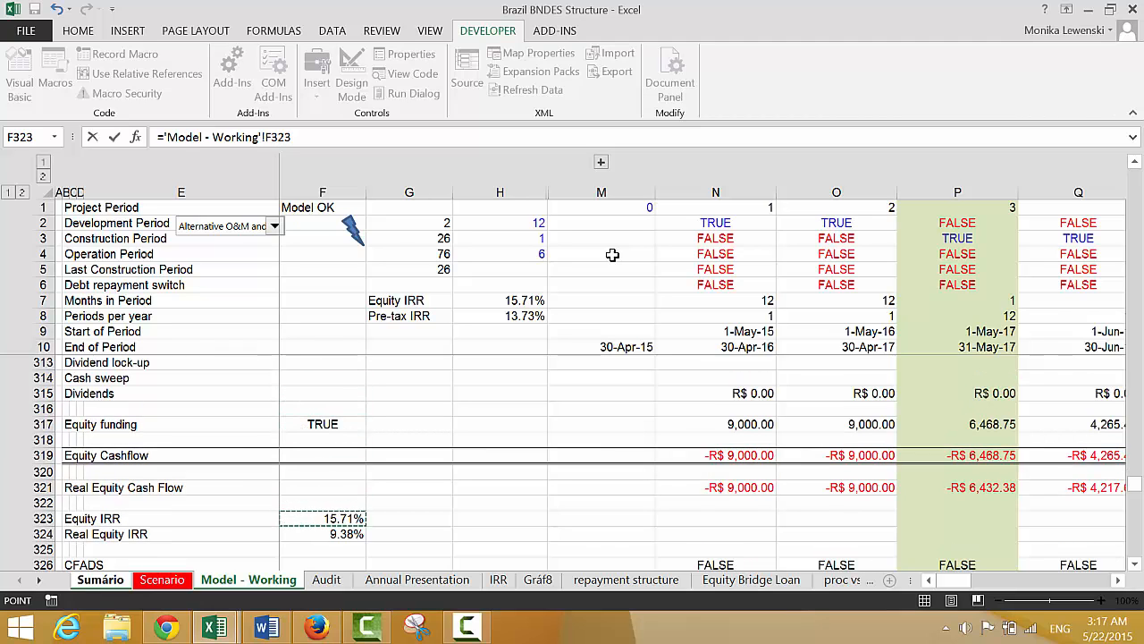
key(Return)
Link the real Equity IRR without Bridge Loan in J5 to the original Real Equity IRR in F324 of Model - Working
key(Up)
key(Right)
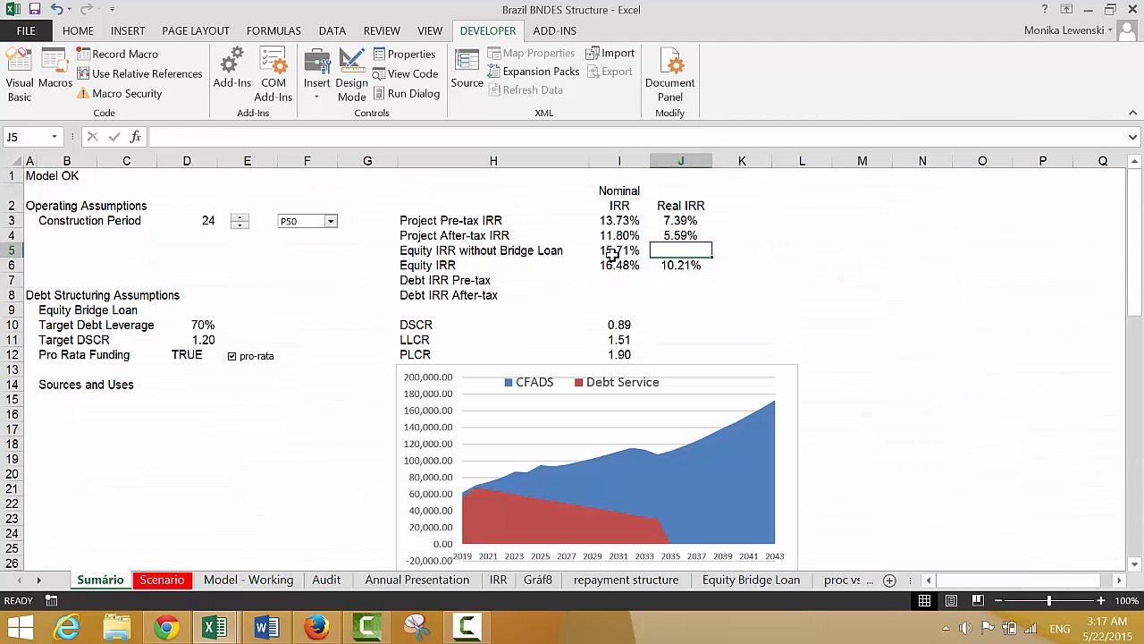
text(=)
key(ctrl+Page_Down)
key(ctrl+Page_Down)
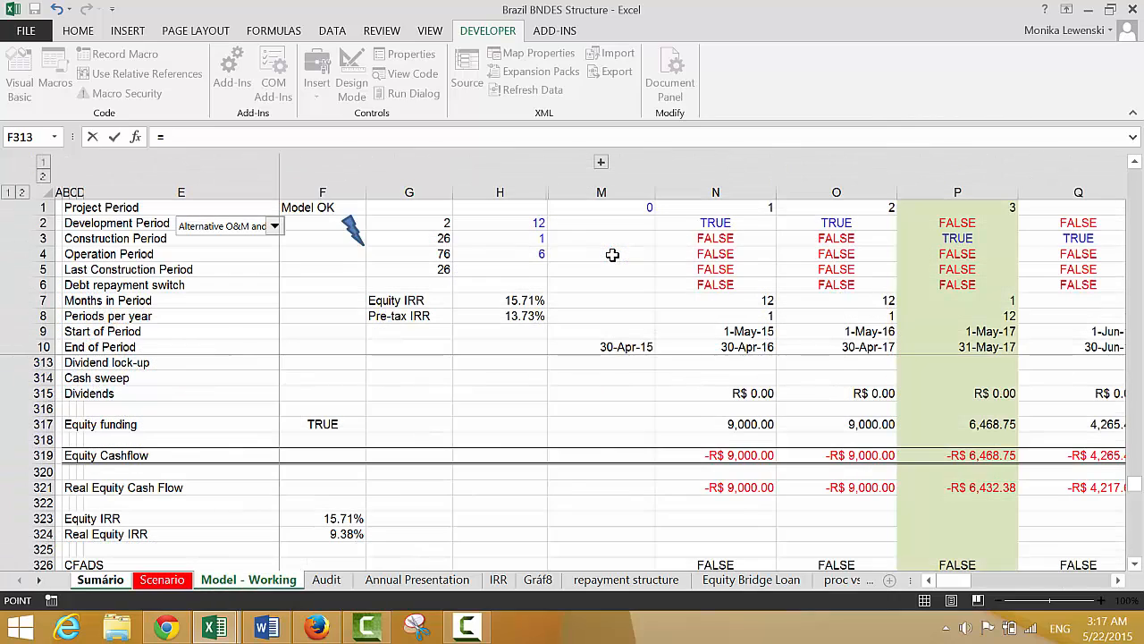
click(324, 528)
key(Return)
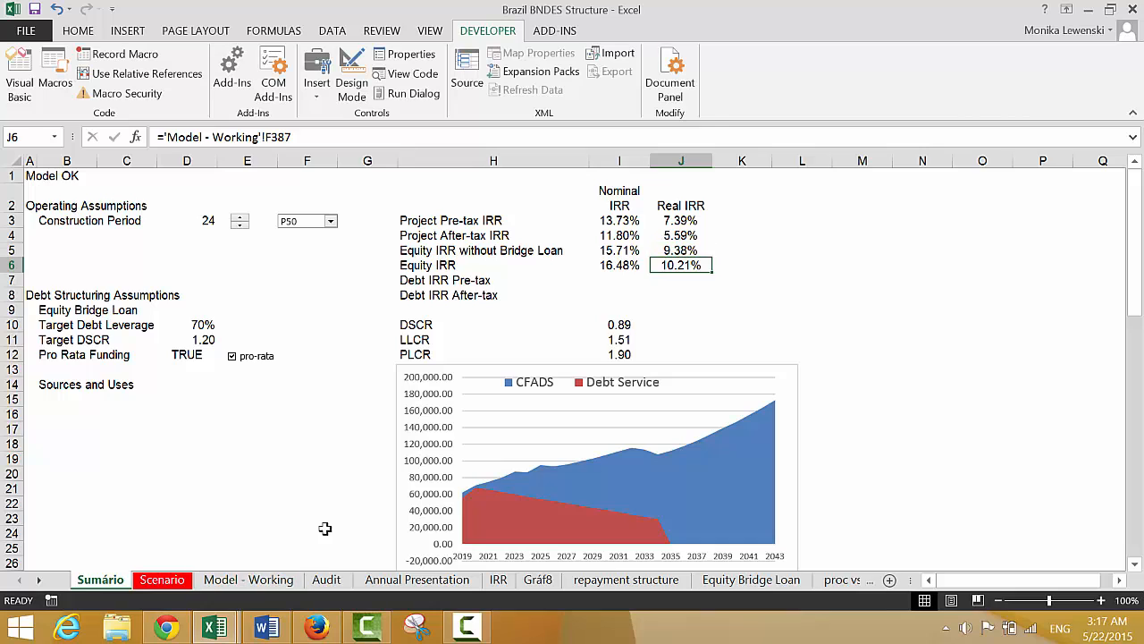
Review the nominal and real project and equity IRRs in I3:J6 and their links
key(Left)
key(Left)
key(Left)
key(Right)
key(Right)
key(Up)
key(Up)
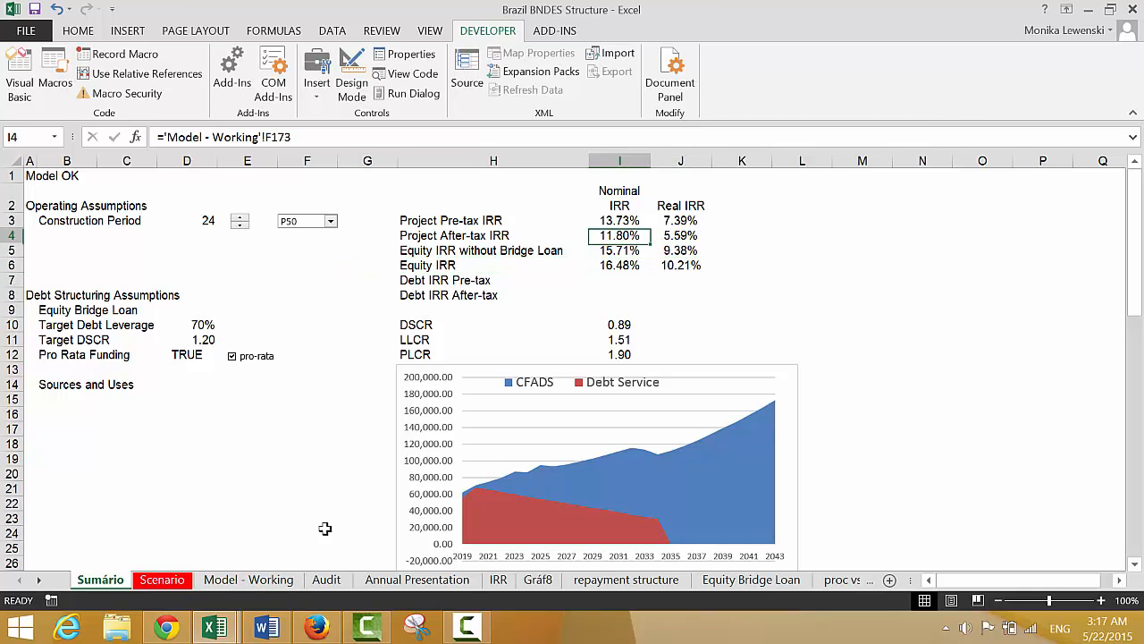
key(Up)
key(shift+Right)
key(shift+Right)
key(shift+Down)
key(shift+Left)
key(shift+Down)
key(shift+Down)
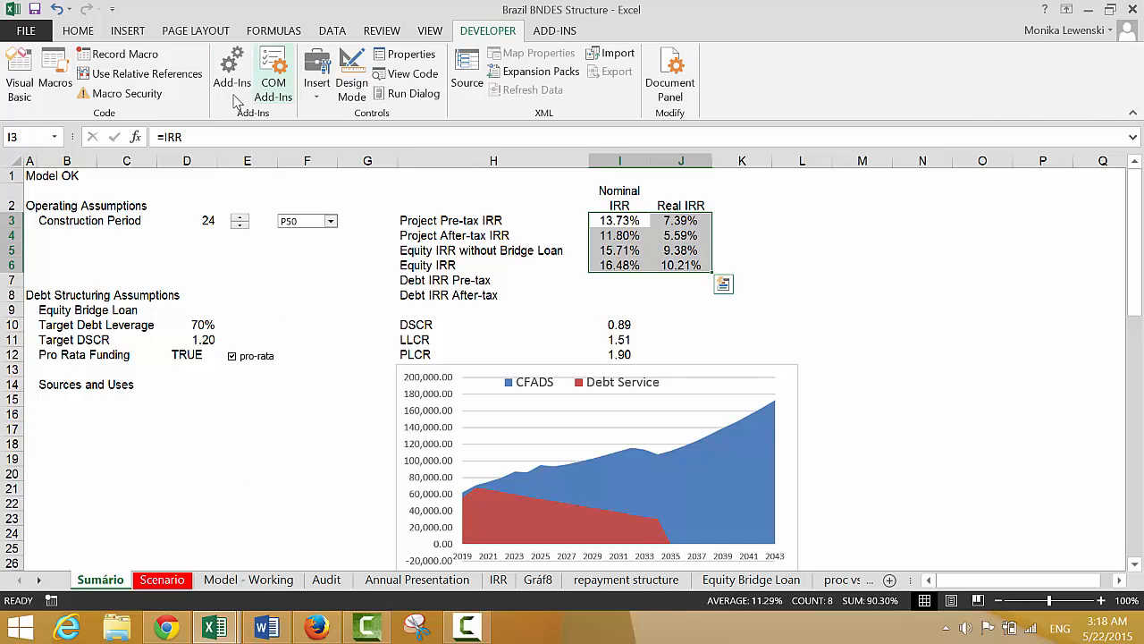
Toggle pro-rata funding off and on several times to compare its effect on the equity IRRs, leaving it enabled
click(237, 385)
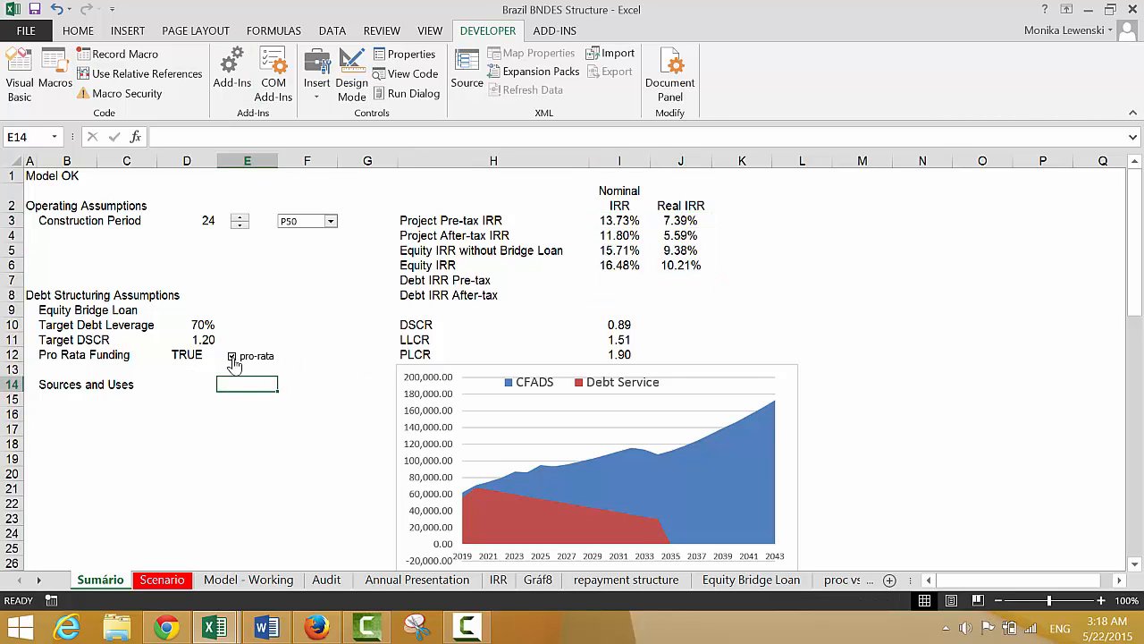
click(233, 358)
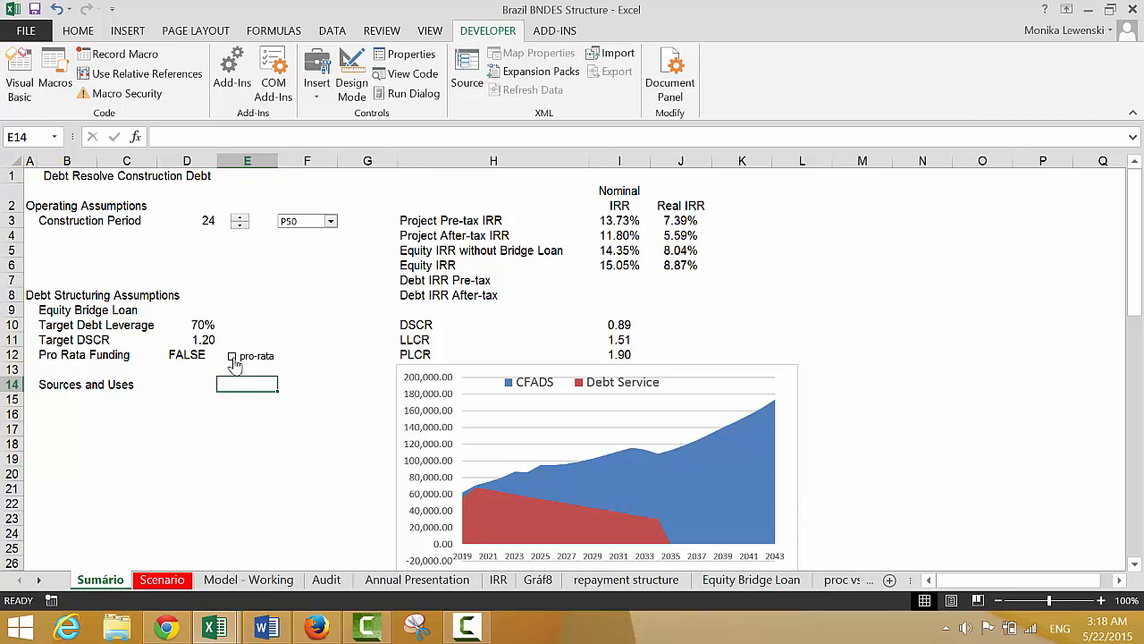
click(233, 357)
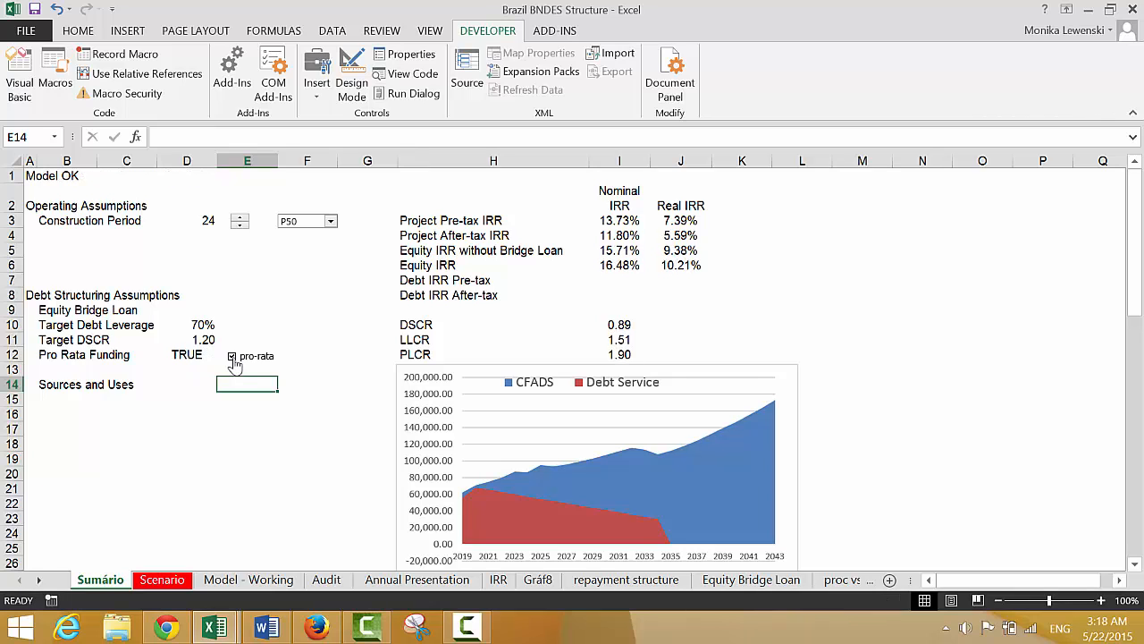
click(233, 357)
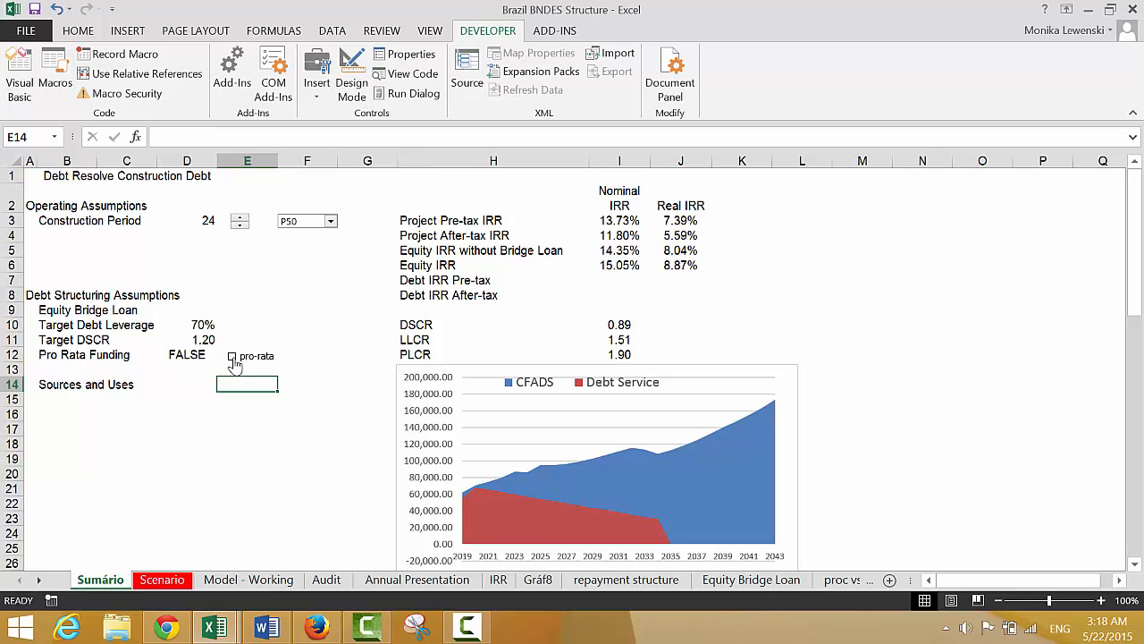
click(233, 358)
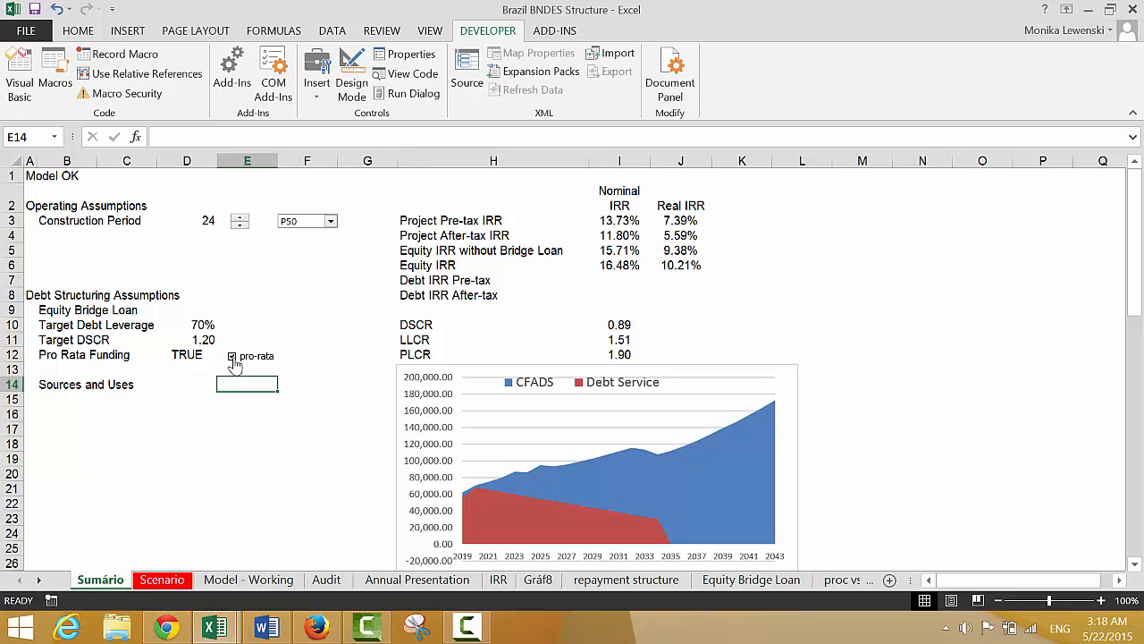
click(232, 357)
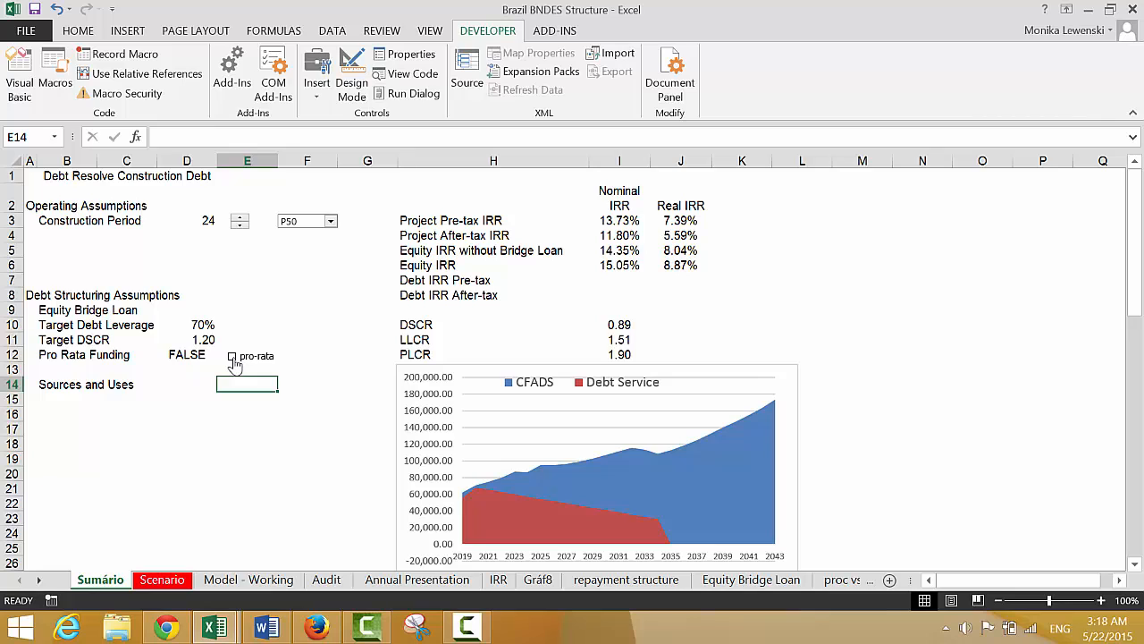
click(232, 357)
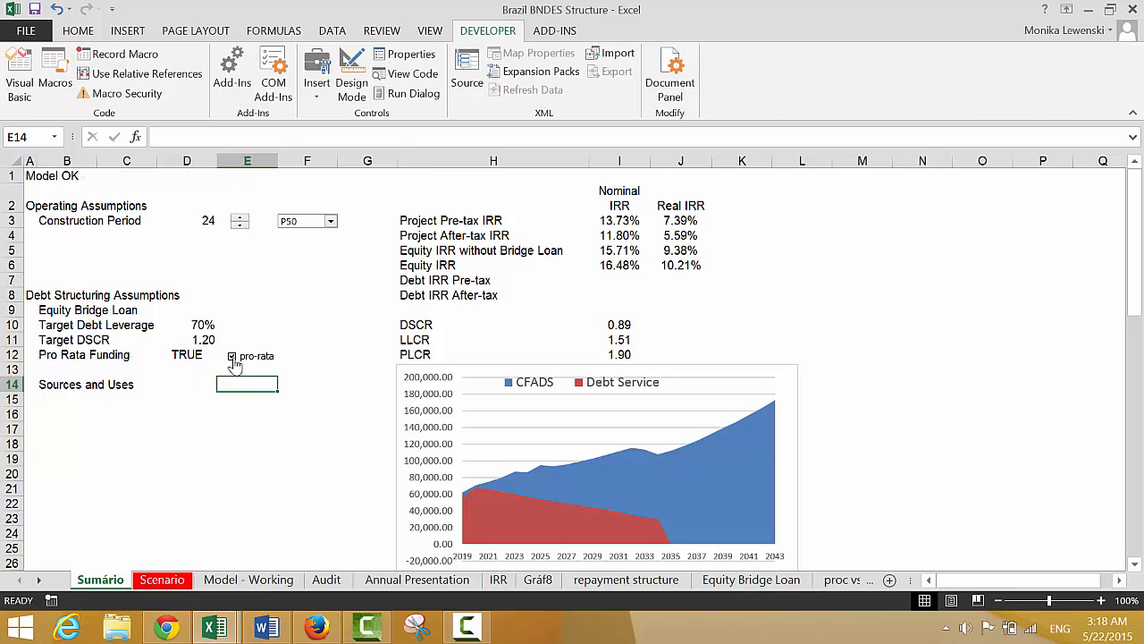
click(195, 388)
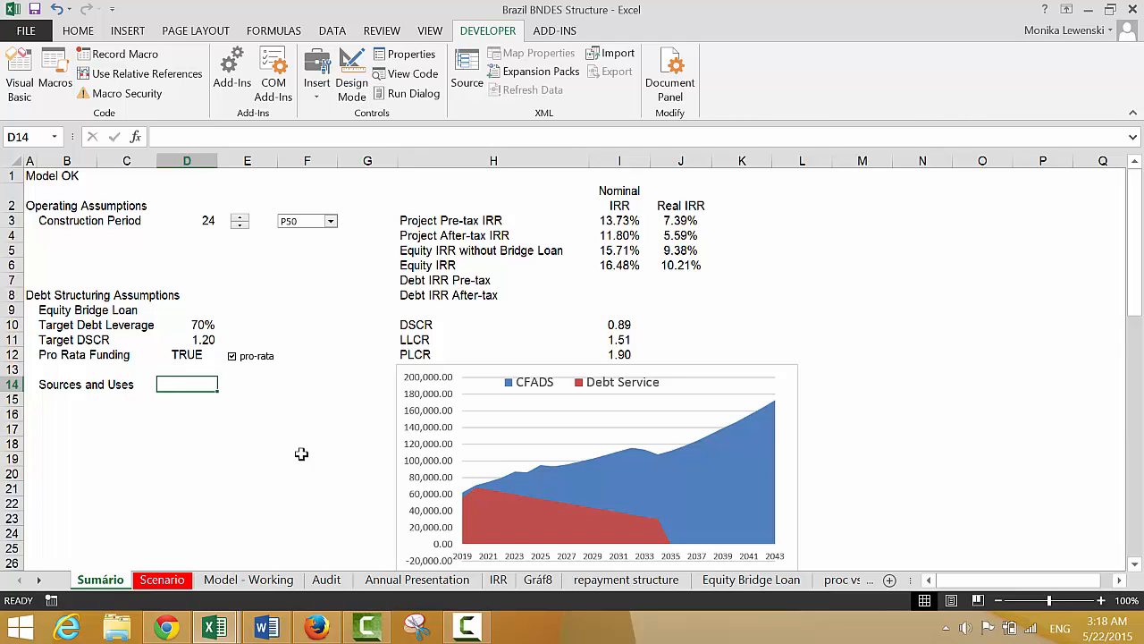
Add the section heading Debt IRR in A391 of Model - Working, below the Equity Contributions with Bridge Loan row
key(ctrl+Page_Down)
key(ctrl+Page_Down)
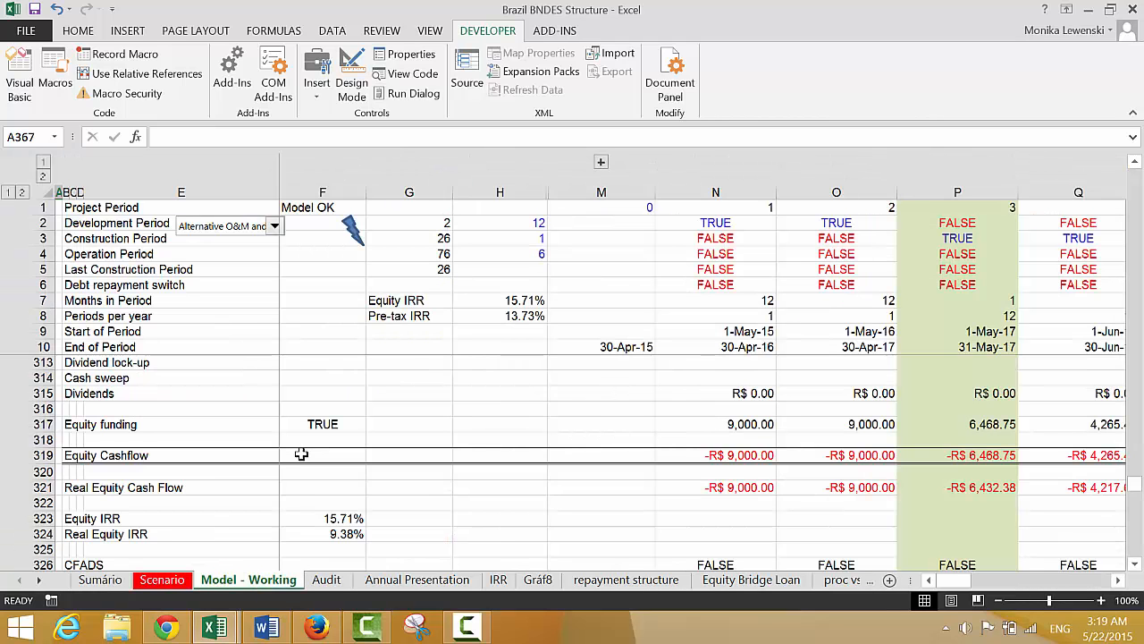
click(345, 438)
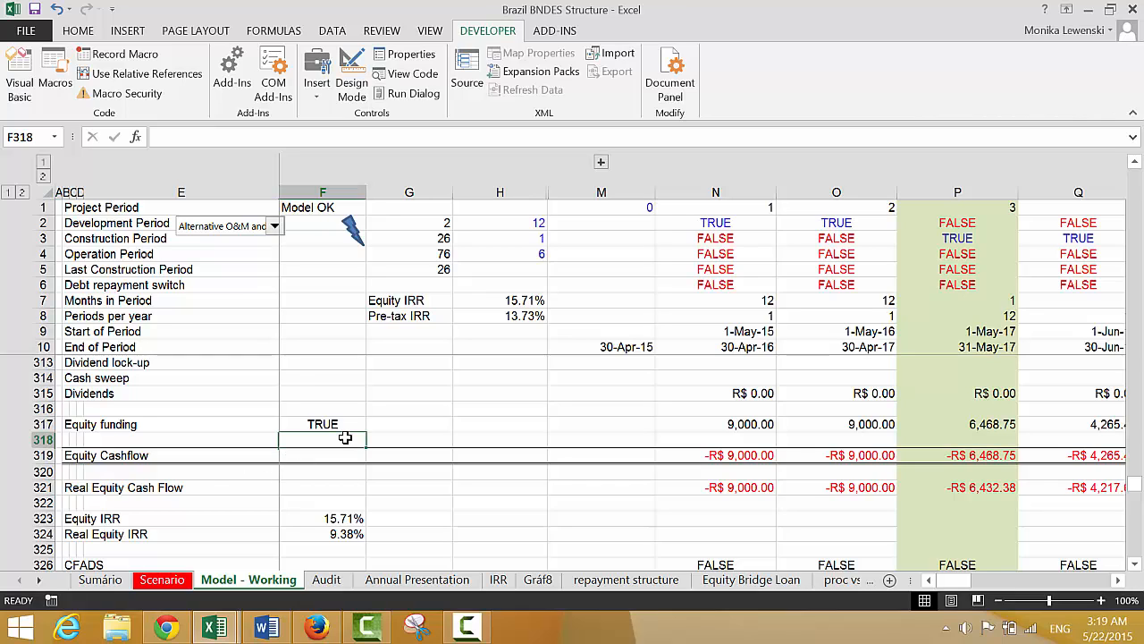
key(Down)
key(Down)
key(Down)
key(Left)
key(Left)
key(Left)
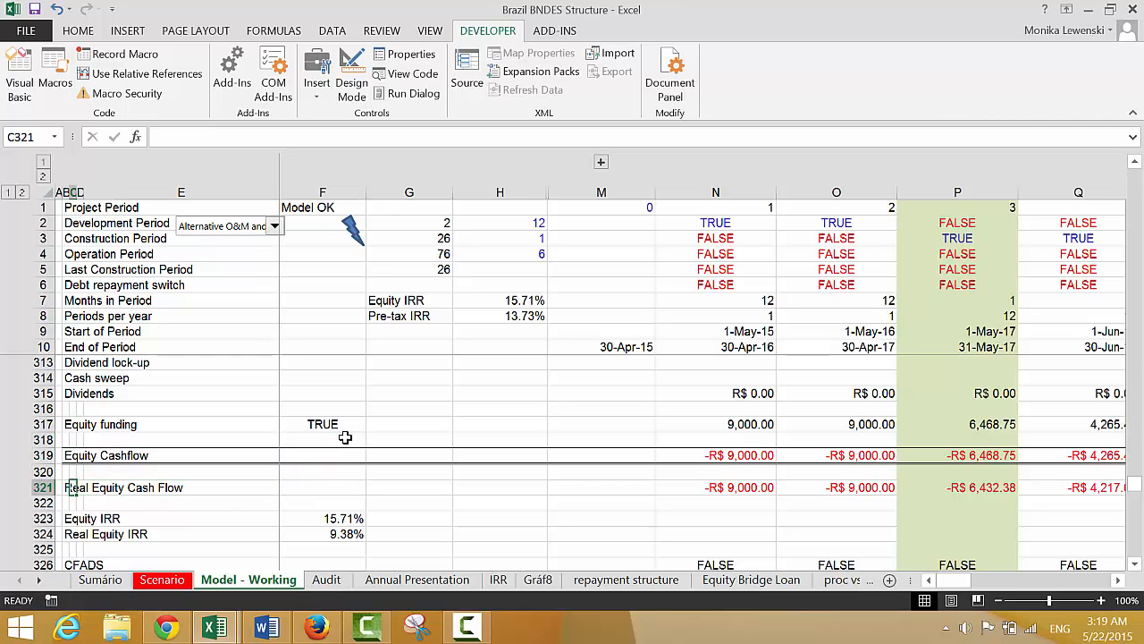
key(Left)
key(Left)
key(Down)
key(Down)
key(Down)
key(Down)
key(Down)
key(Down)
key(Down)
key(Down)
key(Down)
key(Down)
key(Down)
key(Down)
key(Down)
key(Down)
key(Down)
key(Down)
key(Down)
key(Down)
key(Down)
key(Down)
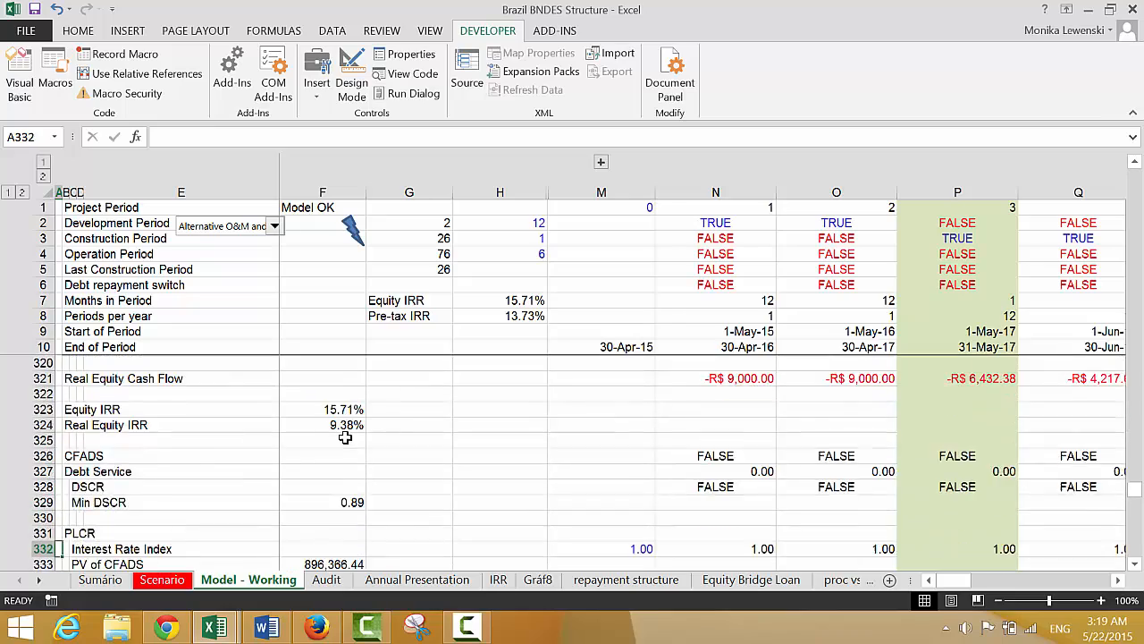
key(Down)
key(Down)
key(Down)
key(Down)
key(Down)
key(Down)
key(Down)
key(Down)
key(Down)
key(Down)
key(Down)
key(Down)
key(Down)
key(Down)
key(Down)
key(Down)
key(Down)
key(Down)
key(Down)
key(Down)
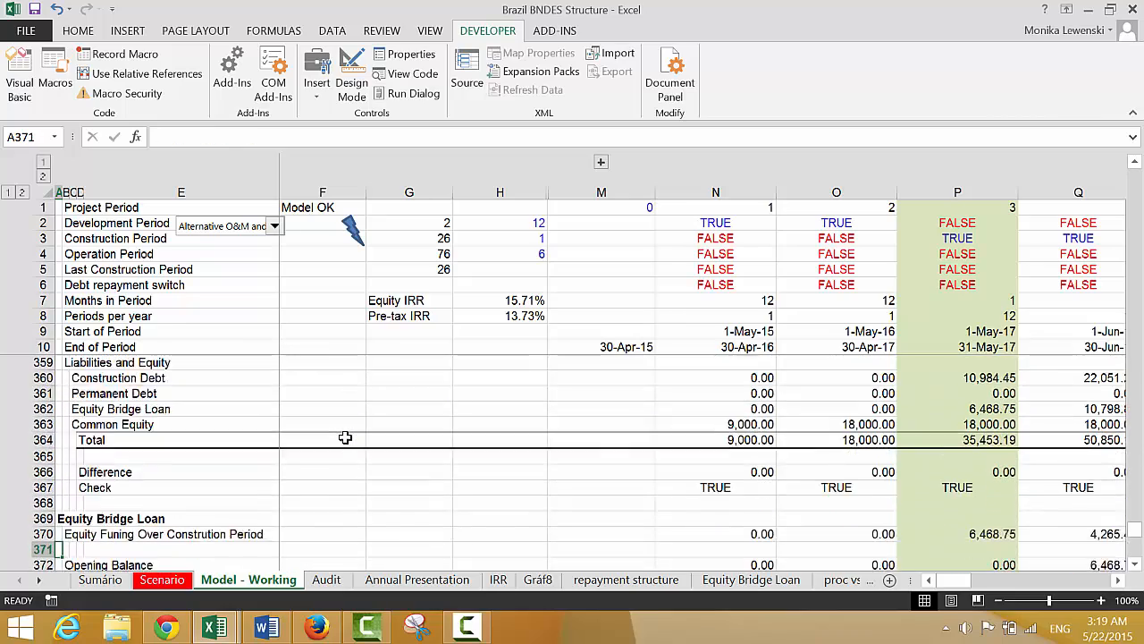
key(Down)
key(Down)
key(Down)
key(Down)
key(Down)
key(Down)
key(Down)
key(Down)
key(Down)
key(Down)
key(Down)
key(Down)
key(Down)
key(Down)
key(Up)
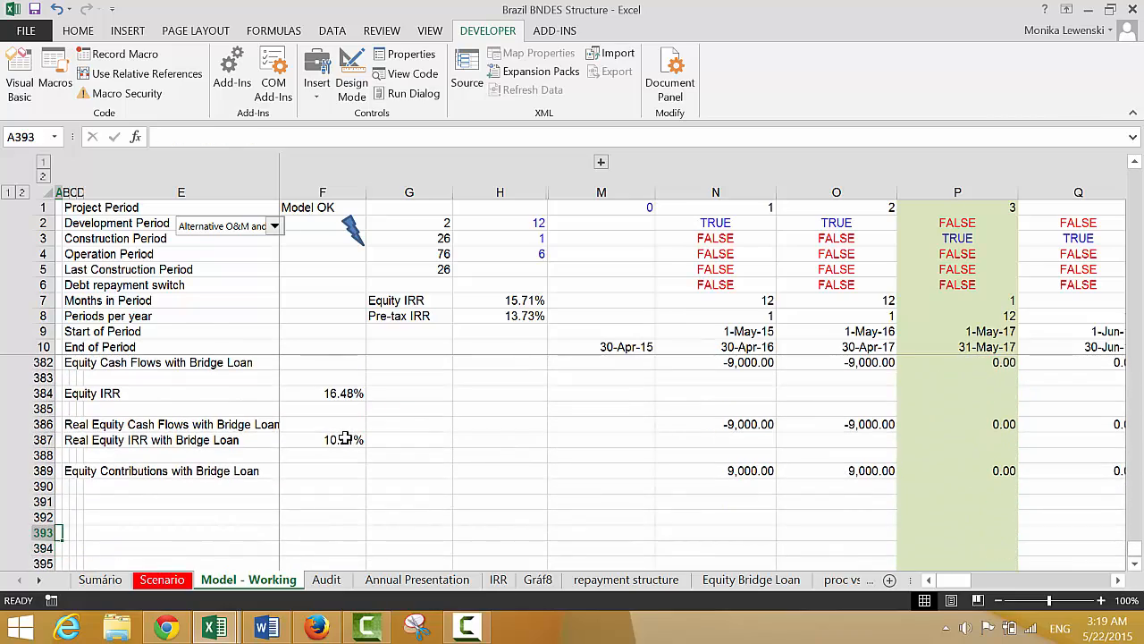
key(Page_Up)
key(Page_Up)
key(Page_Down)
key(Page_Down)
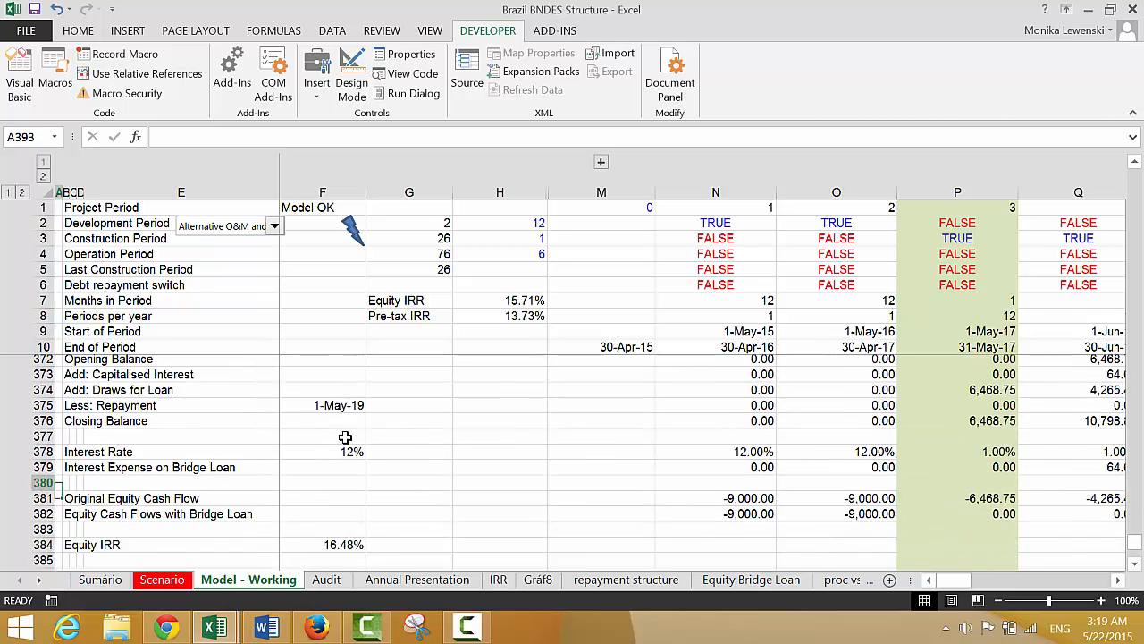
key(Up)
key(Up)
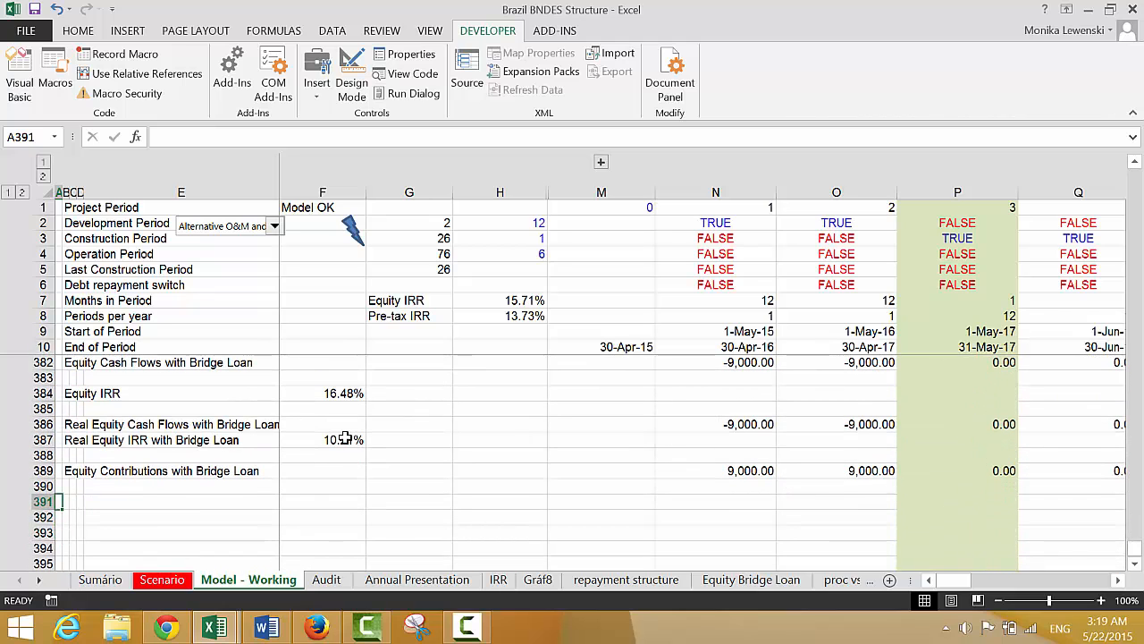
text(Debt I)
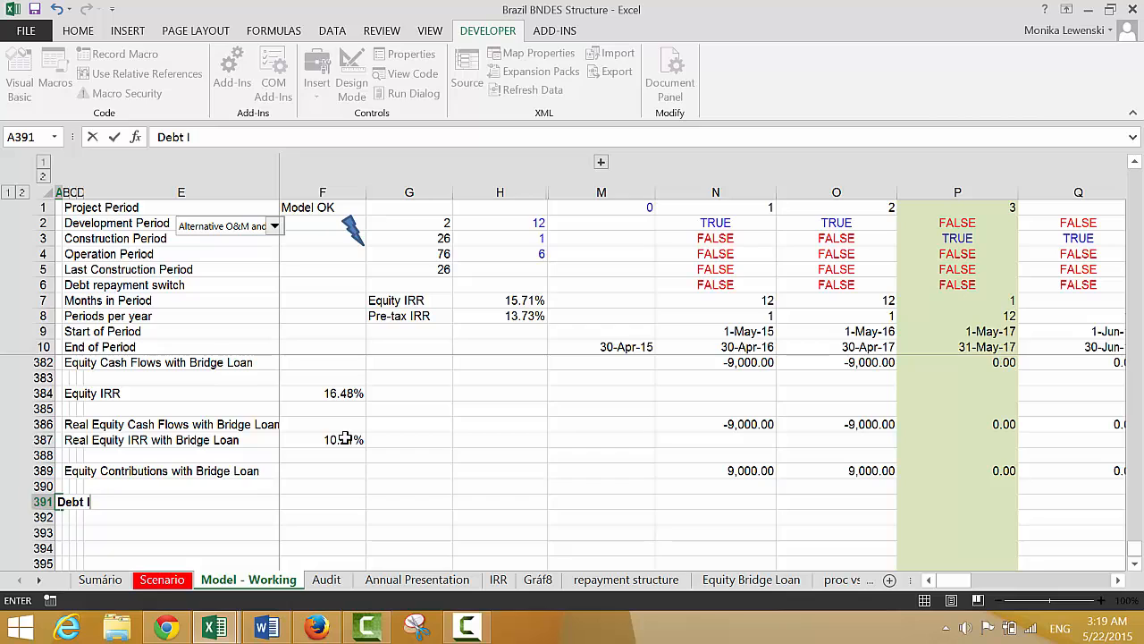
text(RR)
key(Return)
Label B392 as Debt Cash Flow under the Debt IRR heading
key(Right)
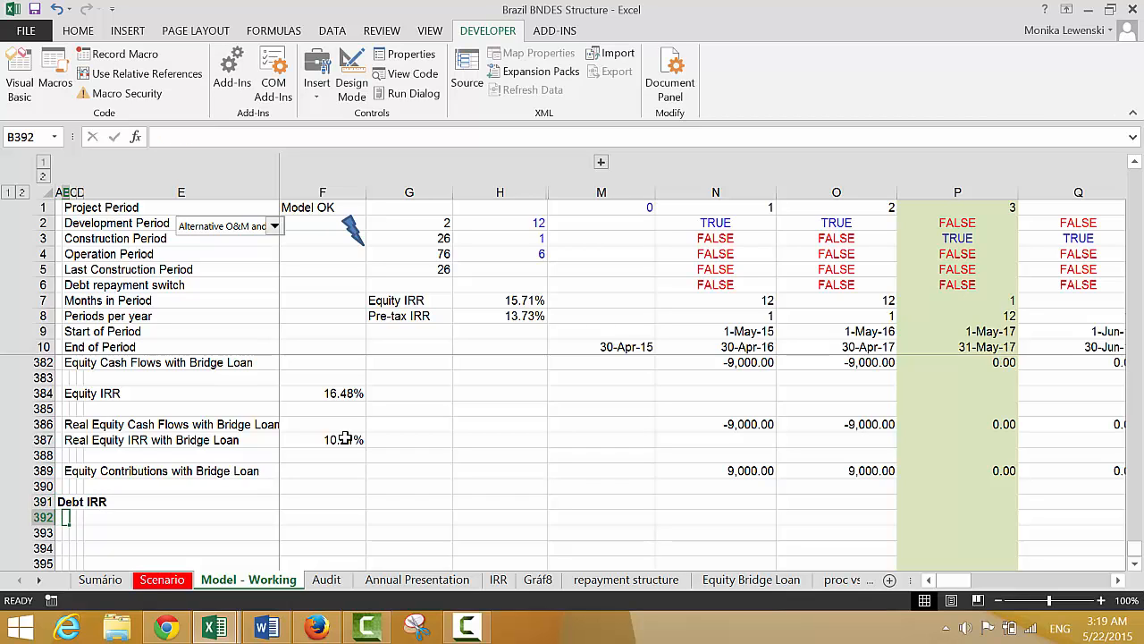
text(Debt )
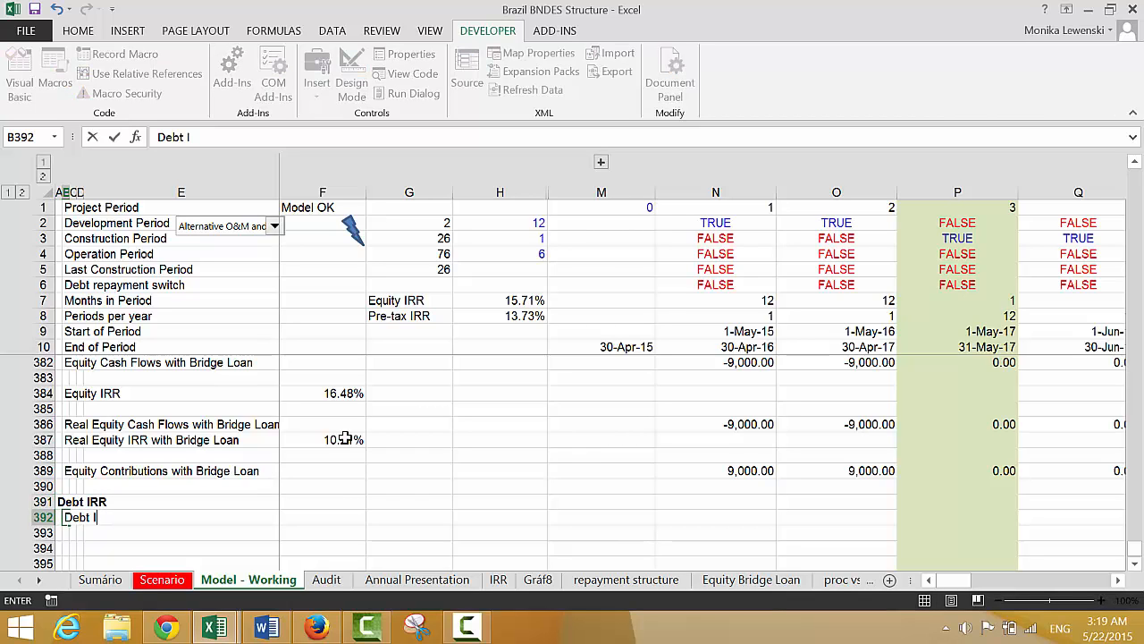
text(Cash Flow)
key(Return)
Enter the indented row labels Draws, Debt Service and Fees in C393:C395 under Debt Cash Flow
key(Right)
text(D)
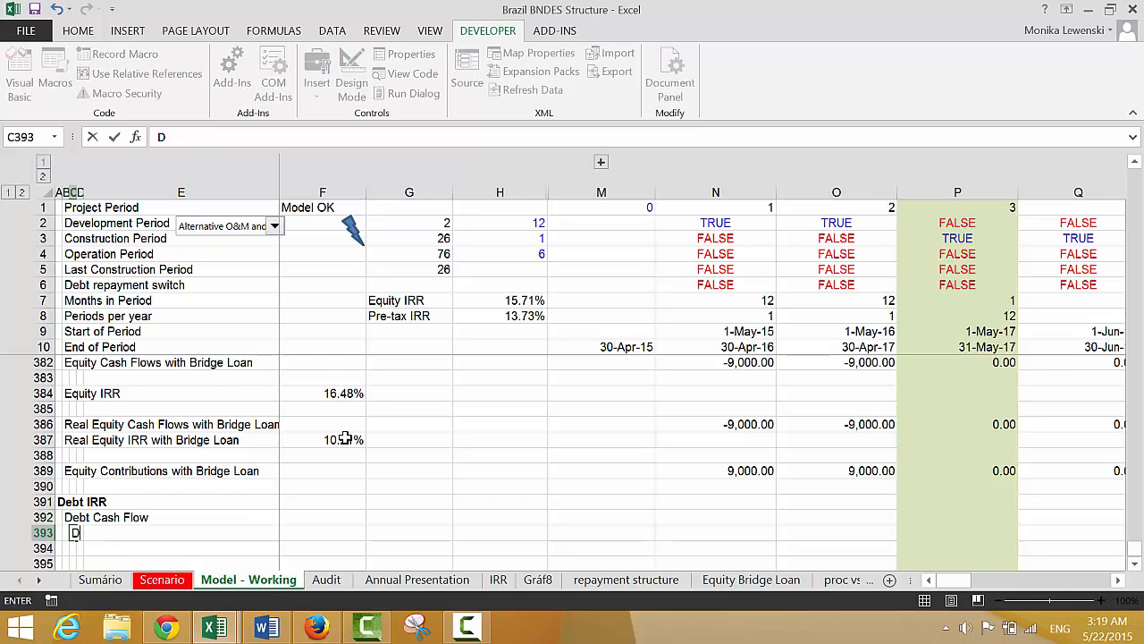
text(raws)
key(BackSpace)
text(ws)
key(Return)
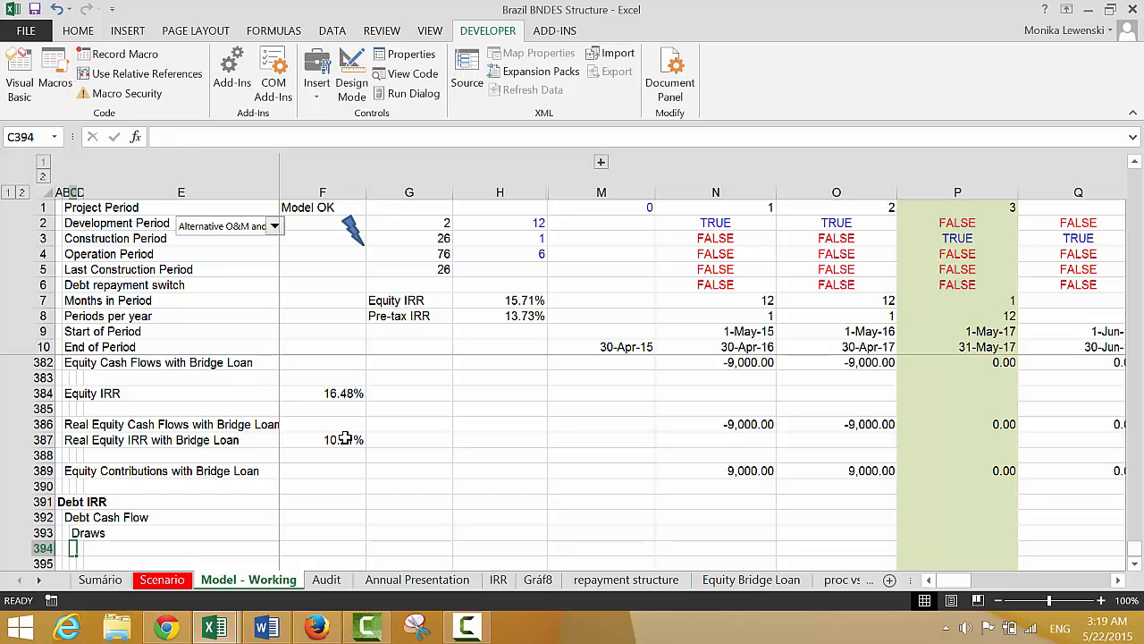
text(Debt Se)
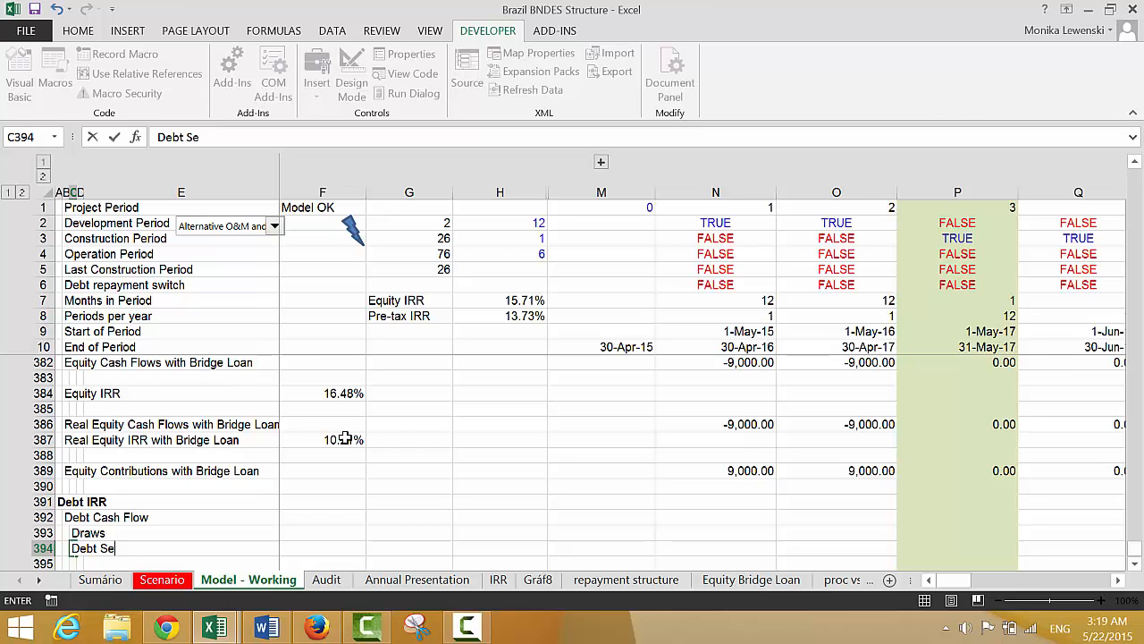
text(rvice)
key(Return)
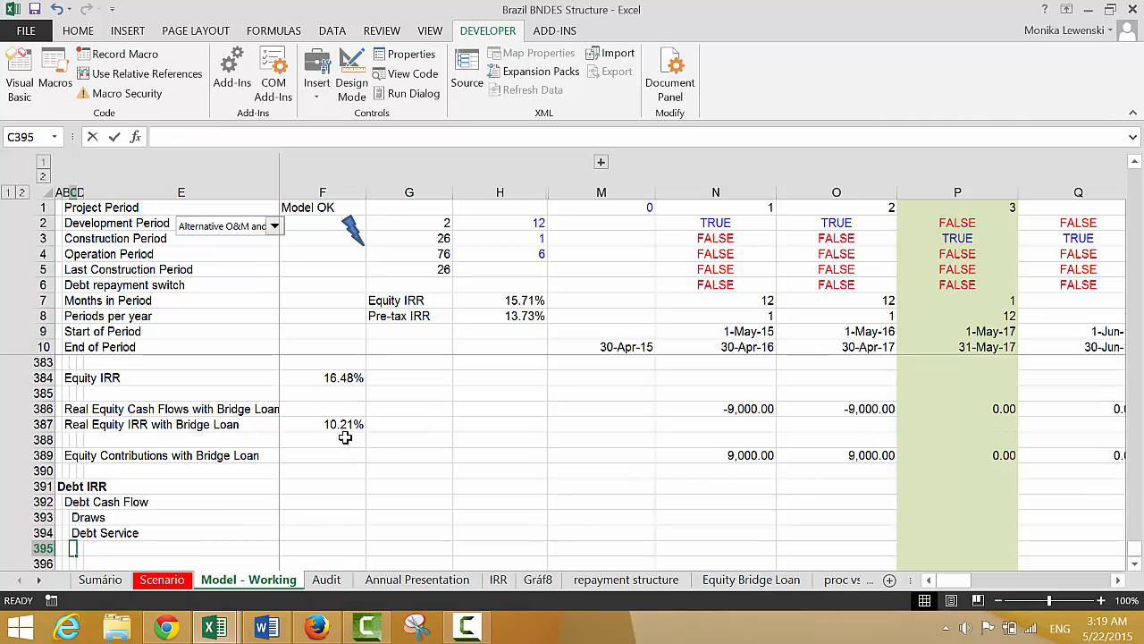
text(Fe)
key(Return)
Link the Draws row to Equity Funding with =N227 in N393 and fill it across all periods
key(Up)
key(Up)
key(Up)
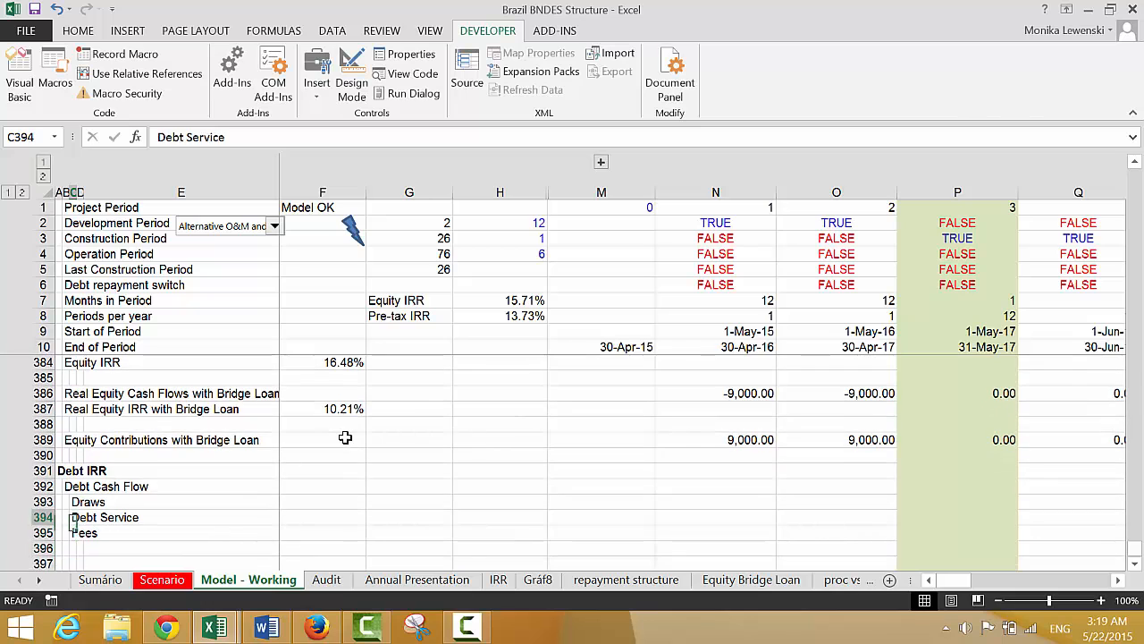
key(Right)
key(Right)
key(Right)
key(Right)
key(Right)
key(Right)
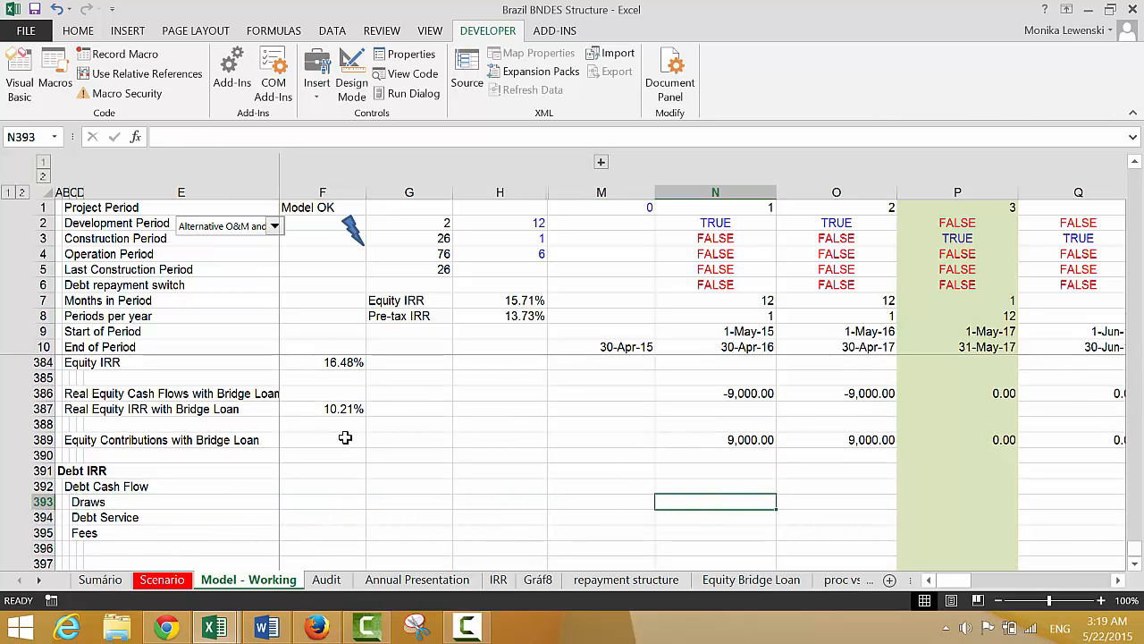
text(=)
key(Up)
key(Up)
key(Up)
key(Up)
key(Up)
key(Up)
key(Up)
key(Up)
key(Up)
key(Up)
key(Up)
key(Up)
key(Up)
key(Up)
key(Up)
key(Up)
key(Up)
key(Up)
key(Up)
key(Up)
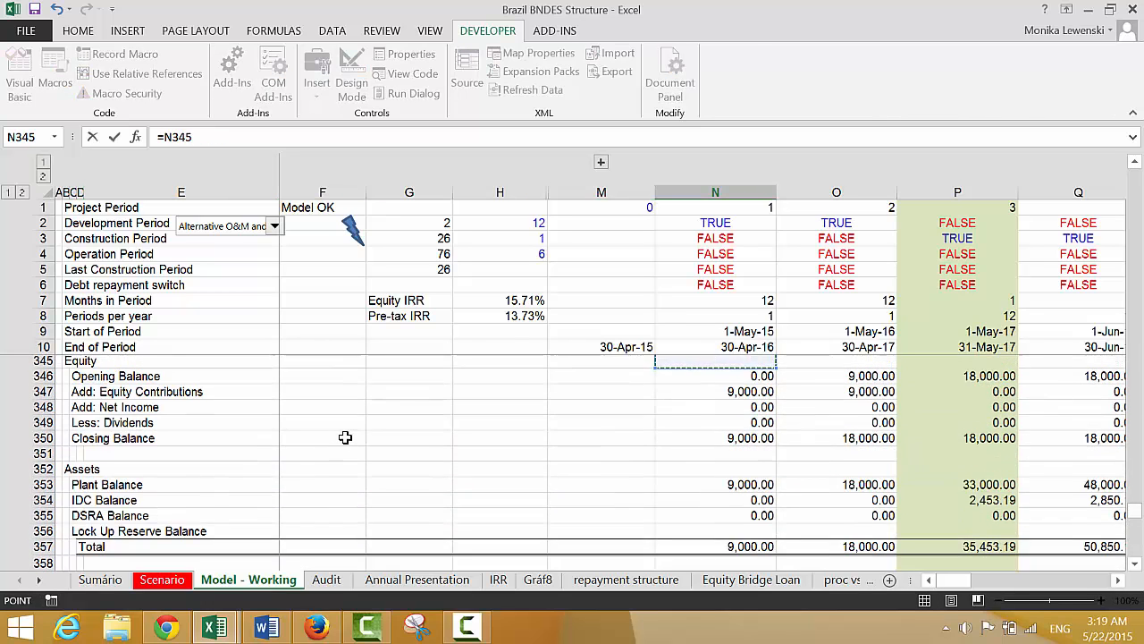
key(Up)
key(Up)
key(Up)
key(Up)
key(Up)
key(Up)
key(Up)
key(Up)
key(Up)
key(Up)
key(Up)
key(Up)
key(Up)
key(Up)
key(Up)
key(Up)
key(Up)
key(Up)
key(Up)
key(Up)
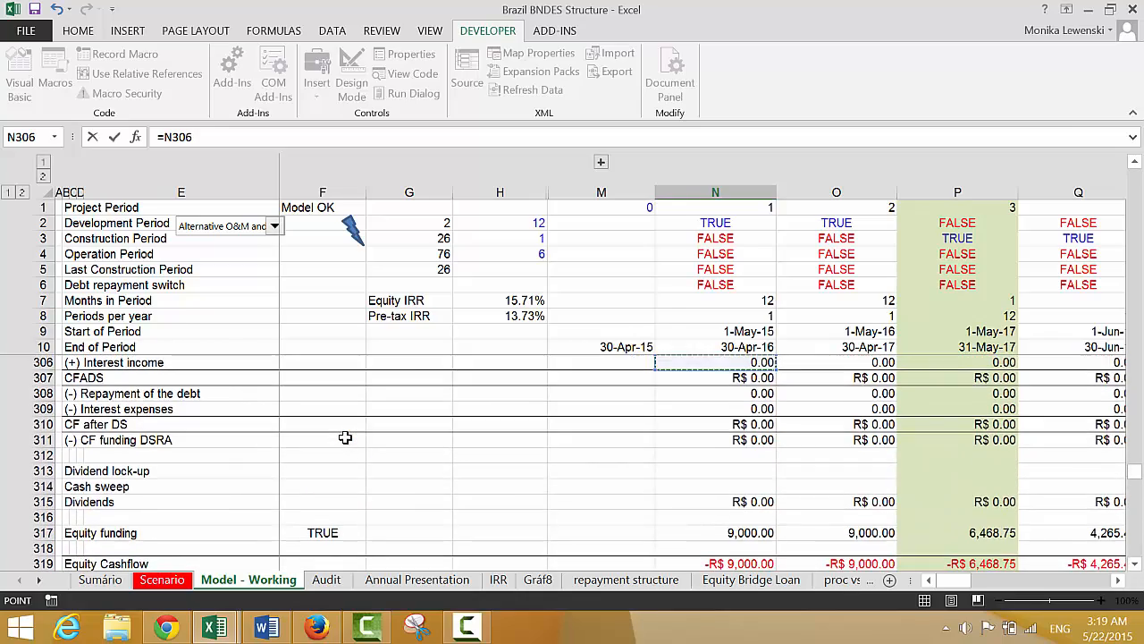
key(Up)
key(Up)
key(Up)
key(Up)
key(Up)
key(Up)
key(Up)
key(Up)
key(Up)
key(Up)
key(Up)
key(Up)
key(Up)
key(Up)
key(Up)
key(Up)
key(Up)
key(Up)
key(Up)
key(Up)
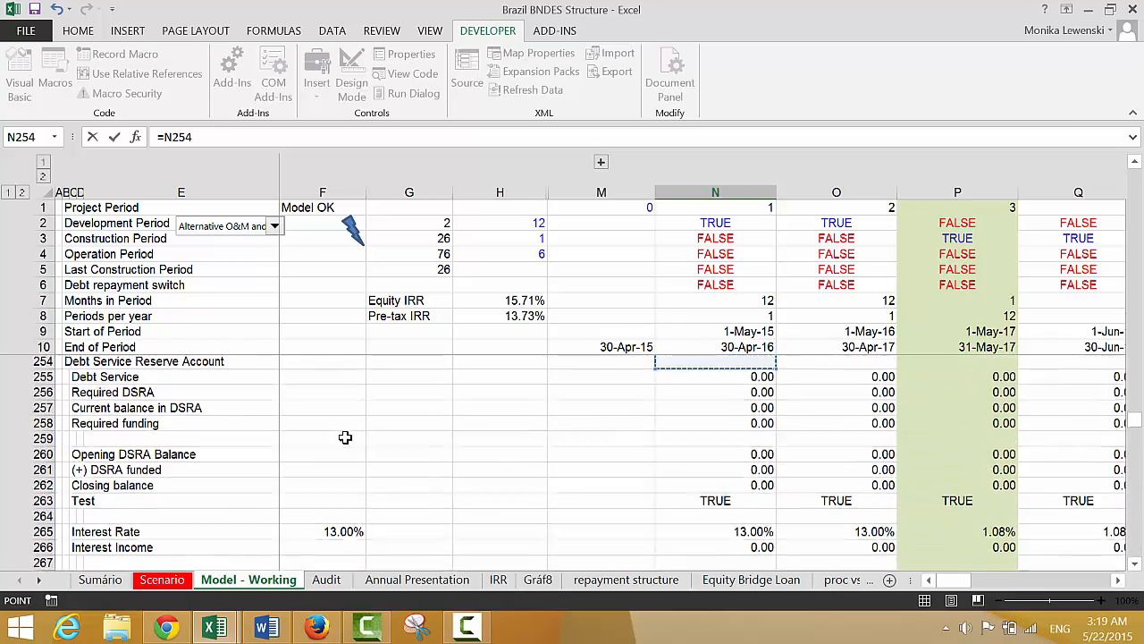
key(Up)
key(Up)
key(Up)
key(Up)
key(Up)
key(Up)
key(Up)
key(Up)
key(Up)
key(Up)
key(Up)
key(Up)
key(Up)
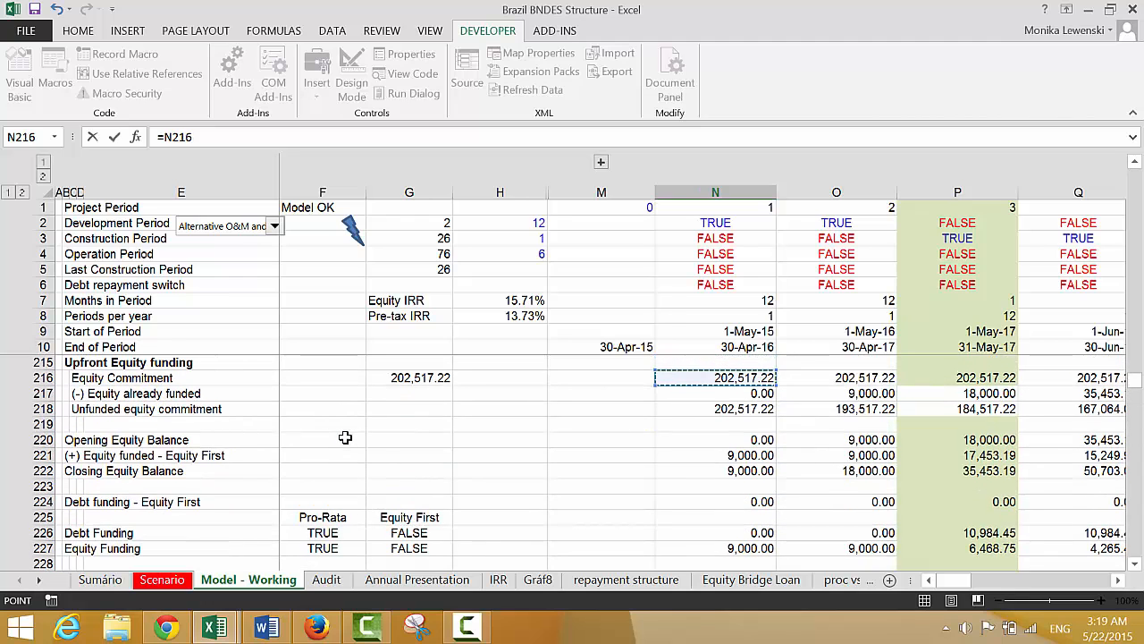
key(Down)
key(Down)
key(Down)
key(Down)
key(Down)
key(Down)
key(Down)
key(Down)
key(Down)
key(Down)
key(Down)
key(Down)
key(Down)
key(Down)
key(Down)
key(Down)
key(Down)
key(Down)
key(Down)
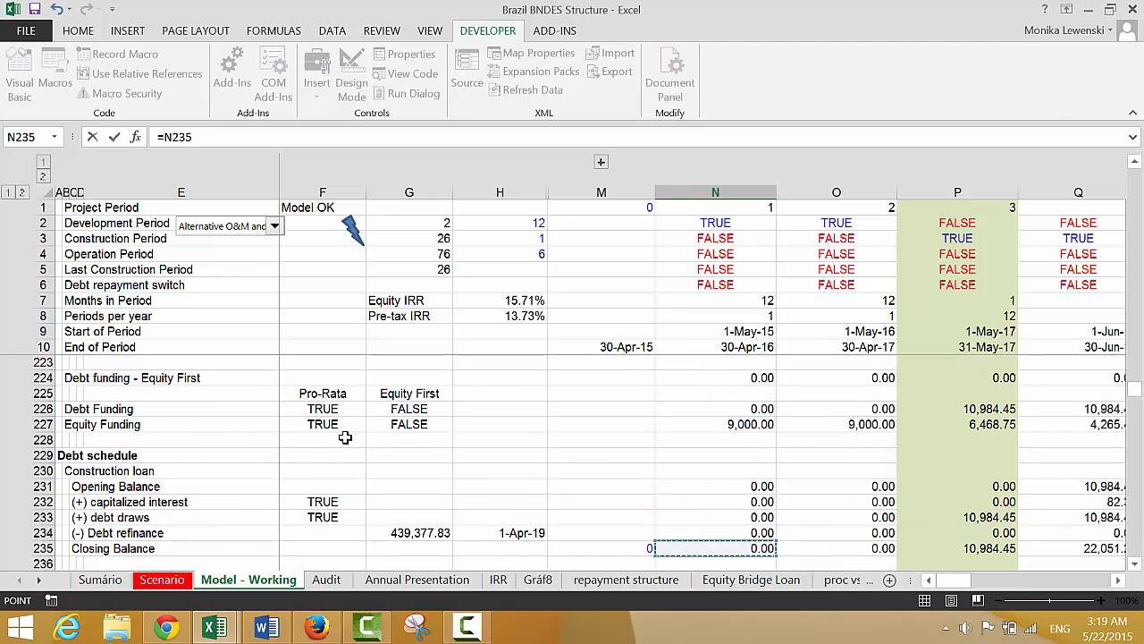
key(Up)
key(Up)
key(Up)
key(Up)
key(Up)
key(Up)
key(Up)
key(Up)
key(Up)
key(Up)
key(Up)
key(Down)
key(Down)
key(Down)
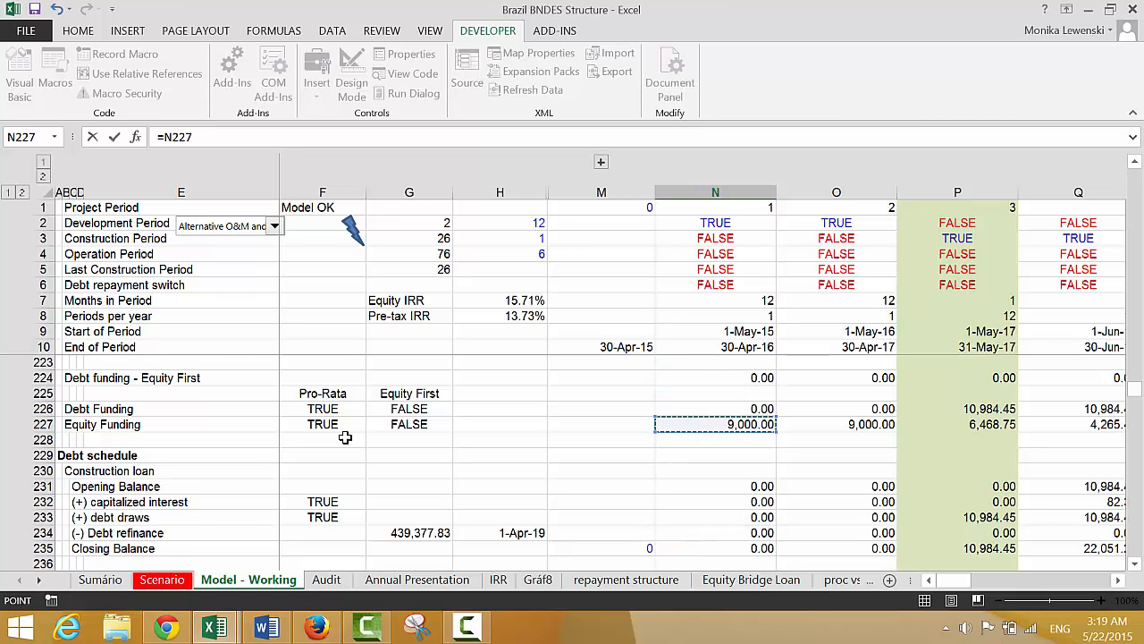
key(Return)
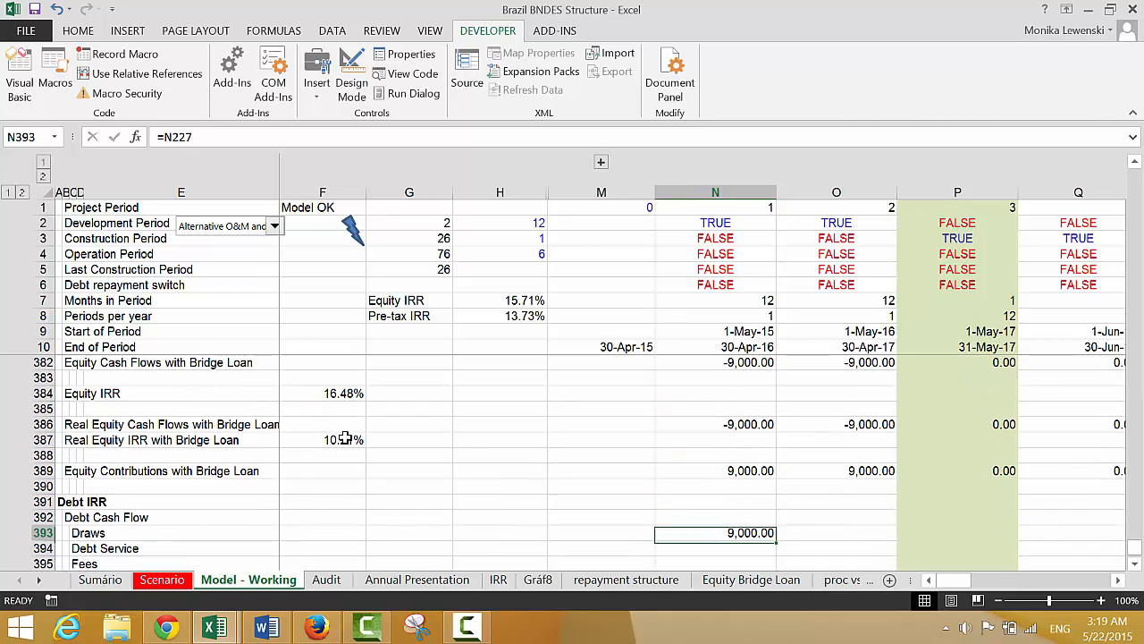
key(ctrl+shift+r)
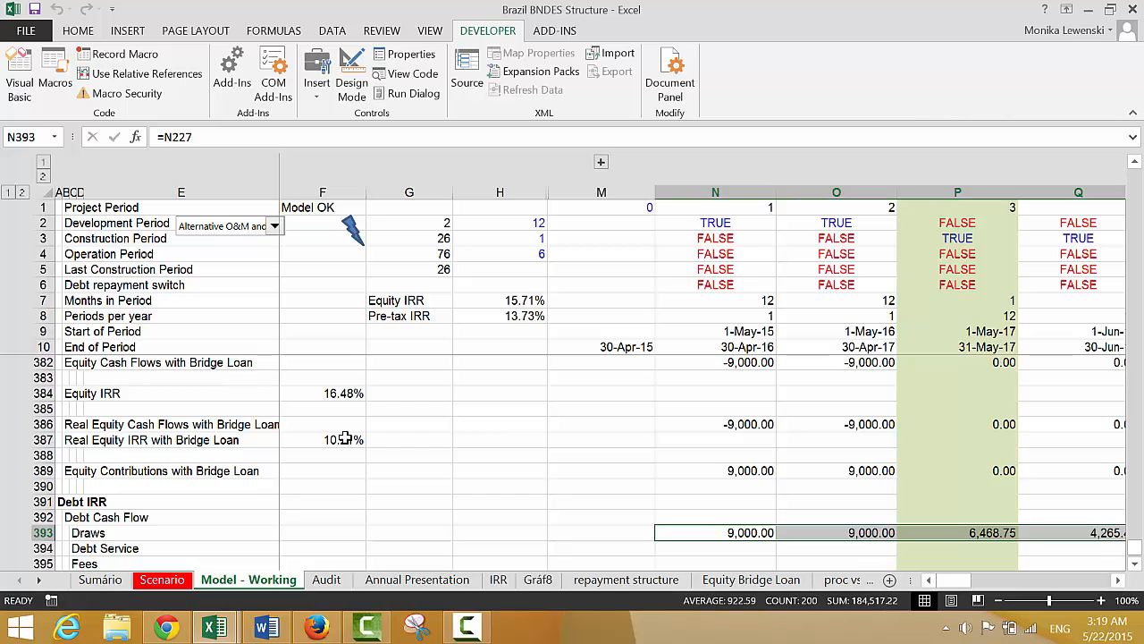
Link the Debt Service row to row 327 with =N327 in N394 and fill it across all periods
key(Down)
text(=)
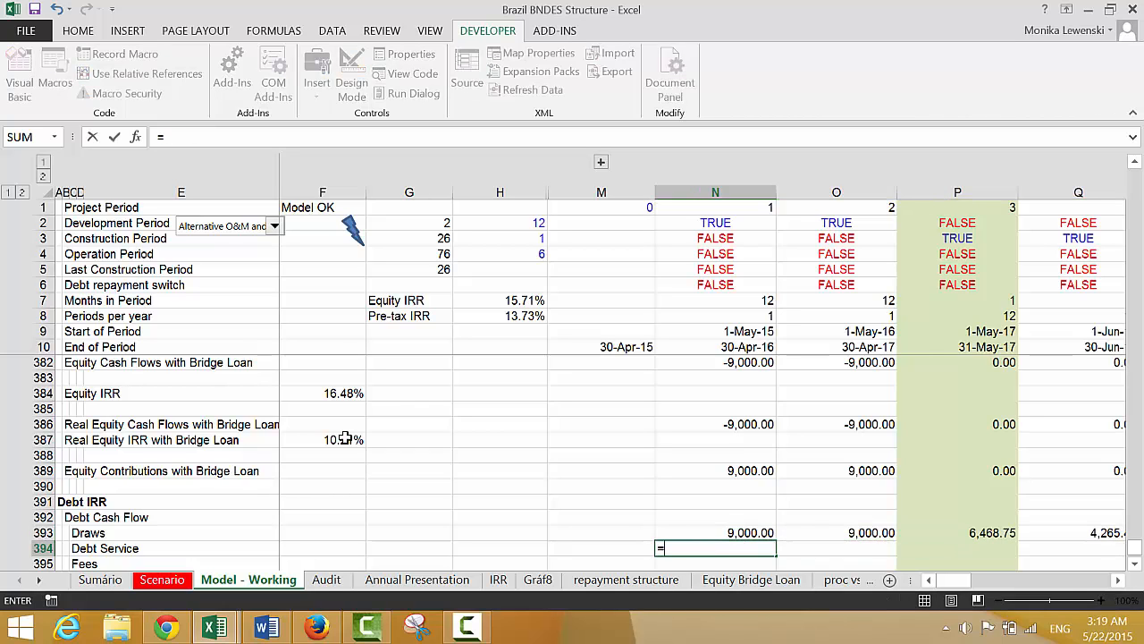
key(Page_Up)
key(Page_Up)
key(Page_Up)
key(Page_Up)
key(Page_Up)
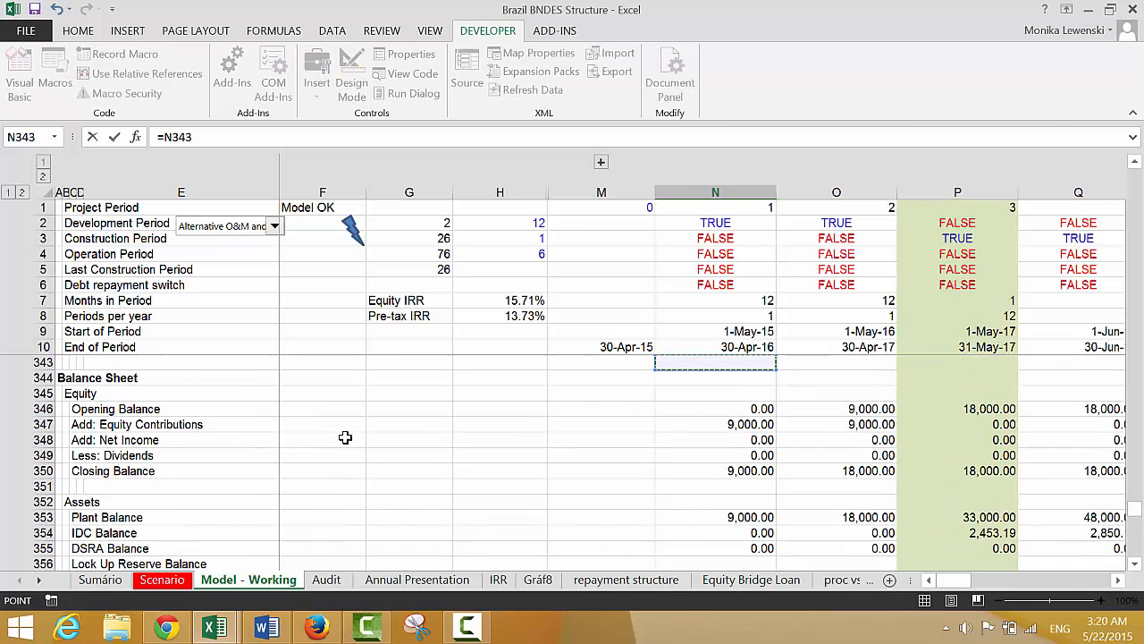
key(Page_Up)
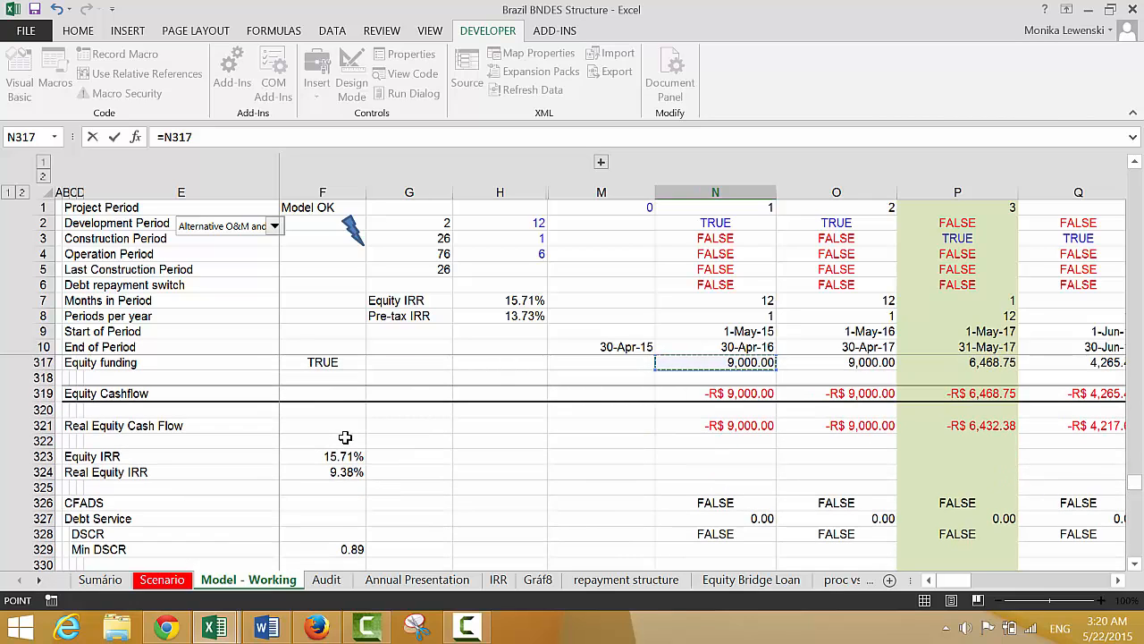
key(Down)
key(Down)
key(Down)
key(Down)
key(Down)
key(Down)
key(Down)
key(Down)
key(Down)
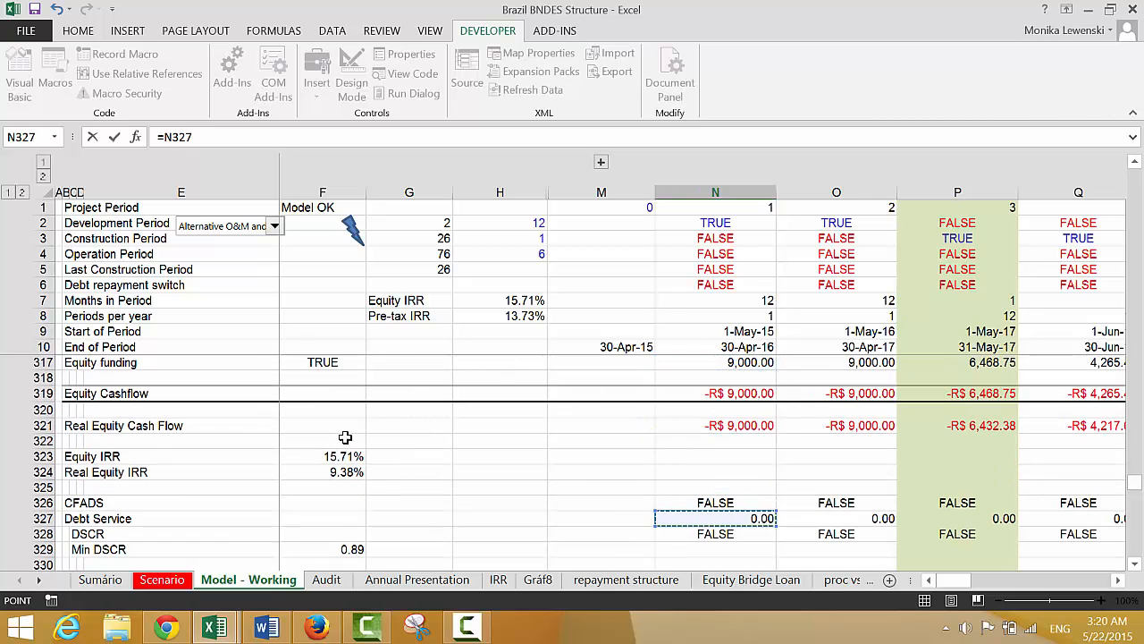
key(ctrl+Return)
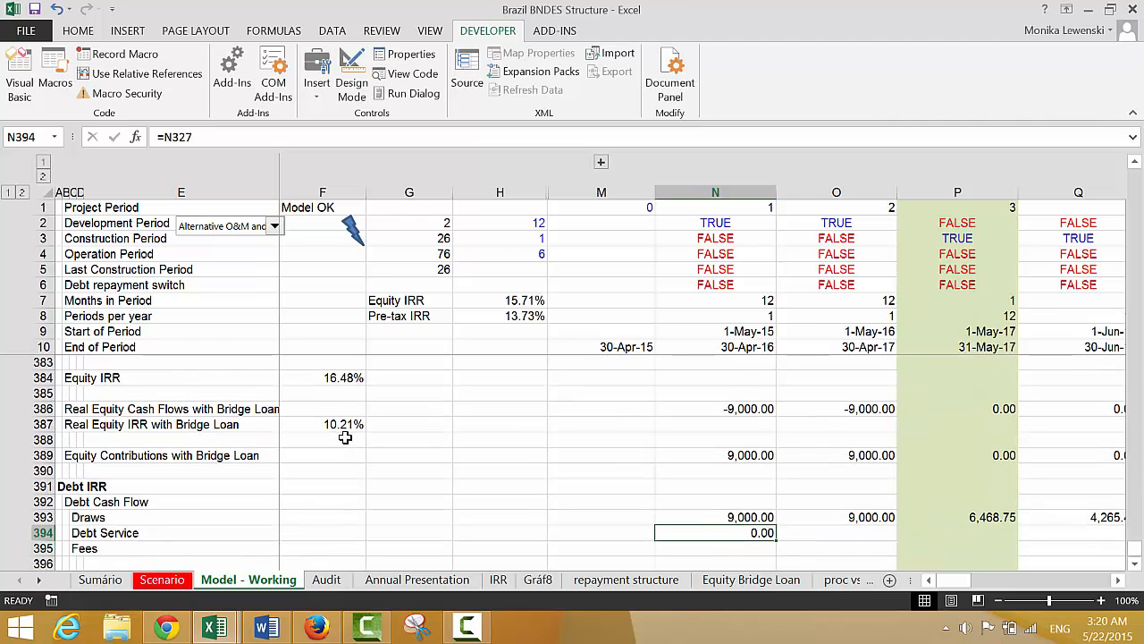
key(ctrl+shift+Right)
key(ctrl+r)
Enter =N240+N243 in N395 so the Fees row adds the upfront fee and the periodic commitment fee
key(Down)
text(=)
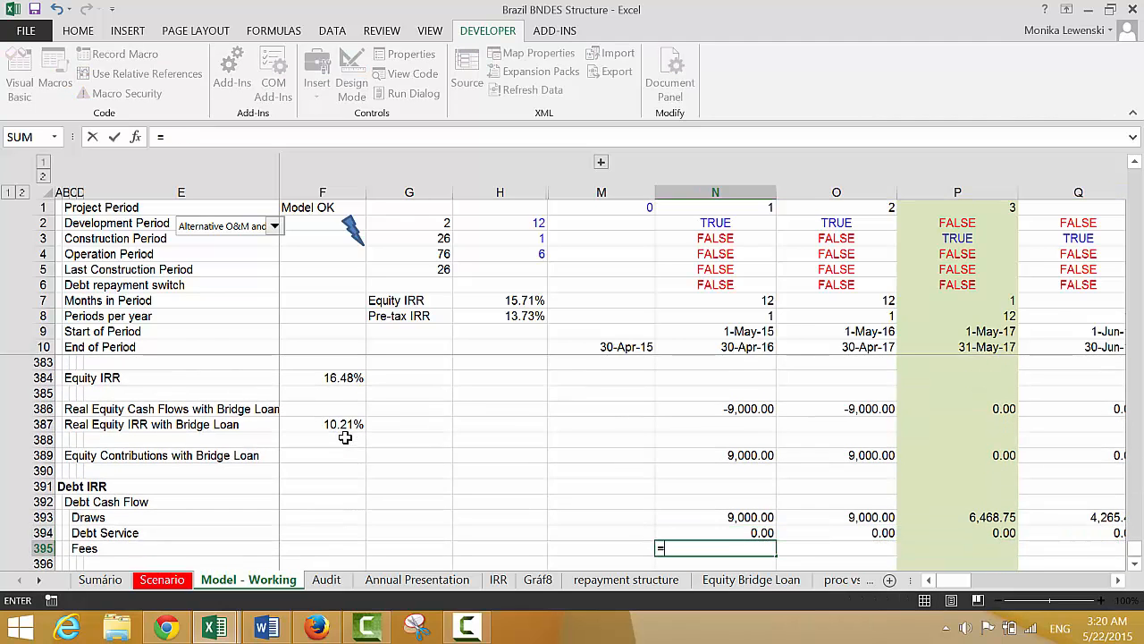
key(Up)
key(Up)
key(Up)
key(Up)
key(Up)
key(Up)
key(Up)
key(Up)
key(Up)
key(Up)
key(Up)
key(Up)
key(Up)
key(Up)
key(Up)
key(Up)
key(Up)
key(Up)
key(Up)
key(Up)
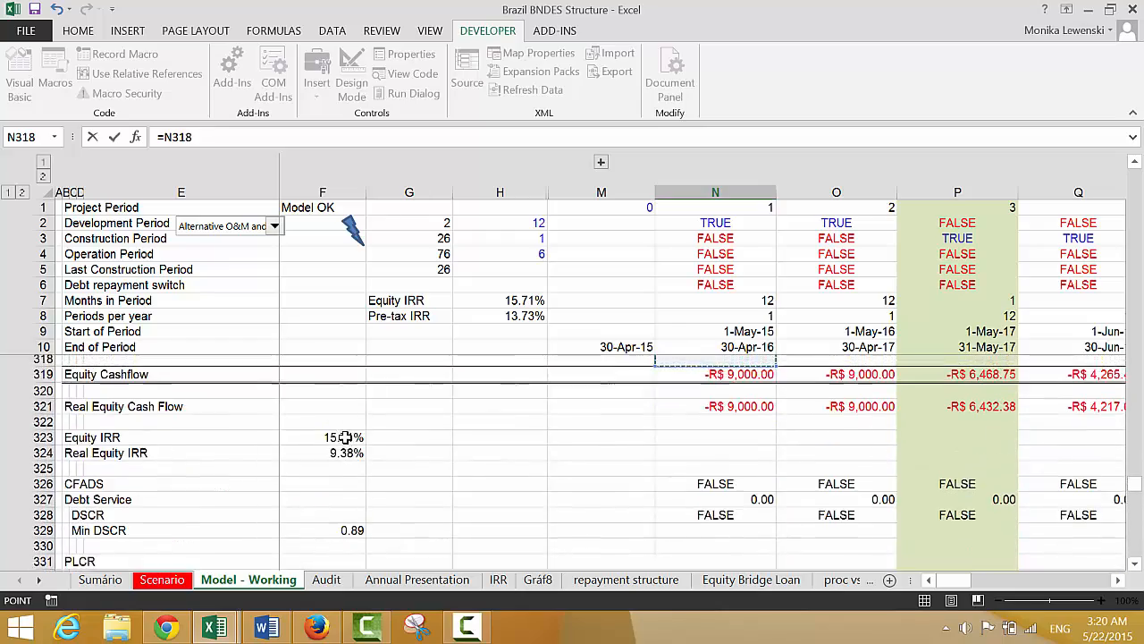
key(Up)
key(Up)
key(Up)
key(Up)
key(Up)
key(Up)
key(Up)
key(Up)
key(Up)
key(Up)
key(Up)
key(Up)
key(Up)
key(Up)
key(Up)
key(Up)
key(Up)
key(Up)
key(Up)
key(Up)
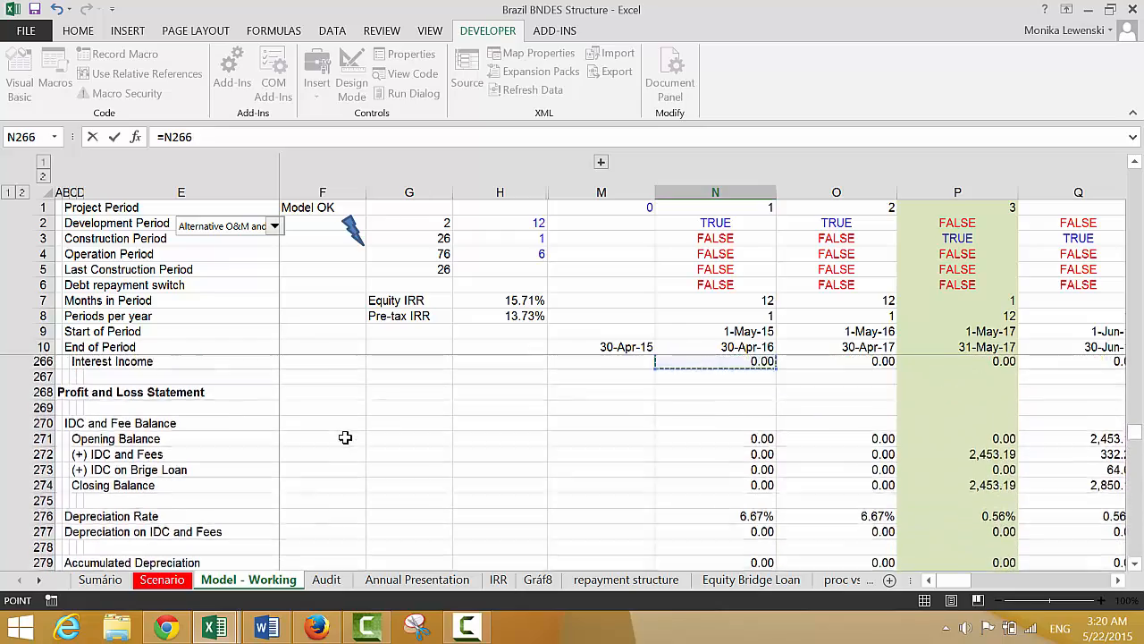
key(Up)
key(Up)
key(Up)
key(Up)
key(Up)
key(Up)
key(Up)
key(Up)
key(Up)
key(Up)
key(Up)
key(Up)
key(Up)
key(Up)
key(Up)
key(Up)
key(Up)
key(Up)
key(Up)
key(Up)
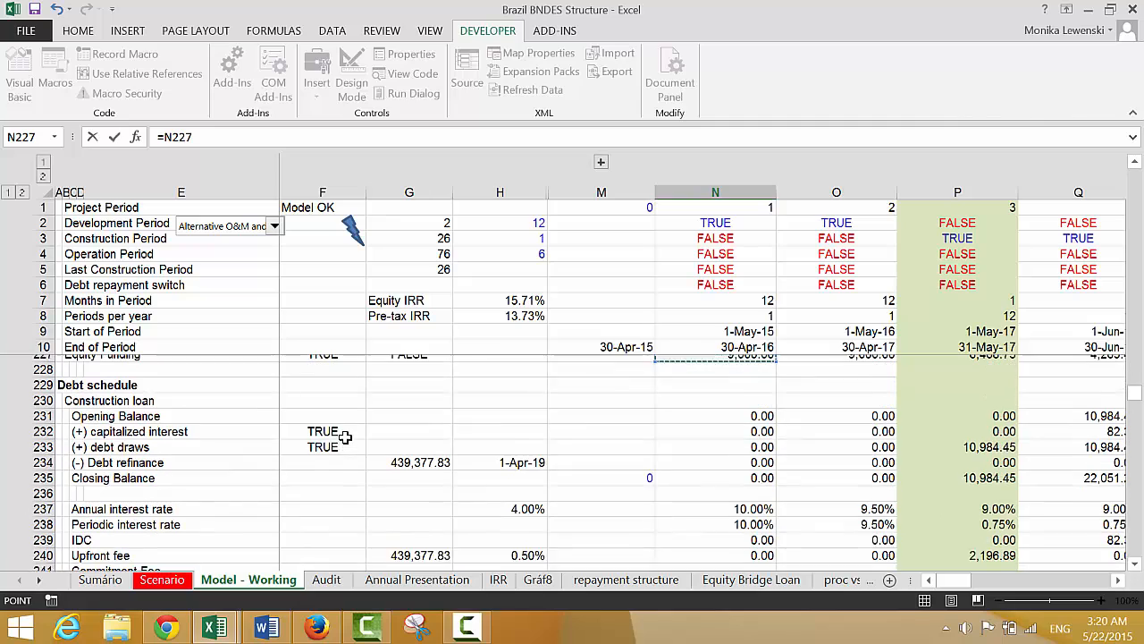
key(Up)
key(Up)
key(Up)
key(Up)
key(Up)
key(Up)
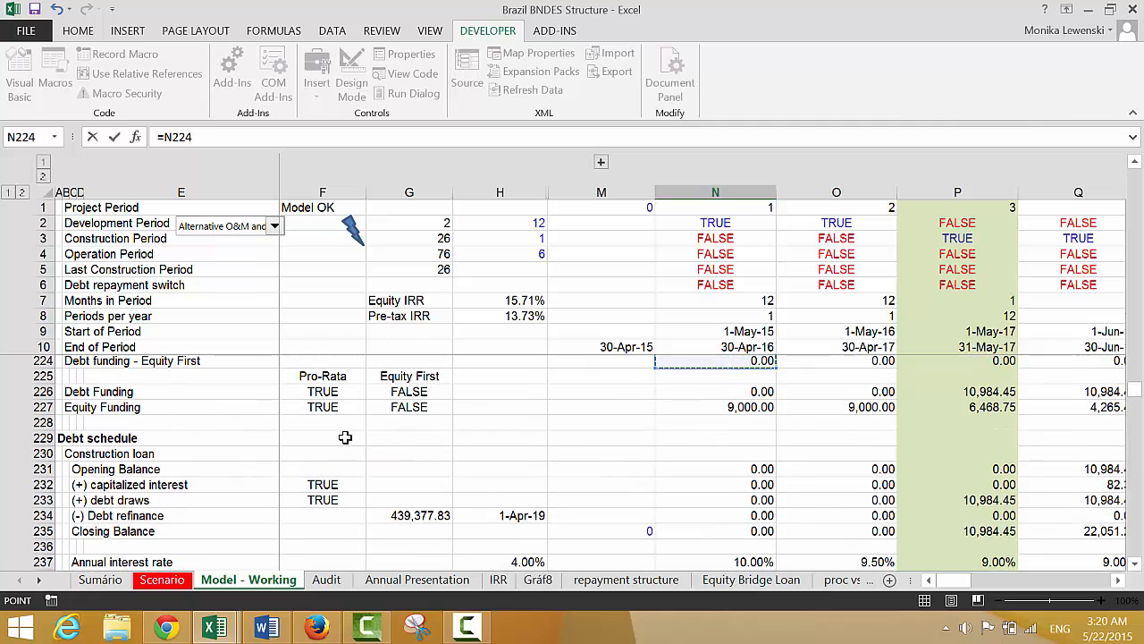
key(Up)
key(Up)
key(Up)
key(Up)
key(Up)
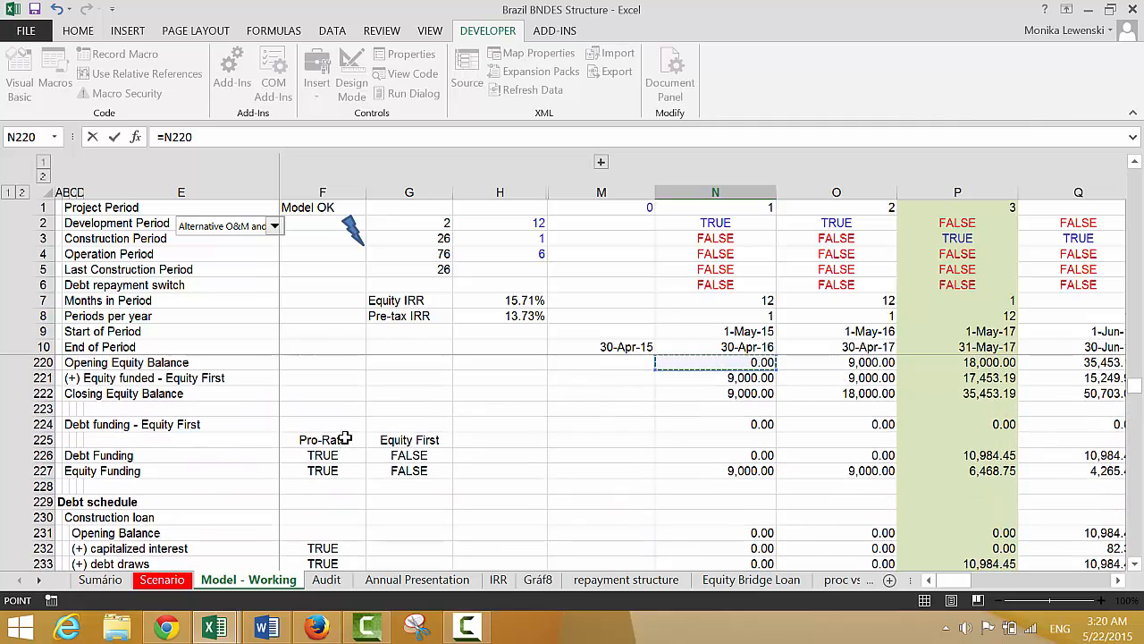
key(Up)
key(Up)
key(Up)
key(Up)
key(Up)
key(Up)
key(Up)
key(Up)
key(Up)
key(Up)
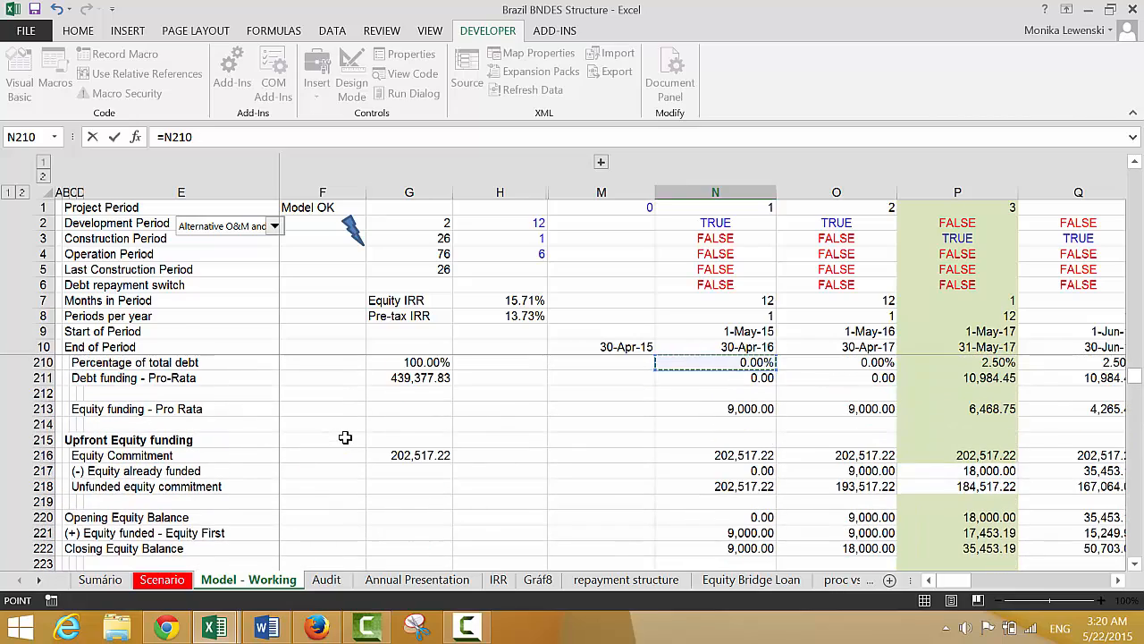
key(Up)
key(Up)
key(Up)
key(Up)
key(Up)
key(Up)
key(Up)
key(Up)
key(Up)
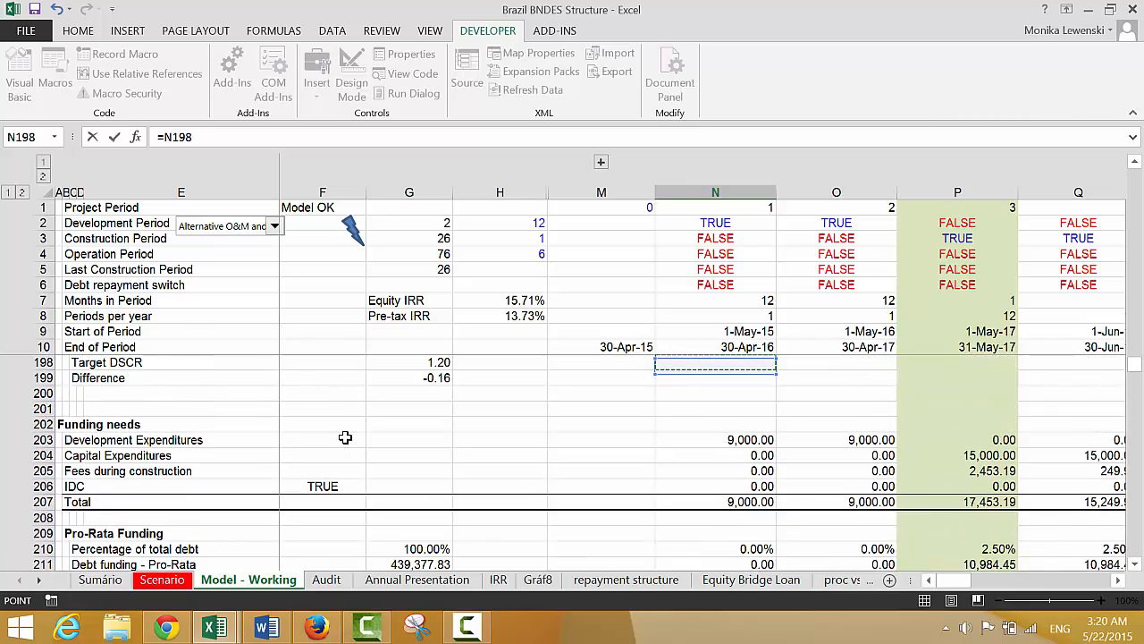
key(Down)
key(Down)
key(Down)
key(Down)
key(Down)
key(Down)
key(Down)
key(Down)
key(Down)
key(Down)
key(Down)
key(Down)
key(Down)
key(Down)
key(Down)
key(Down)
key(Down)
key(Down)
key(Down)
key(Down)
key(Down)
key(Down)
key(Down)
key(Down)
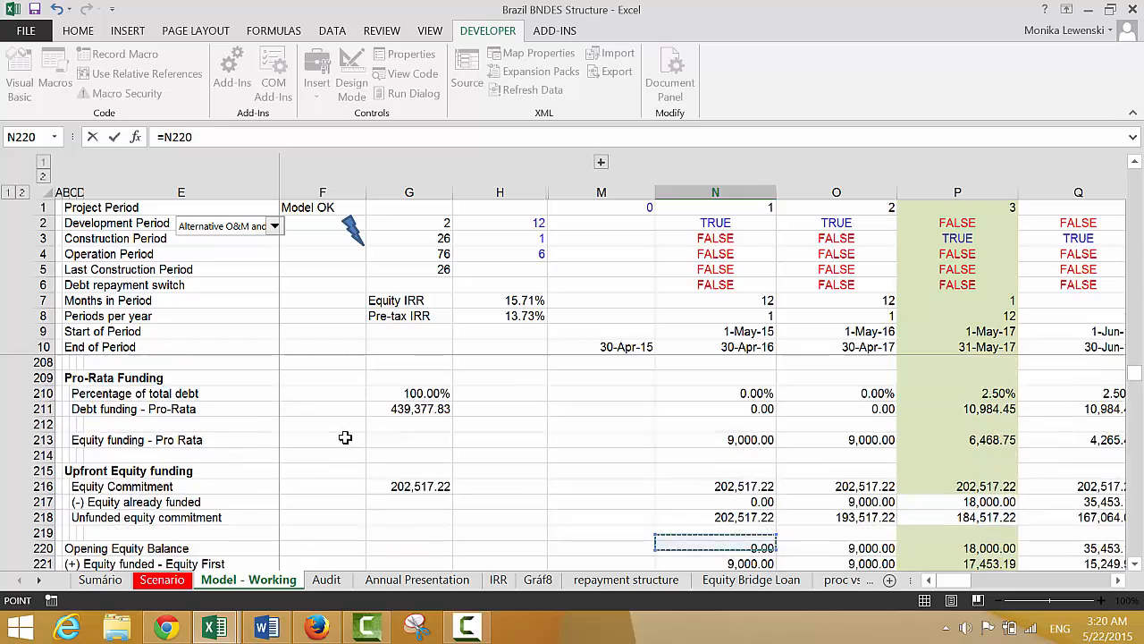
key(Down)
key(Down)
key(Down)
key(Down)
key(Down)
key(Down)
key(Down)
key(Down)
key(Down)
key(Down)
key(Down)
key(Down)
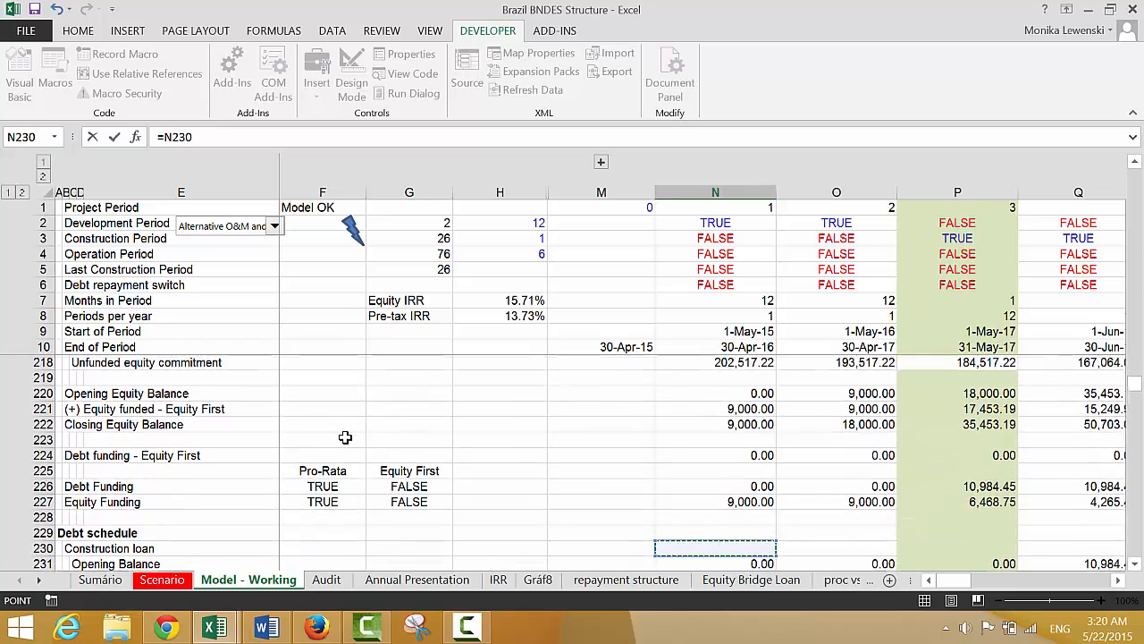
key(Down)
key(Down)
key(Down)
key(Down)
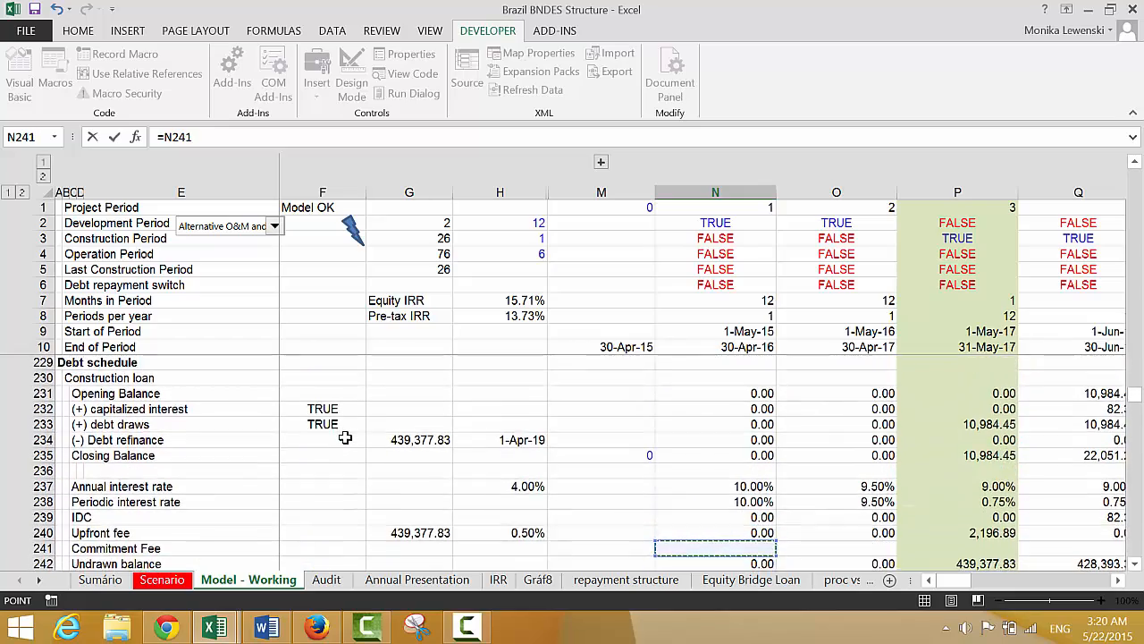
key(Up)
key(Up)
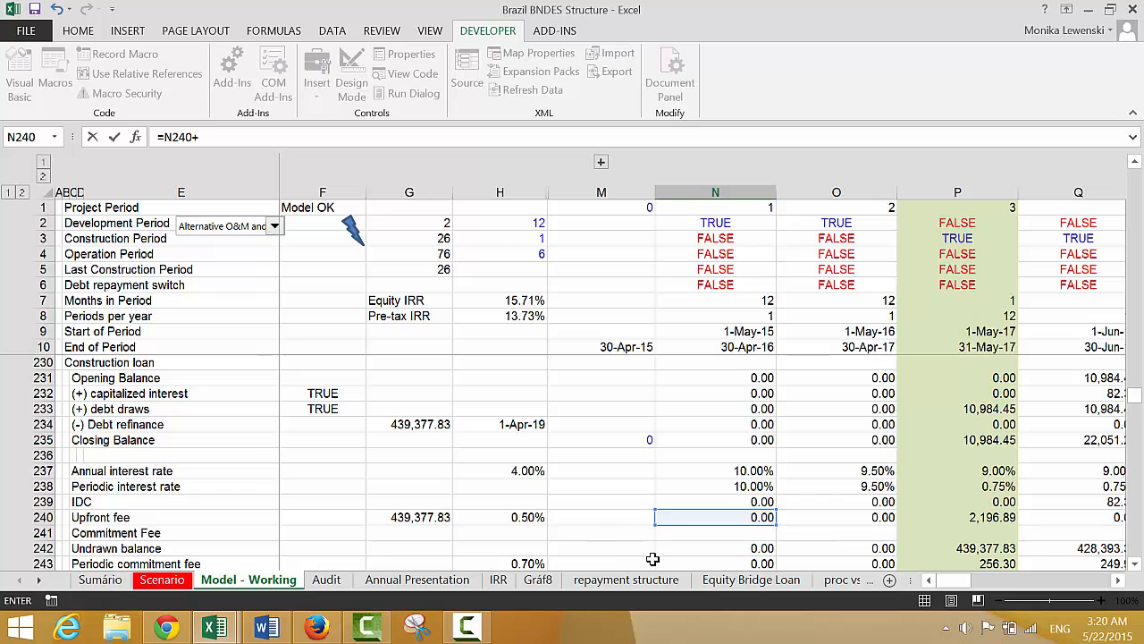
click(653, 558)
key(Right)
key(Return)
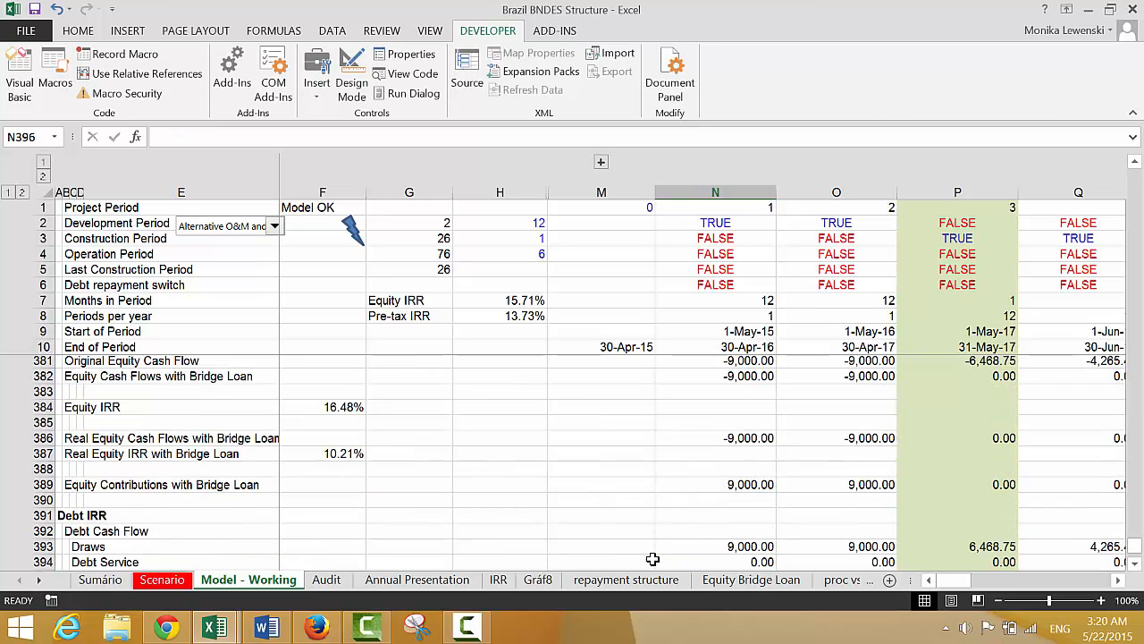
Fill the Fees formula from N395 across all periods
key(Up)
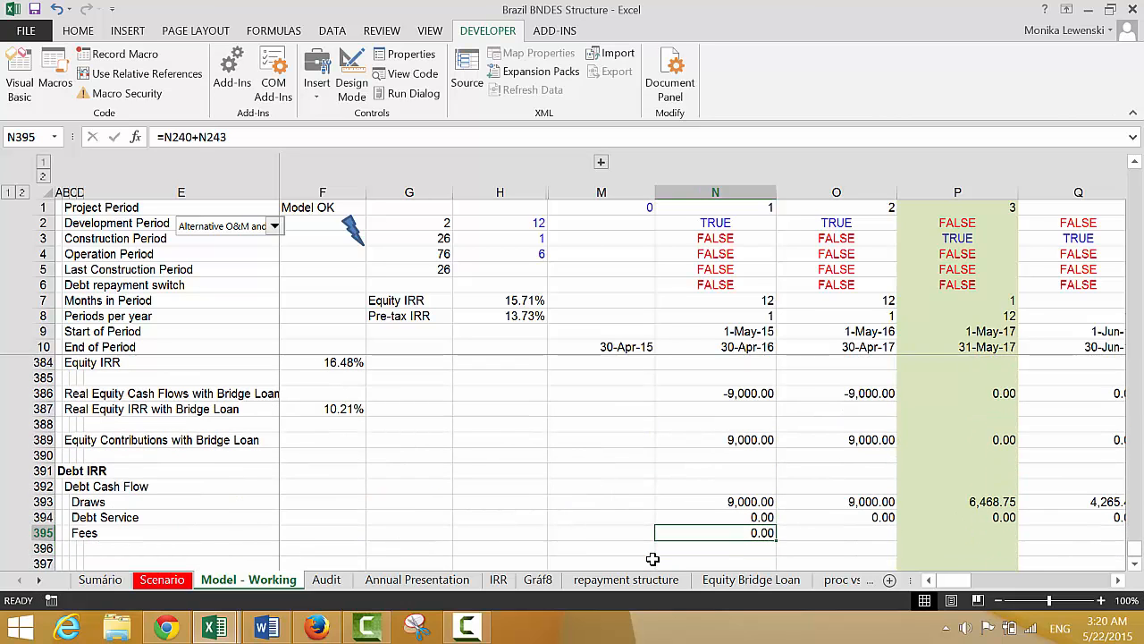
key(ctrl+shift+Right)
key(ctrl+r)
key(Down)
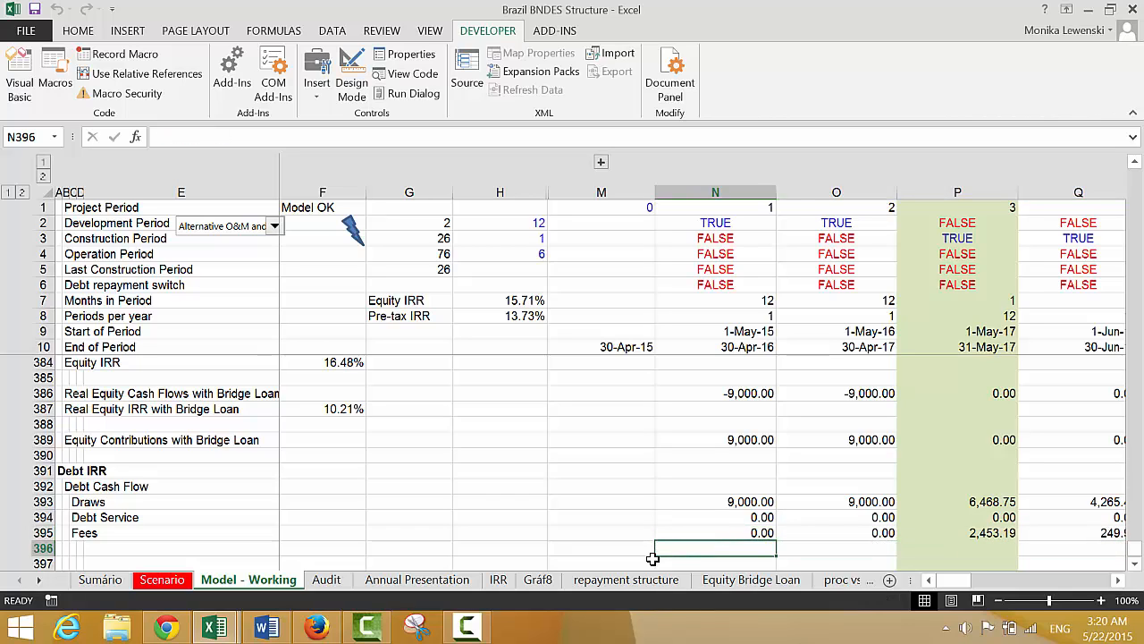
Label D396 as Total, indented beneath the Fees row of the Debt Cash Flow block
key(Left)
key(Left)
key(Left)
key(Left)
key(Left)
key(Left)
key(Left)
key(Left)
key(Right)
key(Right)
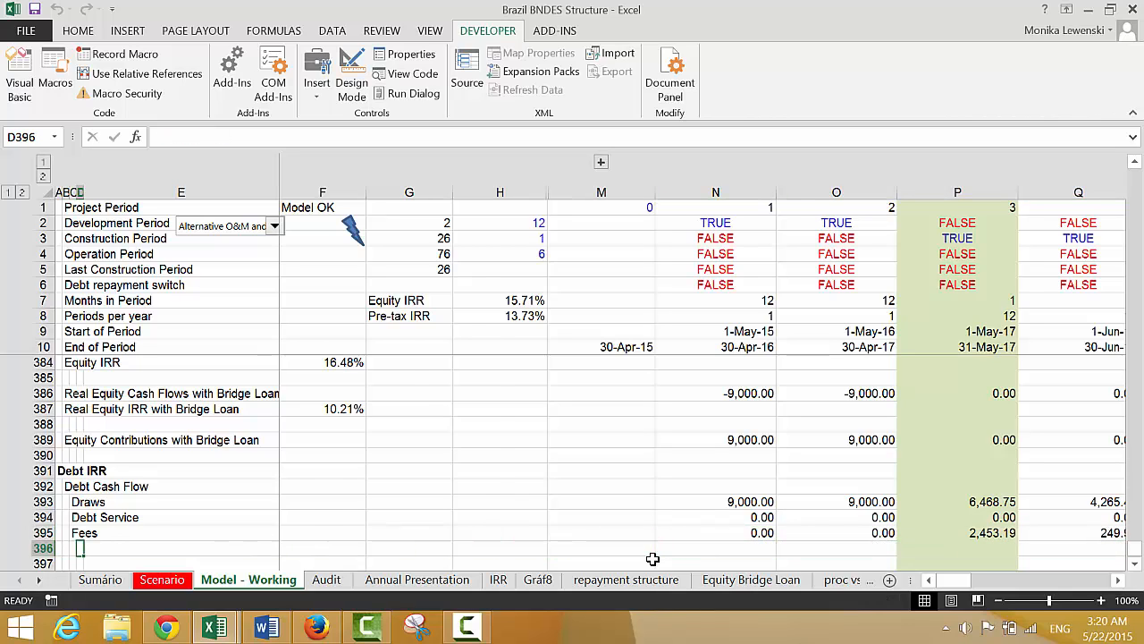
text(Total)
key(Return)
key(Up)
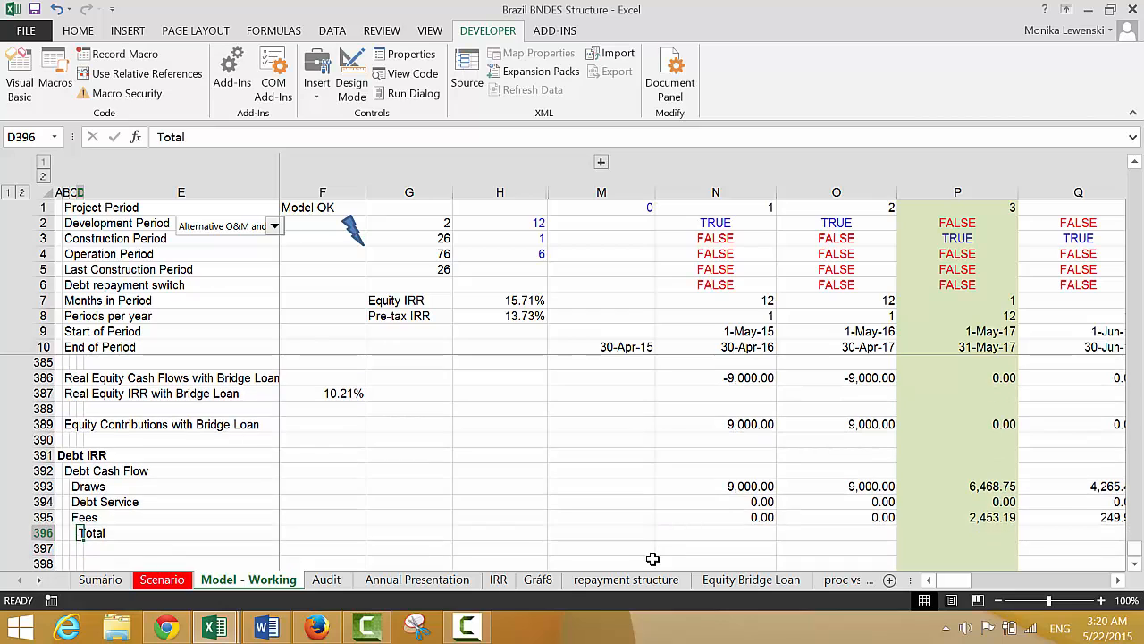
key(Right)
key(Right)
key(Right)
key(Right)
key(Right)
key(Right)
key(Right)
key(Left)
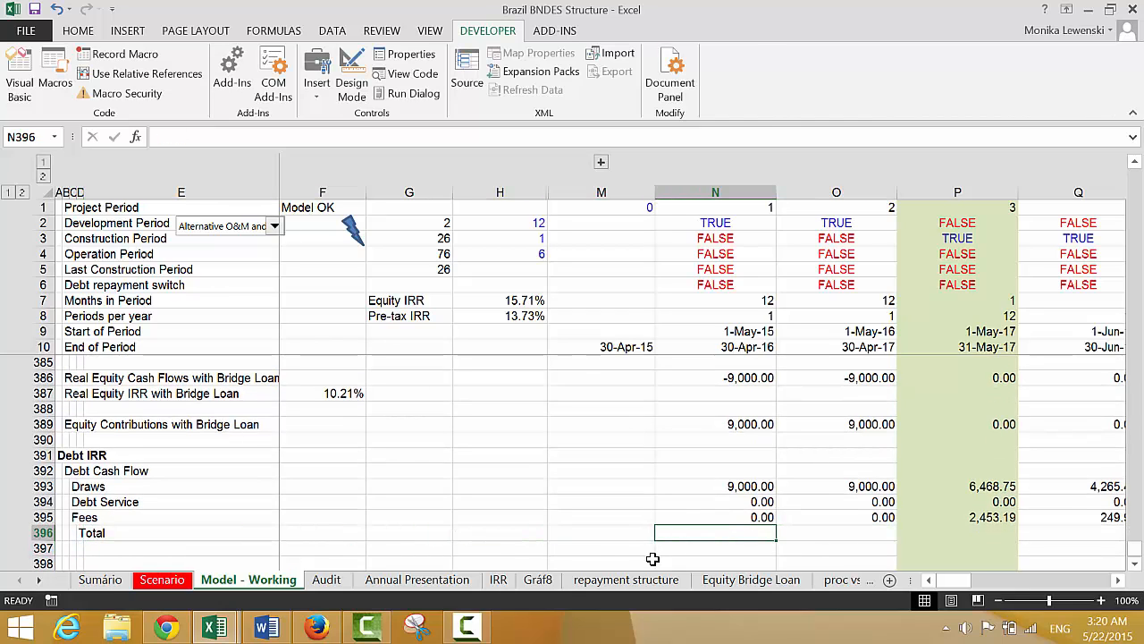
key(Right)
key(Right)
key(Right)
key(Right)
key(Right)
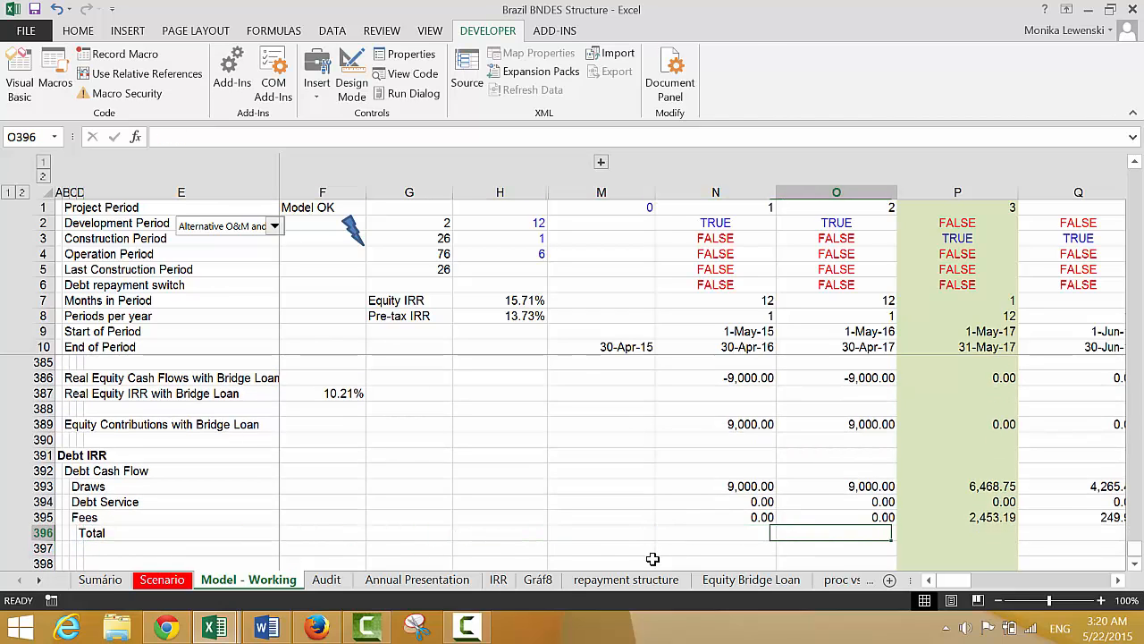
key(Left)
key(Left)
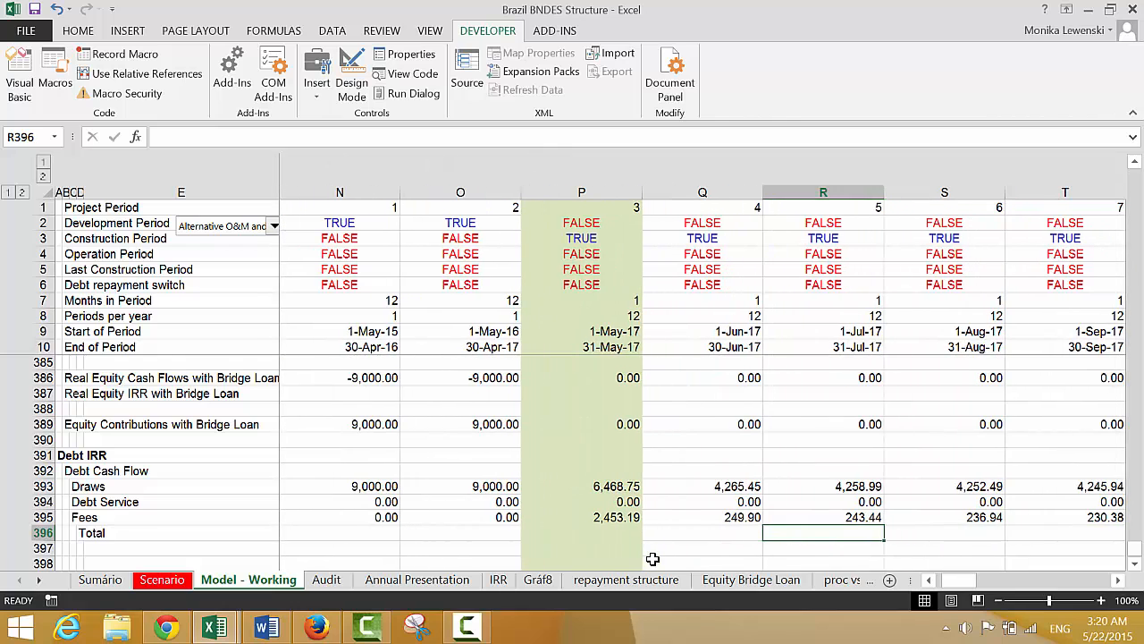
key(ctrl+Left)
key(Right)
key(Right)
key(Right)
key(Right)
key(Right)
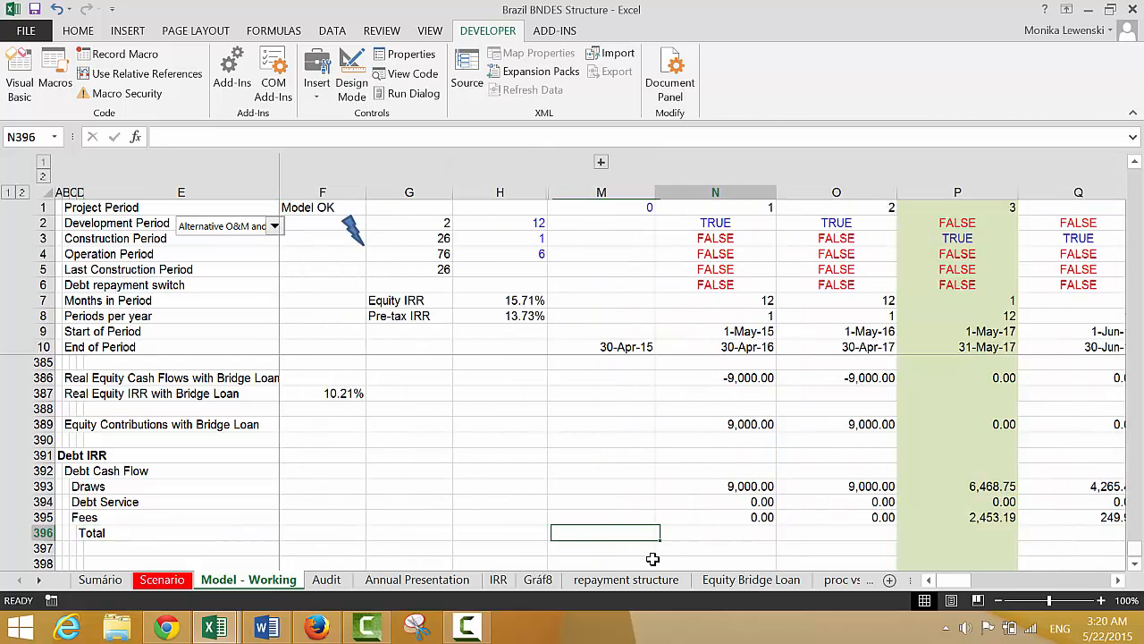
Relink the Draws row to Debt Funding with =N226 in N393 and fill it across all periods
key(Up)
key(Up)
key(Up)
key(Right)
key(Right)
key(Right)
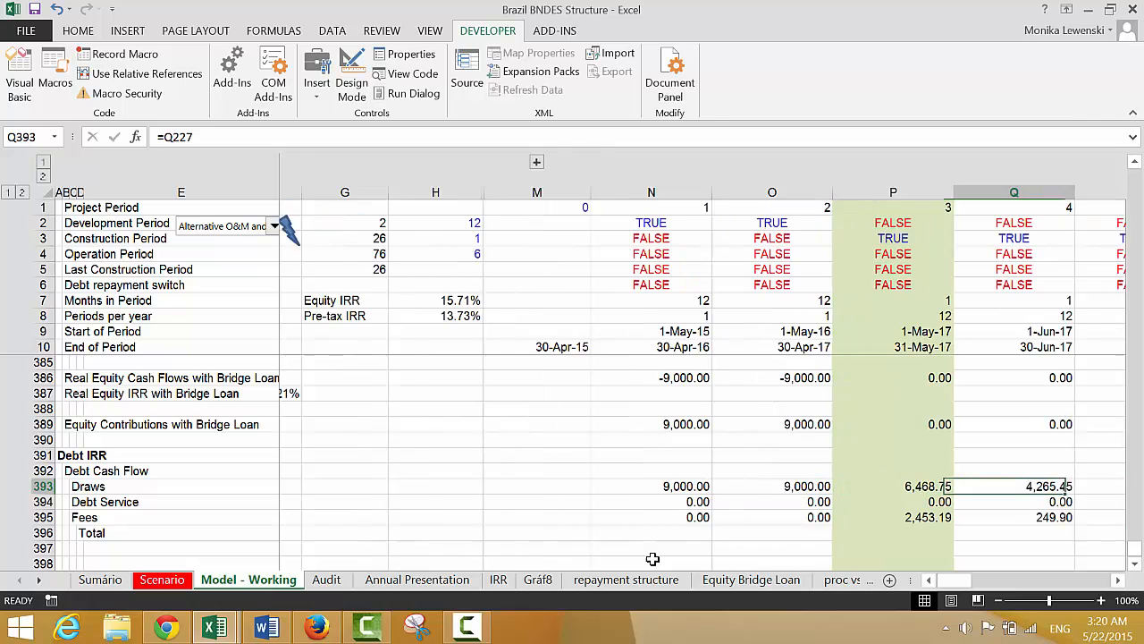
key(Left)
key(Left)
key(Left)
key(Left)
key(Left)
key(Right)
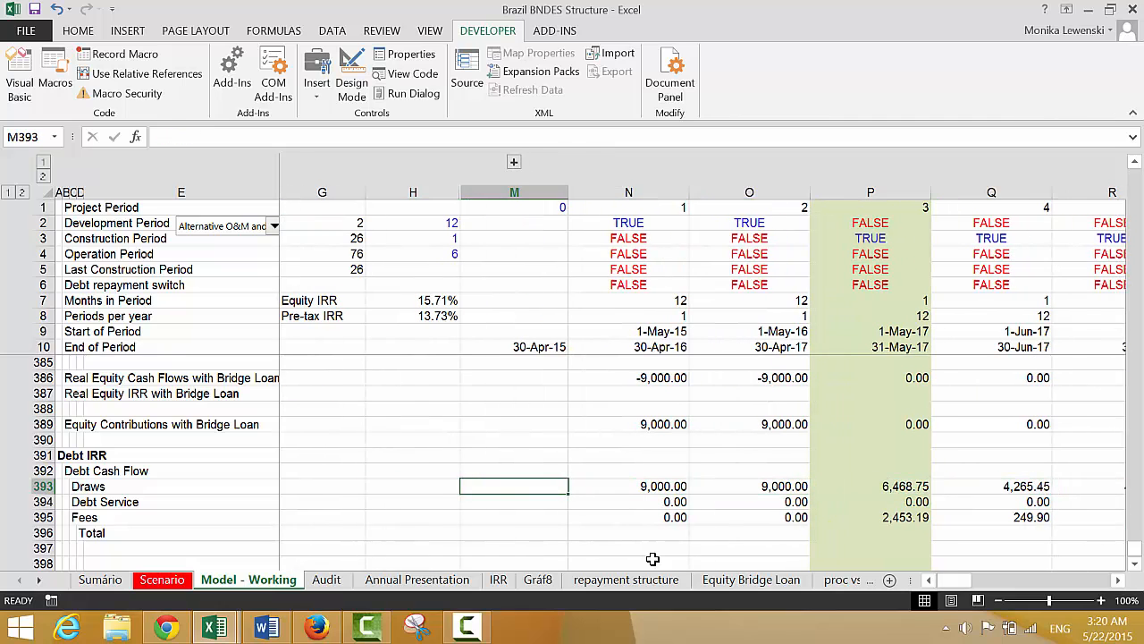
key(Right)
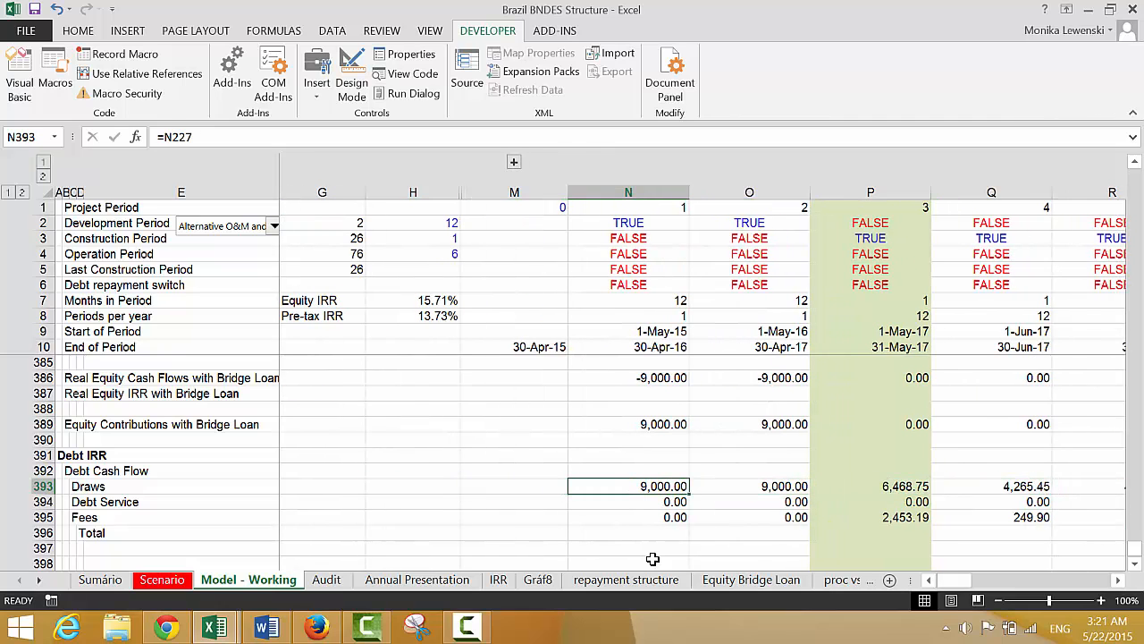
text(=)
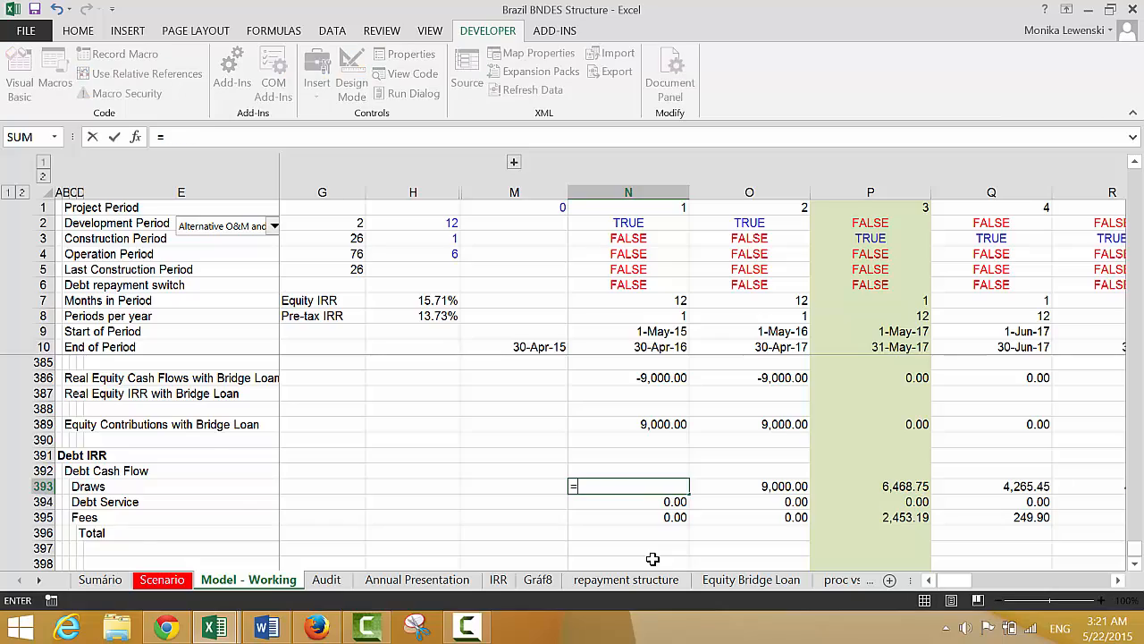
key(Up)
key(Up)
key(Up)
key(Up)
key(Up)
key(Up)
key(Up)
key(Up)
key(Up)
key(Up)
key(Up)
key(Up)
key(Up)
key(Up)
key(Up)
key(Up)
key(Up)
key(Up)
key(Up)
key(Up)
key(Up)
key(Up)
key(Up)
key(Up)
key(Up)
key(Up)
key(Up)
key(Up)
key(Up)
key(Up)
key(Up)
key(Up)
key(Up)
key(Up)
key(Up)
key(Up)
key(Up)
key(Up)
key(Up)
key(Up)
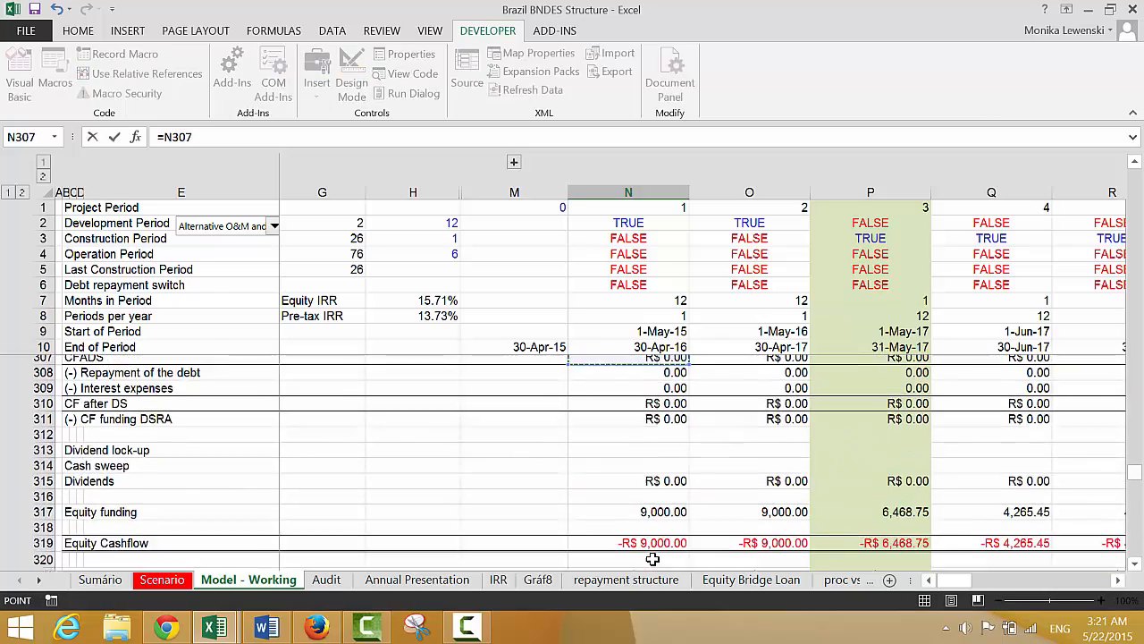
key(Up)
key(Up)
key(Up)
key(Up)
key(Up)
key(Up)
key(Up)
key(Up)
key(Up)
key(Up)
key(Up)
key(Up)
key(Up)
key(Up)
key(Up)
key(Up)
key(Up)
key(Up)
key(Up)
key(Up)
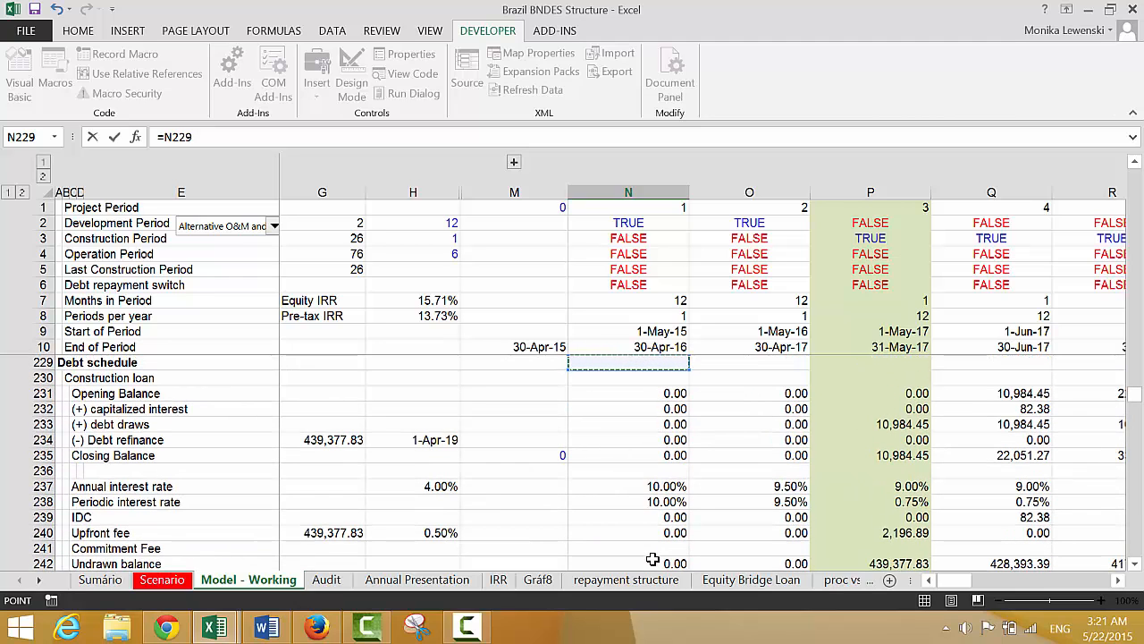
key(Up)
key(Up)
key(Up)
key(Up)
key(Up)
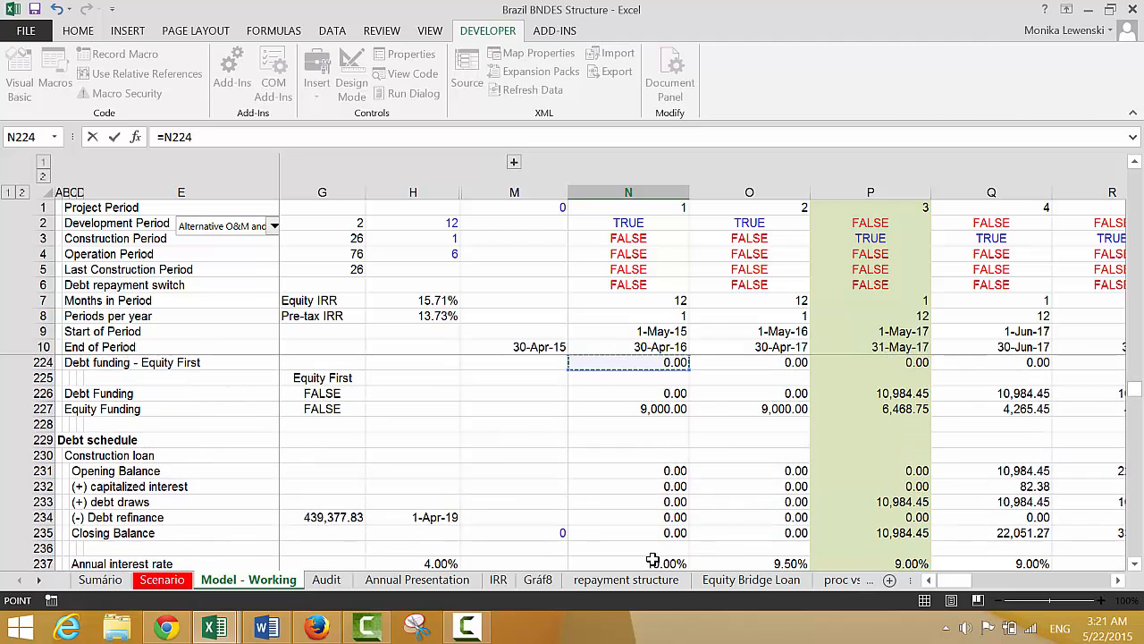
key(Down)
key(Down)
key(Down)
key(Escape)
key(Up)
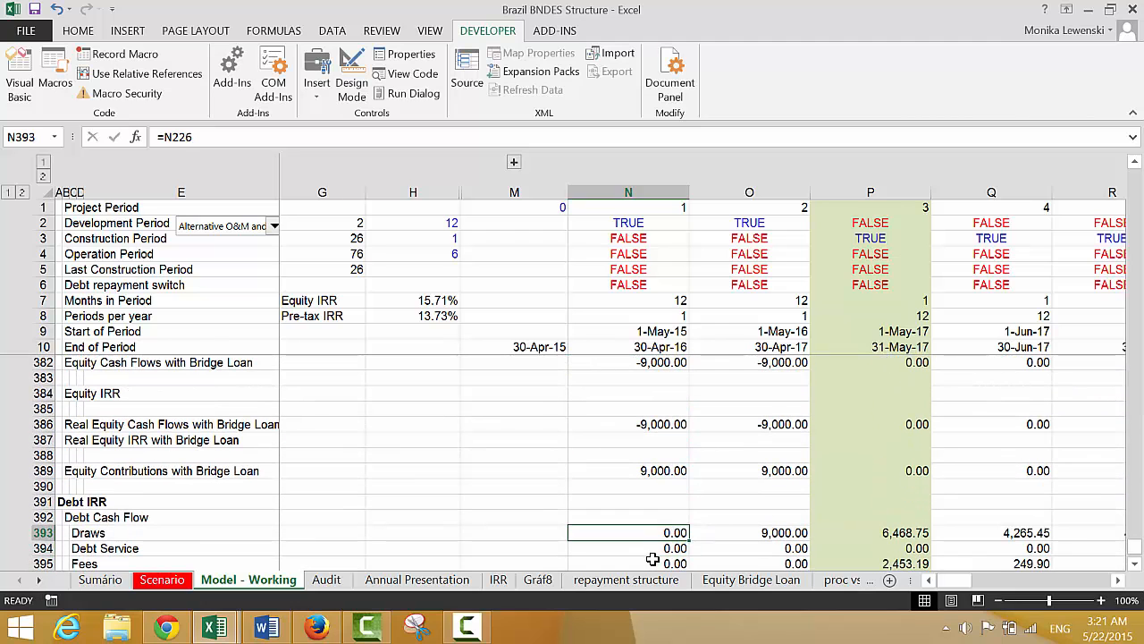
Enter =N395+N394-N393 in N396 to total fees and debt service less draws
key(Down)
key(Down)
key(Down)
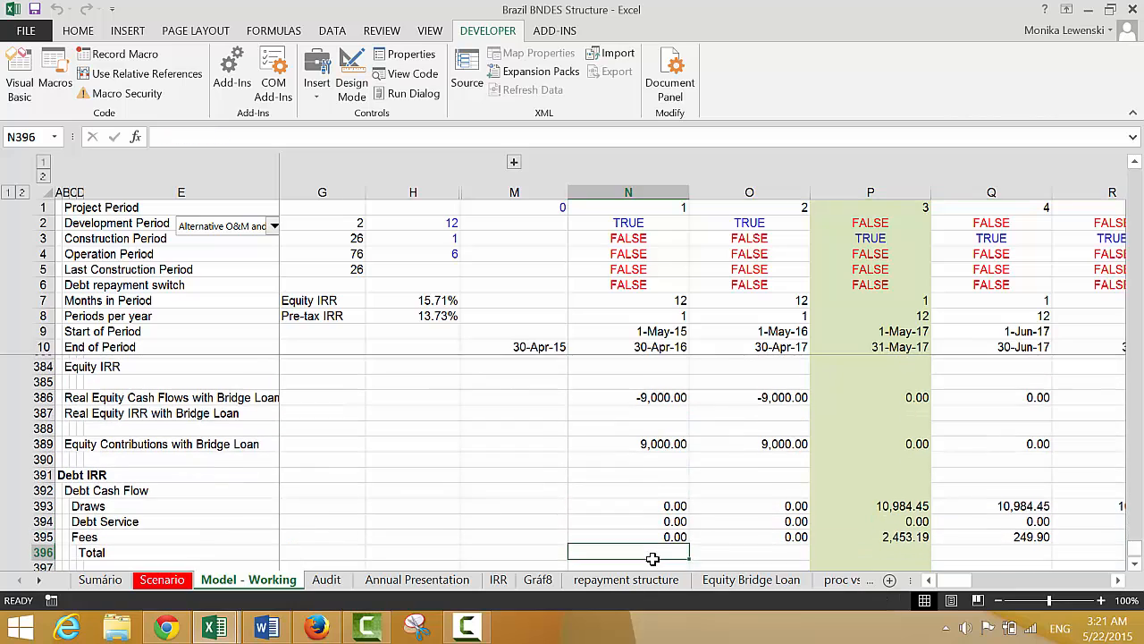
text(=)
key(Up)
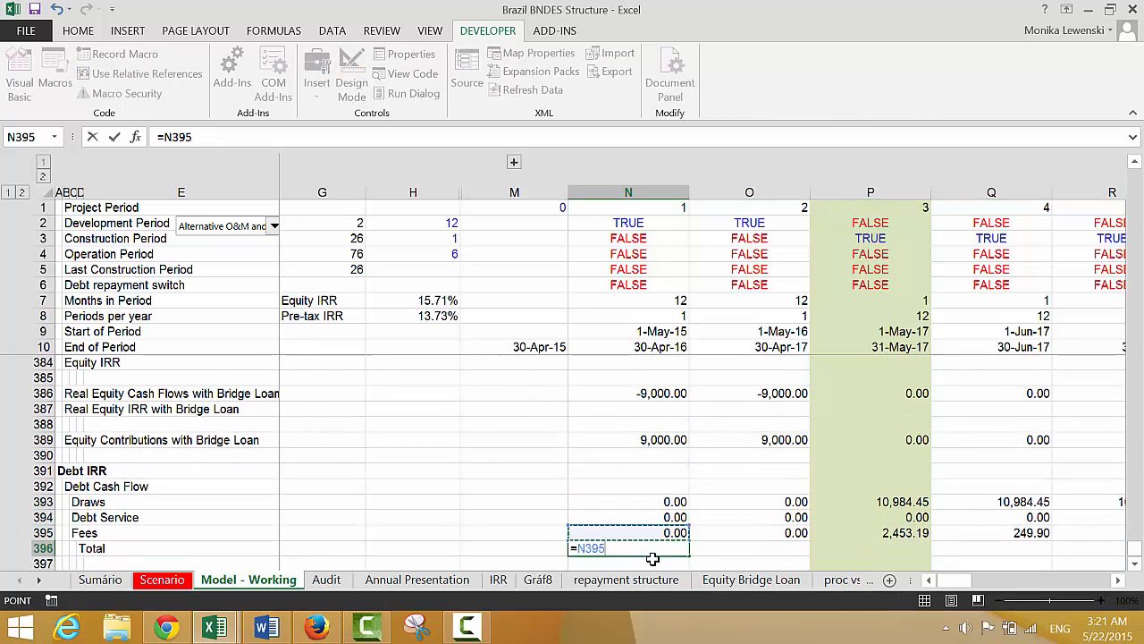
text(+)
key(Up)
key(Up)
text(+)
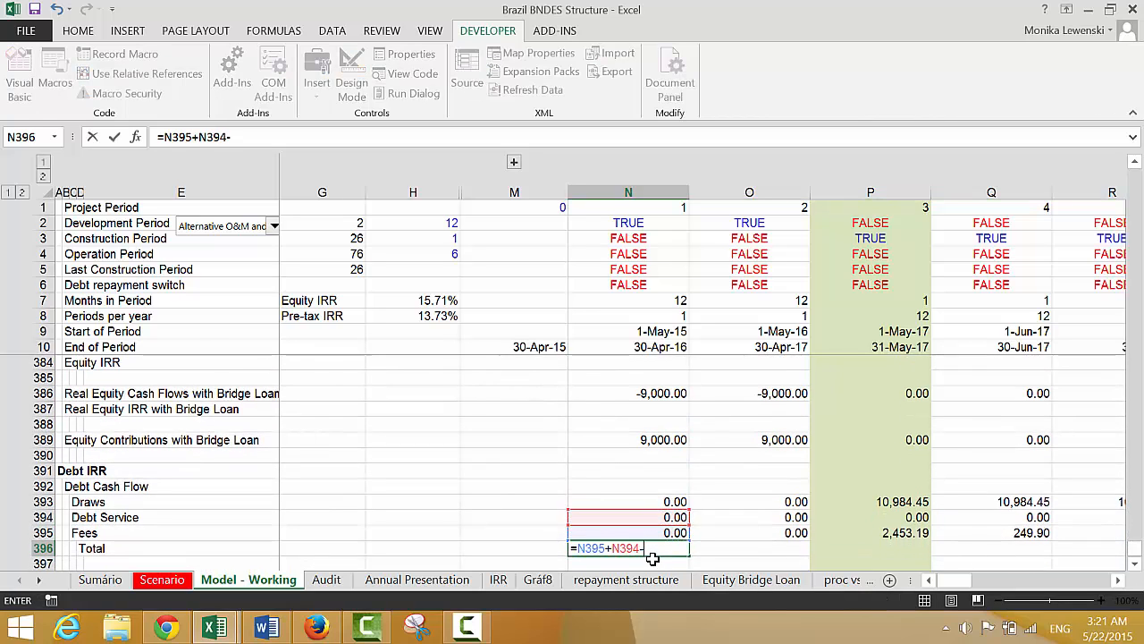
key(Up)
key(Up)
key(Up)
key(Return)
Fill the debt cash flow Total formula from N396 across all periods
key(Up)
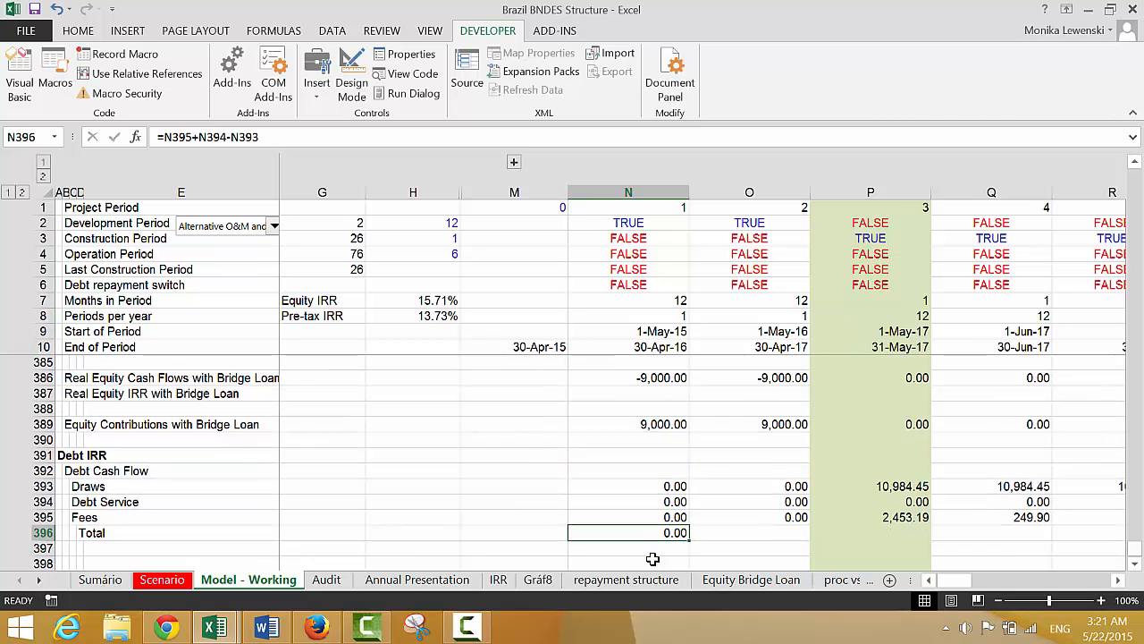
key(ctrl+shift+Right)
key(ctrl+r)
key(Down)
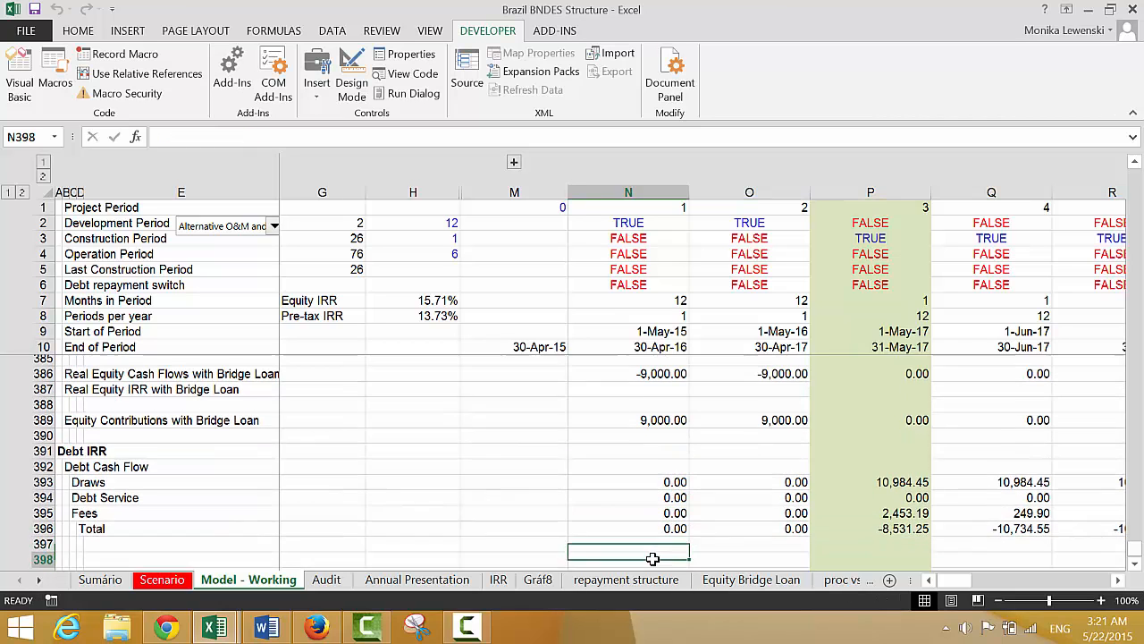
Extend the debt cash flow Total formula in N396 by subtracting a negligible constant of .000000000000000000001
key(Up)
key(F2)
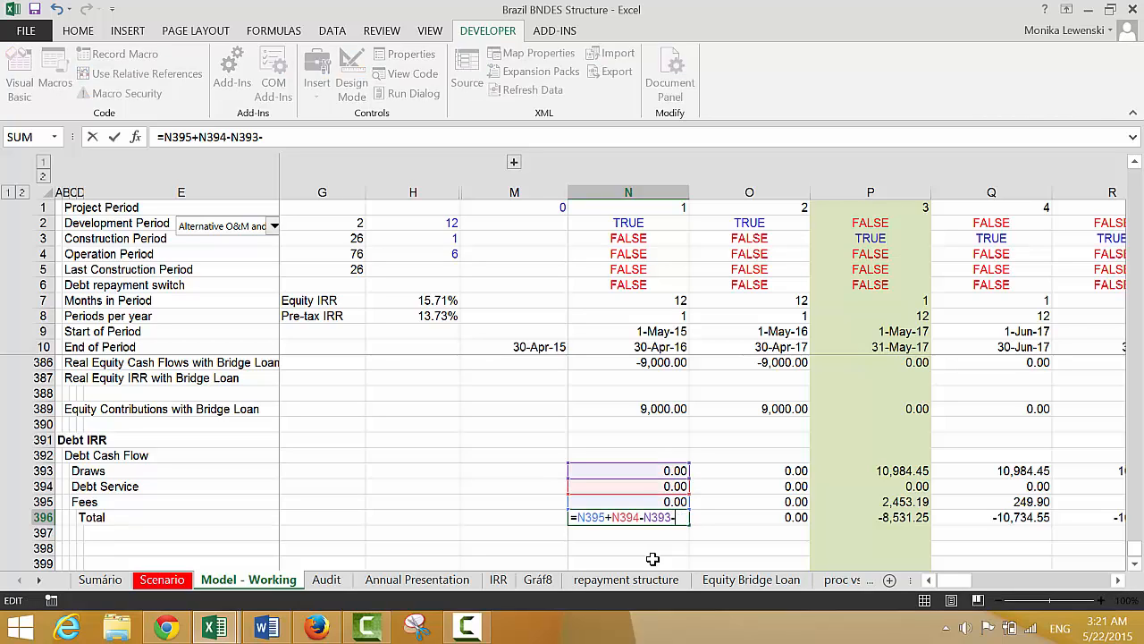
text(-.000000000000000000001)
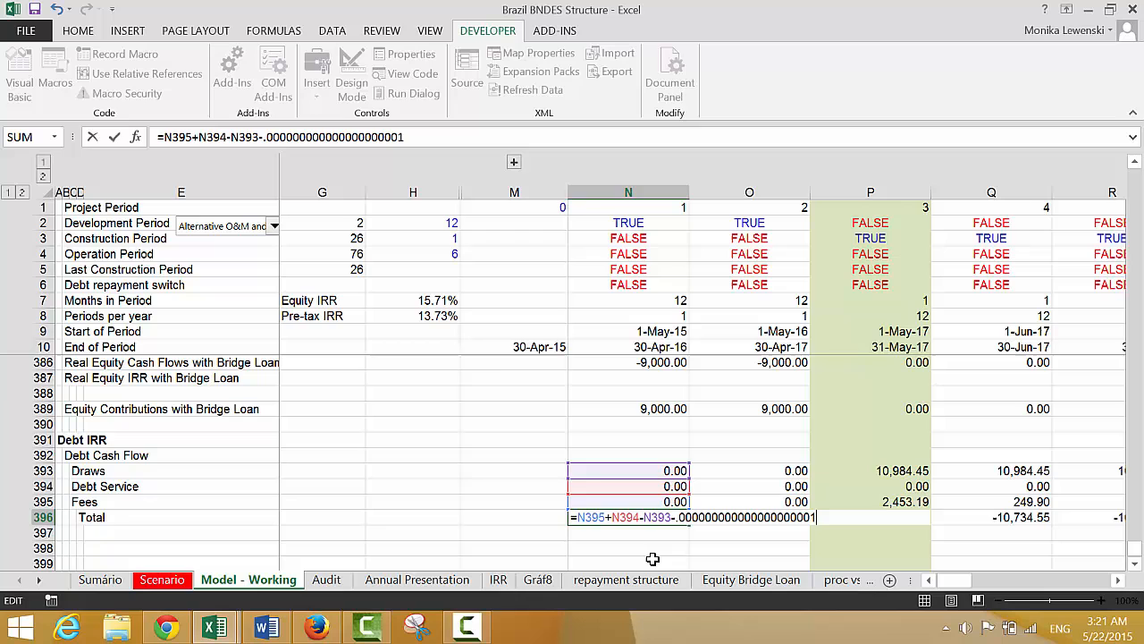
key(Return)
key(Down)
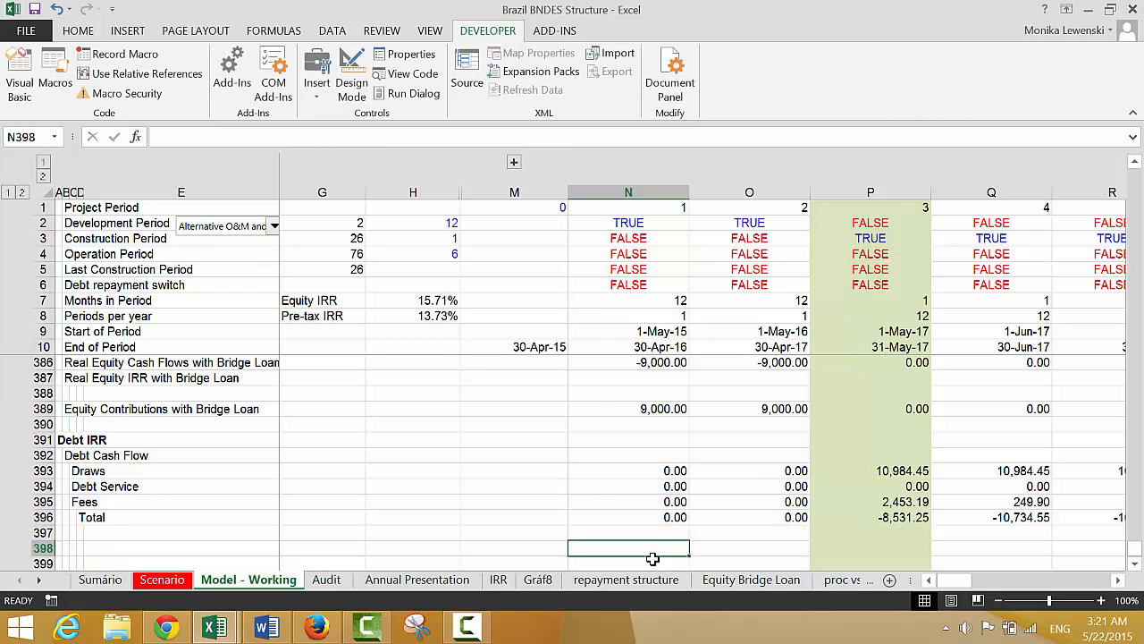
Label D398 as Debt IRR, leaving one blank row beneath the debt cash flow Total
key(Left)
key(Left)
key(Left)
key(Left)
key(Left)
key(Left)
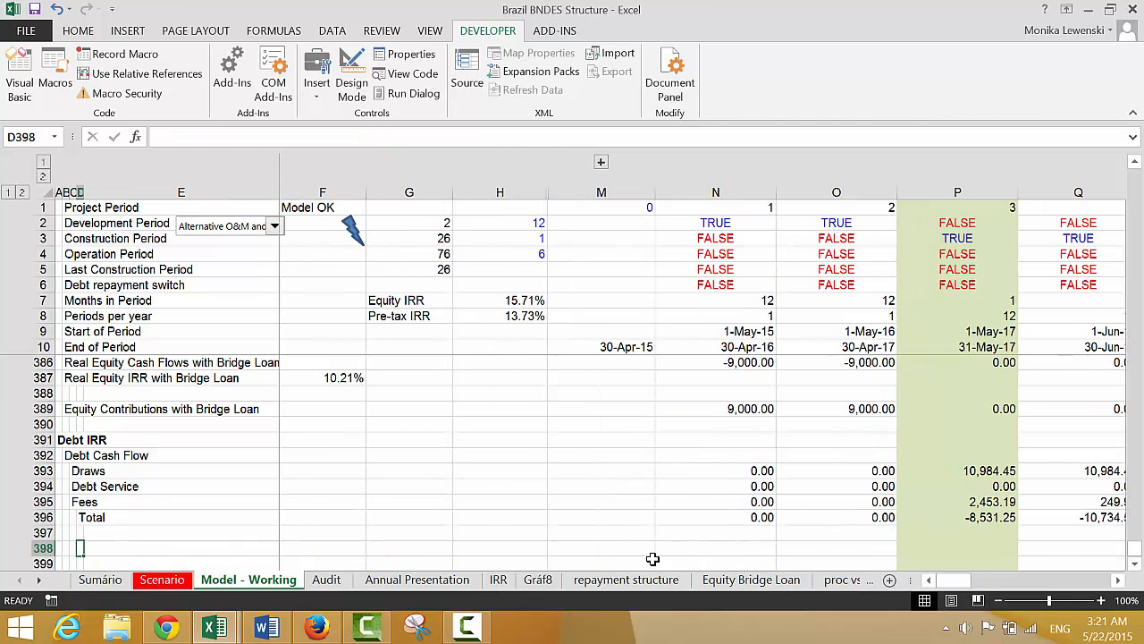
text(Debt)
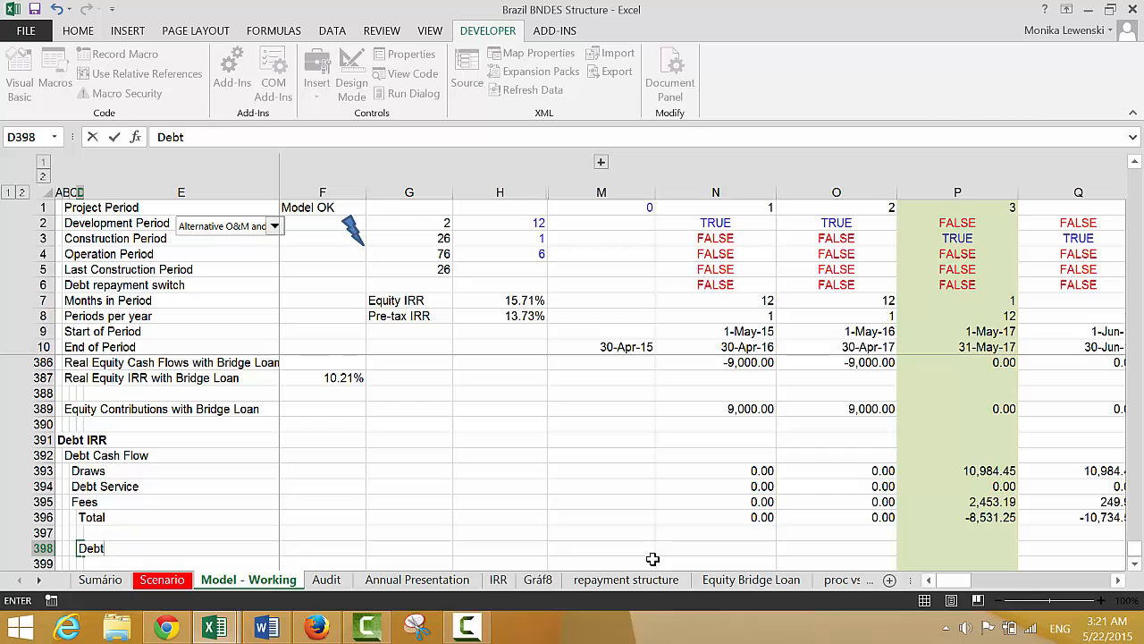
text(IRR)
key(Return)
key(Up)
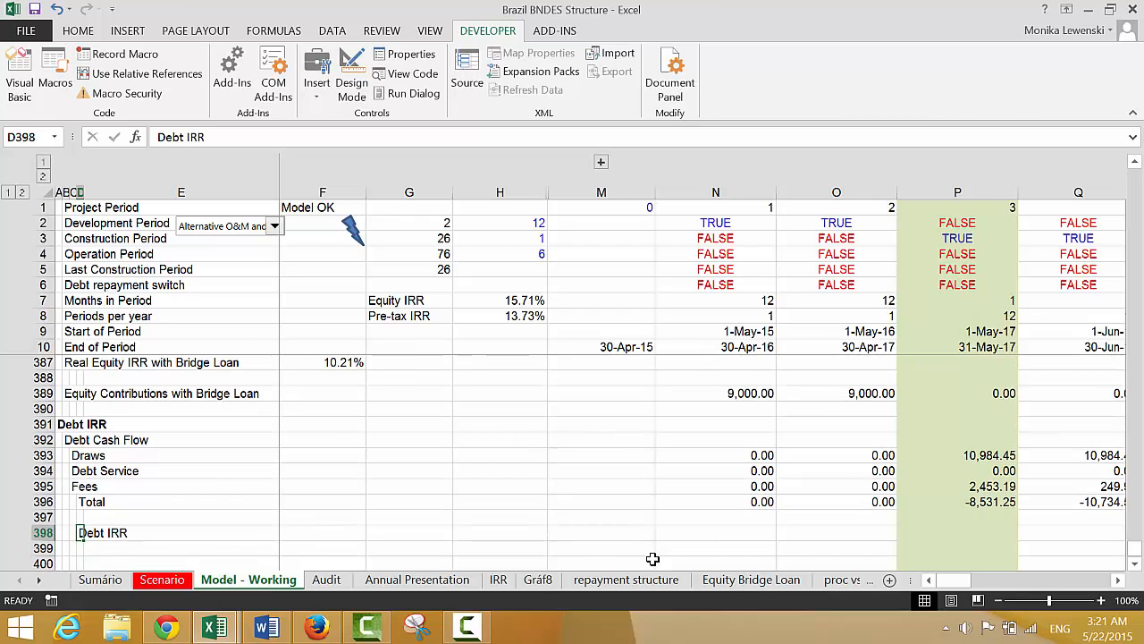
Calculate the debt IRR in F398 with =XIRR(N396:HE396,N10:HE10), using the total cash flows and period-end dates
key(Right)
key(Right)
text(=xirr()
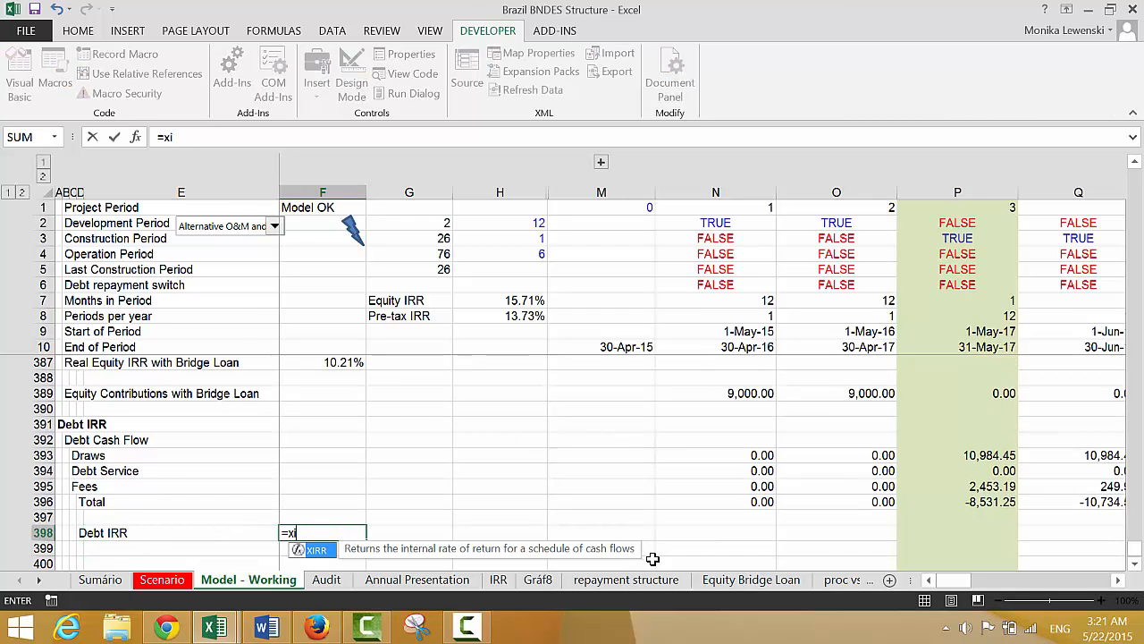
key(Up)
key(Up)
key(Right)
key(Right)
key(Right)
key(Right)
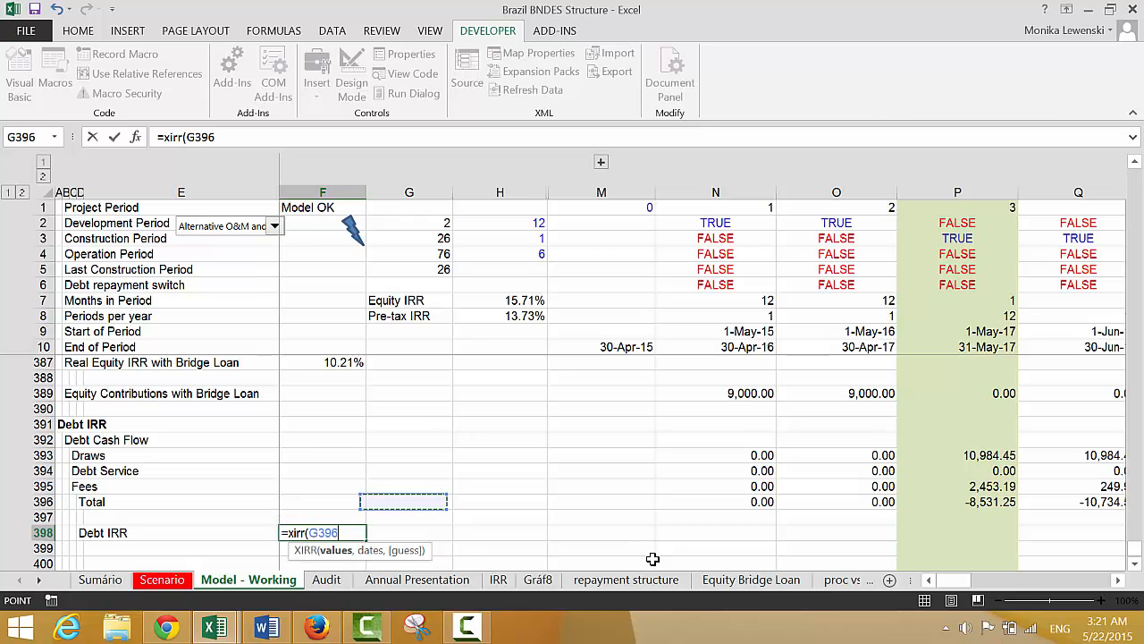
key(ctrl+shift+Right)
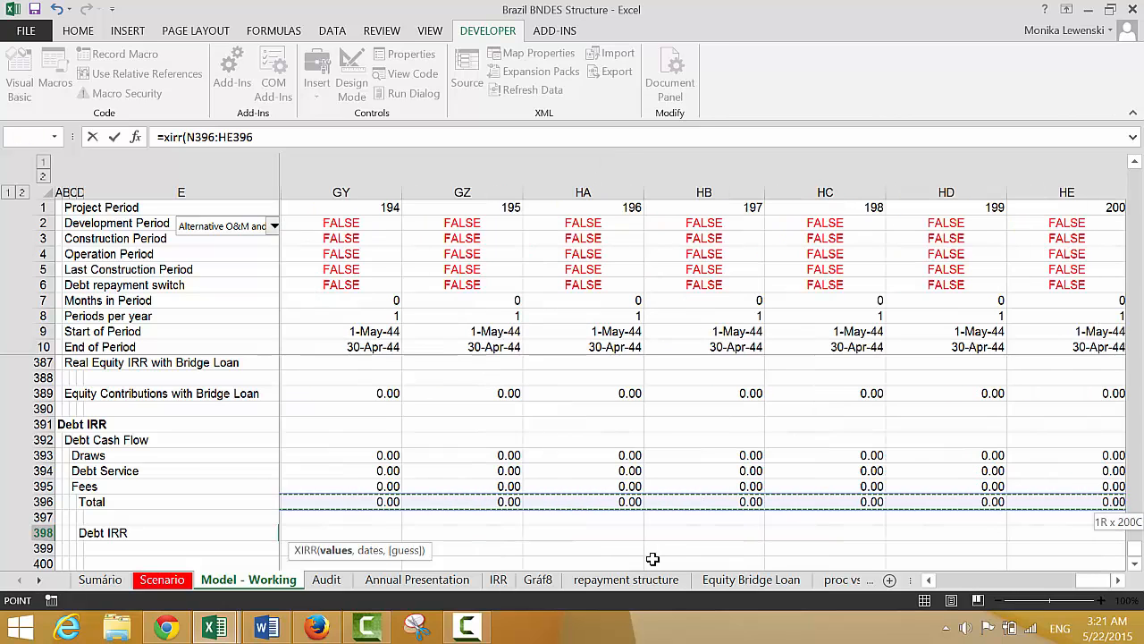
text(,)
key(Right)
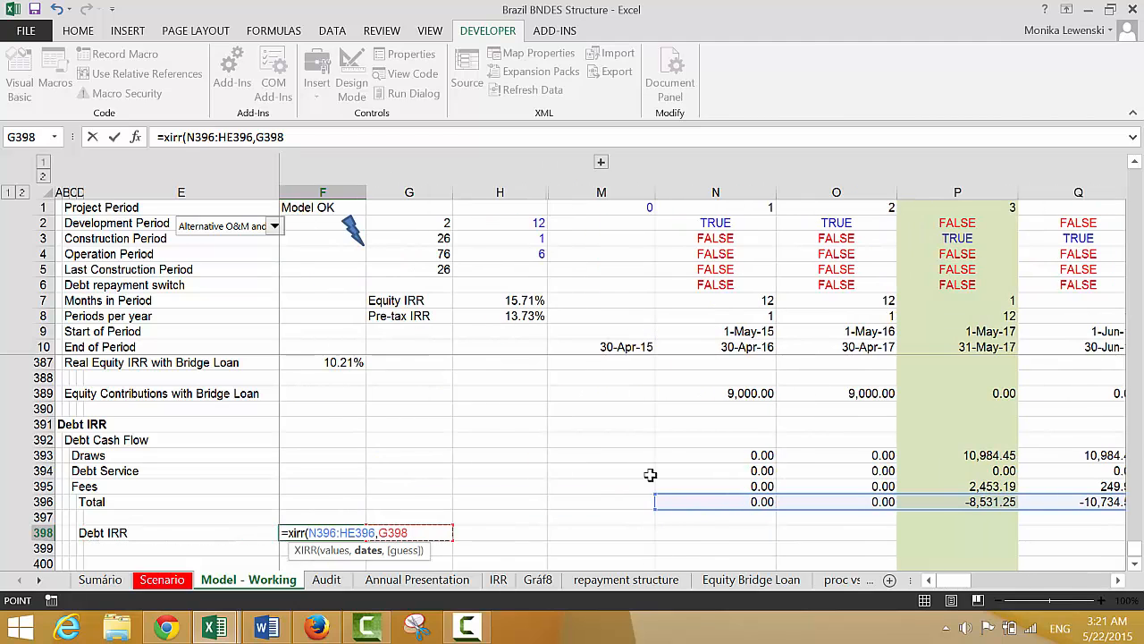
click(737, 347)
key(ctrl+shift+Right)
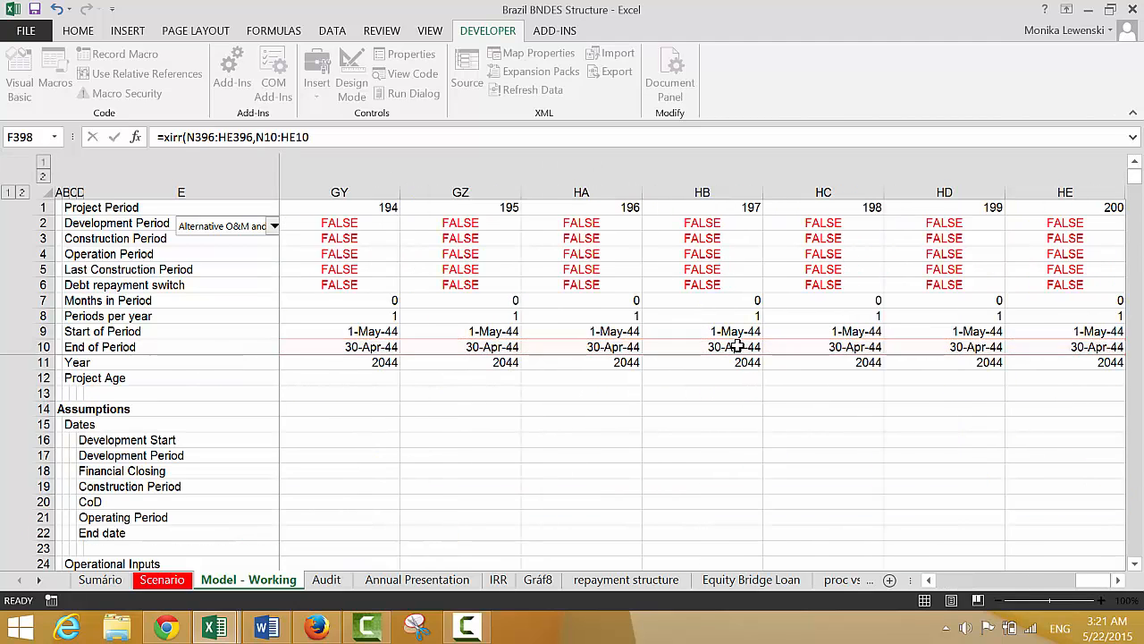
key(Return)
key(Up)
key(Left)
key(Right)
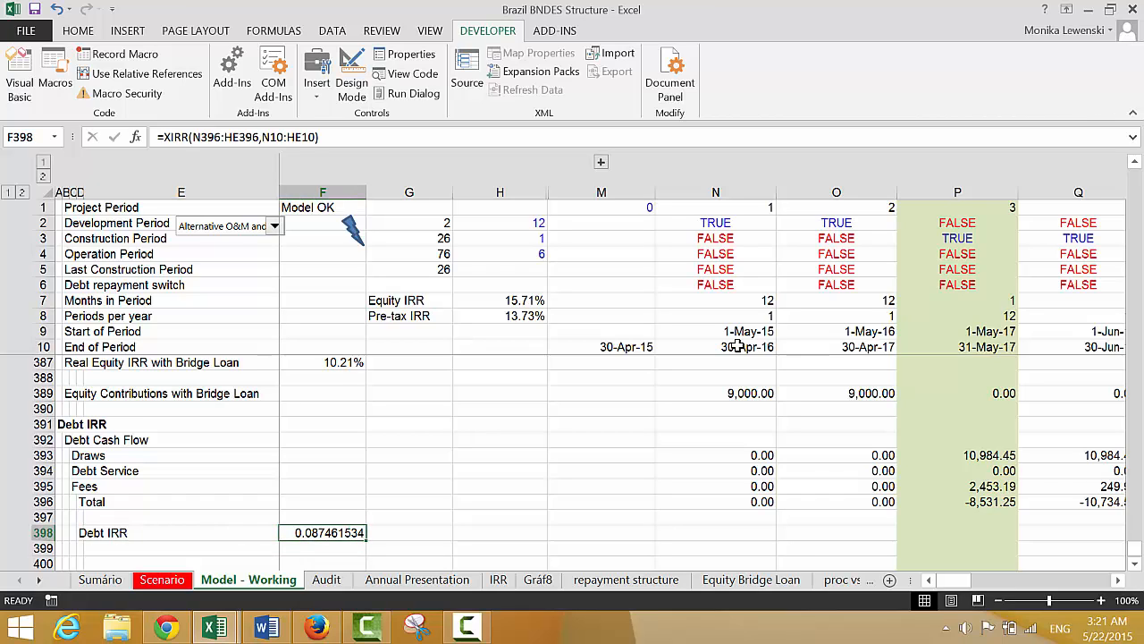
Format the debt IRR in F398 as a percentage with two decimals
key(ctrl+shift+5)
key(alt+h)
key(0)
key(alt+h)
key(0)
key(Left)
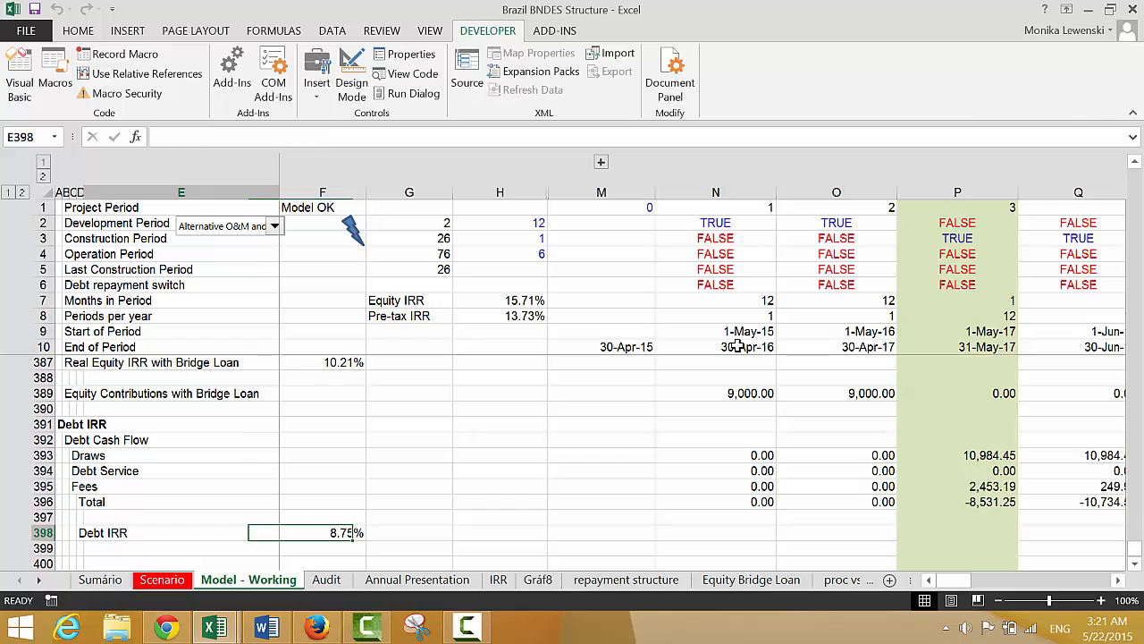
Insert a new row at row 397, directly beneath the debt cash flow Total
key(Down)
key(Up)
key(Up)
key(Left)
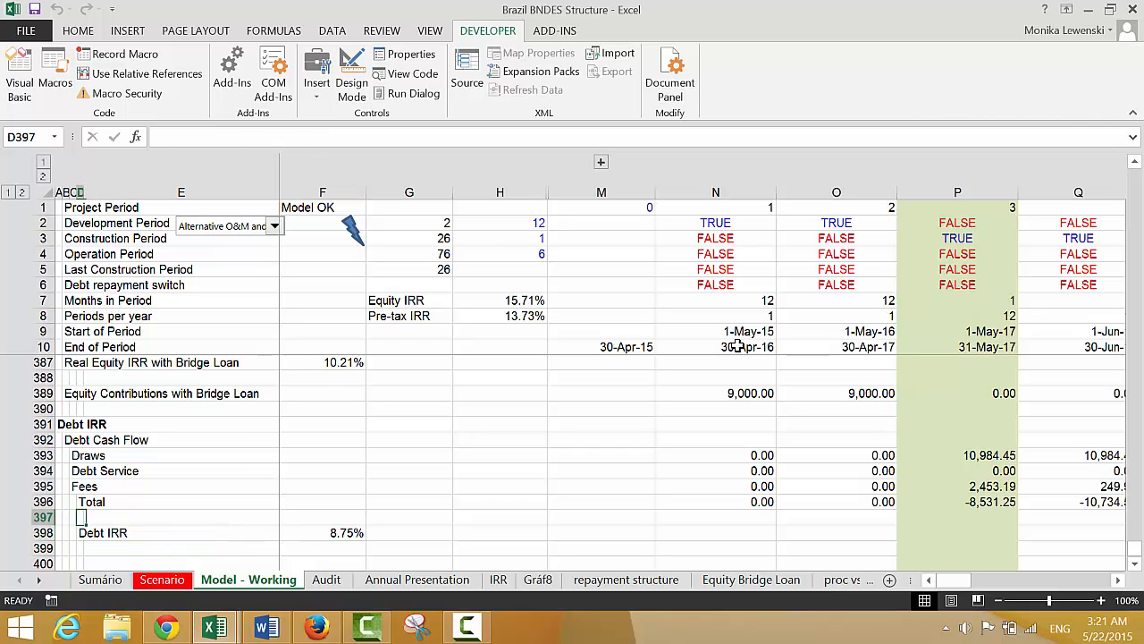
key(shift+space)
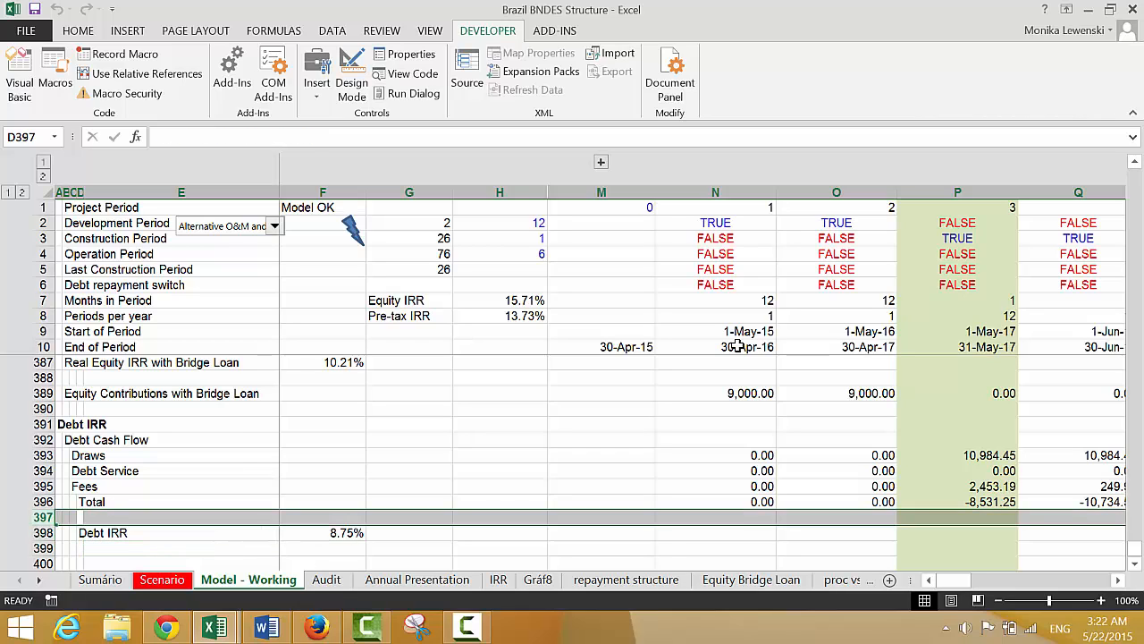
key(ctrl+shift+plus)
key(Left)
key(Right)
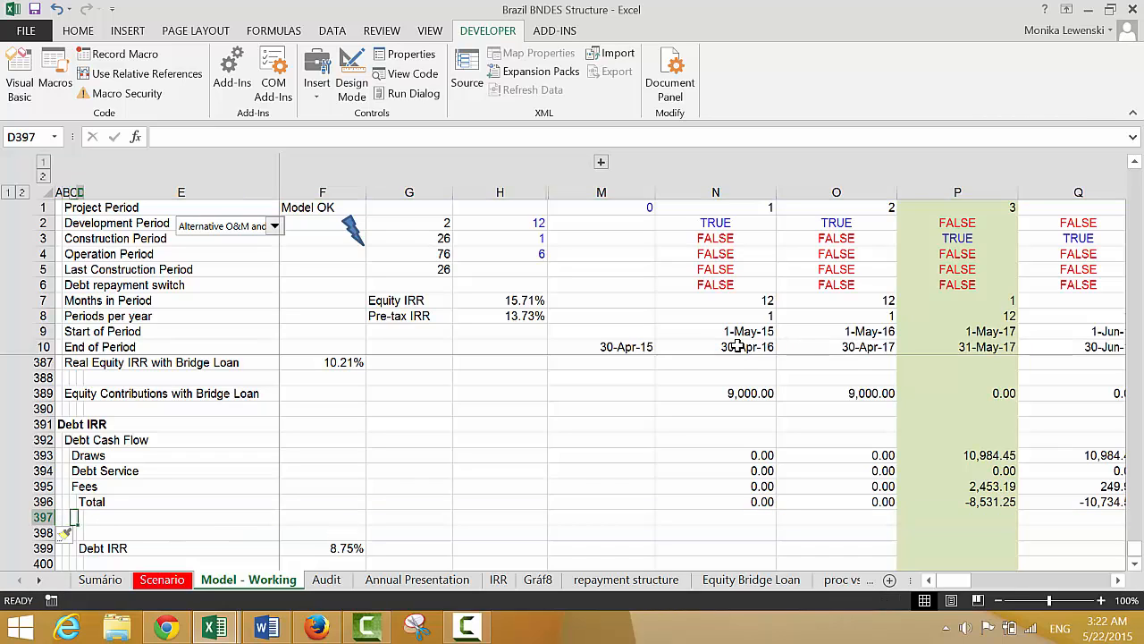
Label D397 as Real Cash Flow
text(R)
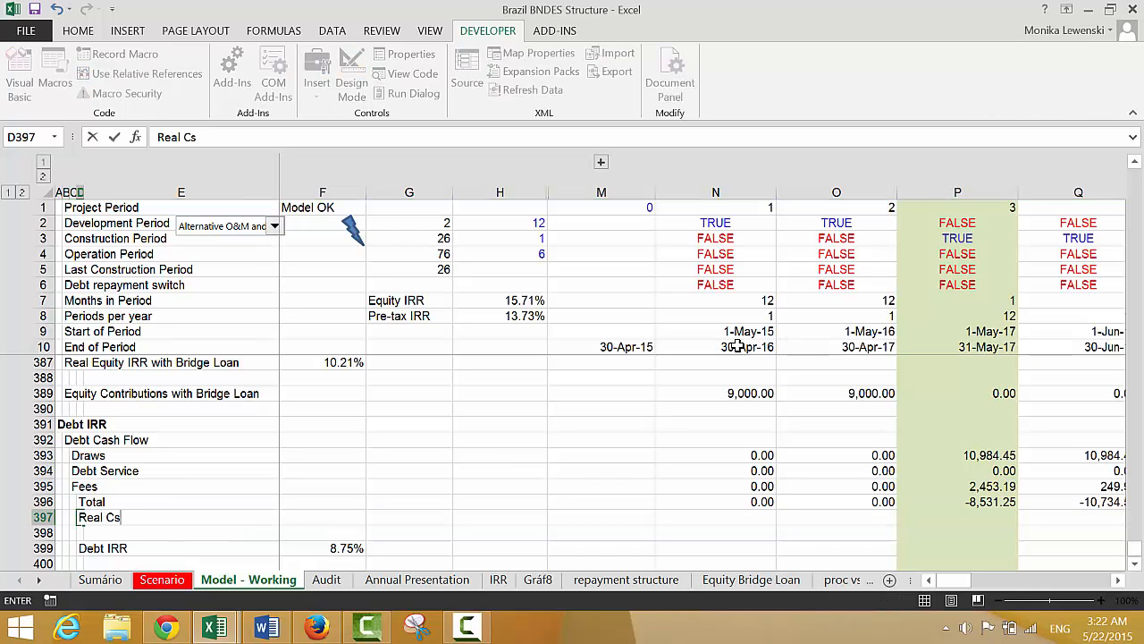
text(eal Cs)
key(BackSpace)
text(ash Flow)
key(Return)
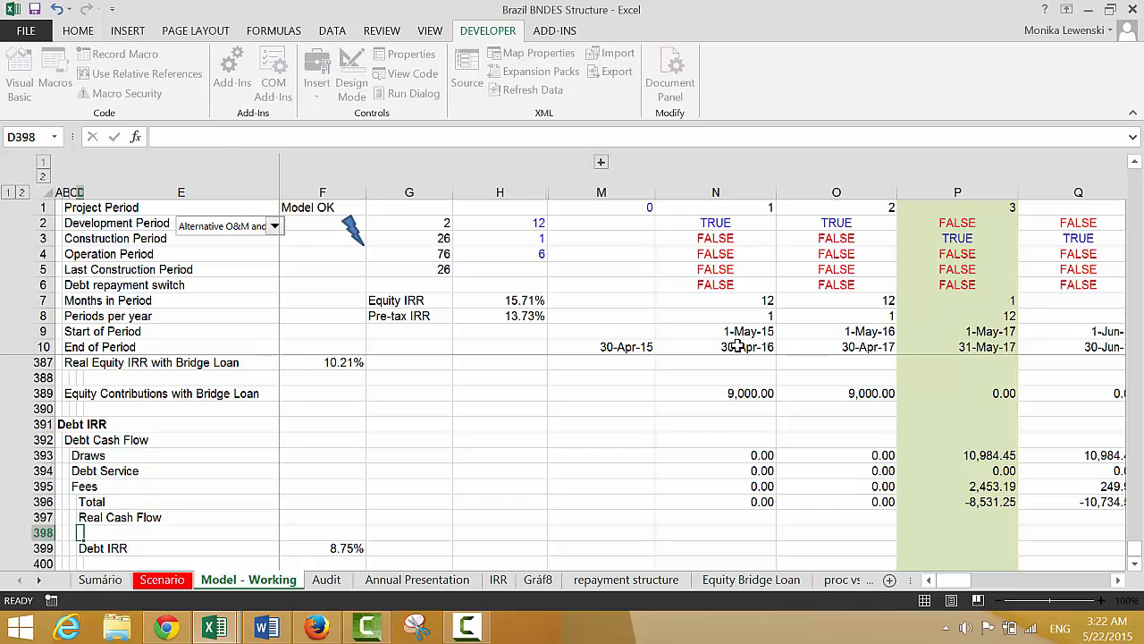
Enter =N396/N132 in N397 to deflate the total debt cash flow by the operating costs' Inflation Index
key(Up)
key(Right)
key(Right)
key(Right)
key(Right)
key(Right)
key(Right)
text(=)
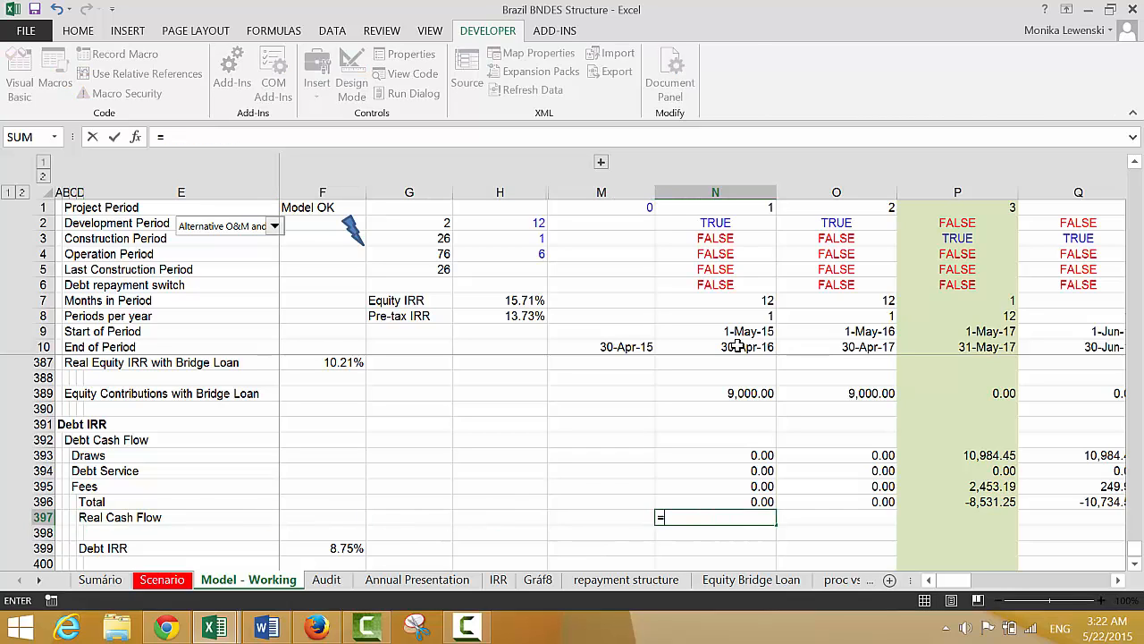
key(Up)
text(/)
key(Up)
key(Up)
key(Up)
key(Up)
key(Up)
key(Up)
key(Up)
key(Up)
key(Up)
key(Up)
key(Up)
key(Up)
key(Up)
key(Up)
key(Up)
key(Up)
key(Up)
key(Up)
key(Up)
key(Up)
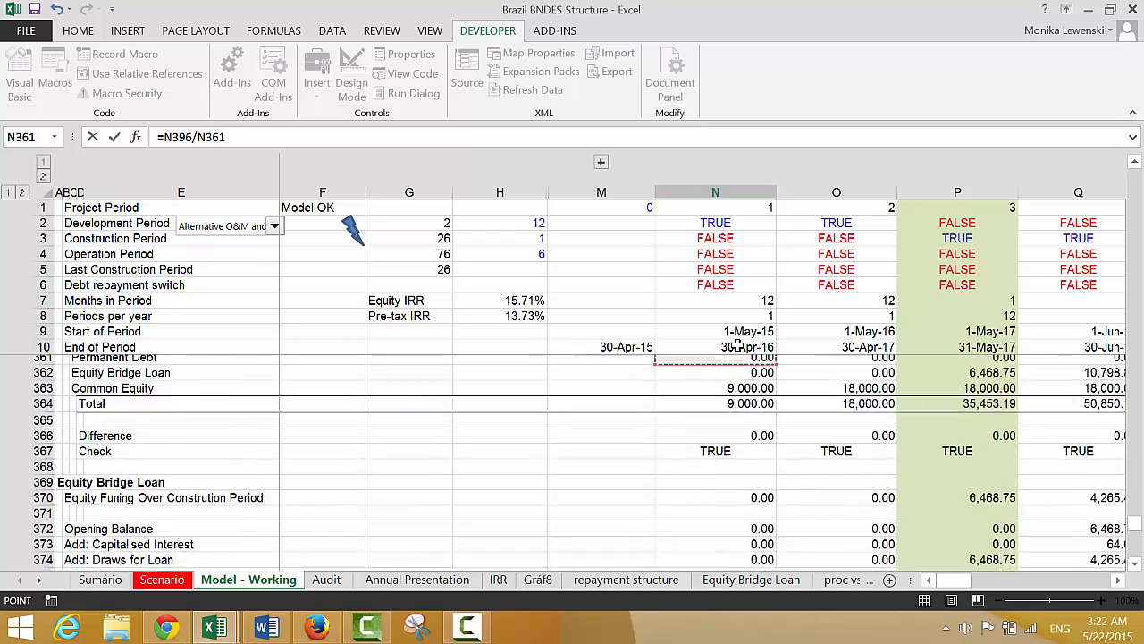
key(Up)
key(Up)
key(Up)
key(Up)
key(Up)
key(Up)
key(Up)
key(Up)
key(Up)
key(Up)
key(Up)
key(Up)
key(Up)
key(Up)
key(Up)
key(Up)
key(Up)
key(Up)
key(Up)
key(Up)
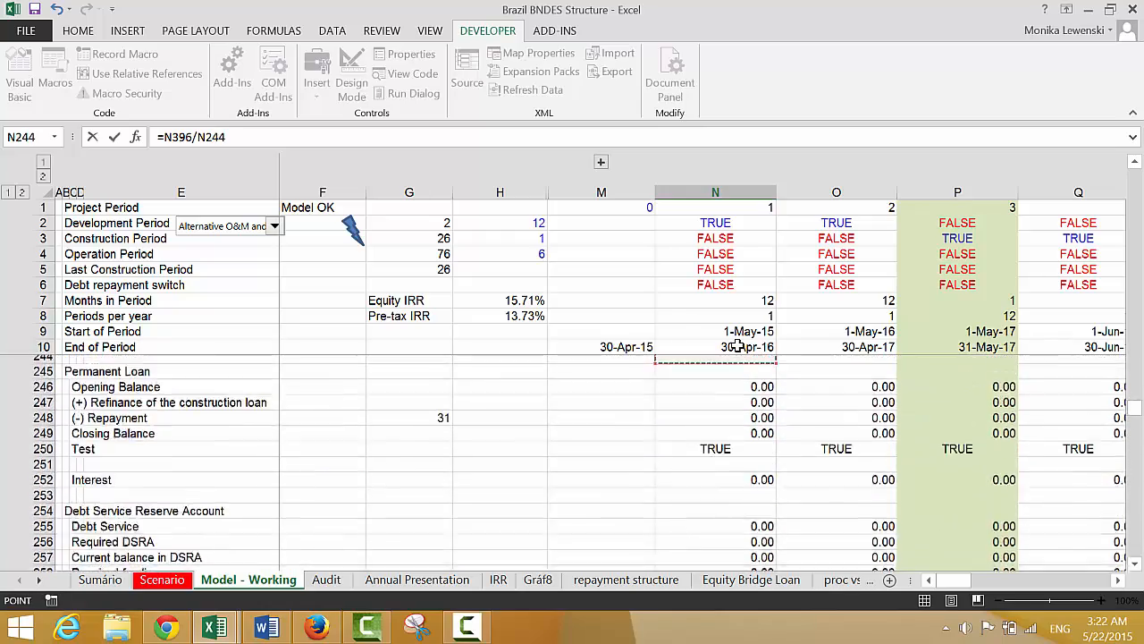
key(Page_Up)
key(Page_Up)
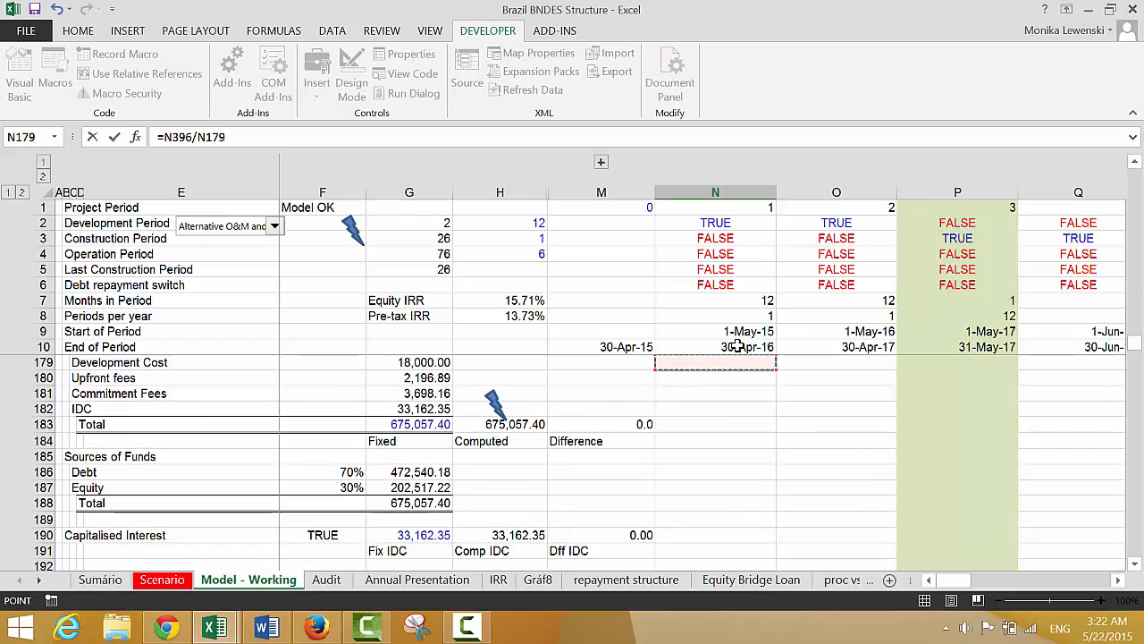
key(Page_Down)
key(Page_Down)
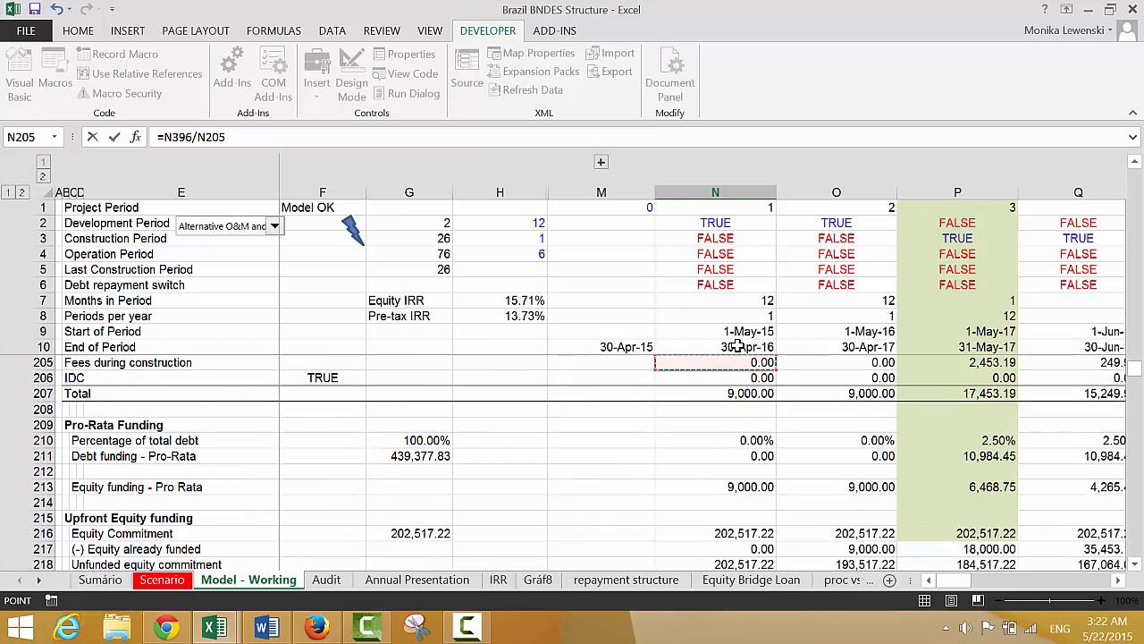
key(Page_Up)
key(Page_Up)
key(Page_Up)
key(Page_Up)
key(Page_Down)
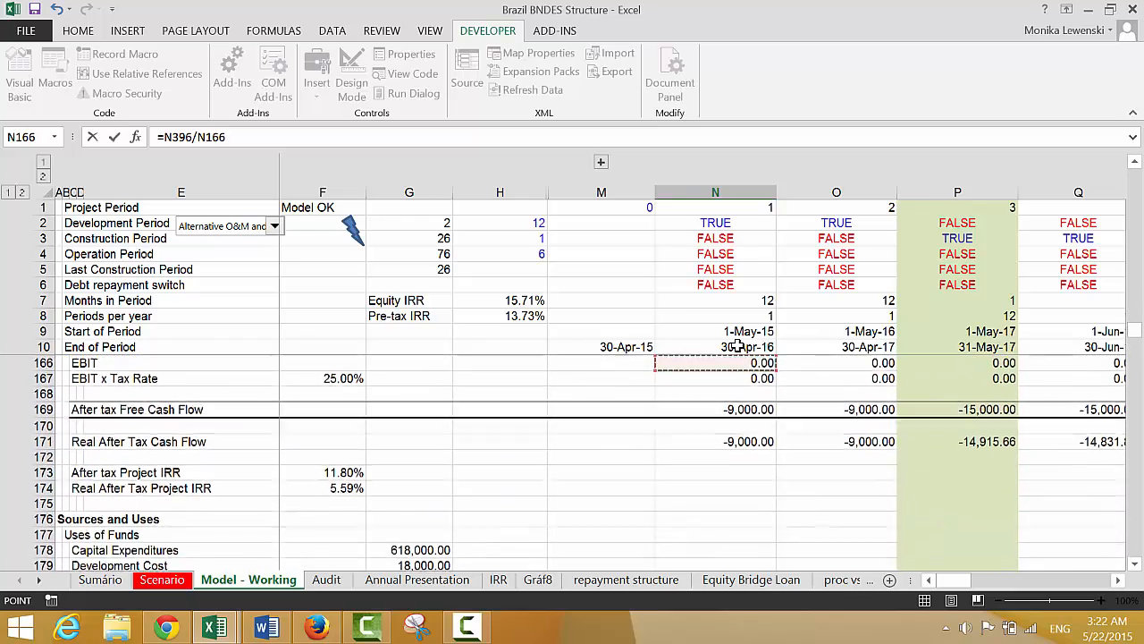
key(Page_Up)
key(Page_Up)
key(Page_Up)
key(Page_Up)
key(Page_Up)
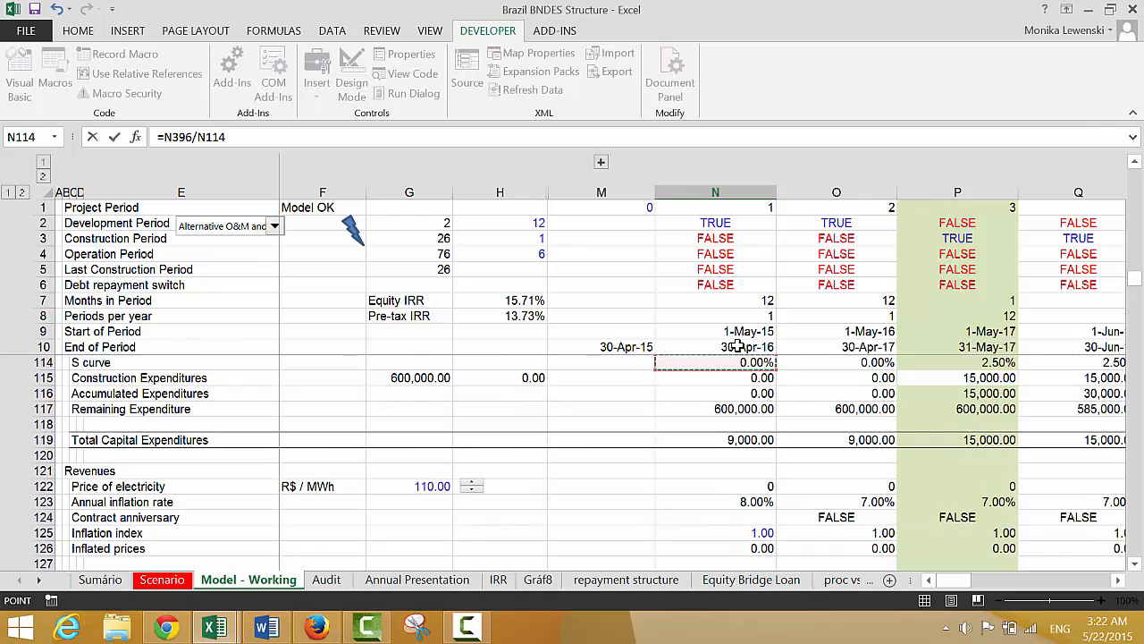
key(Page_Up)
key(Page_Down)
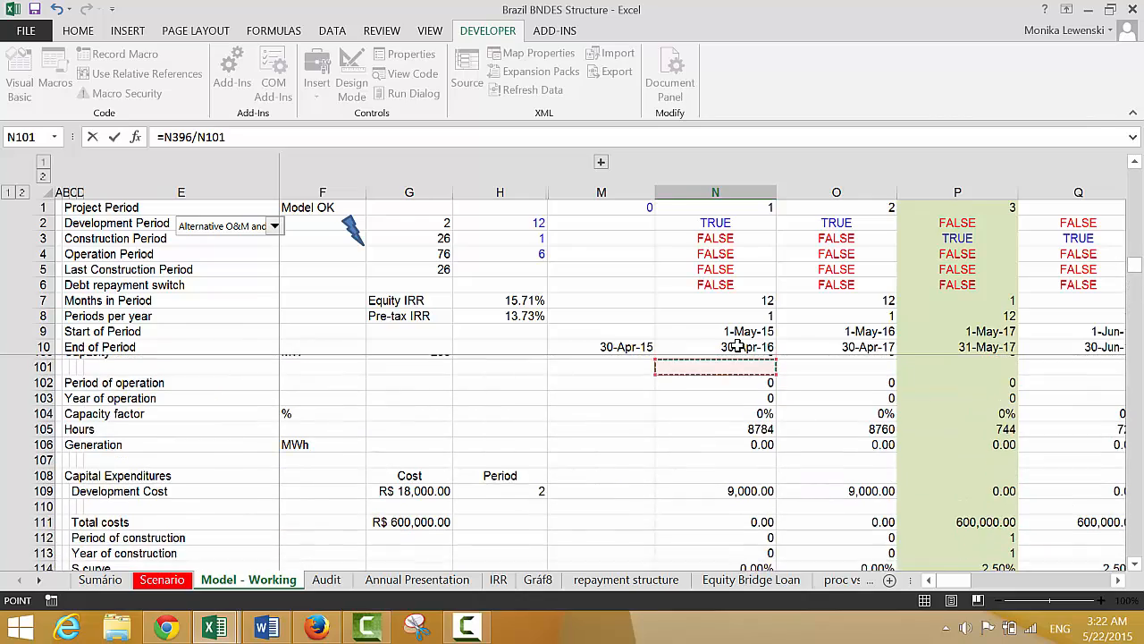
key(Page_Up)
key(Page_Up)
key(Page_Down)
key(Page_Down)
key(Page_Down)
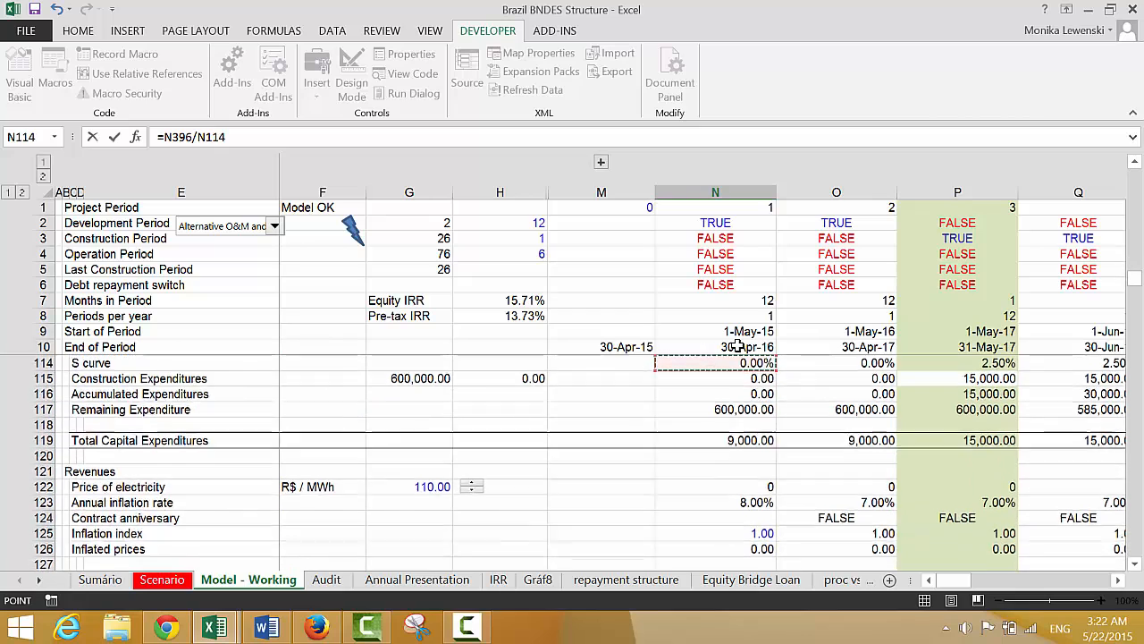
key(Page_Down)
key(Down)
key(Down)
key(Down)
key(Down)
key(Down)
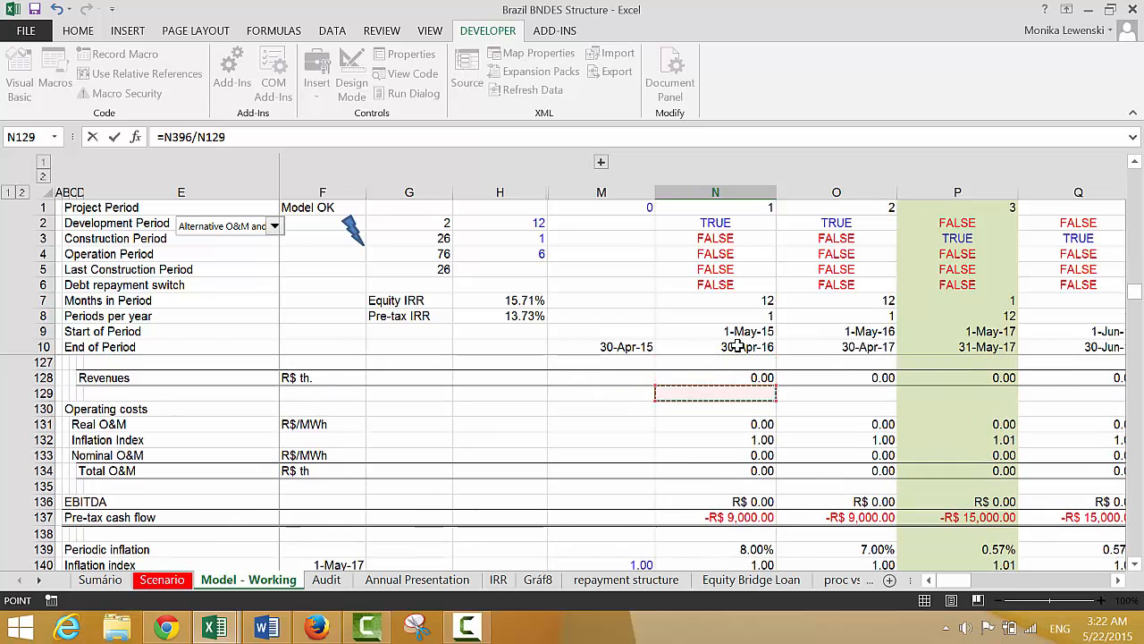
key(Return)
Fill the Real Cash Flow formula from N397 across all periods
key(Up)
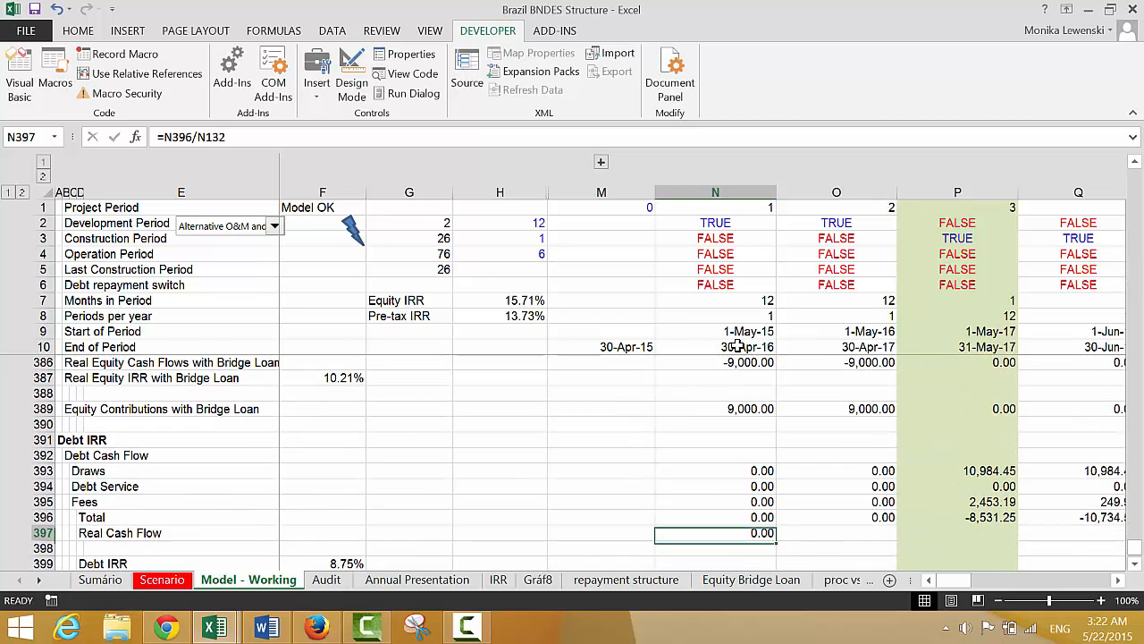
key(ctrl+shift+Right)
key(ctrl+r)
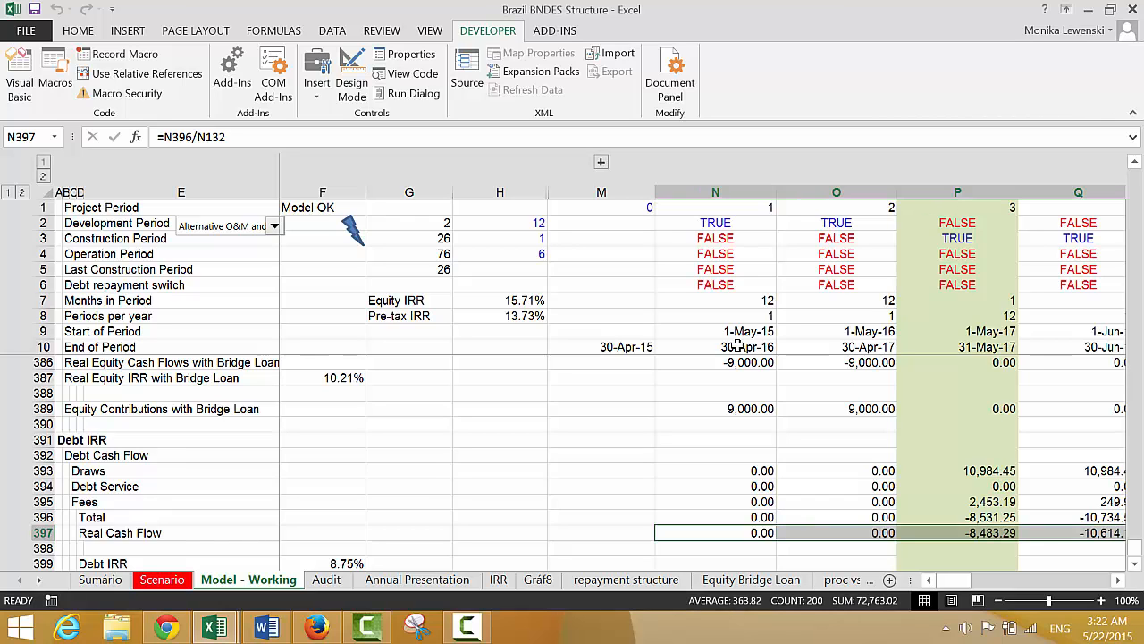
Label D400 as Real Debt IRR, directly beneath the Debt IRR row
key(Down)
key(Down)
key(Down)
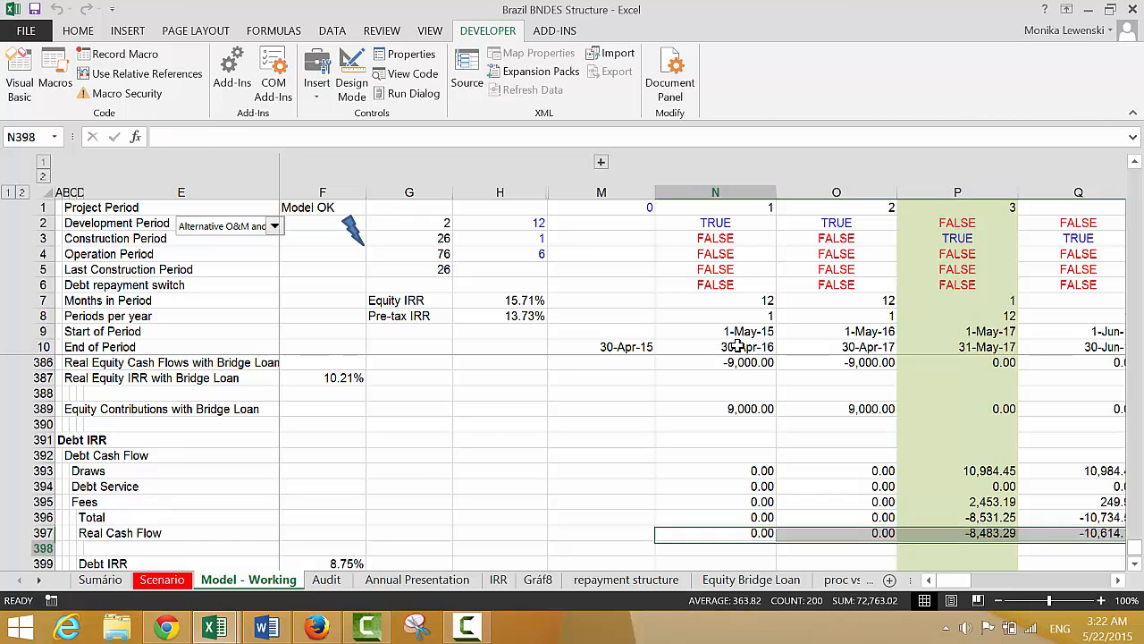
key(Left)
key(Left)
key(Left)
key(Left)
key(Left)
key(Left)
key(Left)
key(Left)
key(Left)
key(Right)
key(Right)
key(Right)
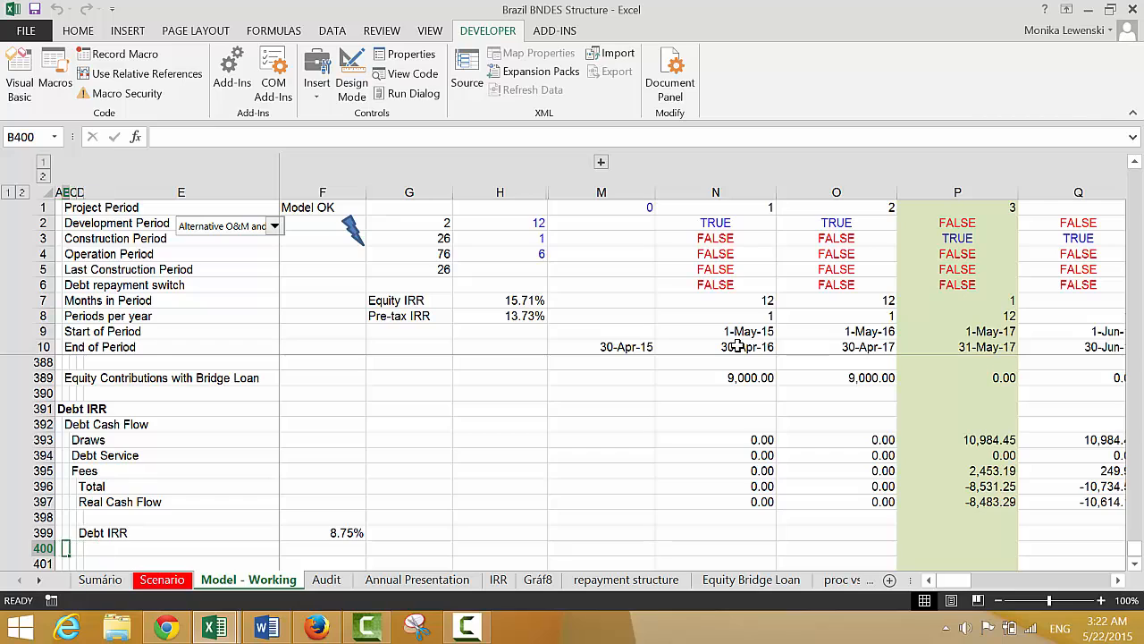
text(Real)
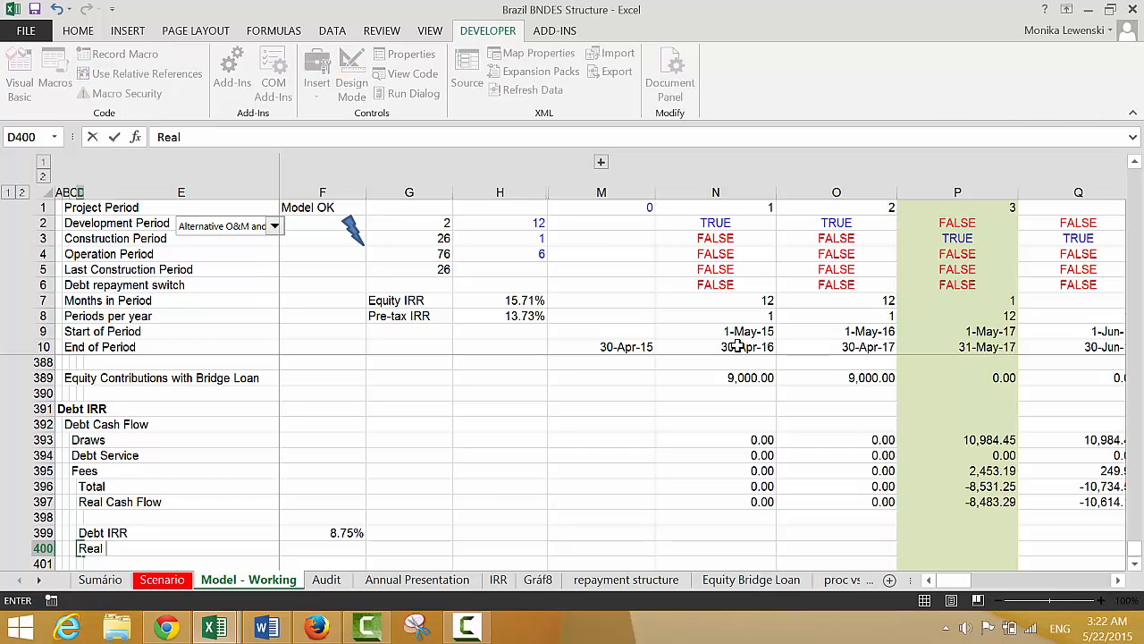
text( Debt IRR)
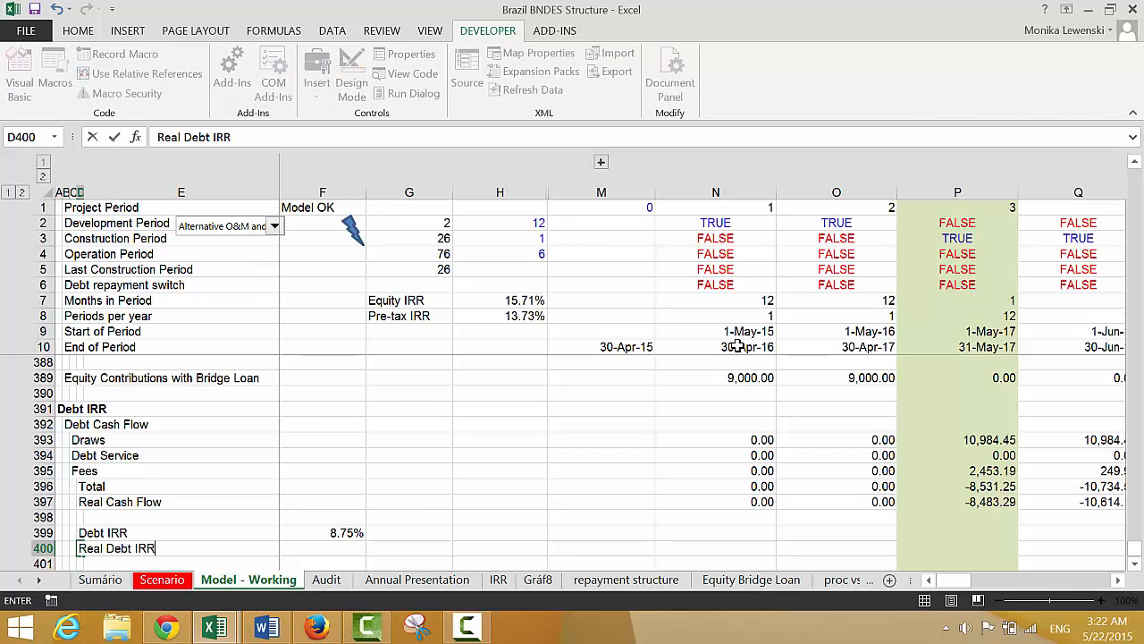
key(Tab)
key(Tab)
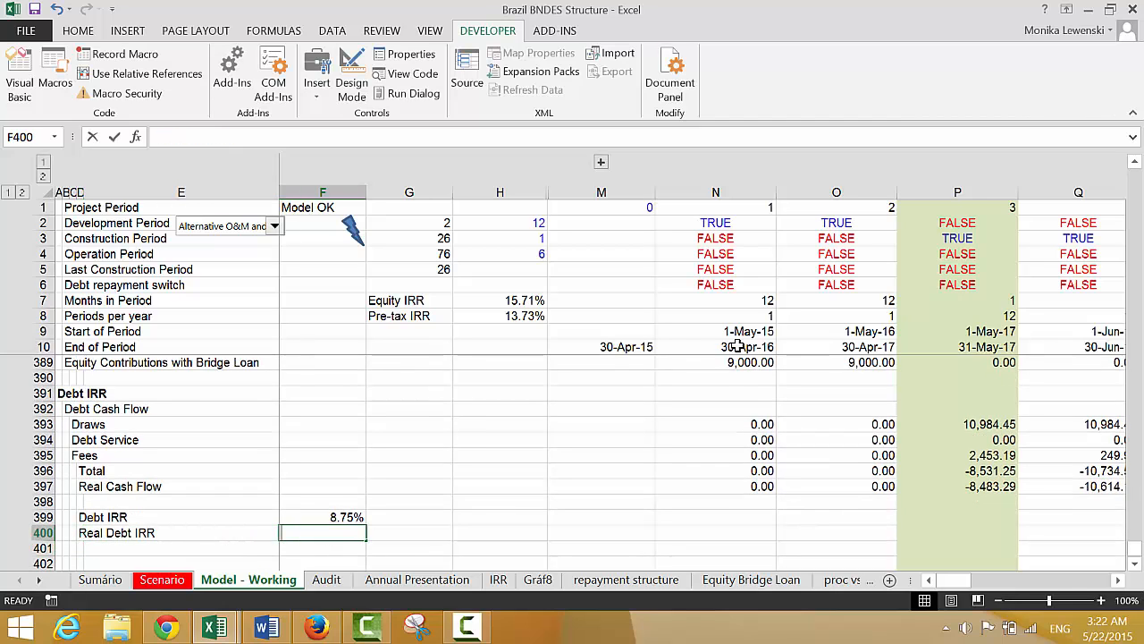
Enter =XIRR(N397:HE397,N10:HE10) in F400 to calculate the Real Debt IRR from the real cash flow and period end dates
text(=xirr()
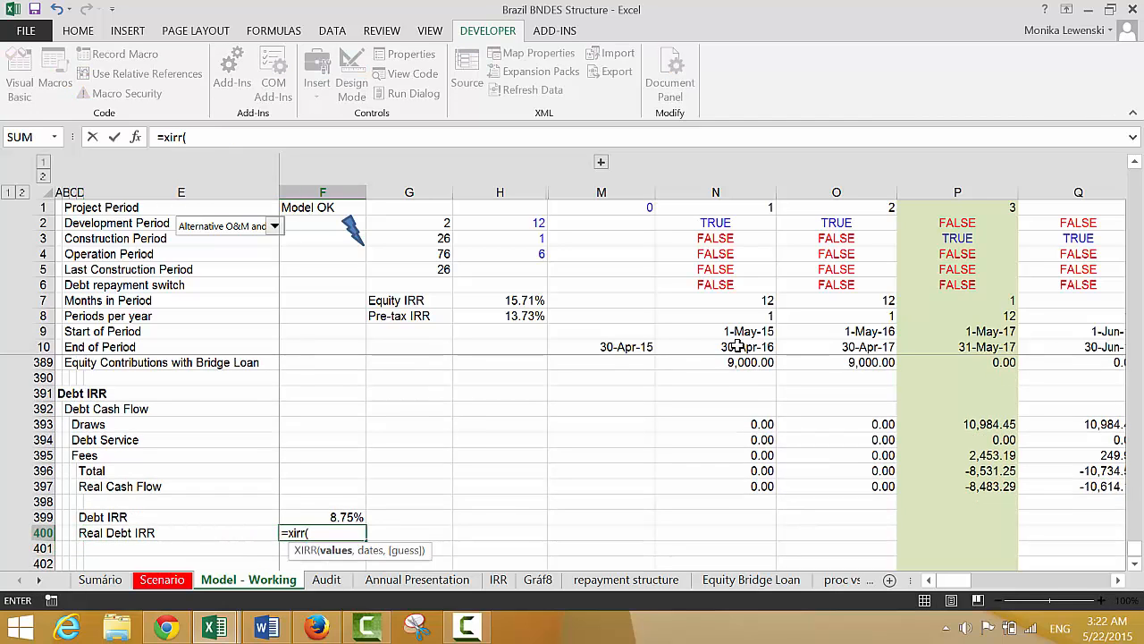
key(Up)
key(Up)
key(Right)
key(Right)
key(Right)
key(Right)
key(Up)
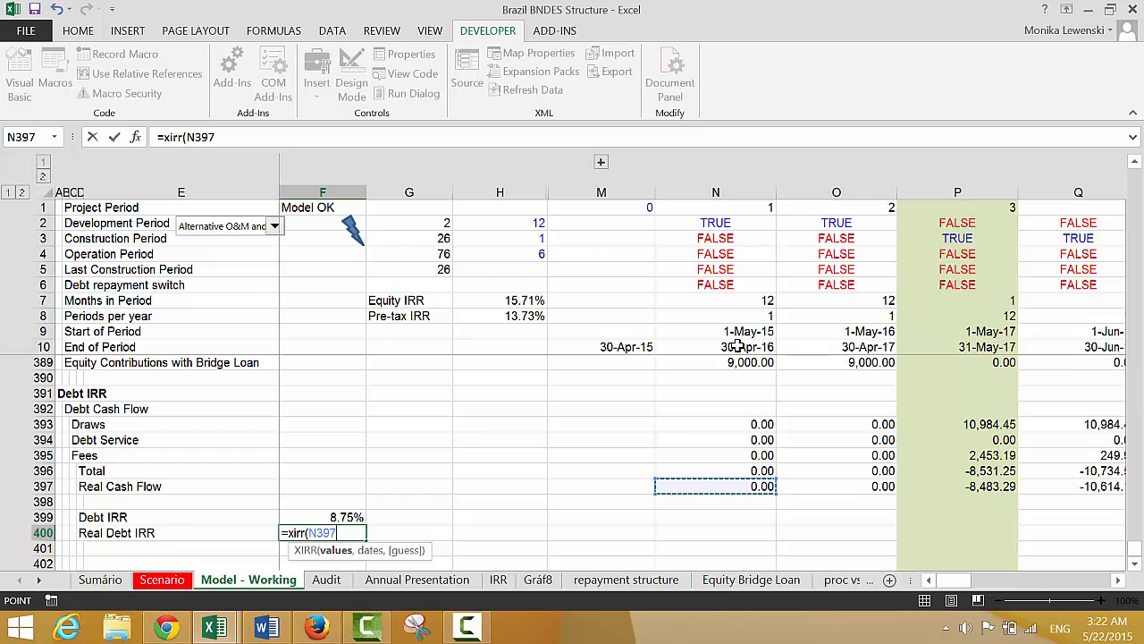
key(ctrl+shift+Right)
text(,)
key(Left)
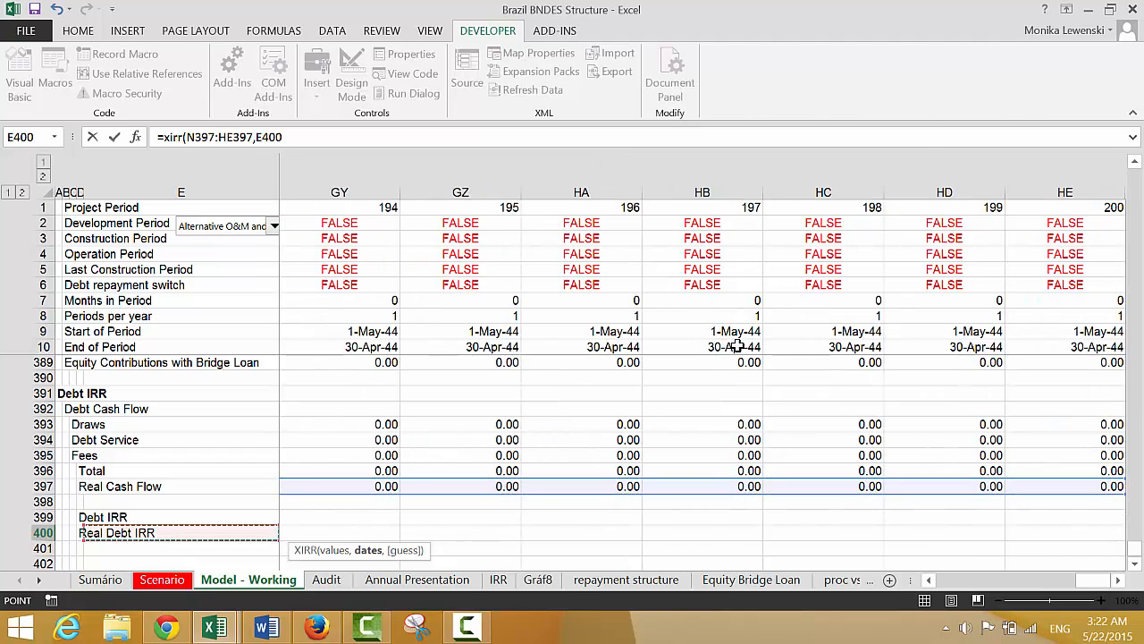
key(Right)
key(Right)
key(Right)
key(Right)
key(Up)
key(Up)
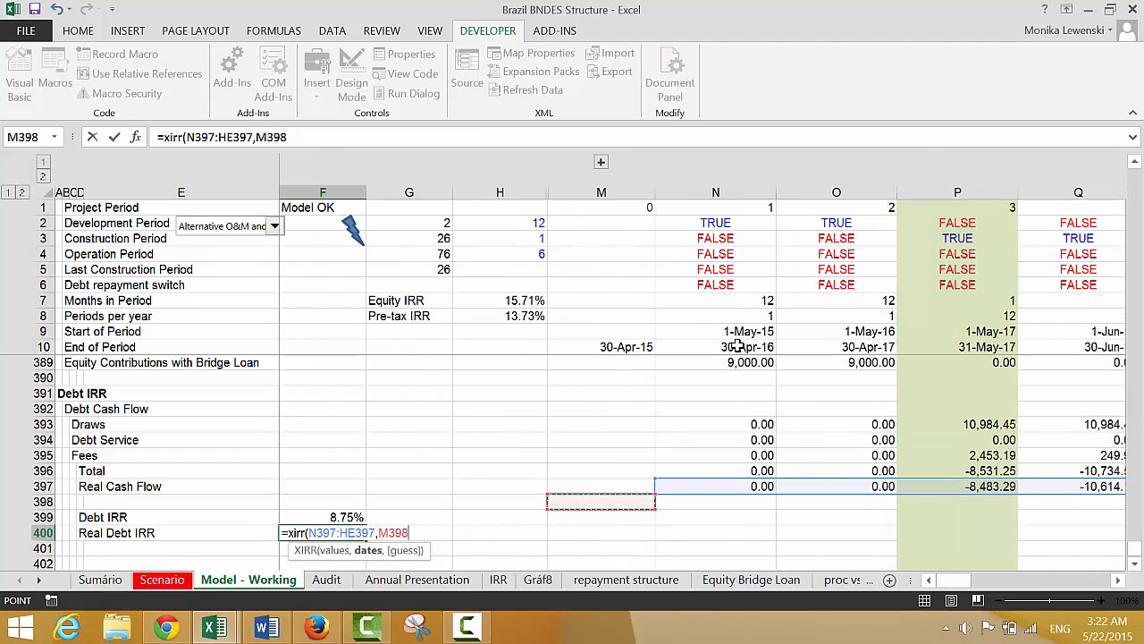
key(Up)
key(Up)
key(Right)
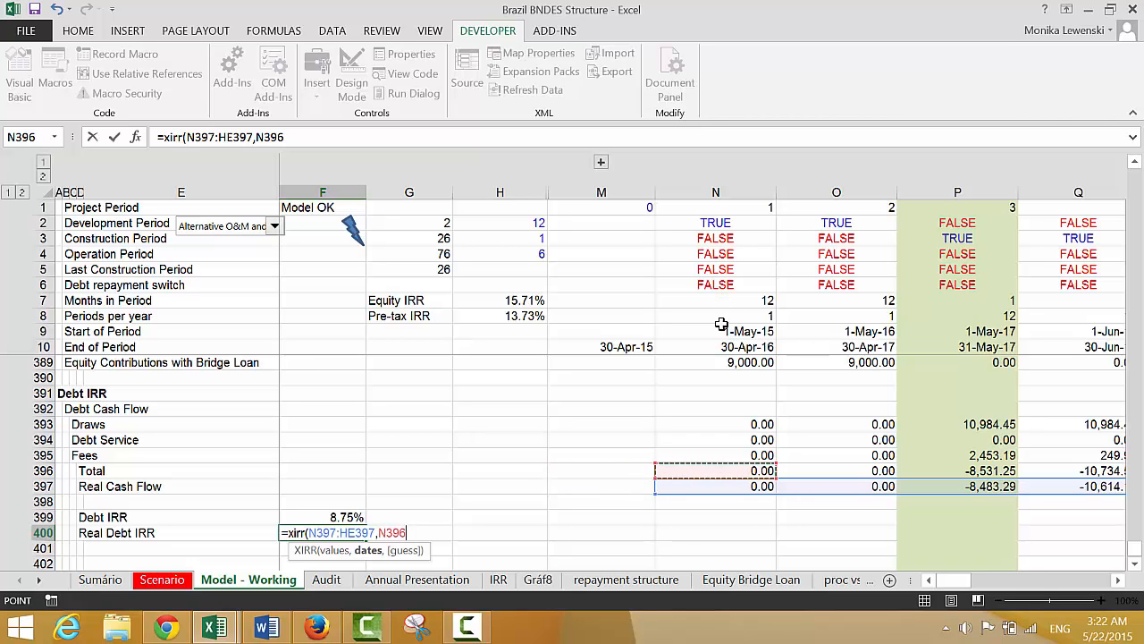
click(719, 347)
key(ctrl+shift+Right)
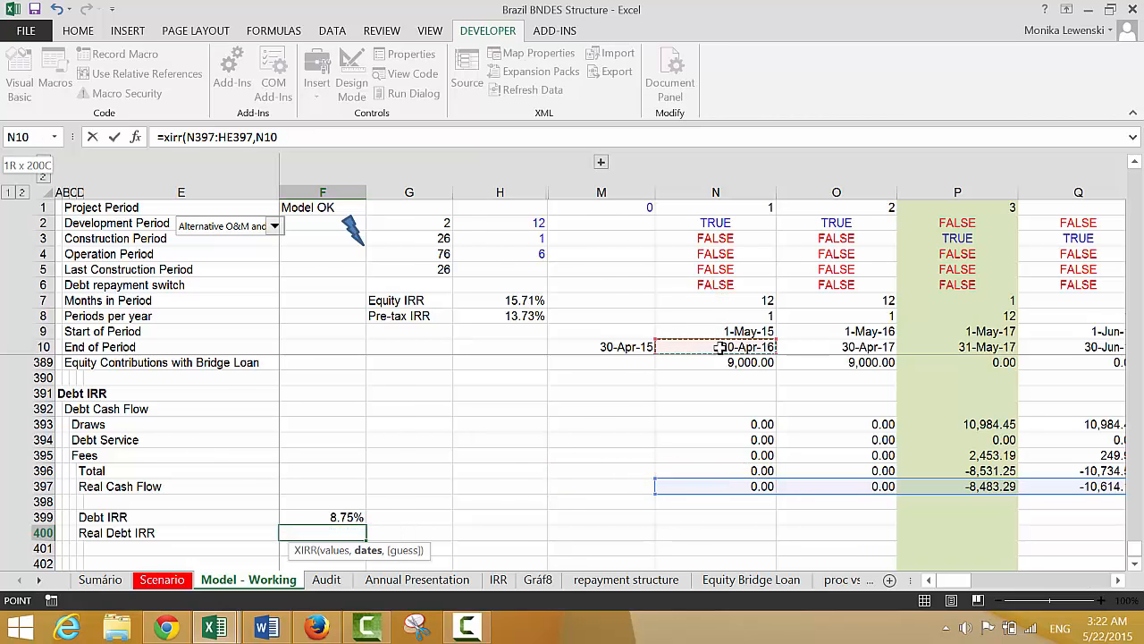
key(Return)
Format the Real Debt IRR in F400 as a percentage with two decimals
key(Left)
key(Up)
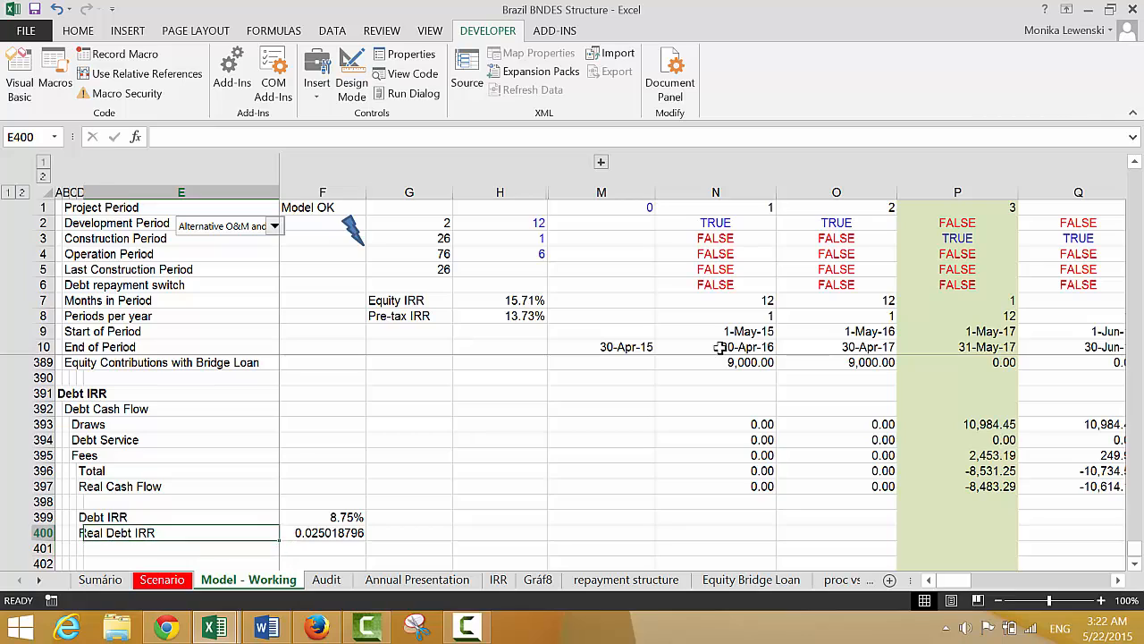
key(Right)
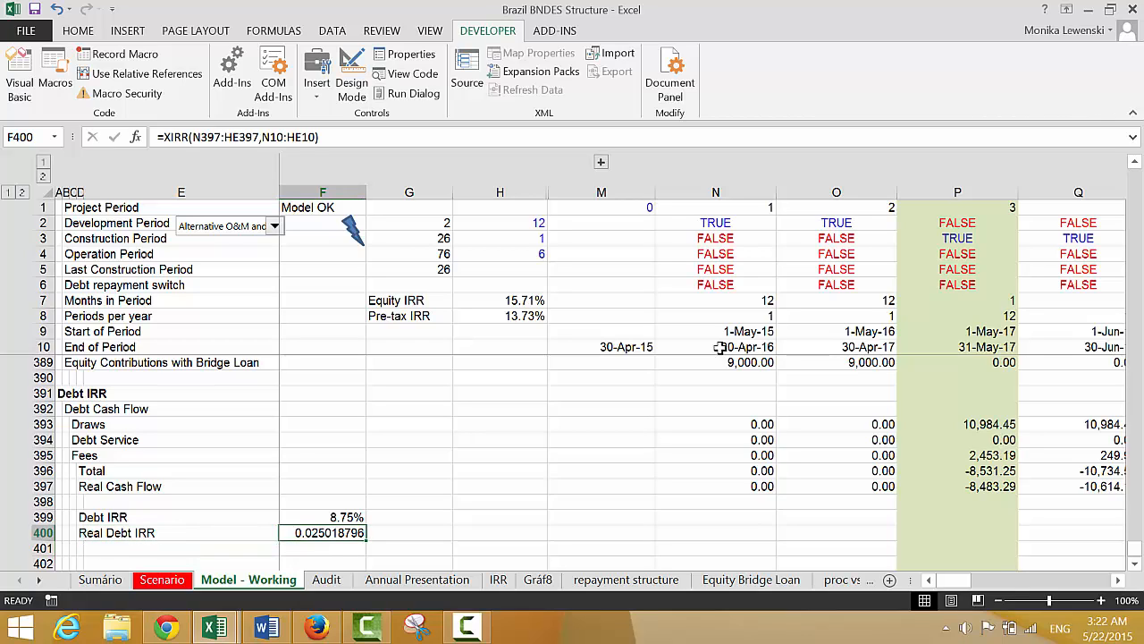
key(ctrl+shift+5)
key(Left)
key(Left)
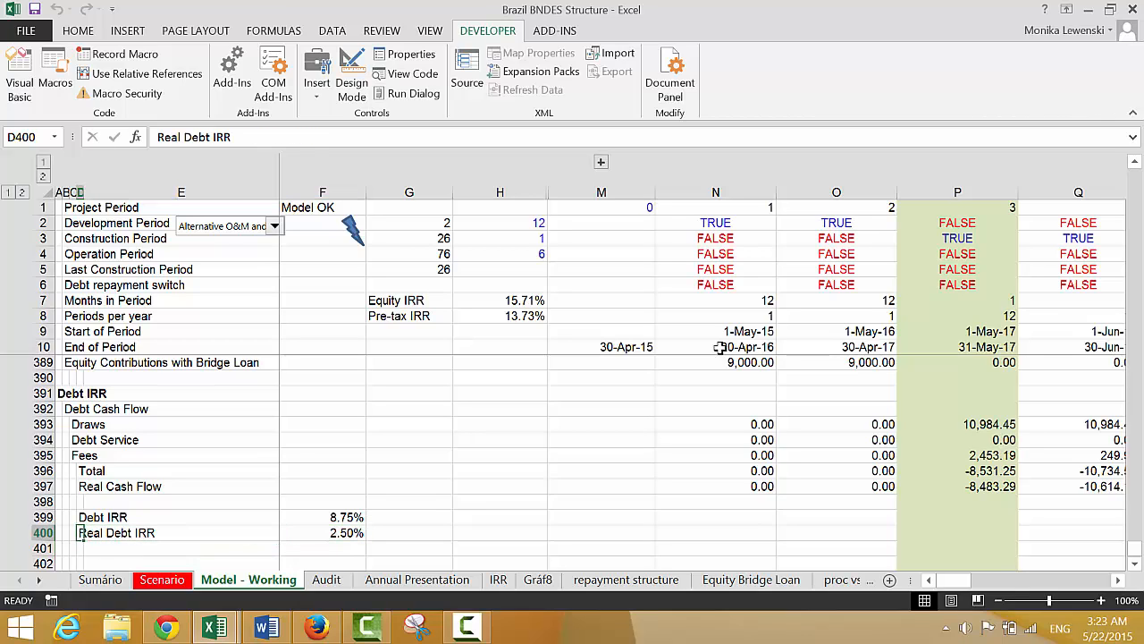
Link the nominal Debt IRR Pre-tax in I7 of the Sumário sheet to the Debt IRR in 'Model - Working'!F399
key(ctrl+Page_Up)
key(ctrl+Page_Up)
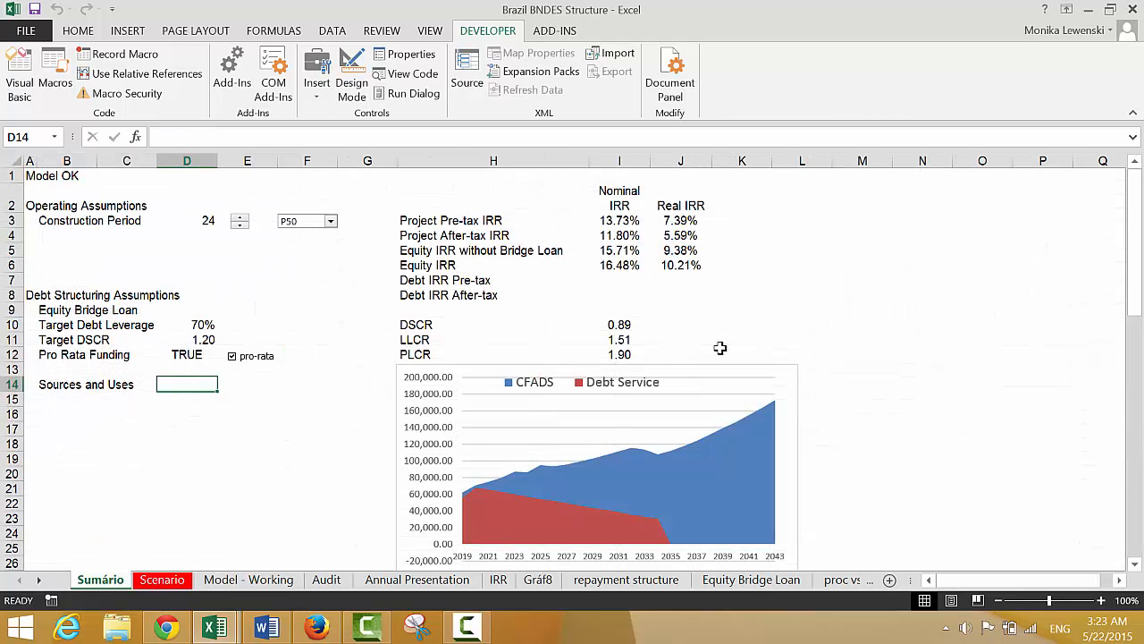
key(Up)
key(Up)
key(Up)
key(Up)
key(Up)
key(Up)
key(Up)
key(Right)
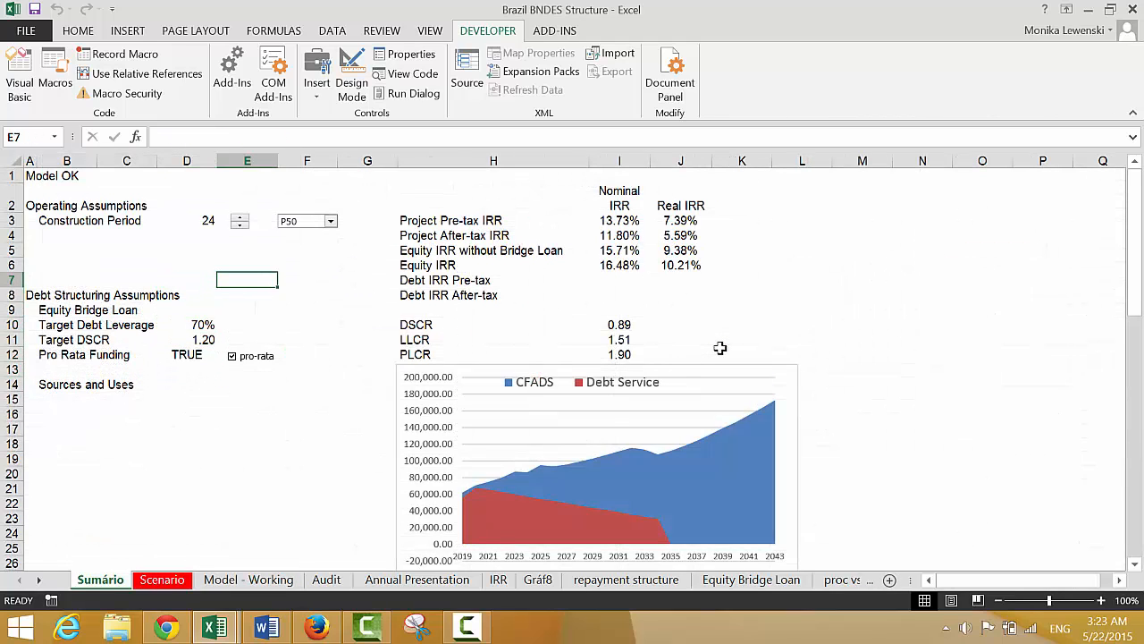
key(Right)
key(Right)
key(Right)
key(Right)
text(=)
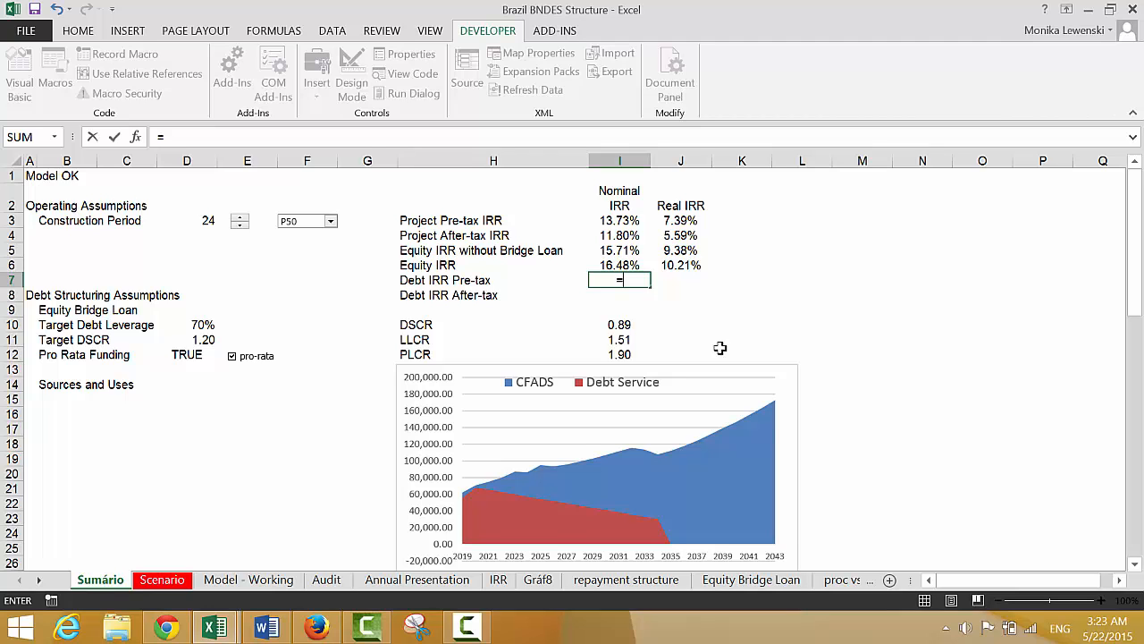
key(ctrl+Page_Down)
key(ctrl+Page_Down)
key(ctrl+Page_Down)
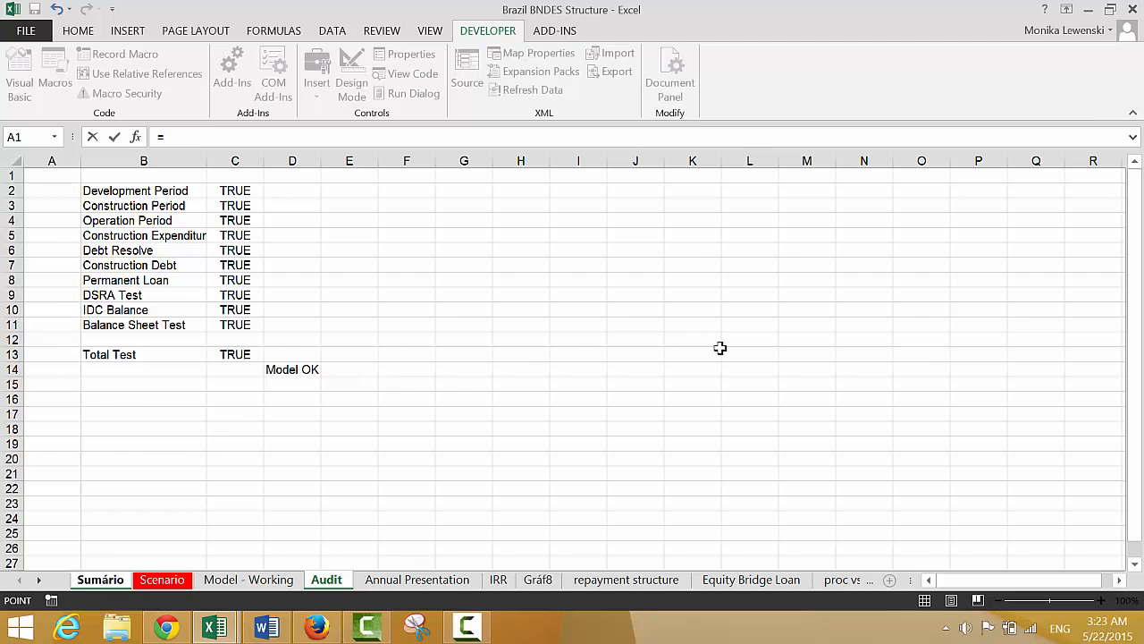
key(ctrl+Page_Down)
key(ctrl+Page_Up)
key(ctrl+Page_Up)
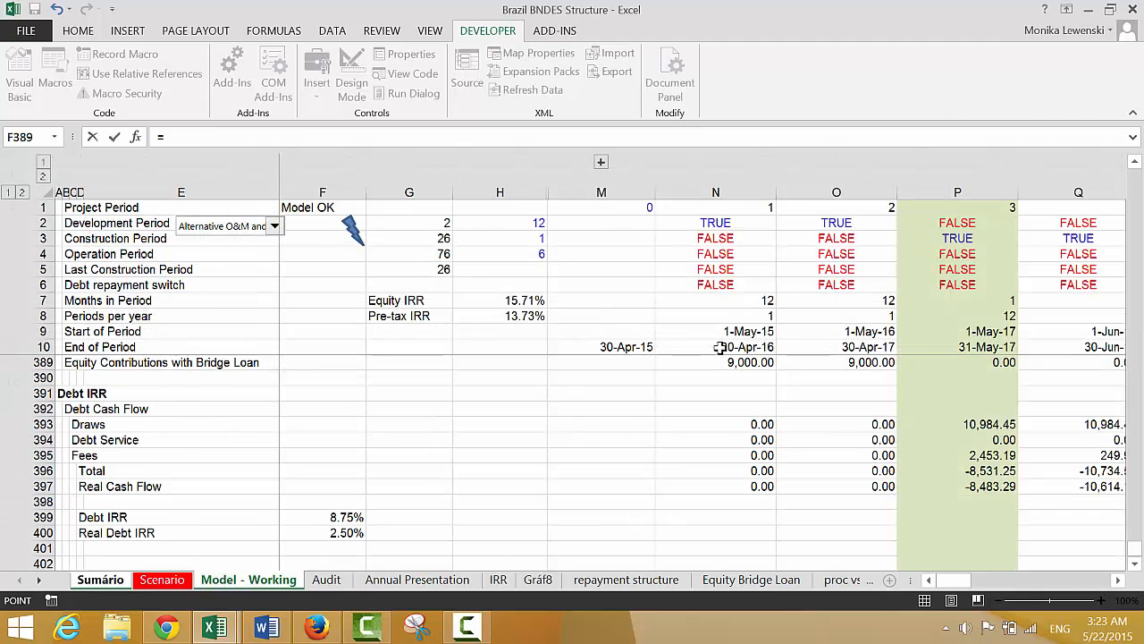
key(Down)
key(Down)
key(Down)
key(Down)
key(Down)
key(Down)
key(Down)
key(Down)
key(Down)
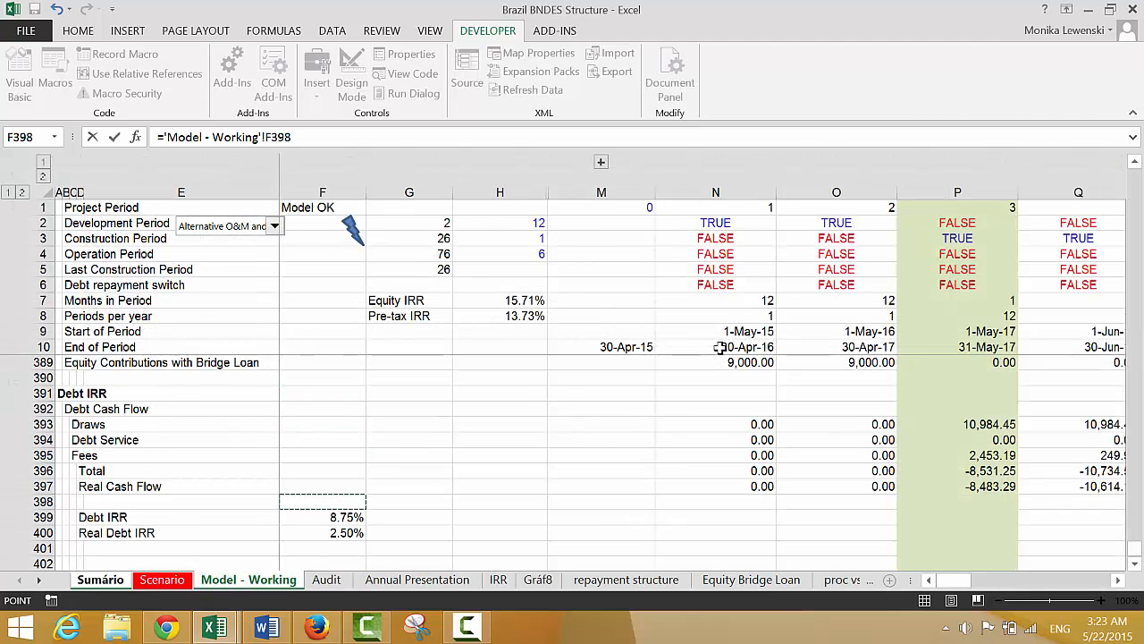
key(Down)
key(Tab)
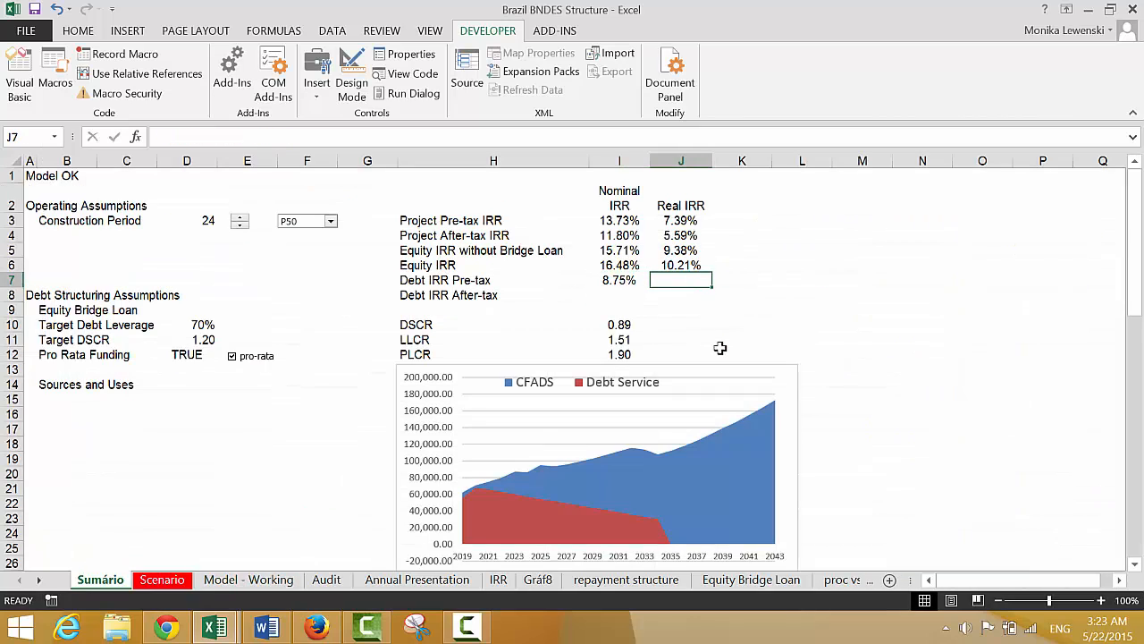
Link the real Debt IRR Pre-tax in J7 of Sumário to the Real Debt IRR in 'Model - Working'!F400
text(=)
key(ctrl+Page_Down)
key(ctrl+Page_Down)
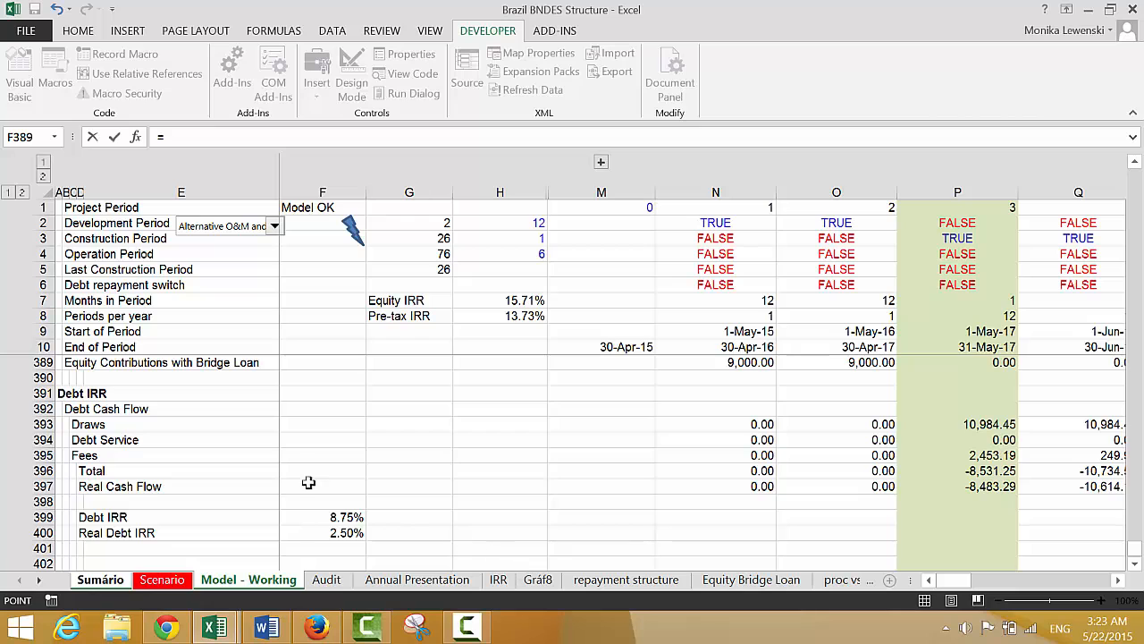
click(324, 533)
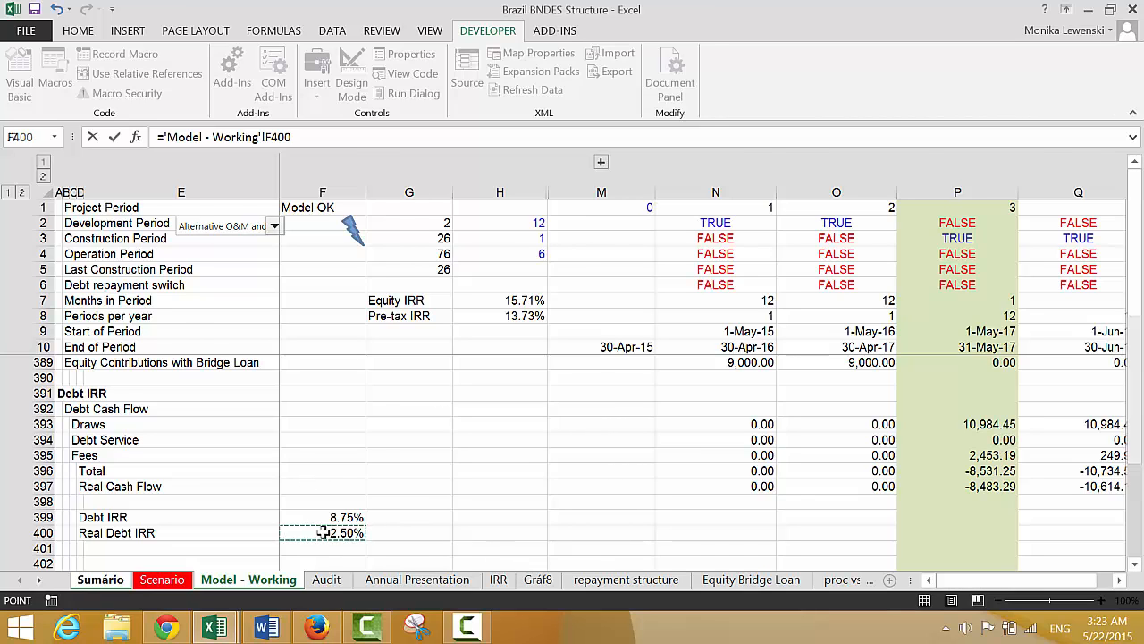
key(Return)
key(Left)
key(Left)
key(Right)
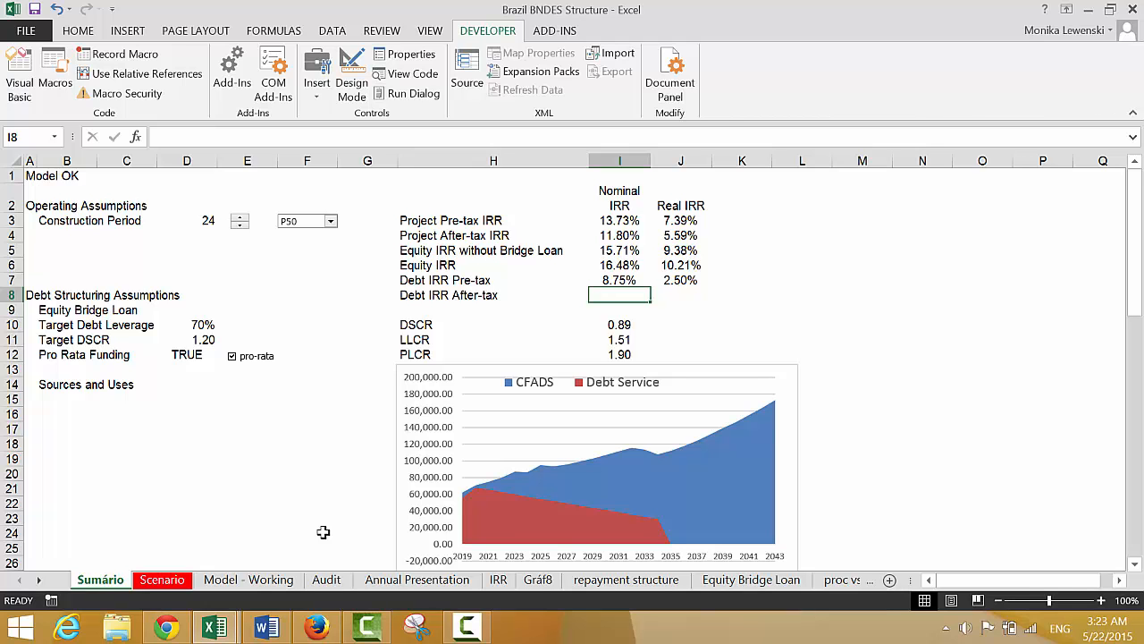
Label D402 on the Model - Working sheet as After Tax Cash Flow, below the Real Debt IRR row
key(ctrl+Page_Down)
key(ctrl+Page_Down)
key(ctrl+Page_Down)
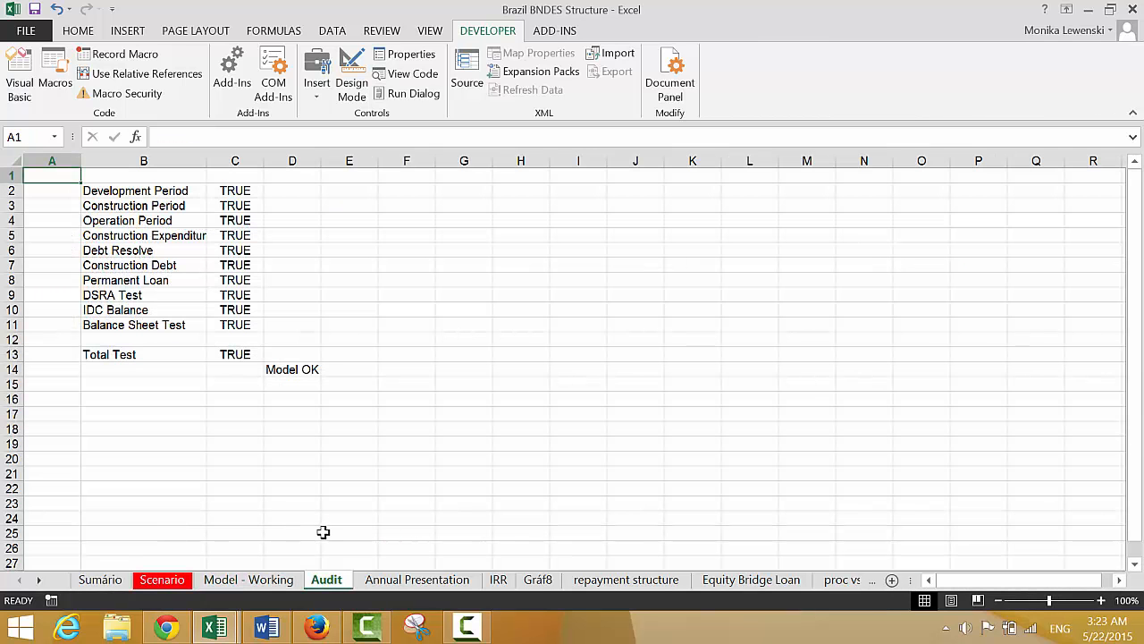
key(ctrl+Page_Down)
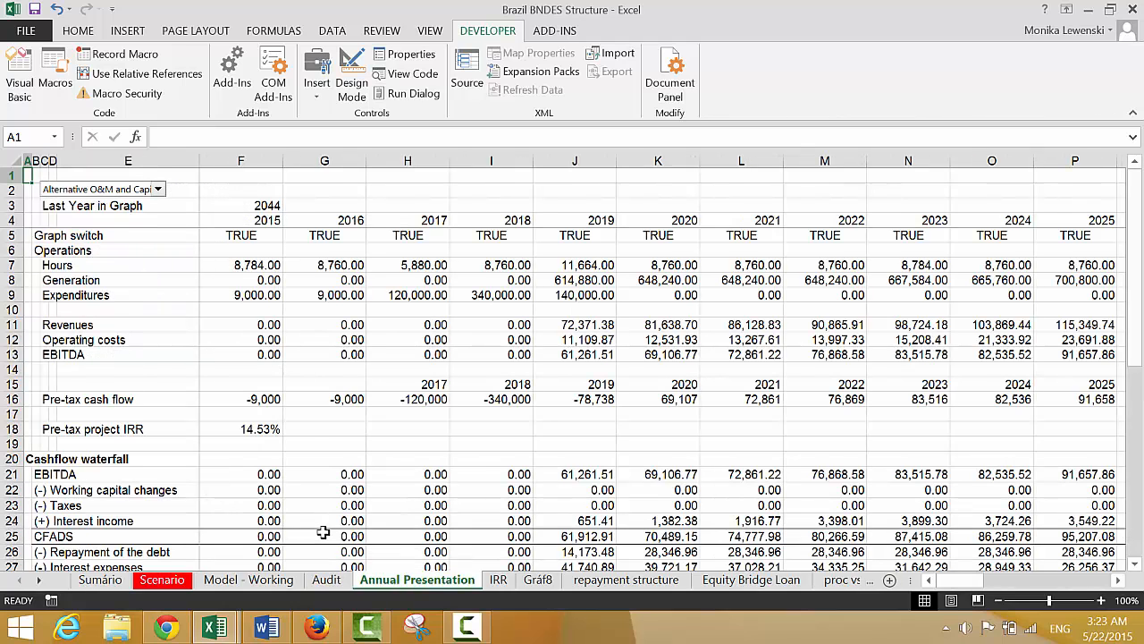
key(ctrl+Page_Up)
key(ctrl+Page_Up)
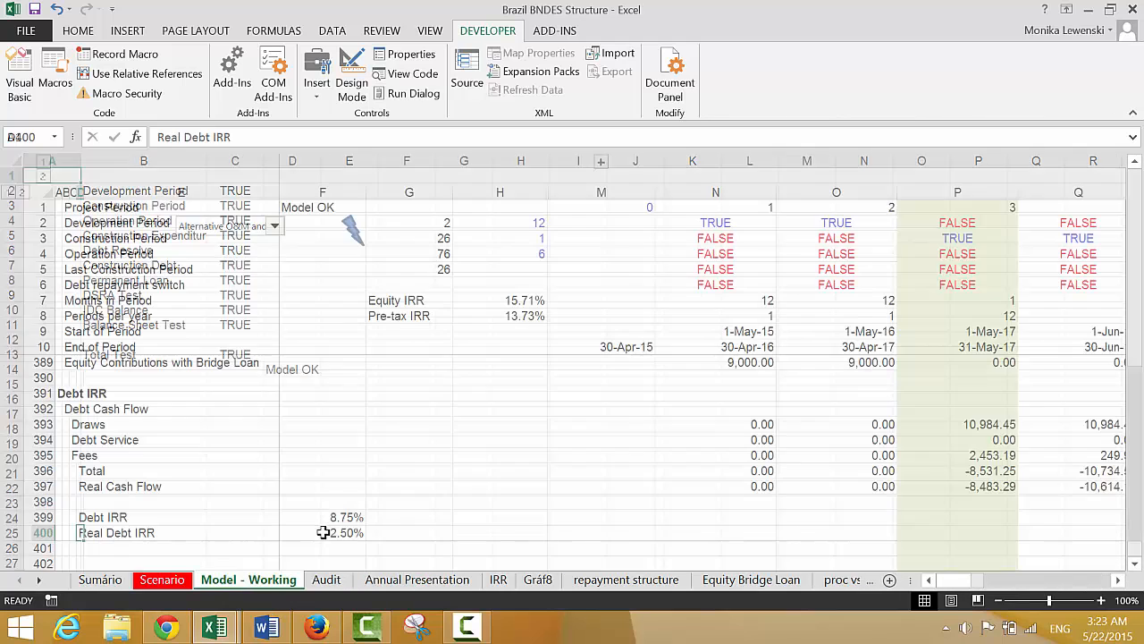
key(Down)
key(Down)
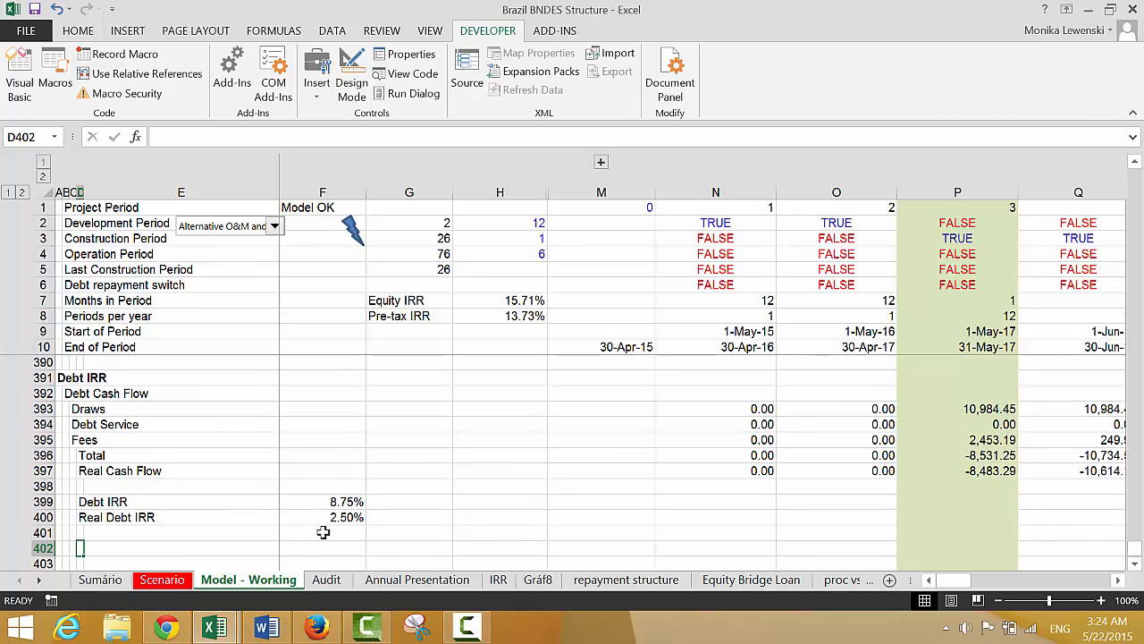
text(Aft)
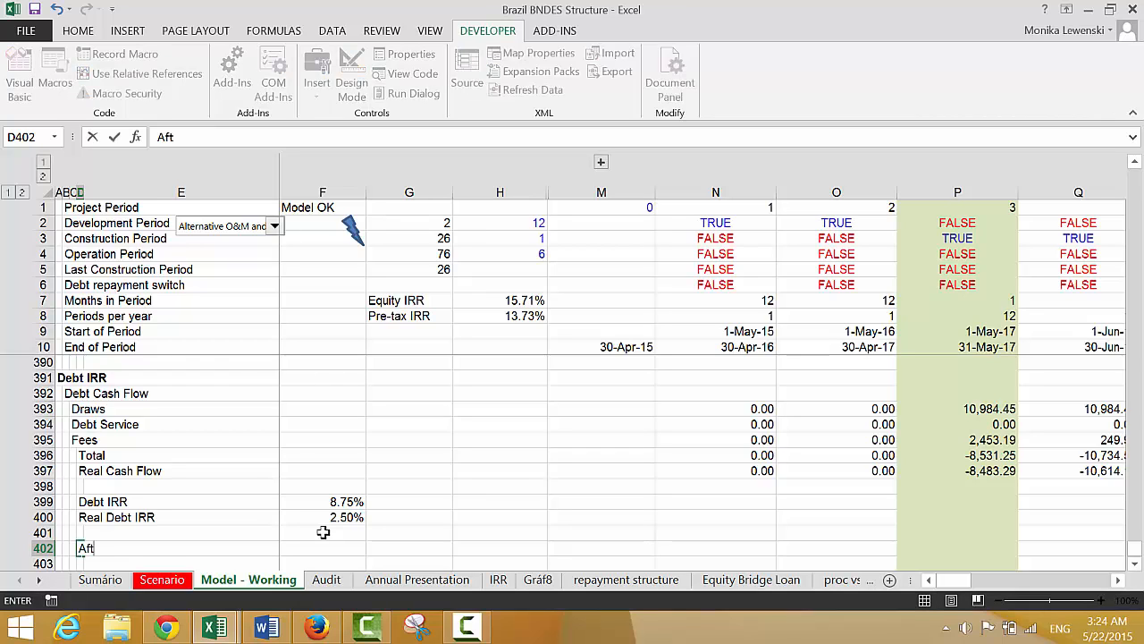
text(er Tax Cash)
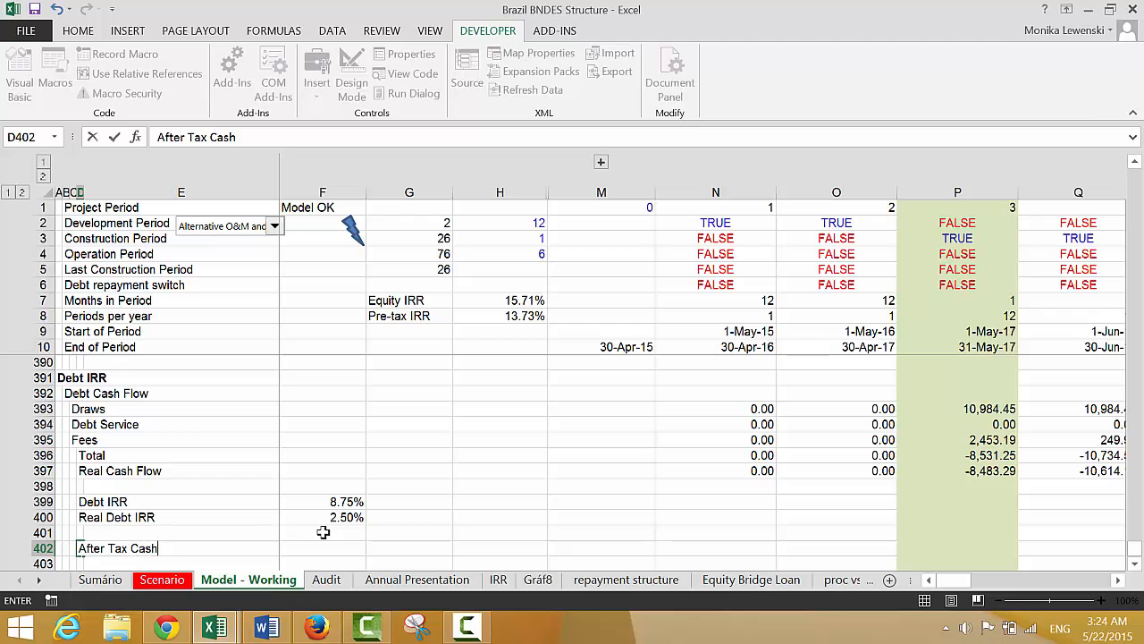
text( Flow)
key(Return)
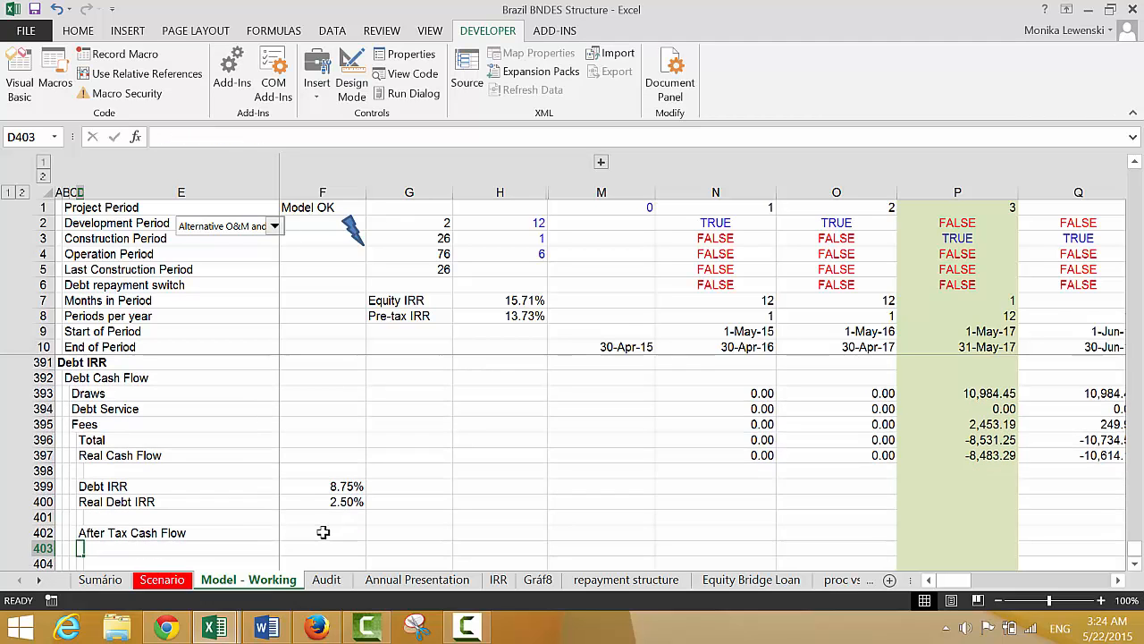
Link F402 in the After Tax Cash Flow row to the Income Tax Rate under Taxes and Depreciation
click(323, 532)
text(=)
key(Page_Up)
key(Page_Up)
key(Page_Up)
key(Page_Up)
key(Page_Up)
key(Page_Up)
key(Page_Up)
key(Page_Up)
key(Page_Up)
key(Page_Up)
key(Page_Up)
key(Page_Up)
key(Page_Up)
key(Page_Up)
key(Page_Up)
key(Page_Up)
key(Page_Up)
key(Page_Up)
key(Page_Up)
key(Page_Up)
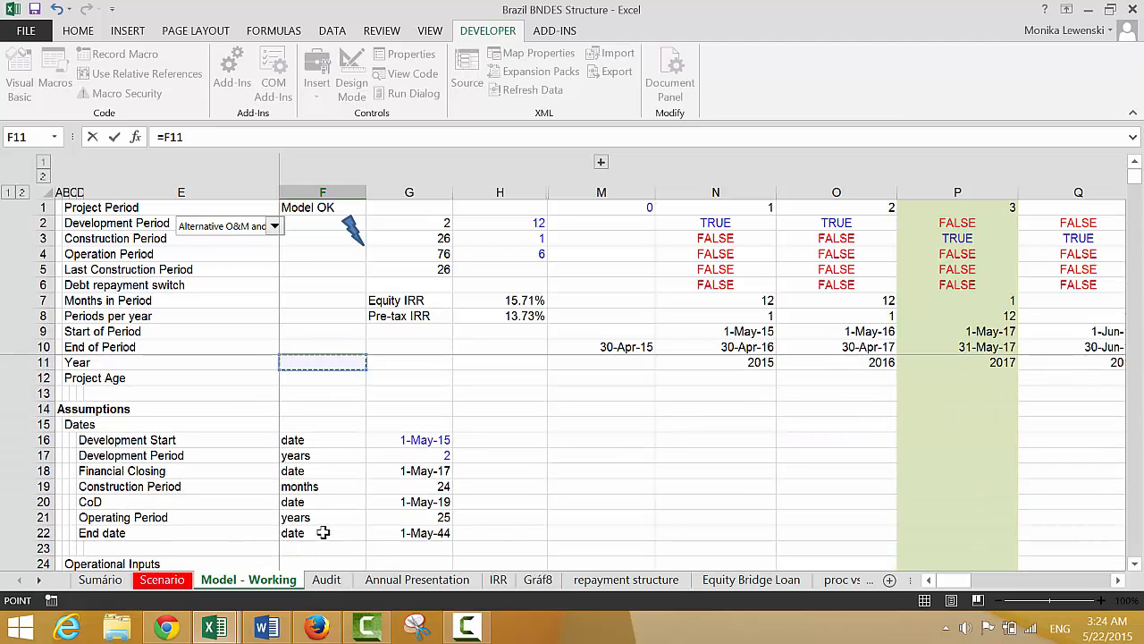
key(Page_Down)
key(Down)
key(Down)
key(Down)
key(Down)
key(Down)
key(Down)
key(Down)
key(Down)
key(Down)
key(Down)
key(Down)
key(Down)
key(Down)
key(Down)
key(Down)
key(Down)
key(Down)
key(Down)
key(Down)
key(Down)
key(Down)
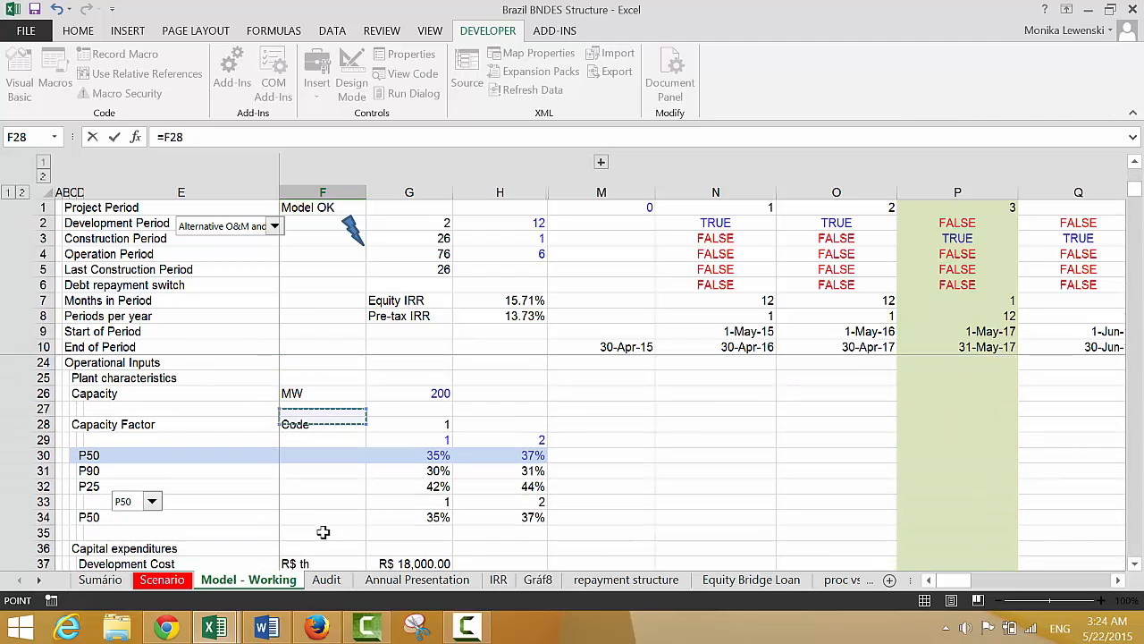
key(Down)
key(Down)
key(Down)
key(Down)
key(Down)
key(Down)
key(Down)
key(Down)
key(Down)
key(Down)
key(Down)
key(Down)
key(Down)
key(Down)
key(Down)
key(Down)
key(Down)
key(Down)
key(Down)
key(Down)
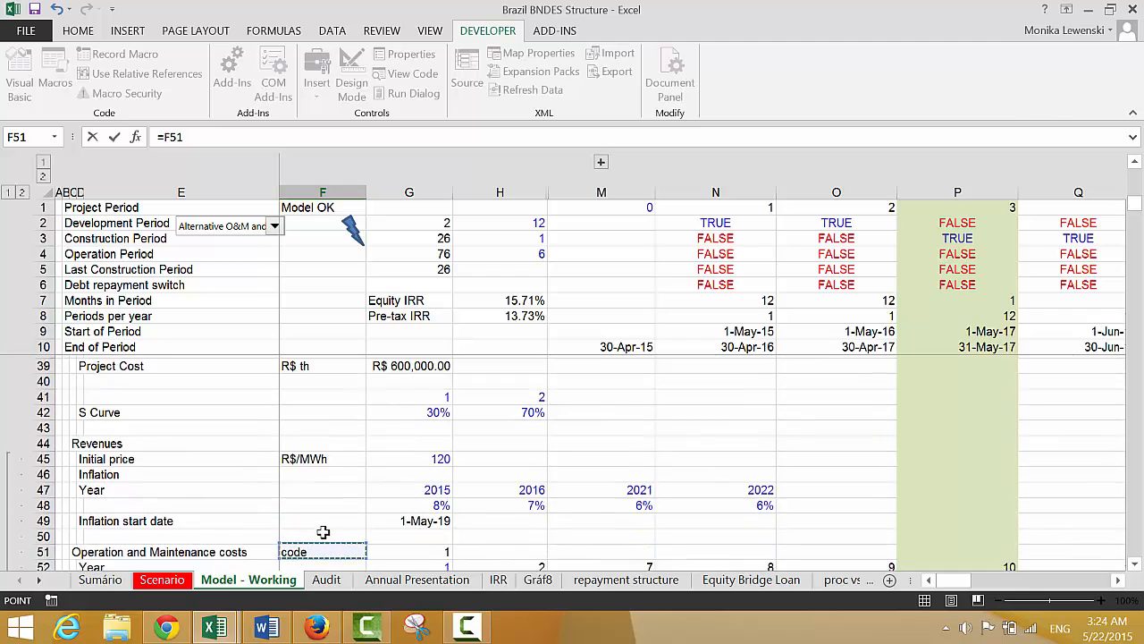
key(Up)
key(Up)
key(Up)
key(Up)
key(Up)
key(Up)
key(Up)
key(Up)
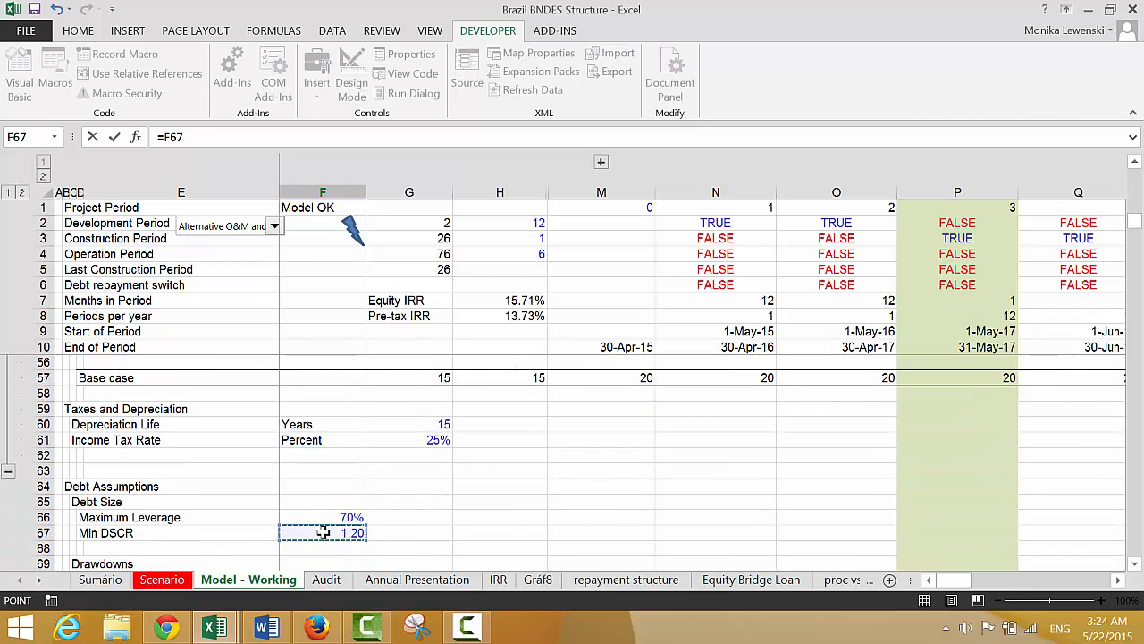
key(Down)
key(Right)
key(Return)
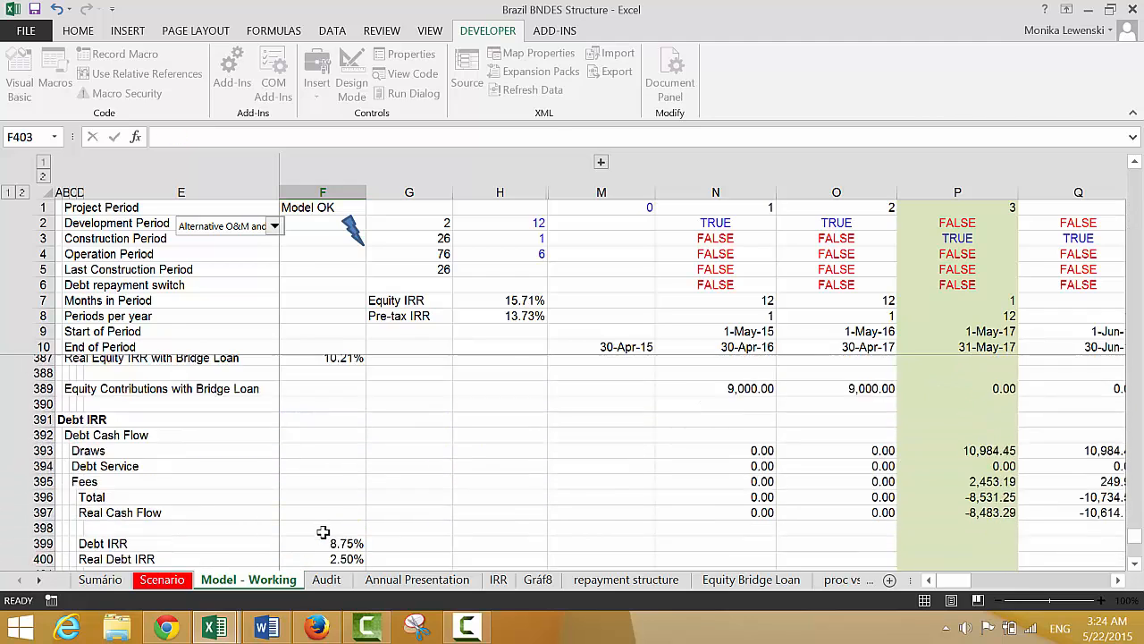
Begin the N402 formula with an opening parenthesis and the interest expenses of the Cashflow waterfall in N309
key(Up)
key(Right)
key(Right)
key(Right)
key(Right)
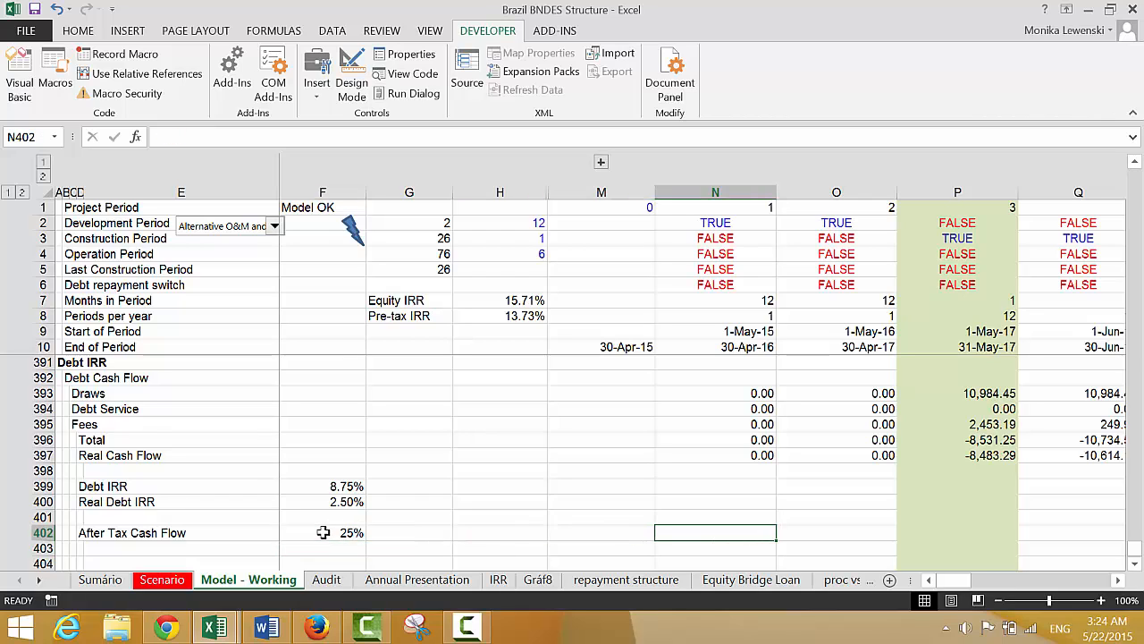
text(=()
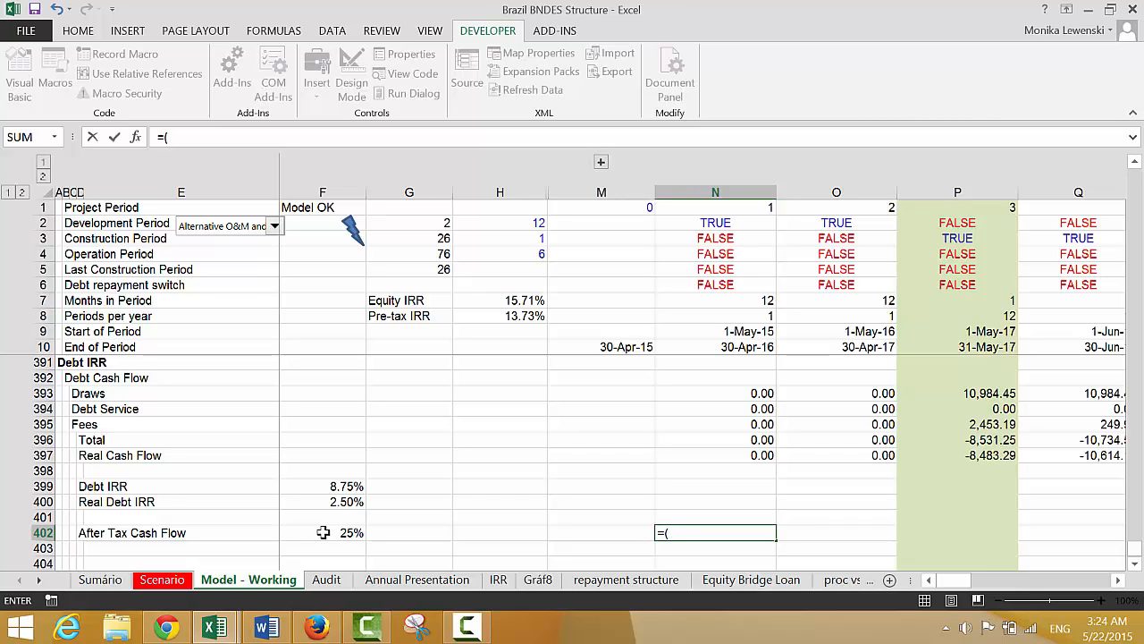
key(Up)
key(Up)
key(Up)
key(Up)
key(Up)
key(Up)
key(Up)
key(Up)
key(Up)
key(Up)
key(Up)
key(Up)
key(Up)
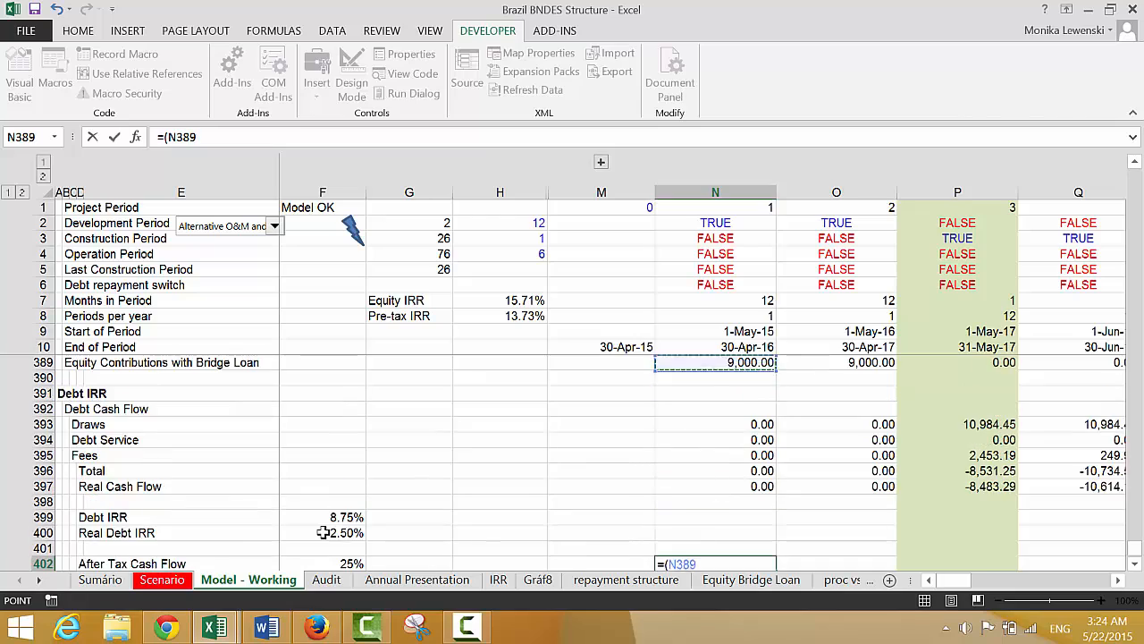
key(Up)
key(Up)
key(Up)
key(Up)
key(Up)
key(Up)
key(Up)
key(Up)
key(Up)
key(Up)
key(Up)
key(Up)
key(Up)
key(Up)
key(Up)
key(Up)
key(Up)
key(Up)
key(Up)
key(Up)
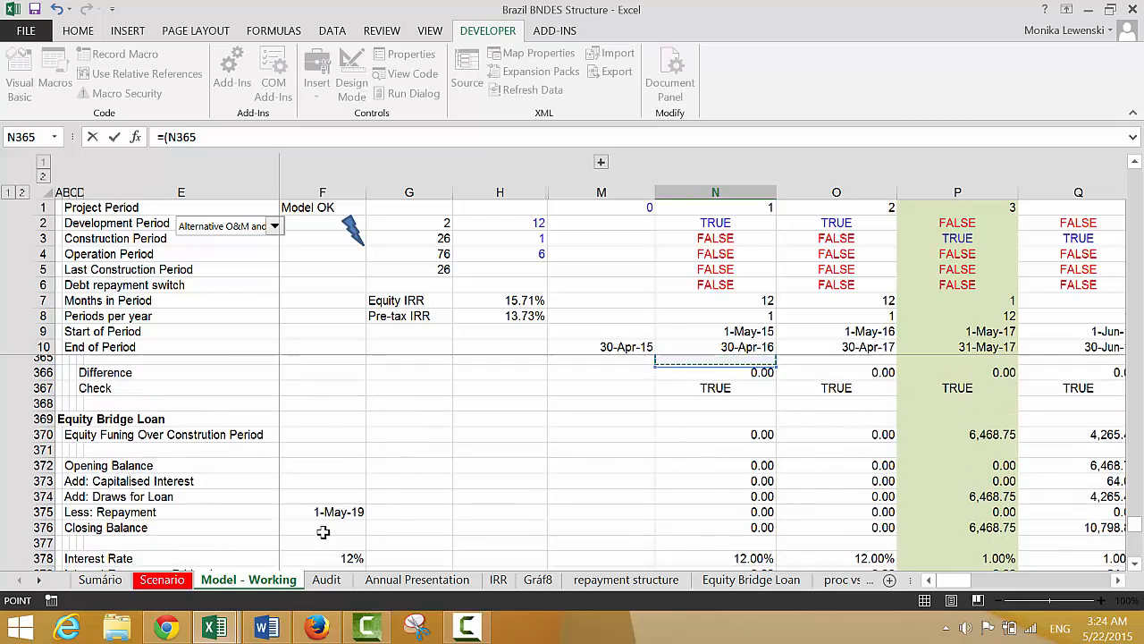
key(Up)
key(Up)
key(Up)
key(Up)
key(Up)
key(Up)
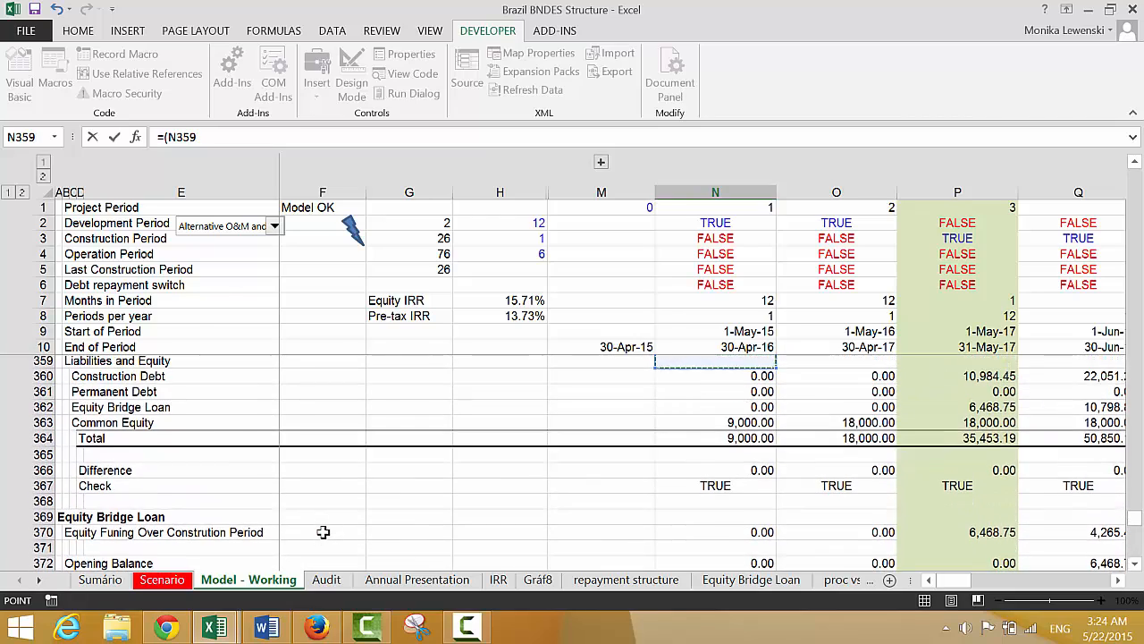
key(Up)
key(Down)
key(Down)
key(Up)
key(Up)
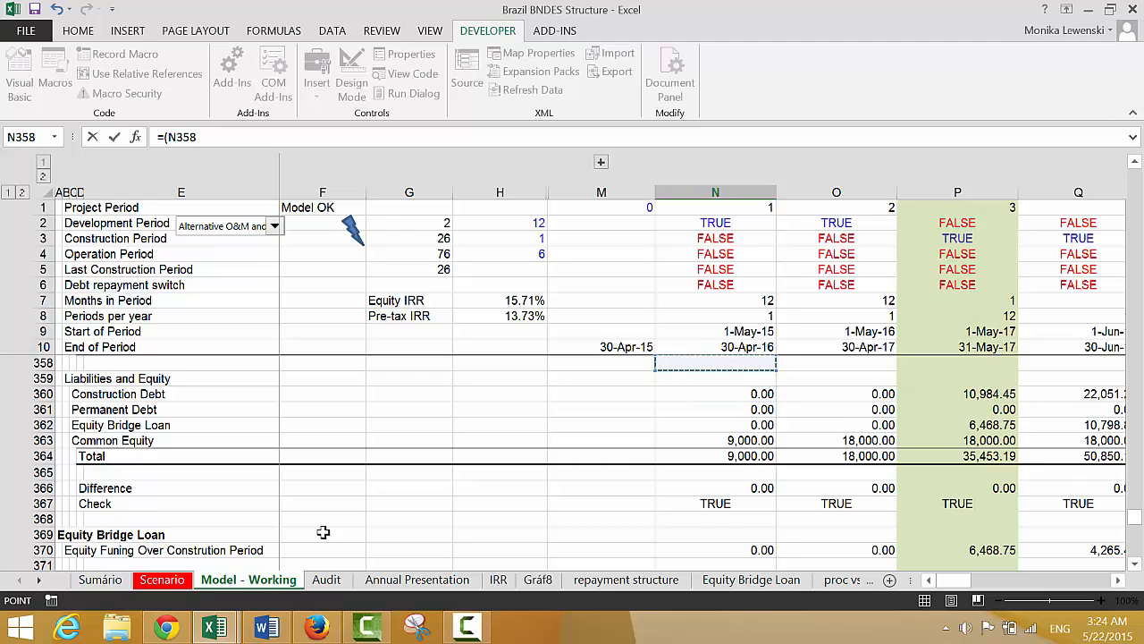
key(Up)
key(Up)
key(Up)
key(Up)
key(Up)
key(Up)
key(Up)
key(Up)
key(Up)
key(Up)
key(Up)
key(Up)
key(Up)
key(Up)
key(Up)
key(Up)
key(Up)
key(Up)
key(Up)
key(Up)
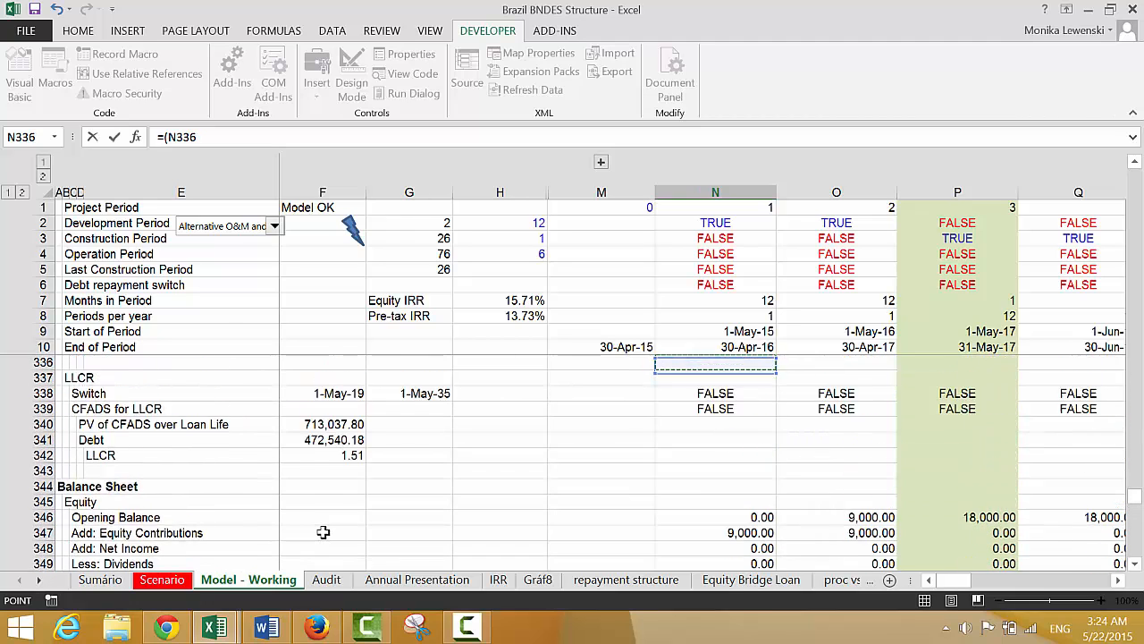
key(Up)
key(Up)
key(Up)
key(Up)
key(Up)
key(Up)
key(Up)
key(Up)
key(Up)
key(Up)
key(Up)
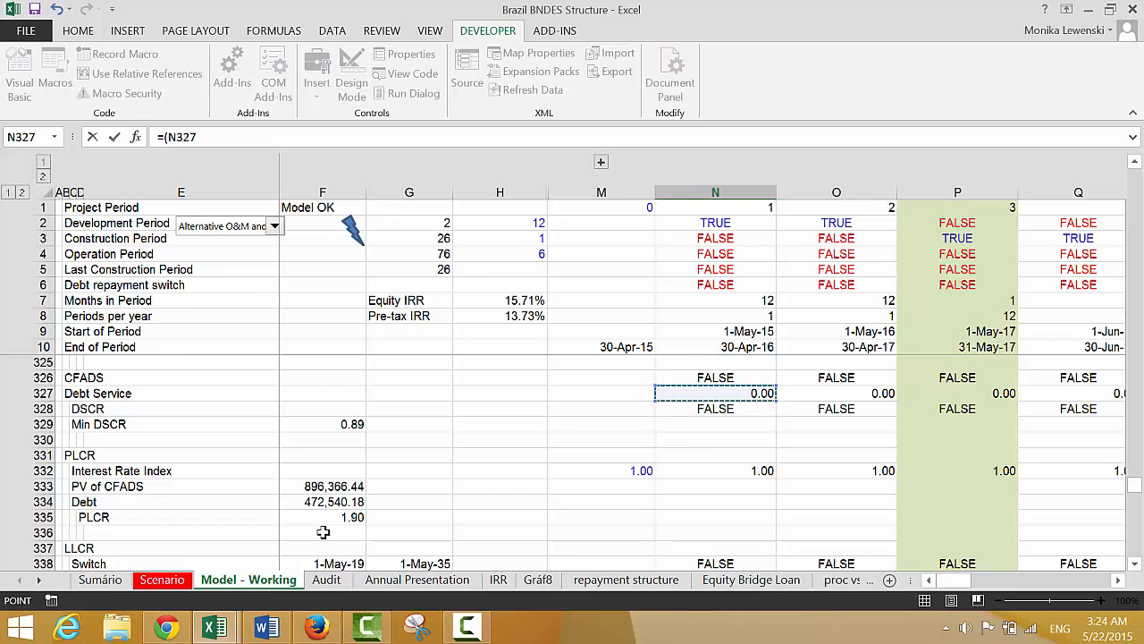
key(Down)
key(Down)
key(Down)
key(Down)
key(Down)
key(Down)
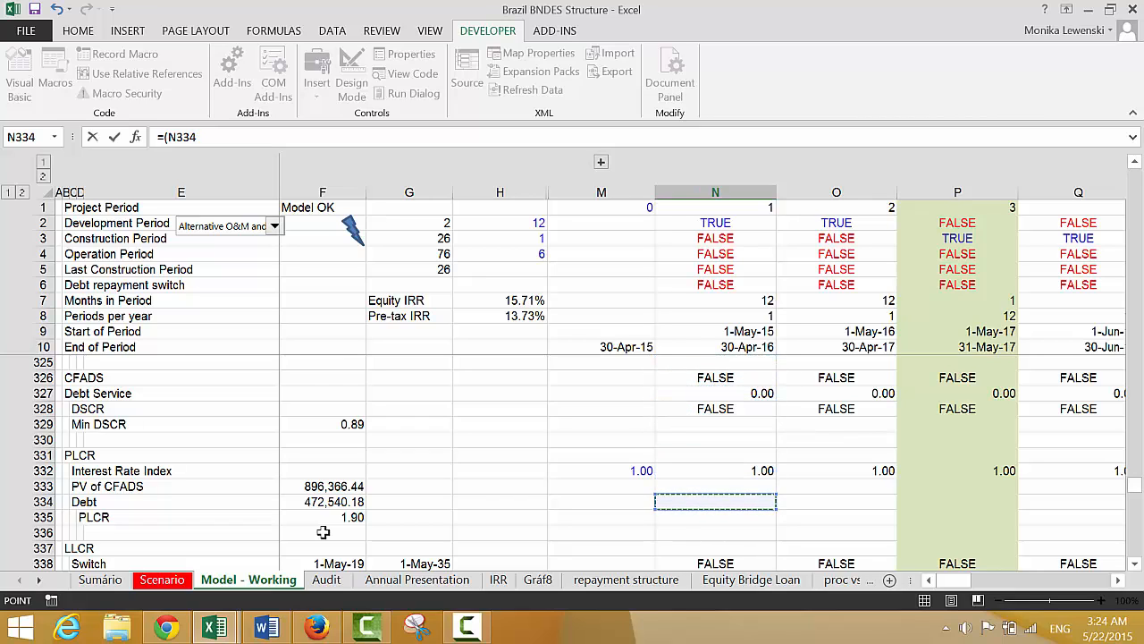
key(Up)
key(Up)
key(Up)
key(Up)
key(Up)
key(Up)
key(Up)
key(Up)
key(Up)
key(Up)
key(Up)
key(Up)
key(Up)
key(Up)
key(Up)
key(Up)
key(Up)
key(Up)
key(Up)
key(Up)
key(Up)
key(Up)
key(Up)
key(Up)
key(Up)
key(Up)
key(Up)
key(Up)
key(Up)
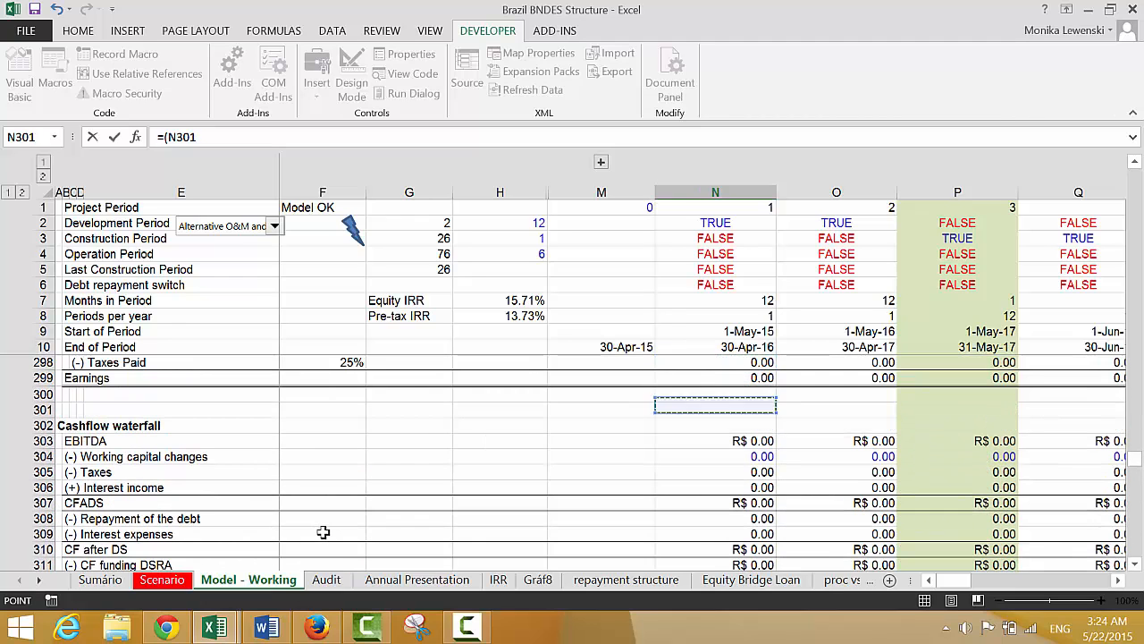
key(Down)
key(Down)
key(Down)
key(Down)
key(Down)
key(Down)
key(Down)
key(Down)
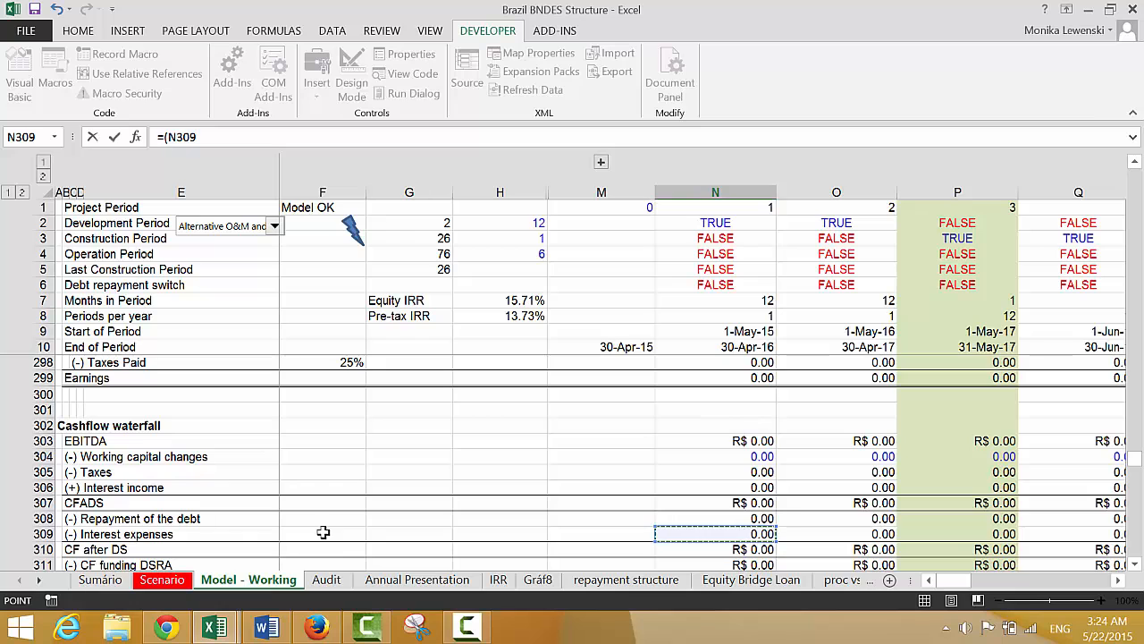
Add the Depreciation on IDC and Fees in N277 to complete N402 as =(N309+N277)
click(723, 405)
key(Up)
key(Up)
key(Up)
key(Up)
key(Up)
key(Up)
key(Up)
key(Up)
key(Up)
key(Up)
key(Up)
key(Up)
key(Up)
key(Up)
key(Up)
key(Up)
key(Up)
key(Up)
key(Up)
key(Up)
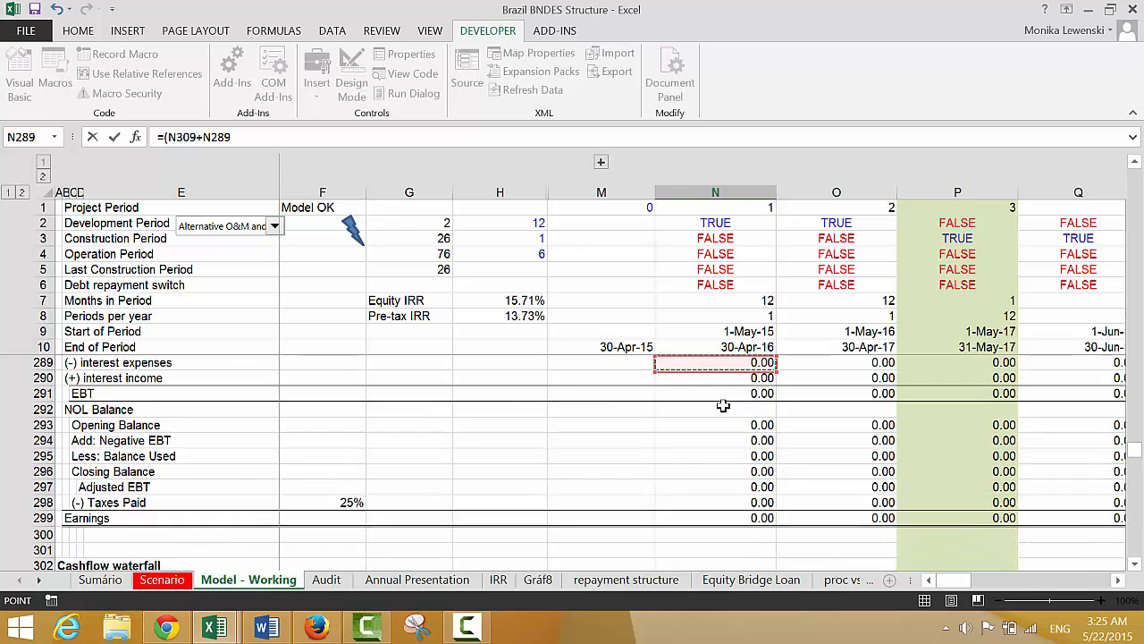
key(Up)
key(Up)
key(Up)
key(Up)
key(Up)
key(Up)
key(Up)
key(Up)
key(Up)
key(Up)
key(Up)
key(Up)
key(Up)
key(Up)
key(Up)
key(Up)
key(Up)
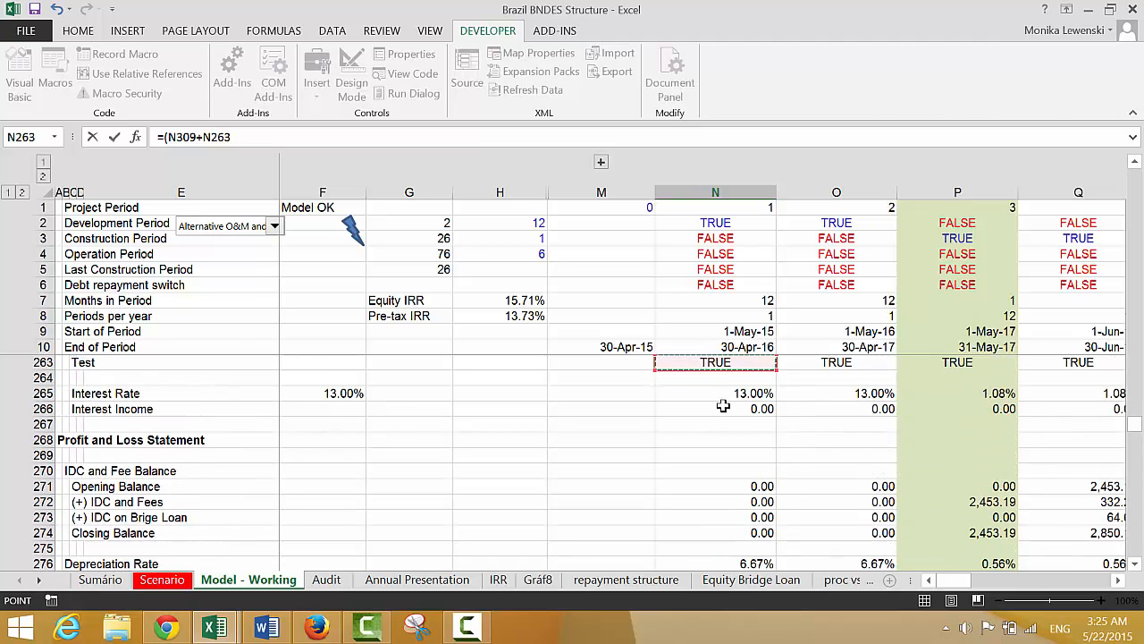
key(Down)
key(Down)
key(Down)
key(Down)
key(Down)
key(Down)
key(Down)
key(Down)
key(Down)
key(Down)
key(Down)
key(Down)
key(Down)
key(Down)
key(Down)
key(Up)
key(Up)
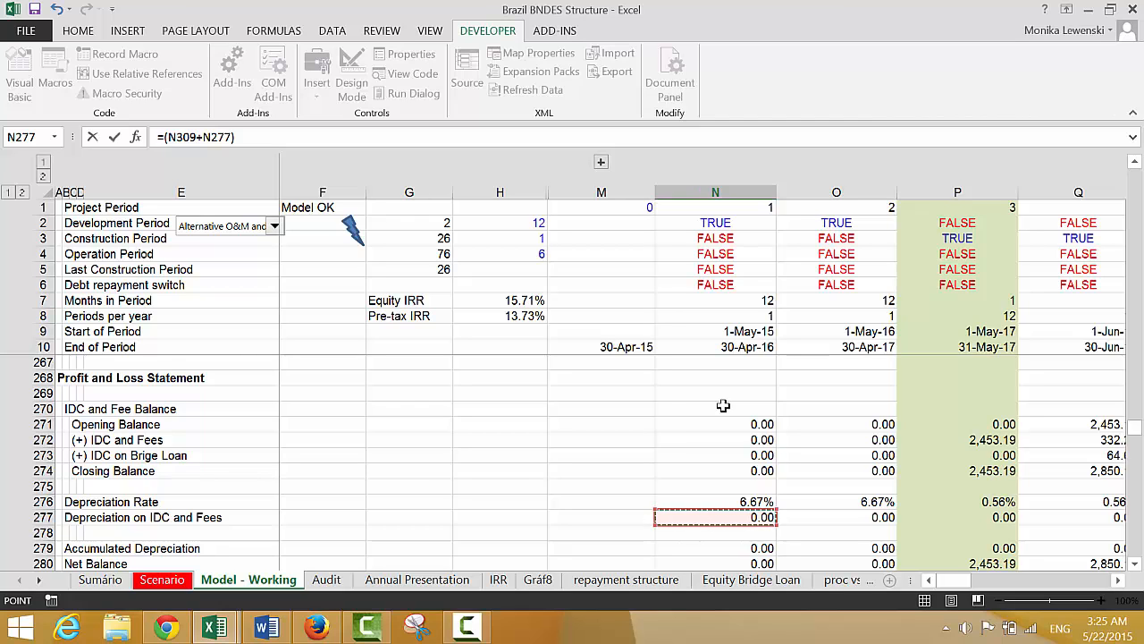
key(Return)
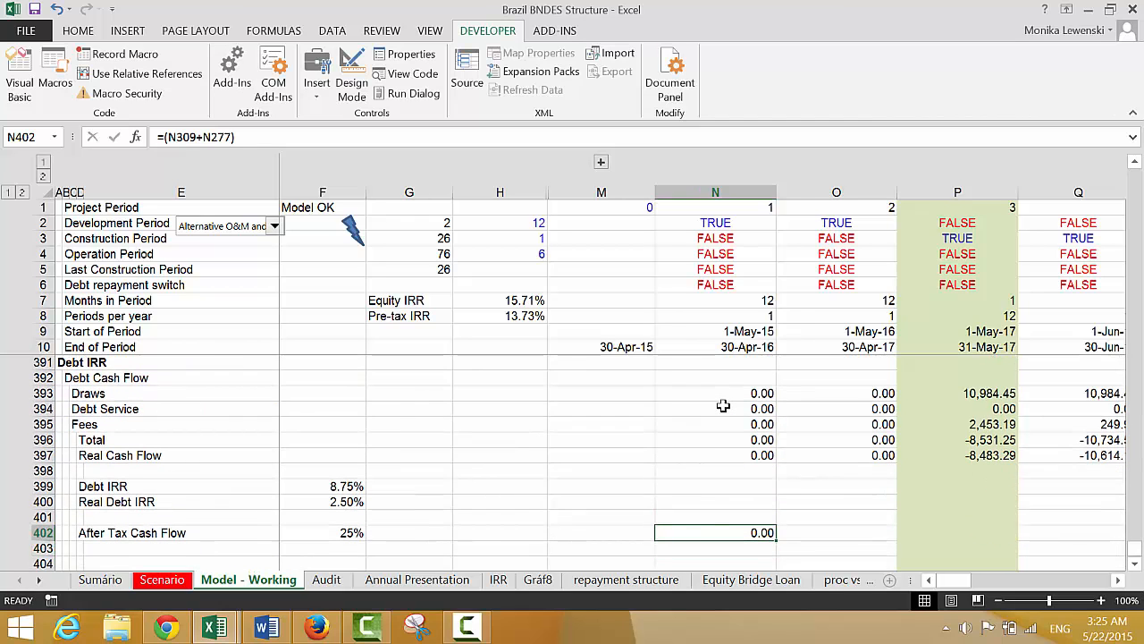
Multiply the sum in N402 by the tax rate locked as $F$402 and copy the formula across the row's remaining periods
key(F2)
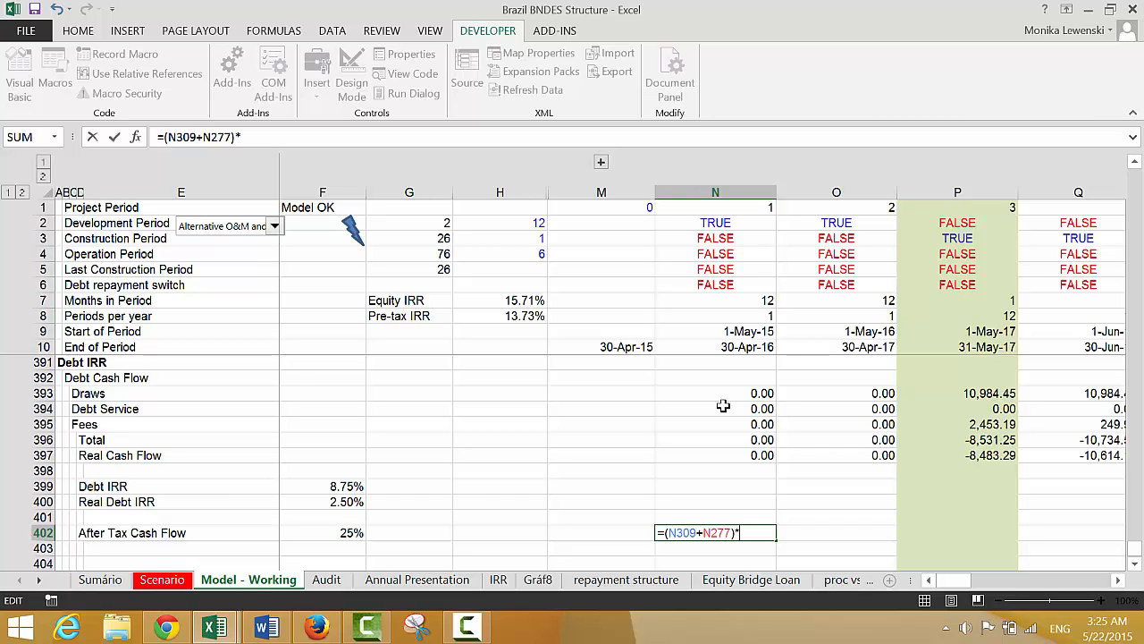
click(344, 533)
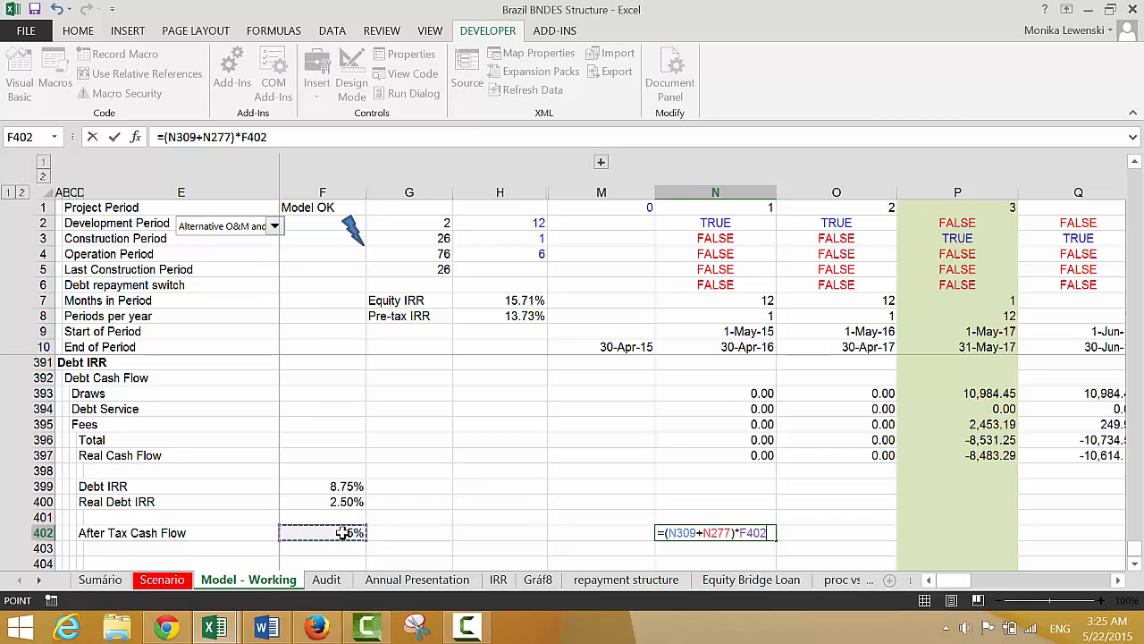
key(F4)
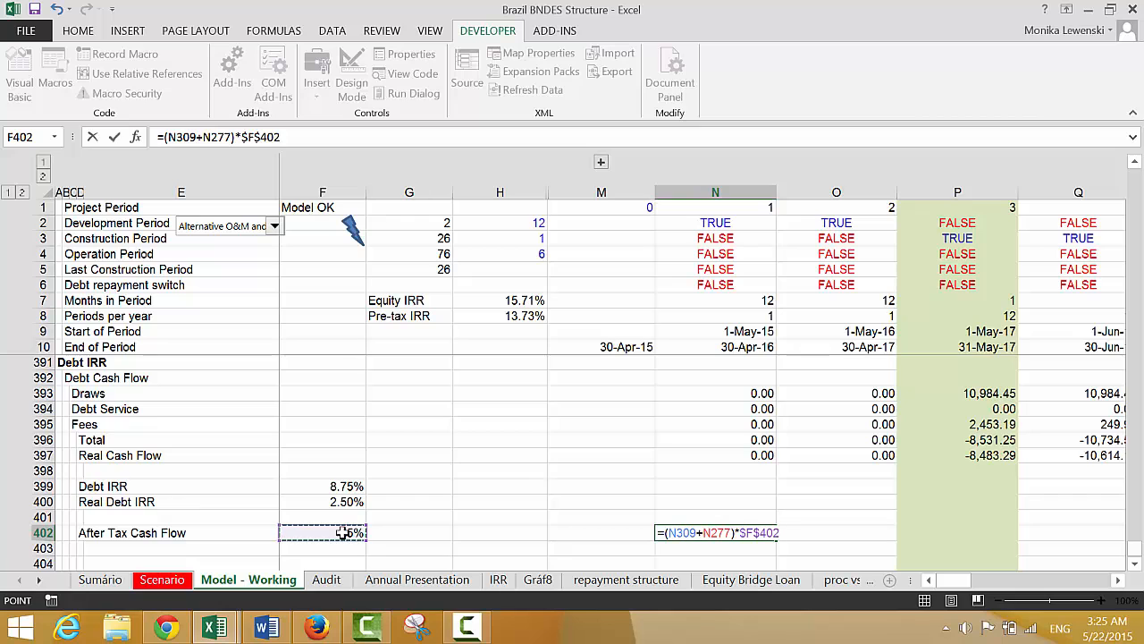
key(ctrl+Return)
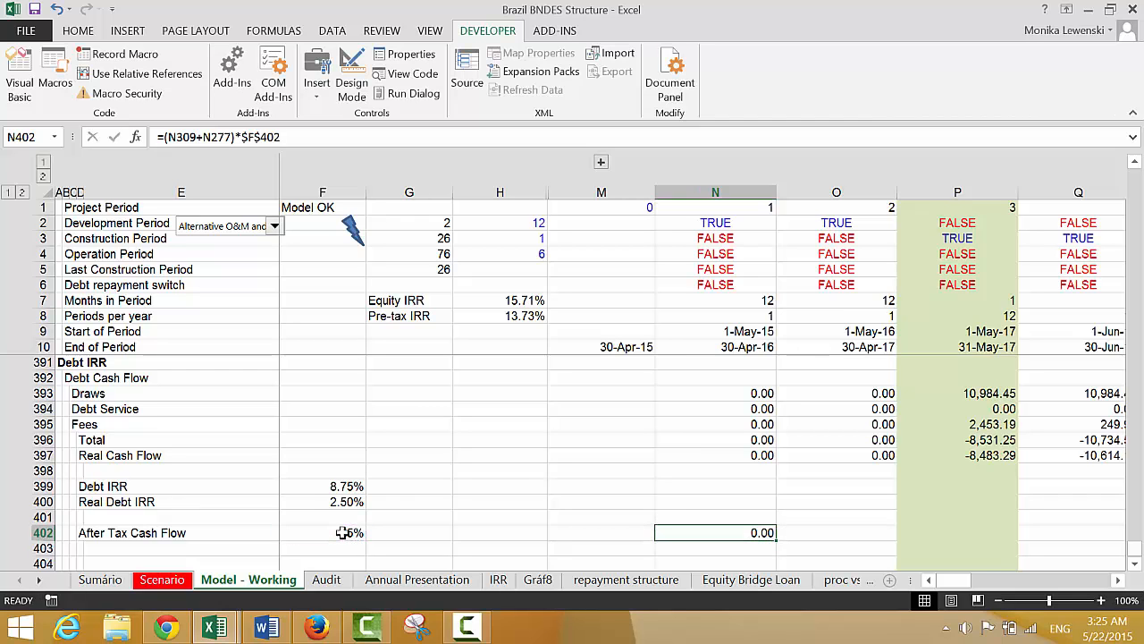
key(ctrl+shift+r)
Check the row 402 amounts across the construction and early operation periods
key(Right)
key(Right)
key(Right)
key(Right)
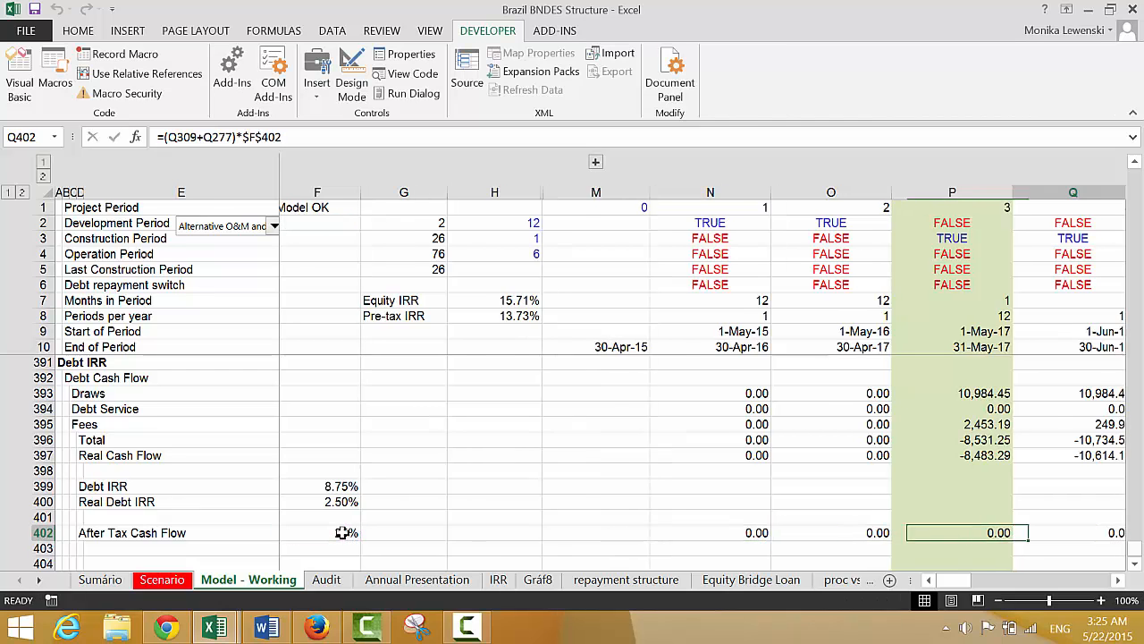
key(Right)
key(Right)
key(Right)
key(Right)
key(Right)
key(Right)
key(Right)
key(Right)
key(Right)
key(Right)
key(Right)
key(Right)
key(Right)
key(Right)
key(Right)
key(Right)
key(Right)
key(Right)
key(Right)
key(Right)
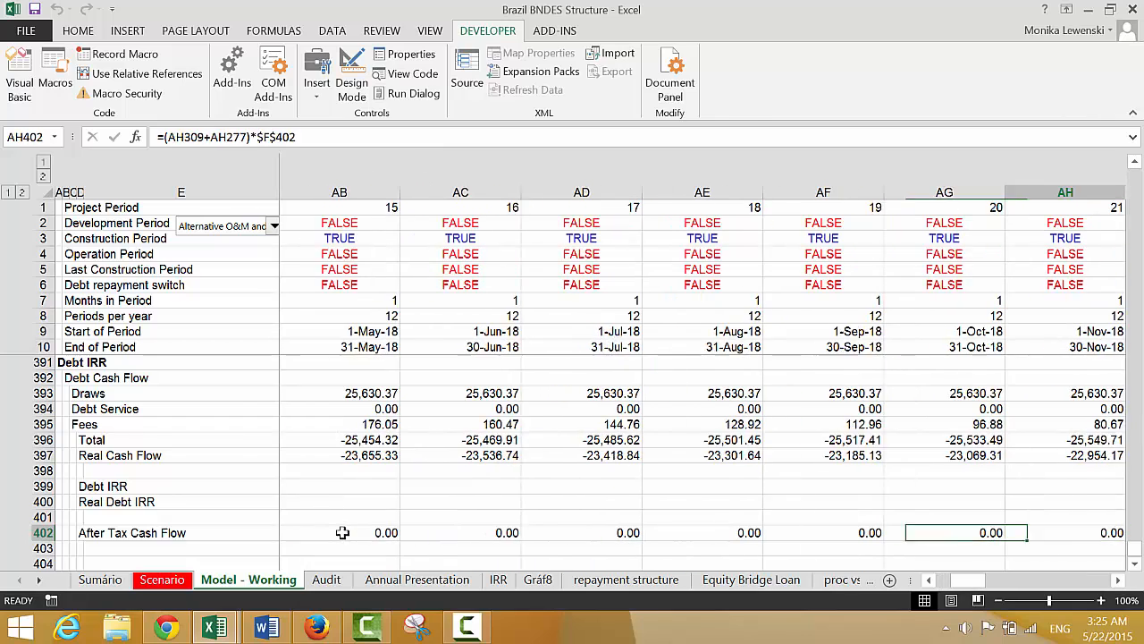
key(Right)
key(Right)
key(Right)
key(Right)
key(Right)
key(Left)
key(Left)
key(Left)
key(Left)
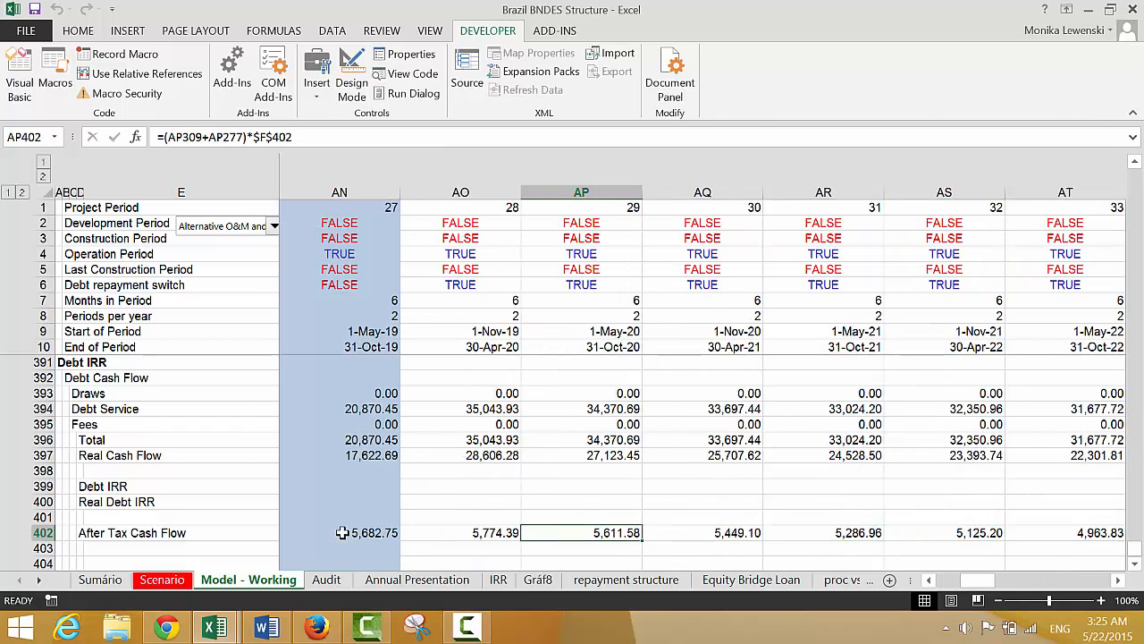
key(Right)
key(Left)
key(Left)
key(Left)
key(Left)
key(Left)
key(Left)
key(Left)
key(Left)
Rename the label in D402 as Tax Shield from Debt
key(Down)
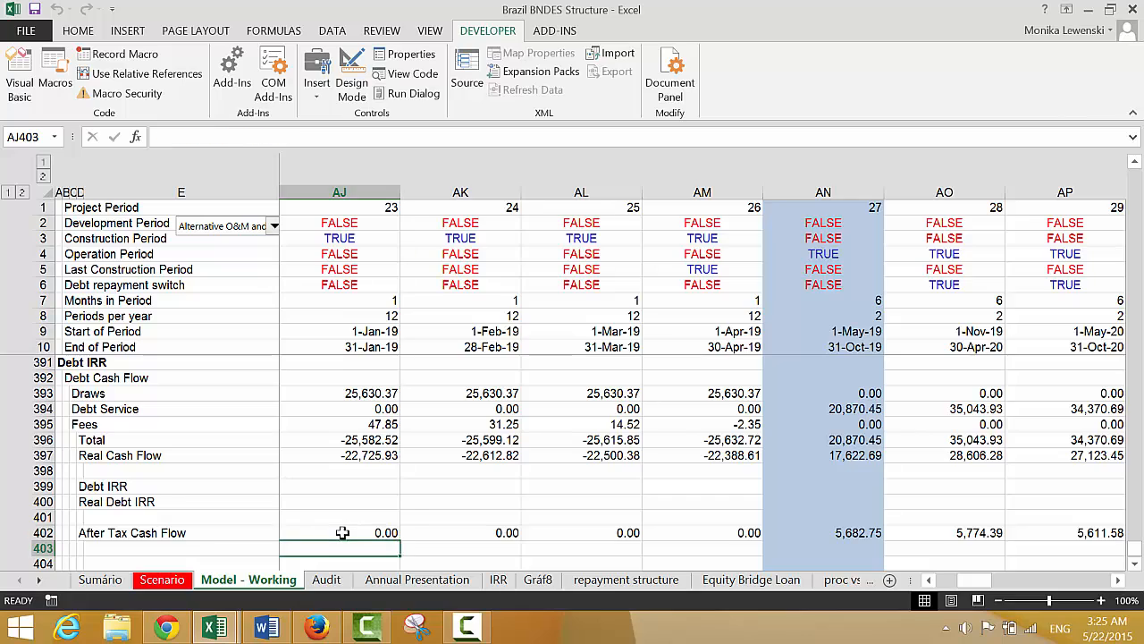
key(Left)
key(Left)
key(Left)
key(Left)
key(Left)
key(Left)
key(Left)
key(Left)
key(Left)
key(Left)
key(Left)
key(Left)
key(Left)
key(Left)
key(Left)
key(Left)
key(Left)
key(Left)
key(Left)
key(Left)
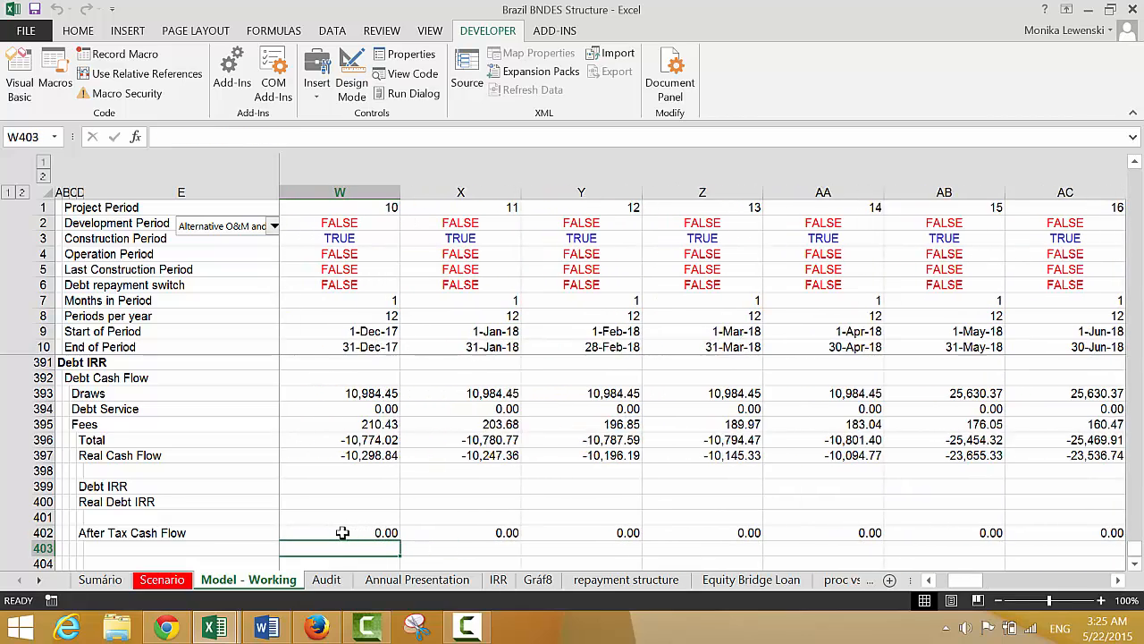
key(Left)
key(Left)
key(Left)
key(Left)
key(Left)
key(Left)
key(Up)
key(Left)
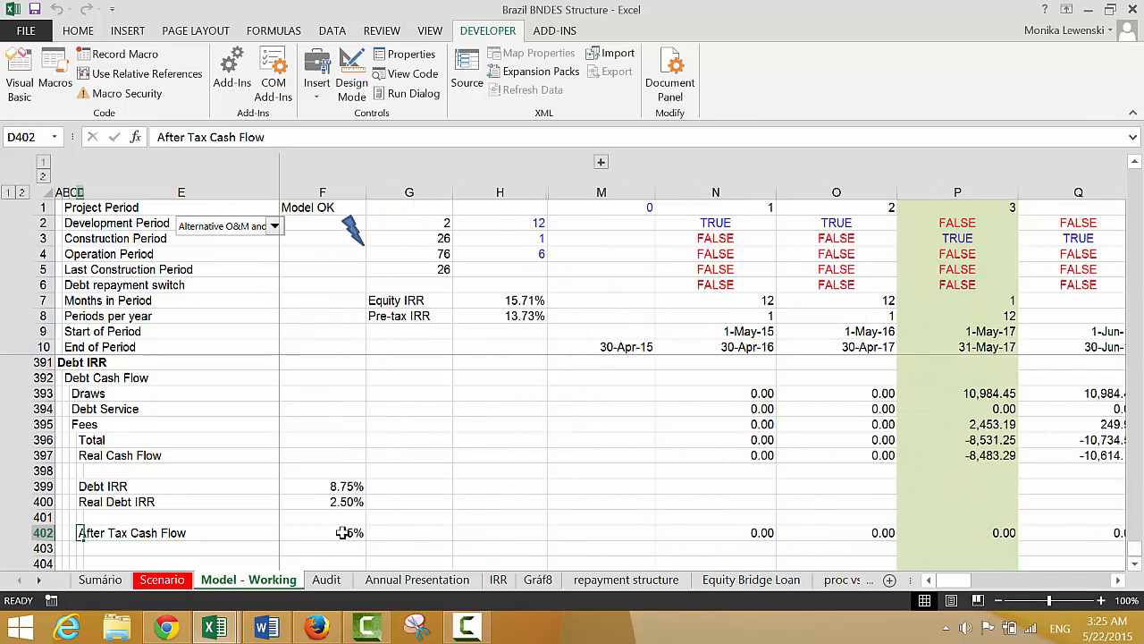
text(Tax Shield from Debt)
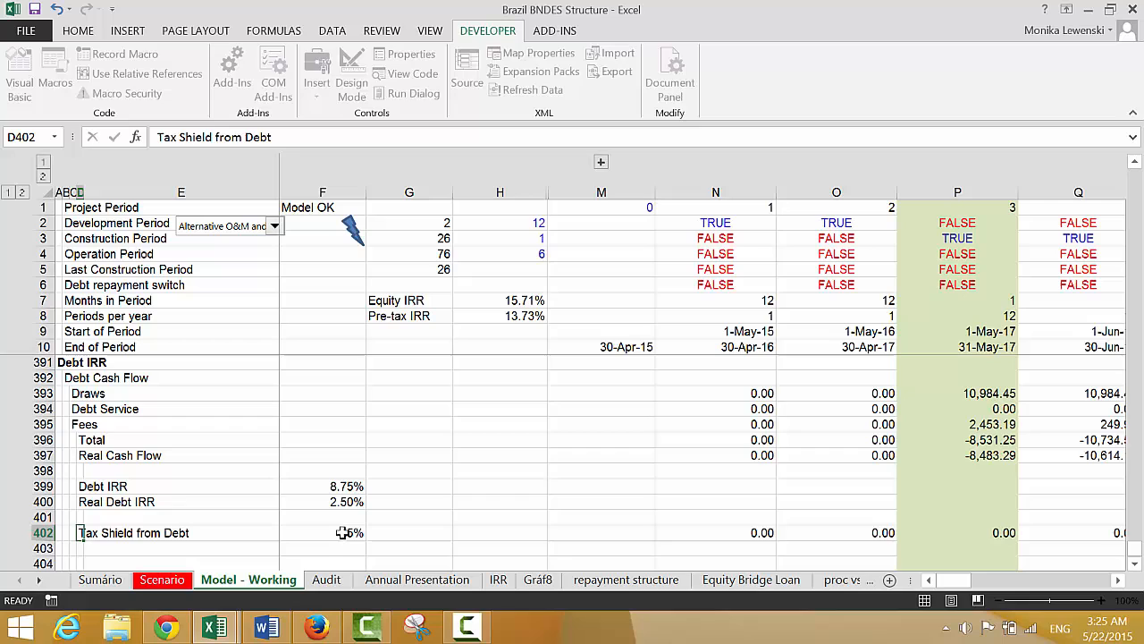
key(Return)
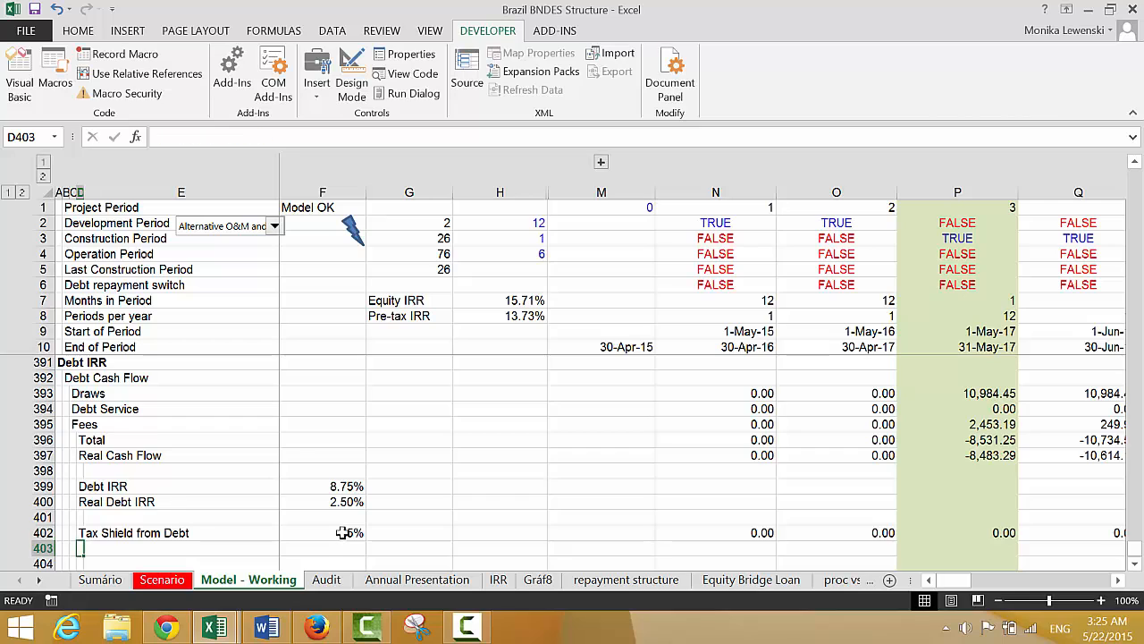
Label D403 as After Tax Debt Cash Flow, directly below the tax shield row
text(After Tax)
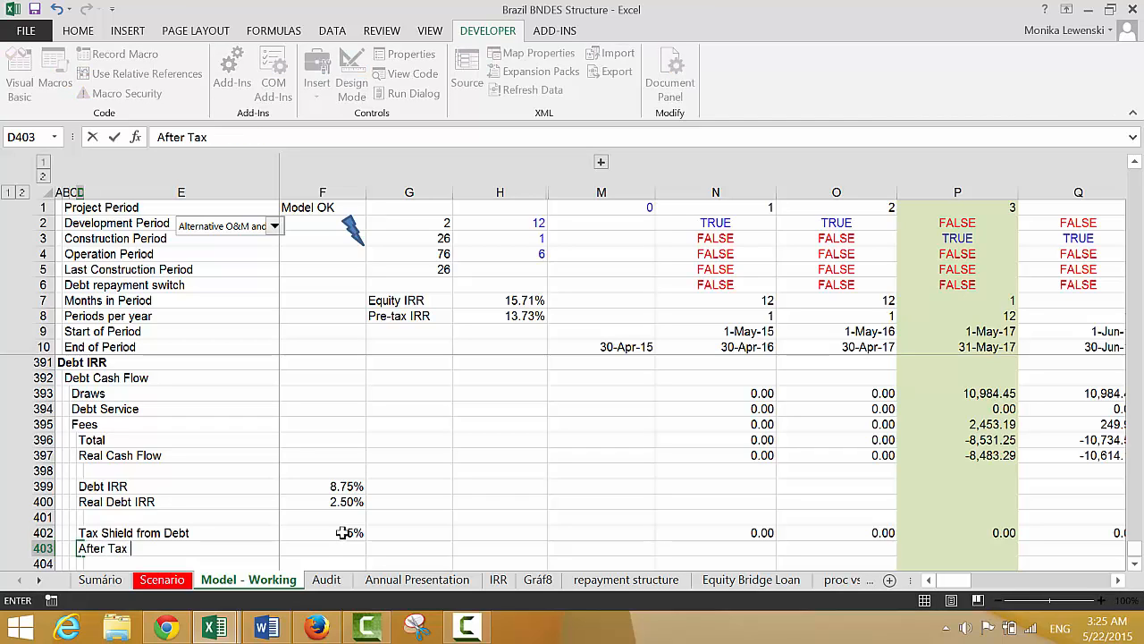
text( Debt Cash Flow)
key(Return)
key(Up)
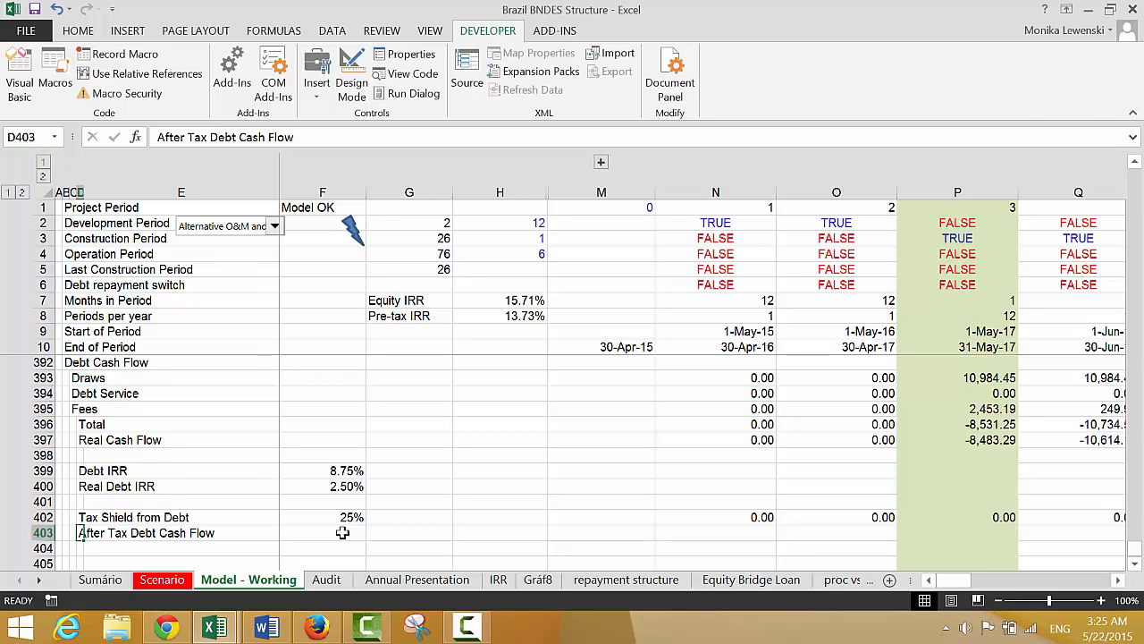
Start the After Tax Debt Cash Flow formula in N403 with the debt cash flow Total in N396
key(Right)
key(Right)
key(Right)
key(Right)
key(Right)
key(Right)
key(Right)
key(Right)
key(Left)
key(Left)
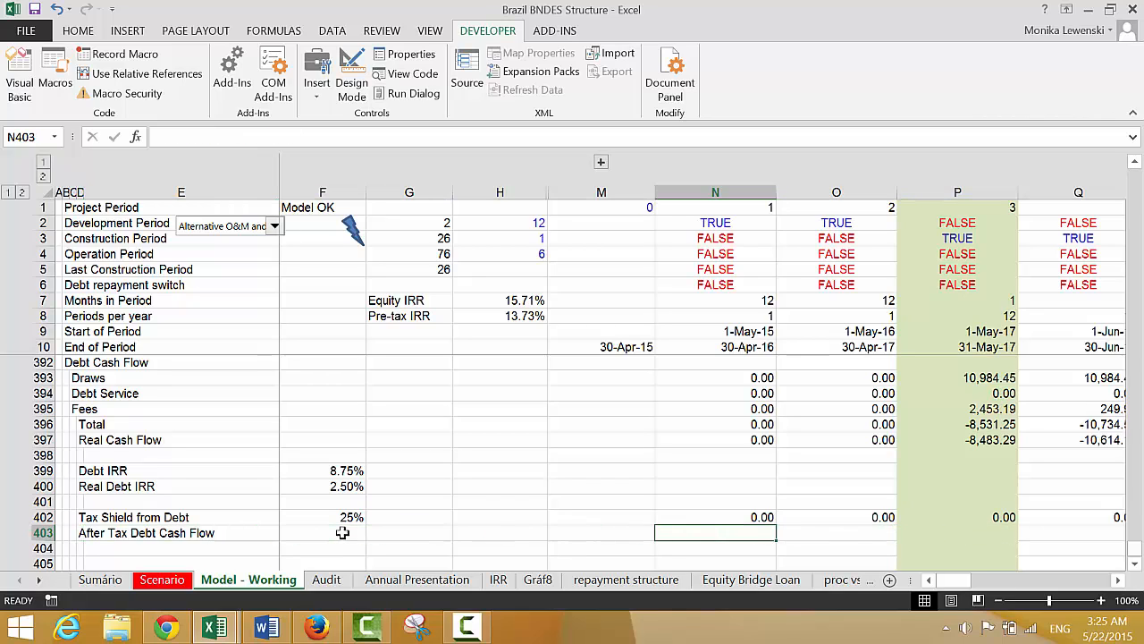
text(=)
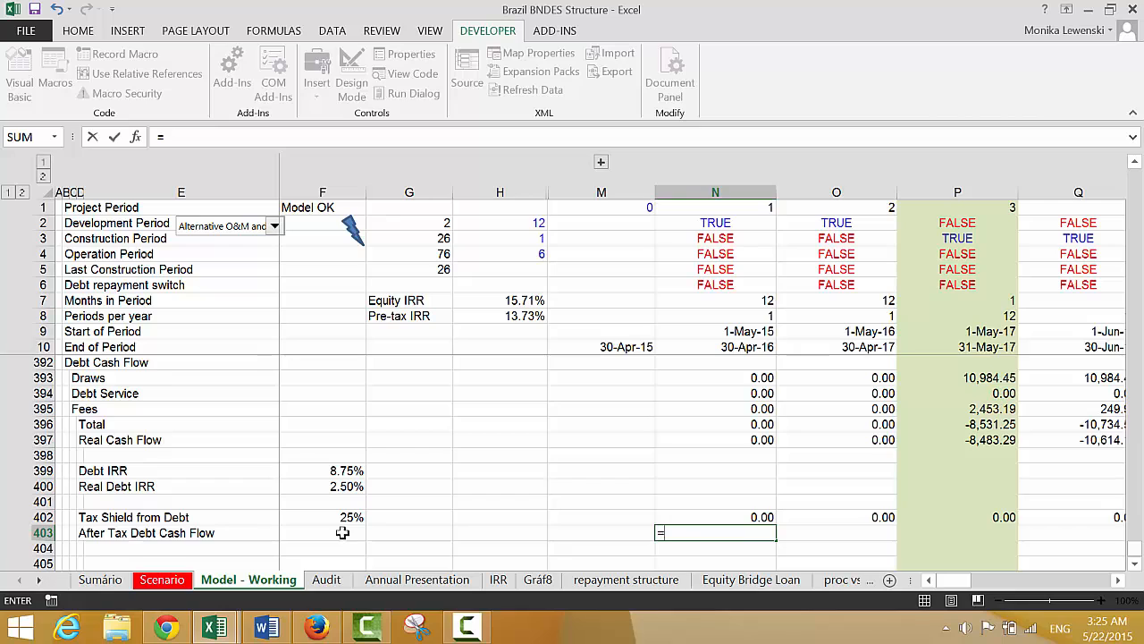
key(Up)
key(Up)
key(Up)
key(Up)
key(Up)
key(Up)
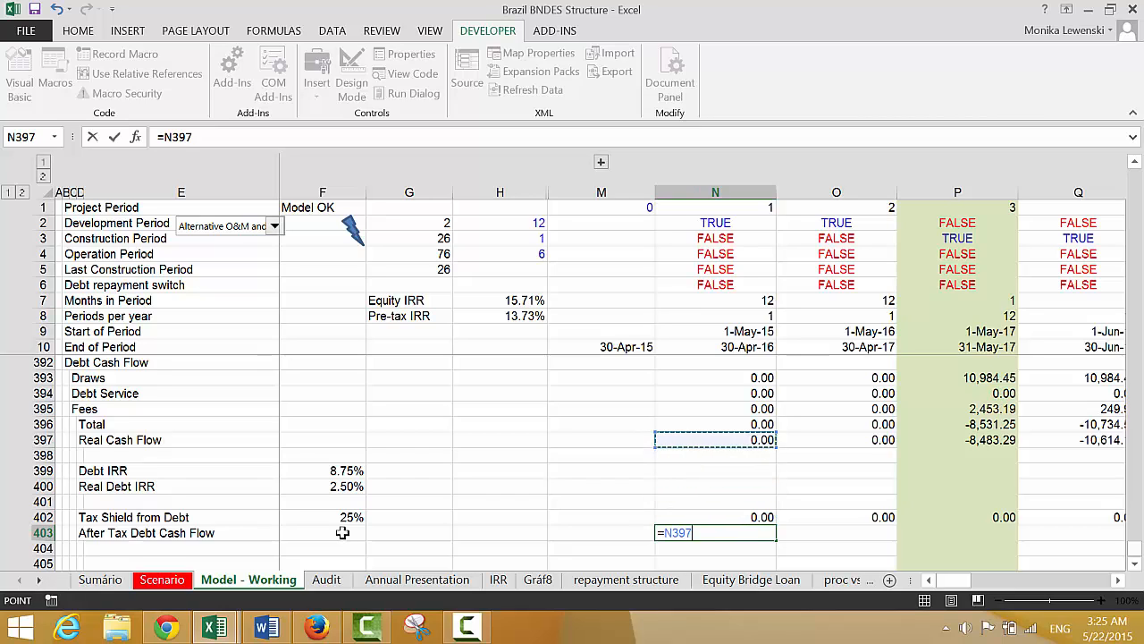
key(Up)
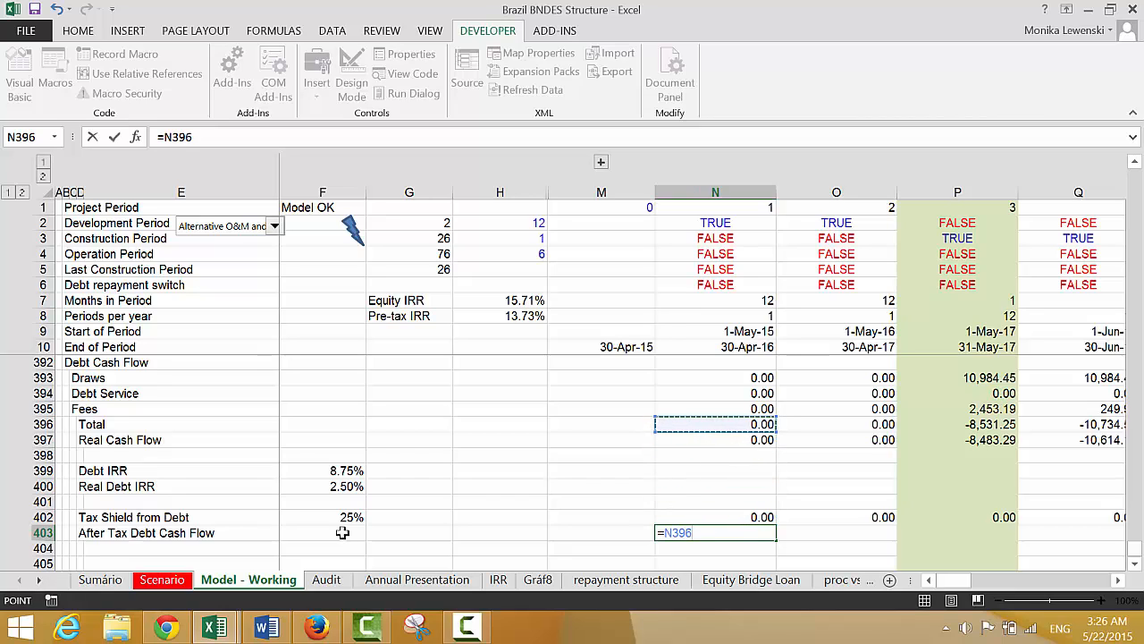
Complete N403 as =N396-N402 to subtract the tax shield, and fill the After Tax Debt Cash Flow across all periods
text(-)
key(Up)
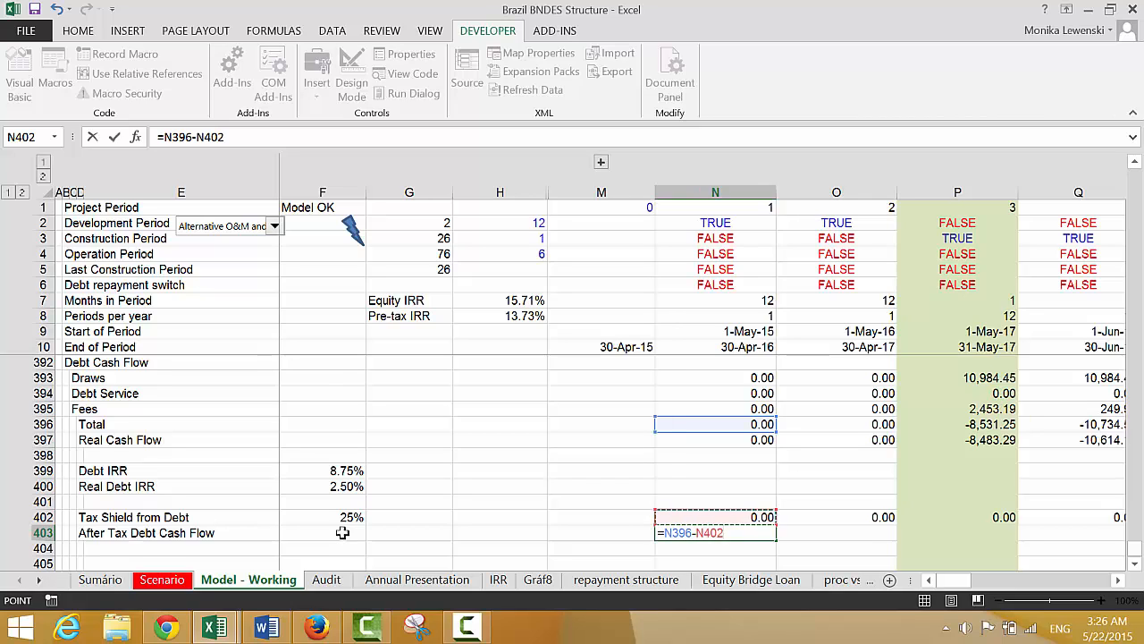
key(BackSpace)
key(BackSpace)
key(BackSpace)
key(BackSpace)
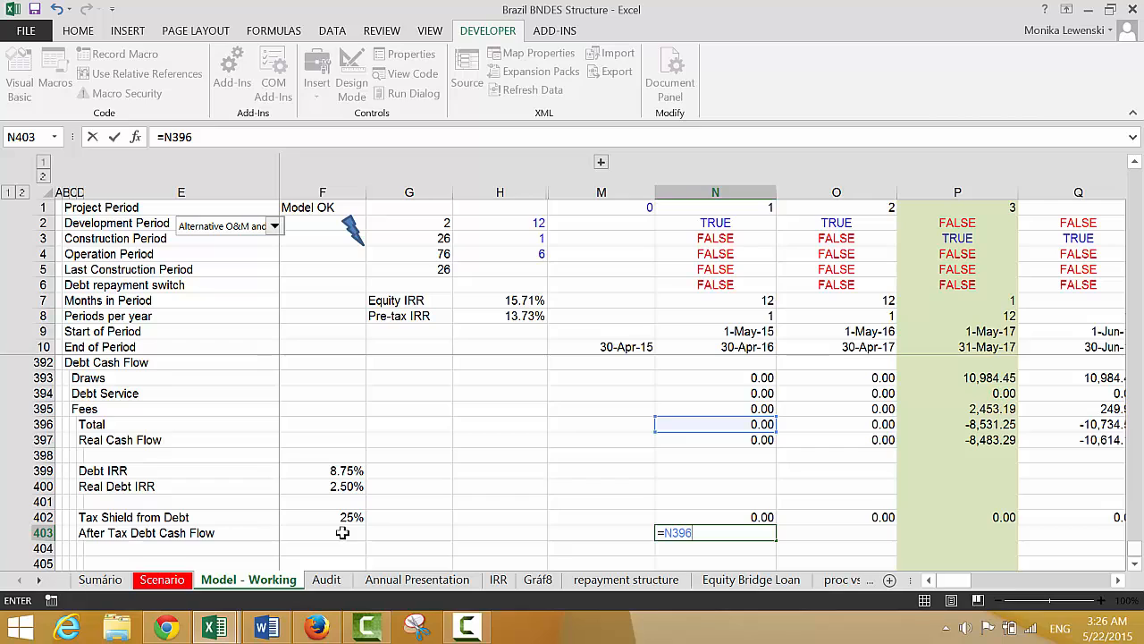
key(Up)
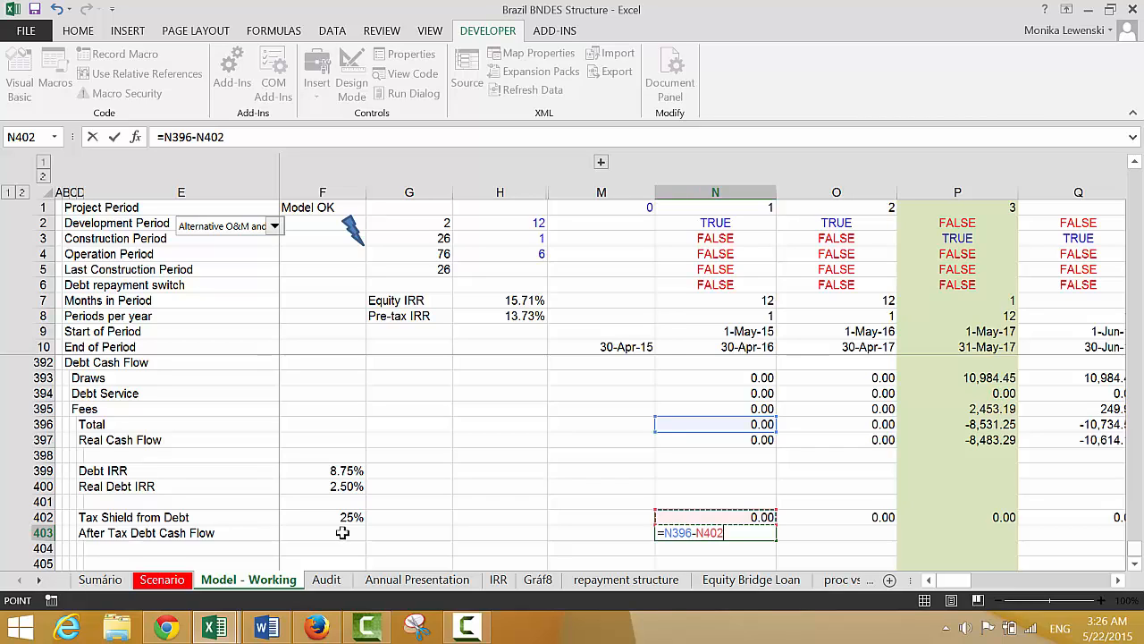
key(Return)
key(Up)
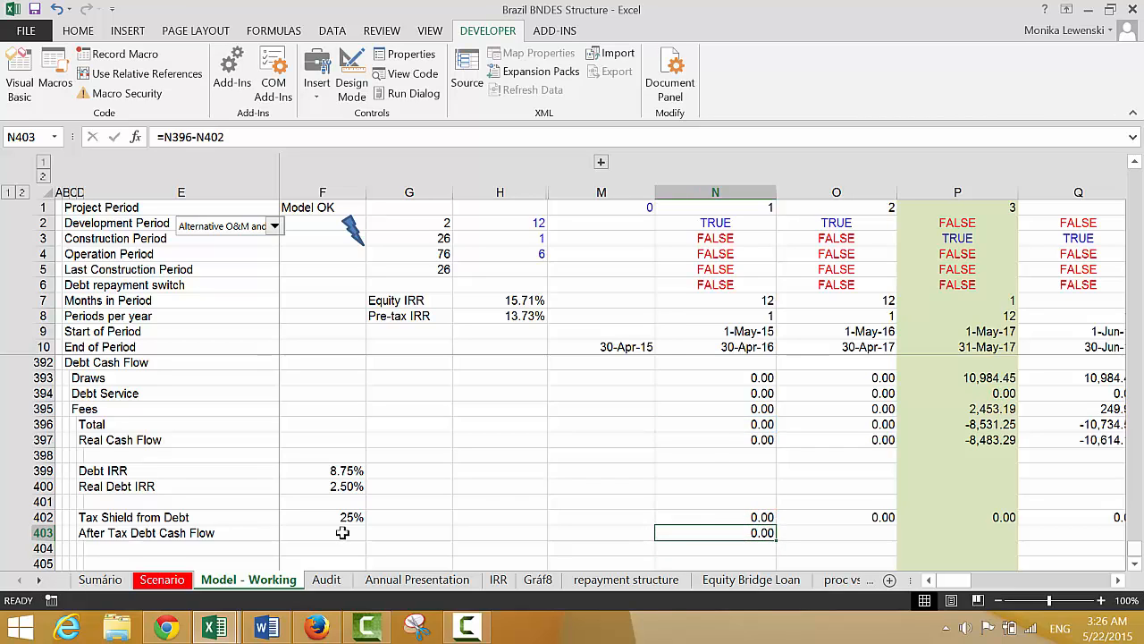
key(ctrl+shift+Right)
Label D404 as After Tax Real Cash Flow, directly below the after-tax debt cash flow row
key(Down)
key(Left)
key(Left)
key(Left)
key(Left)
key(Left)
key(Left)
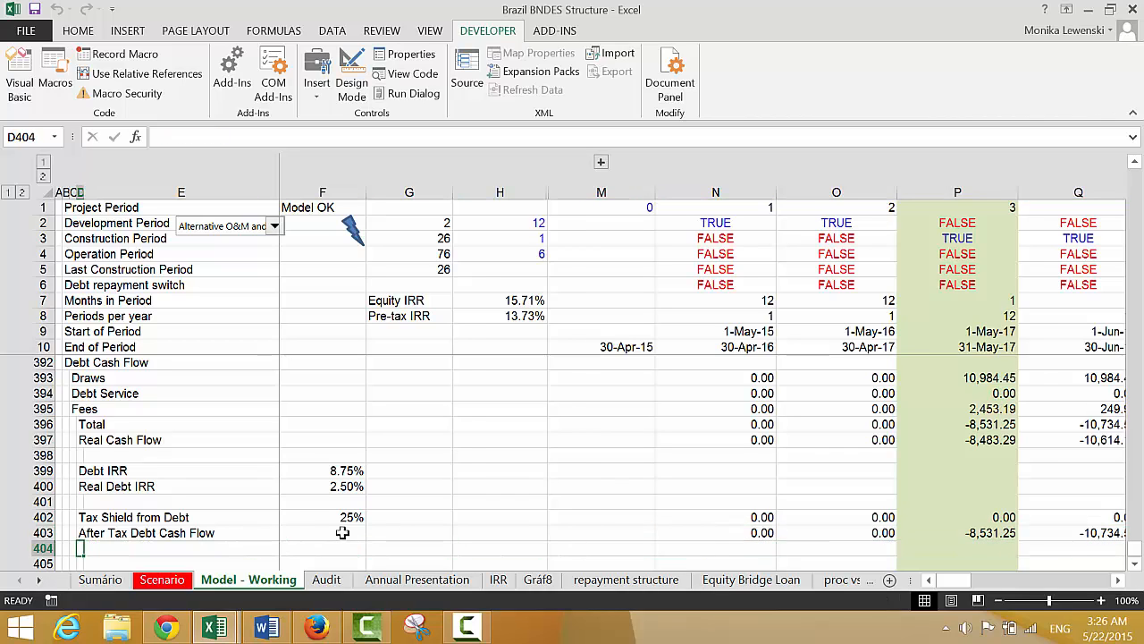
text(Af)
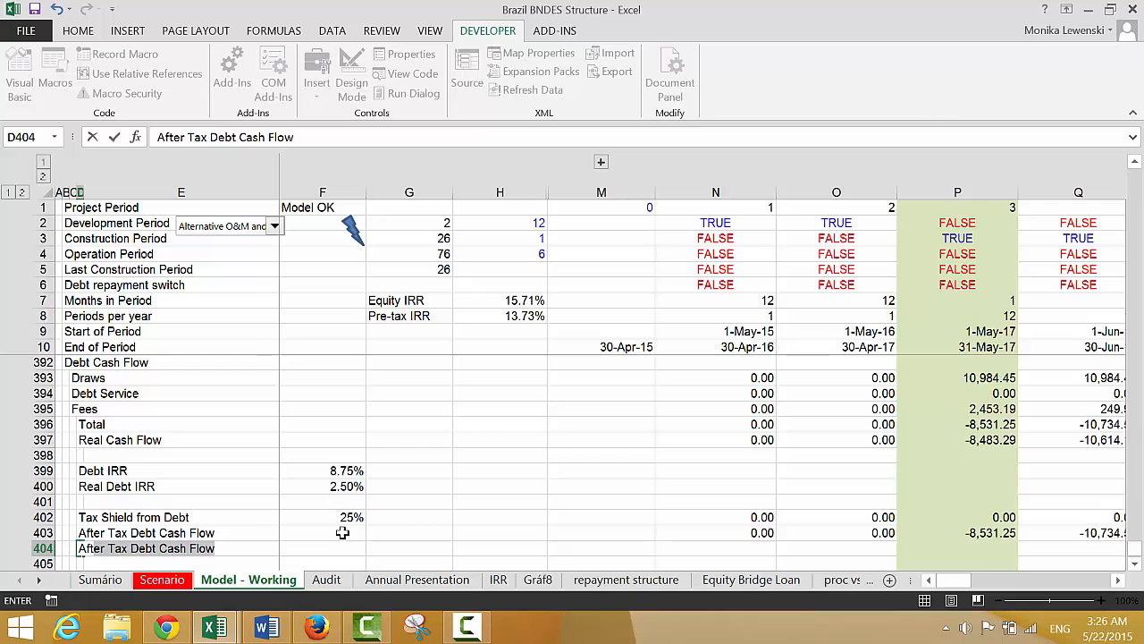
text(te)
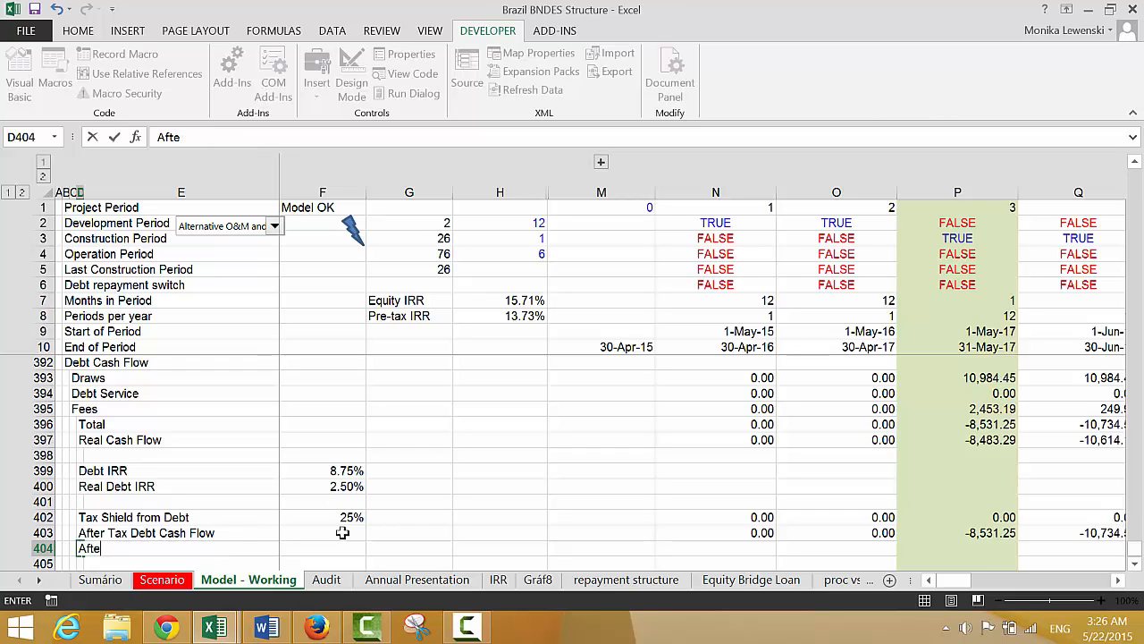
text(tr Tax Real Cash Fl)
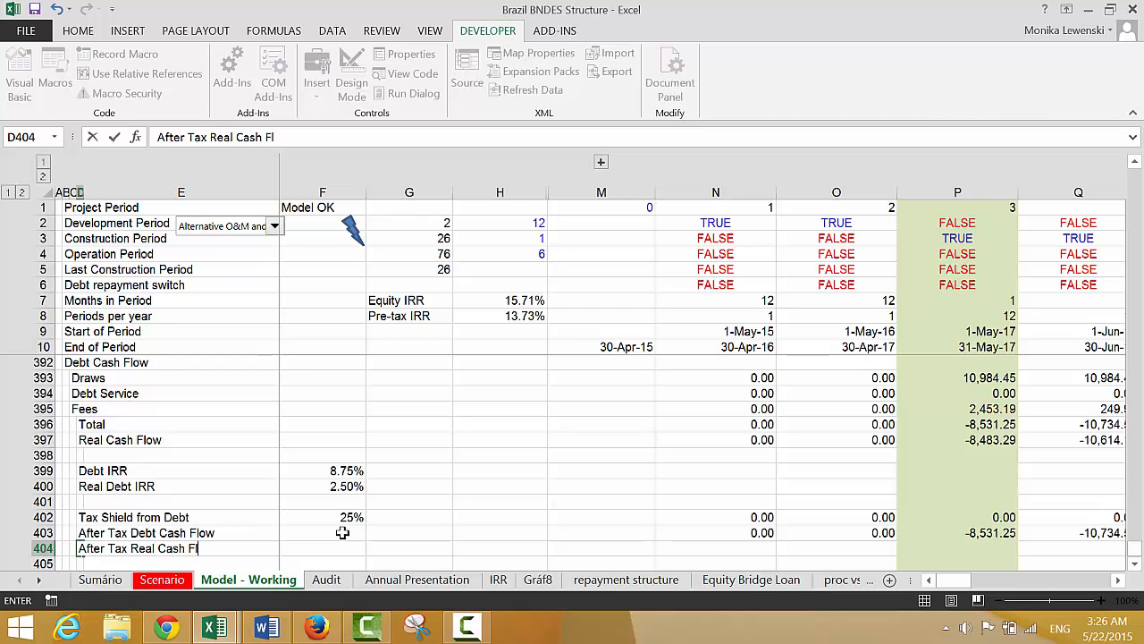
text(ow)
key(Return)
Enter =N403/N132 in N404 to deflate the after-tax debt cash flow by the operating costs Inflation Index
key(Up)
key(Right)
key(Right)
key(Right)
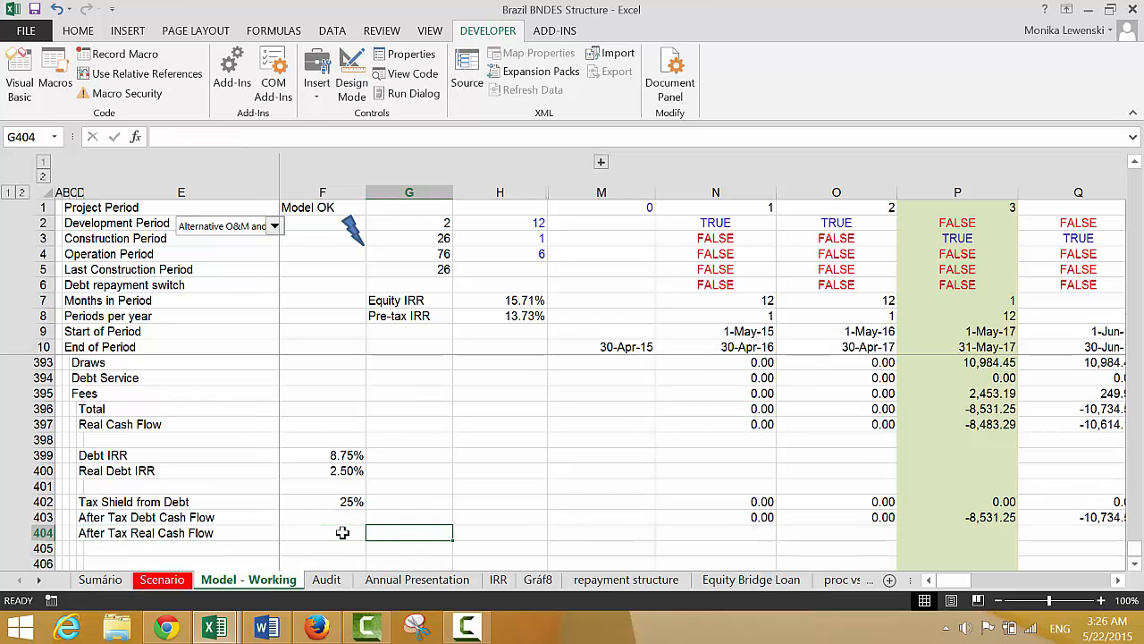
key(Right)
key(Right)
key(Right)
text(=)
key(Up)
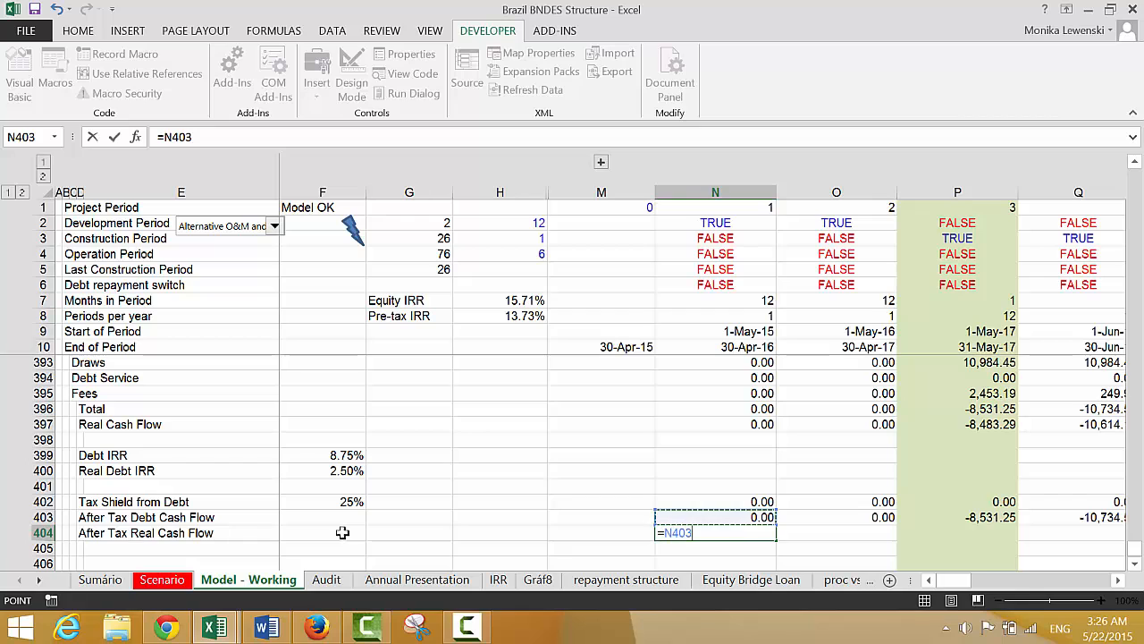
text(/)
key(Up)
key(Up)
key(Up)
key(Up)
key(Up)
key(Up)
key(Up)
key(Up)
key(Up)
key(Up)
key(Up)
key(Up)
key(Up)
key(Up)
key(Up)
key(Up)
key(Up)
key(Up)
key(Up)
key(Up)
key(Up)
key(Up)
key(Up)
key(Up)
key(Up)
key(Up)
key(Up)
key(Up)
key(Up)
key(Up)
key(Up)
key(Up)
key(Up)
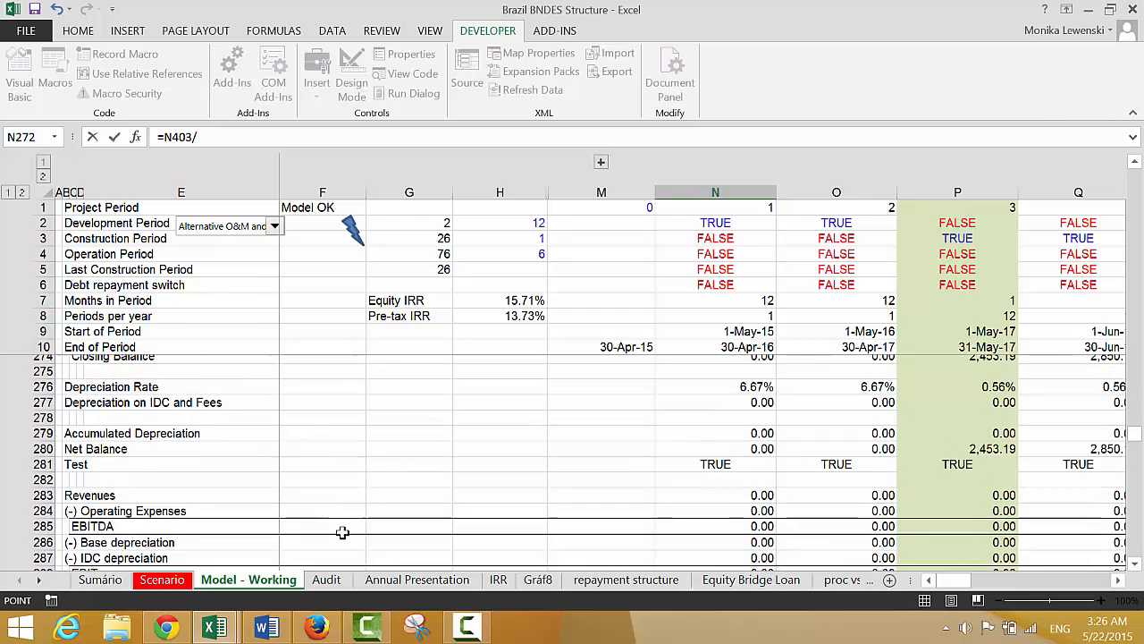
key(Down)
key(Down)
key(Down)
key(Down)
key(Down)
key(Down)
key(Down)
key(Down)
key(Down)
key(Down)
key(Down)
key(Down)
key(Down)
key(Down)
key(Down)
key(Down)
key(Down)
key(Down)
key(Down)
key(Down)
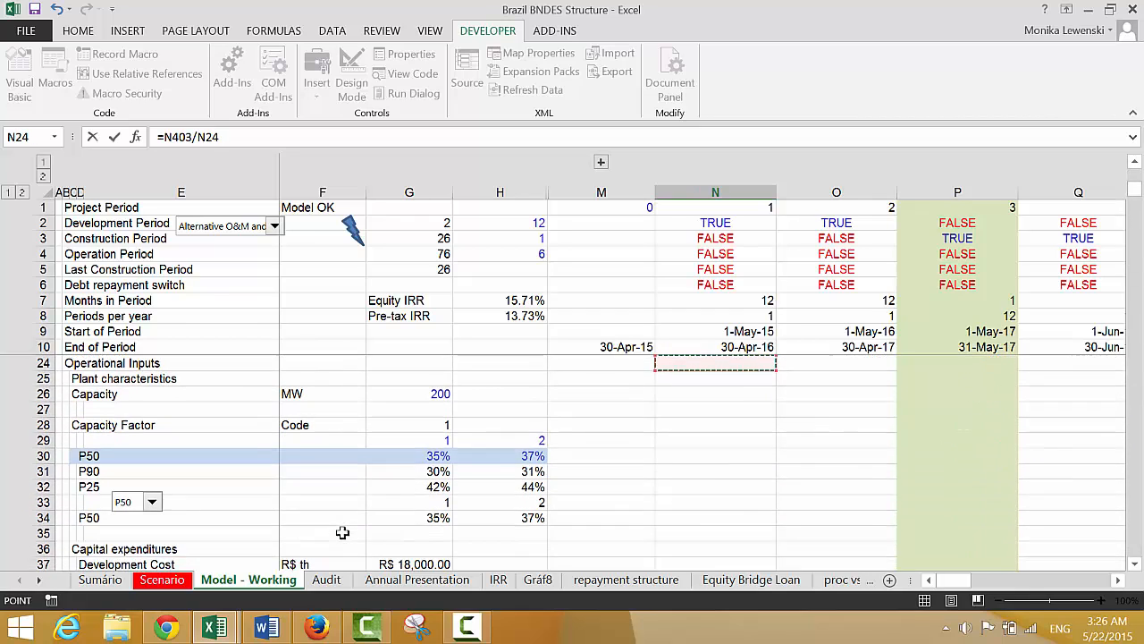
key(Down)
key(Down)
key(Down)
key(Down)
key(Down)
key(Down)
key(Down)
key(Down)
key(Down)
key(Down)
key(Down)
key(Down)
key(Down)
key(Down)
key(Down)
key(Down)
key(Down)
key(Down)
key(Down)
key(Down)
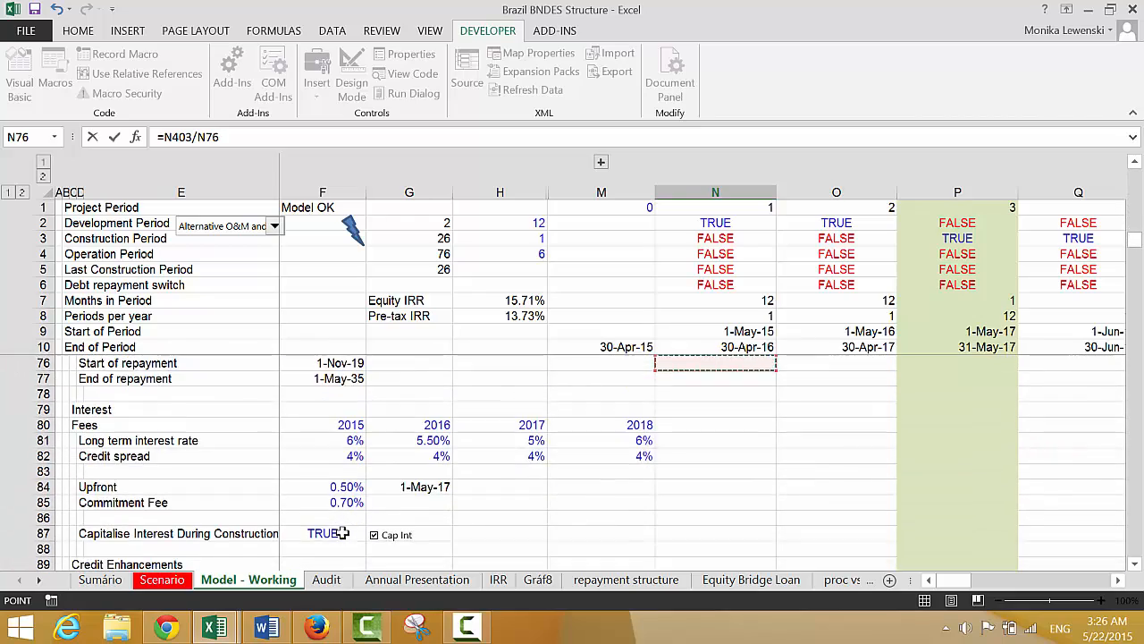
key(Down)
key(Down)
key(Down)
key(Down)
key(Down)
key(Down)
key(Down)
key(Down)
key(Down)
key(Down)
key(Down)
key(Down)
key(Down)
key(Down)
key(Down)
key(Down)
key(Down)
key(Down)
key(Down)
key(Down)
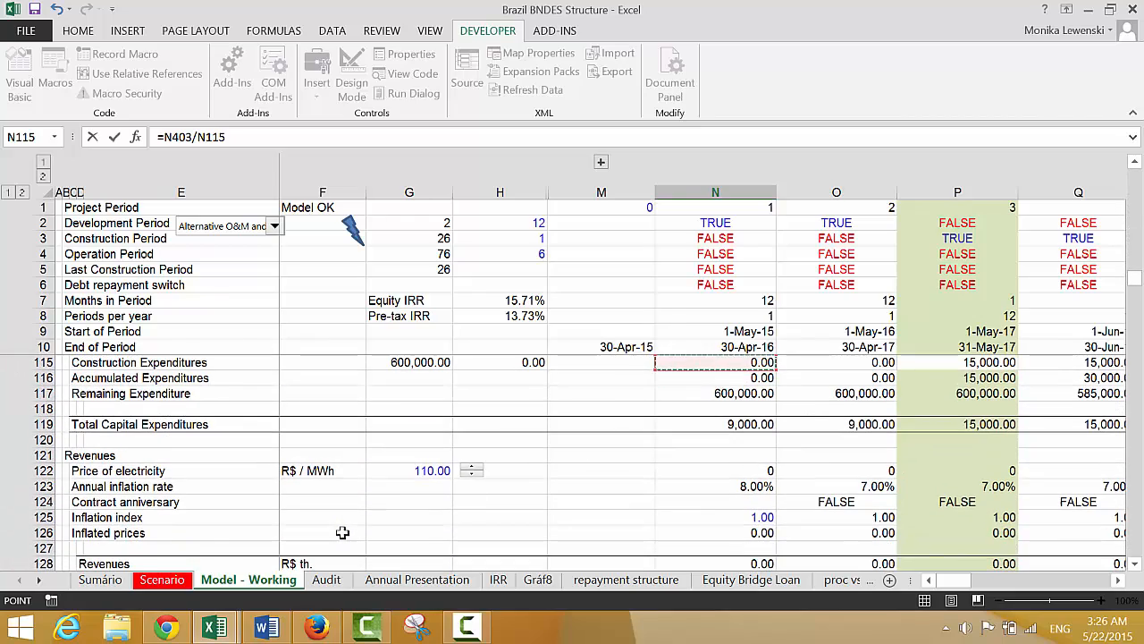
key(Page_Down)
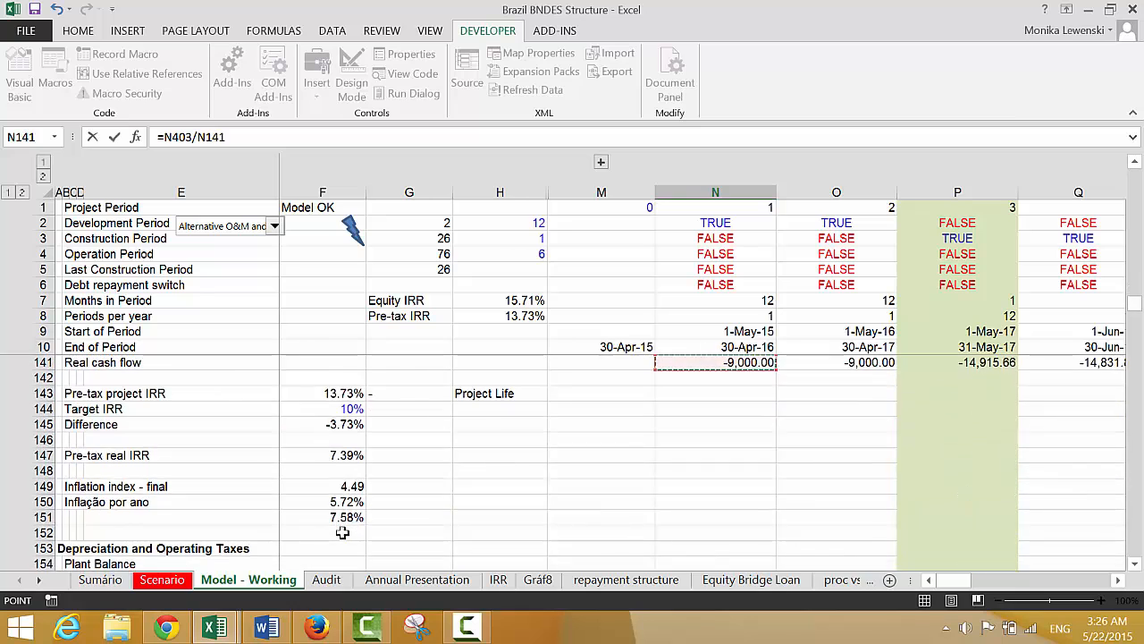
key(Page_Up)
key(Down)
key(Down)
key(Down)
key(Down)
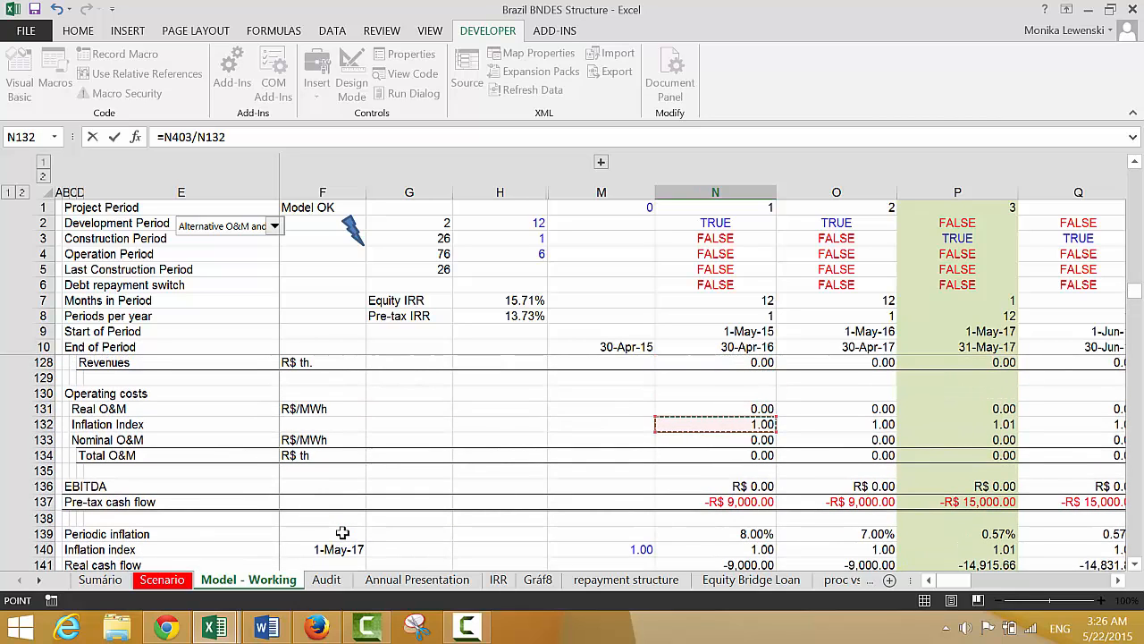
key(Return)
key(Up)
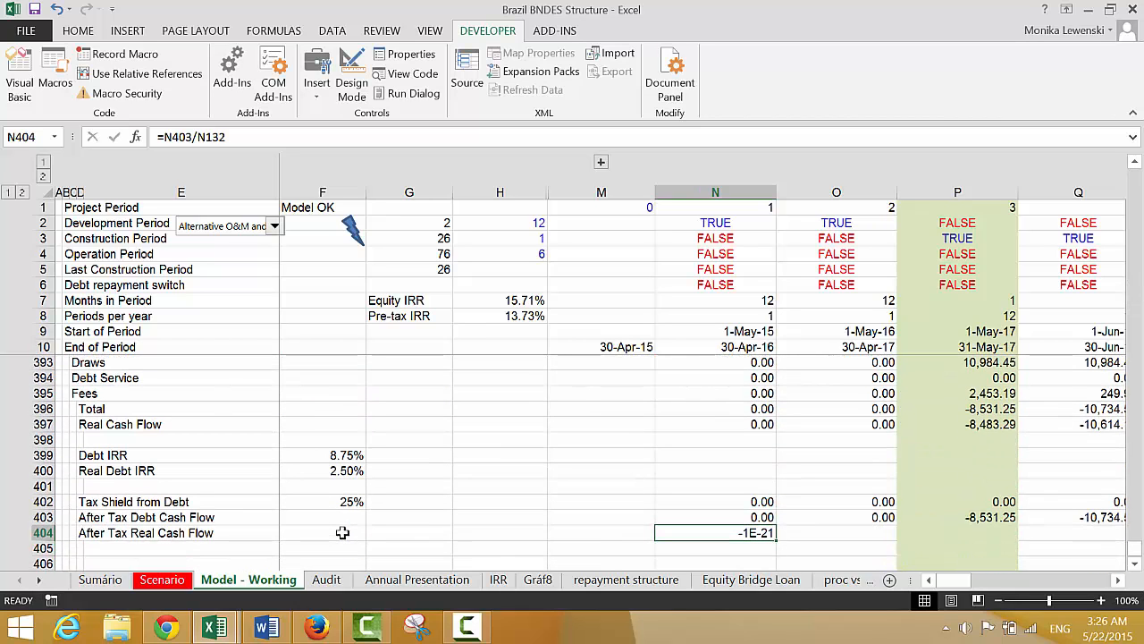
Fill the N404 After Tax Real Cash Flow formula across all periods in row 404
click(342, 532)
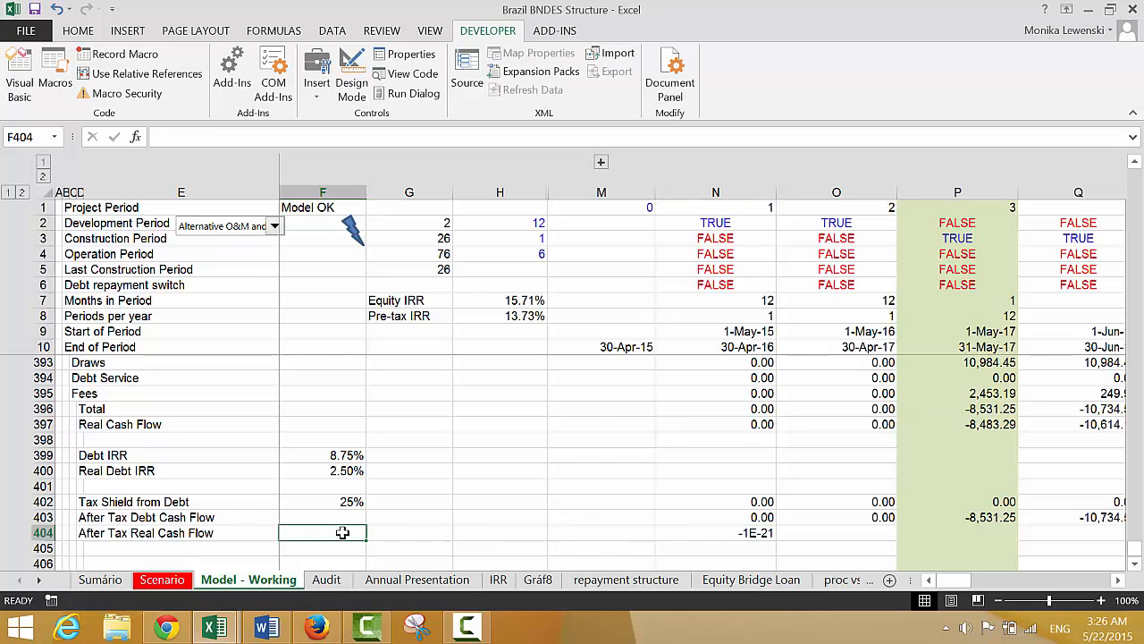
key(Right)
key(Right)
key(Right)
key(Right)
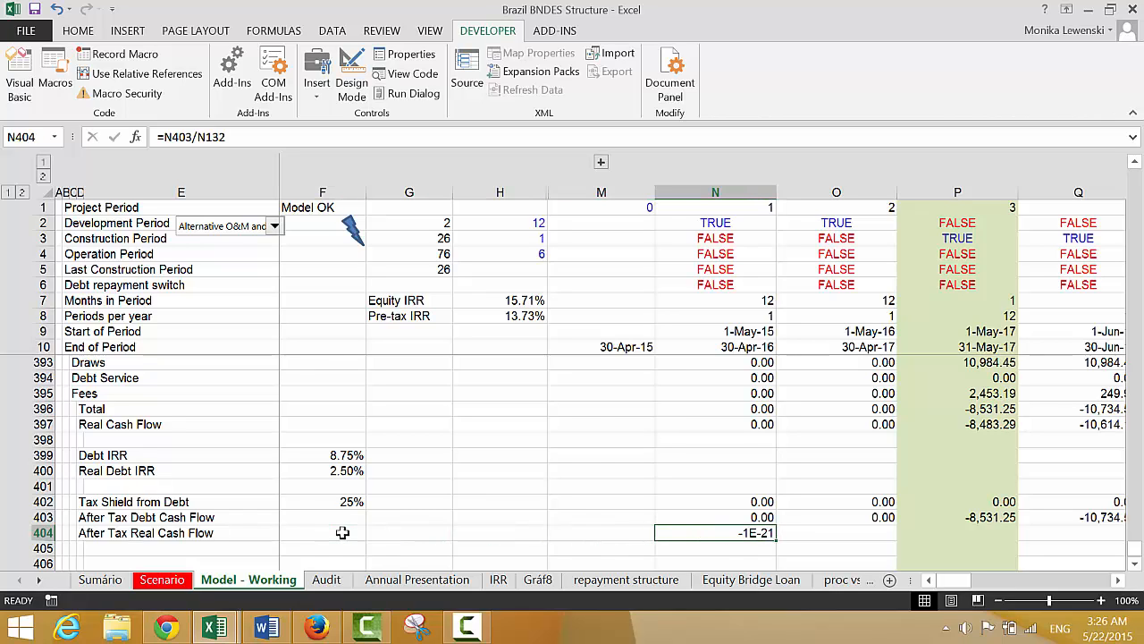
key(ctrl+shift+Right)
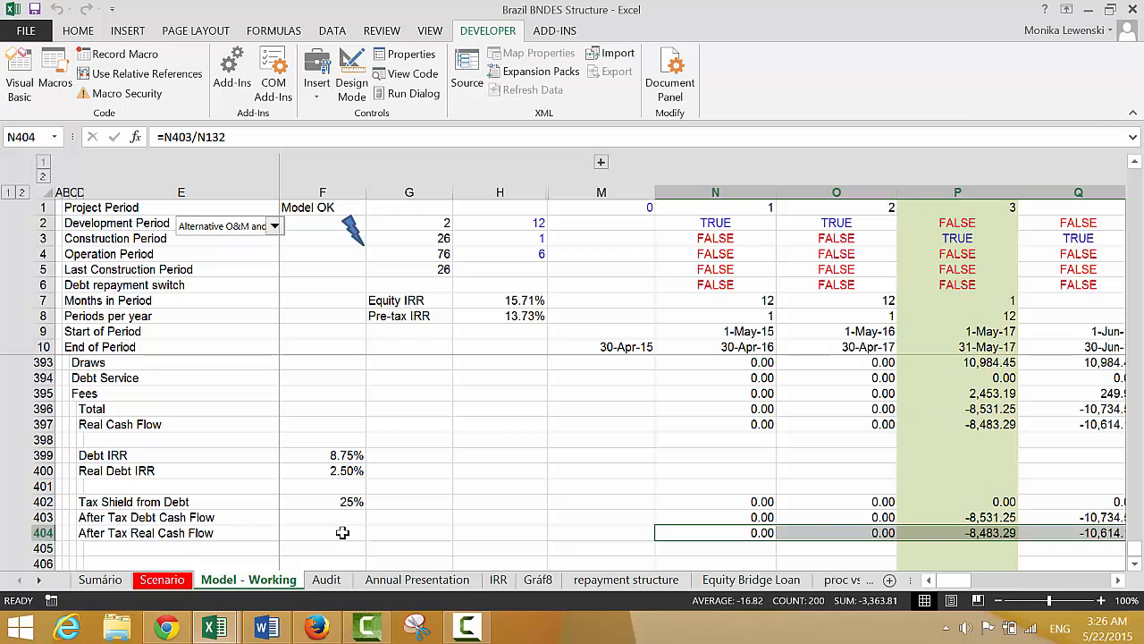
key(ctrl+r)
Label D406 as After Tax Debt IRR, leaving a blank row below the real cash flow
key(Down)
key(Down)
key(Left)
key(Left)
key(Left)
key(Left)
key(Left)
key(Left)
key(Left)
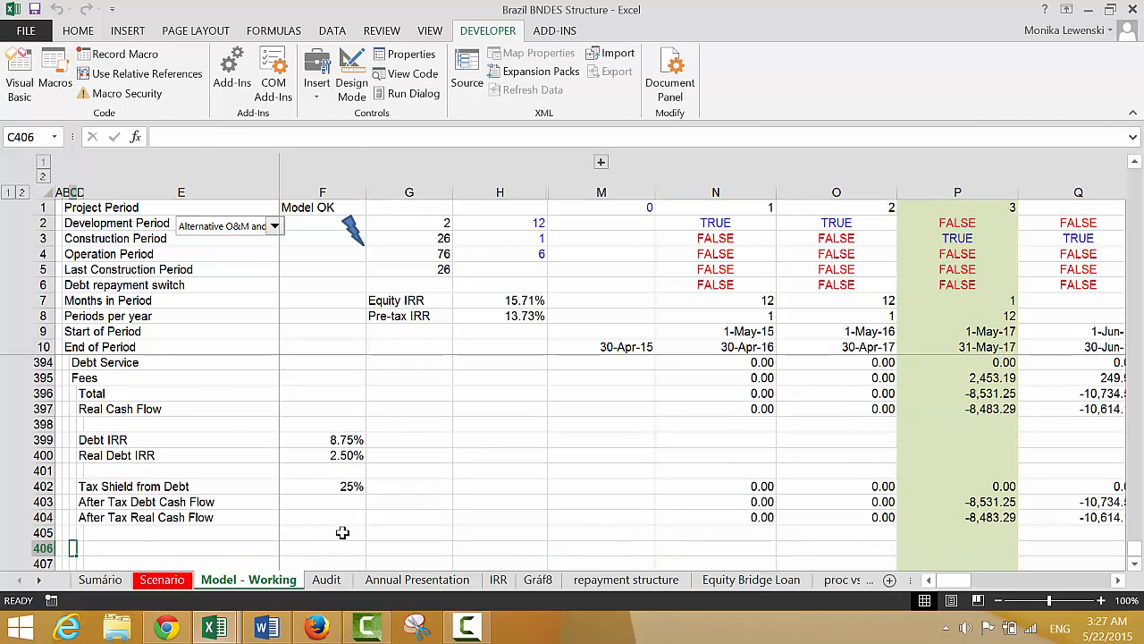
key(Right)
text(Debt AF)
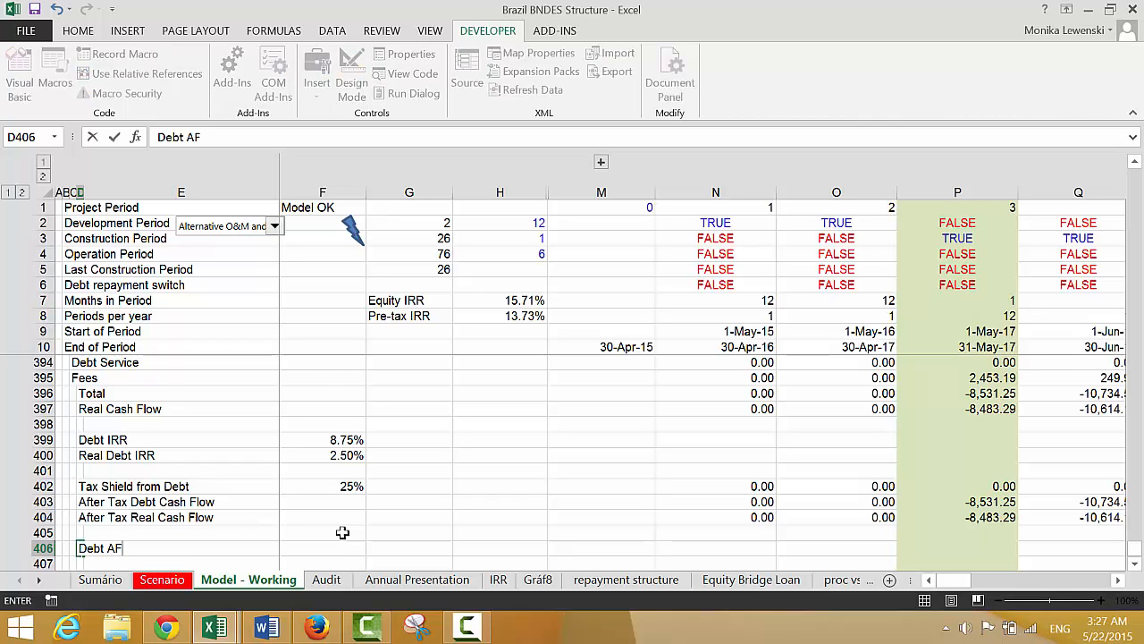
key(BackSpace)
key(BackSpace)
key(BackSpace)
key(BackSpace)
key(BackSpace)
key(BackSpace)
key(BackSpace)
text(After TA)
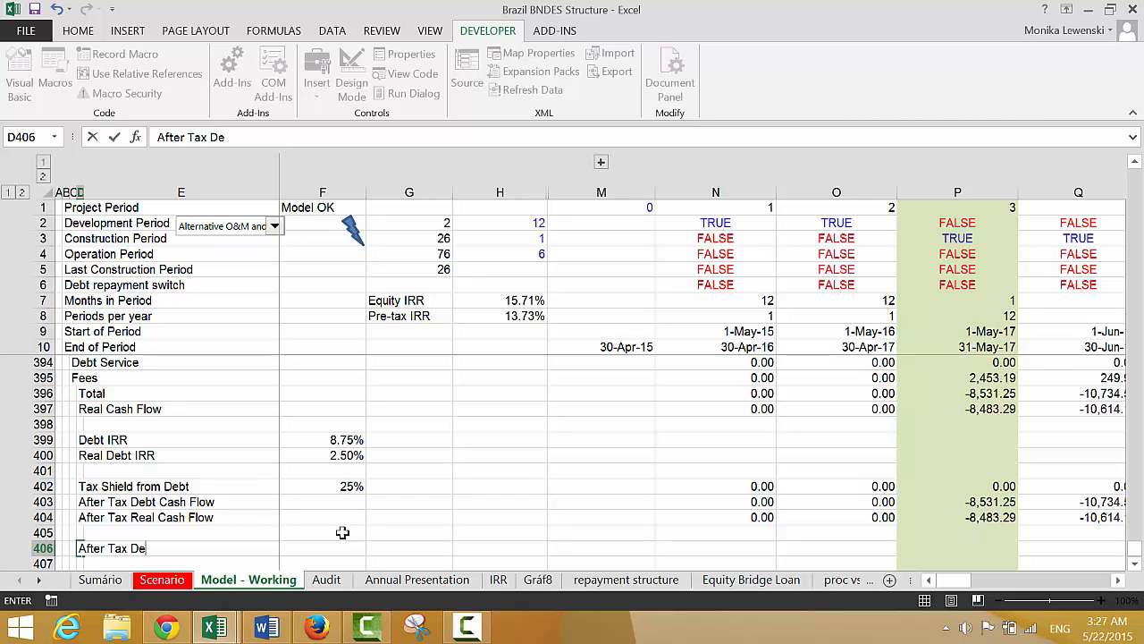
text(RR)
key(Return)
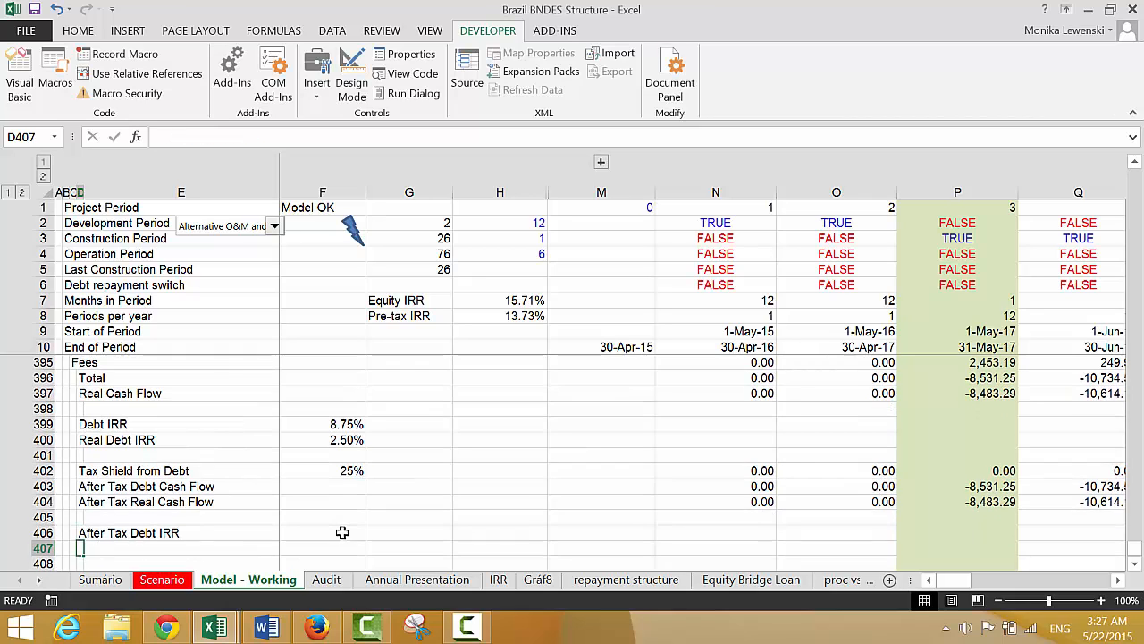
Calculate the After Tax Debt IRR in F406 with =XIRR(N404:HE404,N10:HE10) and format it as a percentage
key(Up)
key(Right)
key(Right)
text(=xi)
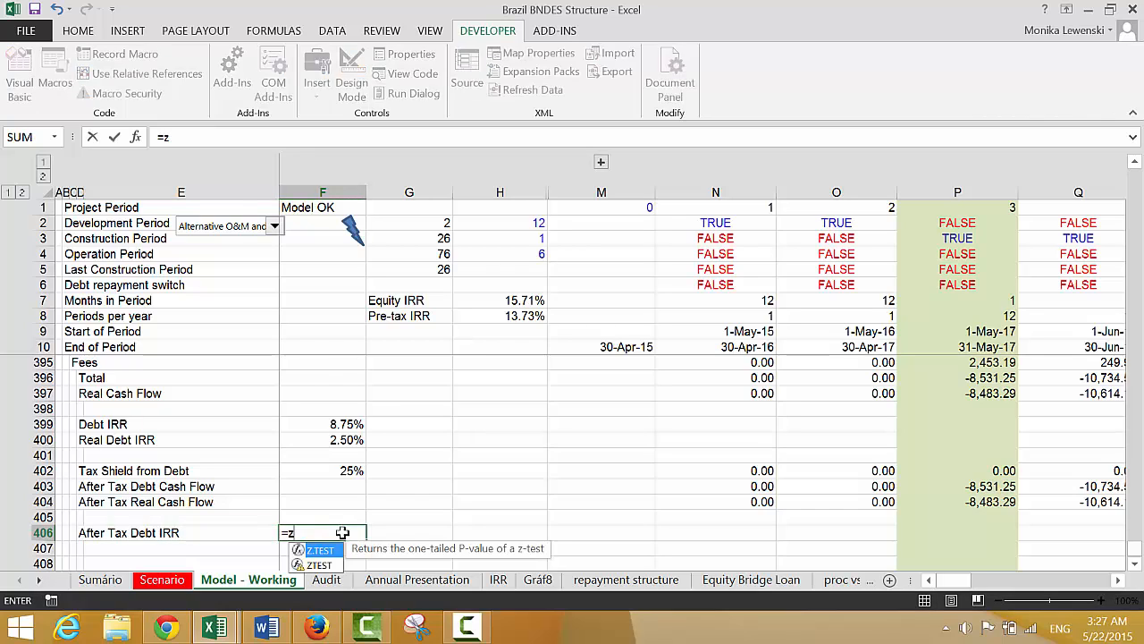
key(Tab)
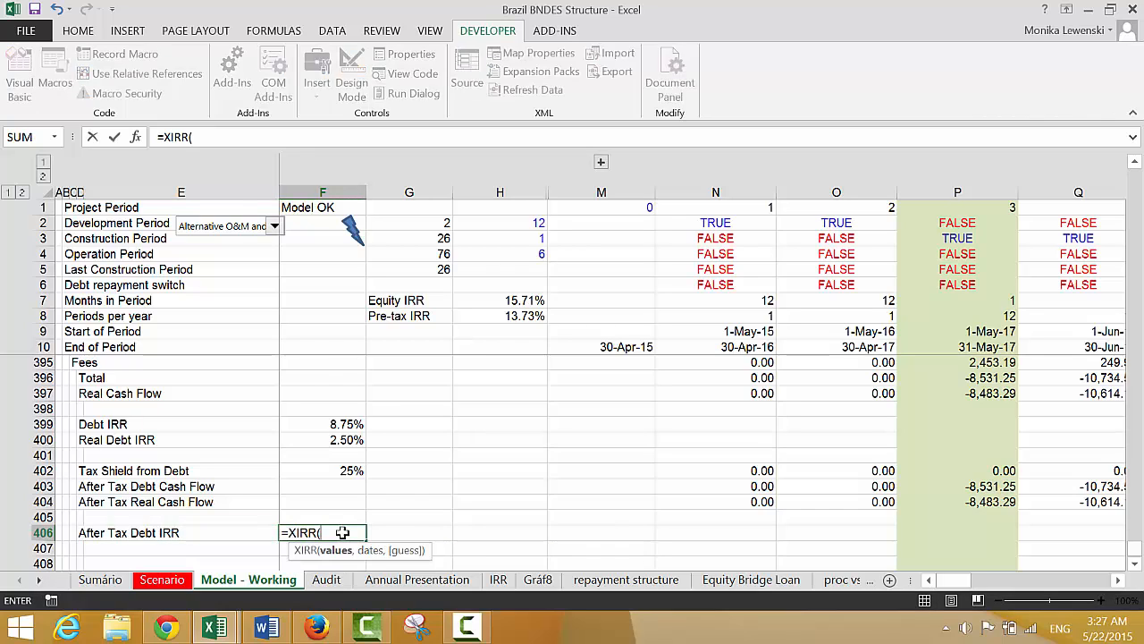
key(Right)
key(Right)
key(Right)
key(Right)
key(Up)
key(Up)
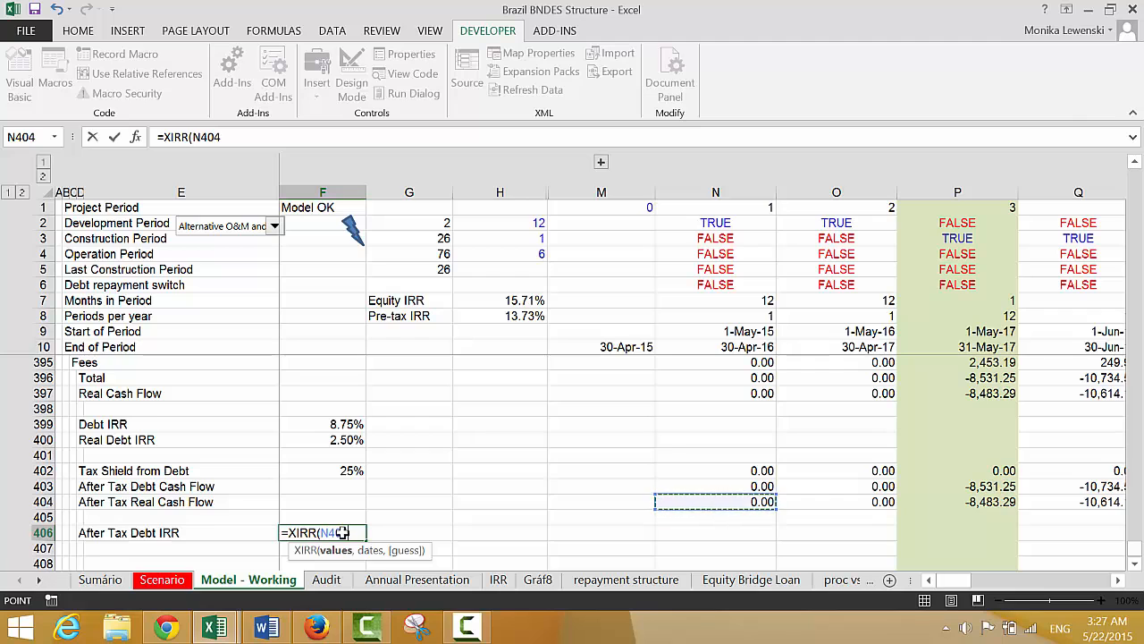
key(ctrl+shift+Right)
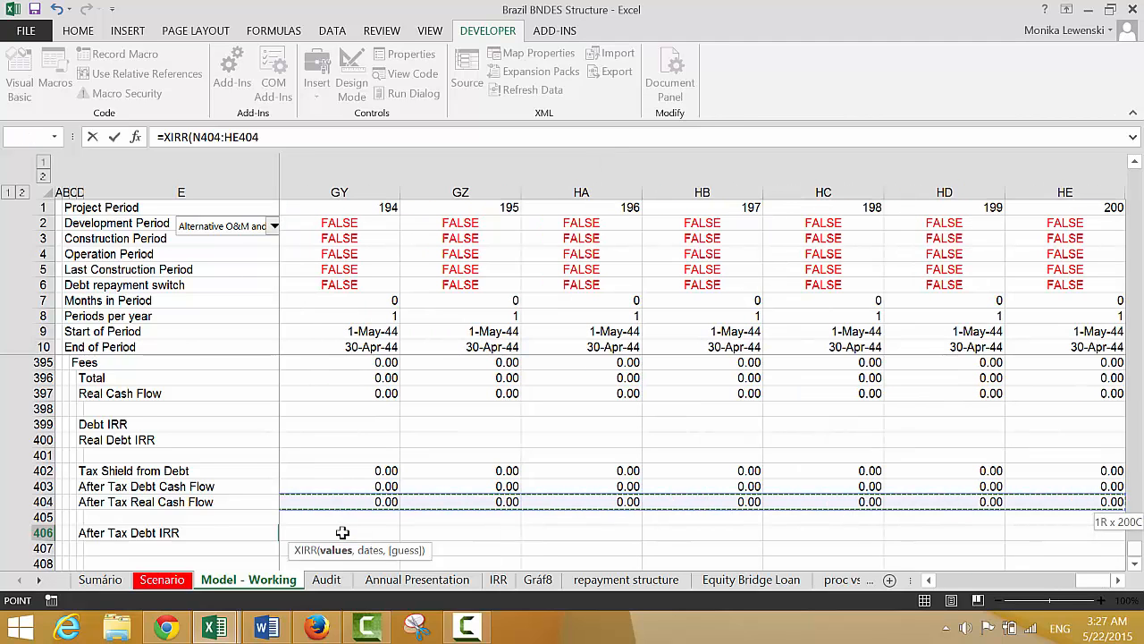
text(,)
key(Right)
key(Right)
key(Right)
key(Right)
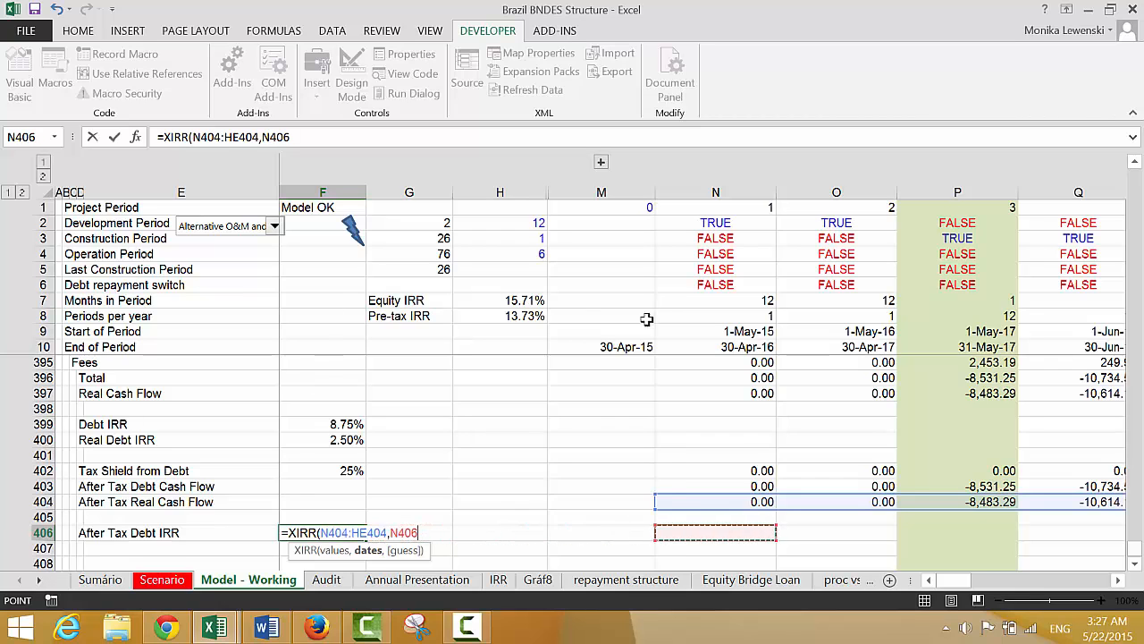
click(709, 346)
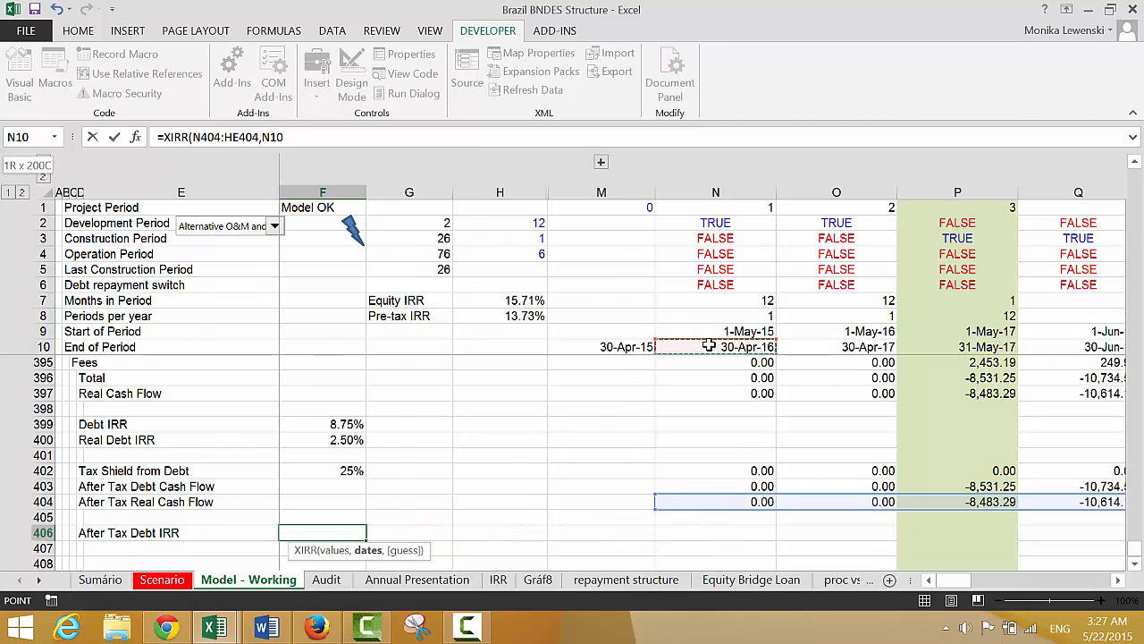
key(ctrl+shift+Right)
key(Return)
key(Up)
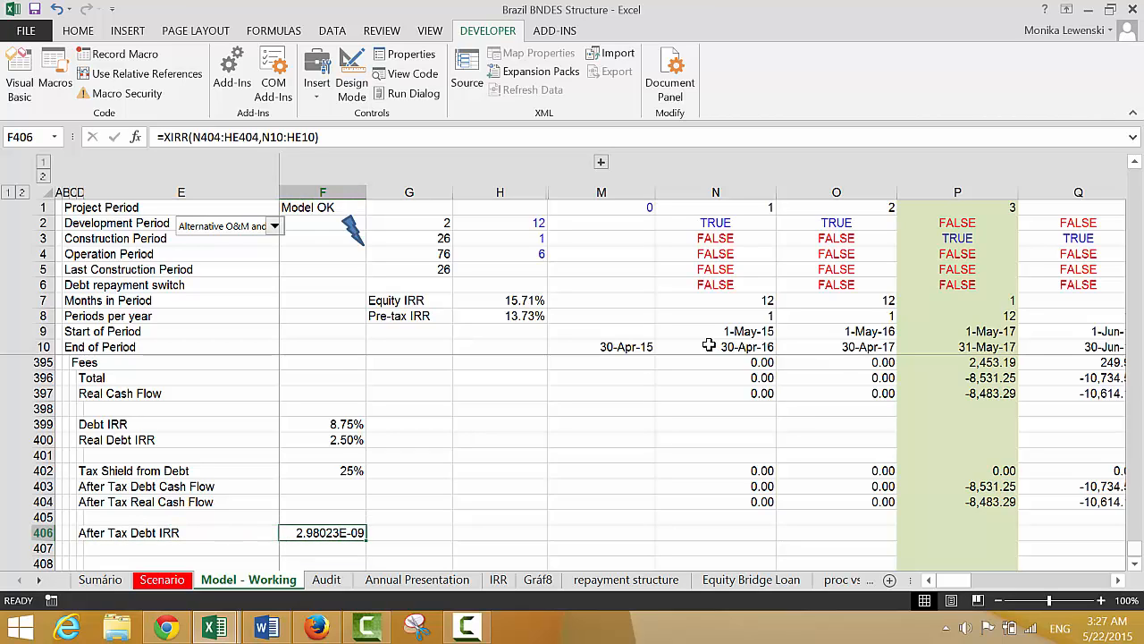
key(ctrl+shift+5)
Extend the After Tax Debt Cash Flow formula in N403 to =N396-N402-1E-147 so the first period carries a tiny negative value
key(Right)
key(Right)
key(Right)
key(Right)
key(Right)
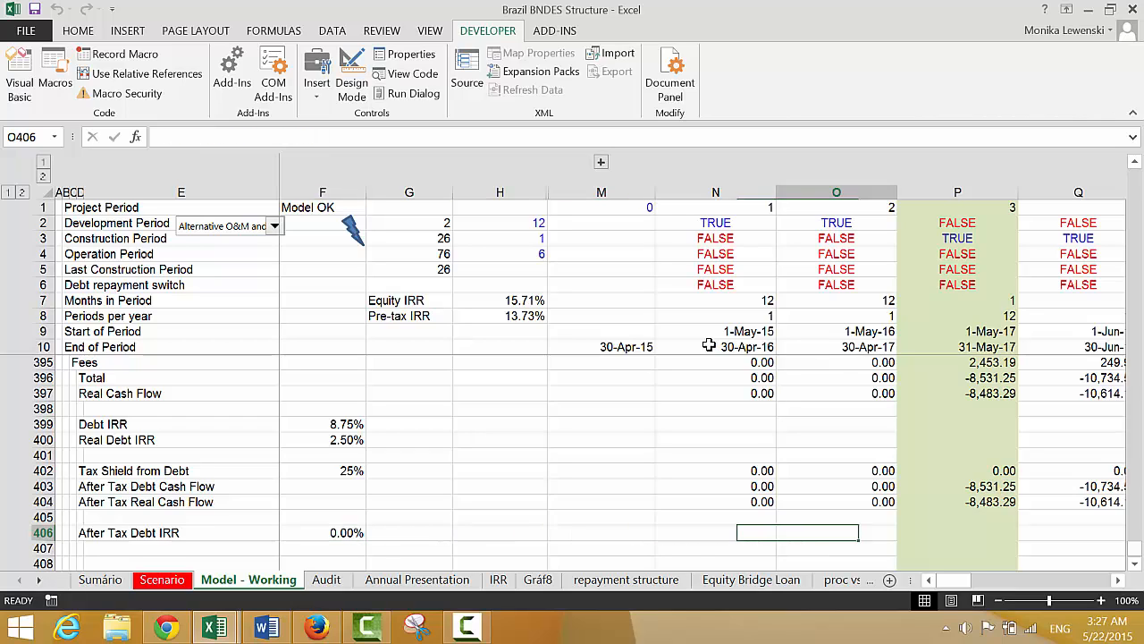
key(Up)
key(Up)
key(Up)
key(Left)
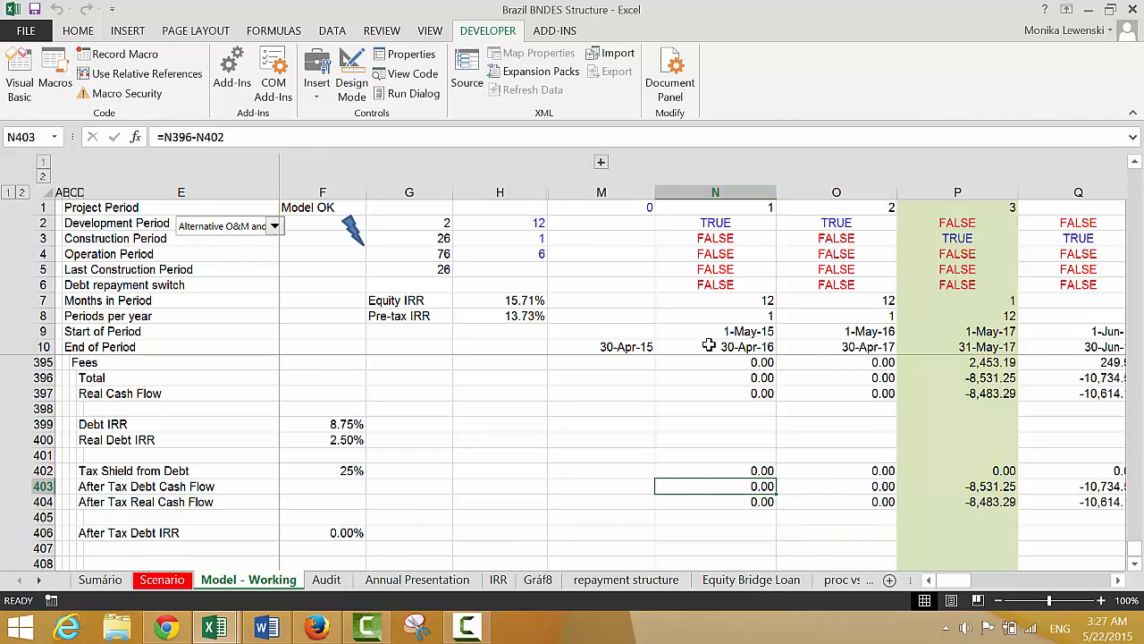
key(F2)
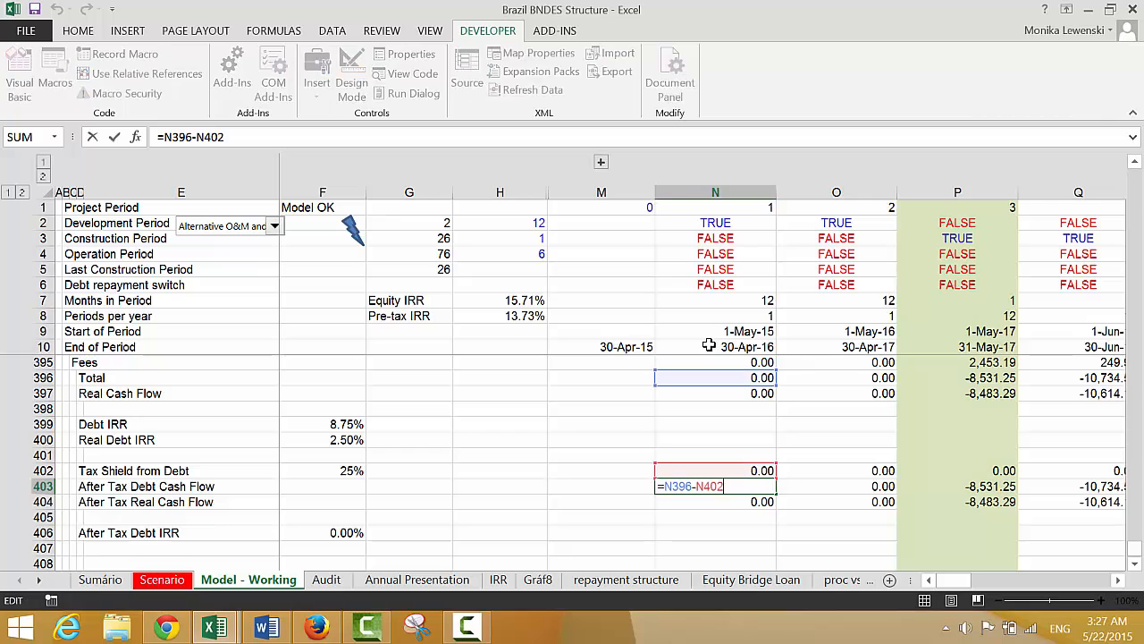
text(-.0000000000000000000)
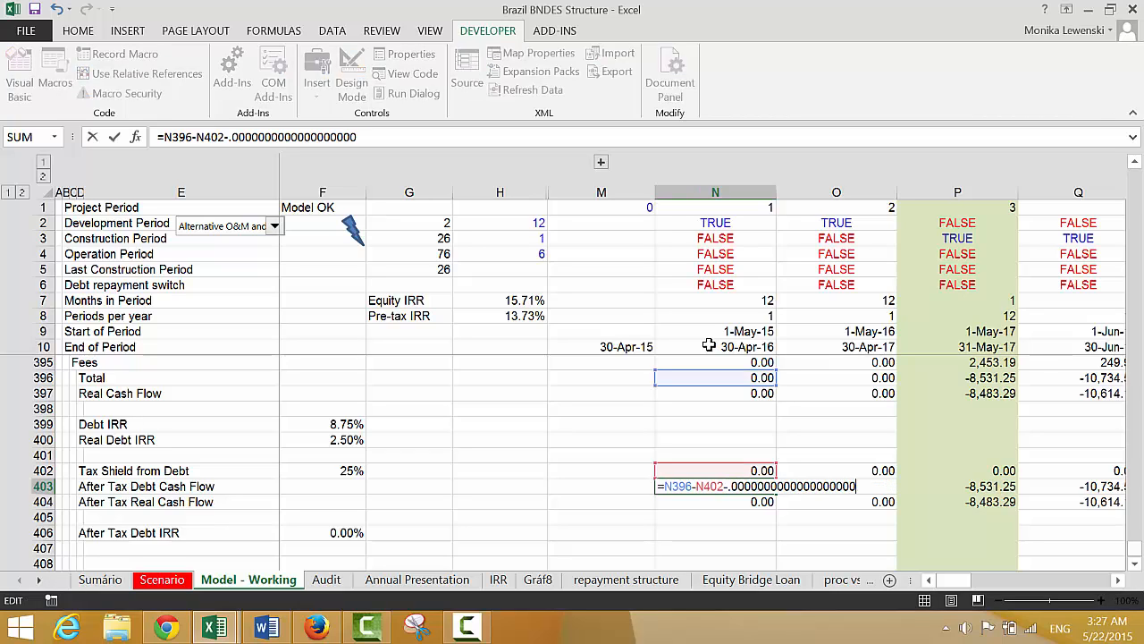
text(000000000000000000000000000000000000000000000000000000000000000000000000000)
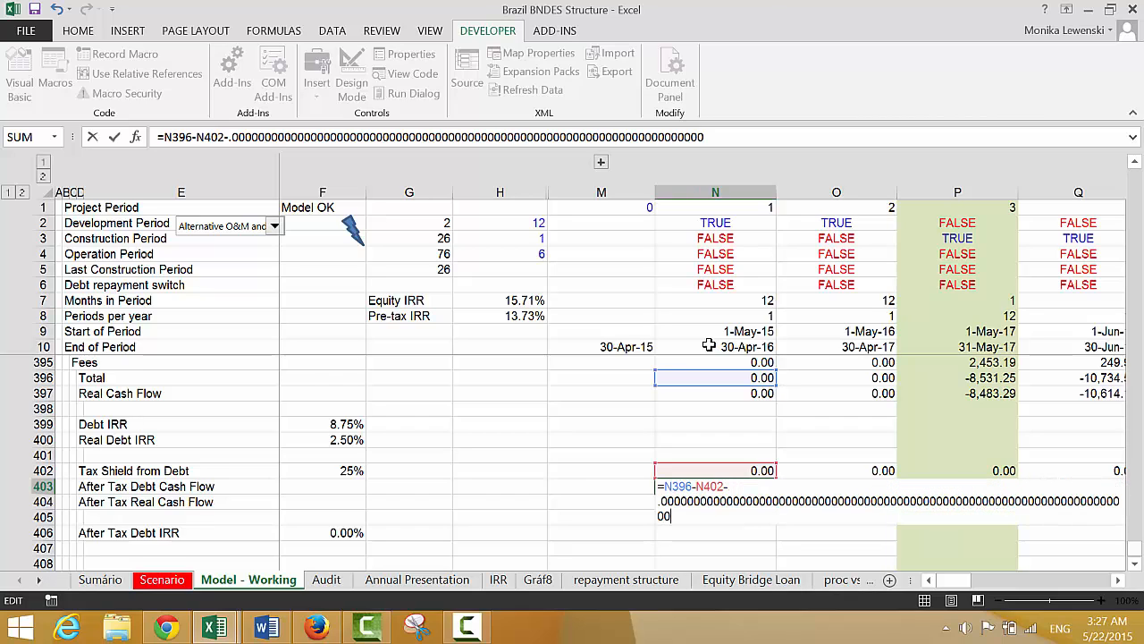
text(00000000000000000000000000000000000000000000000000001)
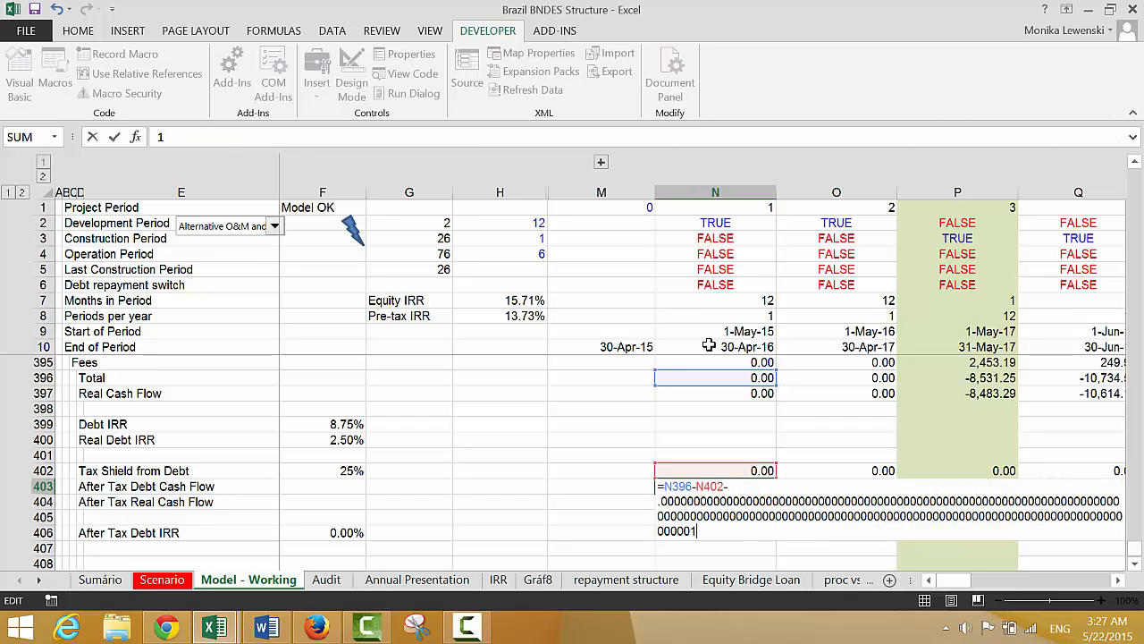
key(Return)
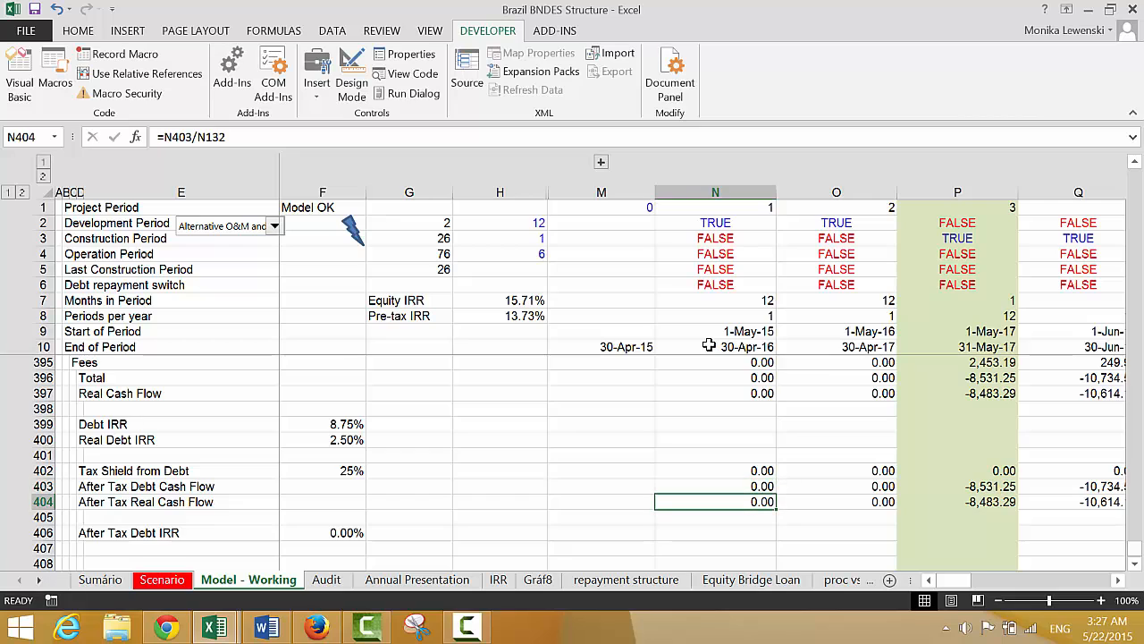
key(Up)
key(Up)
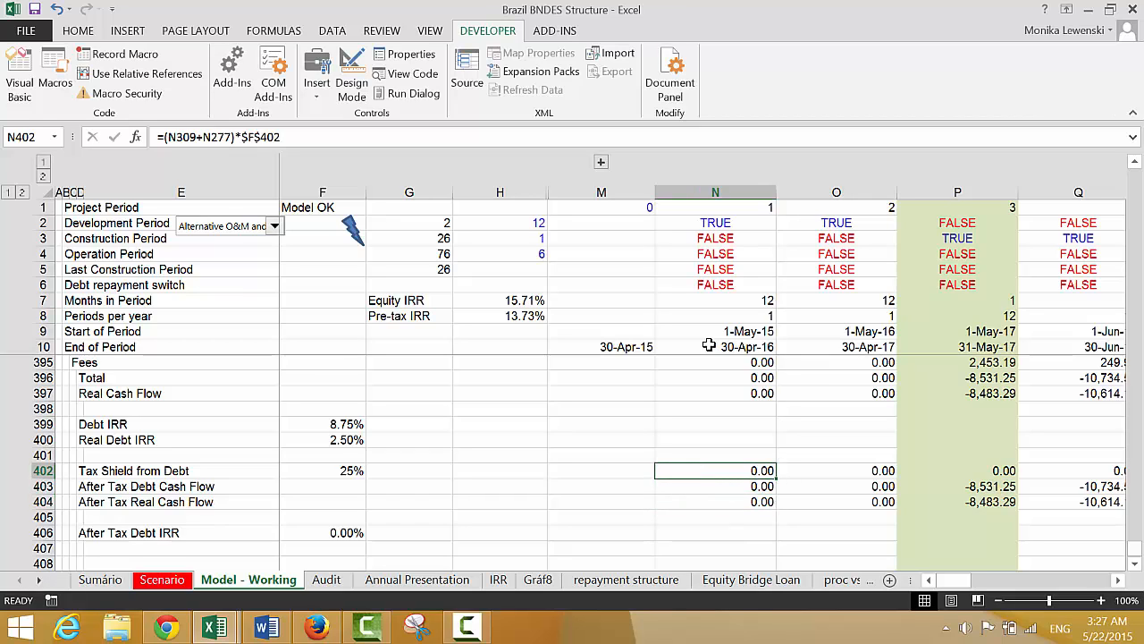
key(Down)
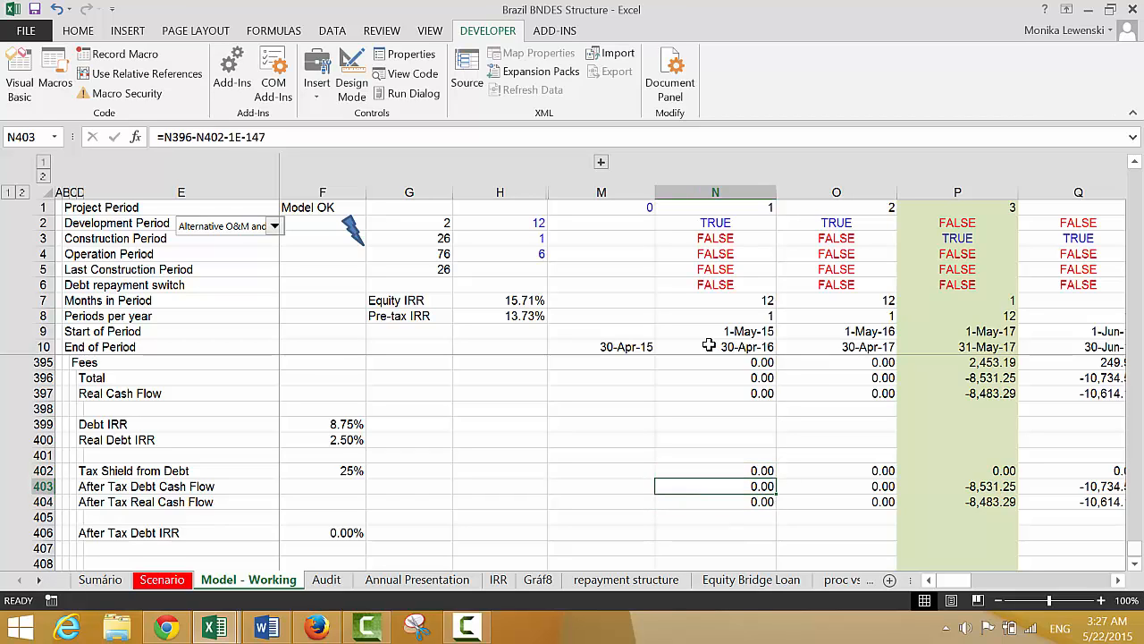
Check the After Tax Debt IRR formula in F406 and re-enter it to recalculate
key(Down)
key(Down)
key(Down)
key(Down)
key(Left)
key(Left)
key(Left)
key(Left)
key(Up)
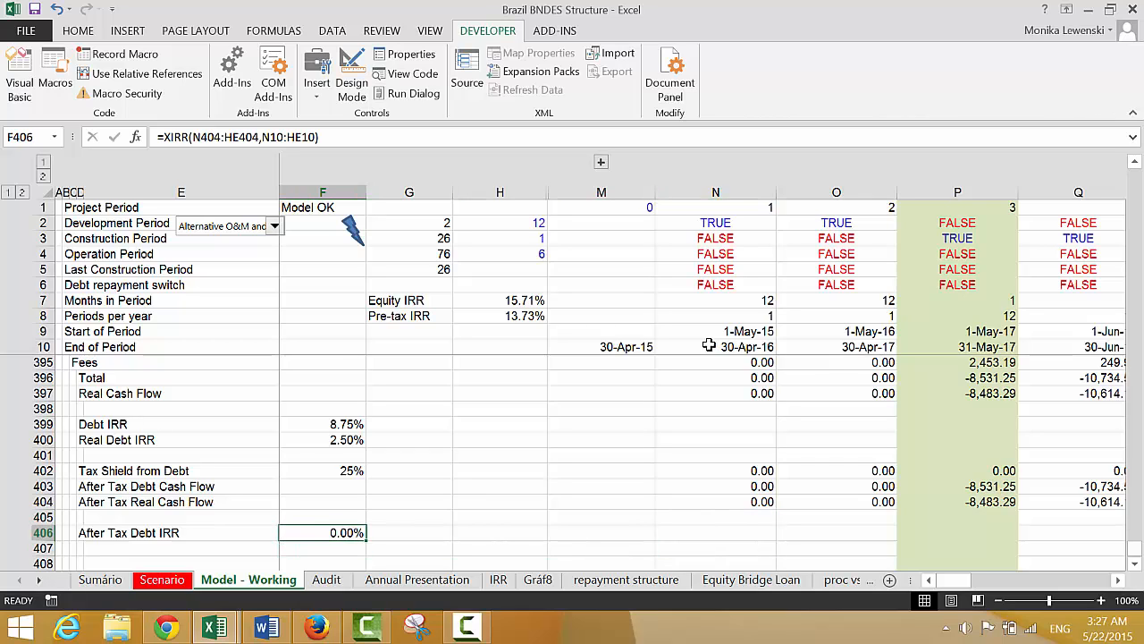
key(F2)
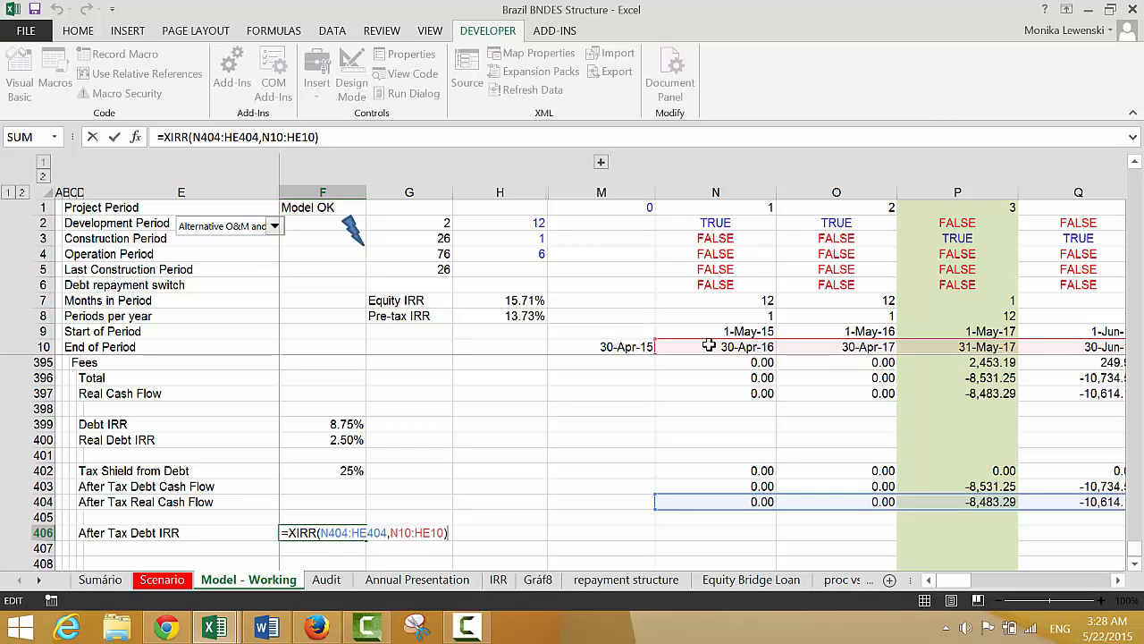
key(Return)
key(Up)
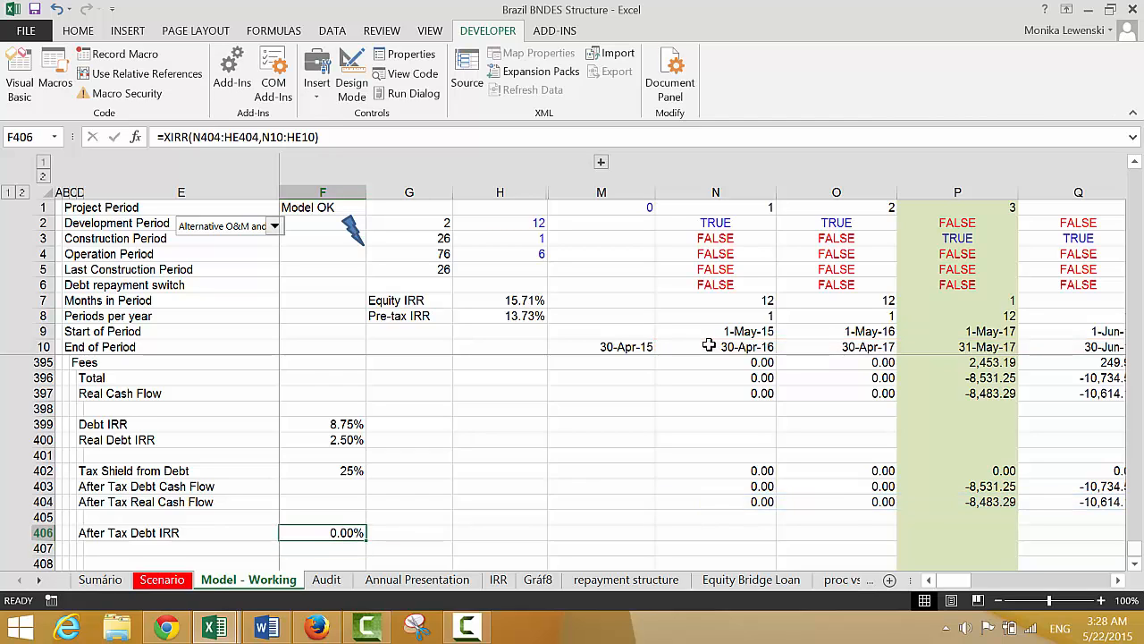
Move the After Tax Debt IRR formula from F406 to F405 and back to F406
key(ctrl+x)
key(Up)
key(ctrl+v)
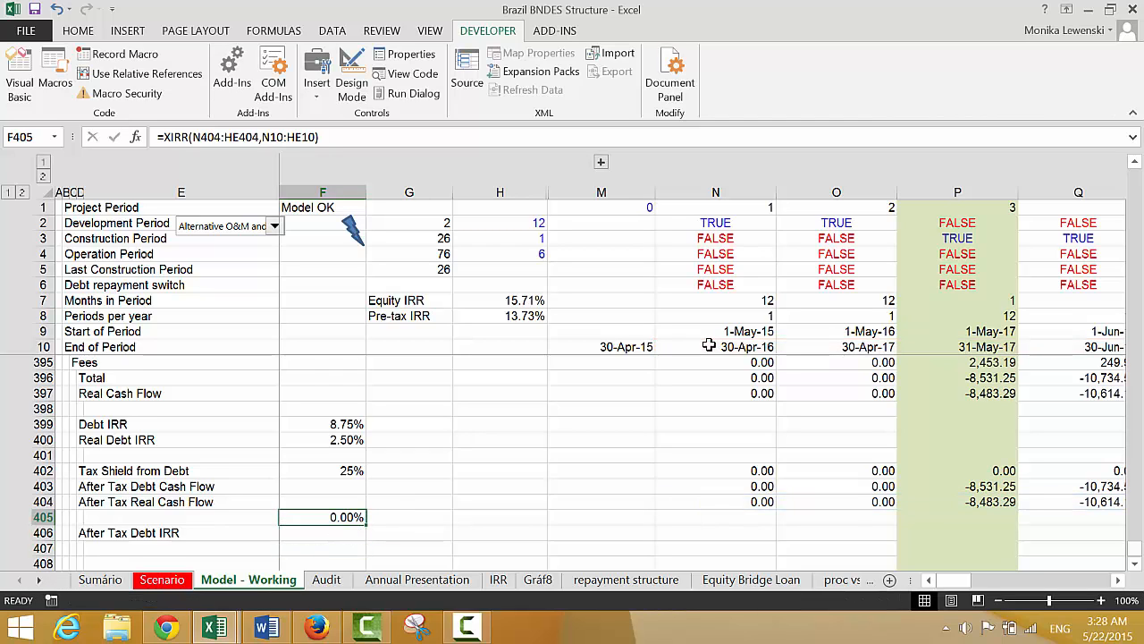
key(ctrl+x)
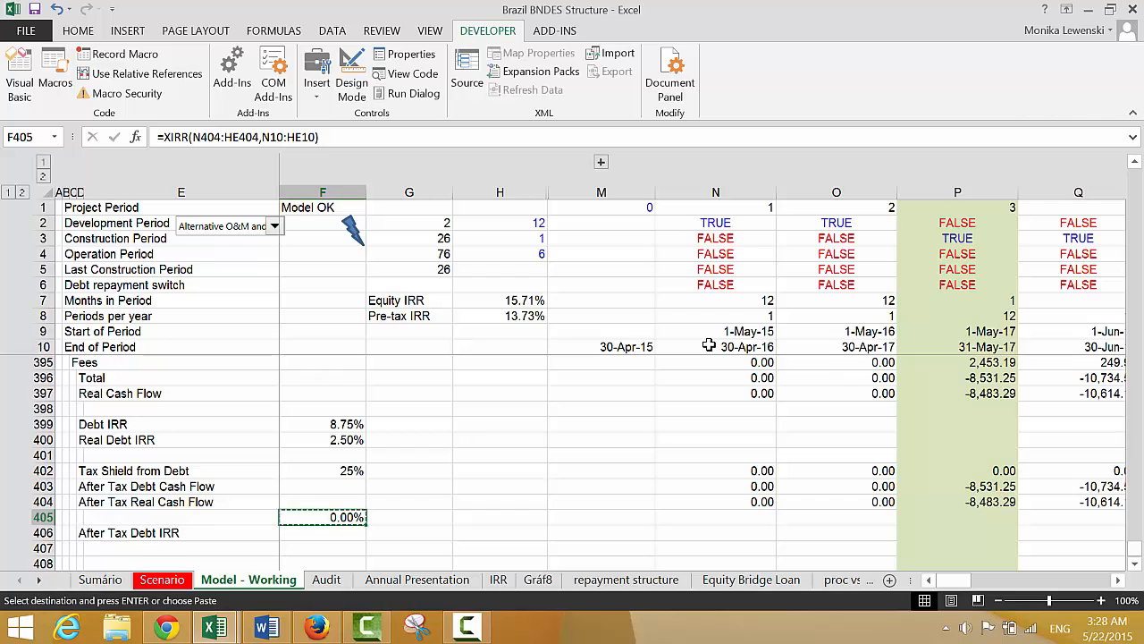
key(Down)
key(ctrl+v)
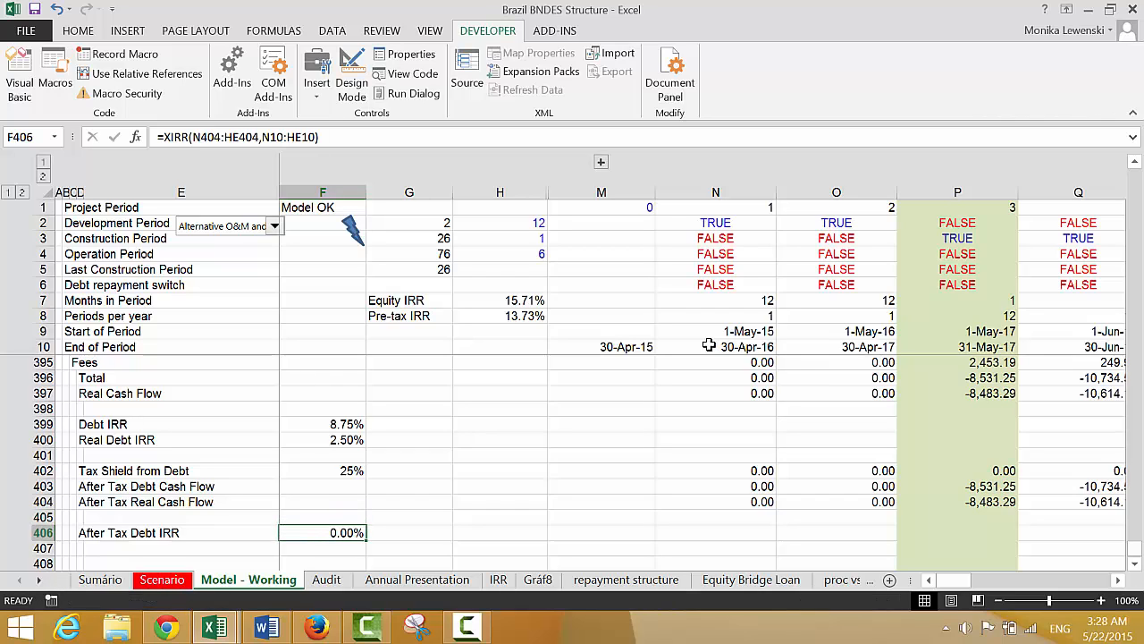
Point the F406 After Tax Debt IRR at the nominal after-tax cash flow with =XIRR(N403:HE403,N10:HE10)
key(F2)
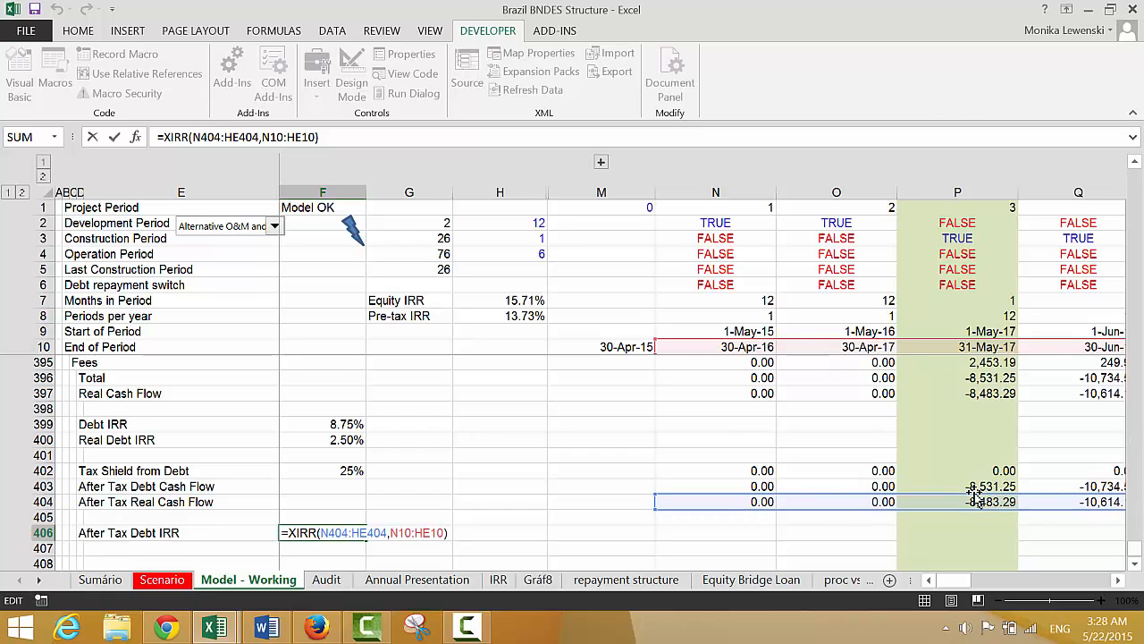
drag(977, 493, 974, 487)
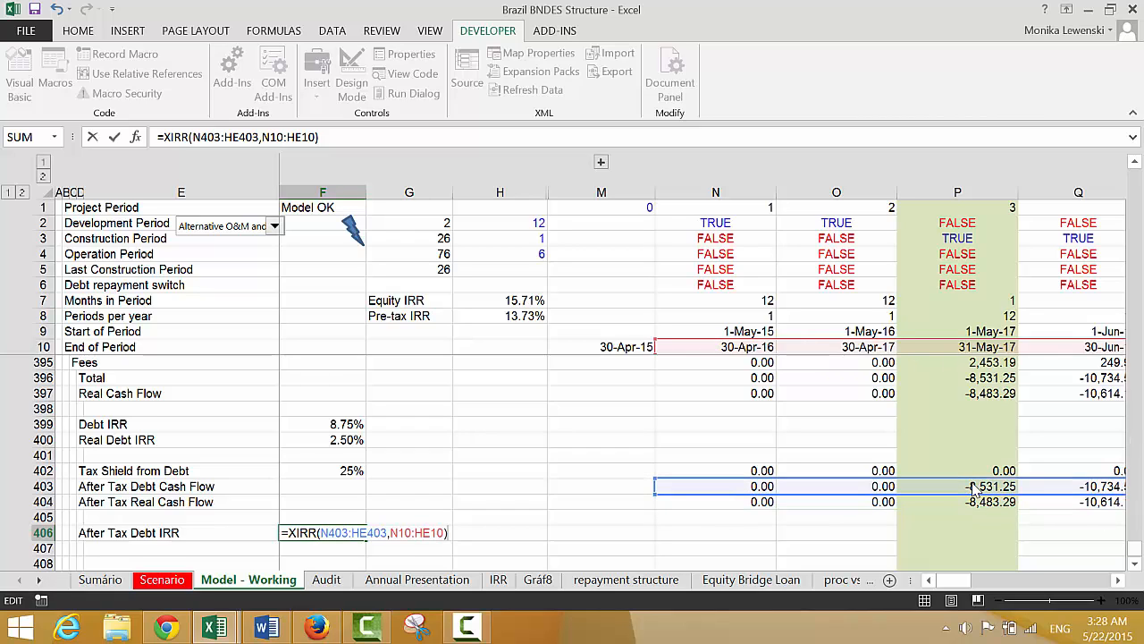
key(Return)
key(Left)
key(Left)
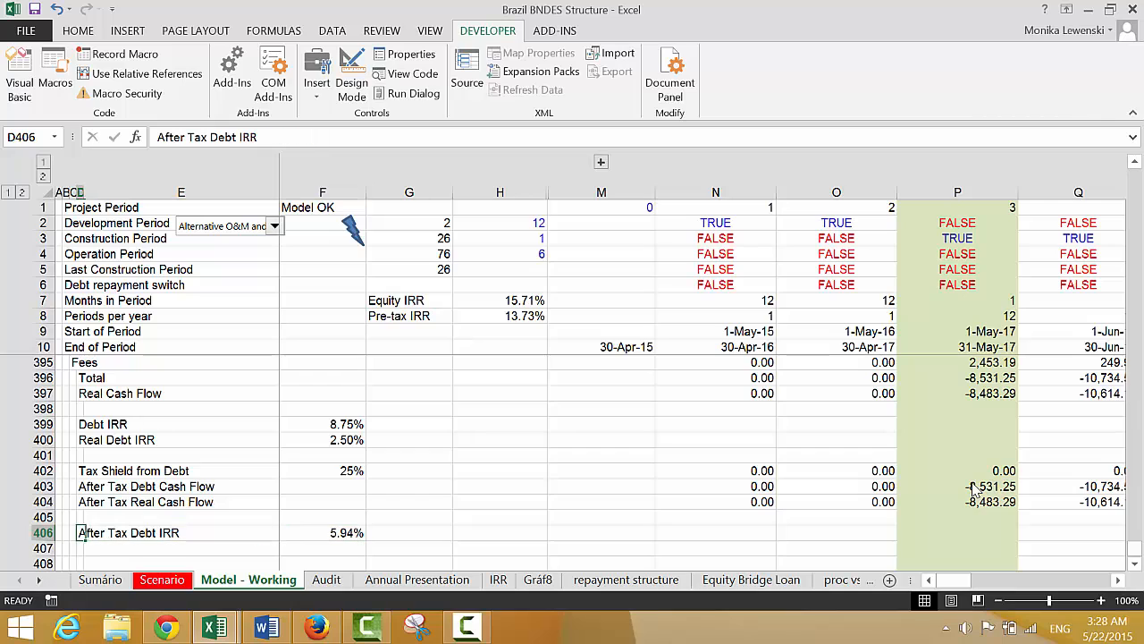
key(Right)
key(Down)
key(Up)
key(Right)
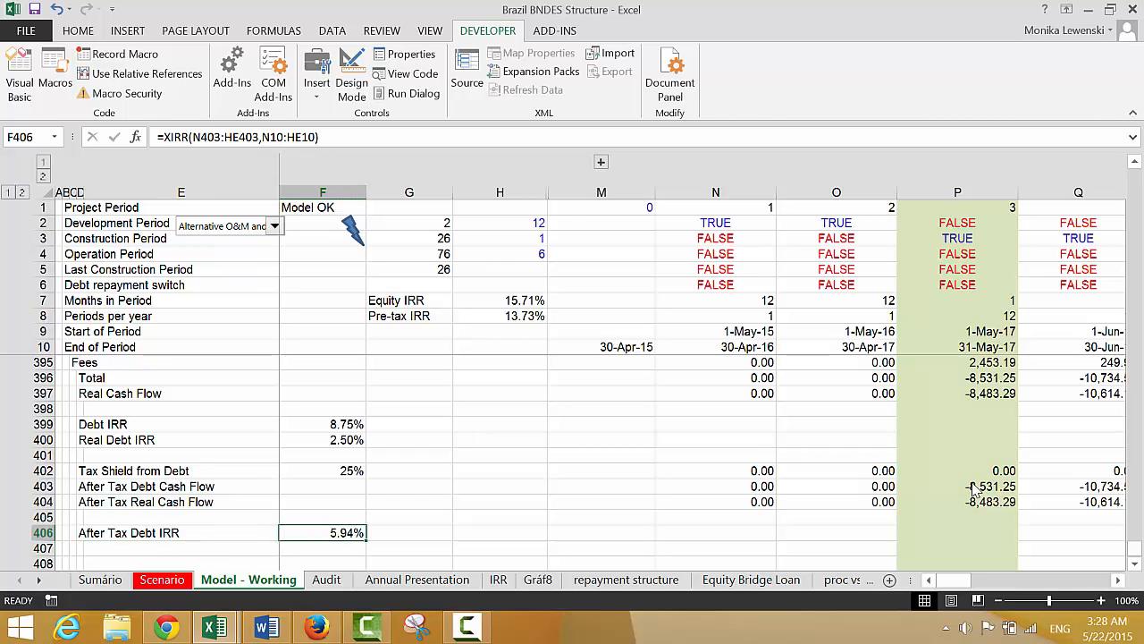
Label D407 as Real After Tax Debt IRR
key(Down)
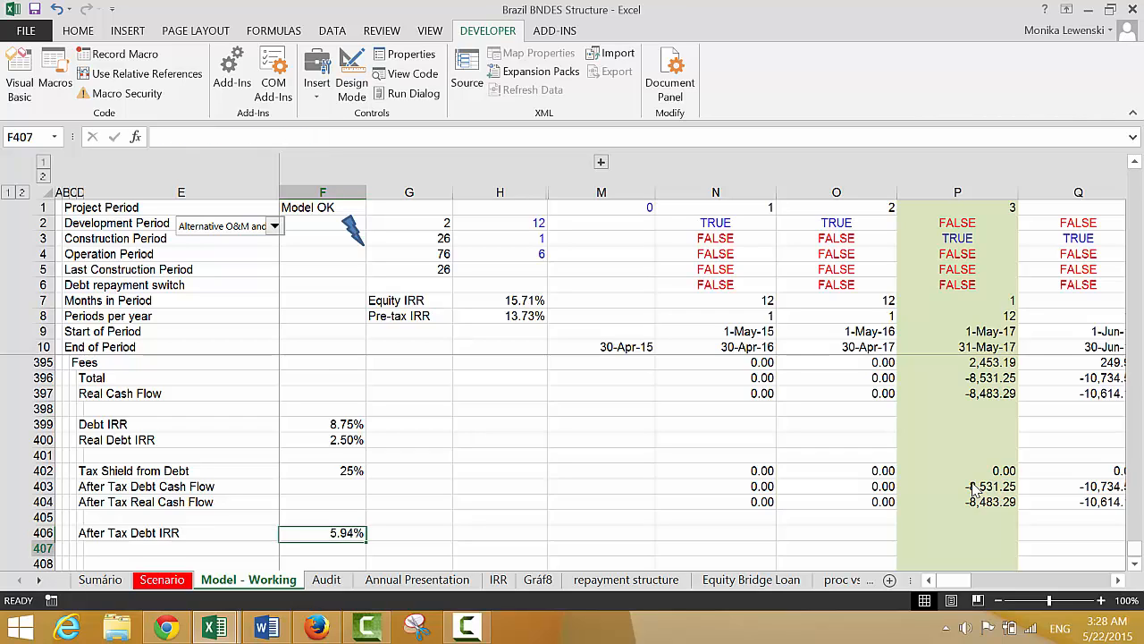
key(Left)
key(Left)
text(Rea)
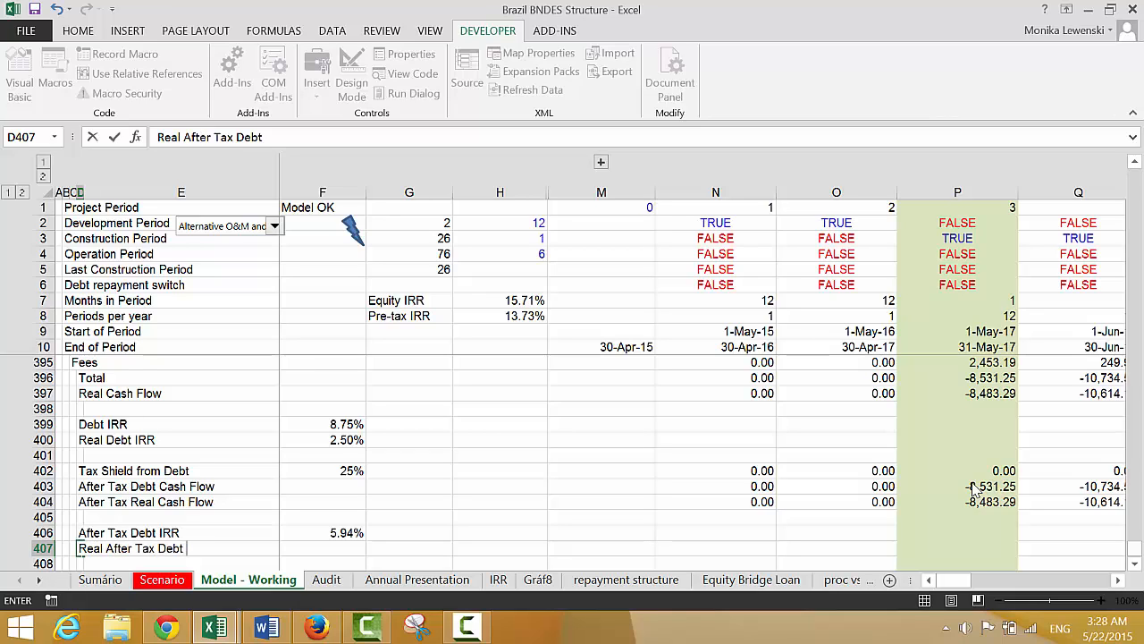
text(l After Tax Debt IRR)
key(Return)
Calculate the Real After Tax Debt IRR in F407 with =XIRR(N404:HE404,N10:HE10) and format it as a percentage
key(Up)
key(Right)
key(Right)
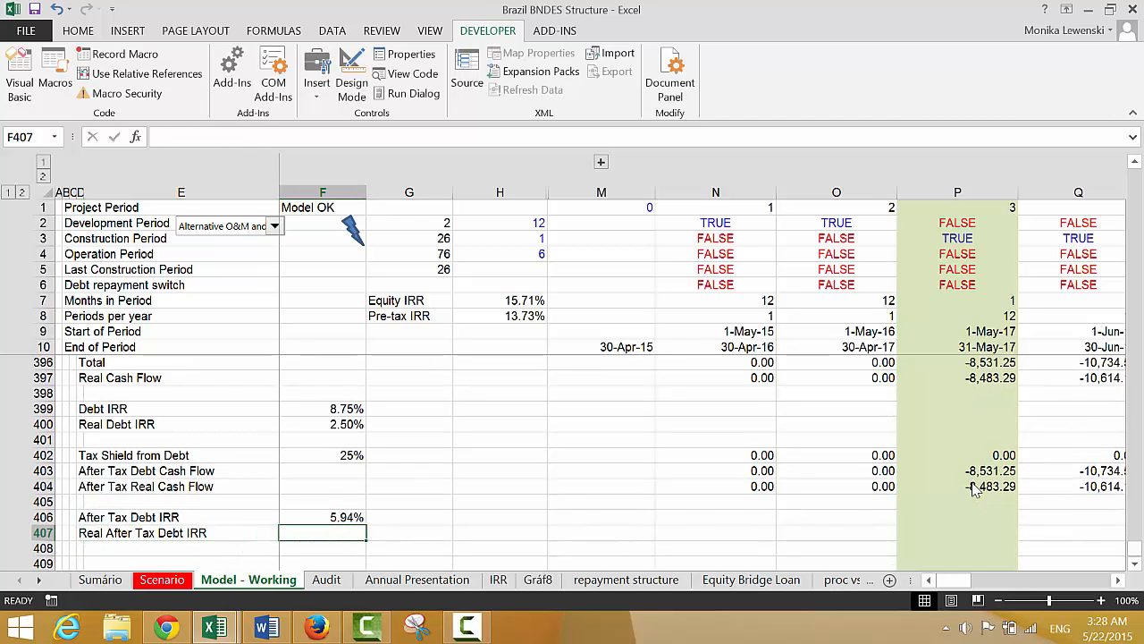
text(=xirr)
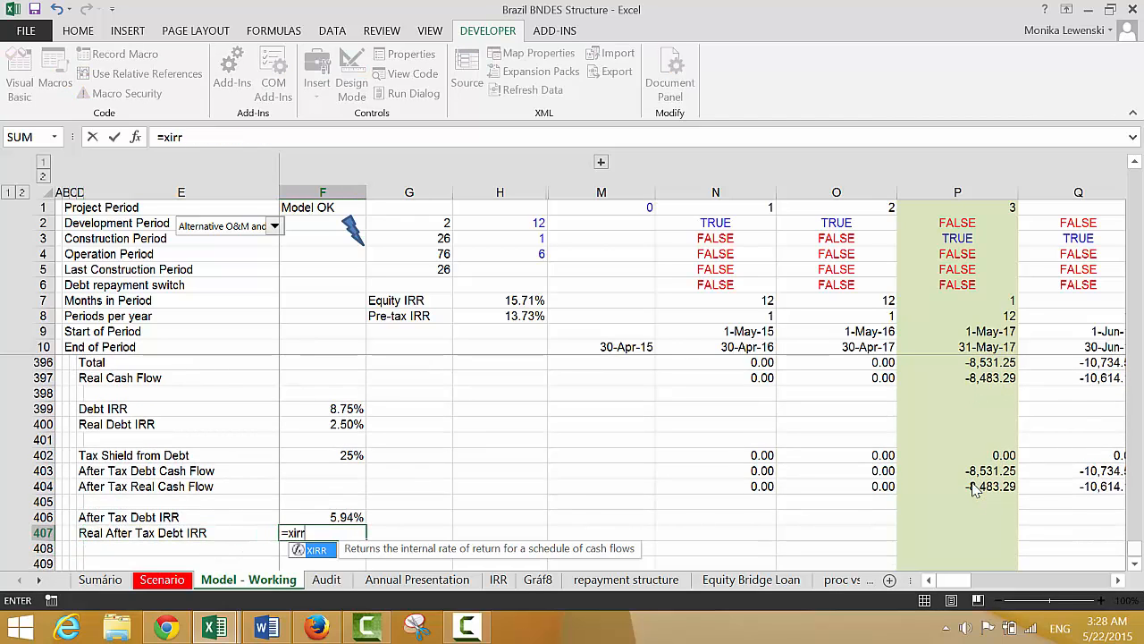
text(()
key(Up)
key(Right)
key(Right)
key(Right)
key(Right)
key(Up)
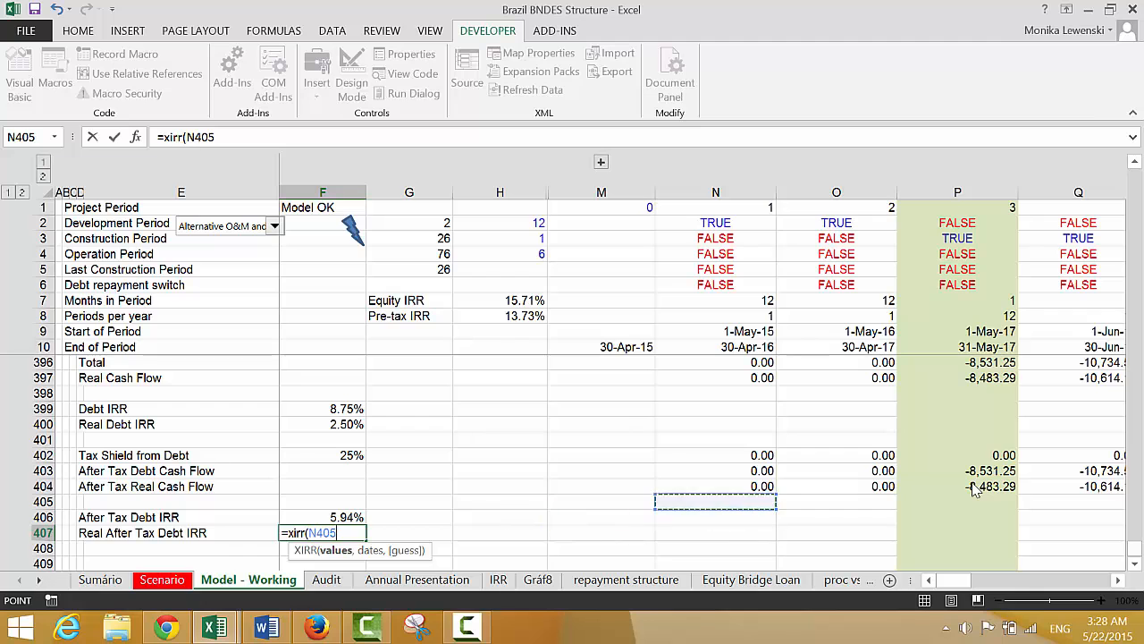
key(Up)
key(ctrl+shift+Right)
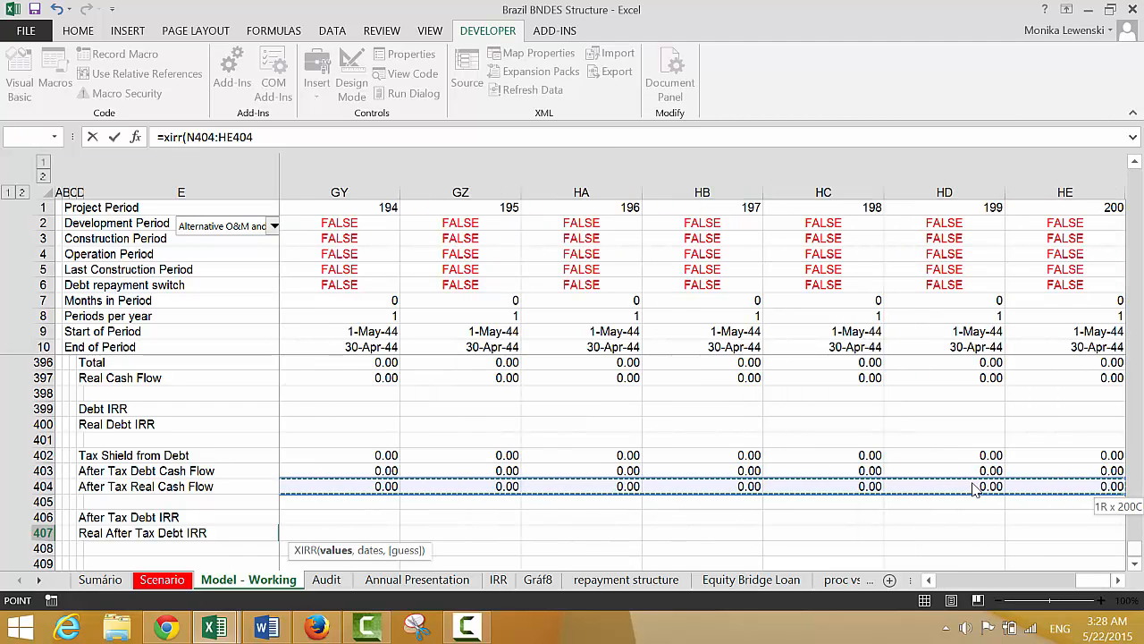
text(,)
key(Left)
key(Right)
key(Right)
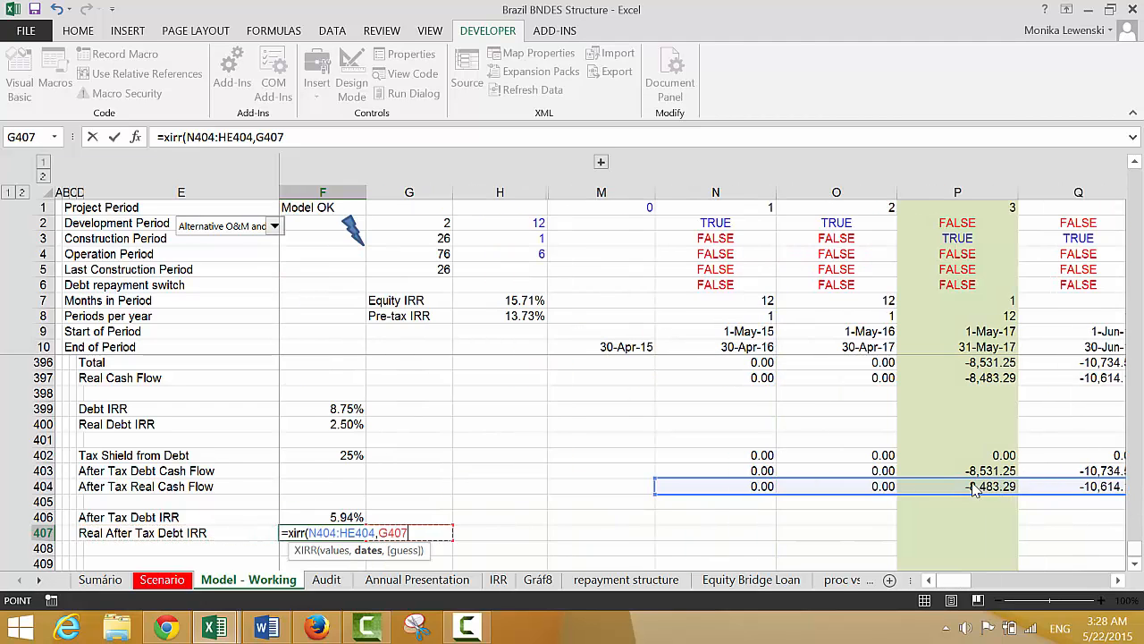
key(Up)
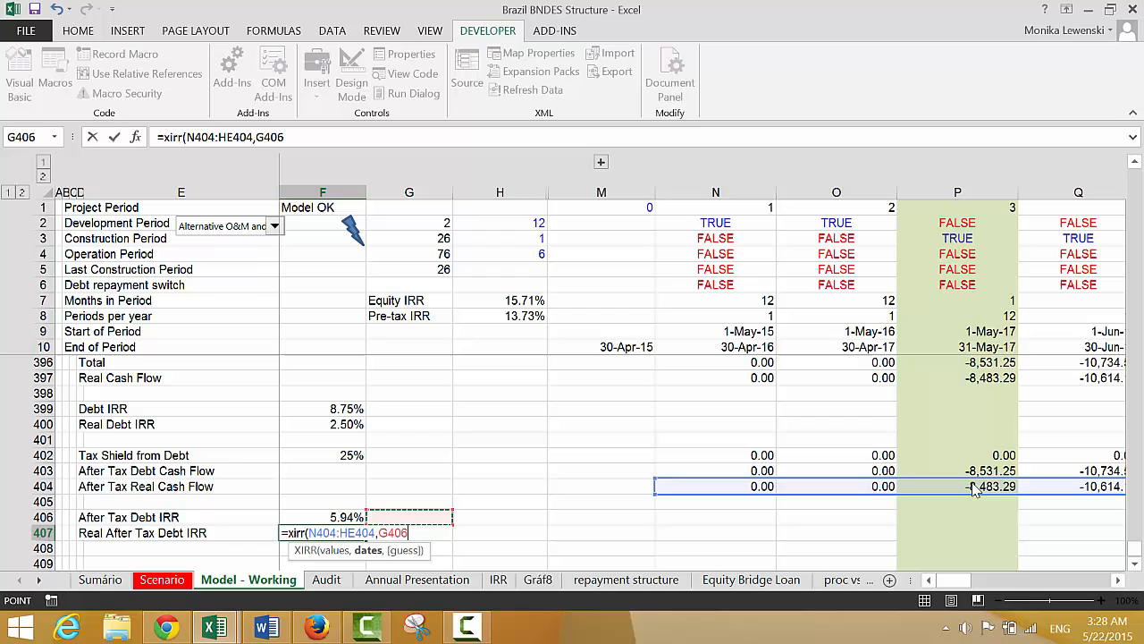
click(722, 349)
key(ctrl+shift+Right)
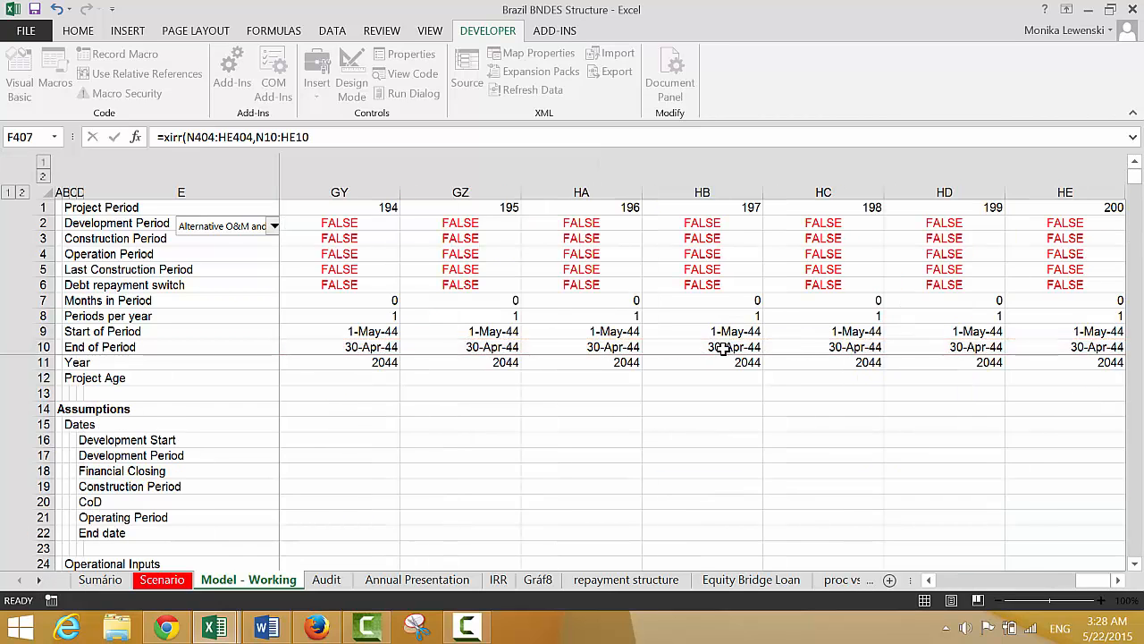
key(Return)
key(Up)
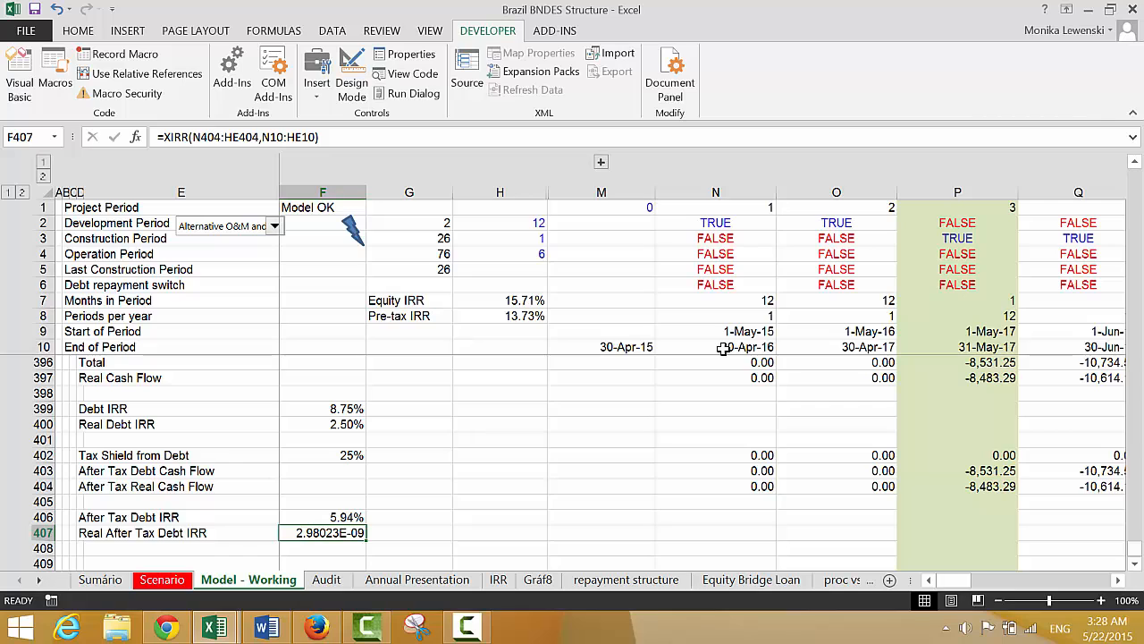
key(ctrl+z)
Extend the After Tax Real Cash Flow formula in N404 to =N403/N132-1E-20
key(Right)
key(Right)
key(Right)
key(Up)
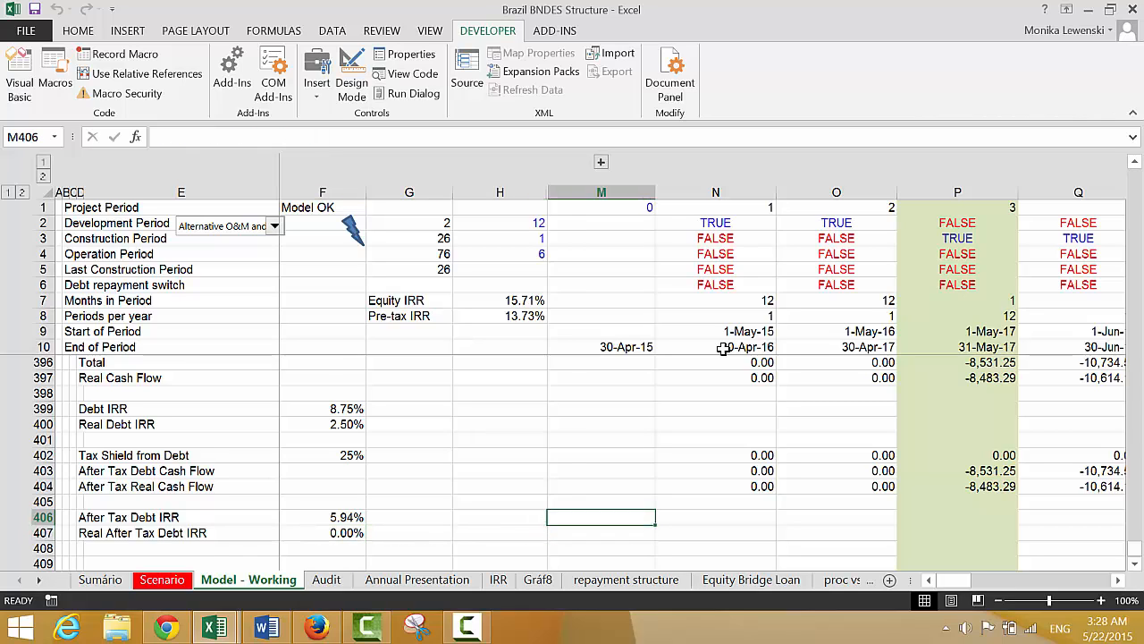
key(Up)
key(Up)
key(Right)
key(F2)
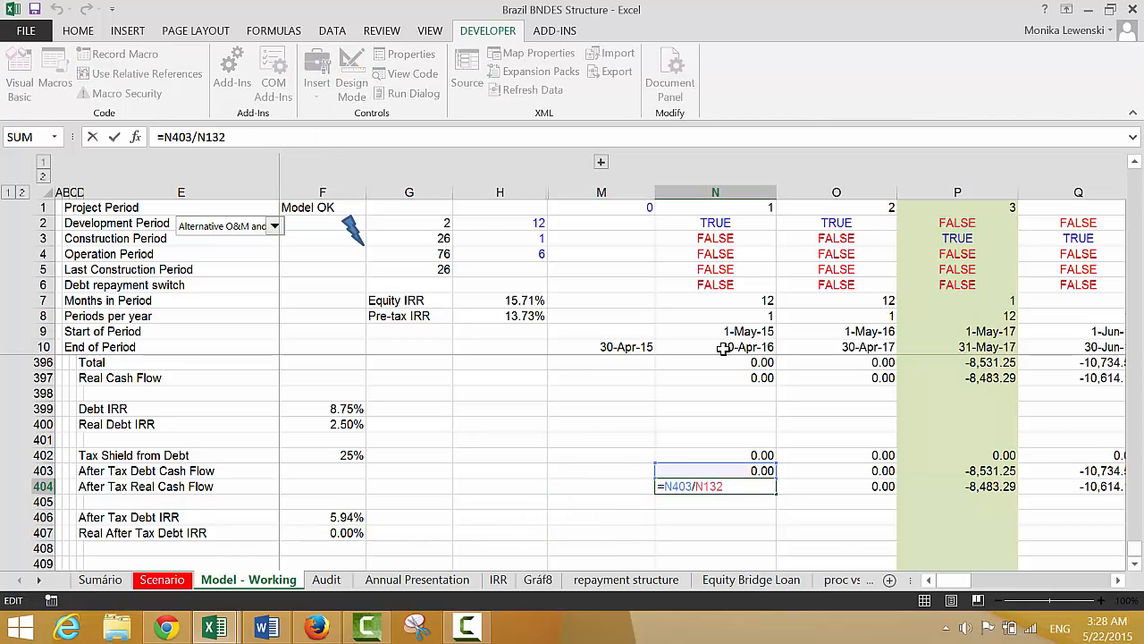
text(-.000000000000000001)
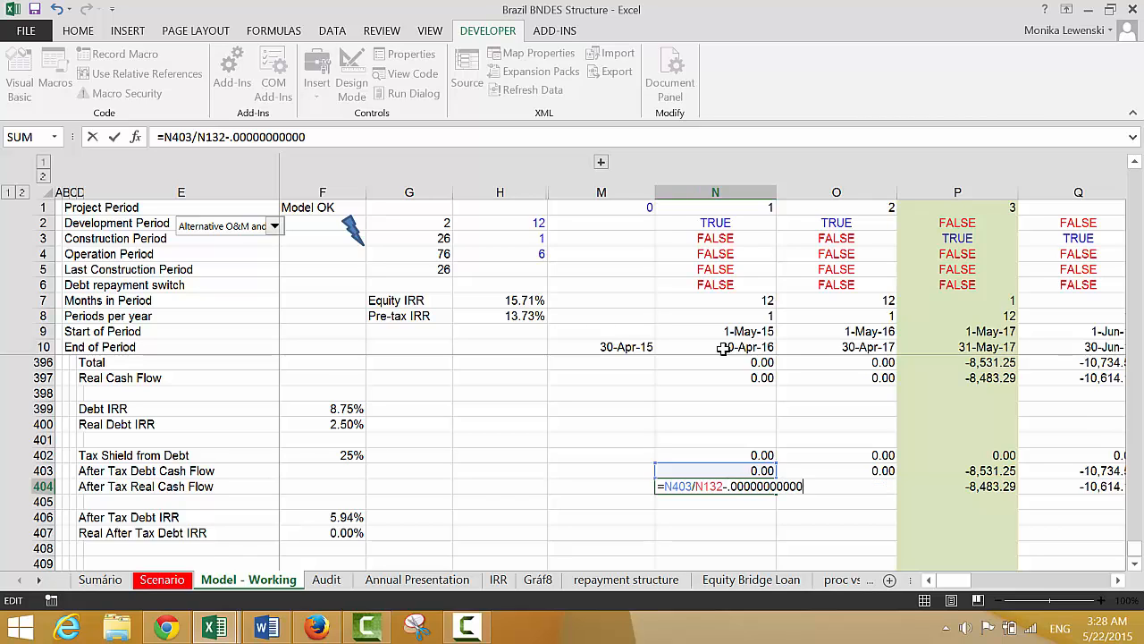
key(Return)
key(Up)
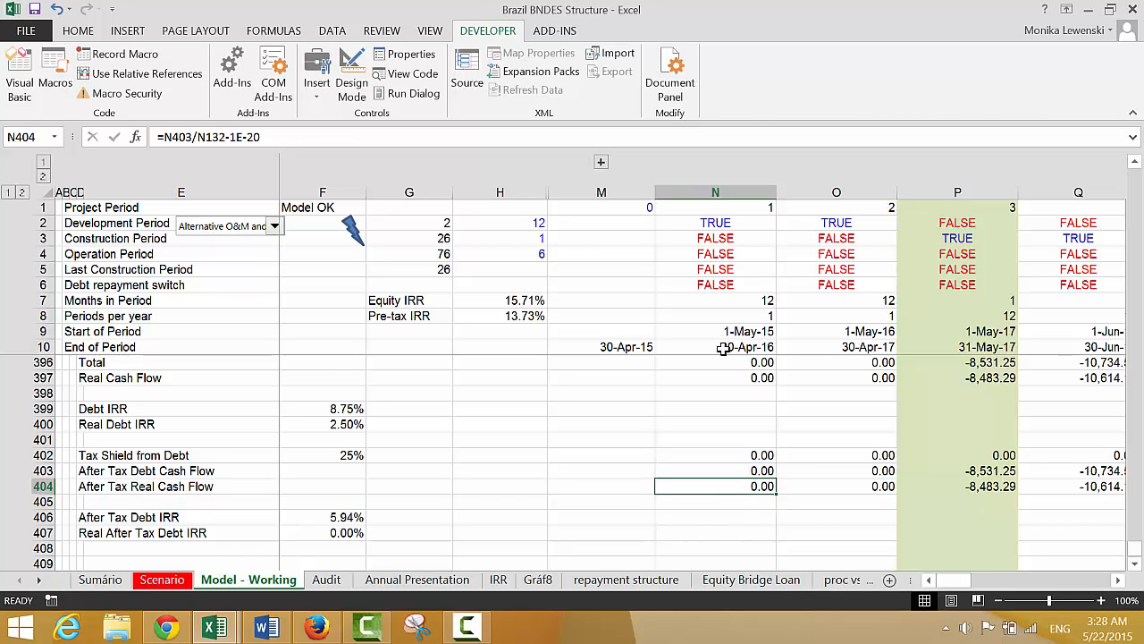
Review the XIRR formula behind the Real After Tax Debt IRR in F407
key(Left)
key(ctrl+Left)
key(Down)
key(Down)
key(Down)
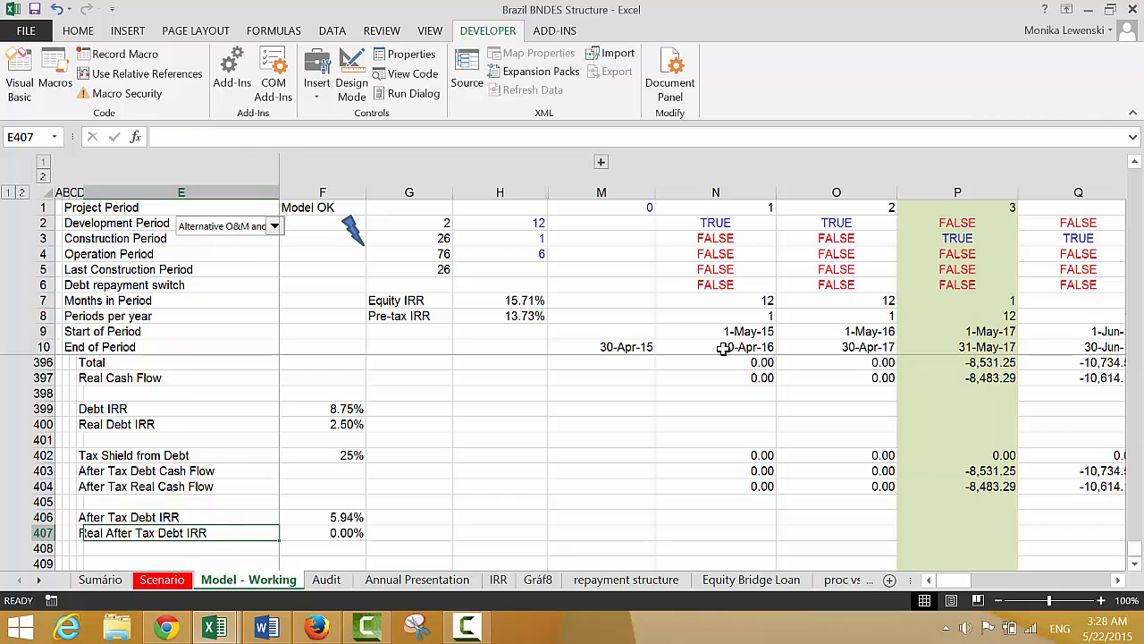
key(ctrl+Right)
key(F2)
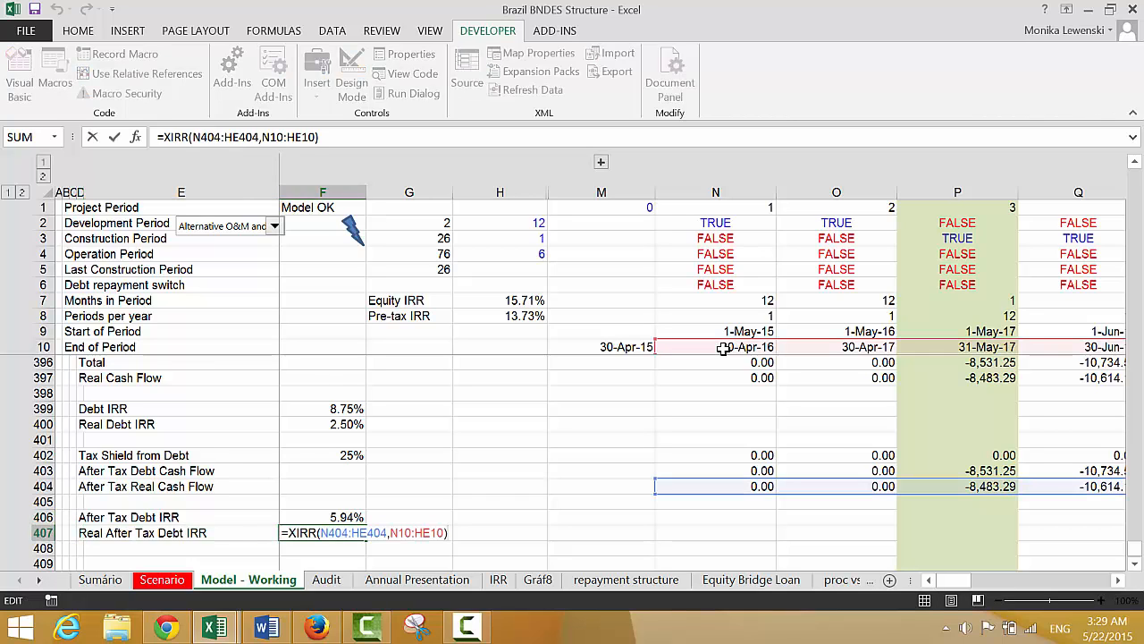
key(Return)
Replace the 1E-20 term in the N404 After Tax Real Cash Flow formula with a small decimal offset starting with .00
key(Up)
key(Up)
key(Up)
key(Up)
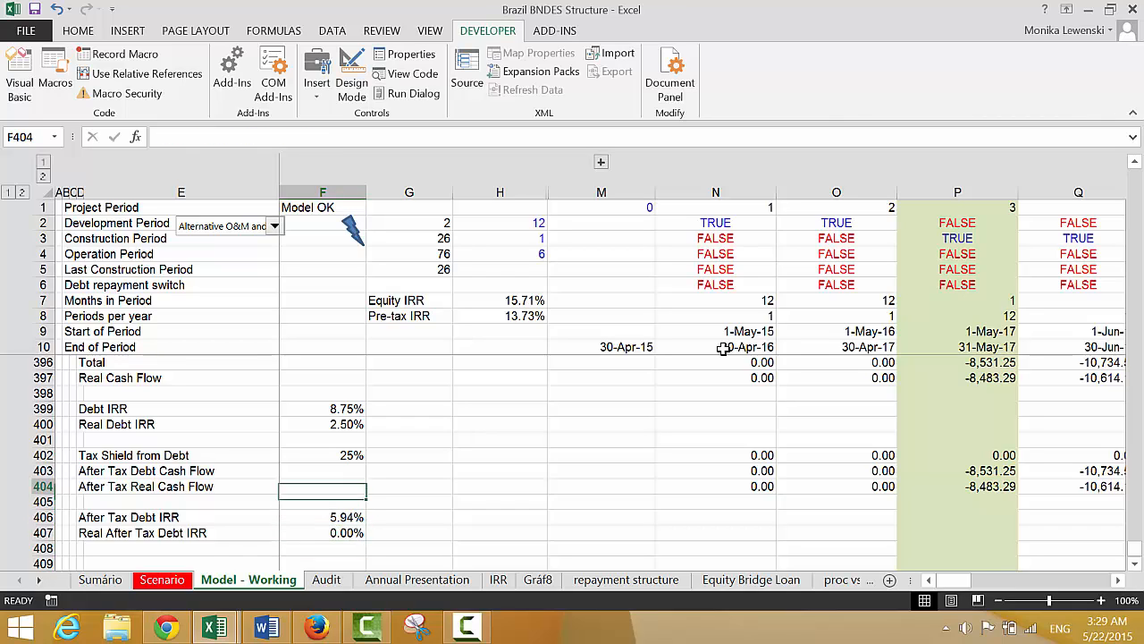
key(Right)
key(Right)
key(Right)
key(Right)
key(F2)
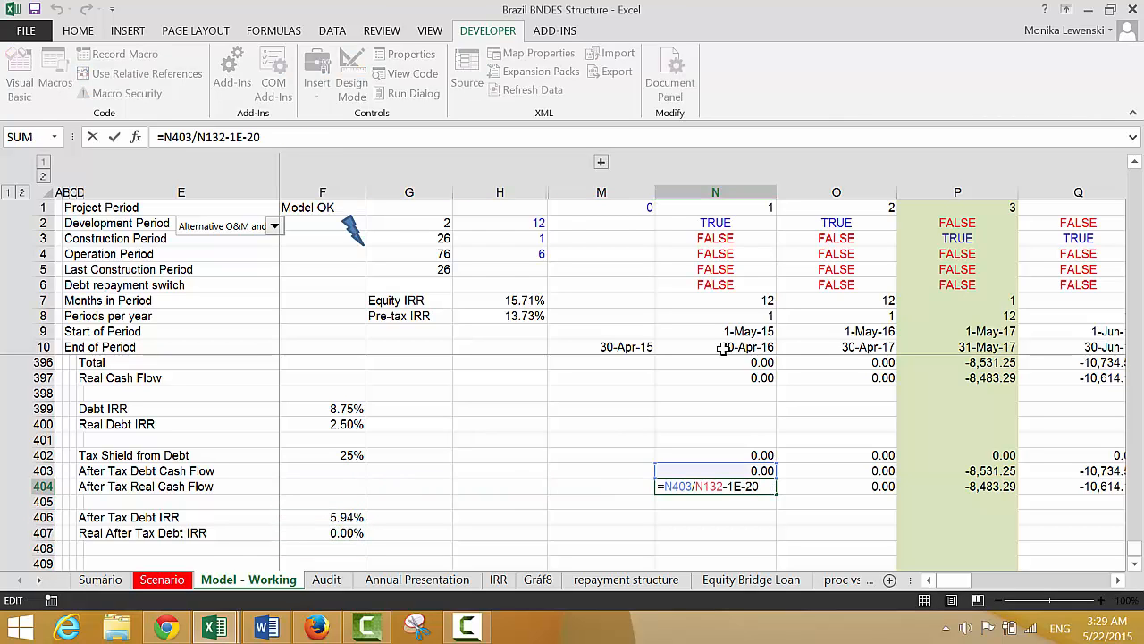
key(BackSpace)
key(BackSpace)
key(BackSpace)
key(BackSpace)
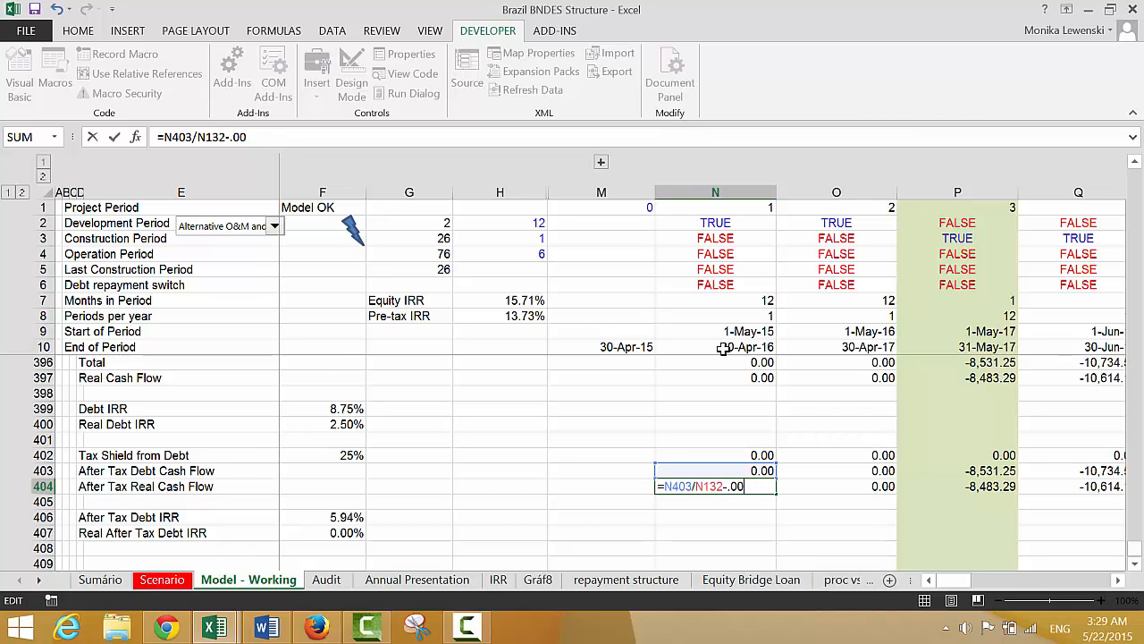
key(Return)
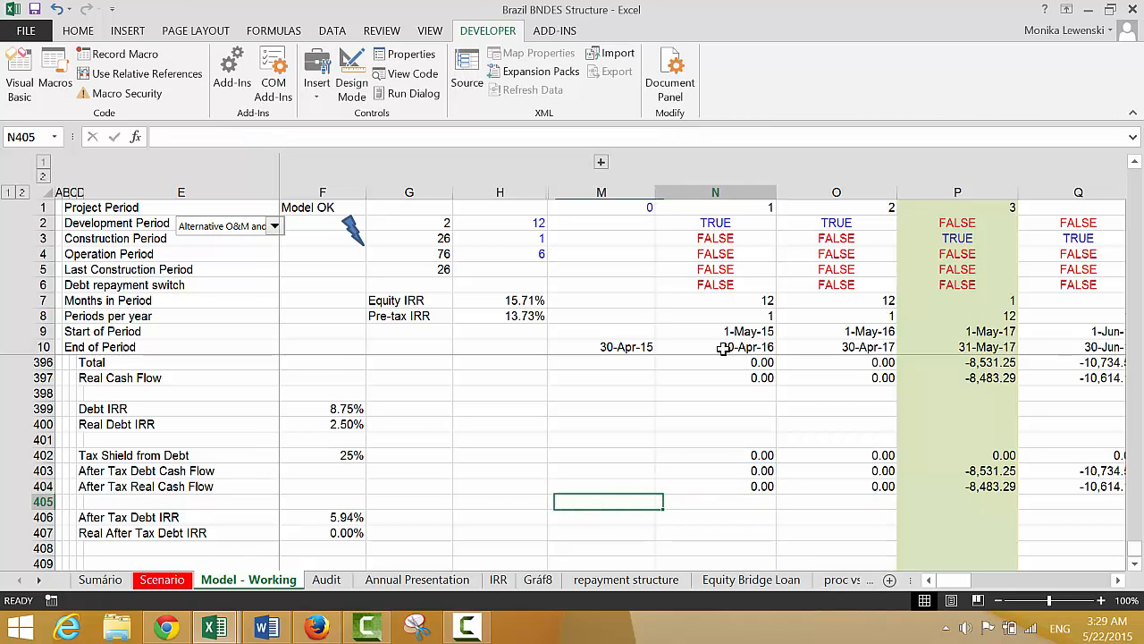
Examine the After Tax Real Cash Flow in row 404 across the construction, repayment and post-debt periods
key(Up)
key(Right)
key(Right)
key(Right)
key(Right)
key(Right)
key(Right)
key(Right)
key(Right)
key(Right)
key(Right)
key(Right)
key(Right)
key(Right)
key(Right)
key(Right)
key(Right)
key(Right)
key(Right)
key(Right)
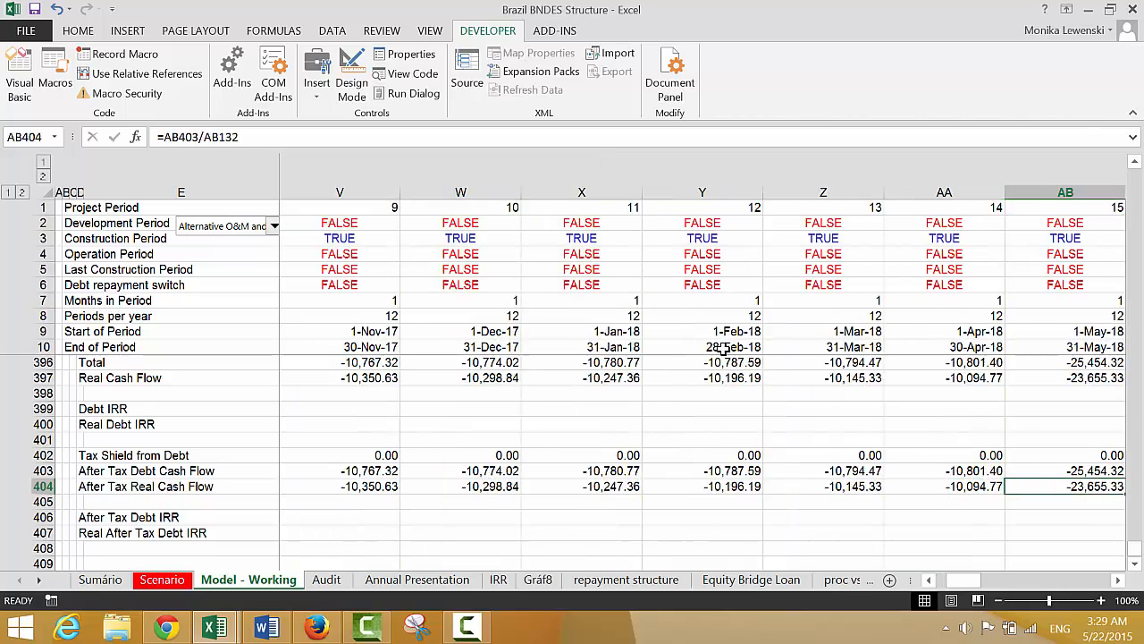
key(Right)
key(Right)
key(Right)
key(Right)
key(Right)
key(Right)
key(Right)
key(Right)
key(Right)
key(Right)
key(Right)
key(Right)
key(Right)
key(Right)
key(Right)
key(Right)
key(Right)
key(Right)
key(Right)
key(Right)
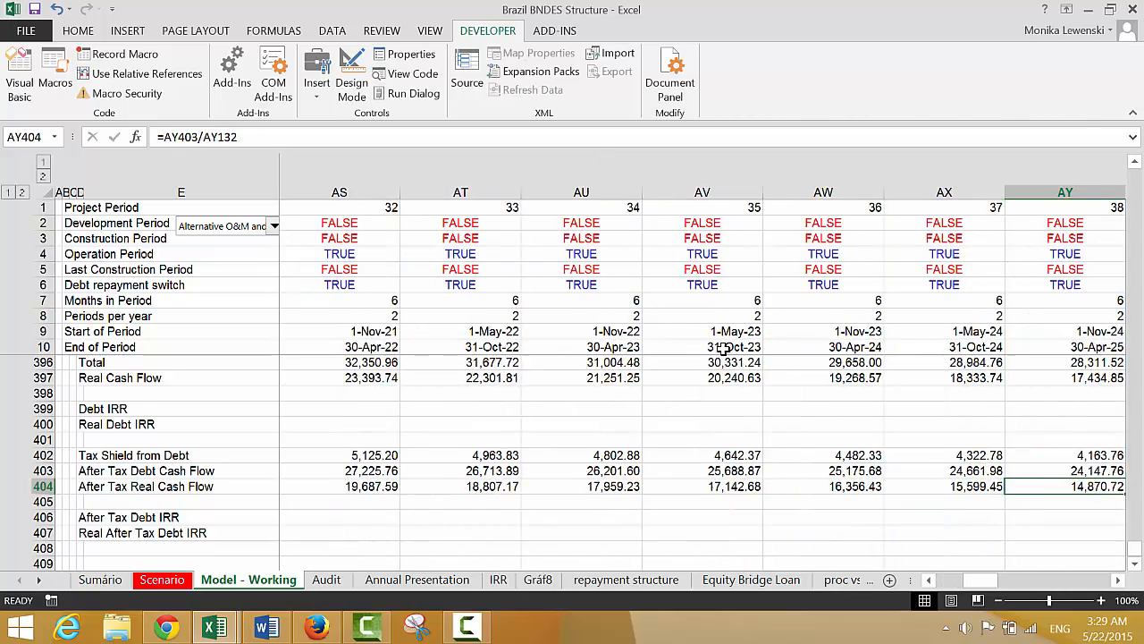
key(Right)
key(Right)
key(Right)
key(Right)
key(Right)
key(Right)
key(Right)
key(Right)
key(Right)
key(Right)
key(Right)
key(Right)
key(Right)
key(Right)
key(Right)
key(Right)
key(Right)
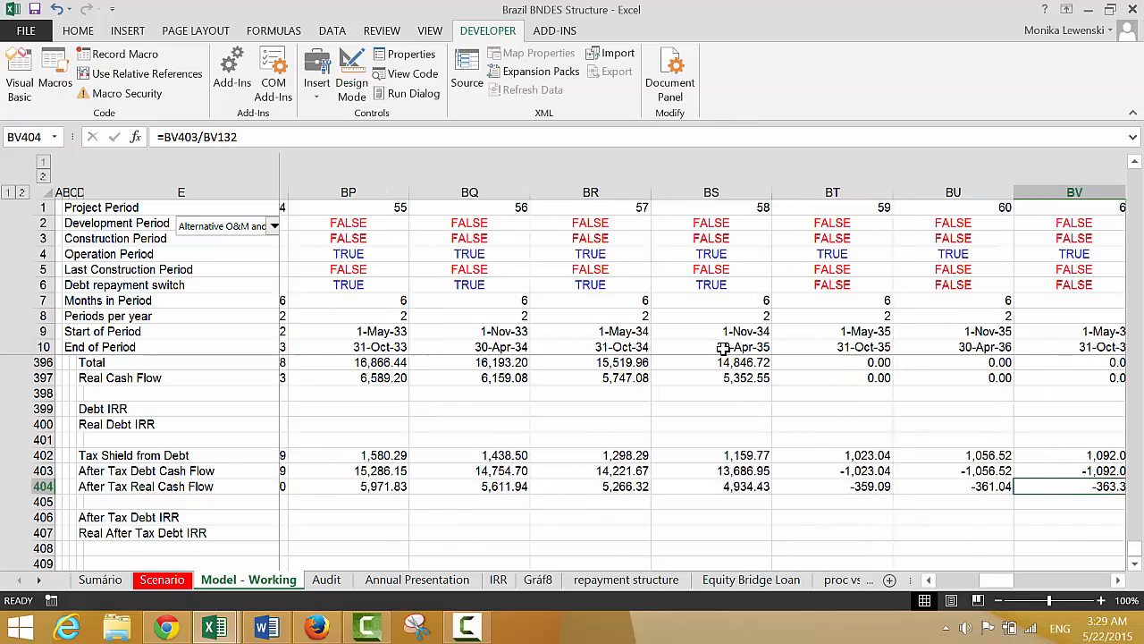
key(Right)
key(Right)
key(Right)
key(Right)
key(Right)
key(Right)
key(Right)
key(Right)
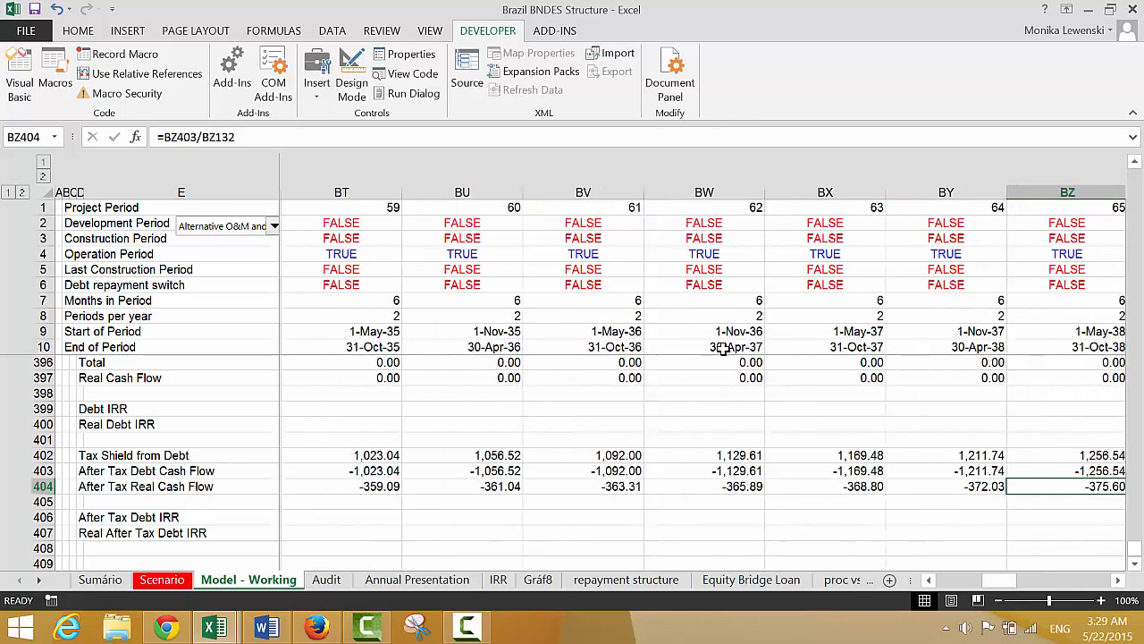
key(Right)
key(Right)
key(Right)
key(Right)
key(Right)
key(Right)
key(Right)
key(Right)
key(Right)
key(Right)
key(Right)
key(Right)
key(Right)
key(Right)
key(Right)
key(Right)
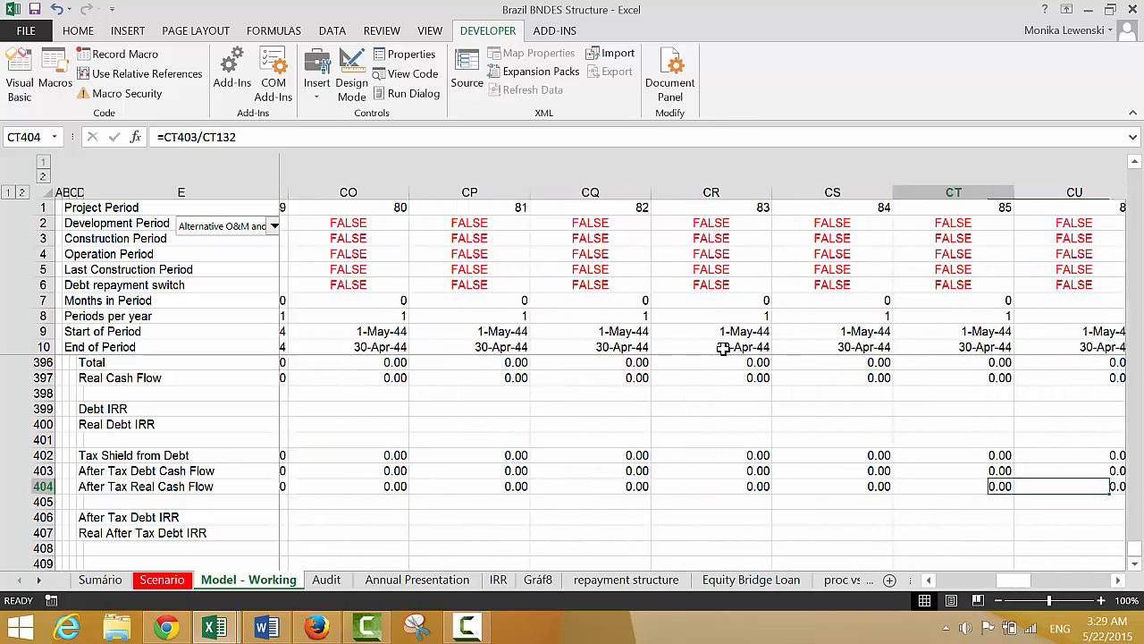
key(Left)
key(Left)
key(Left)
key(Left)
key(Left)
key(Left)
key(Left)
key(Left)
key(Left)
key(Left)
key(Left)
key(Left)
key(Left)
key(Left)
key(Left)
key(Left)
key(Left)
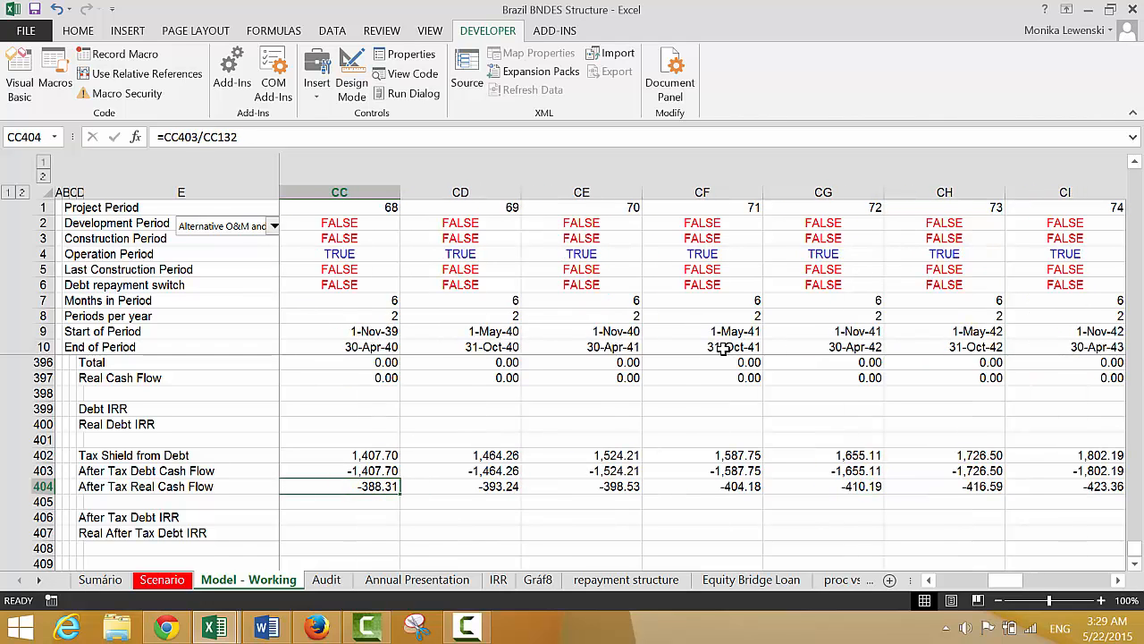
key(Left)
key(Left)
key(Left)
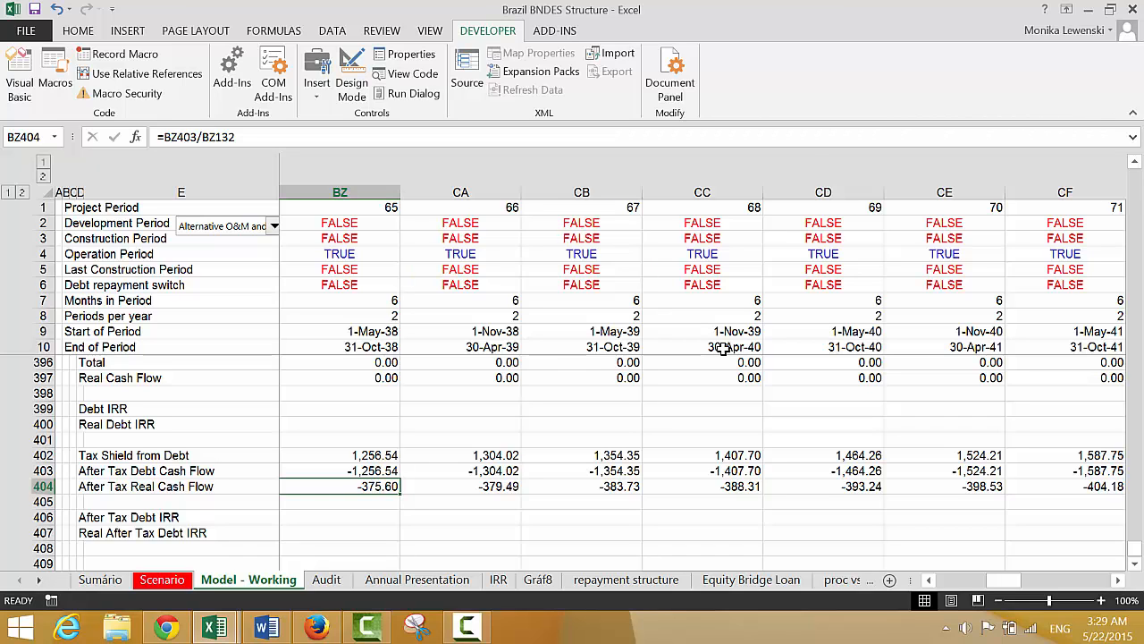
Inspect the Tax Shield from Debt formulas in row 402 for the periods after the debt is repaid
key(Left)
key(Up)
key(Up)
key(Right)
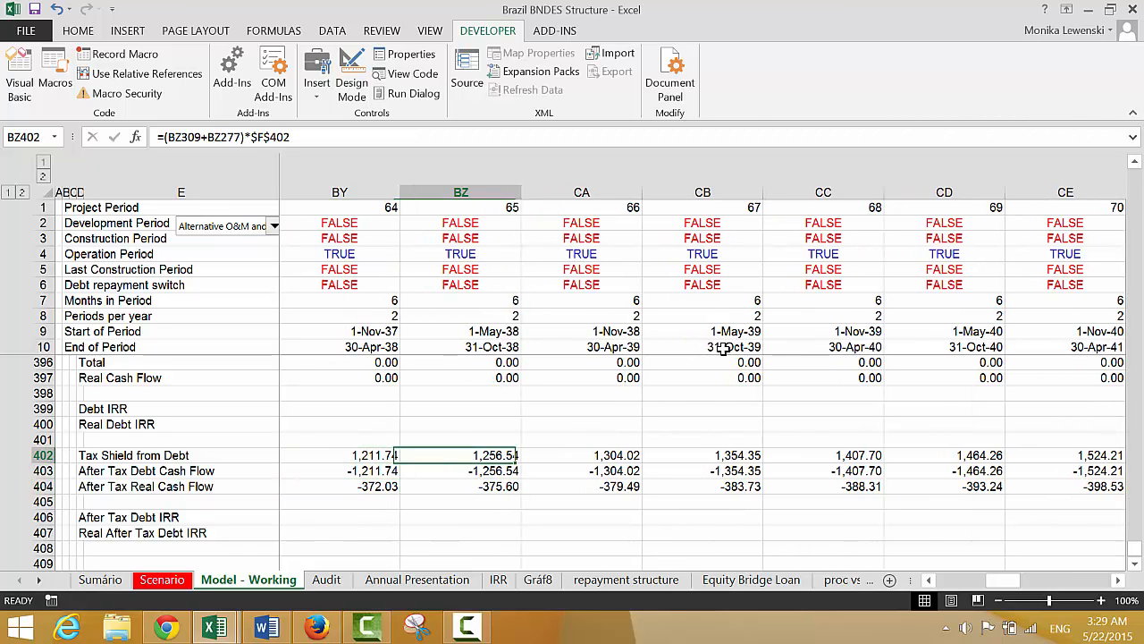
key(Left)
key(Left)
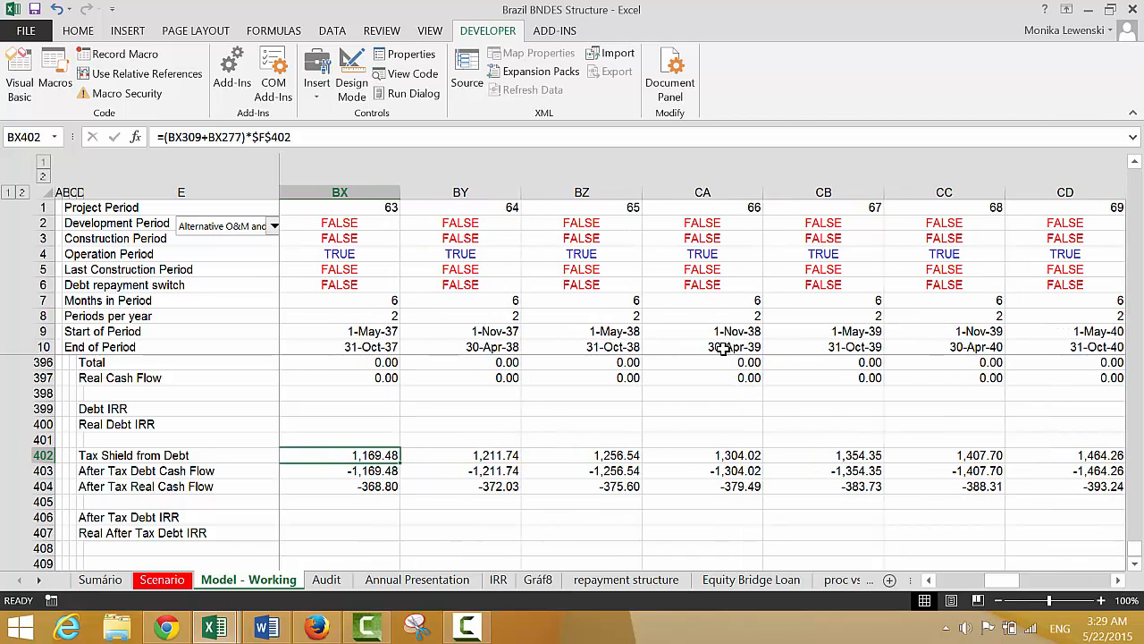
key(Home)
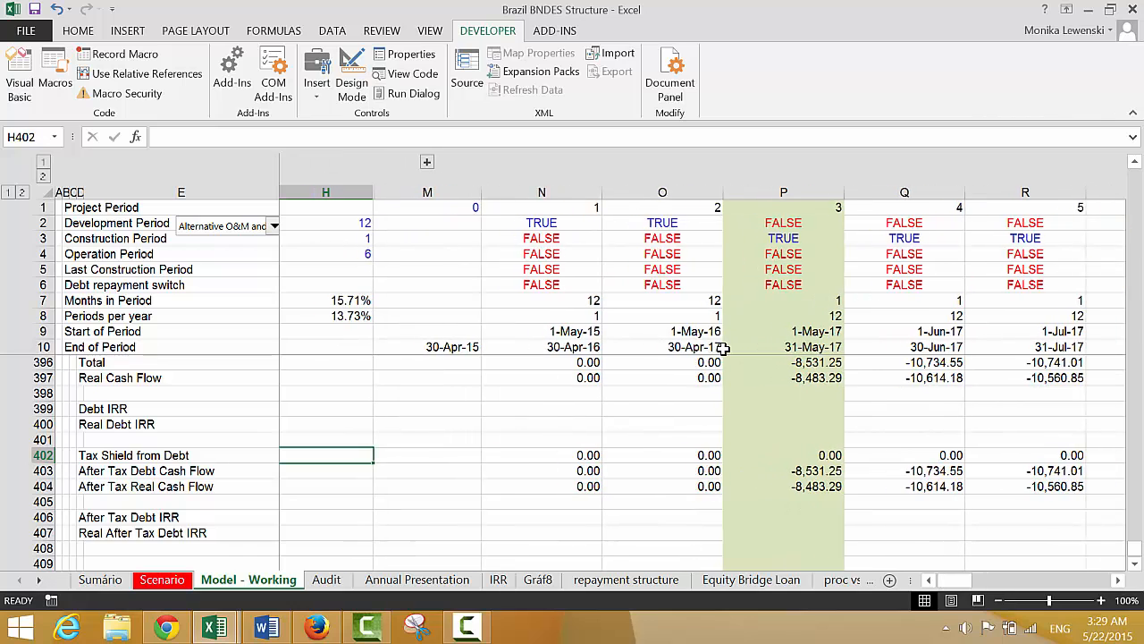
click(463, 629)
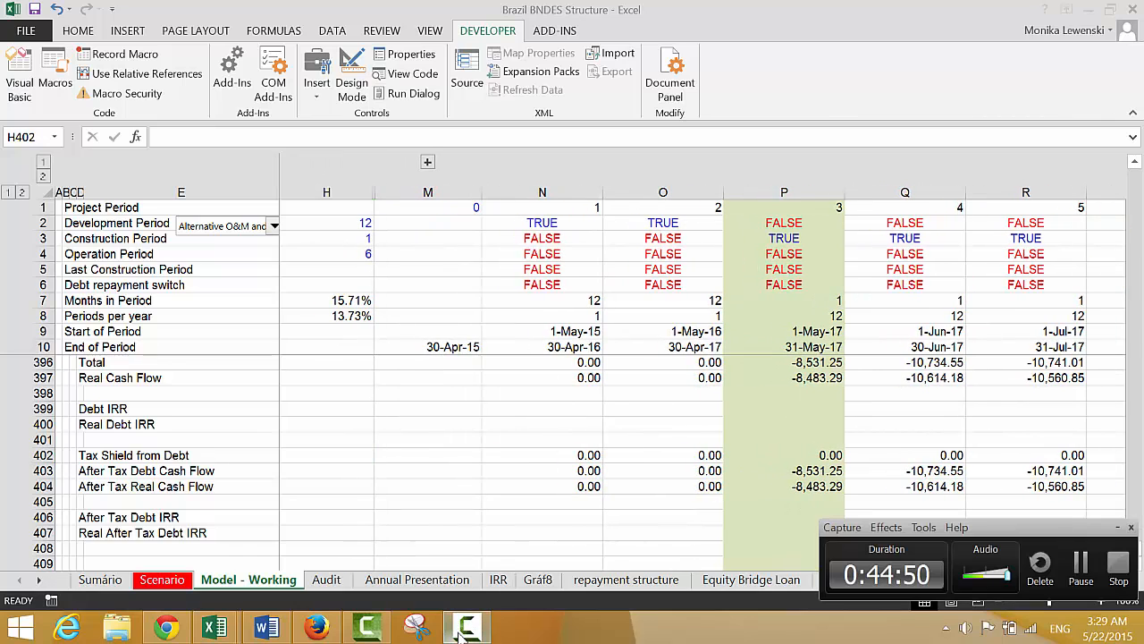
click(1079, 563)
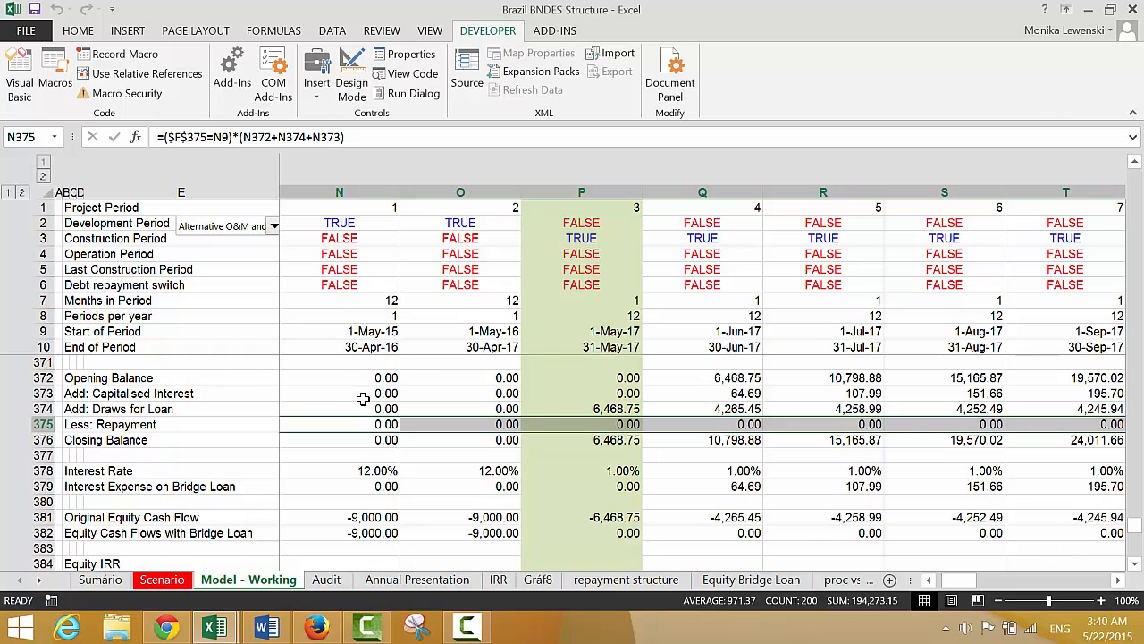
Examine the bridge loan's Less: Repayment row 375 through the construction and early operation periods, including its repayment date input
key(Left)
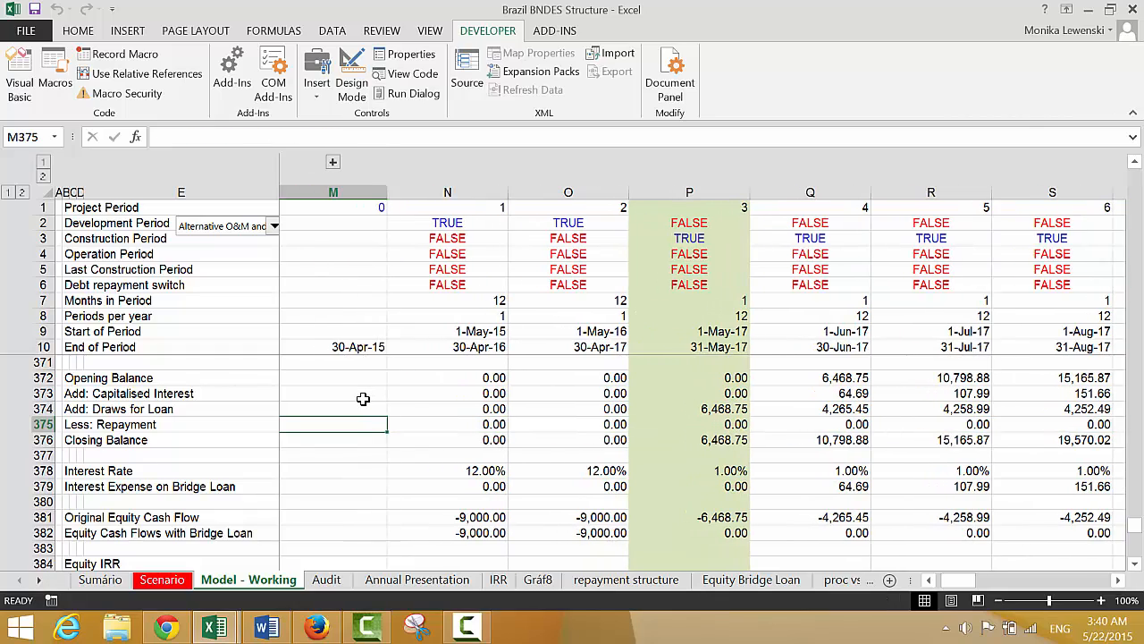
key(Right)
key(Right)
key(Right)
key(Right)
key(Right)
key(Right)
key(Right)
key(Right)
key(Right)
key(Right)
key(Right)
key(Right)
key(Right)
key(Right)
key(Right)
key(Right)
key(Right)
key(Right)
key(Right)
key(Right)
key(Right)
key(Right)
key(Right)
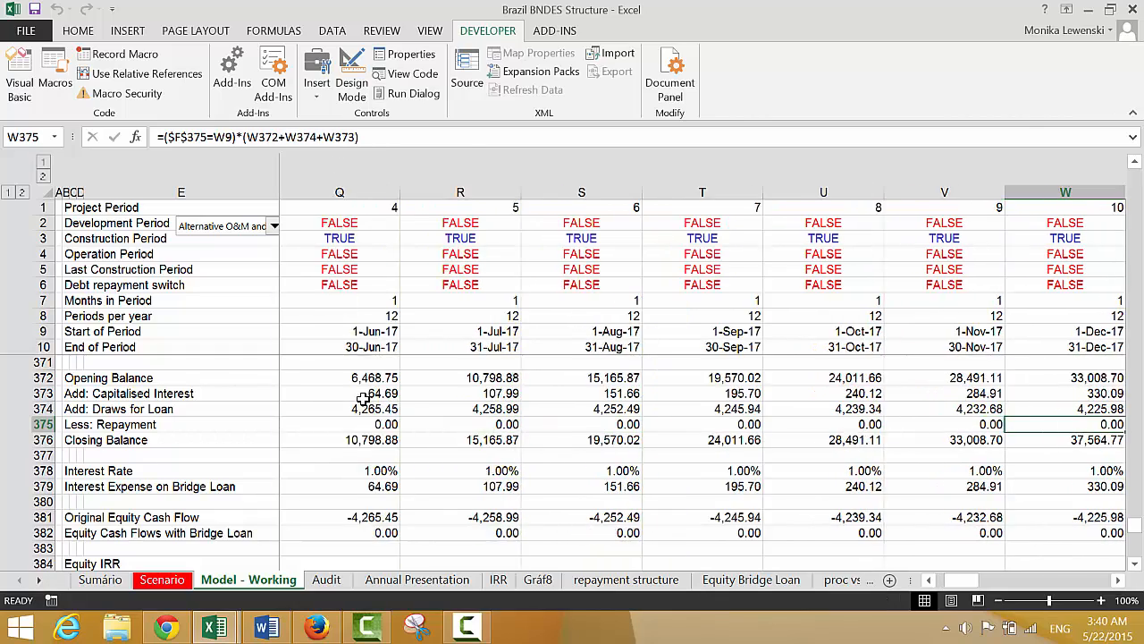
key(Right)
key(Right)
key(Right)
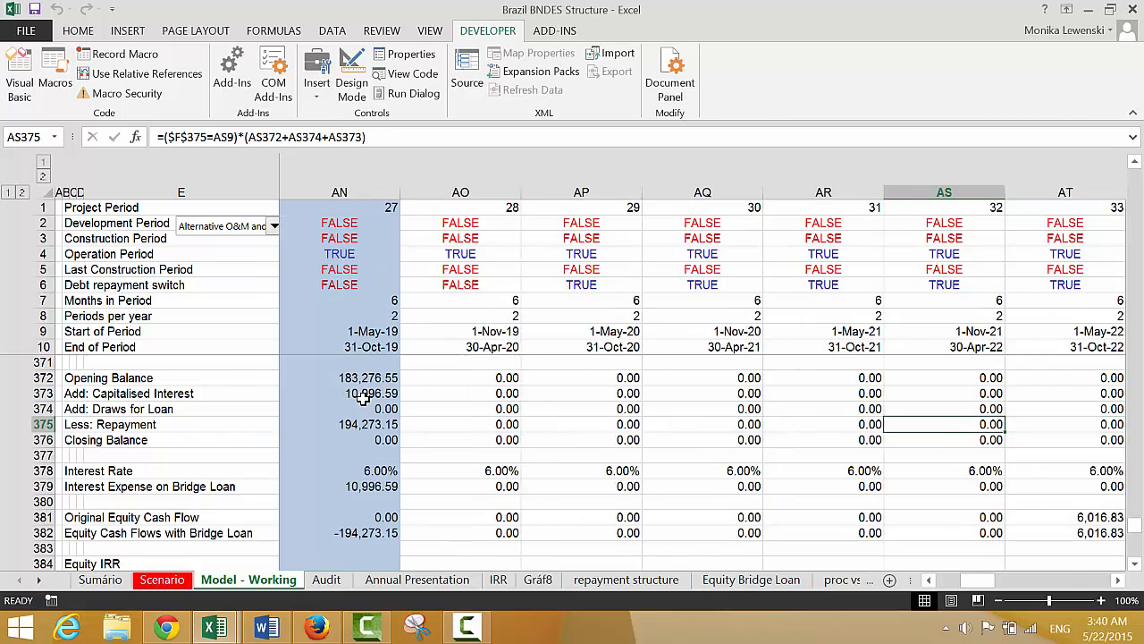
key(Left)
key(Left)
key(Left)
key(Left)
key(Left)
key(Left)
key(Left)
key(Right)
key(Right)
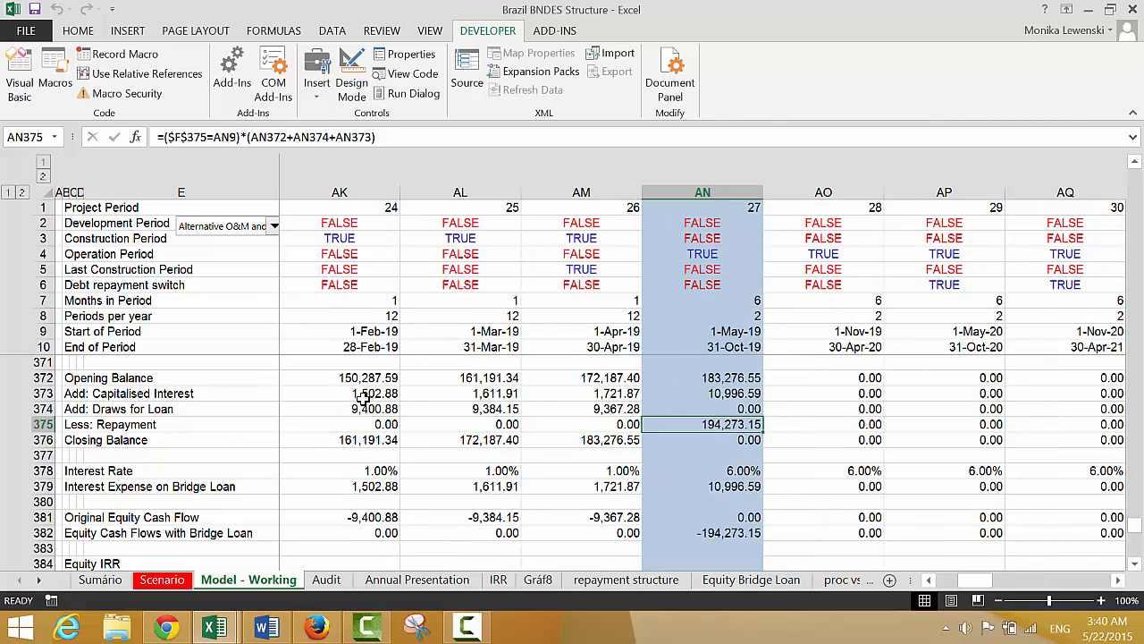
key(ctrl+Left)
key(Left)
key(Left)
key(Left)
key(Left)
key(Left)
key(Left)
key(Left)
key(Left)
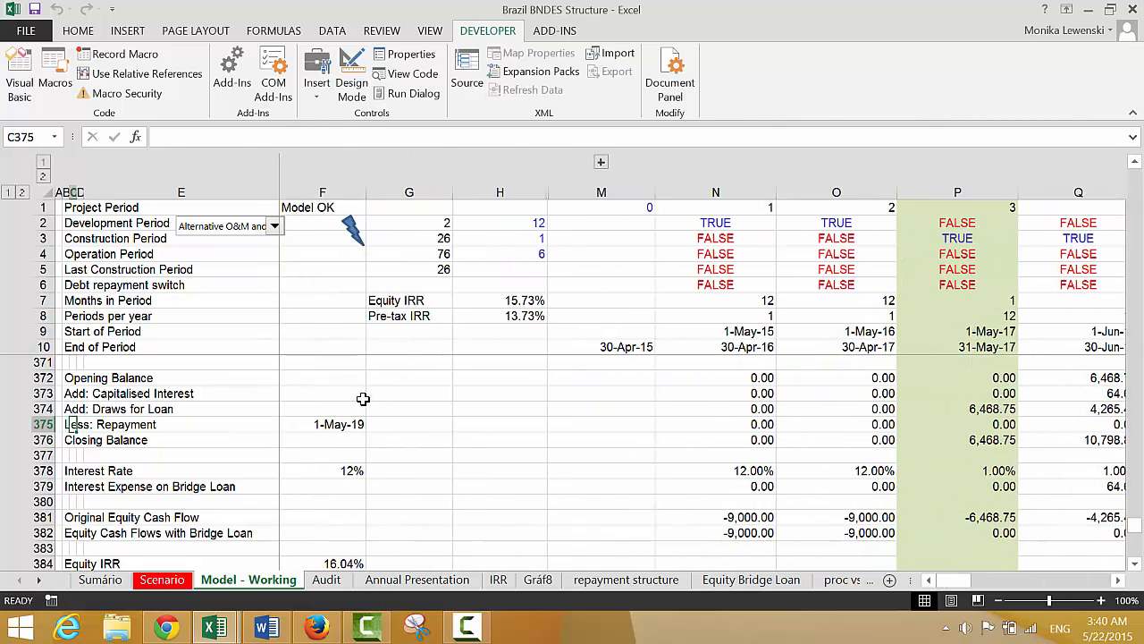
key(Down)
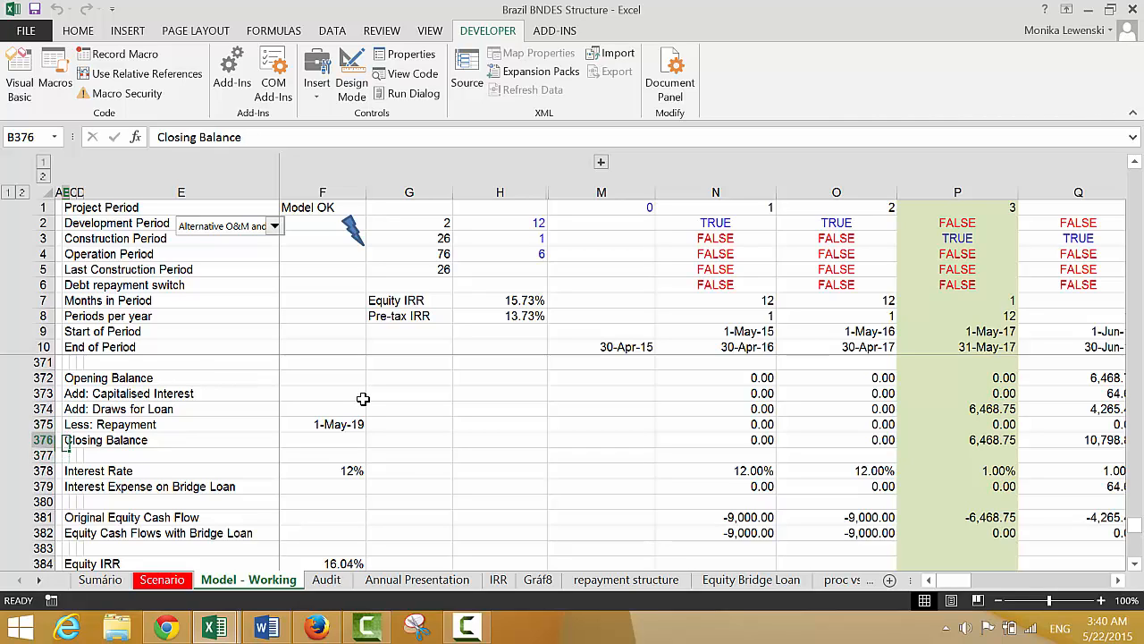
key(Up)
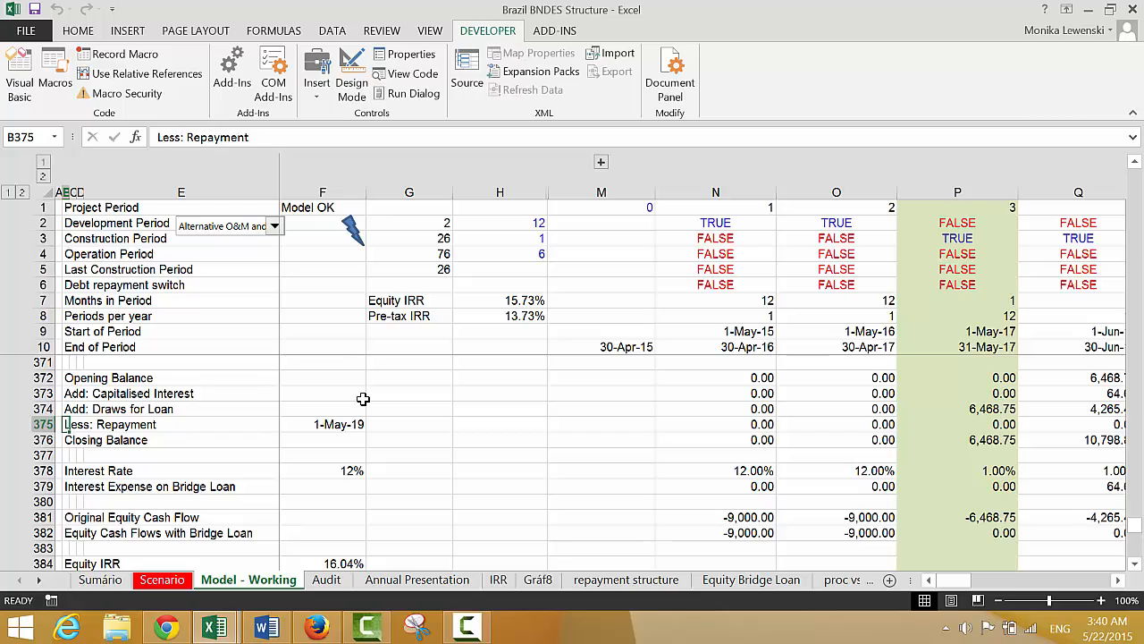
Link the nominal Debt IRR After-tax in Sumário cell I8 to the After Tax Debt IRR with ='Model - Working'!F406
key(ctrl+Page_Up)
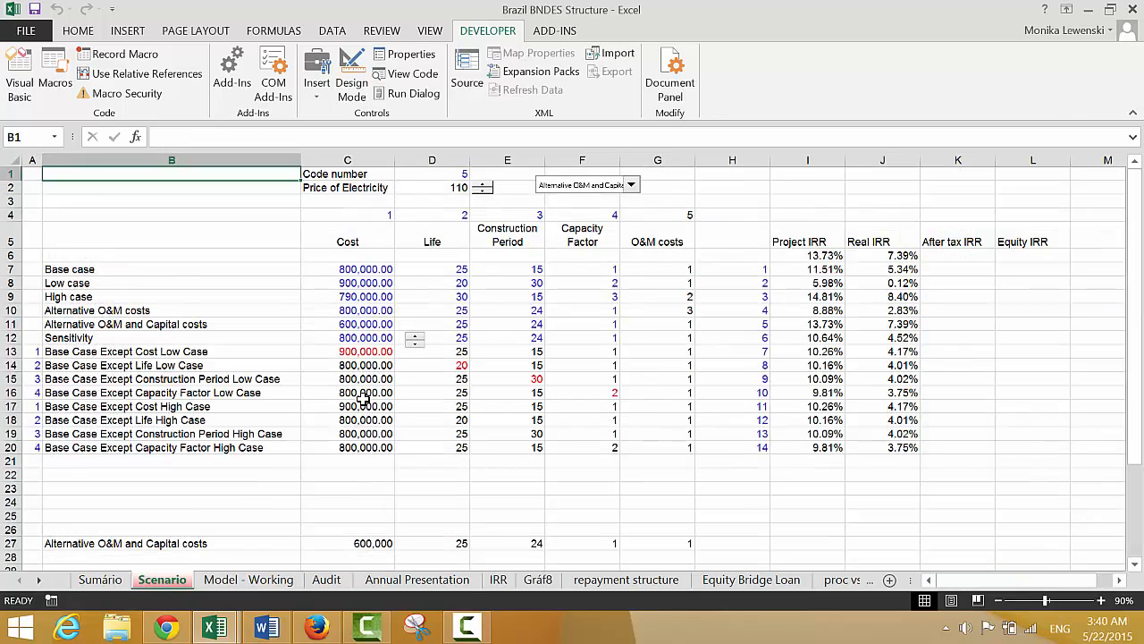
key(ctrl+Page_Down)
key(ctrl+Page_Down)
key(ctrl+Page_Down)
key(ctrl+Page_Down)
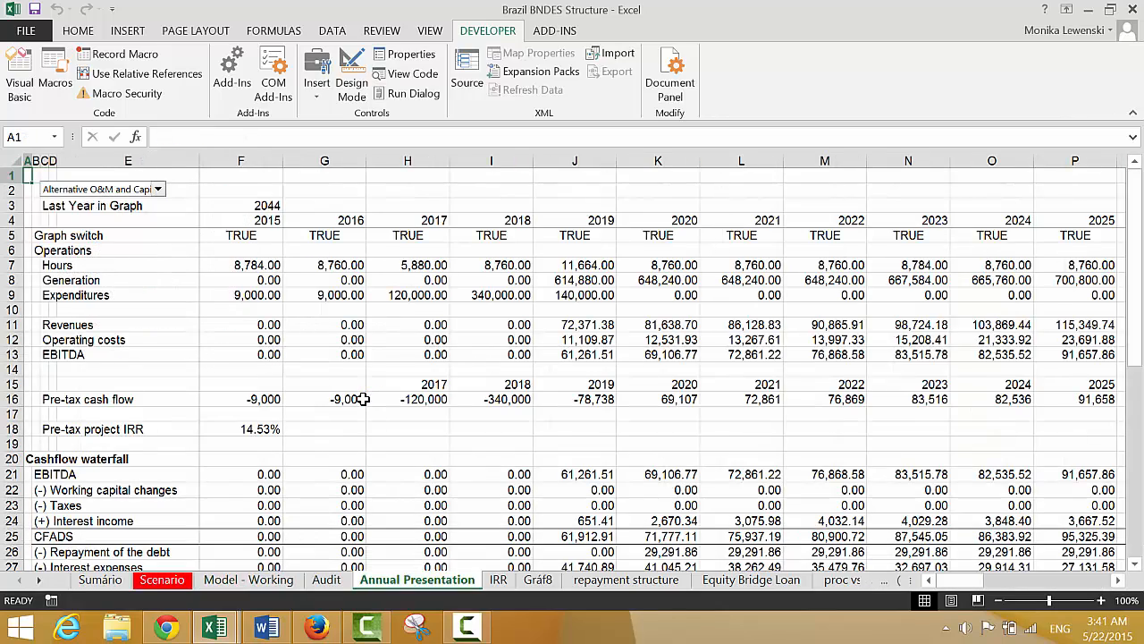
key(ctrl+Page_Up)
key(ctrl+Page_Up)
key(ctrl+Page_Up)
key(ctrl+Page_Up)
key(ctrl+Page_Up)
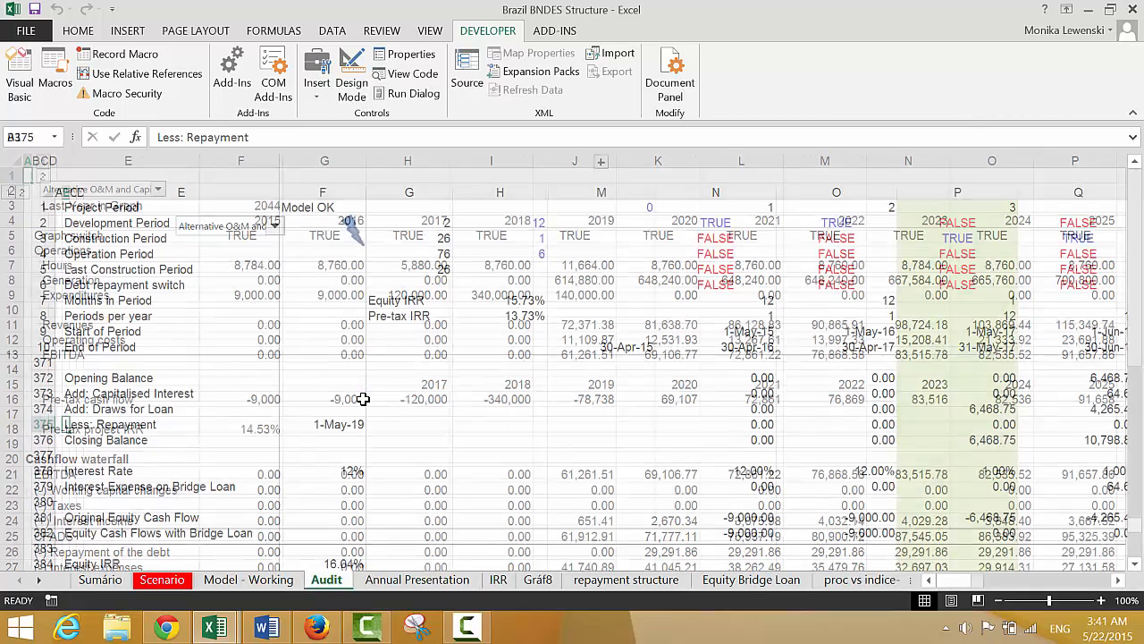
key(Right)
key(Left)
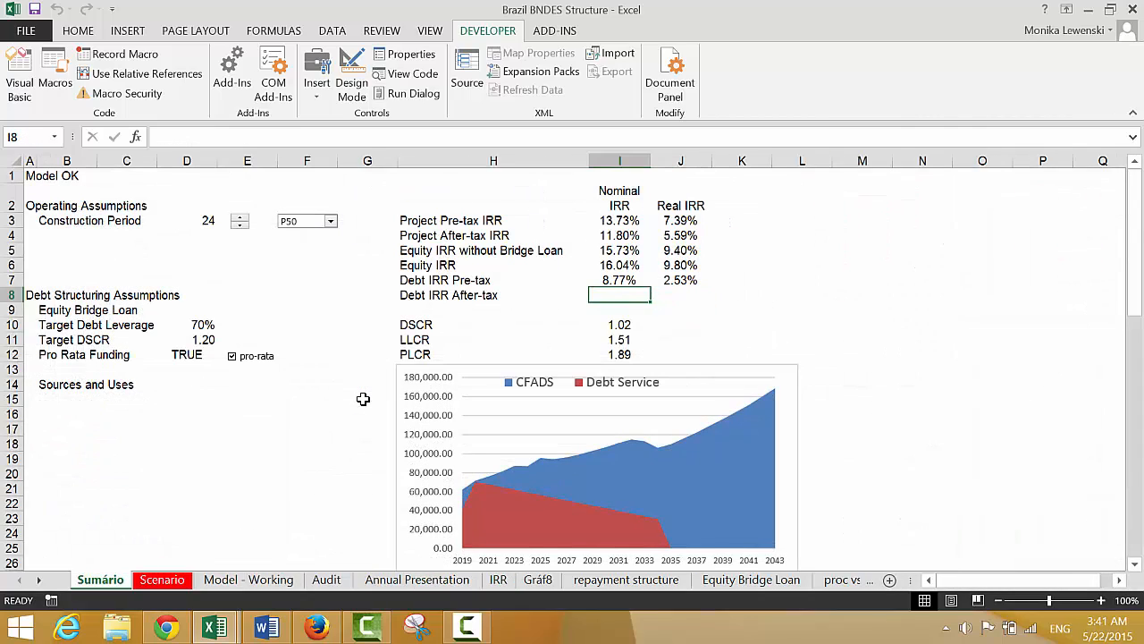
text(=)
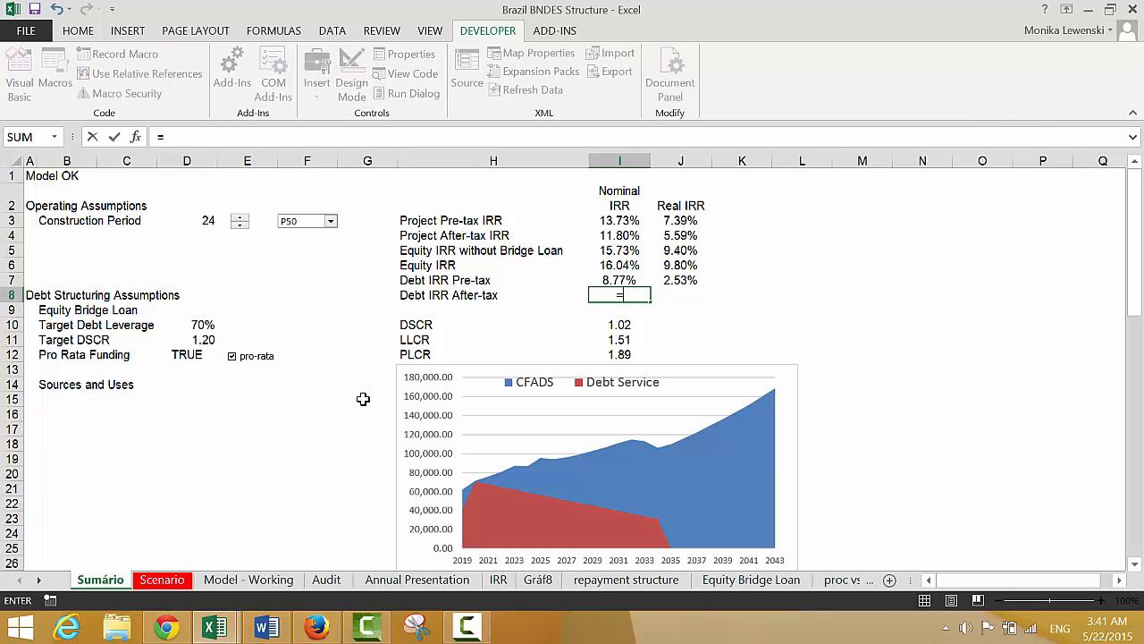
key(ctrl+Page_Down)
key(ctrl+Page_Down)
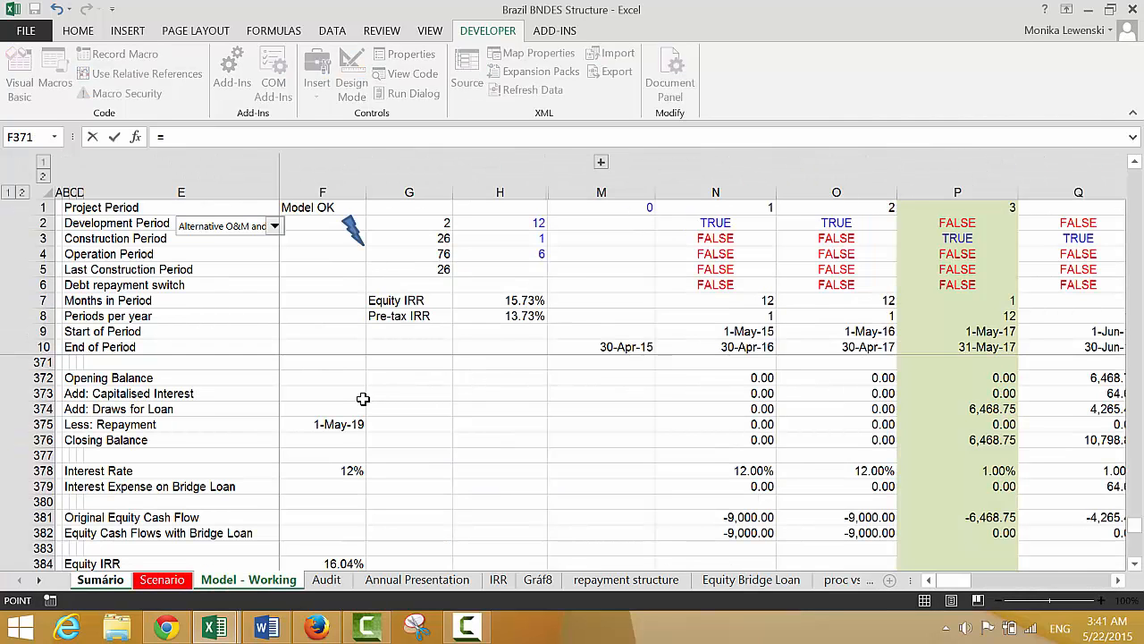
key(Down)
key(Down)
key(Down)
key(Down)
key(Down)
key(Down)
key(Down)
key(Down)
key(Down)
key(Down)
key(Down)
key(Down)
key(Down)
key(Down)
key(Down)
key(Down)
key(Down)
key(Down)
key(Down)
key(Down)
key(Down)
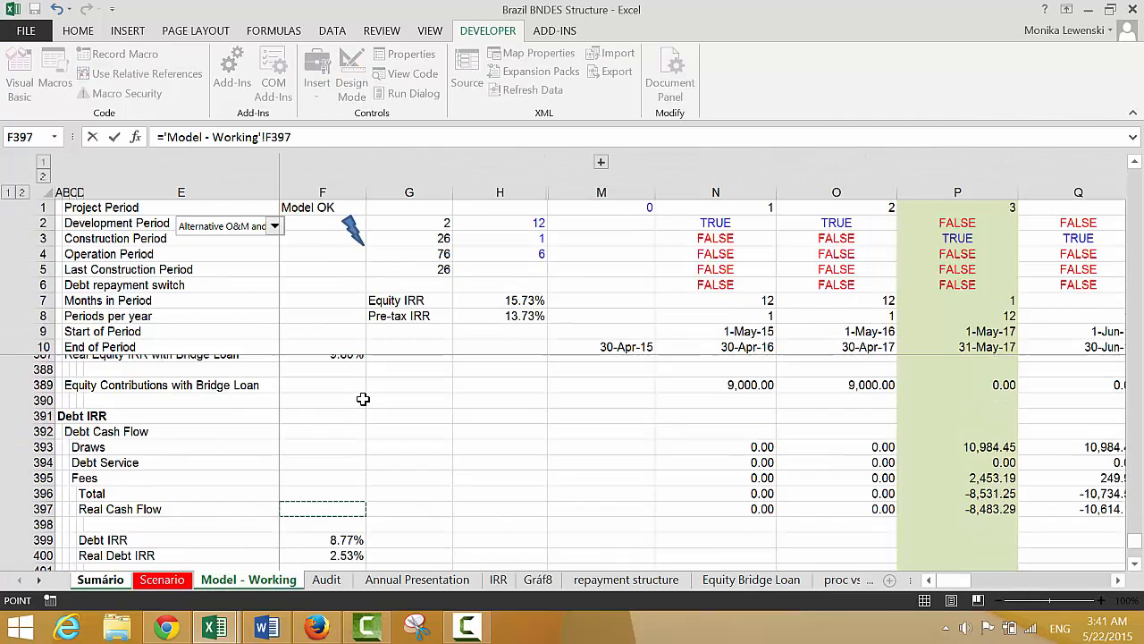
key(Down)
key(Down)
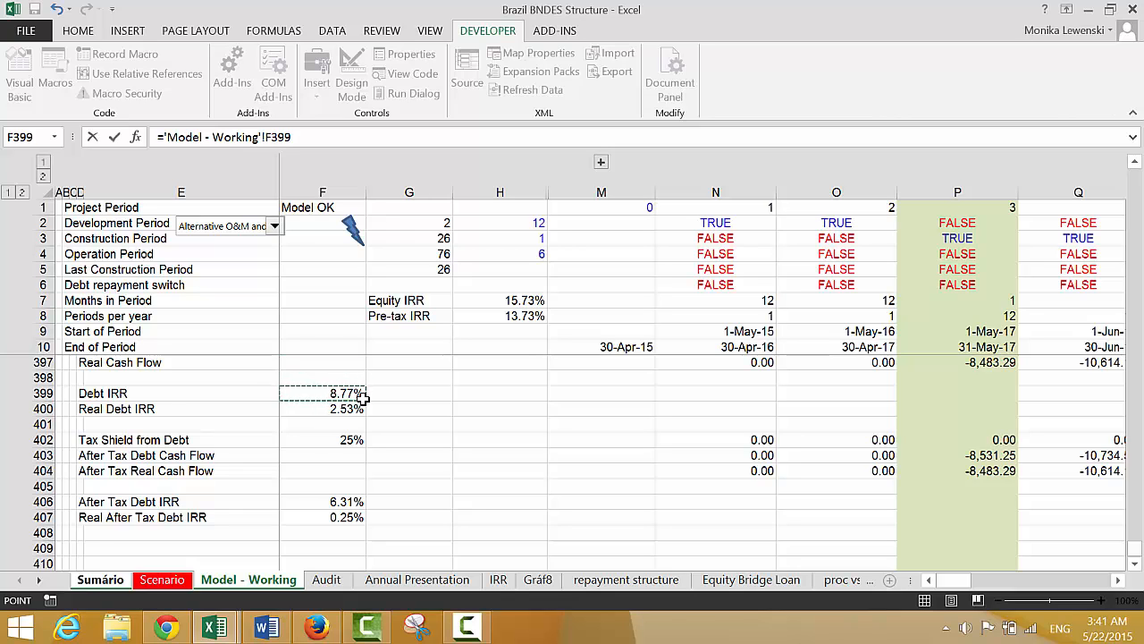
key(Down)
key(Down)
key(Down)
key(Down)
key(Down)
key(Down)
key(Down)
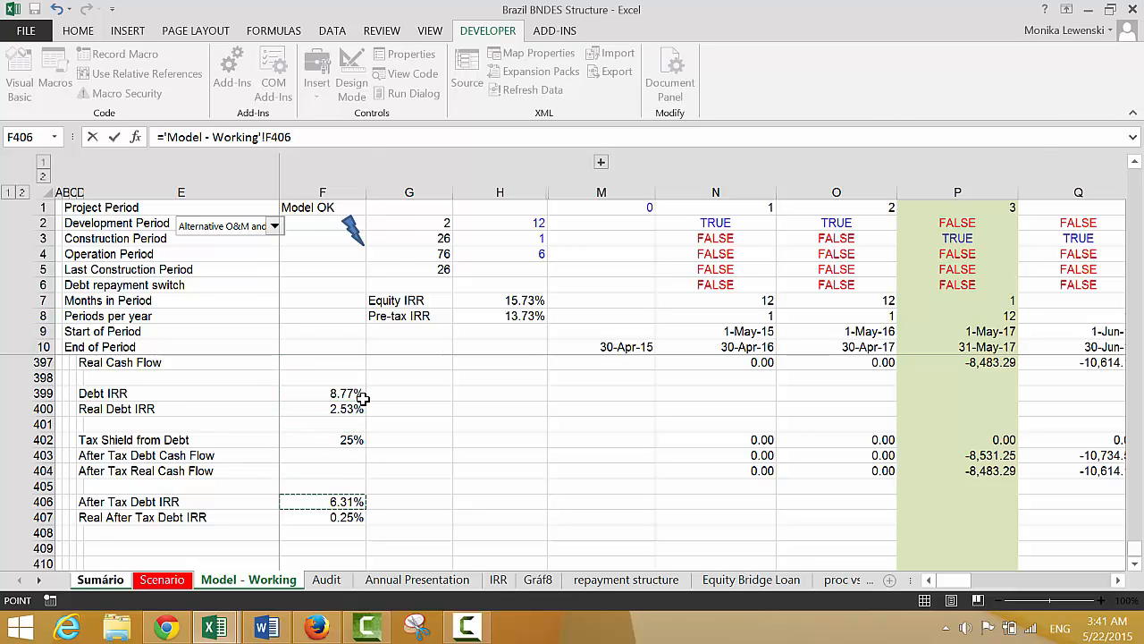
key(Tab)
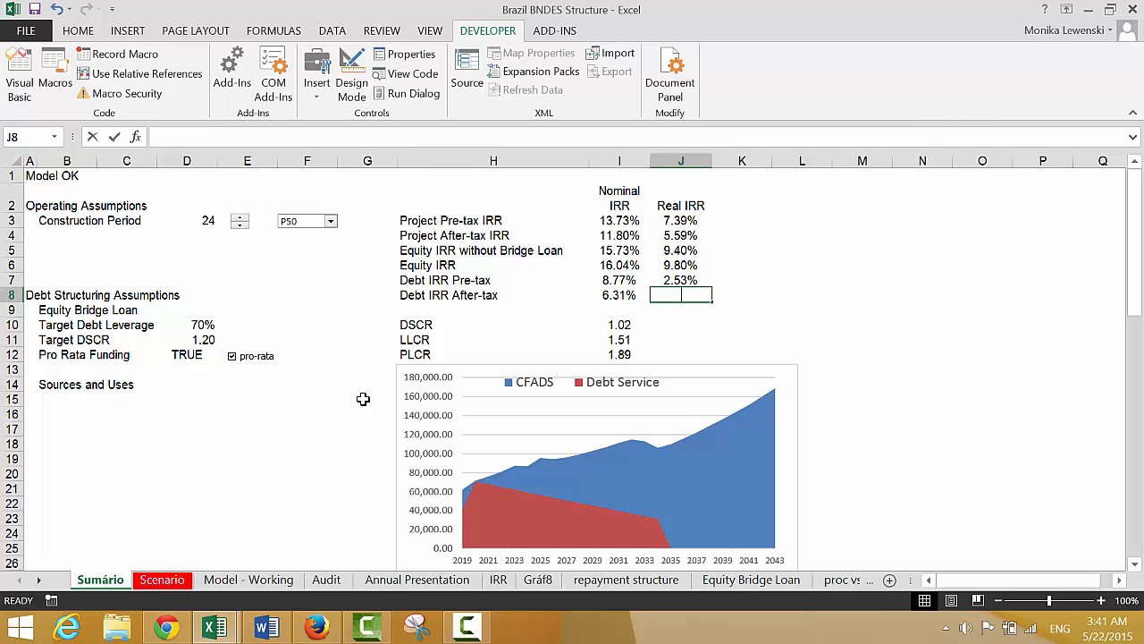
Link the real Debt IRR After-tax in Sumário cell J8 to the Real After Tax Debt IRR with ='Model - Working'!F407
text(=)
key(ctrl+Page_Down)
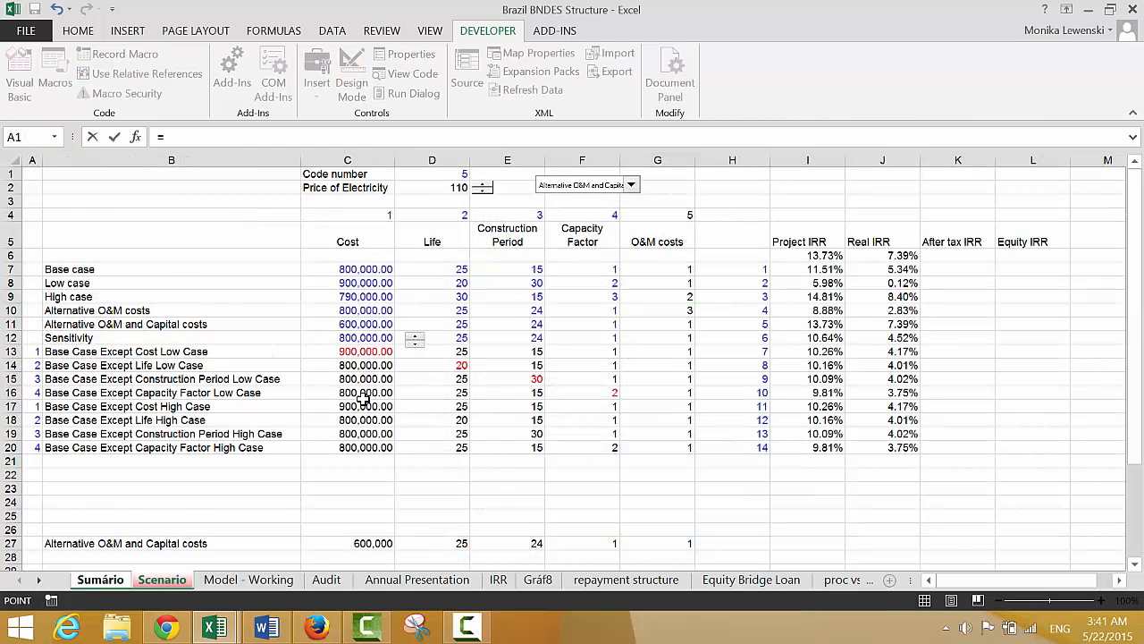
key(ctrl+Page_Down)
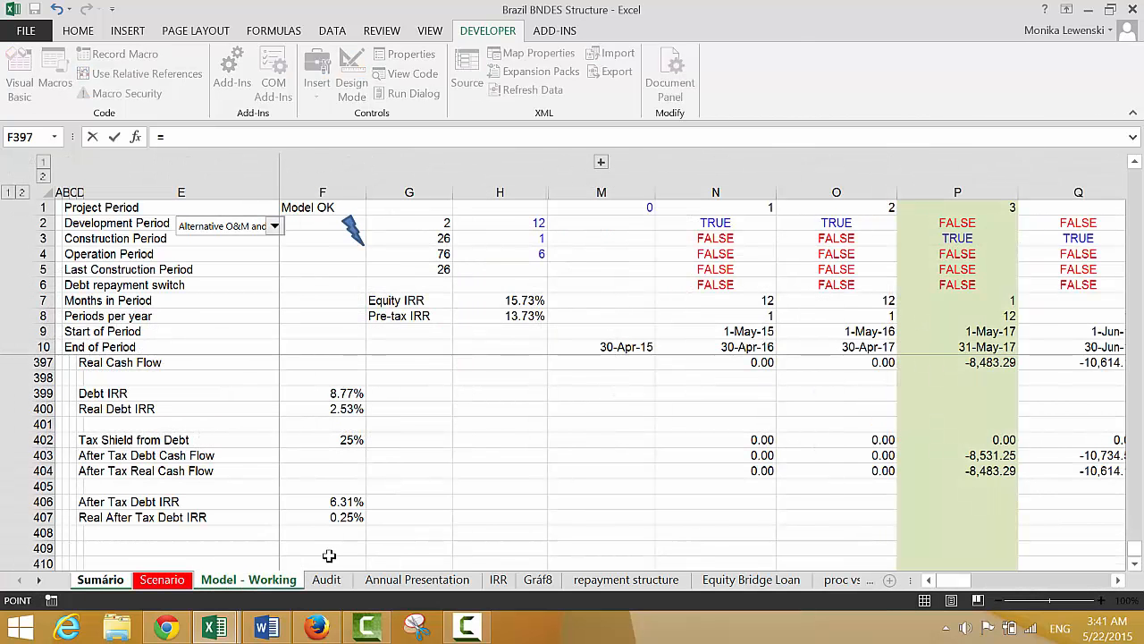
click(328, 504)
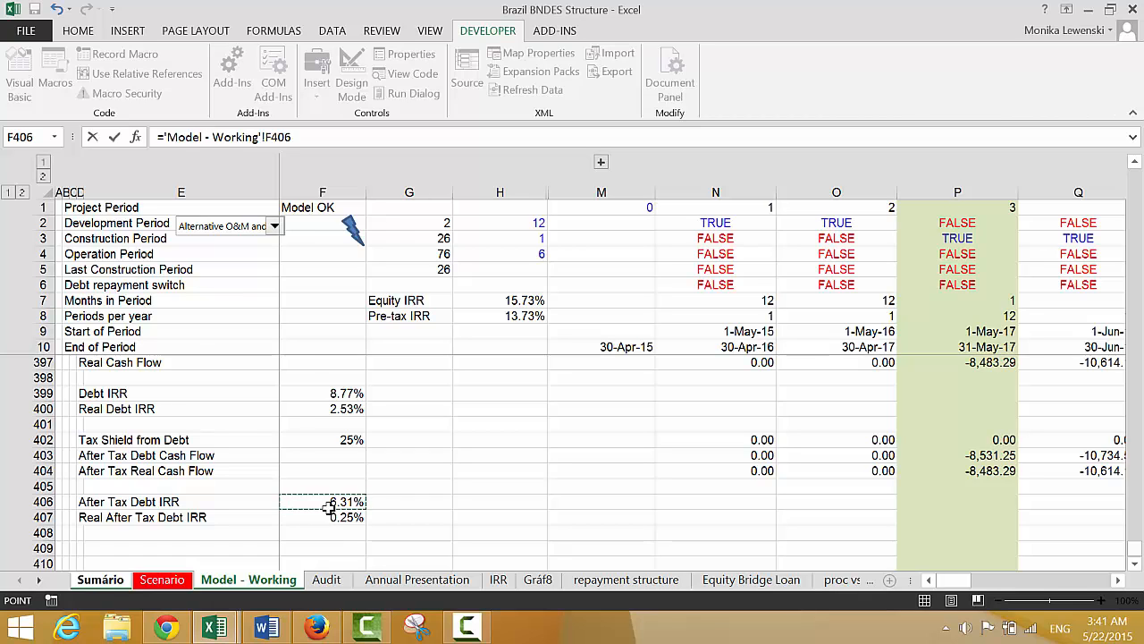
key(Return)
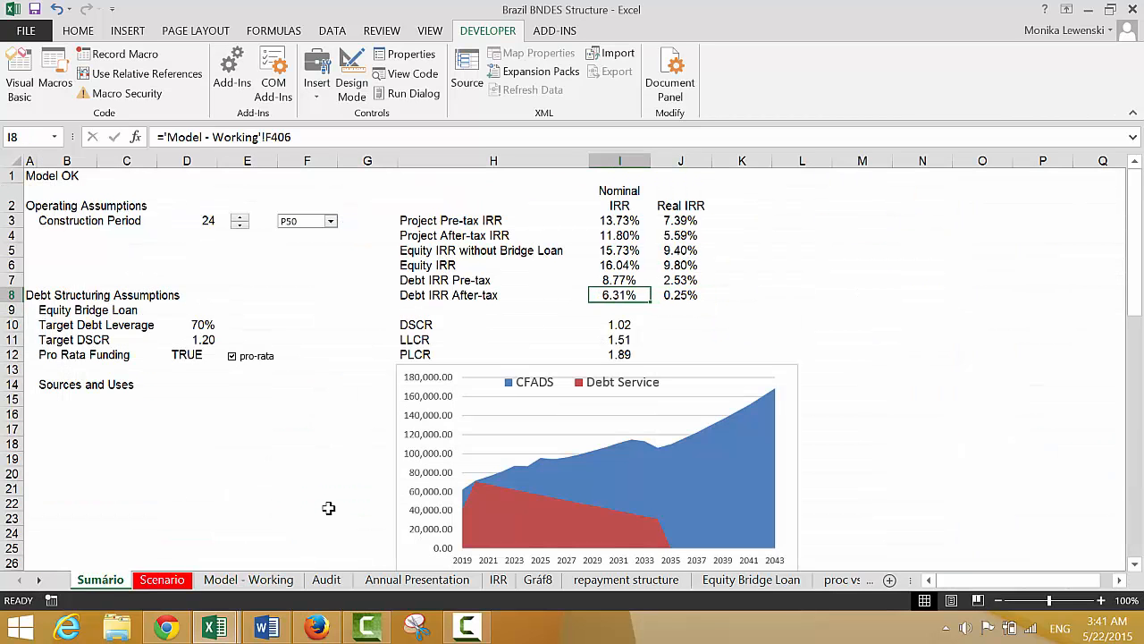
key(Left)
key(Left)
key(Left)
key(Left)
key(Left)
key(Left)
key(Left)
key(Left)
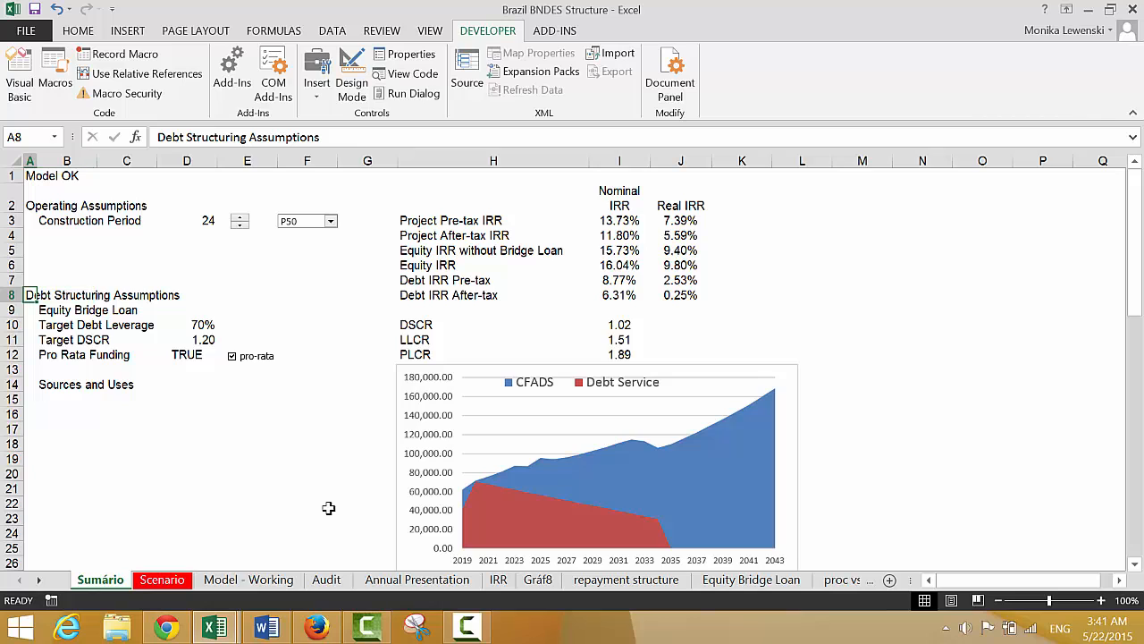
key(Right)
key(Right)
key(Right)
key(Right)
key(Right)
key(Right)
key(Right)
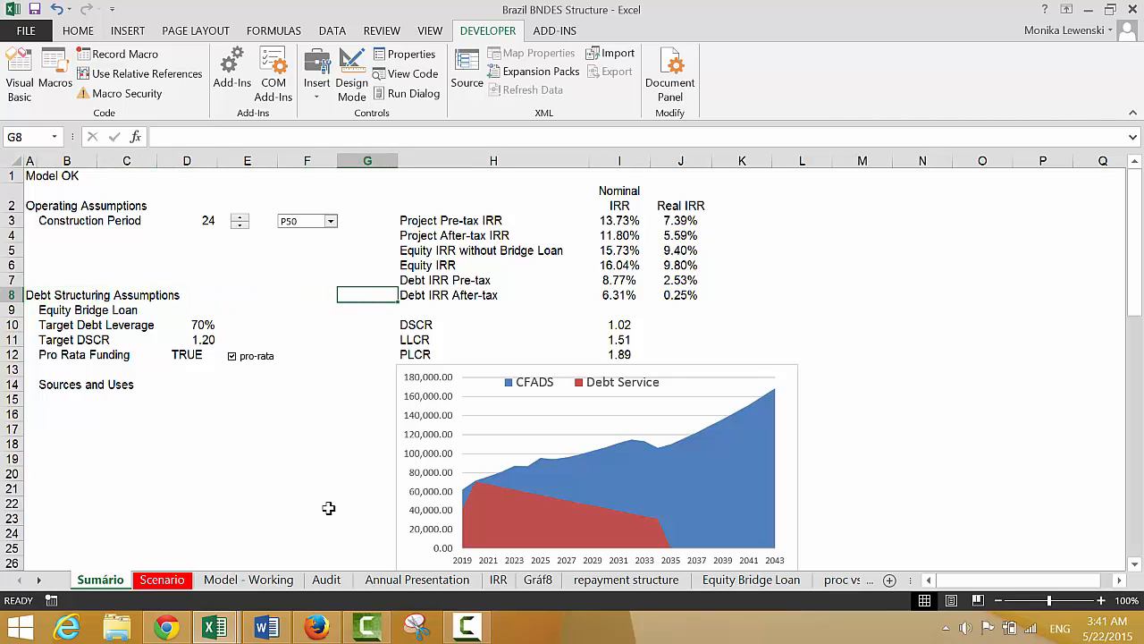
key(Down)
key(Down)
key(Right)
key(Left)
key(Right)
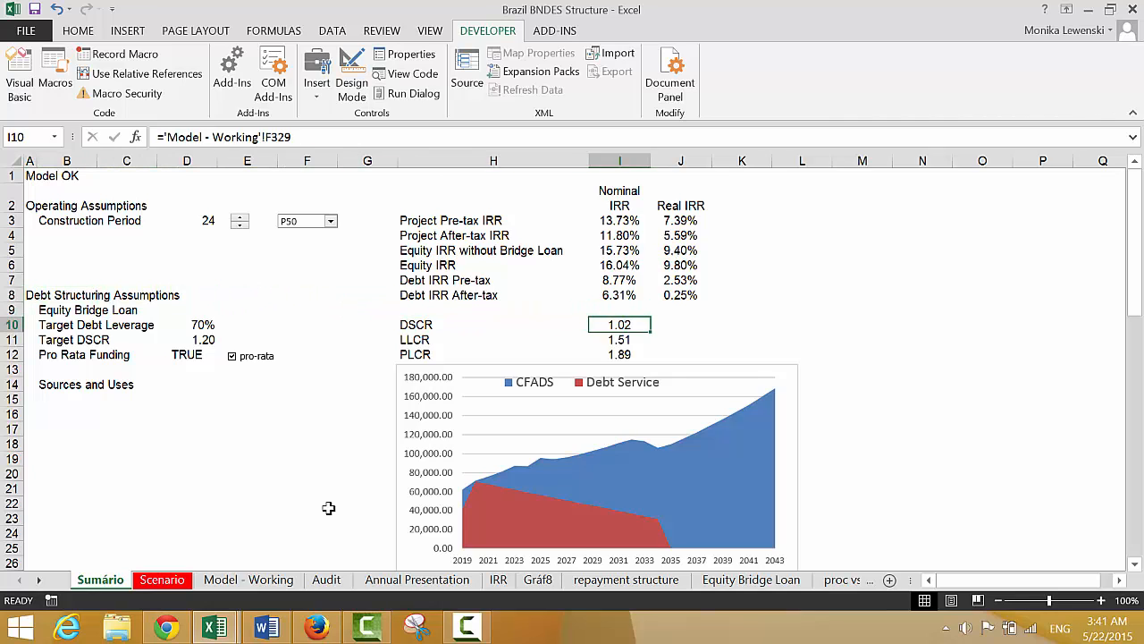
key(Right)
key(Right)
key(Left)
key(Left)
key(Left)
key(Left)
key(Left)
key(Left)
key(Left)
key(Left)
key(Left)
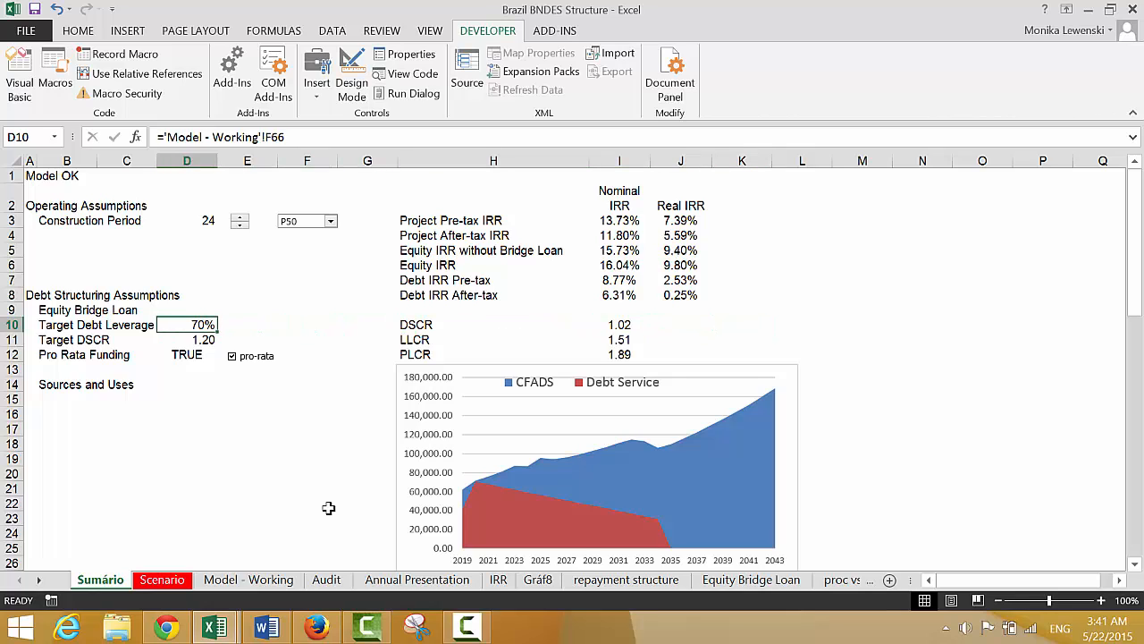
key(Left)
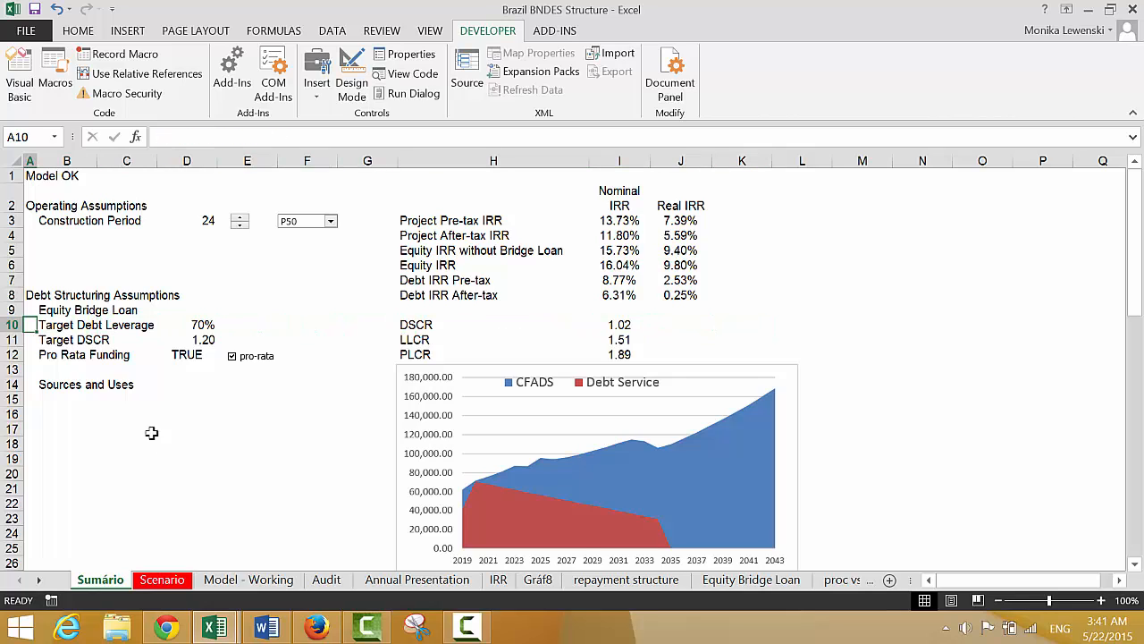
Move the Sources and Uses heading from cell B14 down to B16 on Sumário
click(139, 370)
key(Left)
key(Down)
key(ctrl+x)
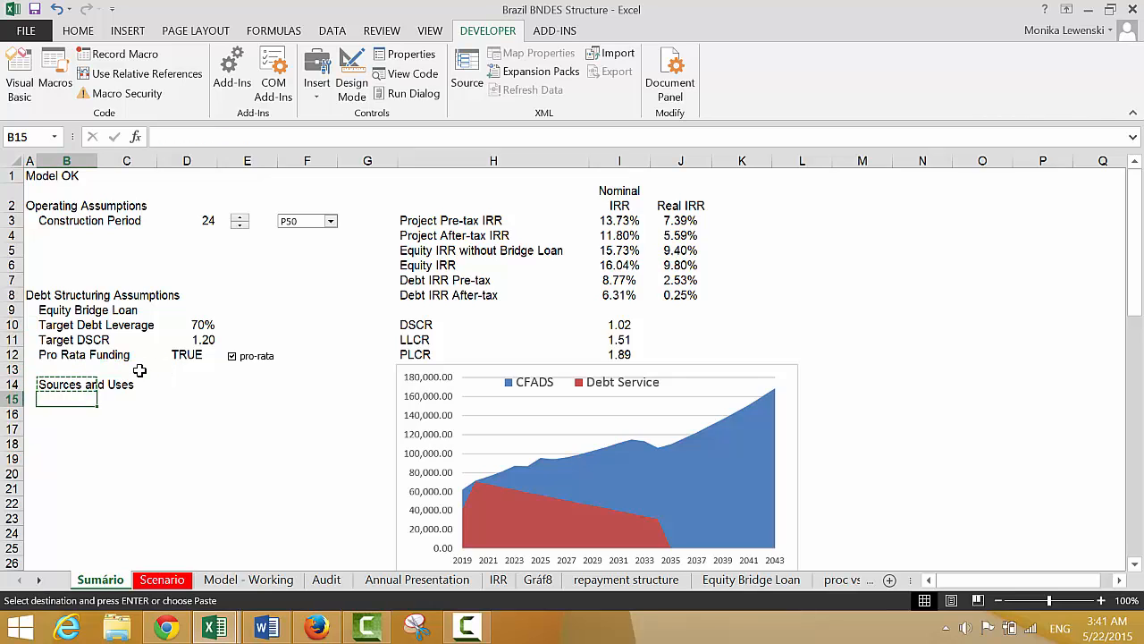
key(Down)
key(Down)
key(ctrl+v)
Begin a new debt assumption label with "Int" in cell B13, directly under Pro Rata Funding
key(Up)
key(Up)
key(Up)
key(Up)
key(Up)
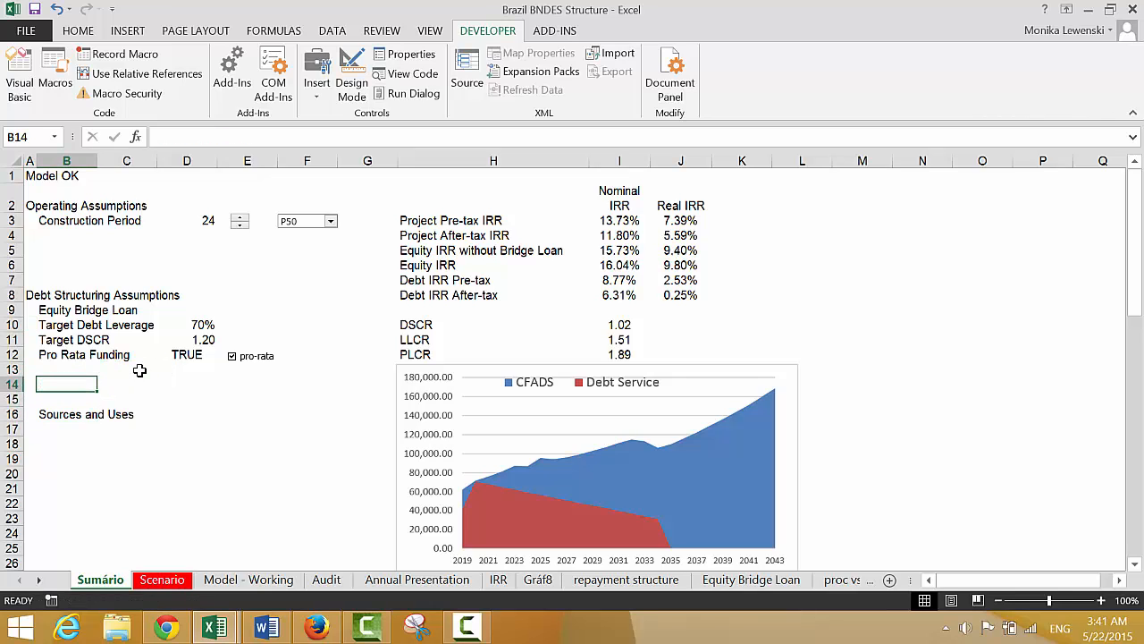
key(Down)
key(Down)
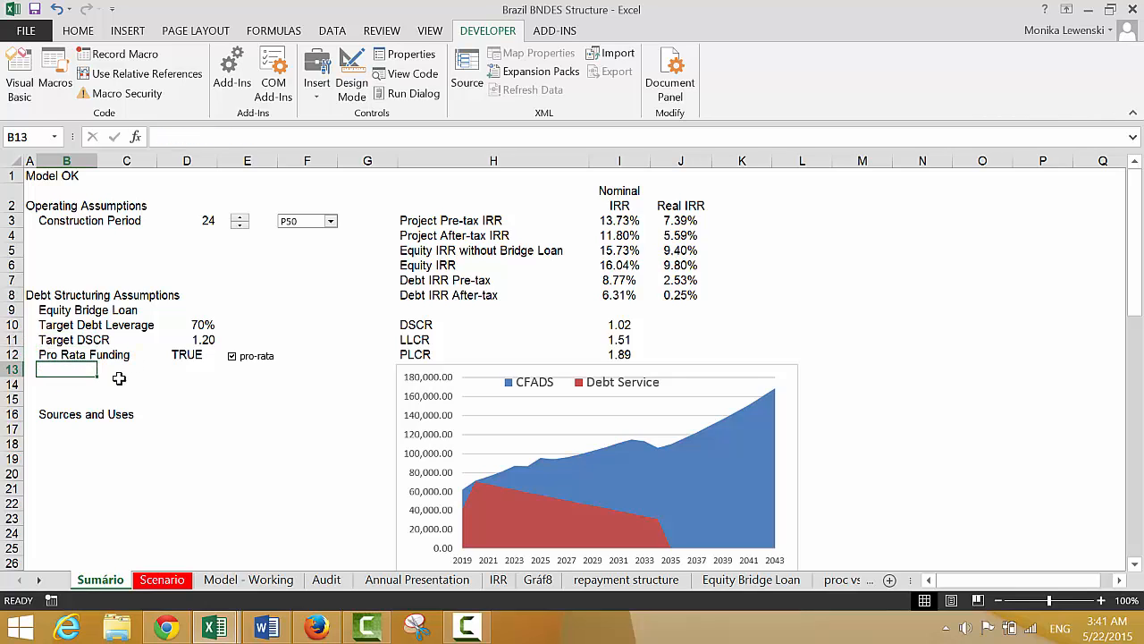
key(Right)
key(Right)
key(Left)
key(Left)
text(In)
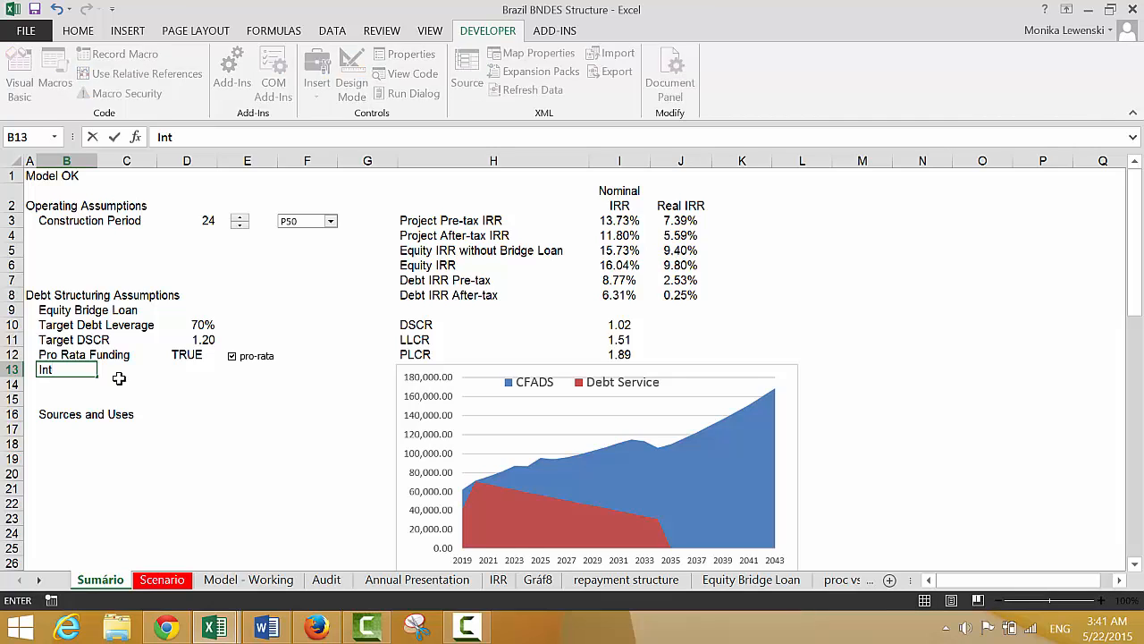
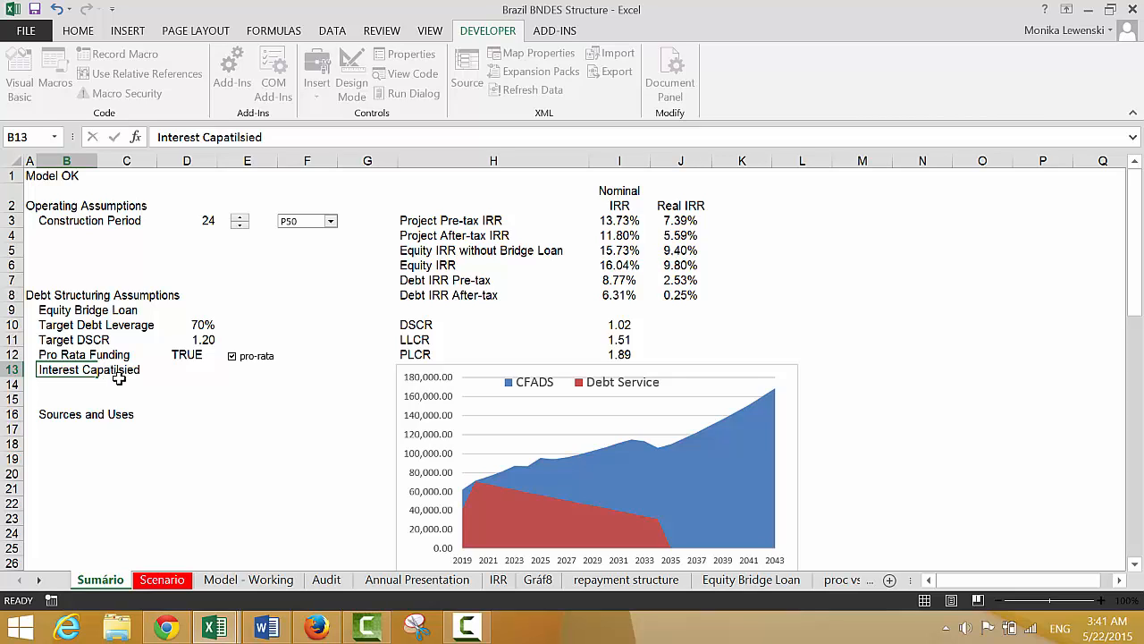
Link the Interest Capitalised value in D13 of Sumário to the Capitalise Interest During Construction switch, F87 on Model - Working
key(Down)
key(Up)
key(Right)
key(Right)
text(=)
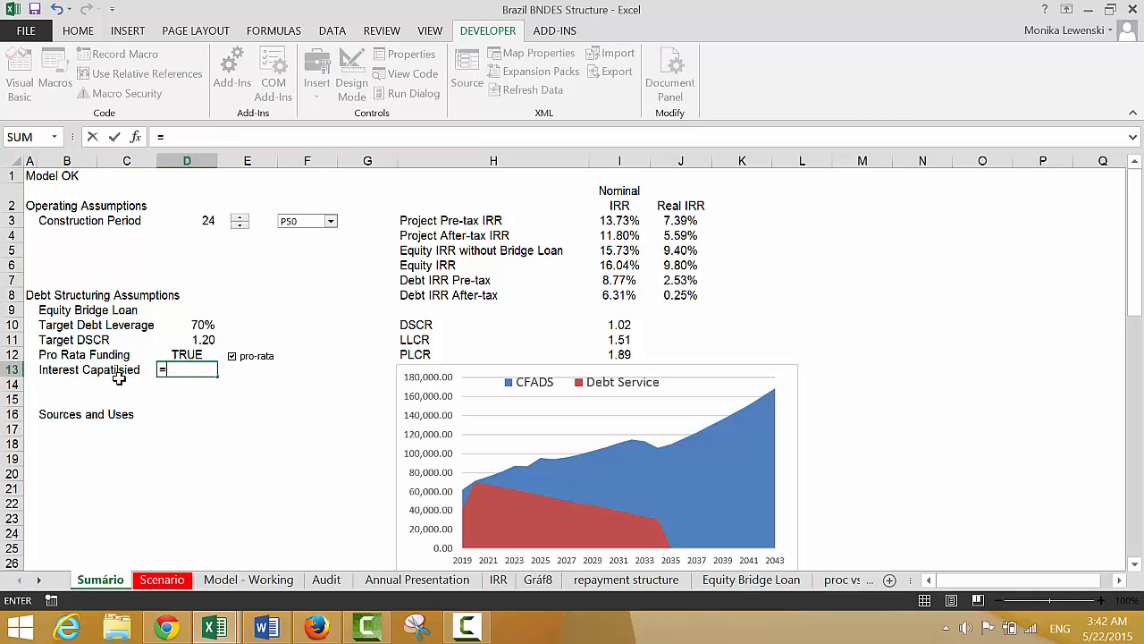
key(ctrl+Page_Down)
key(ctrl+Page_Down)
key(ctrl+Page_Down)
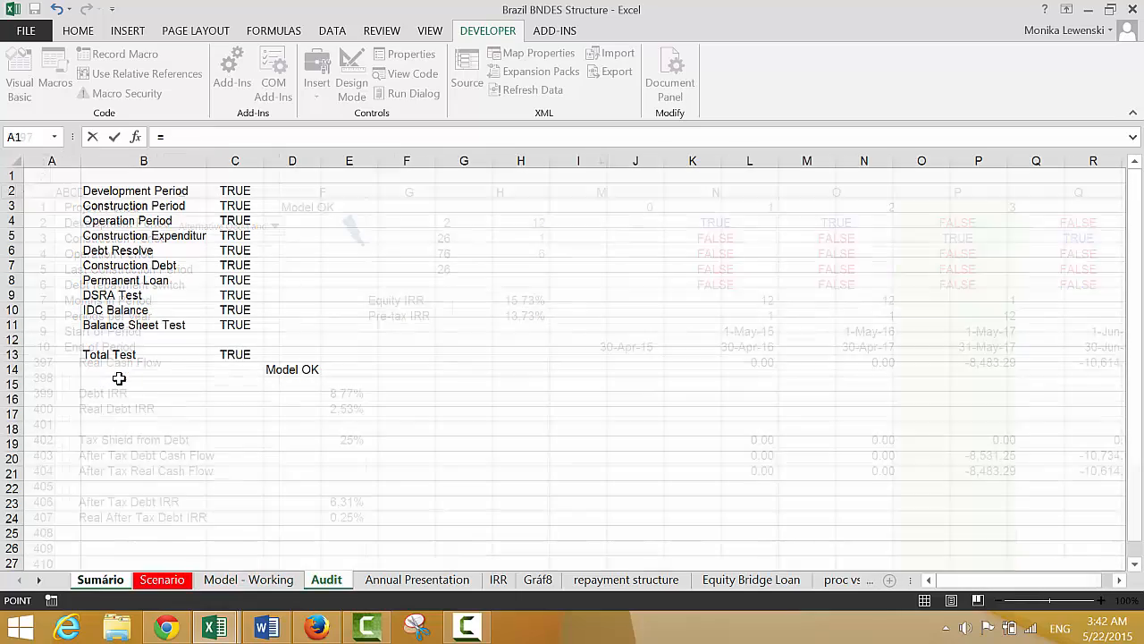
key(ctrl+Page_Down)
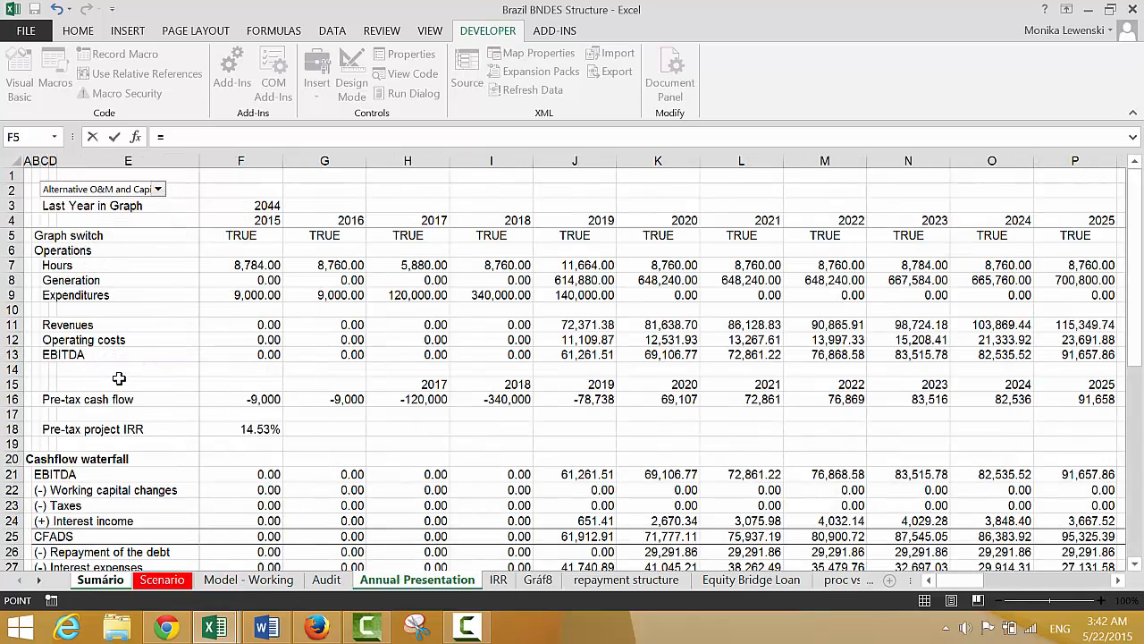
key(ctrl+Page_Up)
key(ctrl+Page_Down)
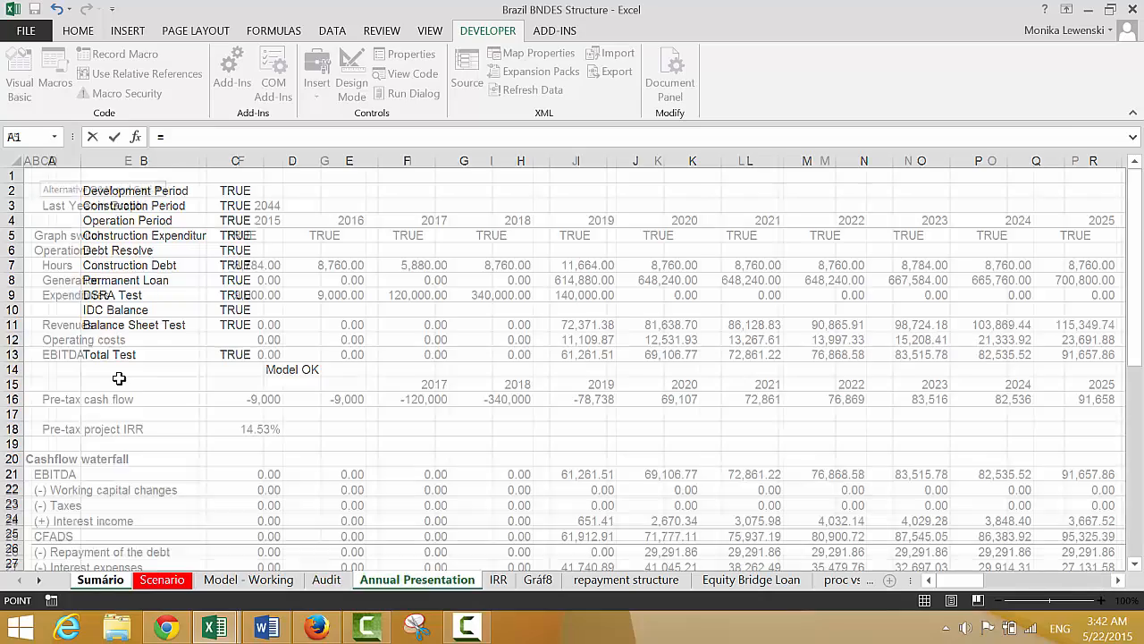
key(ctrl+Page_Up)
key(ctrl+Page_Up)
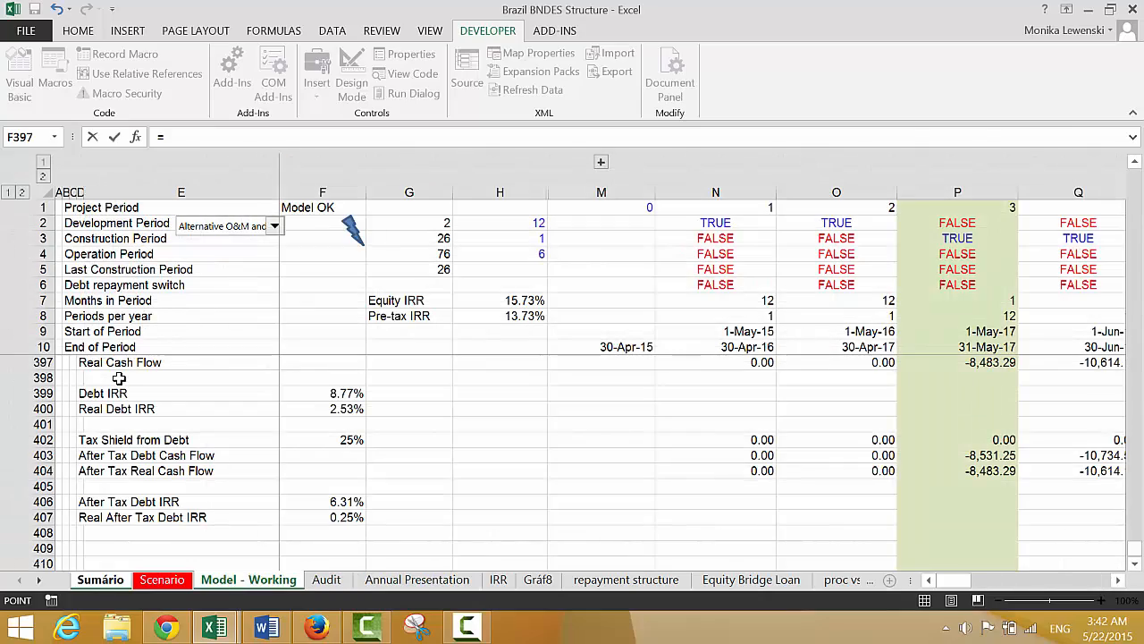
key(Up)
key(Up)
key(Up)
key(Up)
key(Up)
key(Up)
key(Up)
key(Up)
key(Up)
key(Up)
key(Up)
key(Up)
key(Up)
key(Up)
key(Up)
key(Up)
key(Up)
key(Up)
key(Up)
key(Up)
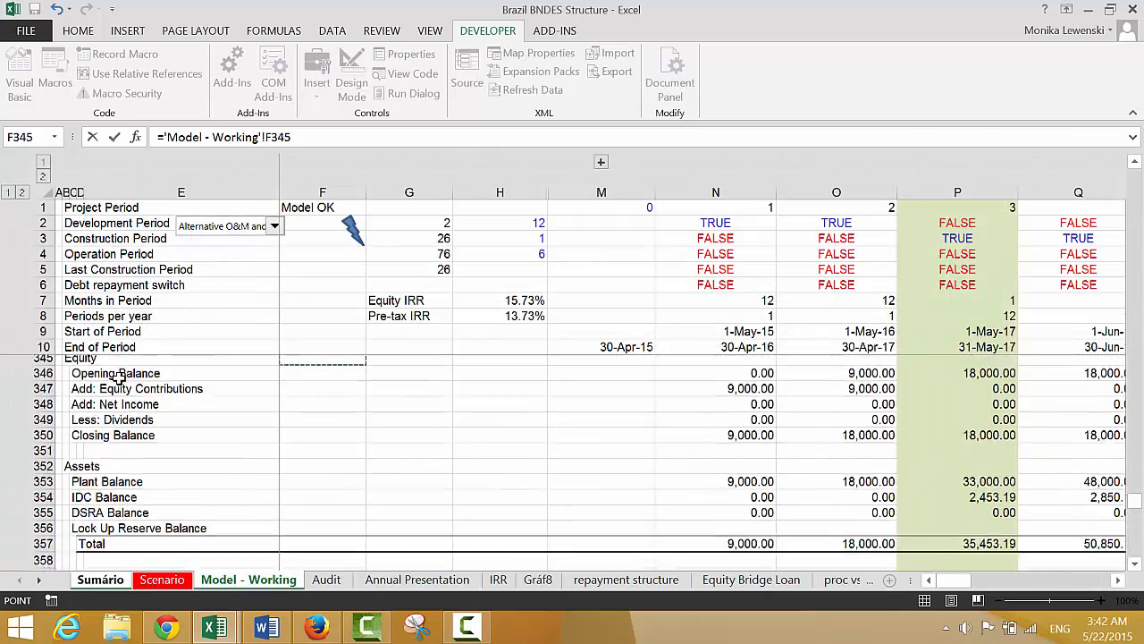
key(Up)
key(Up)
key(Up)
key(Up)
key(Up)
key(Up)
key(Up)
key(Up)
key(Up)
key(Up)
key(Up)
key(Up)
key(Up)
key(Up)
key(Up)
key(Up)
key(Up)
key(Up)
key(Up)
key(Up)
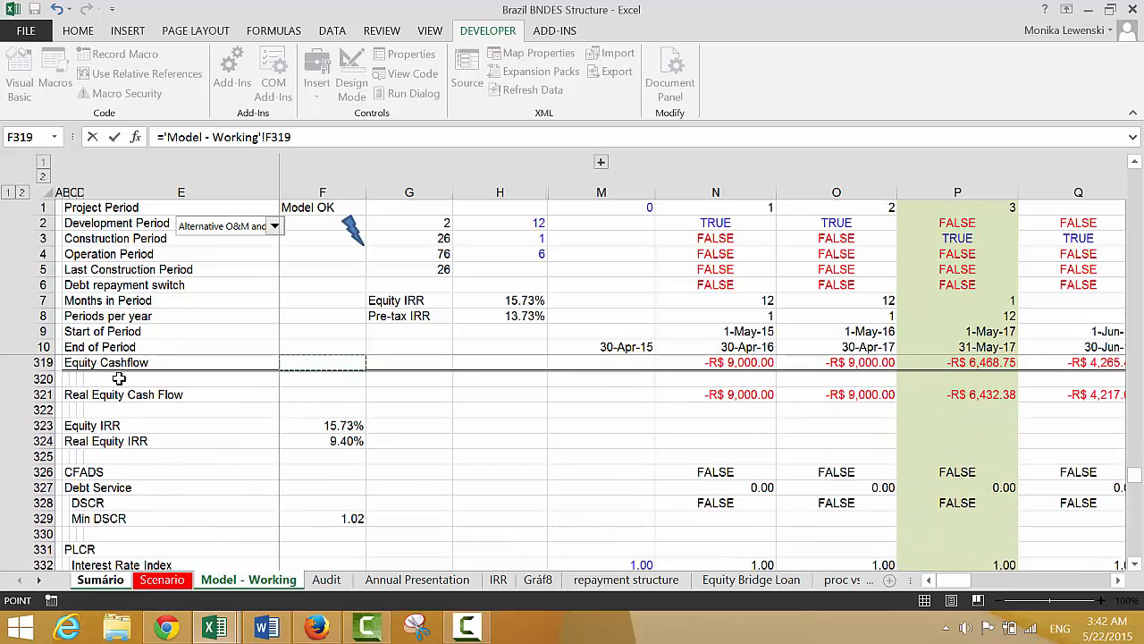
key(Down)
key(Down)
key(Down)
key(Down)
key(Down)
key(Down)
key(Down)
key(Down)
key(Down)
key(Down)
key(Down)
key(Down)
key(Down)
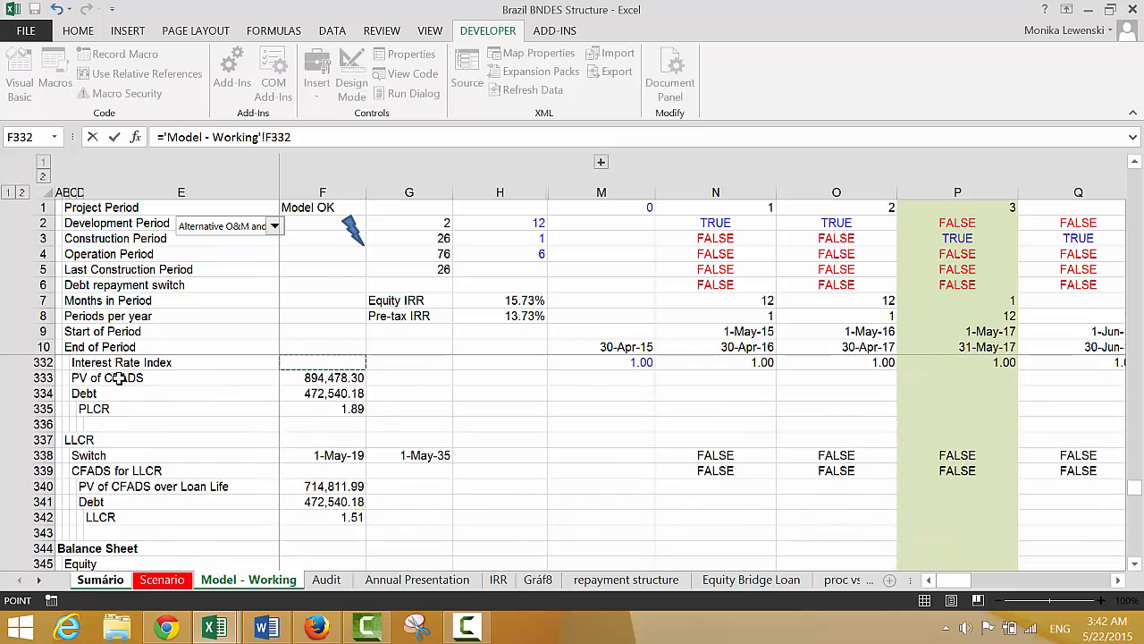
key(Down)
key(Down)
key(Down)
key(Down)
key(Down)
key(Down)
key(Down)
key(Down)
key(Down)
key(Down)
key(Down)
key(Down)
key(Down)
key(Down)
key(Down)
key(Down)
key(Down)
key(Down)
key(Down)
key(Down)
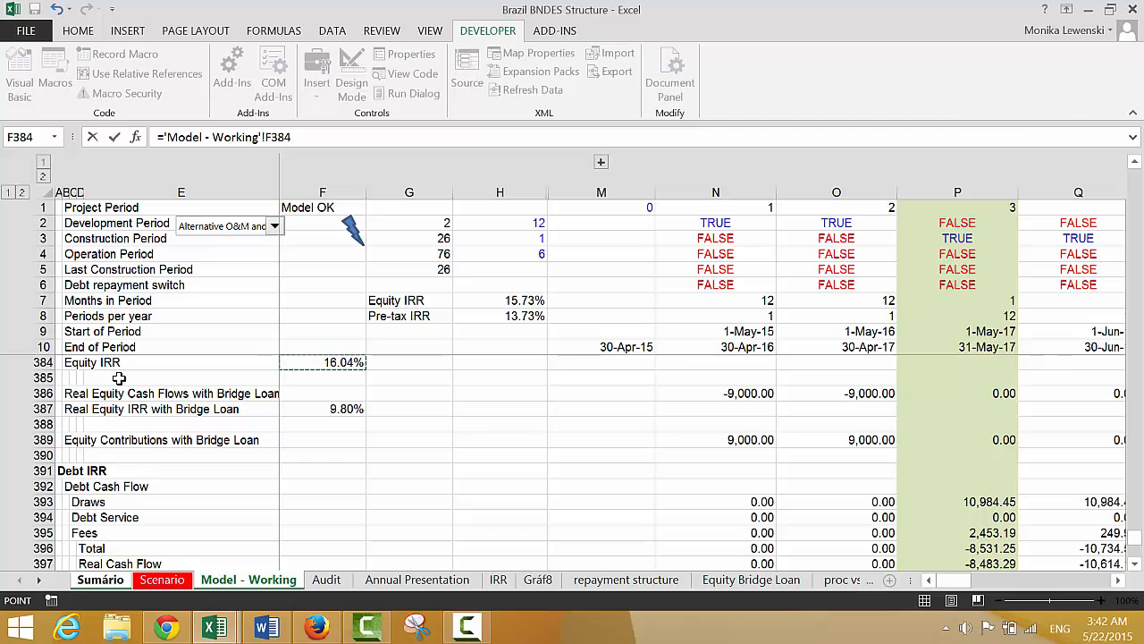
key(Up)
key(Up)
key(Up)
key(Up)
key(Up)
key(Up)
key(Up)
key(Up)
key(Up)
key(Up)
key(Up)
key(Up)
key(Up)
key(Up)
key(Up)
key(Up)
key(Up)
key(Up)
key(Up)
key(Up)
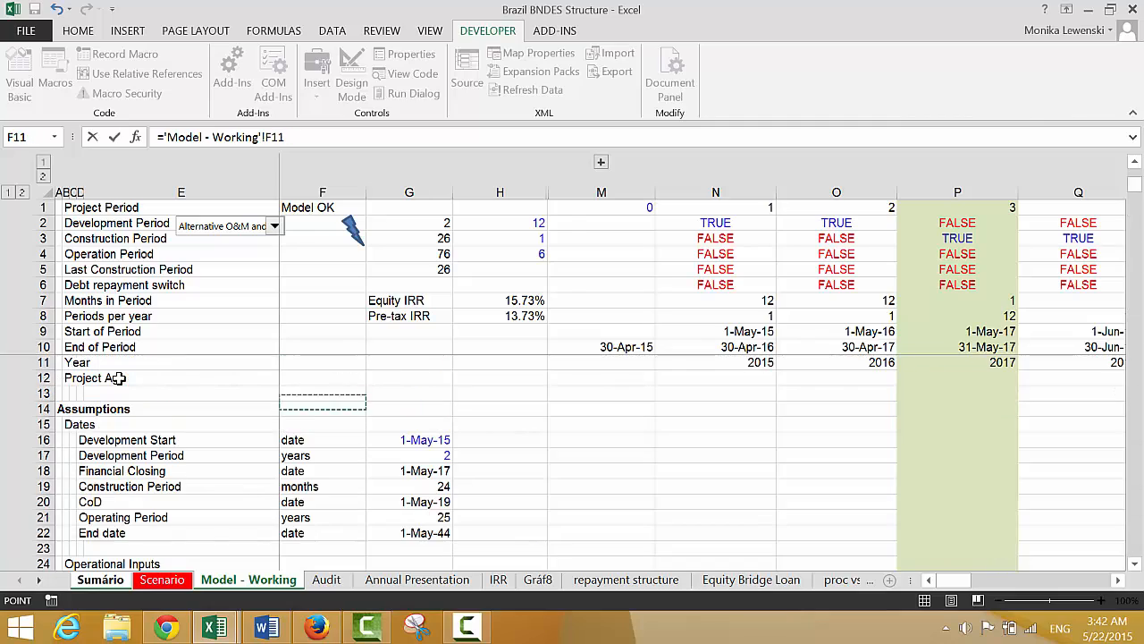
key(Down)
key(Down)
key(Down)
key(Down)
key(Down)
key(Down)
key(Down)
key(Down)
key(Down)
key(Down)
key(Down)
key(Down)
key(Down)
key(Down)
key(Down)
key(Down)
key(Down)
key(Down)
key(Down)
key(Down)
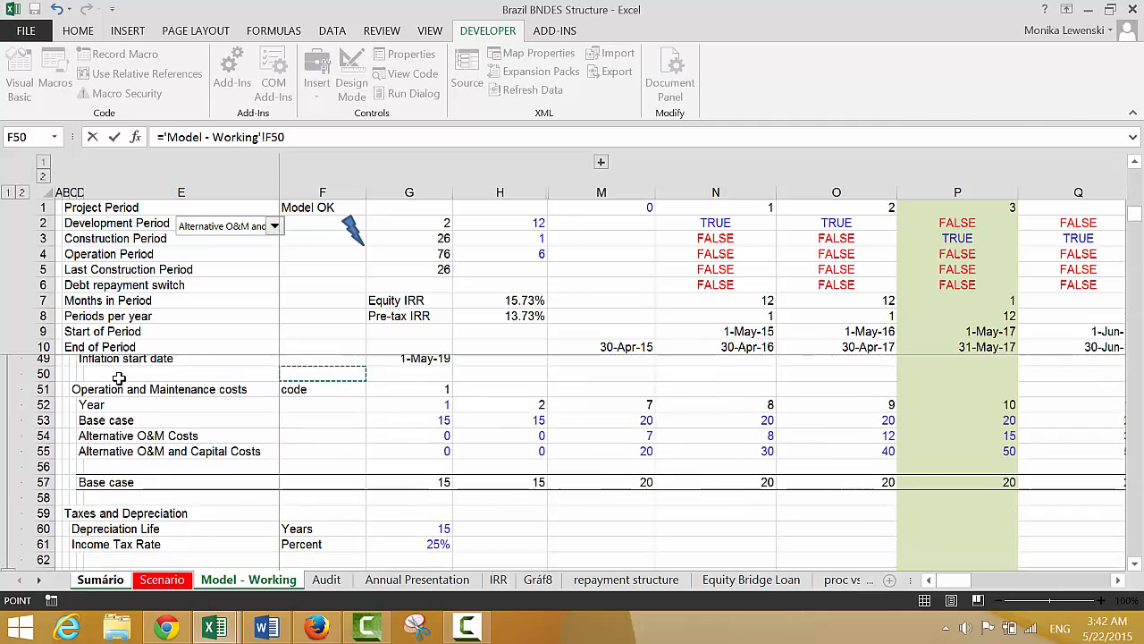
key(Down)
key(Down)
key(Down)
key(Down)
key(Down)
key(Down)
key(Down)
key(Down)
key(Down)
key(Down)
key(Down)
key(Down)
key(Down)
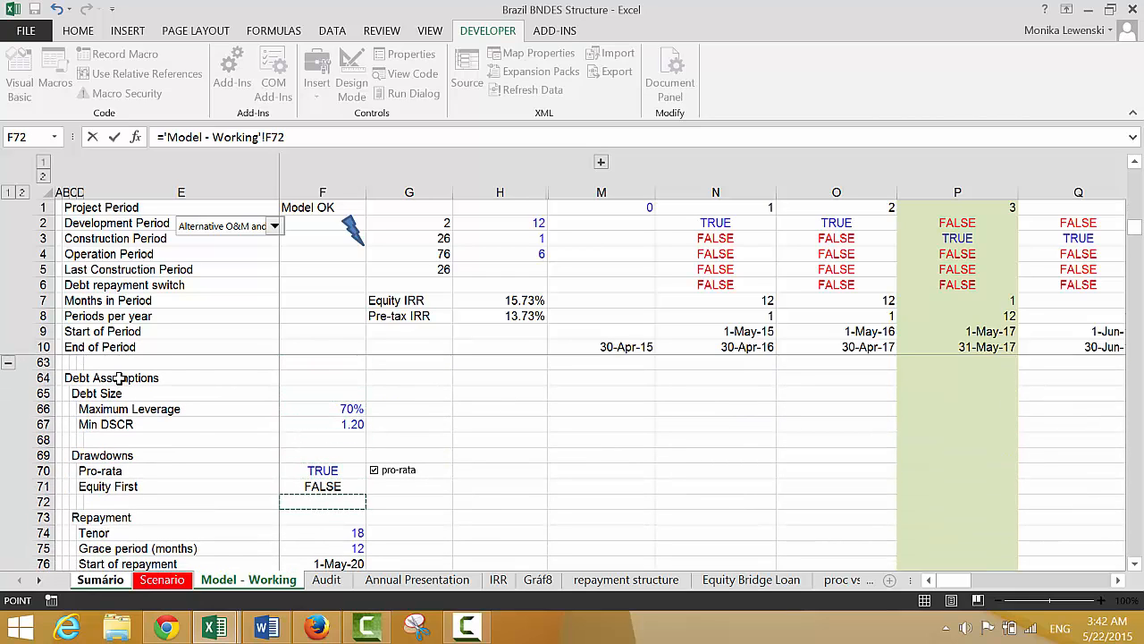
key(Down)
key(Down)
key(Down)
key(Down)
key(Down)
key(Down)
key(Down)
key(Down)
key(Down)
key(Down)
key(Down)
key(Down)
key(Down)
key(Down)
key(Down)
key(Down)
key(Up)
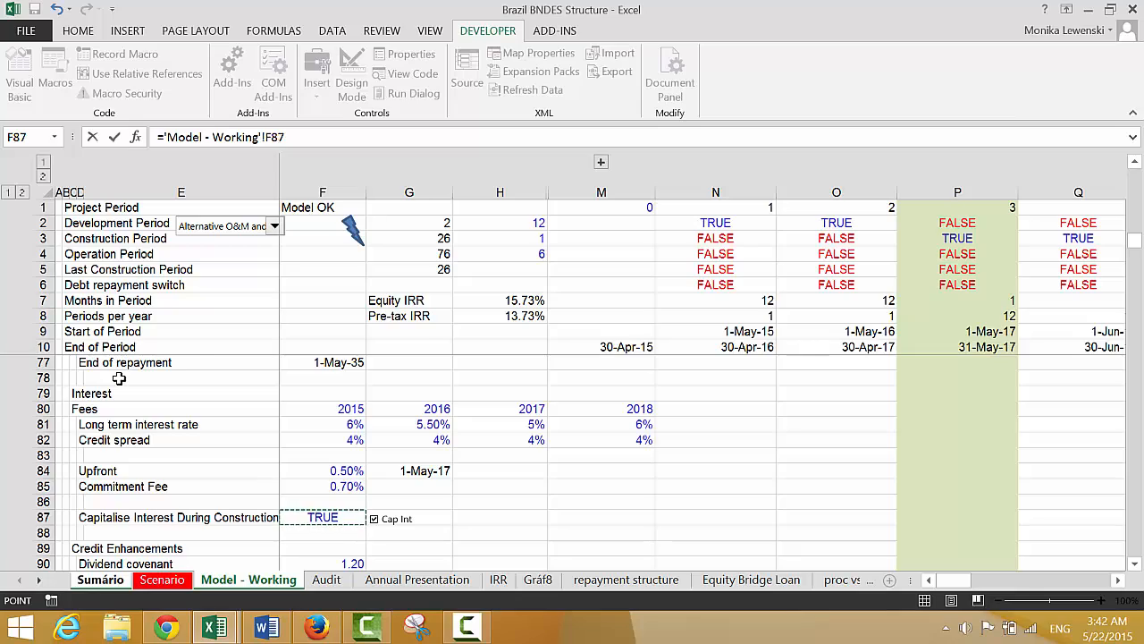
key(Return)
Copy the Cap Int check box from the Capitalise Interest During Construction row on the Model - Working sheet
key(Up)
key(Right)
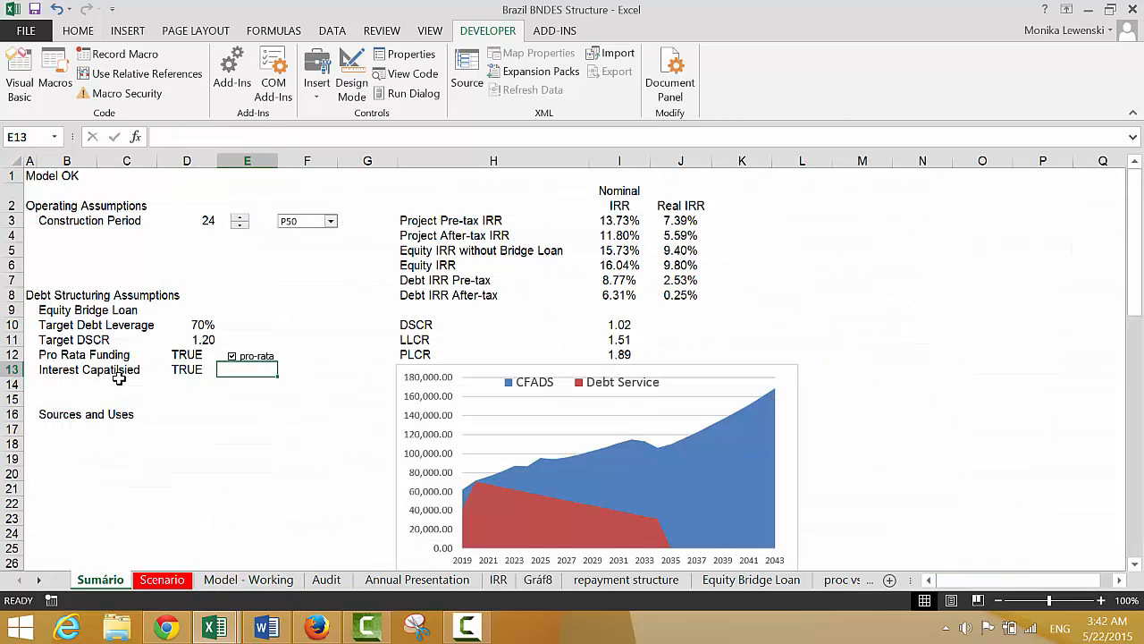
key(ctrl+Page_Down)
key(ctrl+Page_Down)
key(ctrl+Page_Down)
key(ctrl+Page_Down)
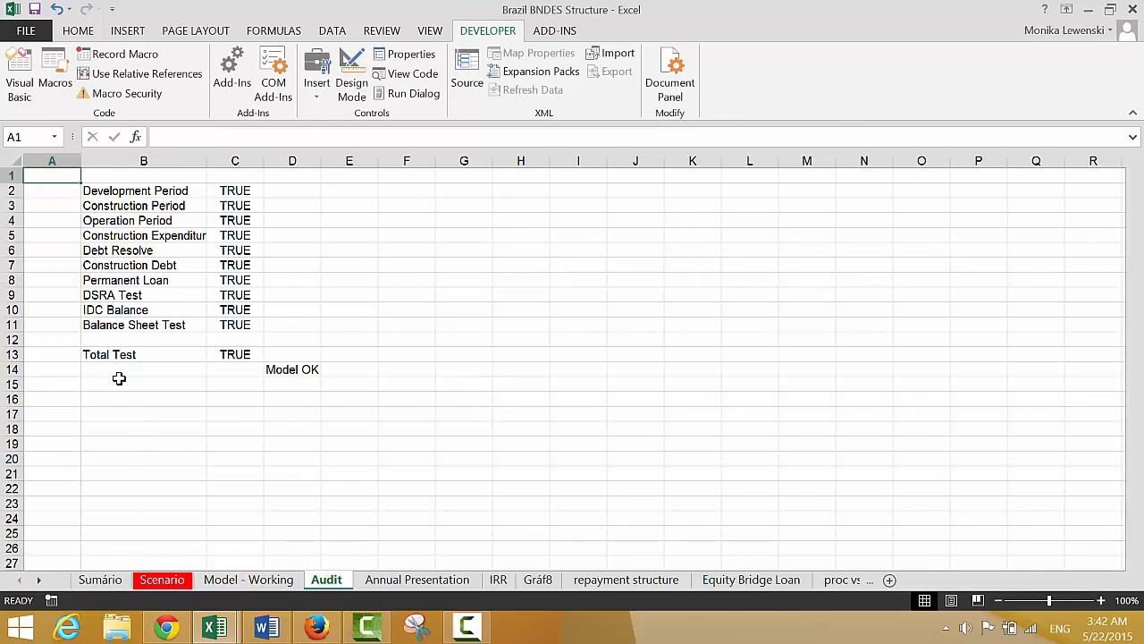
key(Down)
key(Down)
key(Down)
key(Down)
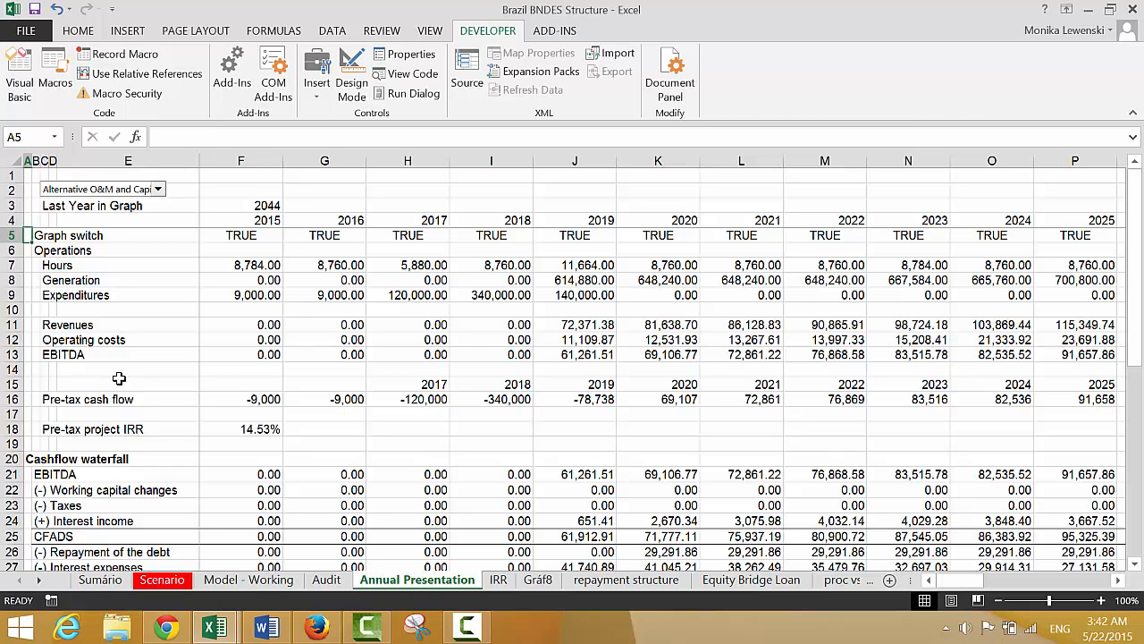
key(ctrl+Page_Up)
key(ctrl+Page_Up)
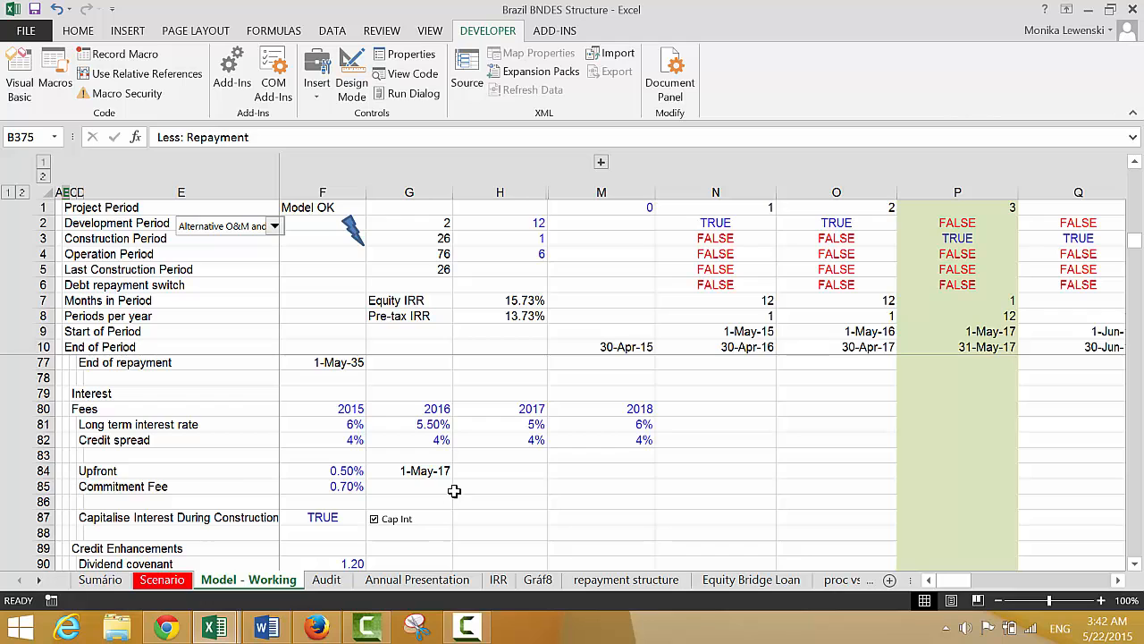
right_click(380, 519)
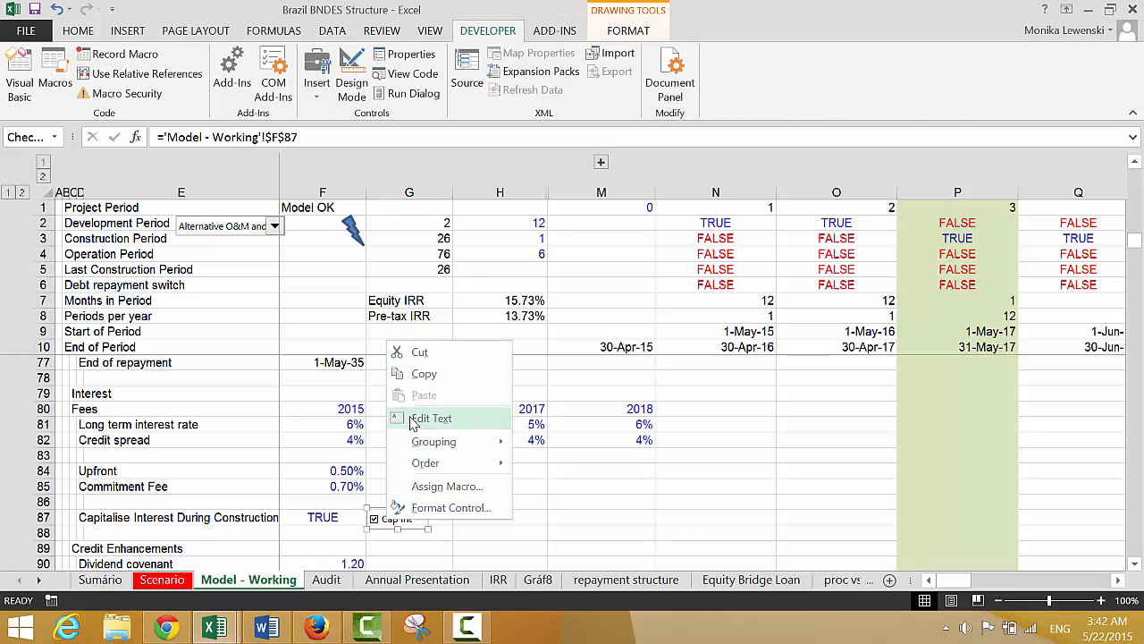
click(416, 376)
Paste the Cap Int check box onto the Sumário sheet and align it beside D13, under the pro-rata check box
key(ctrl+Page_Up)
key(ctrl+Page_Up)
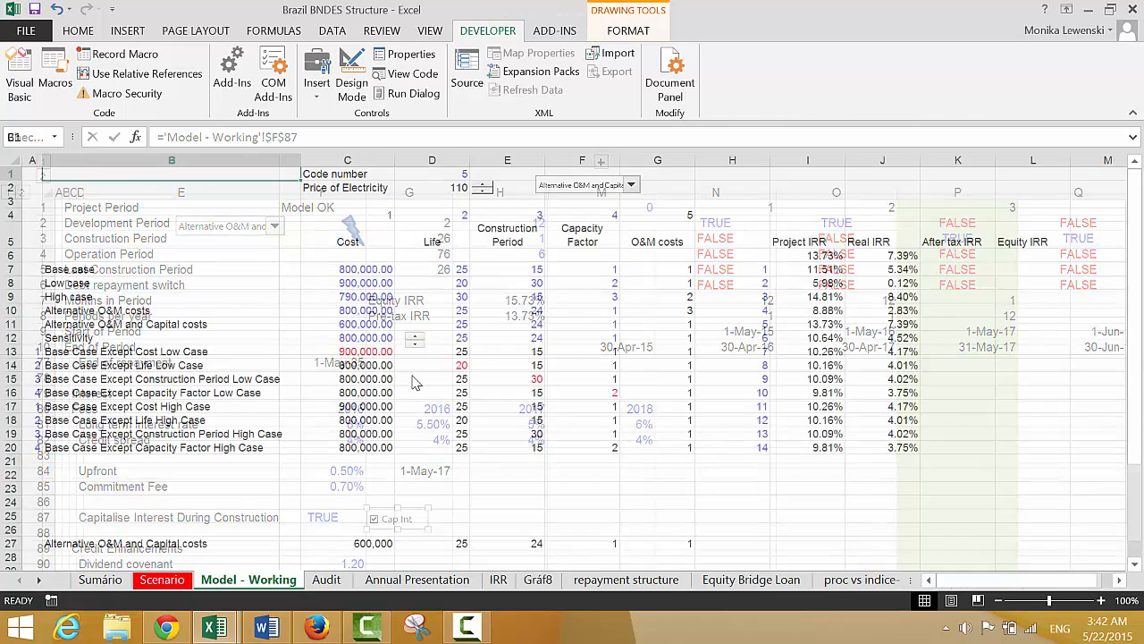
key(ctrl+v)
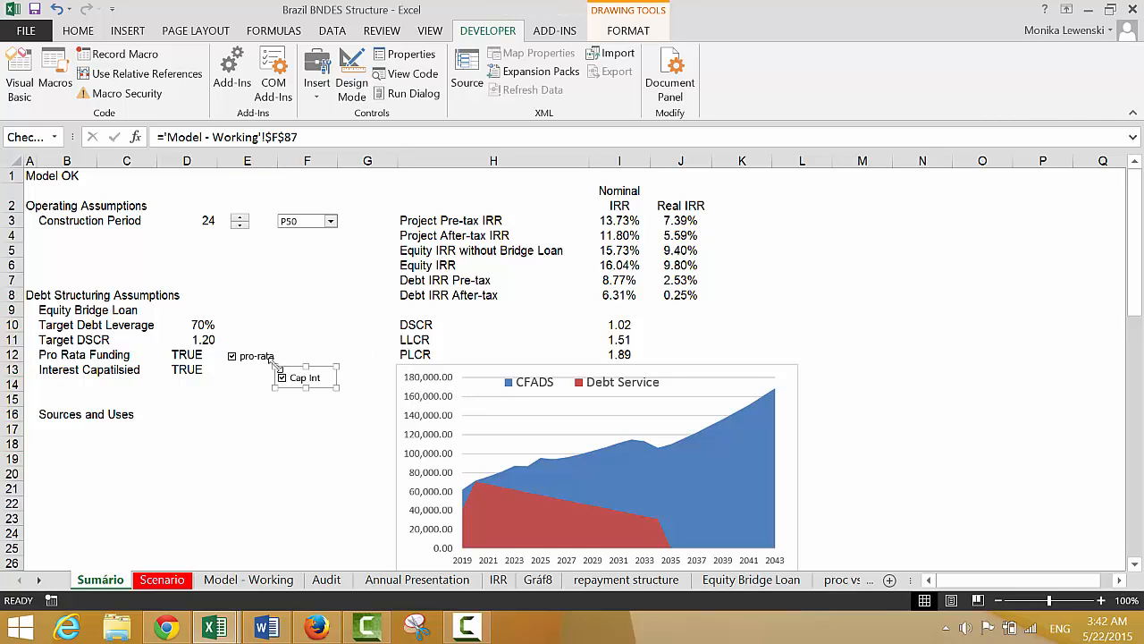
drag(273, 362, 239, 361)
click(246, 399)
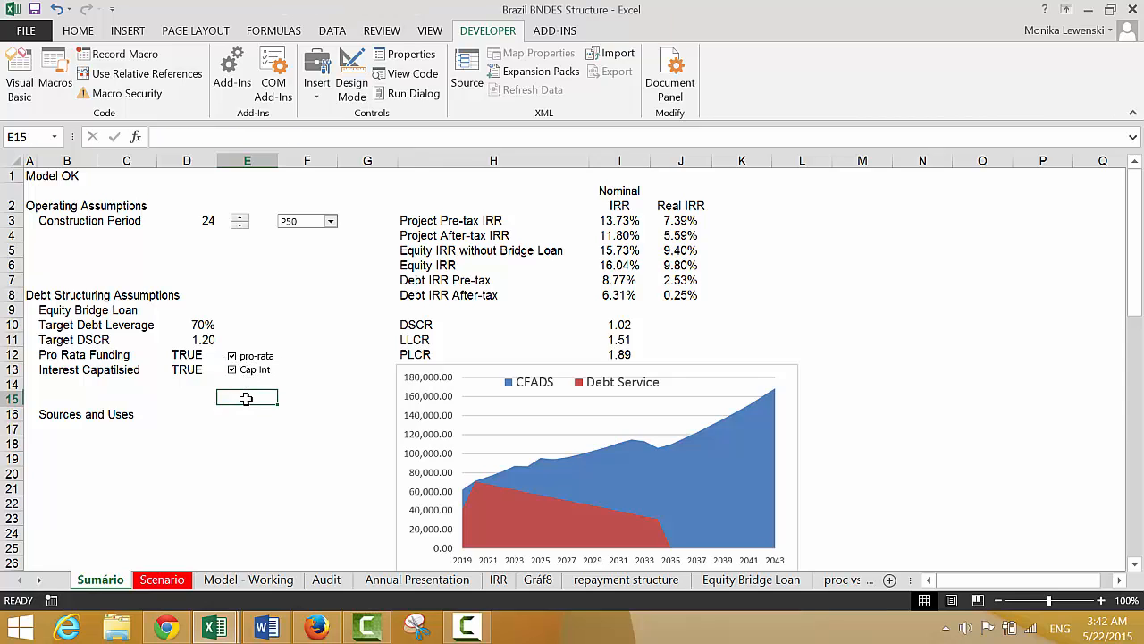
Select cell D9 beside the Equity Bridge Loan label on the Sumário sheet
key(Up)
key(Up)
key(Left)
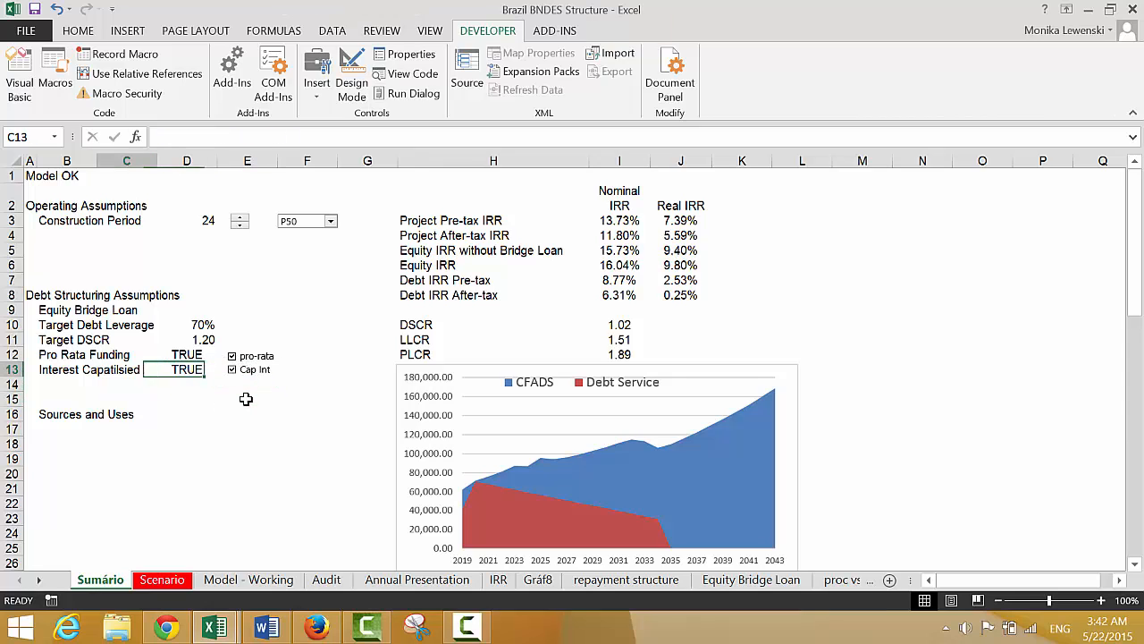
key(Left)
key(Left)
key(Down)
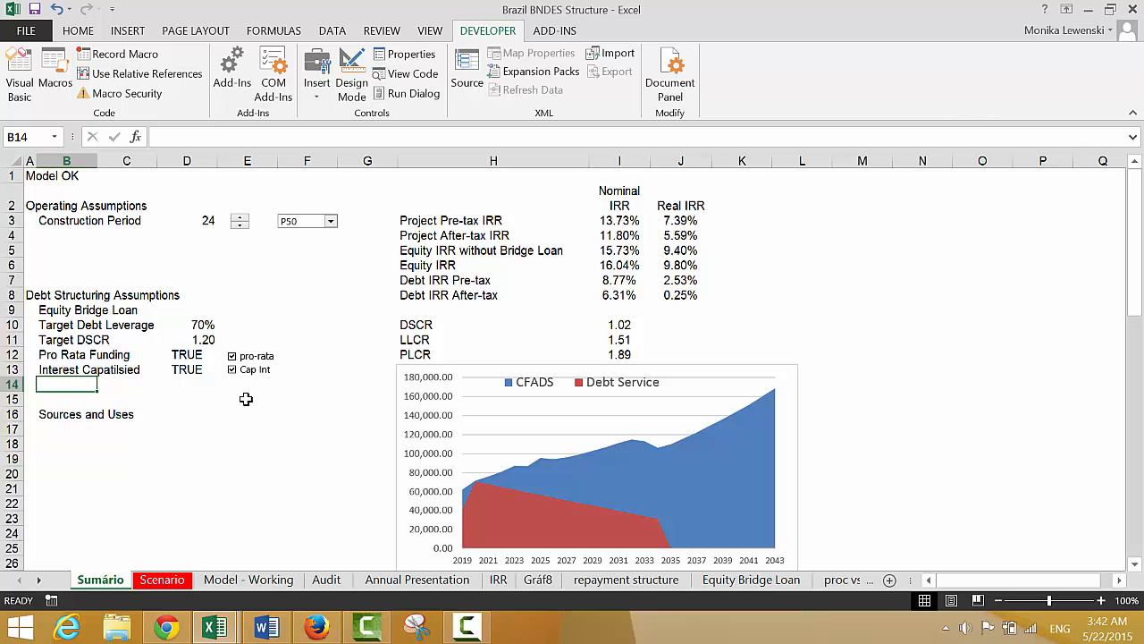
key(Up)
key(Up)
key(Up)
key(Up)
key(Up)
key(Right)
key(Right)
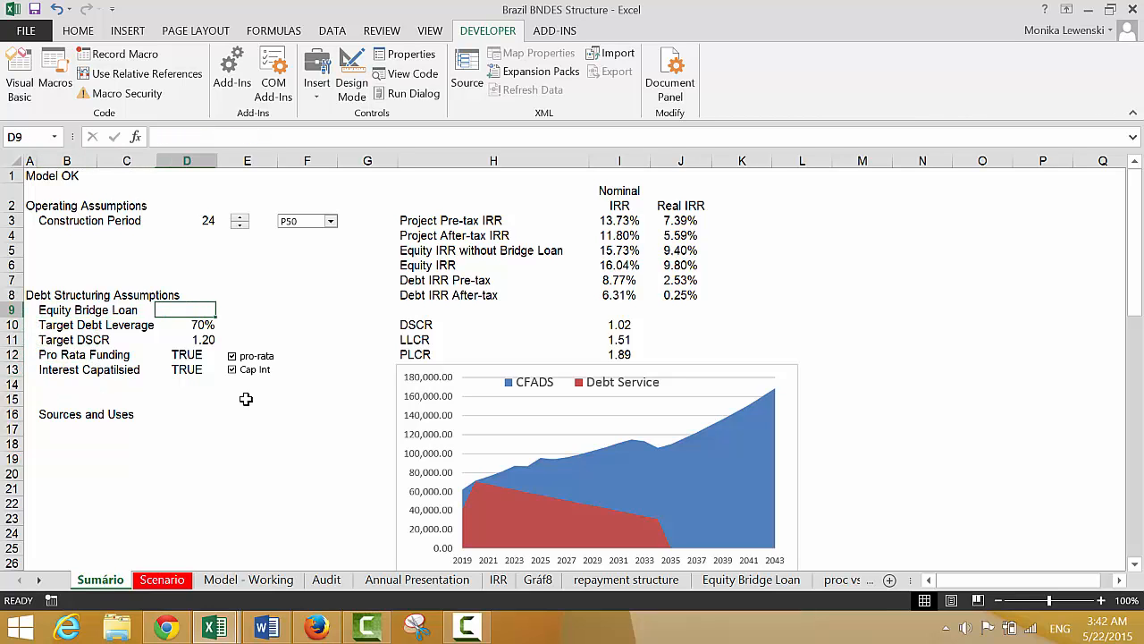
text(=)
key(ctrl+Page_Down)
key(ctrl+Page_Down)
key(ctrl+Page_Down)
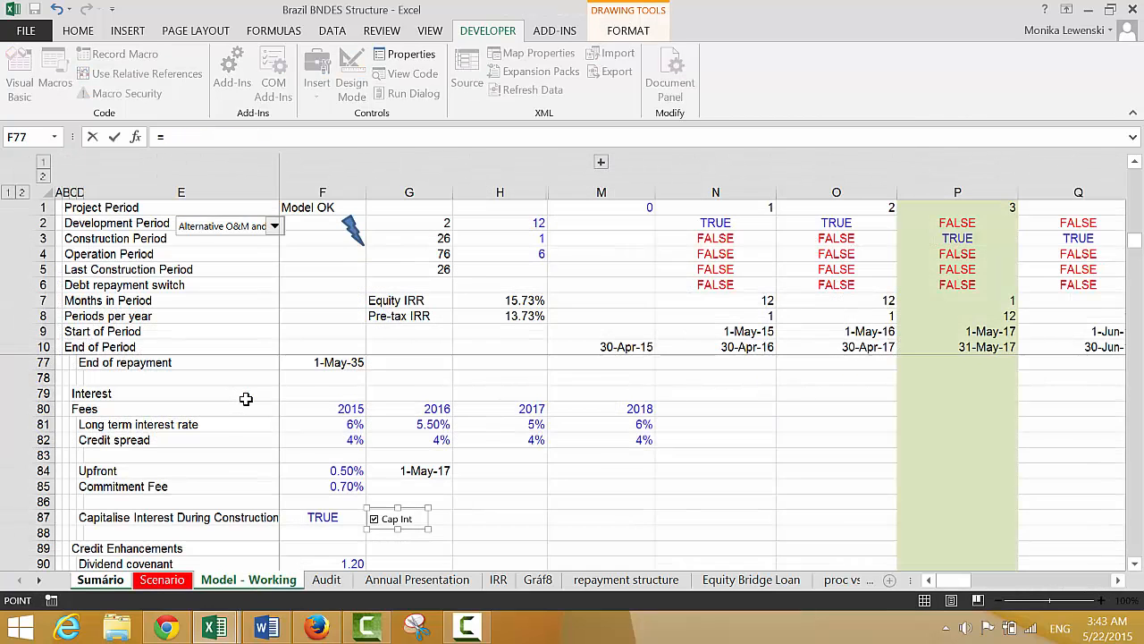
key(ctrl+Page_Up)
click(327, 424)
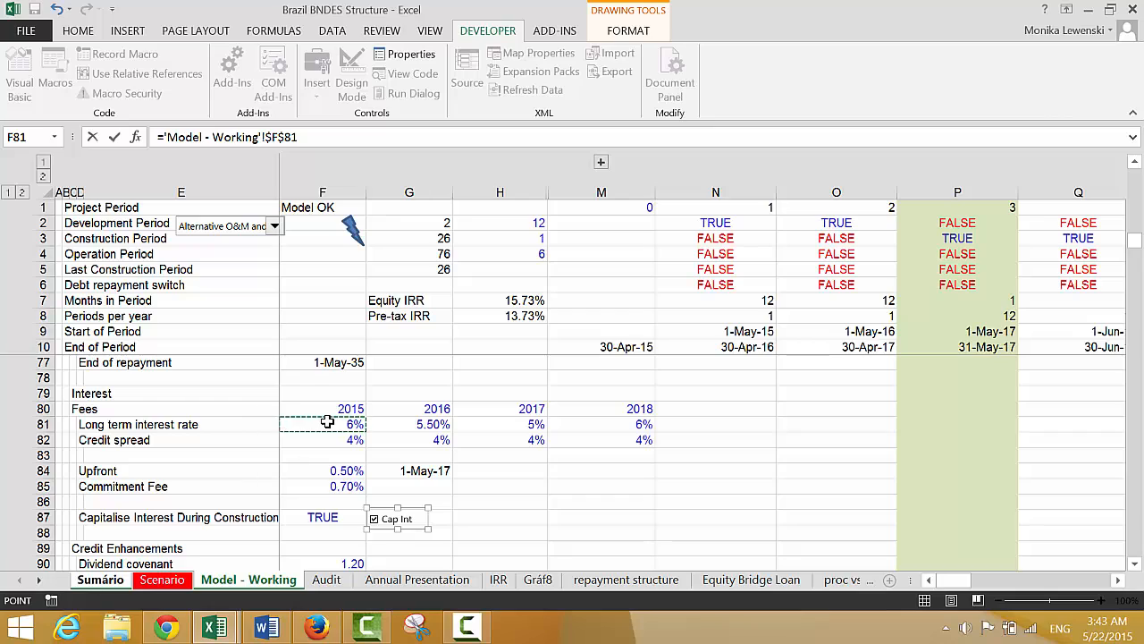
key(Escape)
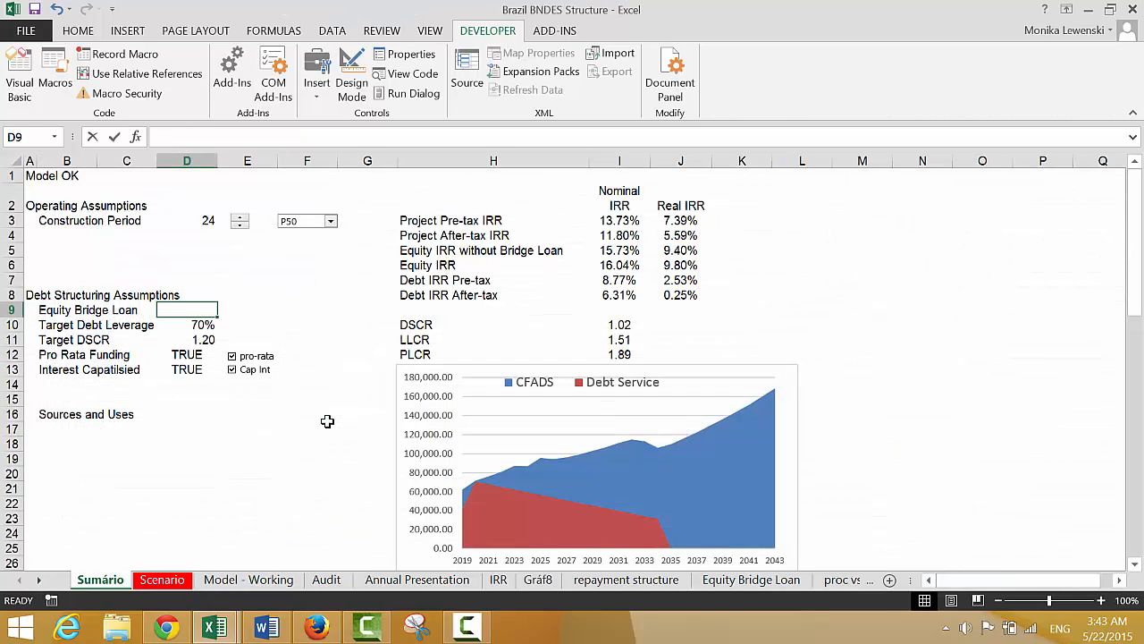
Link the Equity Bridge Loan value in D9 of Sumário to the Apply Loan switch, $F$95 on Model - Working
text(=)
key(ctrl+Page_Down)
key(ctrl+Page_Down)
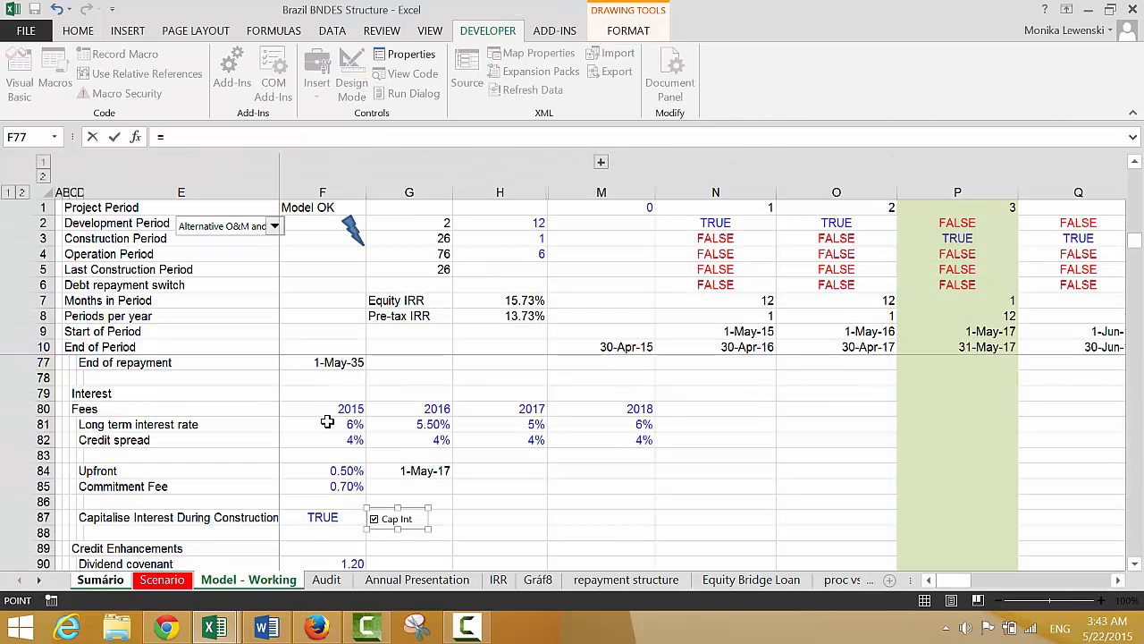
click(305, 473)
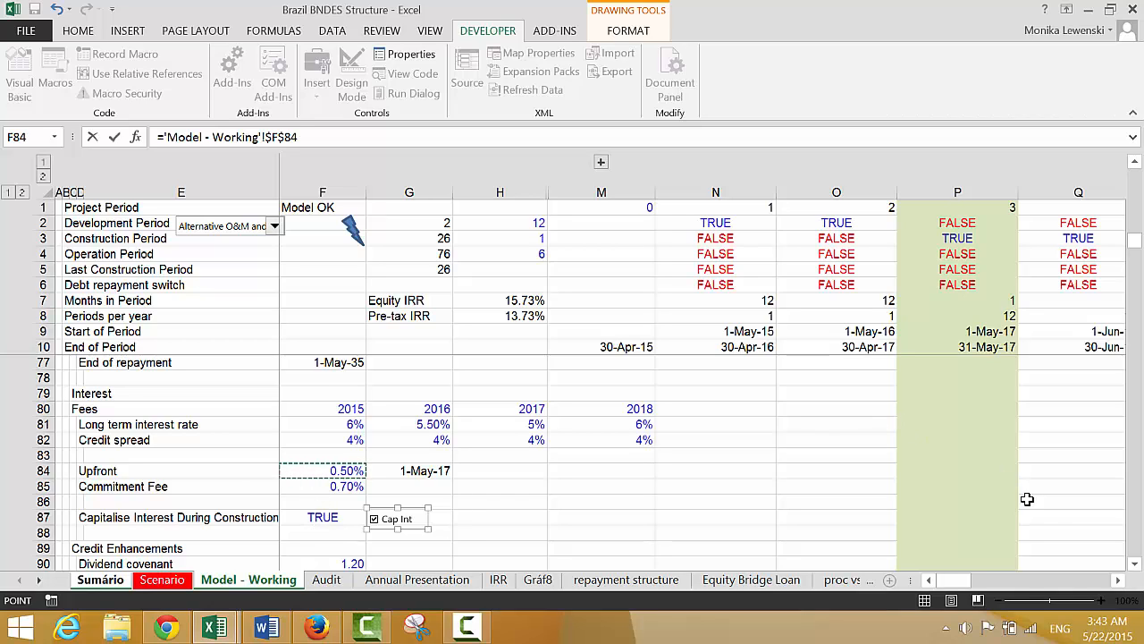
scroll(1136, 565, down, 5)
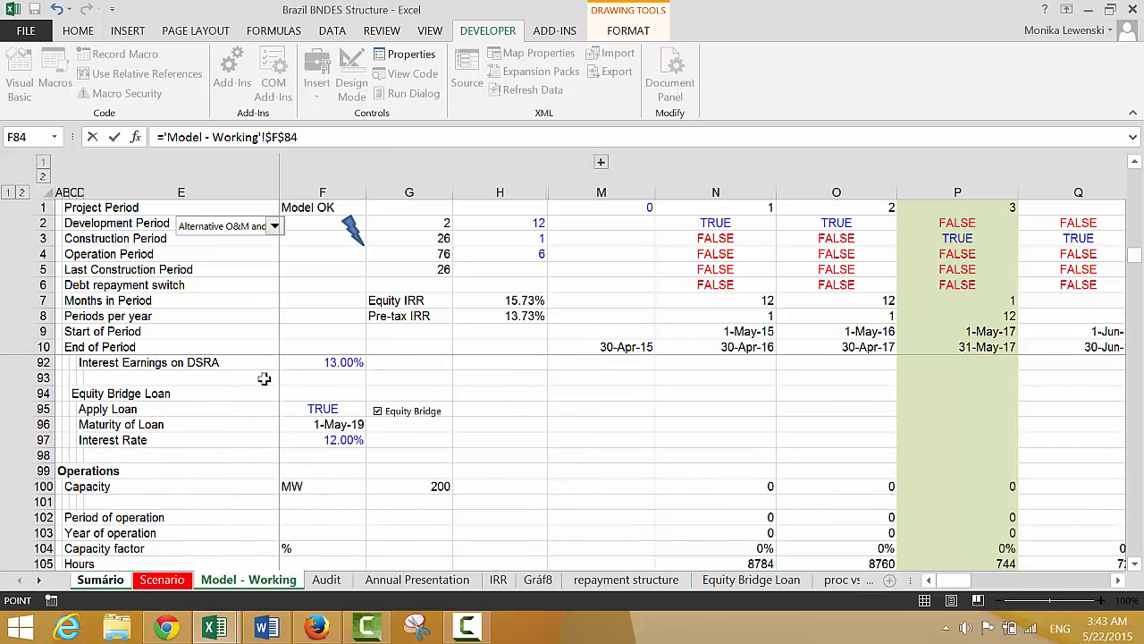
click(318, 405)
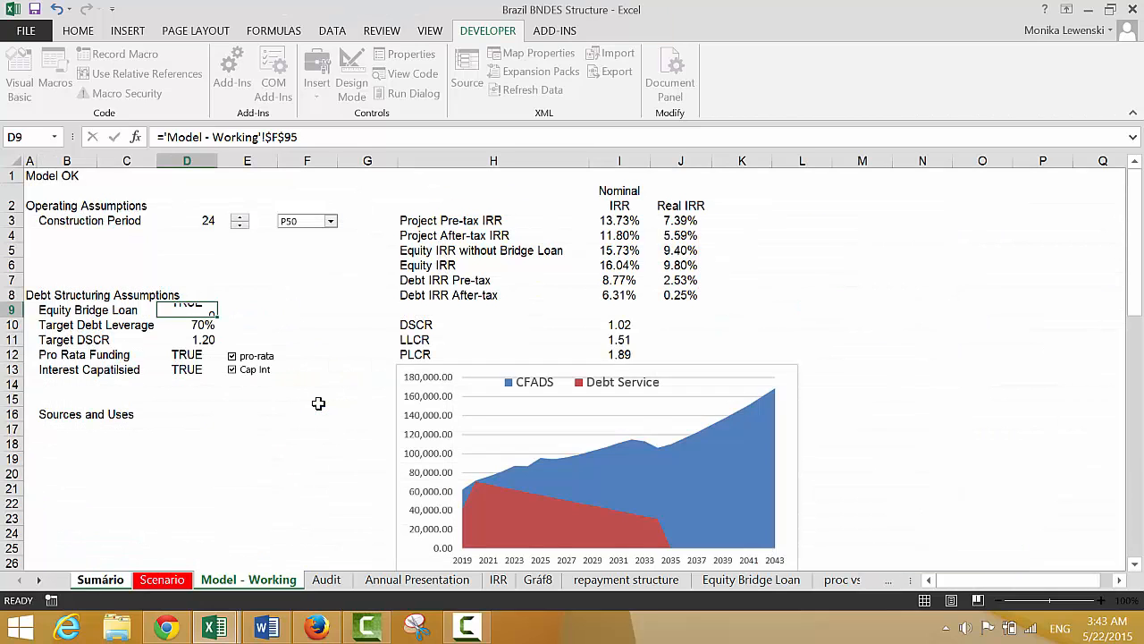
key(Return)
Copy the Equity Bridge check box from the Apply Loan row on the Model - Working sheet
key(Up)
key(ctrl+Page_Down)
key(ctrl+Page_Down)
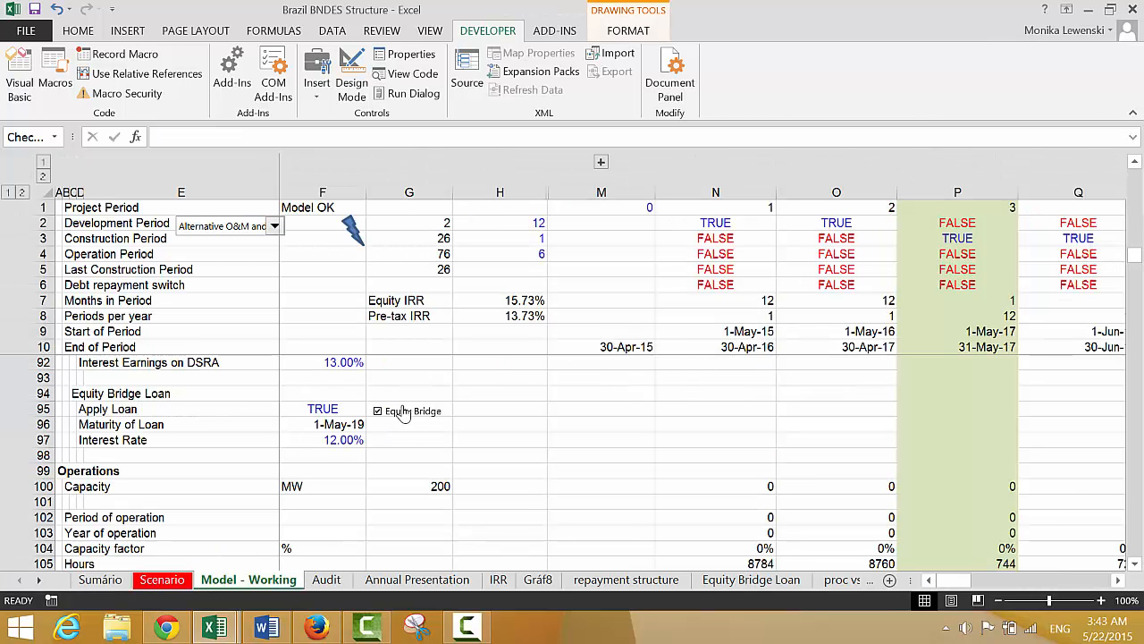
right_click(403, 404)
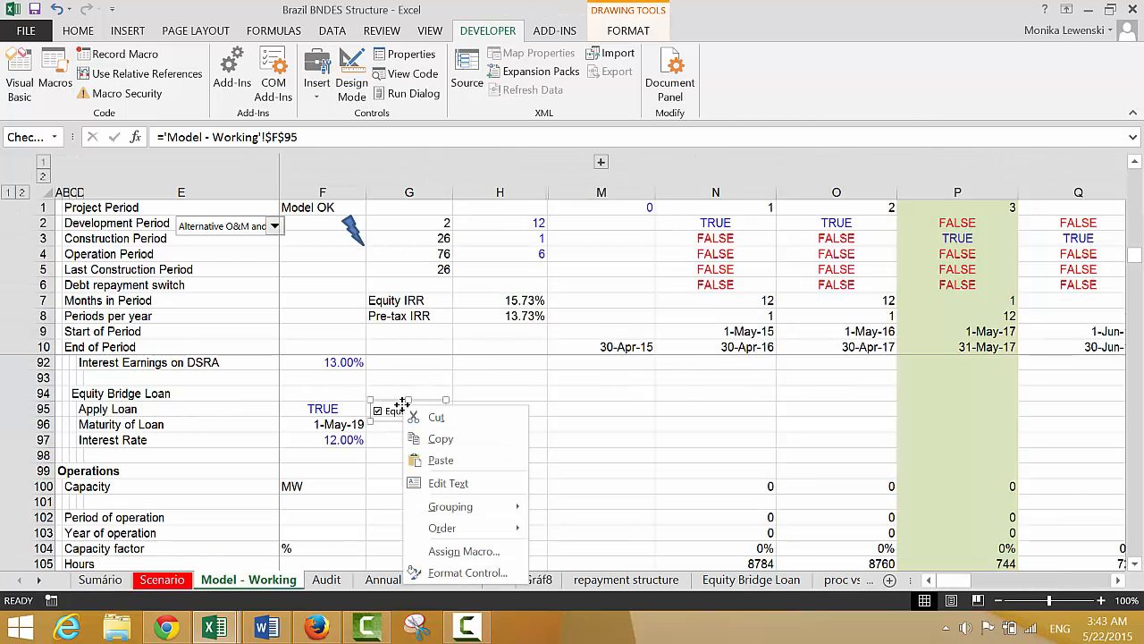
click(439, 443)
Paste the Equity Bridge check box onto the Sumário sheet with E9 as the target cell
key(ctrl+Page_Up)
key(ctrl+Page_Up)
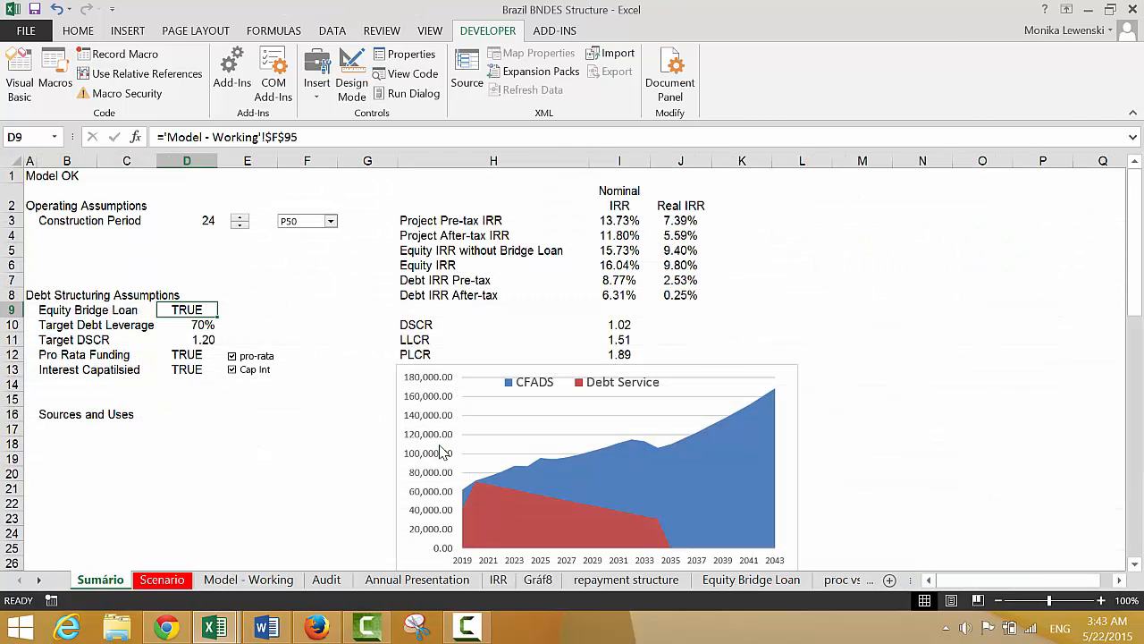
key(Right)
key(ctrl+v)
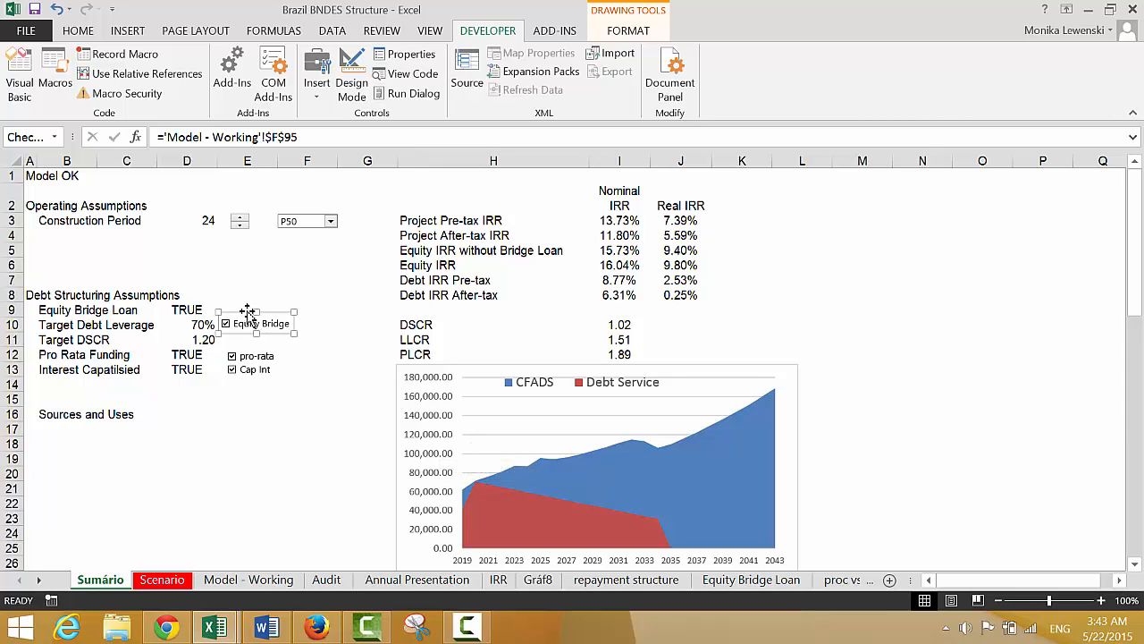
Align the pasted Equity Bridge check box with the Equity Bridge Loan row on the Sumário sheet and deselect it
drag(251, 312, 255, 303)
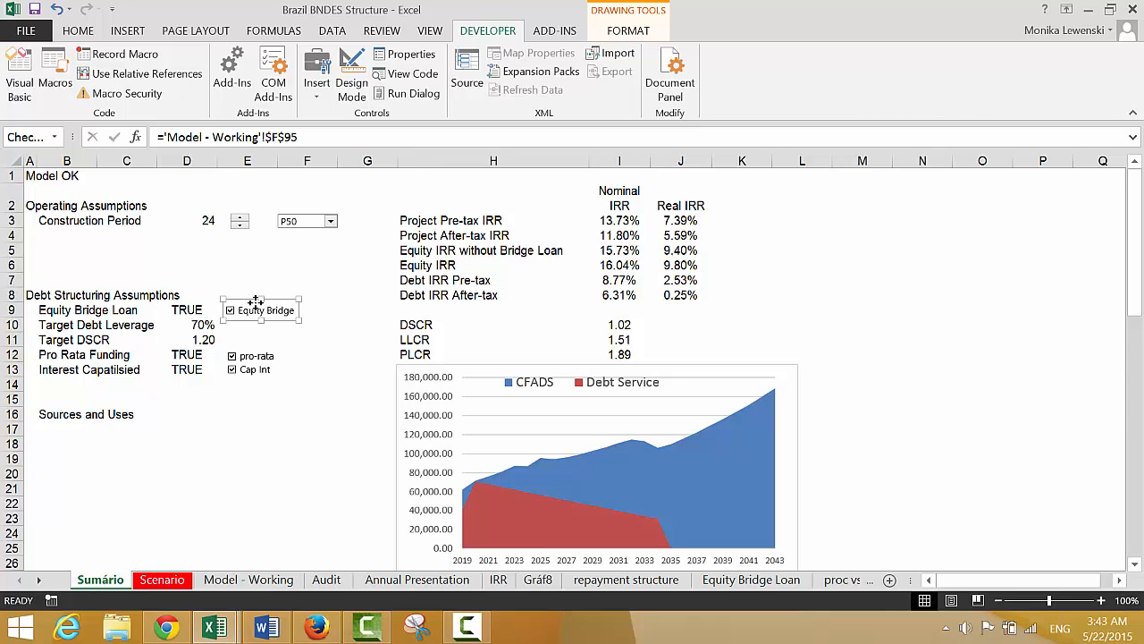
click(252, 414)
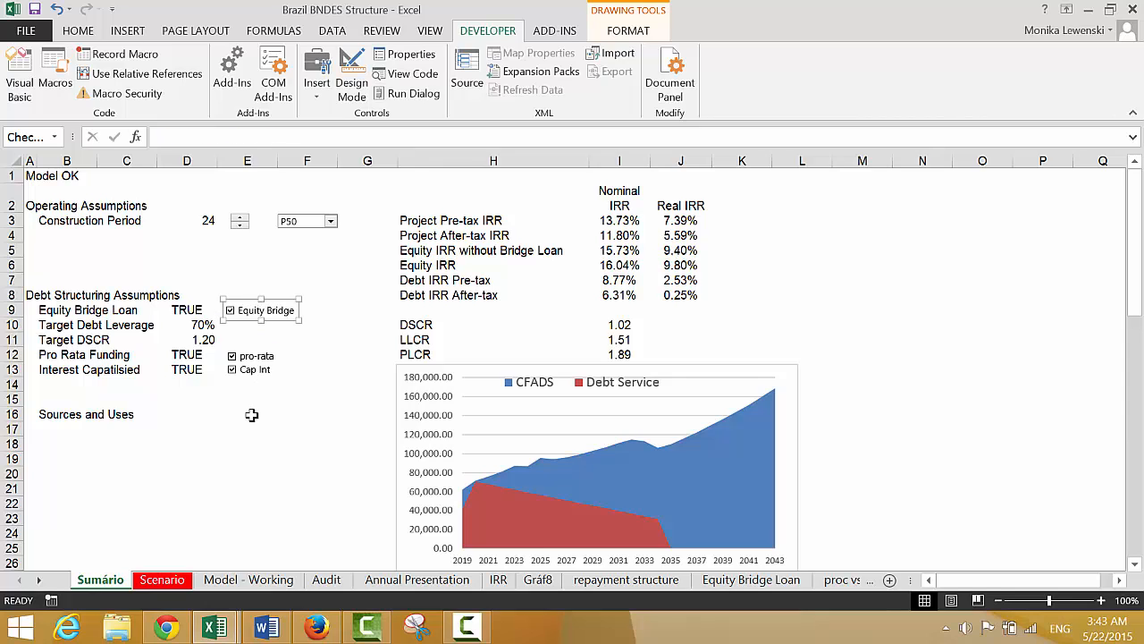
Switch the Equity Bridge check box off and on repeatedly to test its effect on the IRR results
click(231, 313)
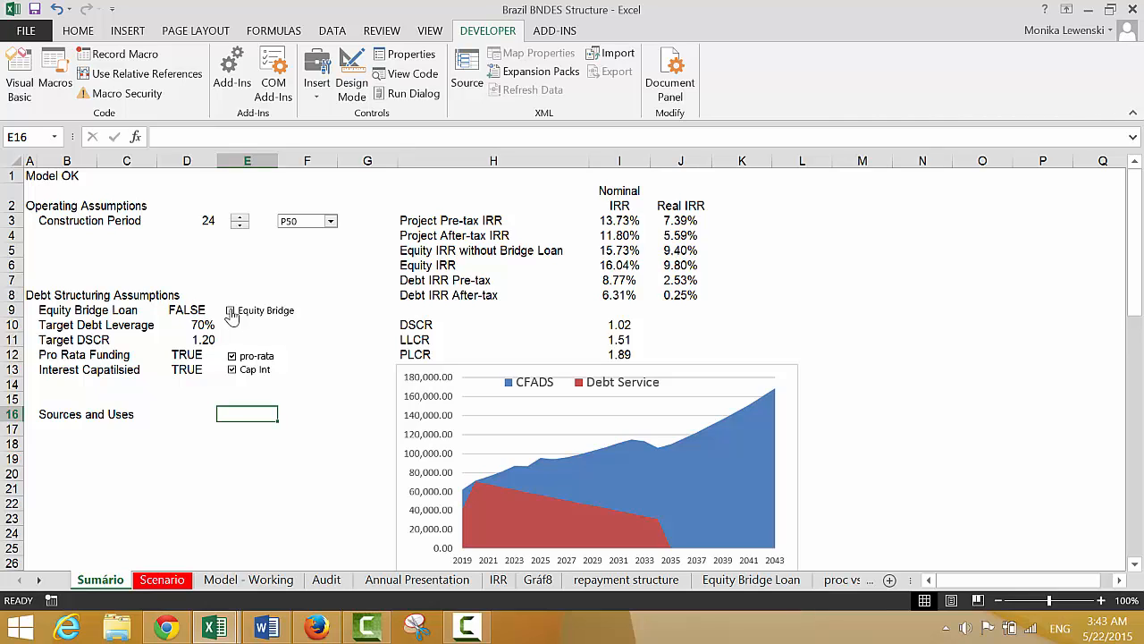
click(231, 313)
click(231, 313)
click(230, 313)
click(230, 313)
click(231, 313)
click(231, 312)
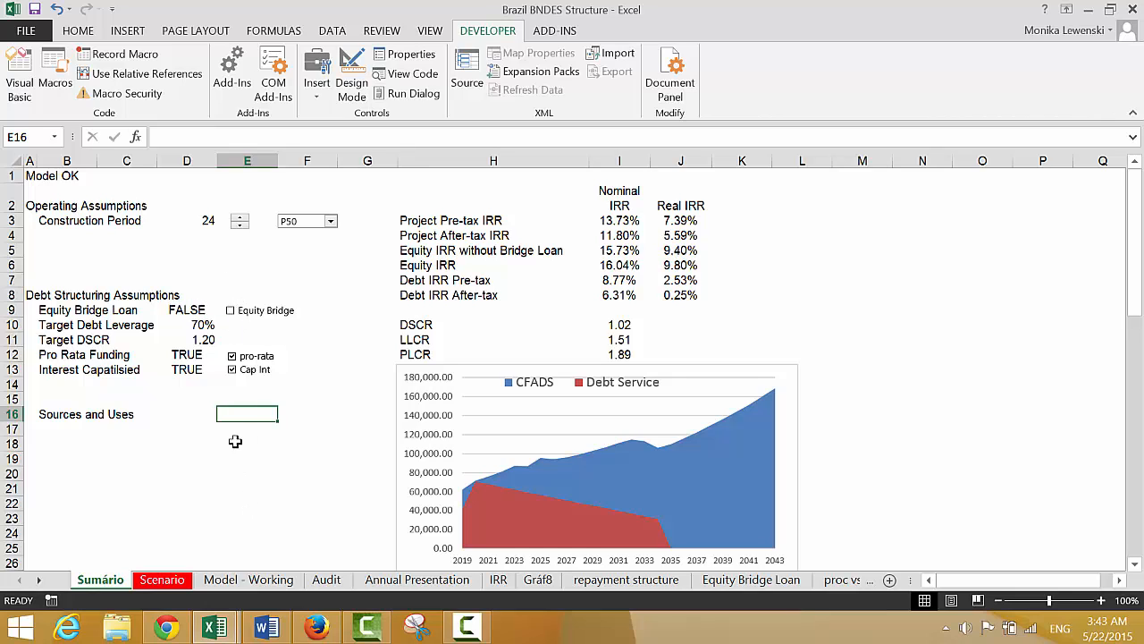
click(229, 313)
Link F374 in the Add: Draws for Loan row on Model - Working to the Apply Loan switch in F95
key(ctrl+Page_Down)
key(ctrl+Page_Down)
key(ctrl+Page_Down)
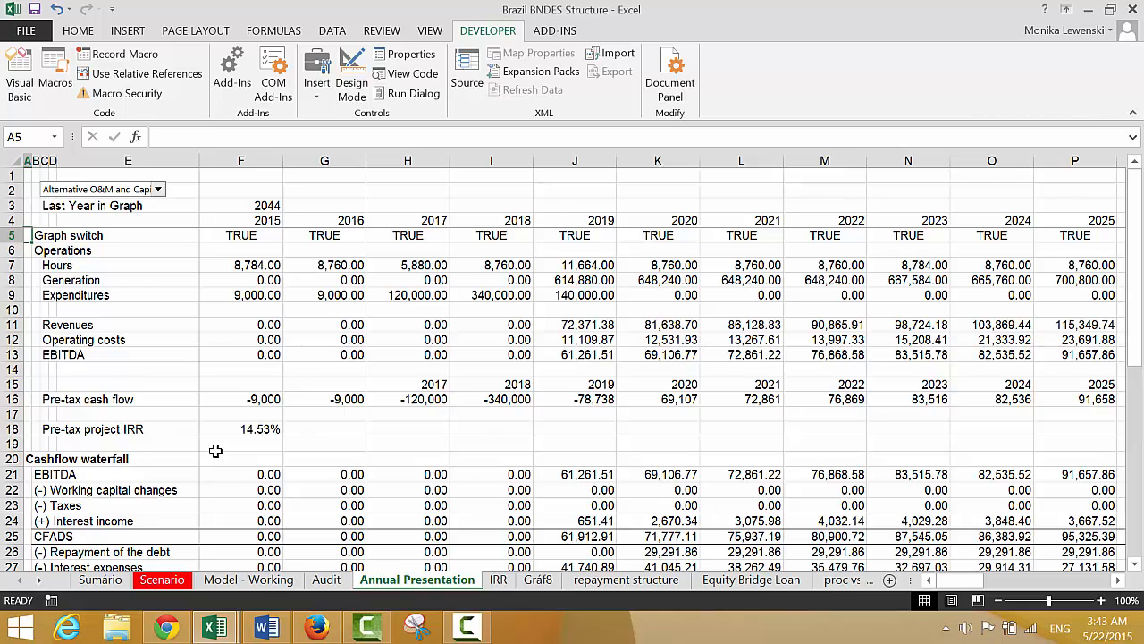
key(ctrl+Page_Up)
key(ctrl+Page_Up)
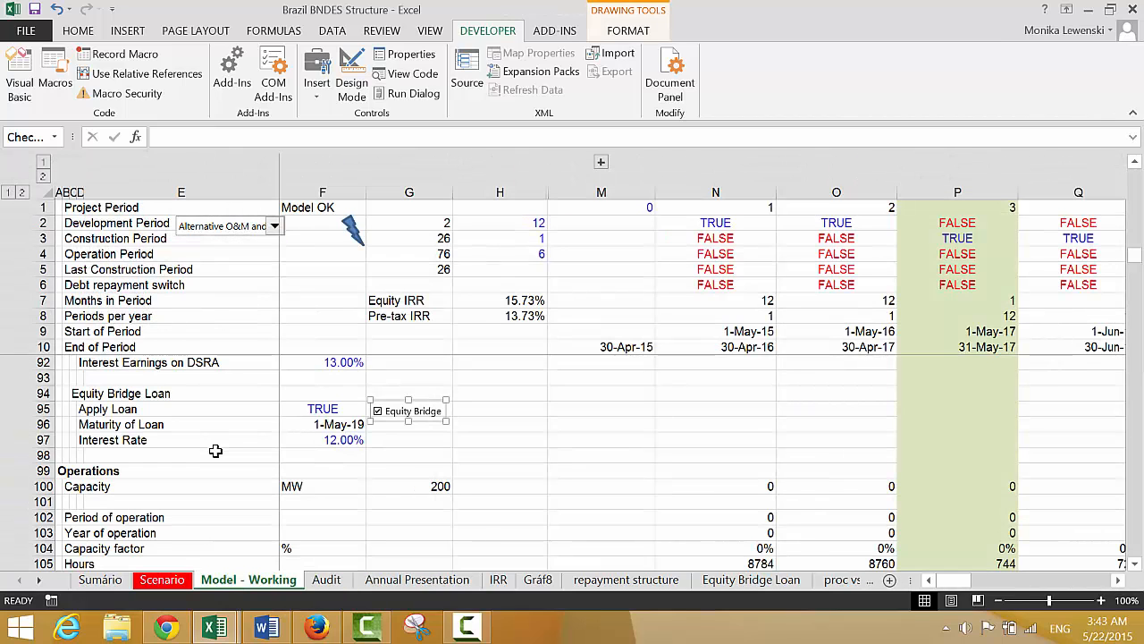
click(346, 489)
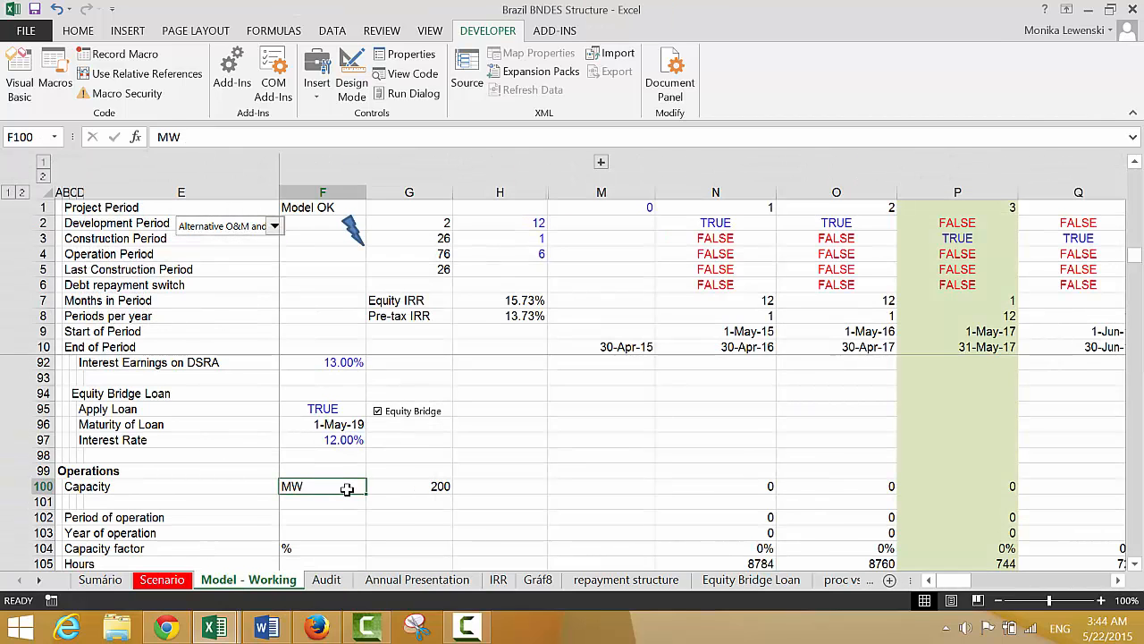
key(Page_Down)
key(Page_Down)
key(Page_Down)
key(Page_Down)
key(Page_Down)
key(Page_Down)
key(Page_Down)
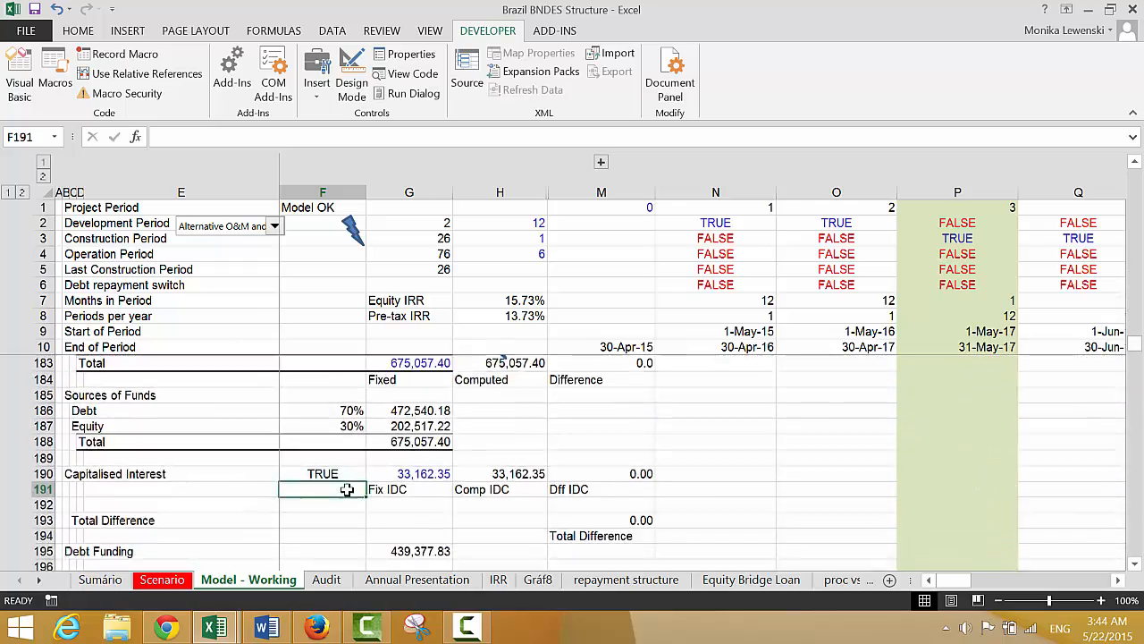
key(Page_Down)
key(Page_Down)
key(Page_Down)
key(Page_Down)
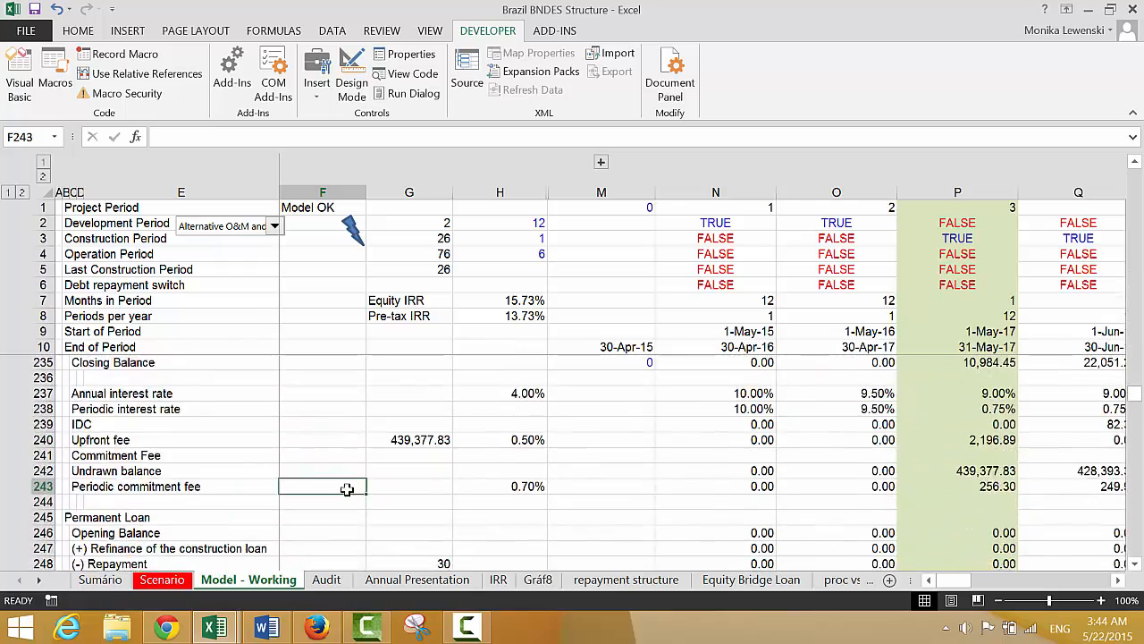
key(Page_Down)
key(Page_Down)
key(Page_Down)
key(Page_Down)
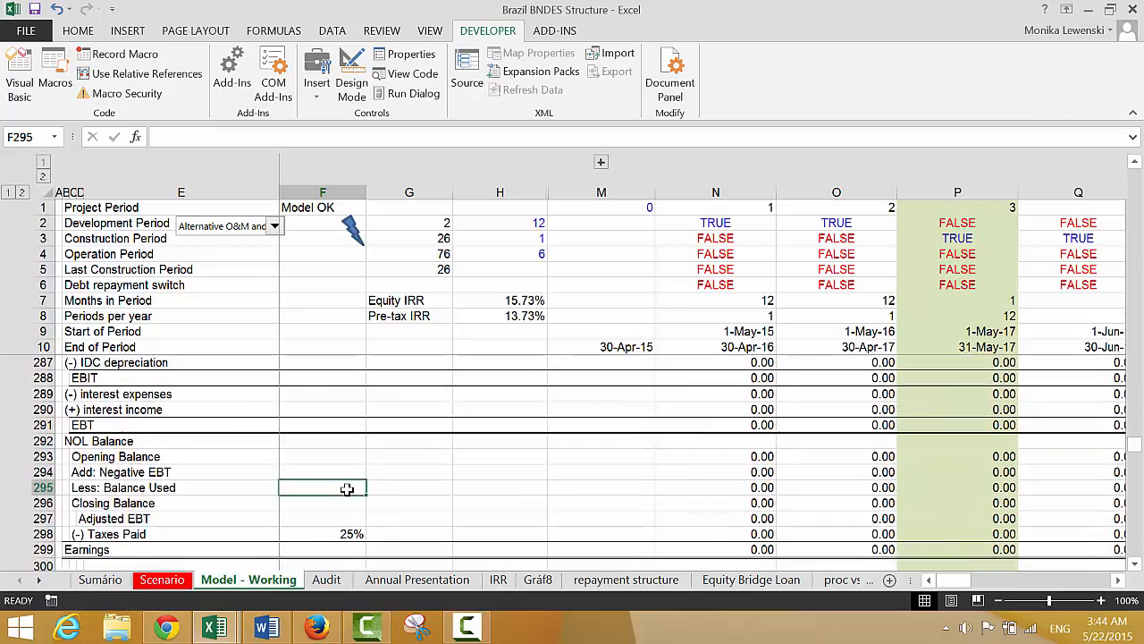
key(Page_Down)
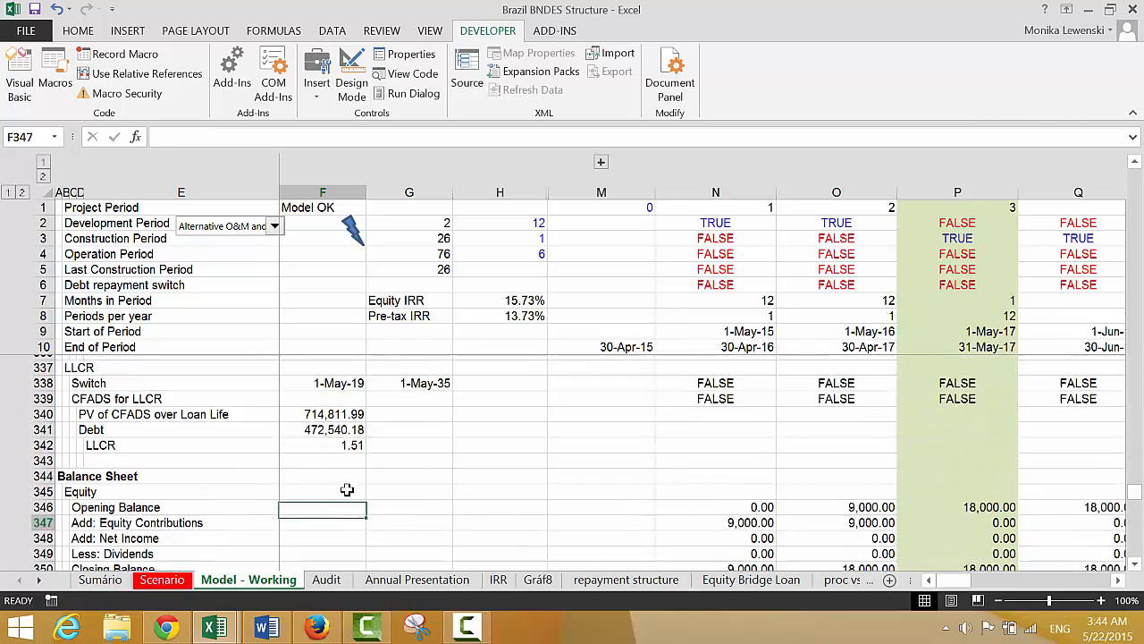
key(Page_Down)
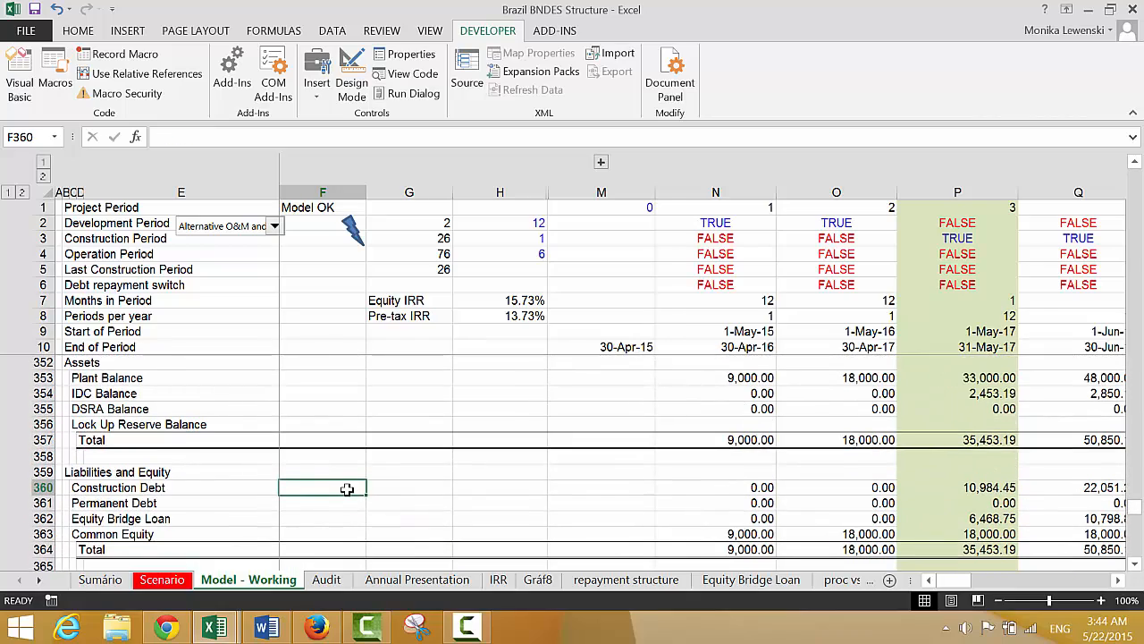
key(Page_Down)
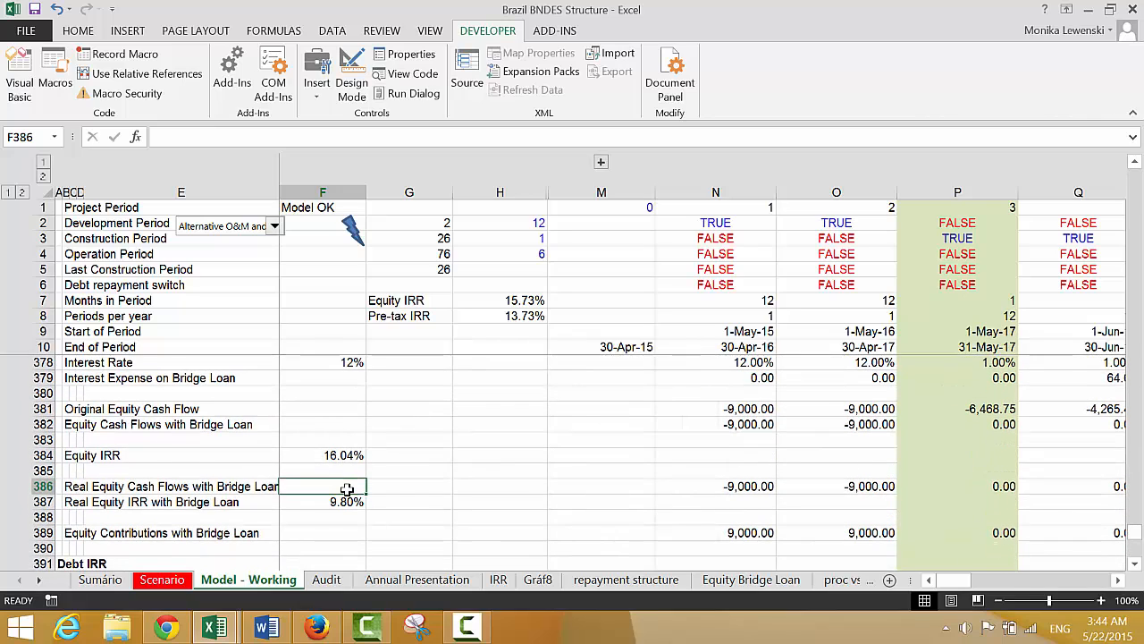
key(Page_Down)
key(Page_Up)
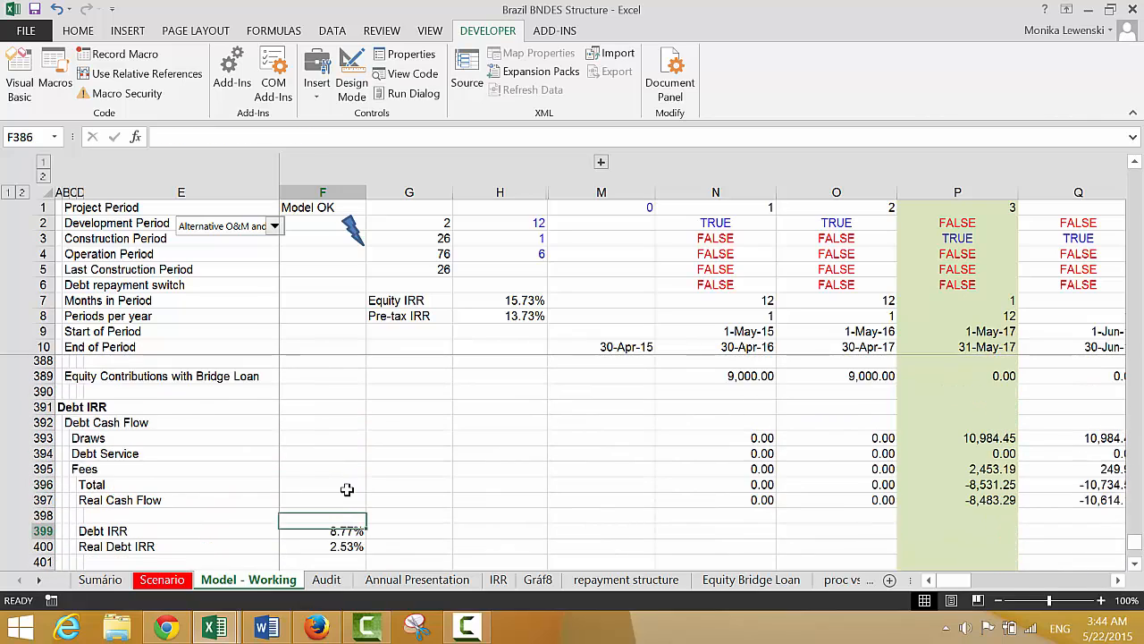
key(Page_Down)
key(Page_Up)
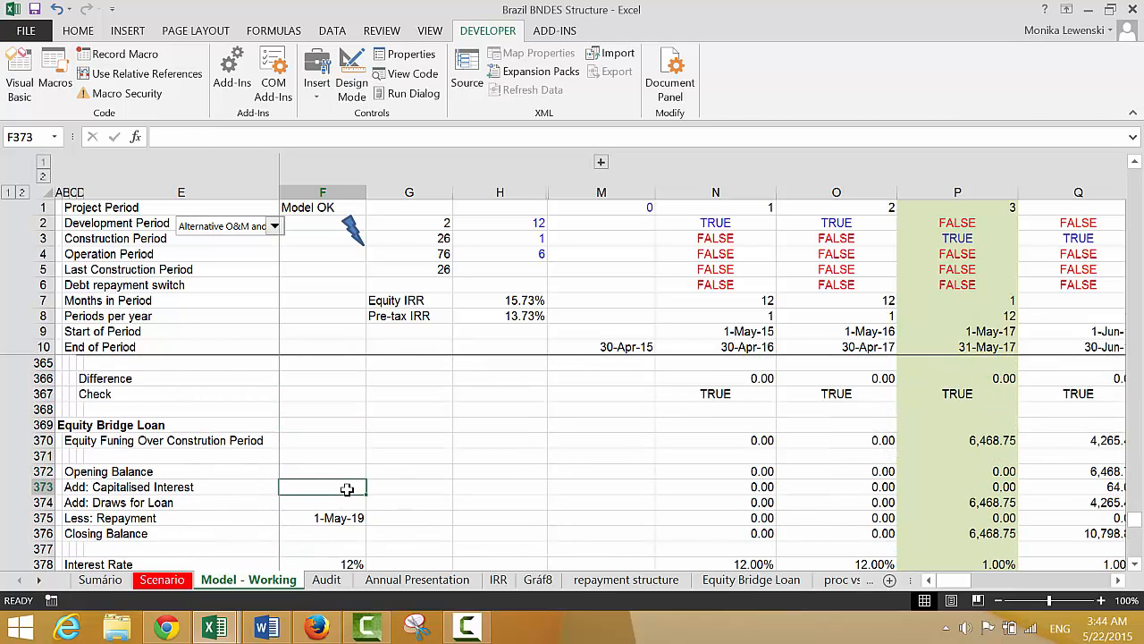
text(=)
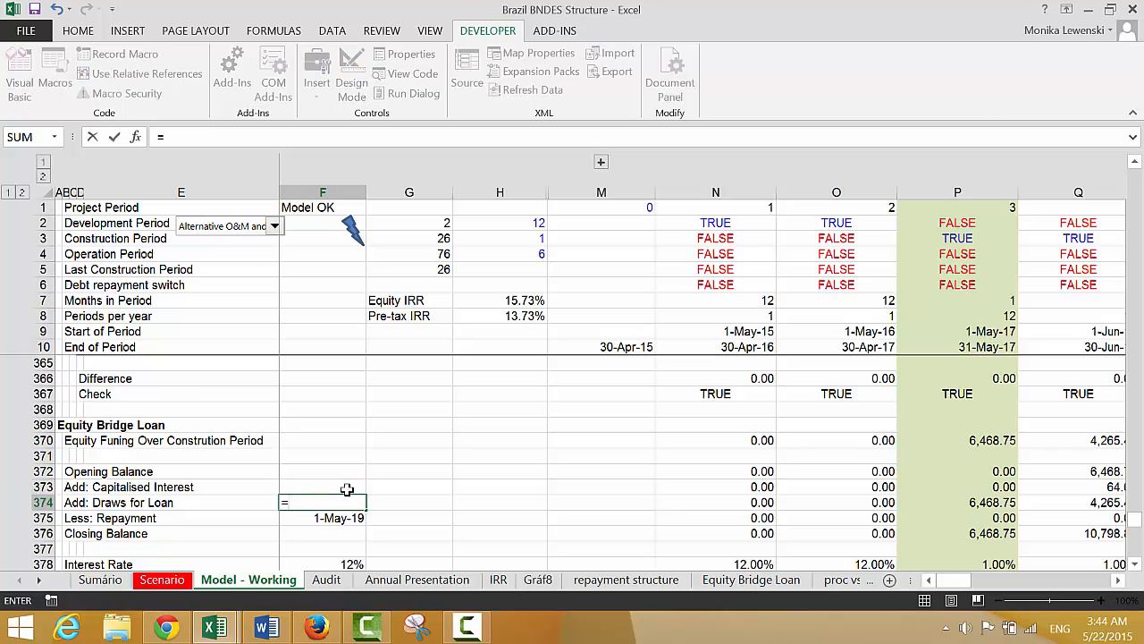
key(Up)
key(Up)
key(Up)
key(Up)
key(Up)
key(Up)
key(Up)
key(Up)
key(Up)
key(Up)
key(Up)
key(Up)
key(Up)
key(Up)
key(Up)
key(Up)
key(Up)
key(Up)
key(Up)
key(Up)
key(Up)
key(Up)
key(Up)
key(Up)
key(Up)
key(Up)
key(Up)
key(Up)
key(Up)
key(Up)
key(Up)
key(Up)
key(Up)
key(Up)
key(Up)
key(Up)
key(Up)
key(Up)
key(Up)
key(Up)
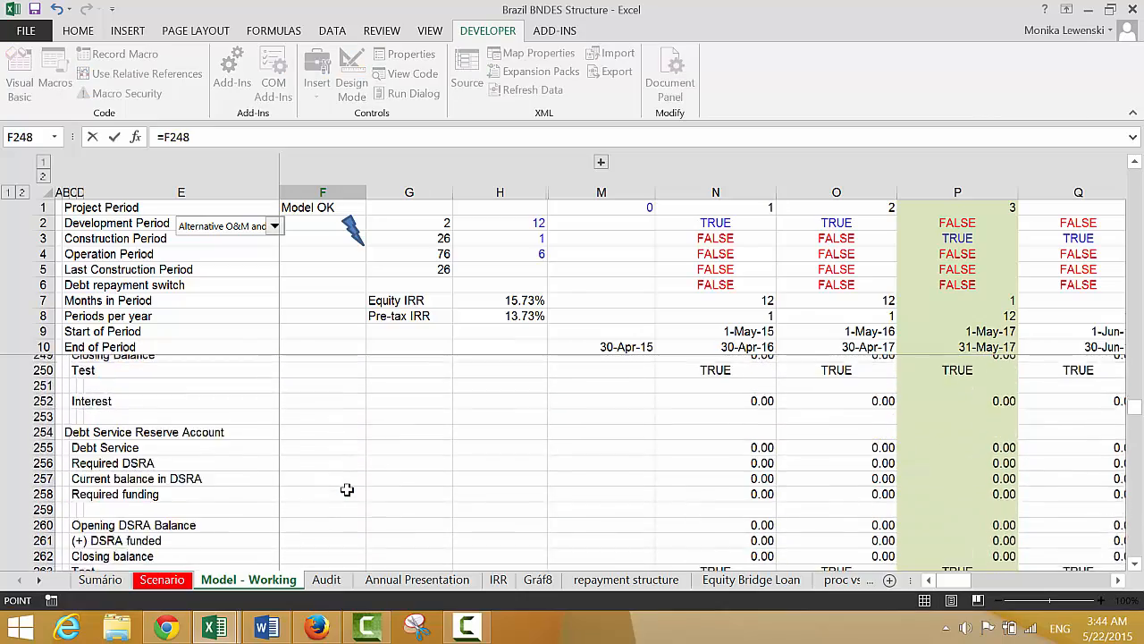
key(Up)
key(Up)
key(Up)
key(Up)
key(Up)
key(Up)
key(Up)
key(Up)
key(Up)
key(Up)
key(Up)
key(Up)
key(Up)
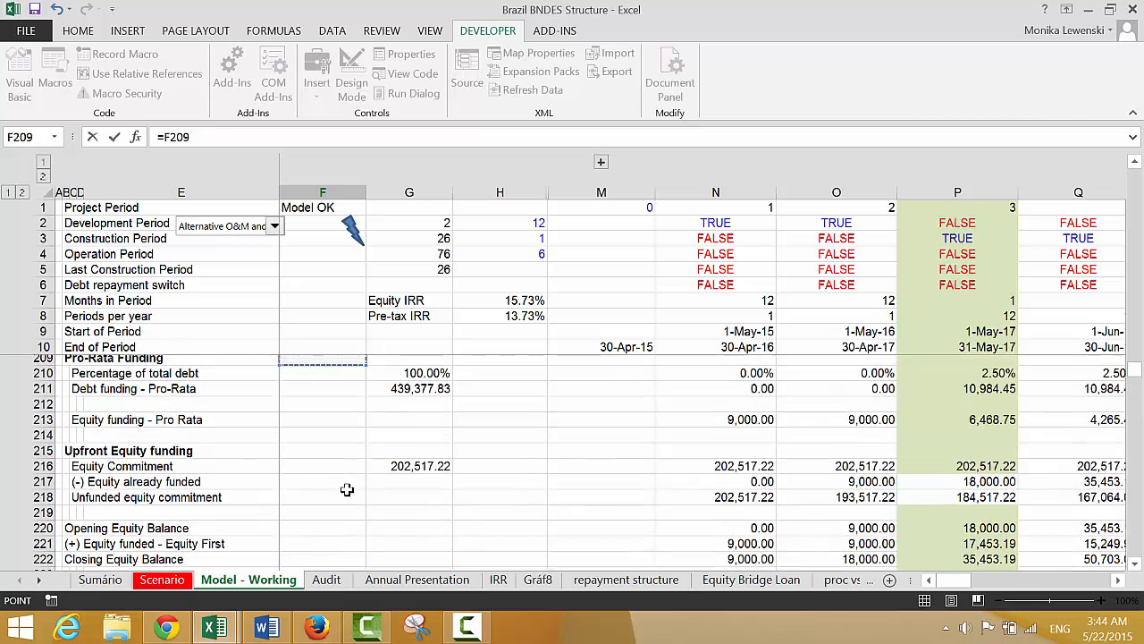
key(Down)
key(Down)
key(Down)
key(Down)
key(Down)
key(Down)
key(Down)
key(Down)
key(Down)
key(Down)
key(Down)
key(Down)
key(Down)
key(Up)
key(Up)
key(Up)
key(Up)
key(Up)
key(Up)
key(Up)
key(Up)
key(Up)
key(Up)
key(Up)
key(Up)
key(Up)
key(Up)
key(Up)
key(Up)
key(Up)
key(Up)
key(Up)
key(Up)
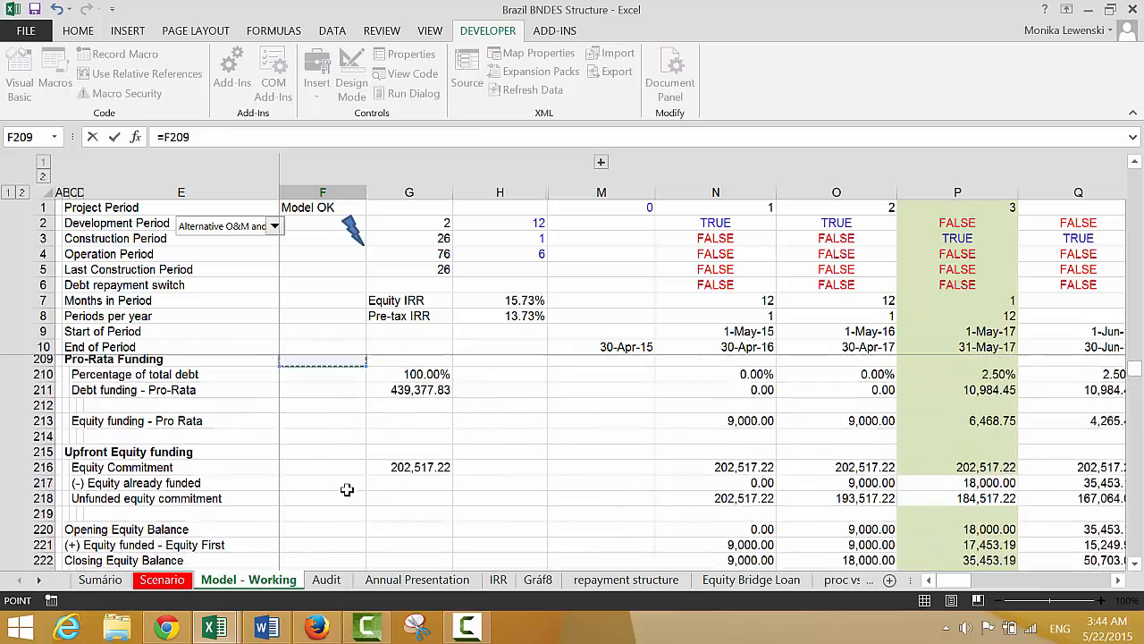
key(Up)
key(Up)
key(Up)
key(Up)
key(Up)
key(Up)
key(Up)
key(Up)
key(Up)
key(Up)
key(Up)
key(Up)
key(Up)
key(Up)
key(Up)
key(Up)
key(Up)
key(Up)
key(Up)
key(Up)
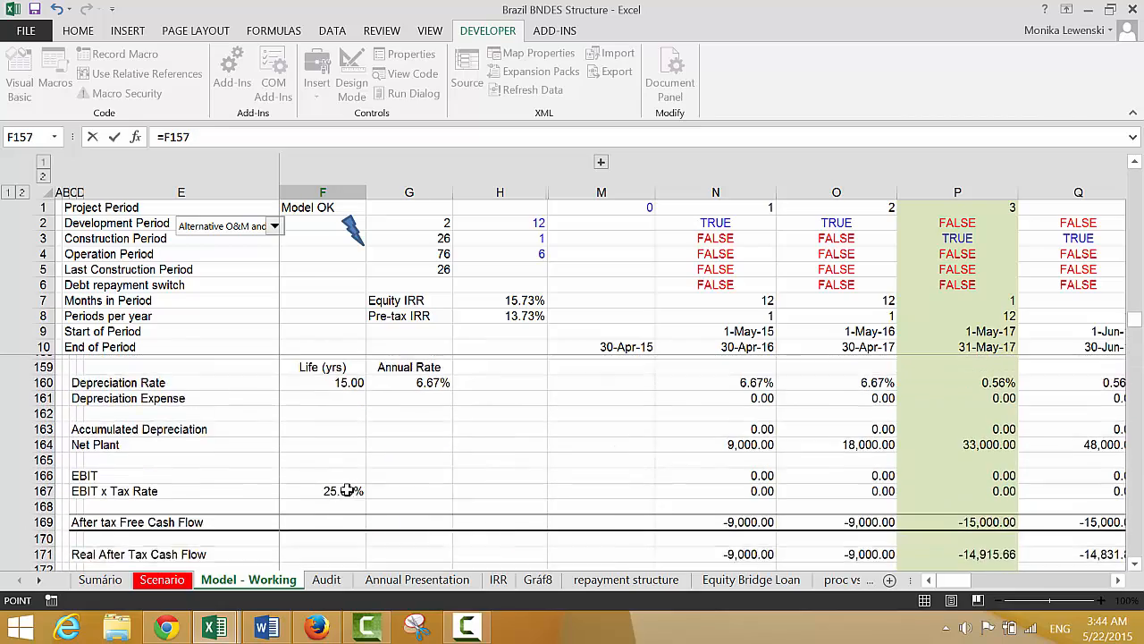
key(Up)
key(Up)
key(Up)
key(Up)
key(Up)
key(Up)
key(Up)
key(Up)
key(Up)
key(Up)
key(Up)
key(Up)
key(Up)
key(Up)
key(Up)
key(Up)
key(Up)
key(Up)
key(Up)
key(Up)
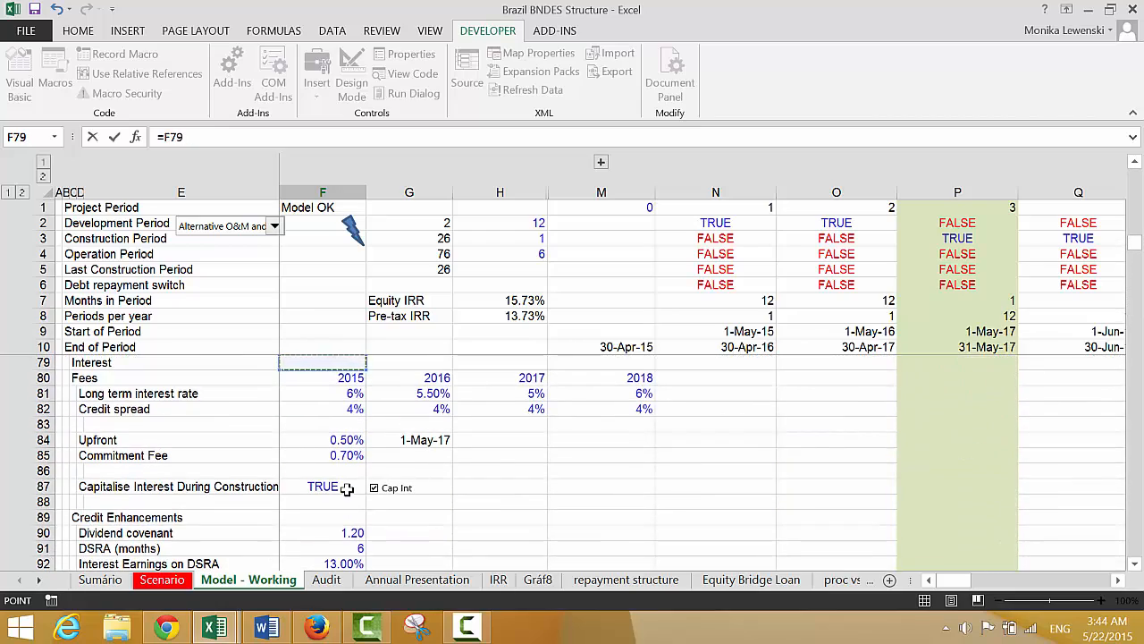
key(Down)
key(Down)
key(Down)
key(Down)
key(Down)
key(Down)
key(Down)
key(Down)
key(Down)
key(Down)
key(Down)
key(Down)
key(Down)
key(Up)
key(Up)
key(Up)
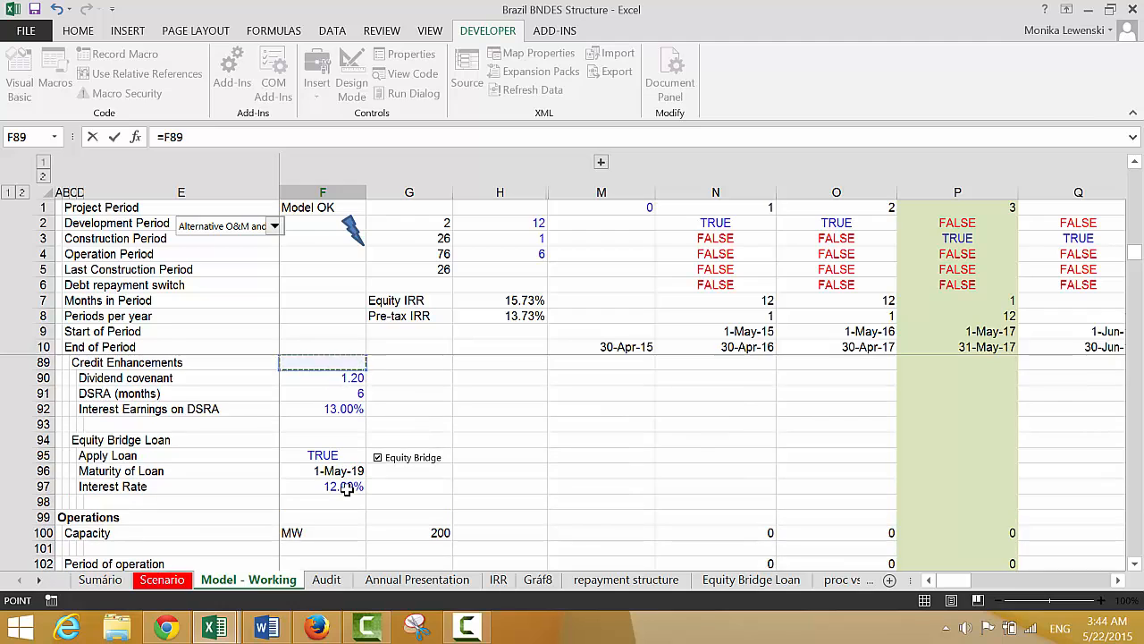
key(Down)
key(Down)
key(Down)
key(Down)
key(Down)
key(Down)
key(Return)
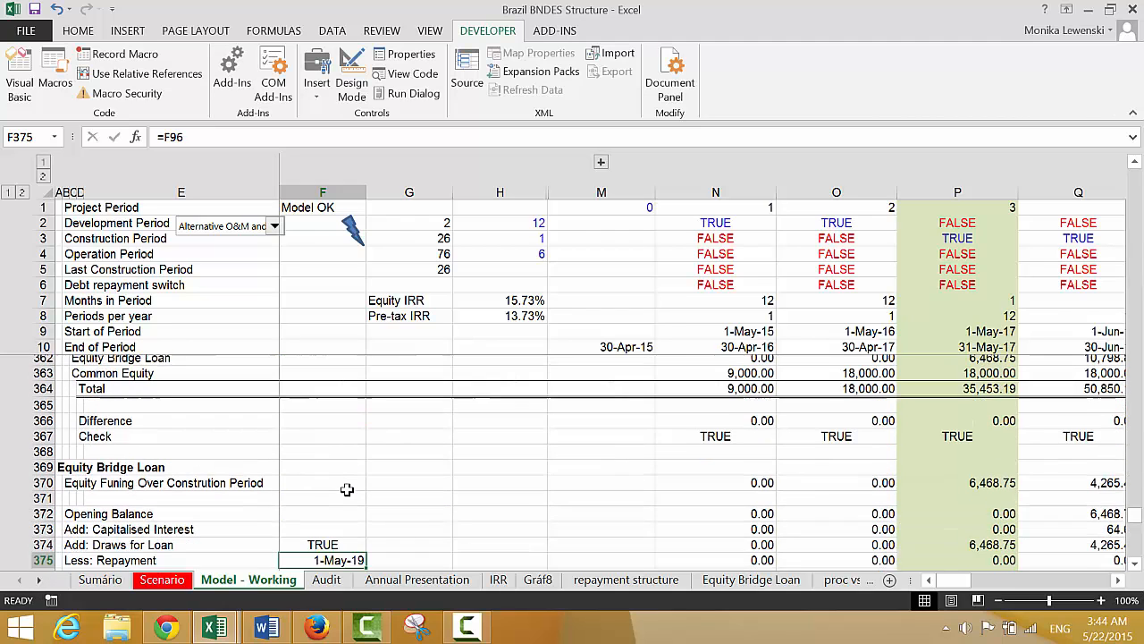
Multiply the Draws for Loan formula in N374 by the switch, making it =N370*$F$374, and fill it across the row
key(Up)
key(Right)
key(Right)
key(Right)
key(Right)
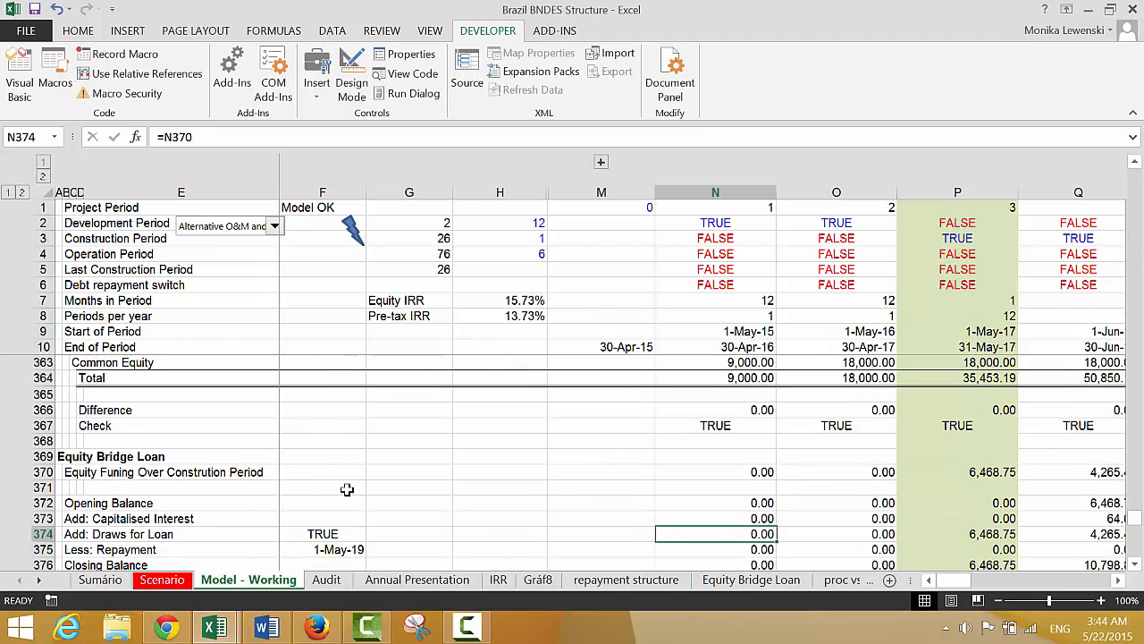
key(F2)
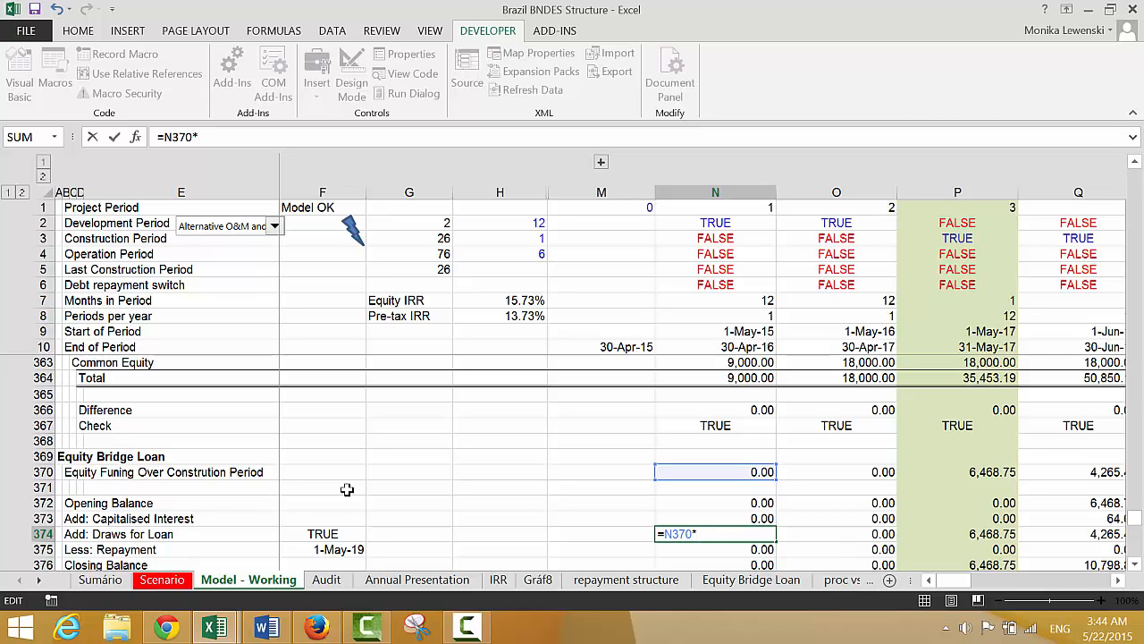
click(304, 528)
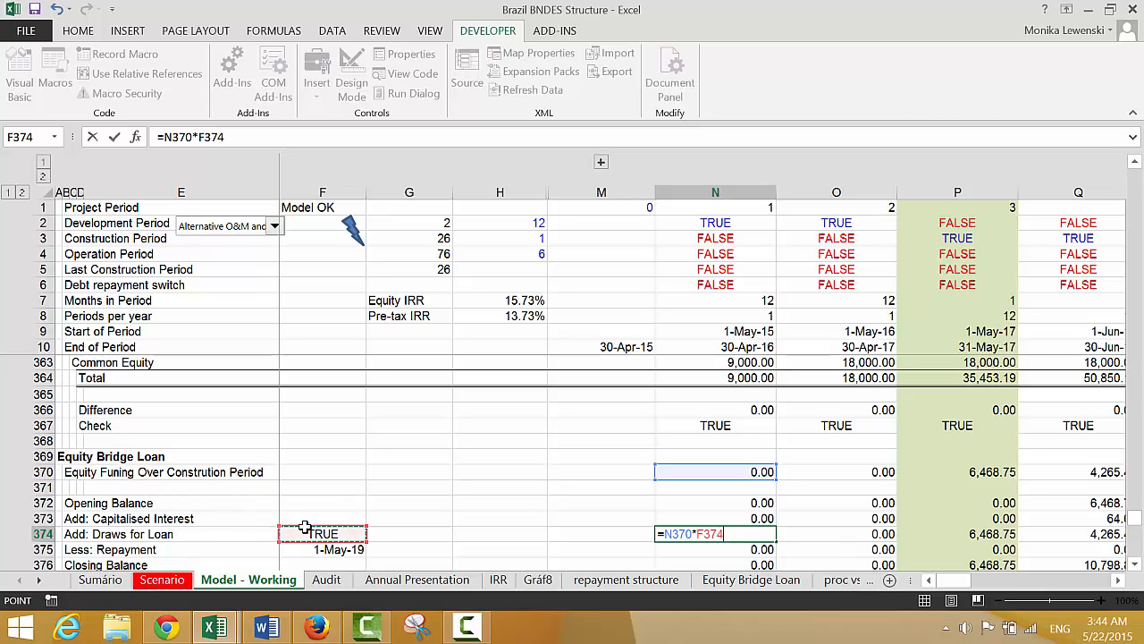
key(F4)
key(ctrl+Return)
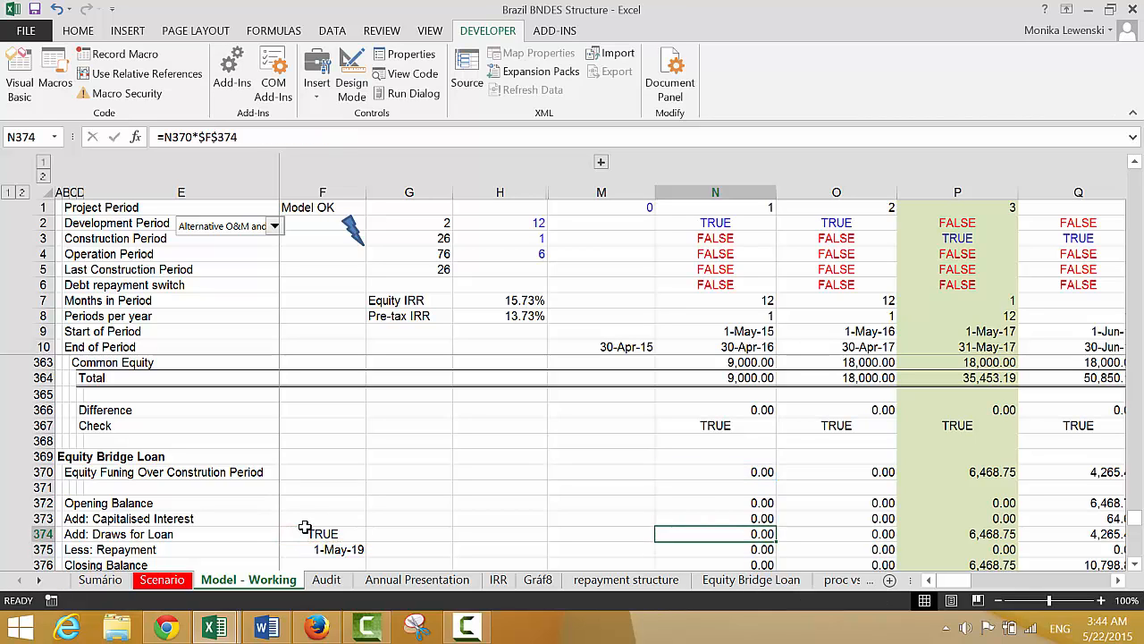
key(ctrl+shift+Right)
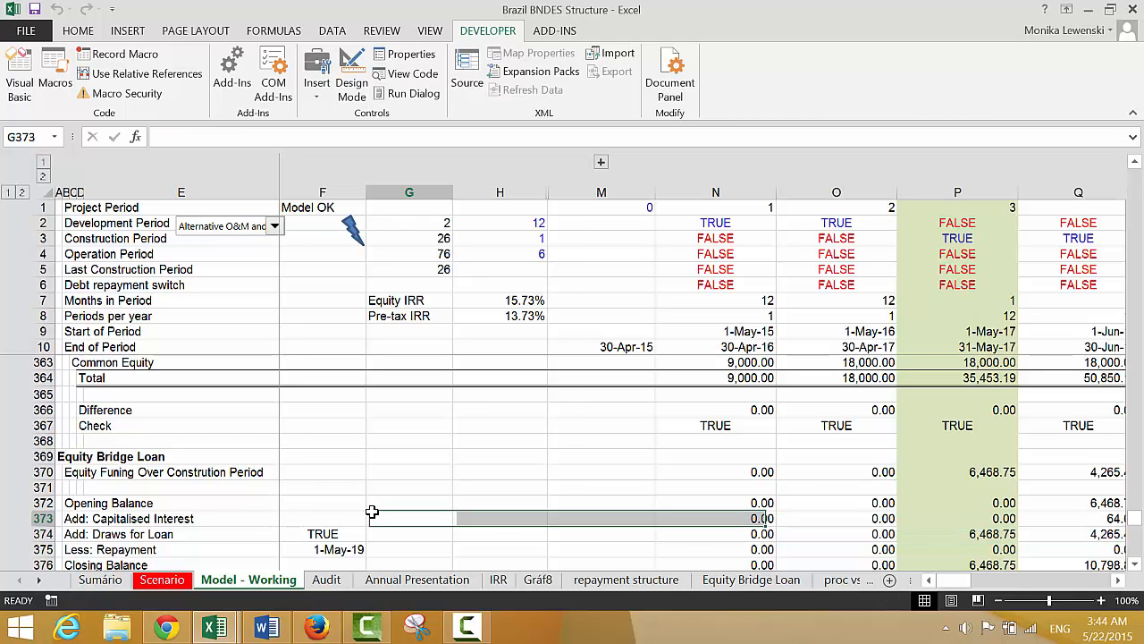
Toggle the Equity Bridge check box on the Sumário sheet to compare the IRR results, leaving it unchecked
key(ctrl+Page_Up)
key(ctrl+Page_Up)
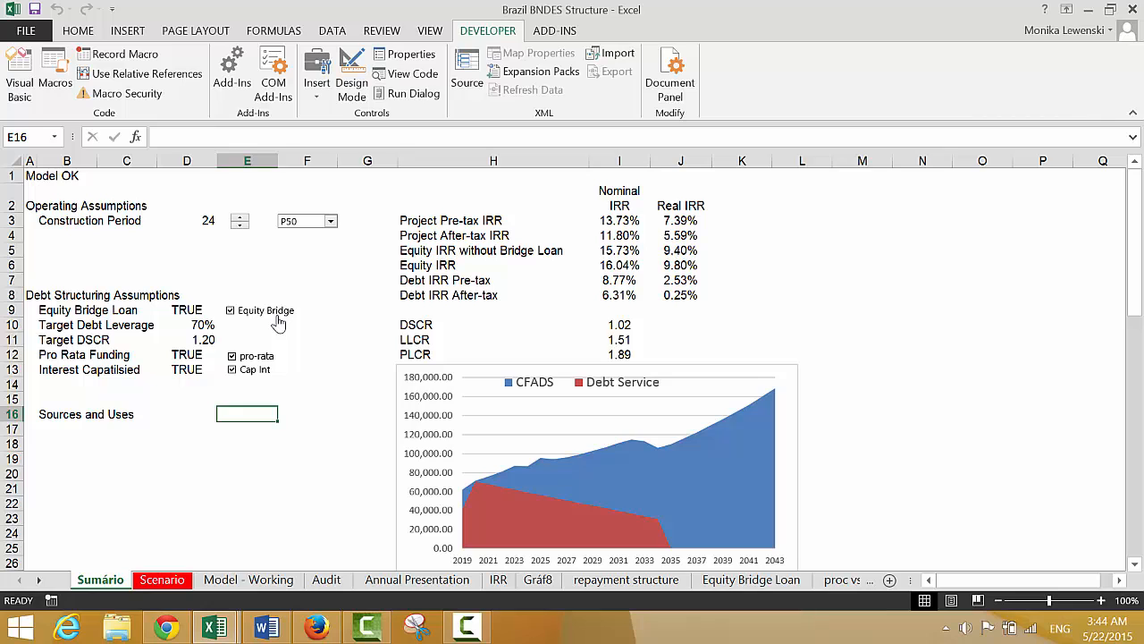
click(232, 310)
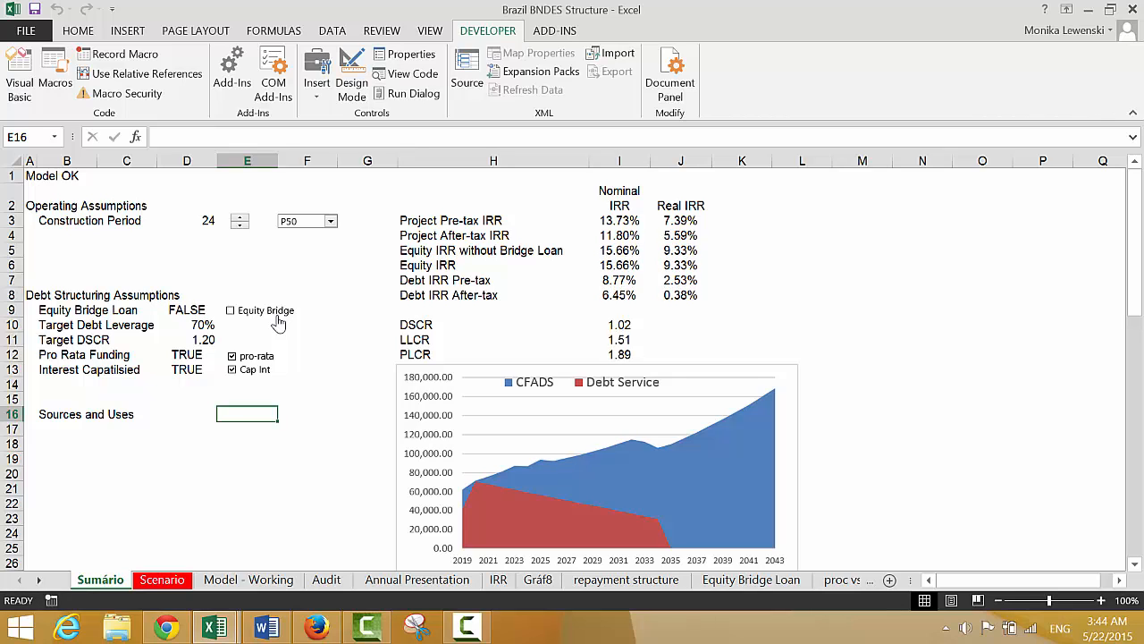
click(279, 319)
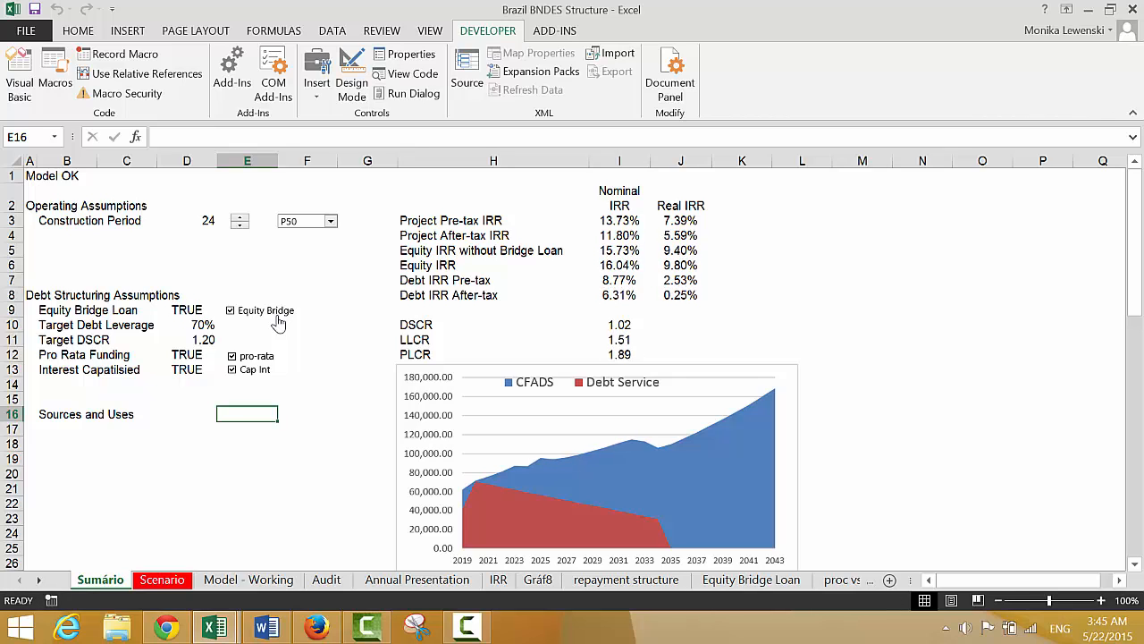
click(278, 323)
click(278, 323)
click(278, 323)
click(278, 323)
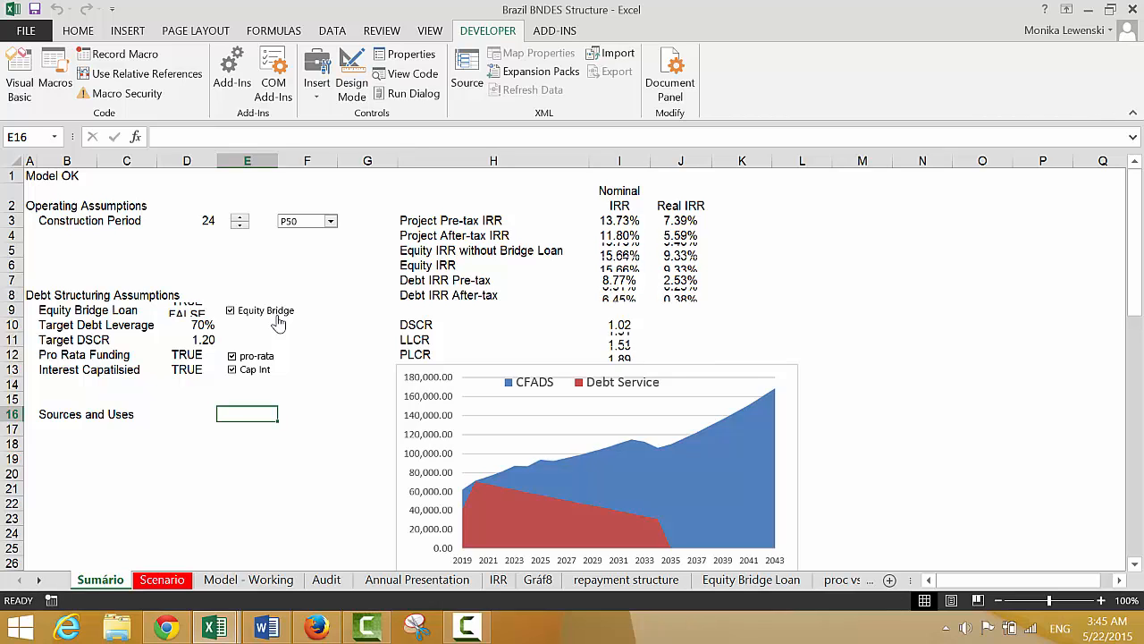
click(278, 323)
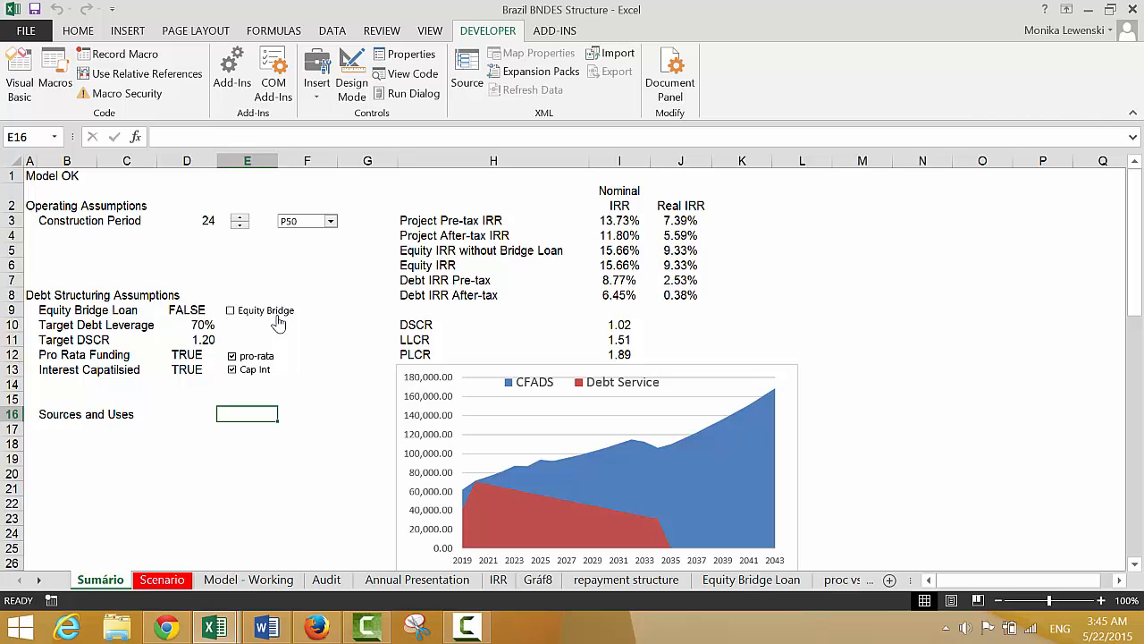
click(278, 323)
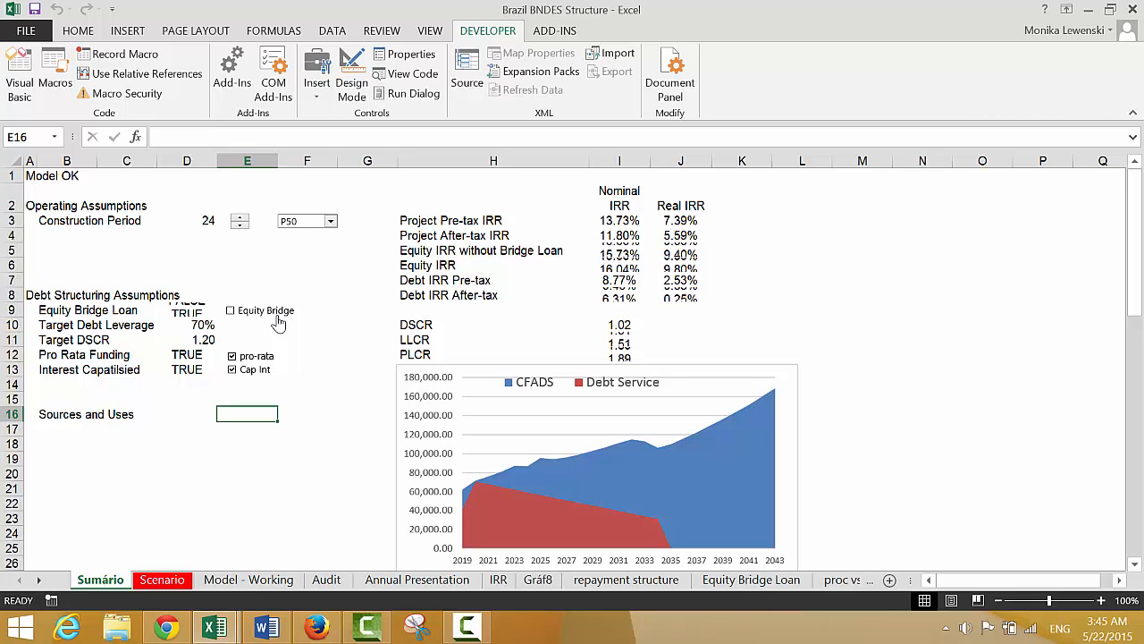
click(278, 322)
click(278, 322)
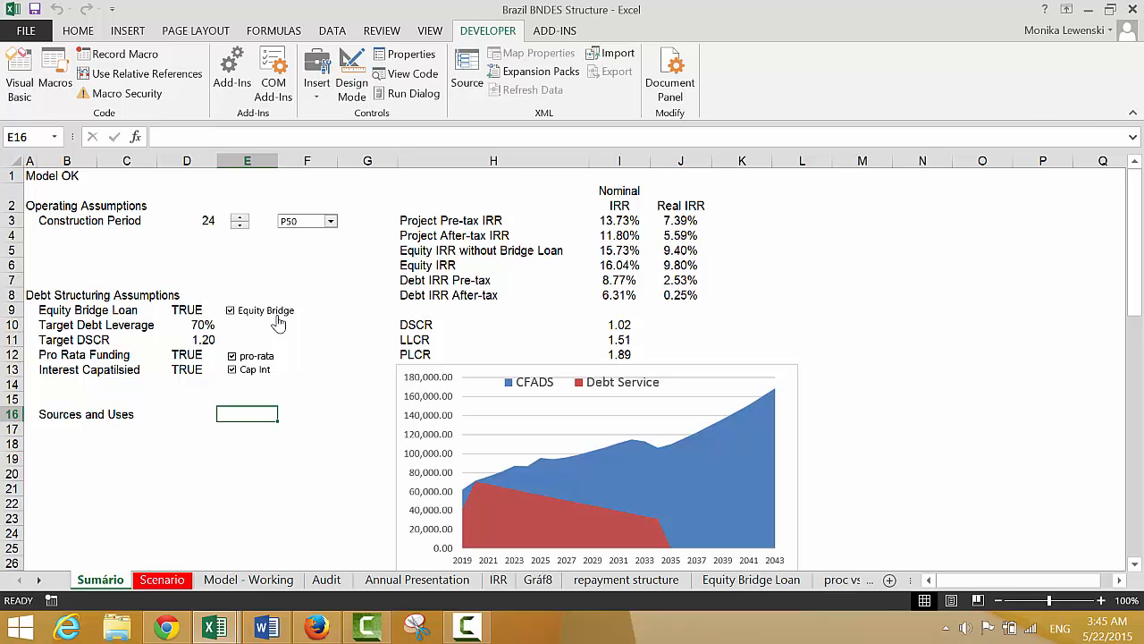
click(278, 323)
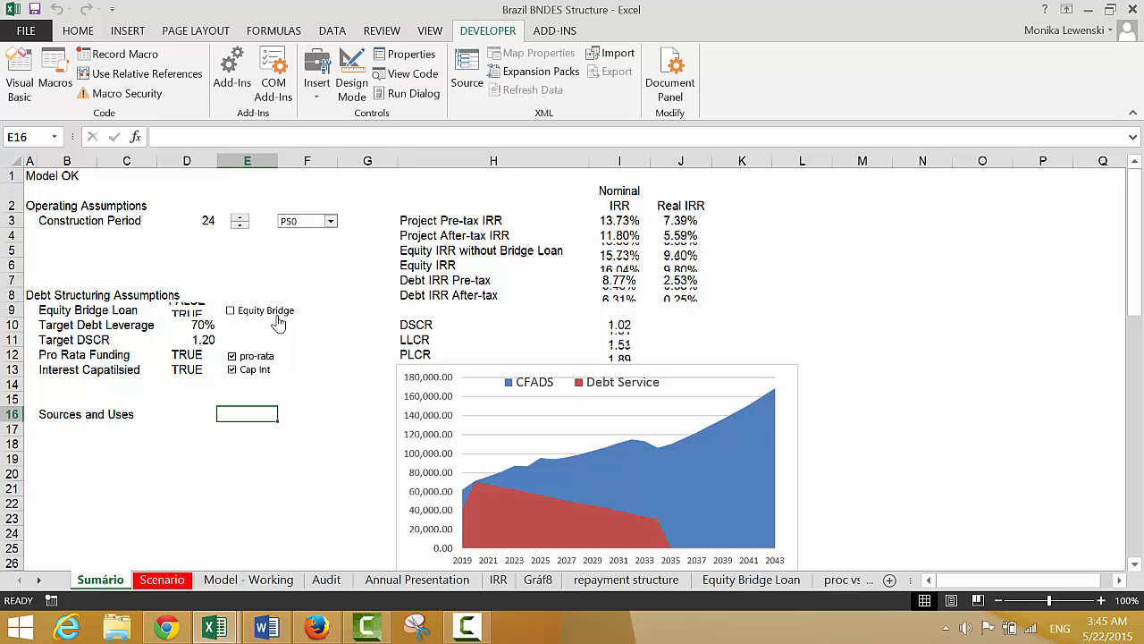
Toggle the Cap Int check box repeatedly to compare results with and without capitalised interest, leaving it checked
click(260, 378)
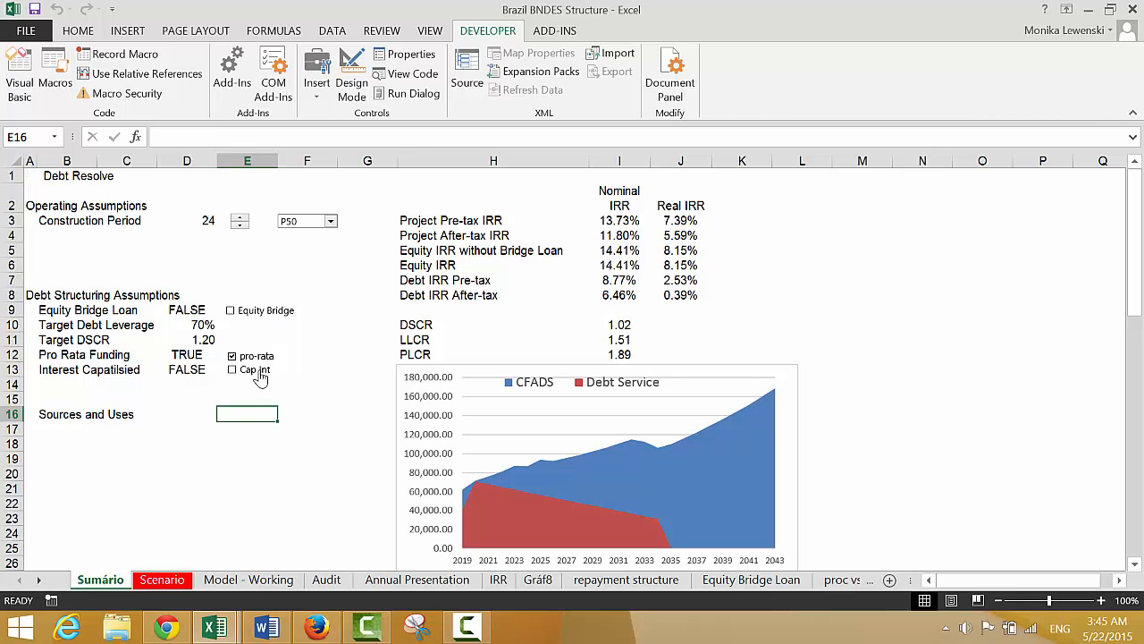
click(260, 377)
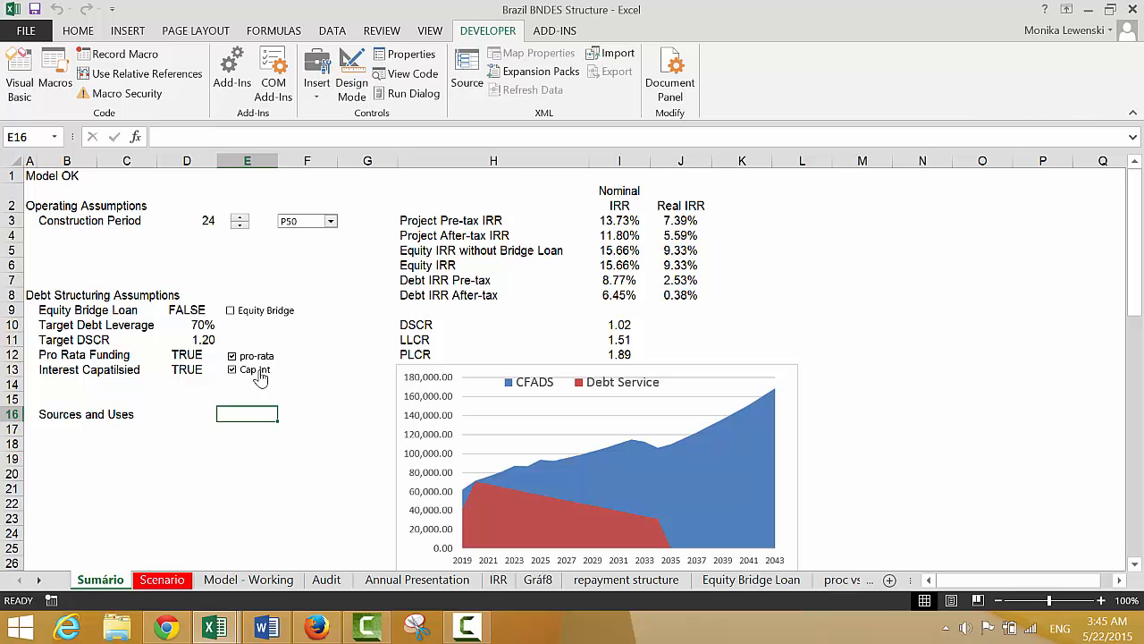
click(259, 377)
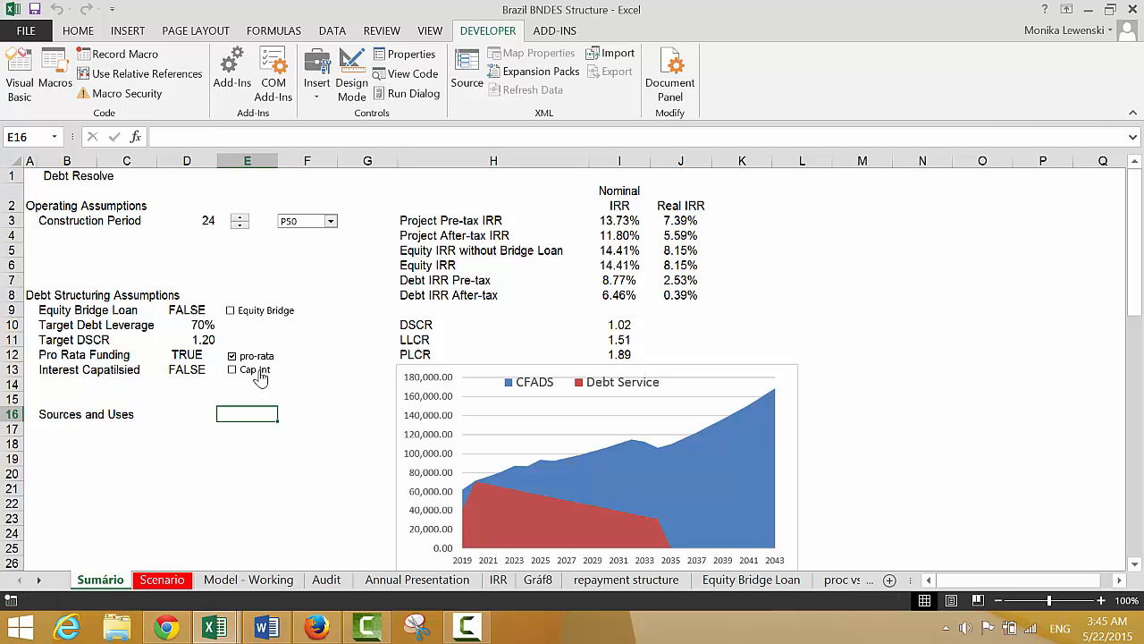
click(260, 377)
click(259, 377)
click(259, 378)
click(259, 378)
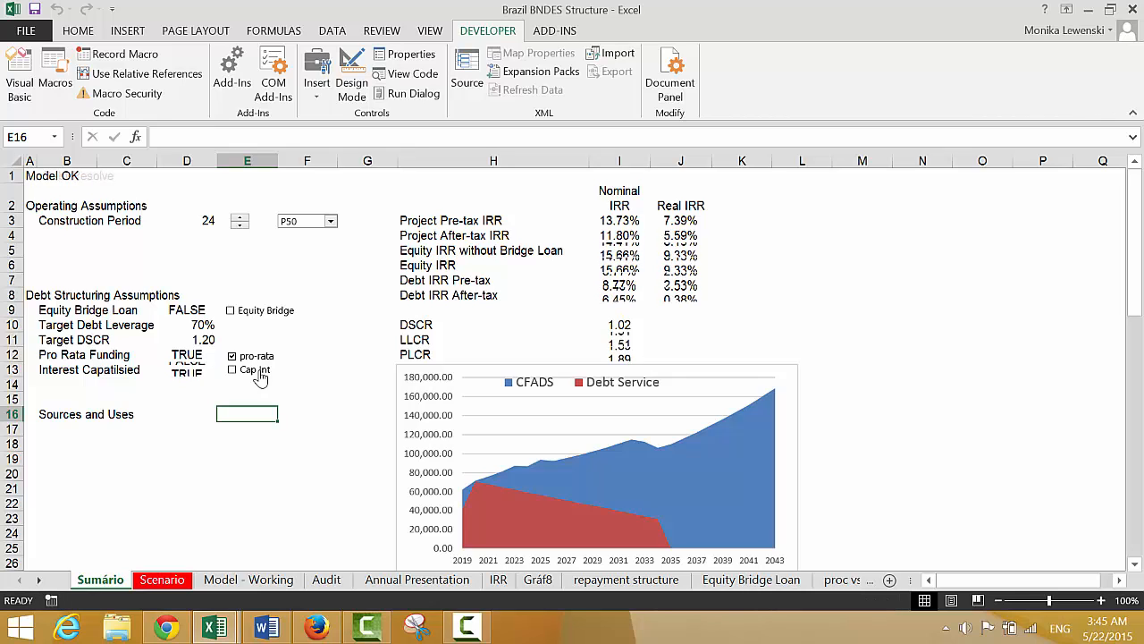
click(260, 377)
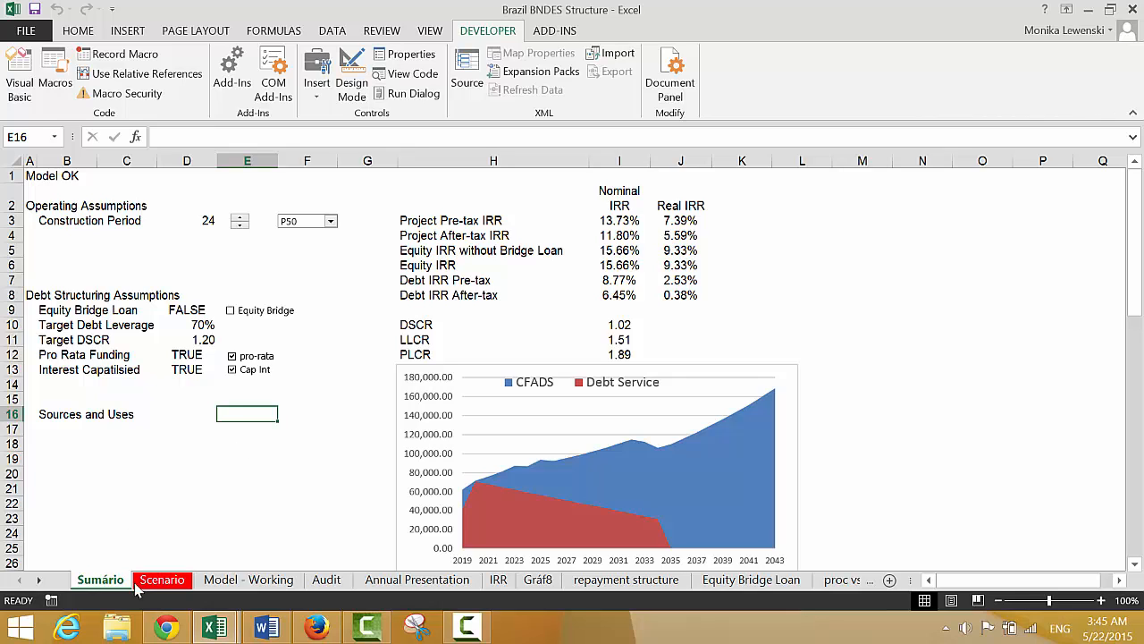
click(467, 628)
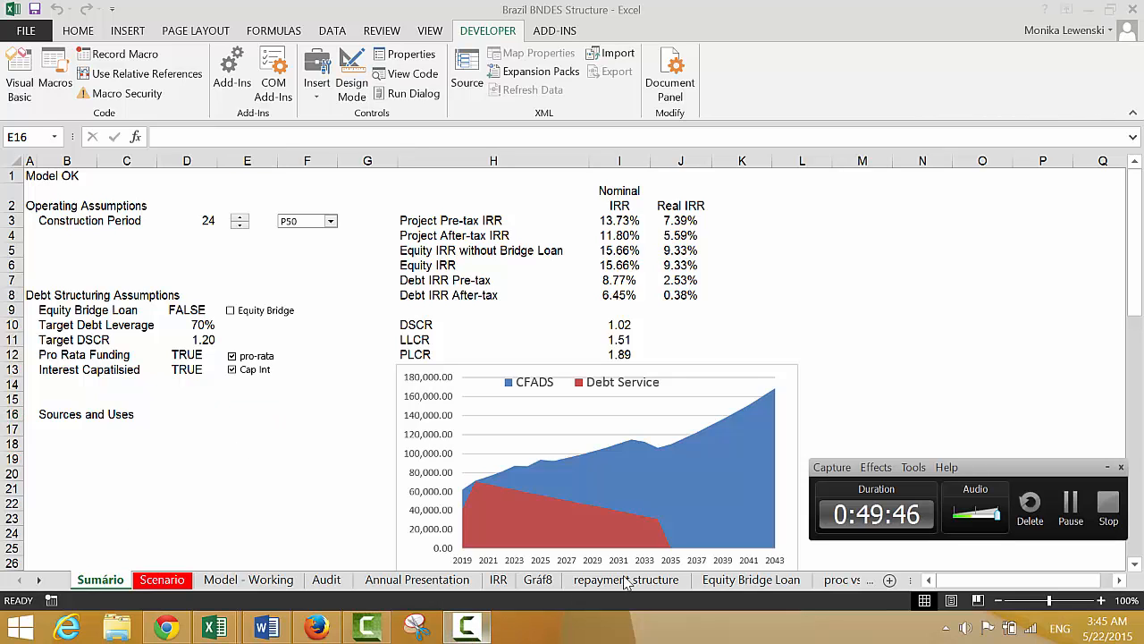